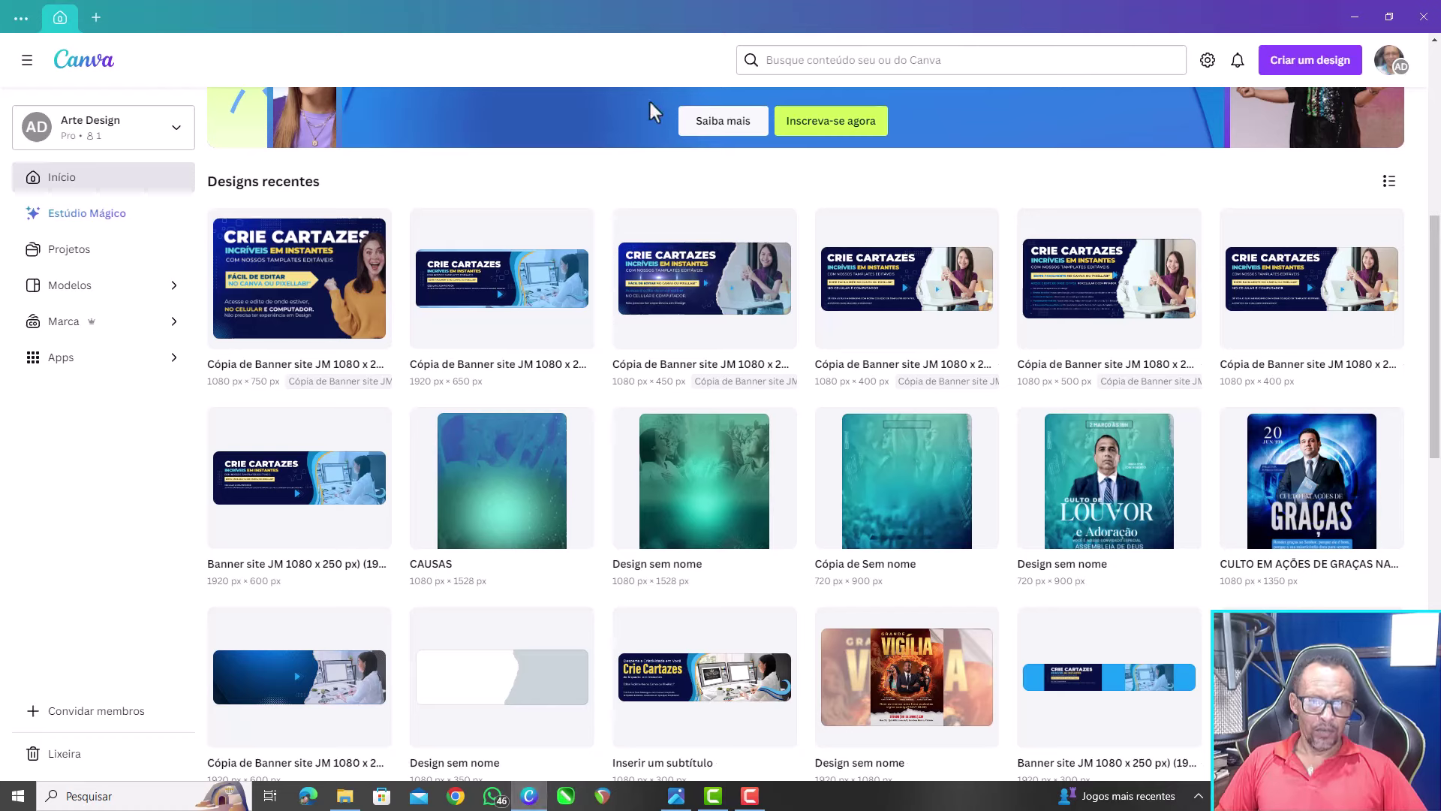
Start a new Canva design with a custom size of 1080 × 1528 px
left_click(1307, 70)
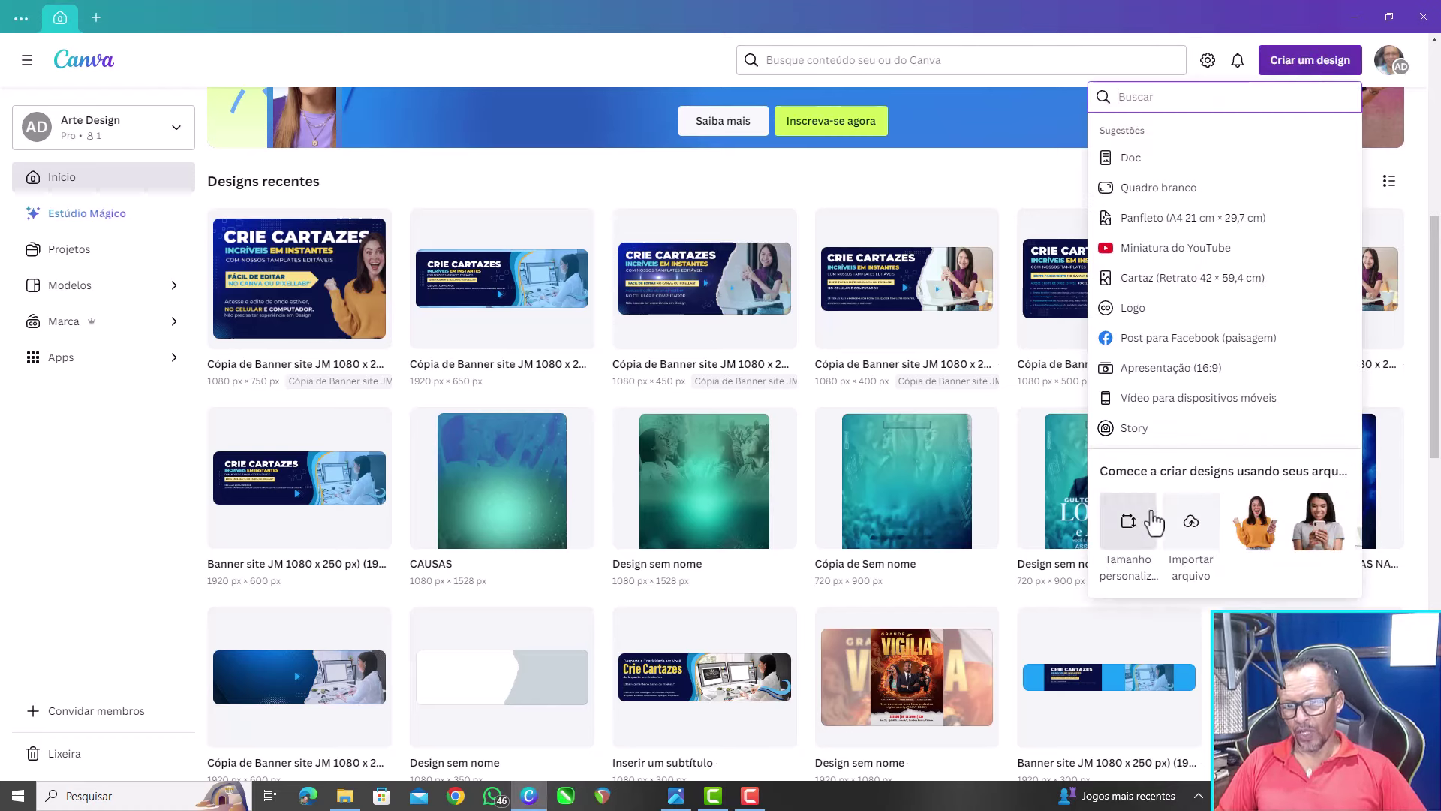
left_click(1134, 520)
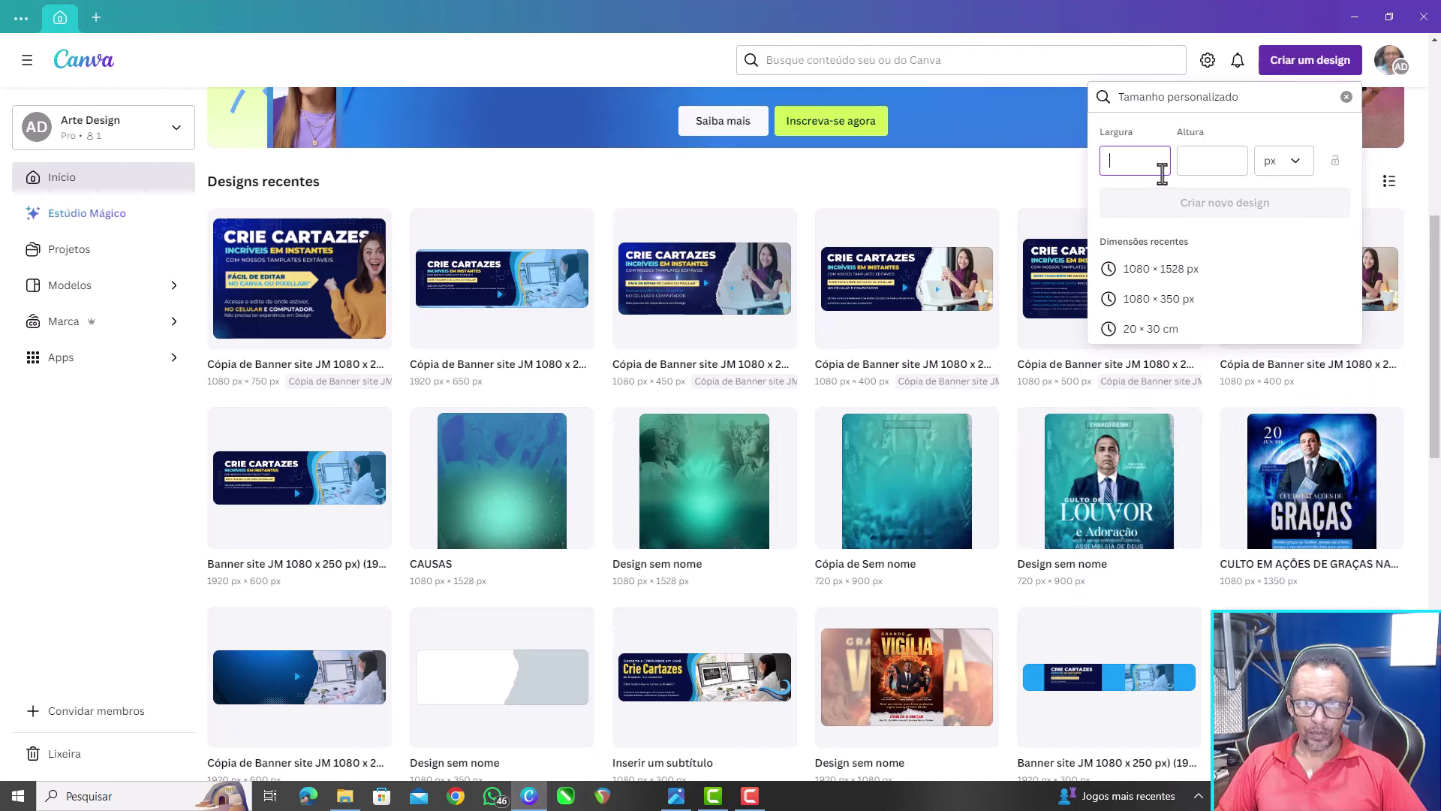
type("1")
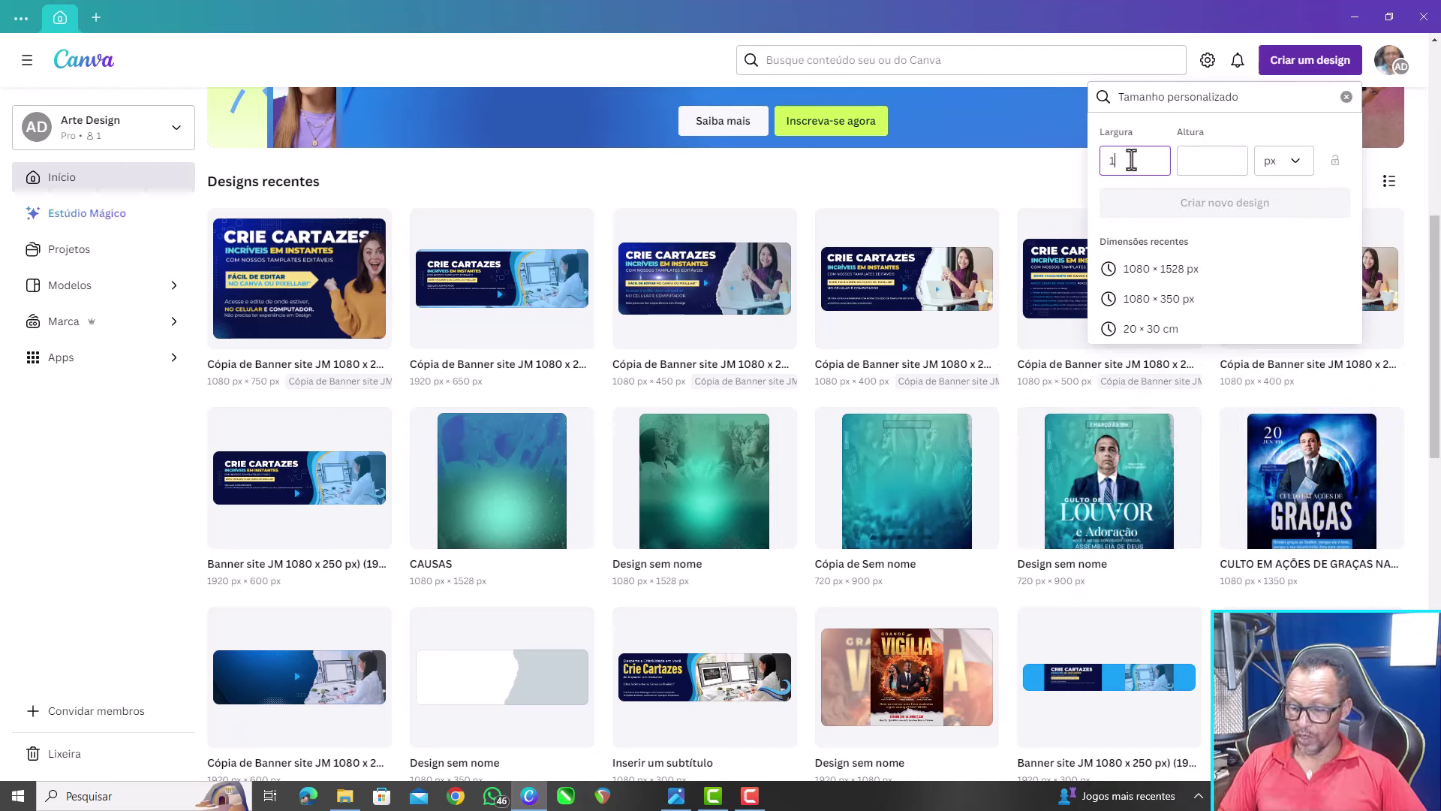
type("080")
left_click(1206, 160)
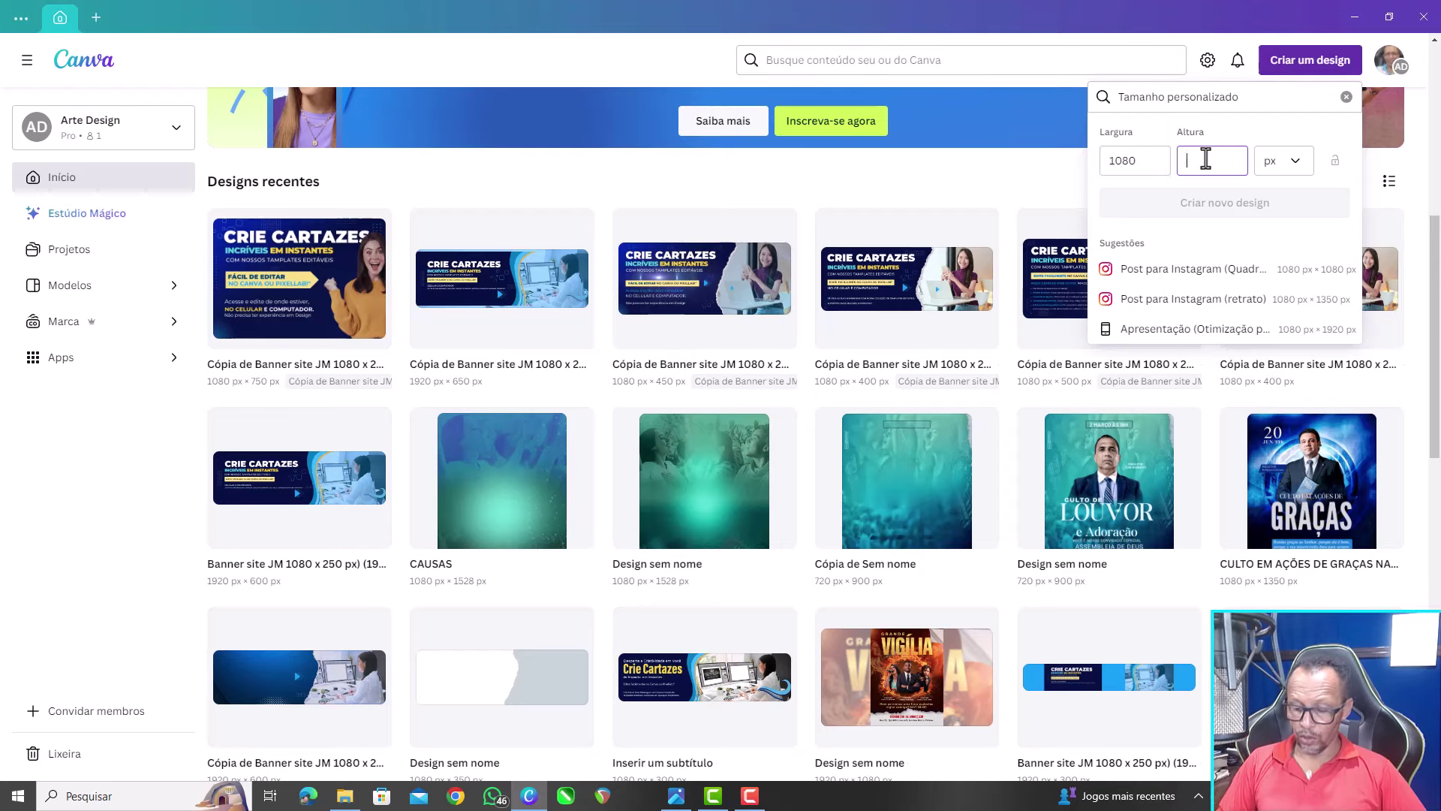
type("1528")
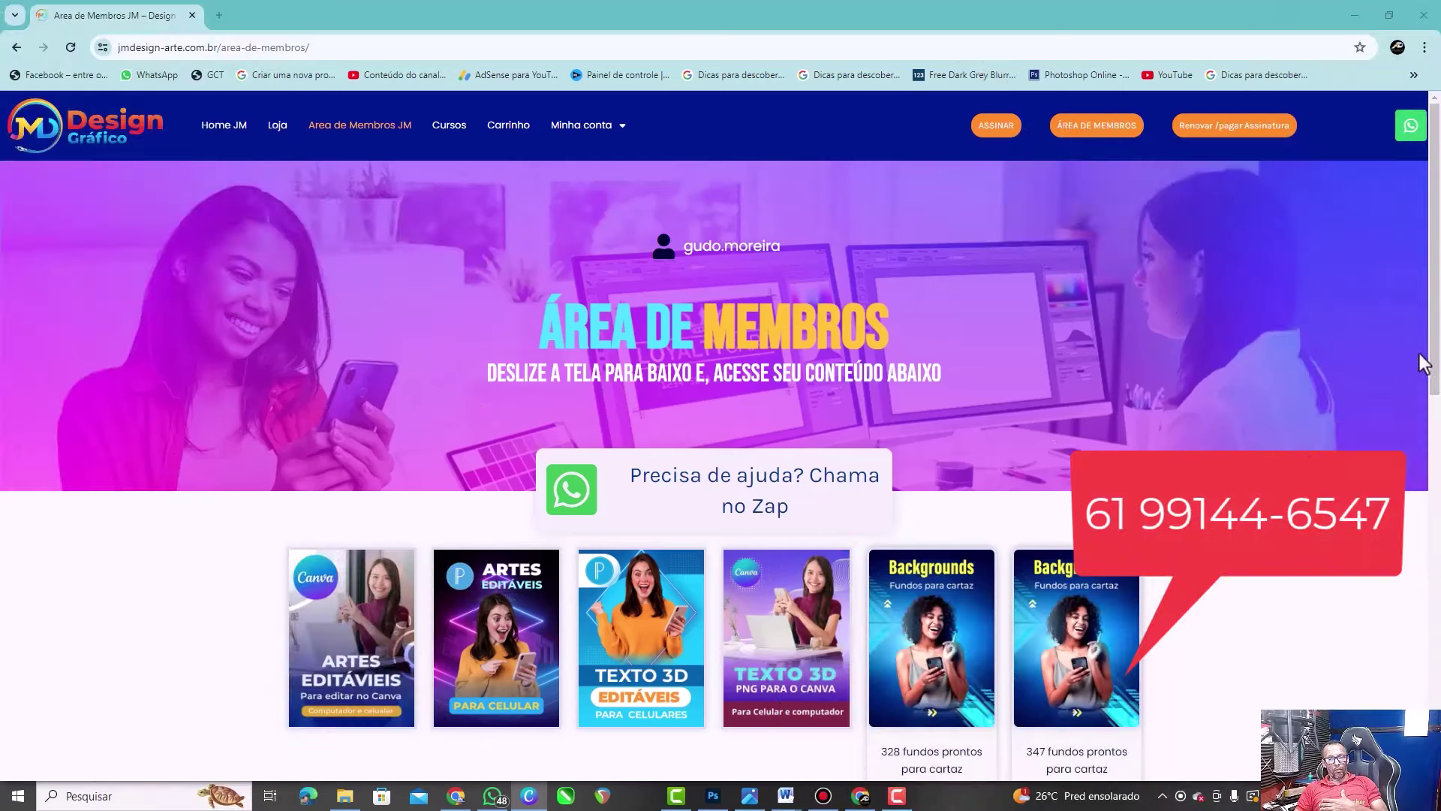
Open the Artes Editáveis Canva poster collection from the members' area
scroll(1435, 368, "down", 2)
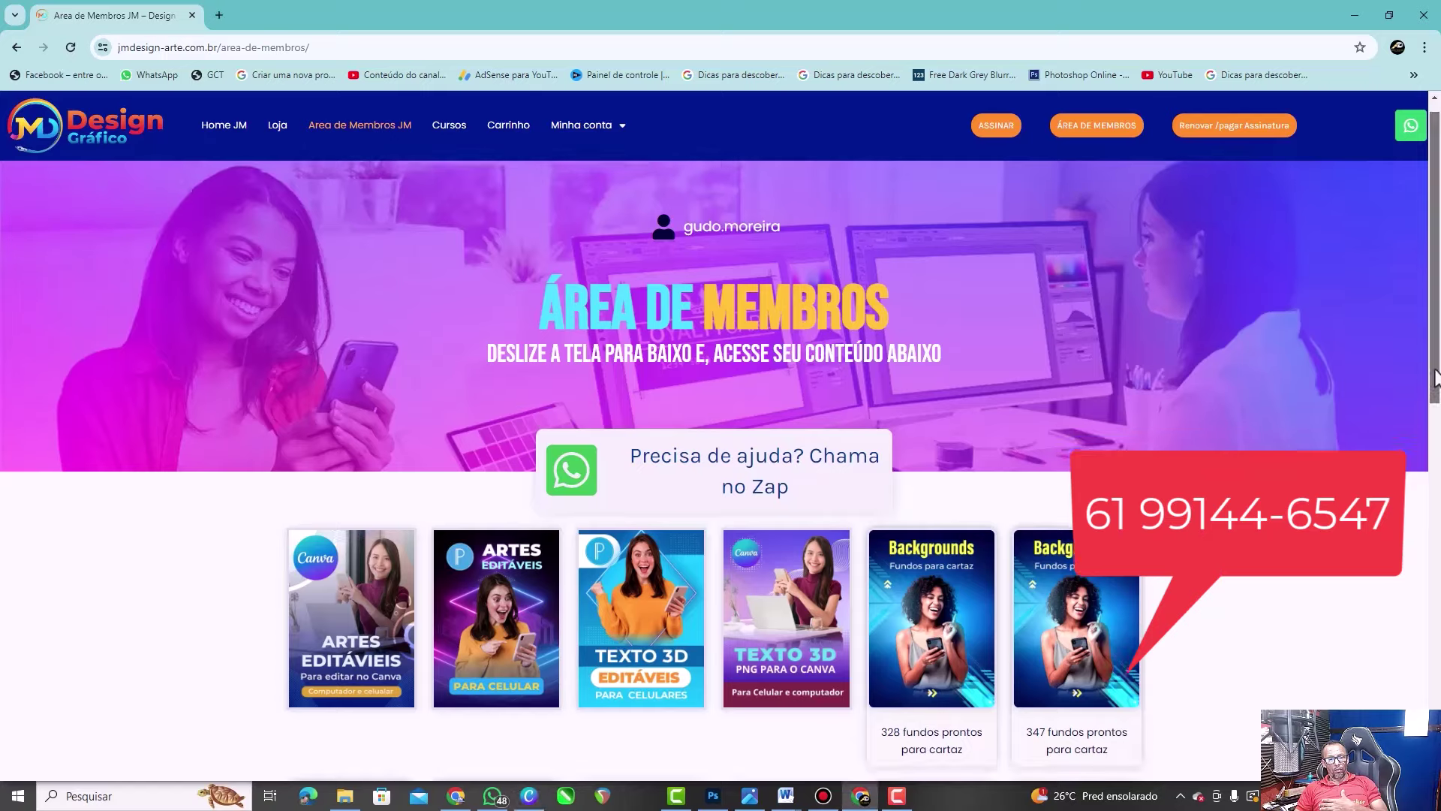
scroll(545, 487, "down", 2)
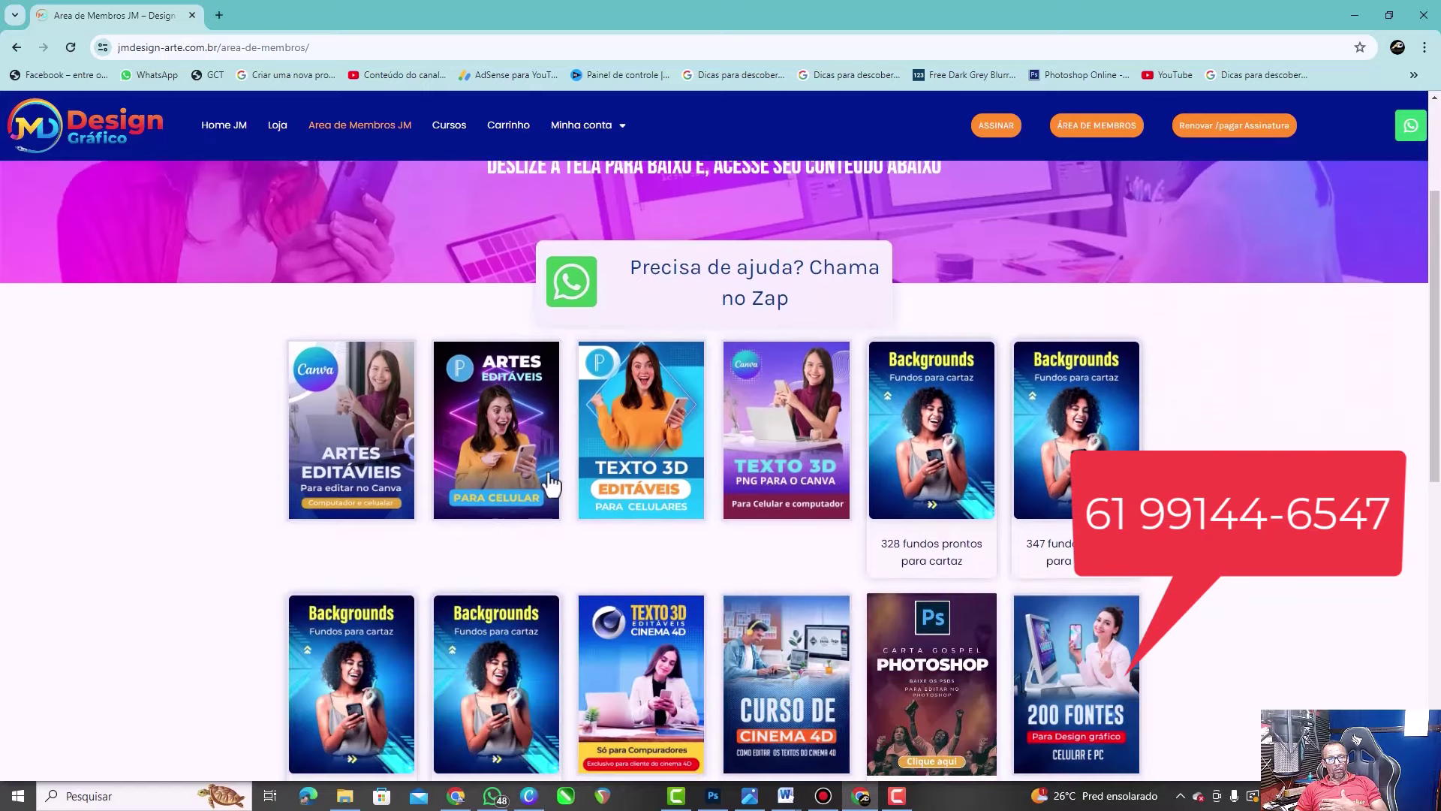
left_click(352, 421)
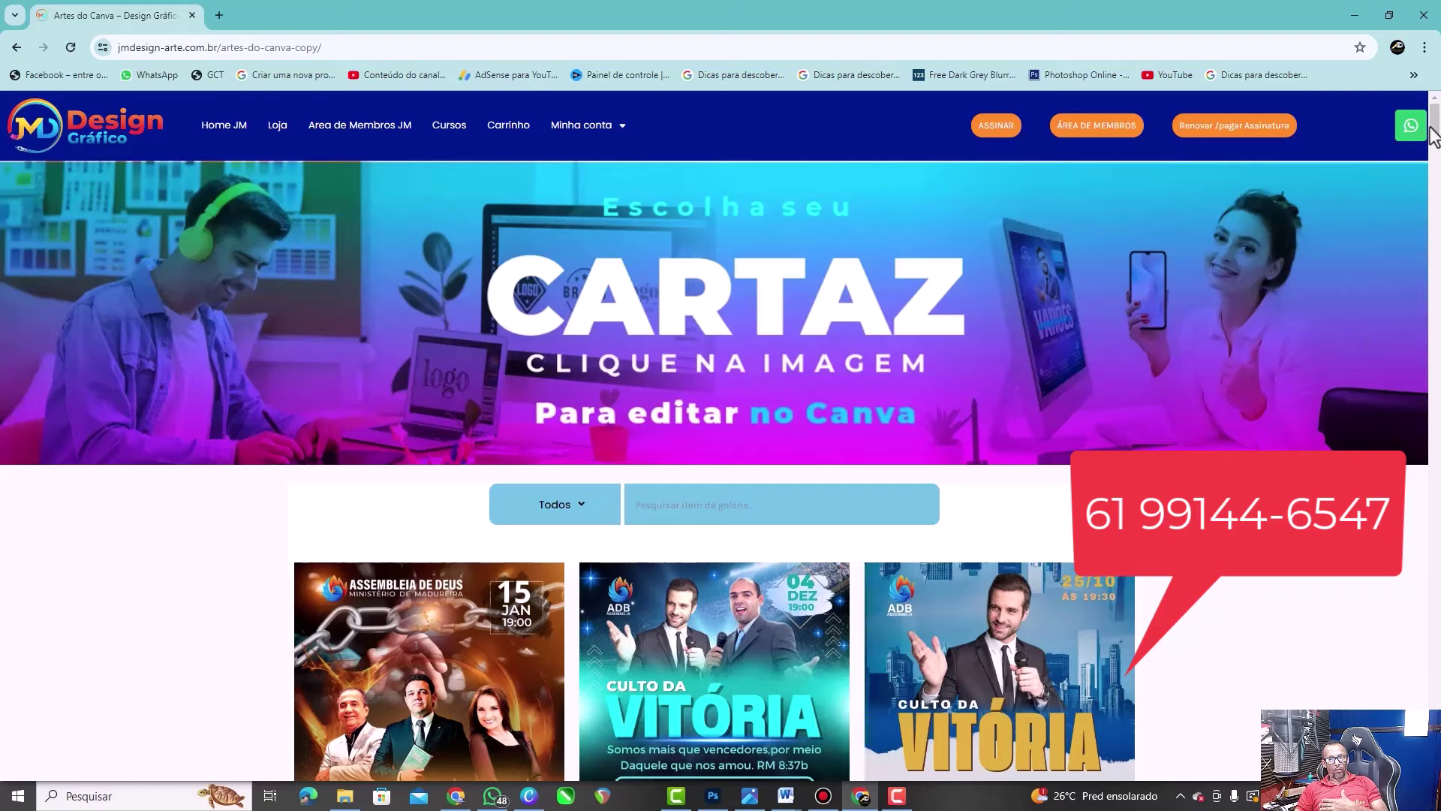
Scroll through the poster templates to reach the Confraternização de Varões template
scroll(1435, 133, "down", 2)
scroll(1435, 133, "down", 2)
scroll(1435, 133, "down", 2)
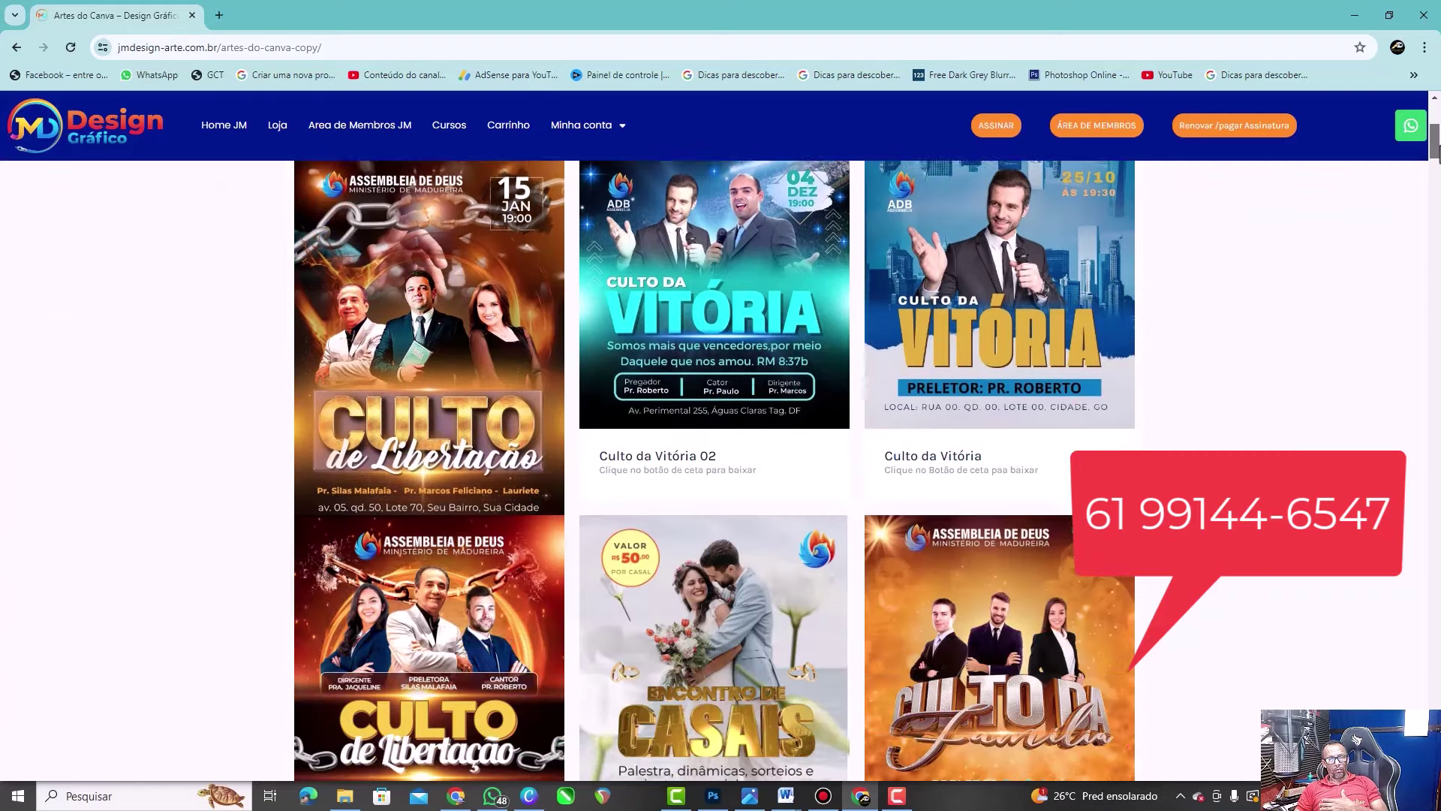
scroll(1434, 98, "down", 1)
scroll(1434, 98, "down", 2)
scroll(1434, 98, "down", 2)
scroll(1434, 98, "down", 3)
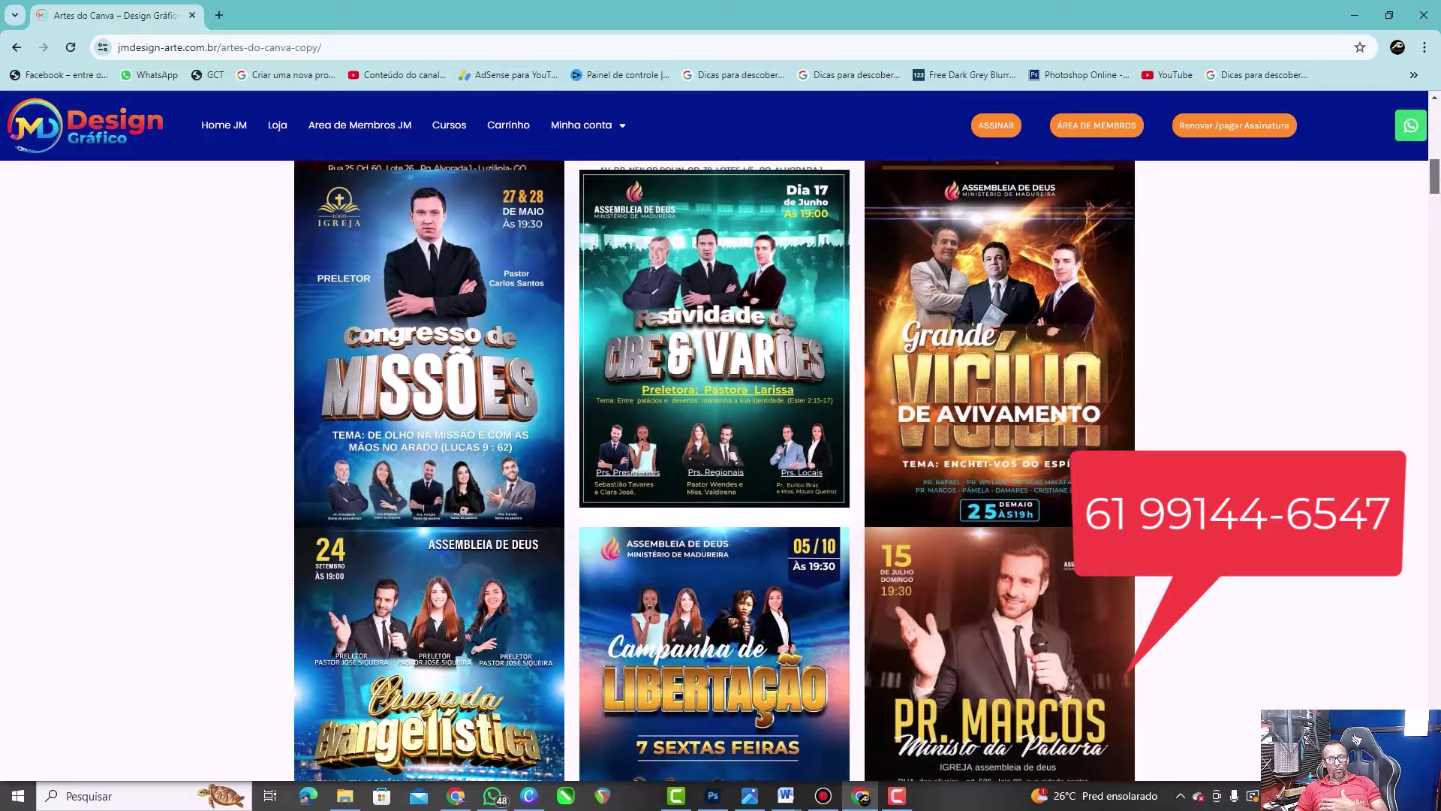
scroll(1434, 97, "down", 2)
scroll(1434, 97, "down", 3)
scroll(1433, 98, "down", 3)
scroll(1433, 98, "down", 6)
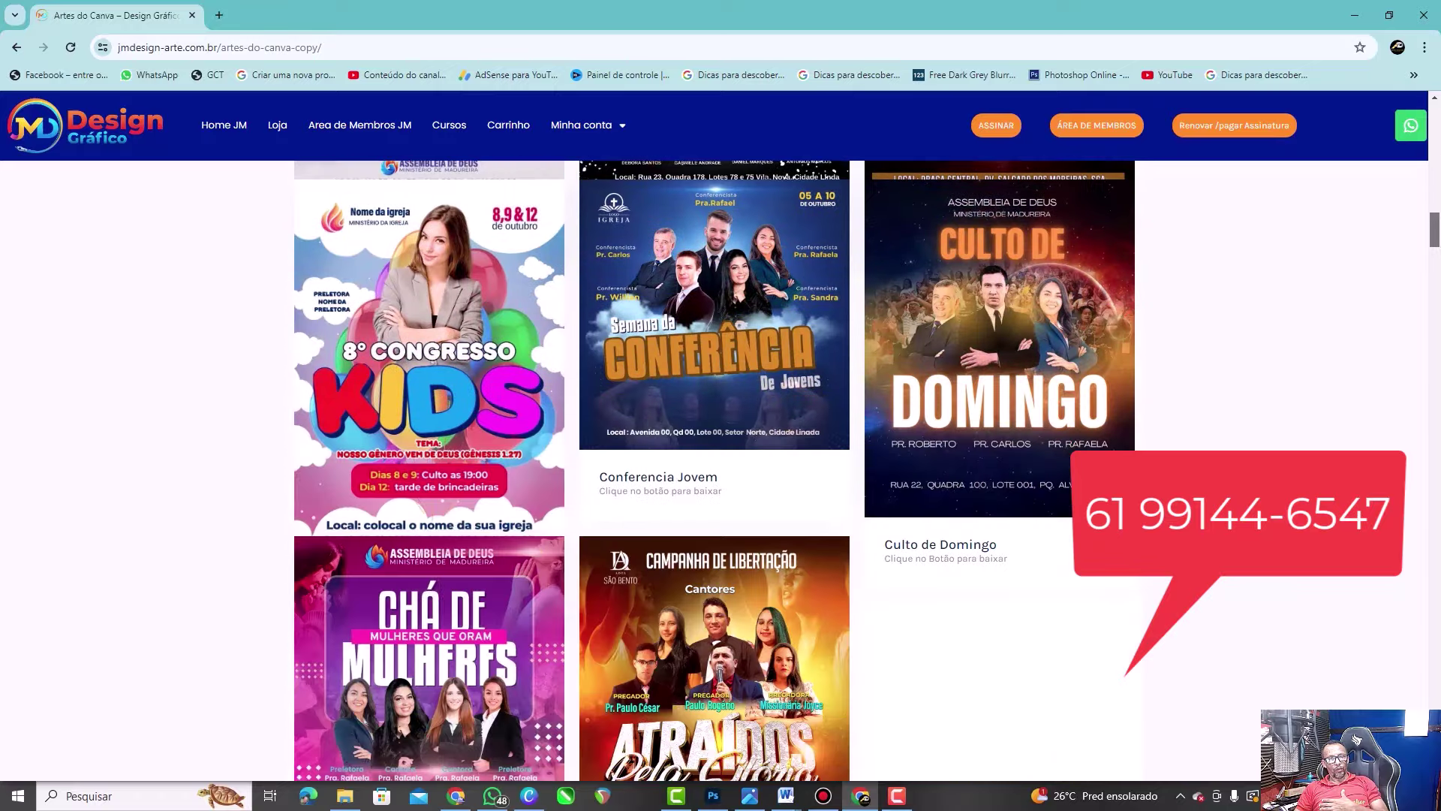
scroll(1433, 97, "down", 3)
scroll(714, 470, "down", 2)
scroll(714, 470, "down", 3)
scroll(714, 471, "down", 2)
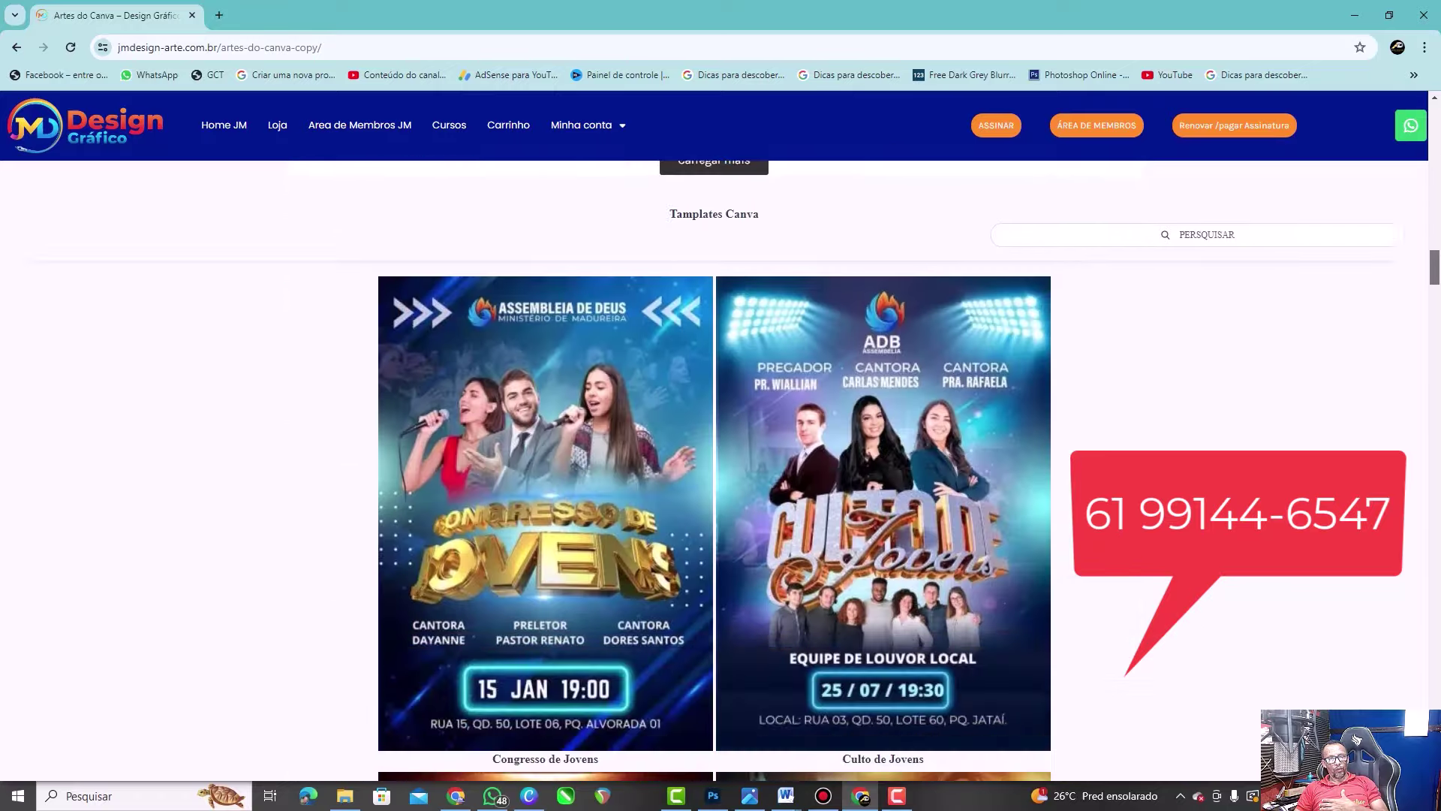
scroll(714, 470, "down", 2)
scroll(714, 471, "up", 3)
scroll(714, 471, "down", 2)
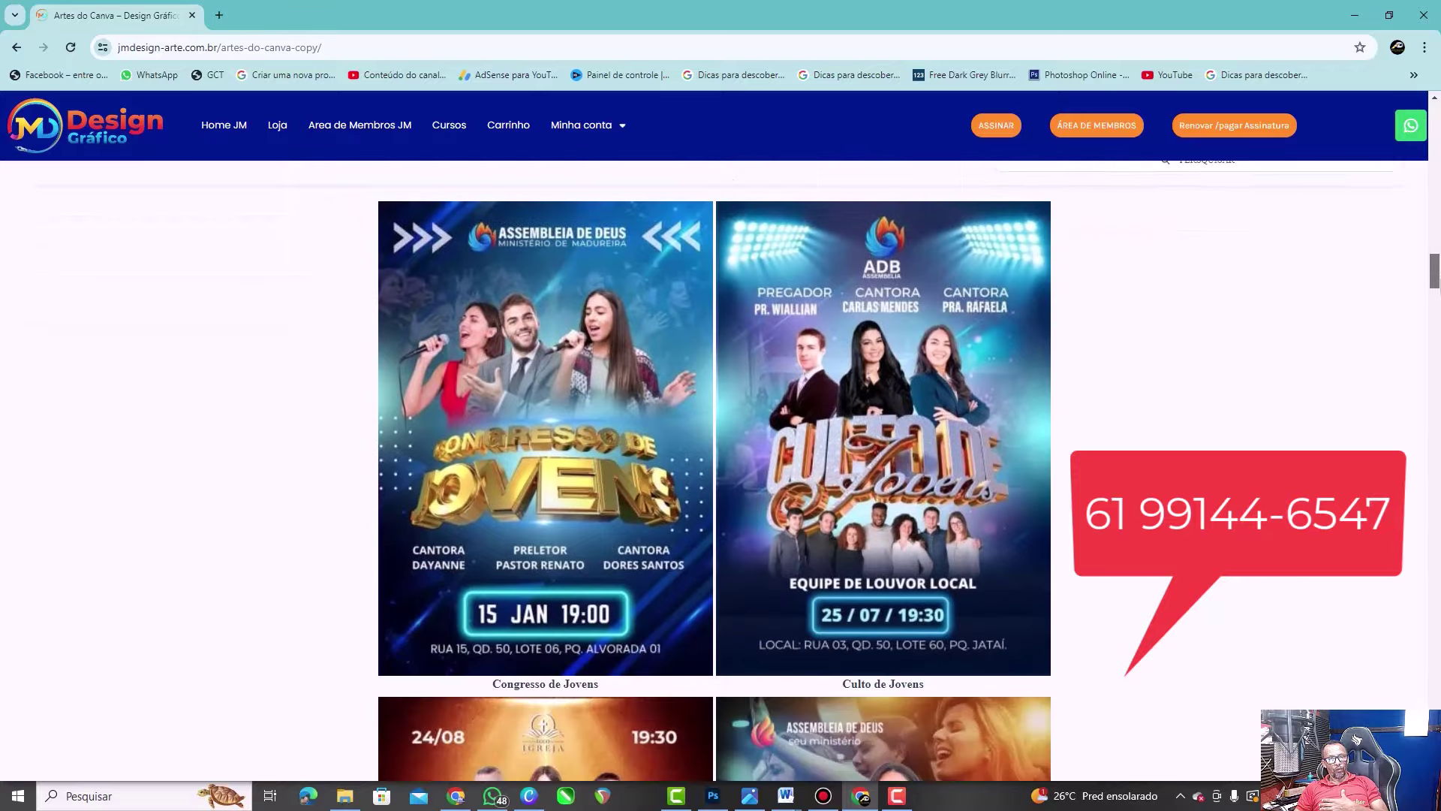
scroll(713, 471, "down", 4)
scroll(714, 470, "down", 3)
scroll(714, 471, "down", 5)
scroll(1435, 379, "down", 5)
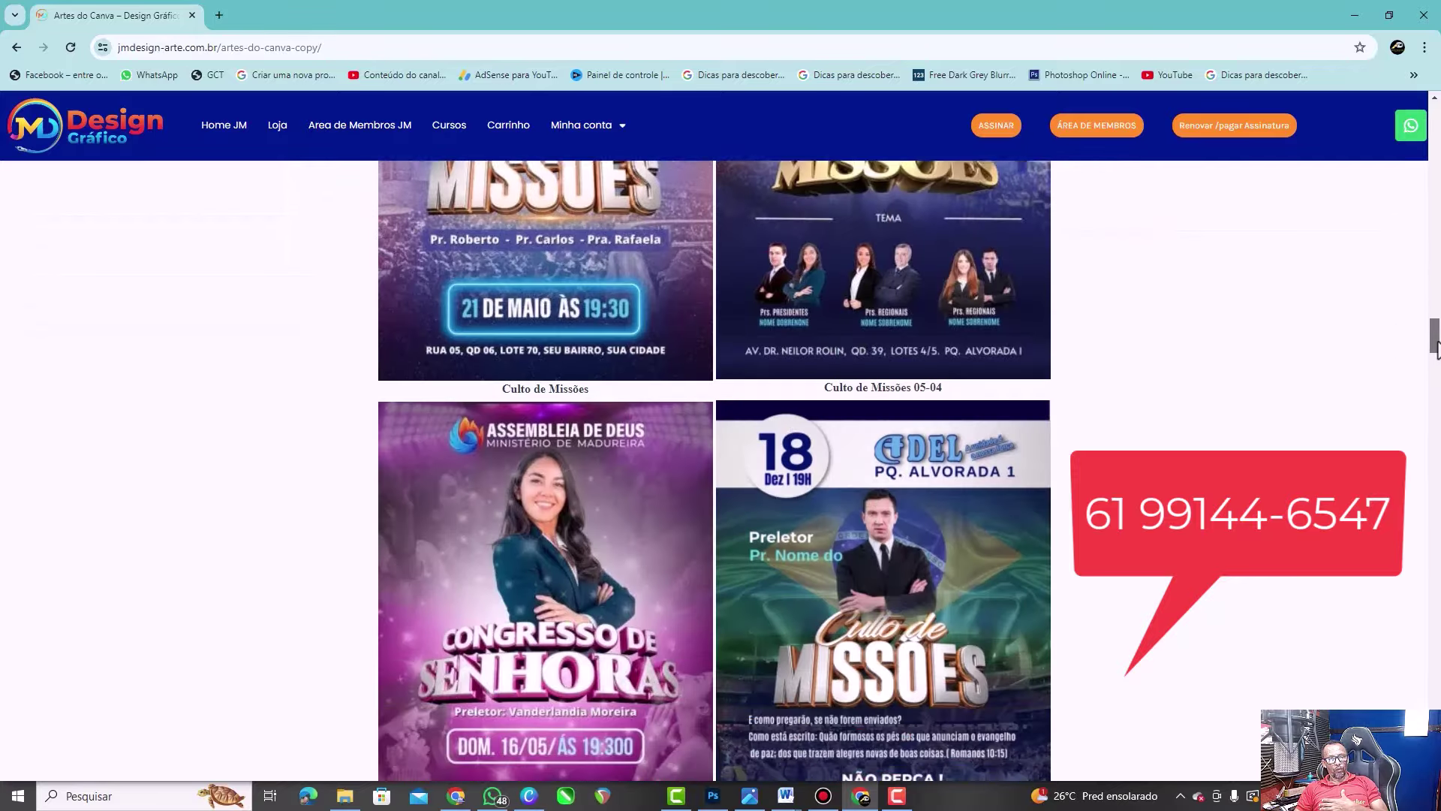
scroll(1436, 379, "down", 2)
scroll(1435, 379, "down", 5)
scroll(1435, 379, "down", 2)
left_click_drag(1435, 379, 1435, 409)
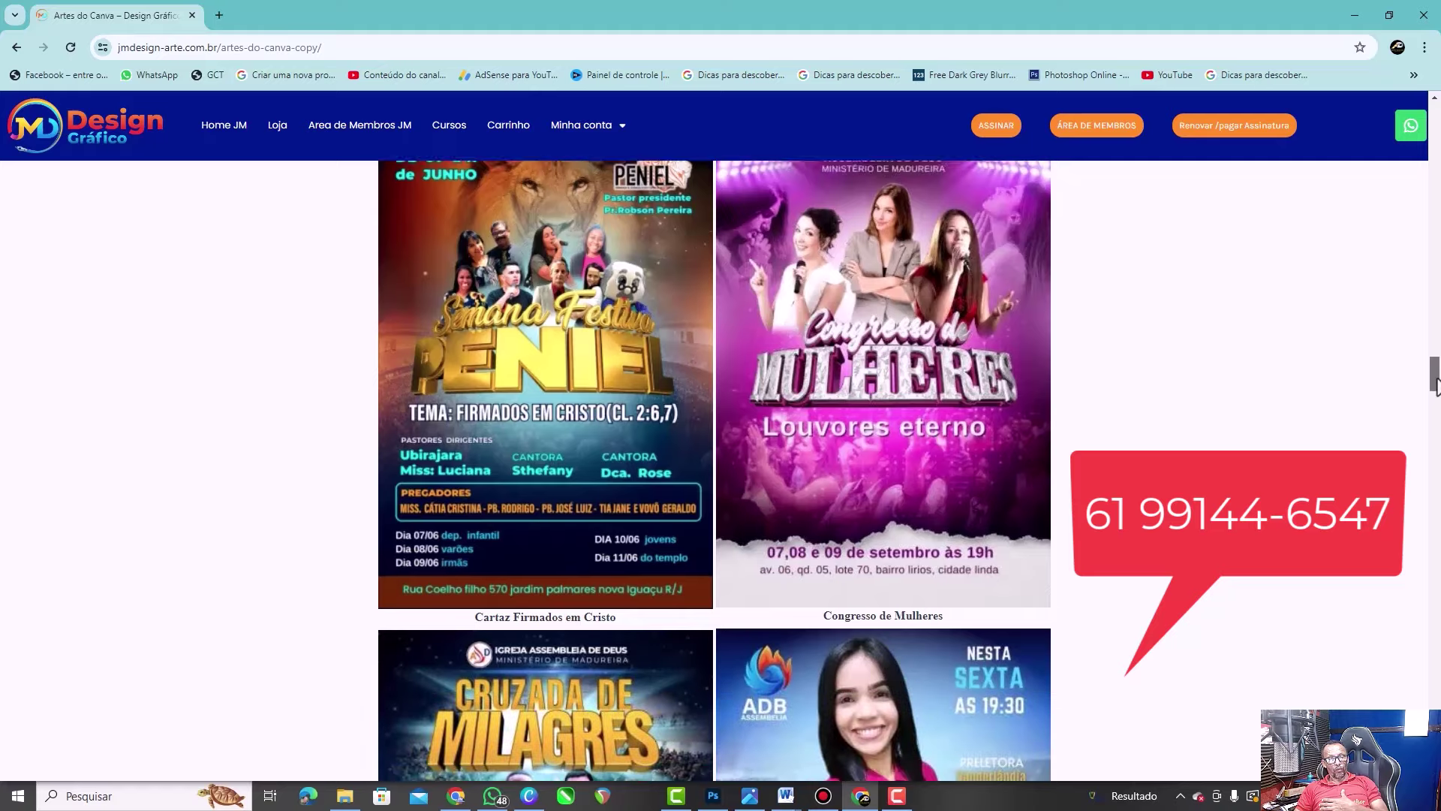
scroll(1402, 418, "down", 1)
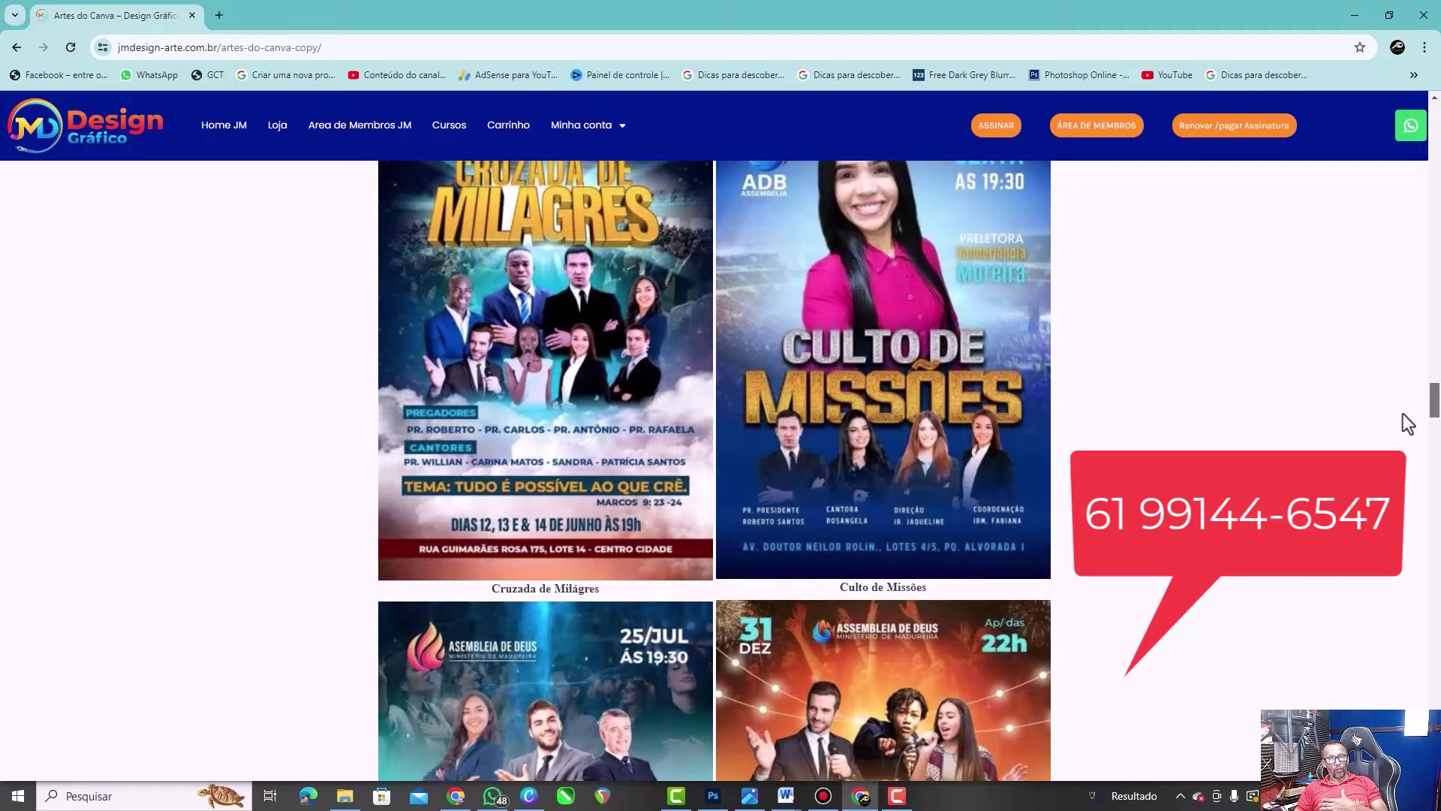
scroll(1390, 415, "down", 1)
scroll(1390, 415, "down", 2)
scroll(1390, 414, "down", 1)
Copy the template into a new design and set the CULTO DE line to Brittany script
left_click(826, 616)
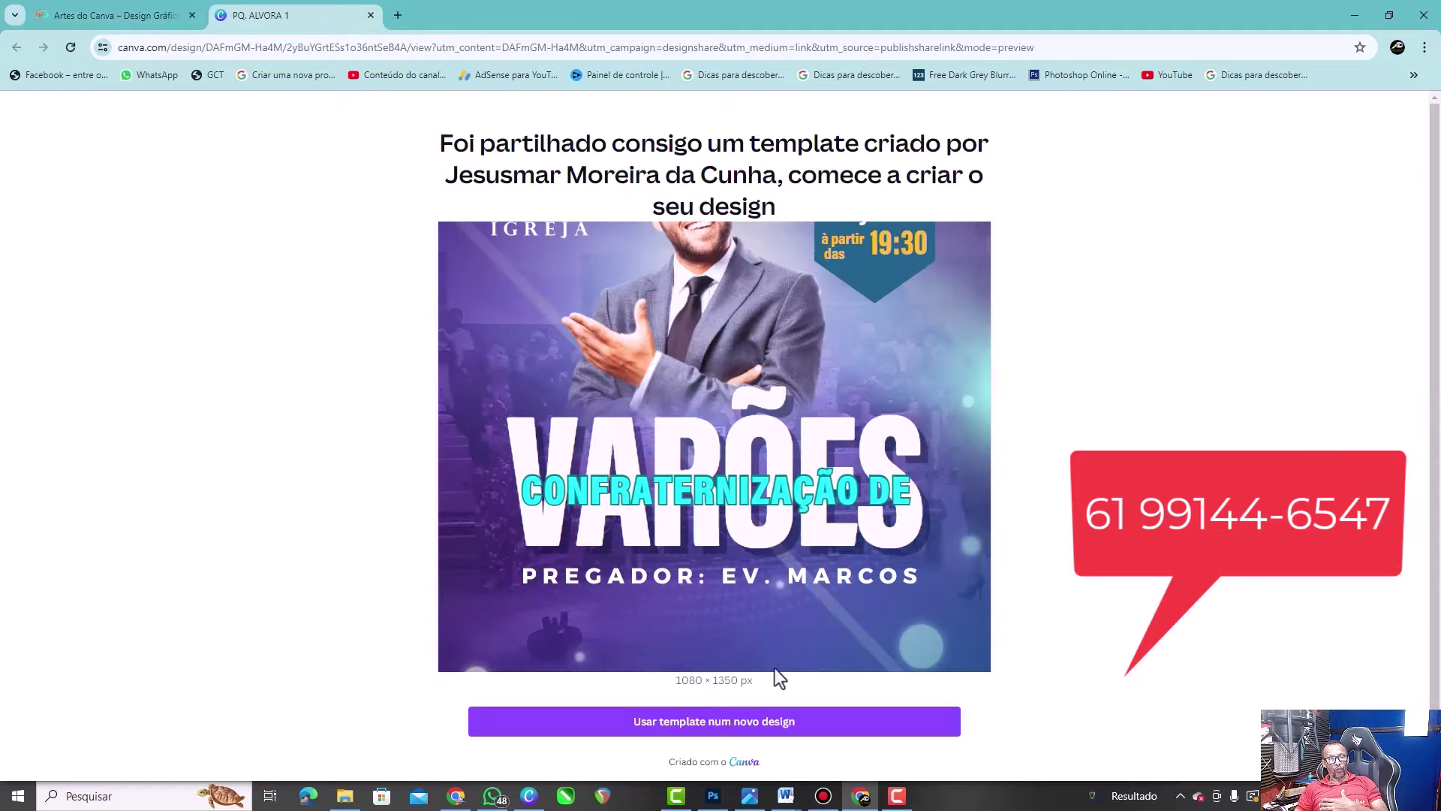
left_click(715, 721)
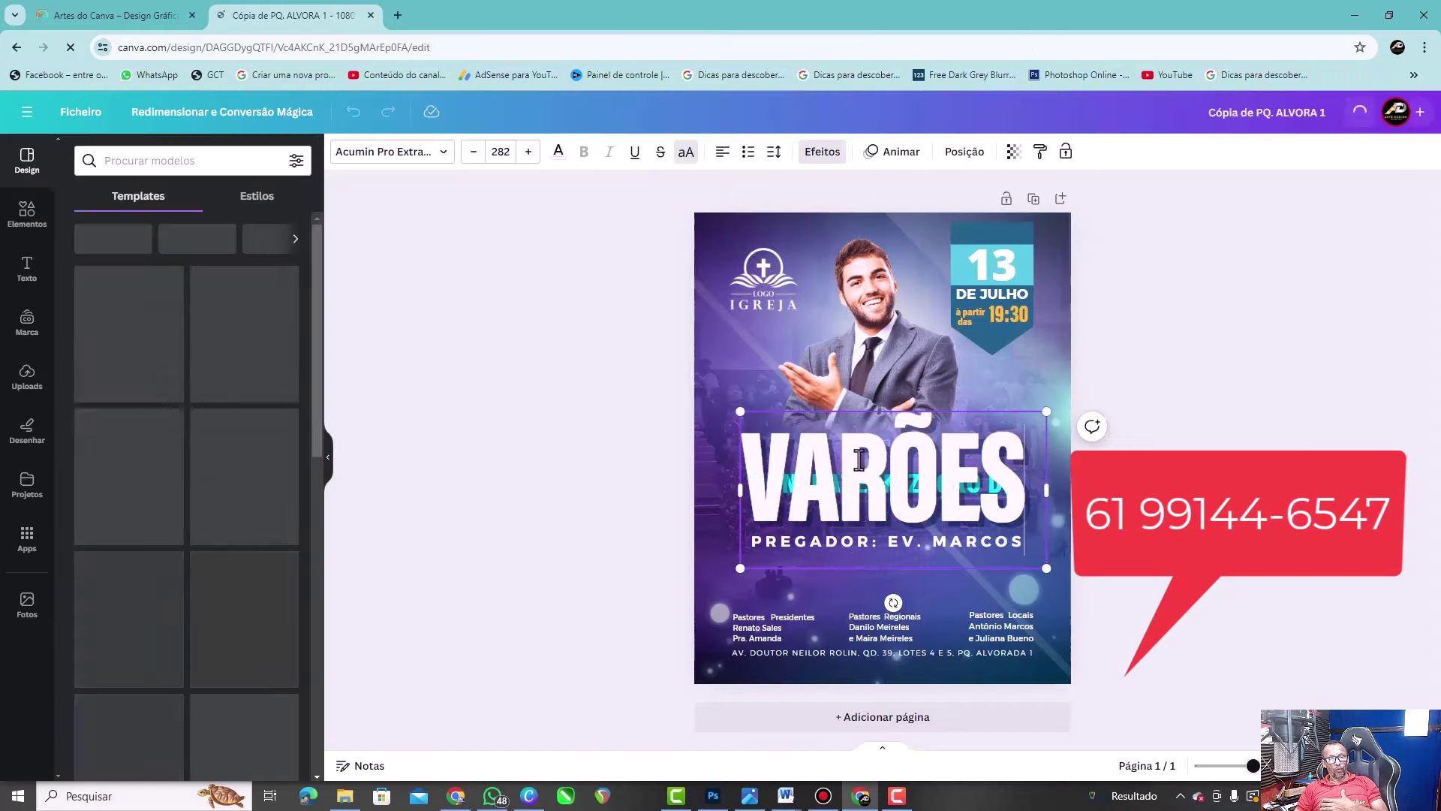
left_click(759, 459)
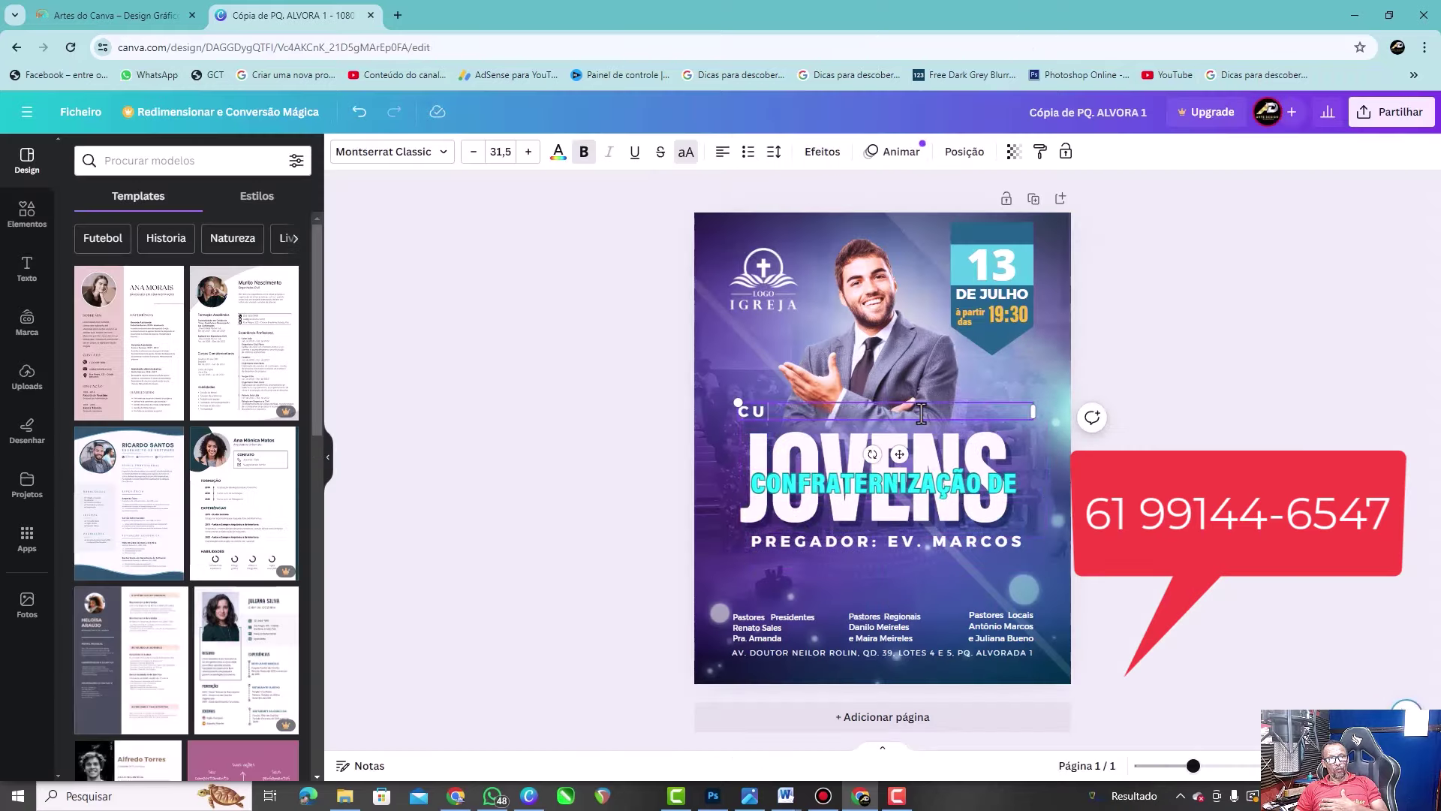
left_click_drag(863, 421, 946, 424)
left_click(392, 152)
left_click(187, 196)
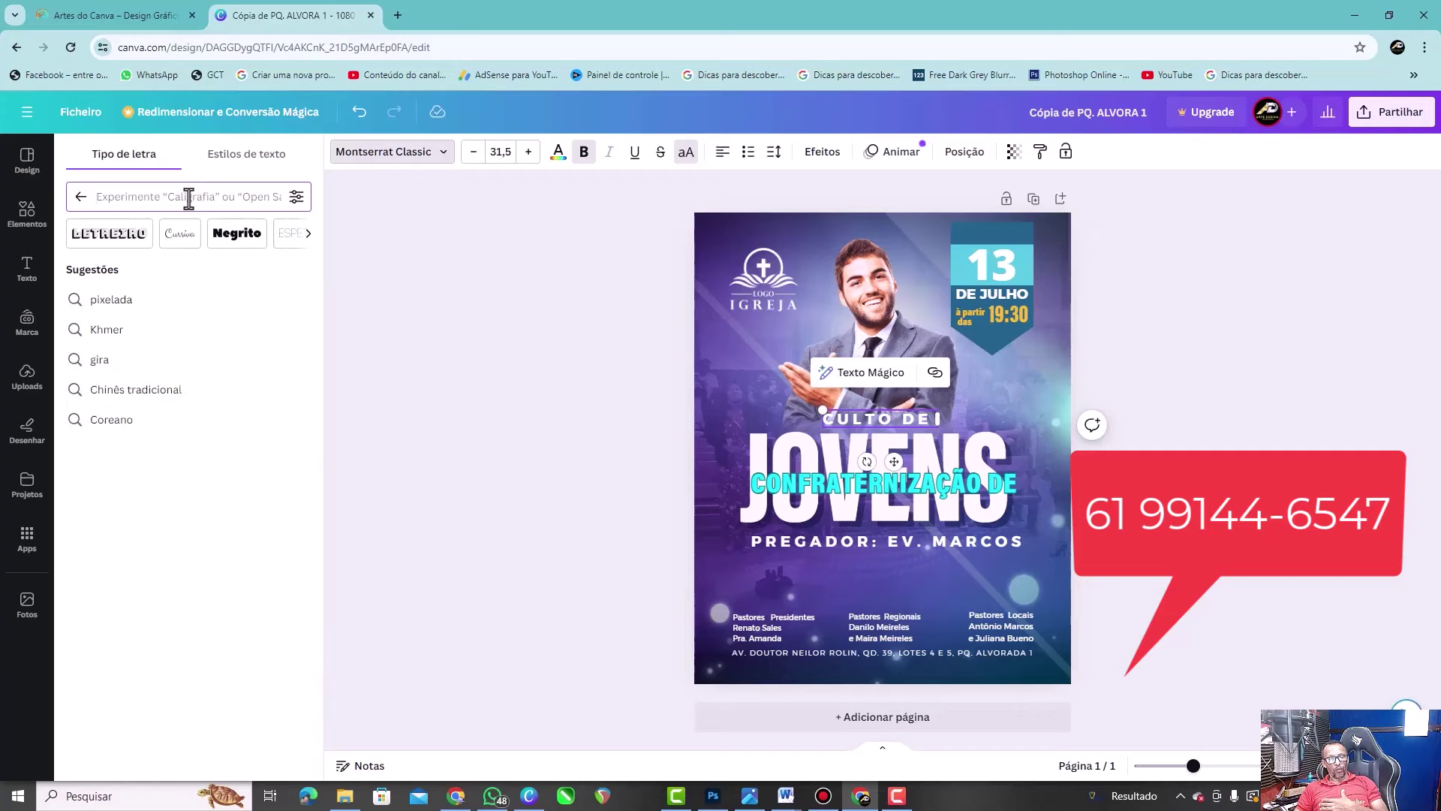
type("bri")
left_click(112, 449)
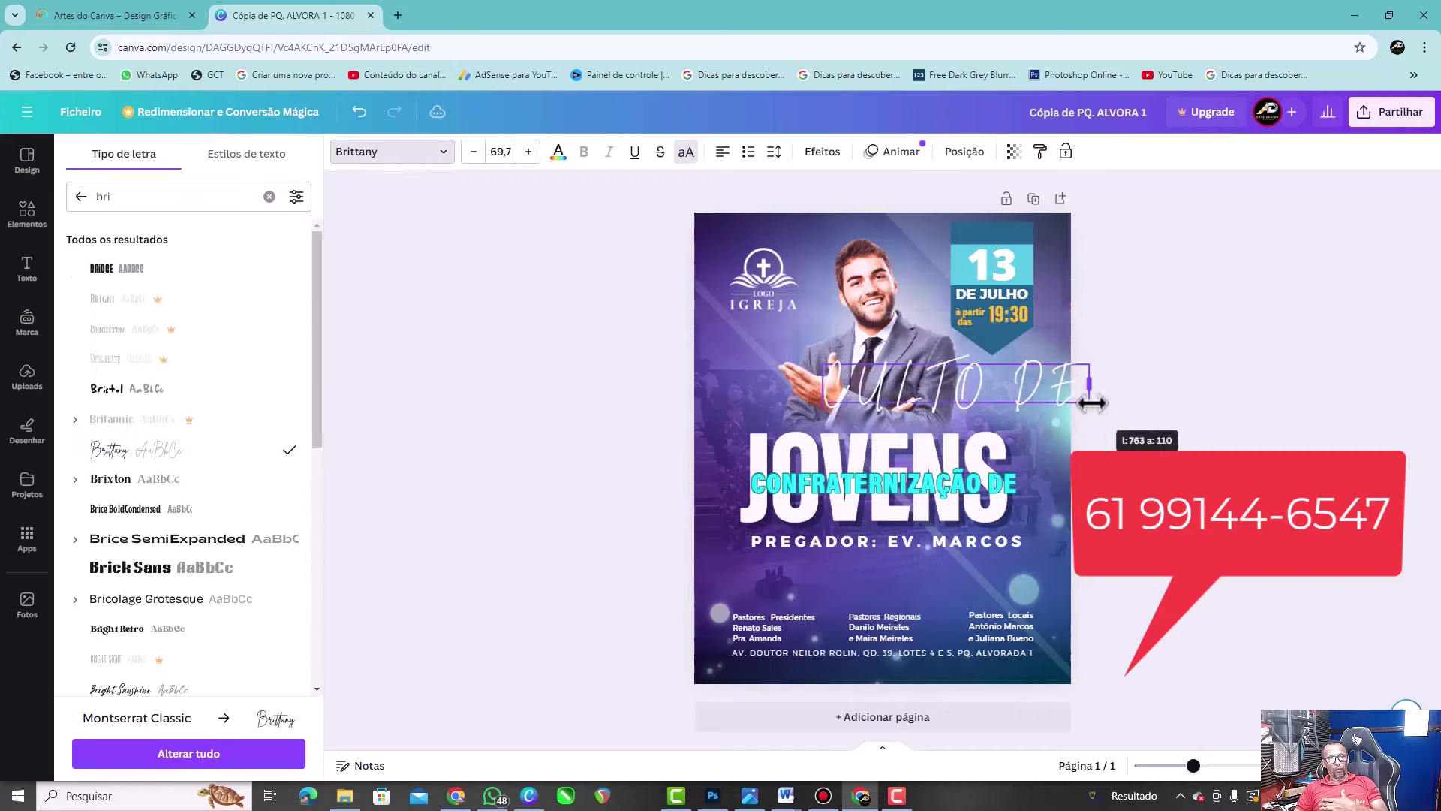
Enlarge 'Culto de', place it over JOVENS, and colour it yellow
left_click(773, 151)
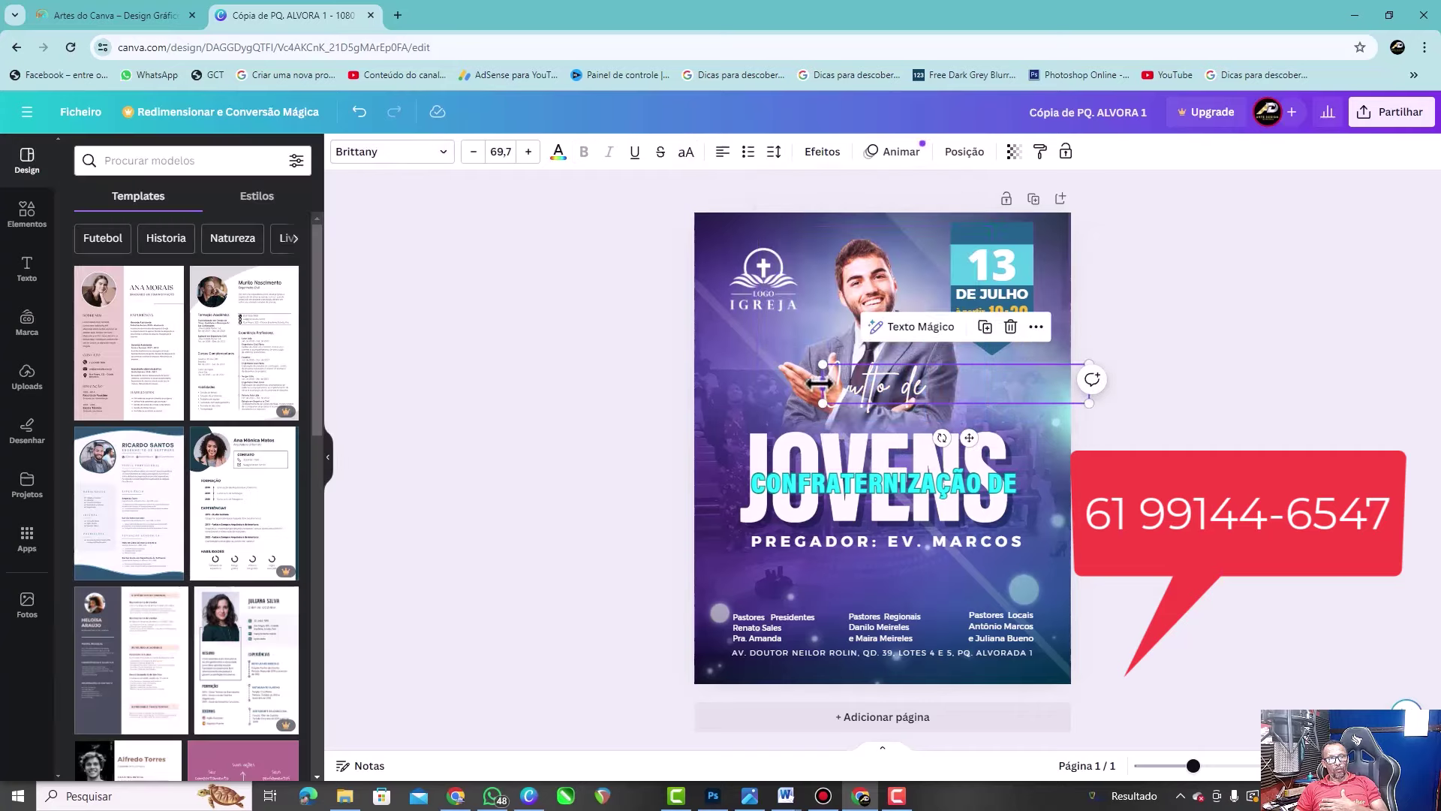
left_click_drag(961, 398, 864, 420)
left_click(558, 152)
left_click(247, 244)
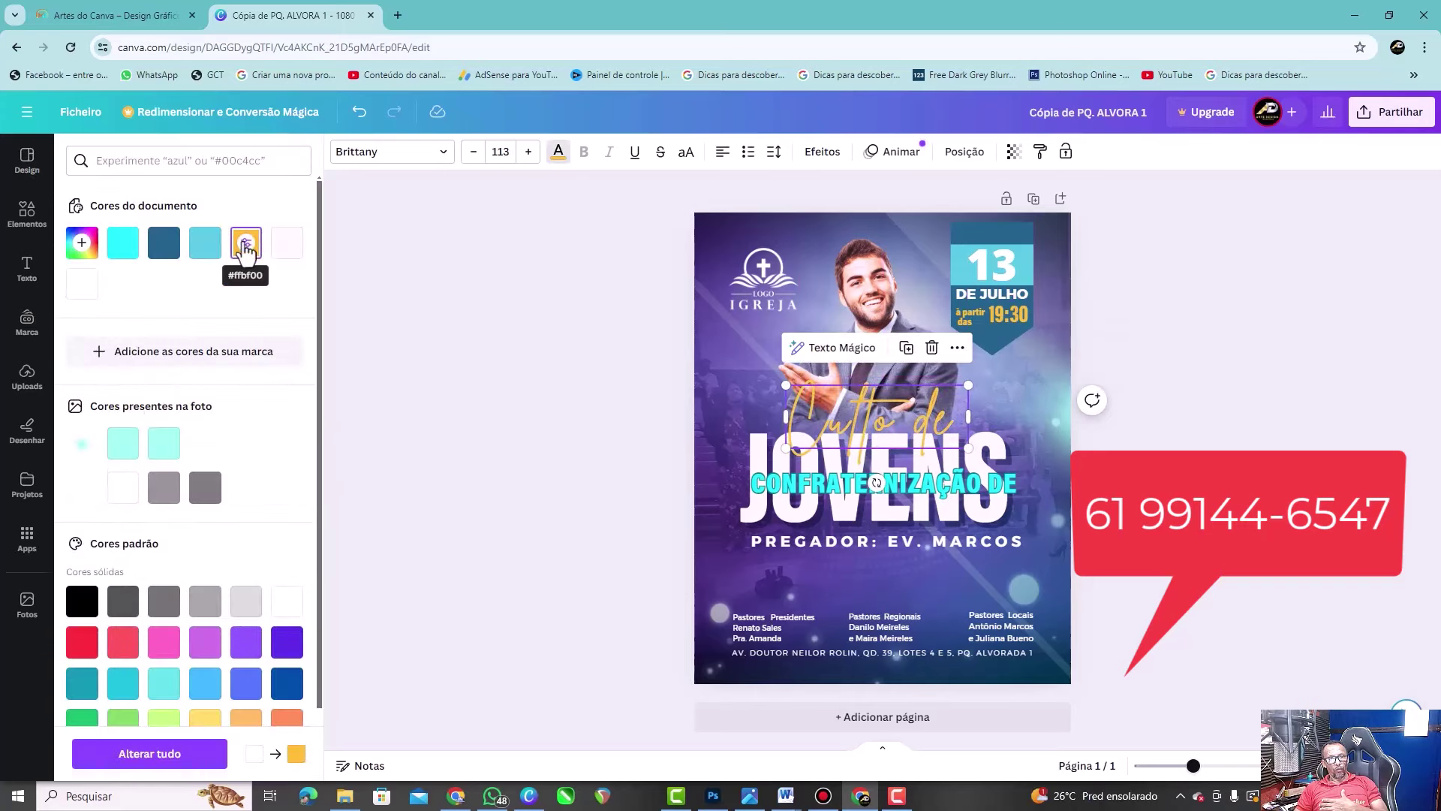
left_click(803, 471)
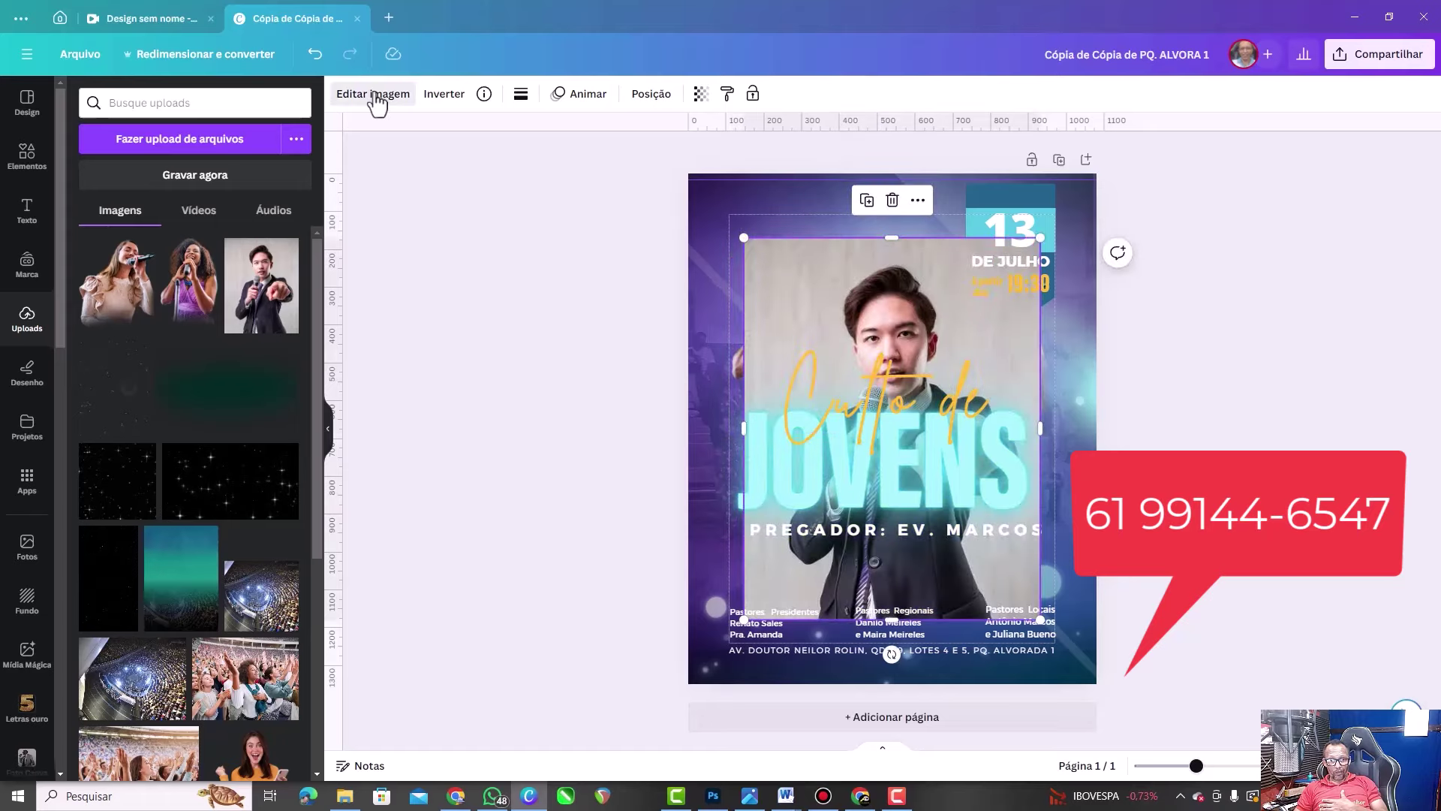
Make a resized 1080 × 1528 copy of the poster with the 13 DE JULHO date block moved up
left_click(375, 103)
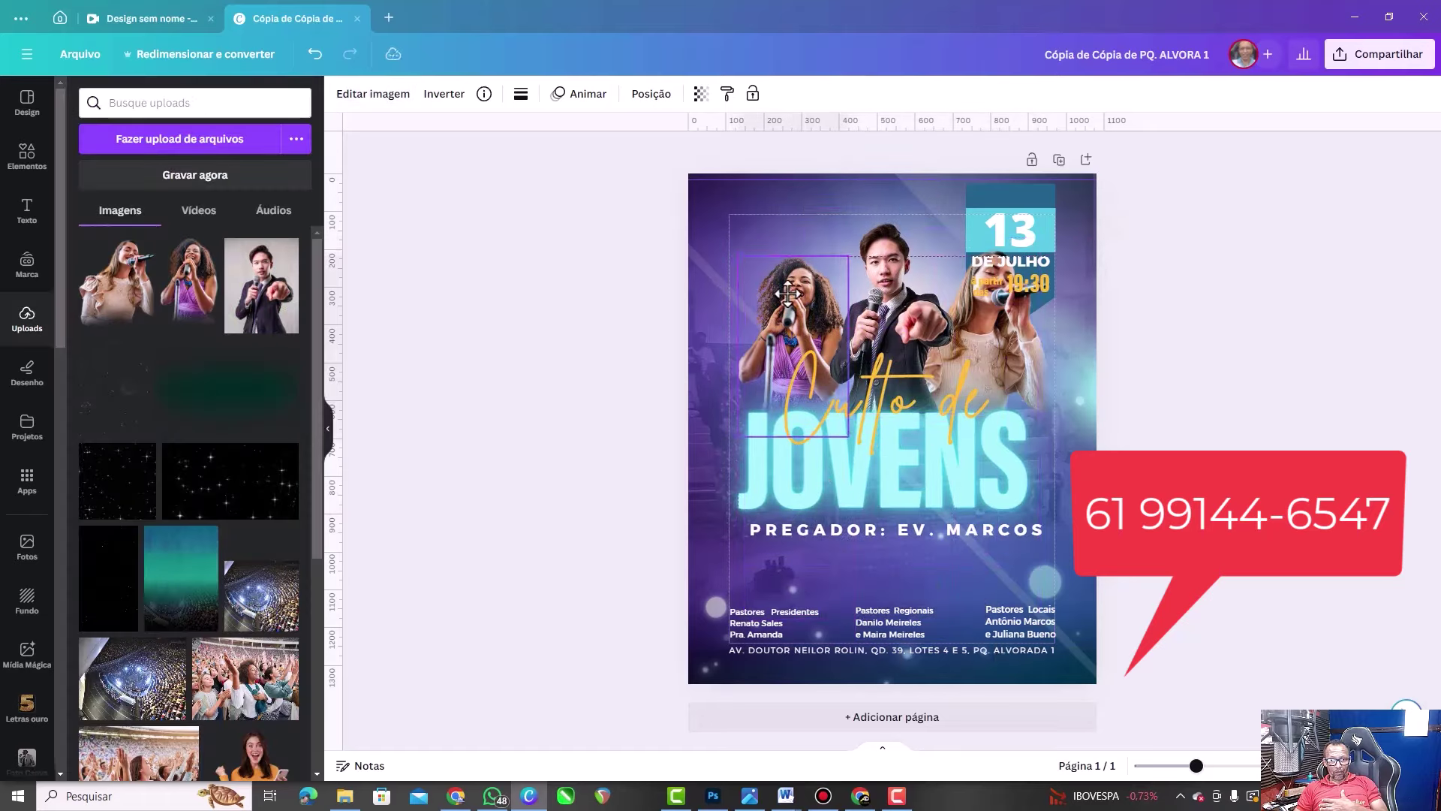
left_click(199, 54)
left_click(218, 422)
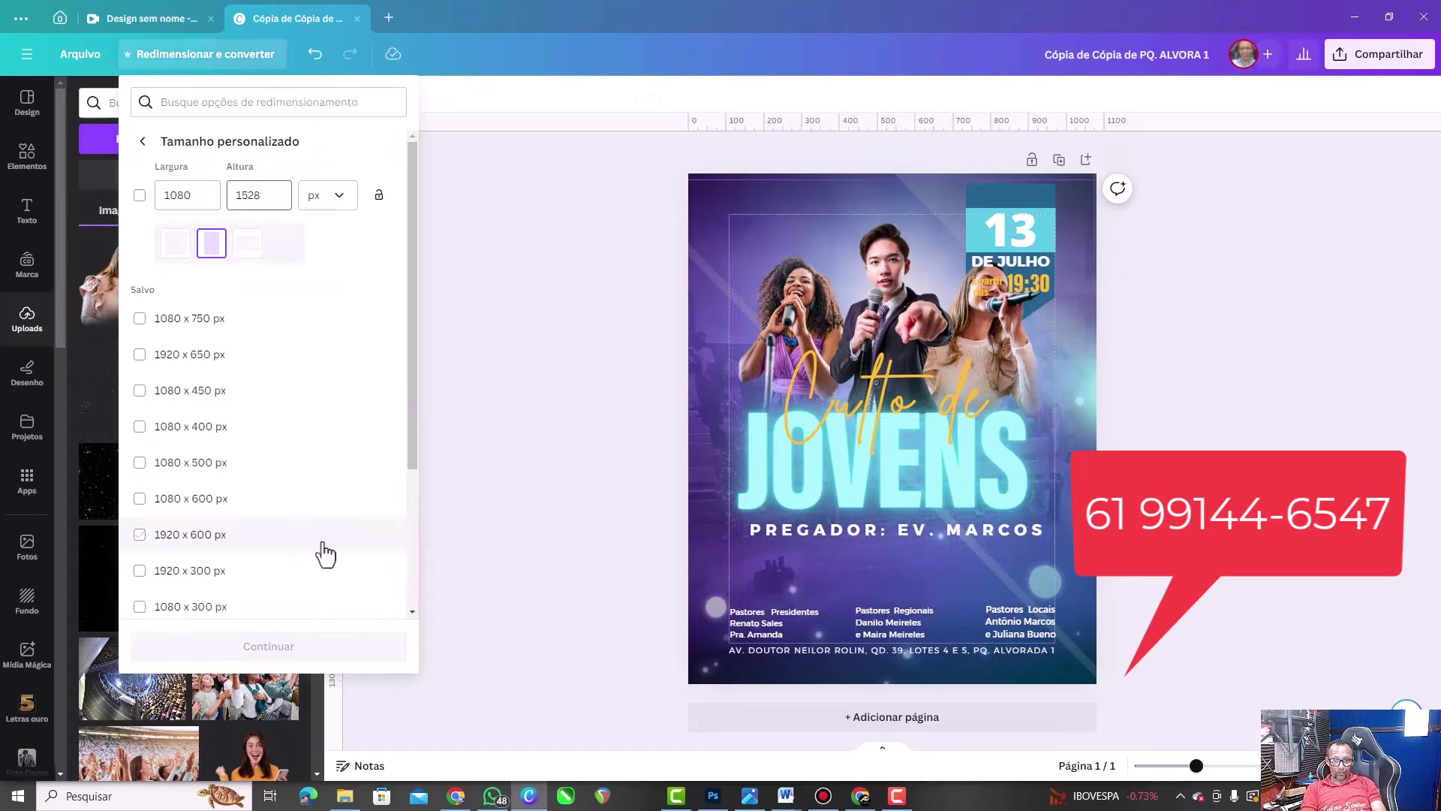
left_click(318, 214)
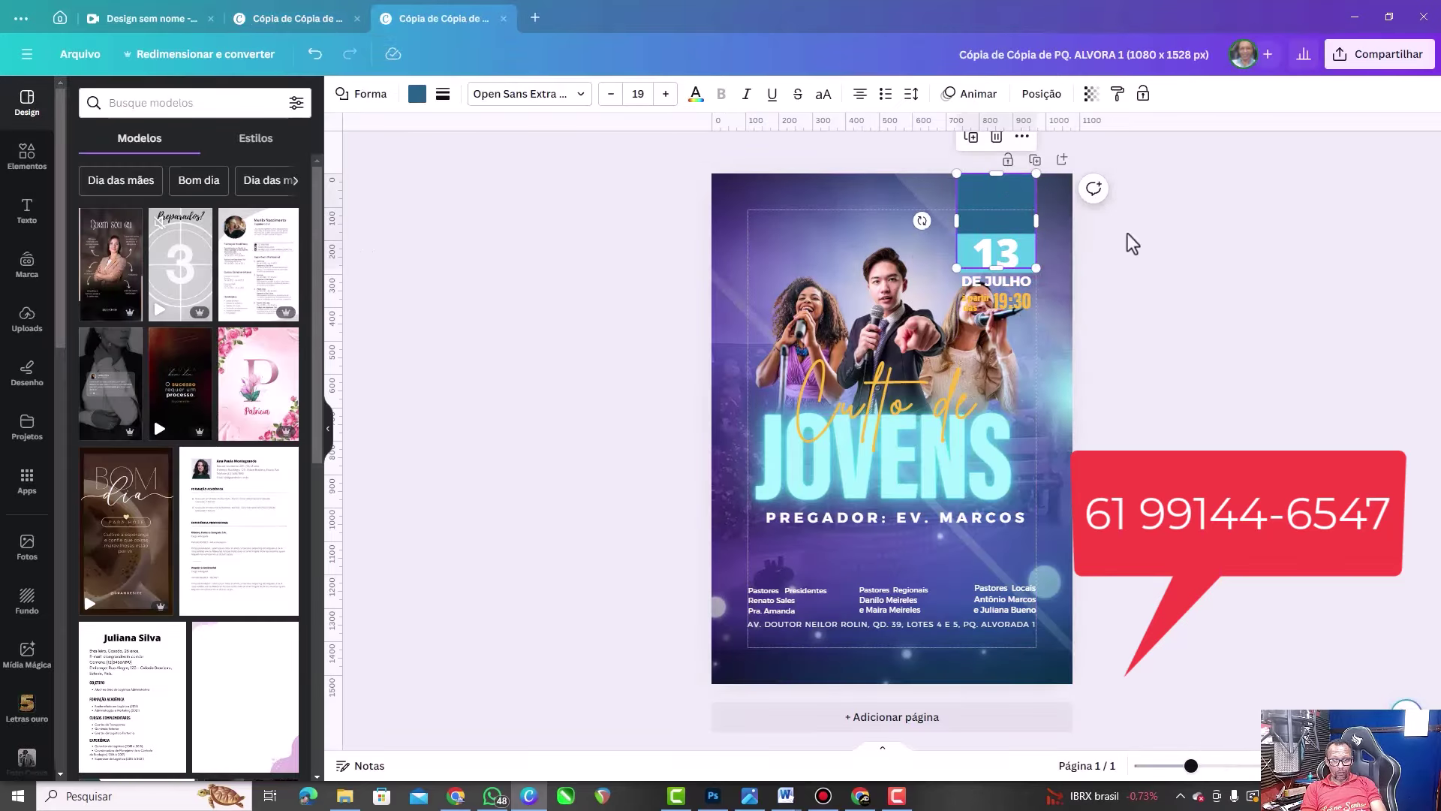
left_click_drag(1015, 300, 1015, 259)
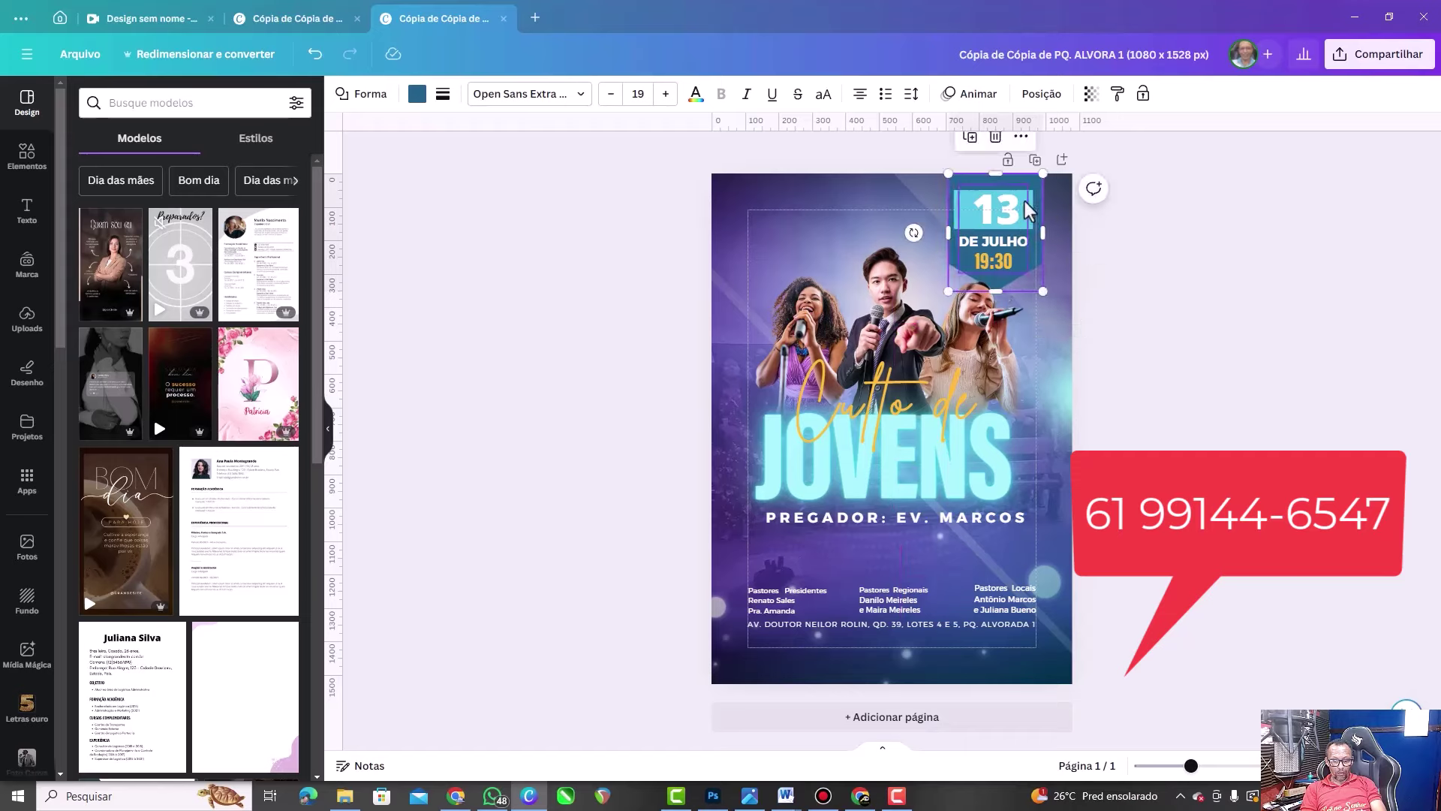
left_click(1001, 201)
left_click(1095, 242)
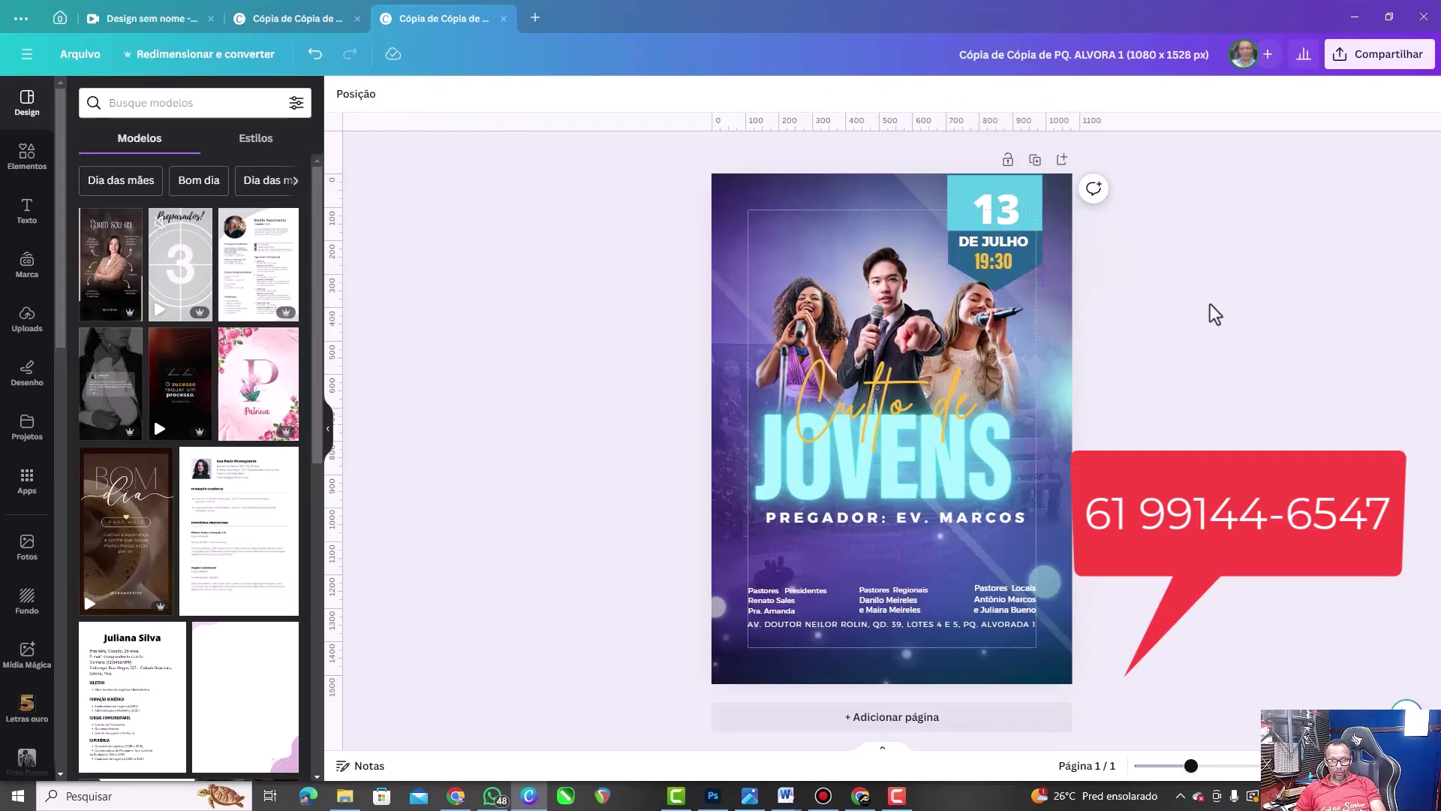
Place the Assembleia de Deus logo from Uploads at the poster's top-left
left_click(27, 319)
scroll(142, 368, "down", 5)
scroll(142, 367, "down", 5)
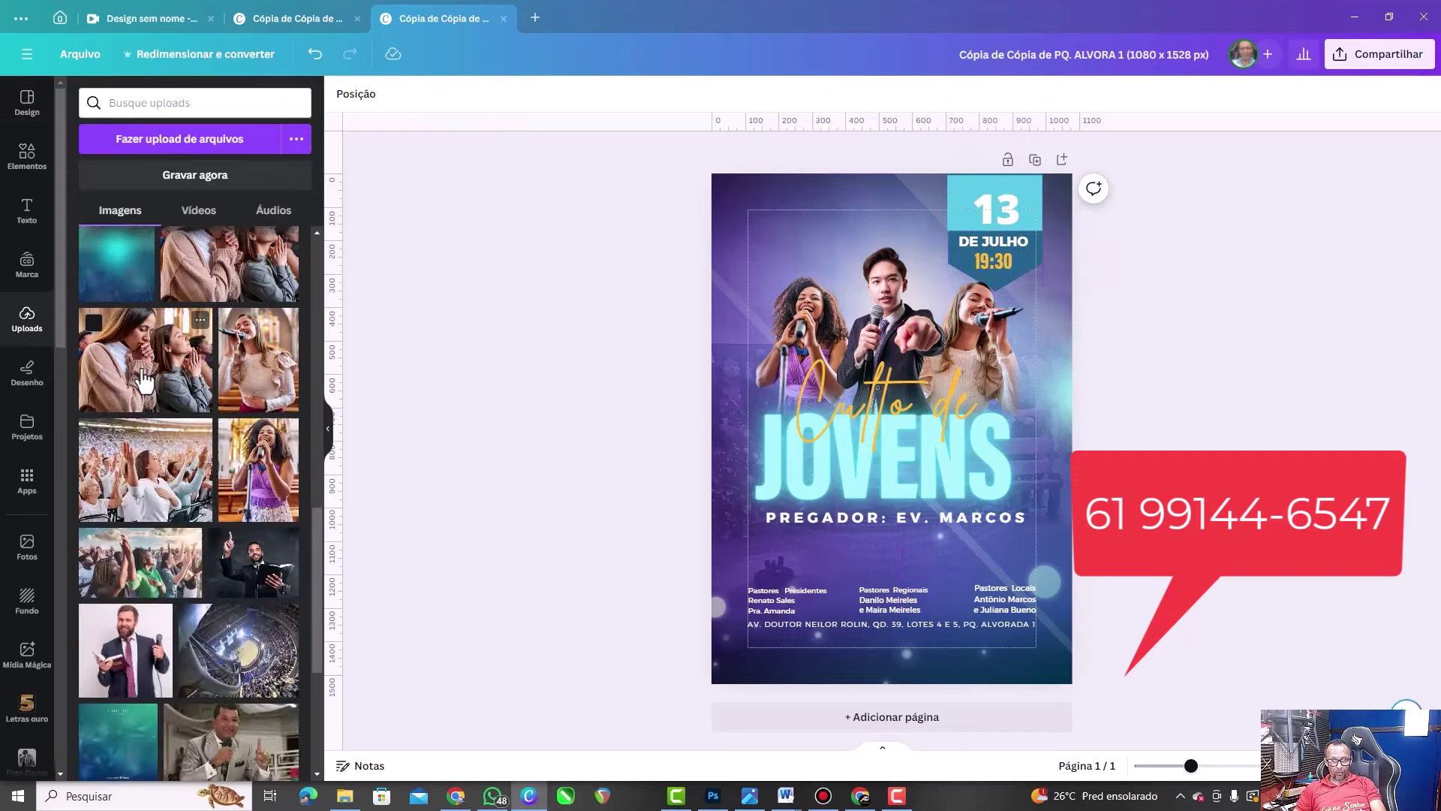
scroll(142, 379, "down", 5)
scroll(143, 379, "down", 5)
scroll(143, 379, "down", 5)
scroll(142, 379, "down", 3)
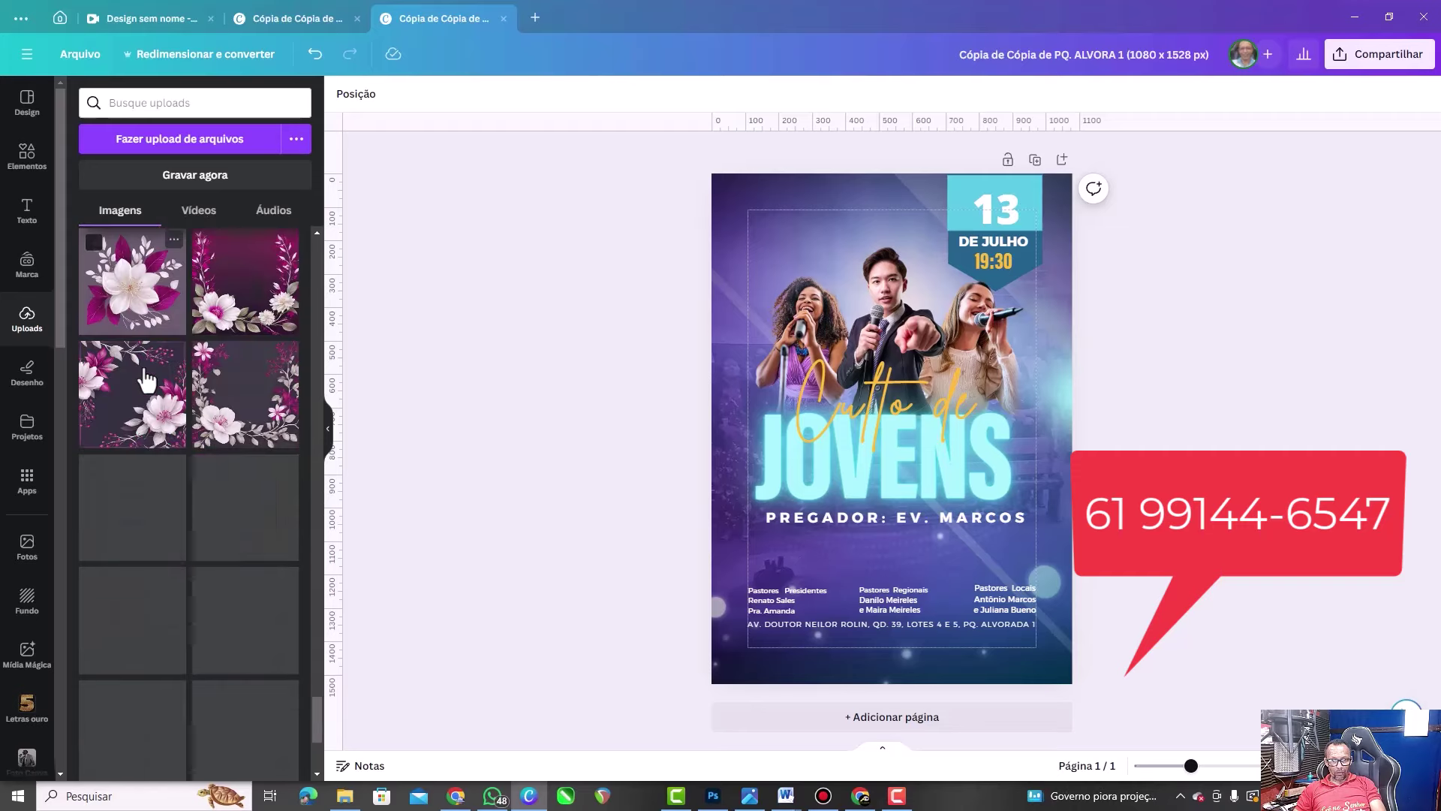
scroll(217, 428, "down", 5)
scroll(190, 525, "down", 5)
left_click(190, 633)
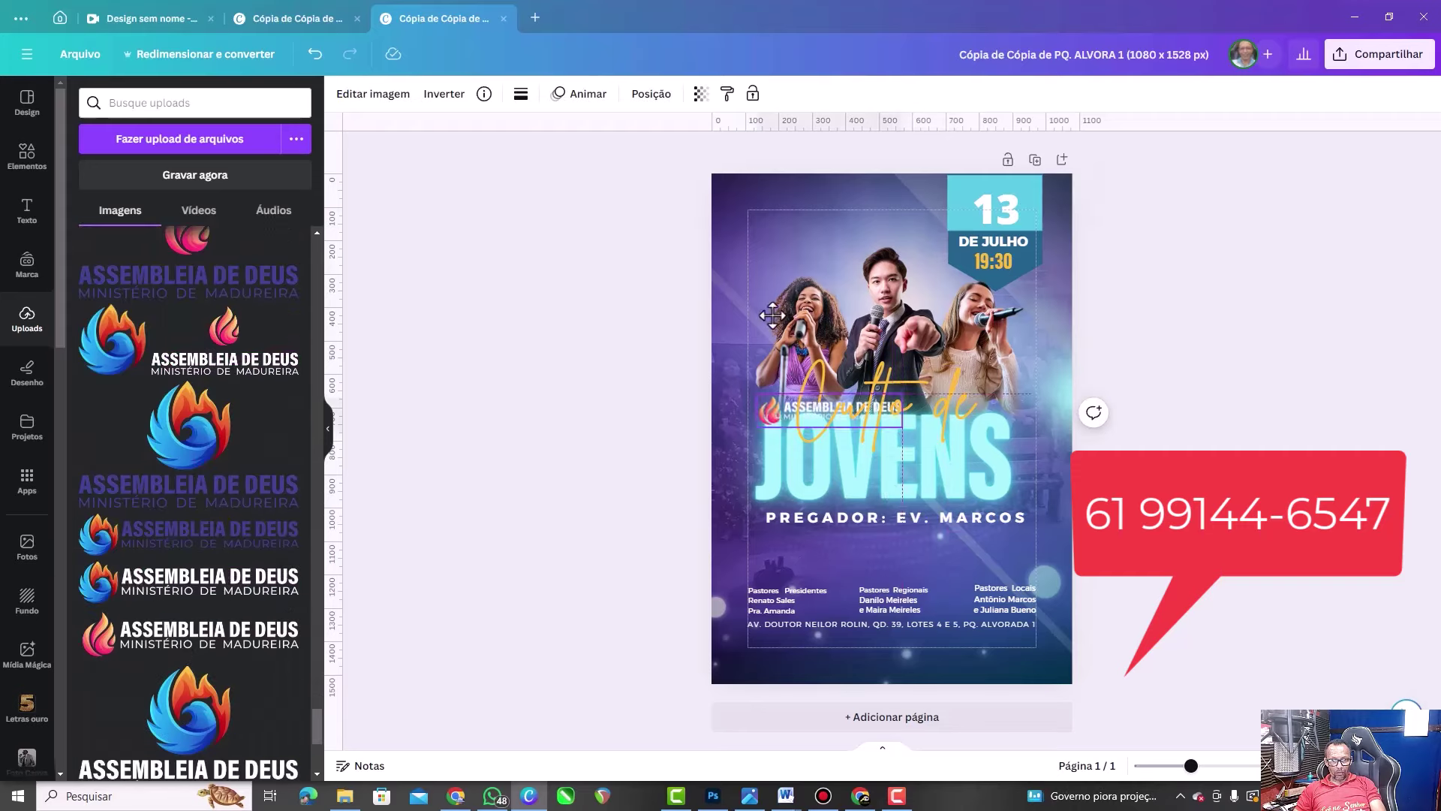
left_click_drag(893, 402, 822, 225)
left_click_drag(894, 239, 908, 240)
left_click(618, 184)
Replace the preacher line below JOVENS with the pasted singer and preacher credits
left_click(893, 518)
key("Delete")
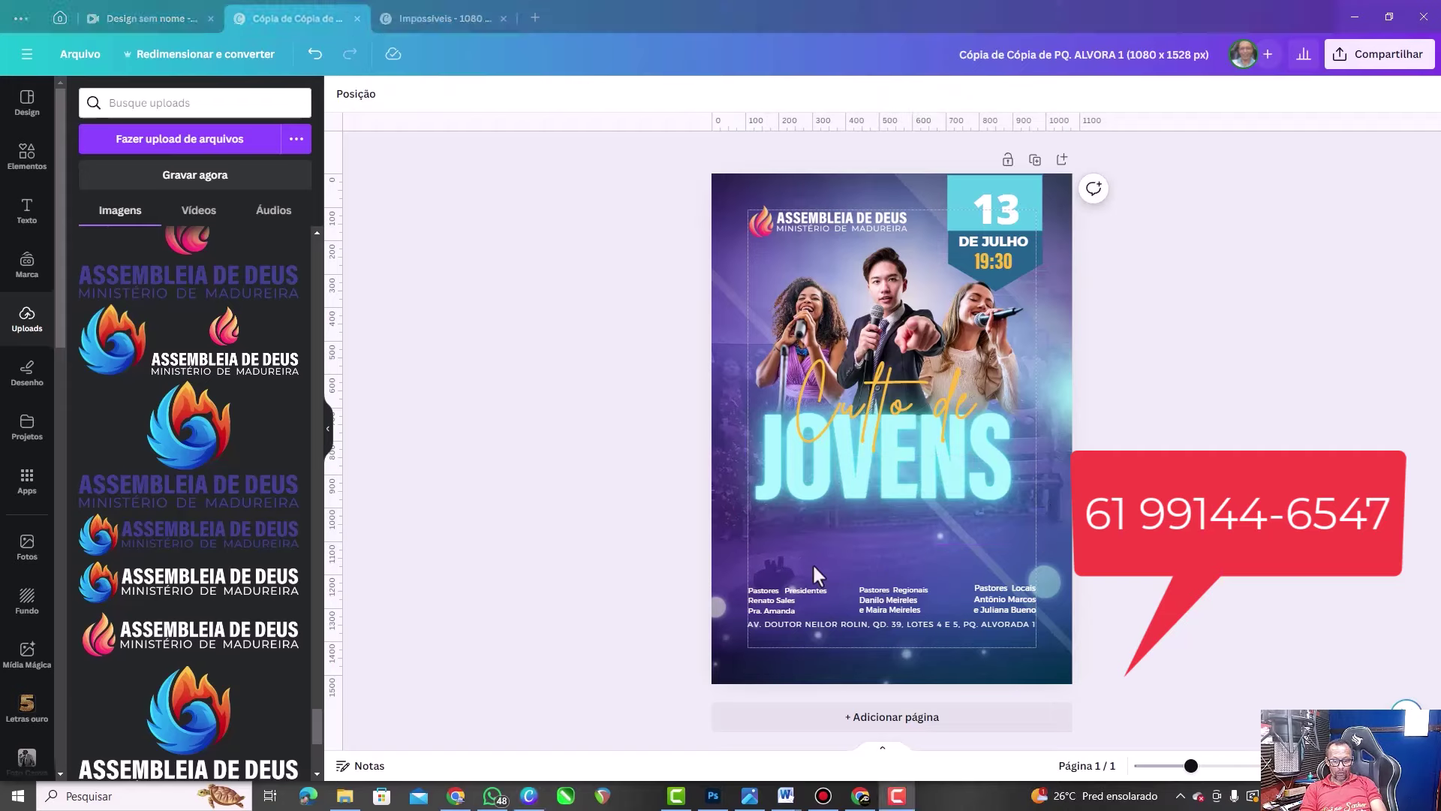
right_click(894, 517)
left_click(943, 552)
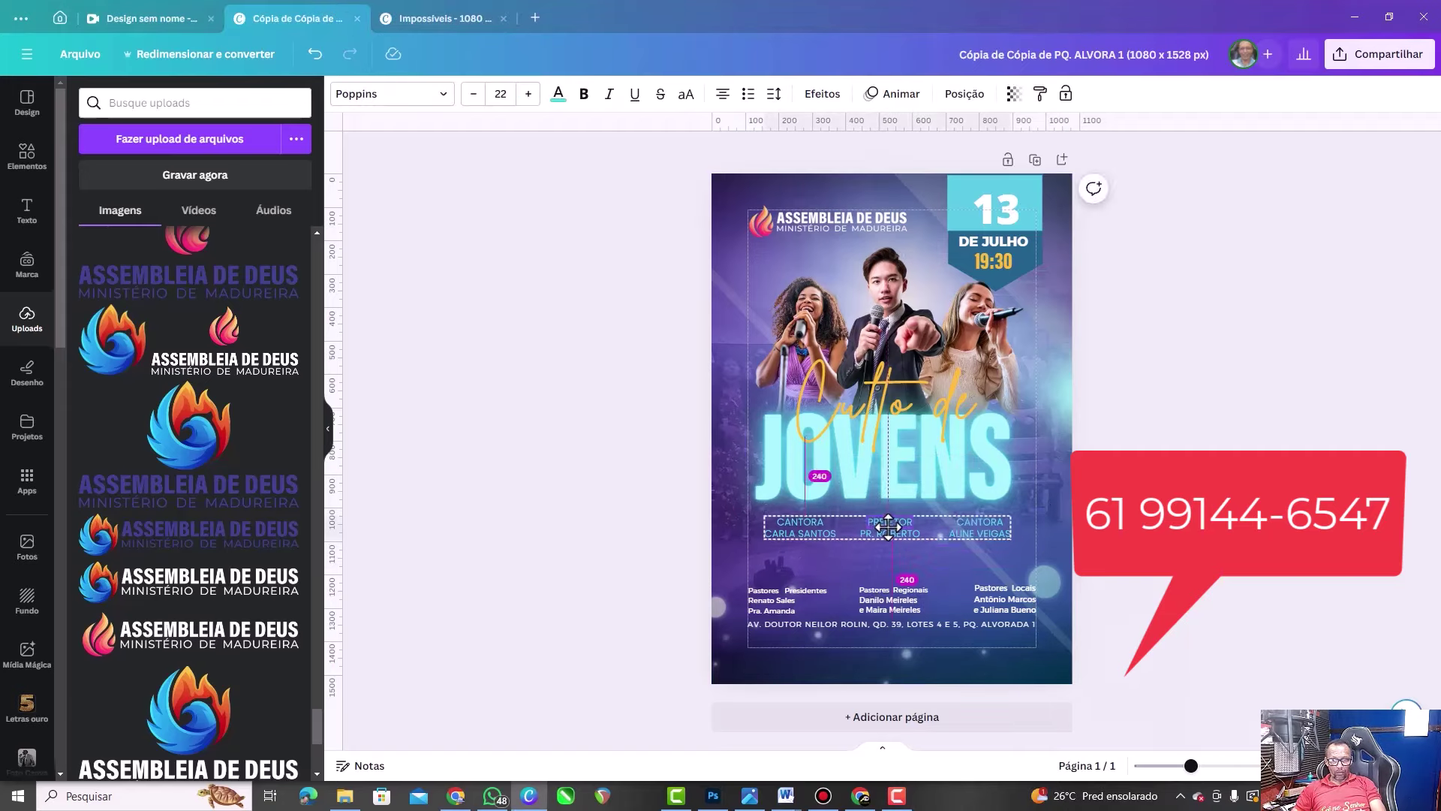
left_click(633, 299)
Download the Culto de Jovens poster as a PNG
scroll(632, 299, "up", 1)
left_click(690, 177)
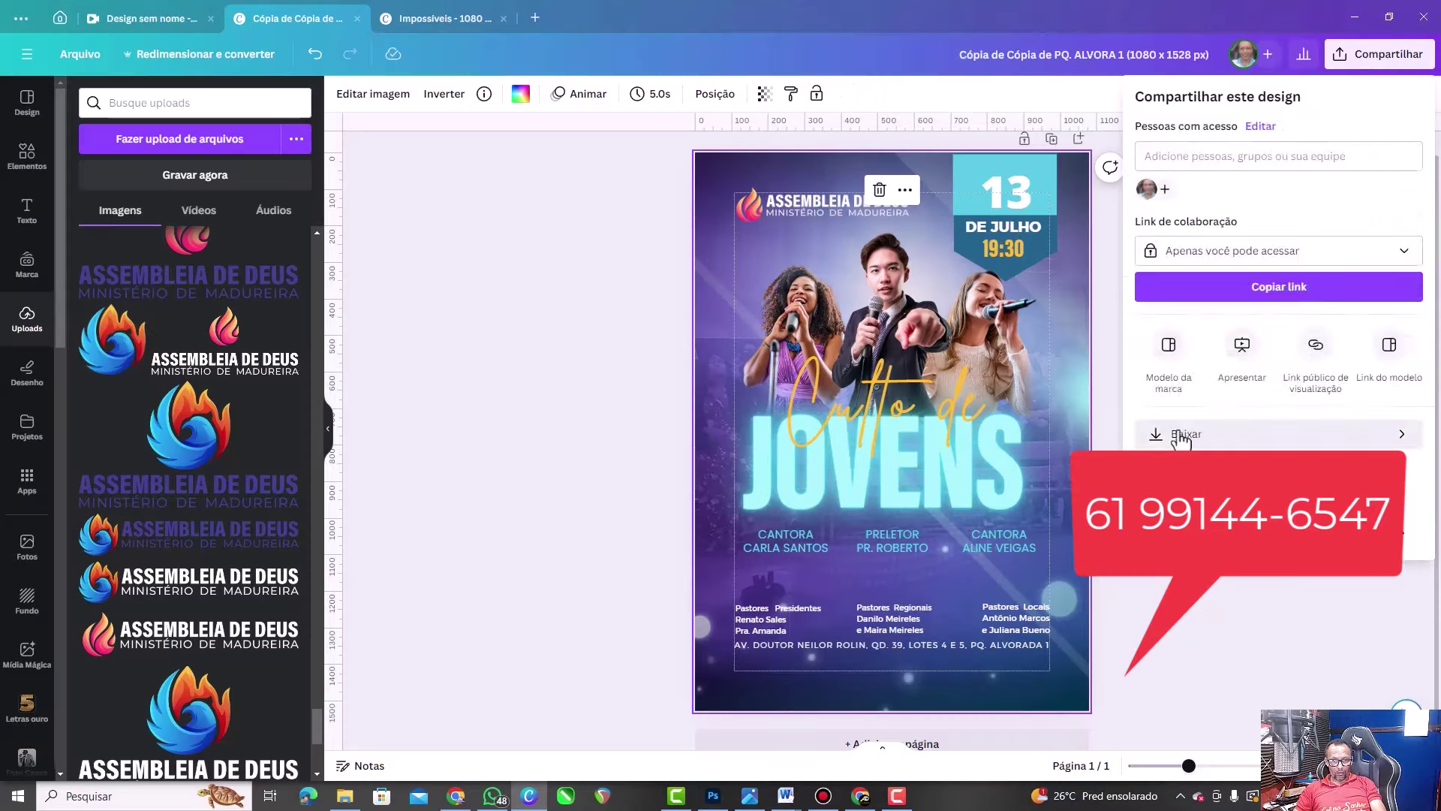
left_click(1180, 439)
left_click(1275, 379)
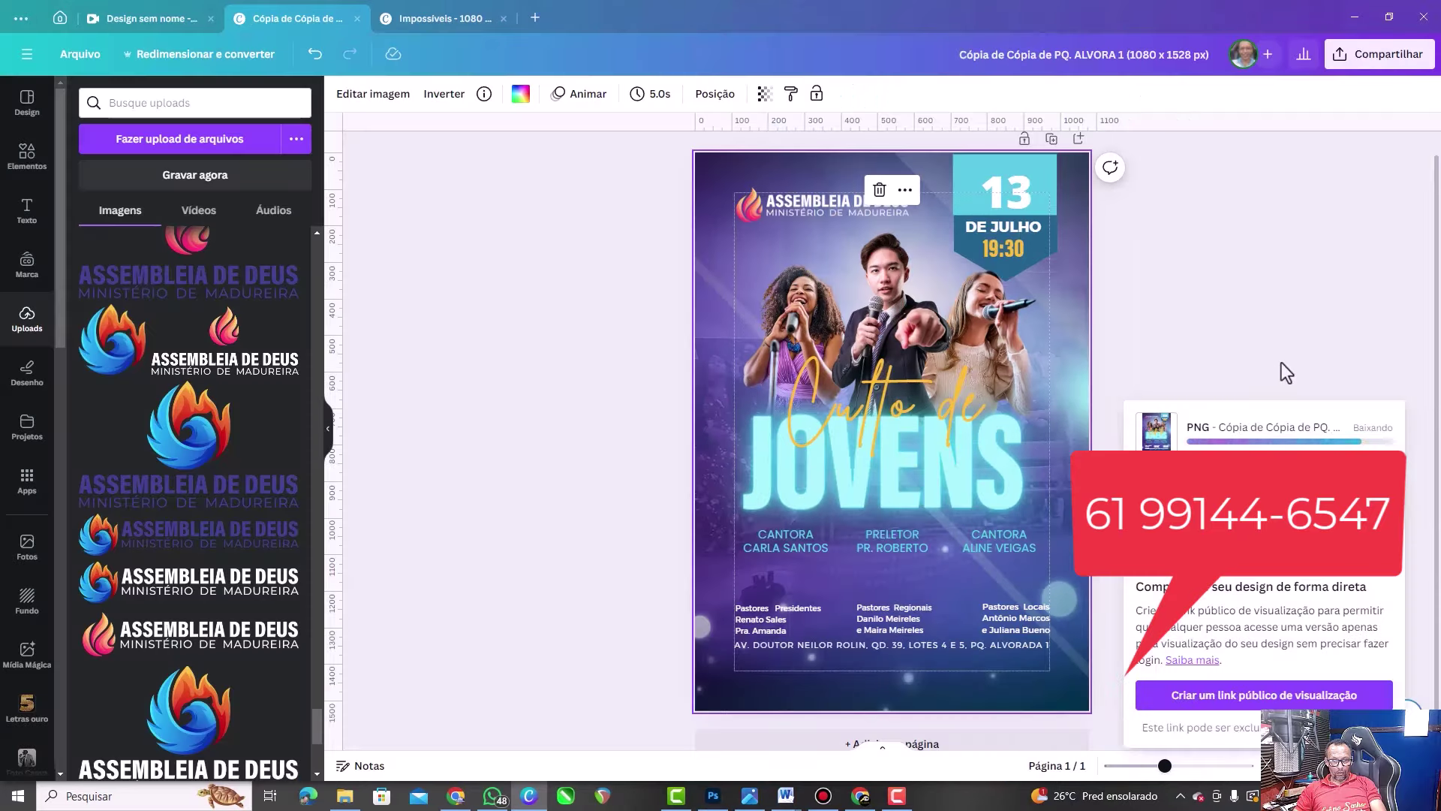
key("Return")
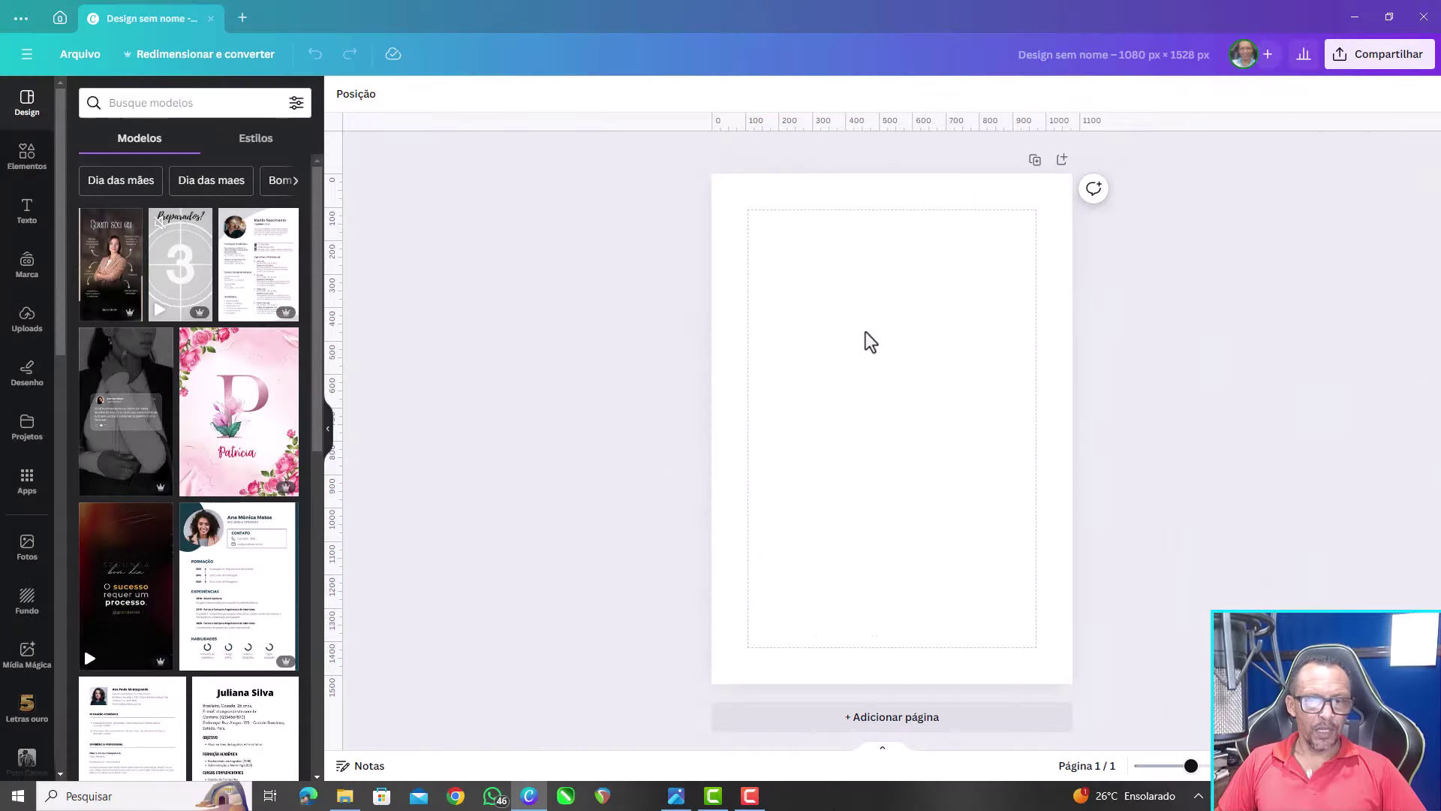
Fill the blank page background with the cyan-to-blue linear gradient
left_click(873, 184)
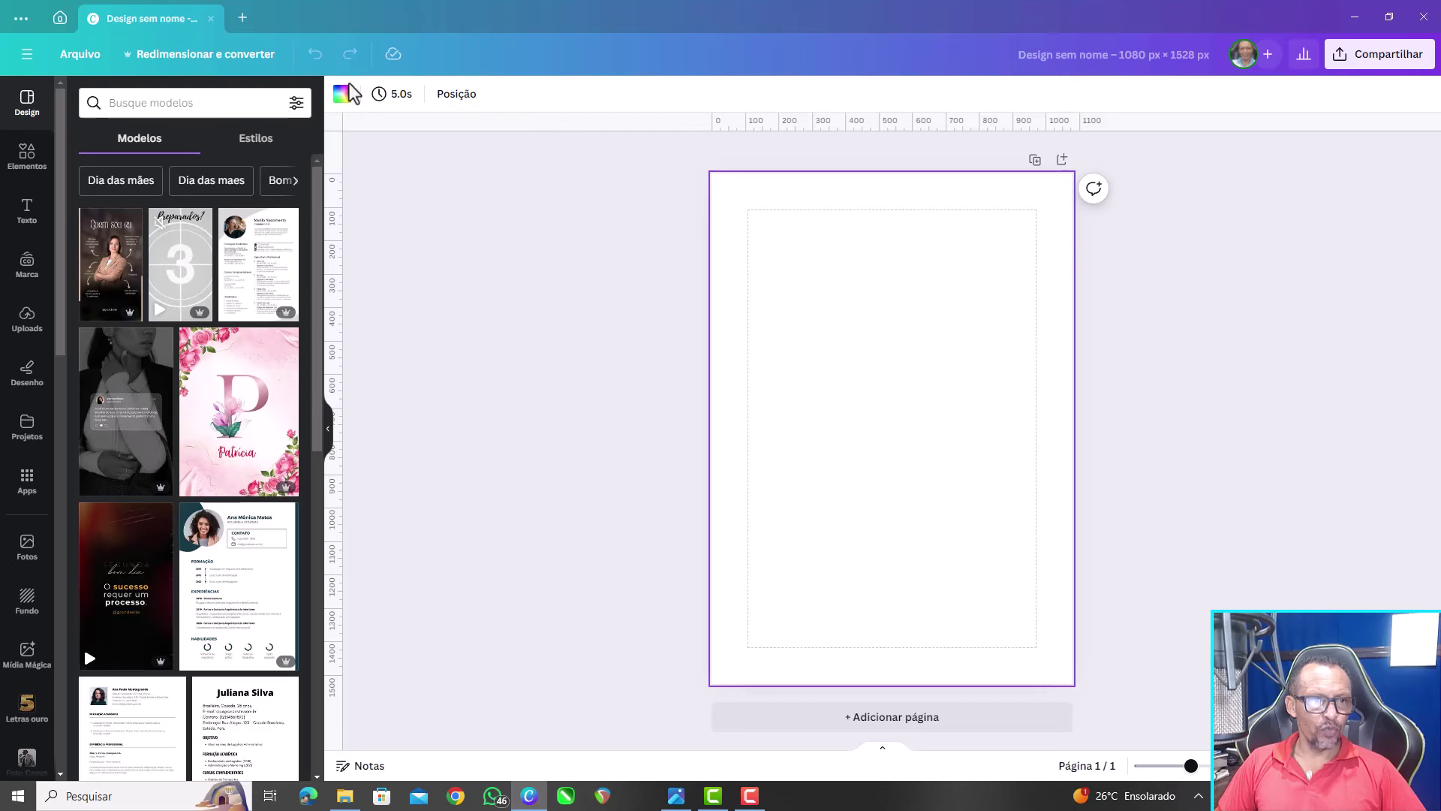
left_click(347, 102)
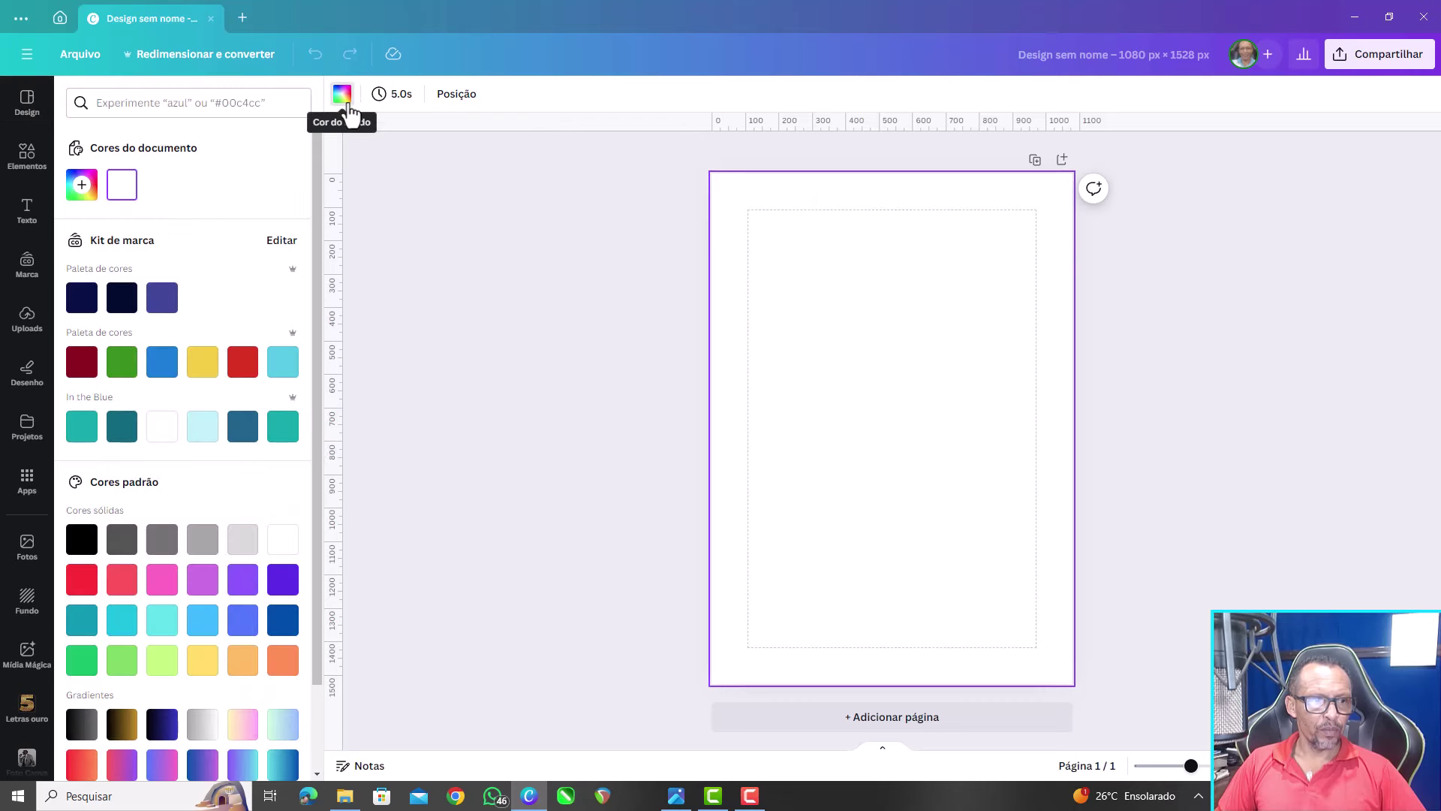
scroll(219, 634, "down", 2)
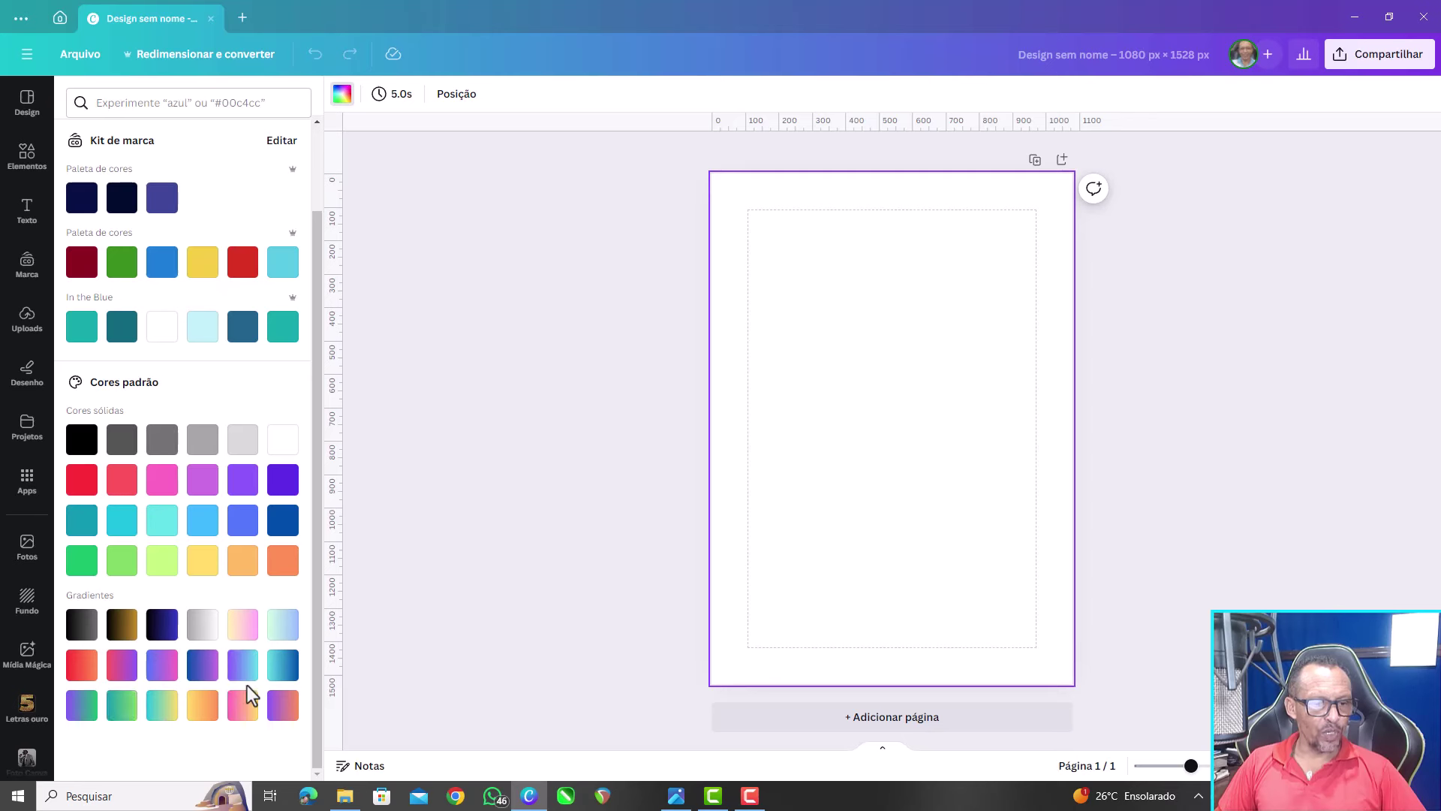
left_click(283, 668)
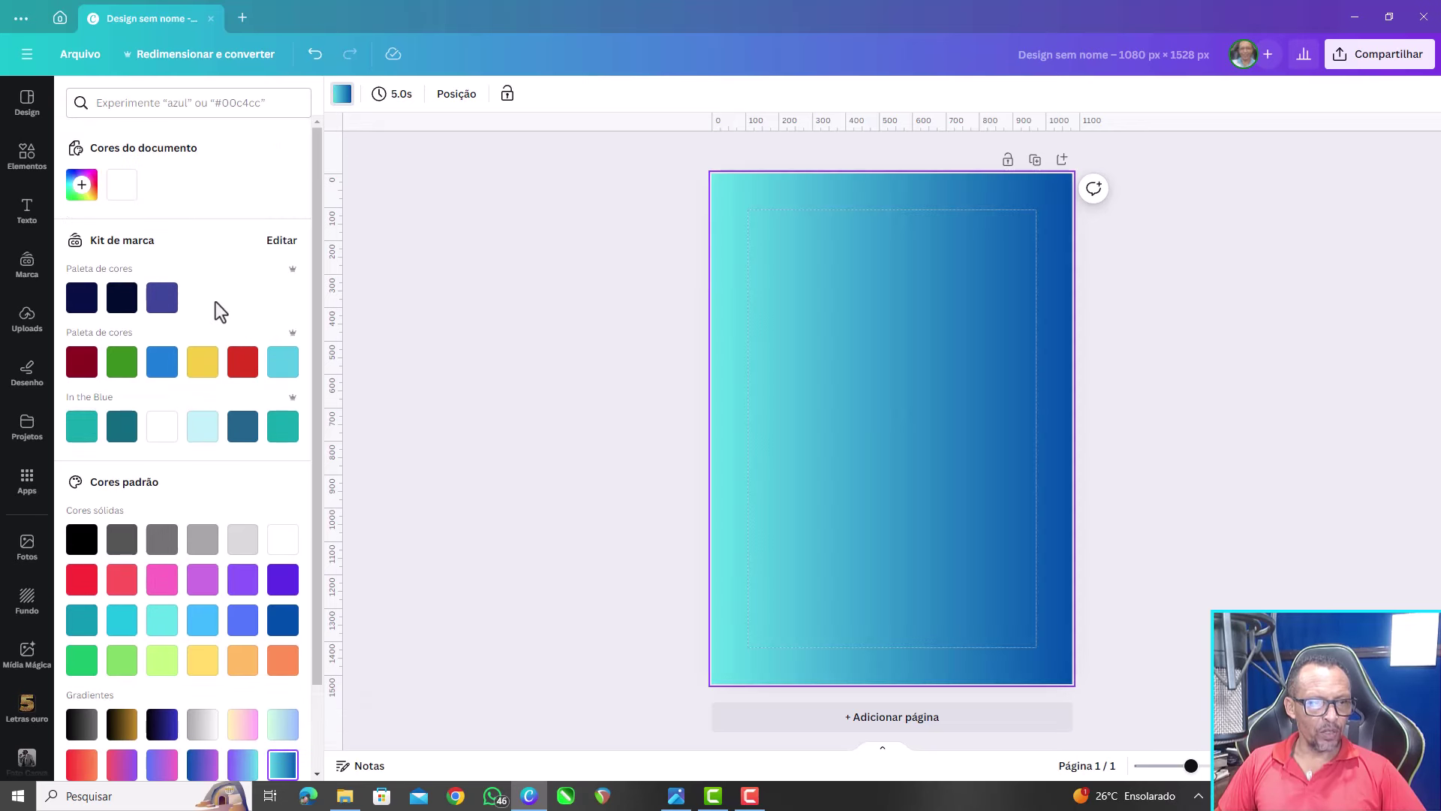
Try a radial gradient, then settle on a vertical linear cyan-to-blue gradient
left_click(82, 188)
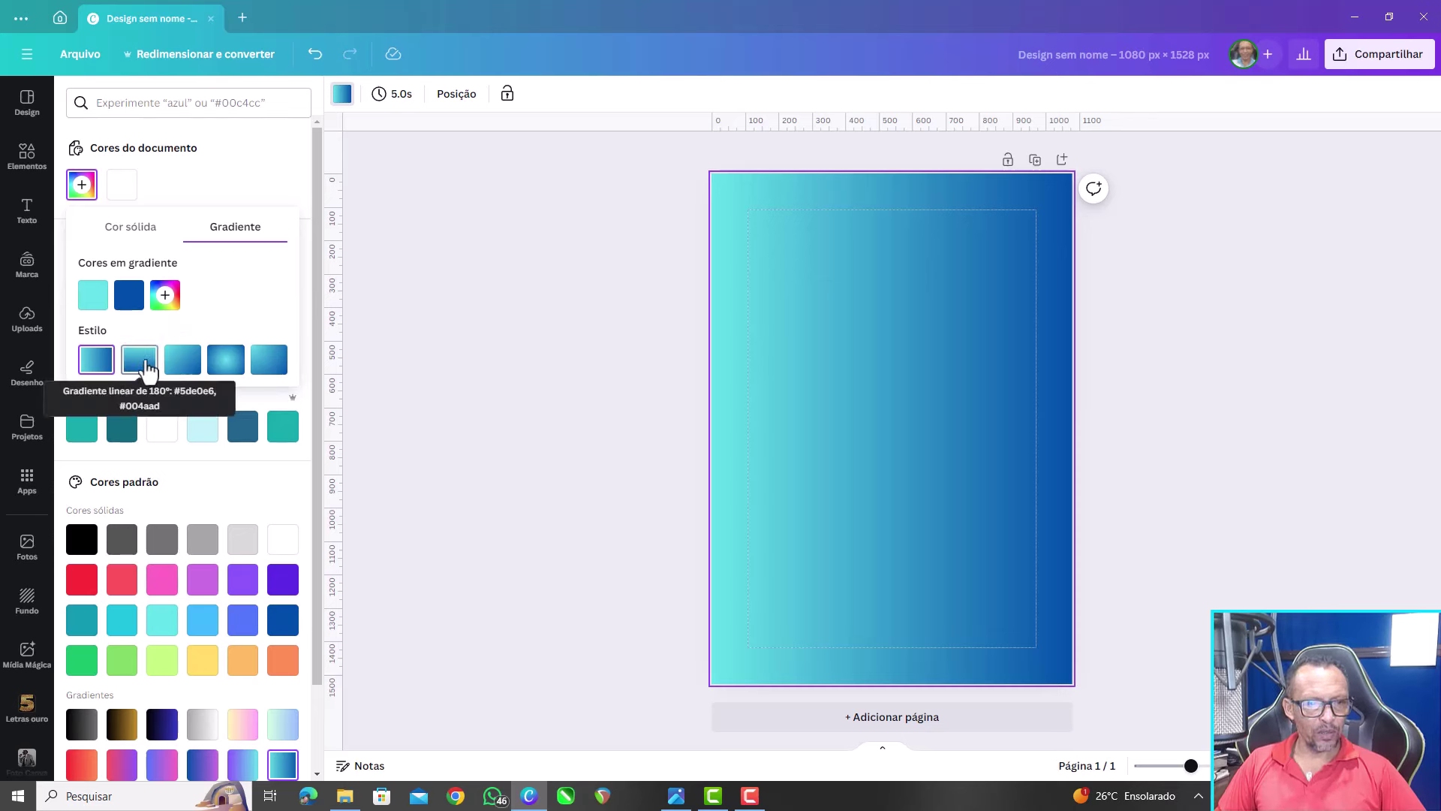
left_click(223, 363)
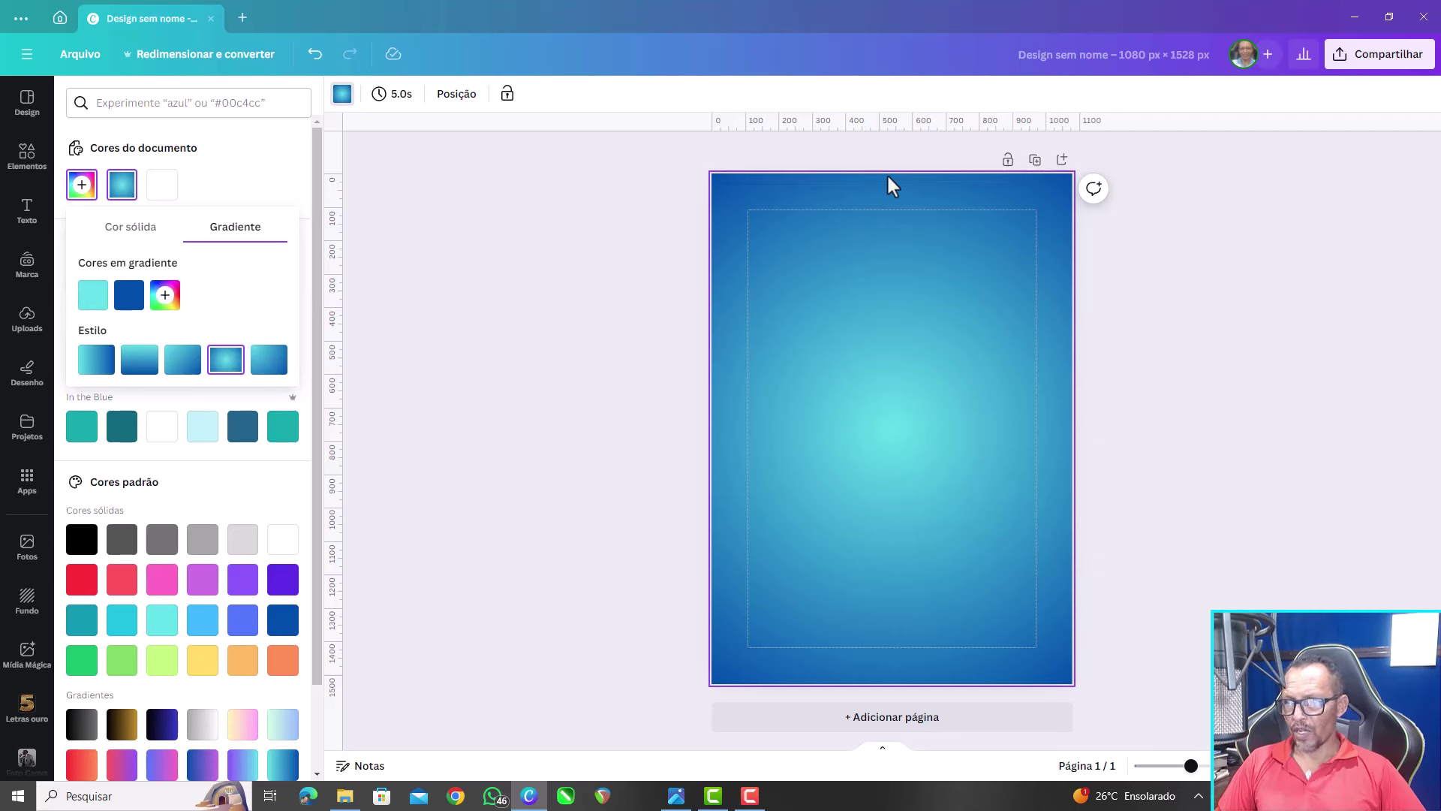
left_click(129, 372)
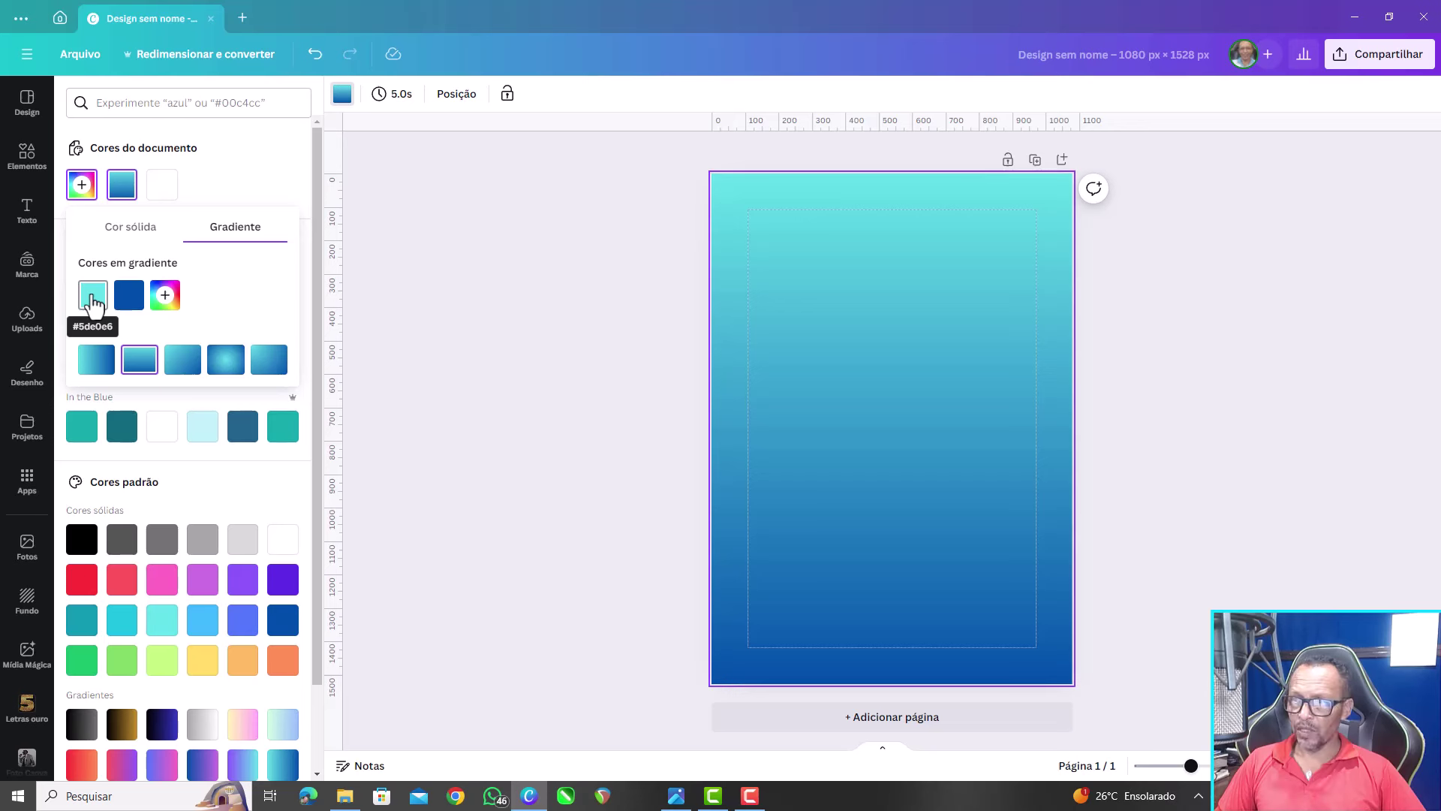
Recolour the gradient's bottom blue stop to a slightly darker green-teal
left_click(129, 299)
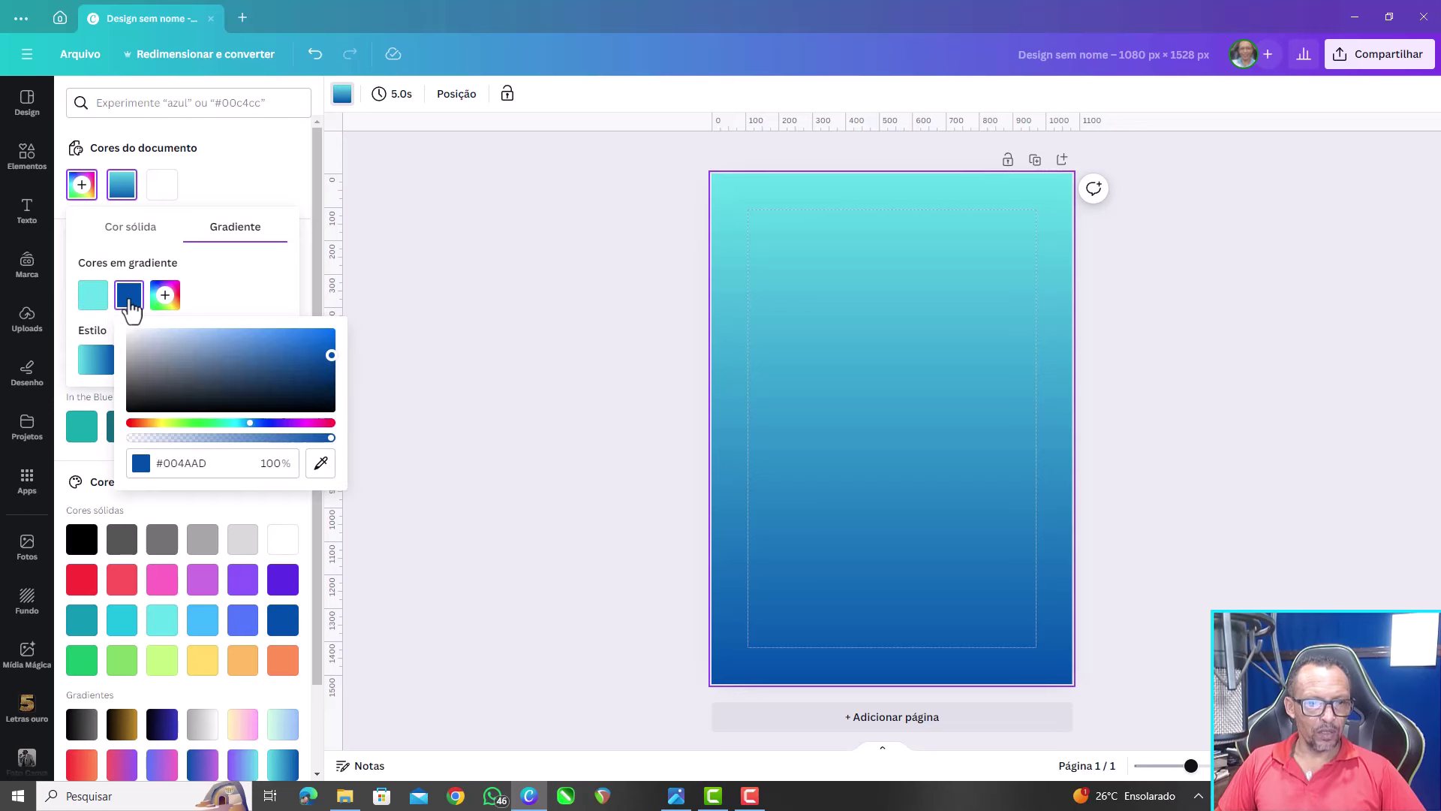
left_click(235, 423)
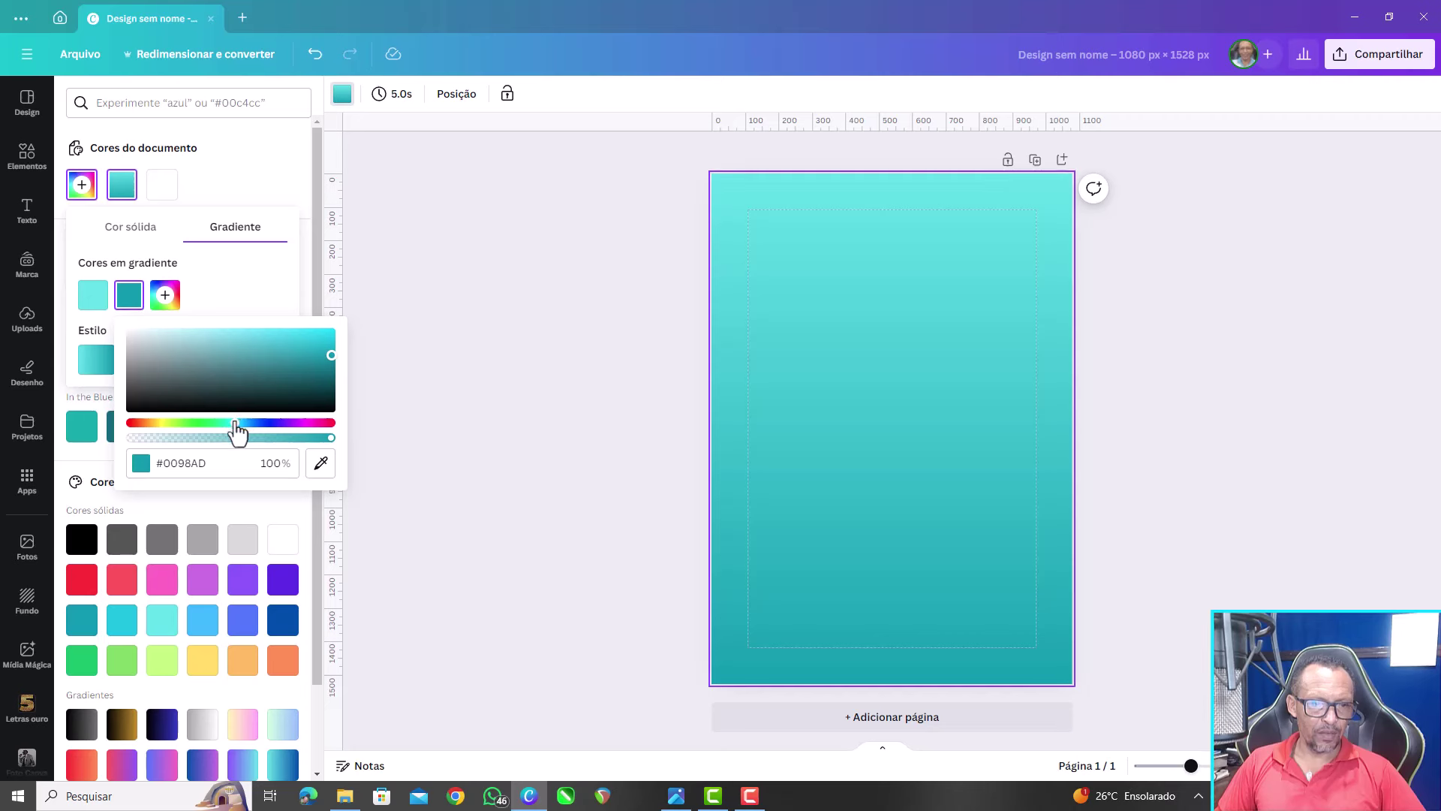
left_click_drag(235, 423, 233, 423)
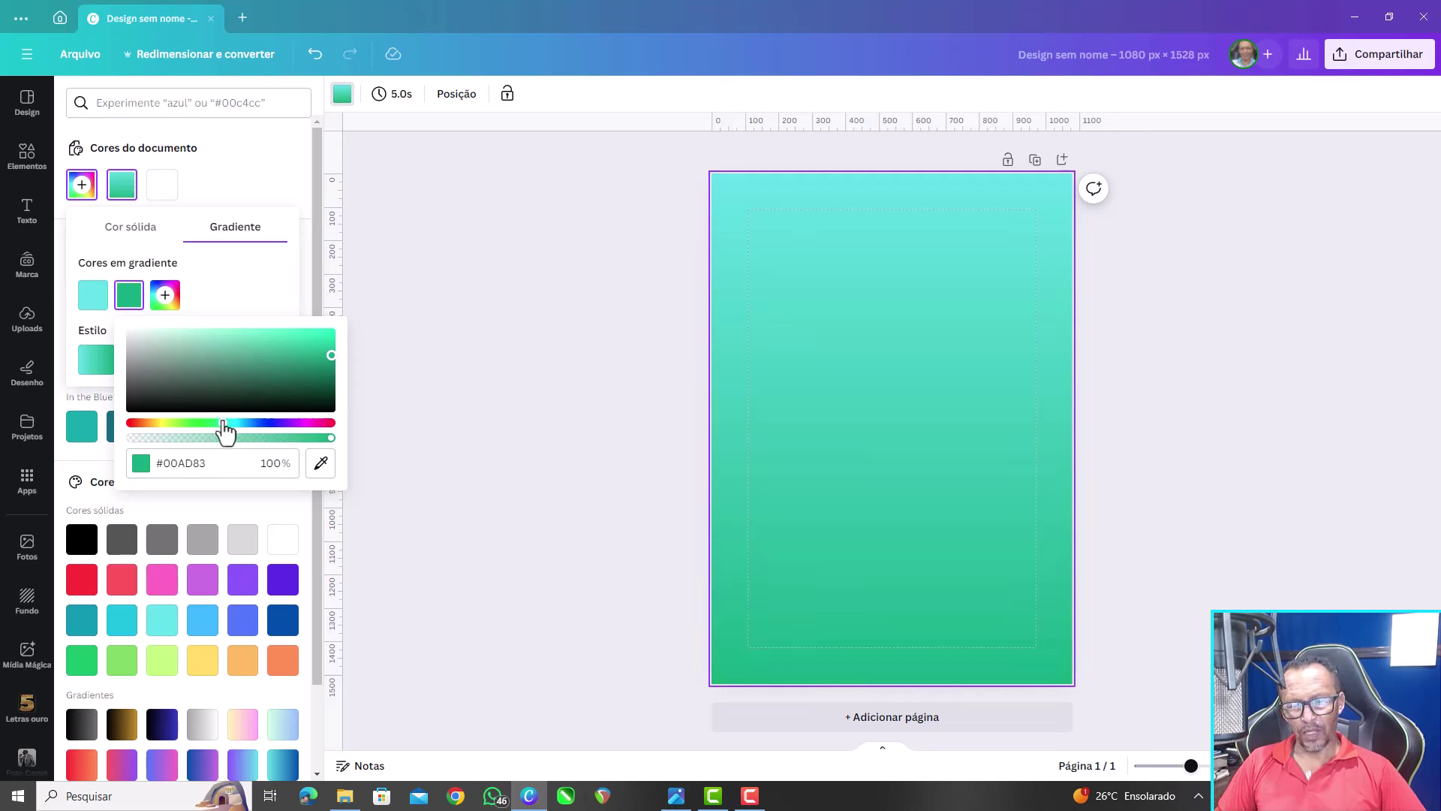
left_click_drag(223, 423, 227, 423)
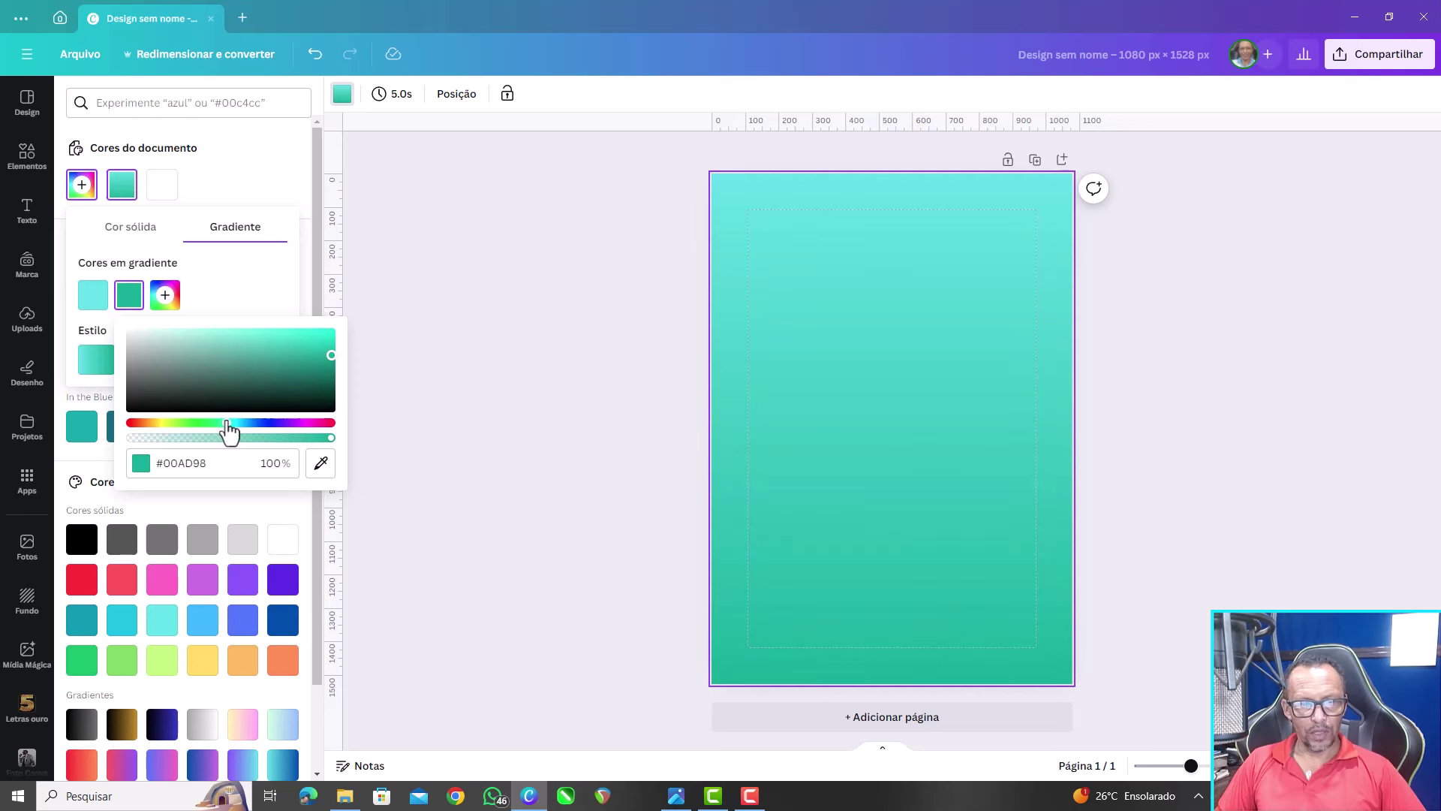
left_click_drag(318, 363, 314, 361)
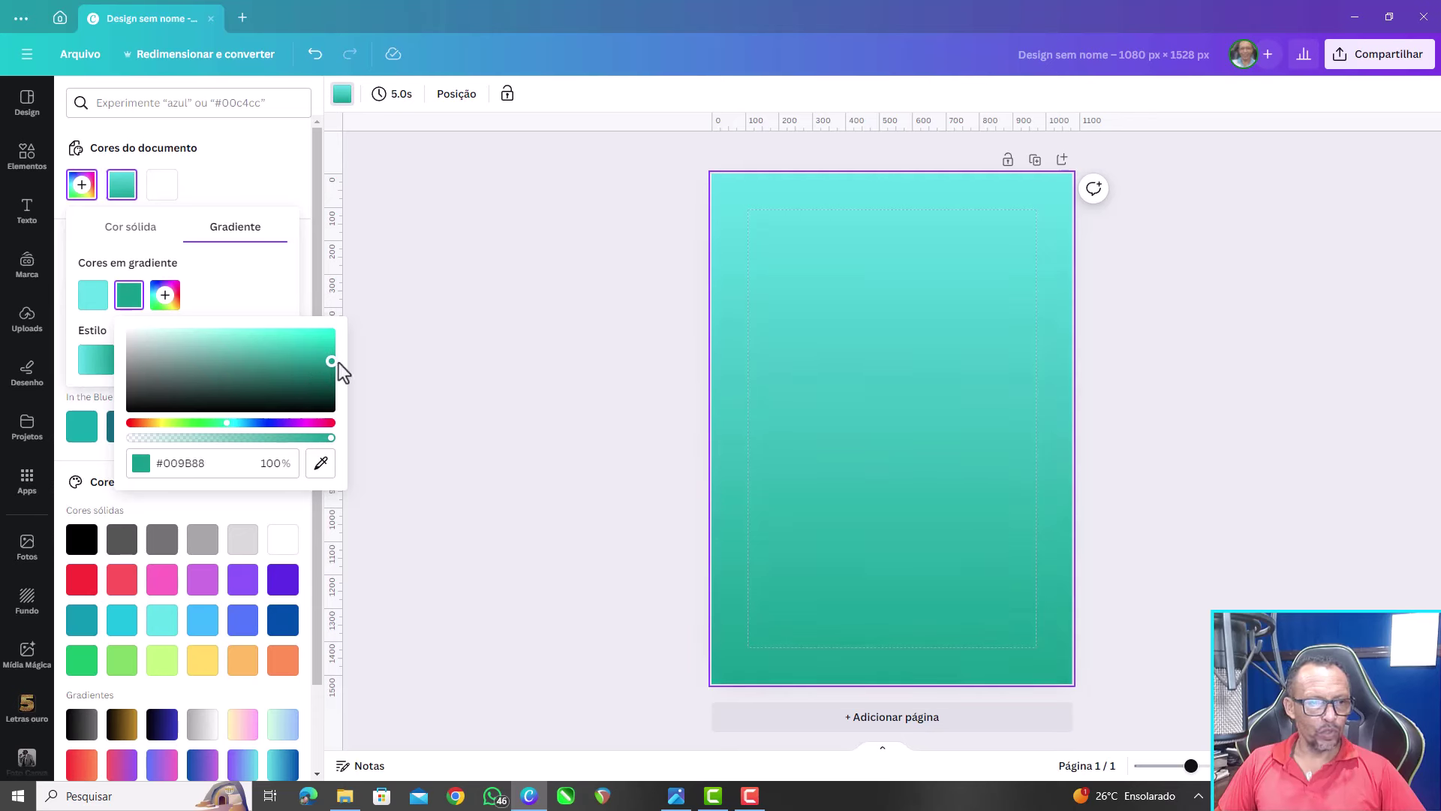
left_click(274, 304)
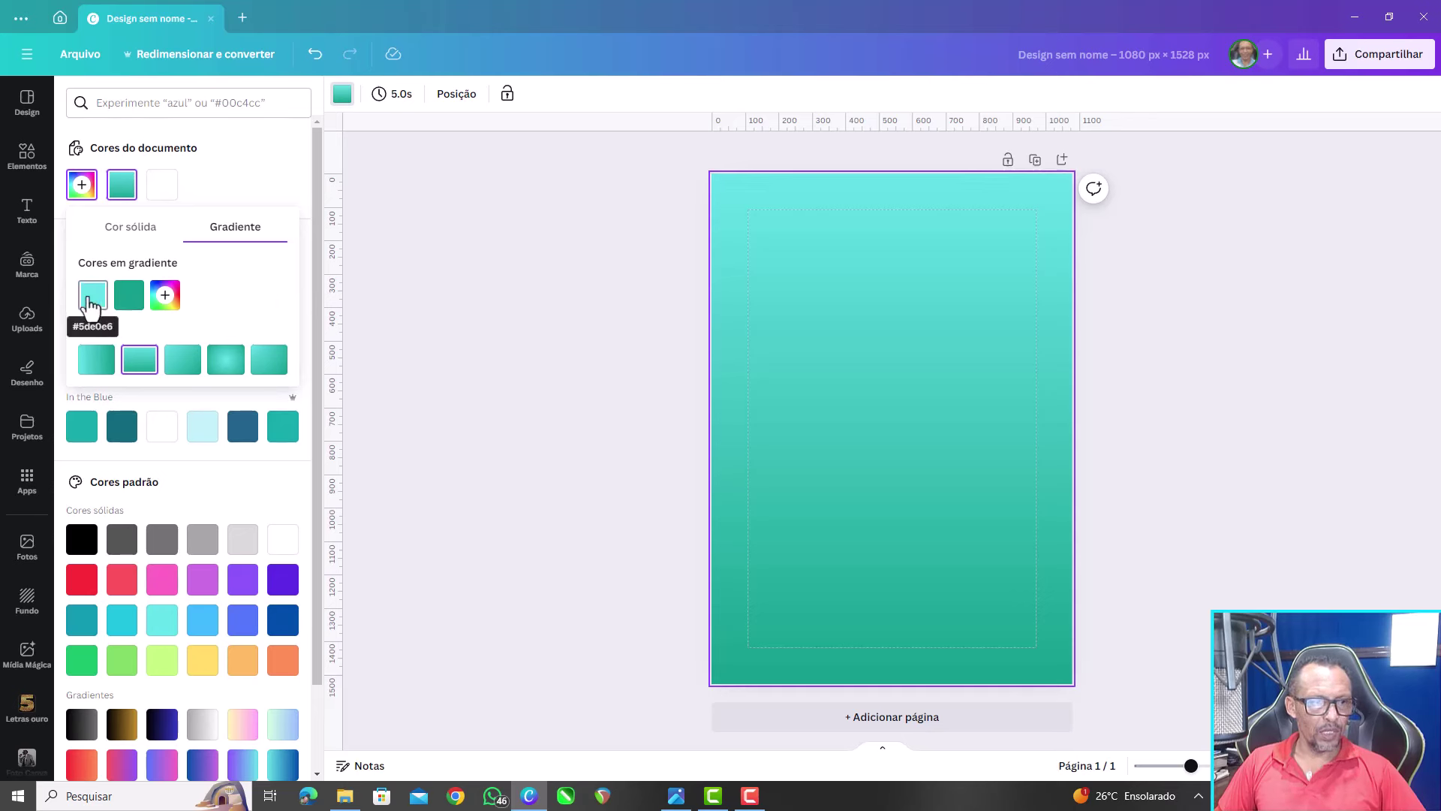
Recolour the gradient's top cyan stop to a deeper teal
left_click(94, 301)
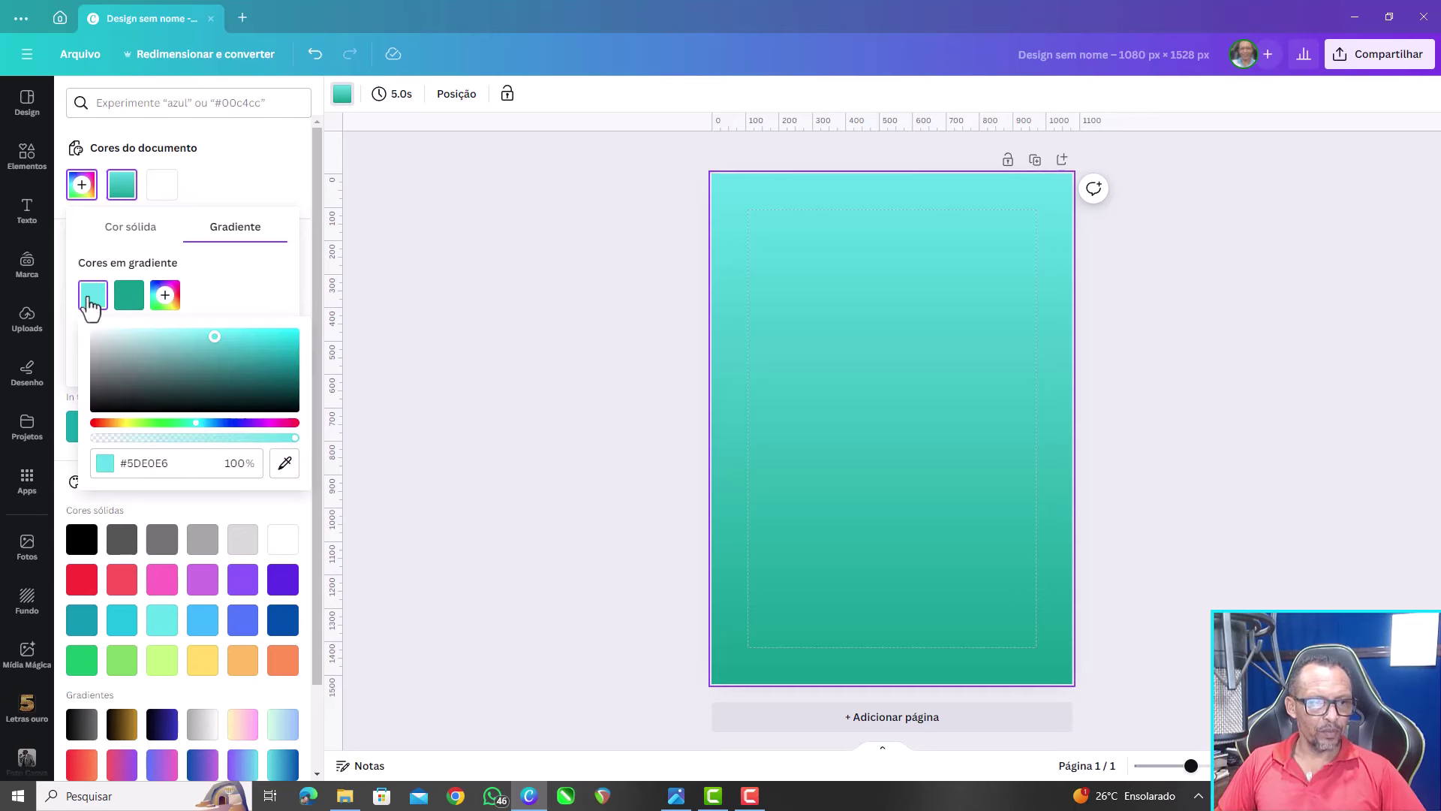
left_click(193, 423)
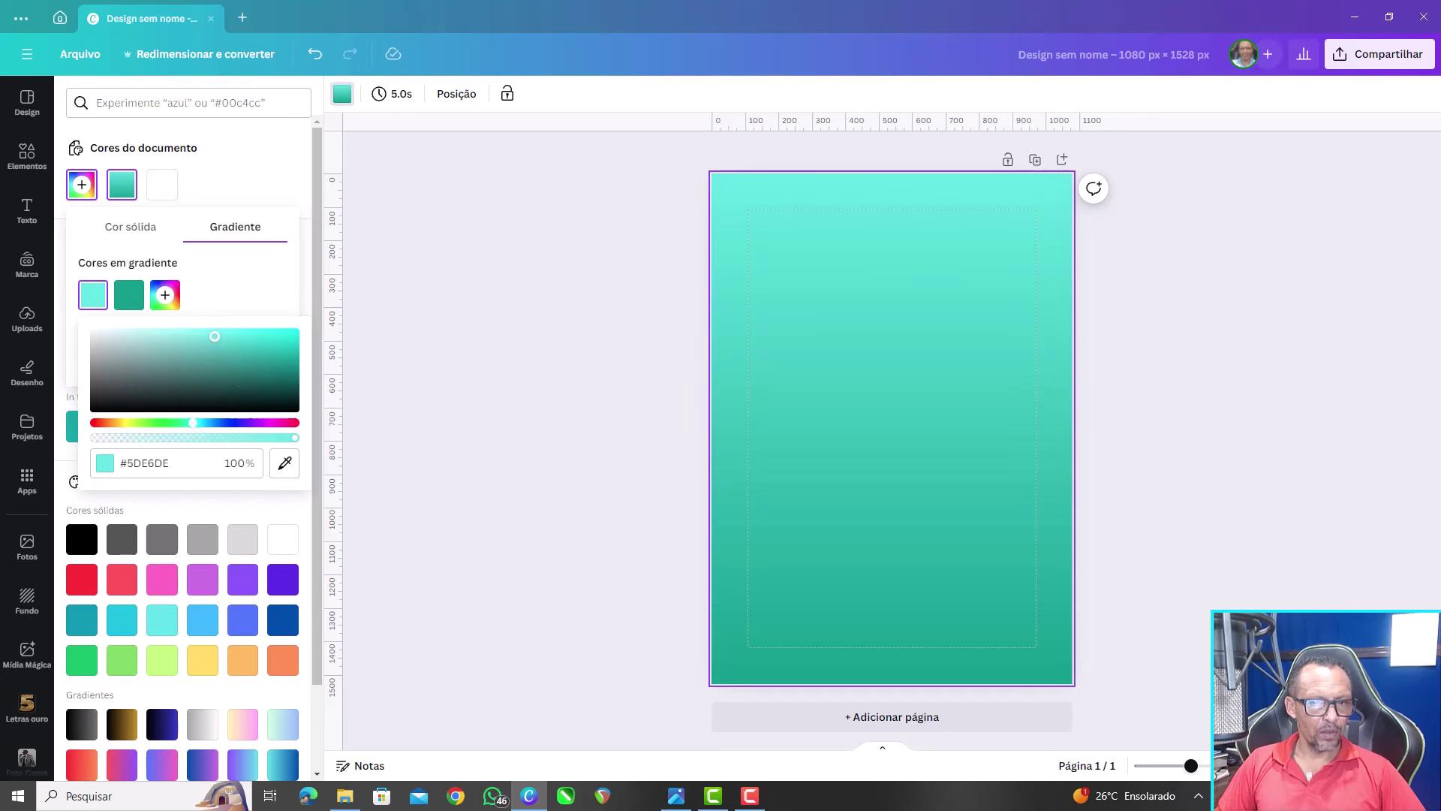
left_click(289, 353)
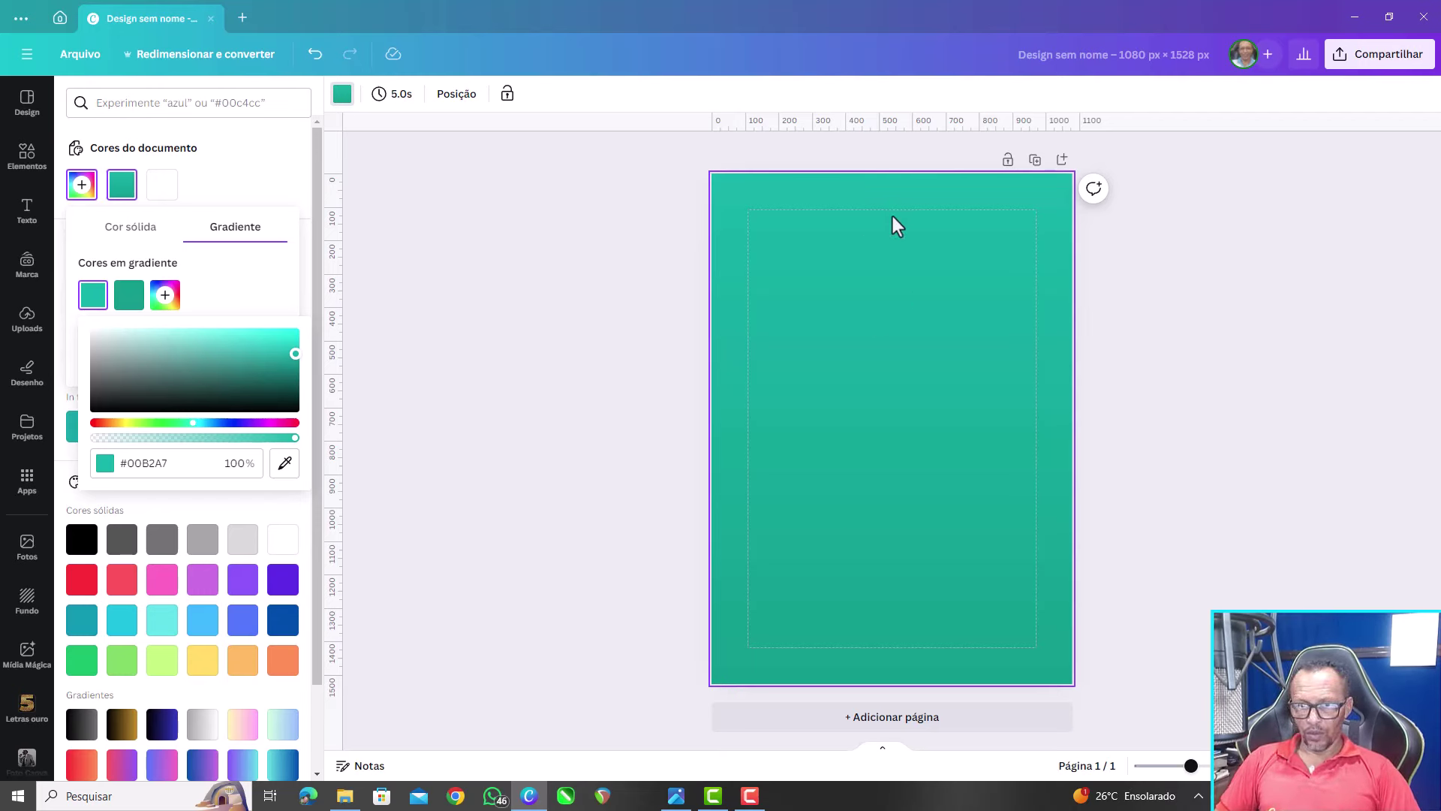
left_click_drag(295, 354, 295, 372)
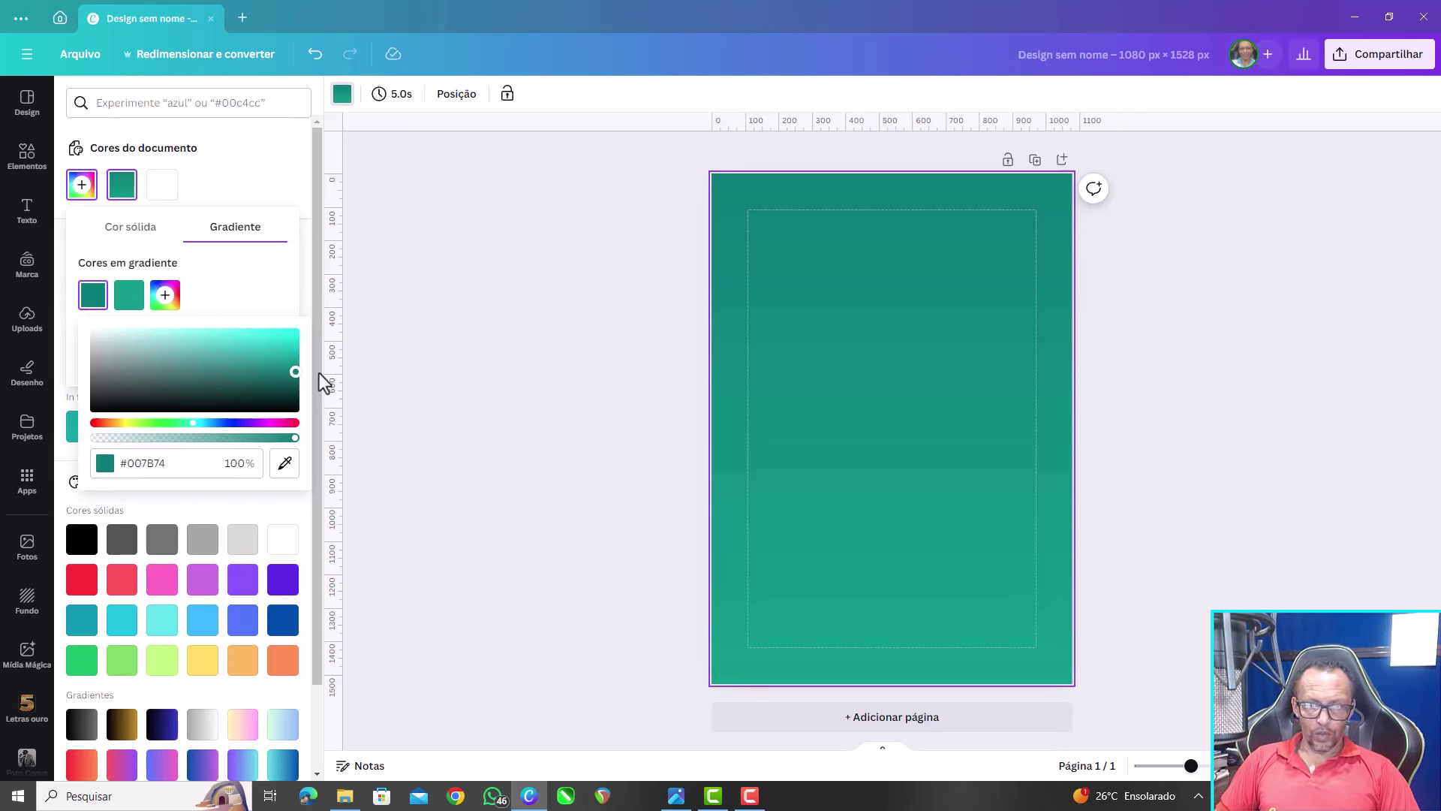
left_click_drag(318, 372, 320, 367)
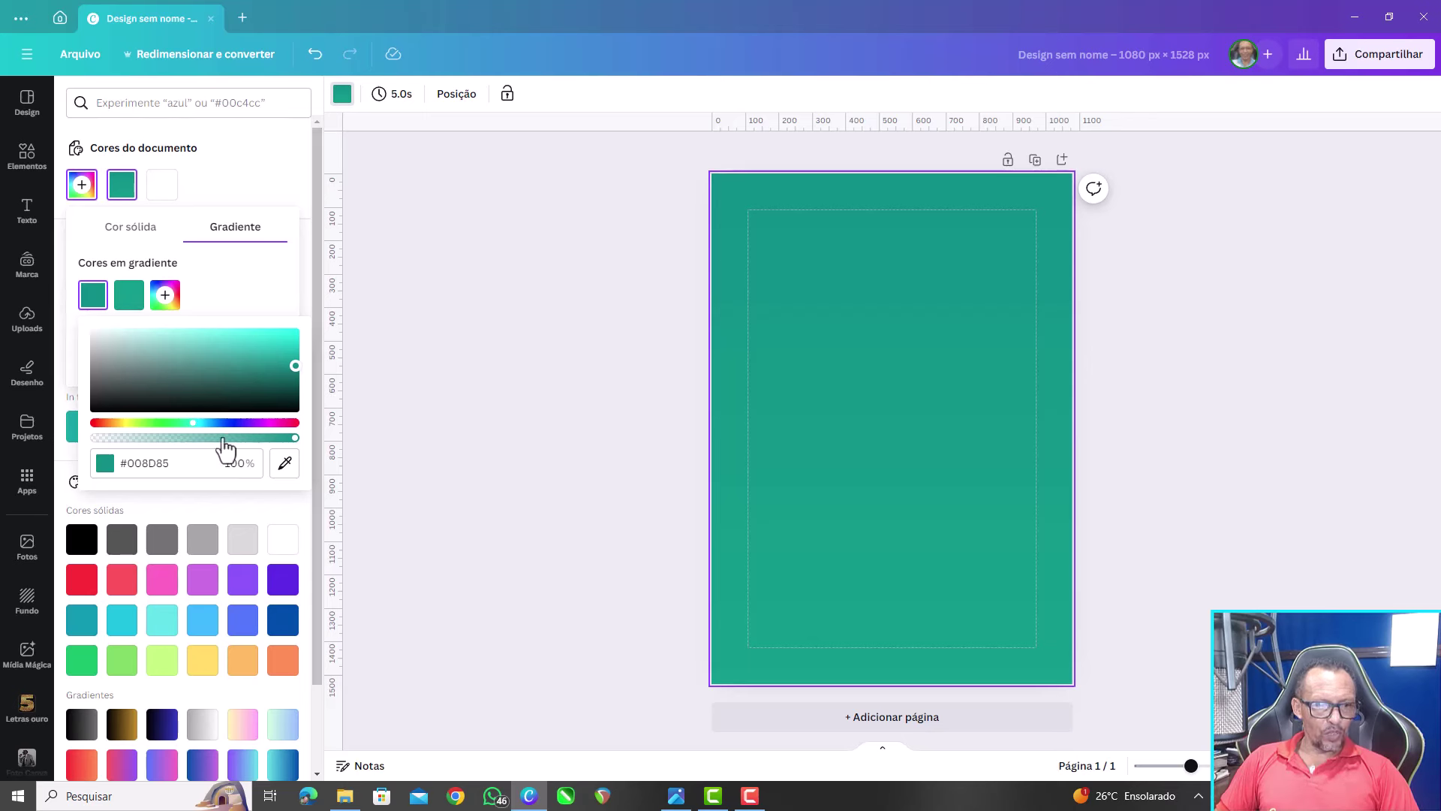
left_click(283, 175)
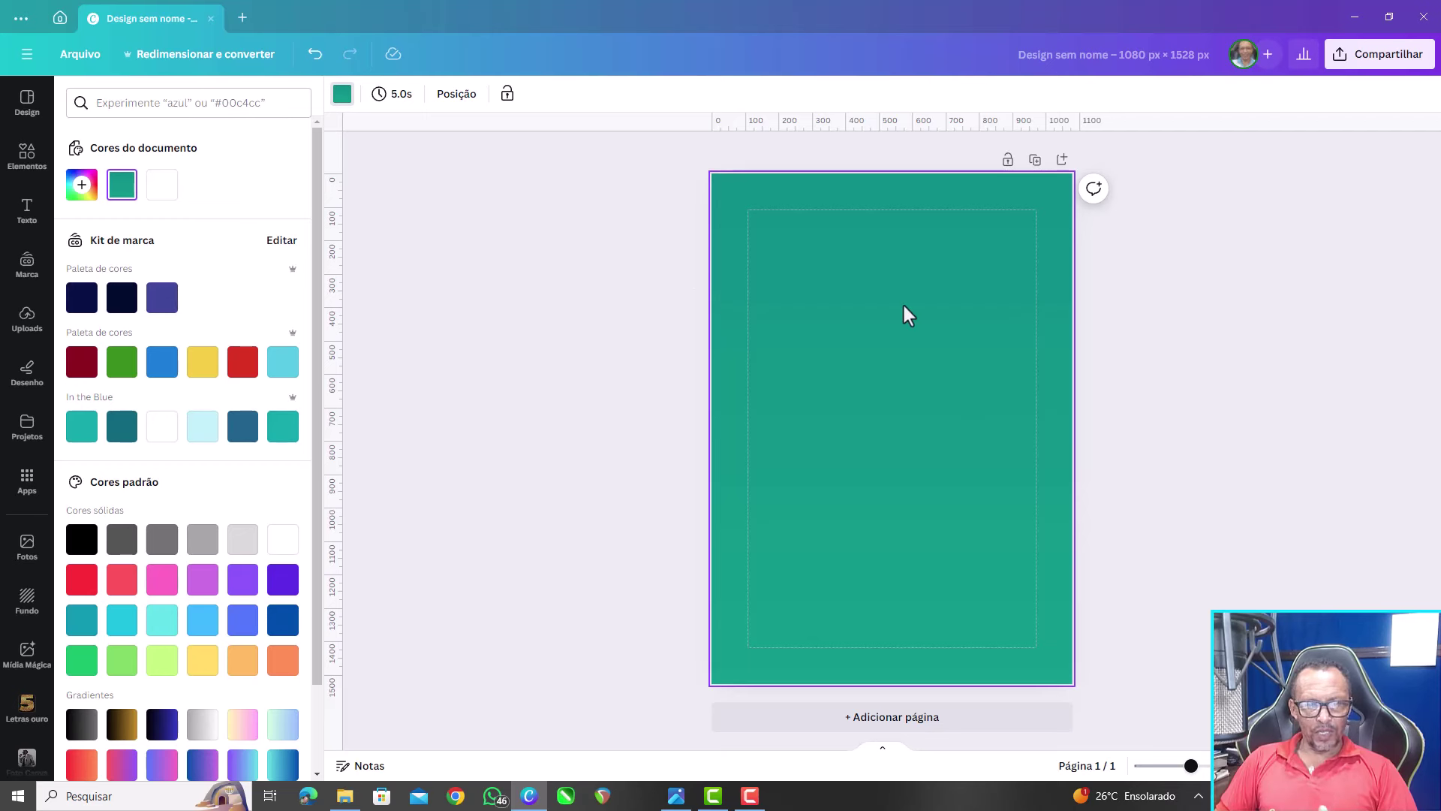
Add a third gradient colour and darken the top stop to deep green
left_click(122, 185)
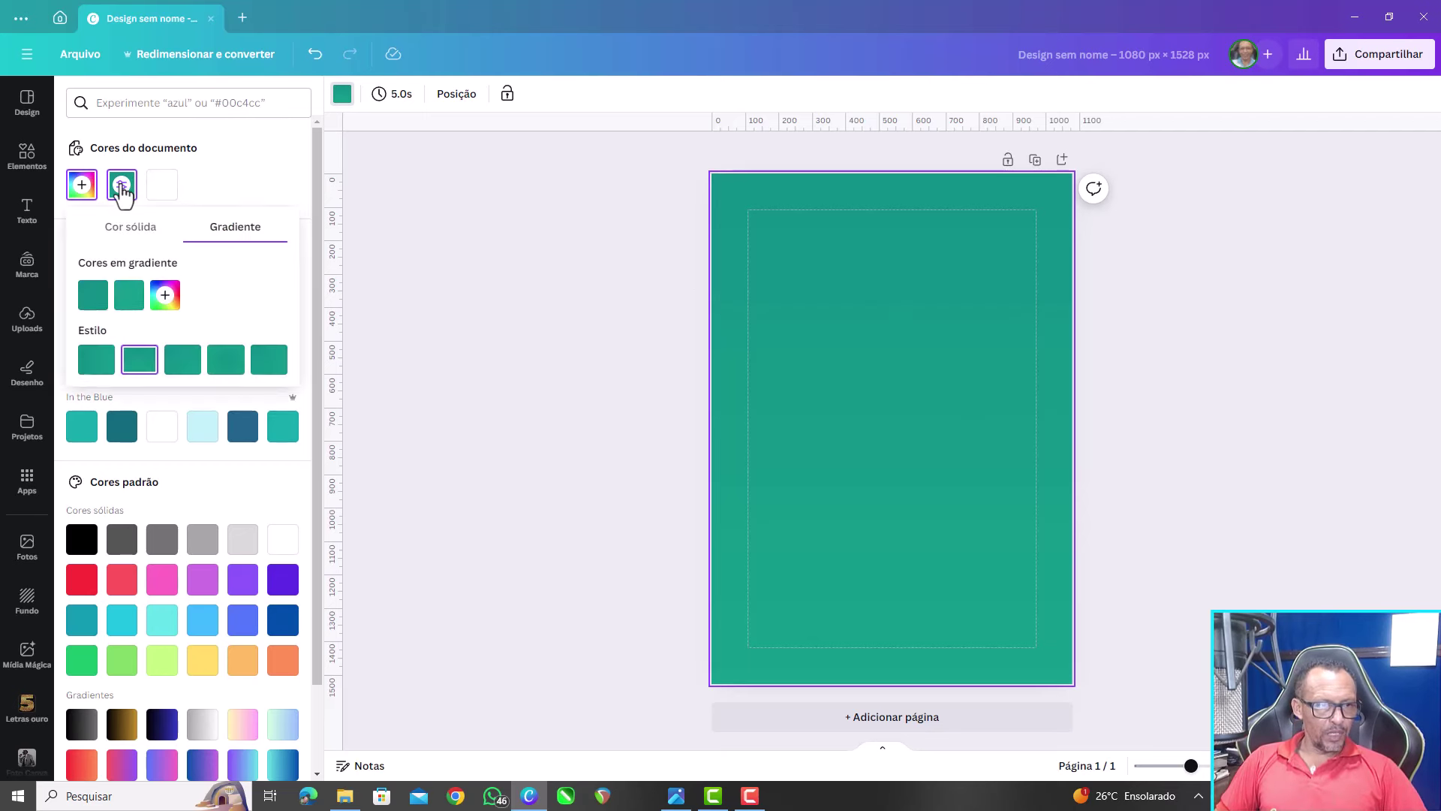
left_click(165, 295)
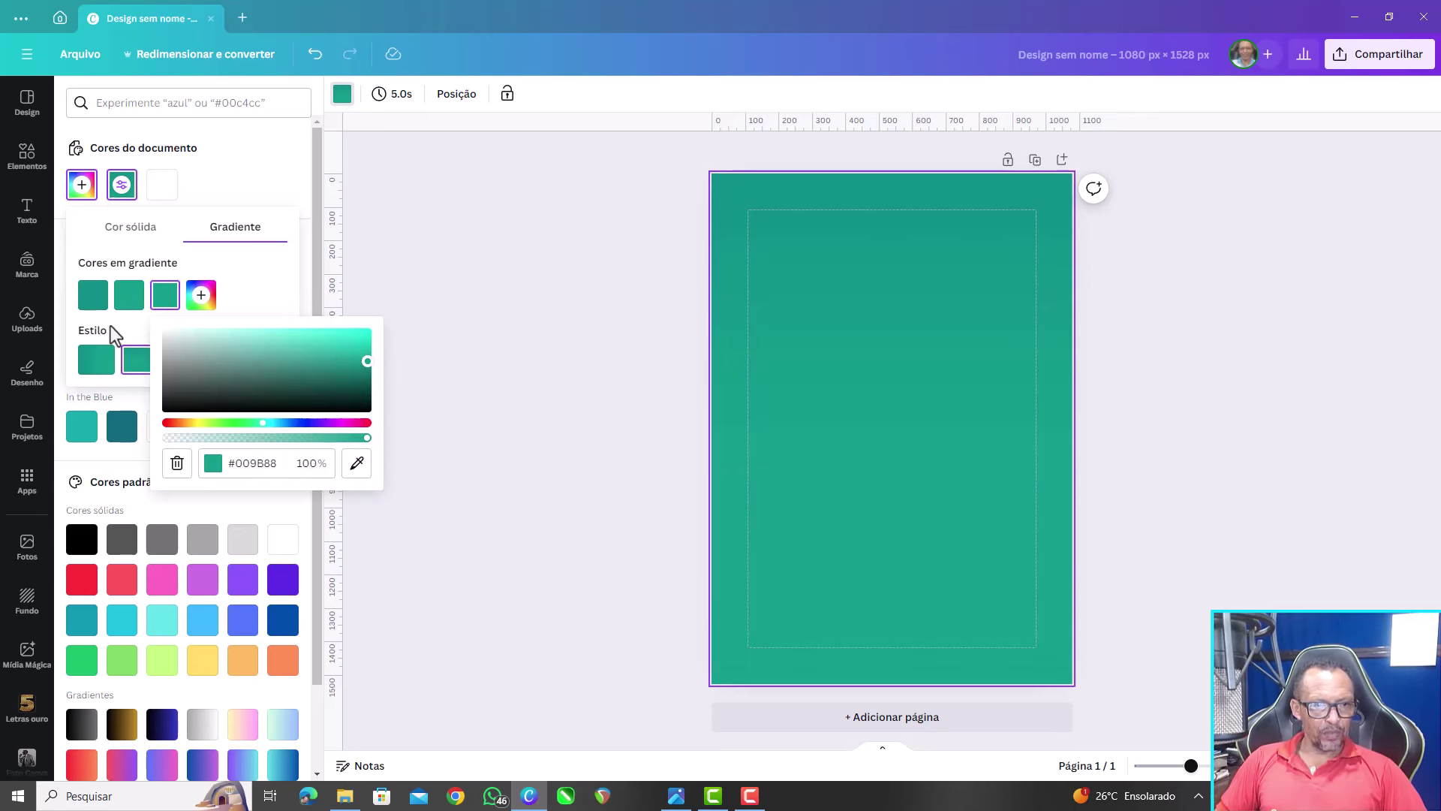
left_click(93, 296)
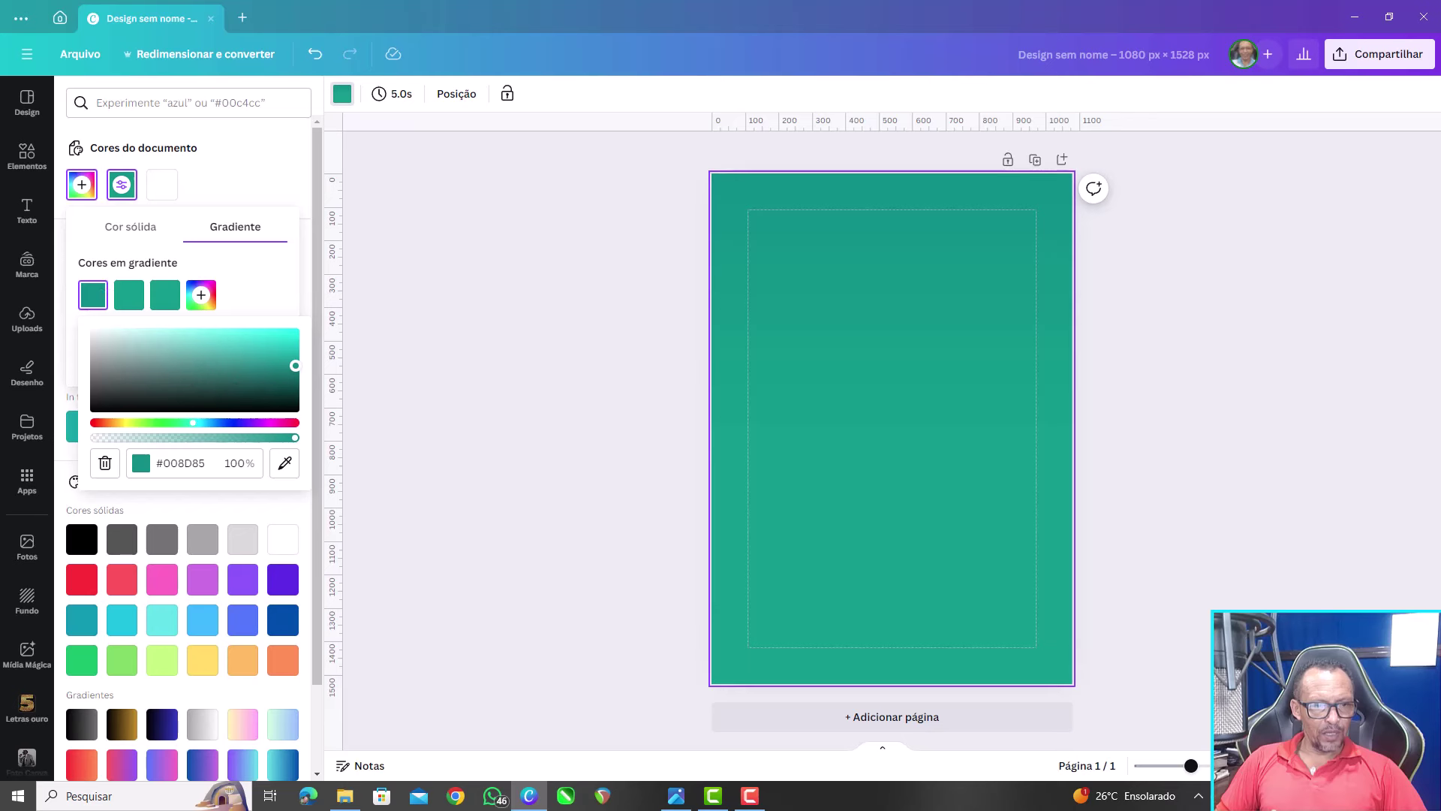
mouse_move(295, 366)
left_mouse_down()
mouse_move(295, 400)
mouse_move(295, 332)
left_mouse_up()
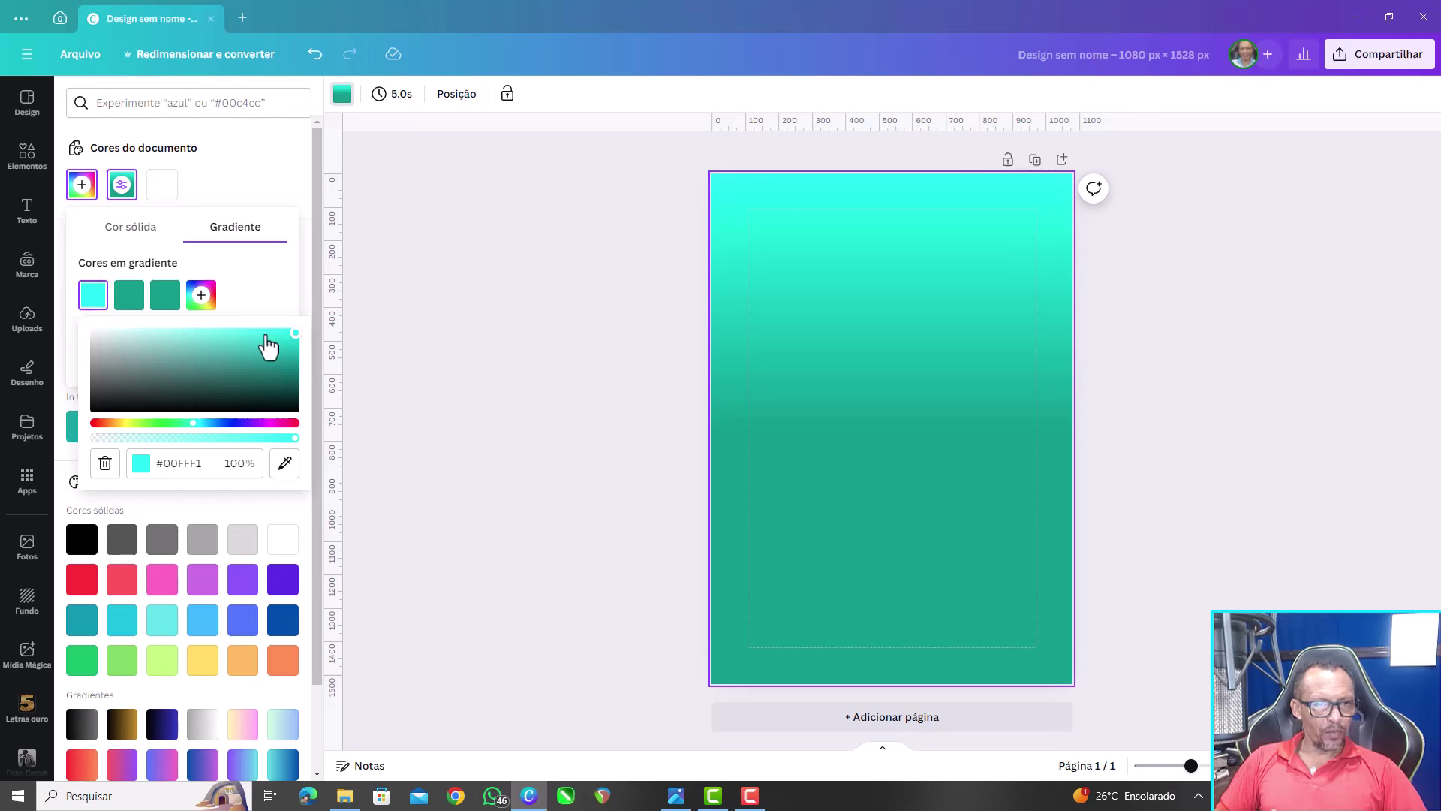
Undo back to plain teal and add a fourth colour stop to the gradient
left_click(315, 55)
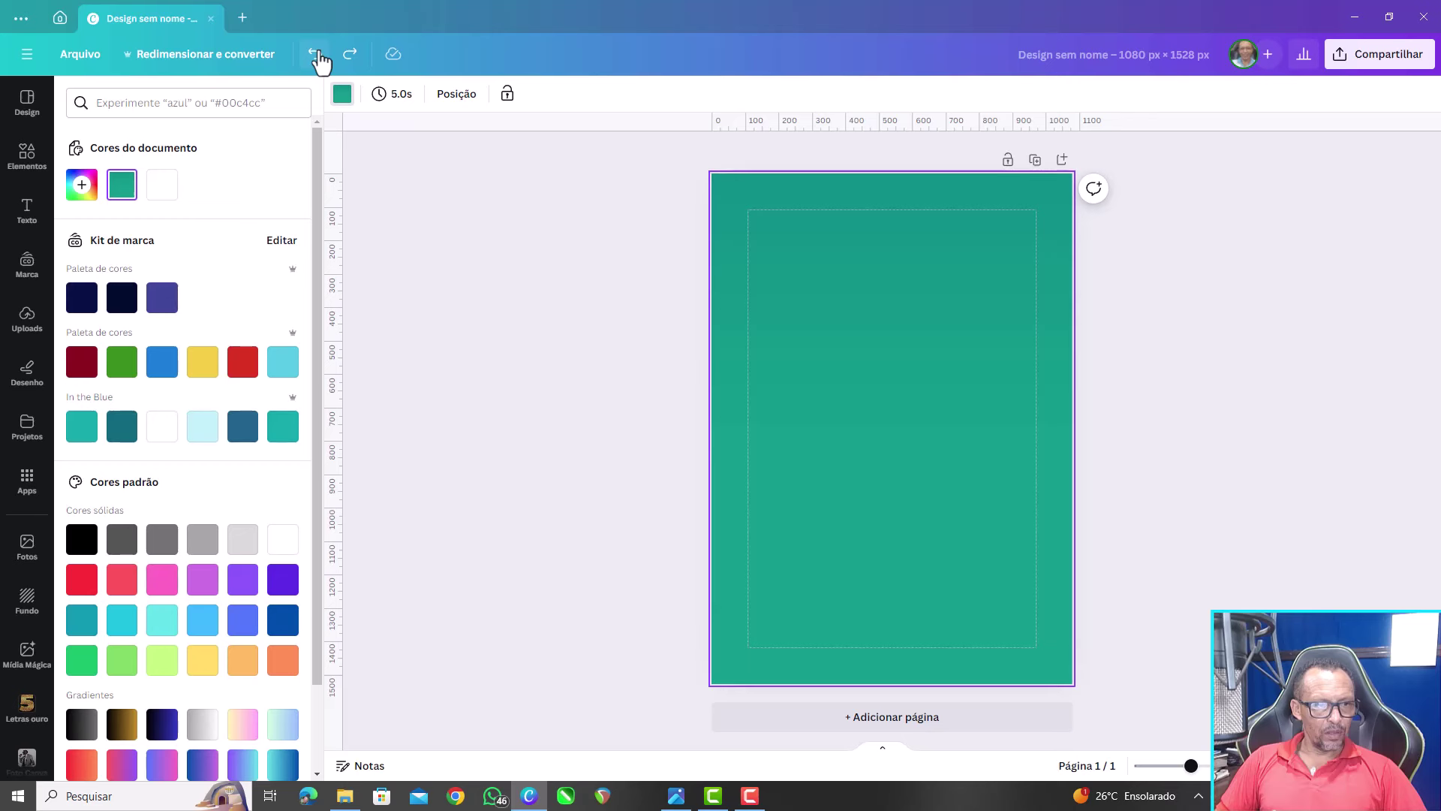
left_click(122, 185)
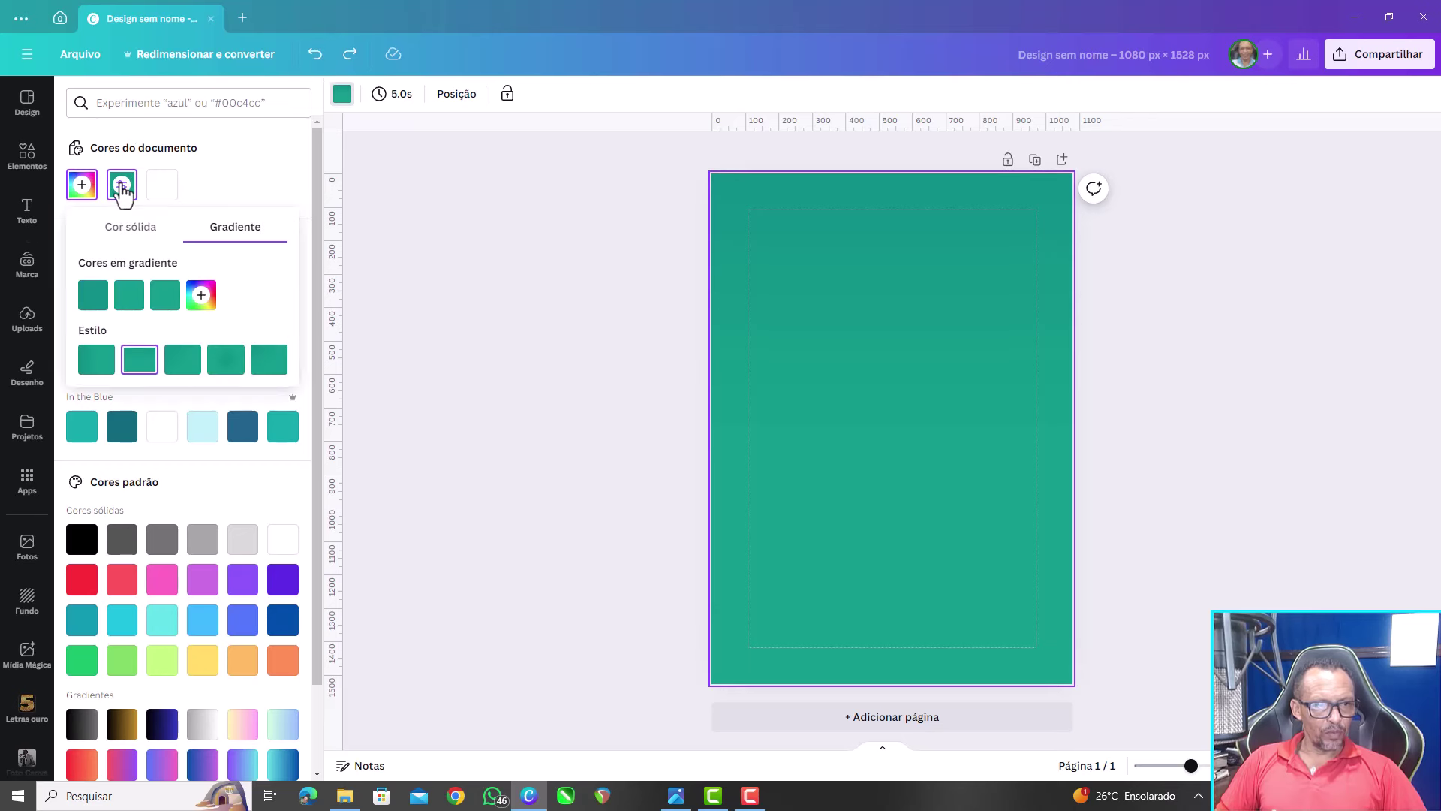
left_click(202, 300)
left_click(203, 300)
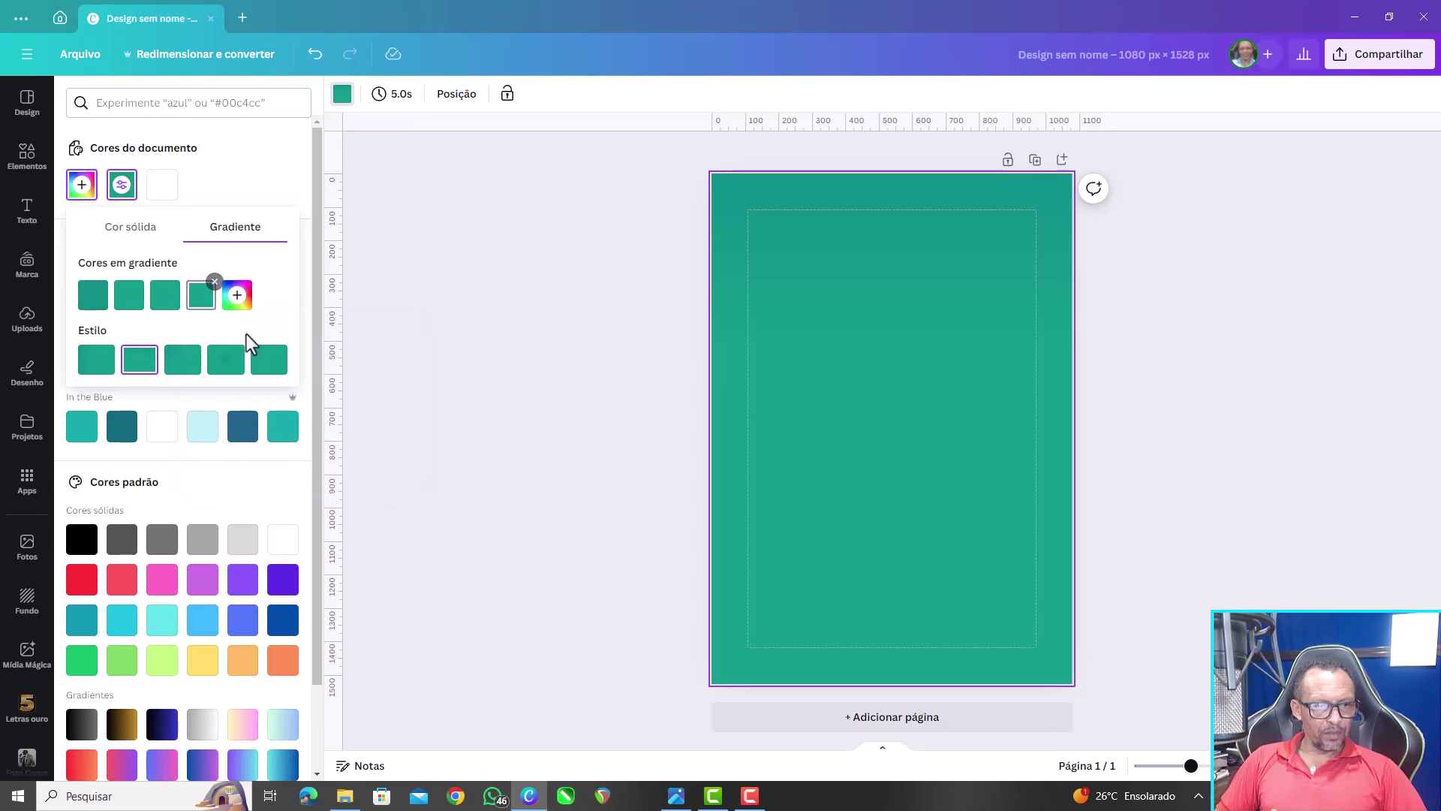
left_click(203, 301)
Set the bottom gradient stop to black and the third stop to deep green
mouse_move(325, 386)
left_mouse_down()
mouse_move(396, 388)
mouse_move(409, 437)
left_mouse_up()
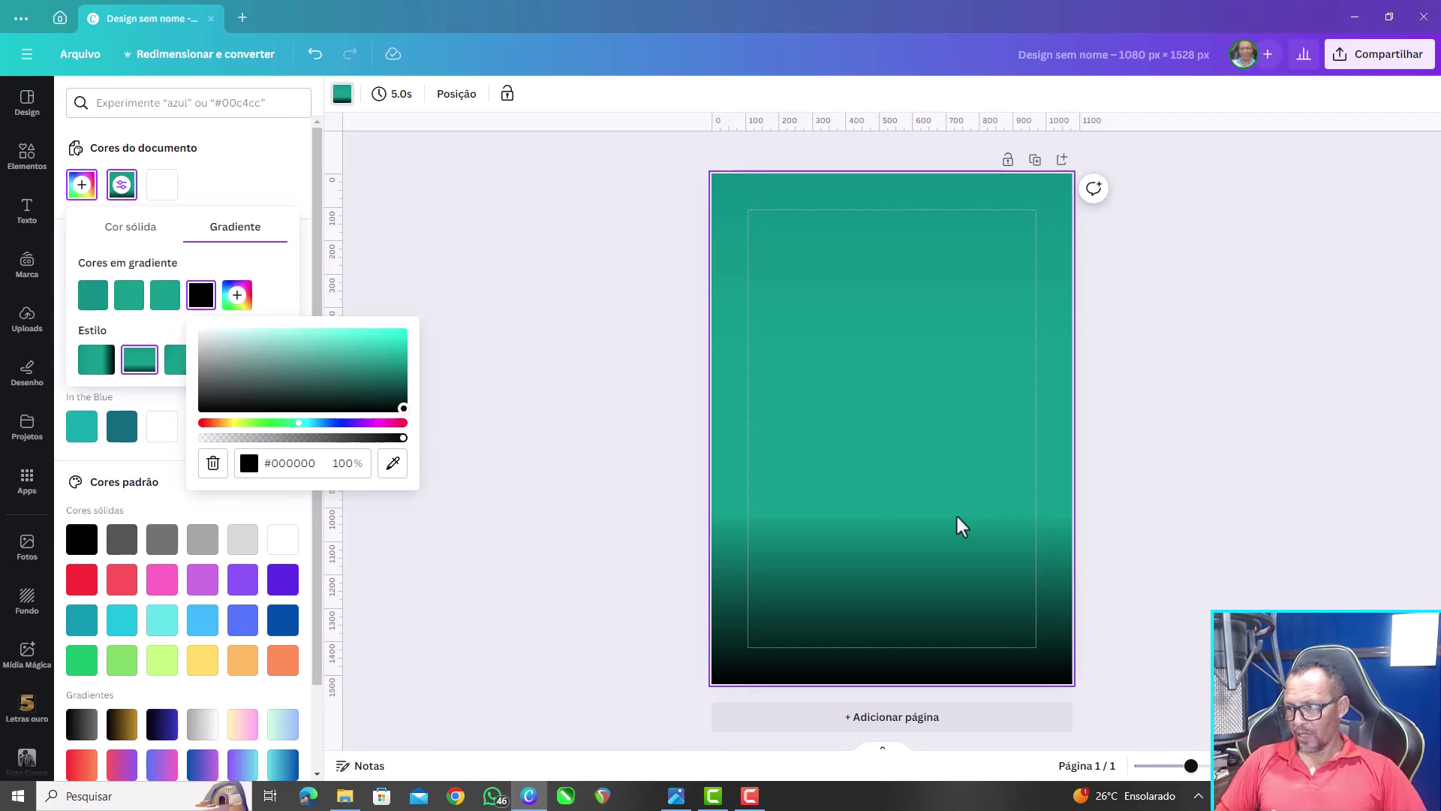
mouse_move(340, 408)
left_mouse_down()
mouse_move(370, 383)
mouse_move(405, 410)
left_mouse_up()
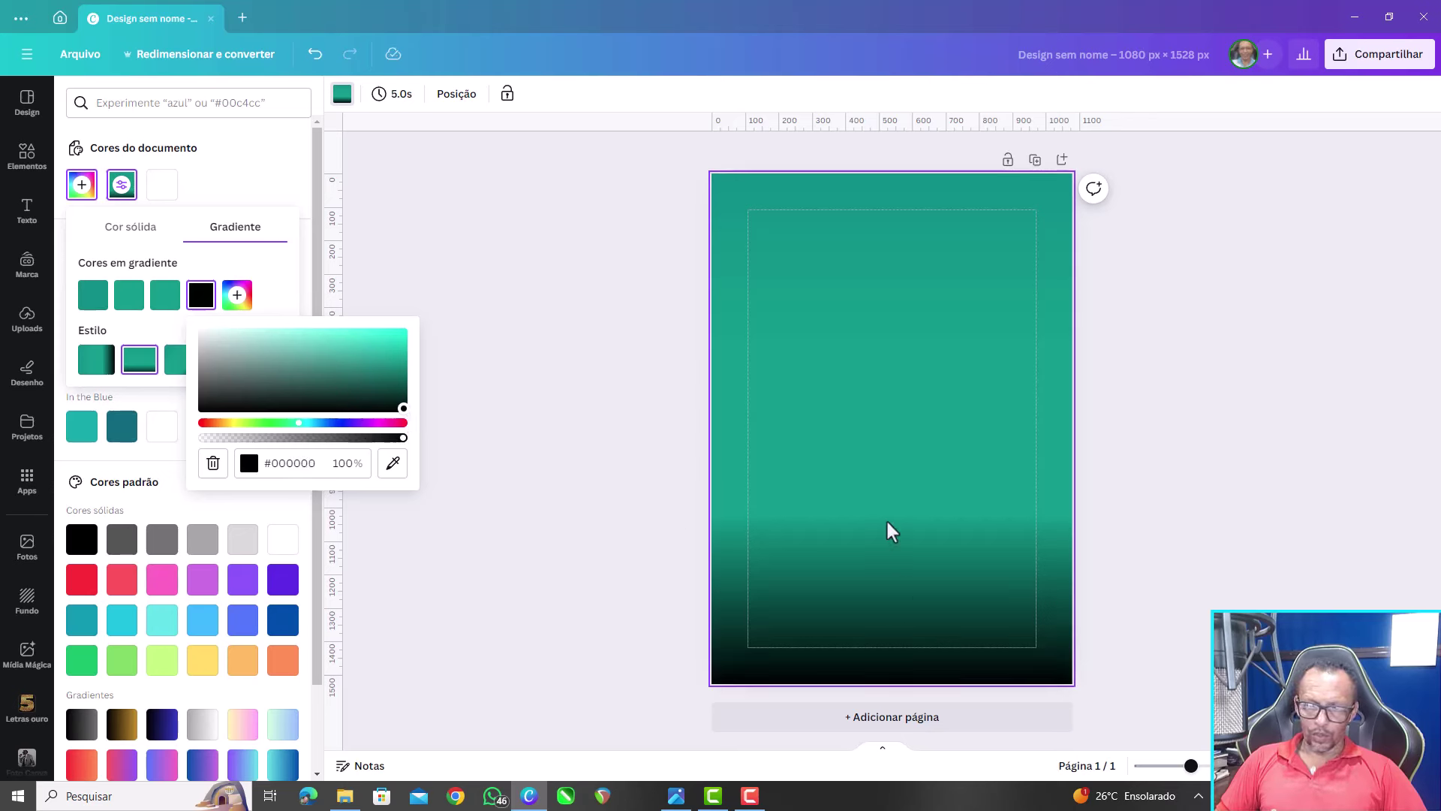
left_click(165, 304)
mouse_move(364, 391)
left_mouse_down()
mouse_move(351, 373)
mouse_move(367, 380)
left_mouse_up()
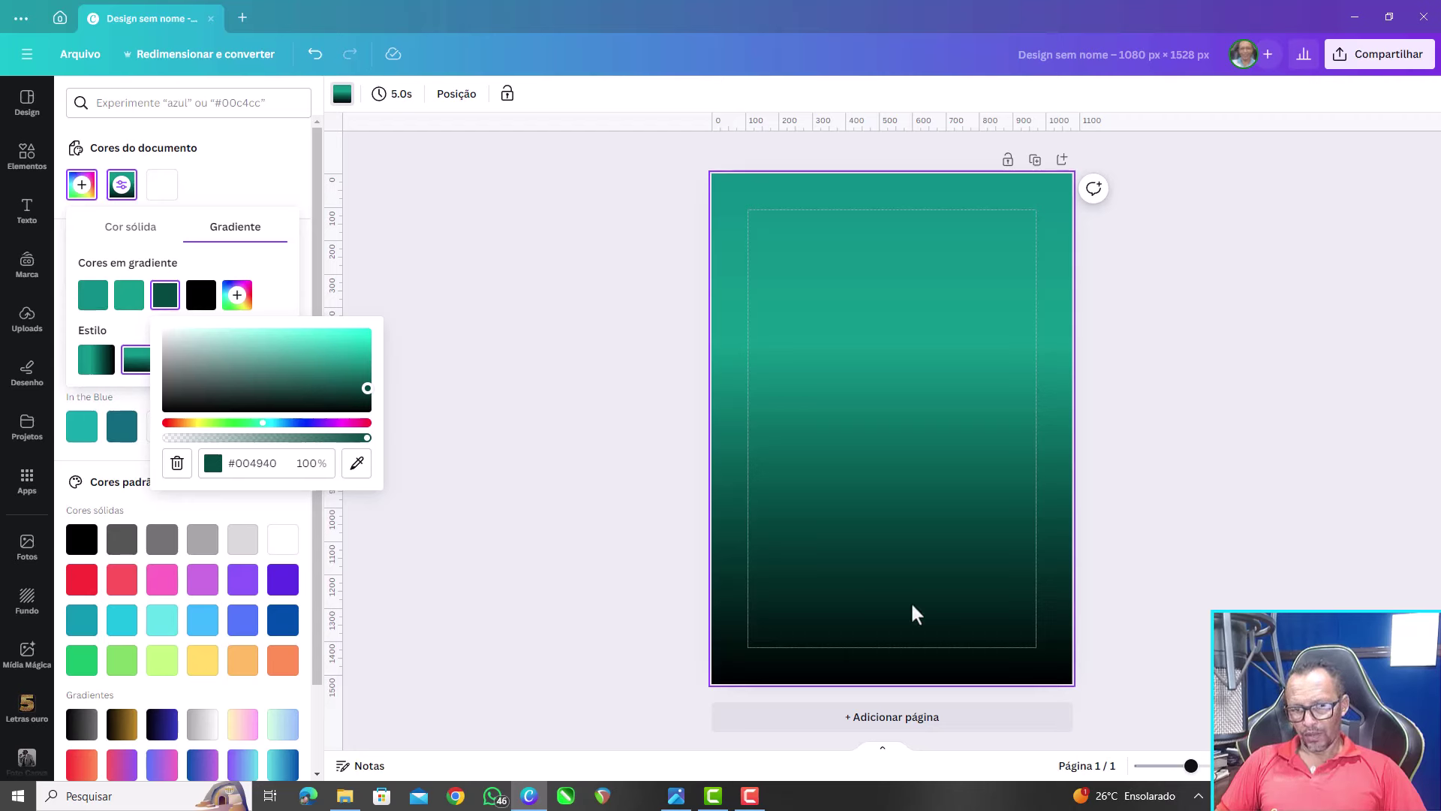
left_click(273, 273)
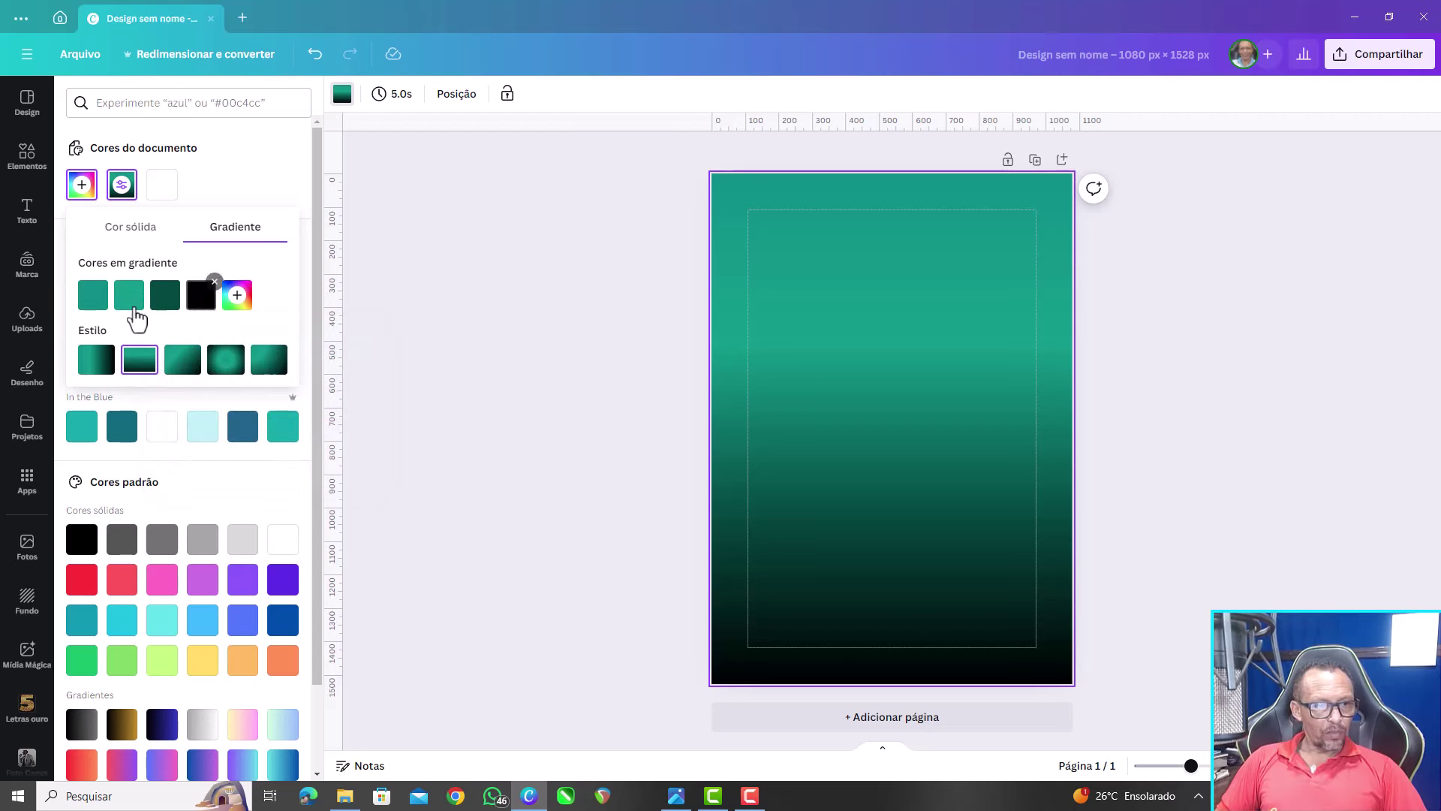
Shift the first gradient stop to blue-teal #00678D and apply the gradient
left_click(92, 300)
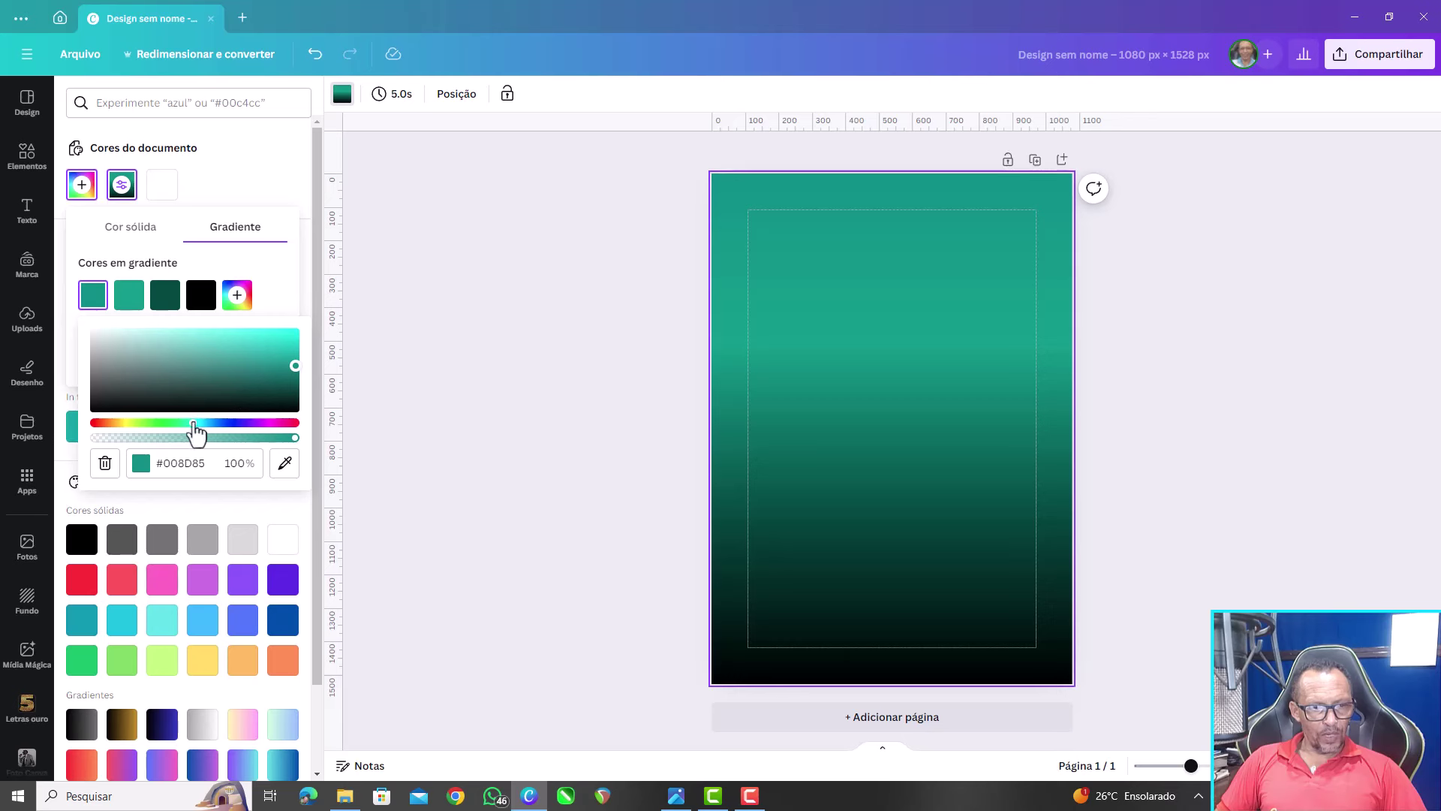
left_click_drag(198, 432, 208, 437)
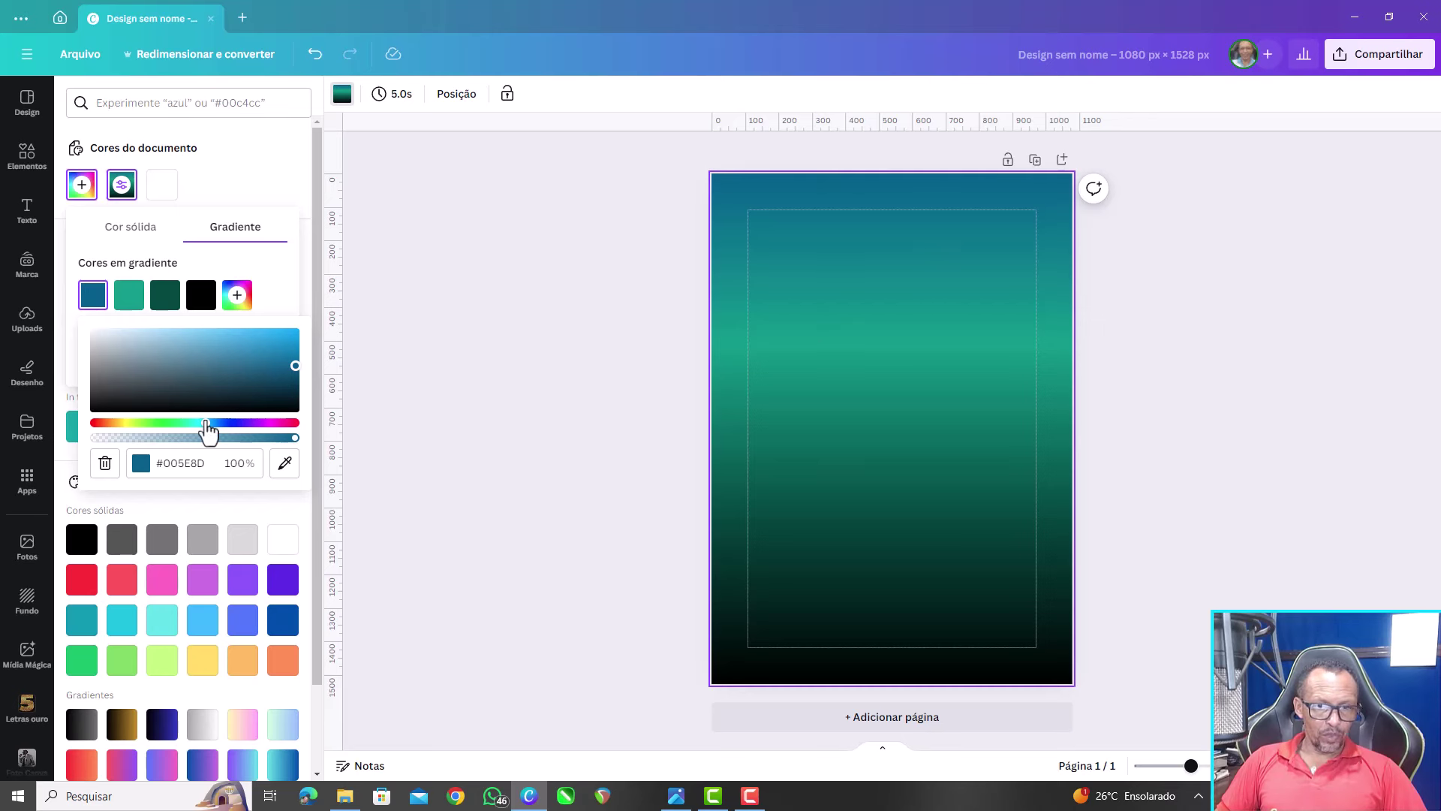
left_click_drag(208, 434, 205, 434)
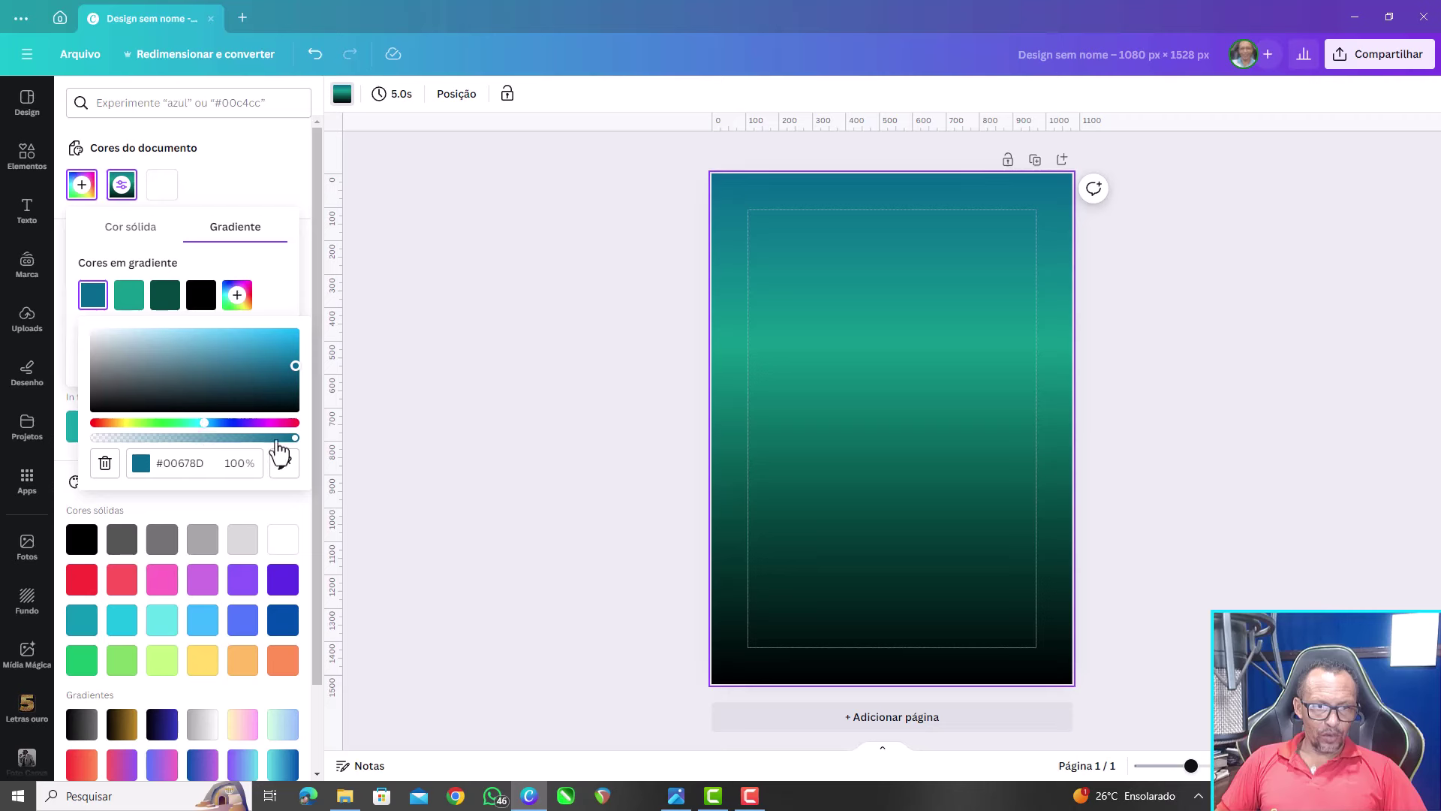
left_click(925, 604)
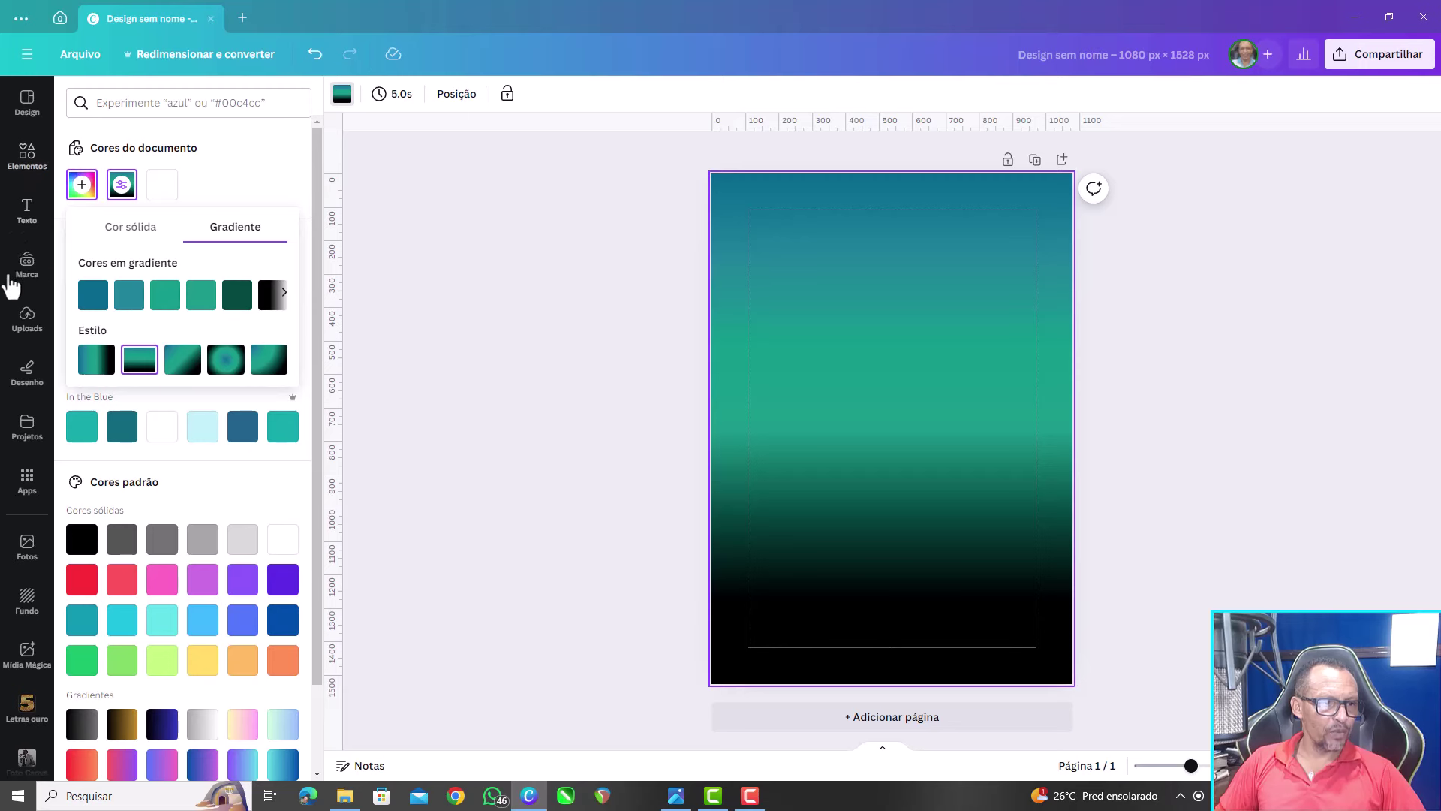
Upload the two stadium crowd photos to Canva's uploads
left_click(27, 319)
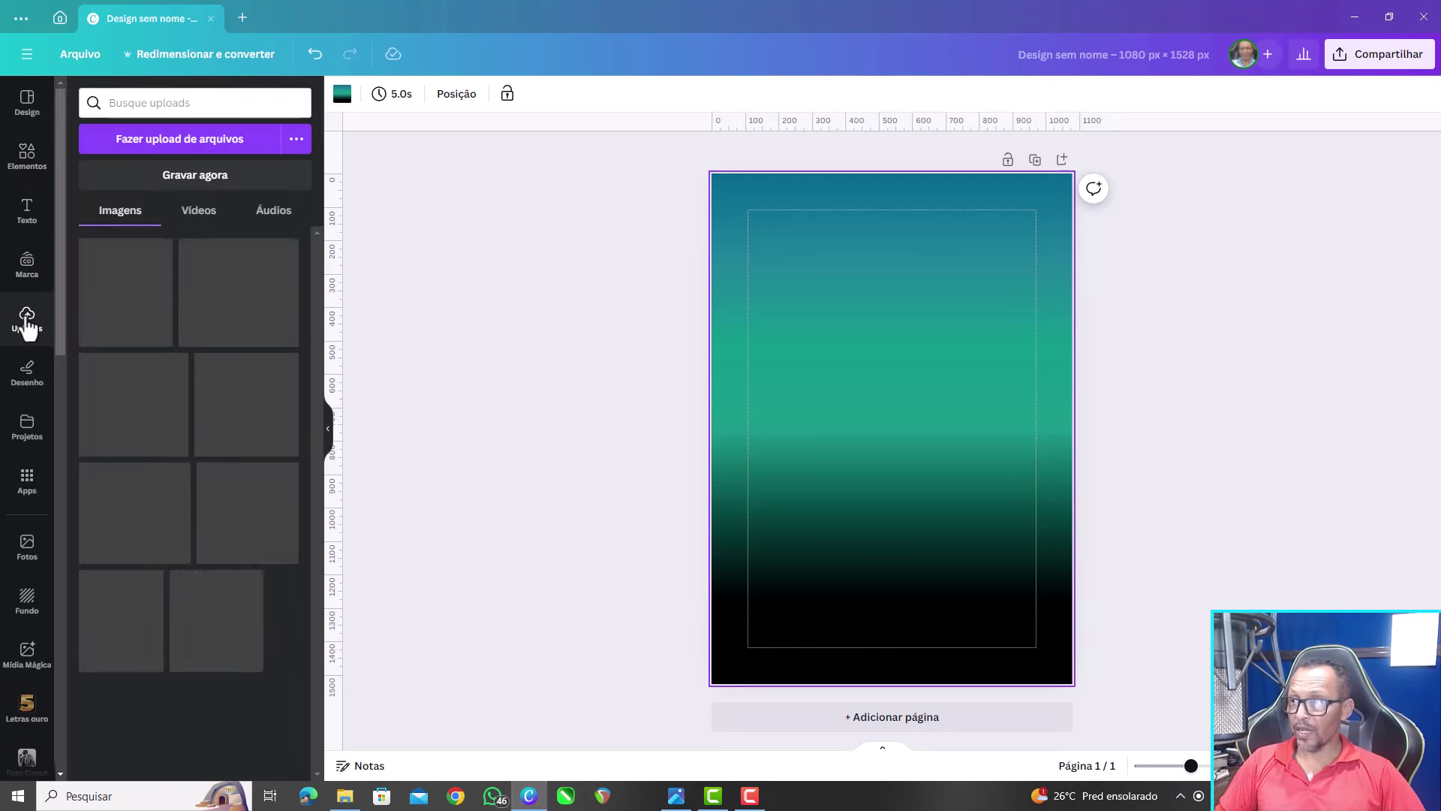
left_click(155, 142)
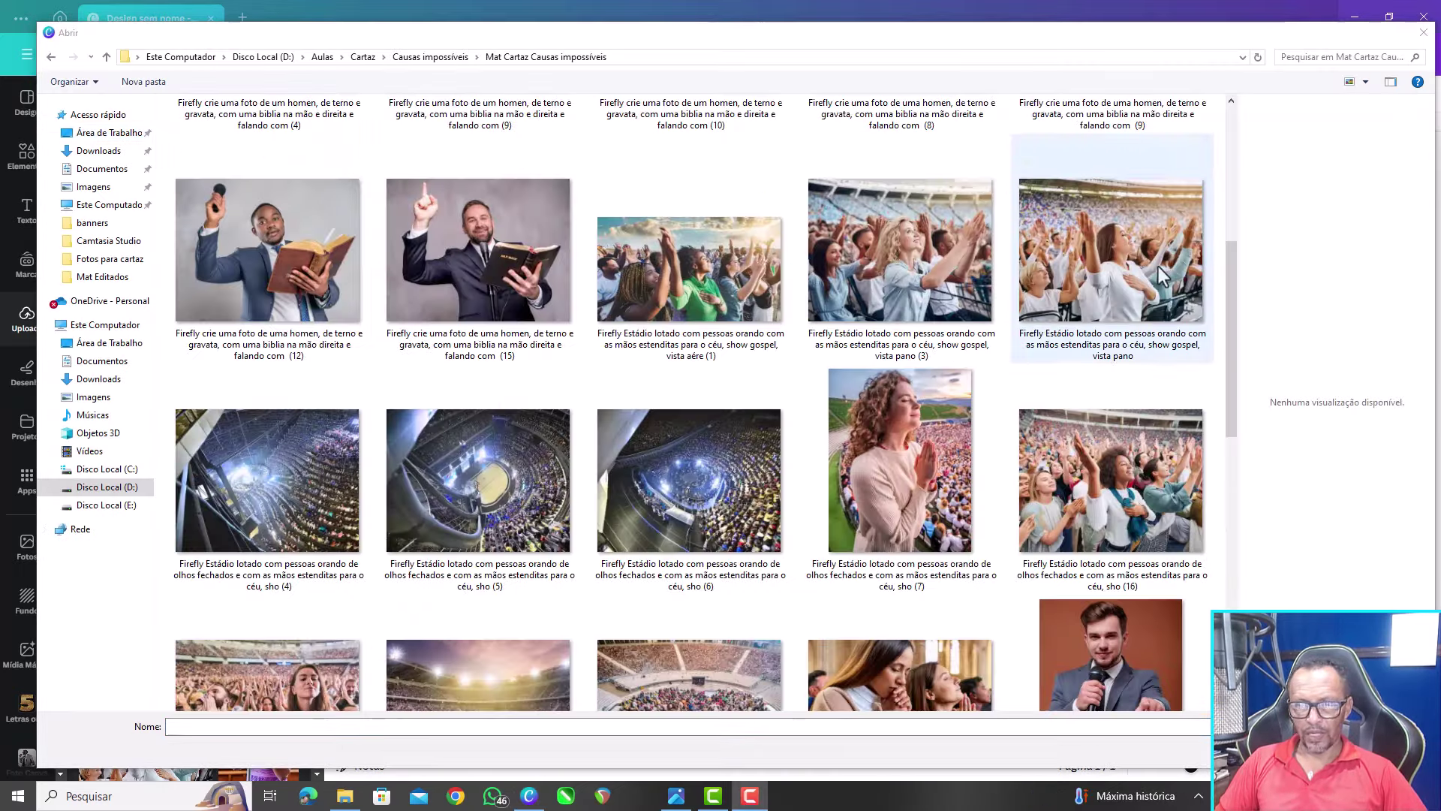
left_click(1159, 267)
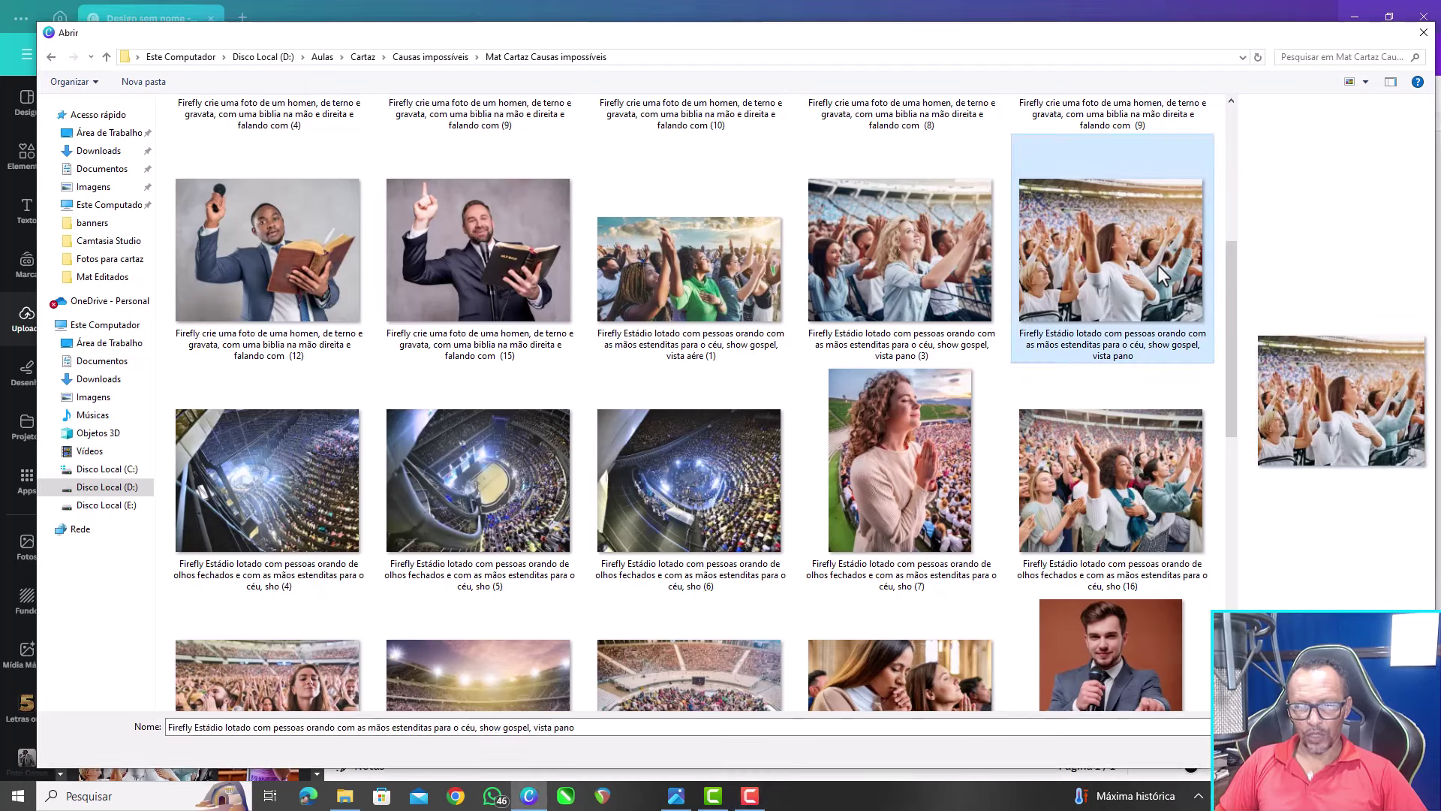
left_click(1135, 489, "shift")
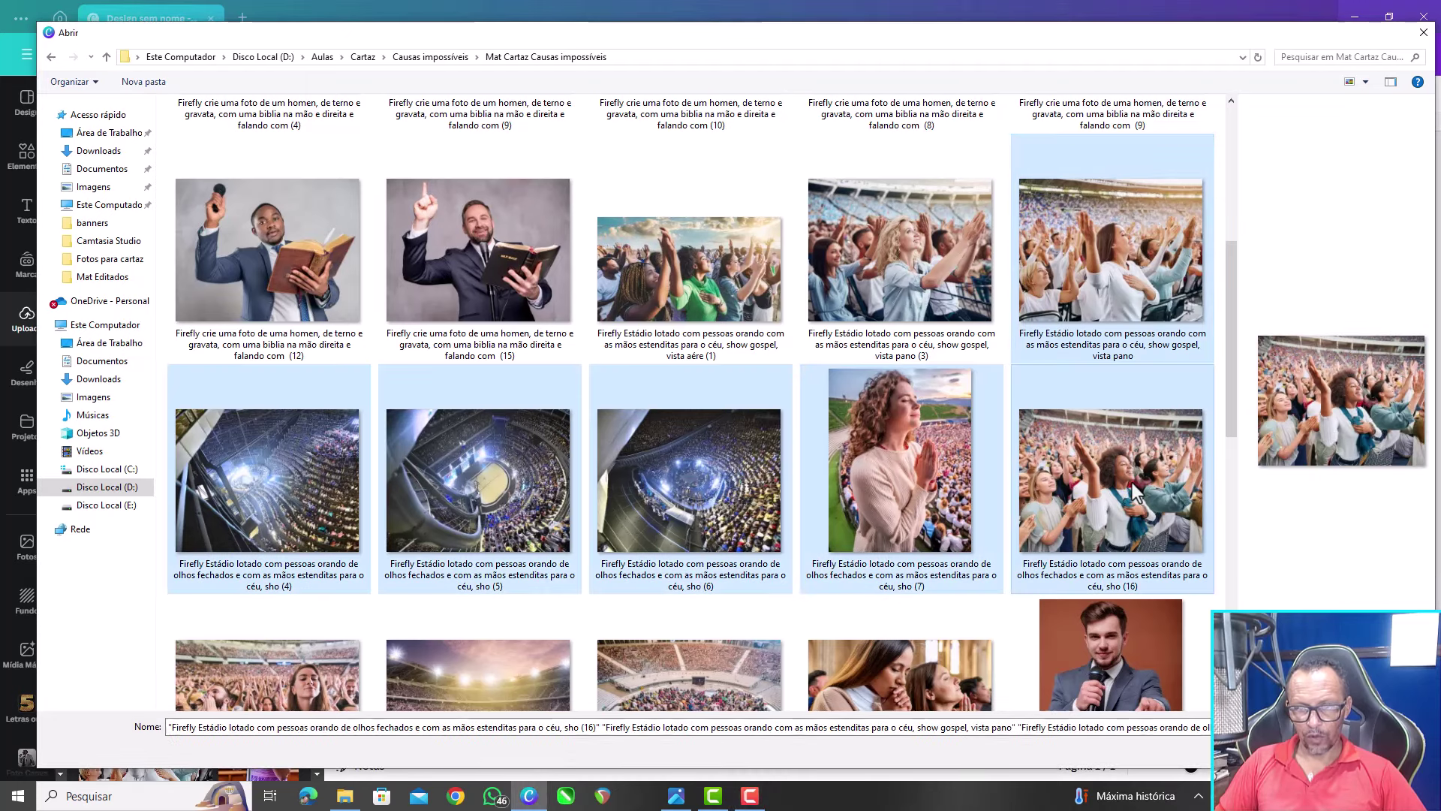
left_click(1111, 256)
left_click(1147, 439, "ctrl")
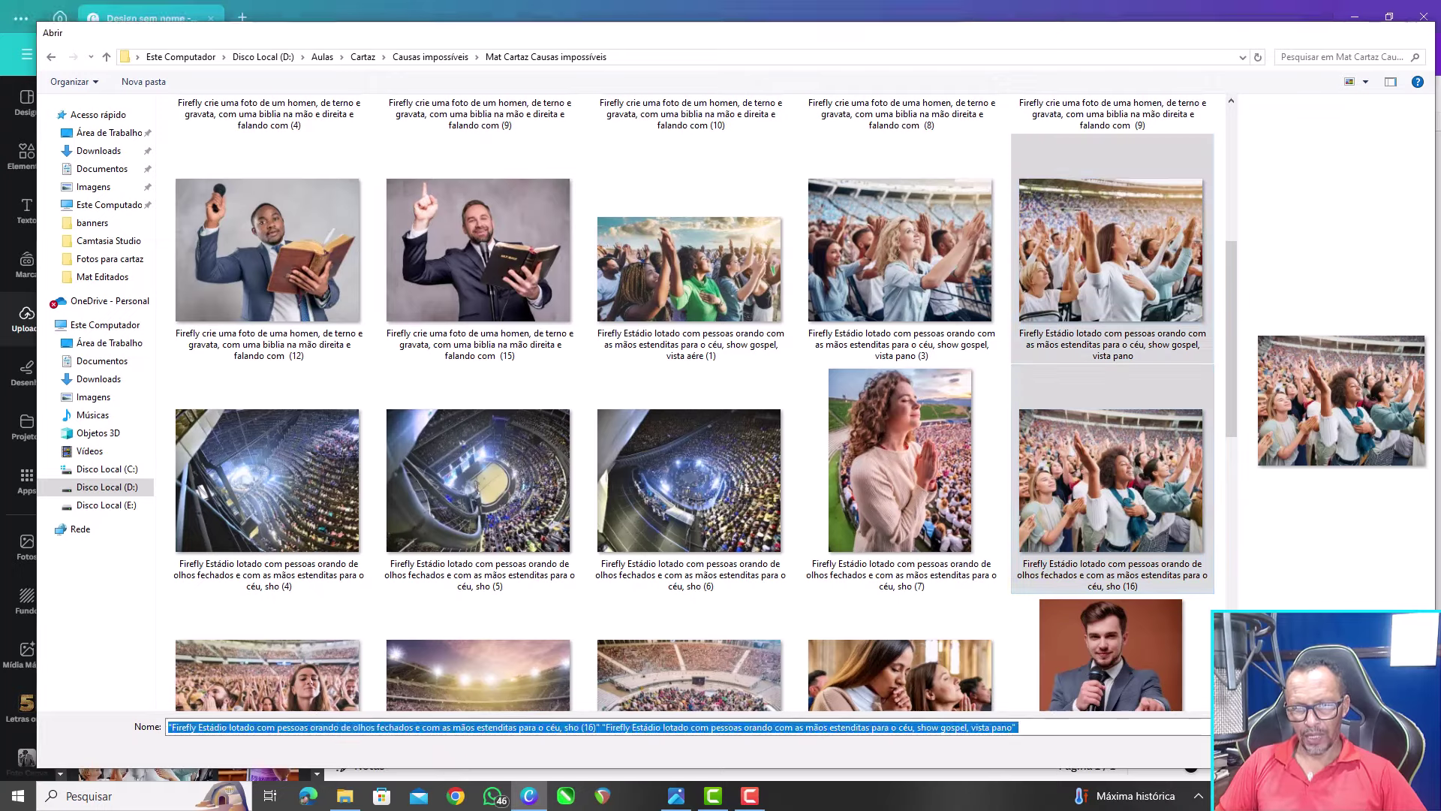
key("Return")
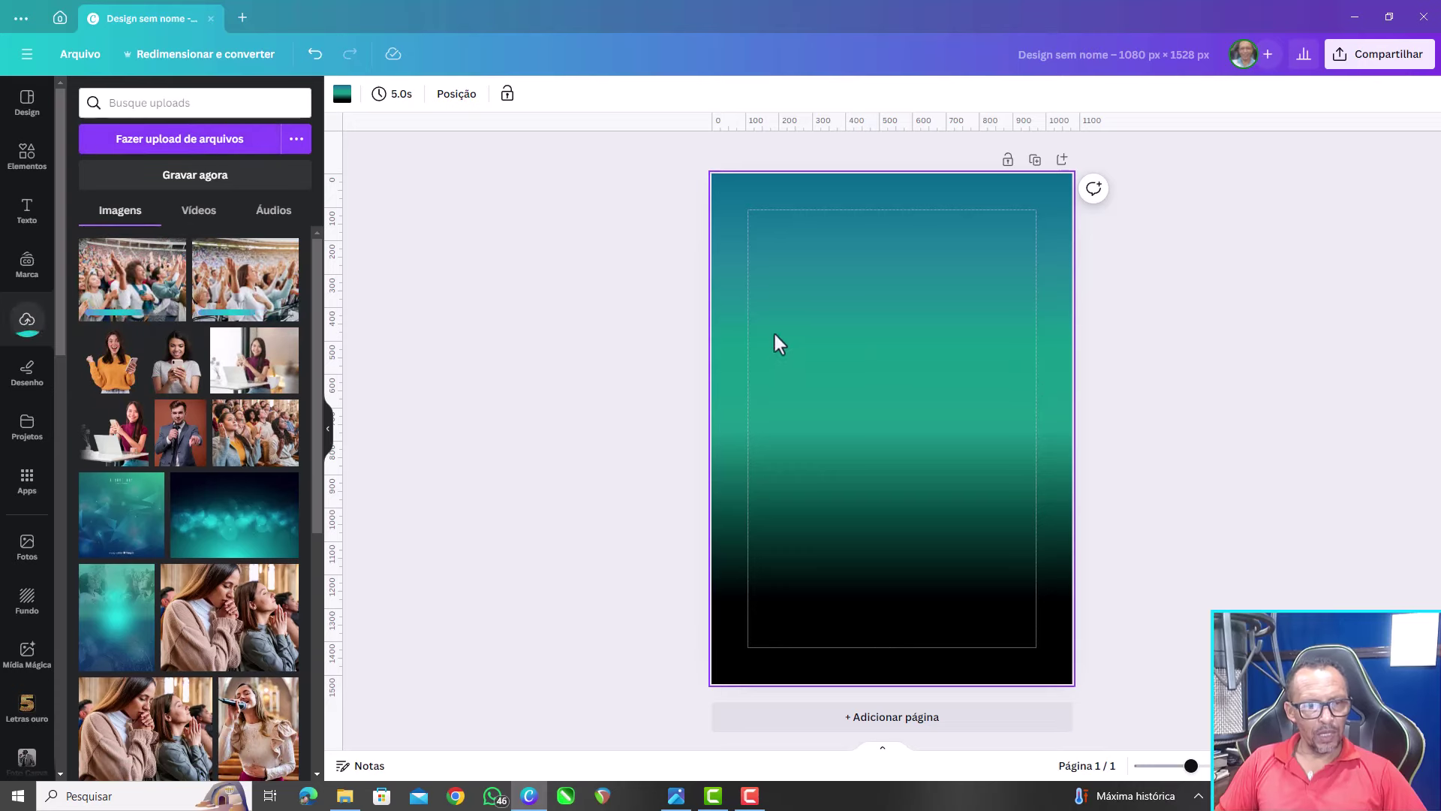
Upload the overhead arena photo as well
scroll(222, 608, "down", 2)
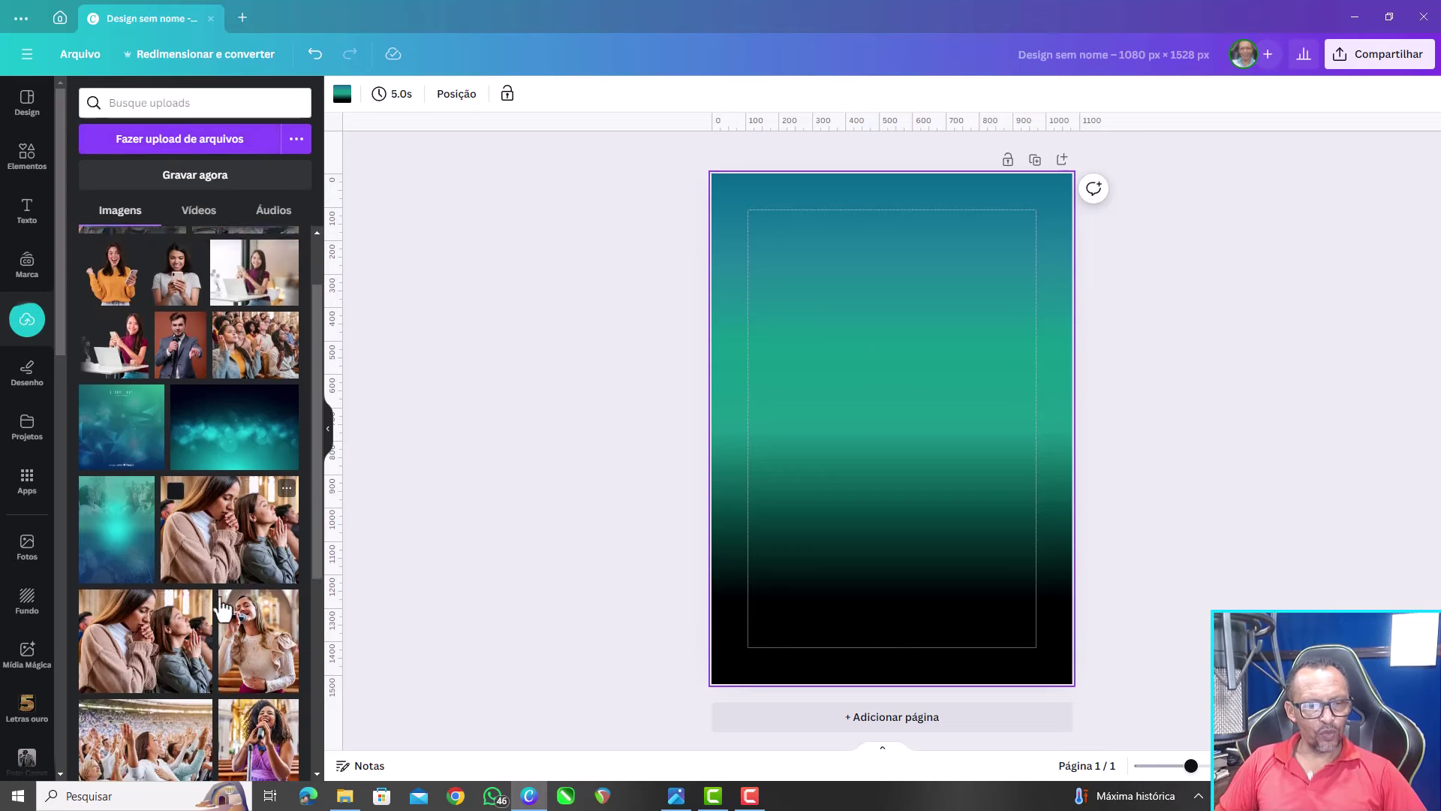
scroll(223, 608, "down", 2)
scroll(219, 587, "down", 1)
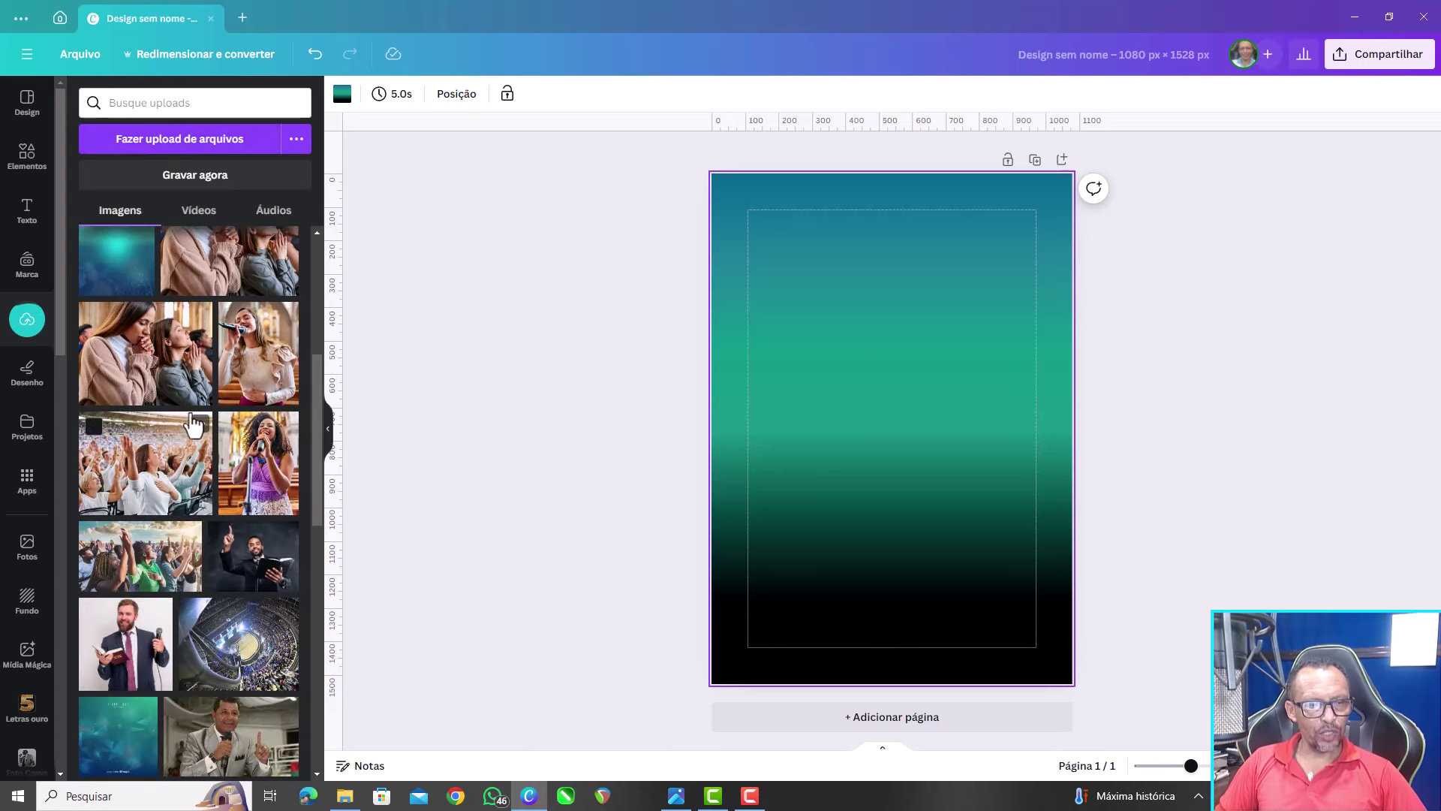
scroll(198, 508, "down", 3)
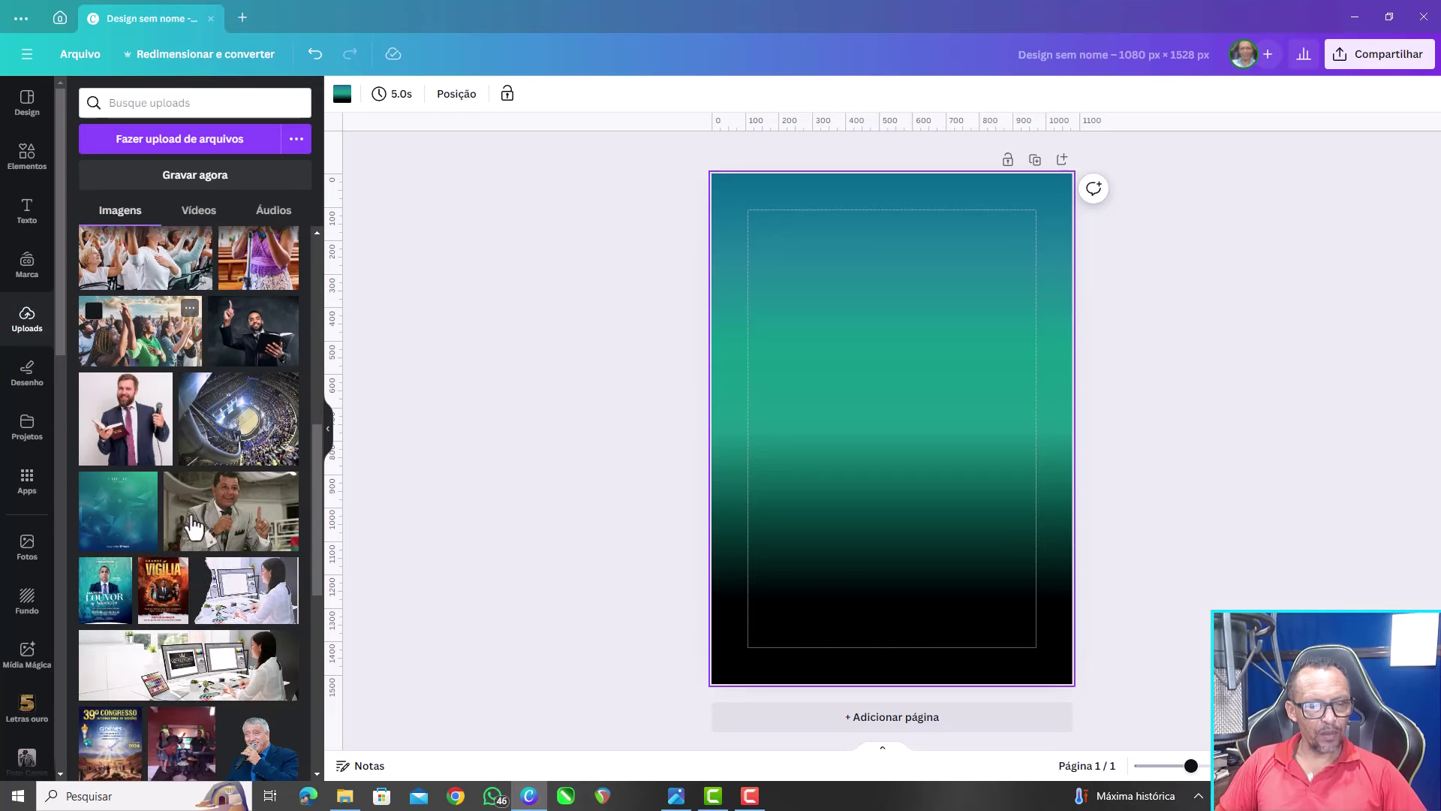
mouse_move(231, 512)
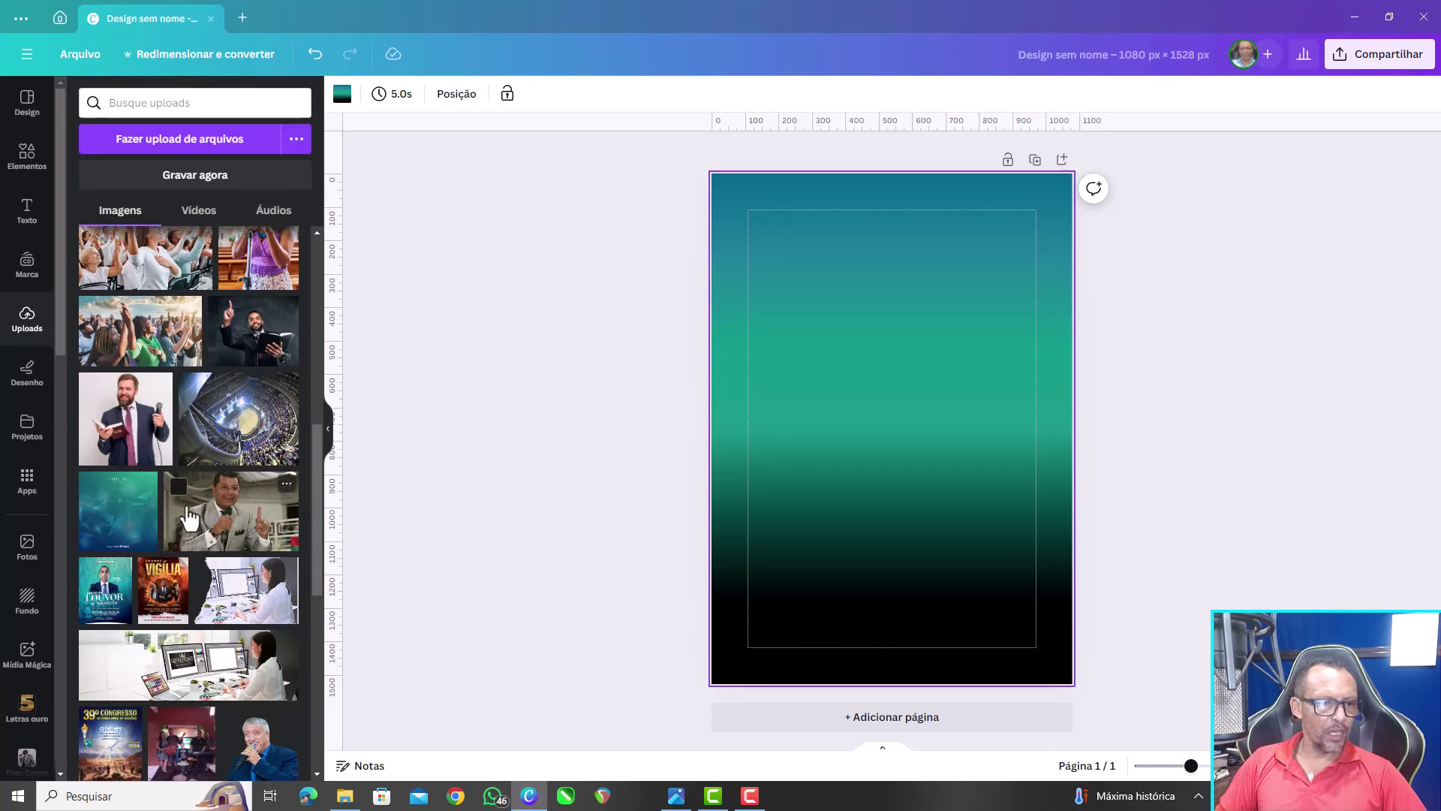
scroll(192, 496, "down", 4)
scroll(188, 451, "up", 5)
scroll(184, 388, "up", 5)
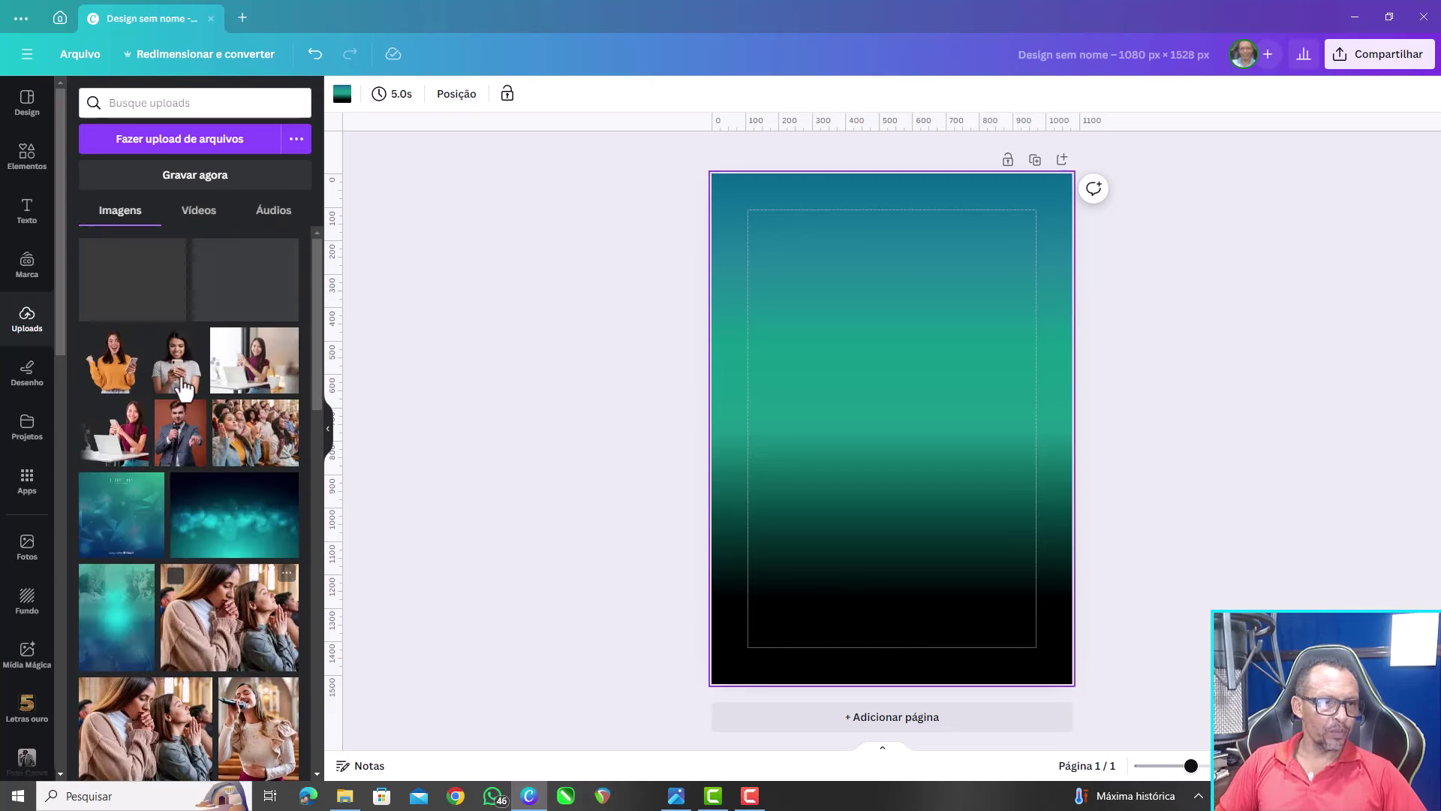
left_click(178, 143)
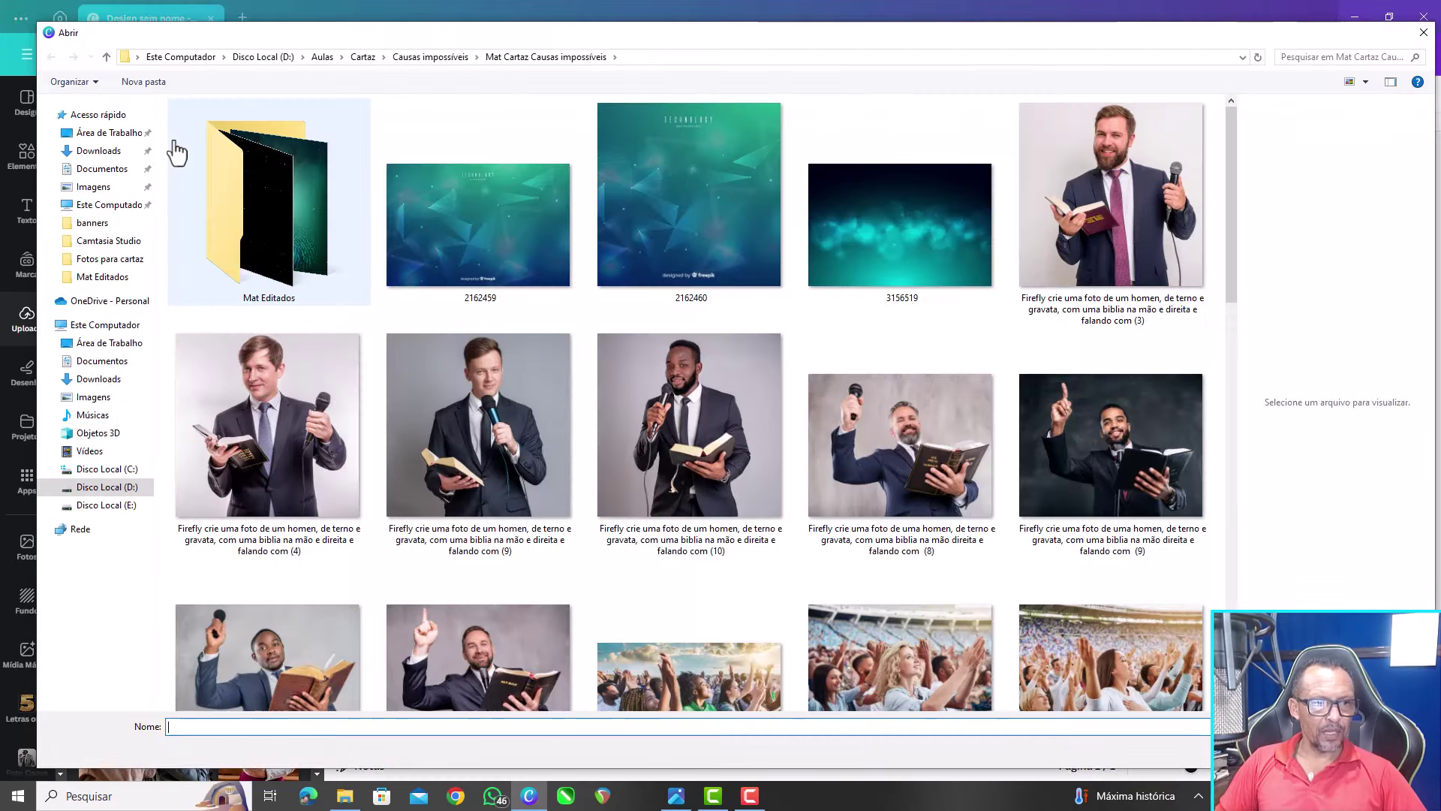
scroll(585, 309, "down", 3)
scroll(587, 309, "down", 3)
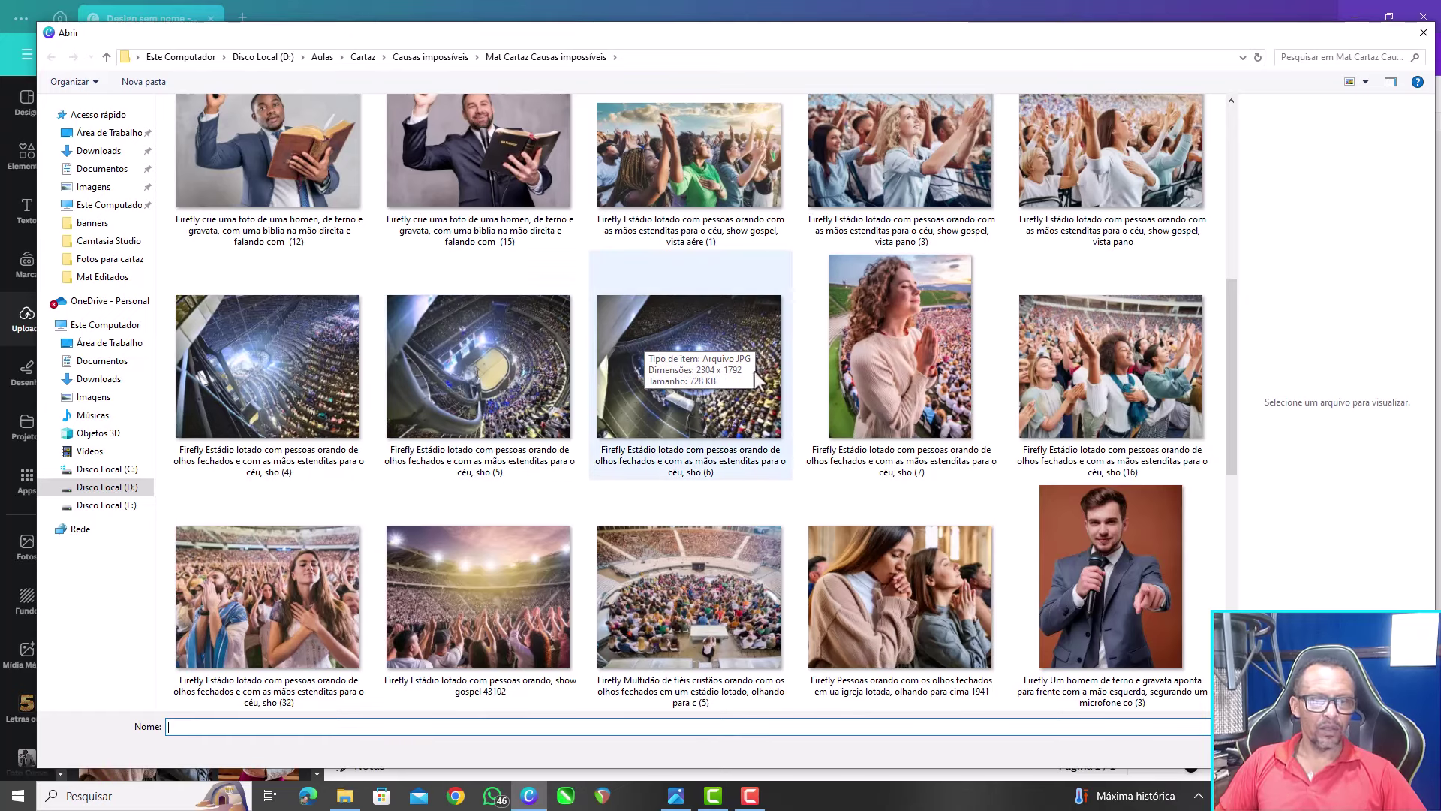
left_click(705, 352)
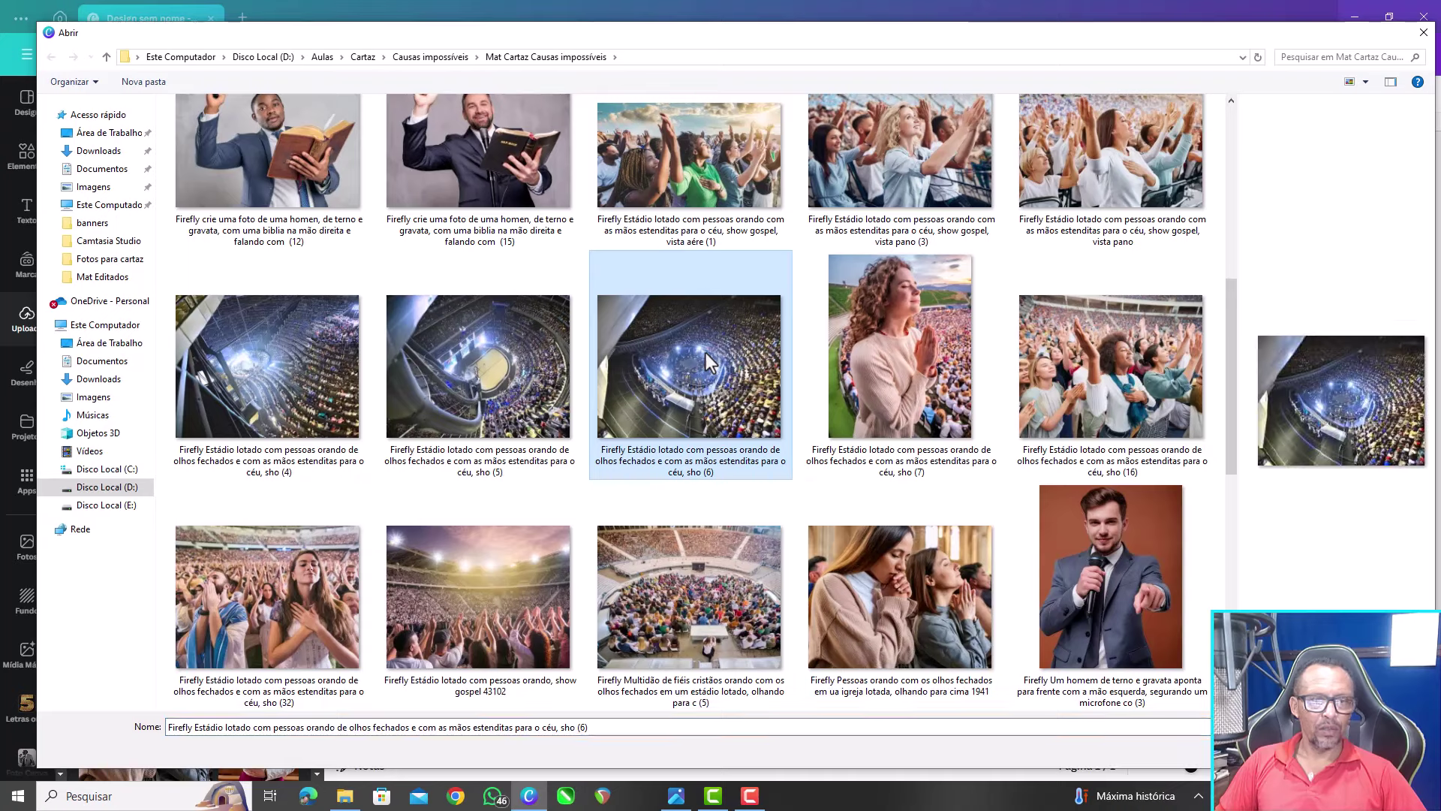
key("Return")
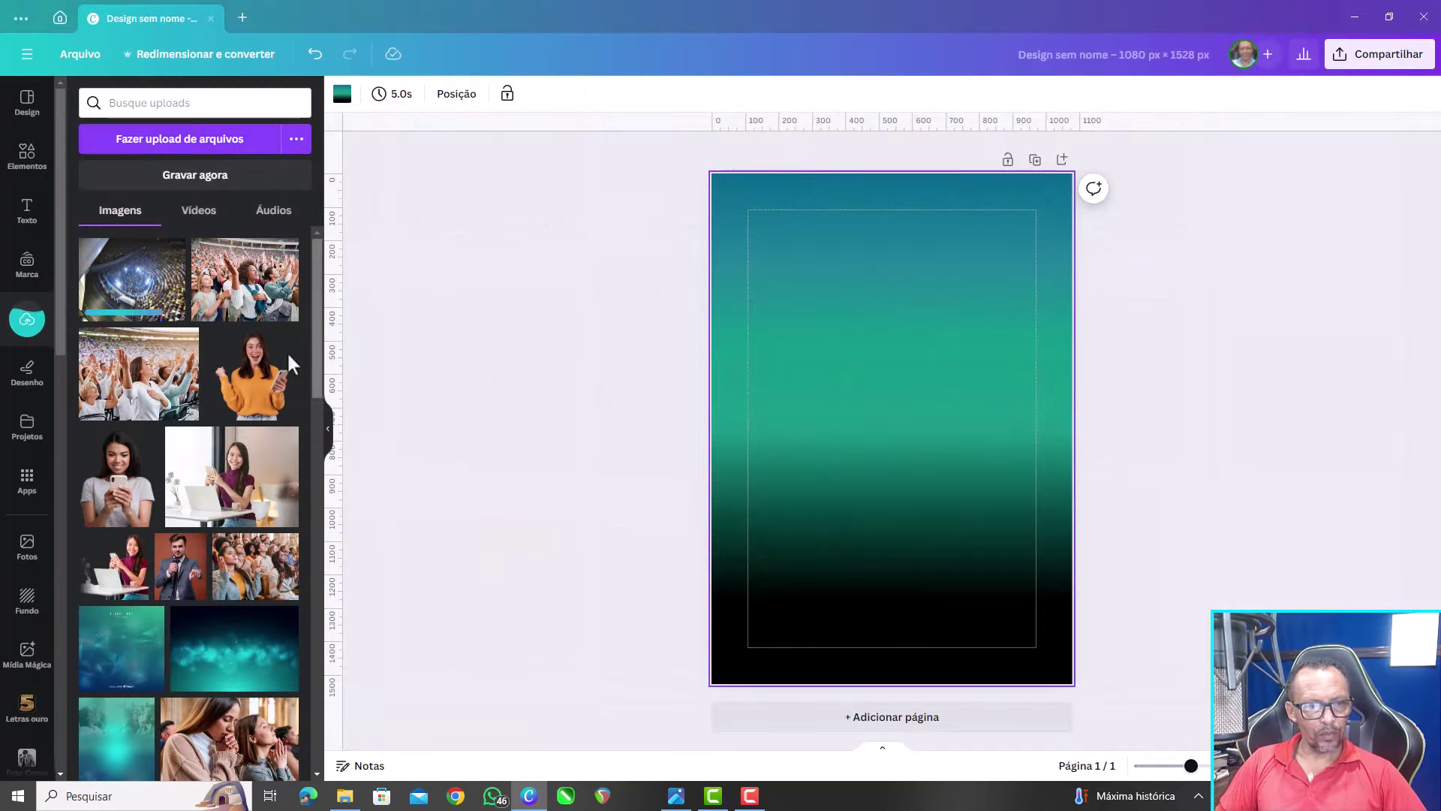
Add the overhead arena photo, enlarge it to the bottom, and crop its left edge to the page
left_click(157, 287)
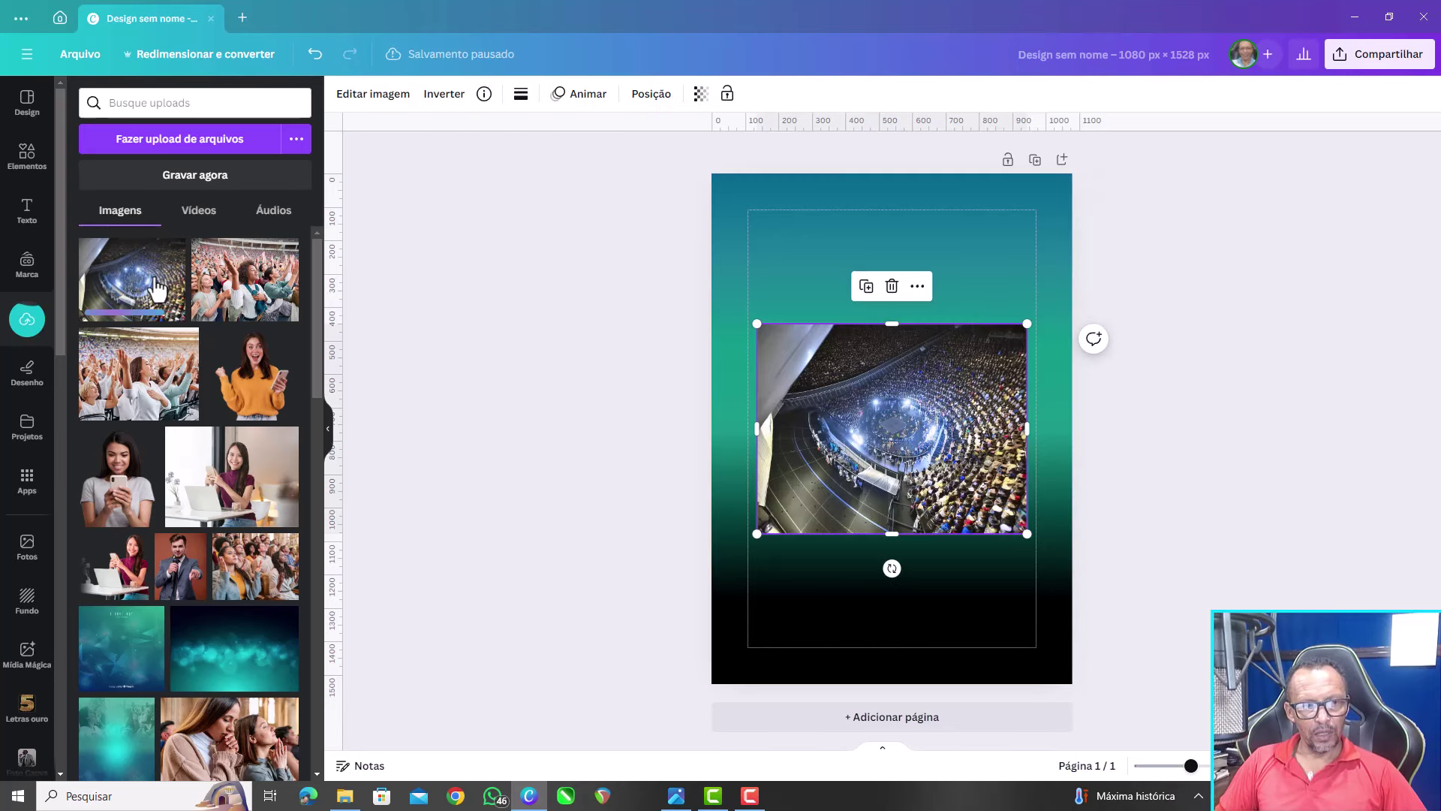
left_click_drag(865, 553, 835, 617)
left_click_drag(980, 475, 1097, 342)
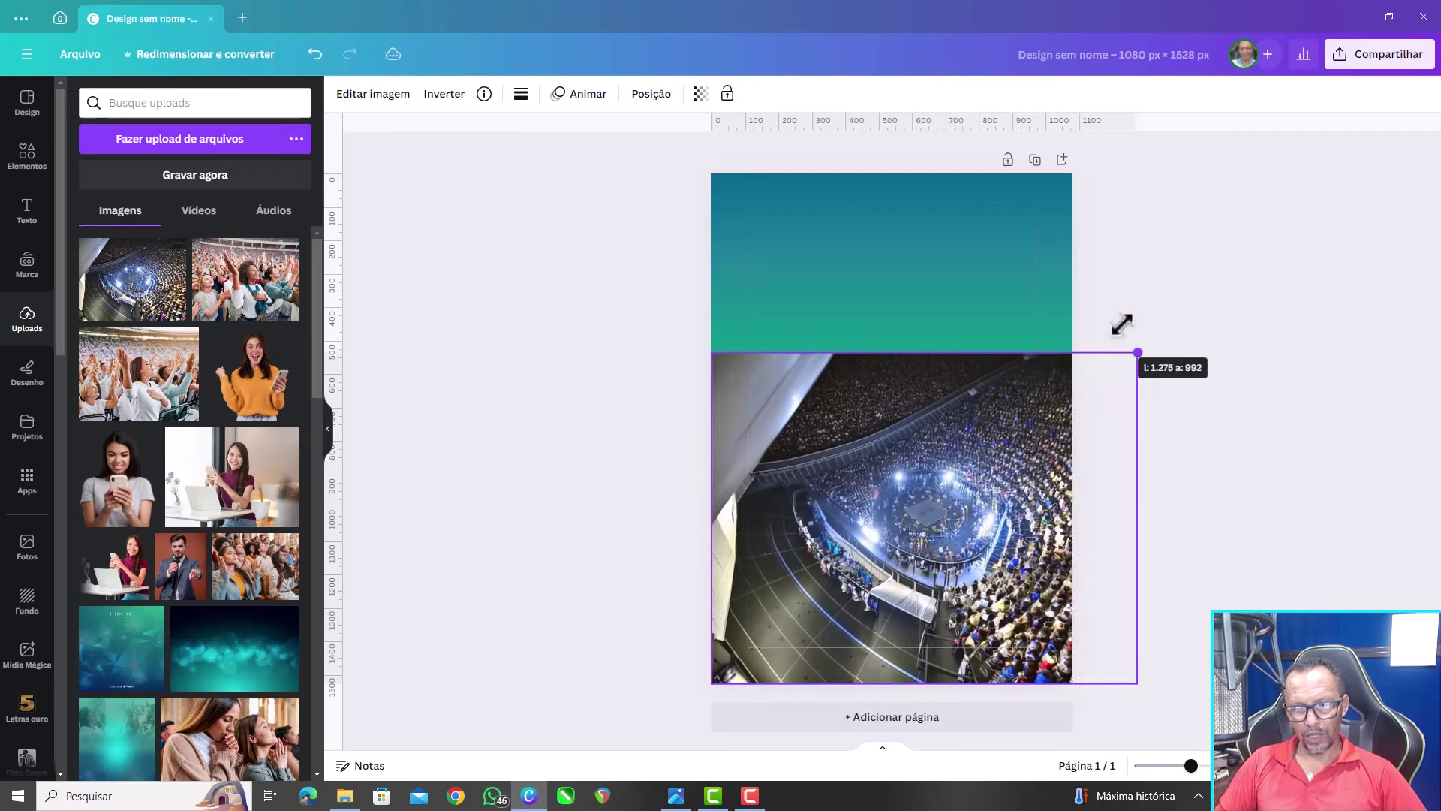
left_click_drag(1097, 343, 1111, 334)
left_click_drag(907, 492, 863, 483)
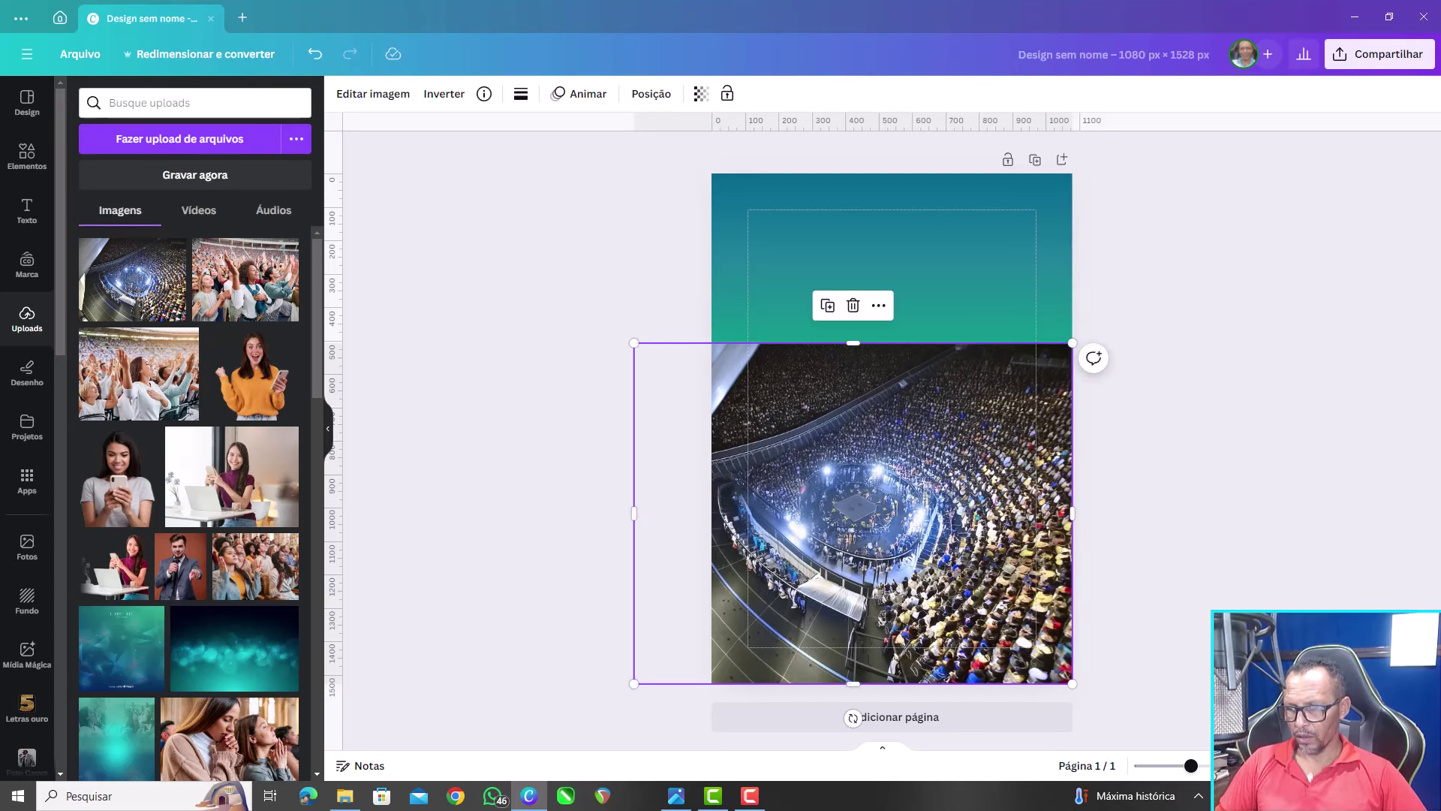
left_click_drag(635, 514, 713, 518)
left_click(1263, 256)
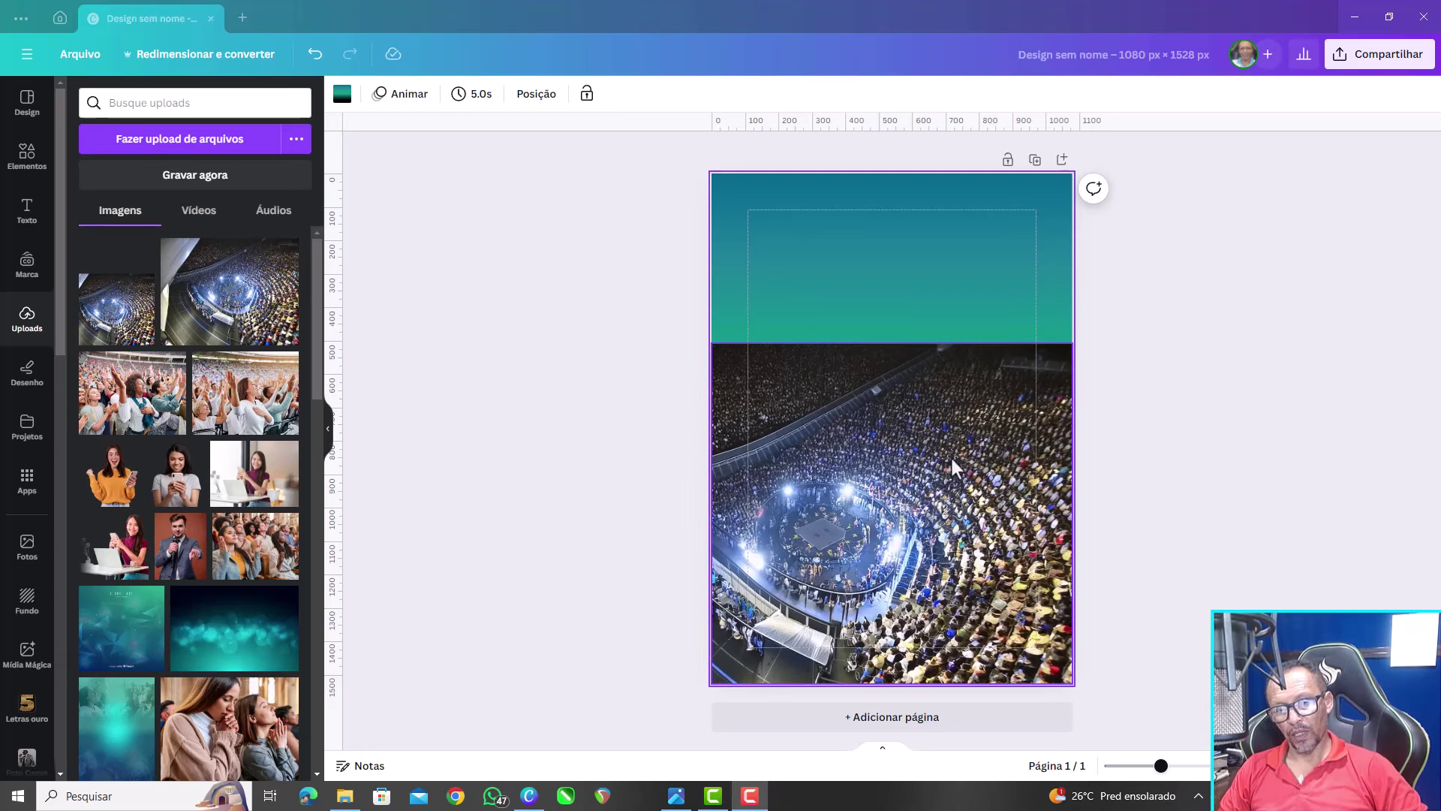
Set the stadium crowd photo's transparency to 42 so the teal shows through
left_click(958, 502)
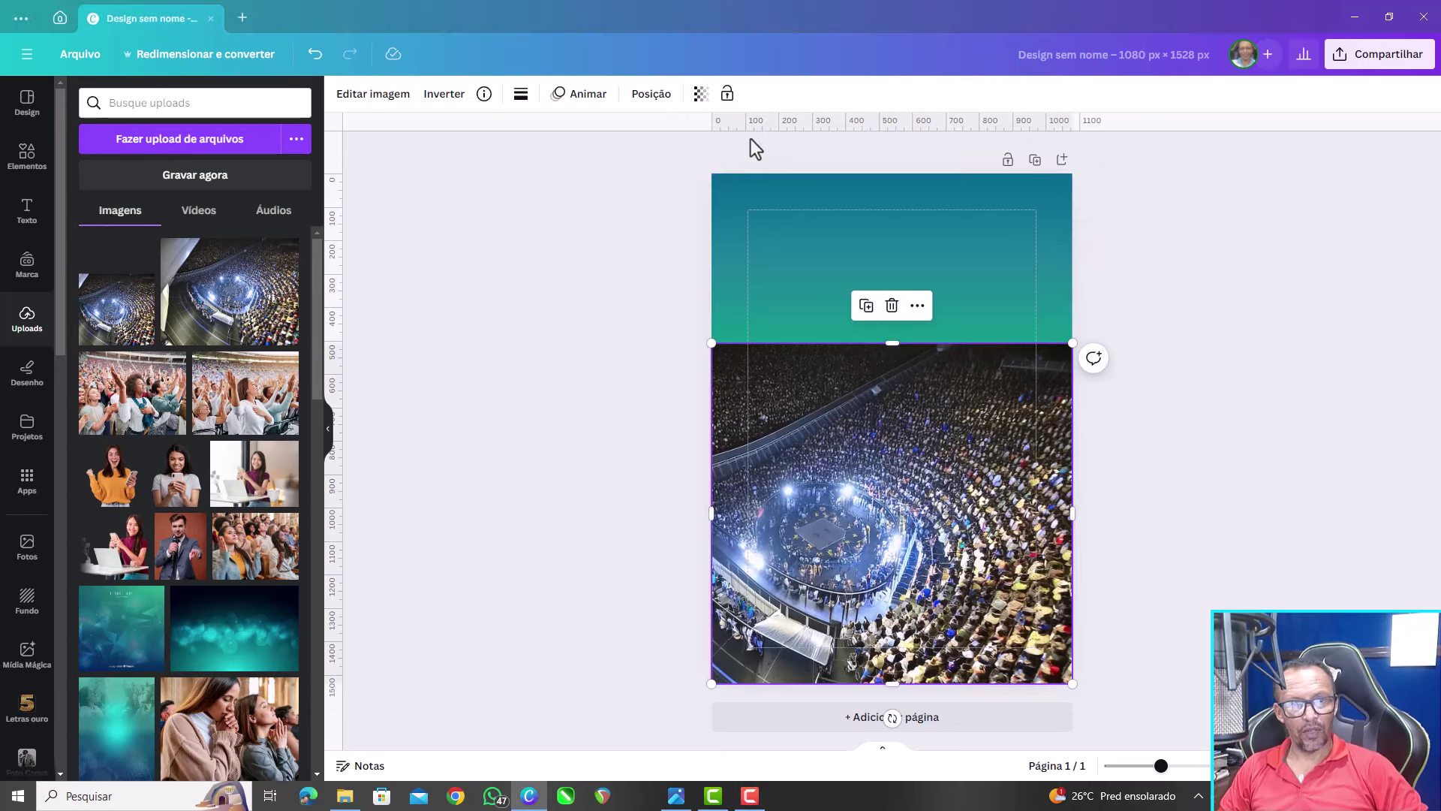
left_click(700, 95)
left_click(620, 155)
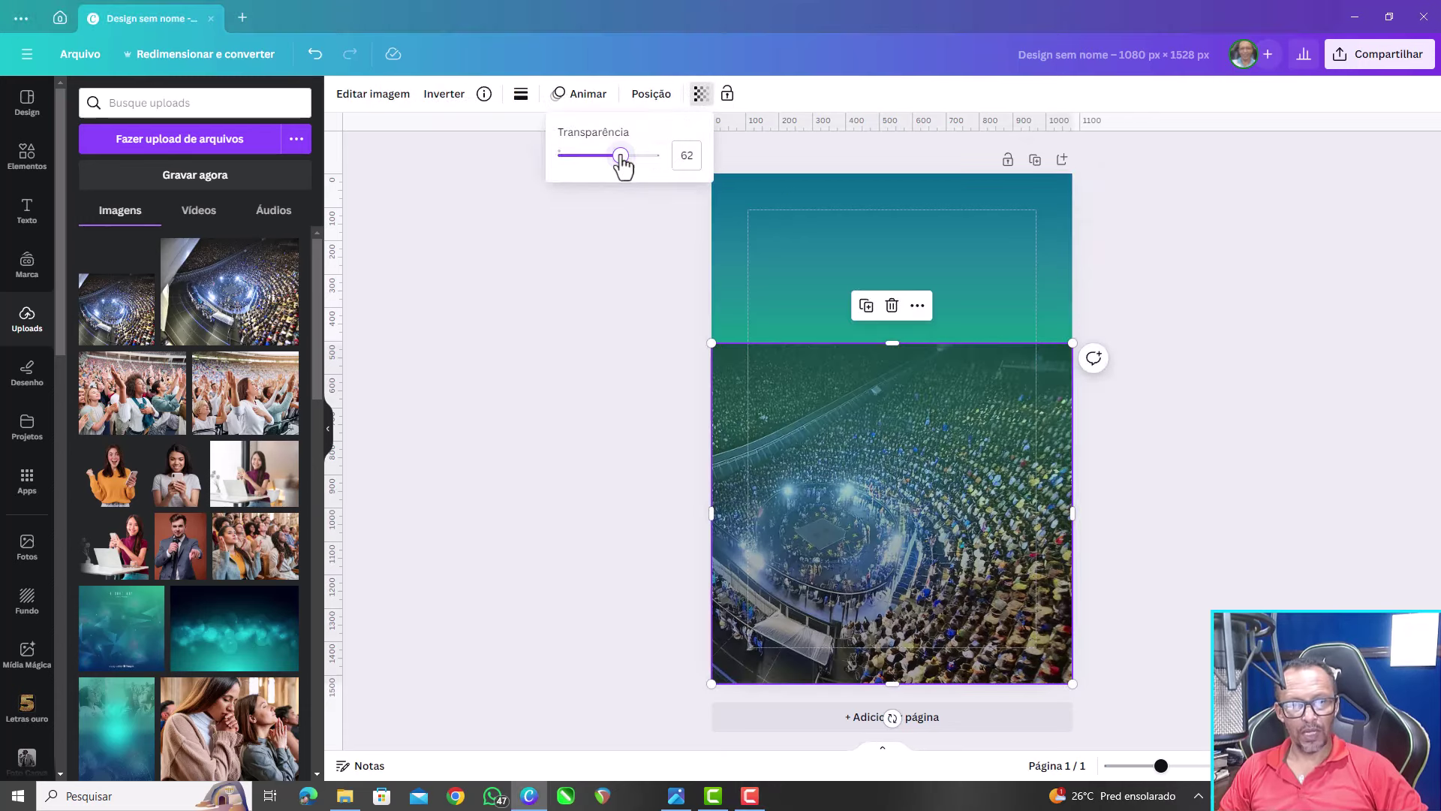
left_click(600, 155)
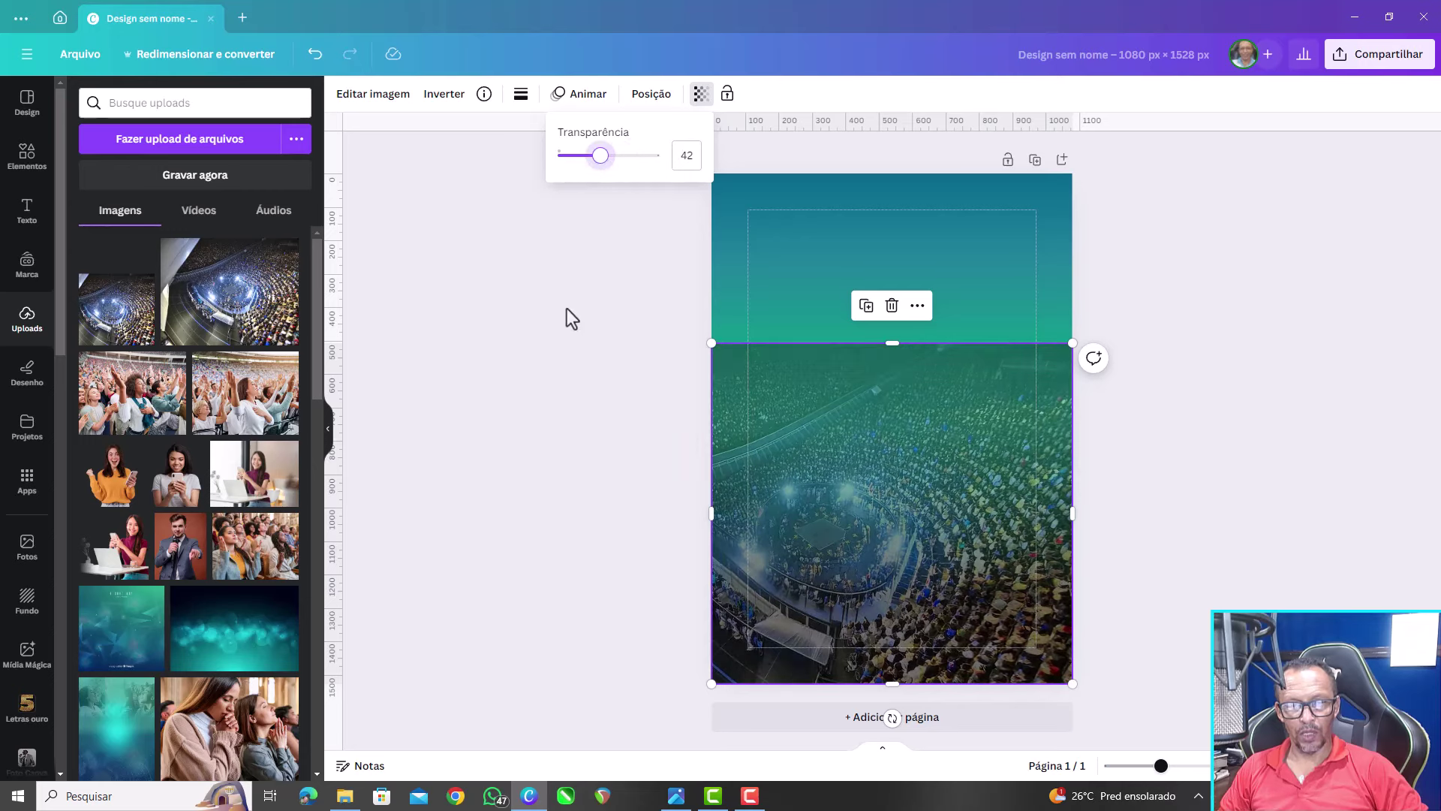
key("Escape")
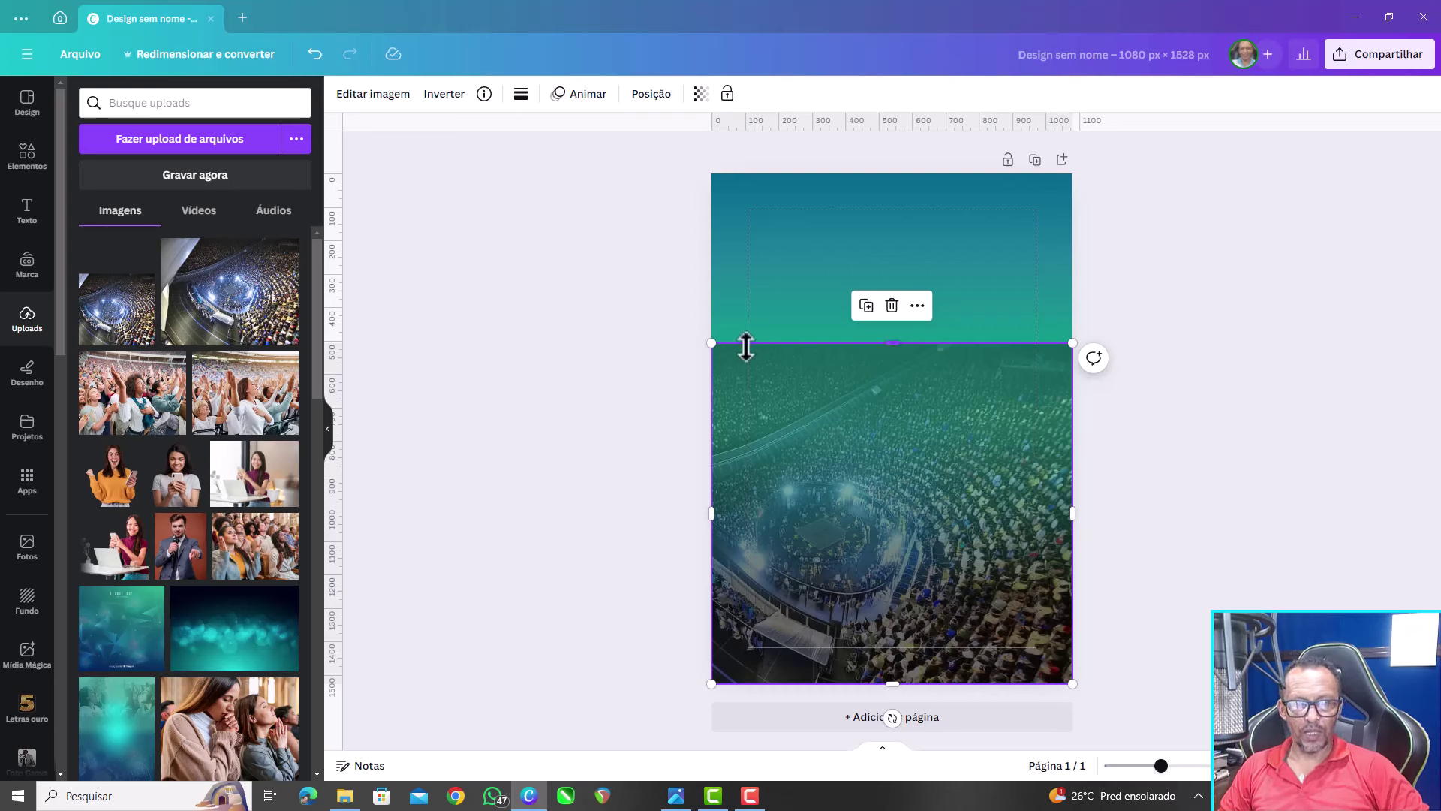
left_click(731, 194)
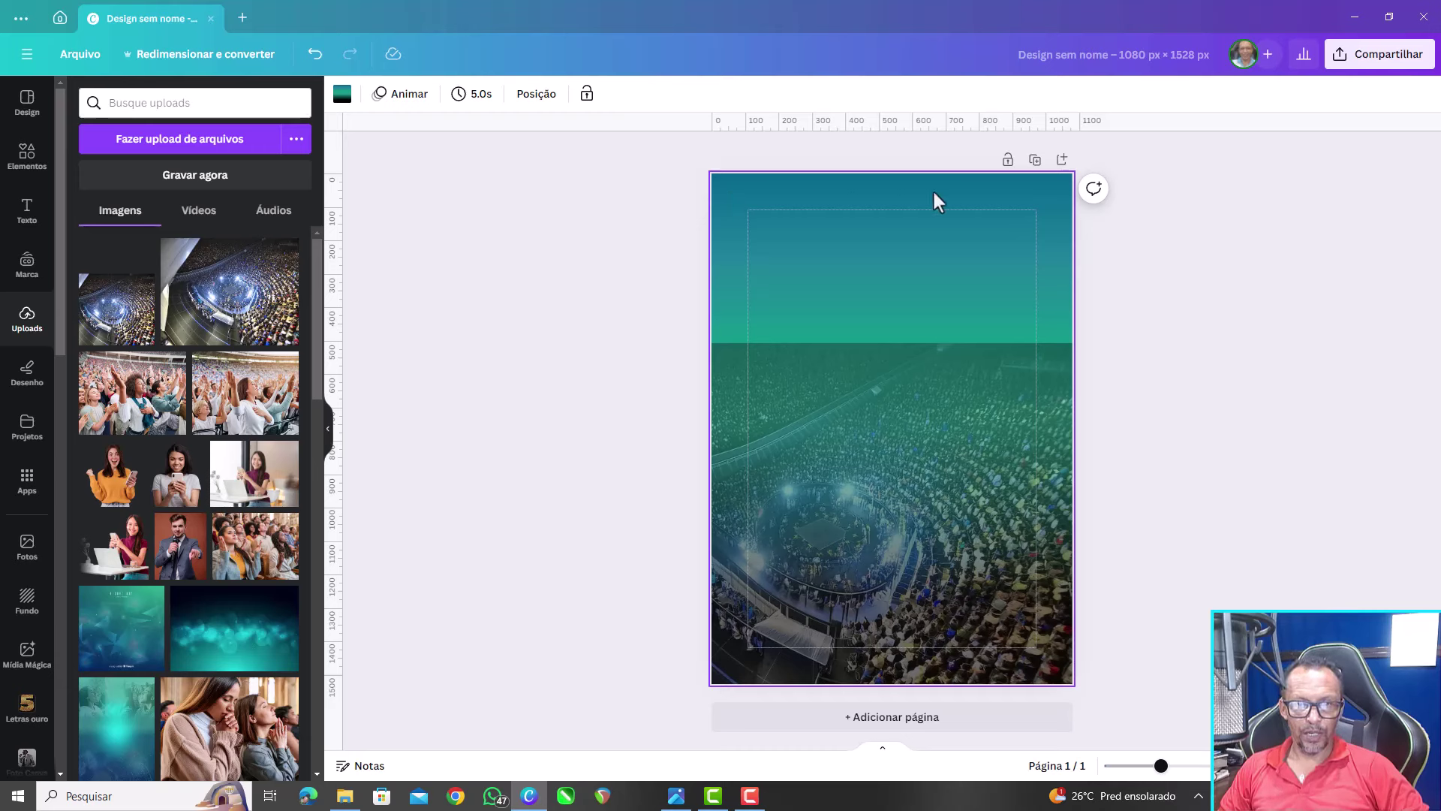
Add a square shape and stretch it to fill the whole 1080 x 1528 page
left_click(34, 169)
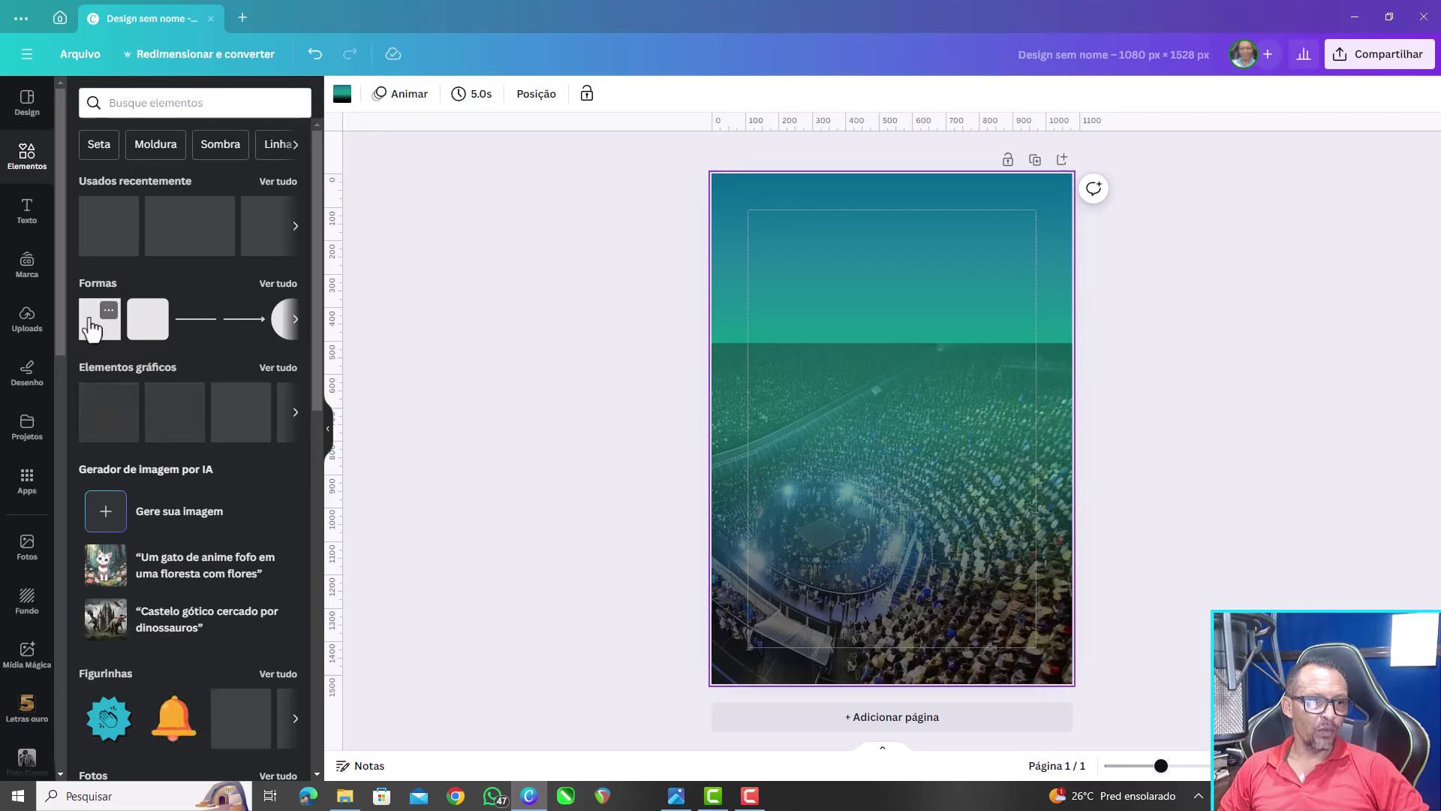
left_click(90, 331)
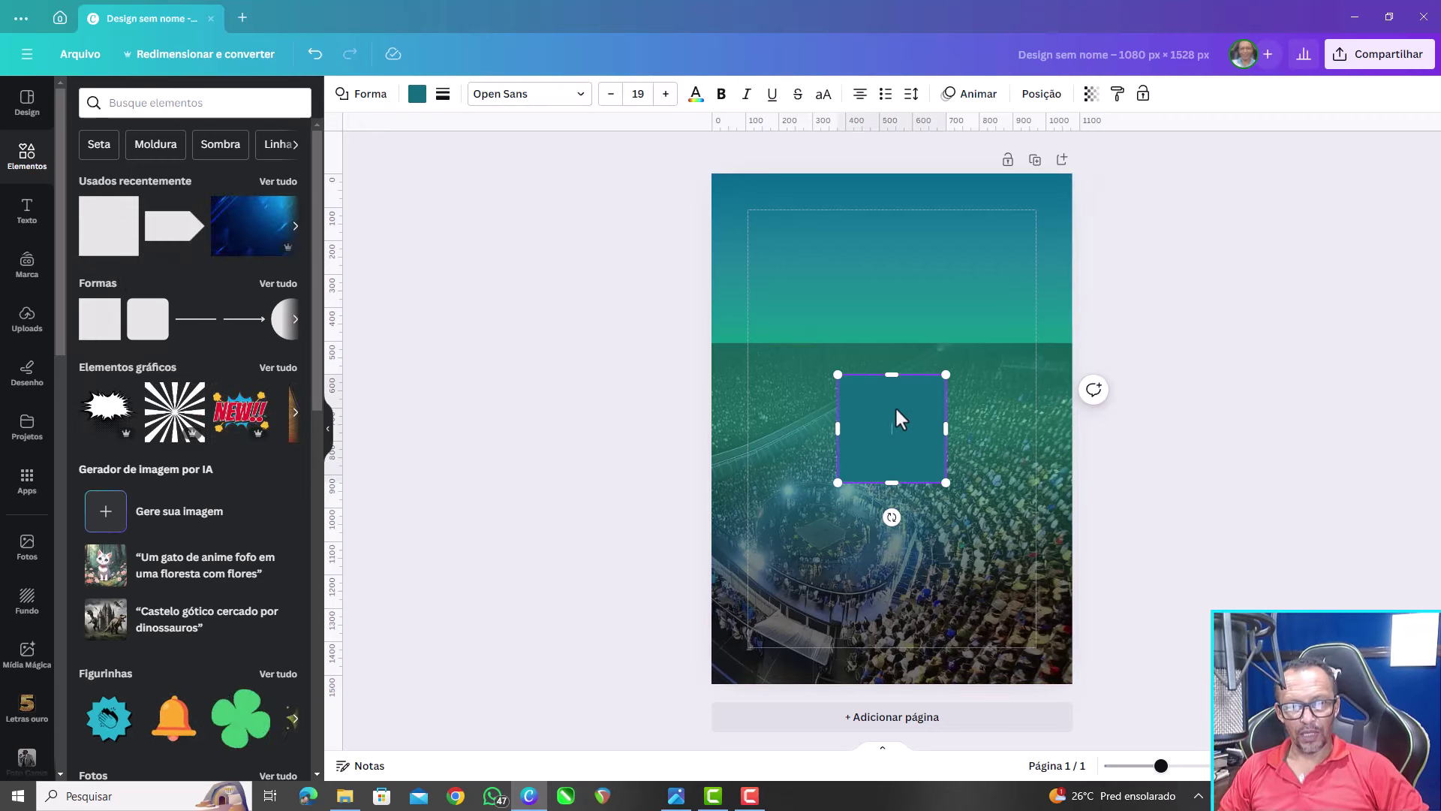
left_click_drag(890, 407, 765, 289)
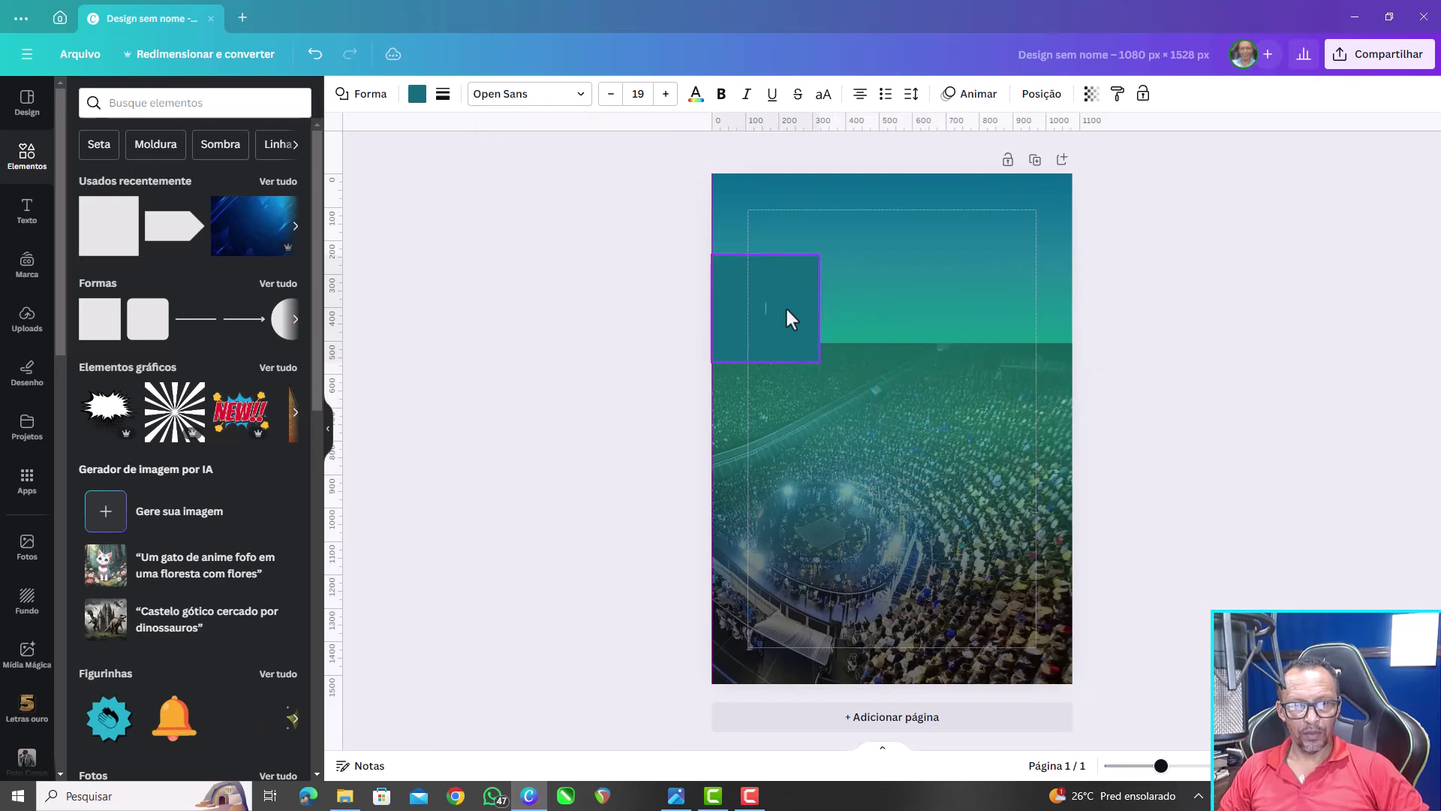
mouse_move(819, 362)
left_mouse_down()
mouse_move(995, 596)
mouse_move(1023, 592)
left_mouse_up()
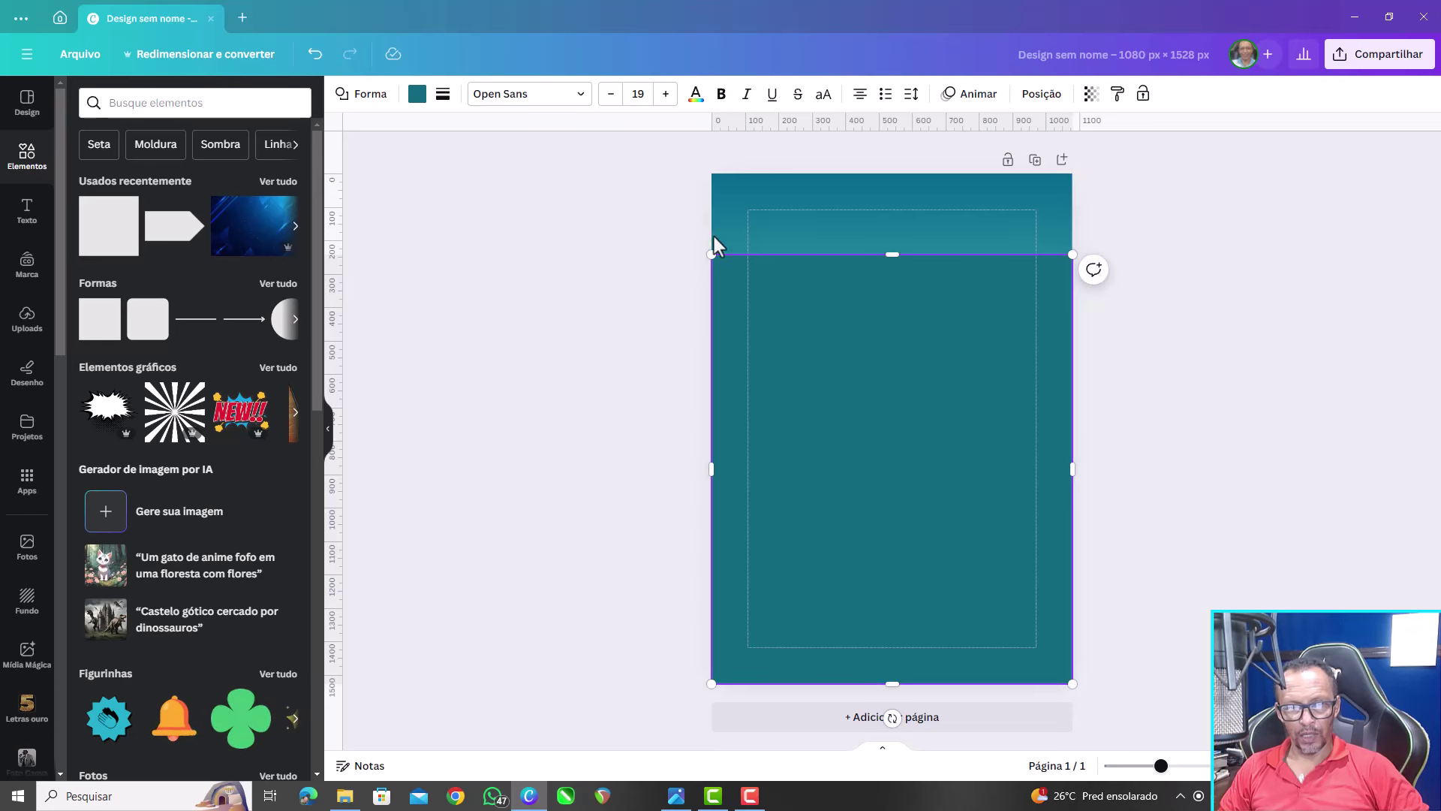
left_click_drag(888, 257, 873, 174)
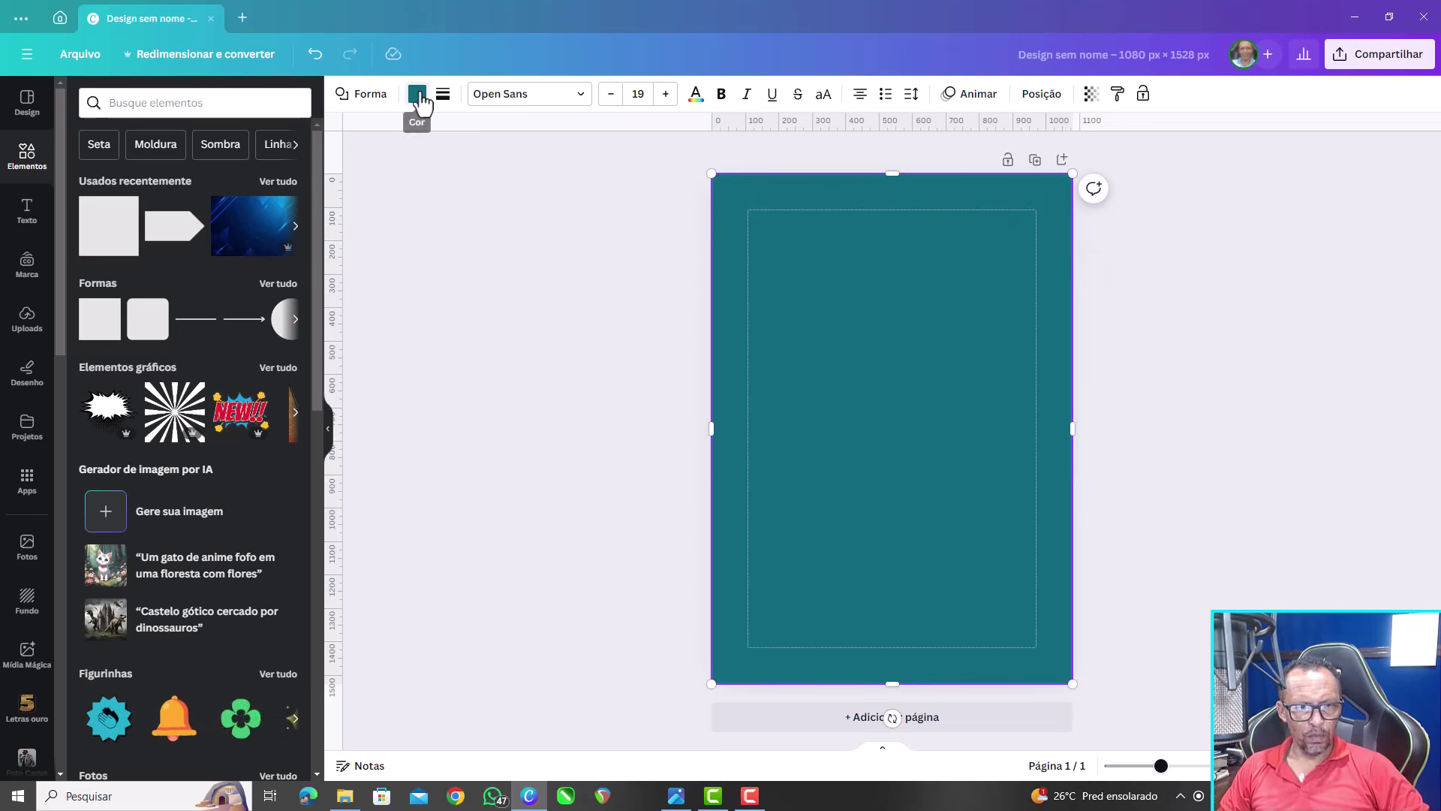
Fill the rectangle with the teal-to-black gradient and open its colour stops for editing
left_click(418, 95)
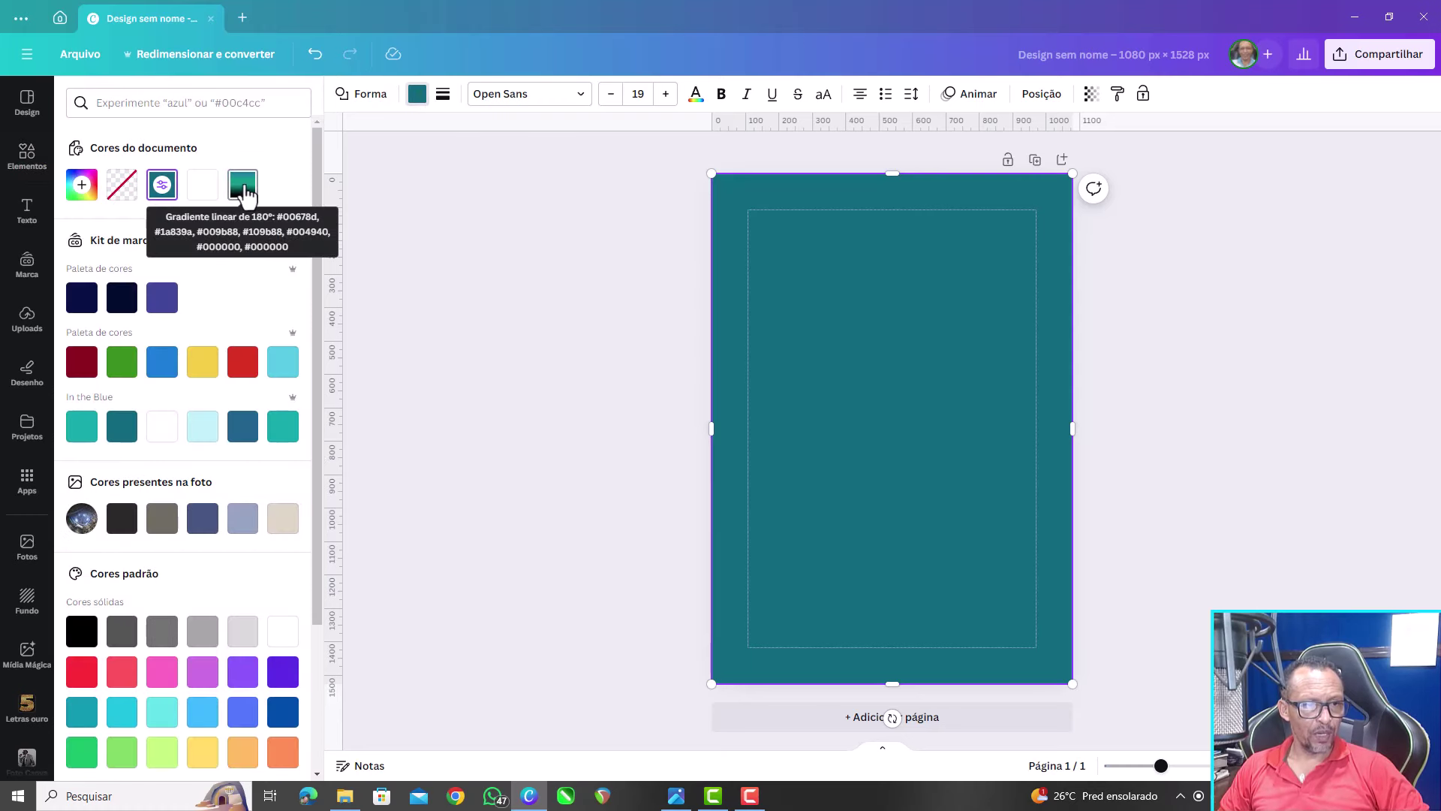
left_click(244, 187)
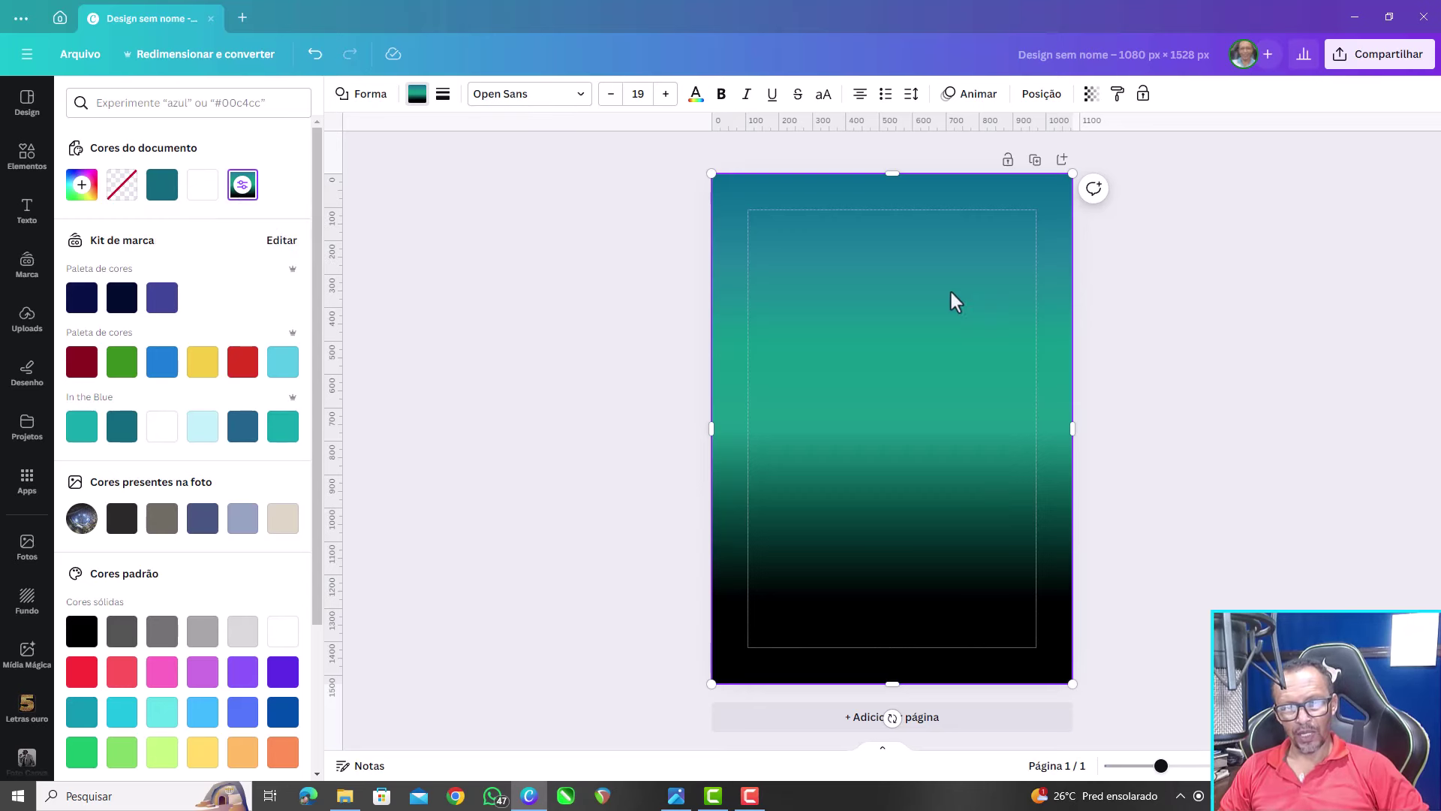
left_click(243, 185)
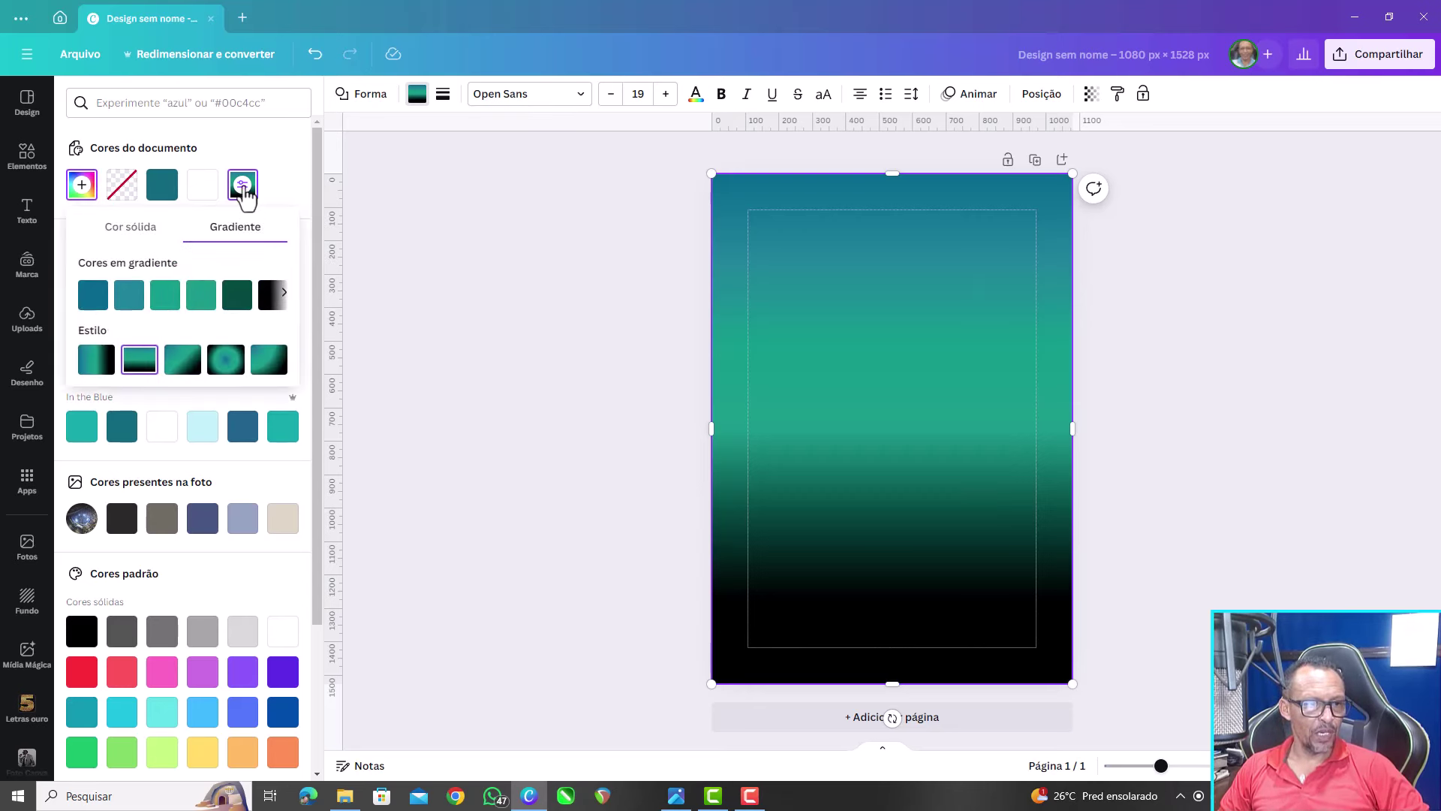
left_click(285, 292)
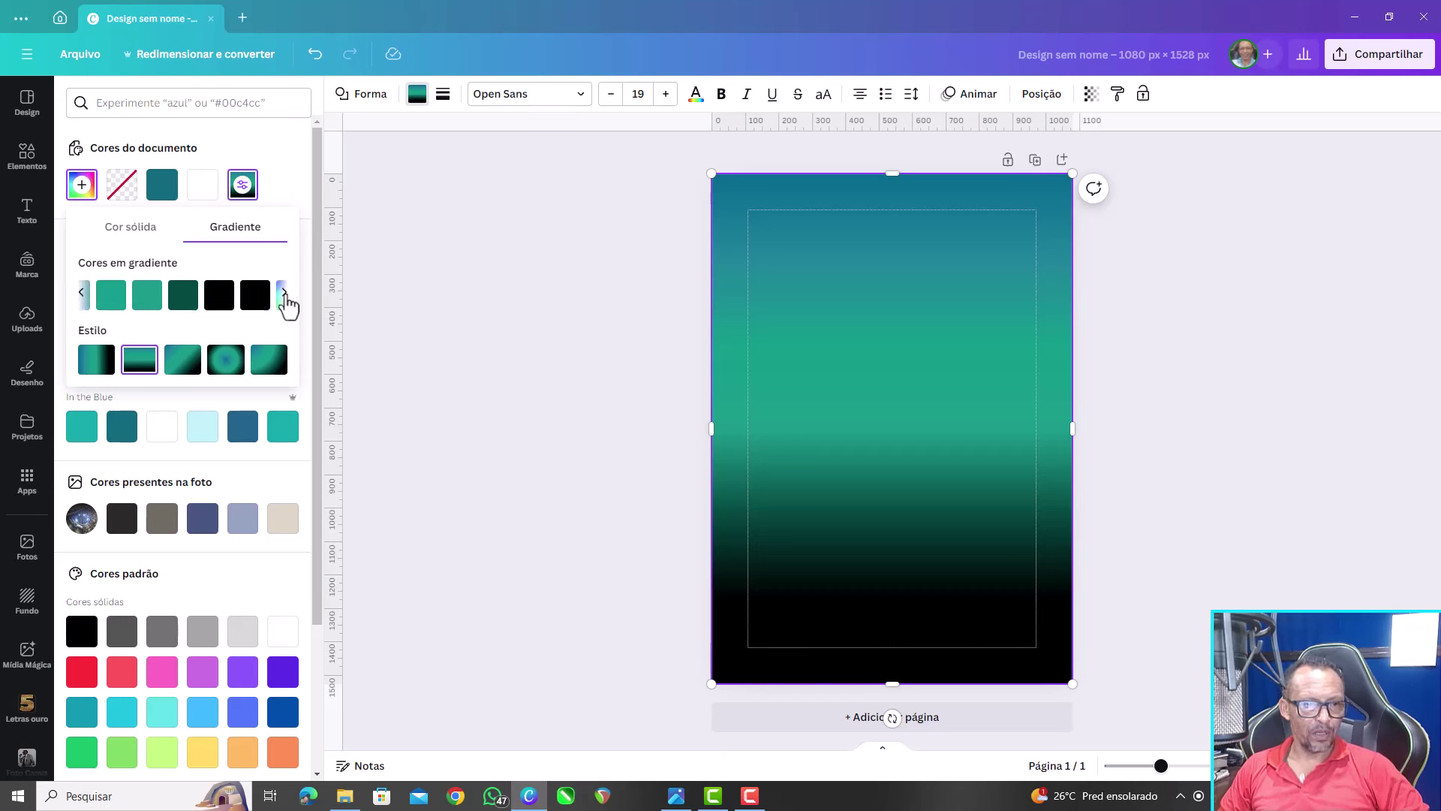
Make both black stops transparent, #004940 about 42% and #109B88 about 80% opacity
left_click(236, 295)
left_click_drag(439, 441, 201, 447)
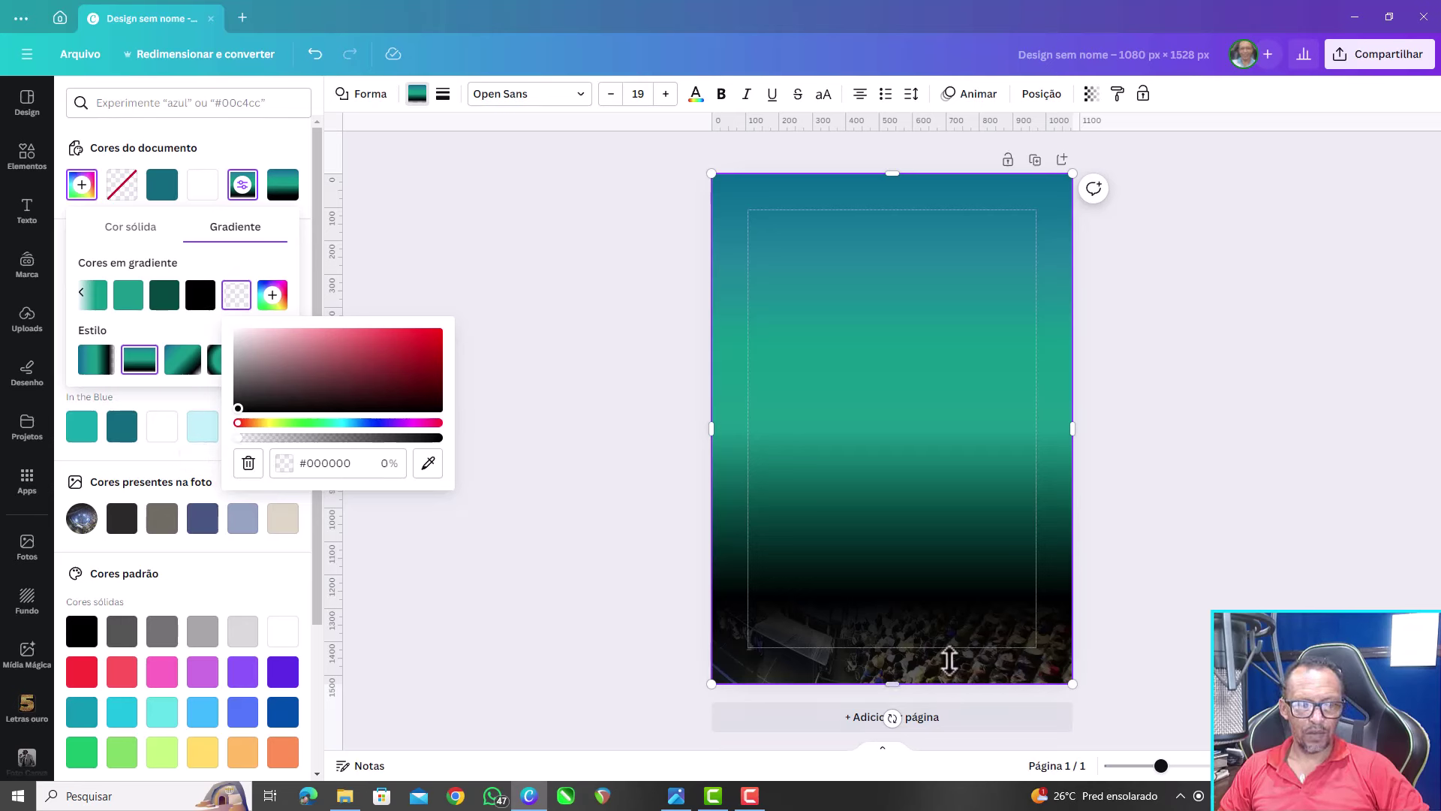
left_click(199, 296)
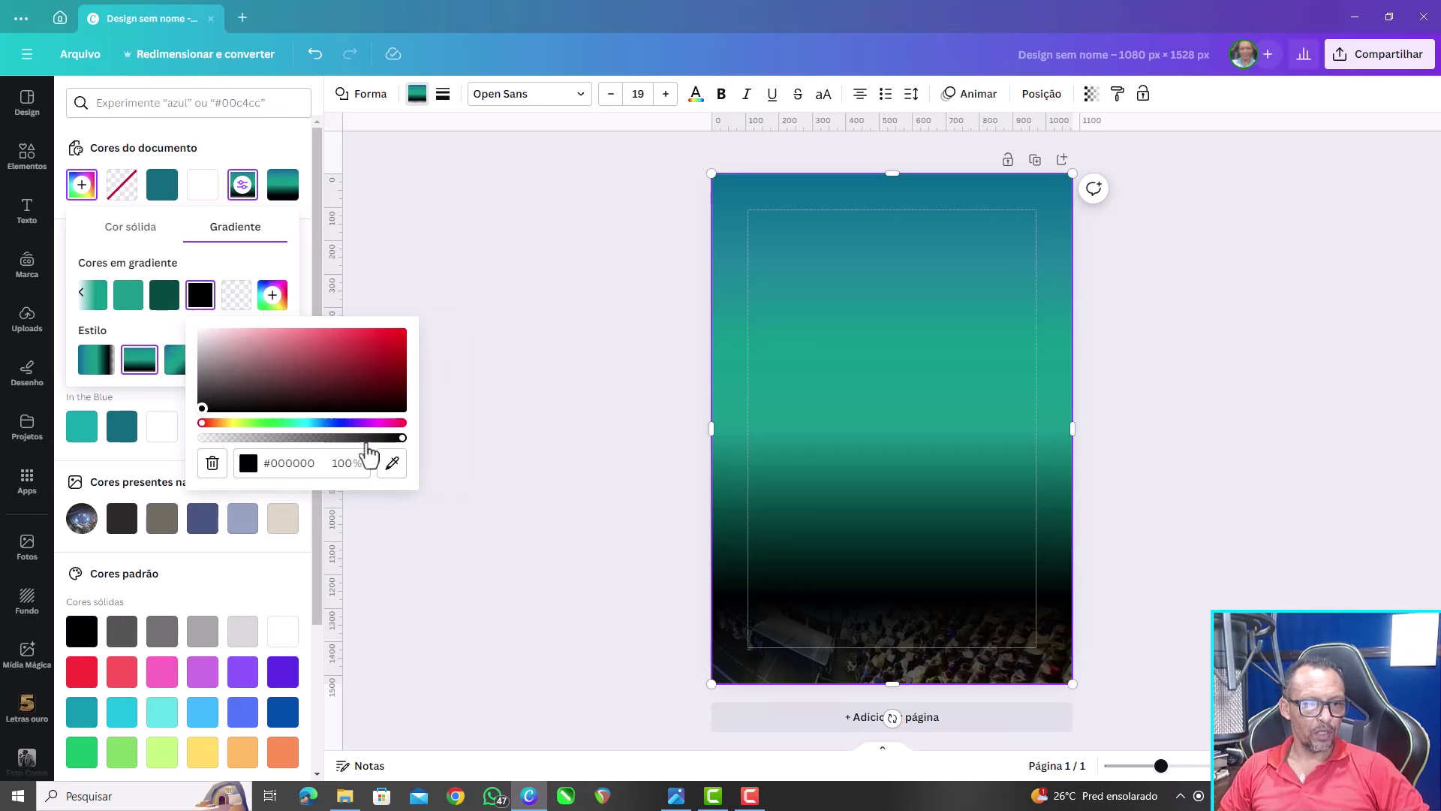
left_click_drag(403, 438, 120, 429)
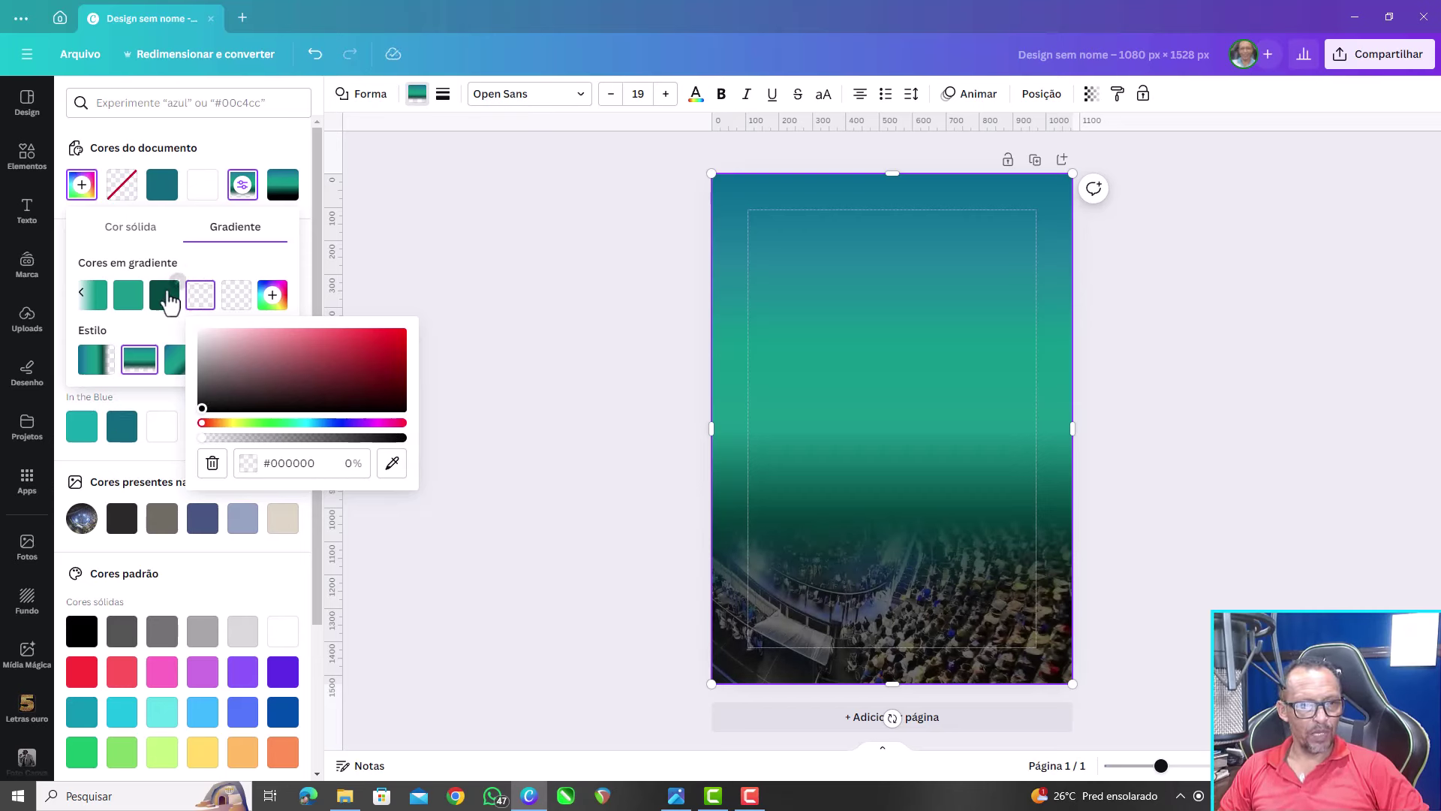
left_click(163, 300)
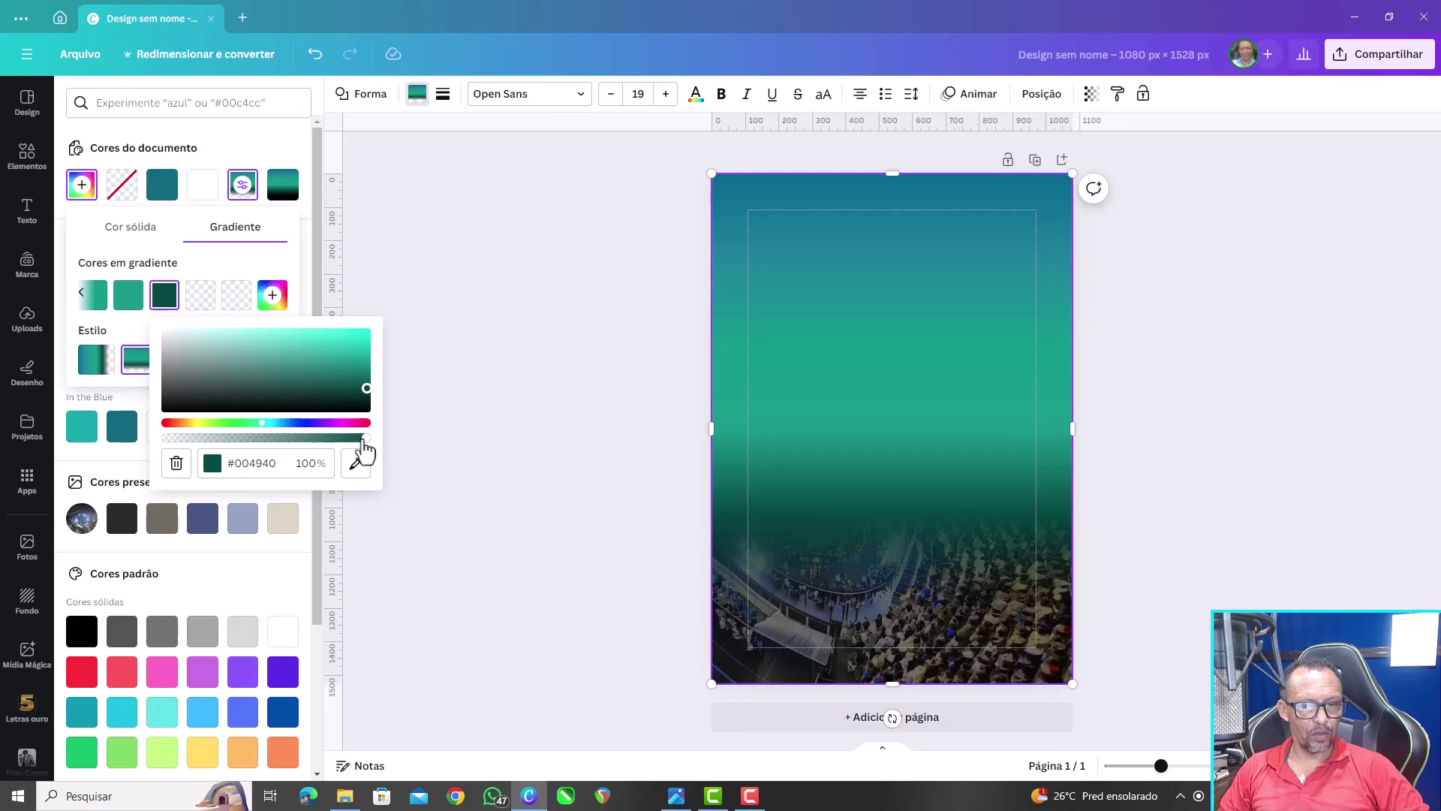
mouse_move(365, 441)
left_mouse_down()
mouse_move(250, 438)
mouse_move(352, 440)
mouse_move(270, 443)
left_mouse_up()
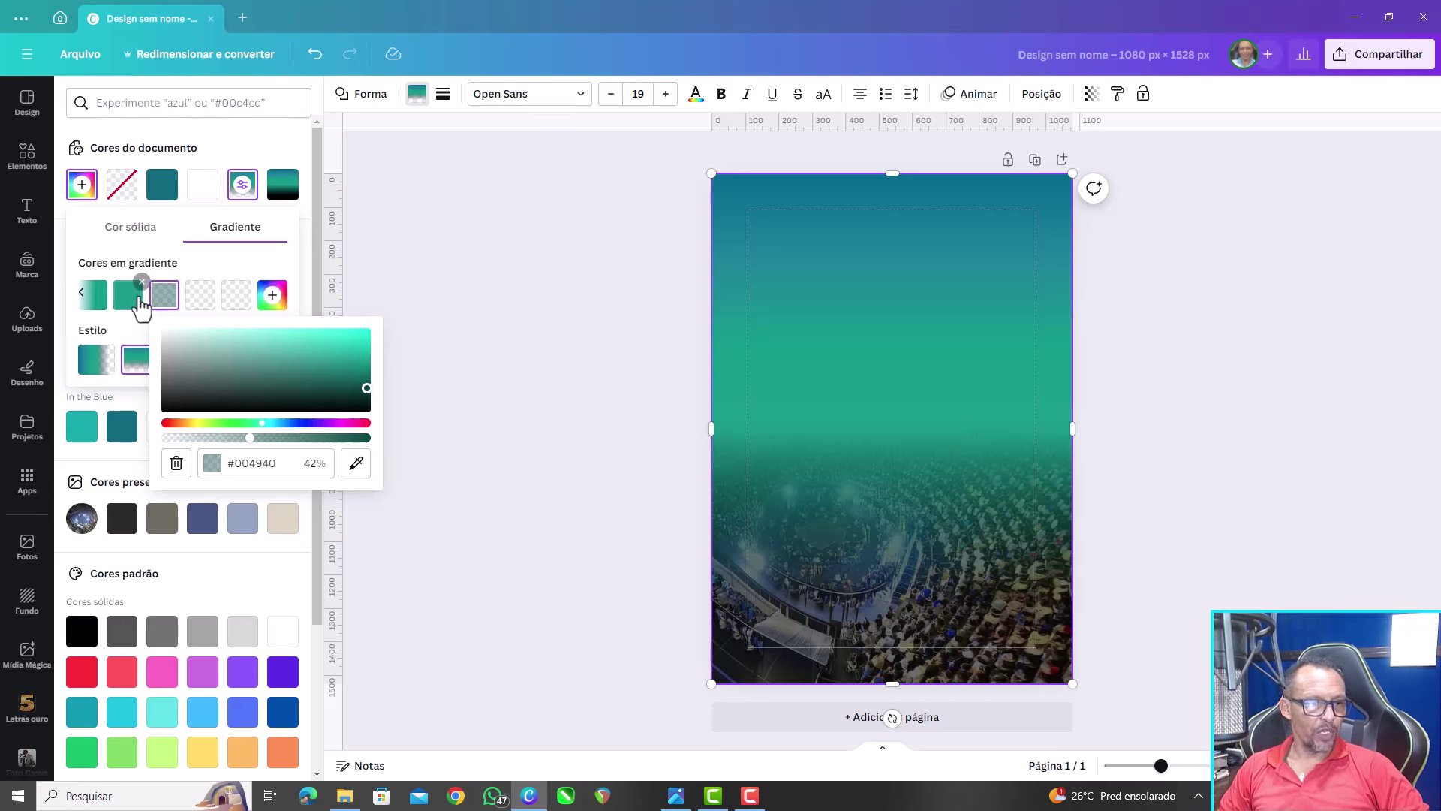
mouse_move(128, 295)
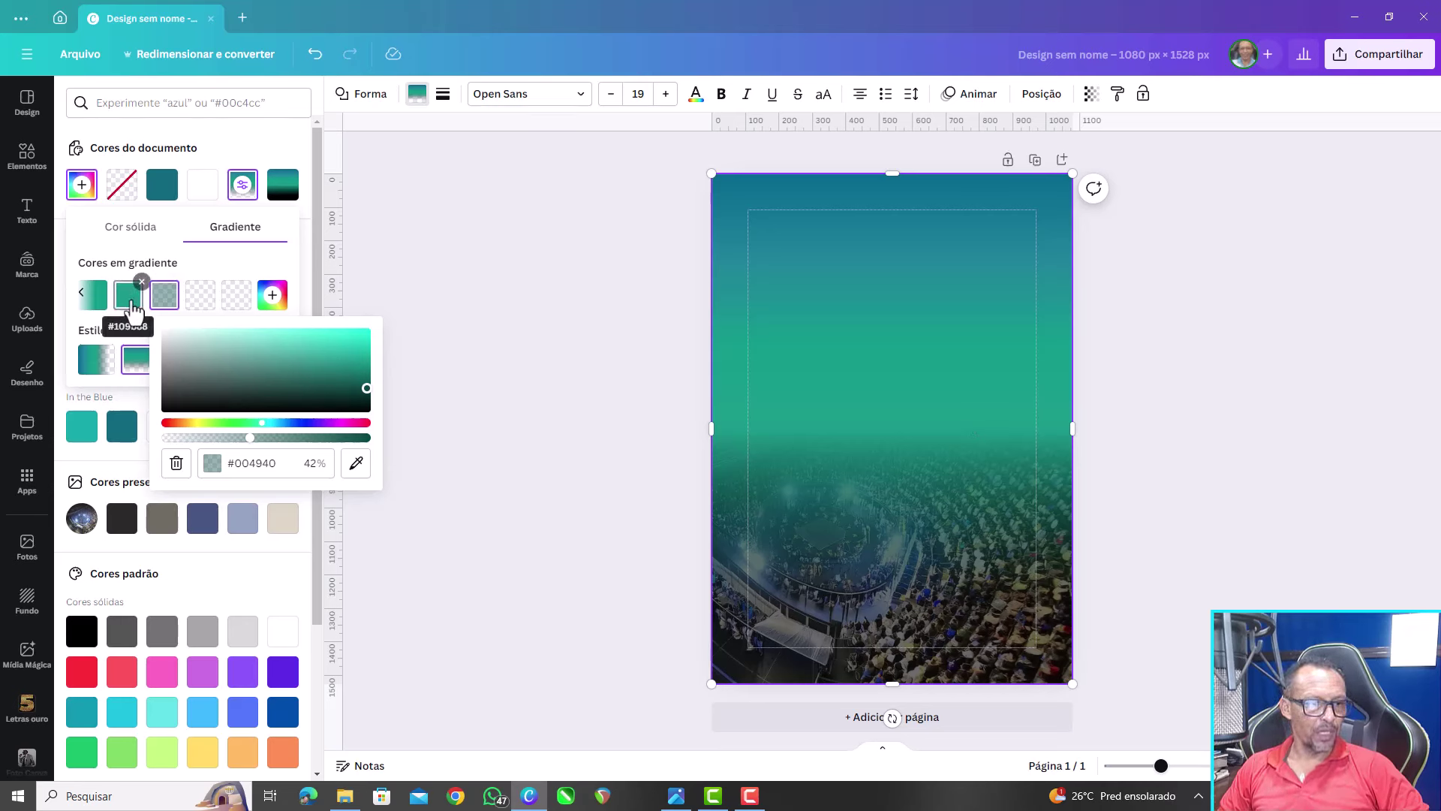
left_click(129, 295)
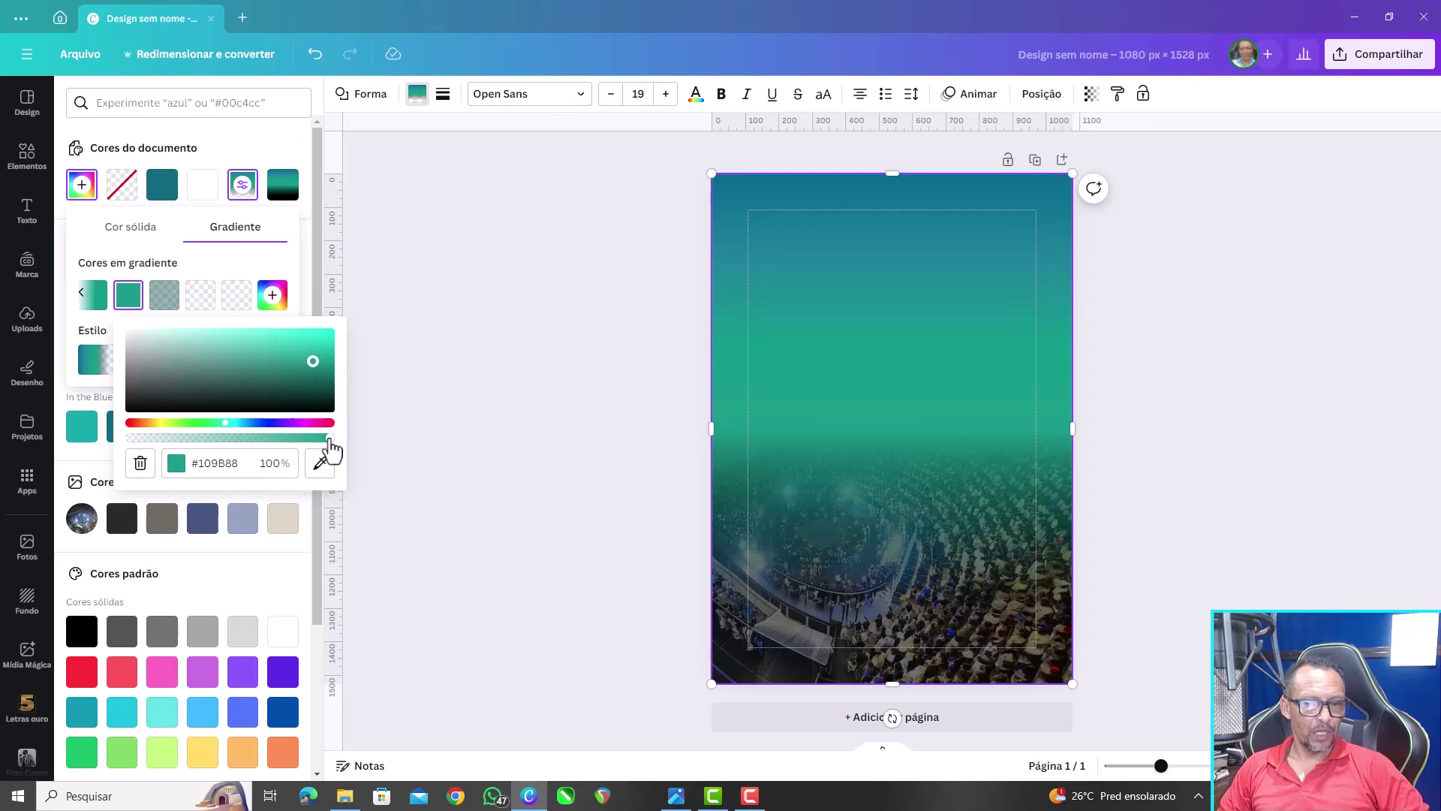
left_click_drag(328, 438, 303, 438)
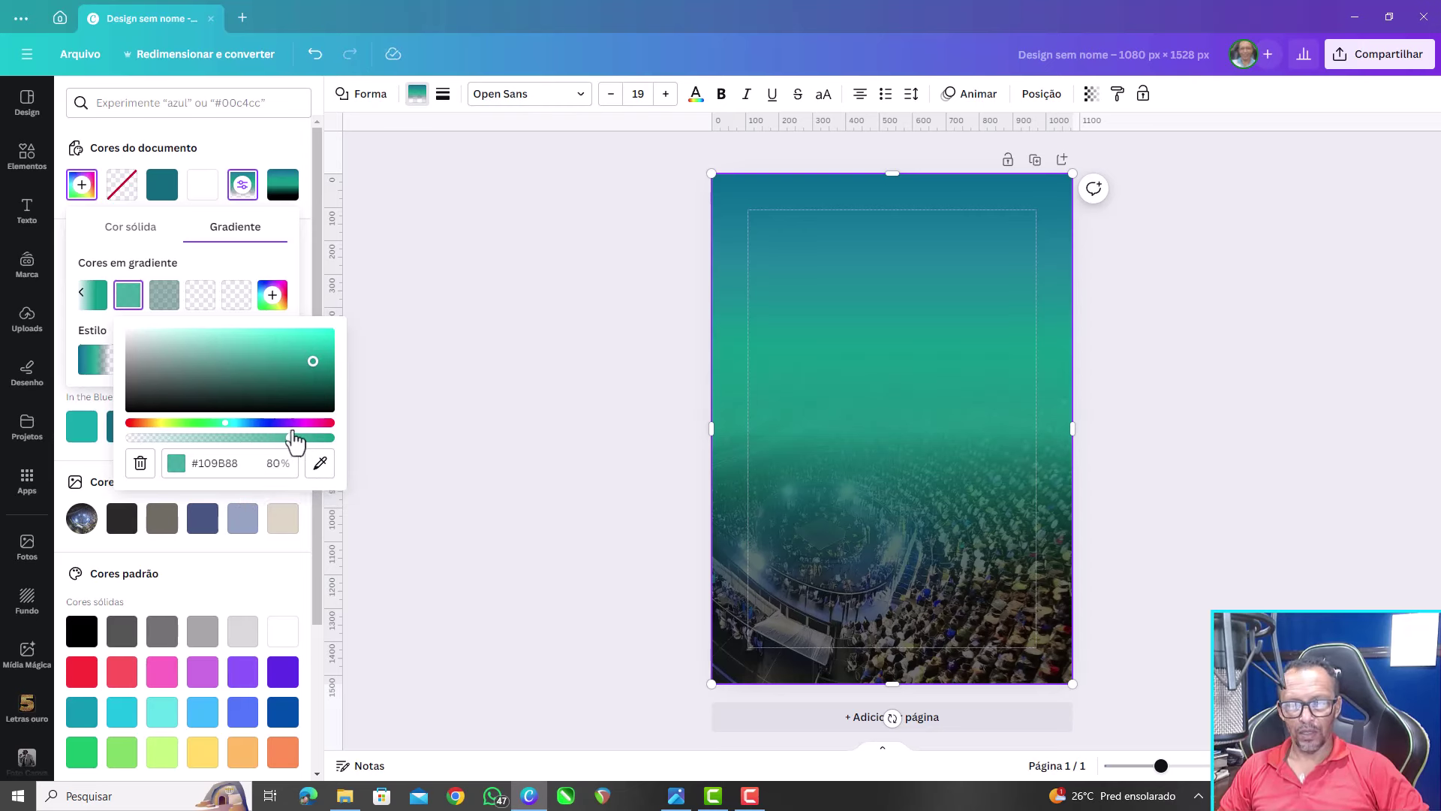
left_click(27, 317)
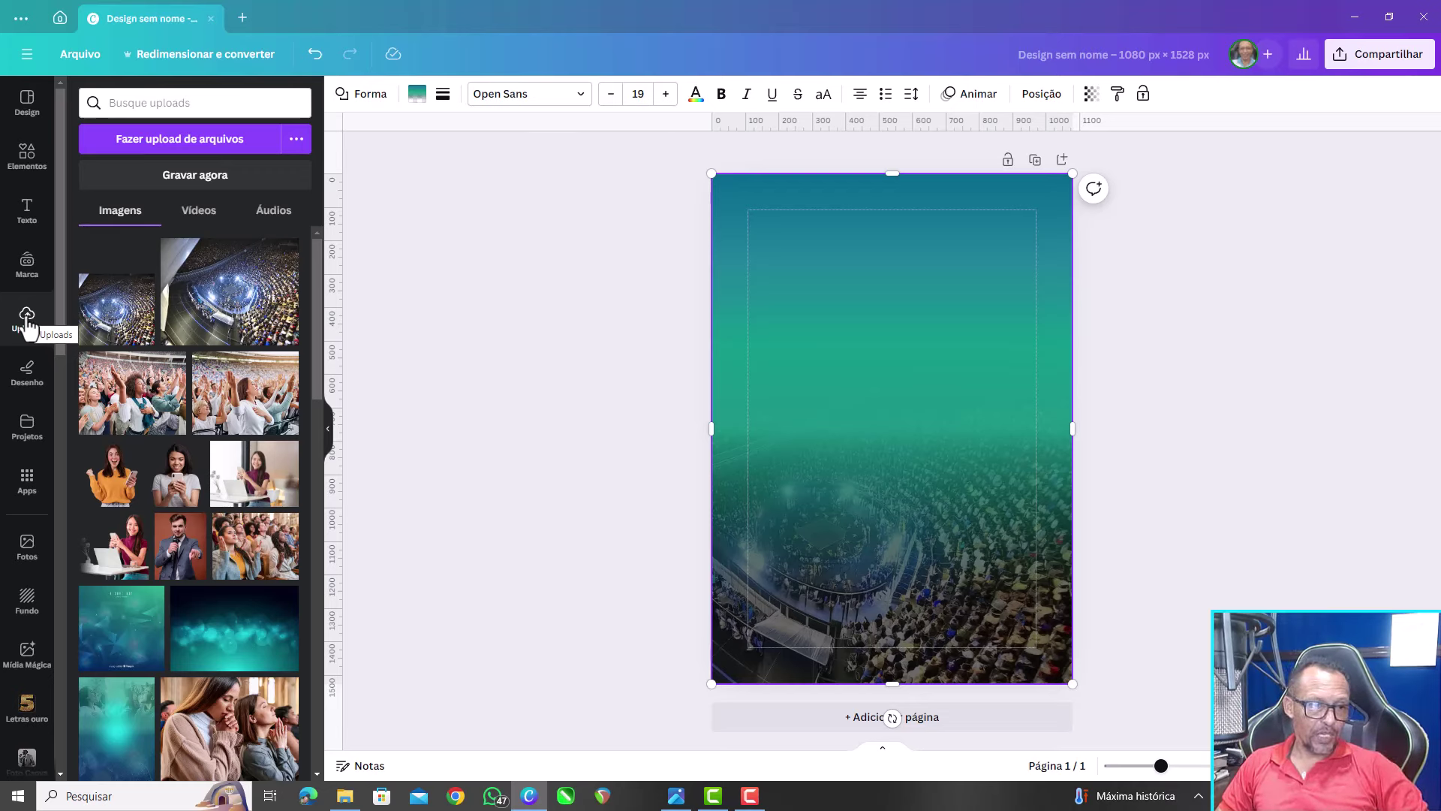
Enlarge the worshipping-woman photo over the top-left, then add a raised-hands crowd photo
left_click(241, 423)
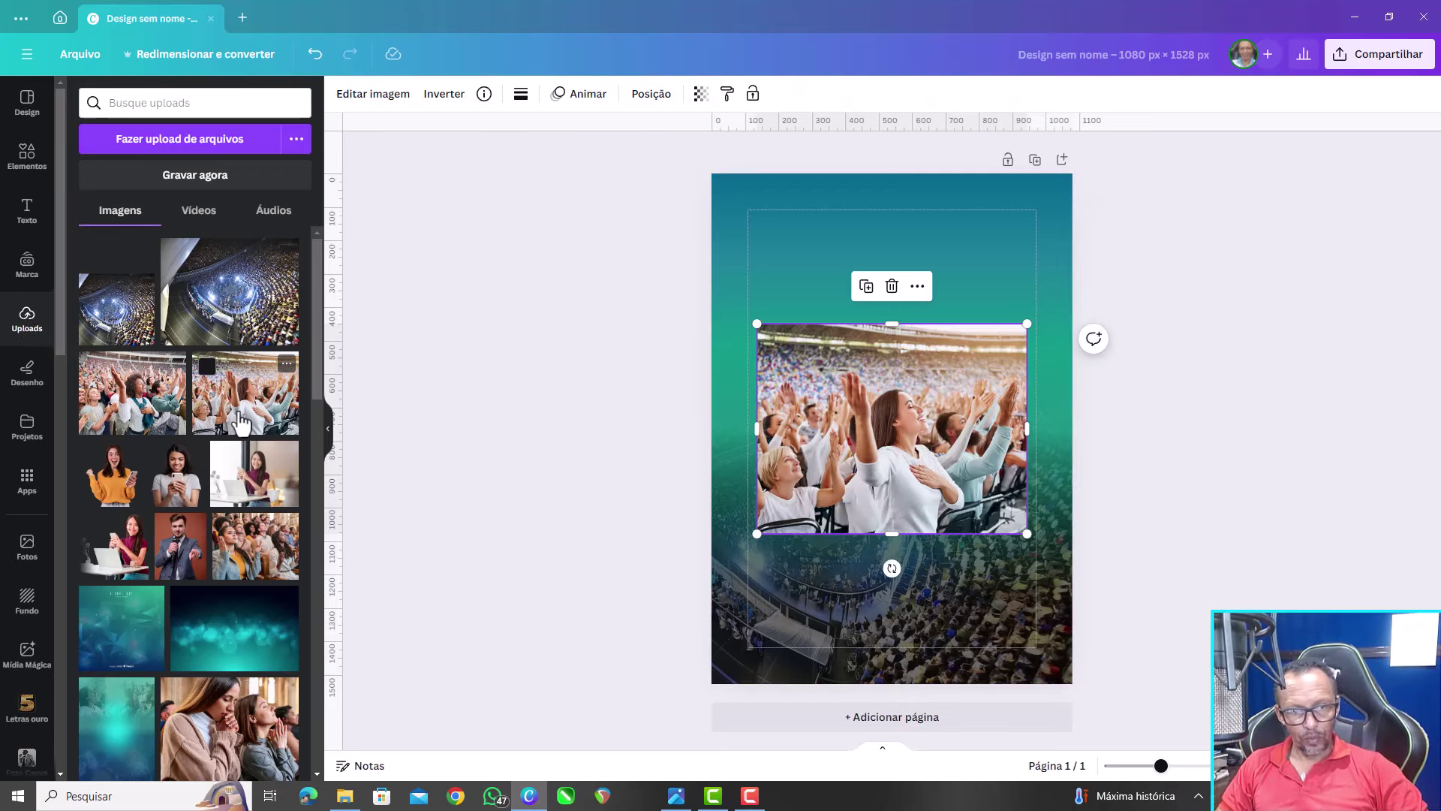
left_click_drag(942, 484, 822, 307)
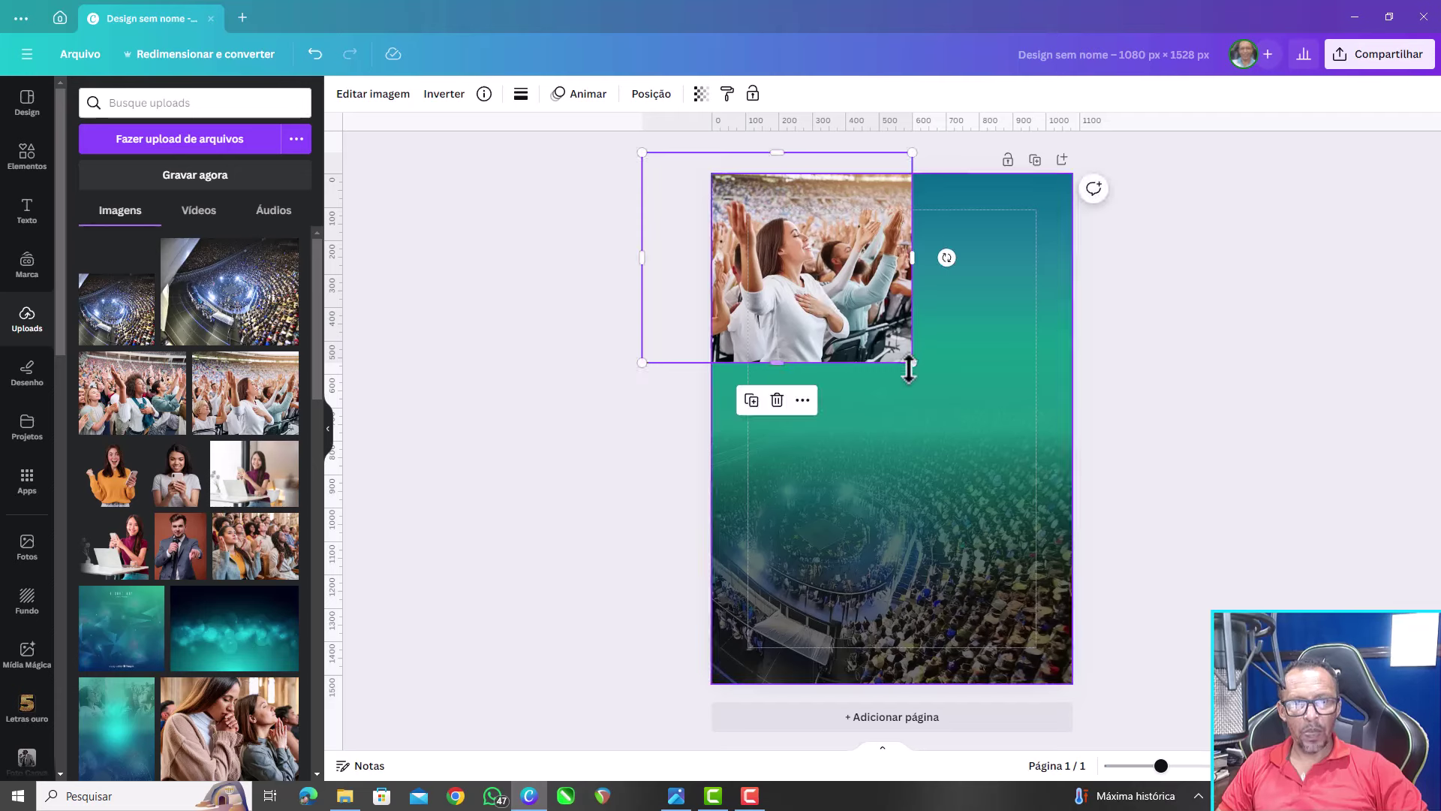
left_click_drag(912, 363, 1032, 456)
mouse_move(908, 324)
left_mouse_down()
mouse_move(883, 283)
mouse_move(846, 280)
mouse_move(876, 298)
left_mouse_up()
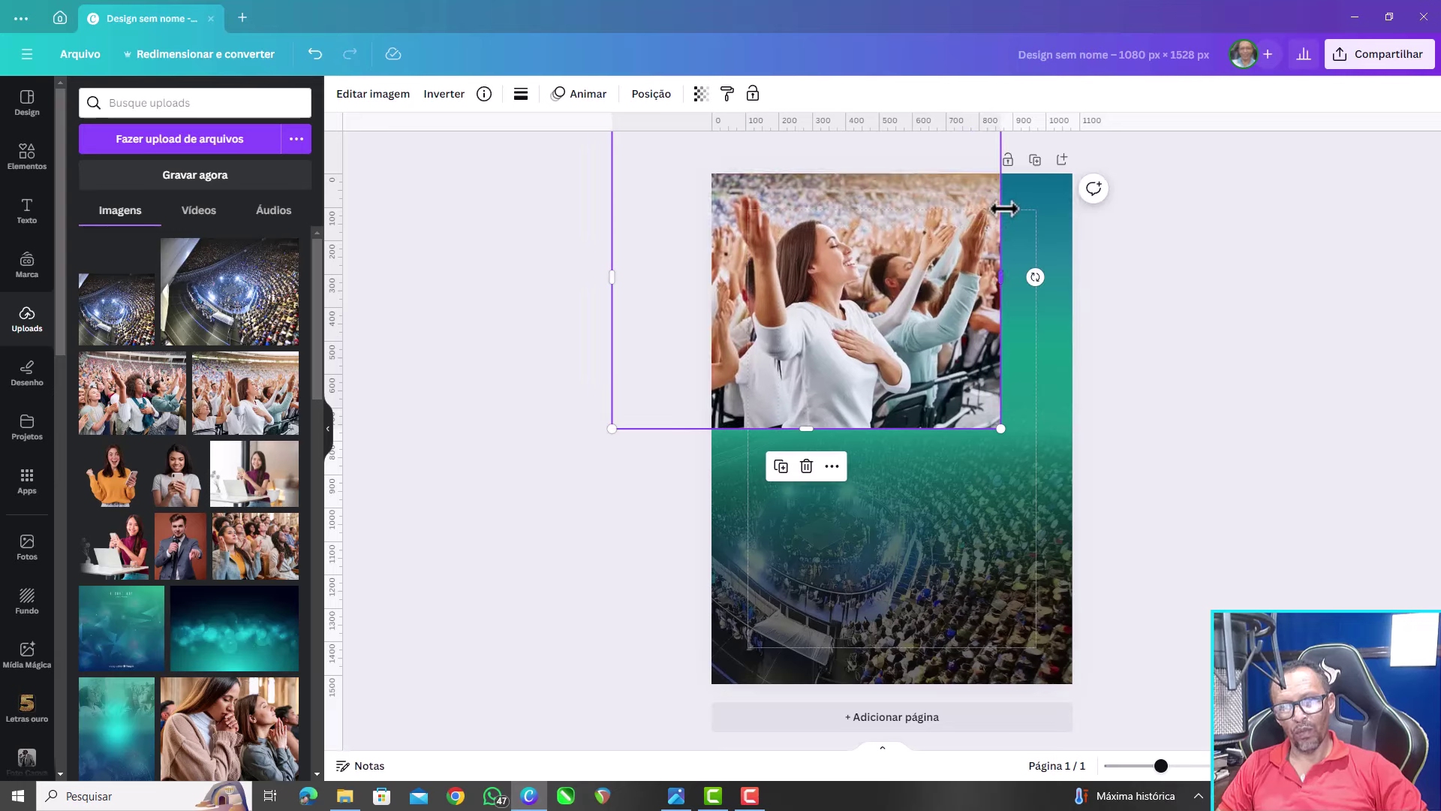
mouse_move(943, 286)
left_mouse_down()
mouse_move(1011, 285)
mouse_move(867, 259)
mouse_move(883, 268)
left_mouse_up()
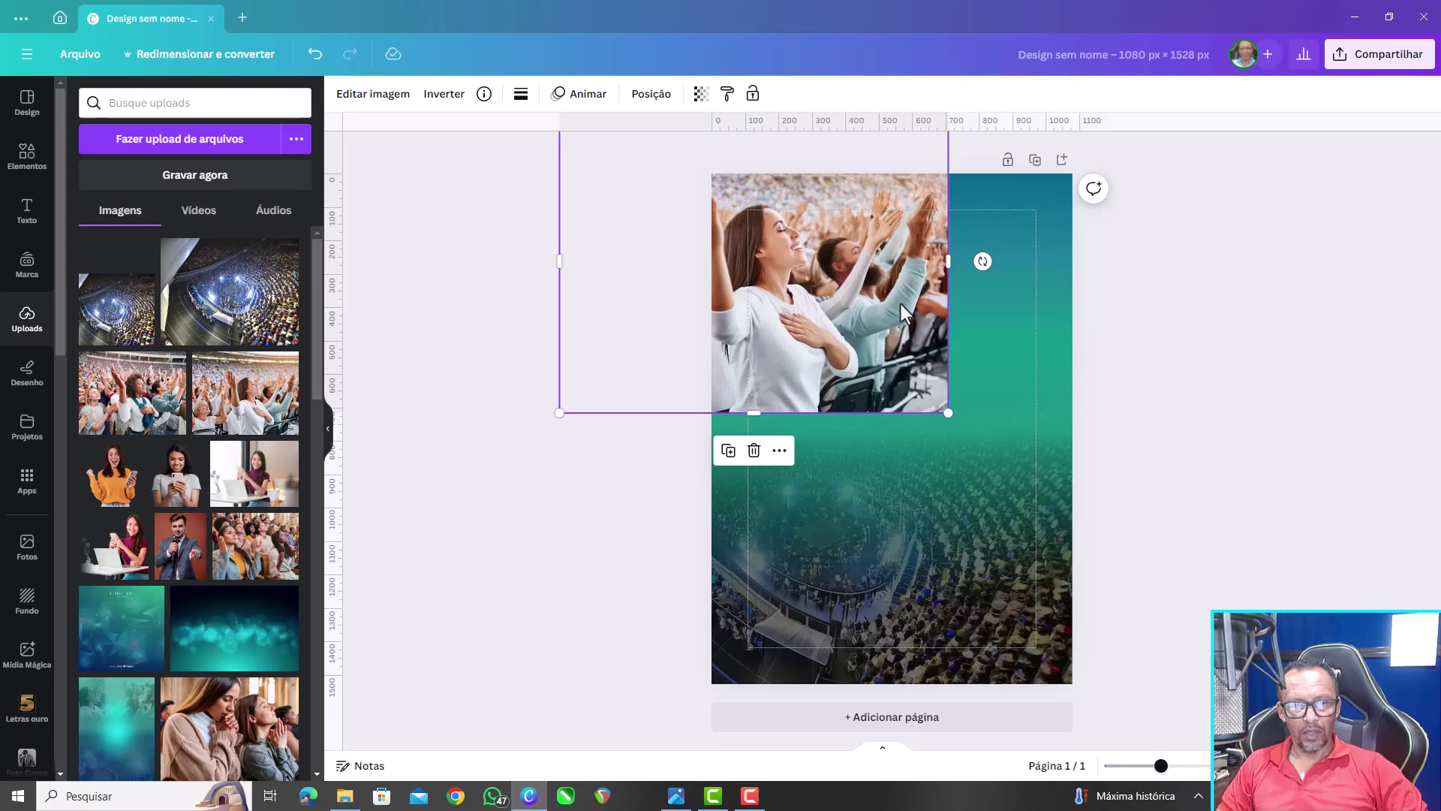
left_click_drag(949, 413, 955, 428)
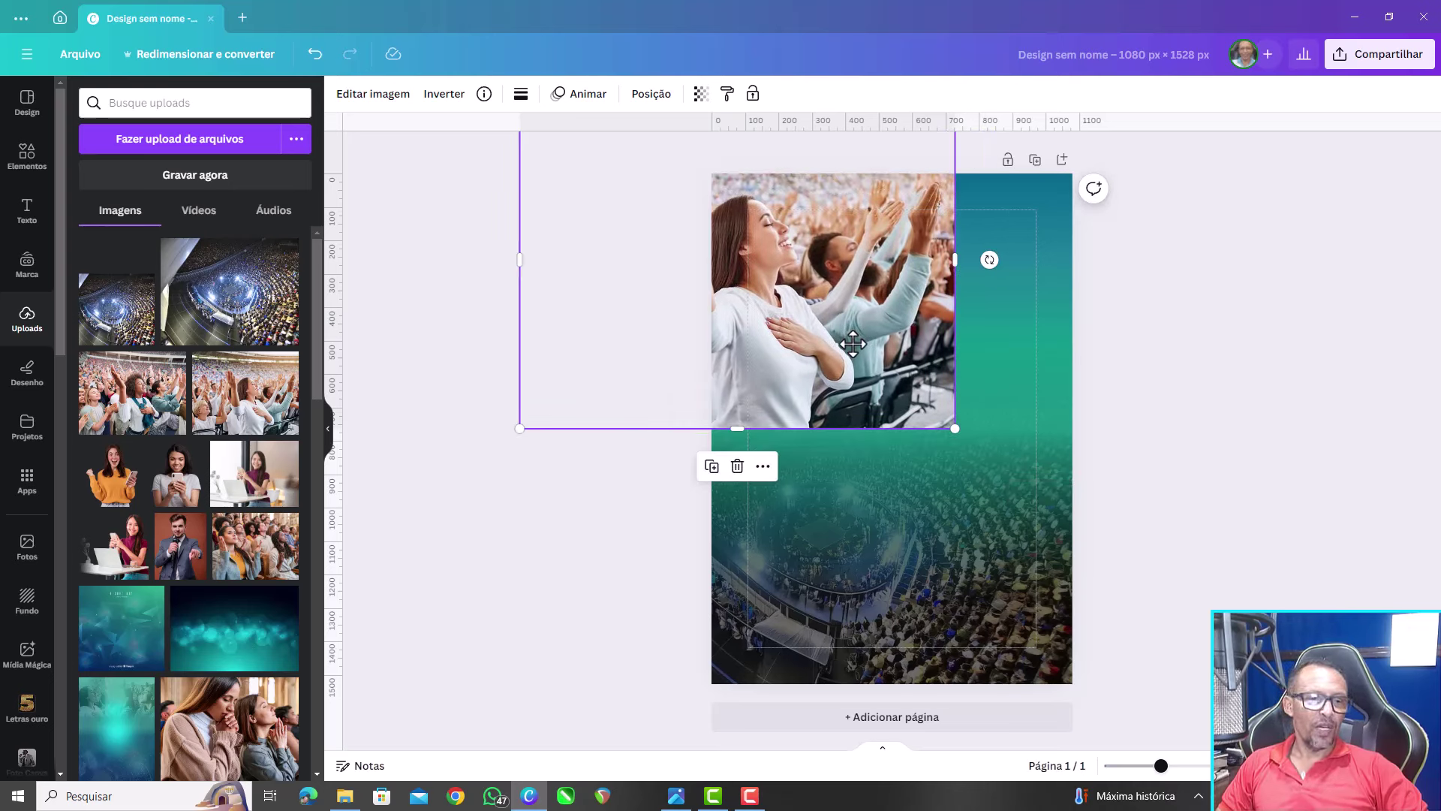
mouse_move(132, 393)
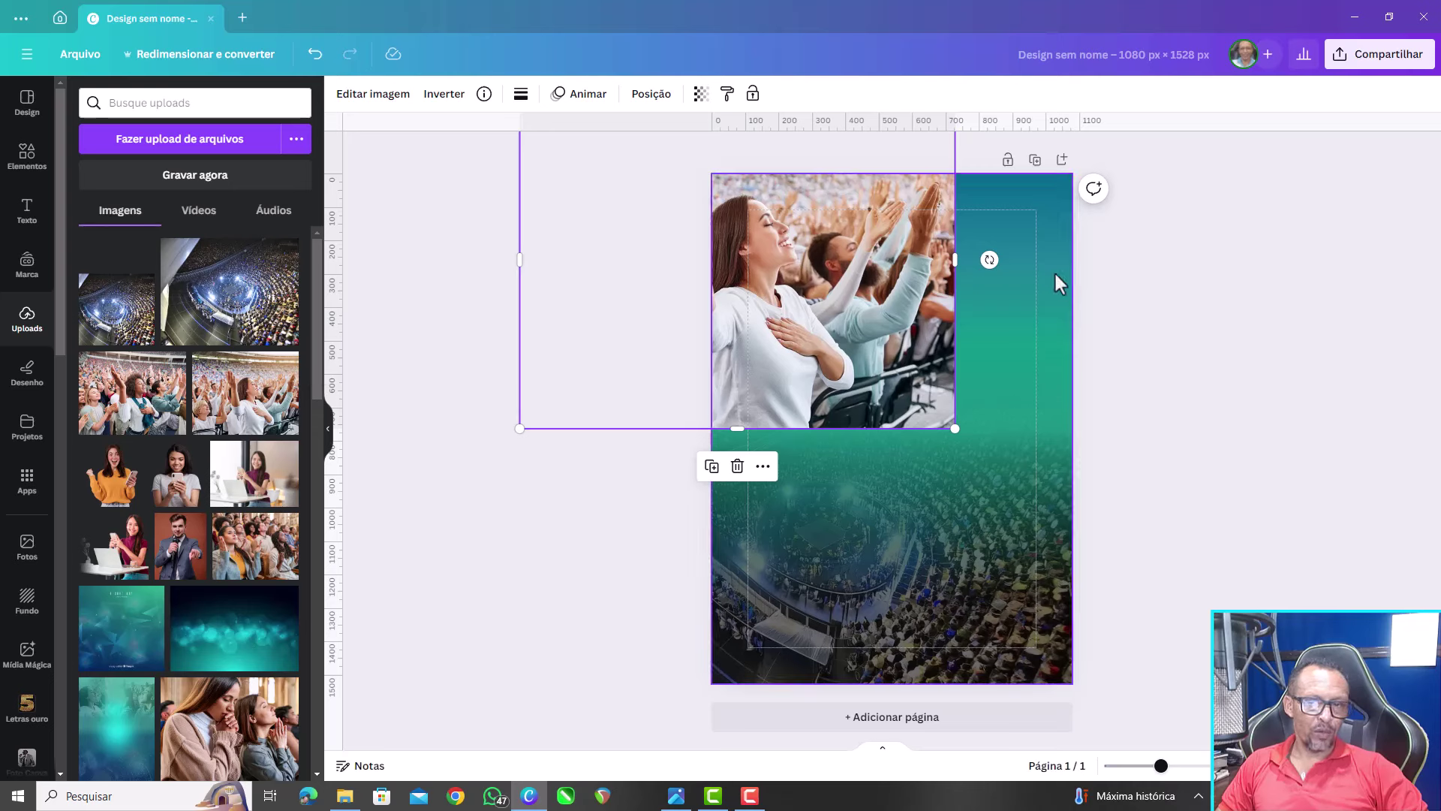
left_click(145, 409)
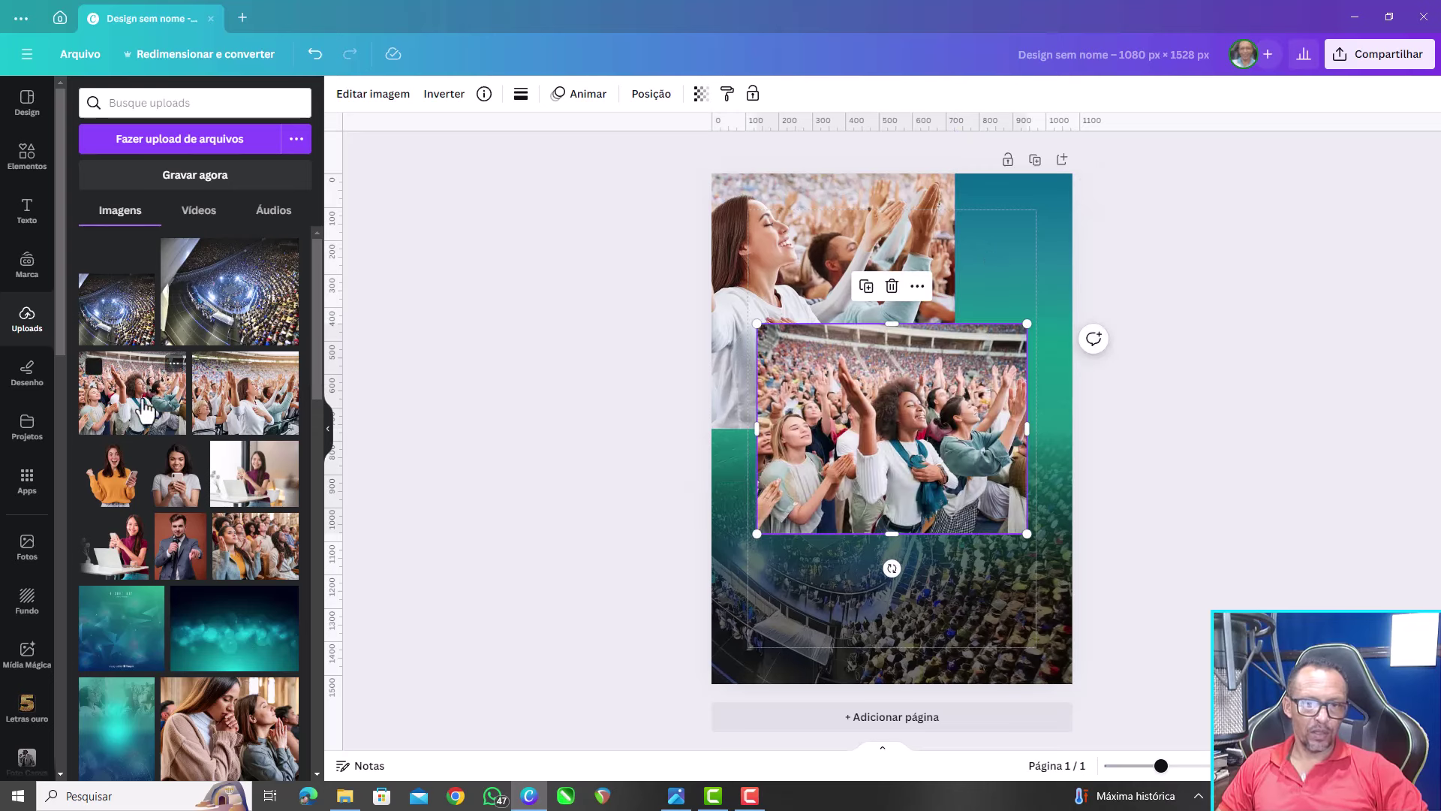
Mirror the crowd photo horizontally and move it, enlarged, to the page's top-right
left_click(445, 96)
left_click(480, 133)
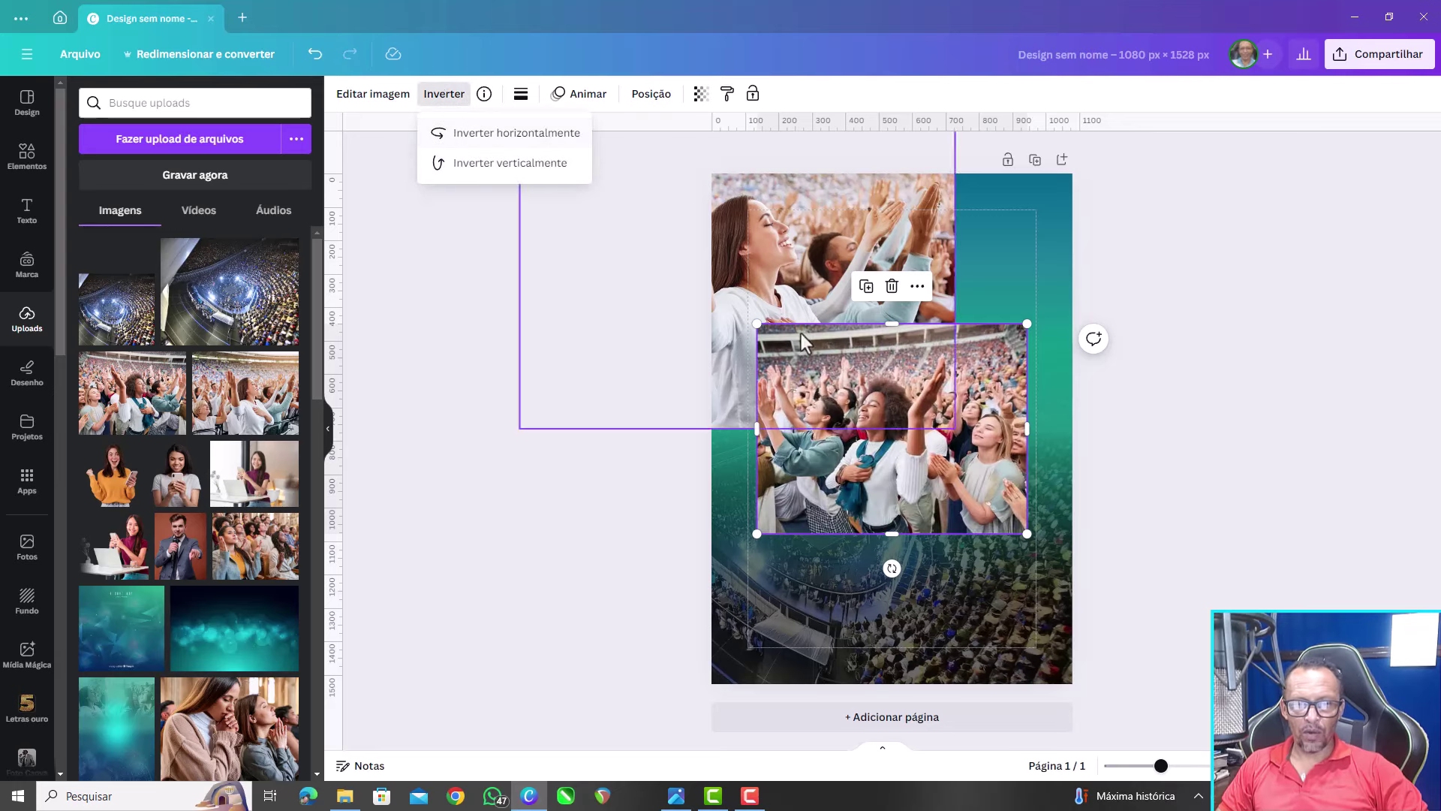
left_click_drag(872, 427, 917, 268)
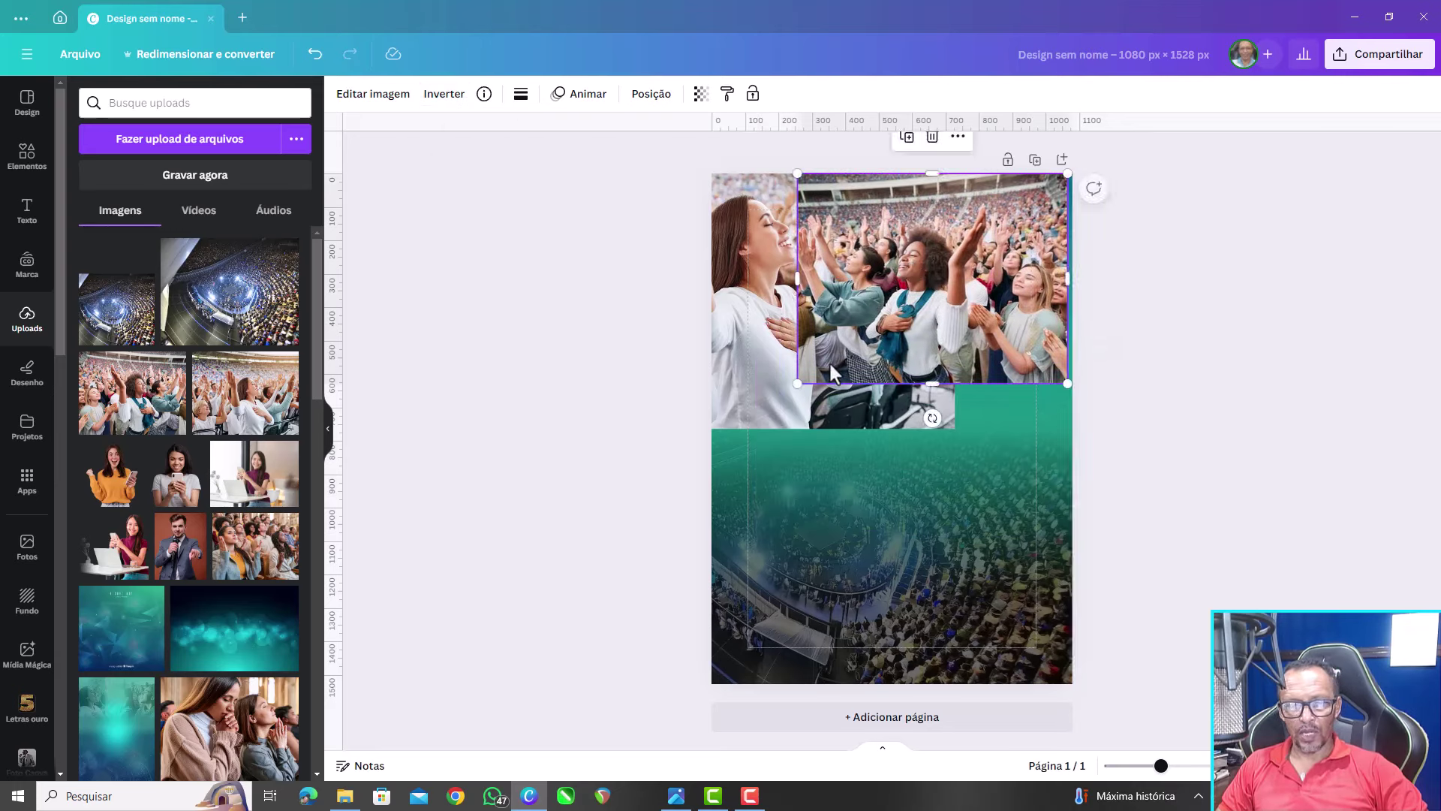
left_click_drag(797, 382, 685, 476)
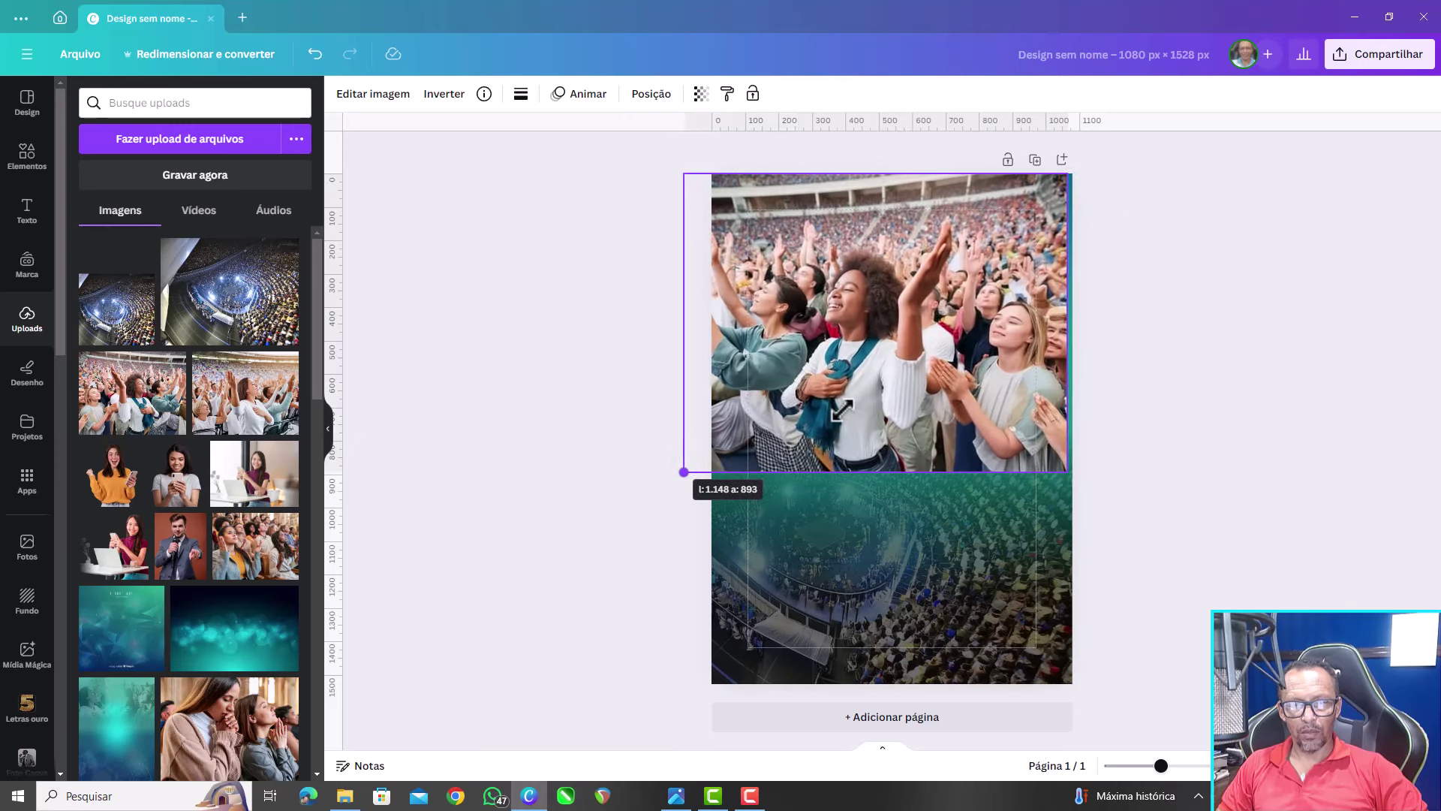
left_click_drag(861, 409, 1008, 371)
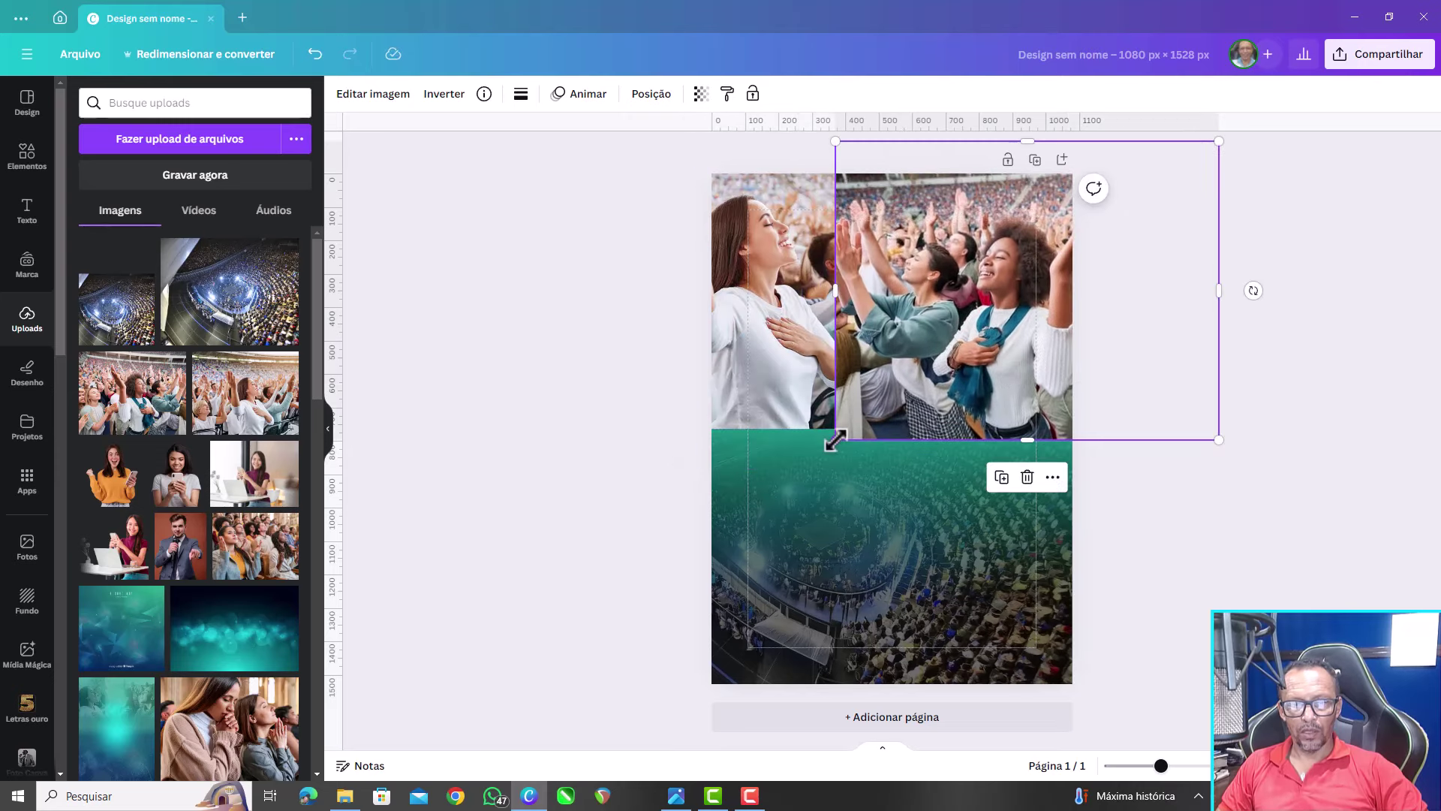
Enlarge the crowd photo slightly and trim its left and bottom edges beside the woman photo
mouse_move(832, 436)
left_mouse_down()
mouse_move(800, 467)
mouse_move(925, 385)
left_mouse_up()
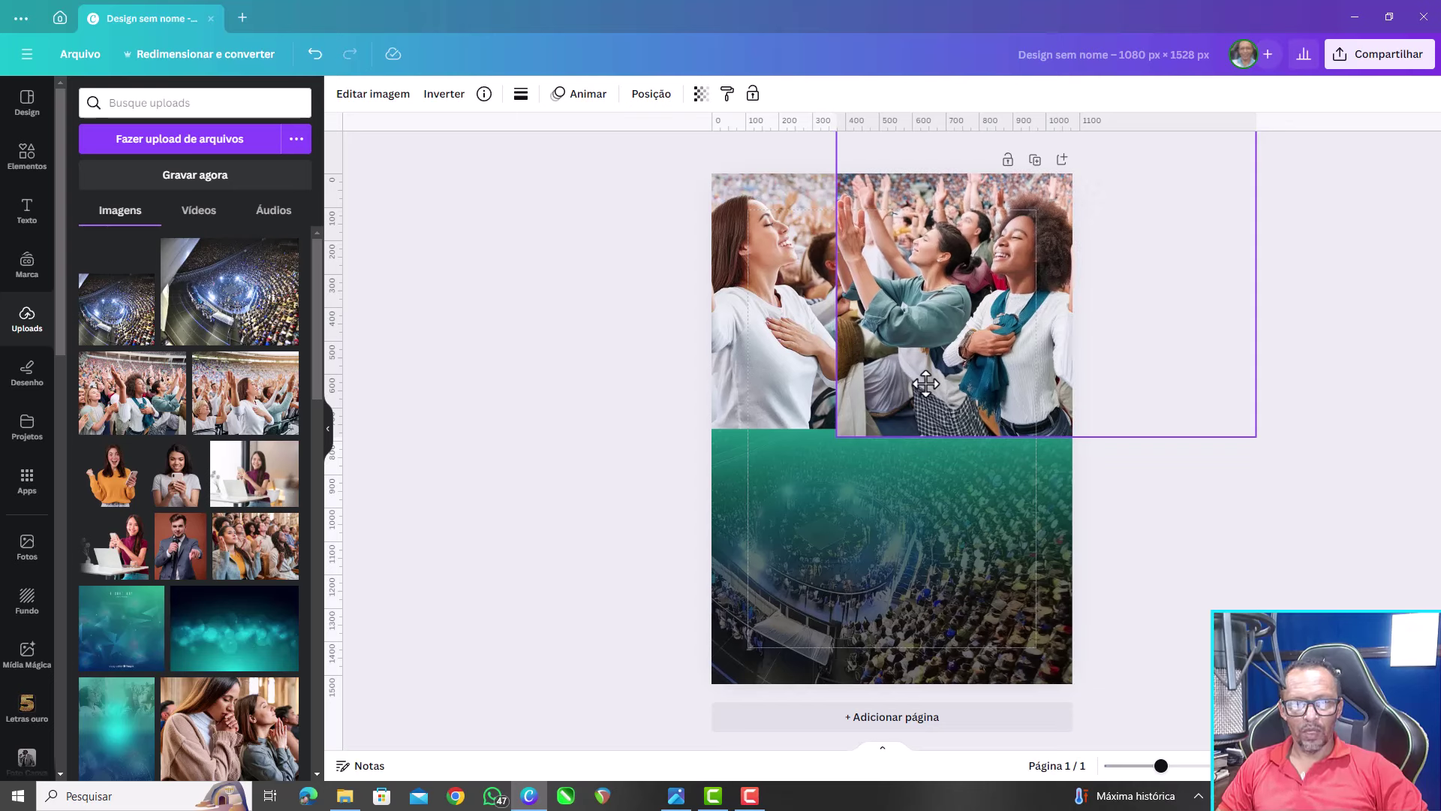
left_click_drag(925, 384, 925, 384)
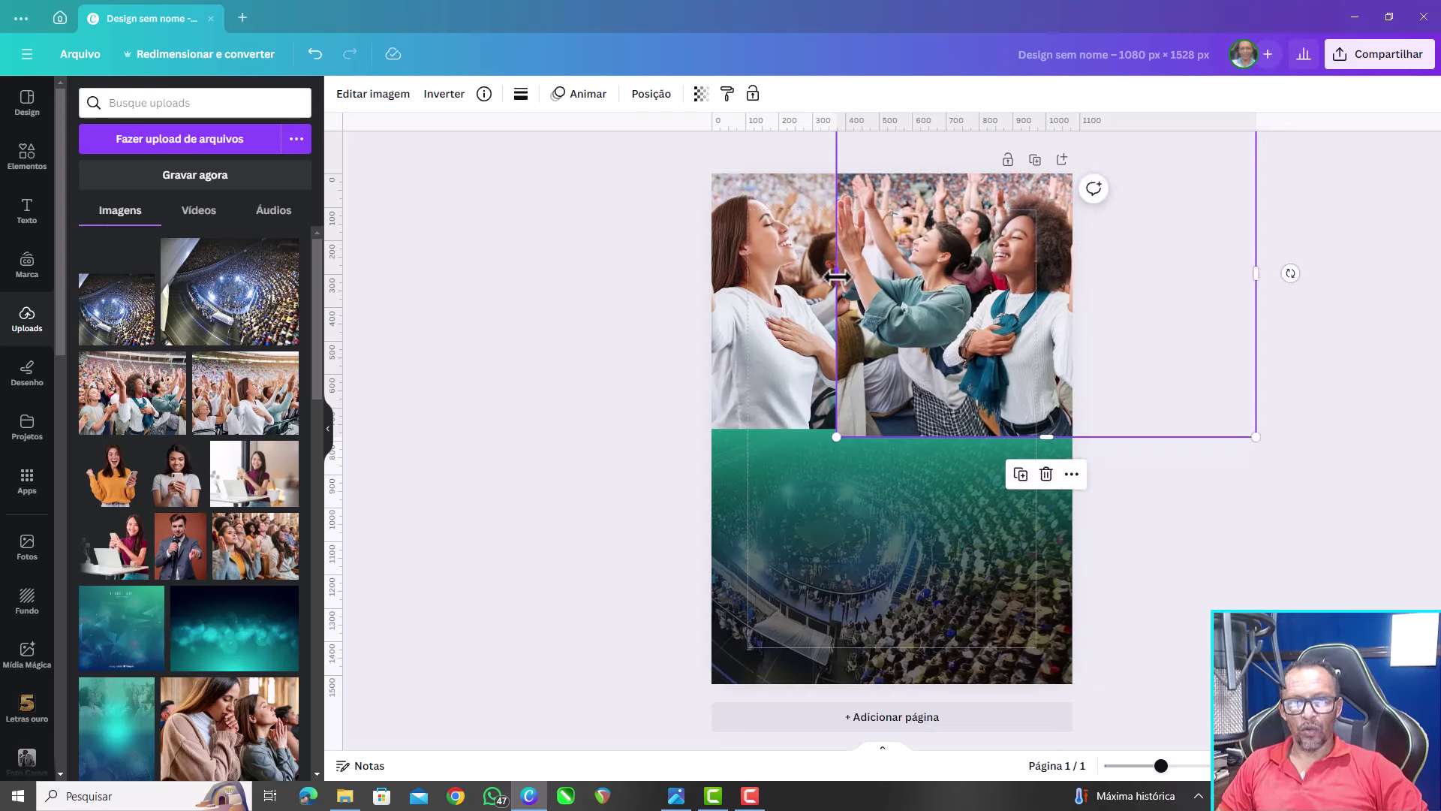
left_click_drag(841, 277, 888, 277)
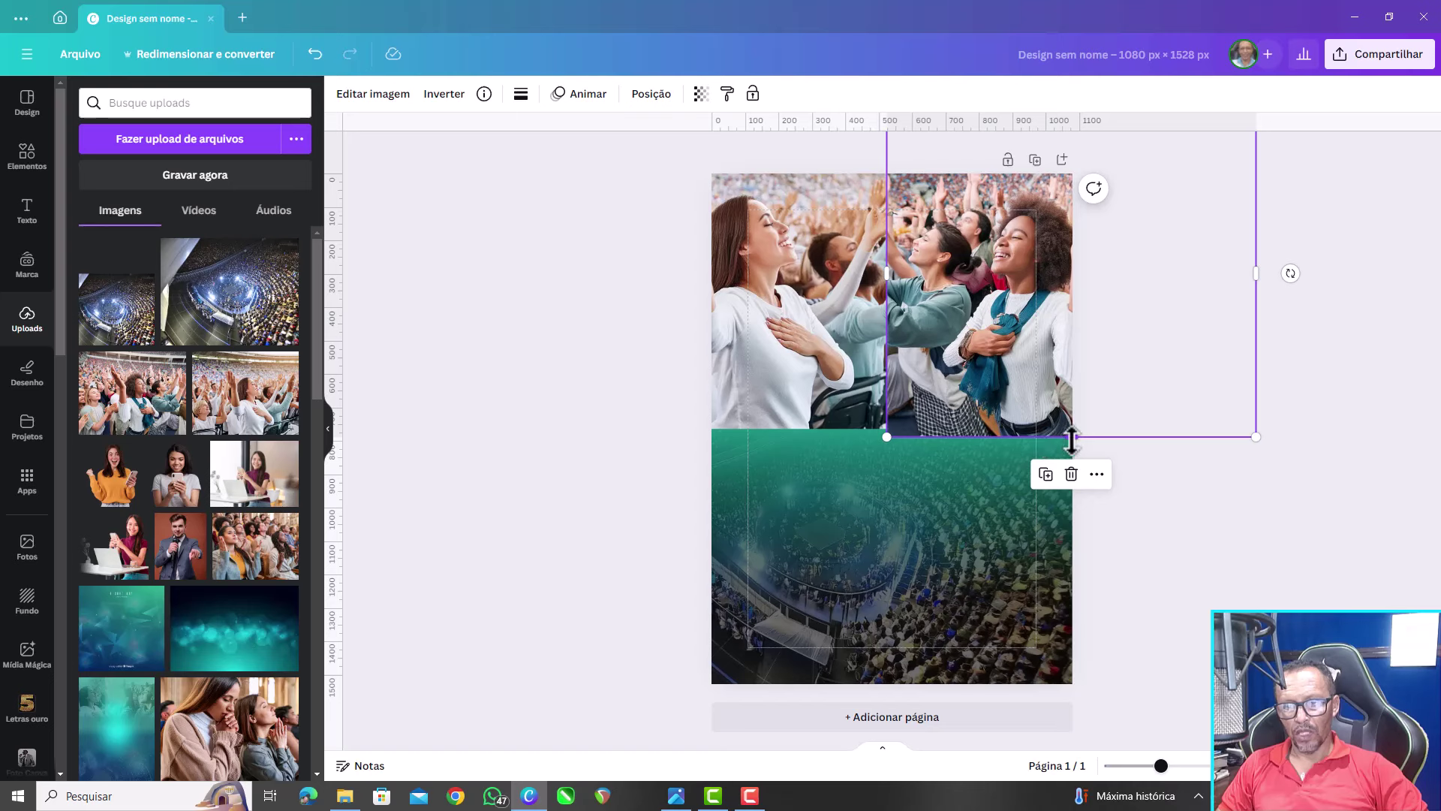
left_click_drag(1072, 436, 1072, 428)
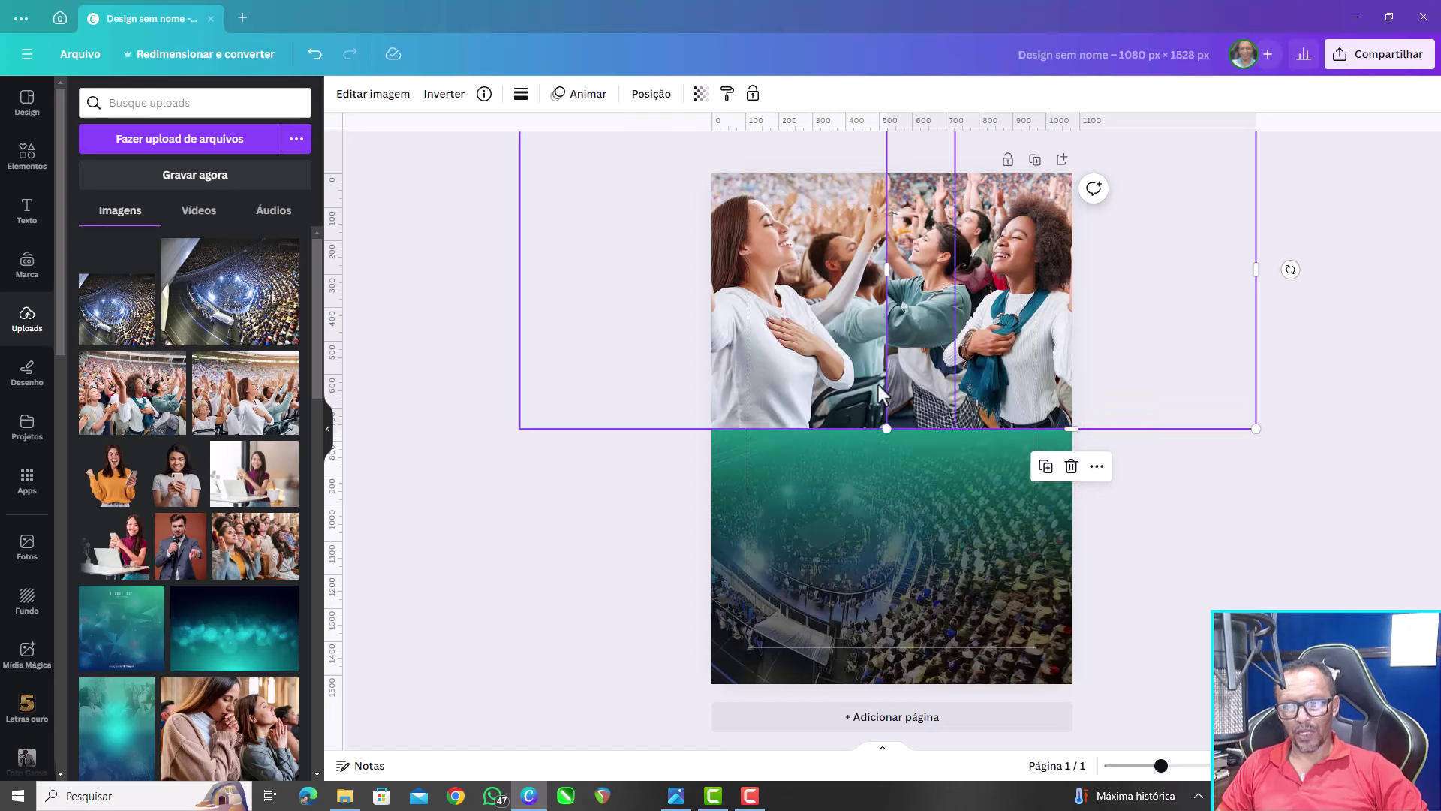
left_click(482, 506)
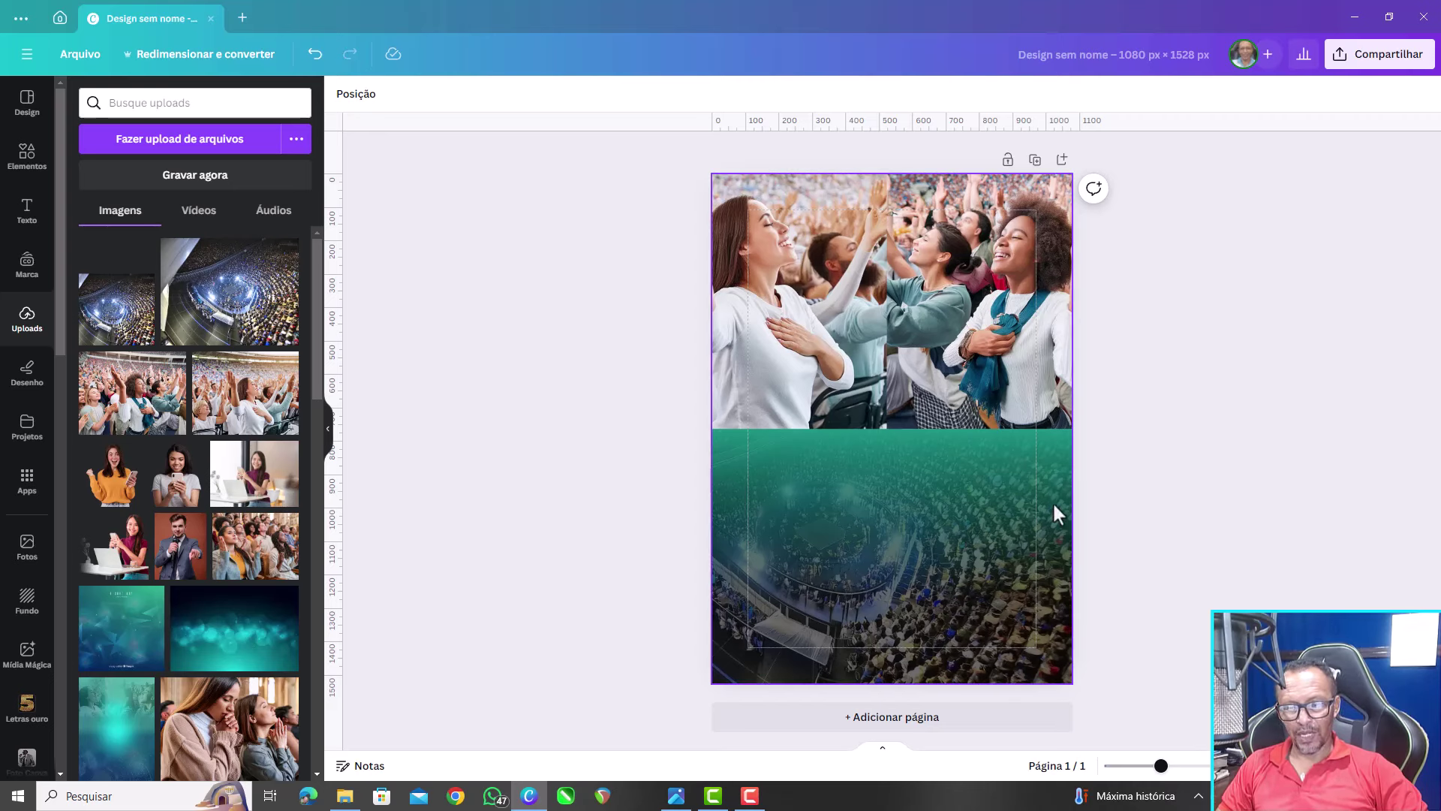
Duplicate the full-page gradient rectangle, aligned with the page, and open its gradient editor
left_click(1062, 612)
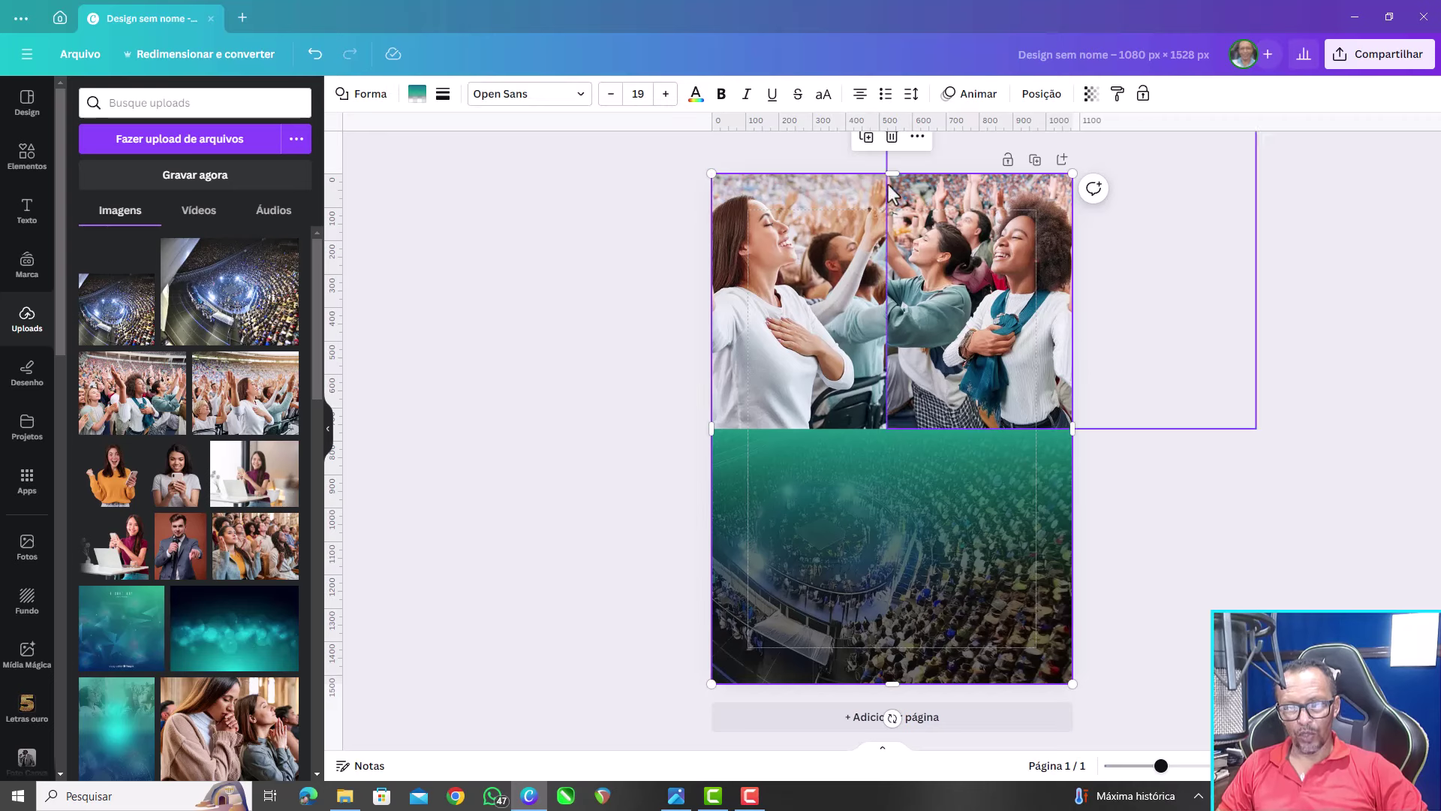
left_click(869, 144)
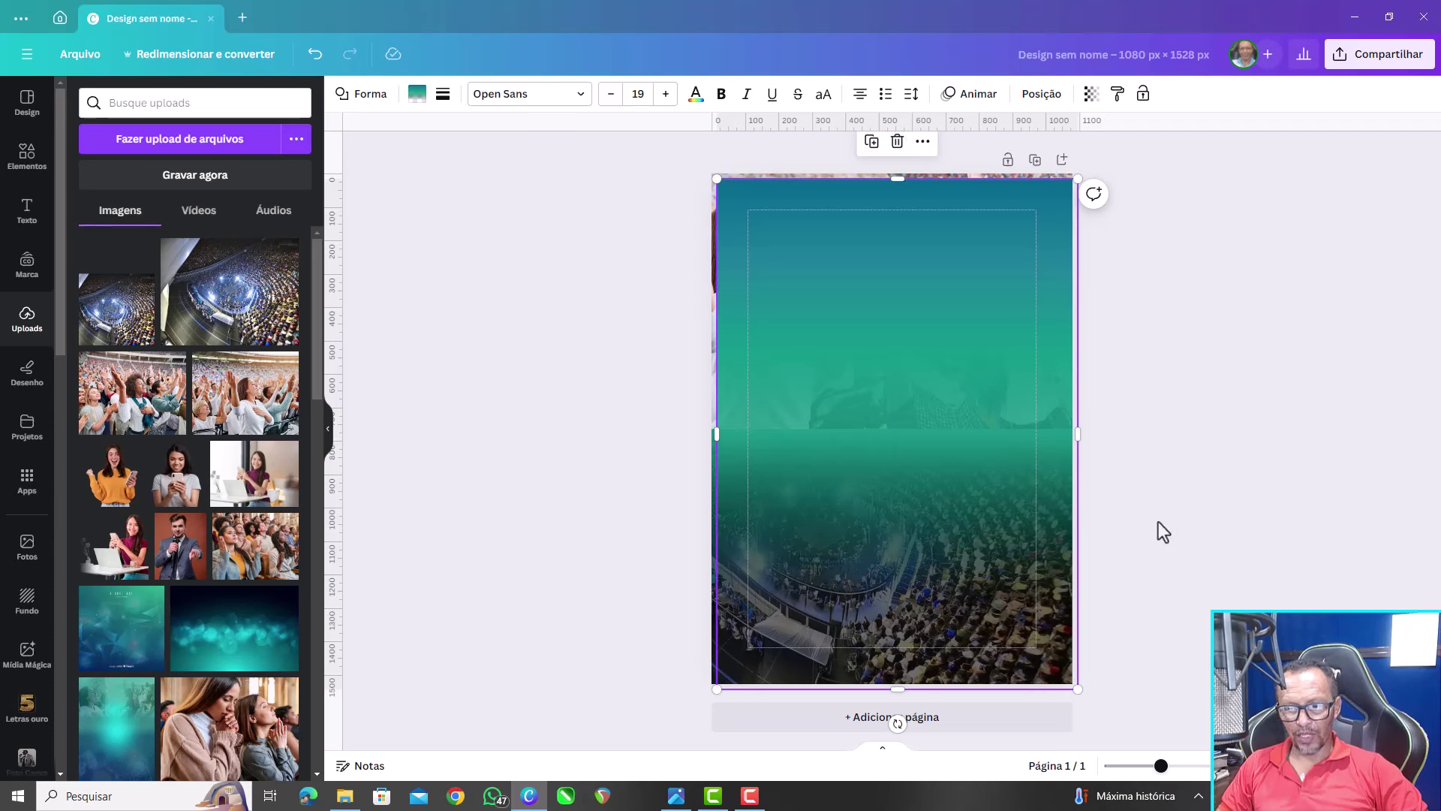
left_click_drag(881, 192, 874, 187)
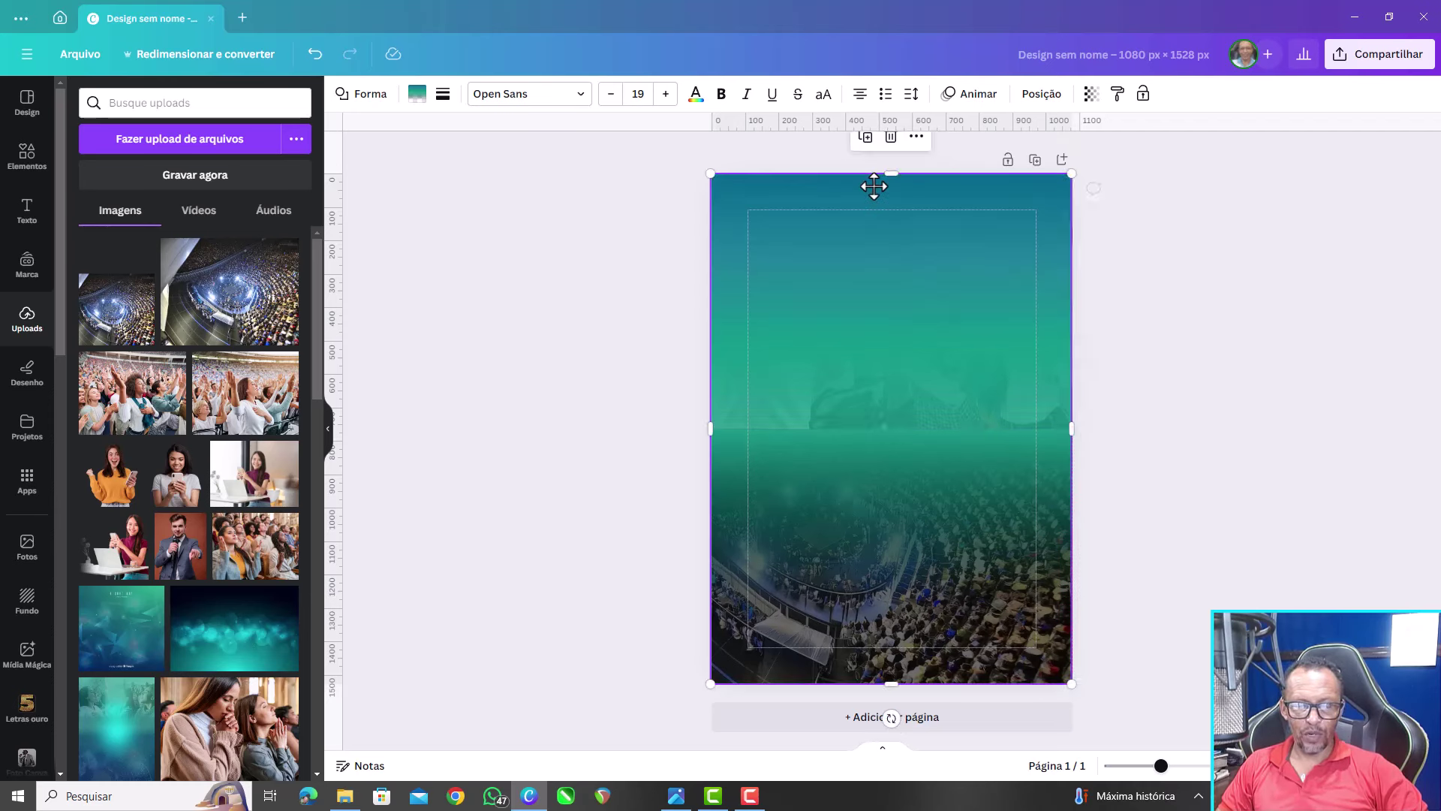
left_click(416, 96)
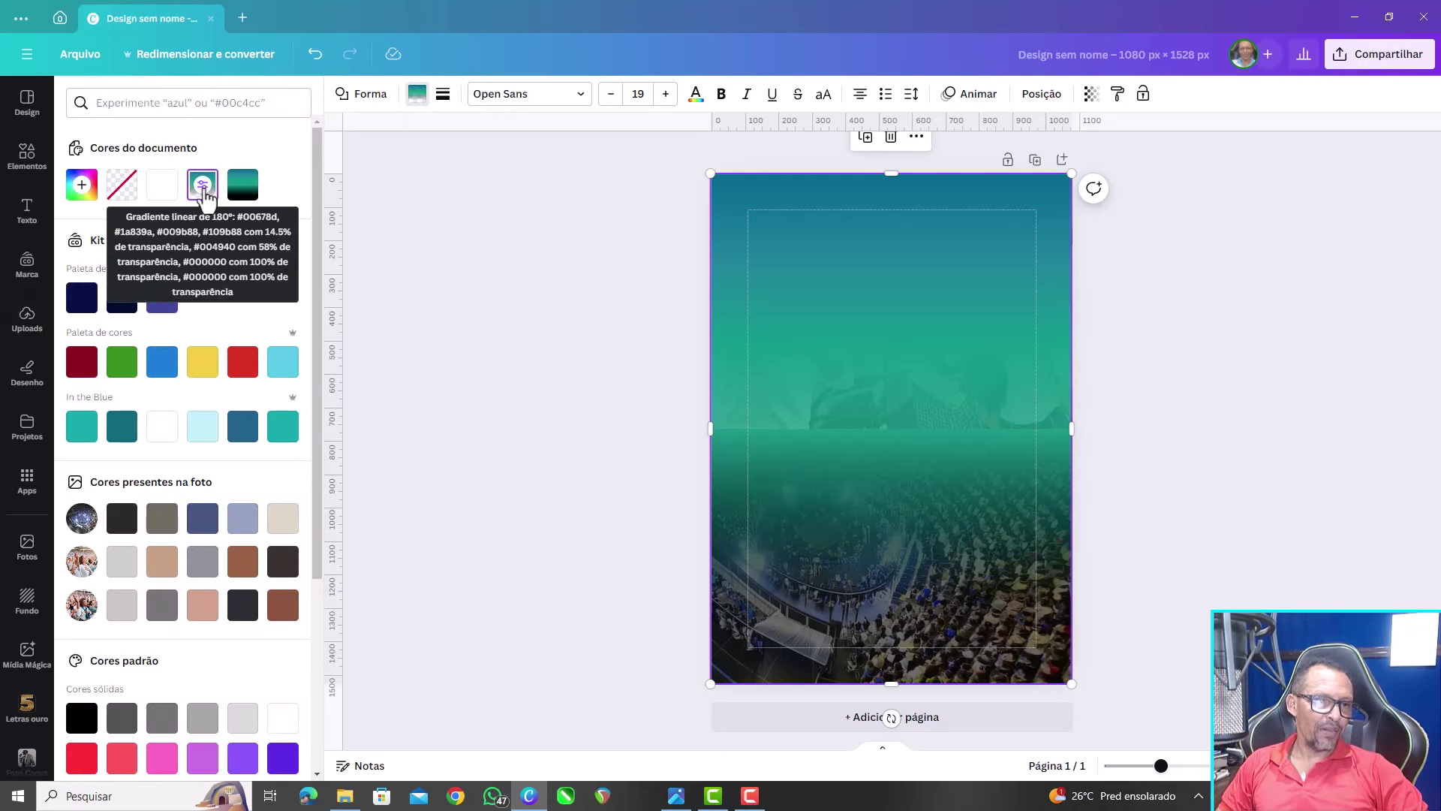
left_click(203, 185)
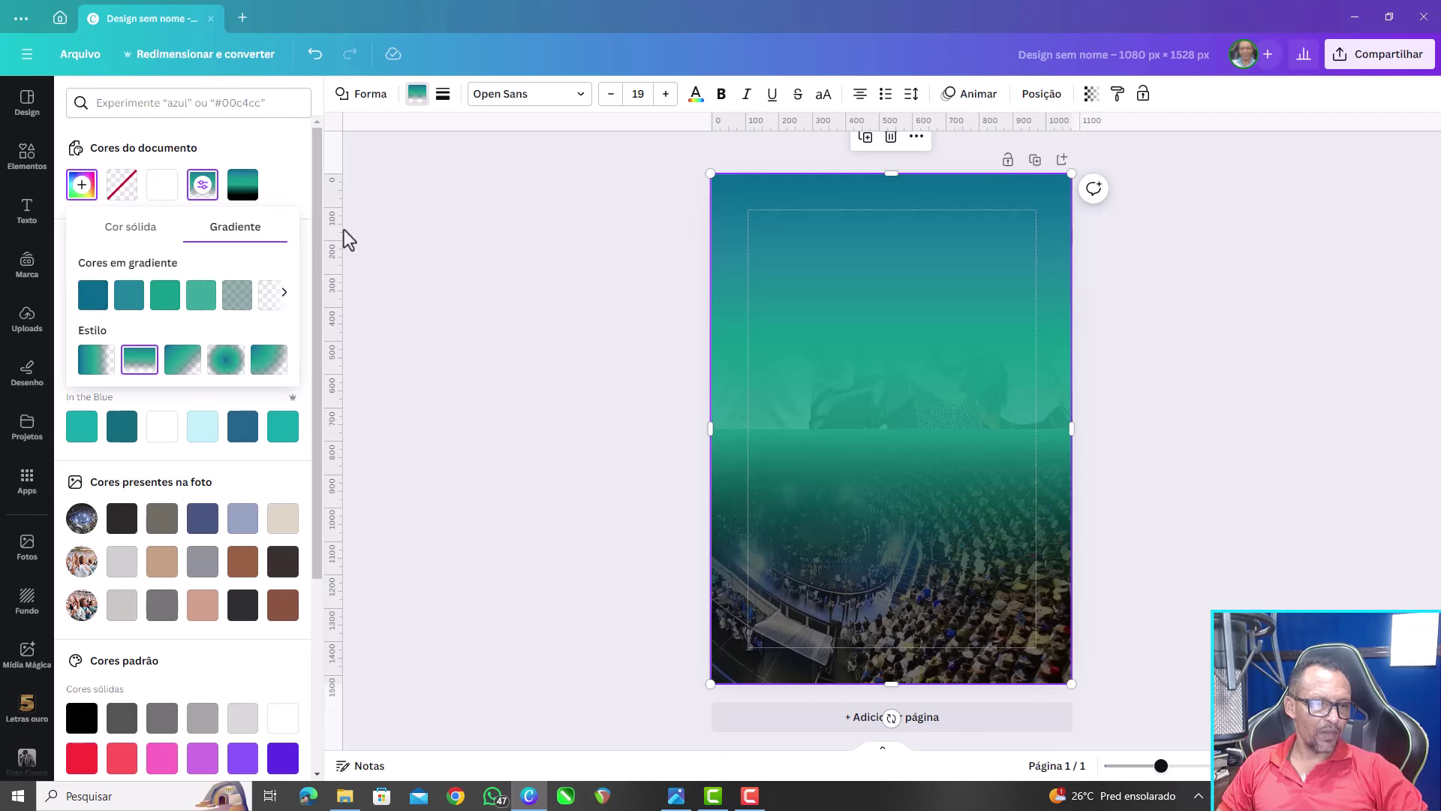
Make the first two gradient stops fully transparent
left_click(96, 291)
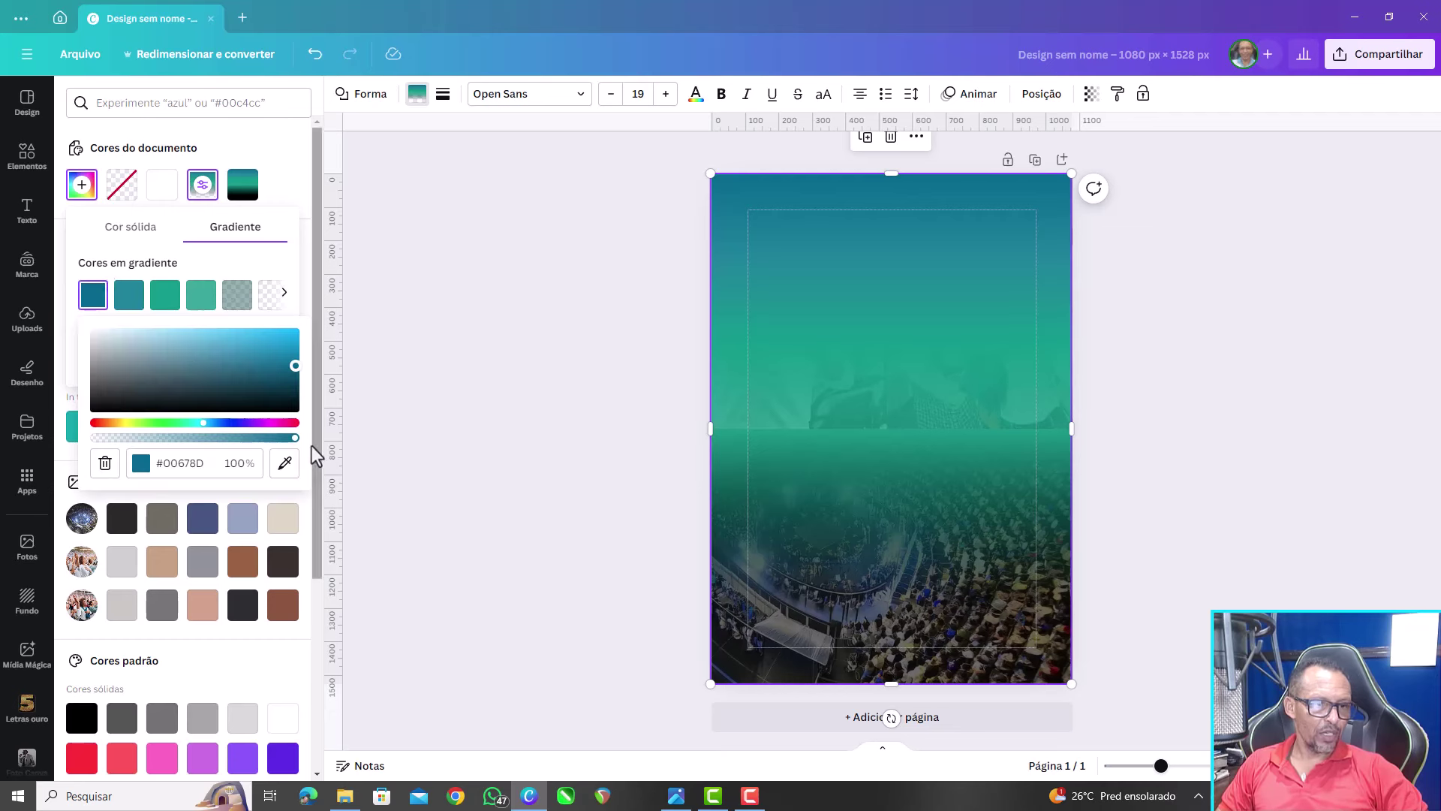
left_click_drag(295, 438, 98, 438)
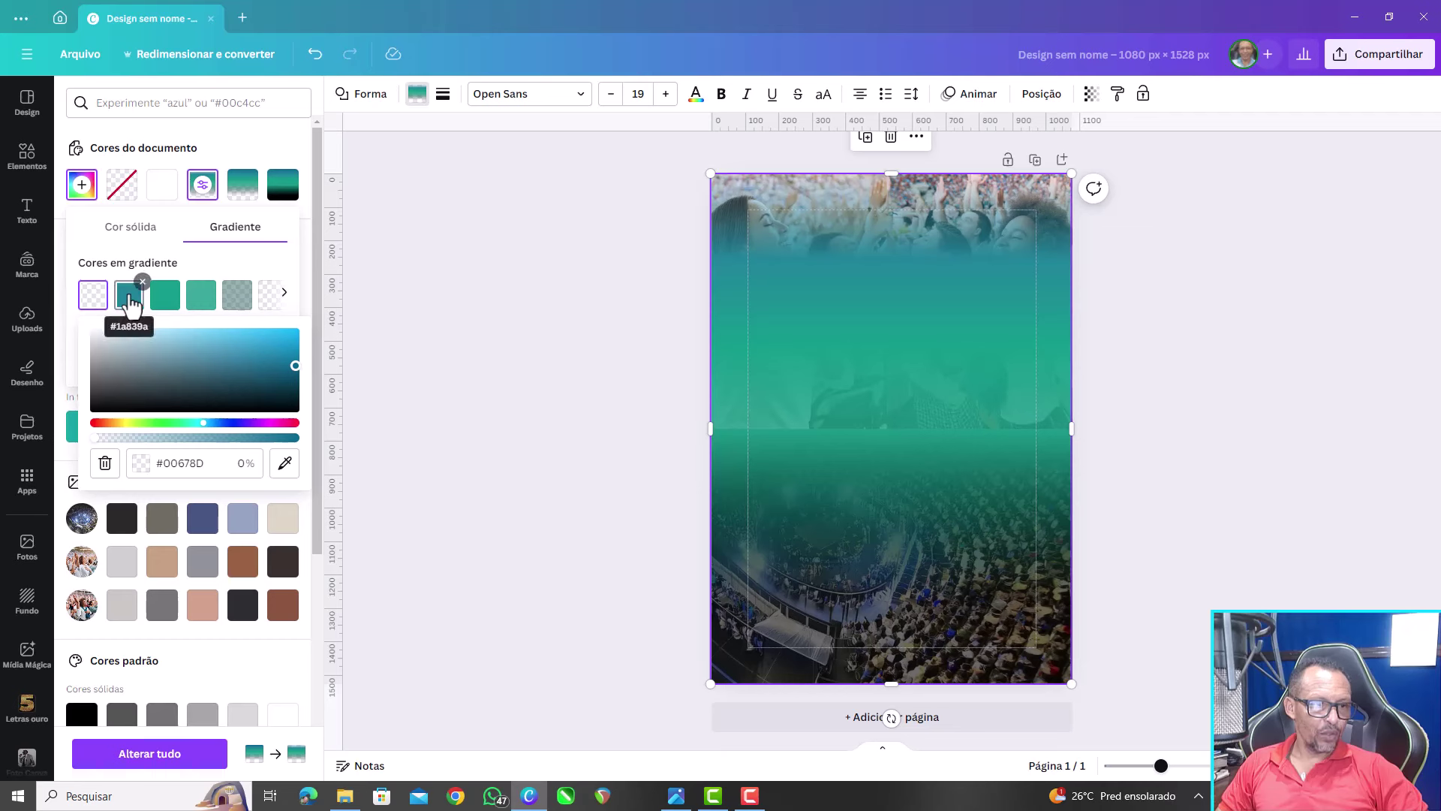
left_click(129, 294)
left_click_drag(330, 437, 237, 439)
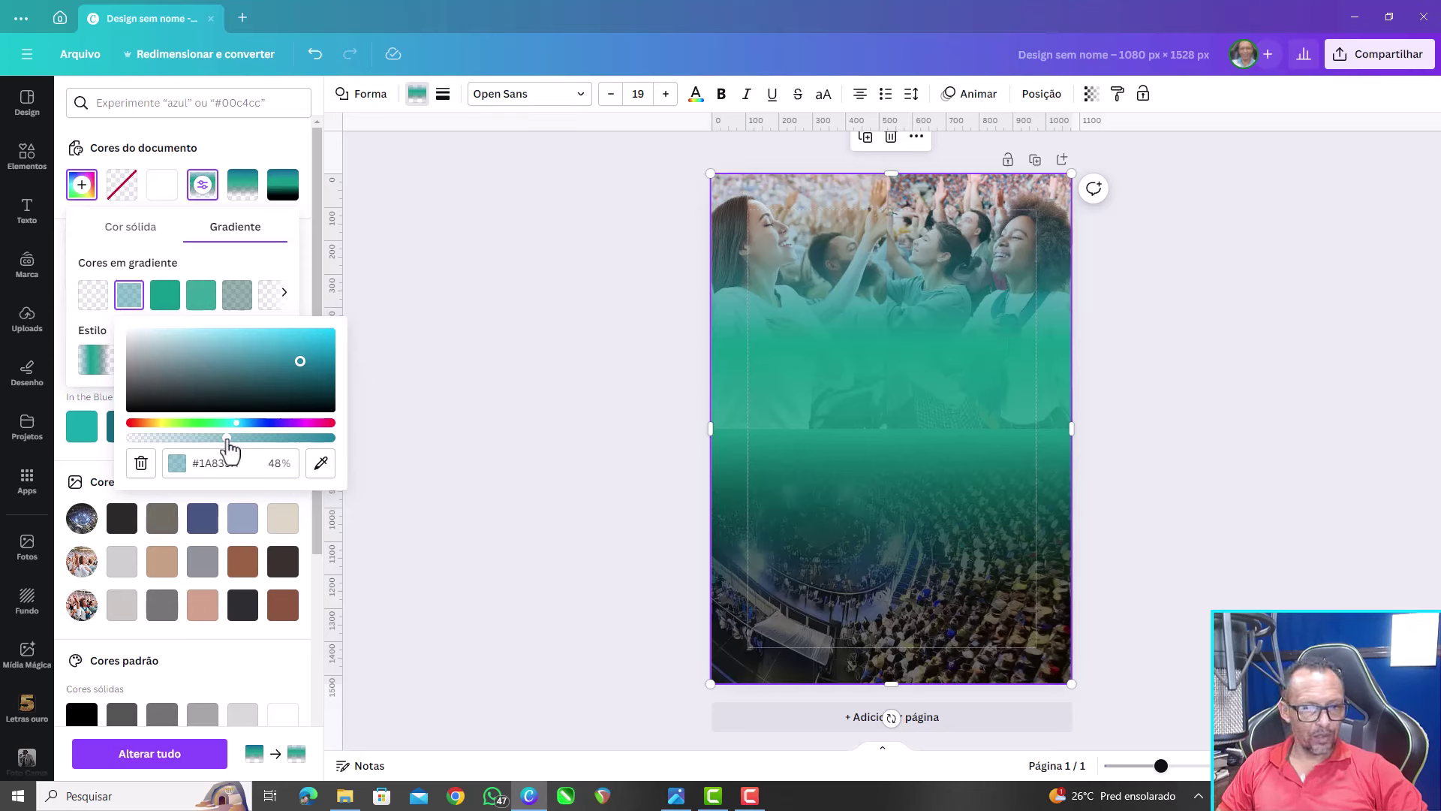
left_click_drag(227, 438, 120, 440)
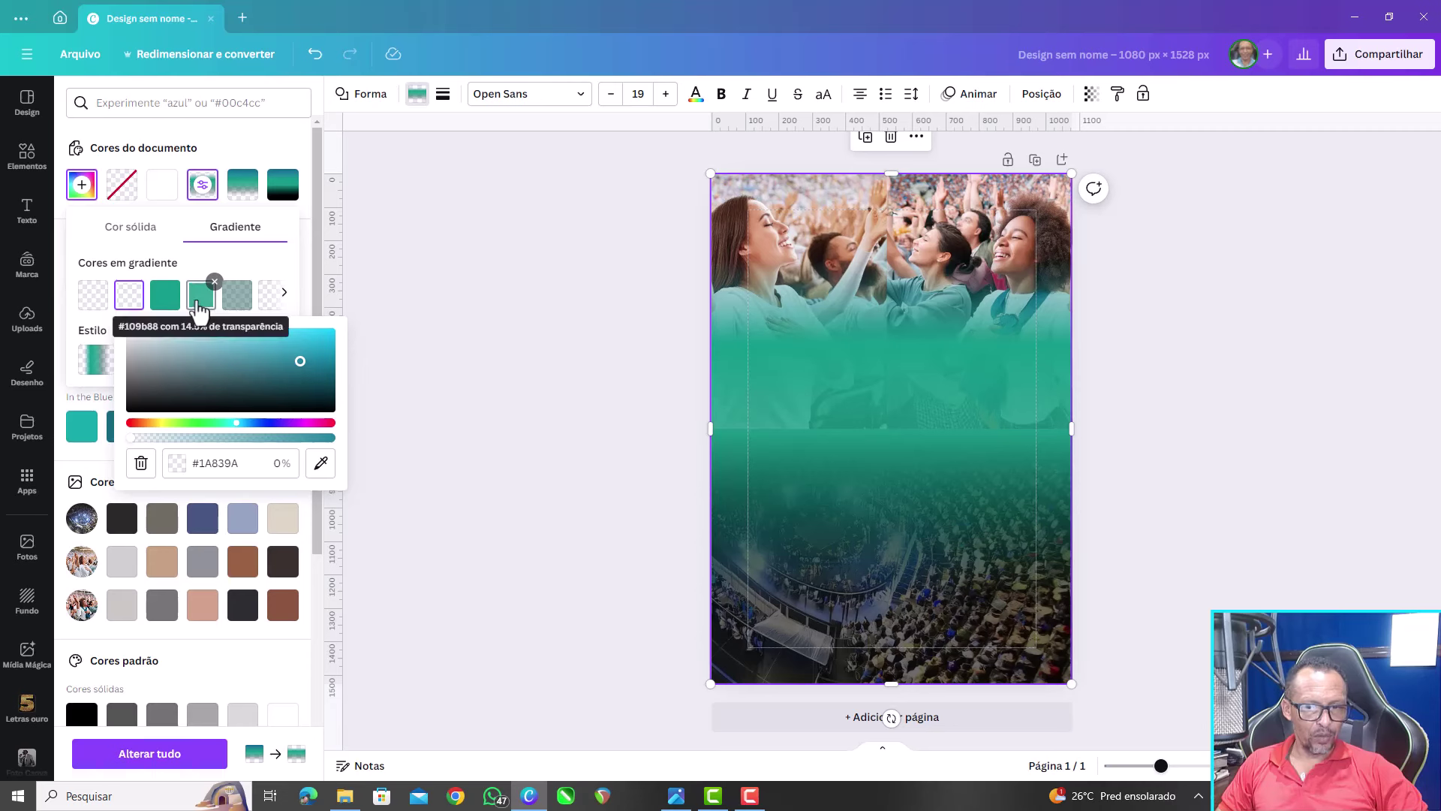
Make the fourth stop fully opaque and set the #009B88 stop to 92% opacity
left_click(199, 300)
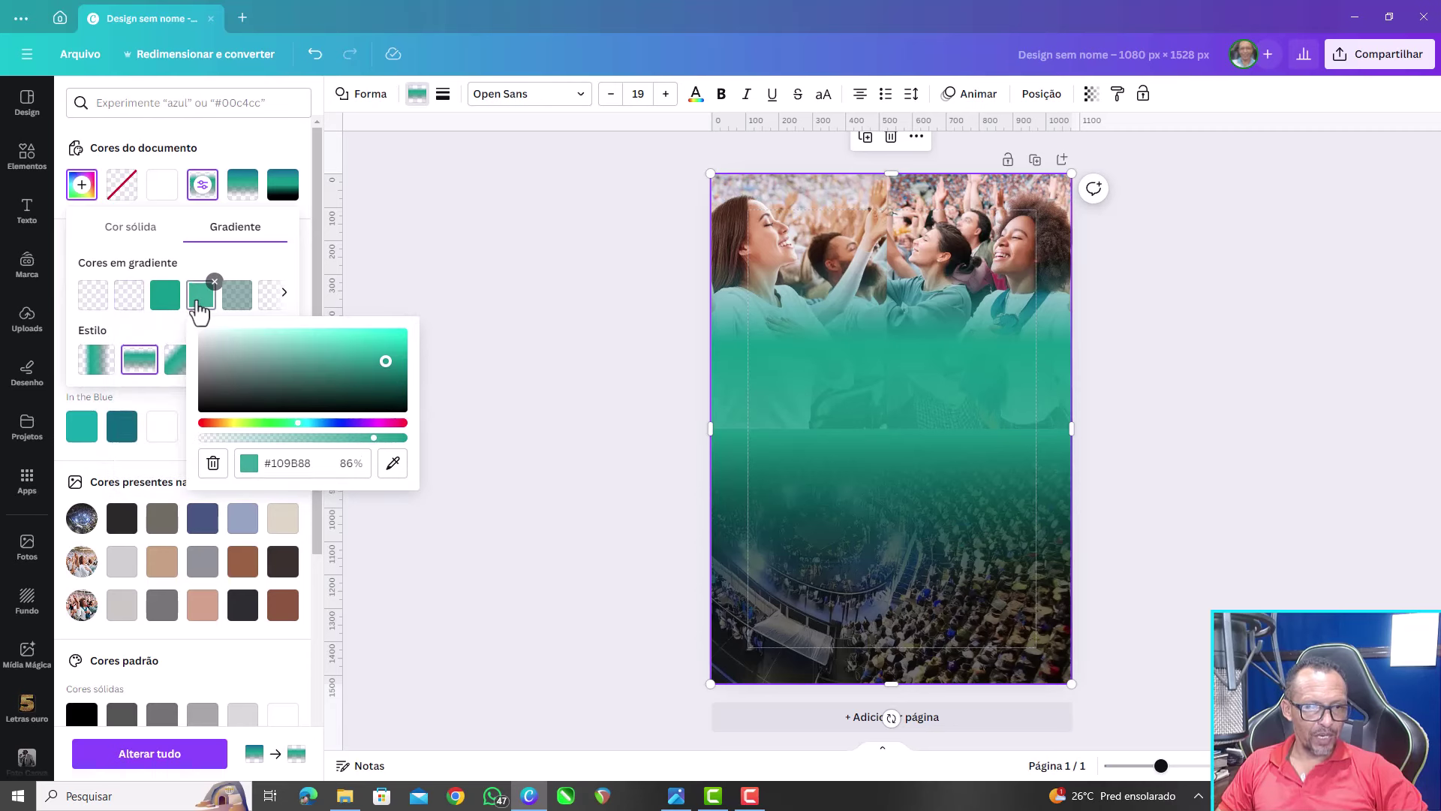
left_click_drag(381, 449, 418, 453)
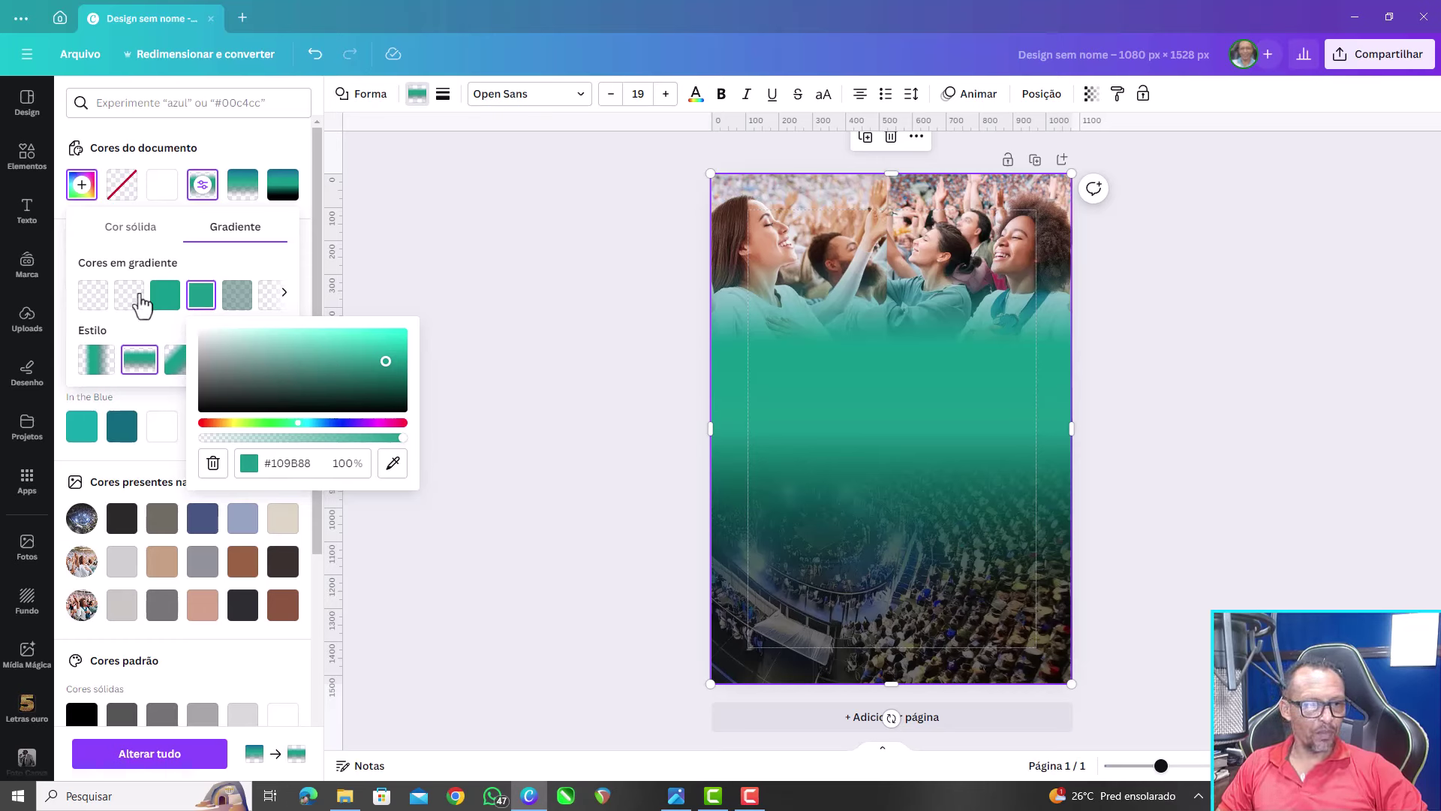
left_click(166, 296)
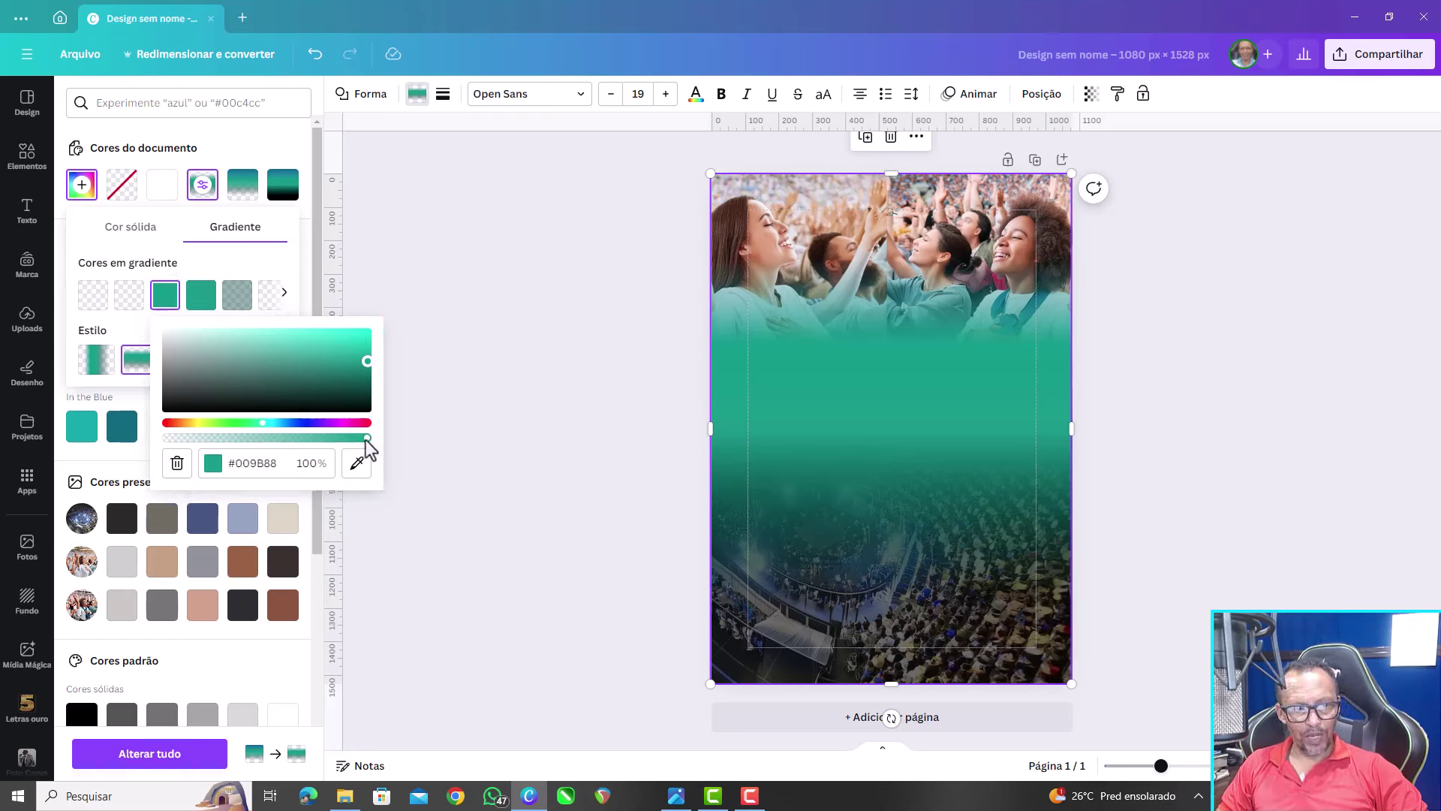
mouse_move(365, 439)
left_mouse_down()
mouse_move(344, 449)
mouse_move(351, 439)
left_mouse_up()
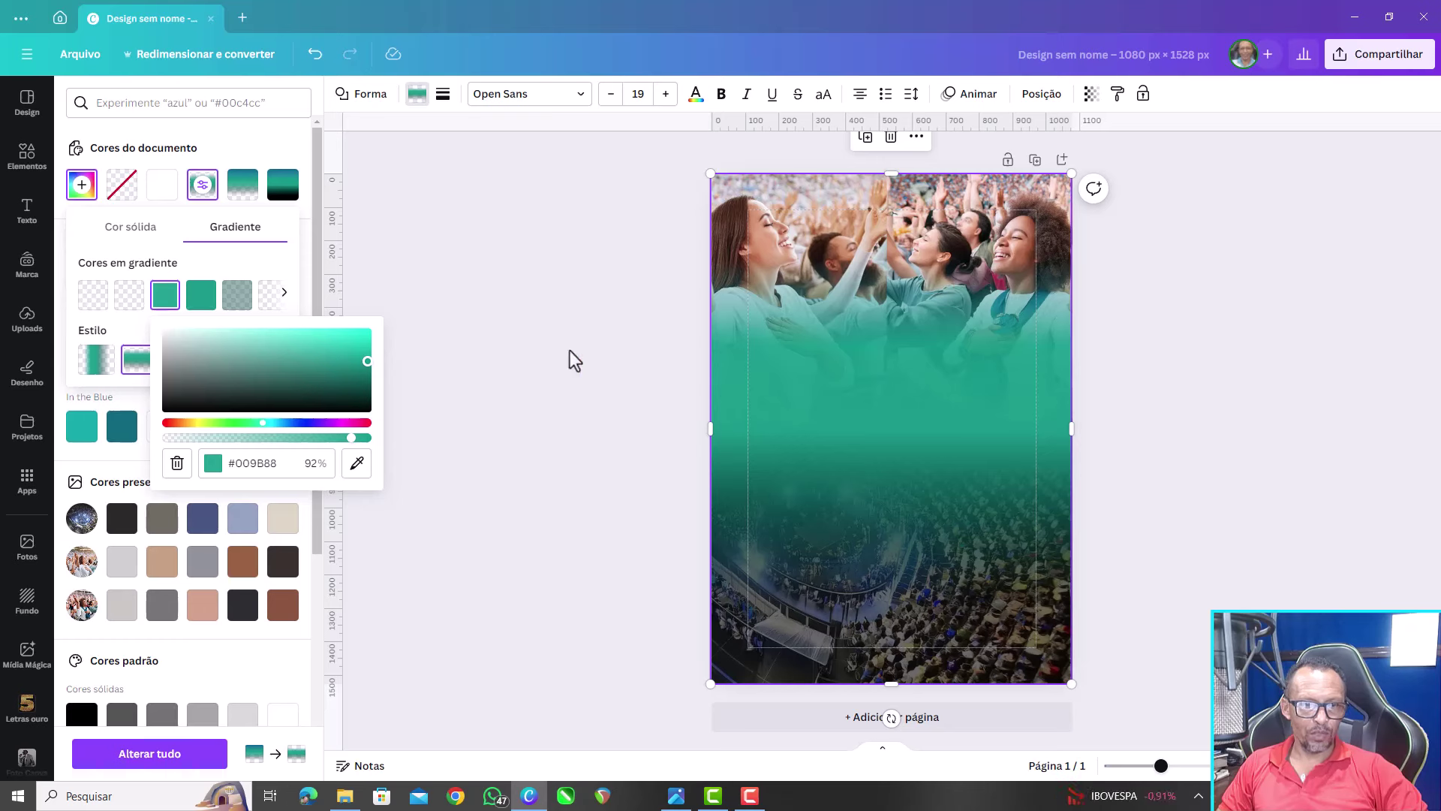
key("Escape")
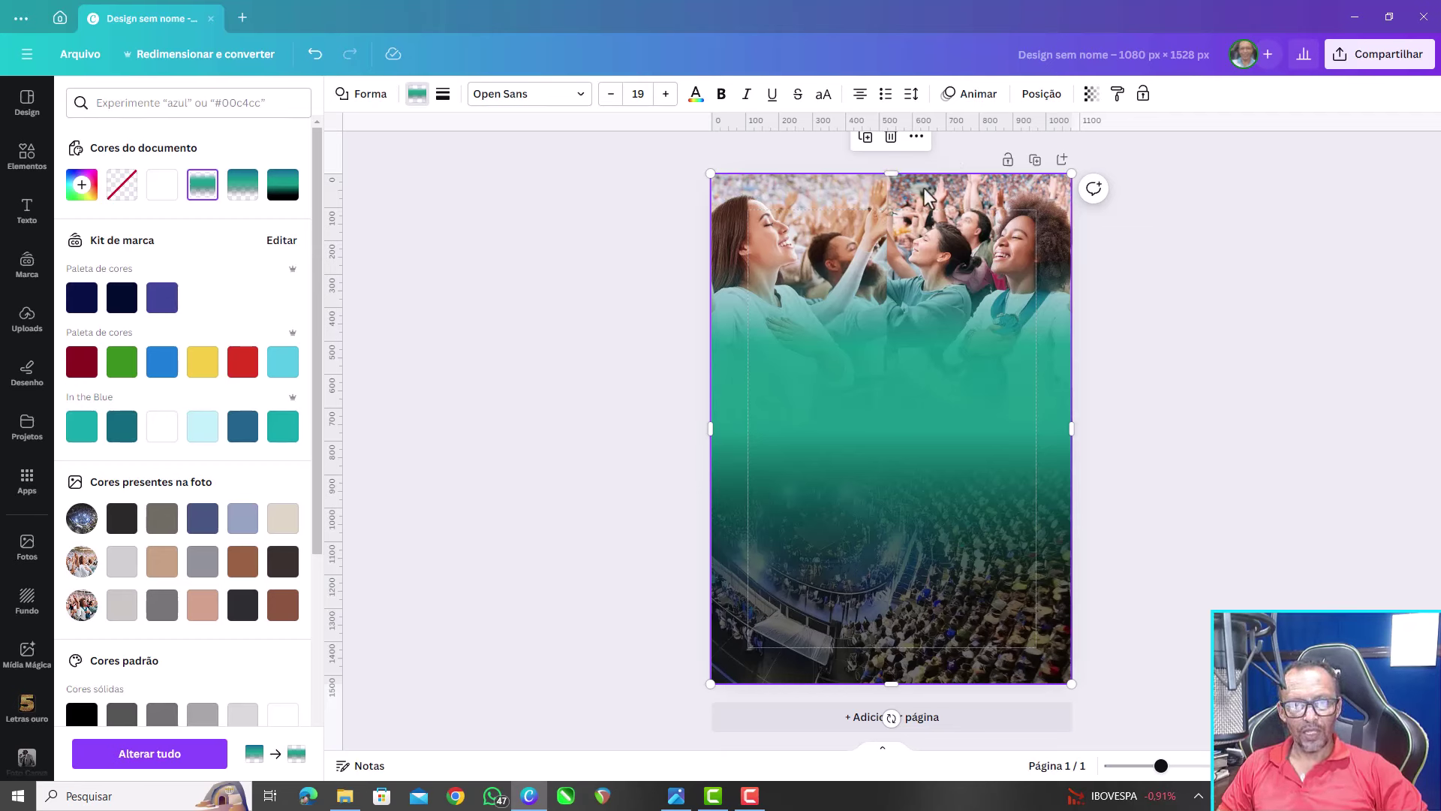
Lower the gradient copy over the poster's lower half and set the right crowd photo to about 38 transparency
key("Escape")
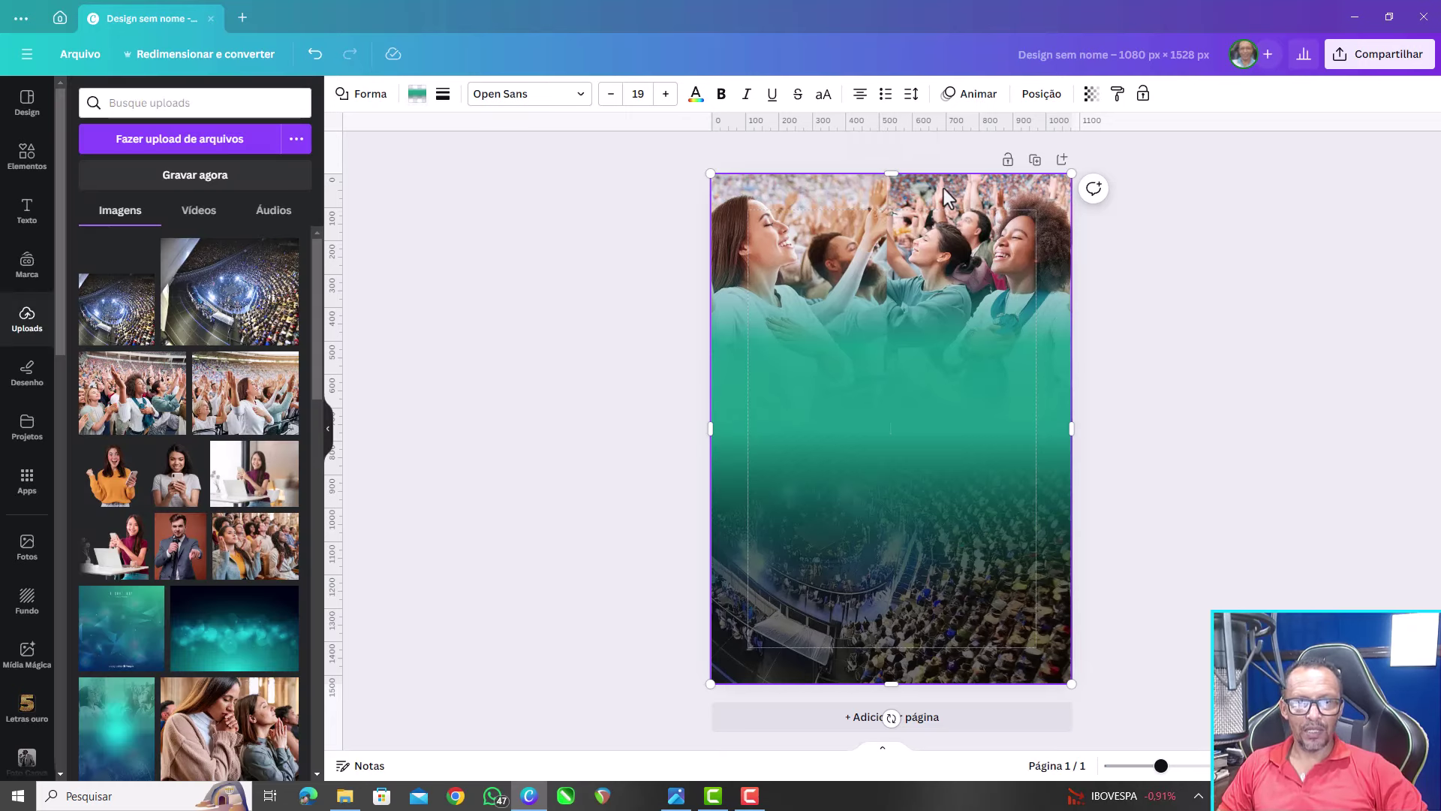
left_click_drag(944, 188, 945, 165)
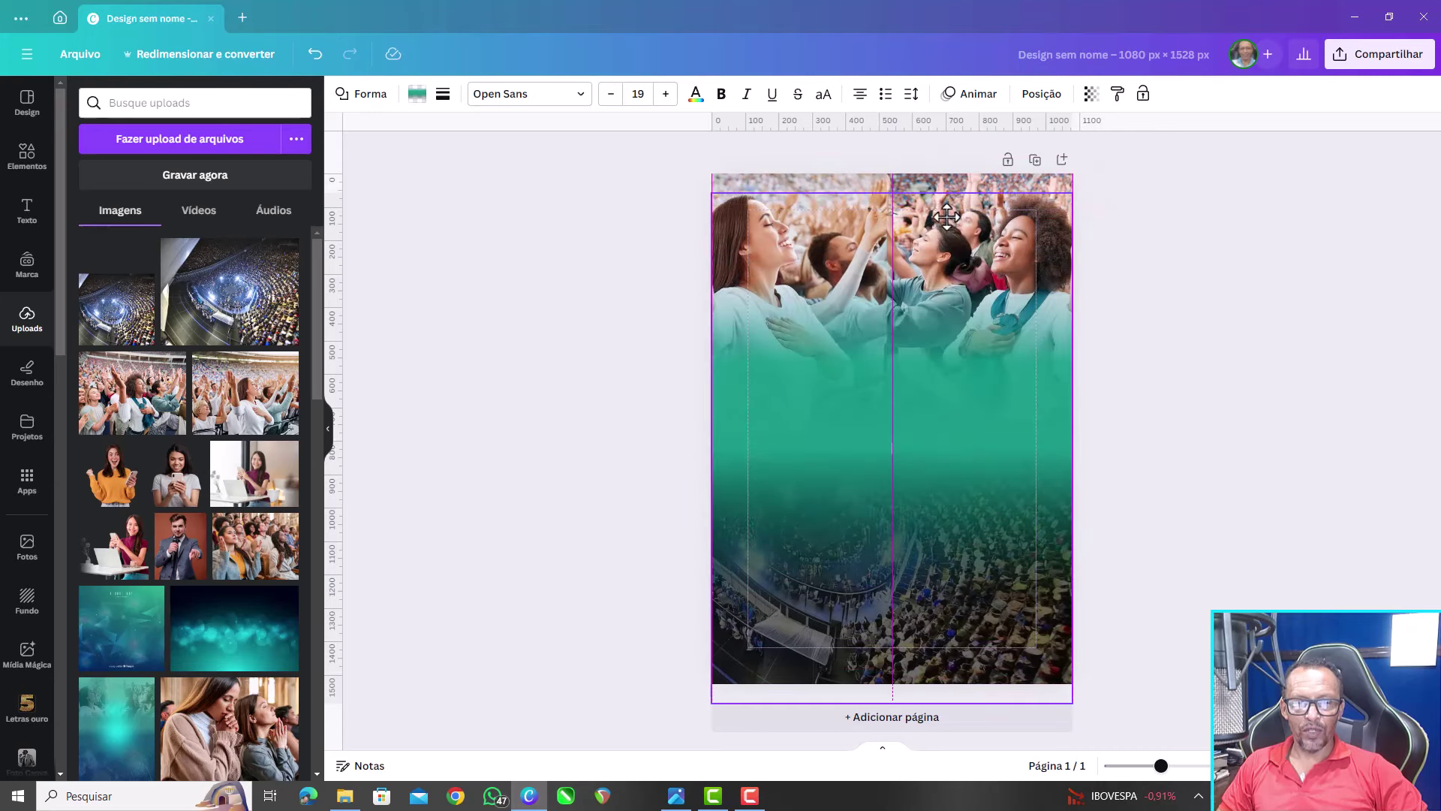
mouse_move(945, 166)
left_mouse_down()
mouse_move(948, 409)
mouse_move(948, 396)
left_mouse_up()
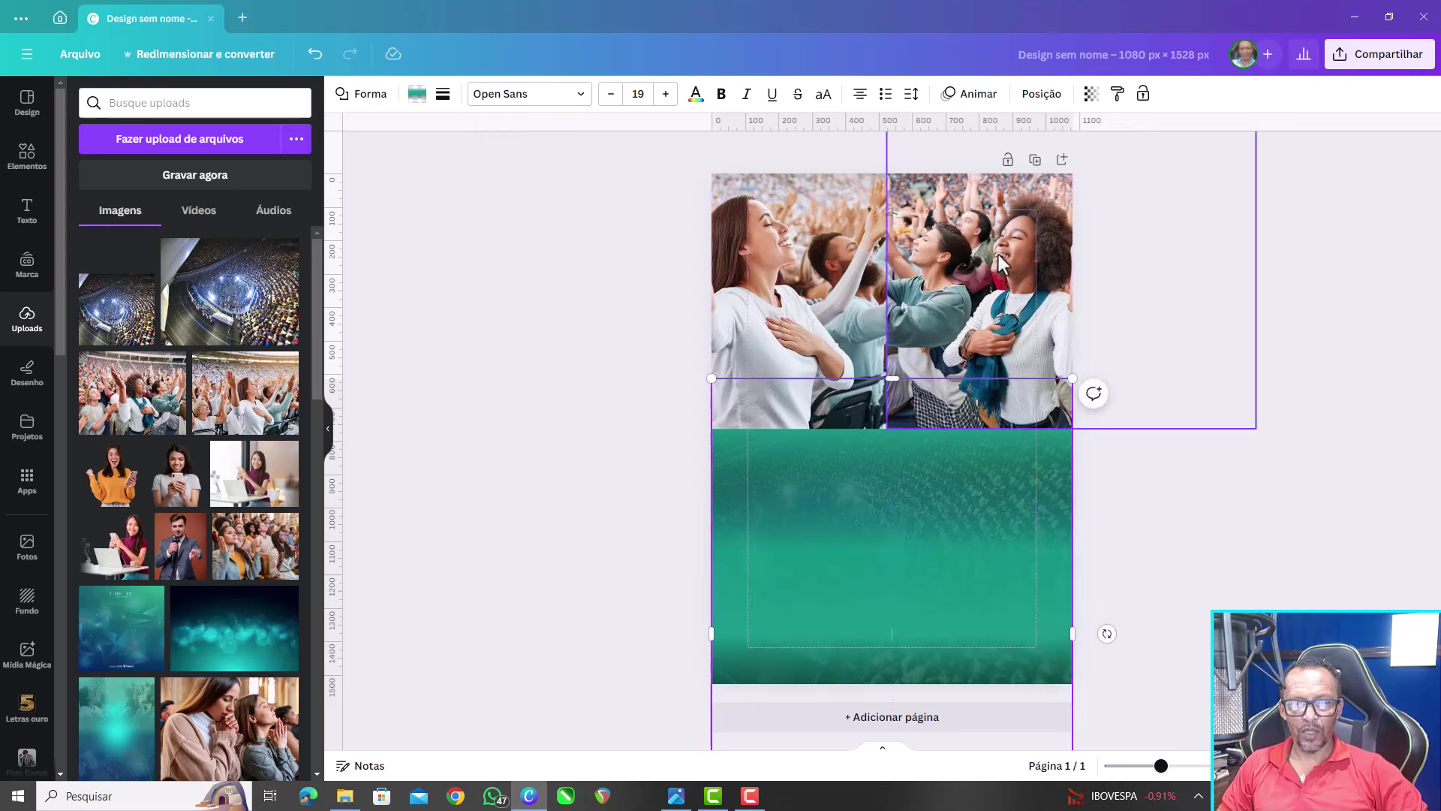
left_click(1007, 204)
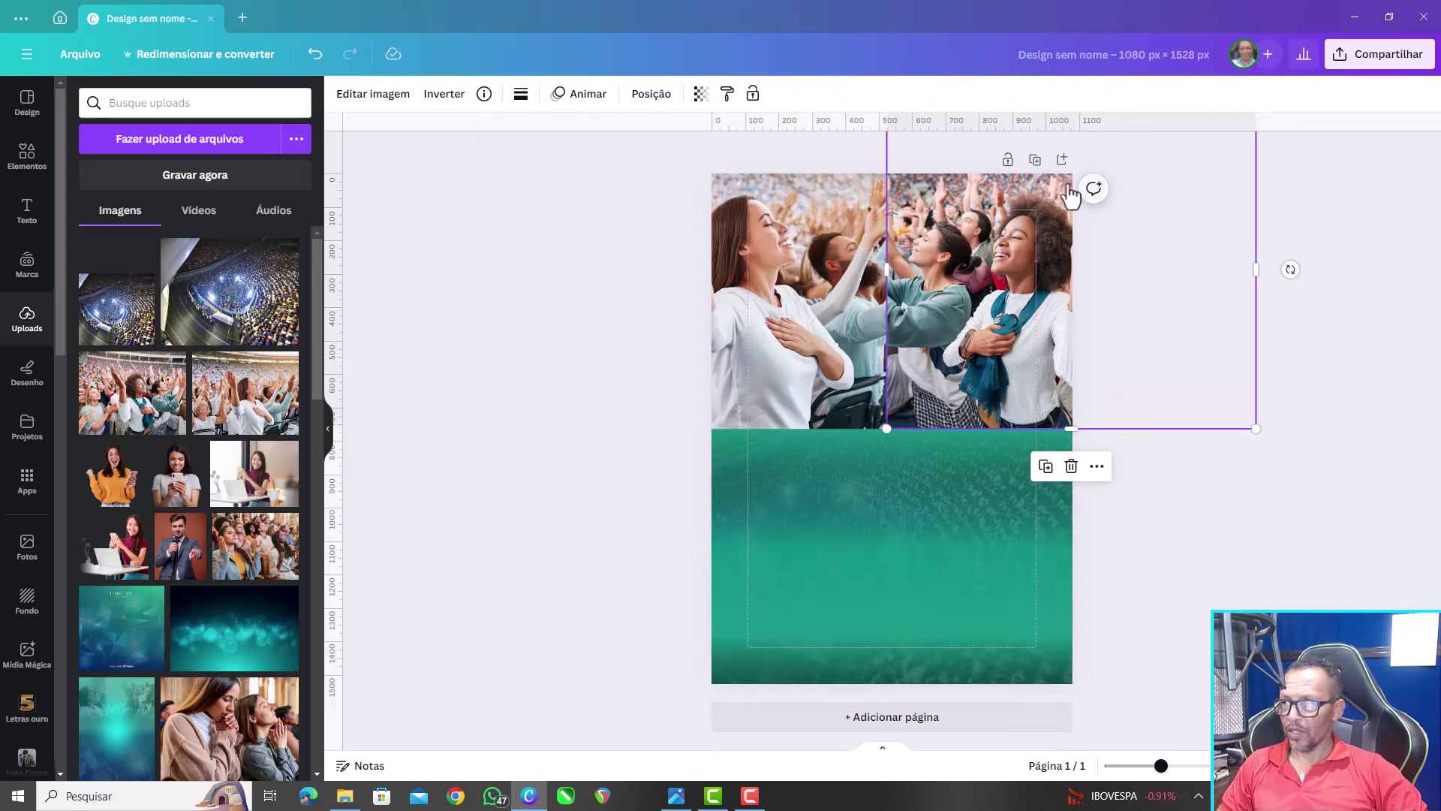
left_click(700, 93)
left_click_drag(658, 155, 594, 156)
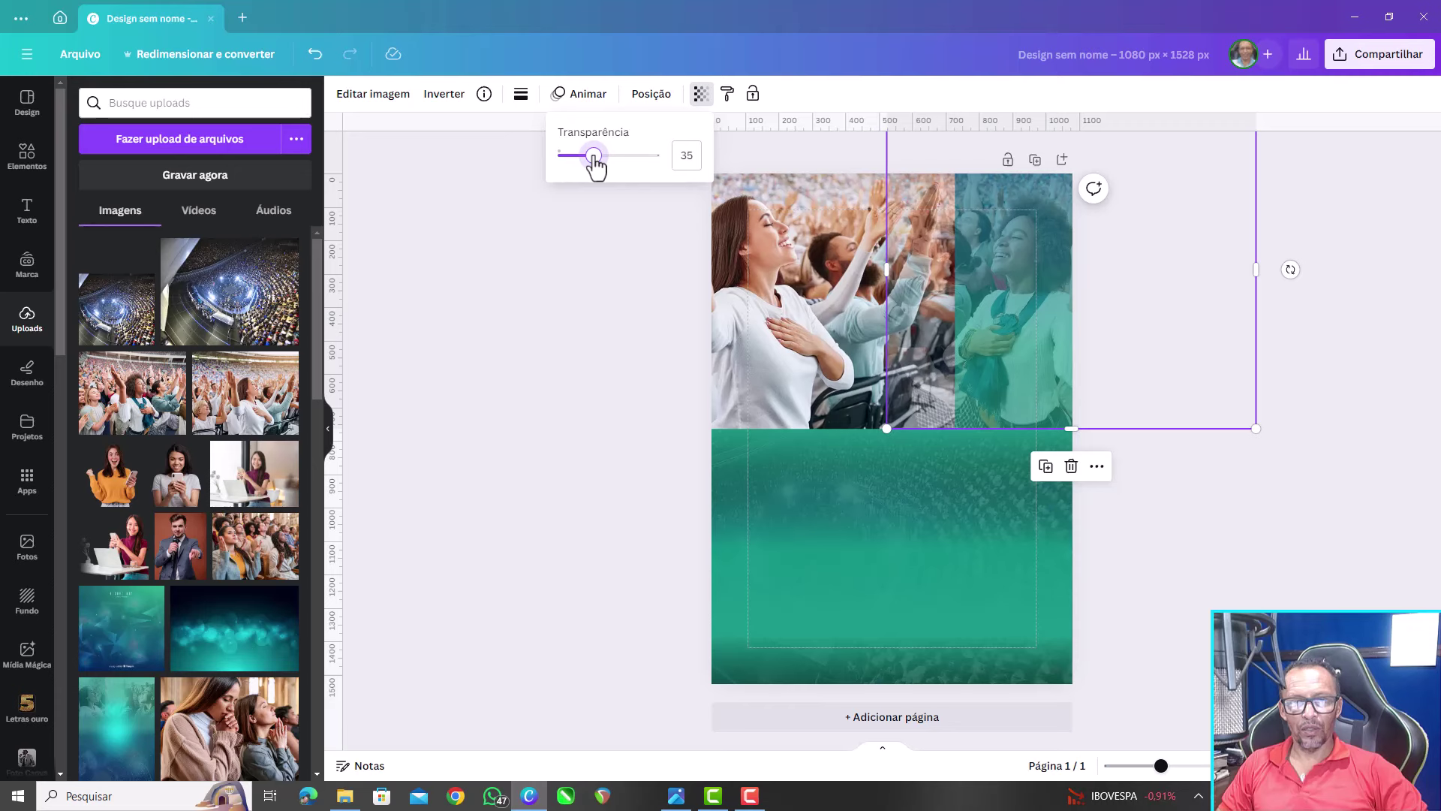
Try several transparency levels on the woman photo, leaving it fully opaque, and open its image effects
left_click(723, 185)
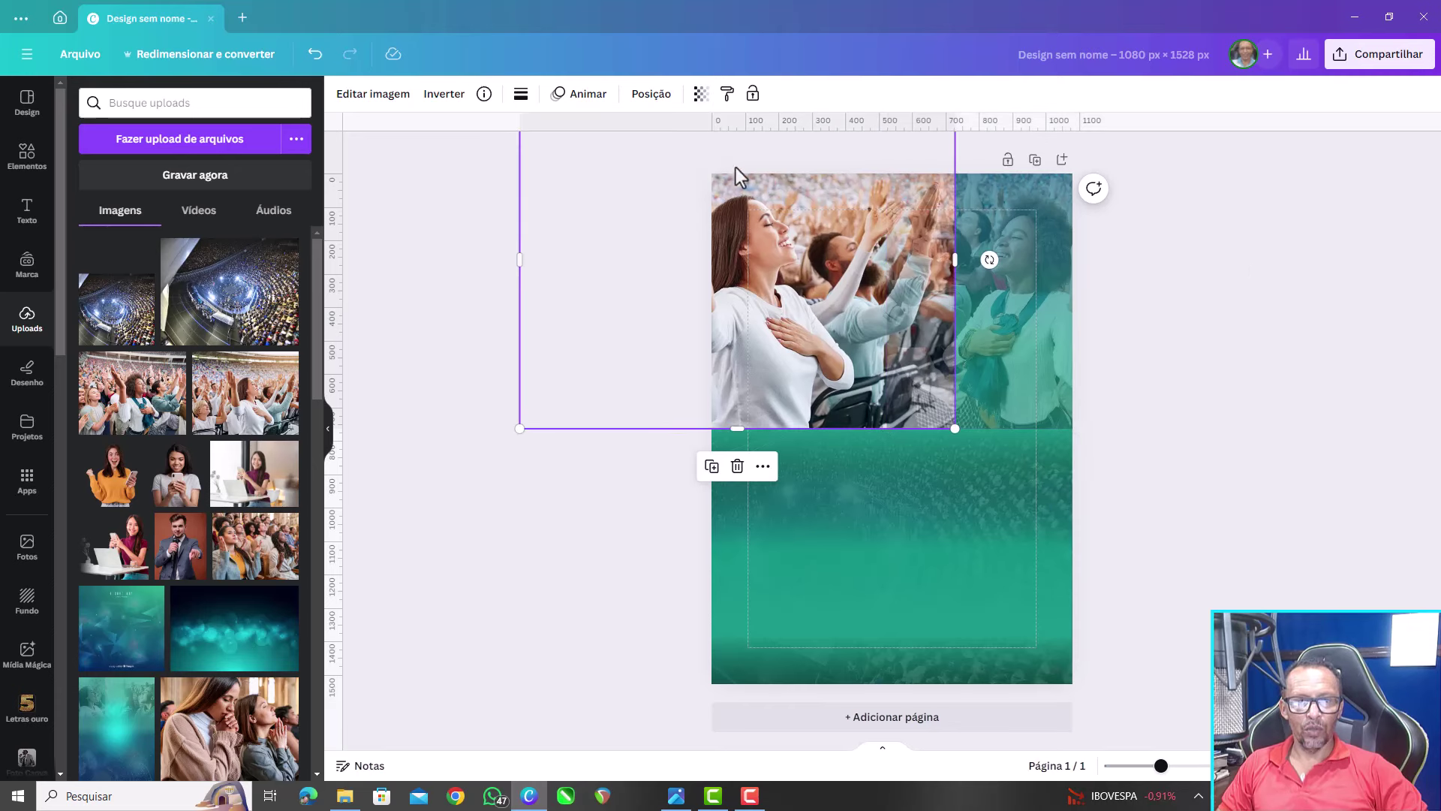
left_click(700, 94)
left_click_drag(659, 155, 584, 156)
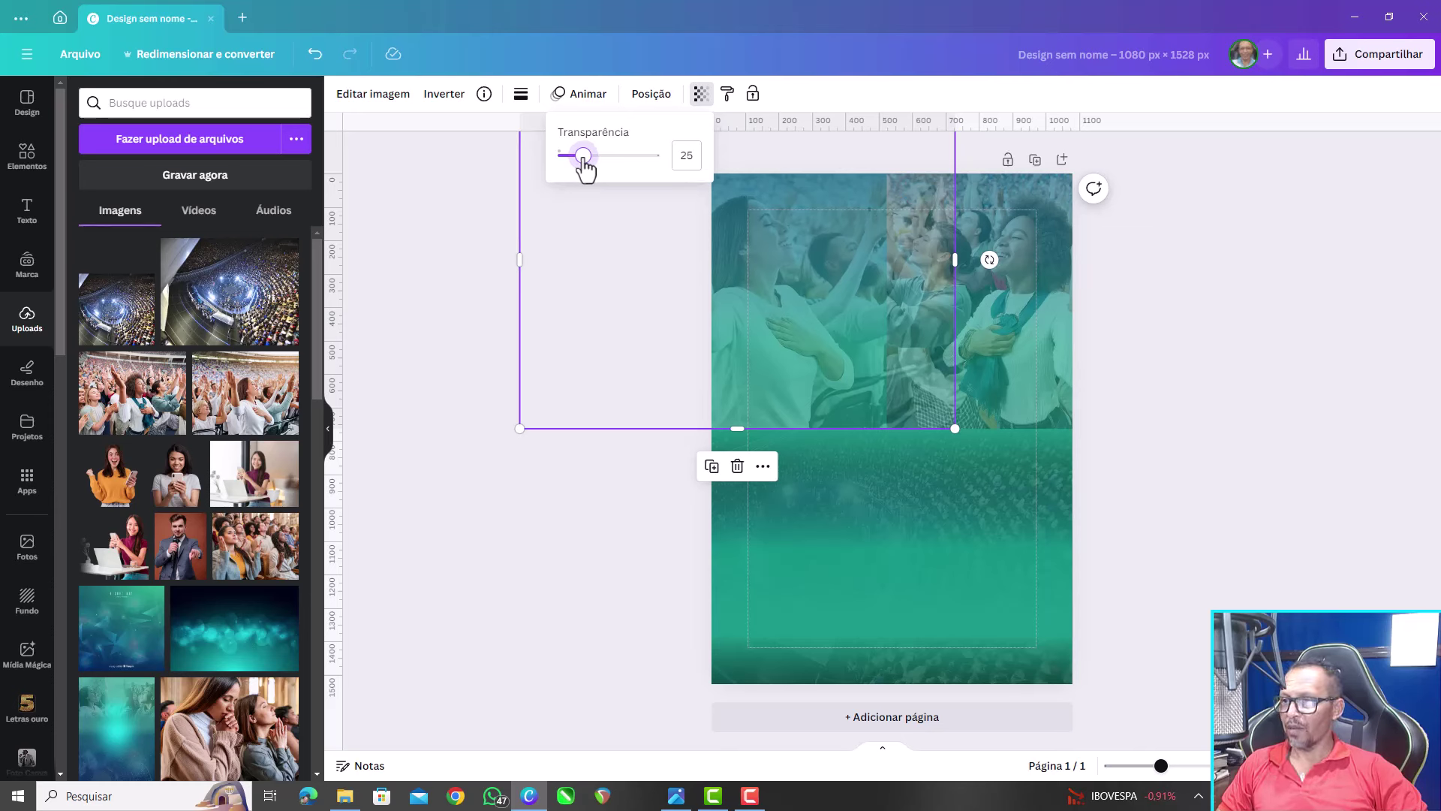
left_click_drag(583, 155, 595, 156)
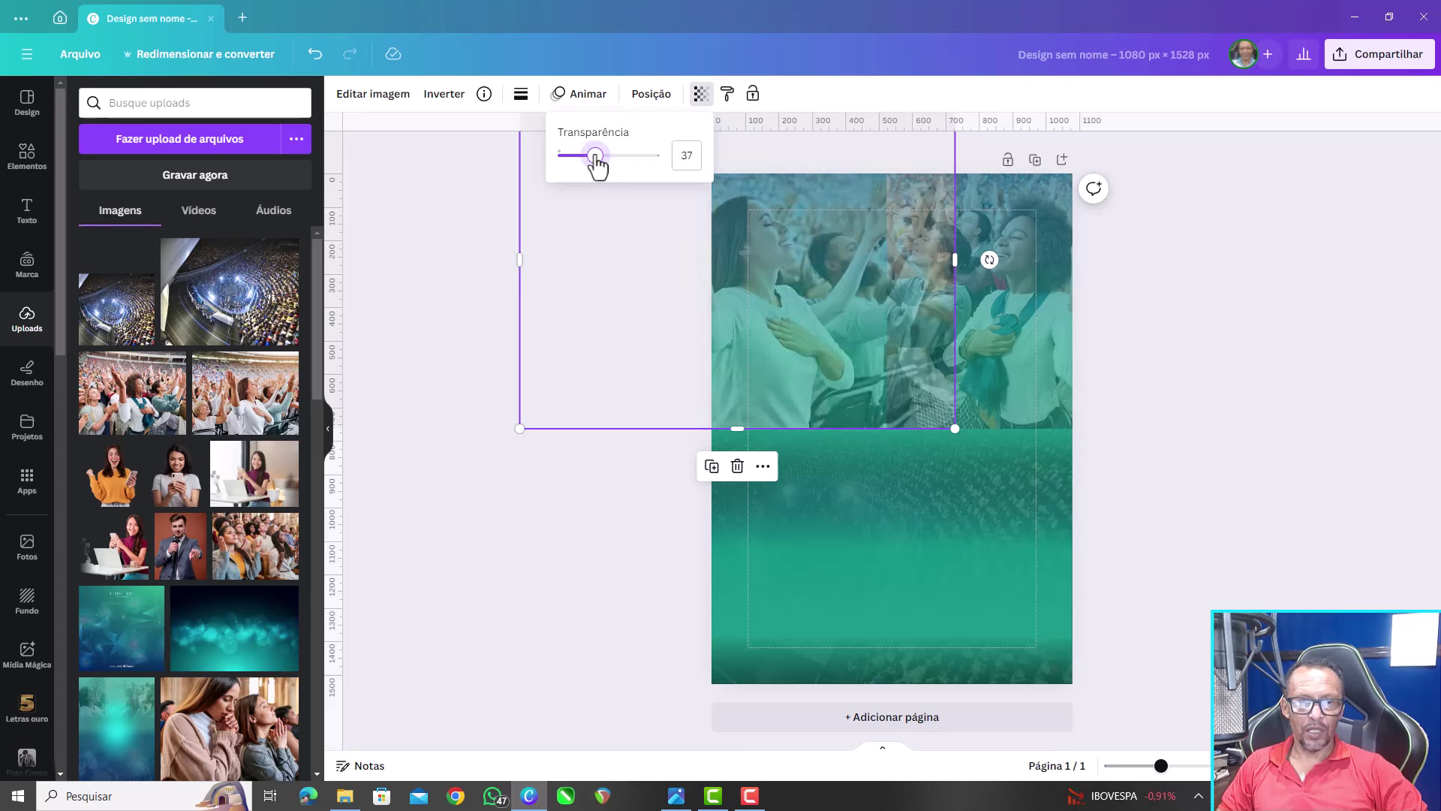
left_click_drag(596, 162, 676, 160)
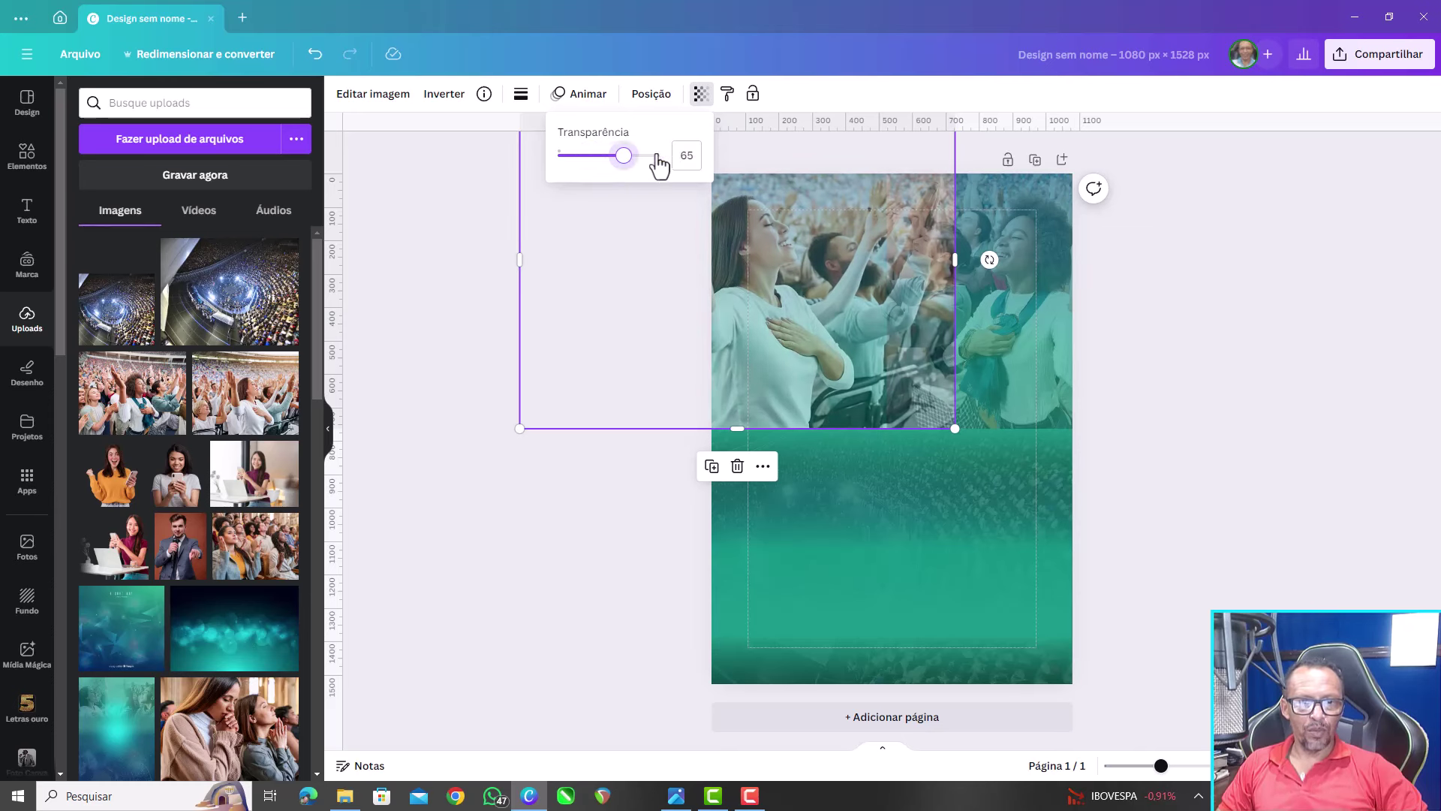
left_click(371, 98)
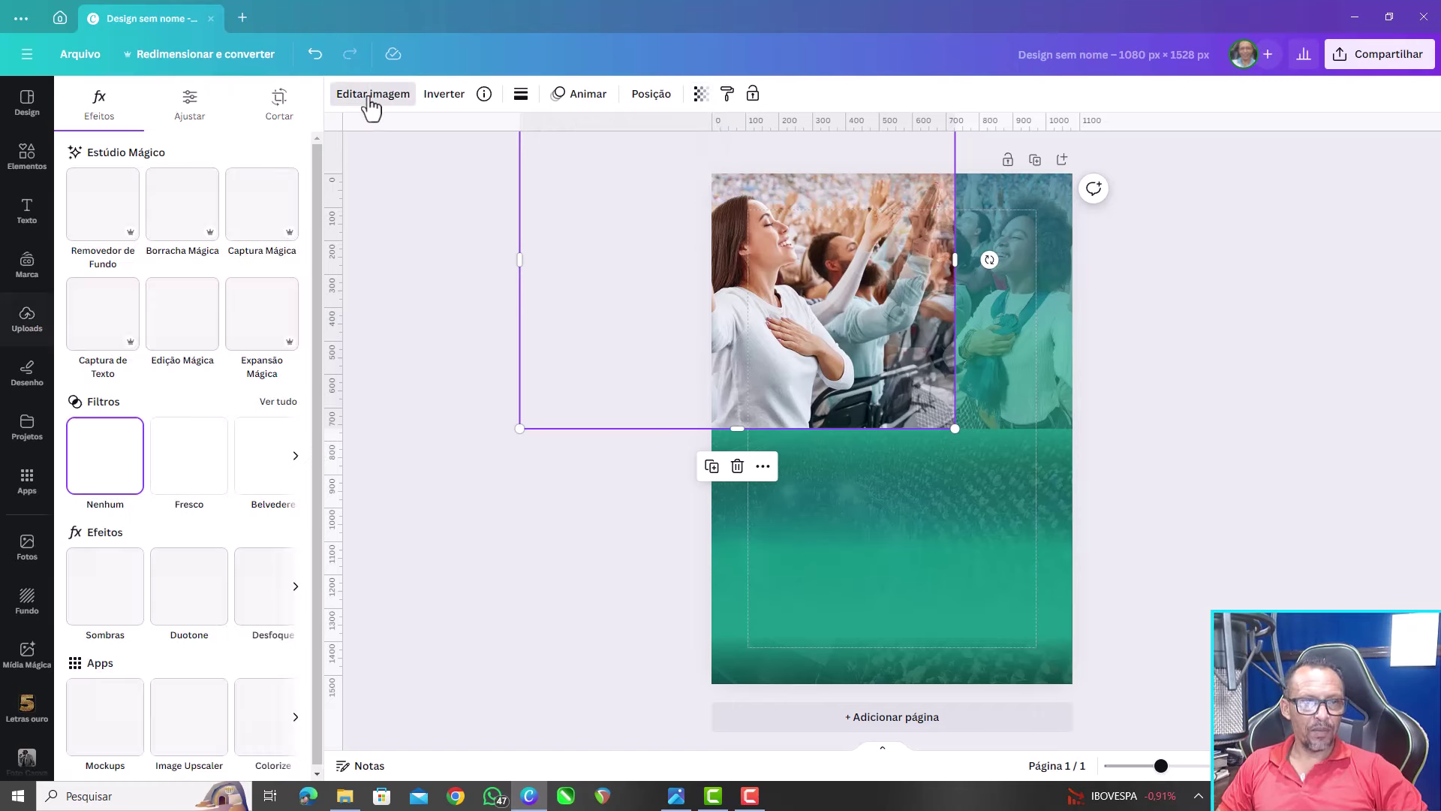
Apply the Mar verde duotone and shift its highlight colour toward teal
left_click(189, 593)
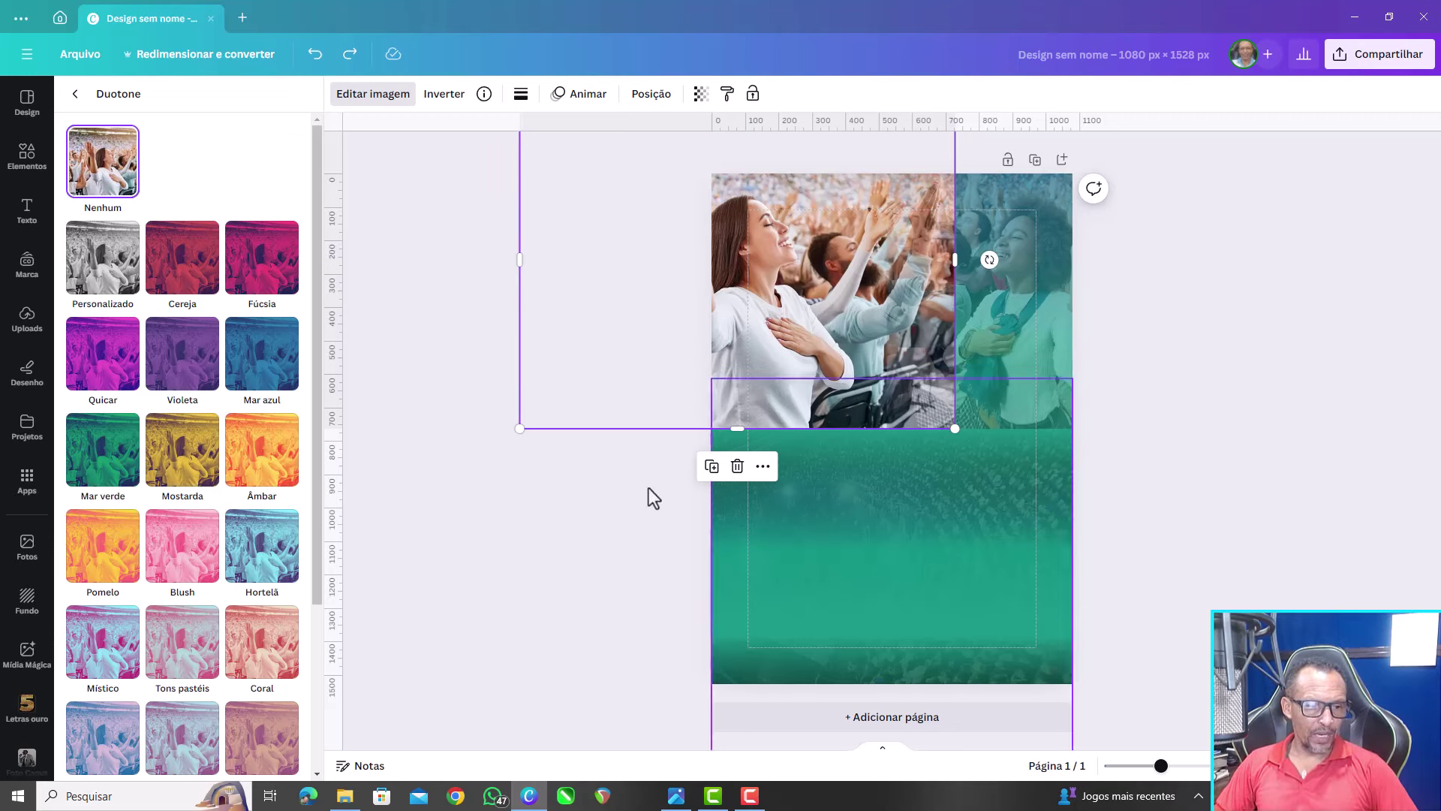
left_click(121, 456)
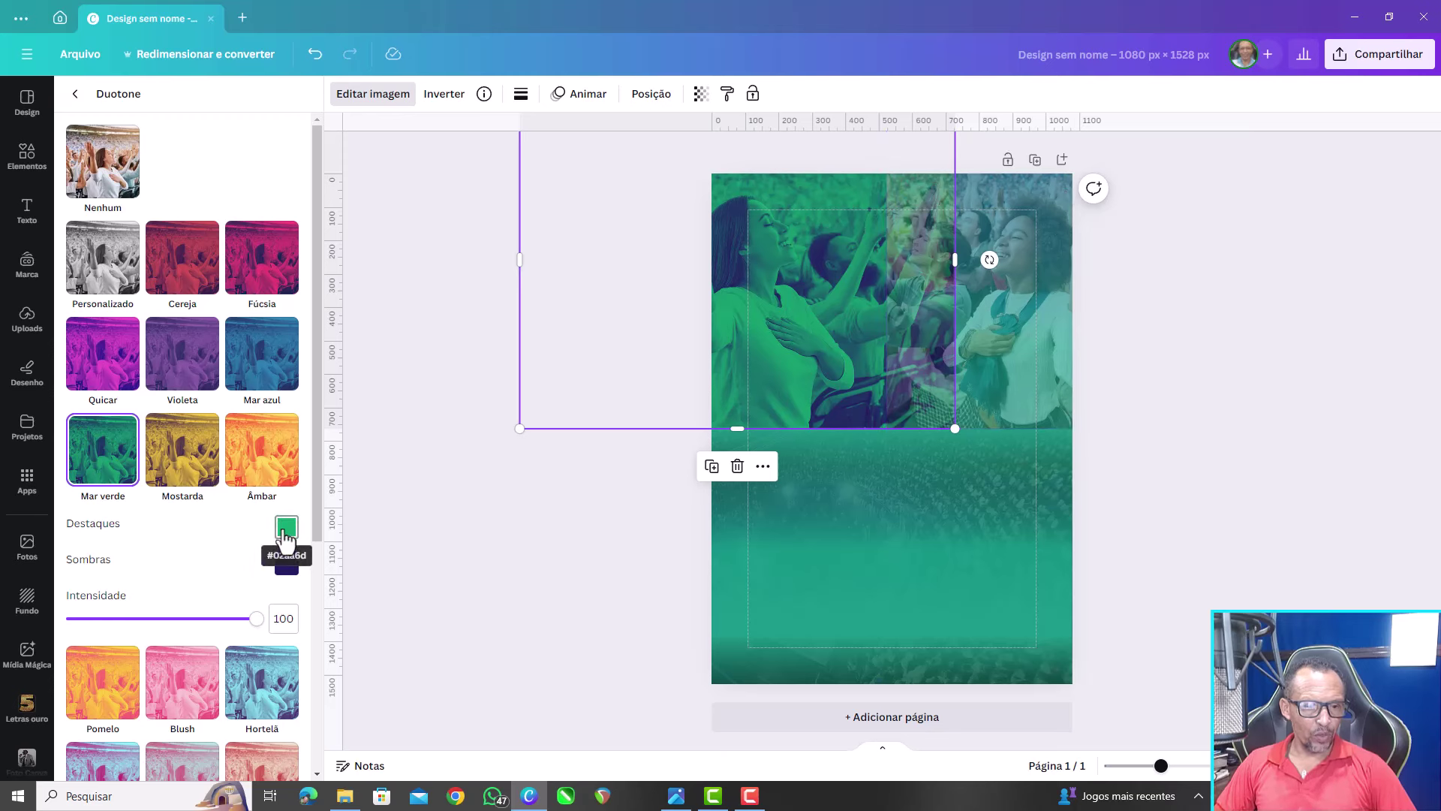
left_click(284, 528)
left_click(415, 652)
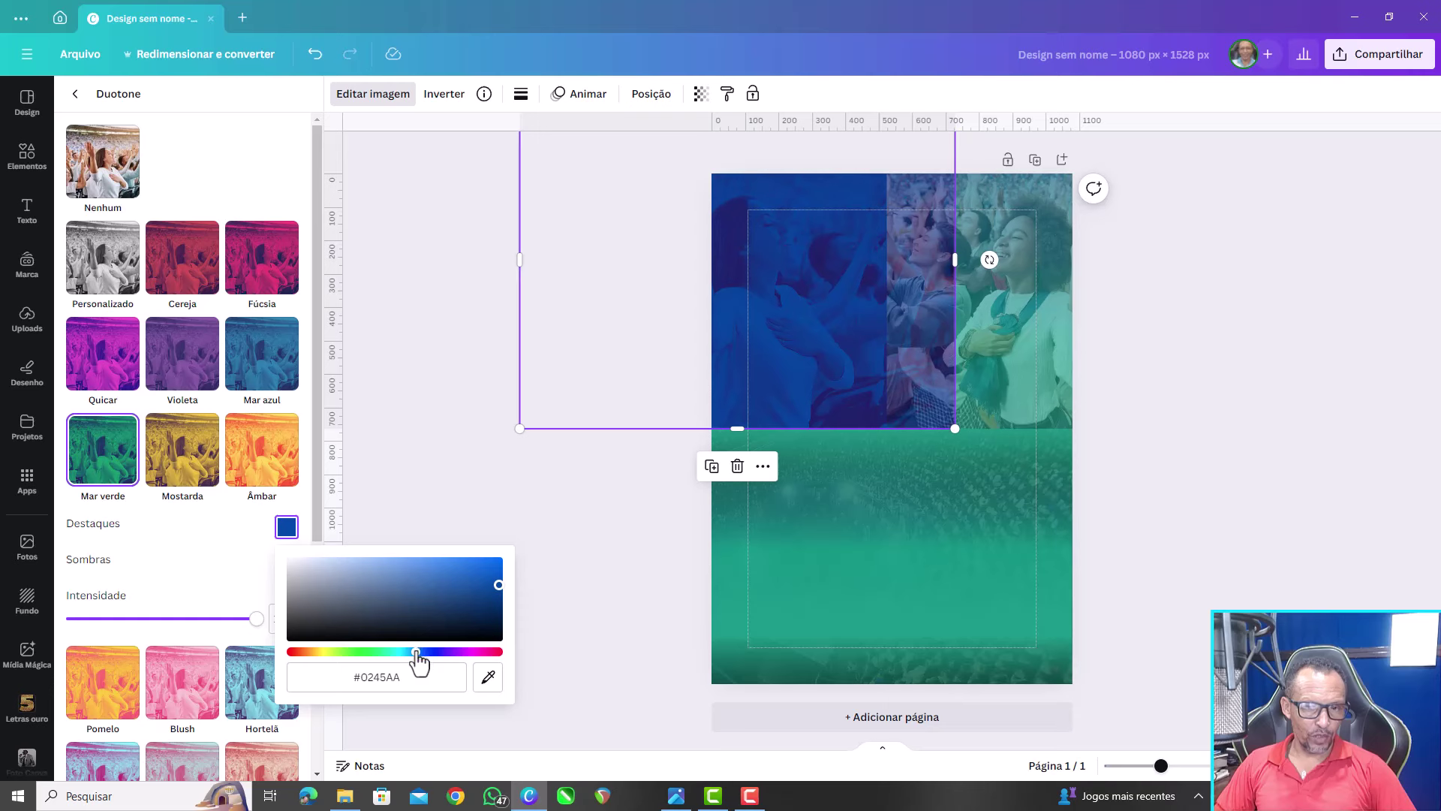
left_click_drag(417, 651, 408, 651)
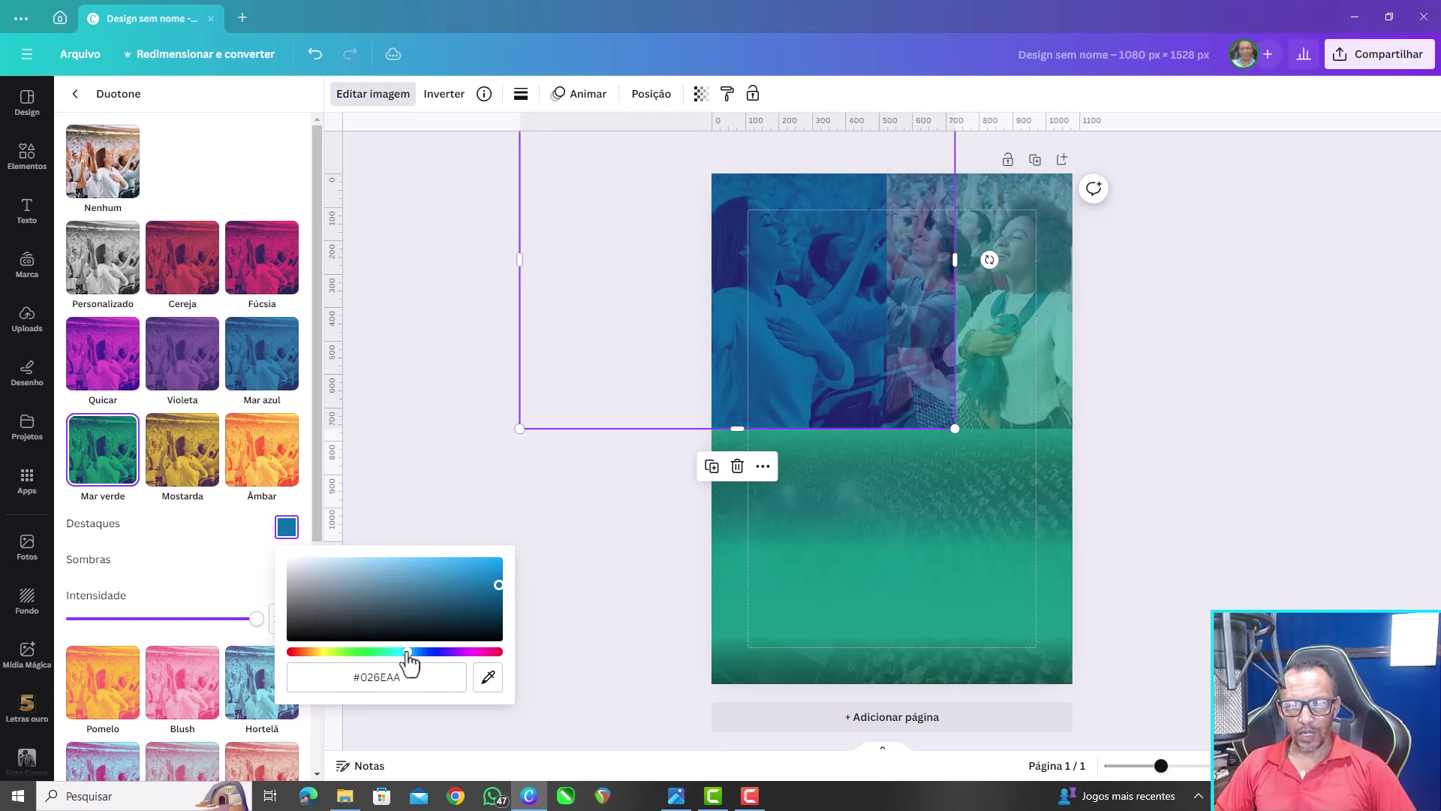
left_click_drag(408, 651, 396, 652)
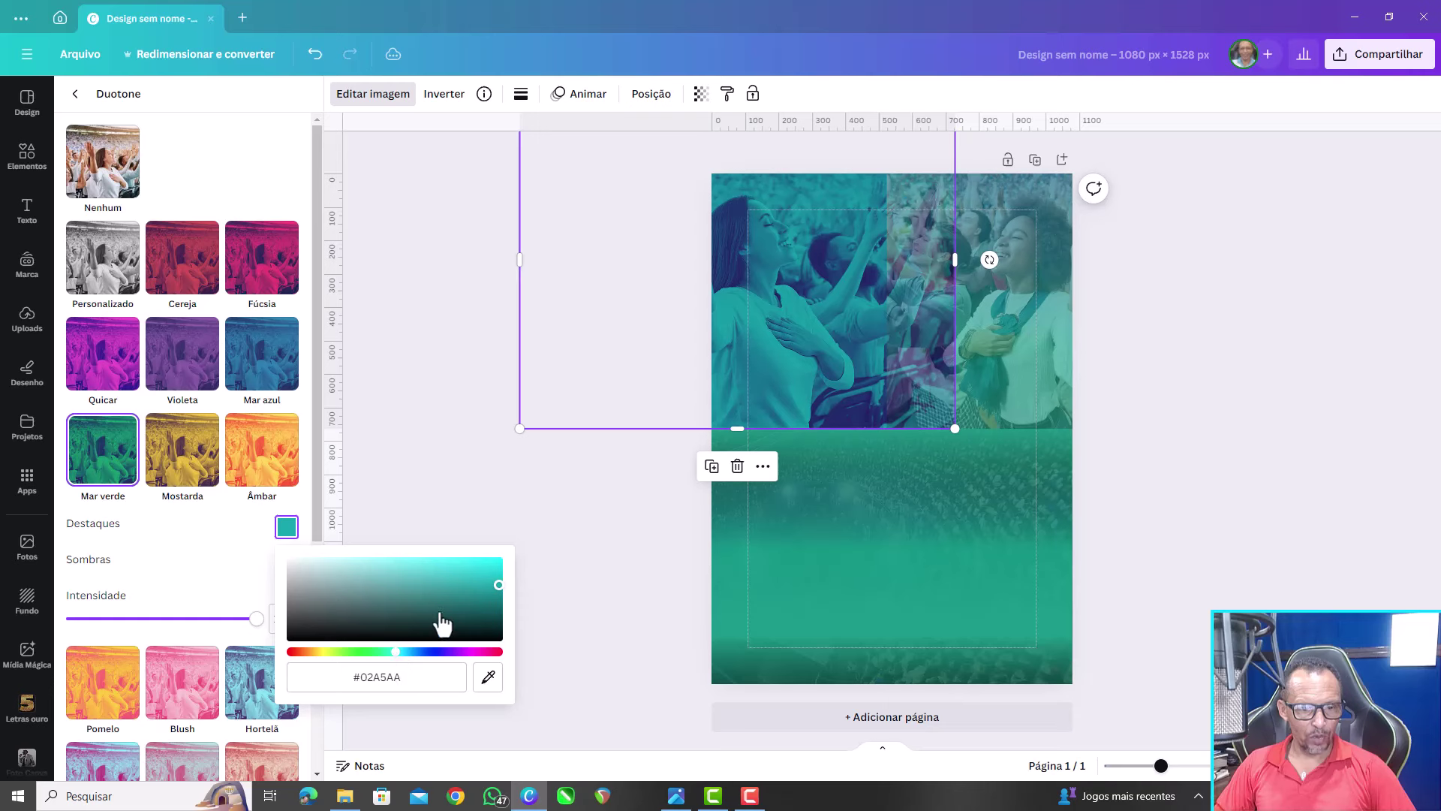
left_click_drag(458, 600, 496, 589)
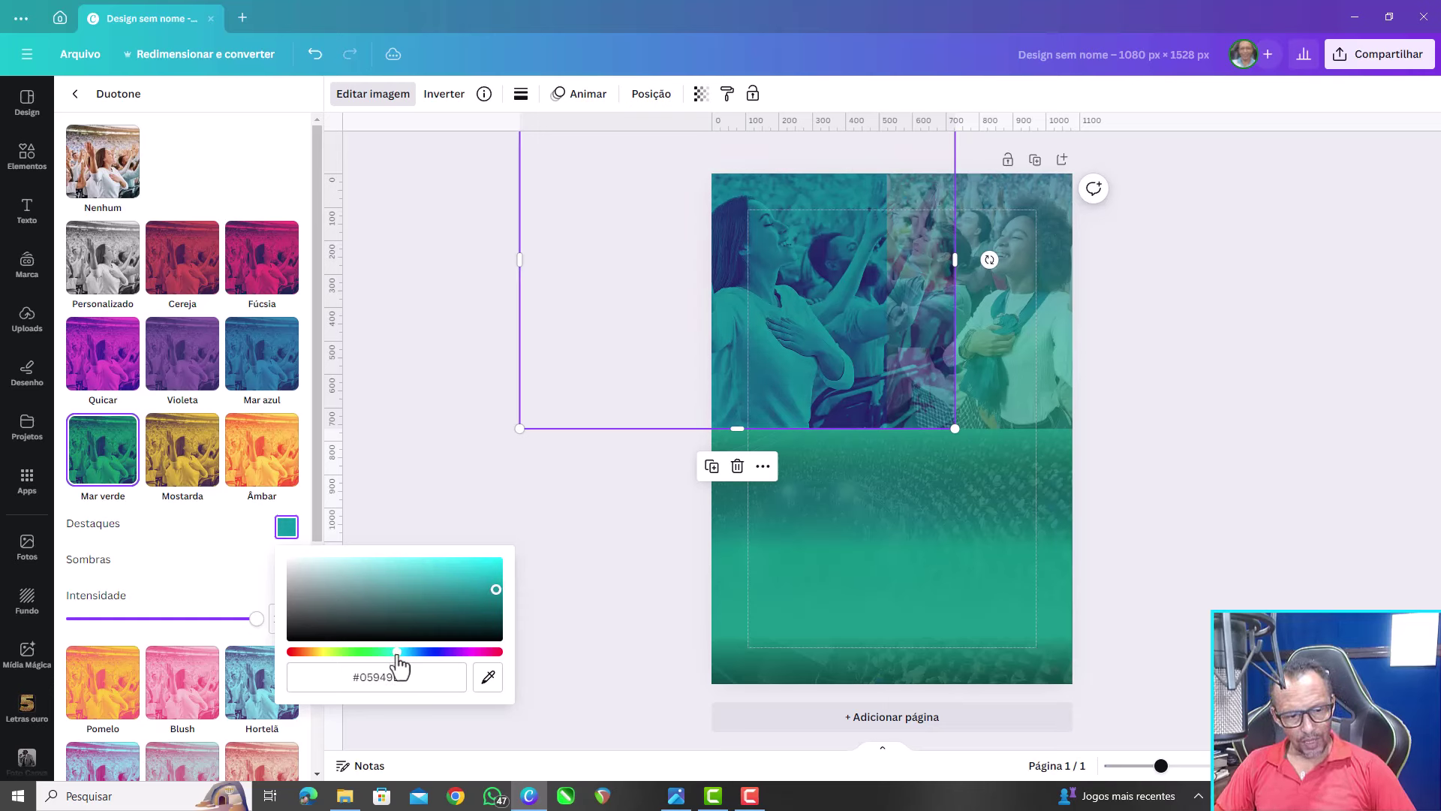
Darken the highlight to dark teal and copy its hex code #095869
left_click(401, 651)
left_click(474, 592)
left_click_drag(474, 591, 487, 600)
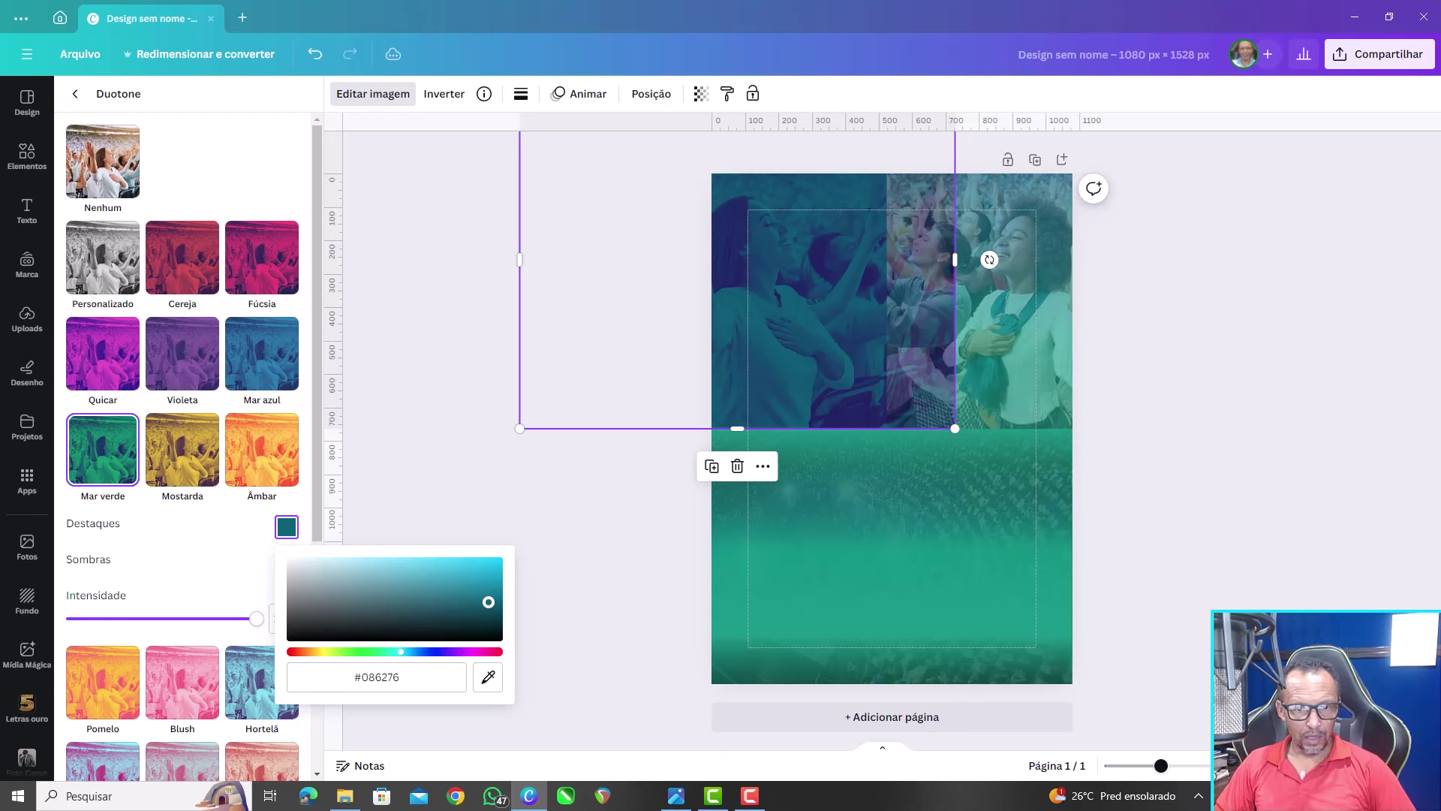
left_click_drag(489, 602, 487, 605)
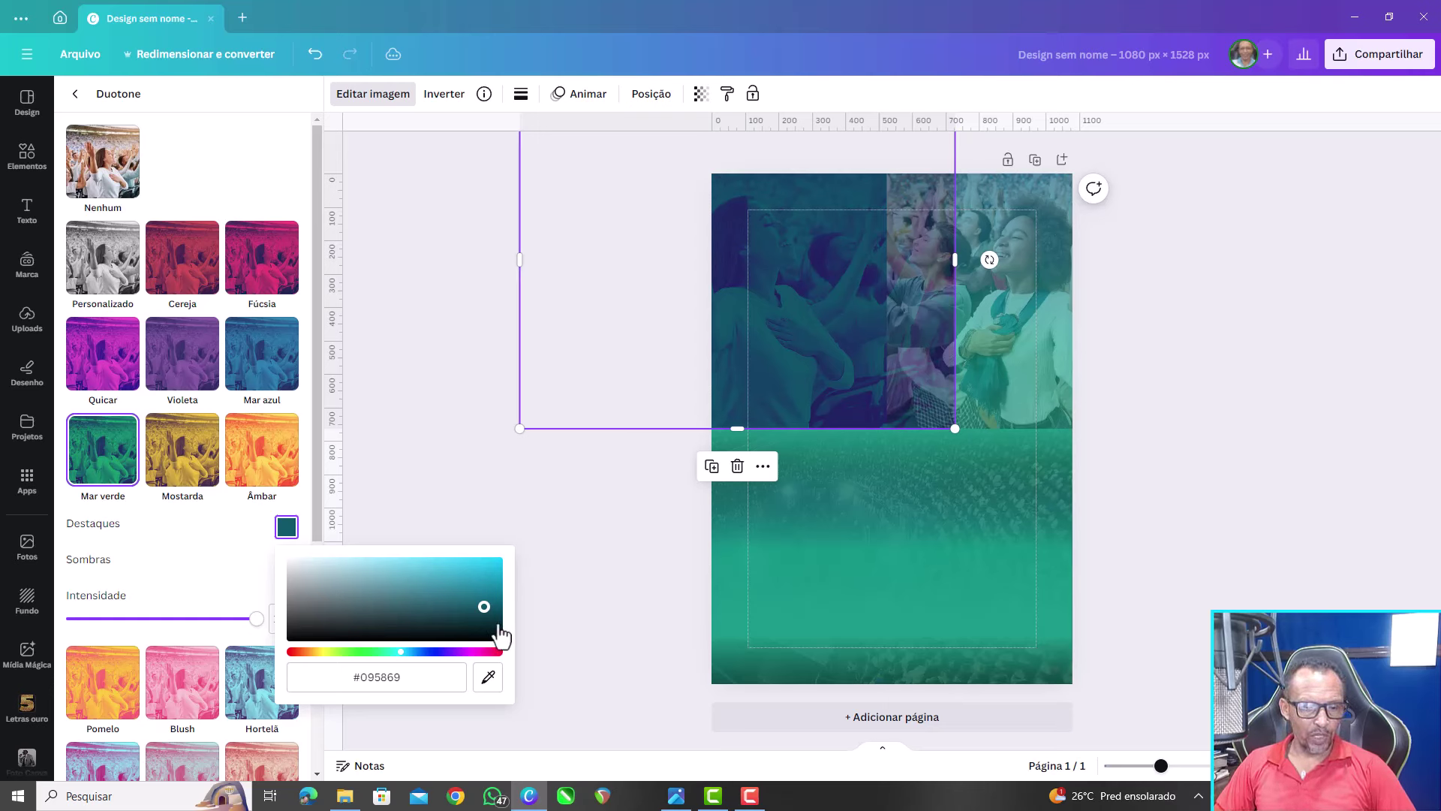
left_click(411, 680)
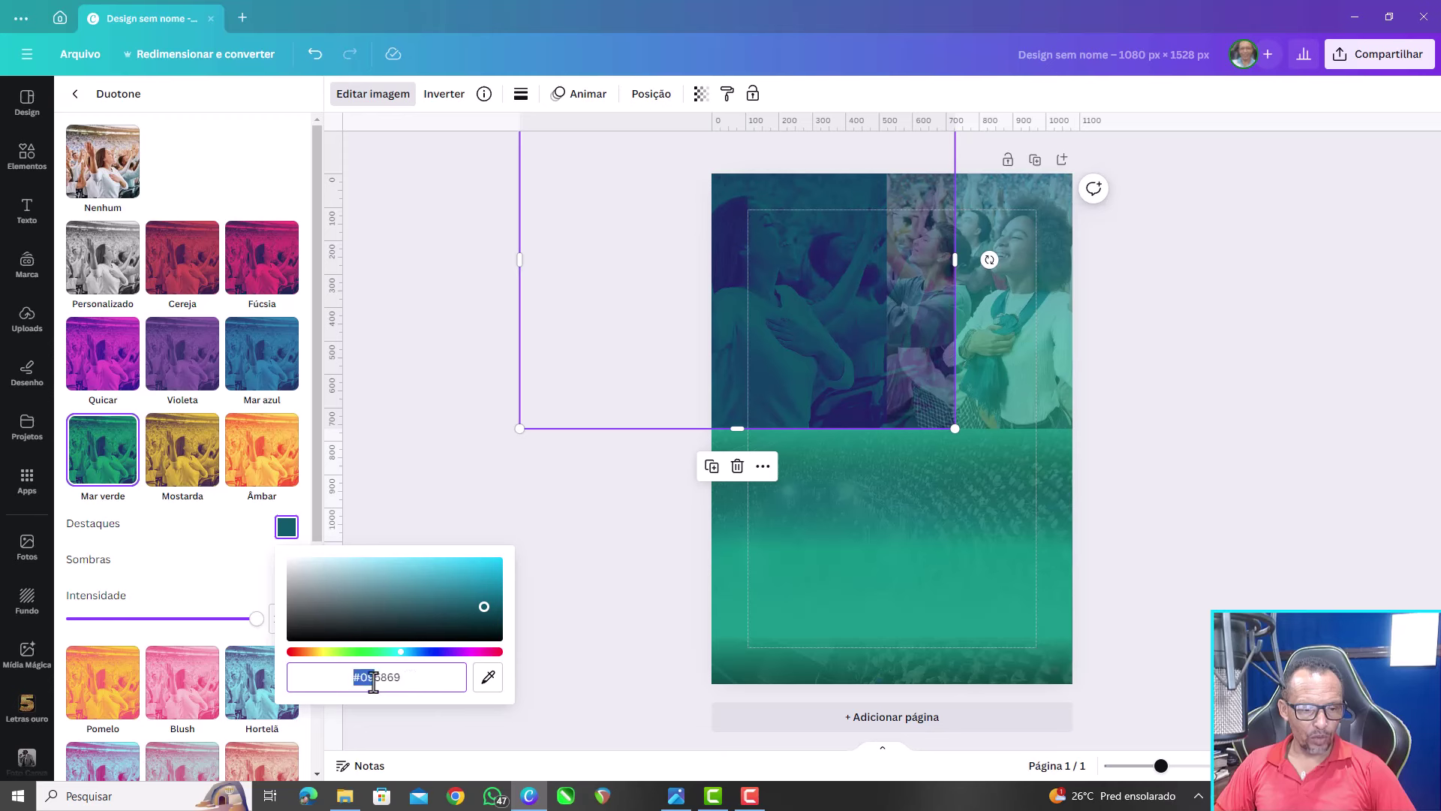
right_click(392, 678)
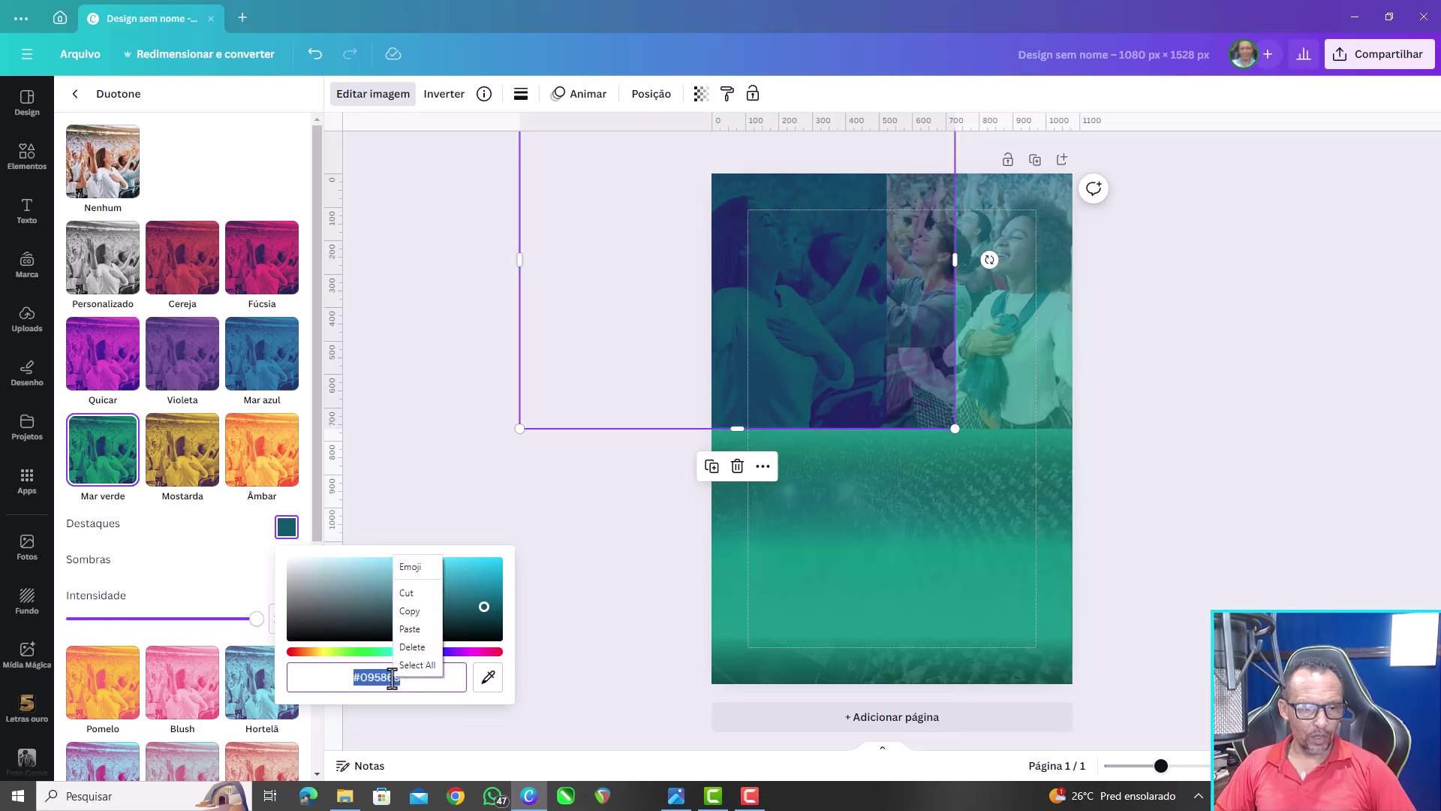
left_click(408, 628)
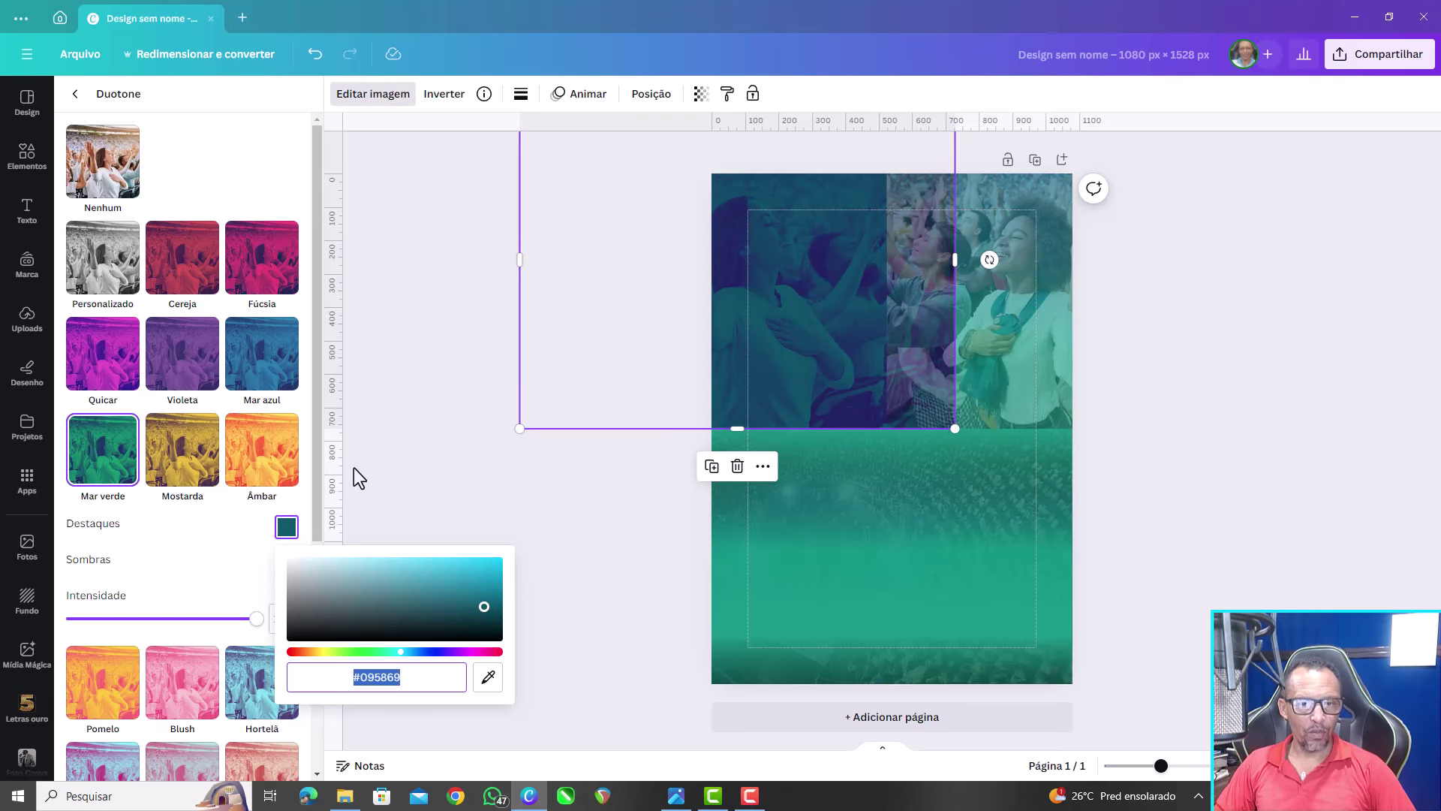
Revert the highlight, then enter #095869 as the highlight hex and close the picker
key("ctrl+z")
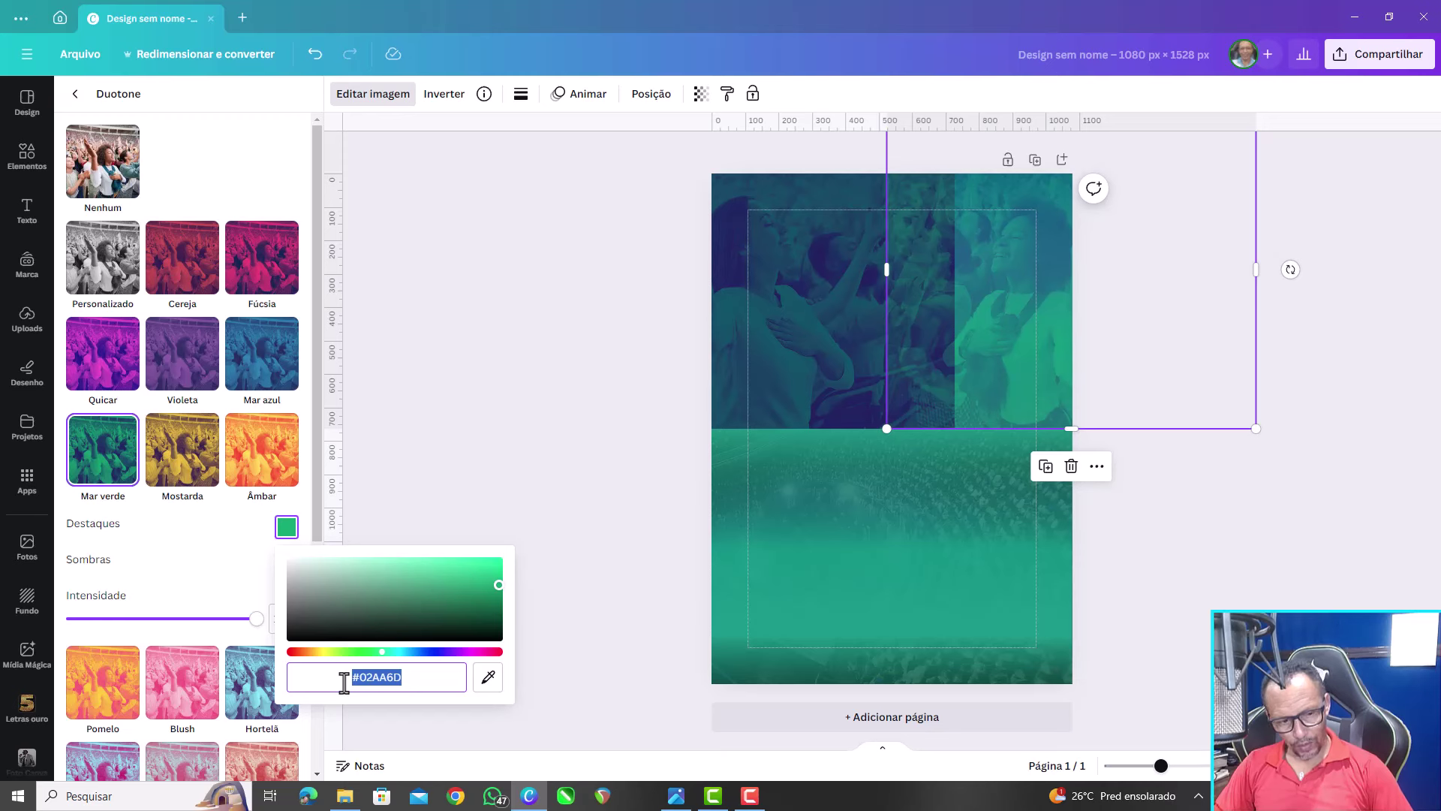
type("#095869")
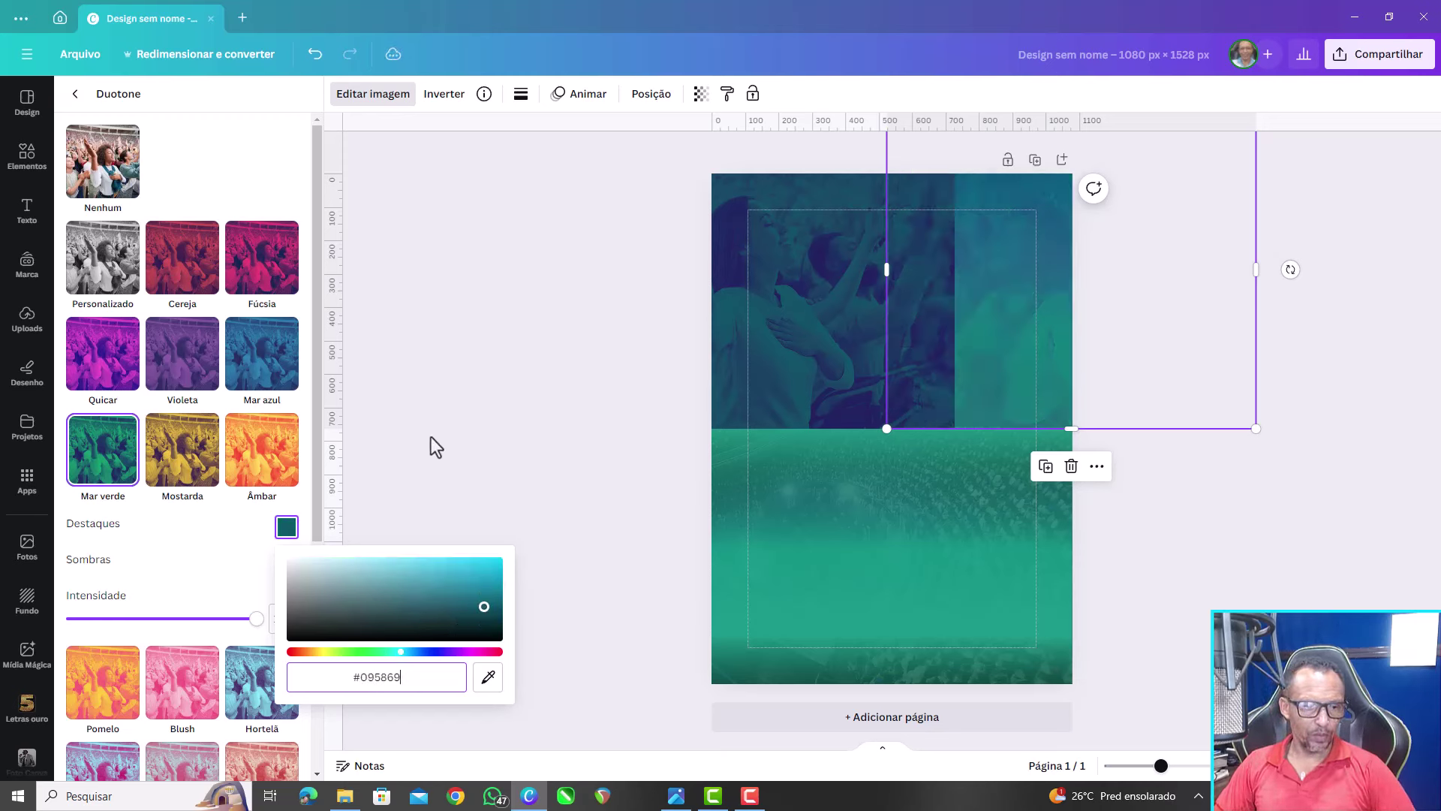
left_click(258, 162)
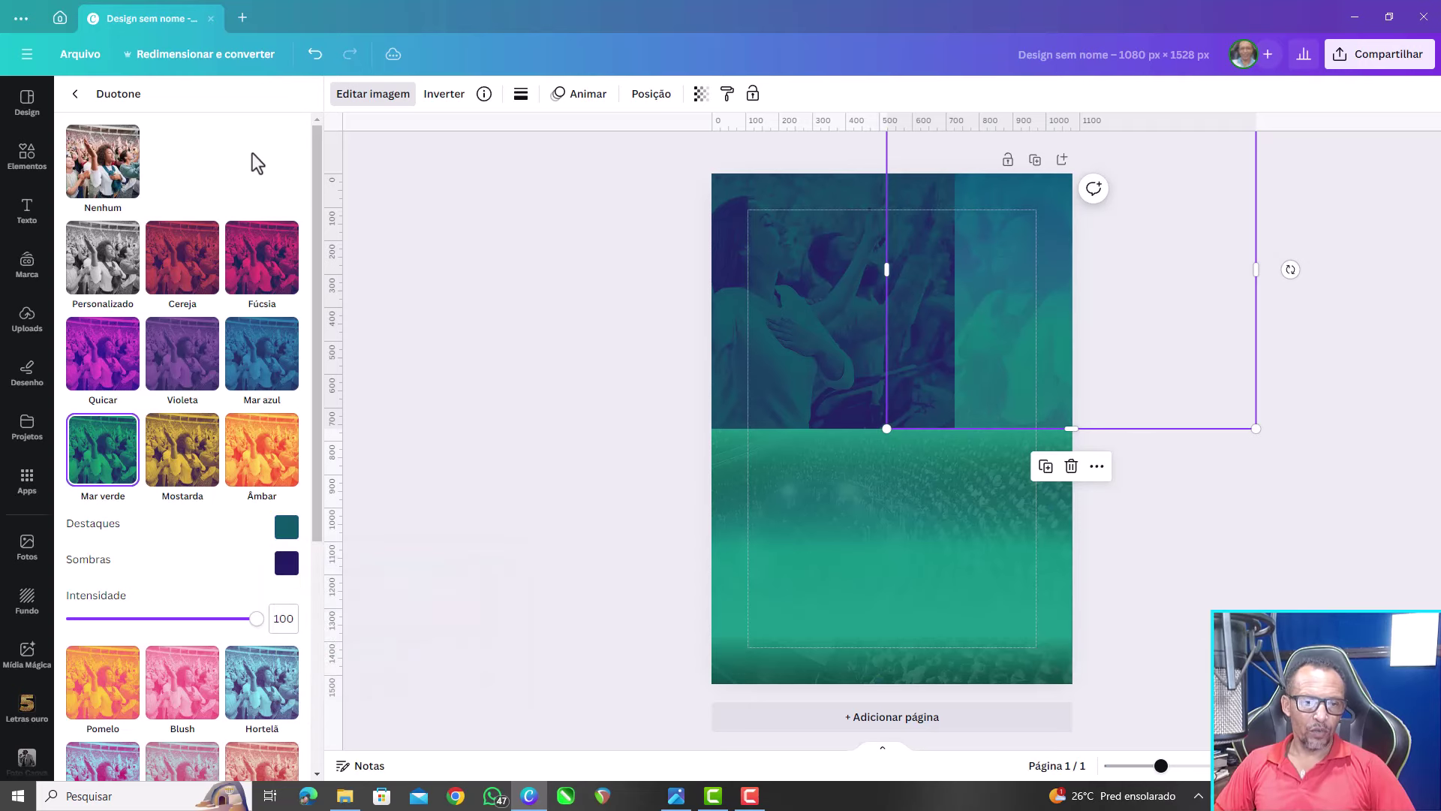
left_click(459, 223)
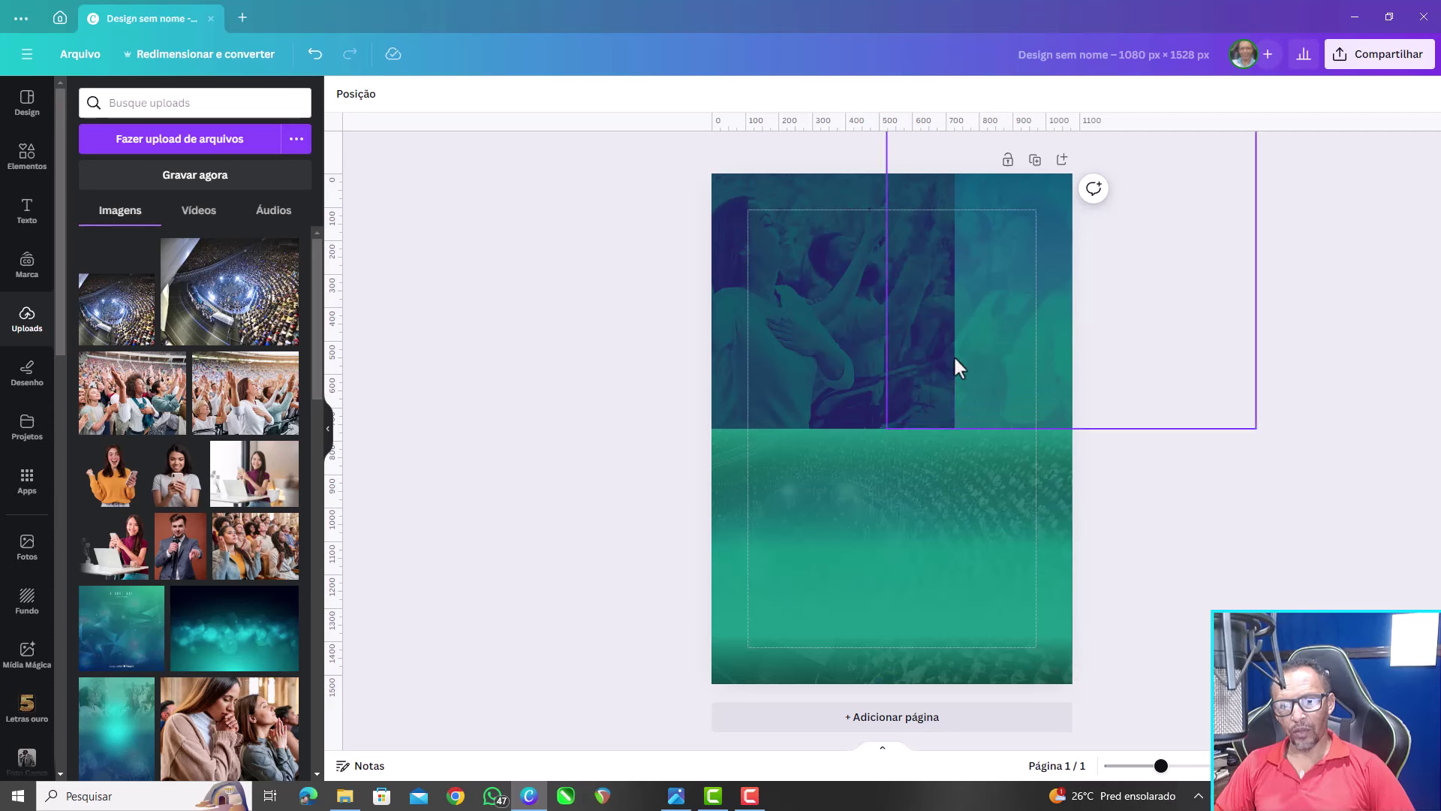
Narrow the left crowd photo by dragging its right edge inward
left_click(914, 333)
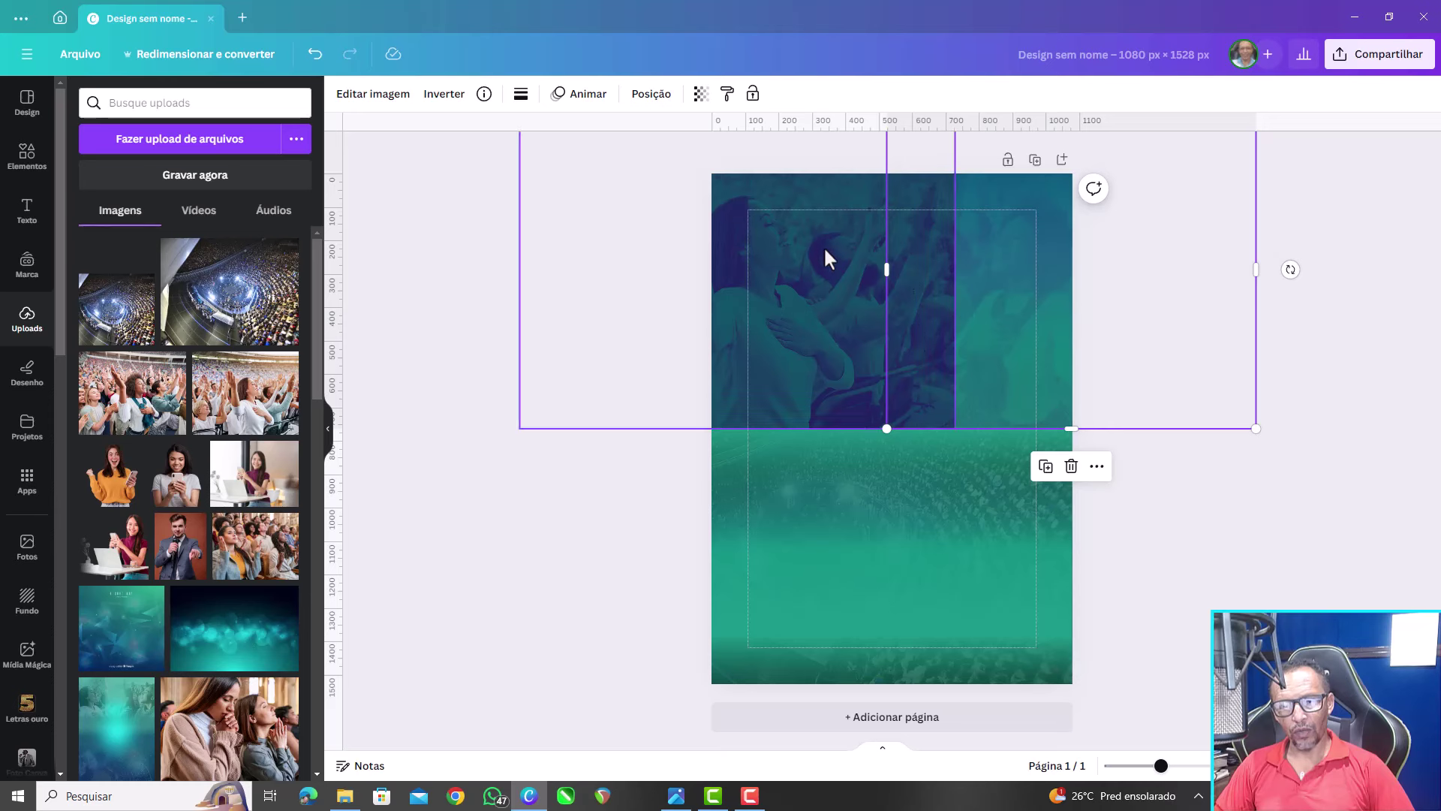
left_click(787, 189)
left_click_drag(956, 260, 891, 260)
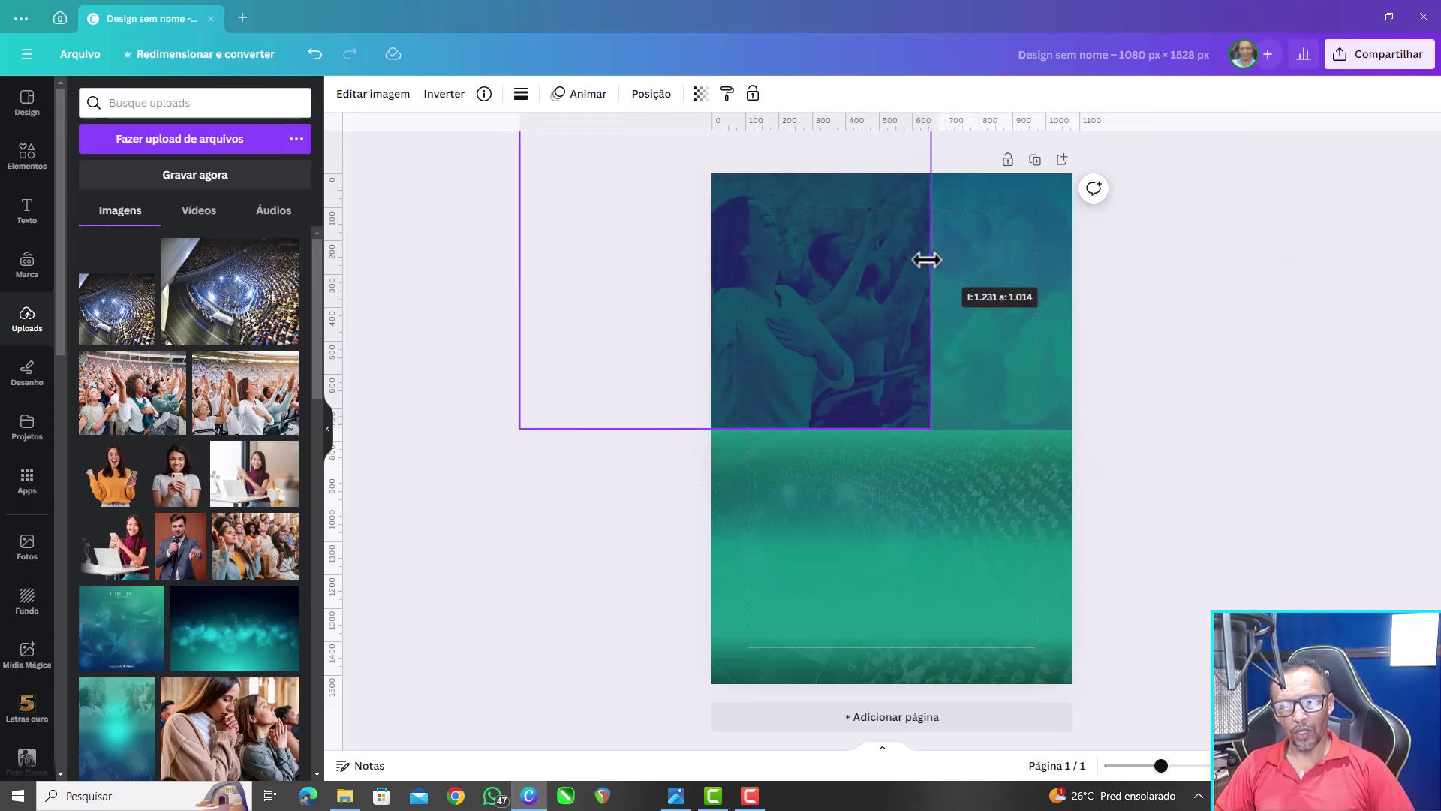
left_click(456, 274)
Lower the transparency of the right crowd photo and the left woman photo, to about 38
left_click(1066, 207)
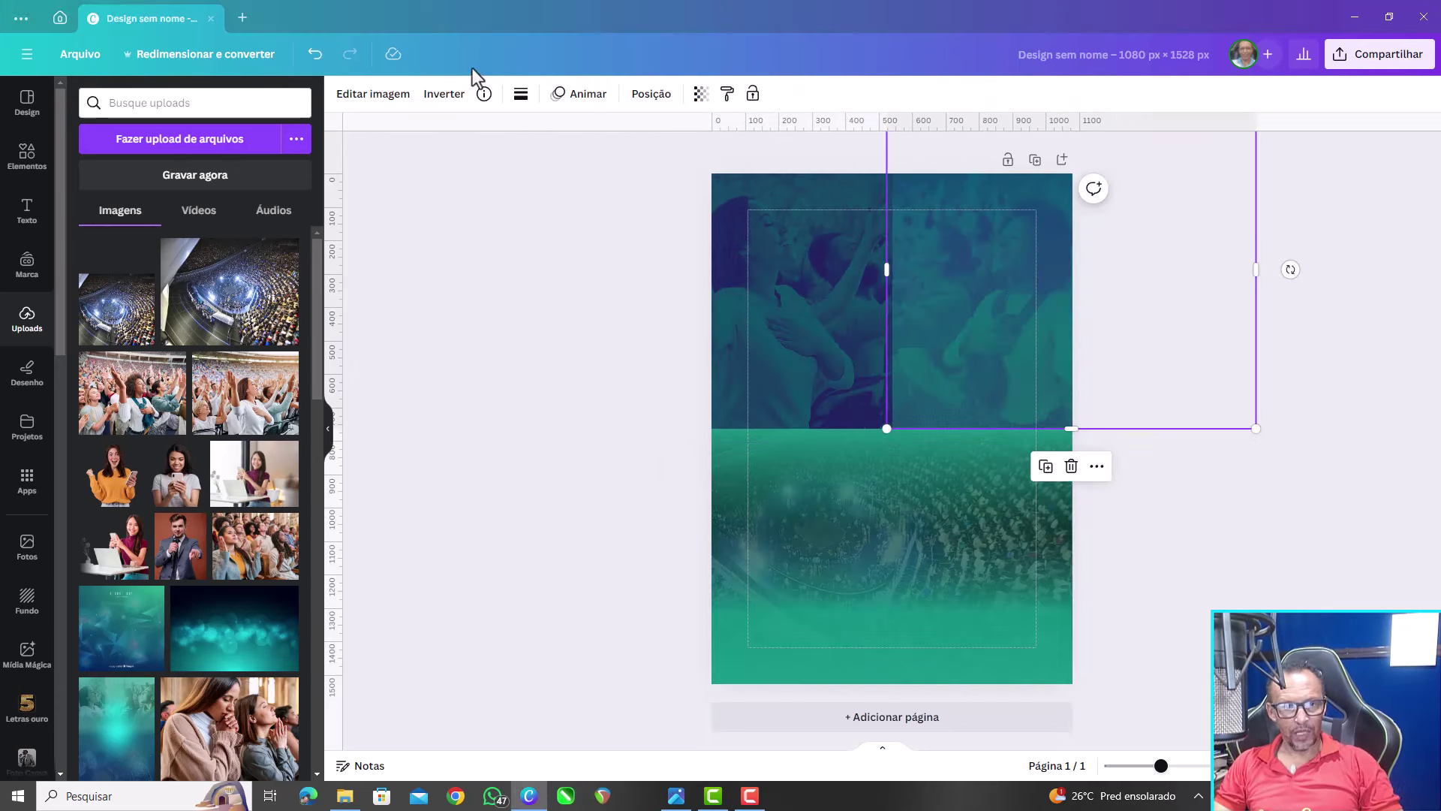
left_click(700, 93)
mouse_move(605, 156)
left_mouse_down()
mouse_move(620, 156)
mouse_move(583, 158)
left_mouse_up()
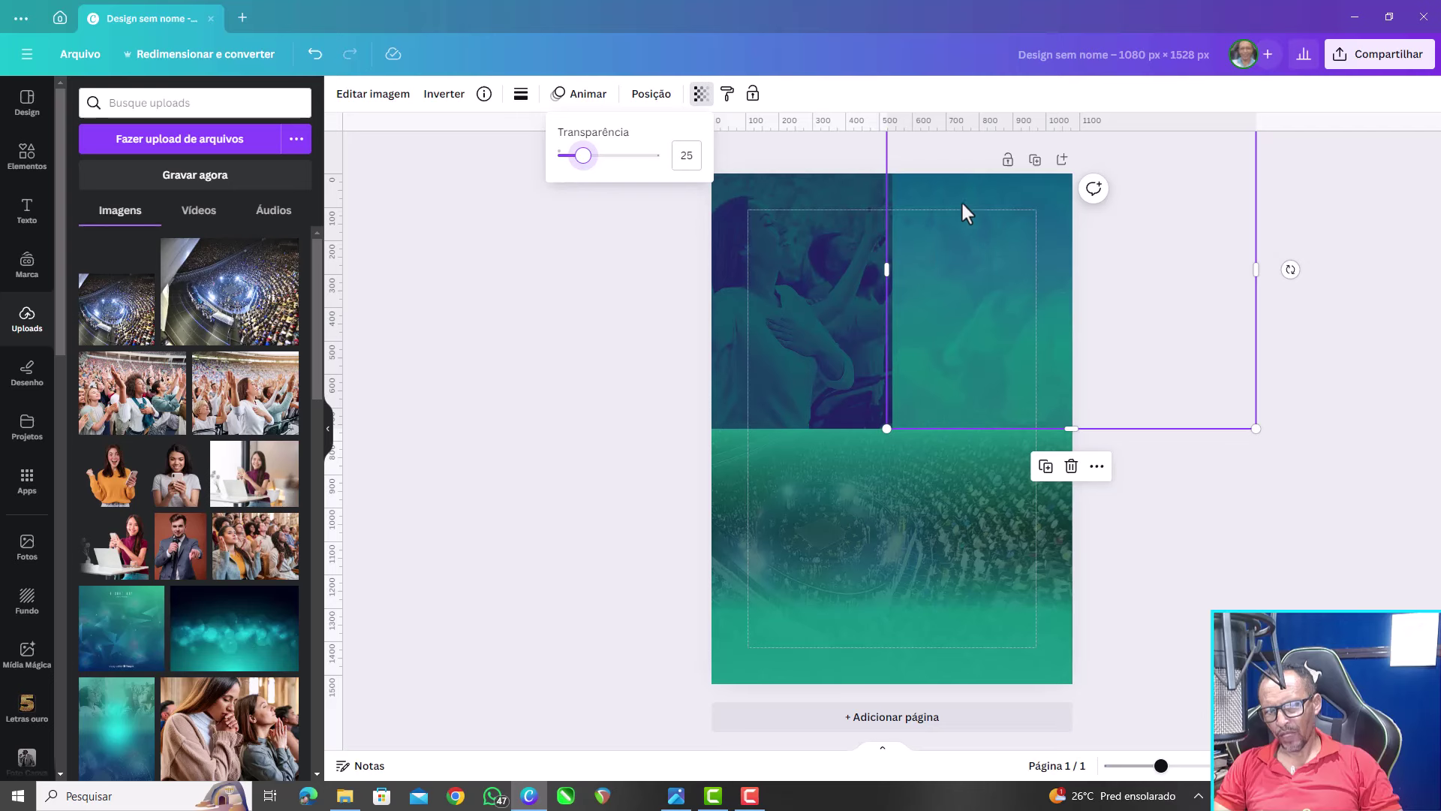
left_click(731, 183)
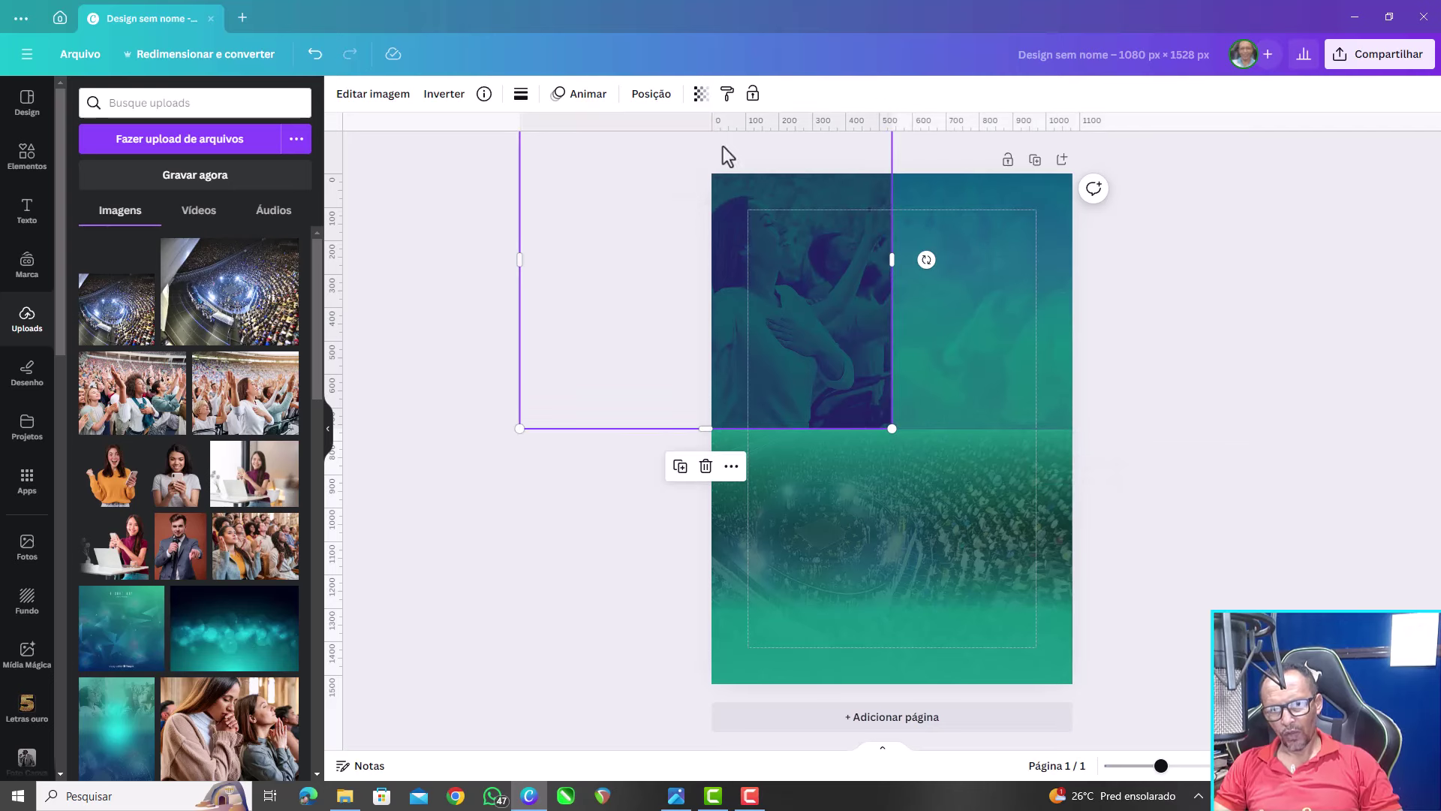
left_click(701, 93)
left_click_drag(660, 158, 600, 161)
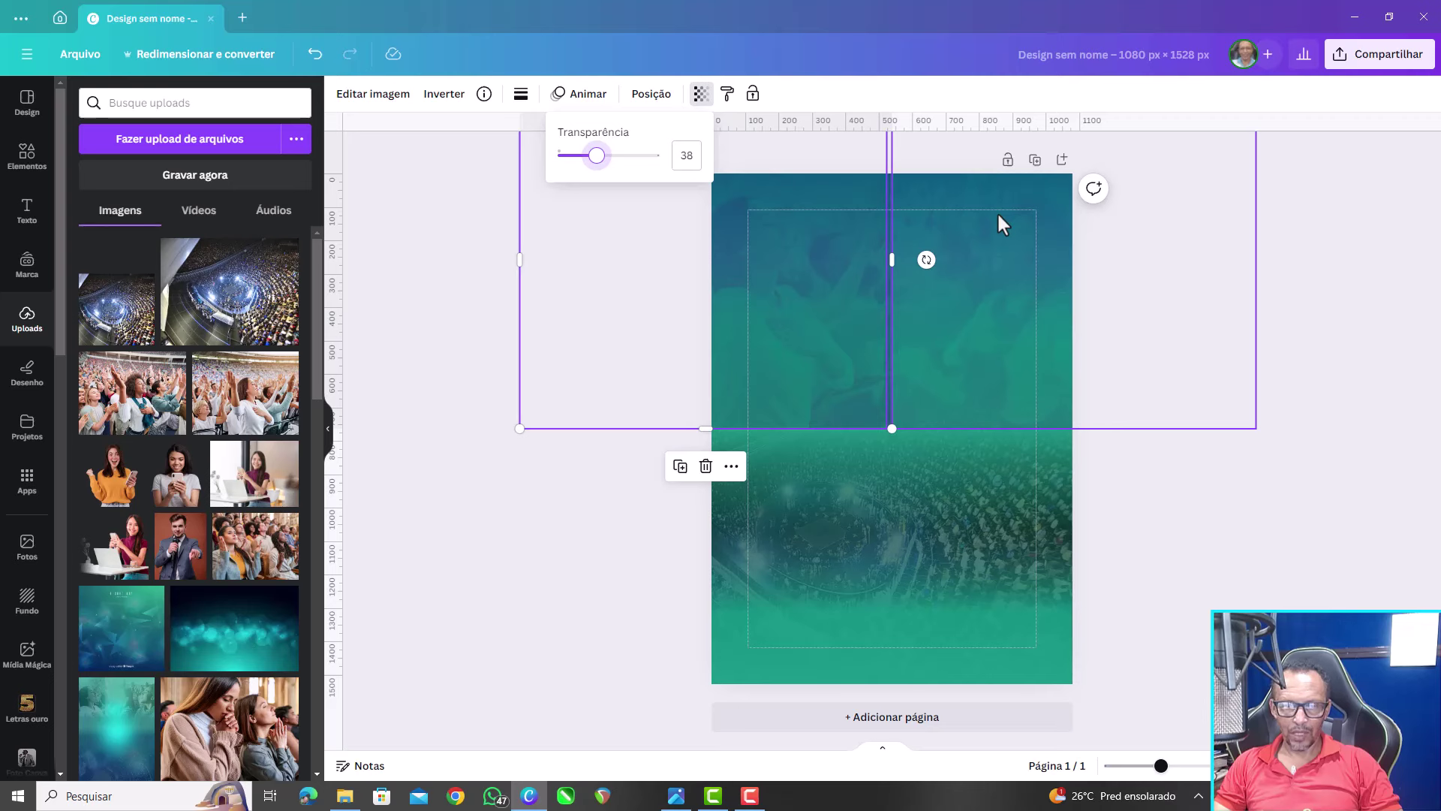
left_click(448, 304)
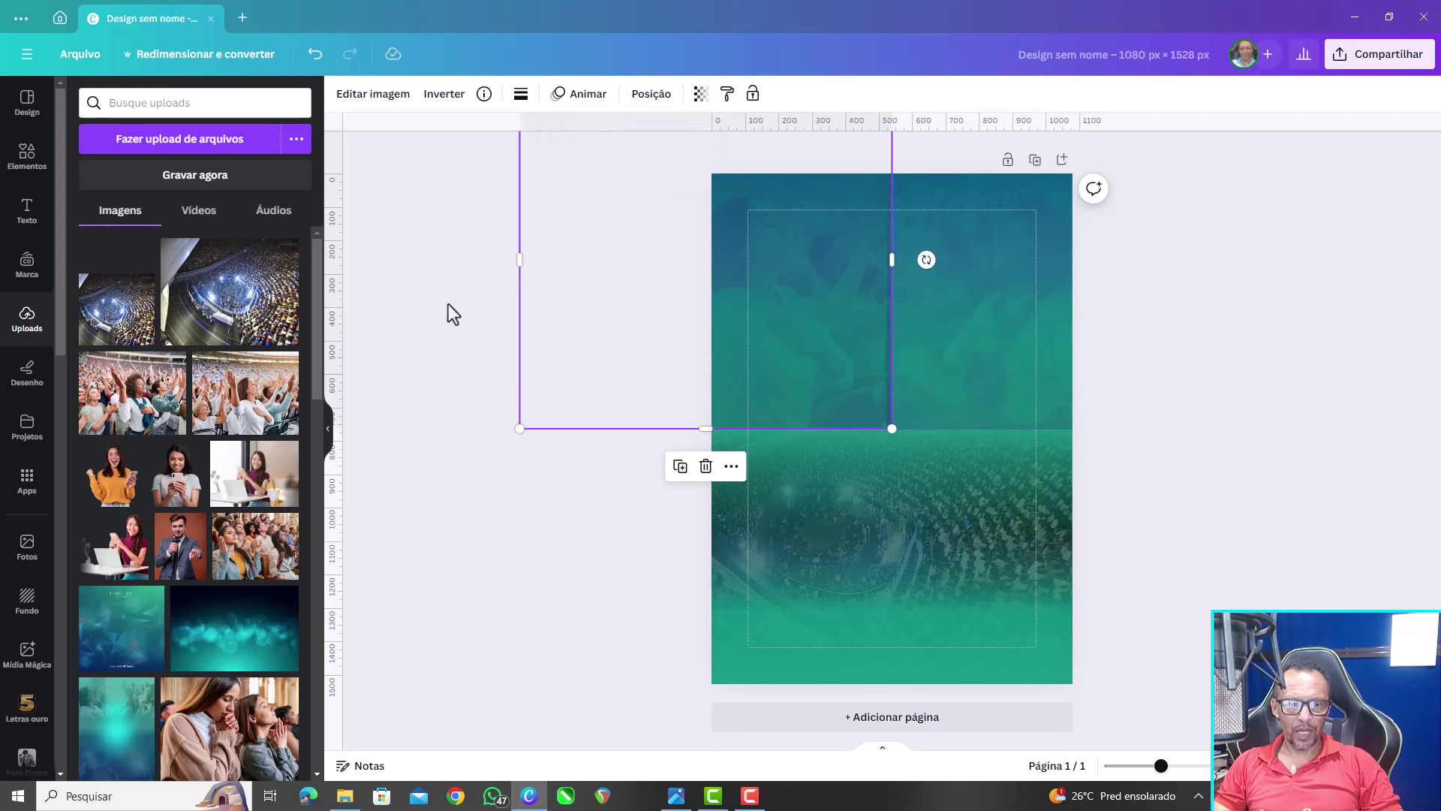
left_click(530, 546)
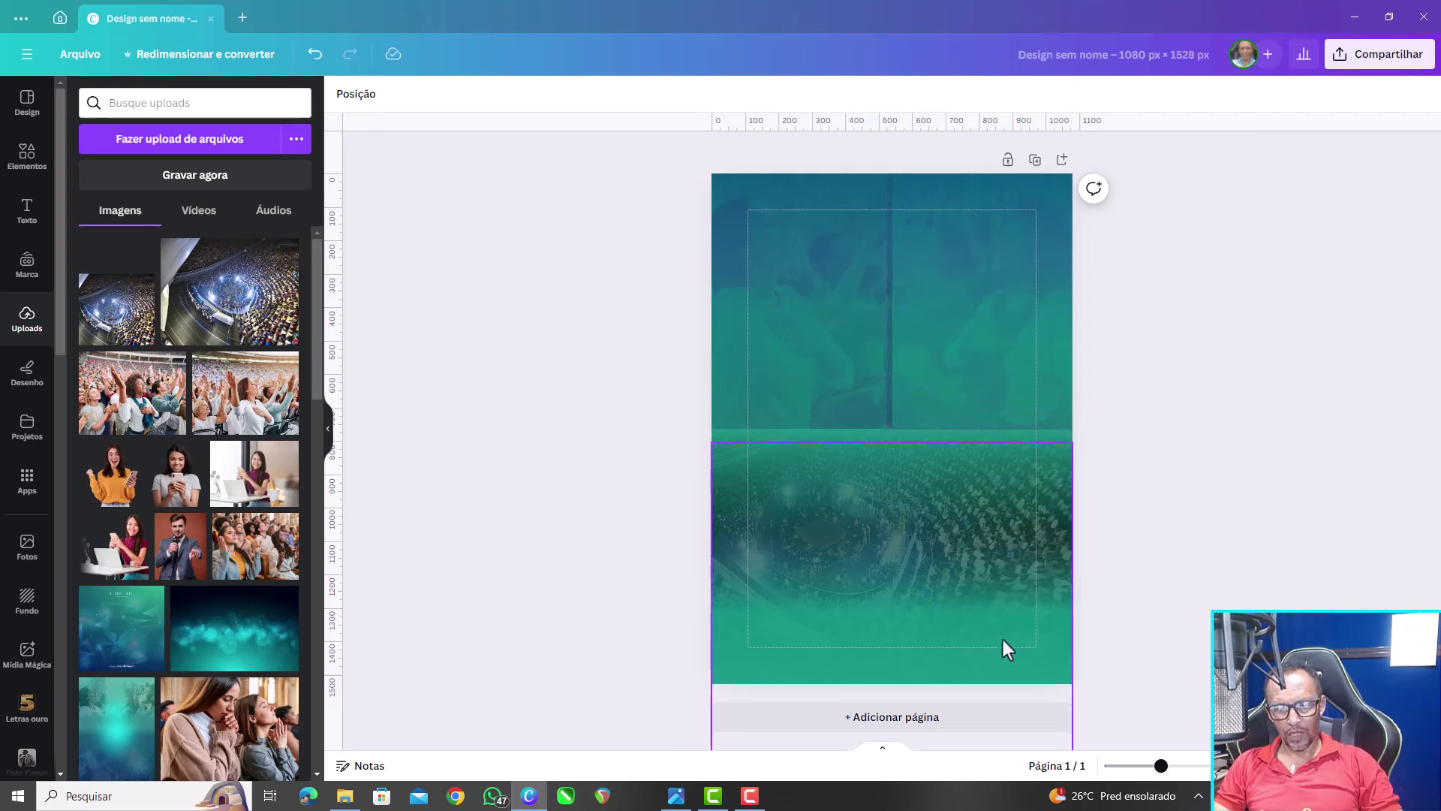
Slide the lower stadium crowd image up until its top snaps to the page top, then deselect
left_click_drag(1003, 639, 990, 463)
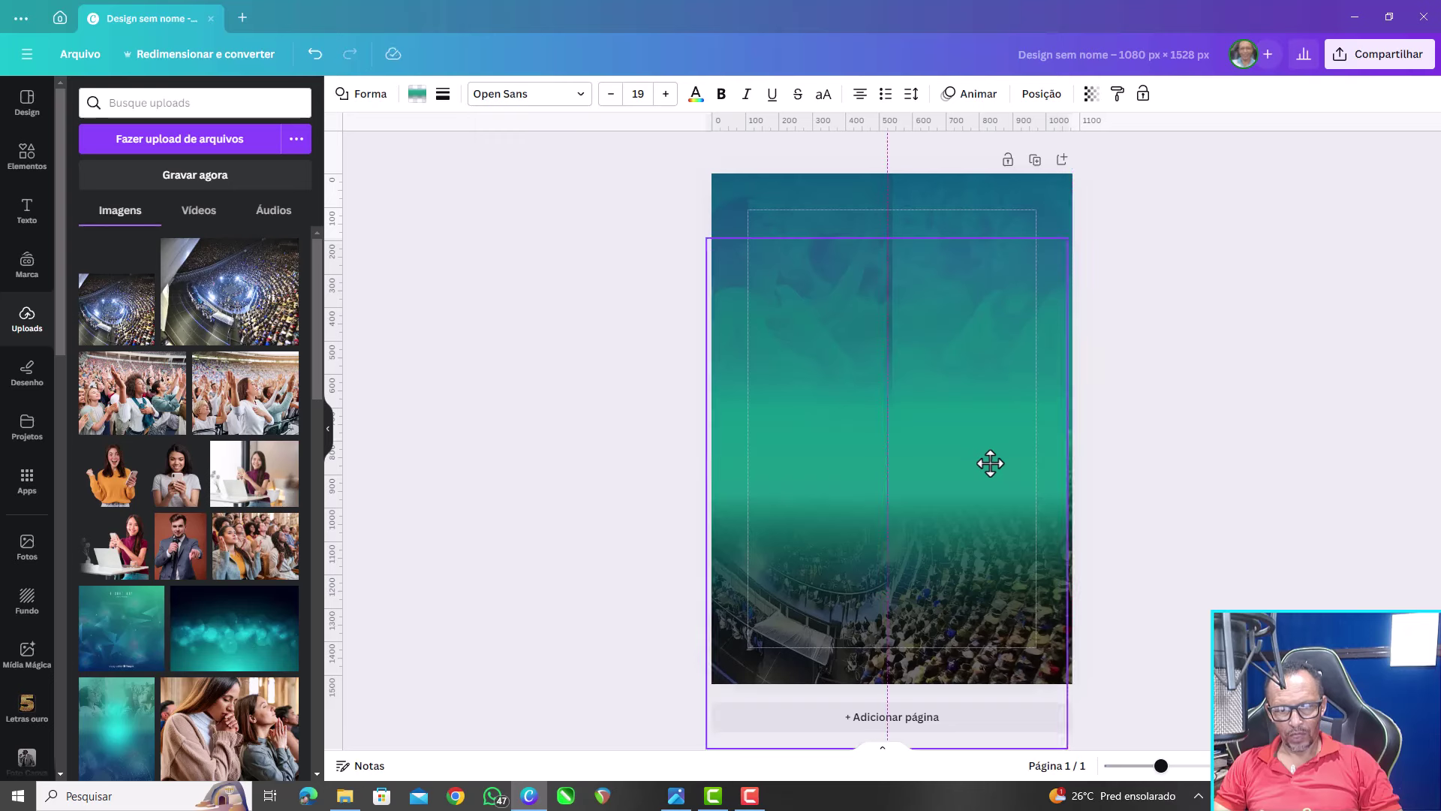
left_click_drag(990, 463, 994, 396)
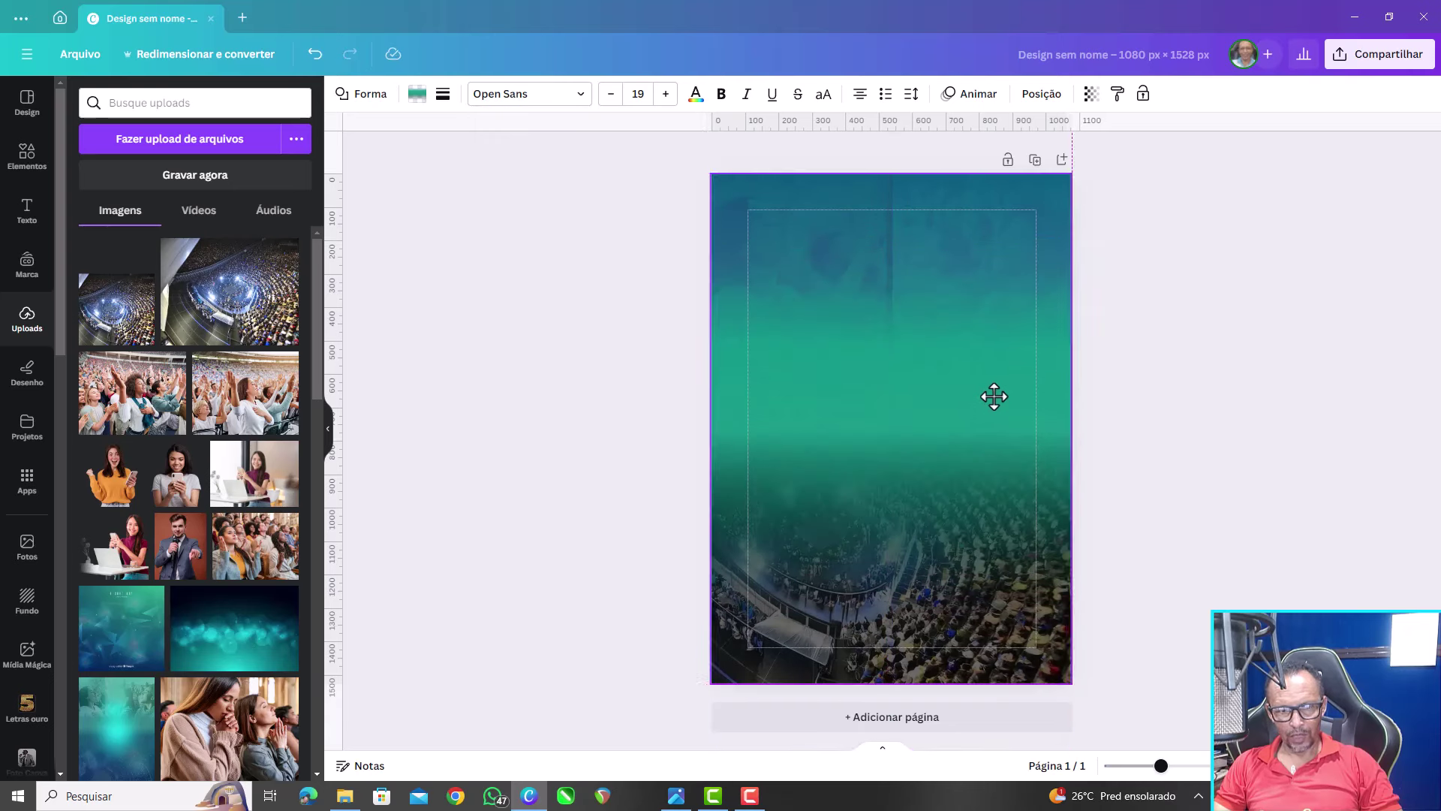
left_click(1189, 430)
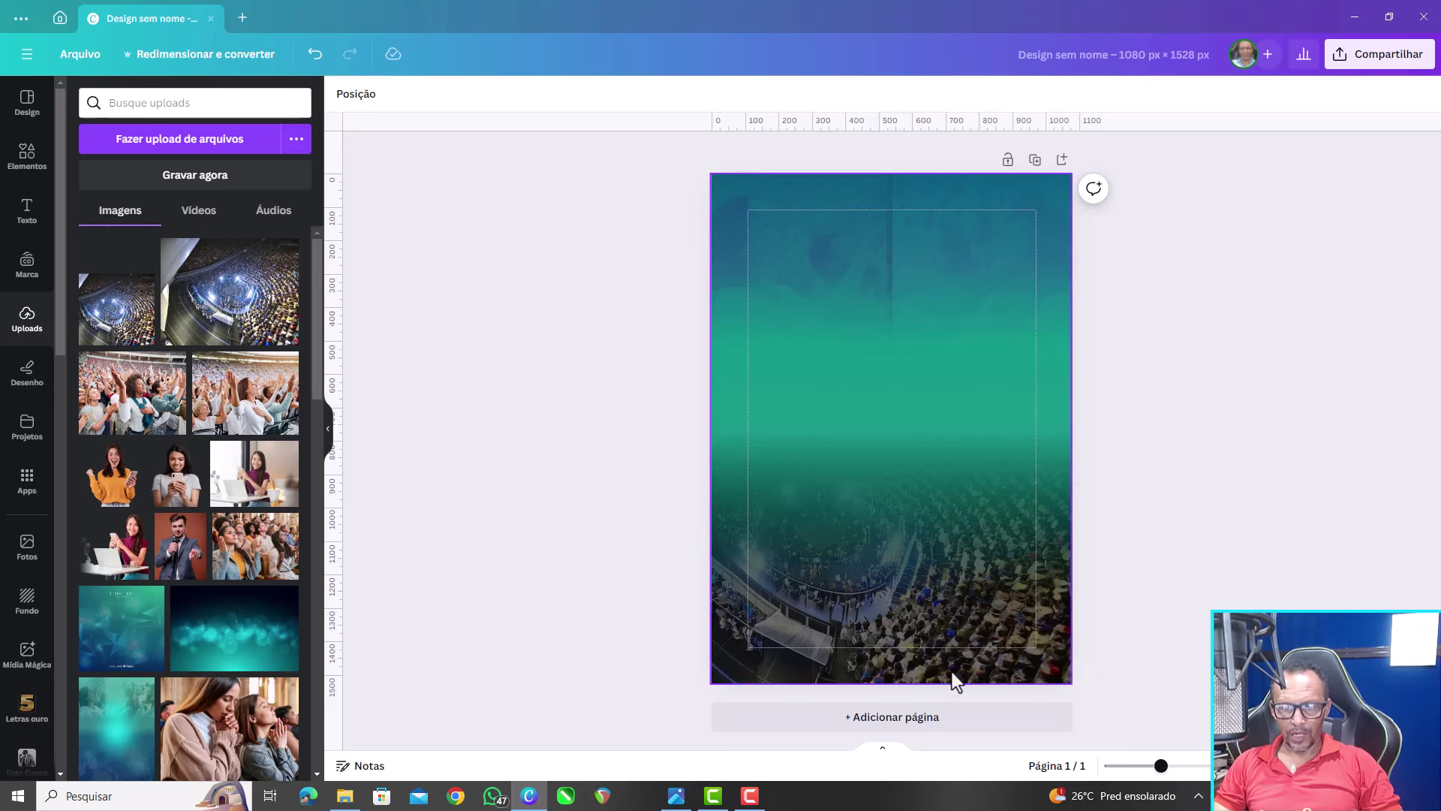
Search the elements library for 'desfoque' and show only the Elementos gráficos results
left_click(1042, 666)
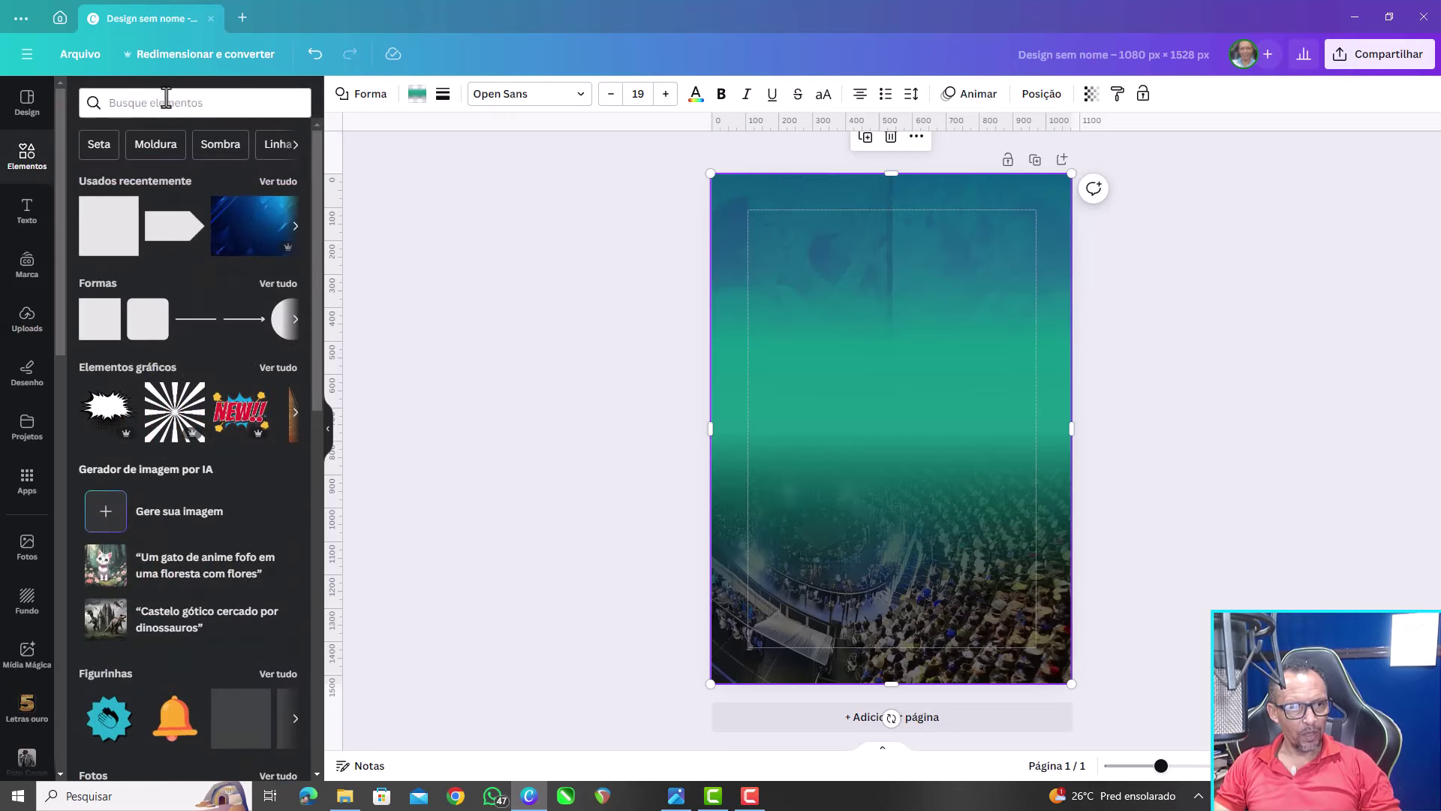
left_click(165, 102)
type("des")
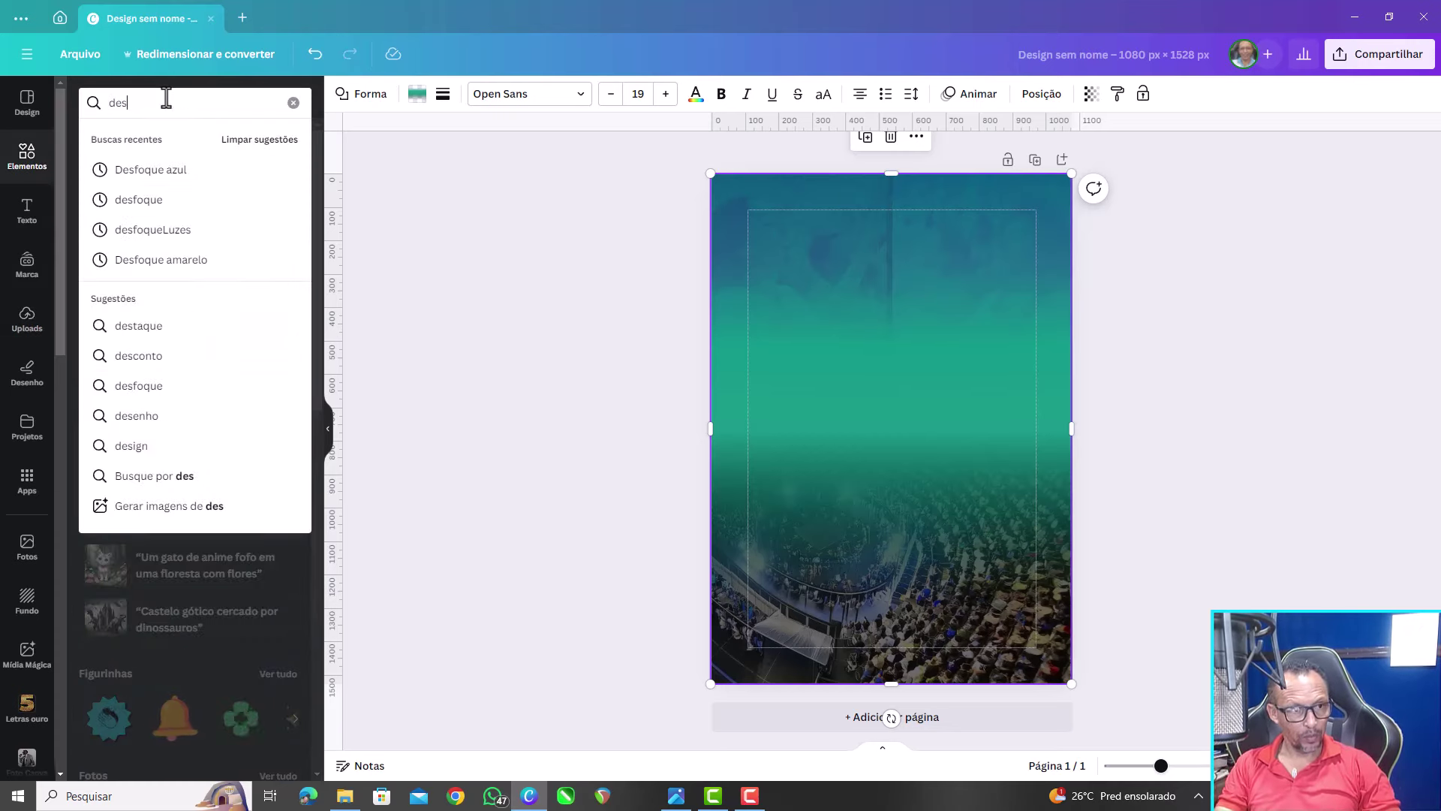
type("foque")
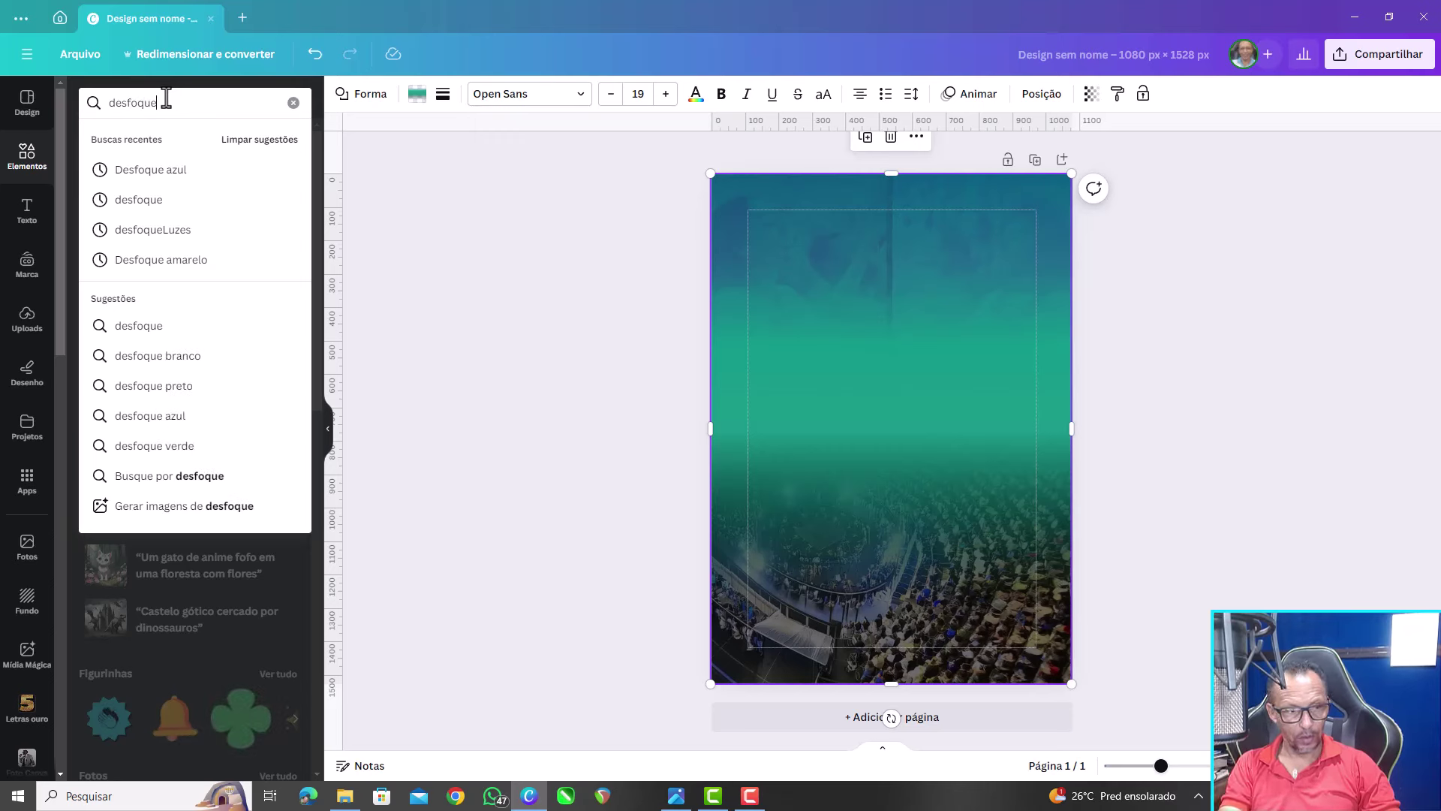
key("Return")
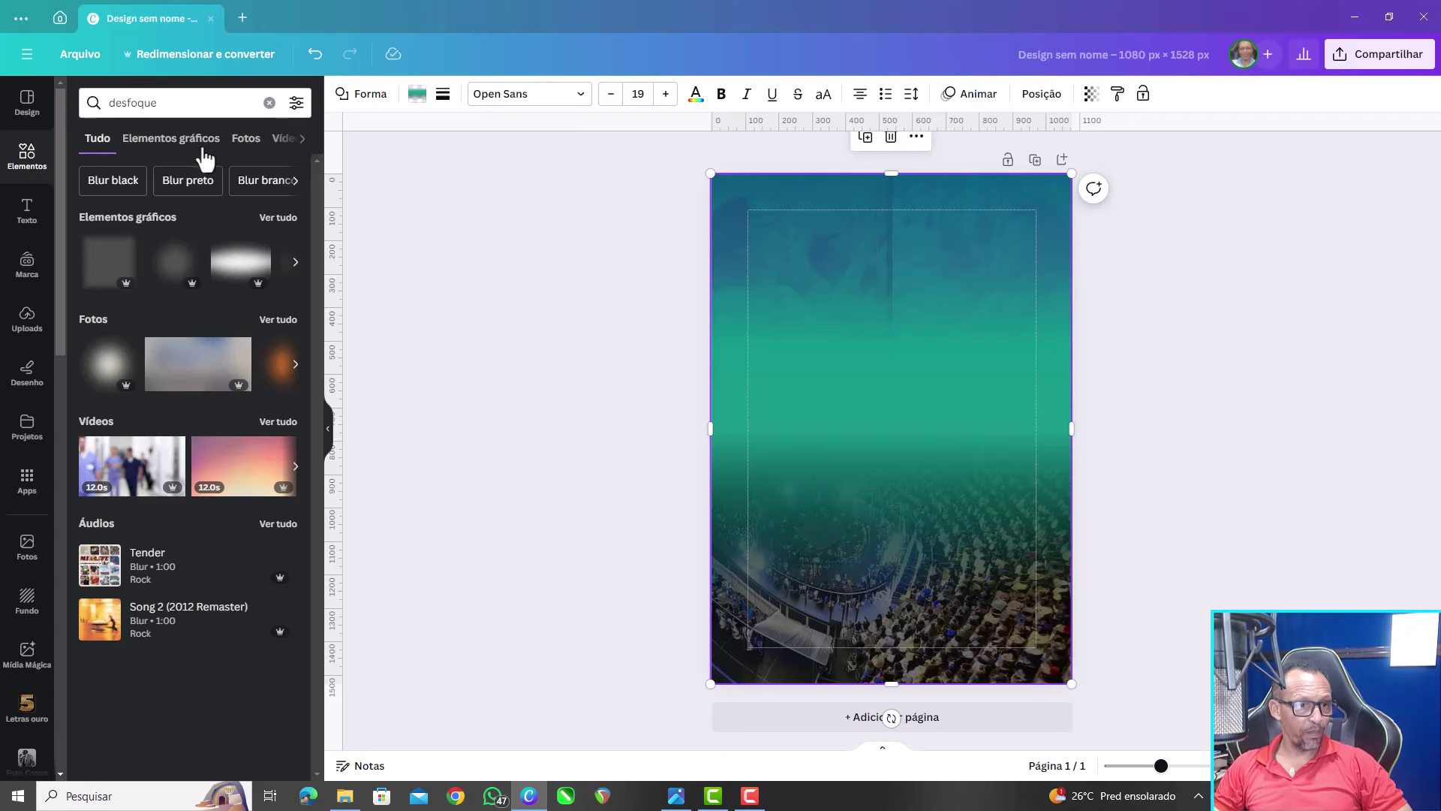
left_click(270, 225)
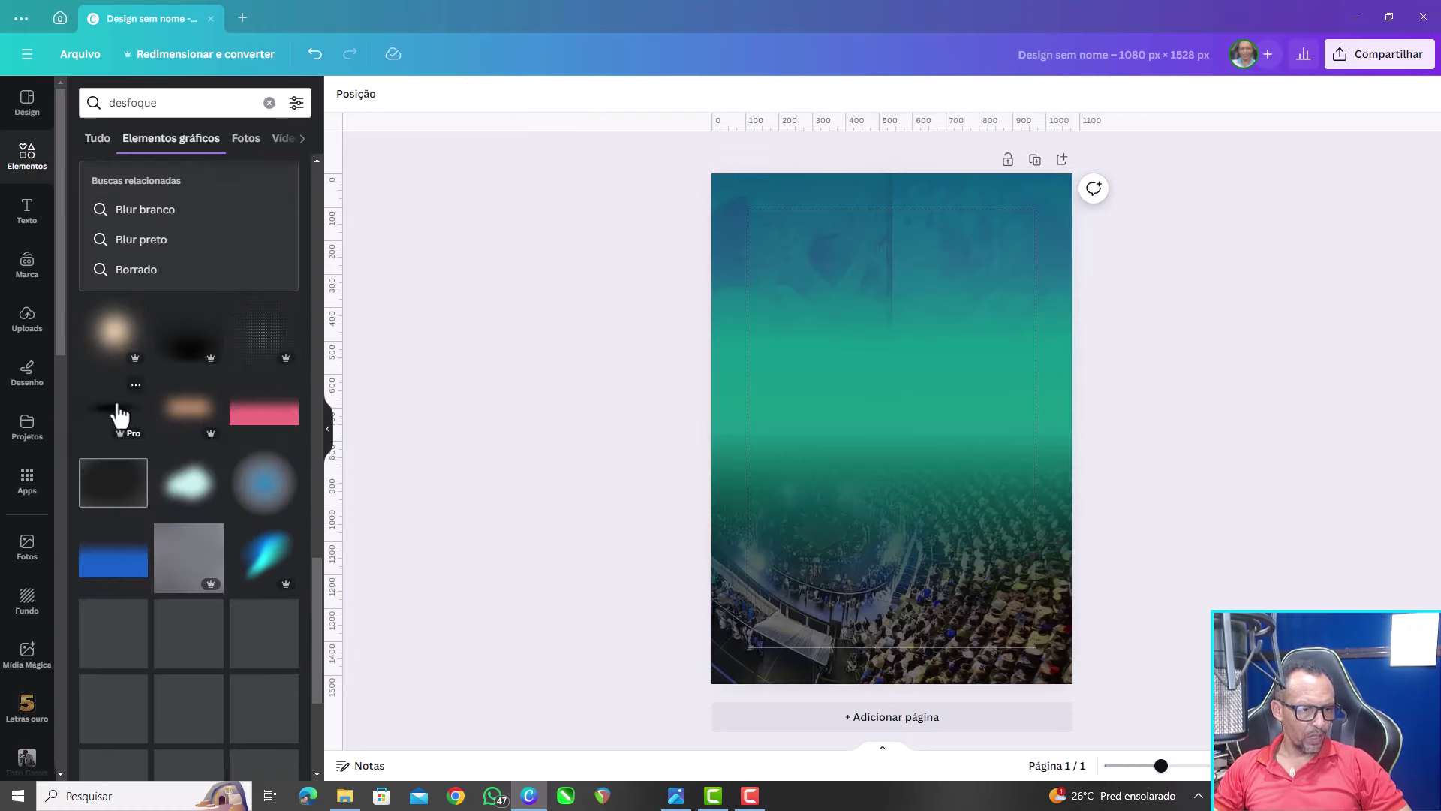
scroll(120, 415, "up", 3)
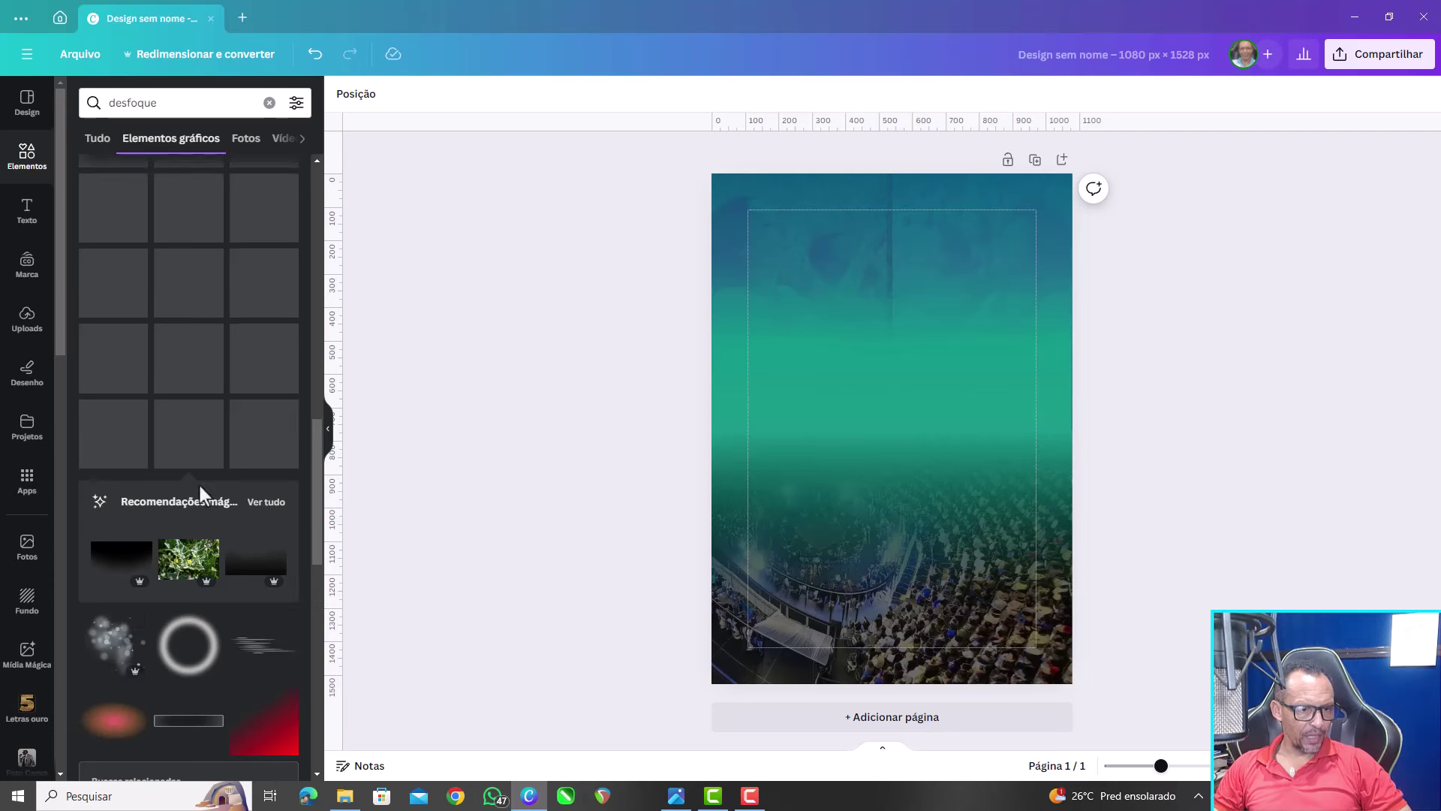
Add the black gradient graphic, move it to the page bottom and stretch it full width
left_click(255, 574)
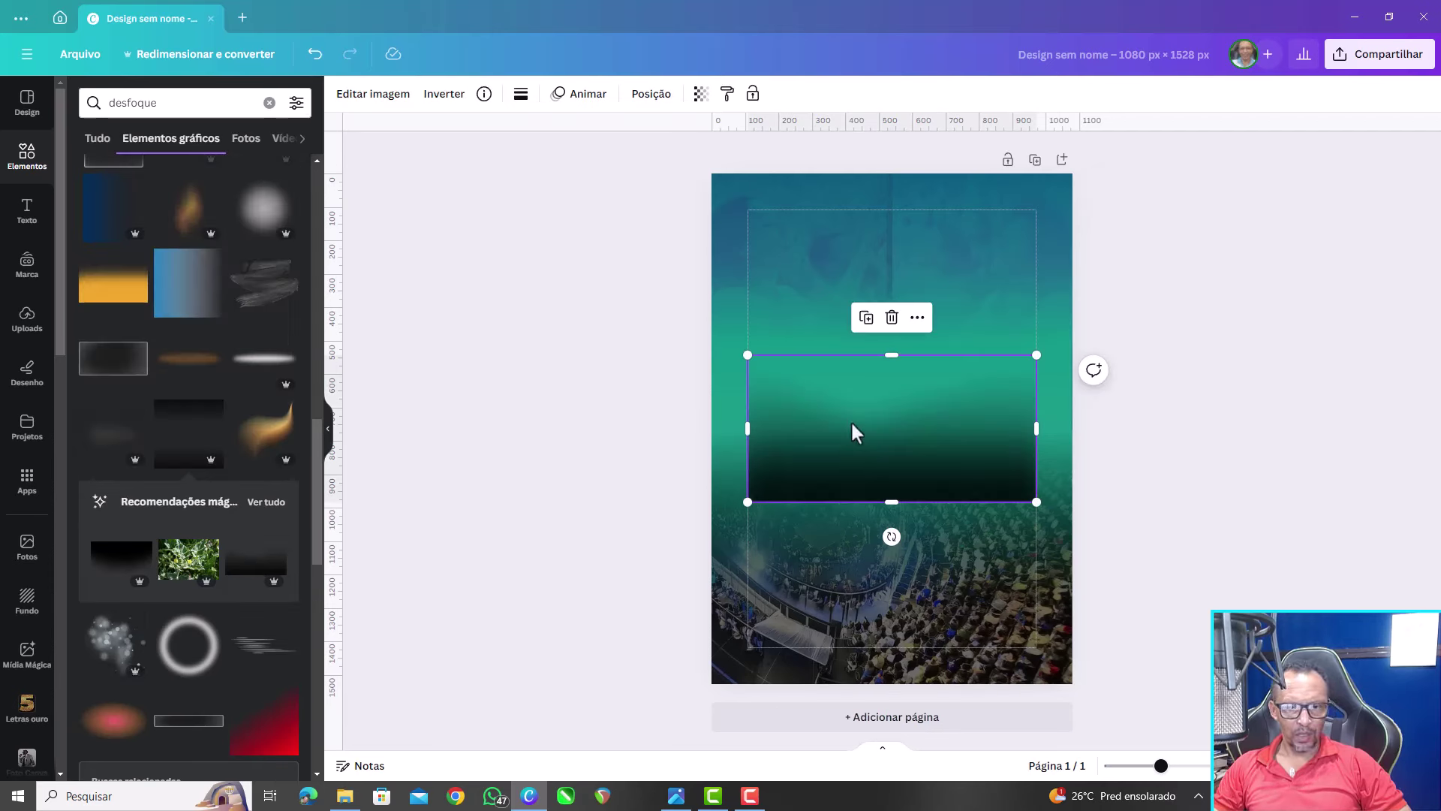
left_click_drag(823, 504, 801, 633)
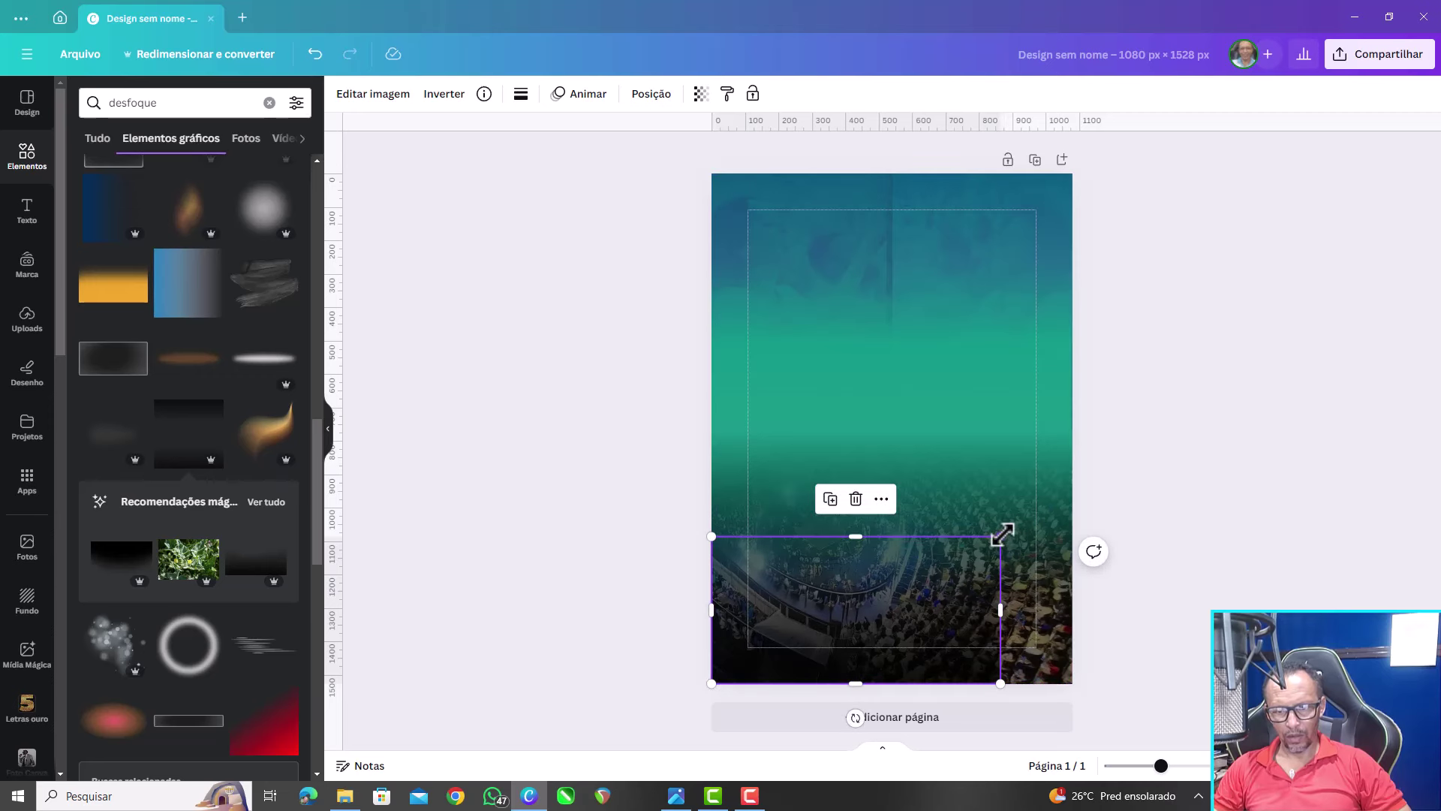
left_click_drag(1001, 536, 1052, 470)
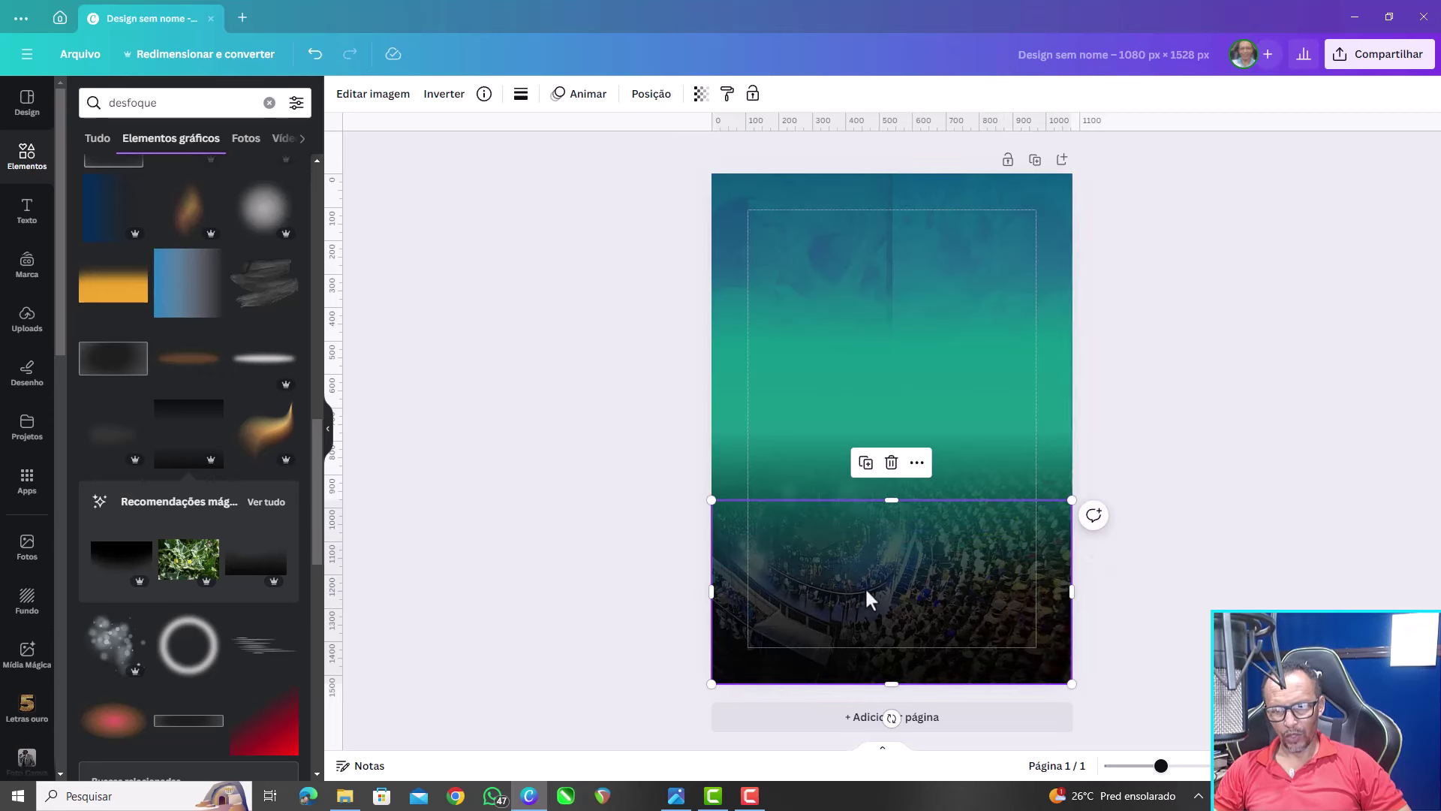
left_click(1156, 401)
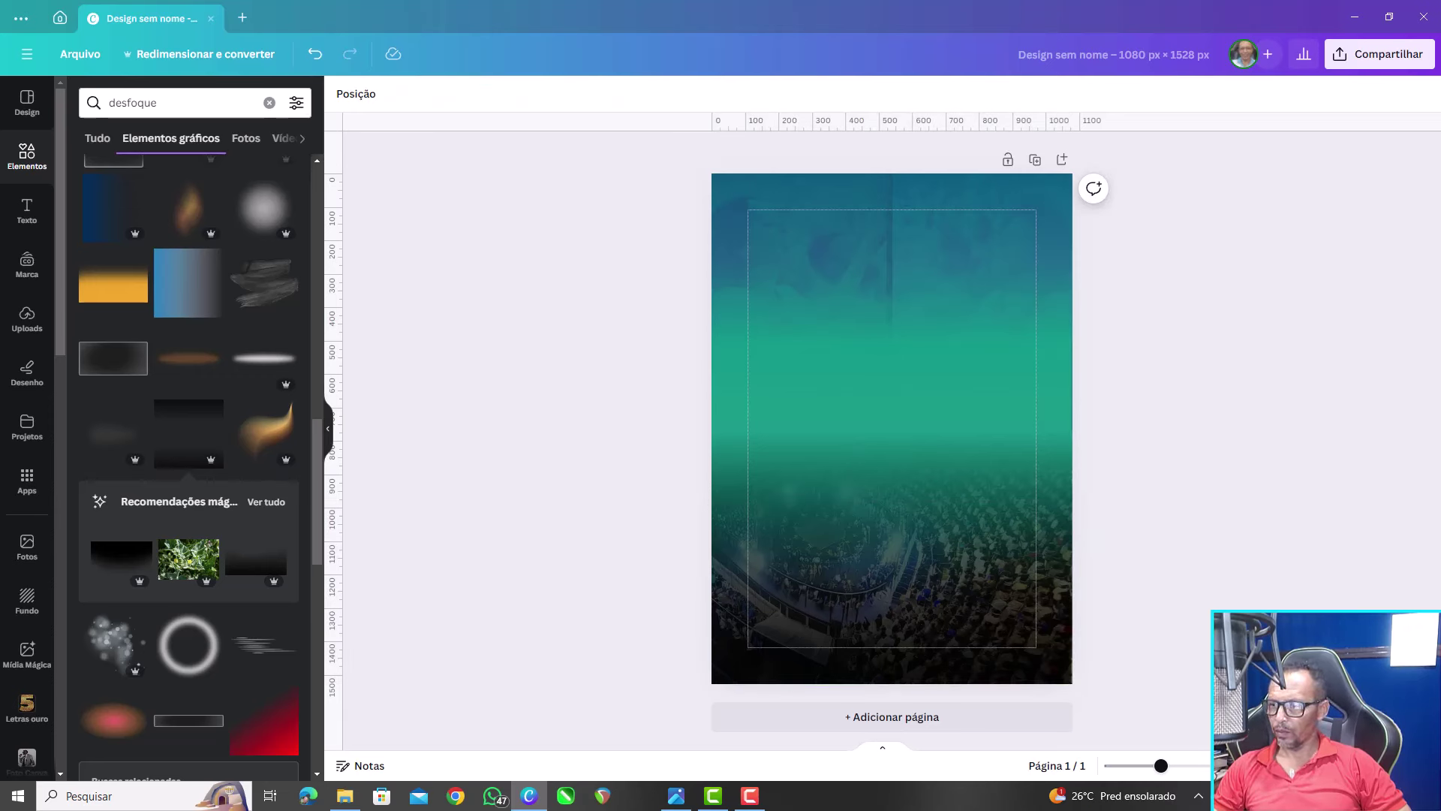
Download the poster as a JPG at quality 100, saving it in the Imagens folder
left_click(1381, 57)
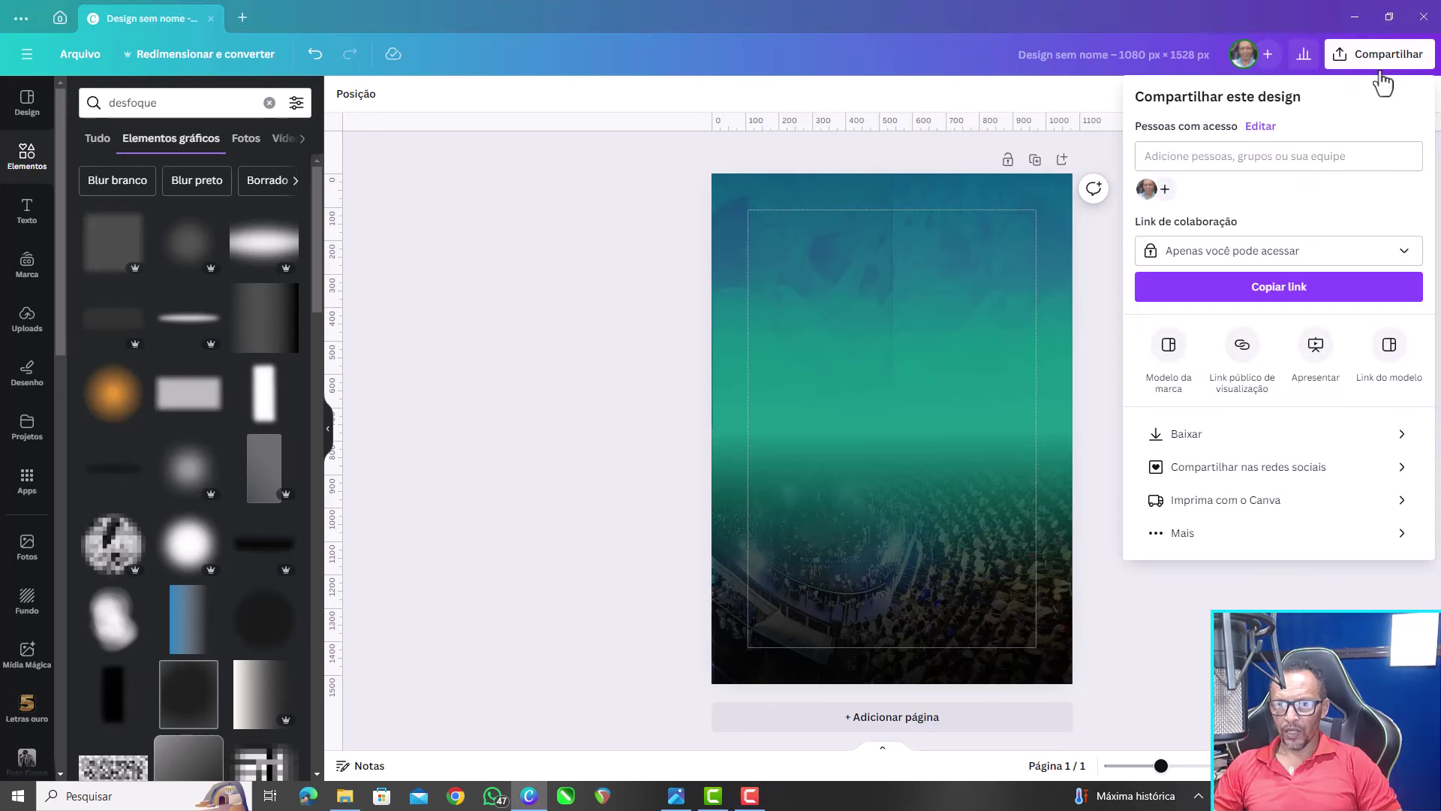
left_click(1201, 444)
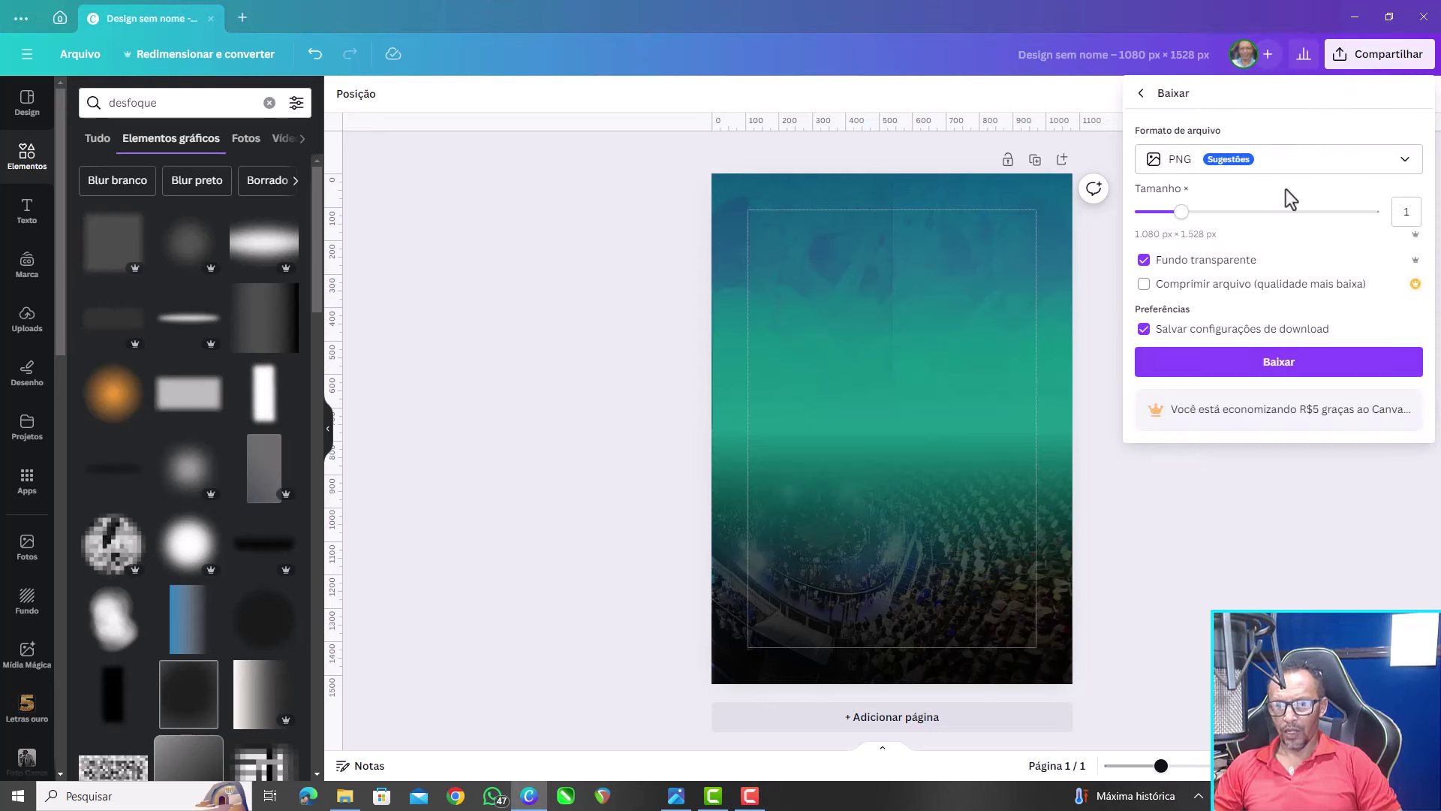
left_click(1389, 160)
left_click(1238, 214)
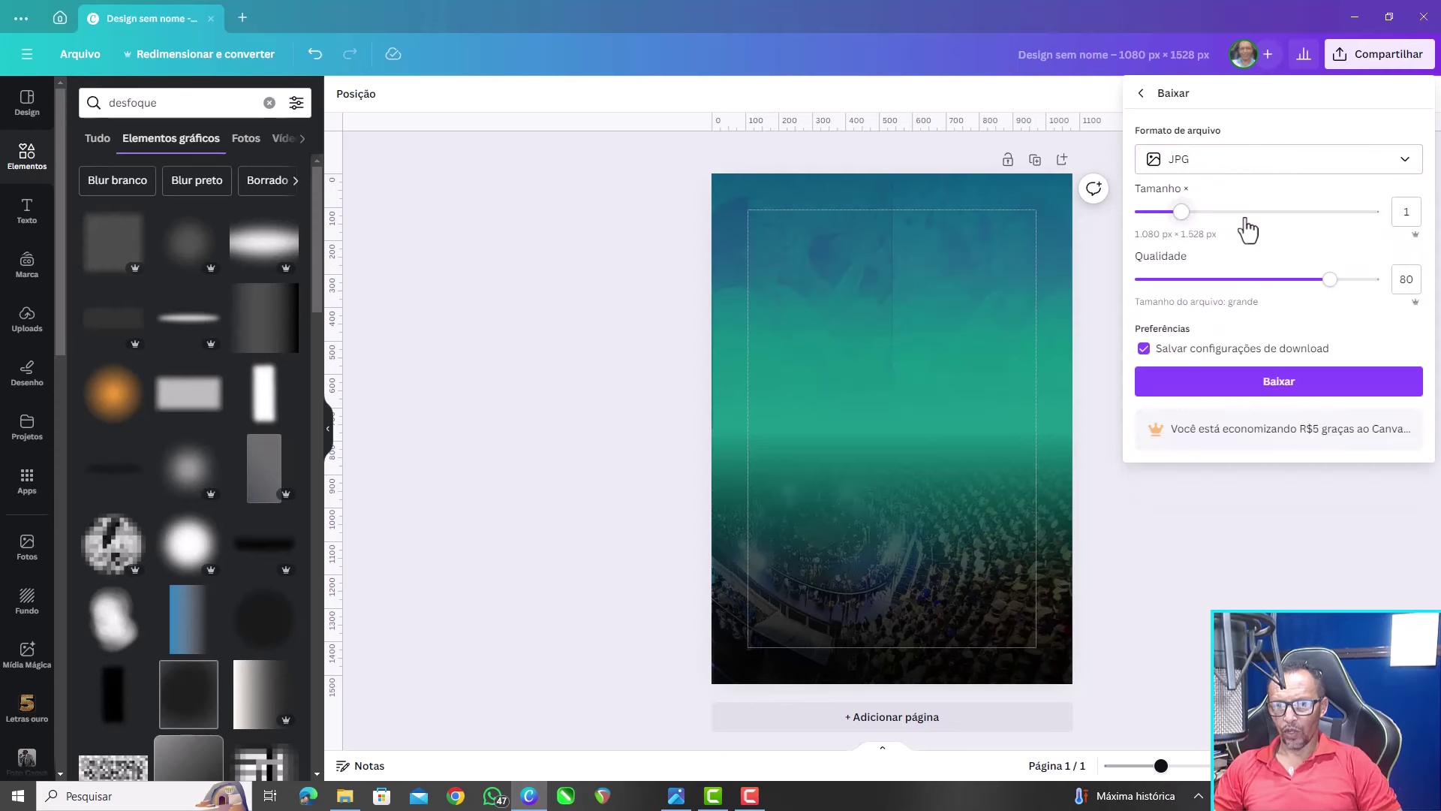
left_click_drag(1330, 279, 1384, 280)
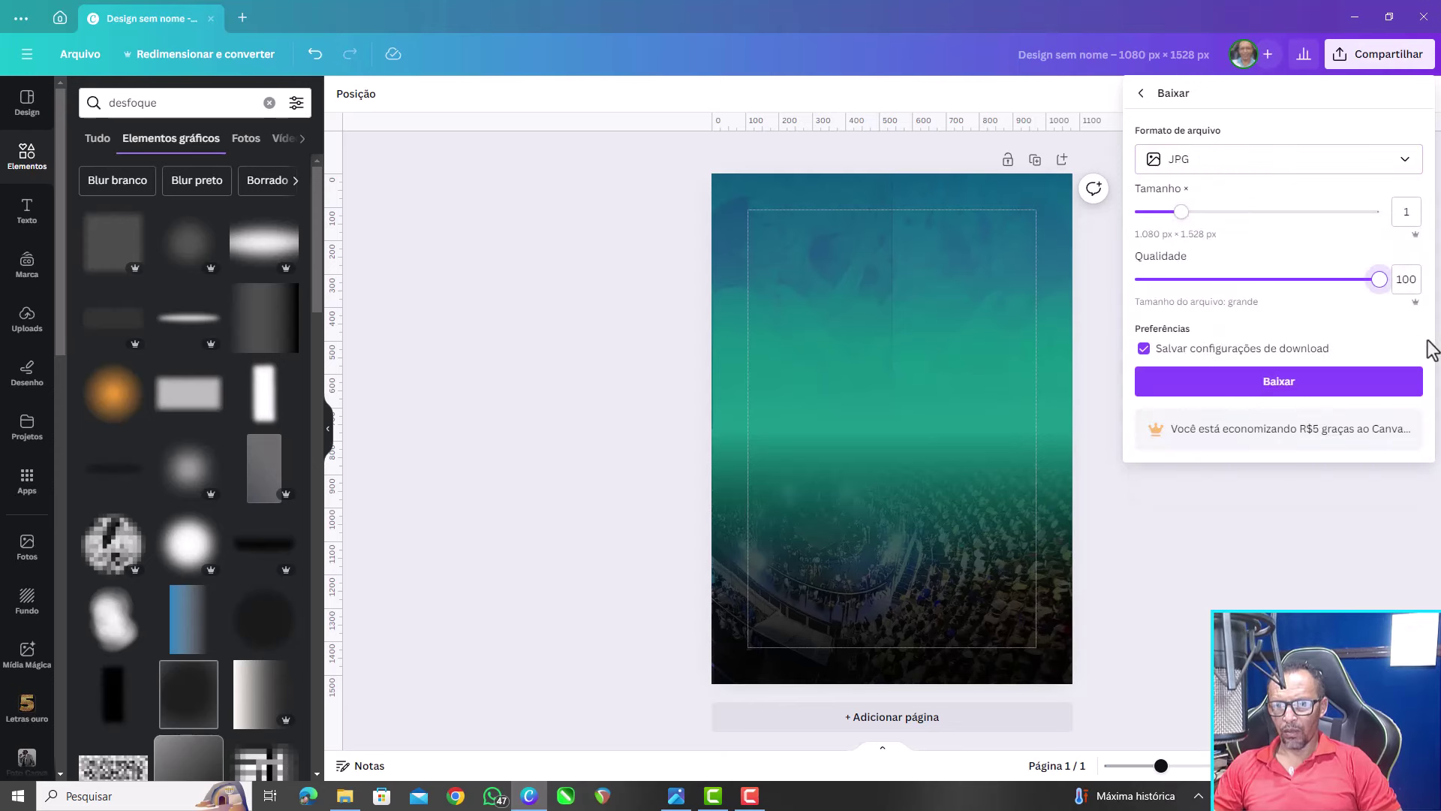
left_click(1276, 384)
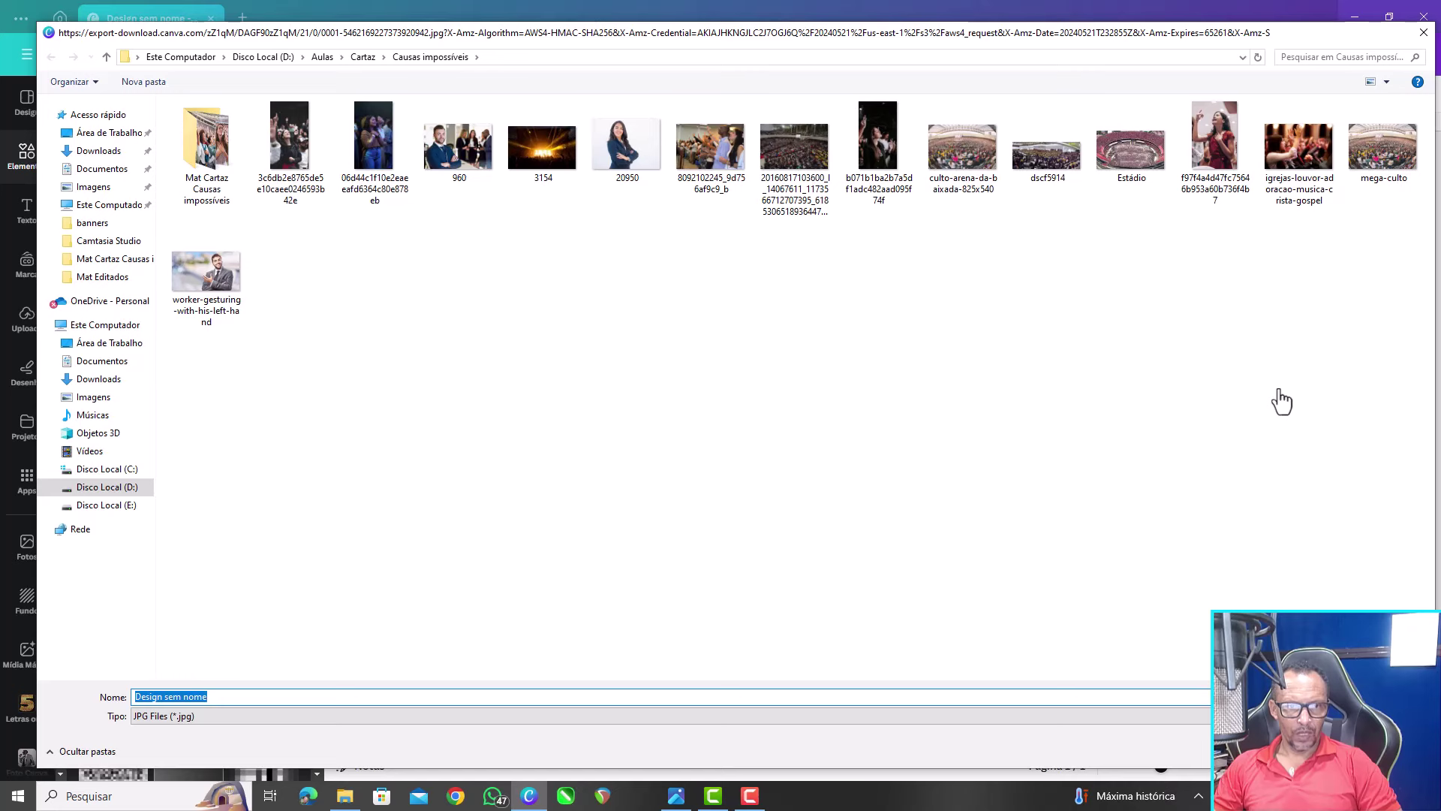
left_click(120, 399)
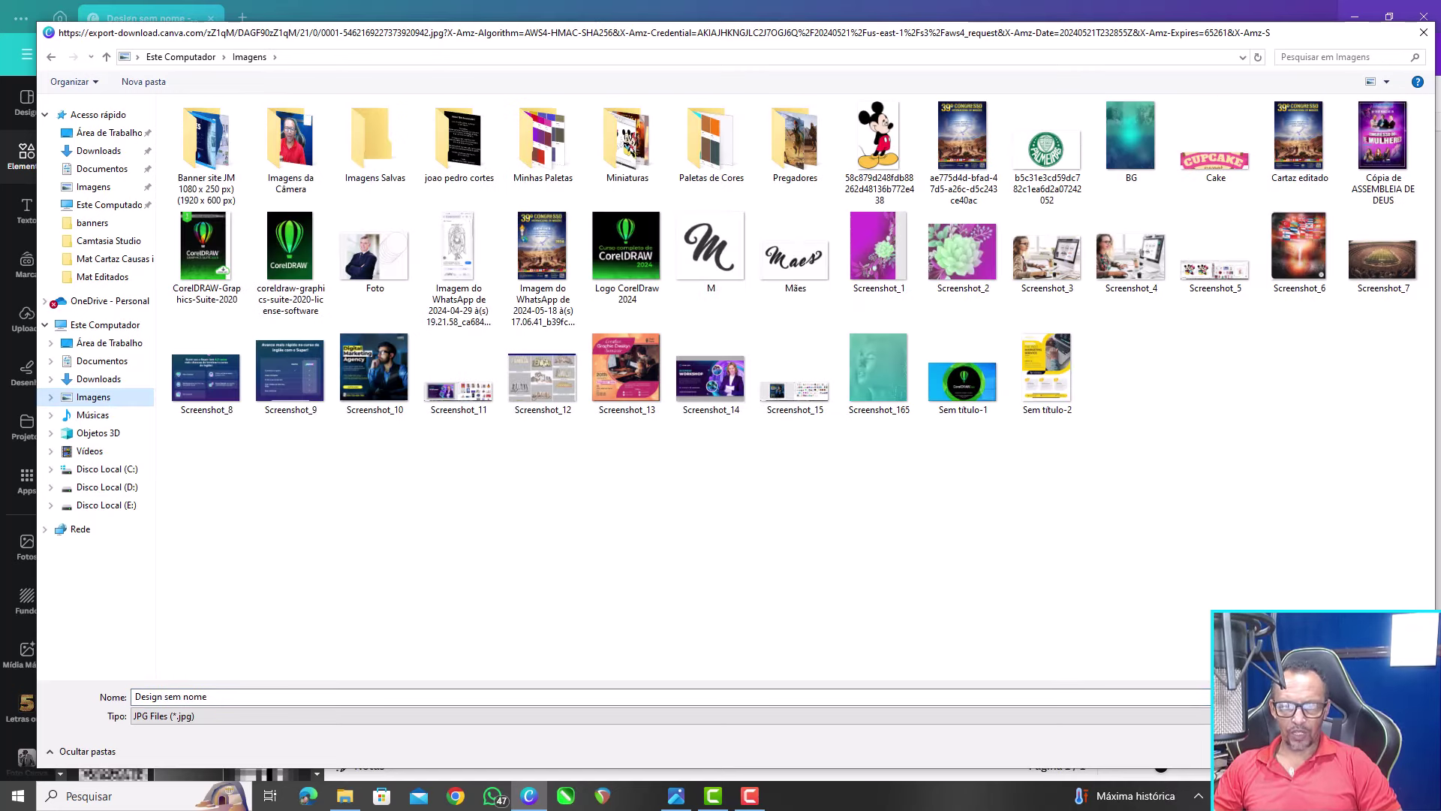
key("Return")
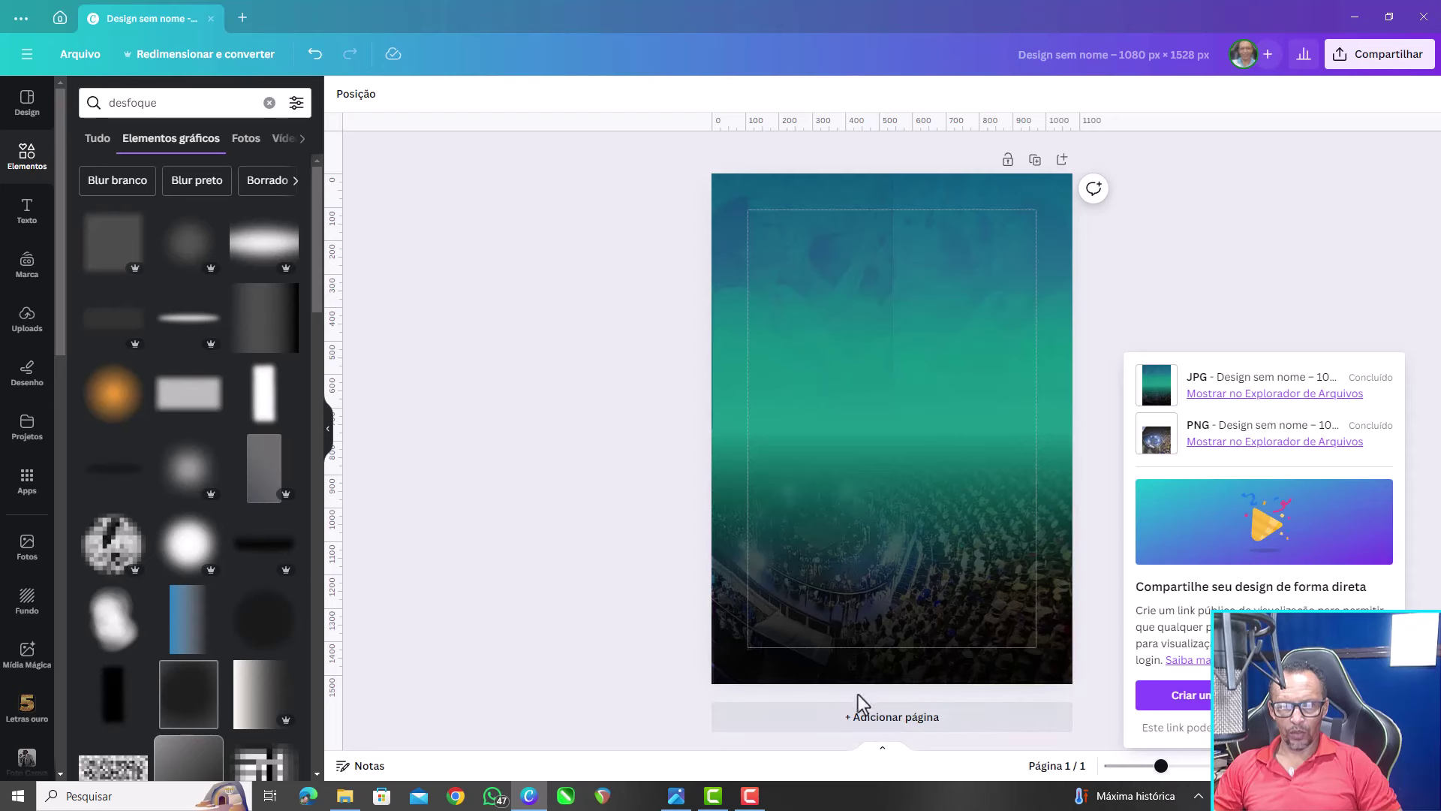
Add a new page, delete the original crowd page and clear the background to plain white
left_click(854, 725)
scroll(897, 599, "up", 2)
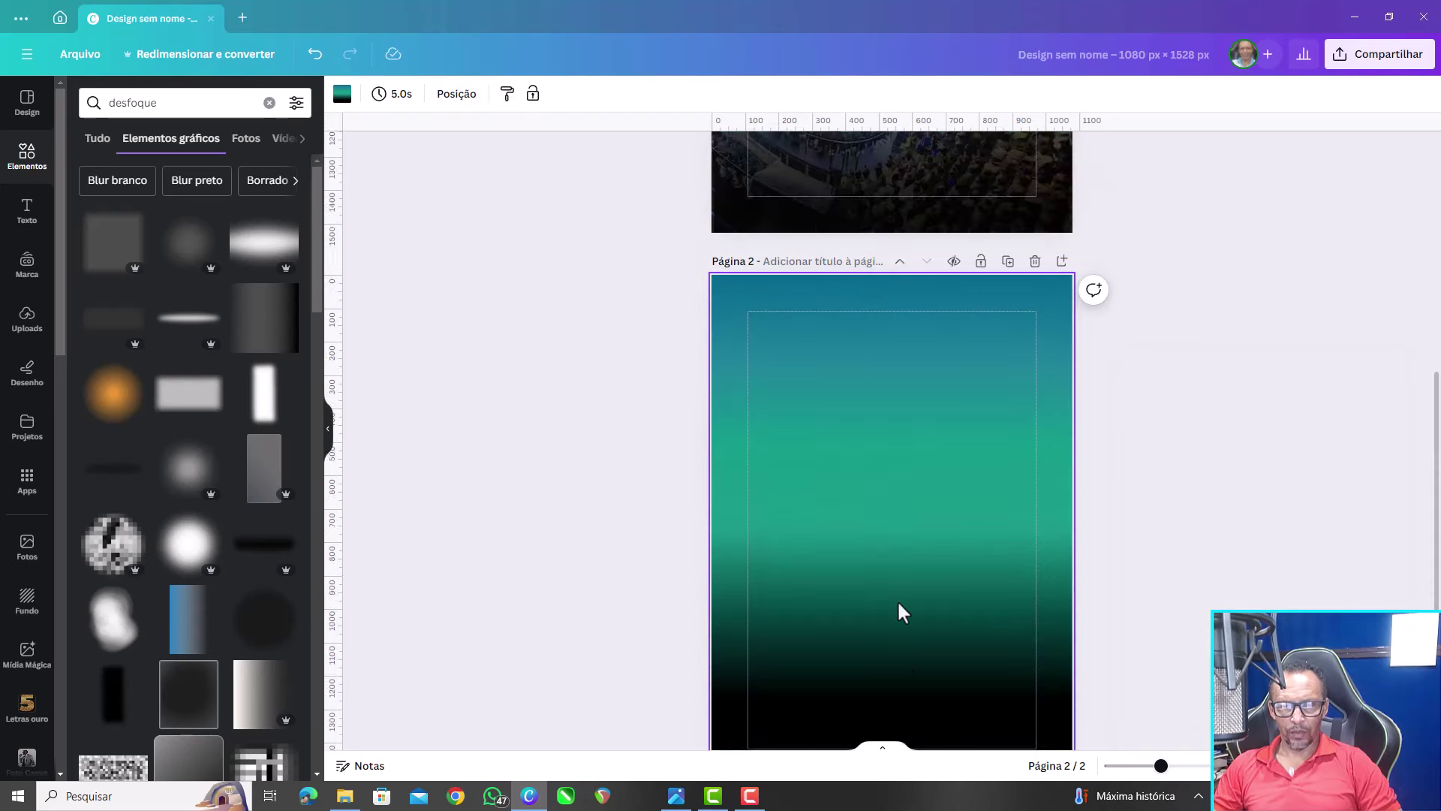
scroll(899, 602, "up", 5)
left_click(1035, 159)
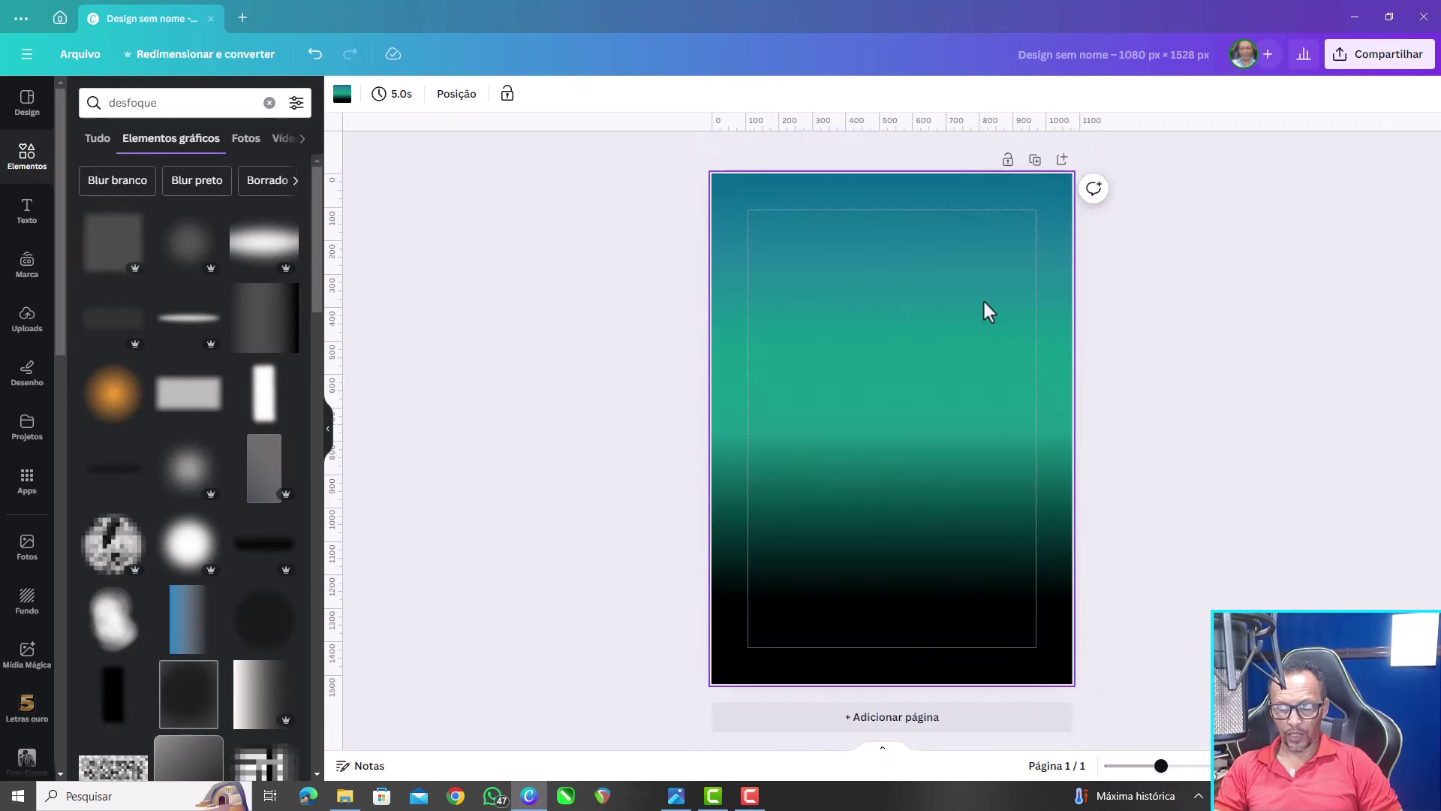
key("Delete")
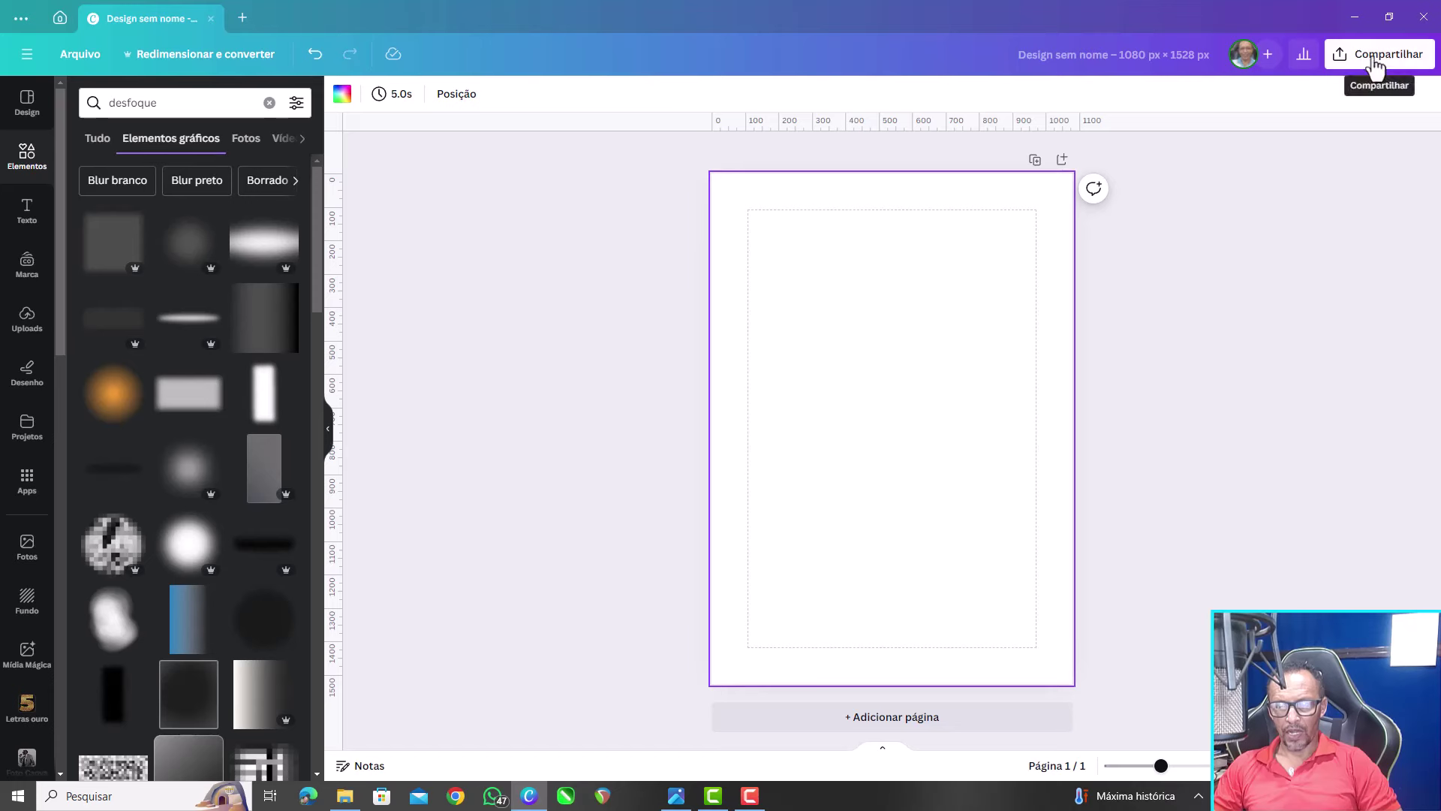
left_click(1375, 66)
key("Escape")
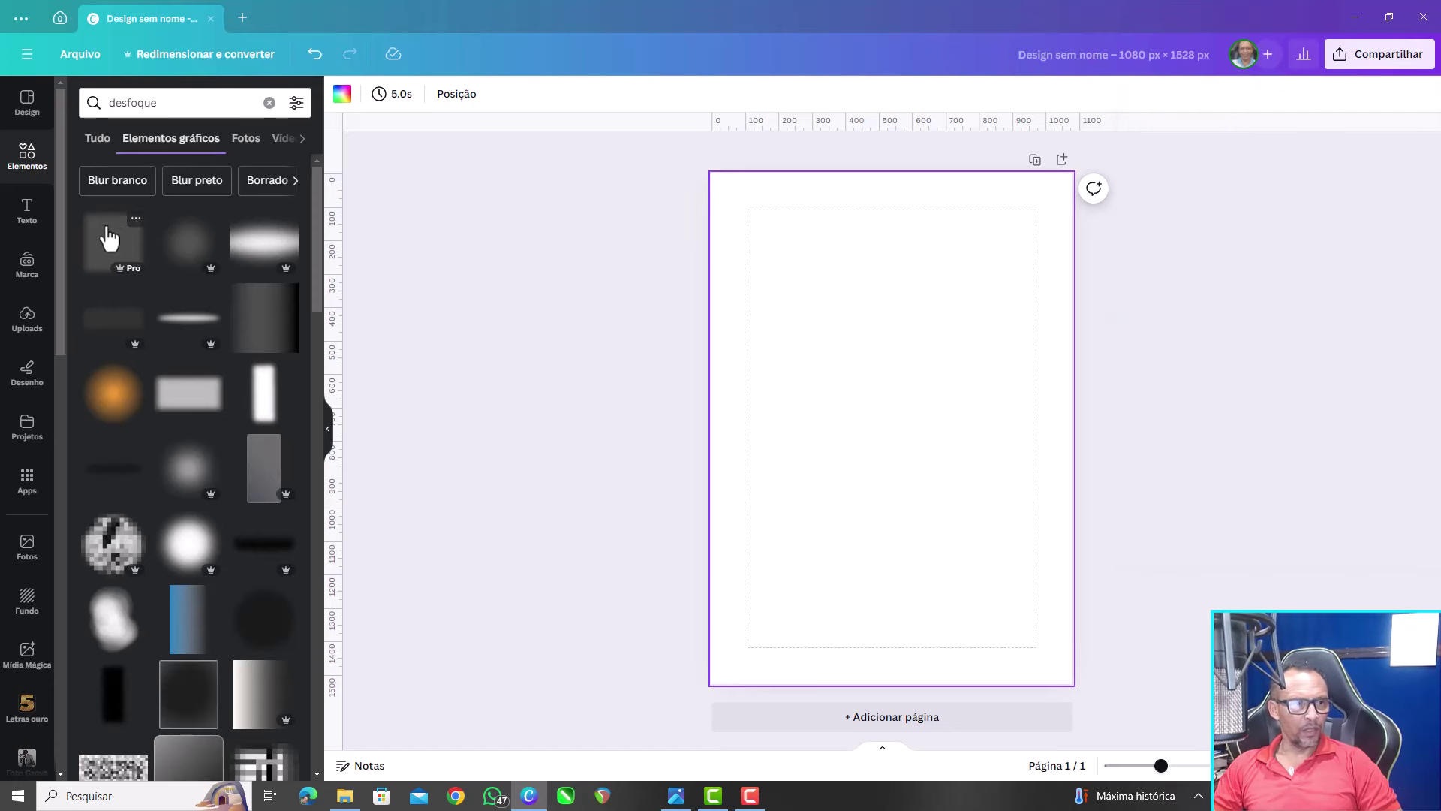
Upload the exported 'Design sem nome' image from the computer into Uploads
left_click(26, 304)
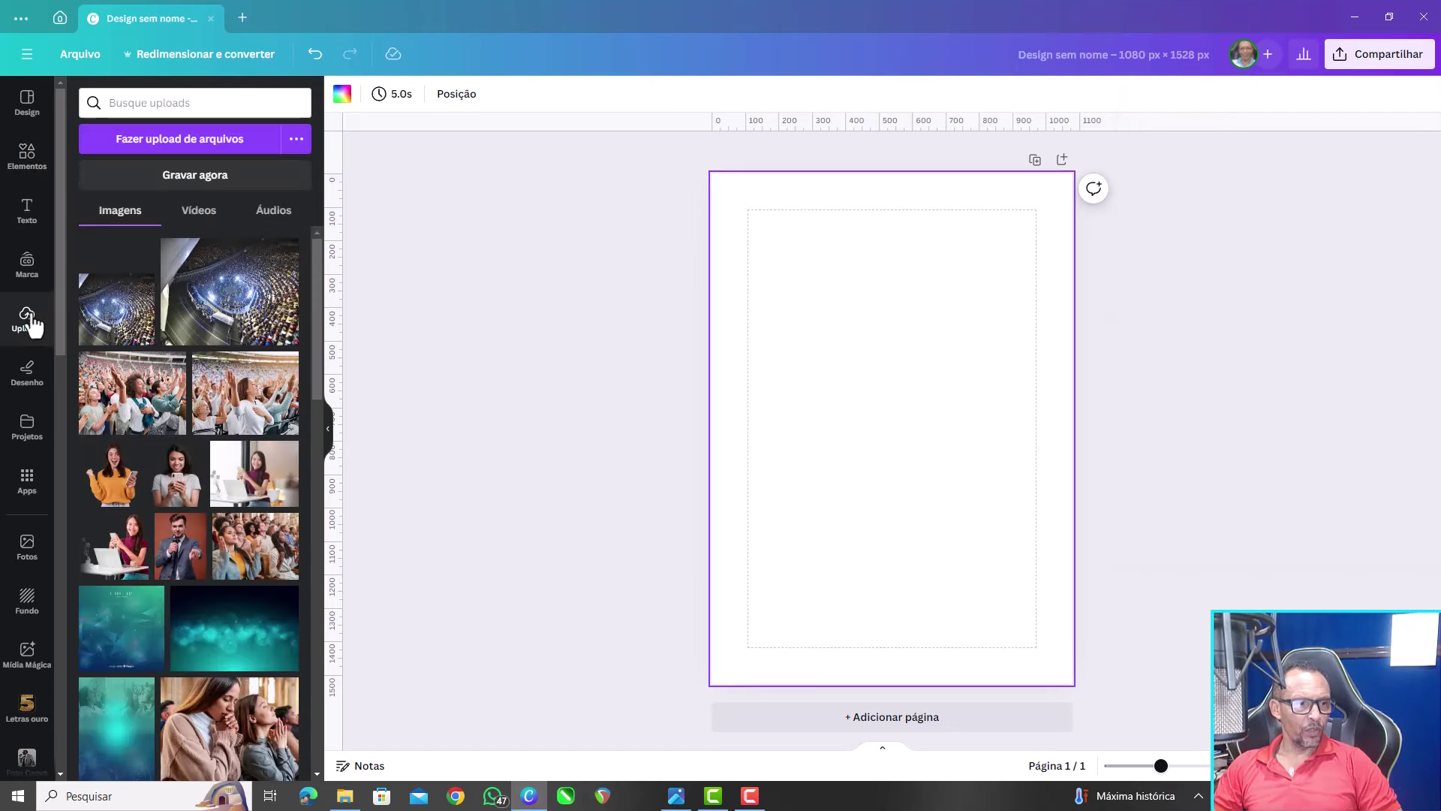
left_click(164, 143)
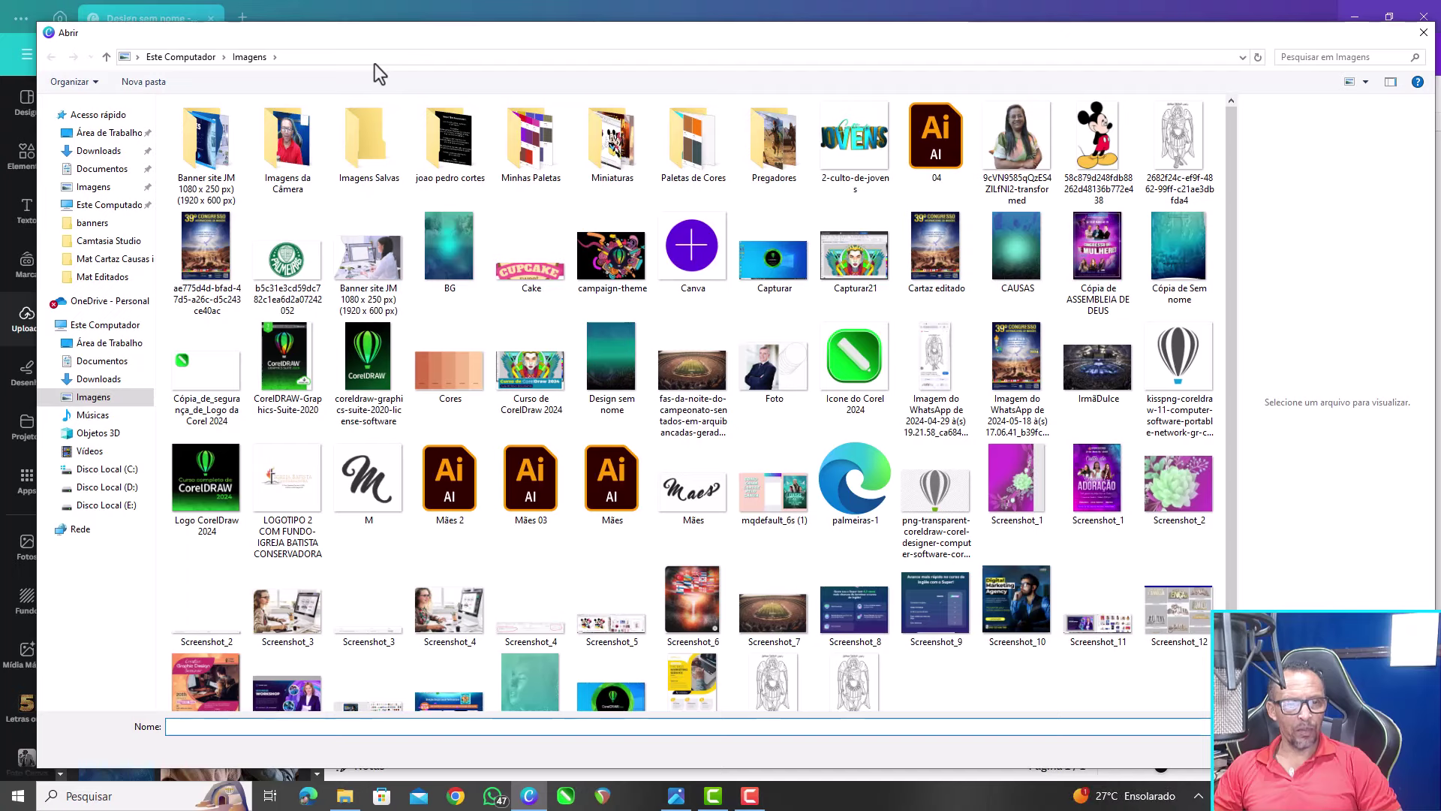
left_click(609, 353)
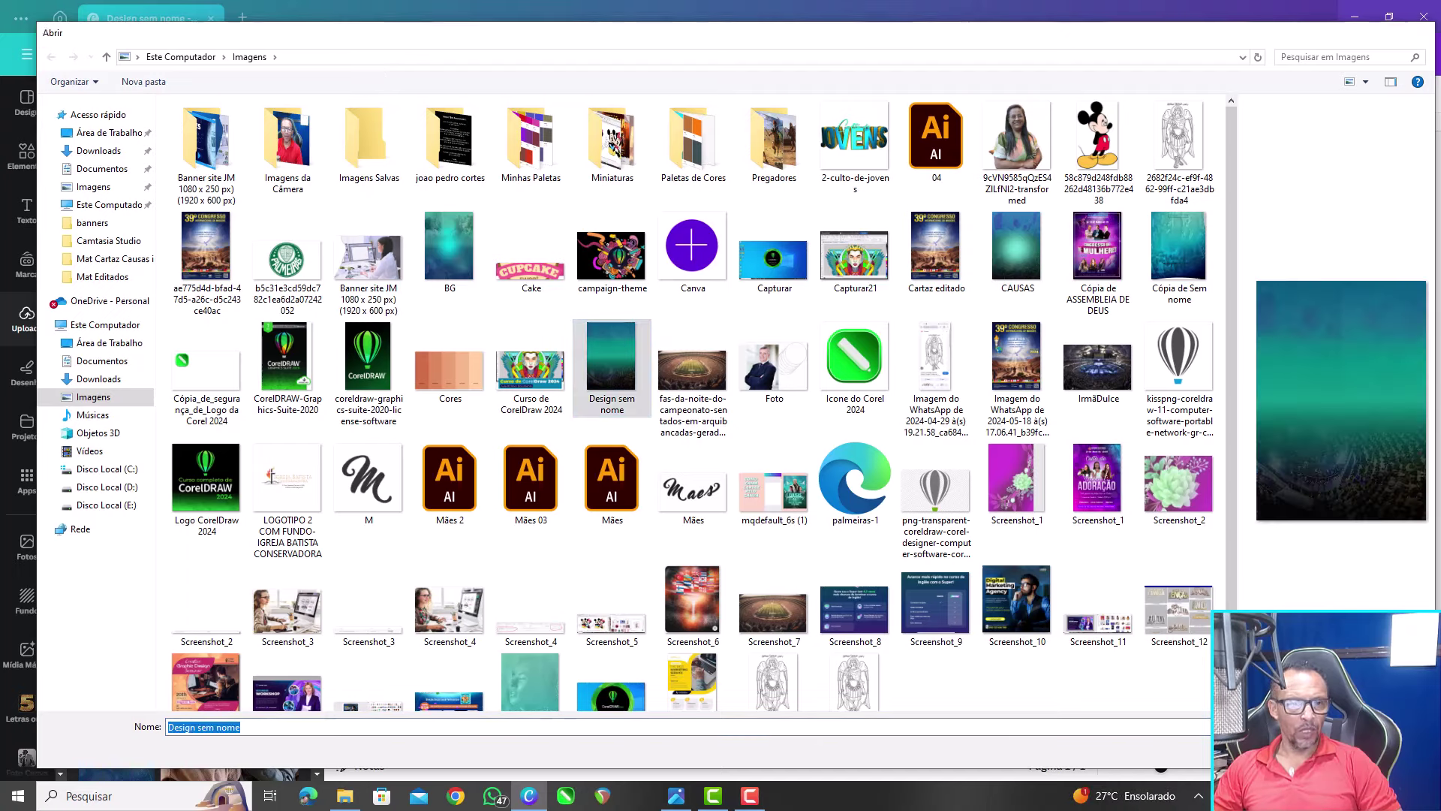
key("Return")
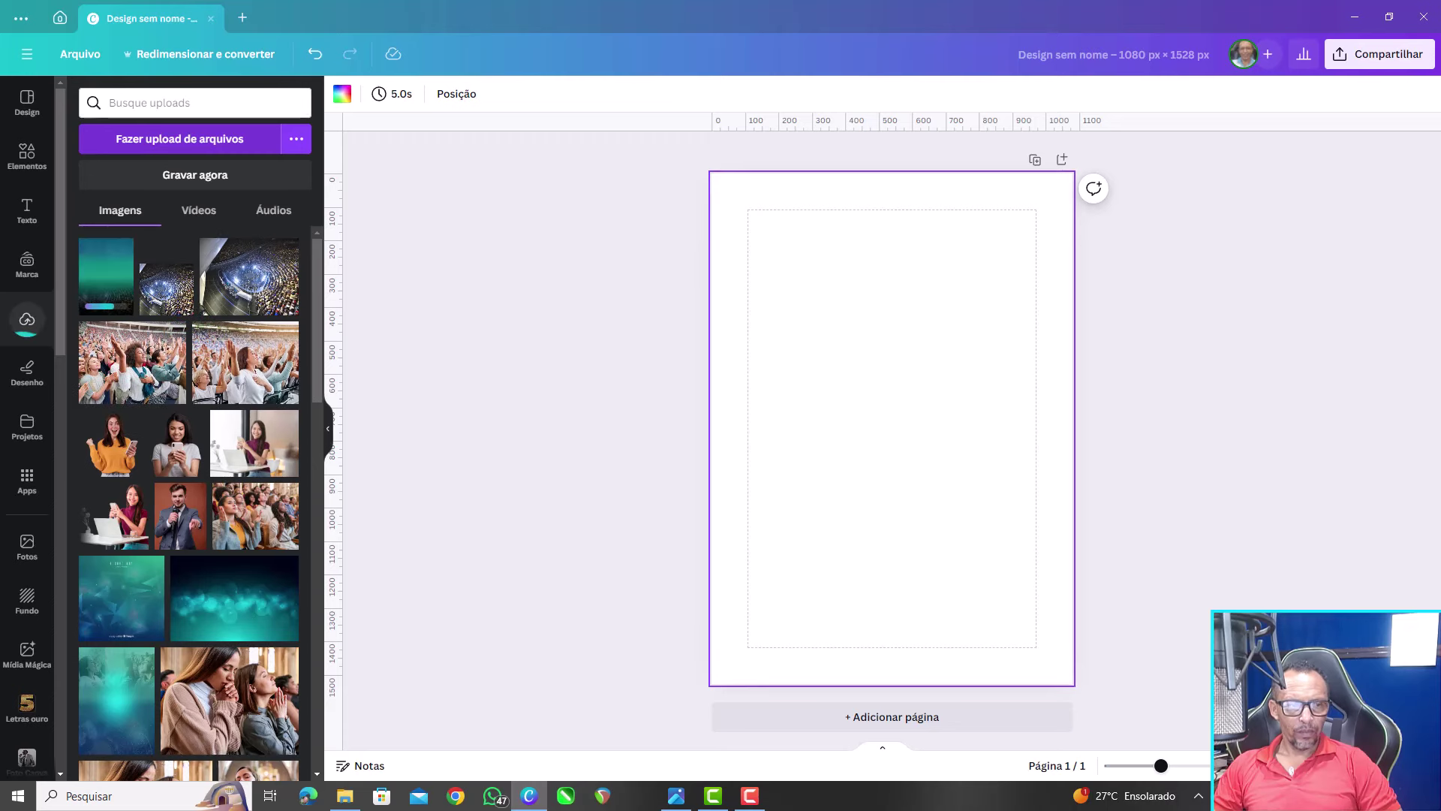
Place the uploaded poster image and apply Definir imagem como plano de fundo to fill the page
left_click(100, 277)
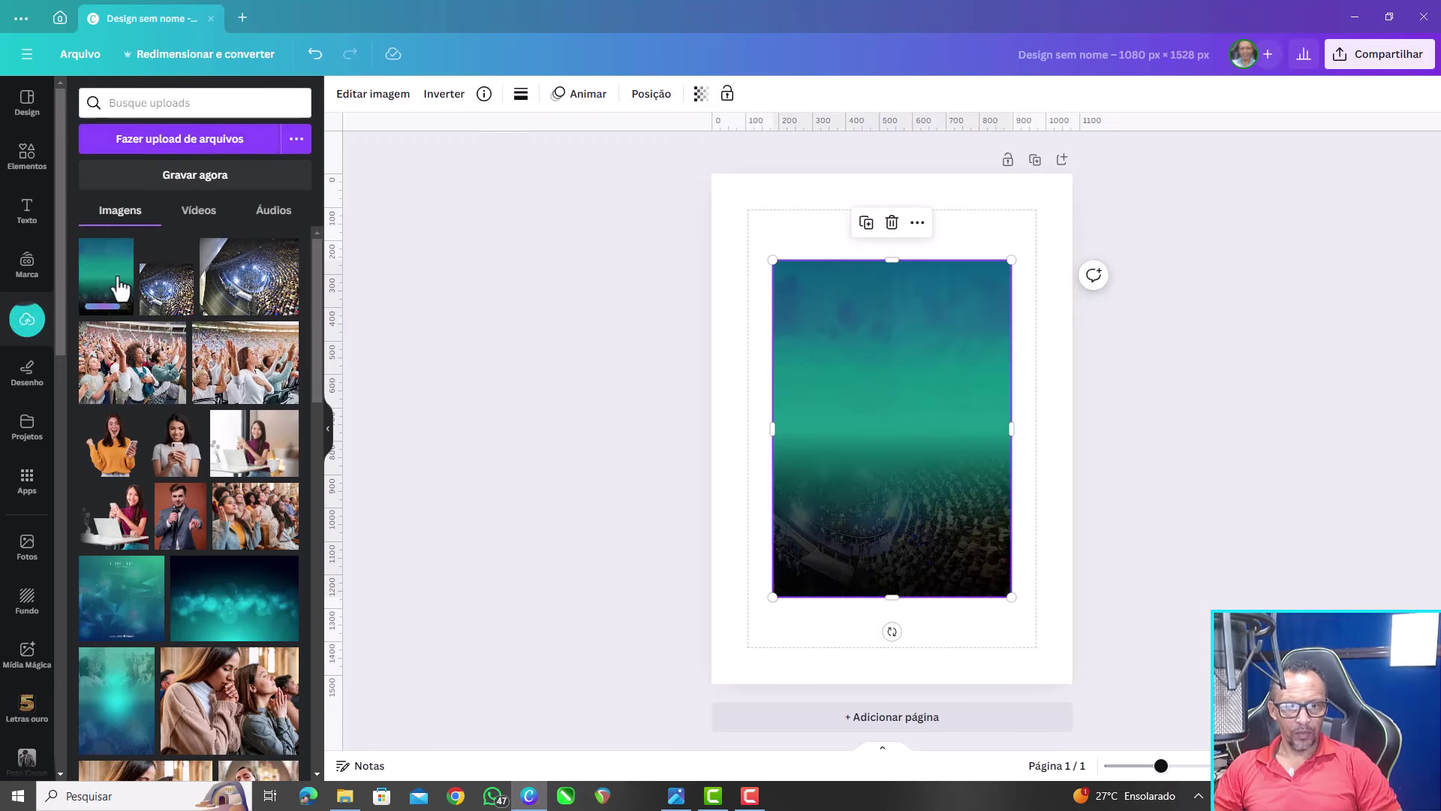
right_click(891, 392)
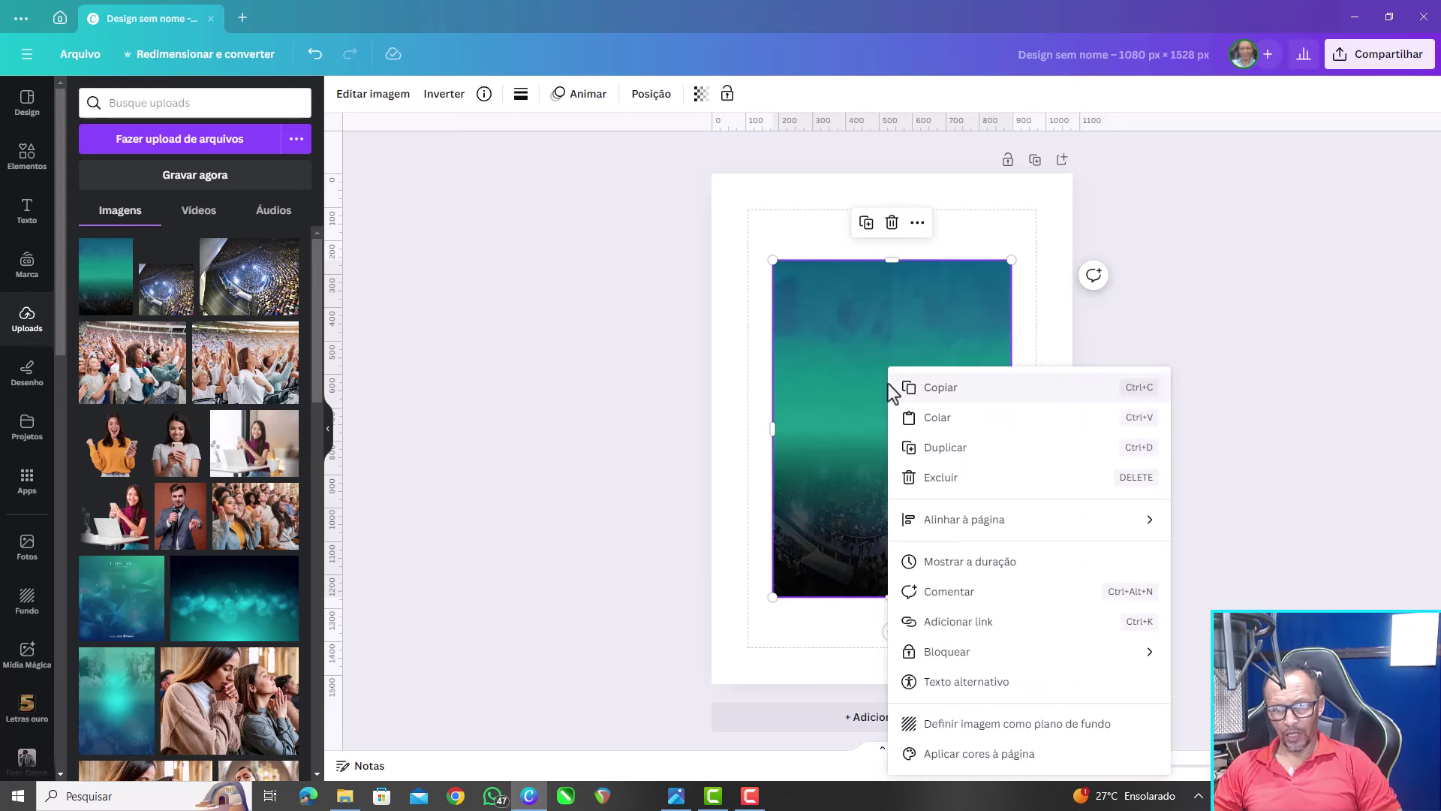
left_click(1014, 725)
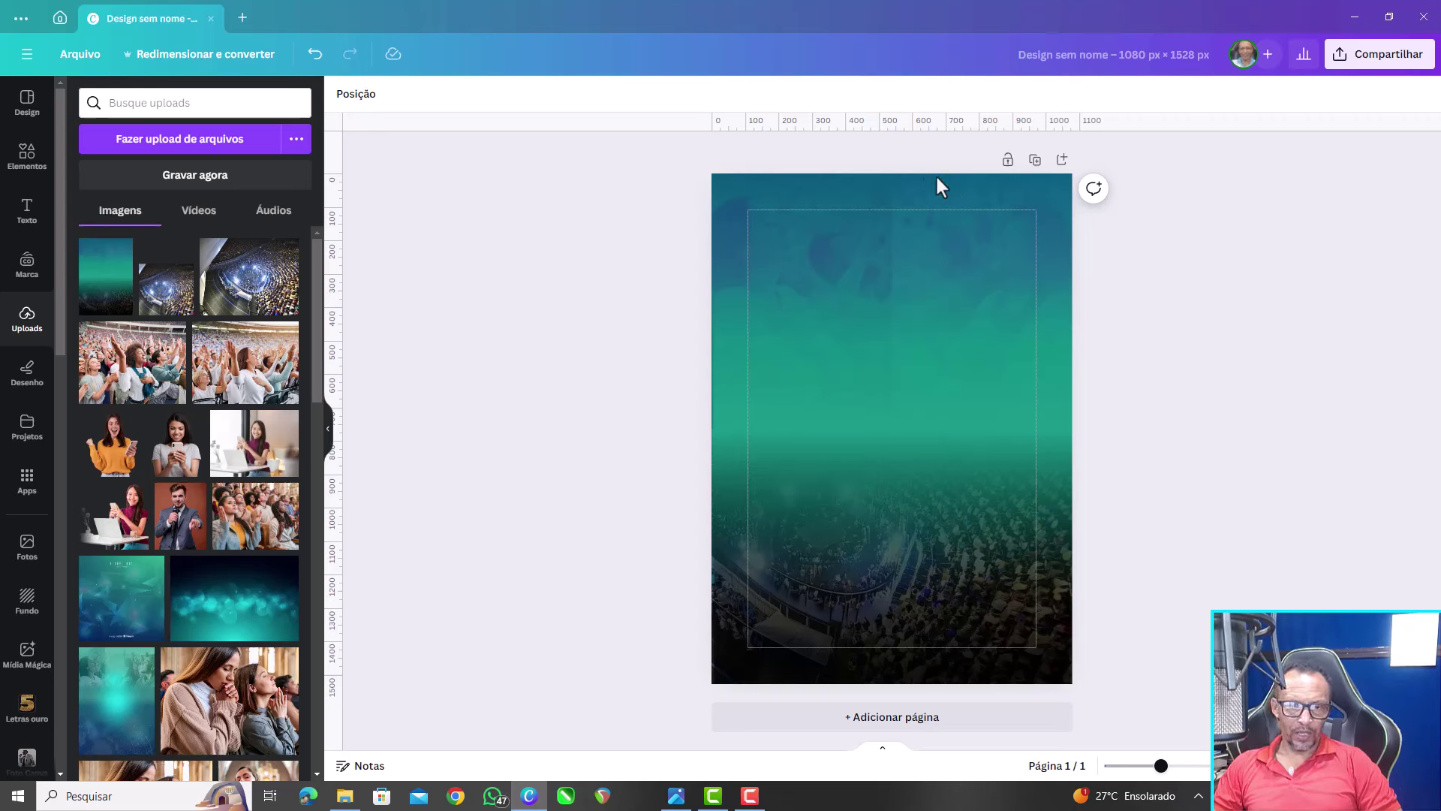
left_click(909, 200)
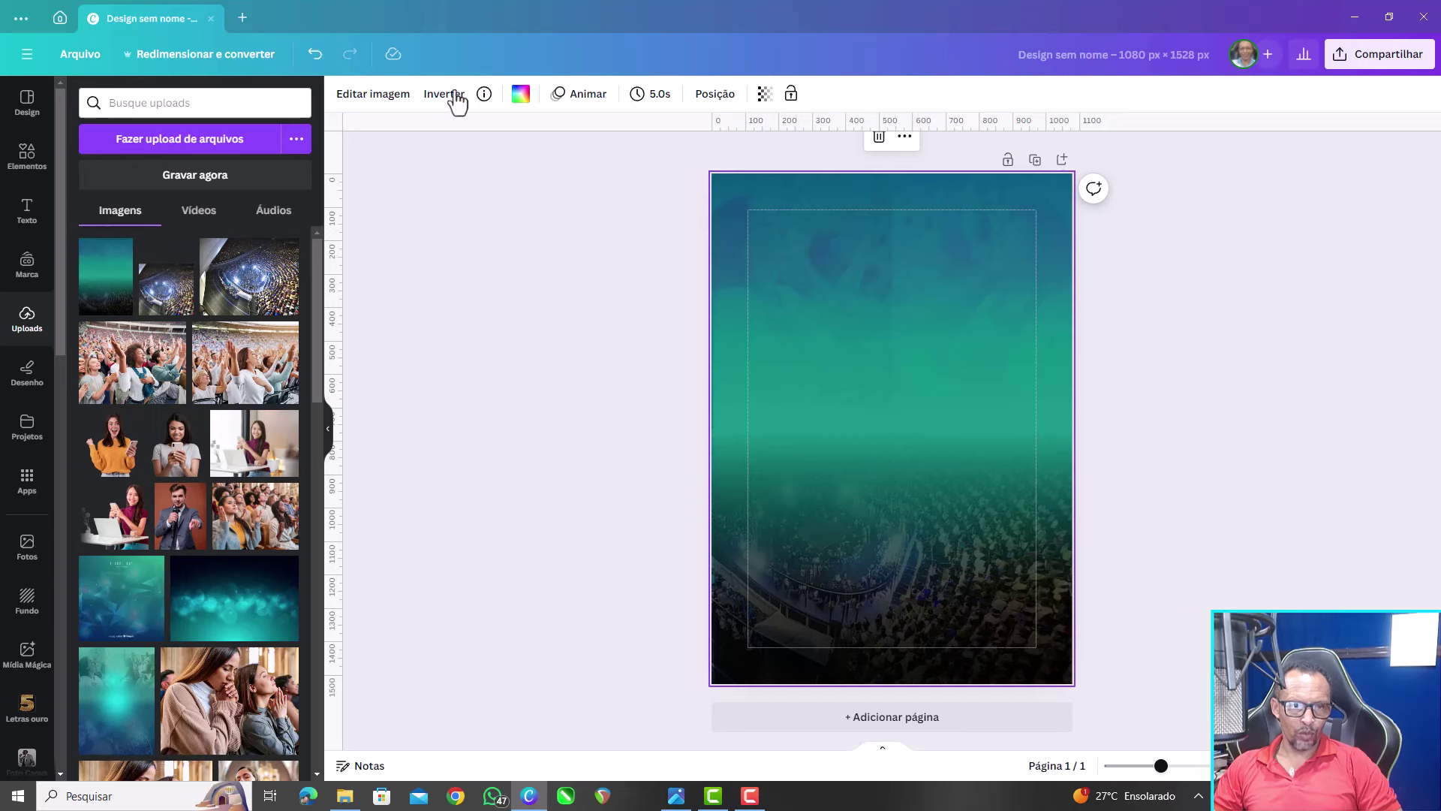
Try the Belvedere, Rocha and Luna filters on the background photo
left_click(386, 96)
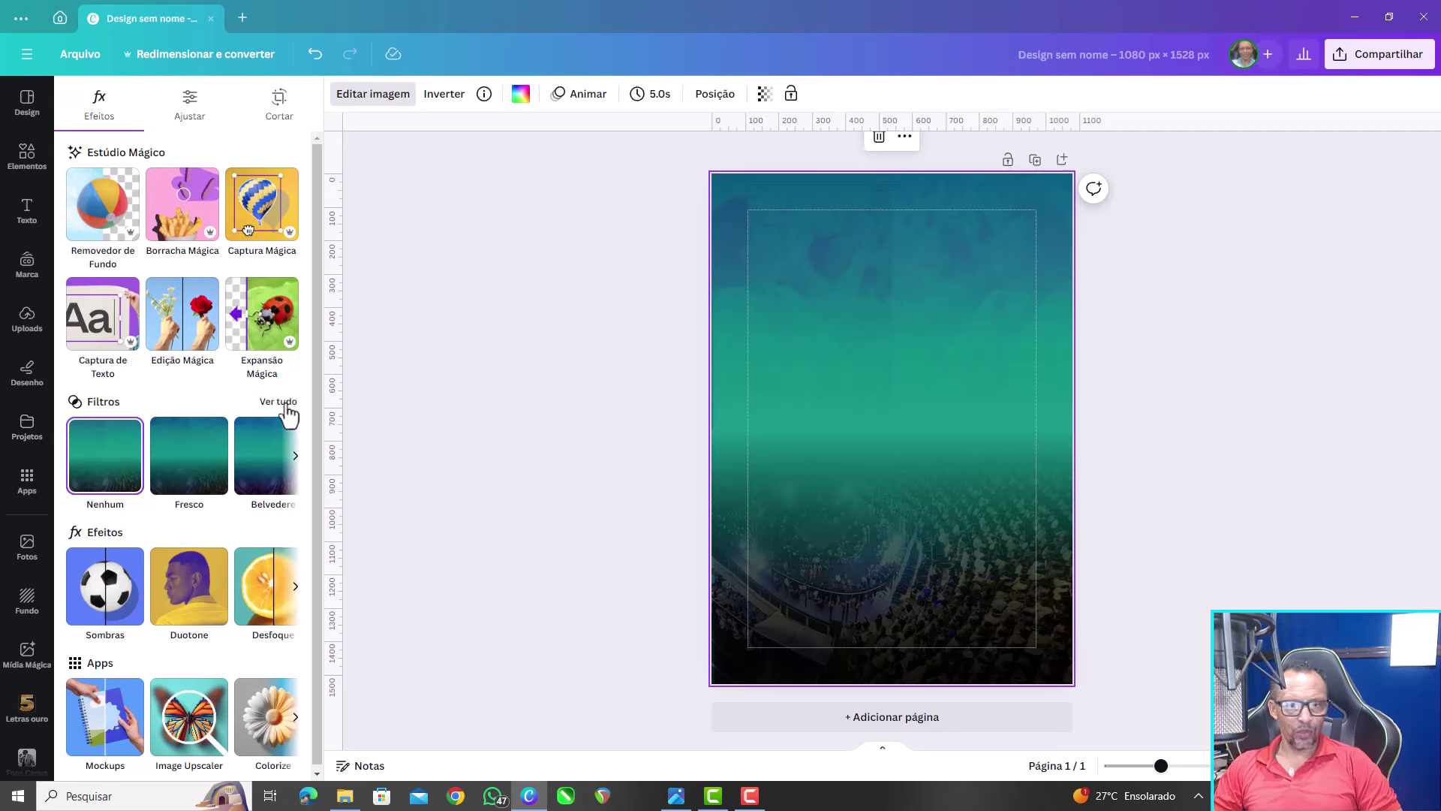
left_click(295, 458)
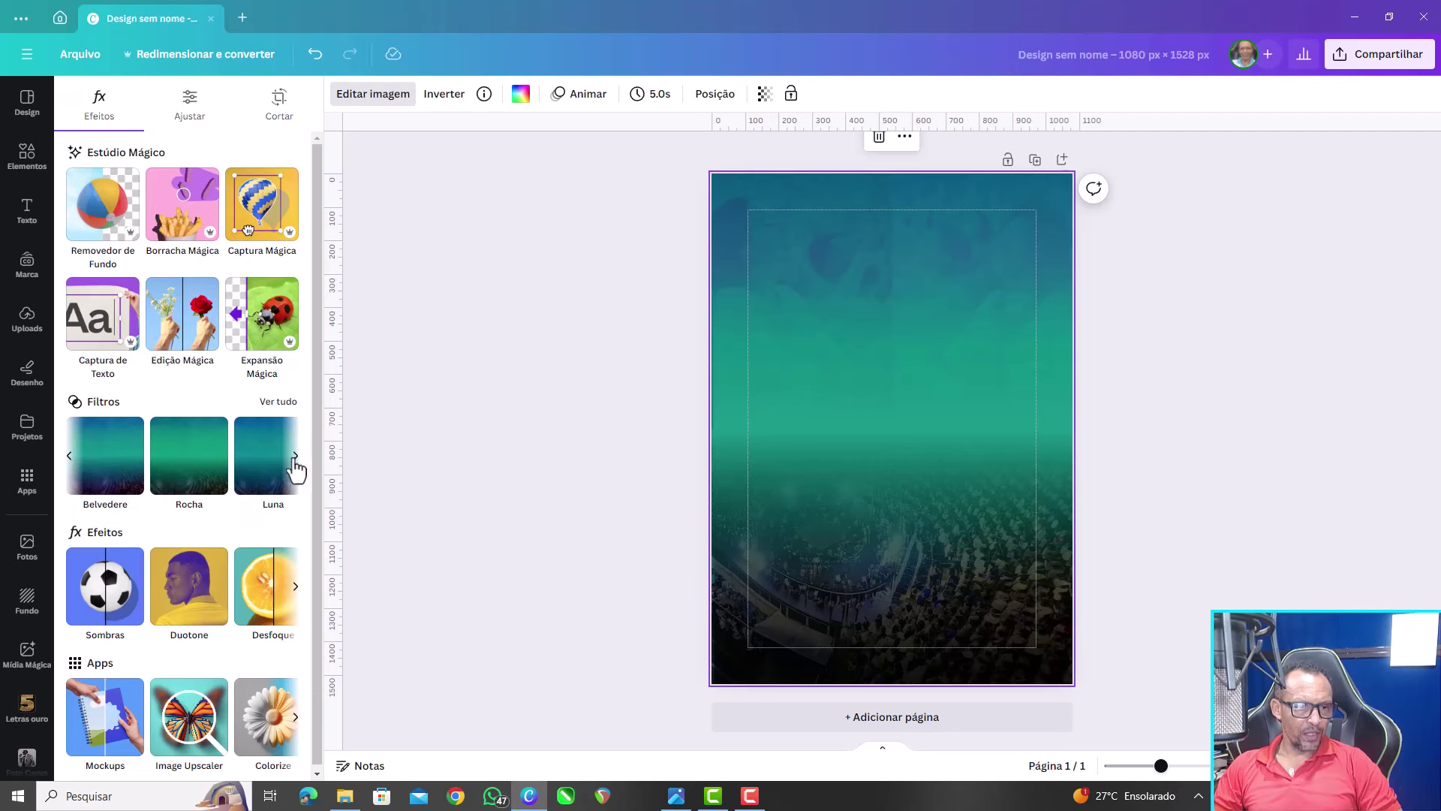
left_click(126, 461)
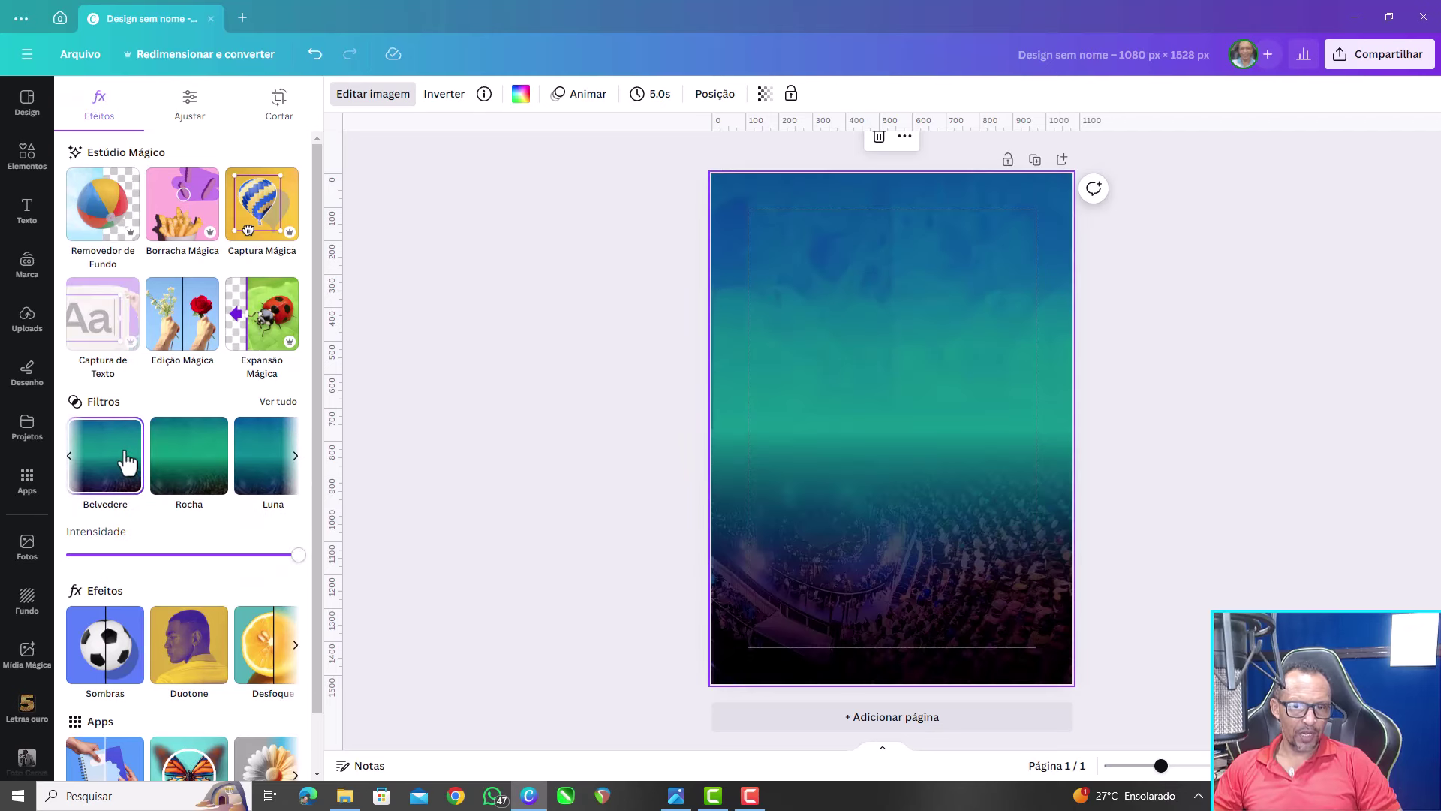
left_click(188, 478)
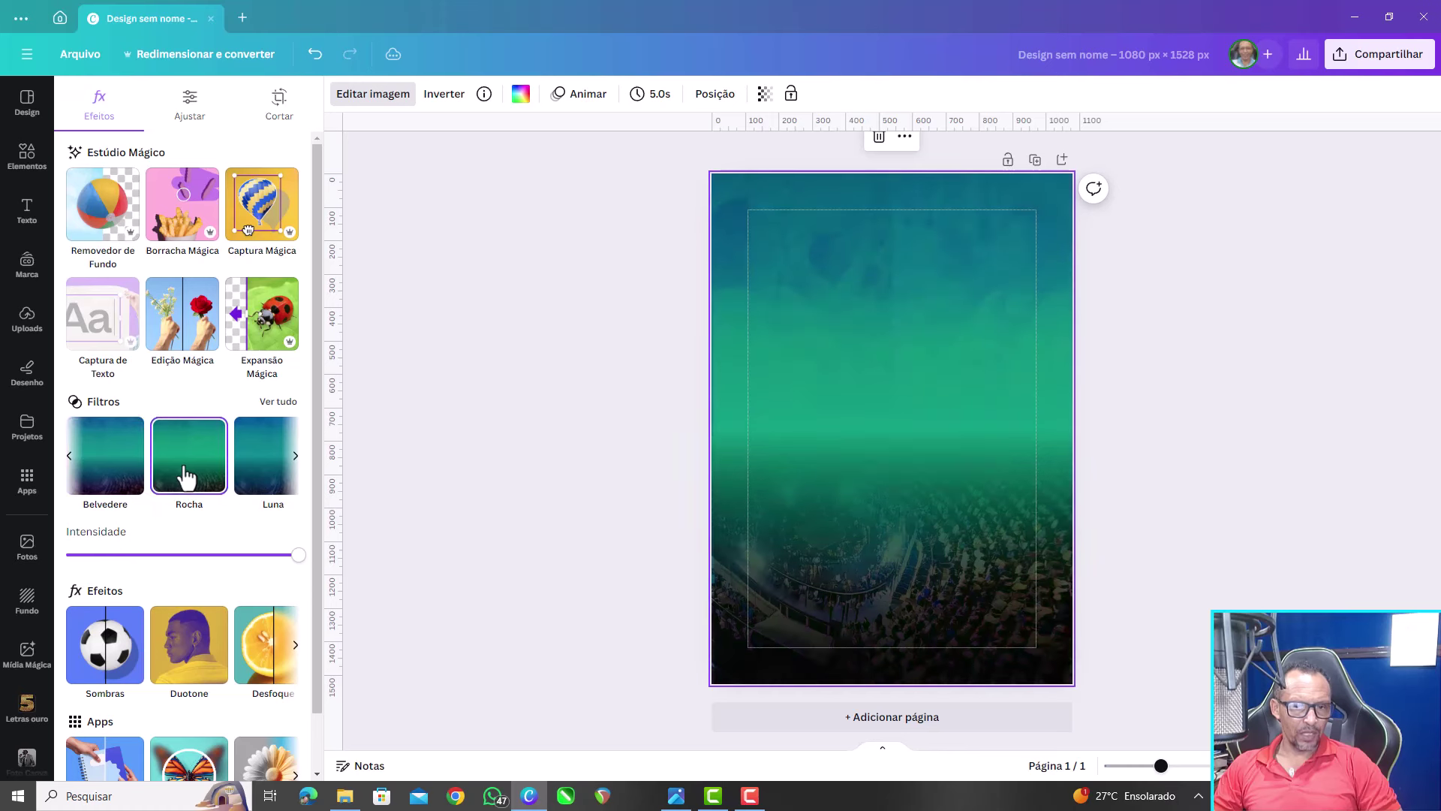
left_click(259, 473)
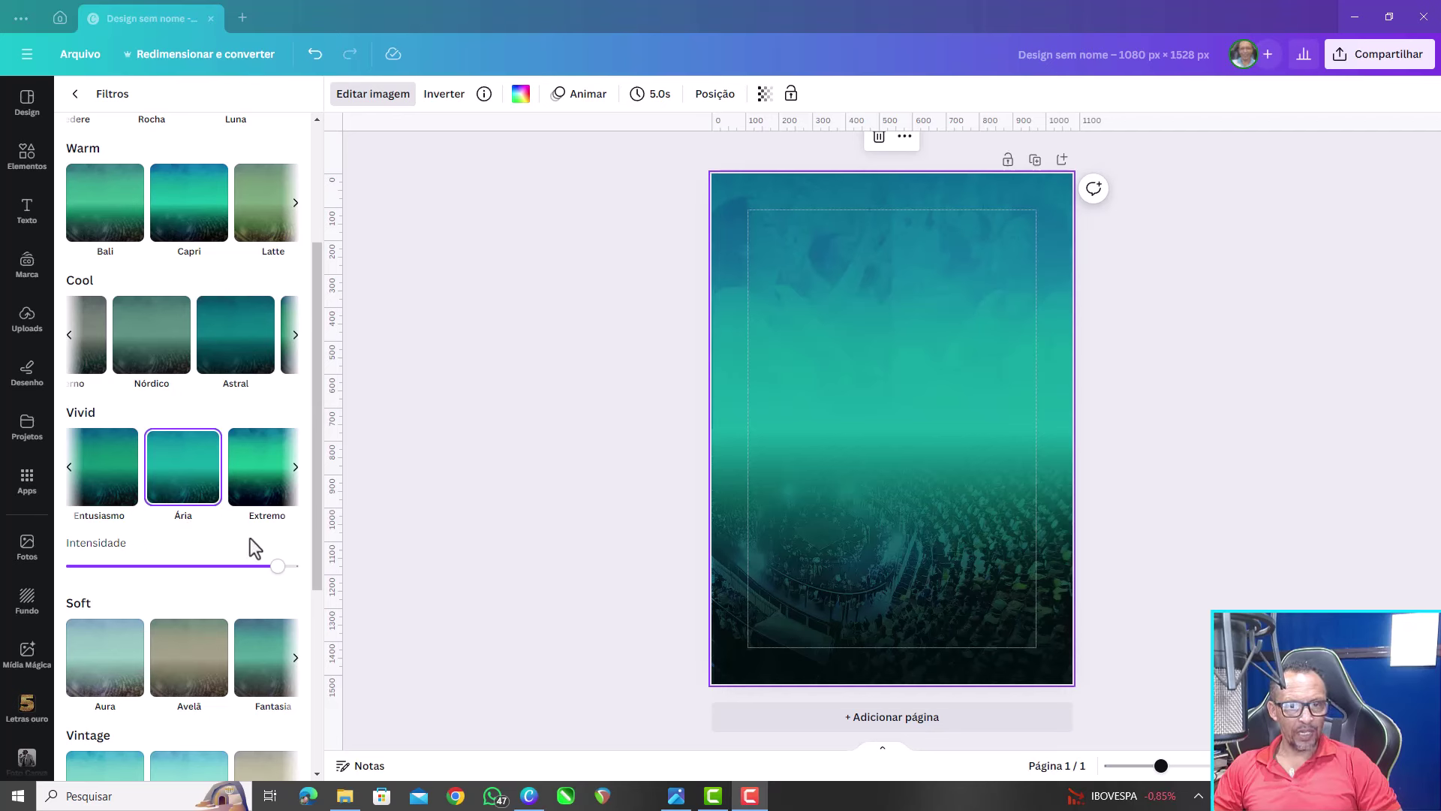
Adjust the Ária filter intensity for a deeper, muted teal tone, then return to Uploads
mouse_move(278, 566)
left_mouse_down()
mouse_move(6, 577)
mouse_move(531, 579)
mouse_move(6, 582)
mouse_move(617, 582)
mouse_move(3, 593)
mouse_move(471, 625)
left_mouse_up()
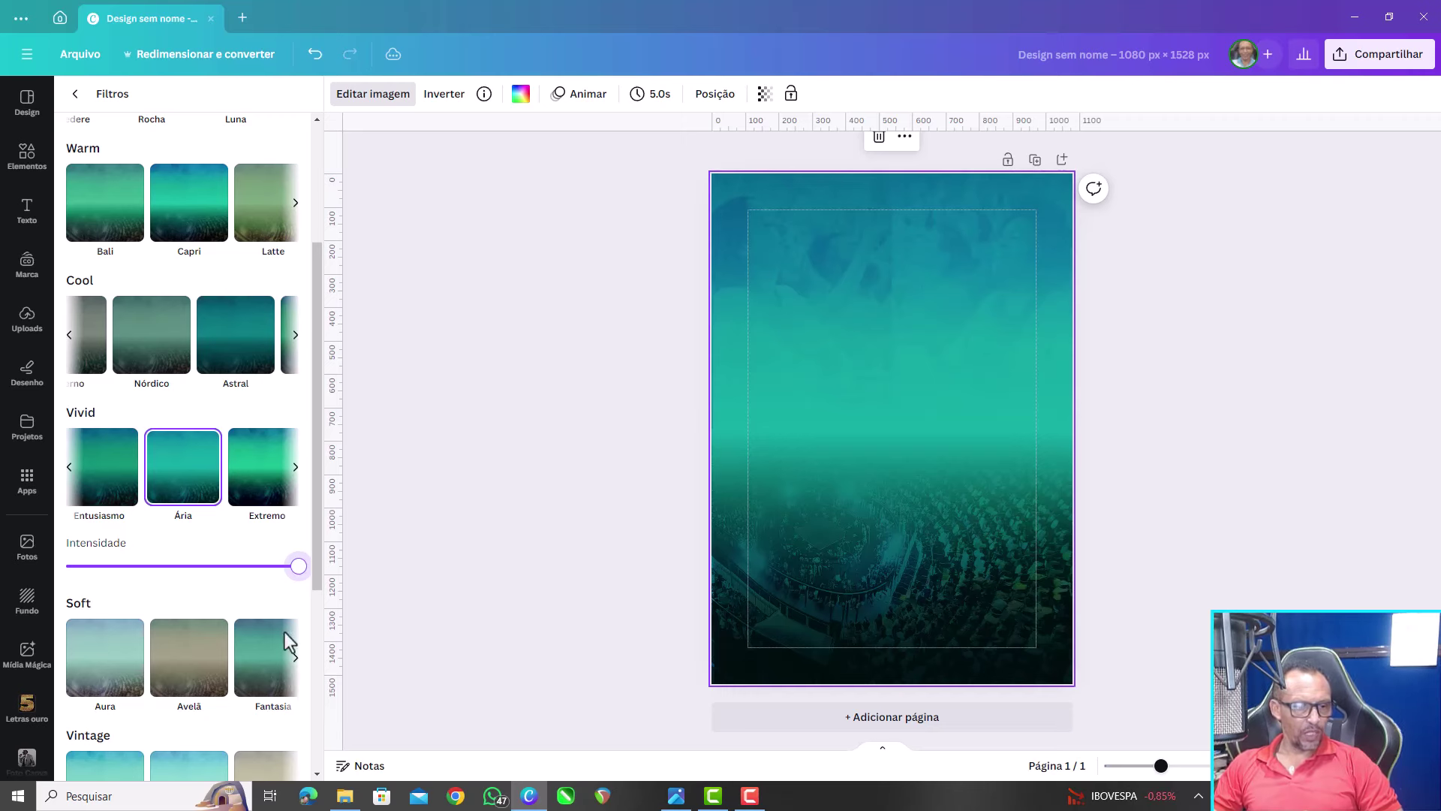
scroll(290, 638, "down", 2)
scroll(245, 660, "down", 1)
scroll(247, 659, "down", 2)
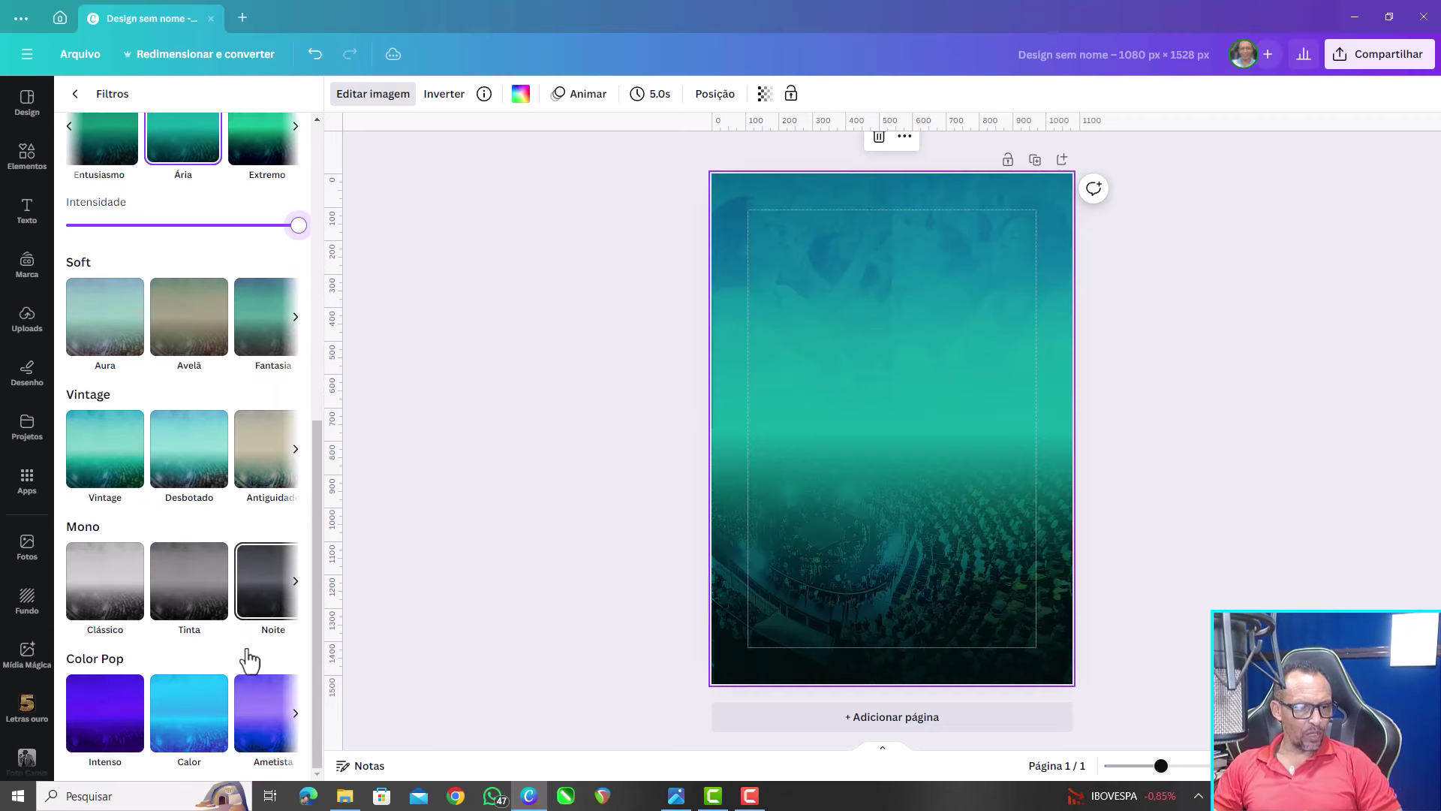
scroll(250, 657, "up", 1)
scroll(246, 649, "down", 1)
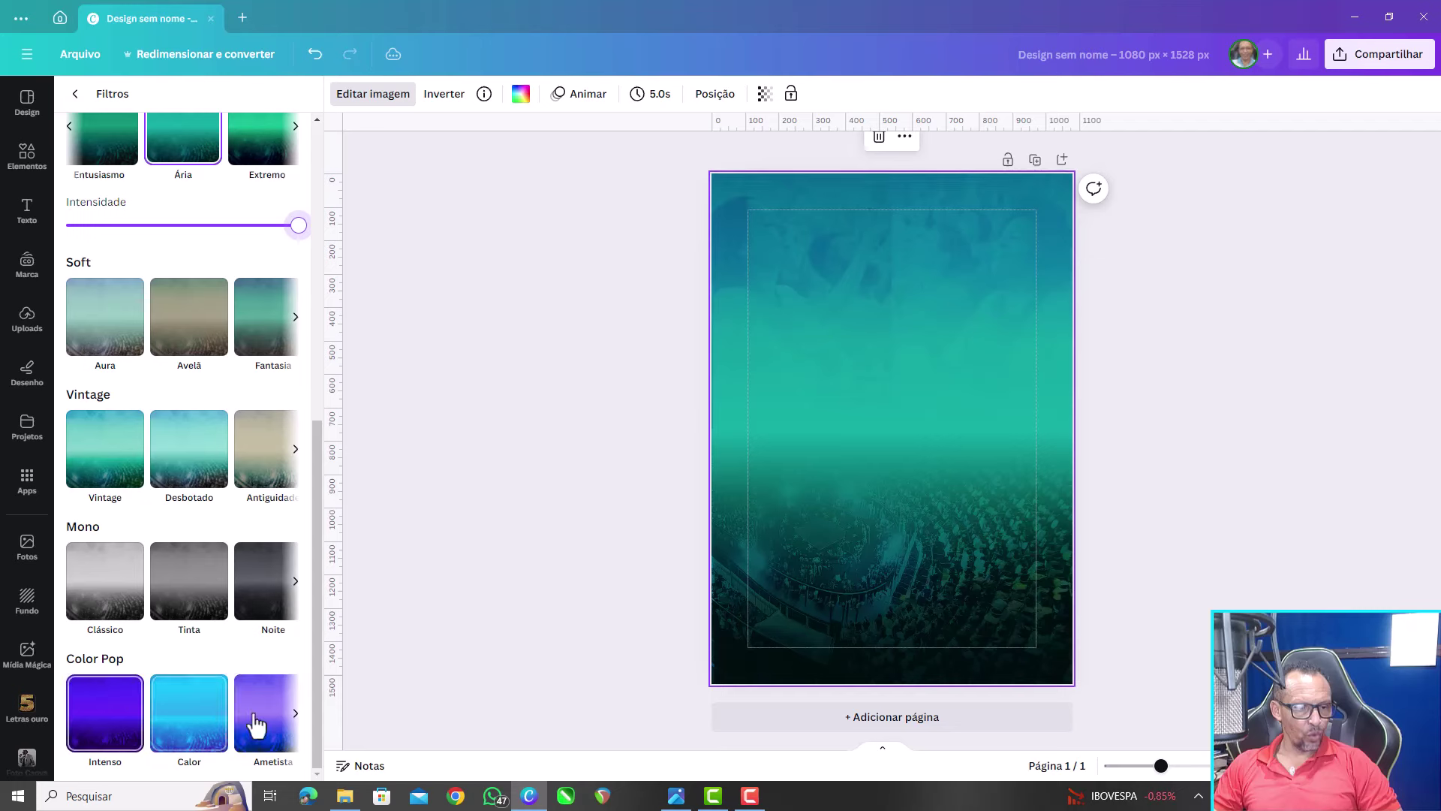
scroll(251, 645, "up", 3)
scroll(242, 623, "up", 4)
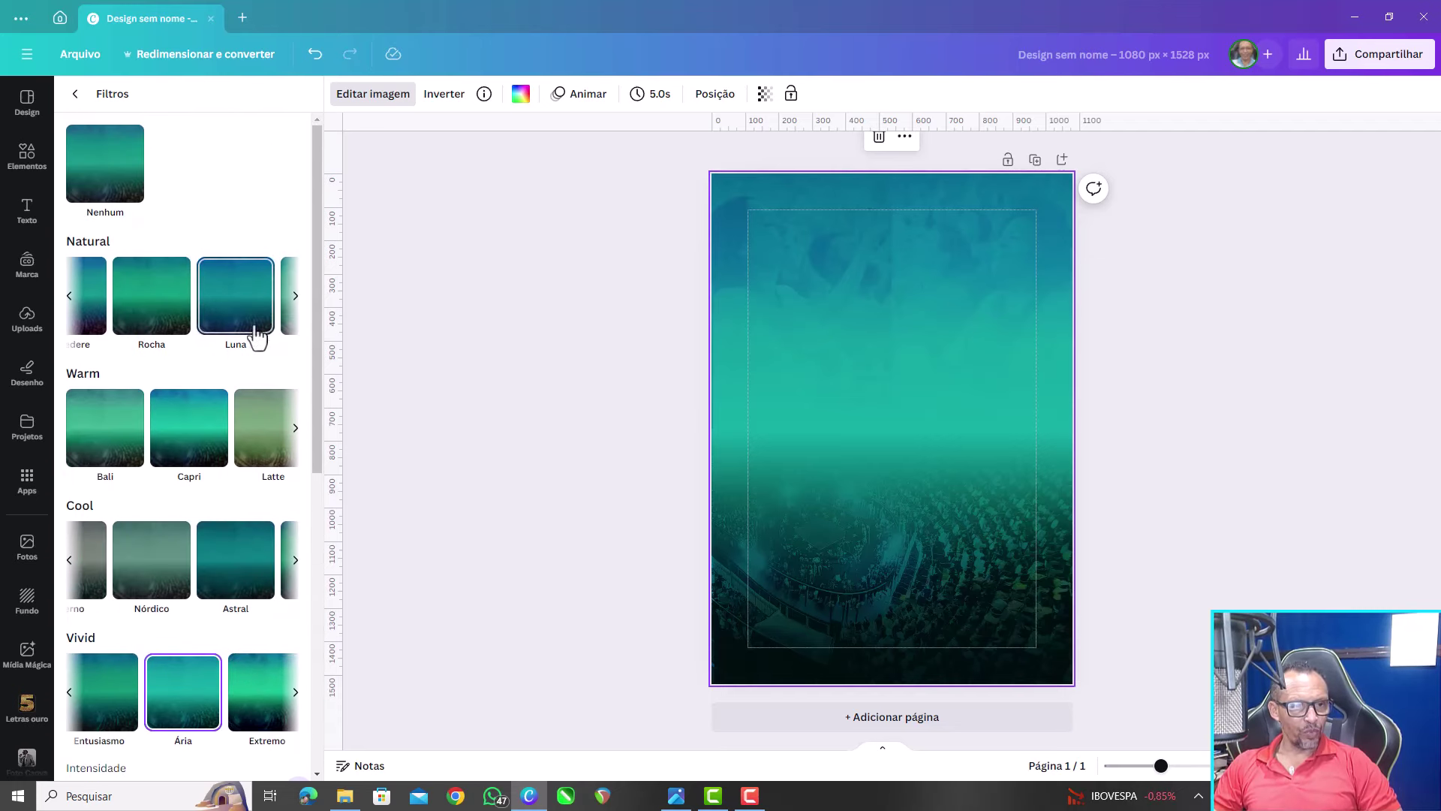
left_click(734, 351)
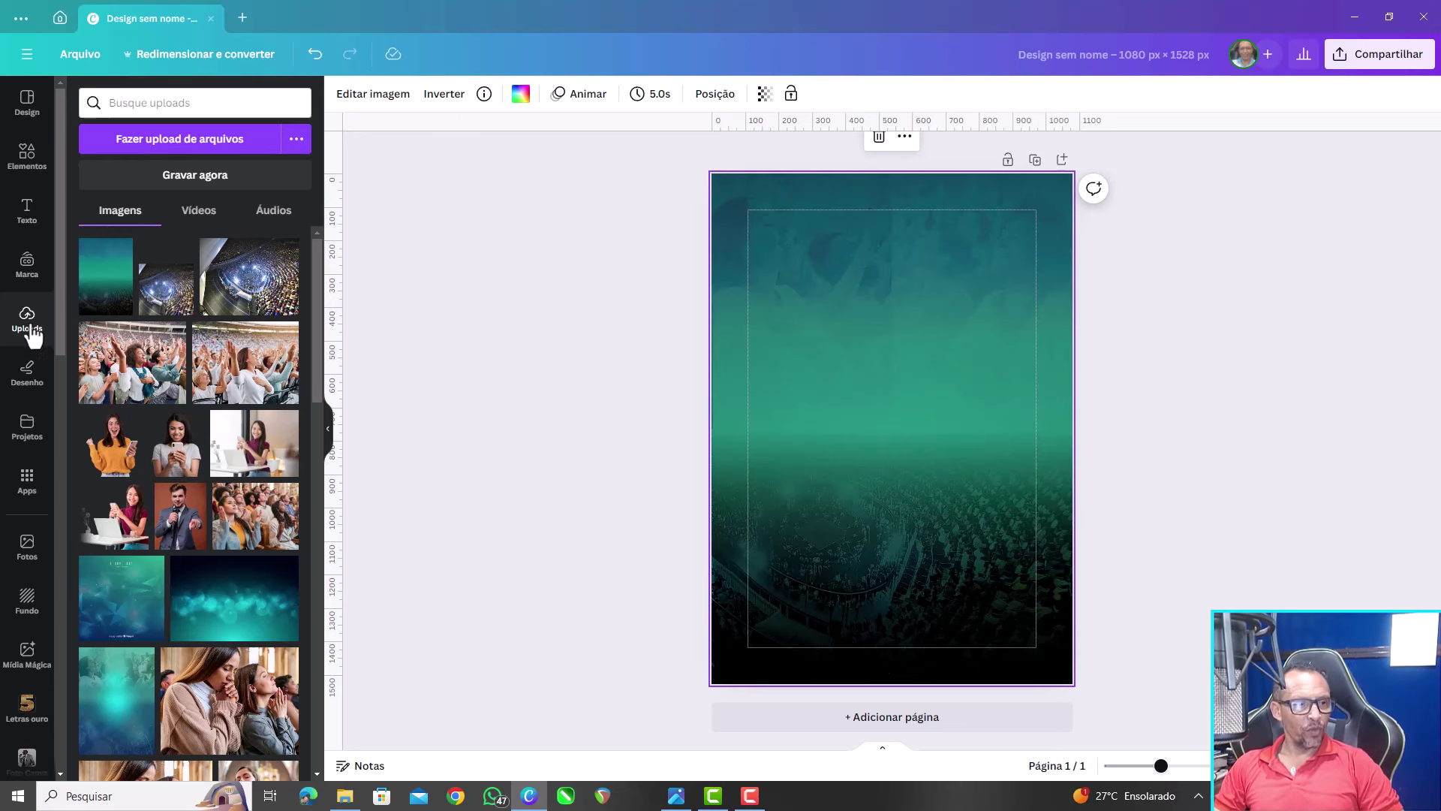
Search uploads for 'desfoque', add the white glow image and enlarge it across the page
left_click(178, 102)
type("desfoque")
key("Return")
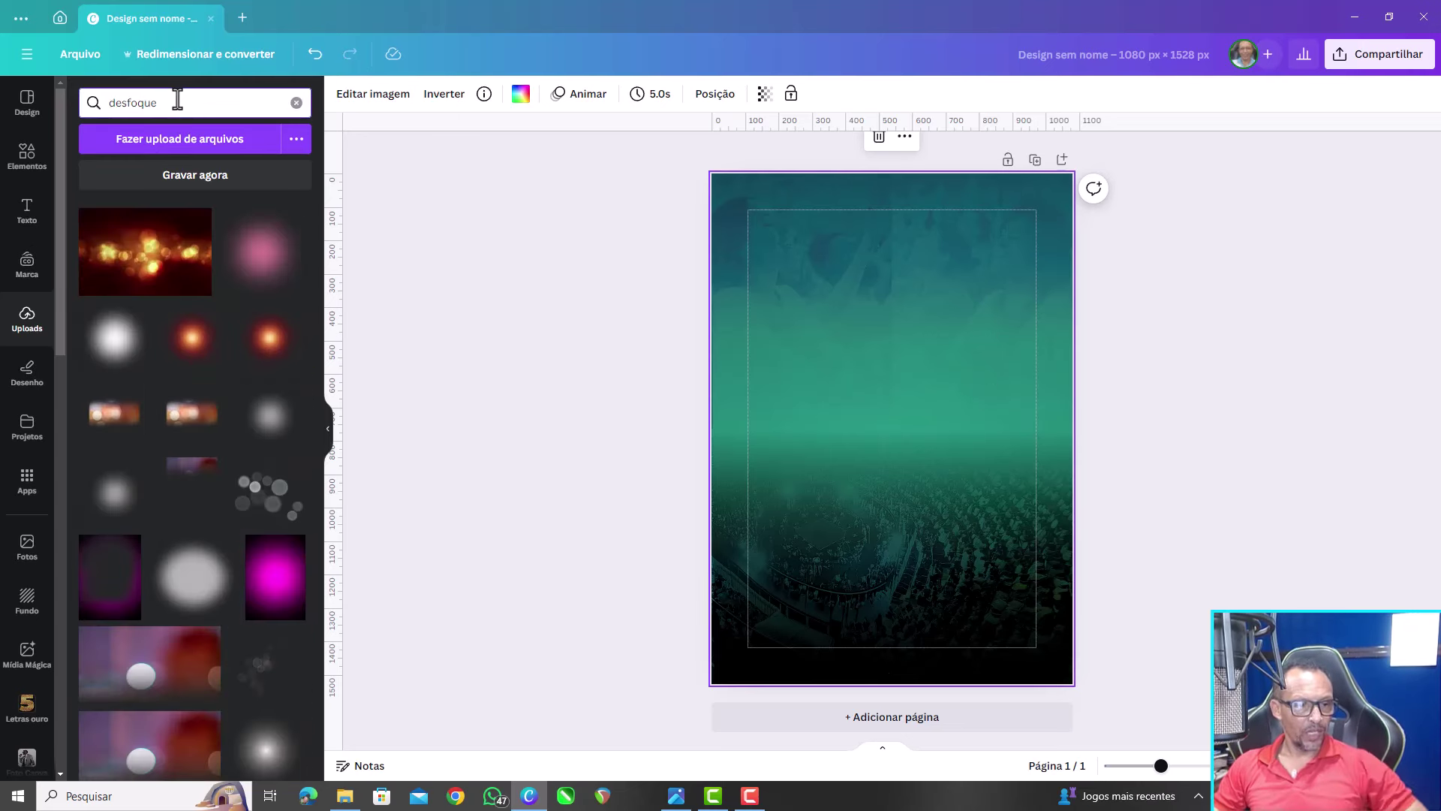
mouse_move(113, 338)
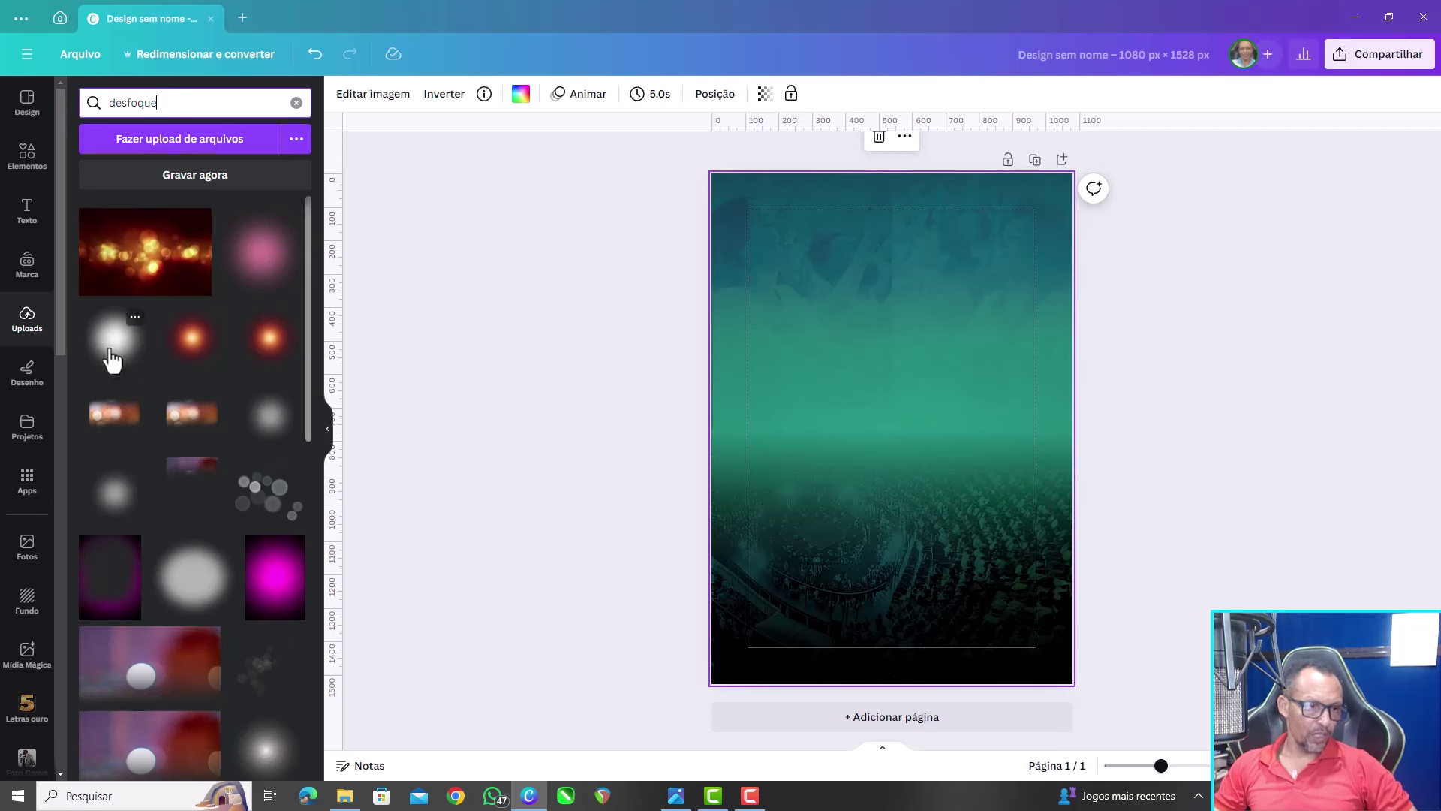
scroll(250, 653, "down", 3)
scroll(248, 650, "down", 1)
scroll(247, 647, "down", 2)
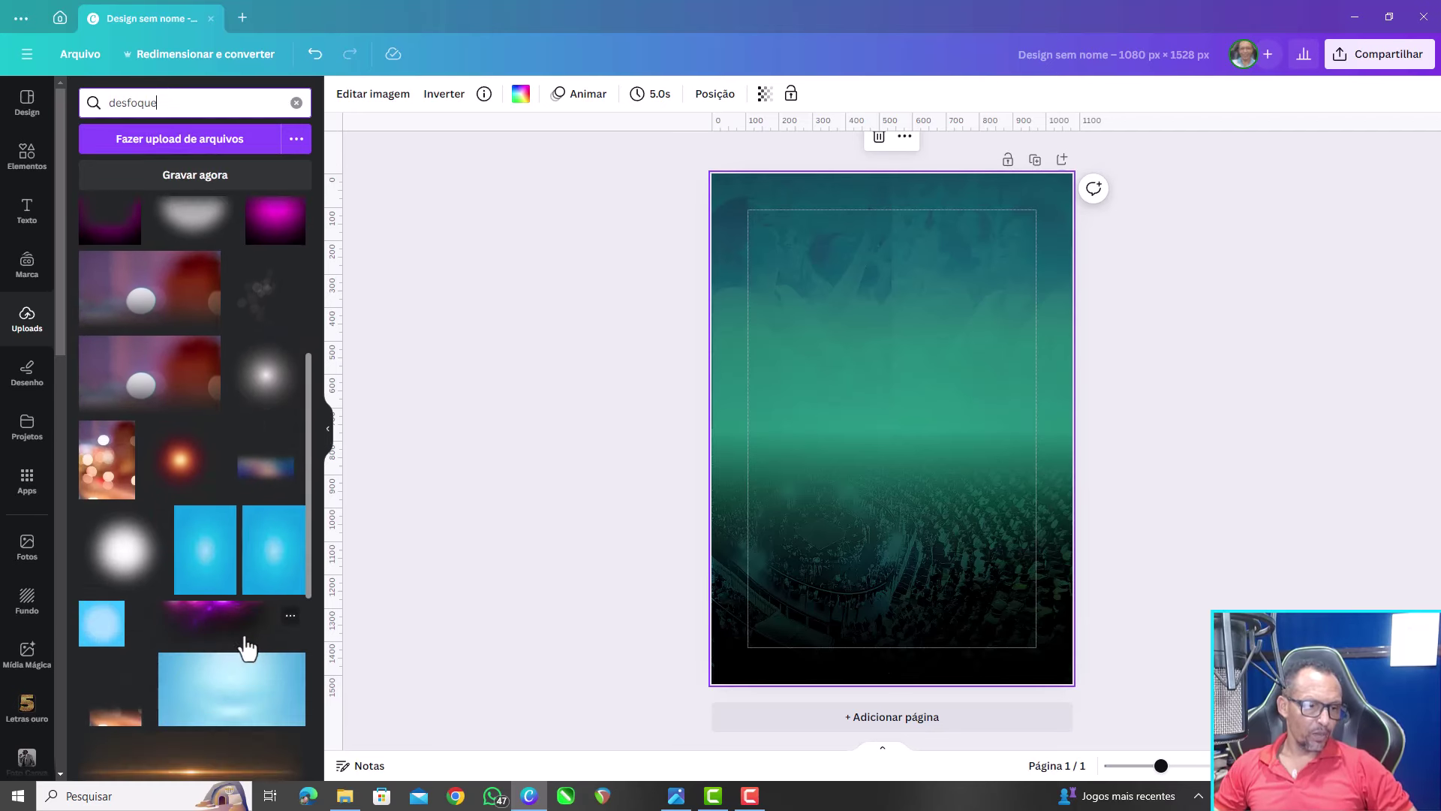
left_click(266, 379)
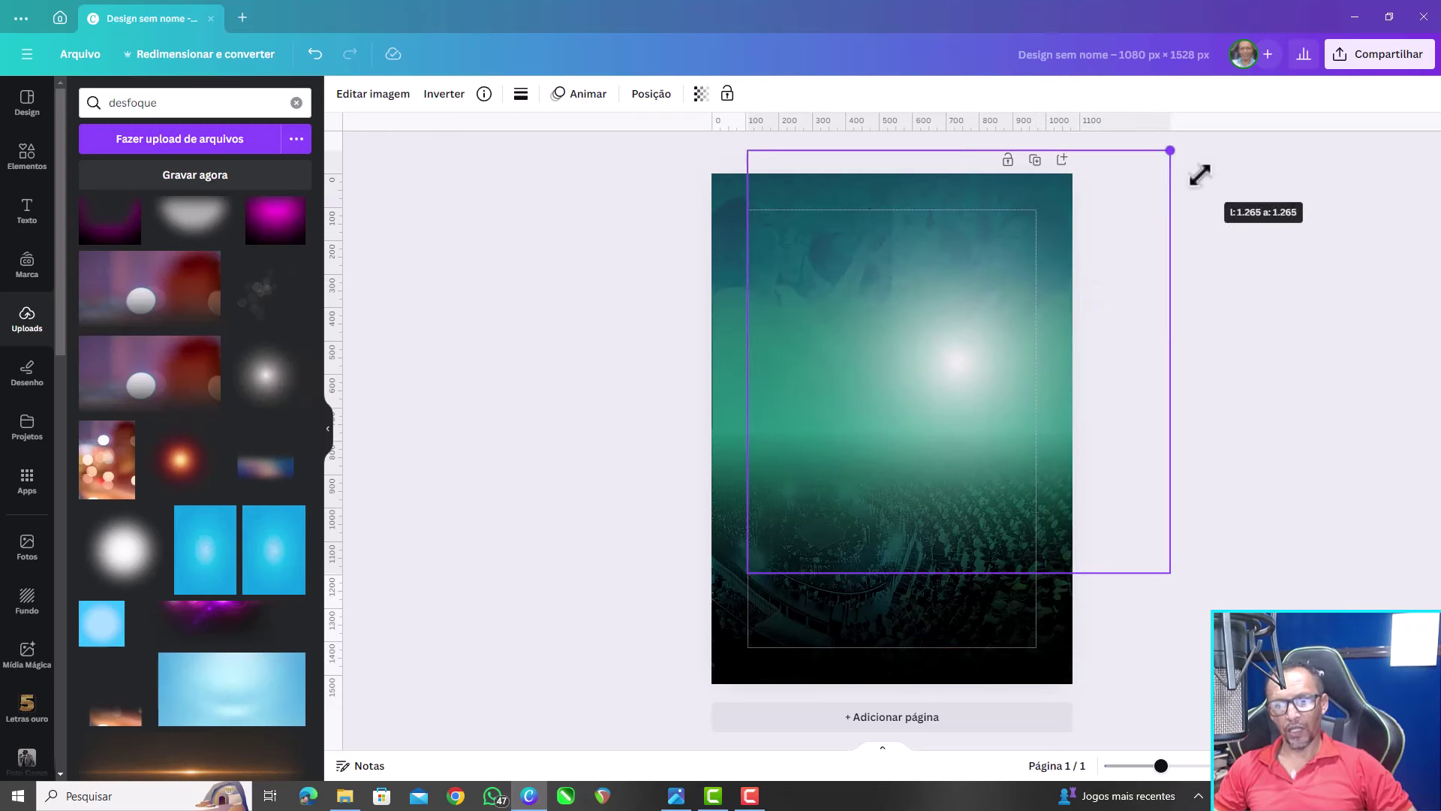
left_click_drag(1037, 282, 1170, 150)
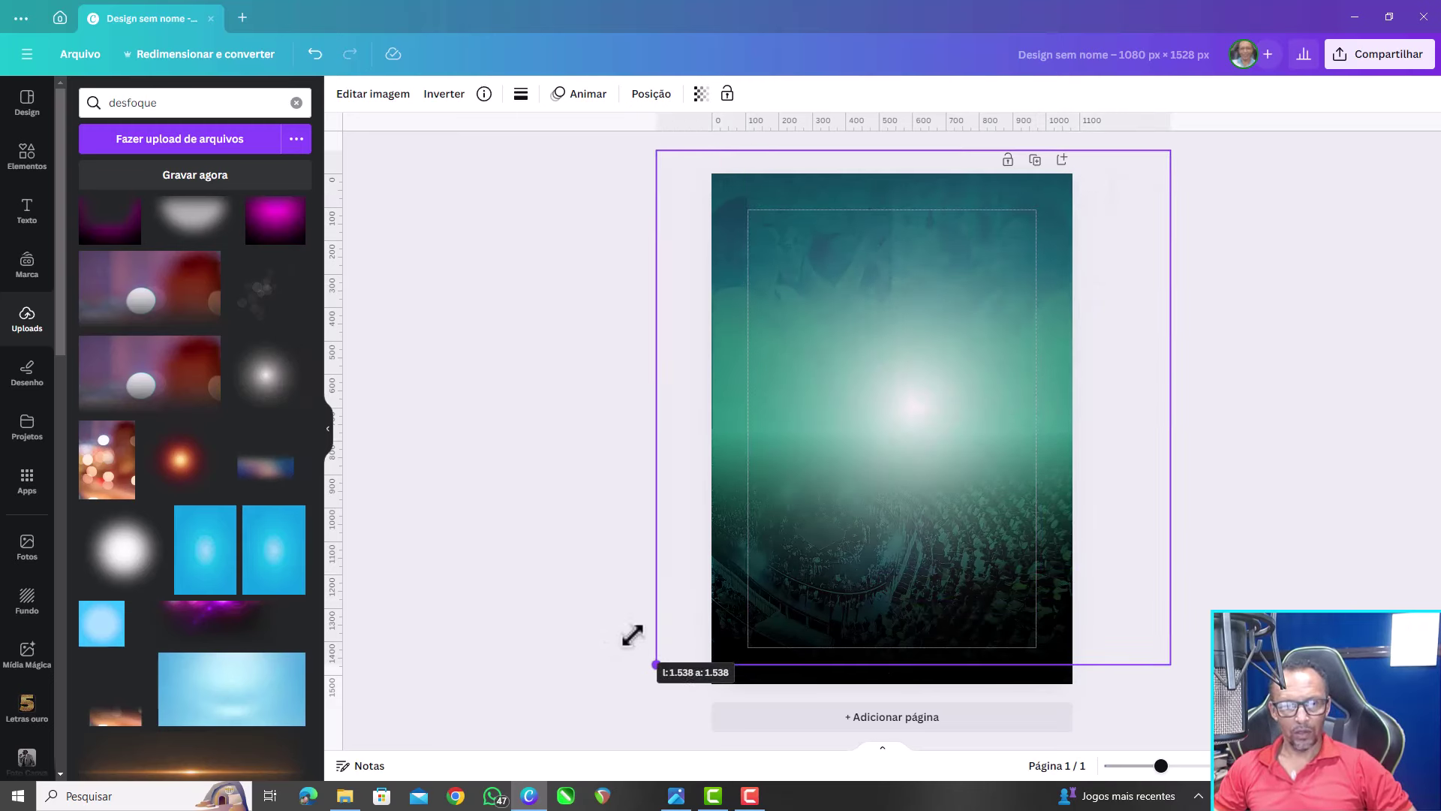
left_click_drag(753, 570, 656, 660)
mouse_move(901, 439)
left_mouse_down()
mouse_move(891, 411)
mouse_move(881, 472)
left_mouse_up()
Replace the oversized glow with a fresh white glow image centred on the page
left_click(883, 159)
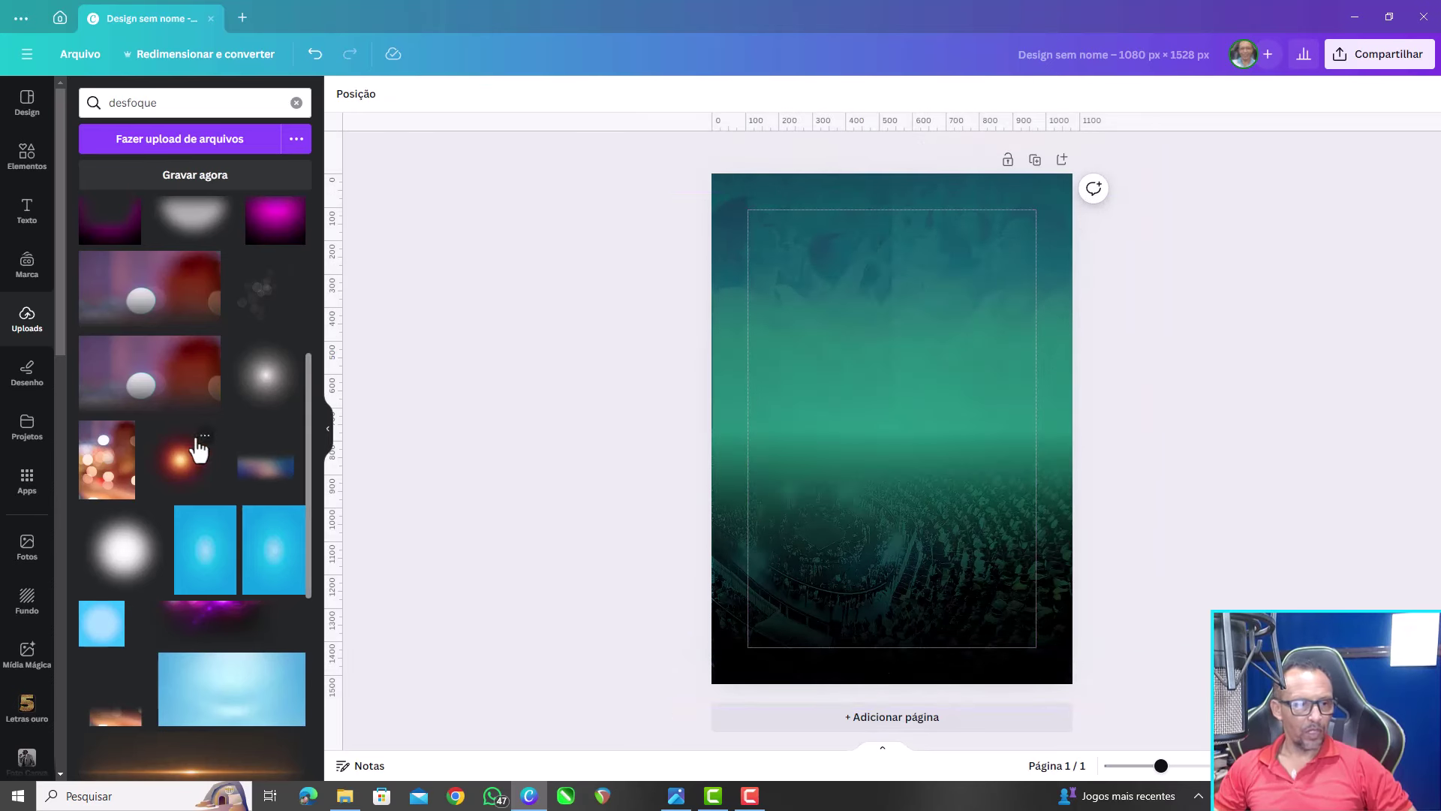
scroll(193, 451, "up", 2)
scroll(199, 519, "up", 2)
scroll(199, 520, "up", 1)
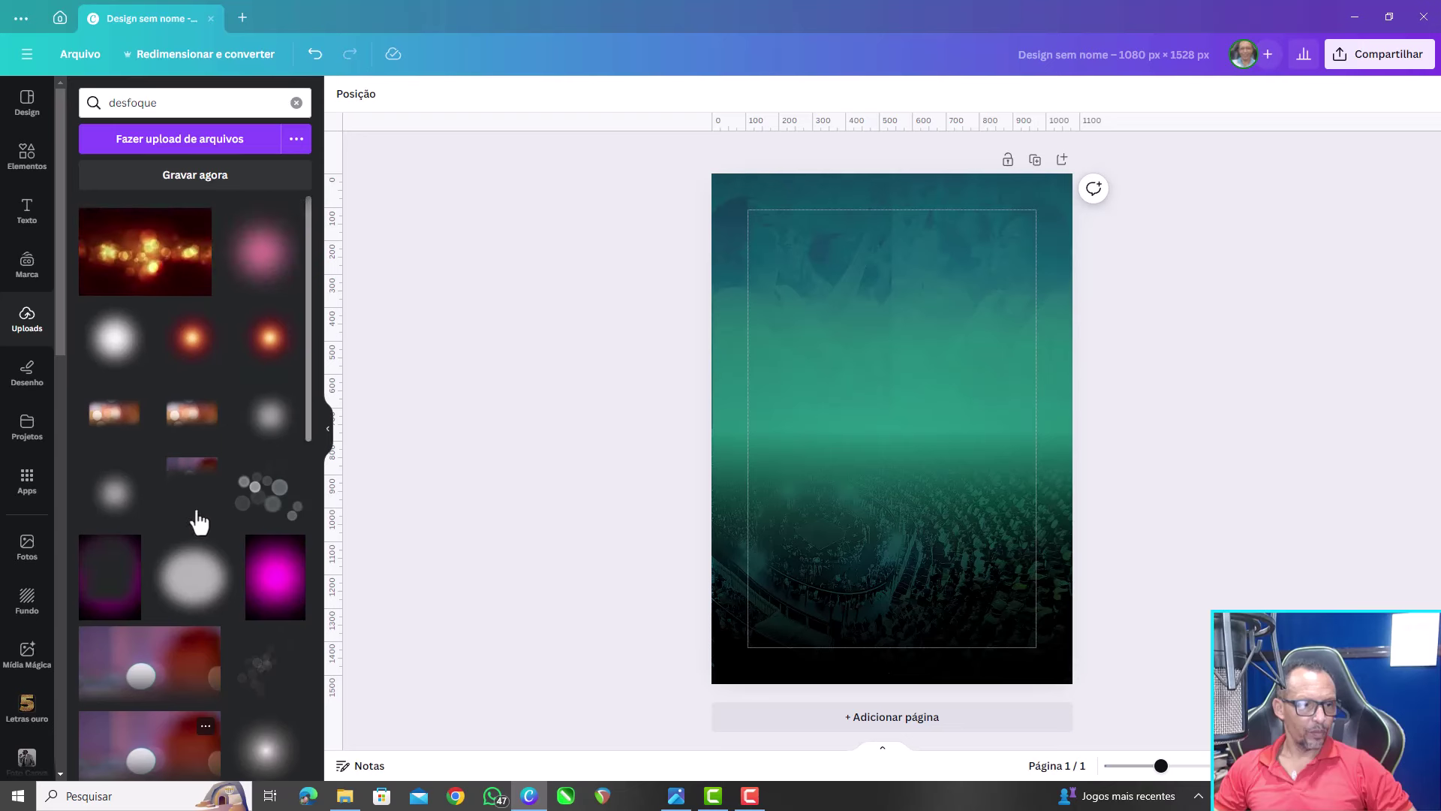
left_click(120, 353)
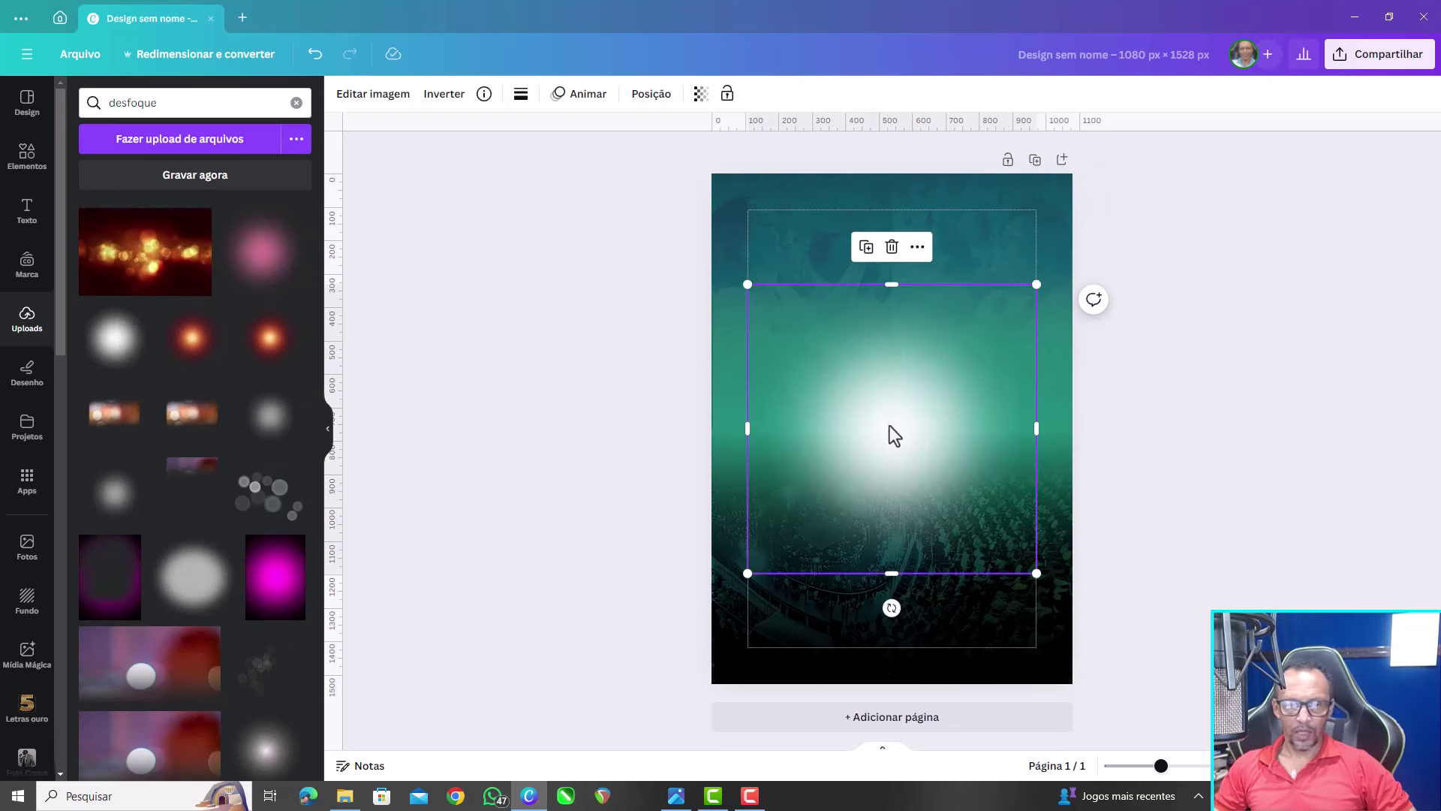
mouse_move(890, 426)
left_mouse_down()
mouse_move(895, 373)
mouse_move(896, 403)
left_mouse_up()
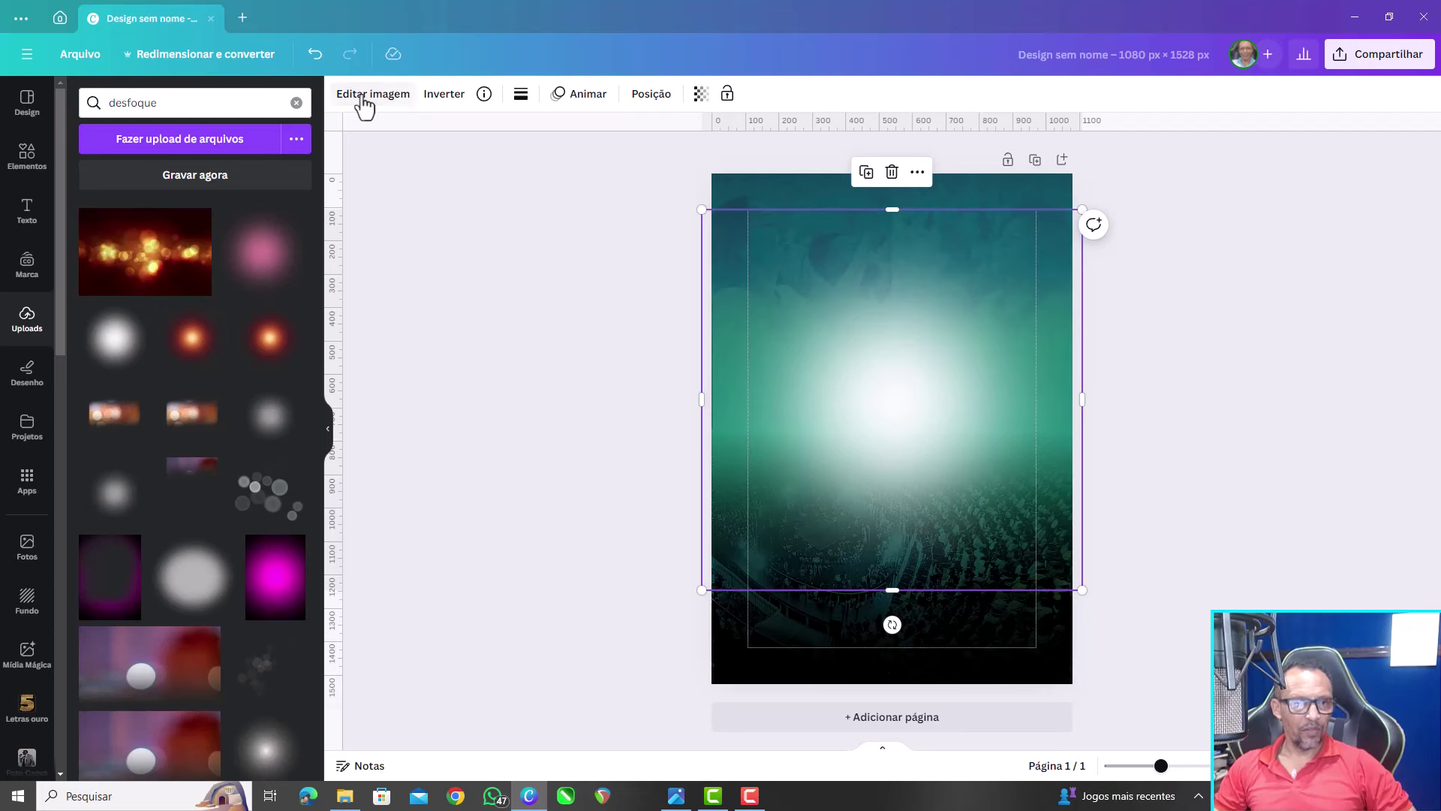
Apply the Tons pastéis duotone to the glow at intensity 40, then deselect it
left_click(364, 96)
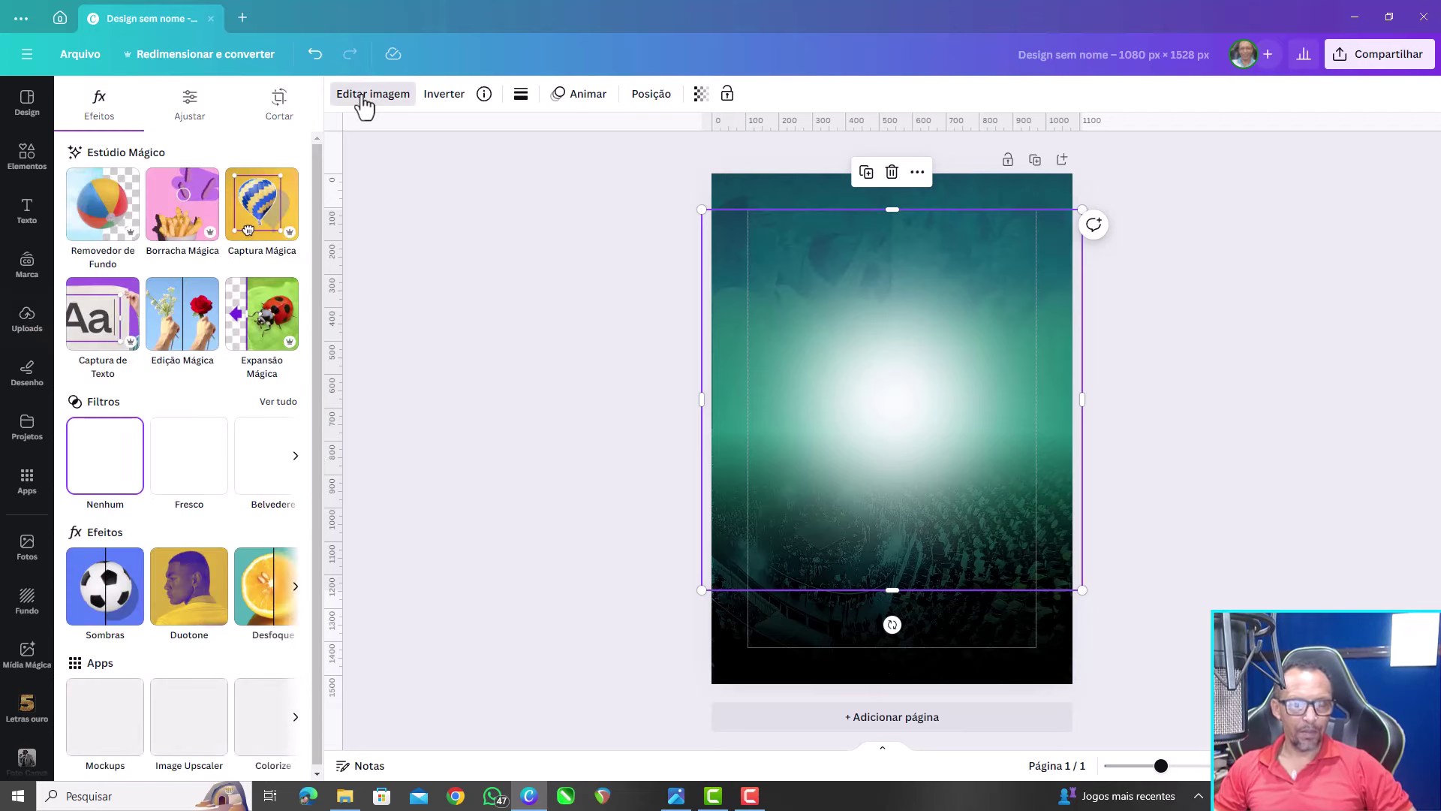
left_click(184, 595)
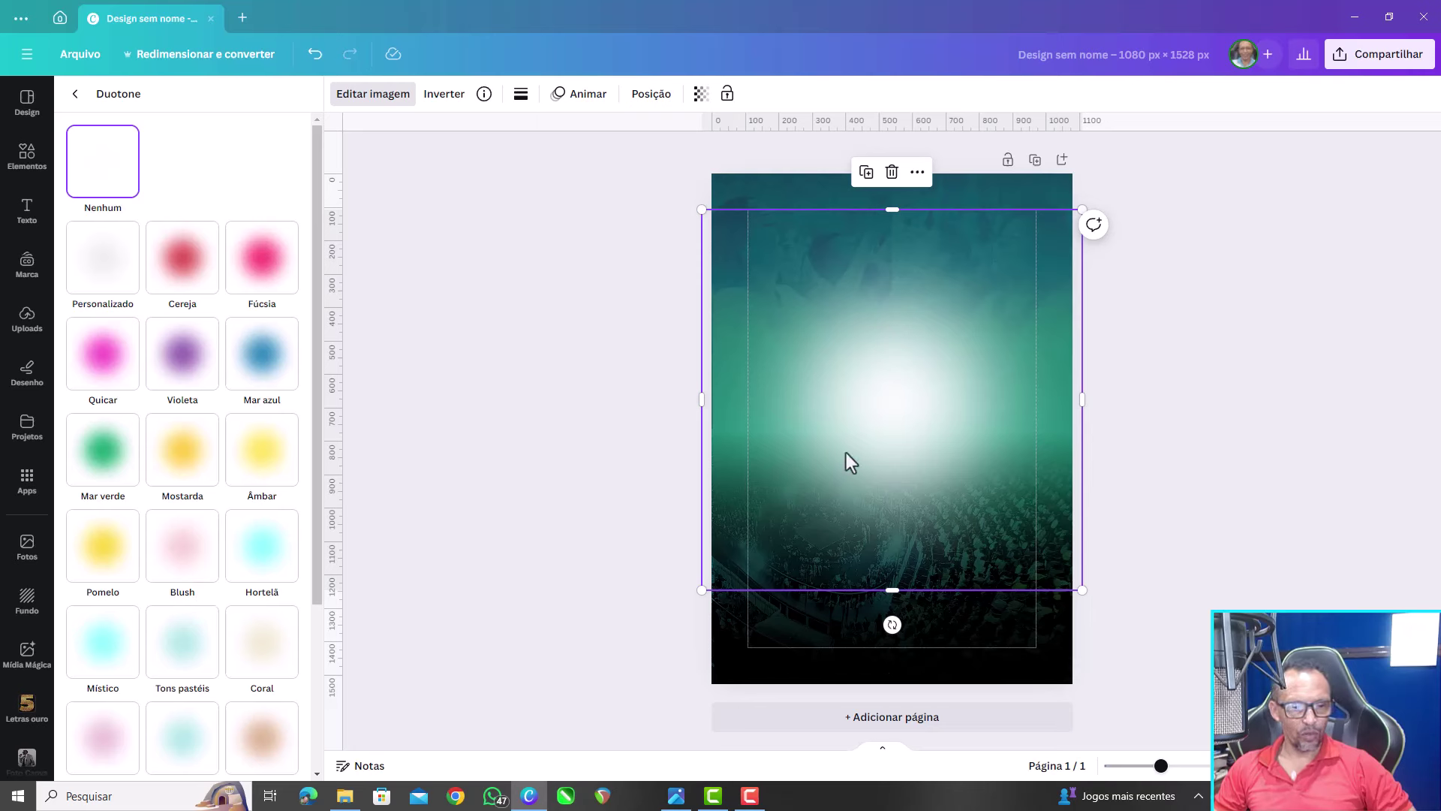
left_click(178, 661)
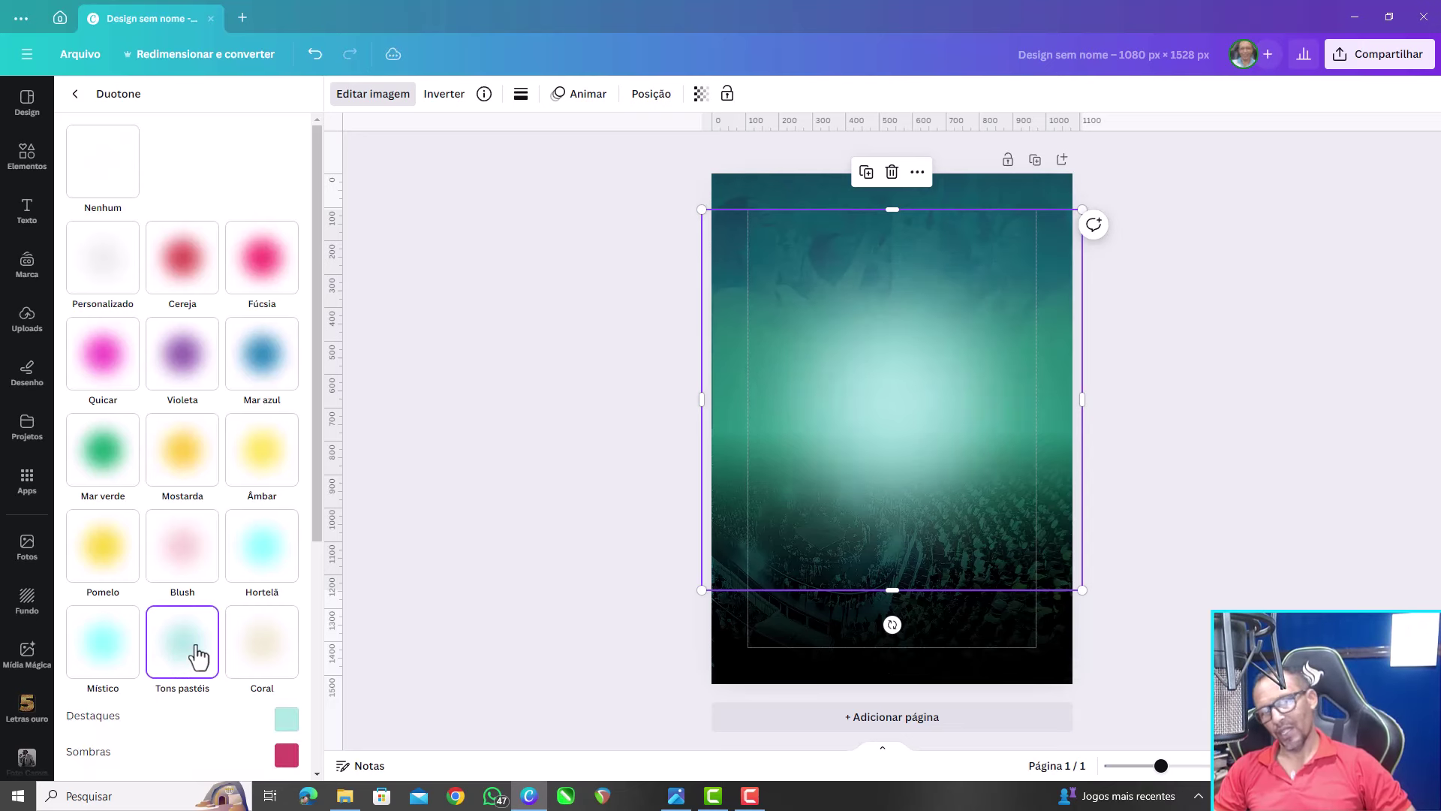
scroll(150, 593, "down", 3)
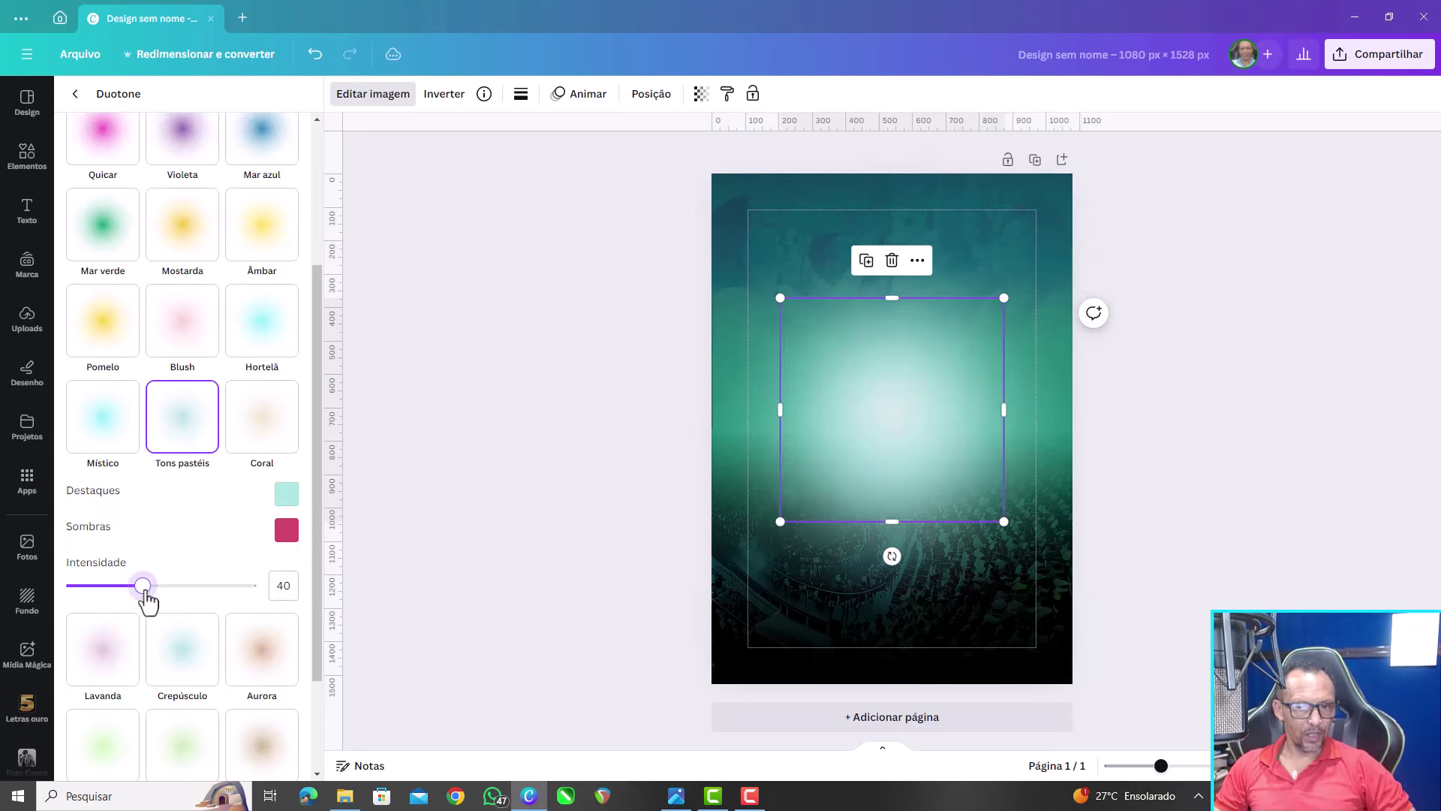
left_click(481, 304)
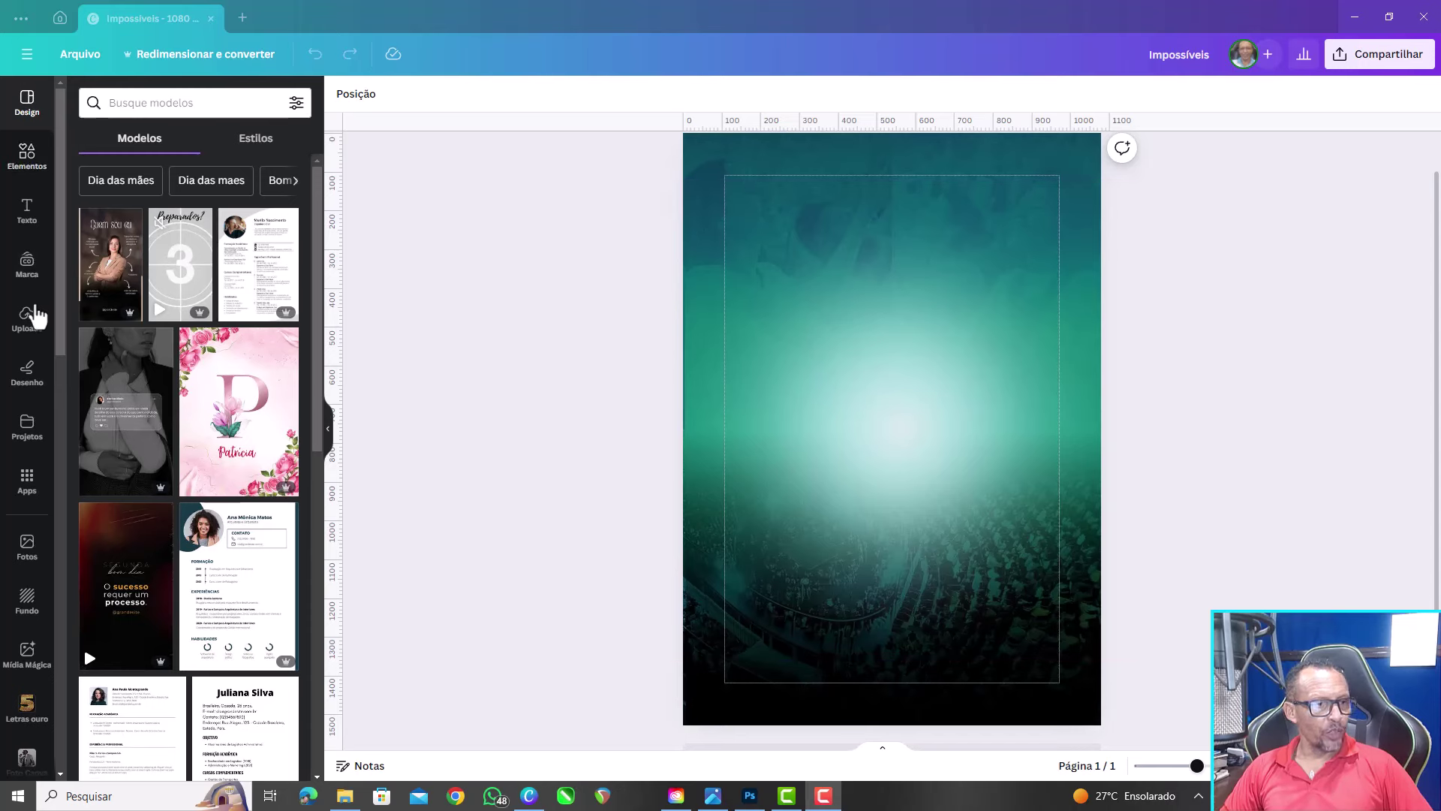
Upload 'Preenchimento de Cor 1' from the Mat Editados folder into Uploads
left_click(27, 319)
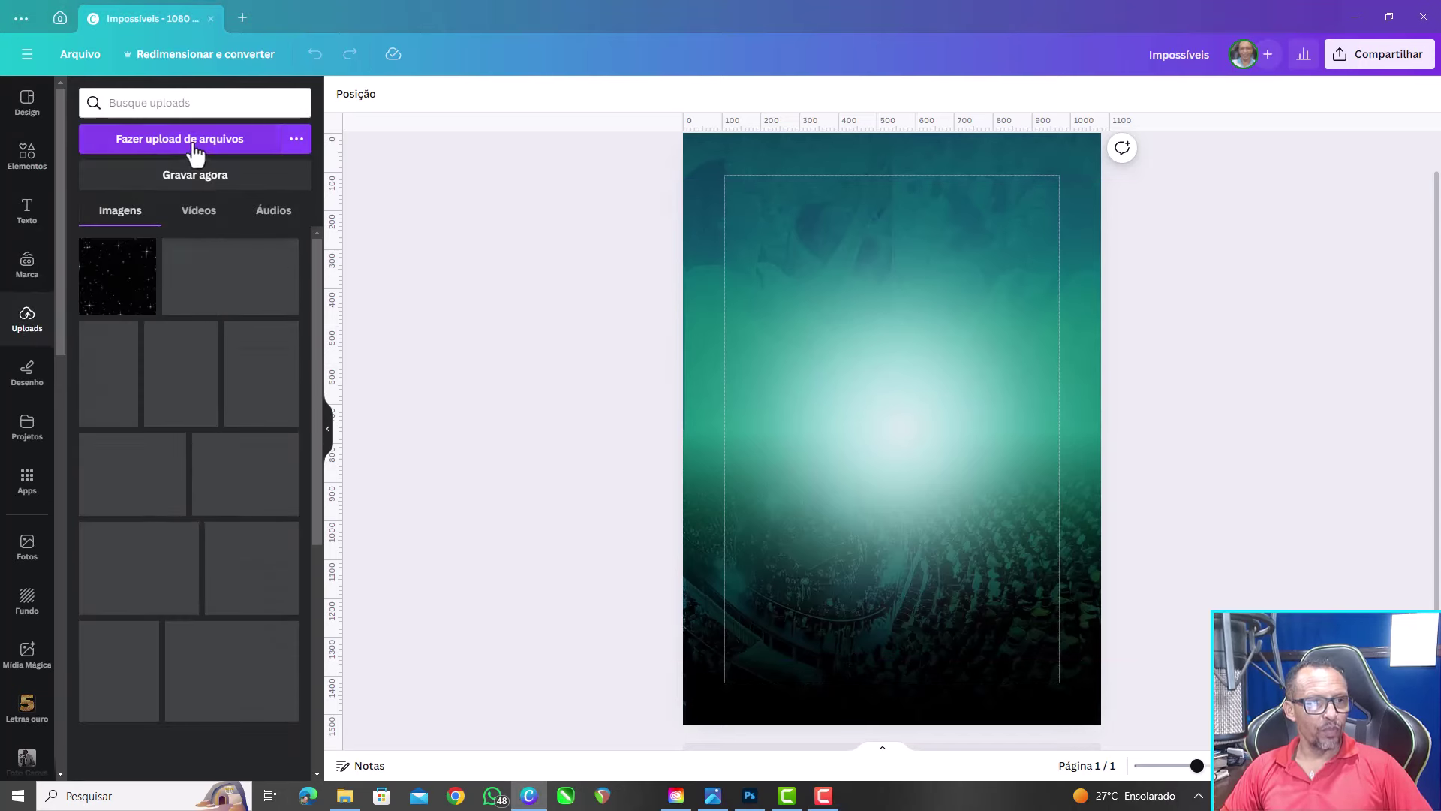
mouse_move(109, 371)
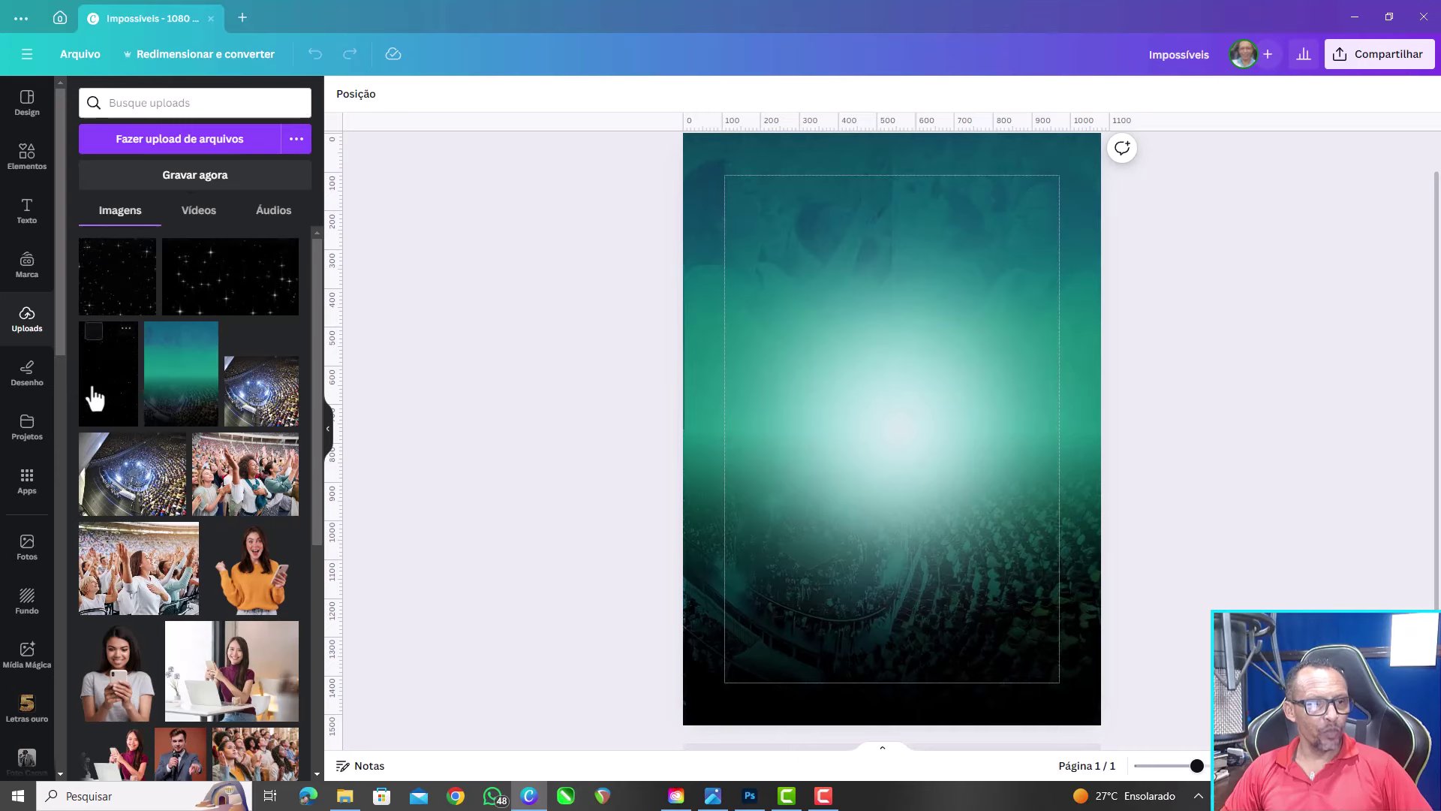
left_click(218, 143)
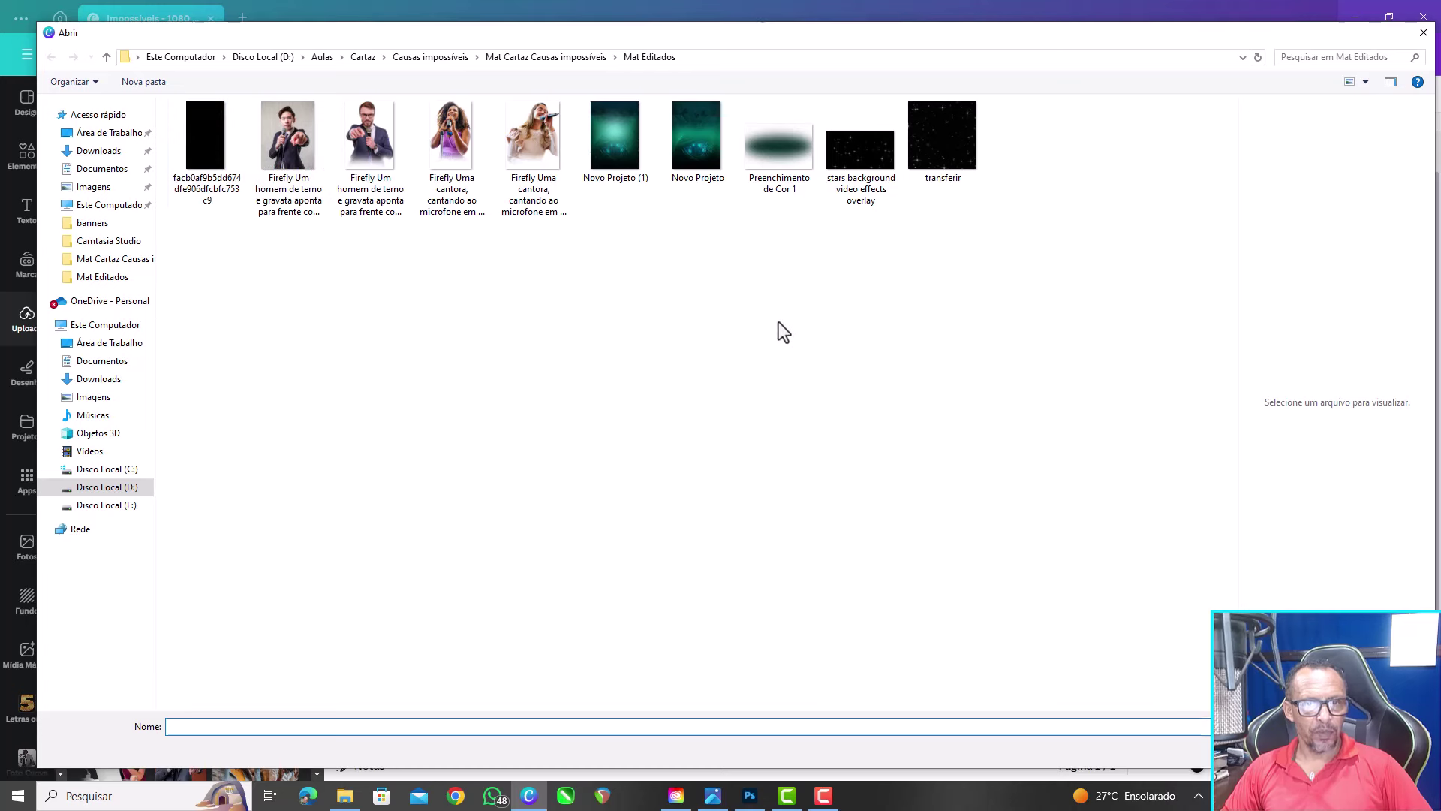
left_click(780, 156)
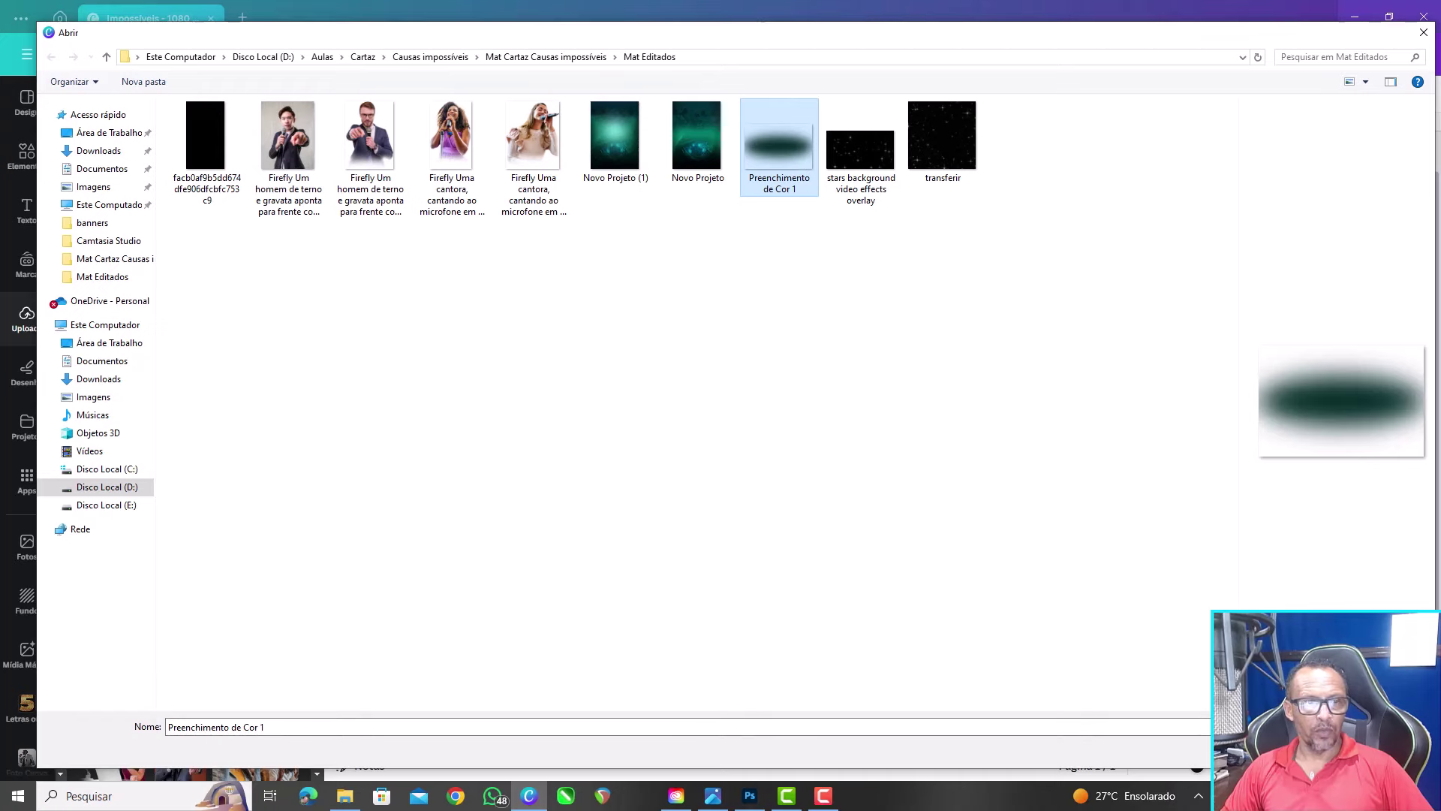
double_click(779, 139)
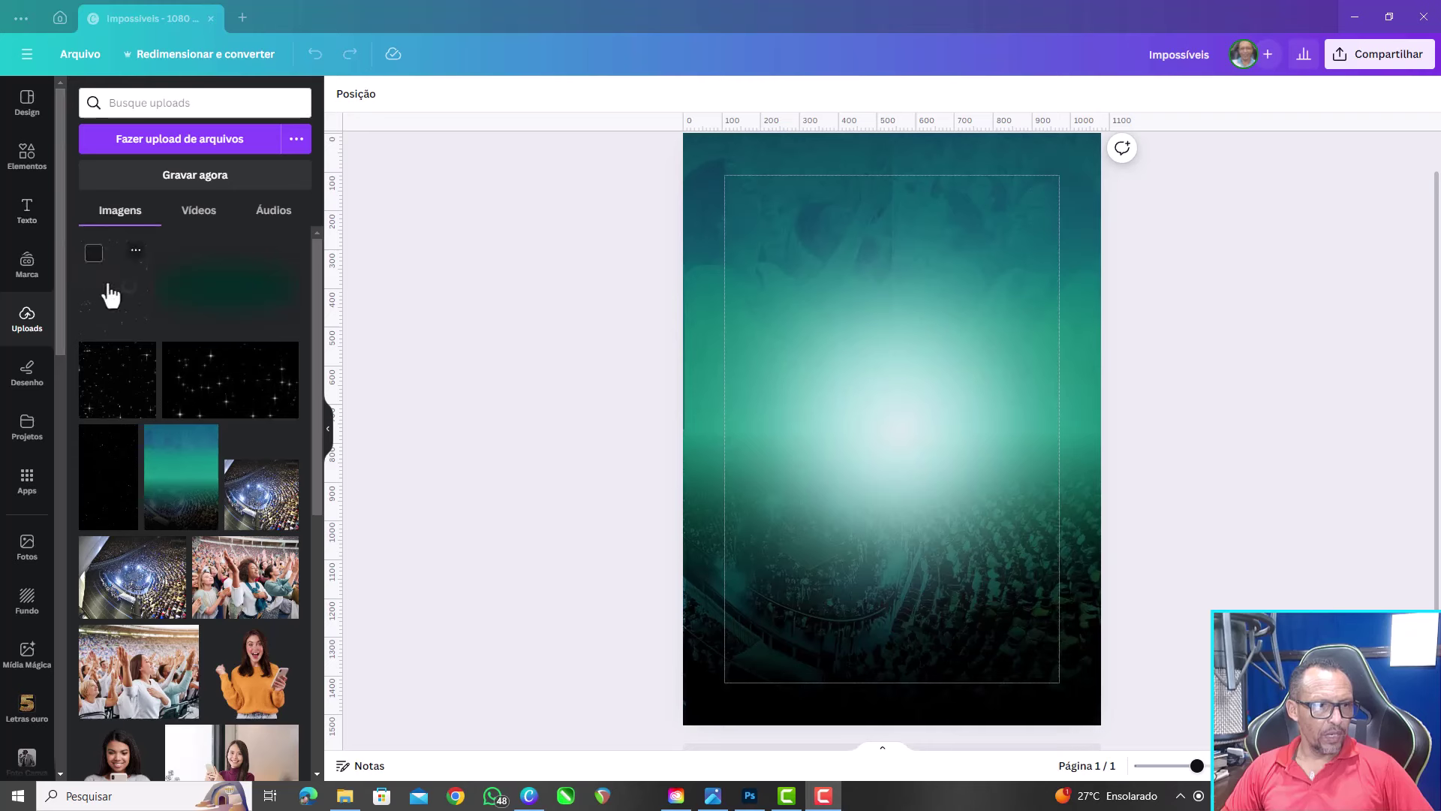
Add the uploaded star sparkle image and stretch it to fill the page at 1080×1528
left_click(111, 296)
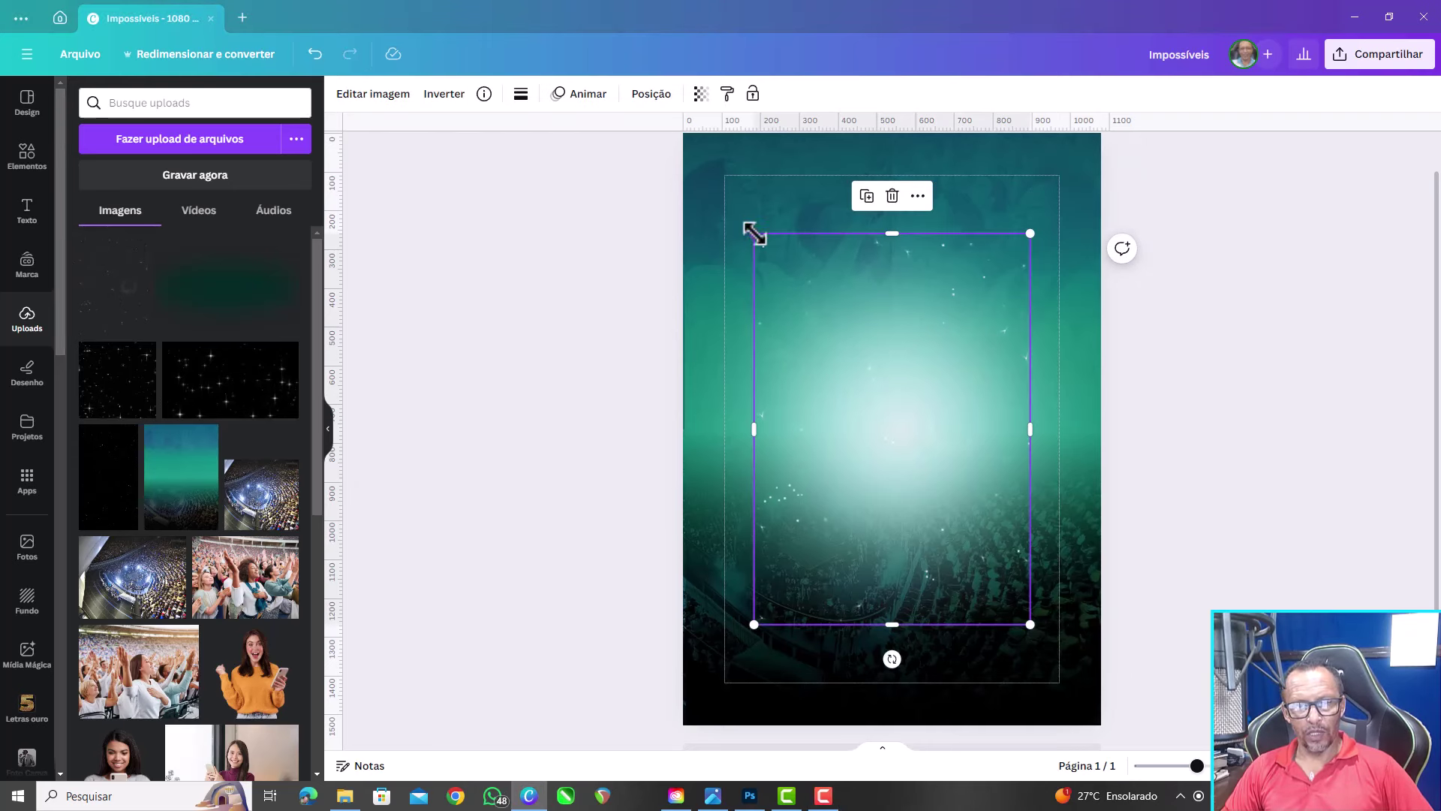
left_click_drag(754, 234, 683, 134)
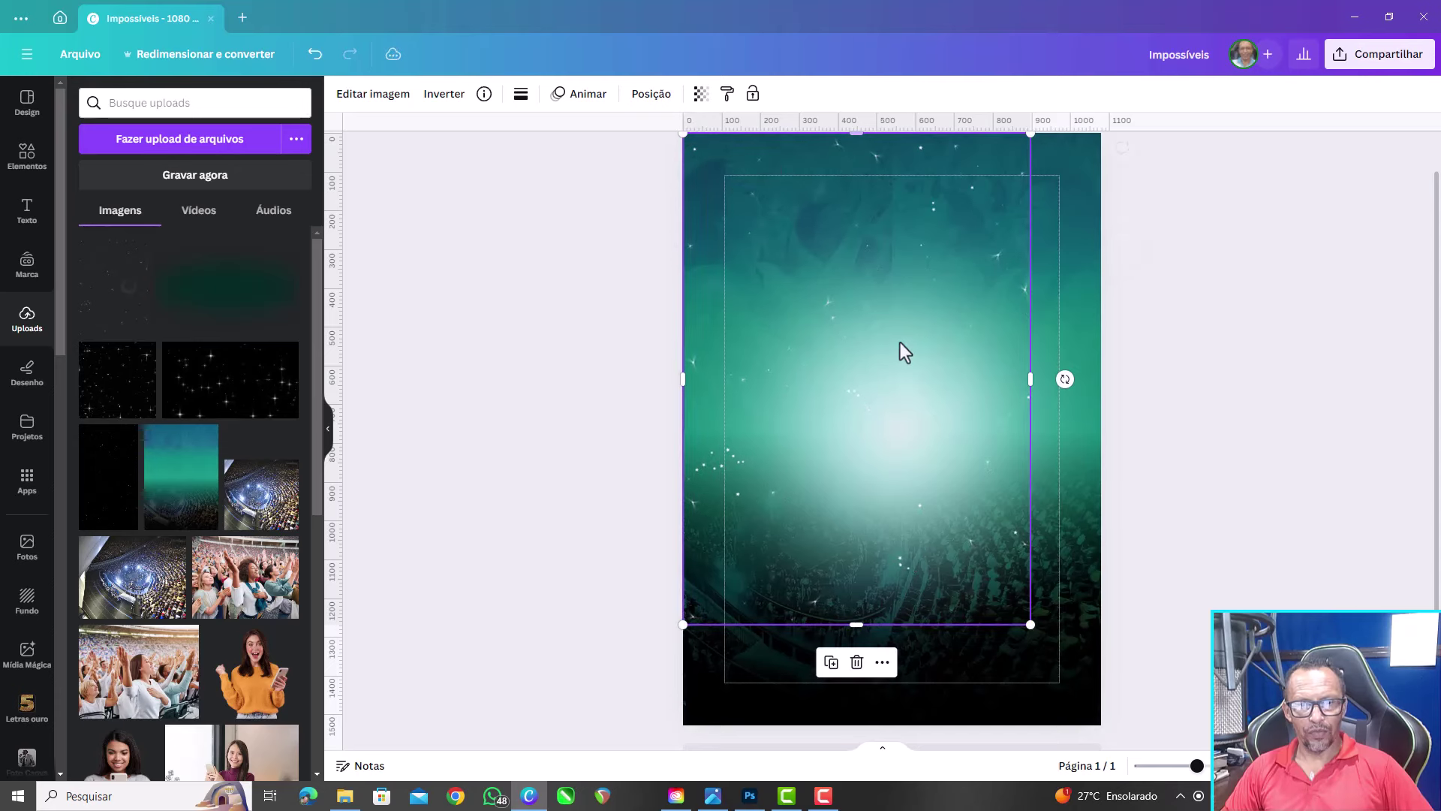
left_click_drag(1029, 626, 1099, 725)
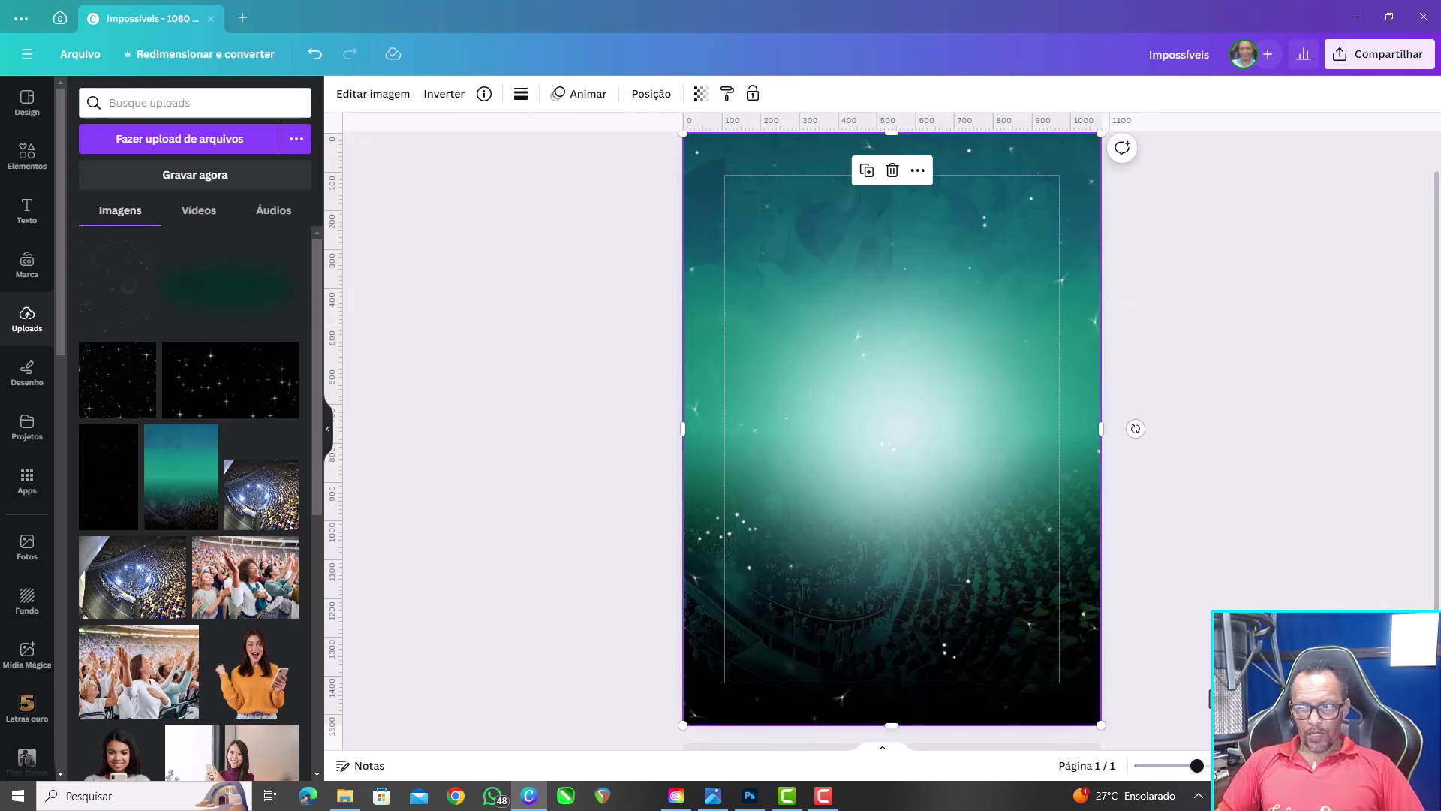
left_click(569, 160)
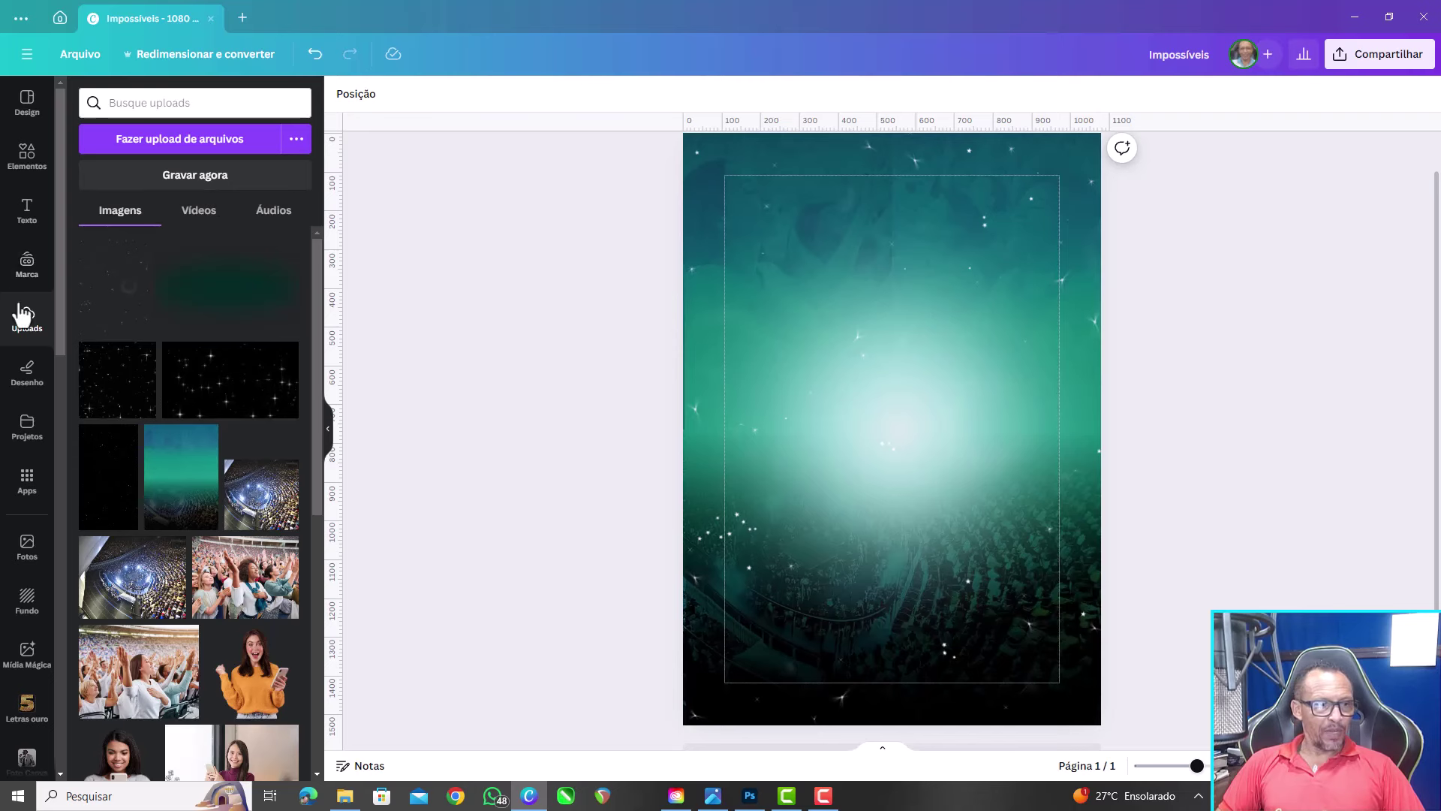
mouse_move(108, 476)
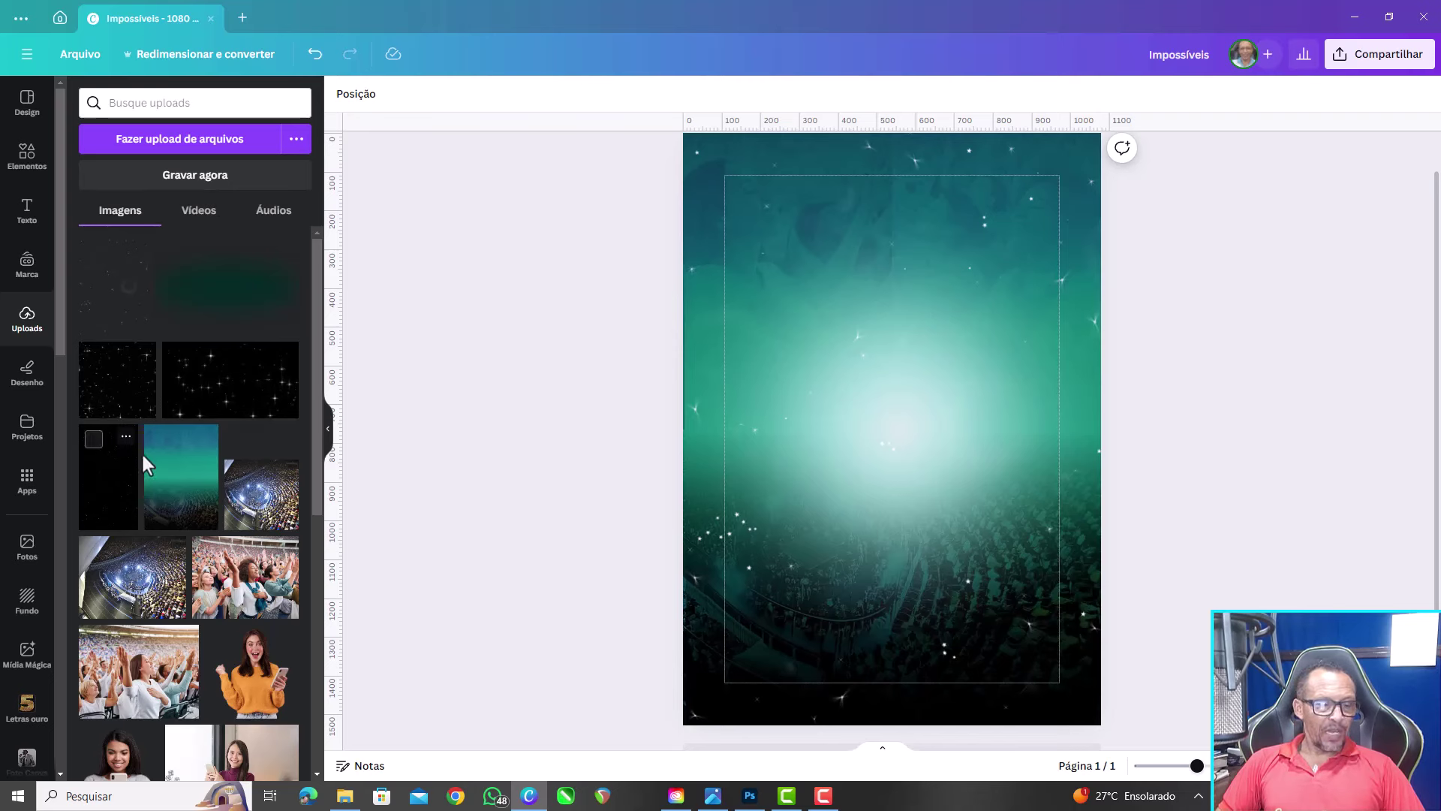
scroll(144, 461, "down", 3)
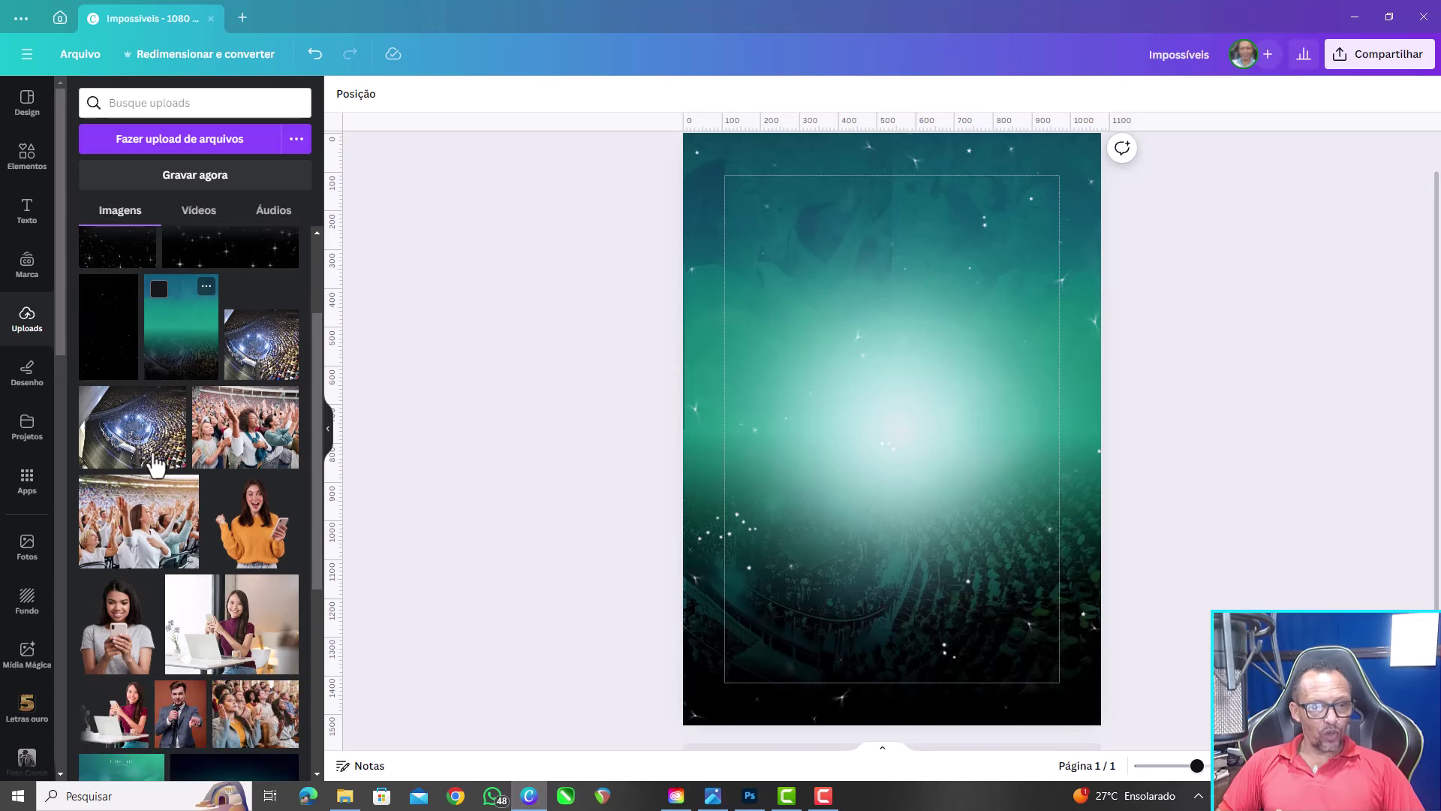
scroll(155, 466, "up", 2)
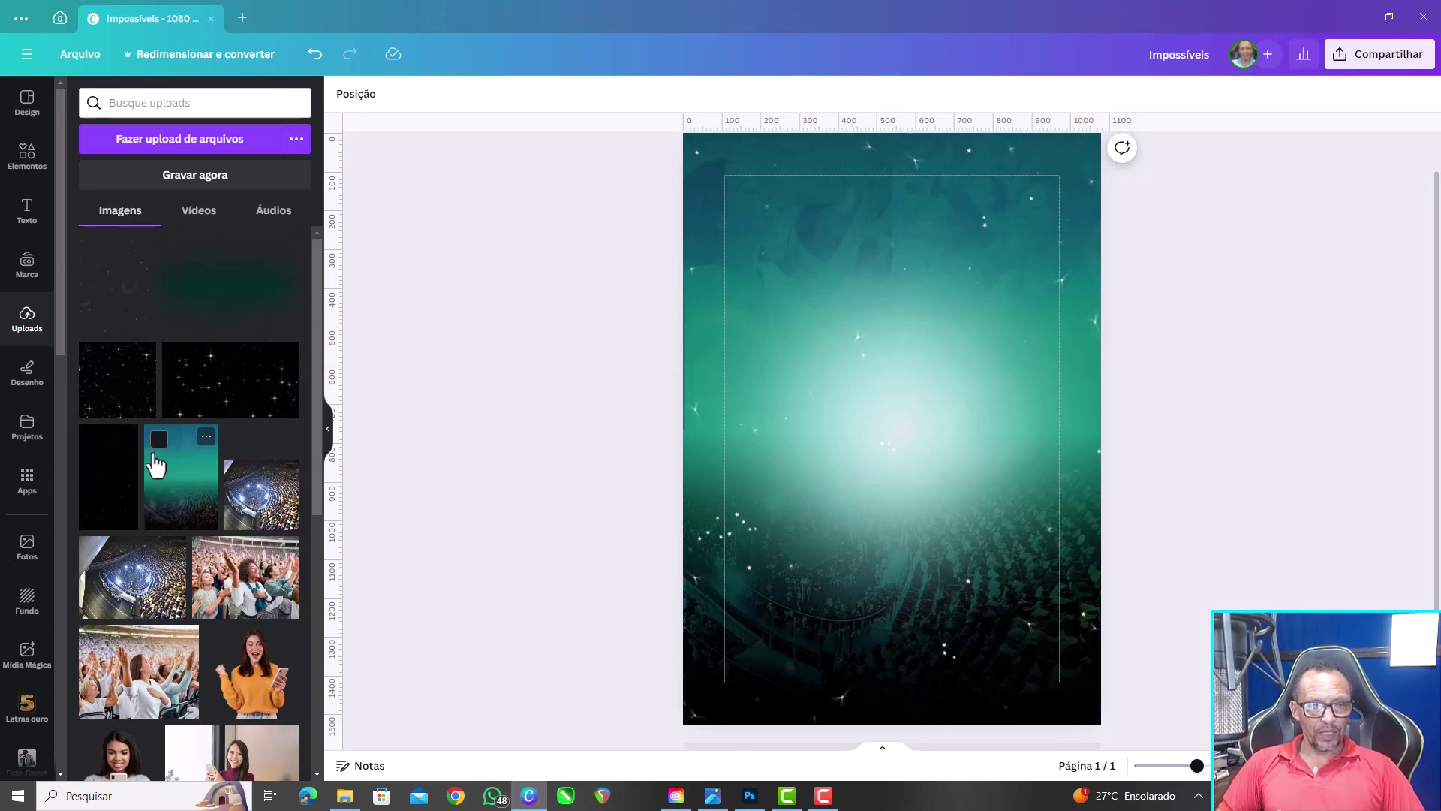
mouse_move(119, 286)
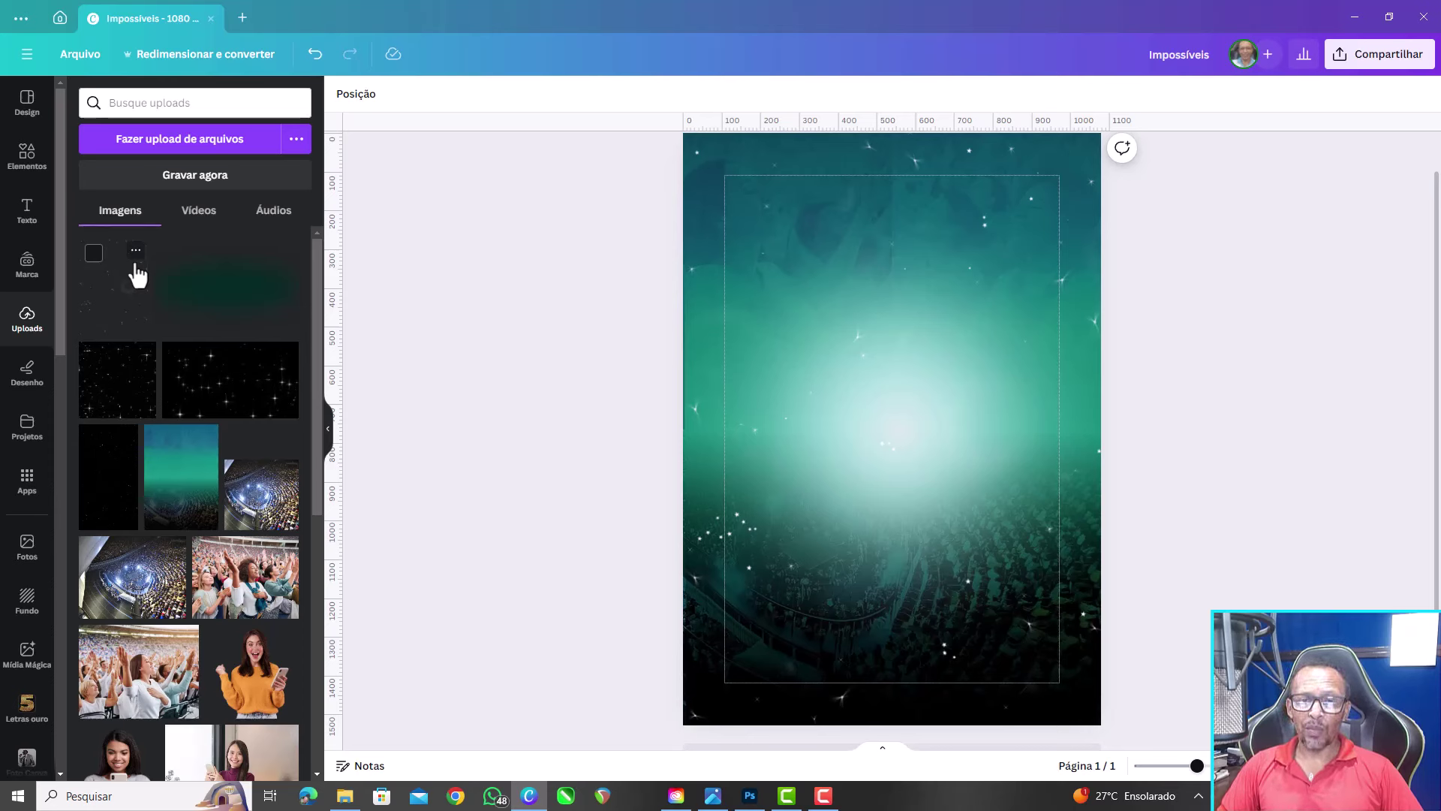
Upload the Firefly man-with-microphone image and place it on the poster
scroll(148, 247, "down", 3)
left_click(204, 143)
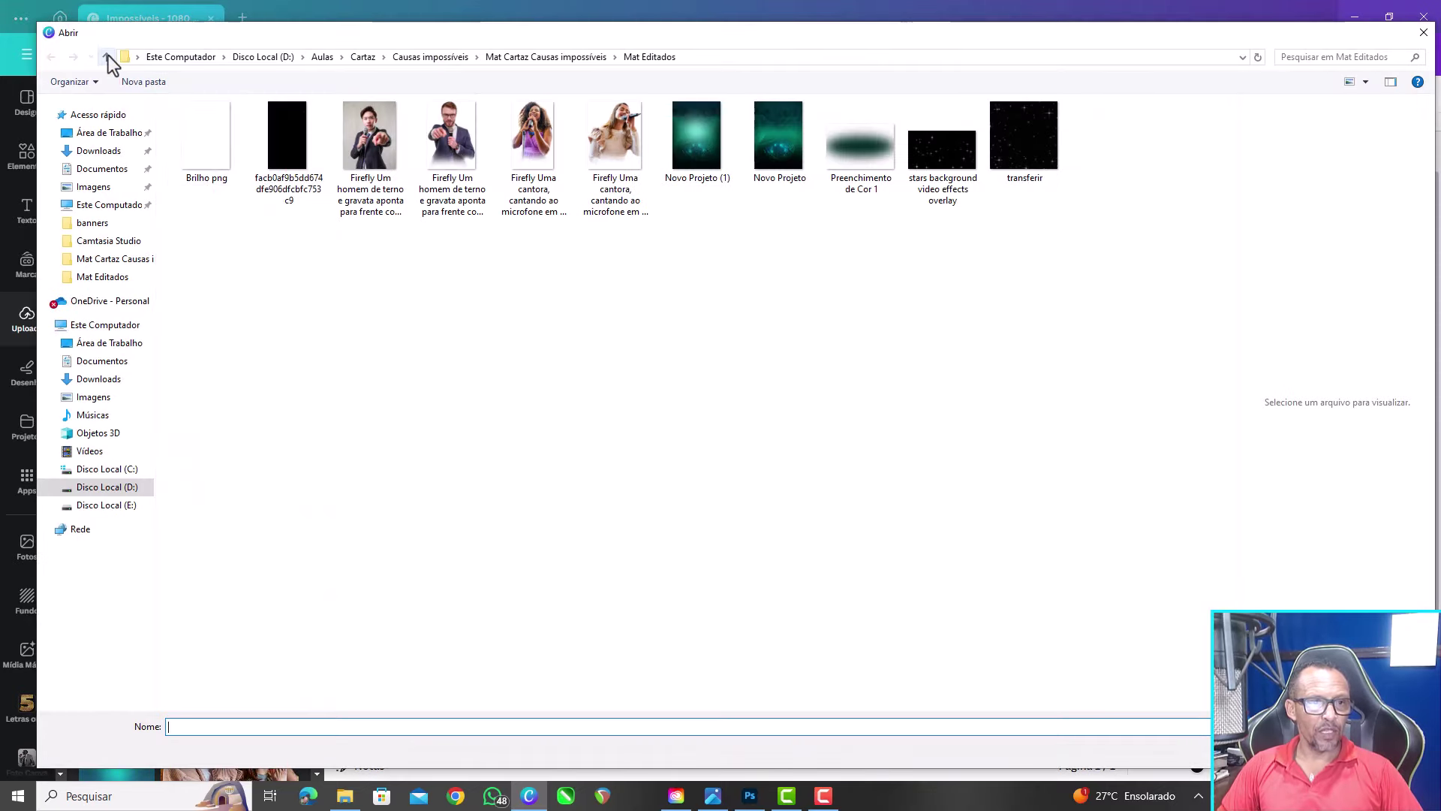
left_click(370, 139)
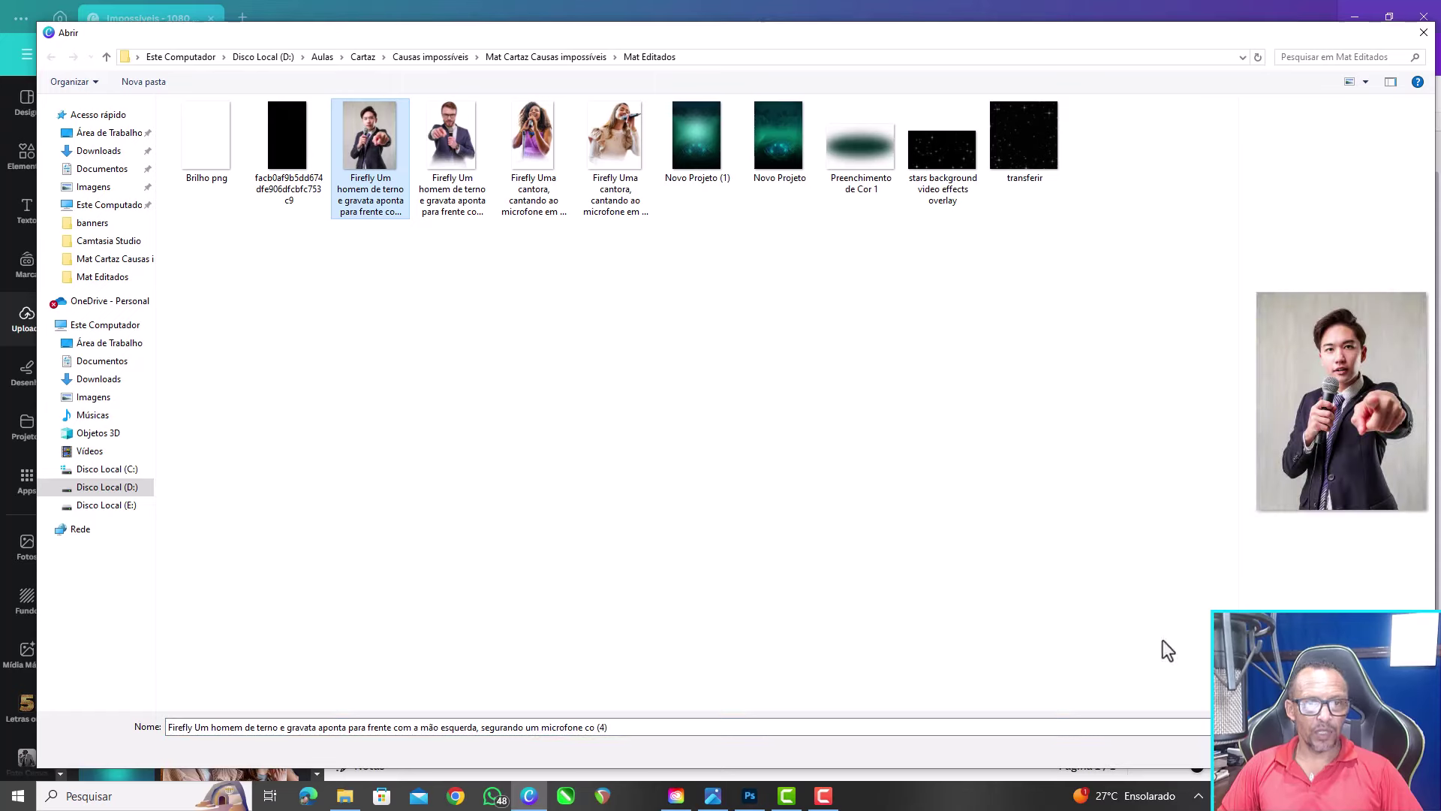
key("Return")
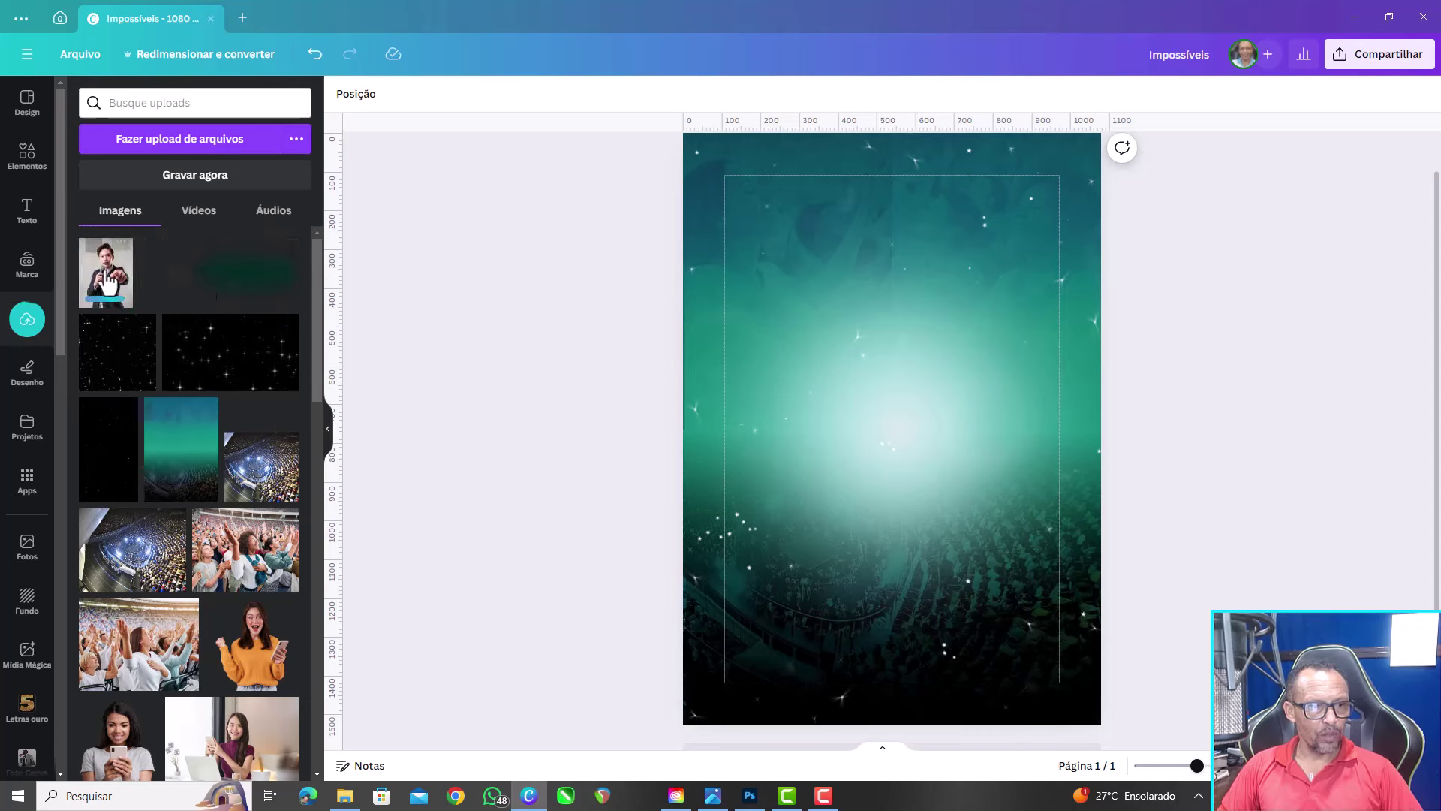
left_click(105, 270)
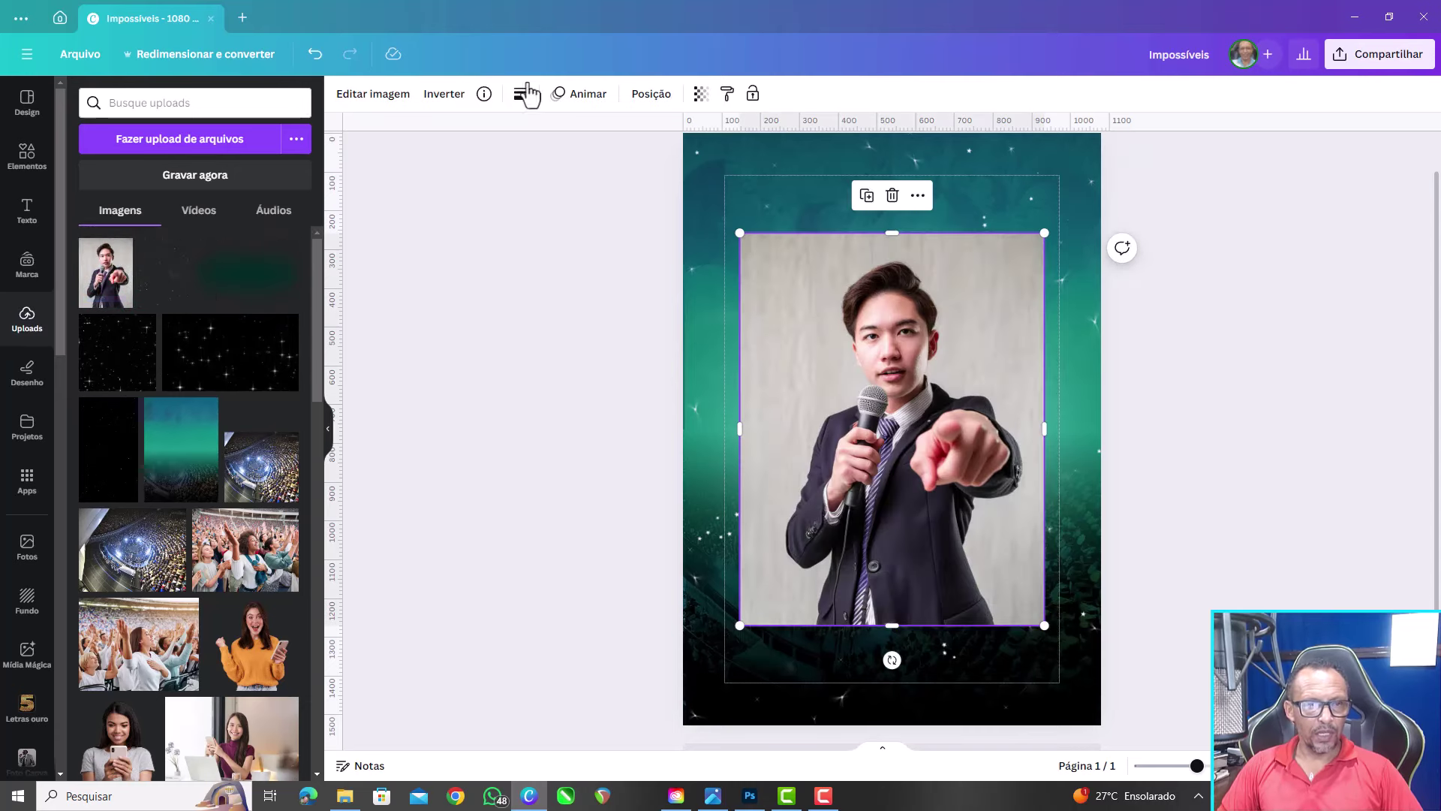
Remove the photo's background with Removedor de Fundo, then shrink it and move it to the top centre
left_click(385, 106)
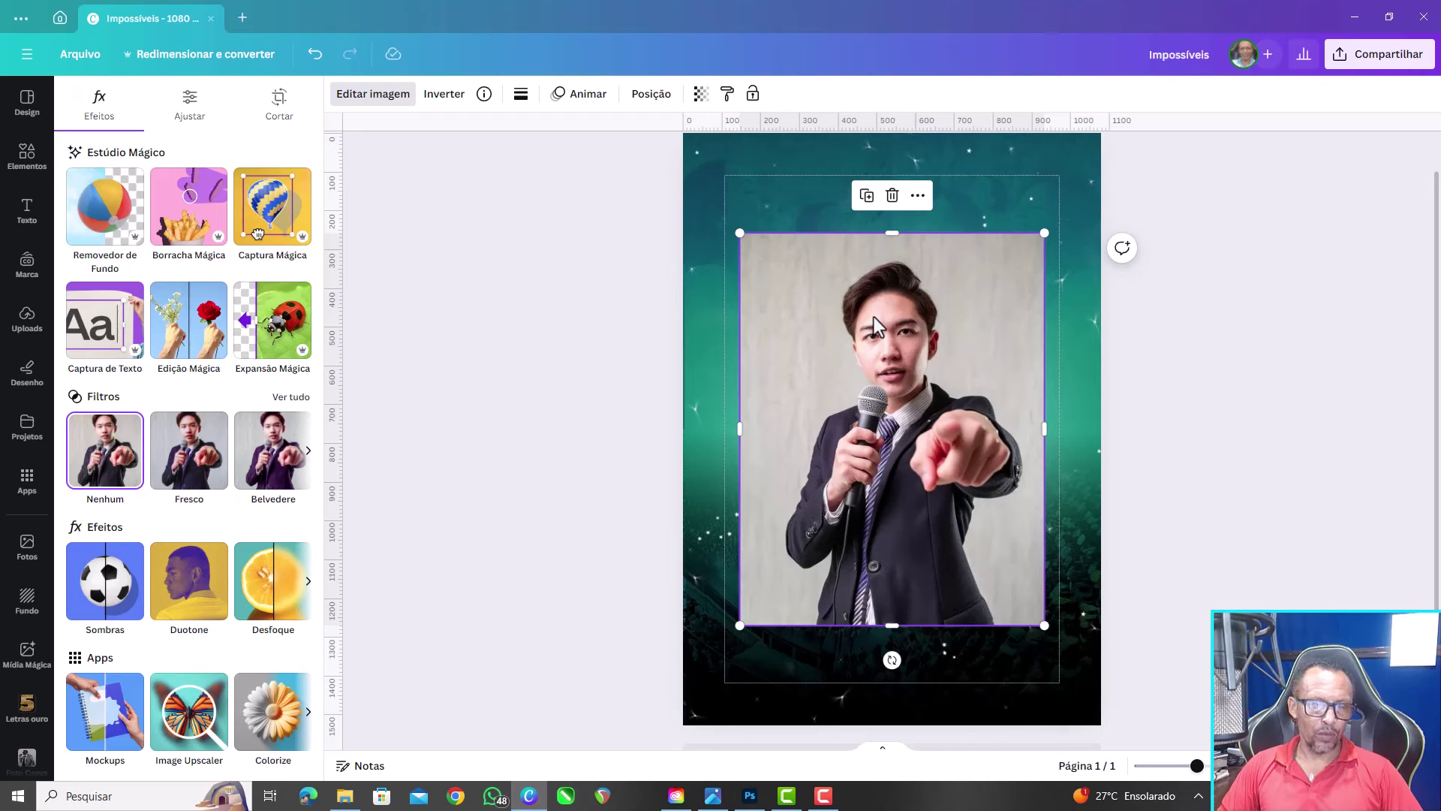
left_click(100, 213)
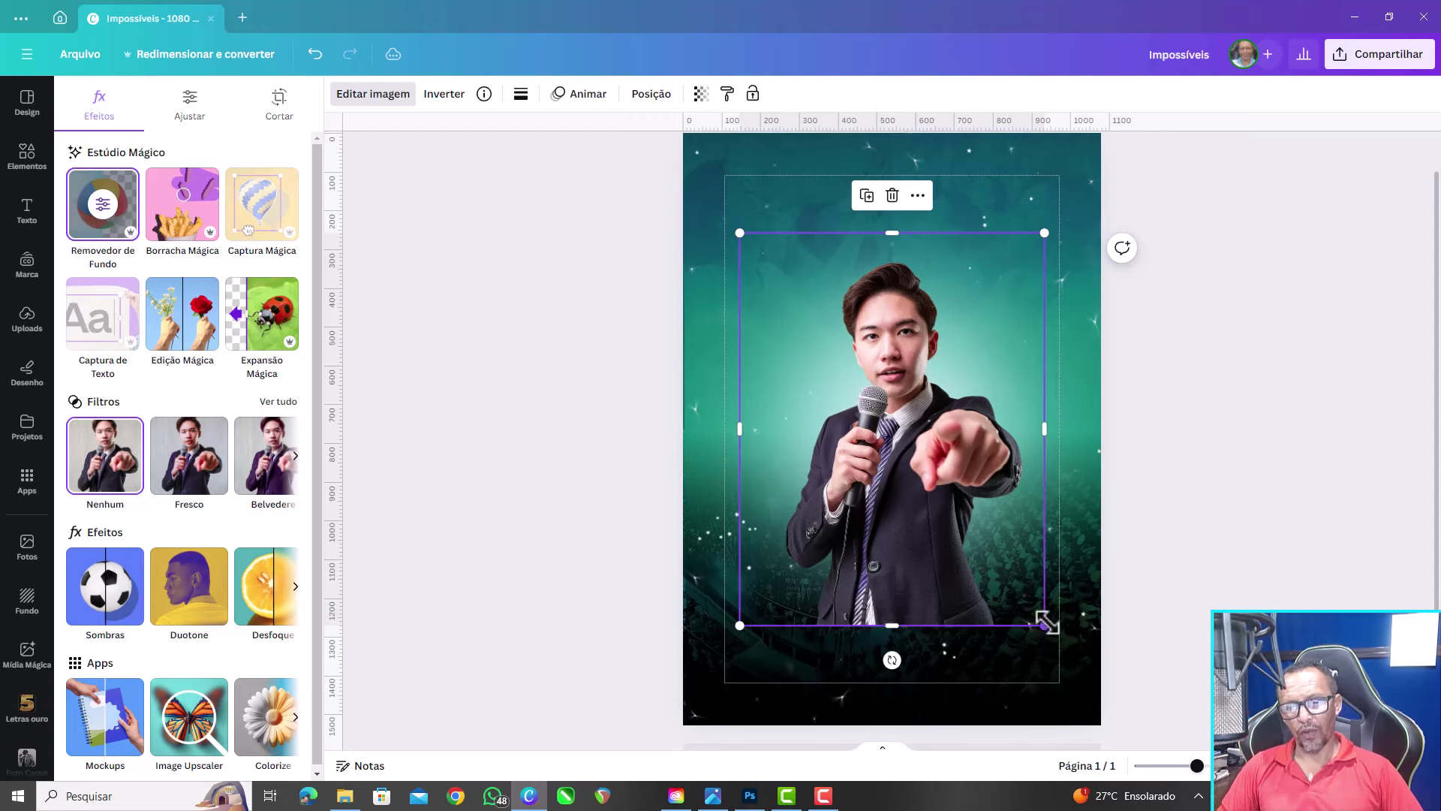
left_click_drag(1047, 625, 890, 430)
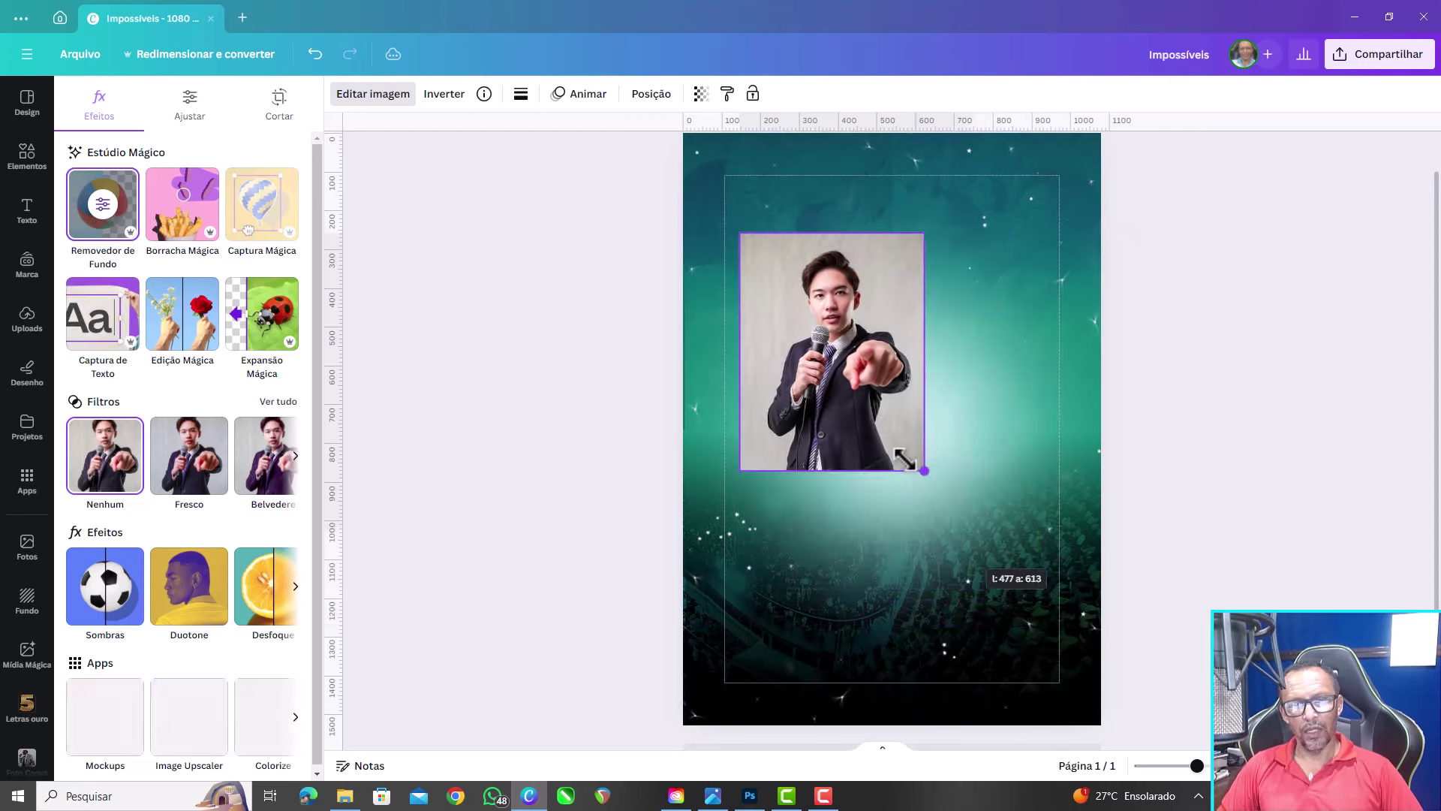
mouse_move(842, 388)
left_mouse_down()
mouse_move(886, 328)
mouse_move(928, 378)
left_mouse_up()
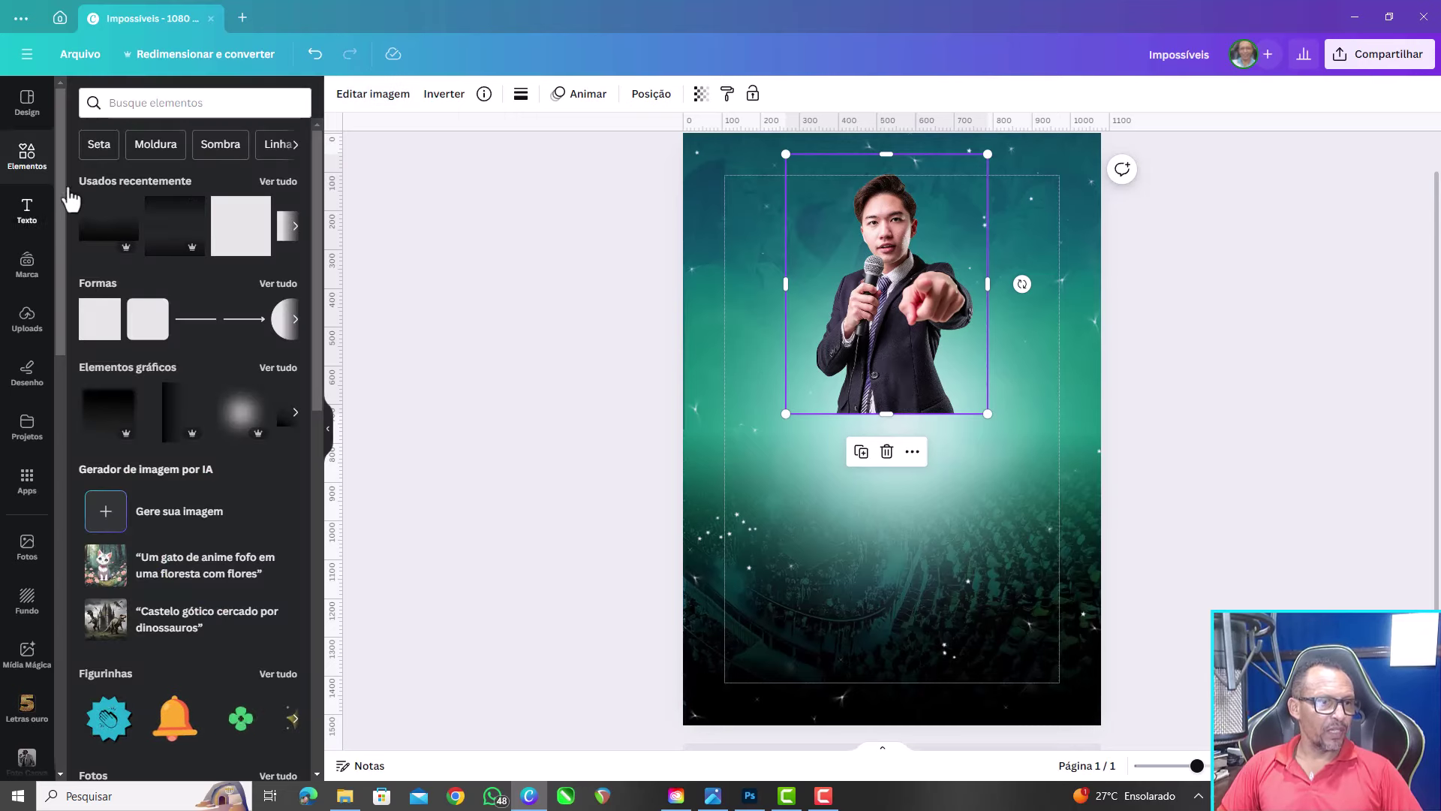
Add the dark green glow image below the man and widen it from its corner handle
left_click(30, 327)
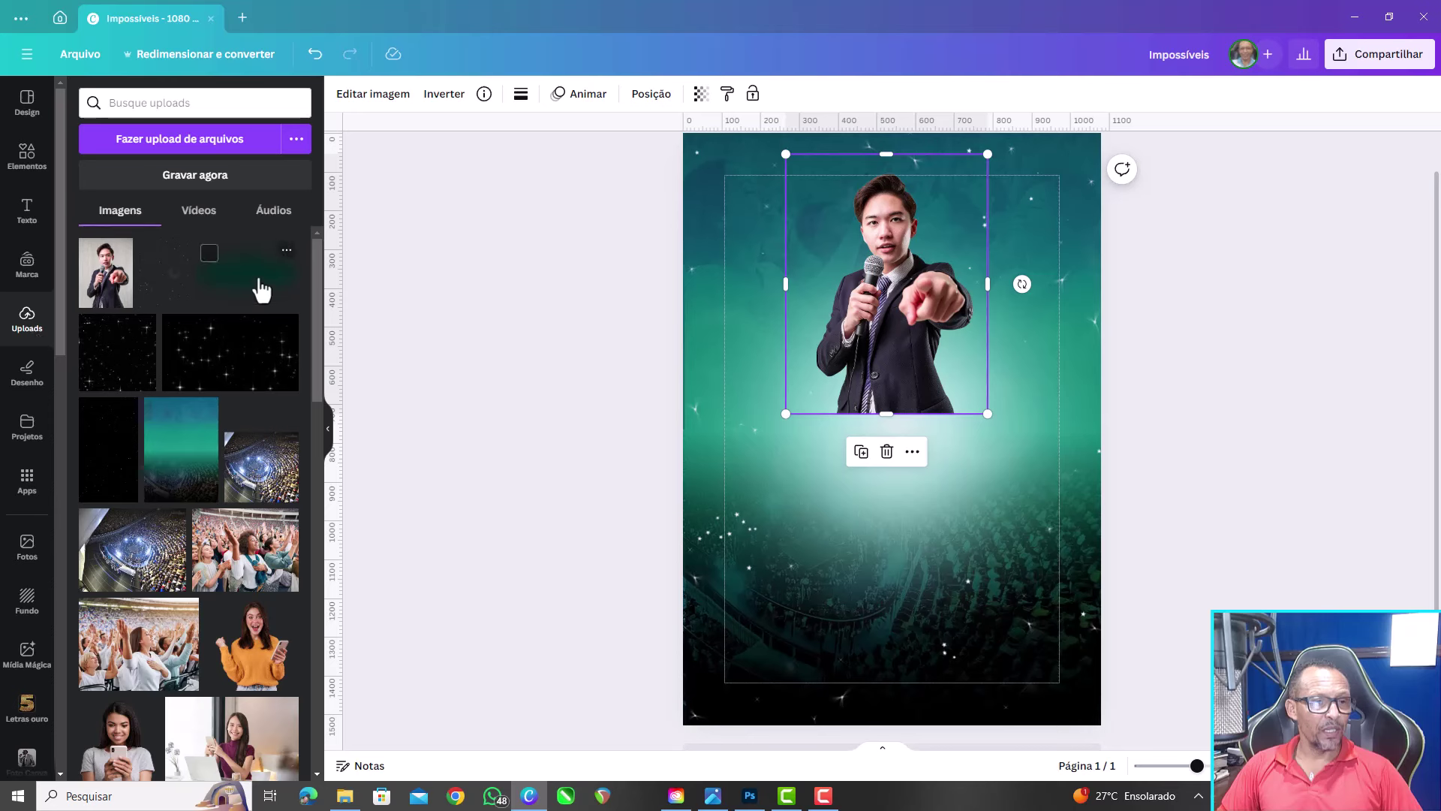
left_click(253, 295)
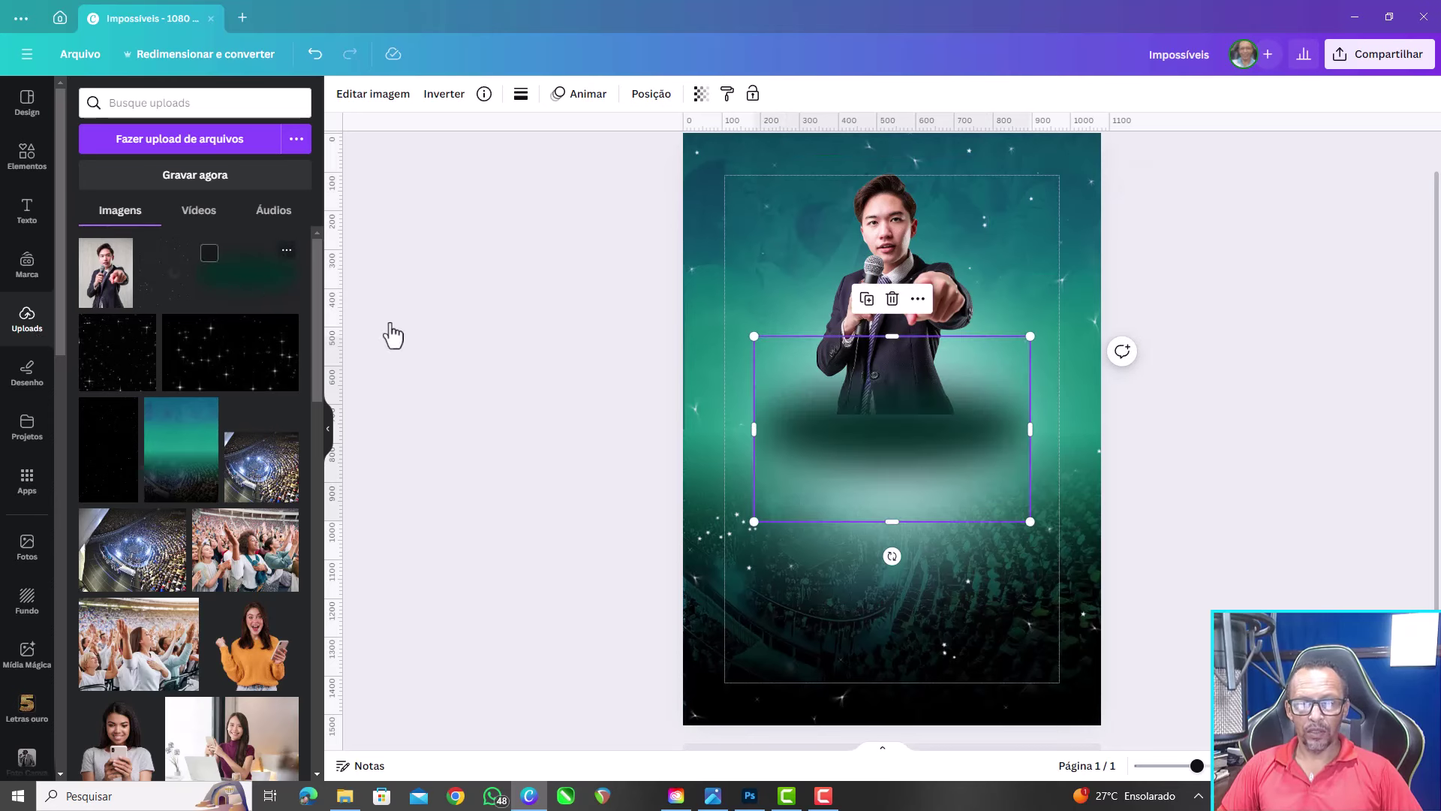
mouse_move(837, 433)
left_mouse_down()
mouse_move(896, 542)
mouse_move(841, 419)
left_mouse_up()
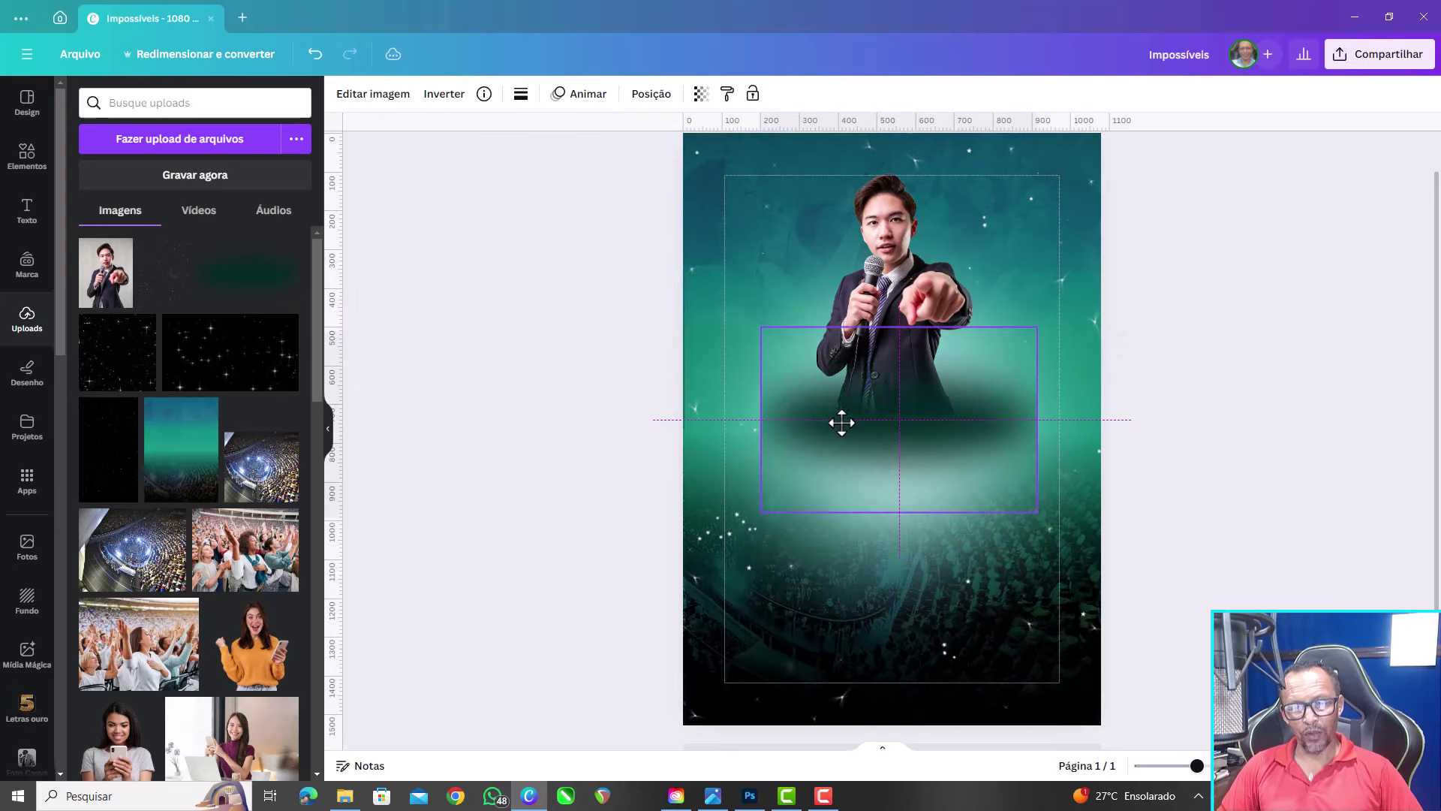
left_click(1206, 461)
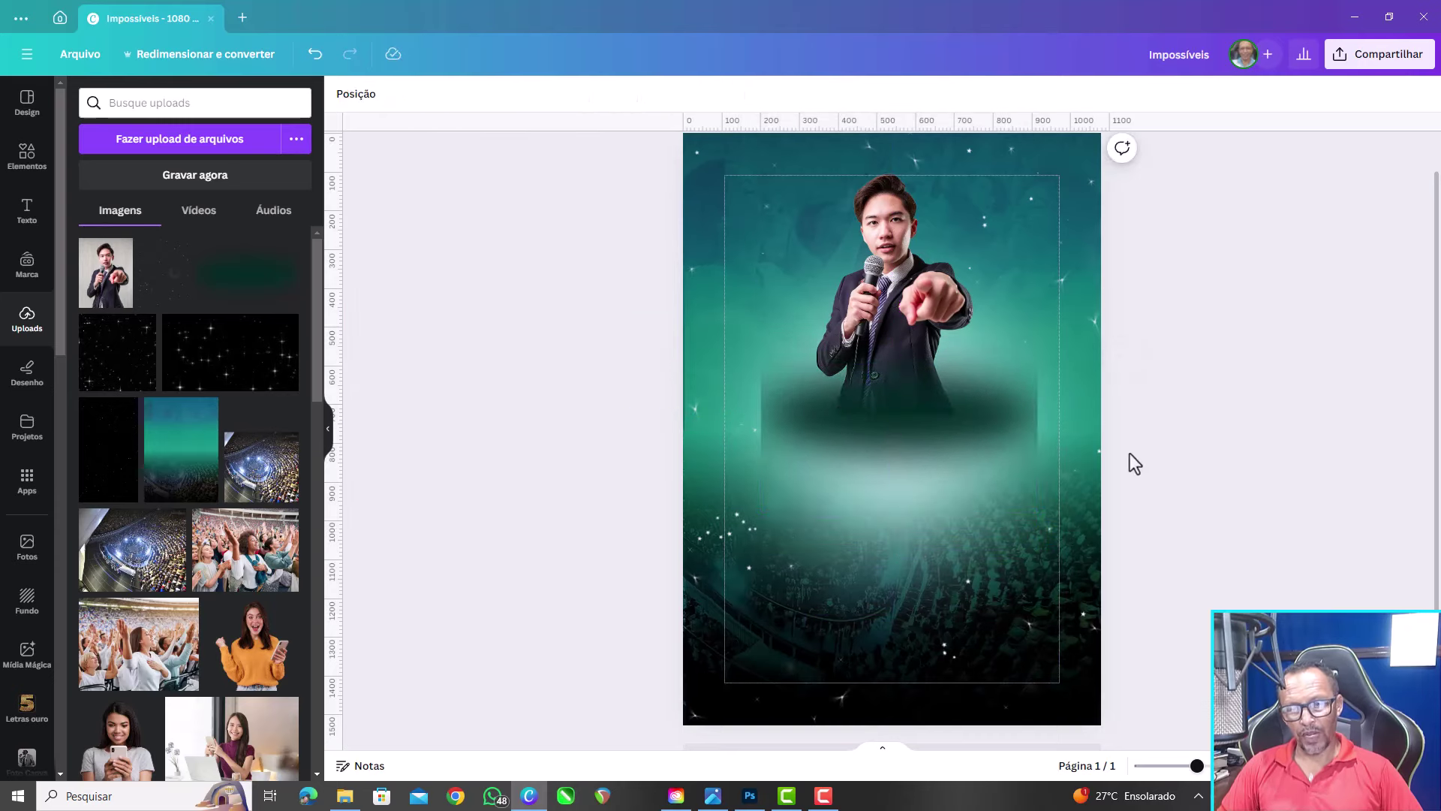
left_click(922, 407)
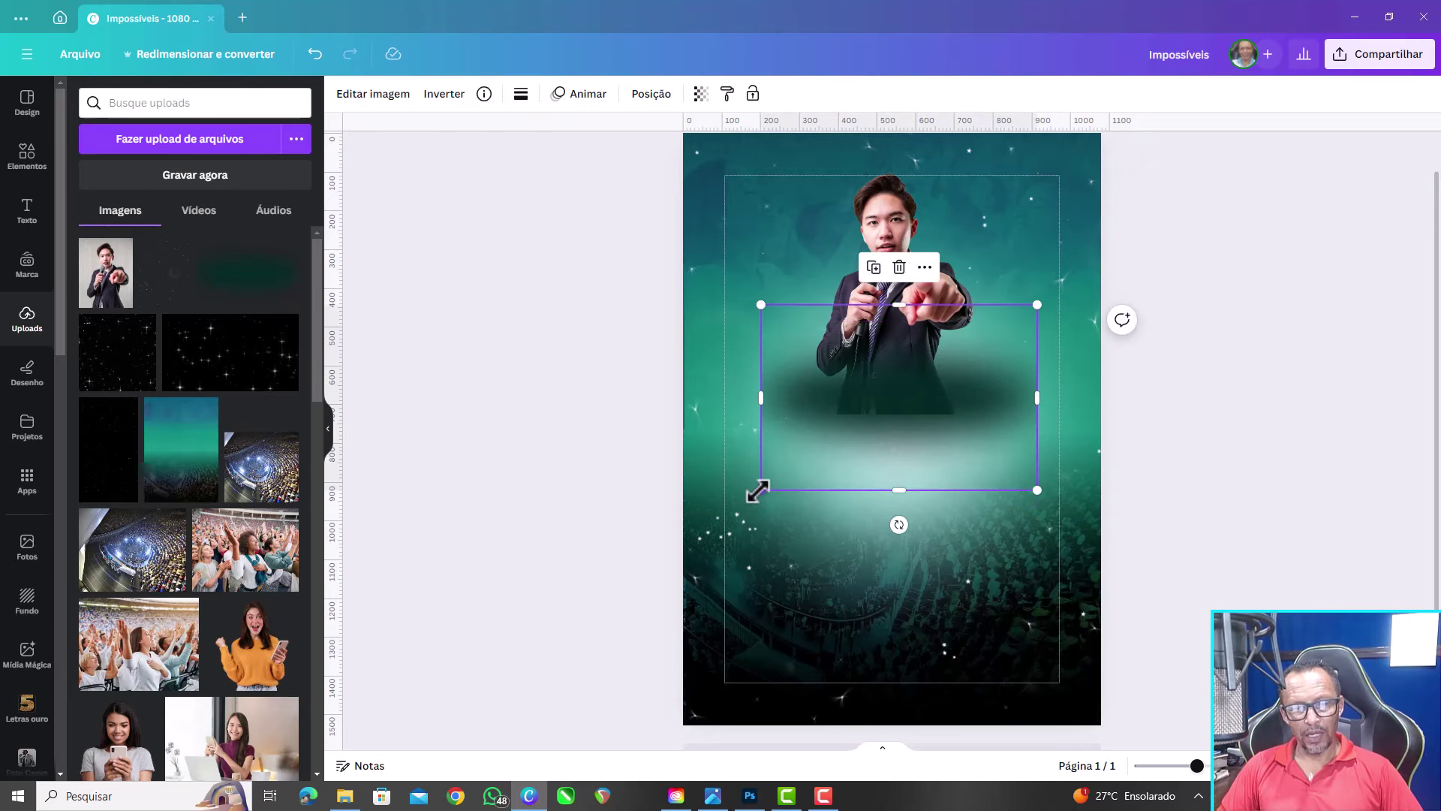
left_click_drag(761, 492, 666, 536)
Apply the Quicar duotone preset to the glow image
left_click(354, 94)
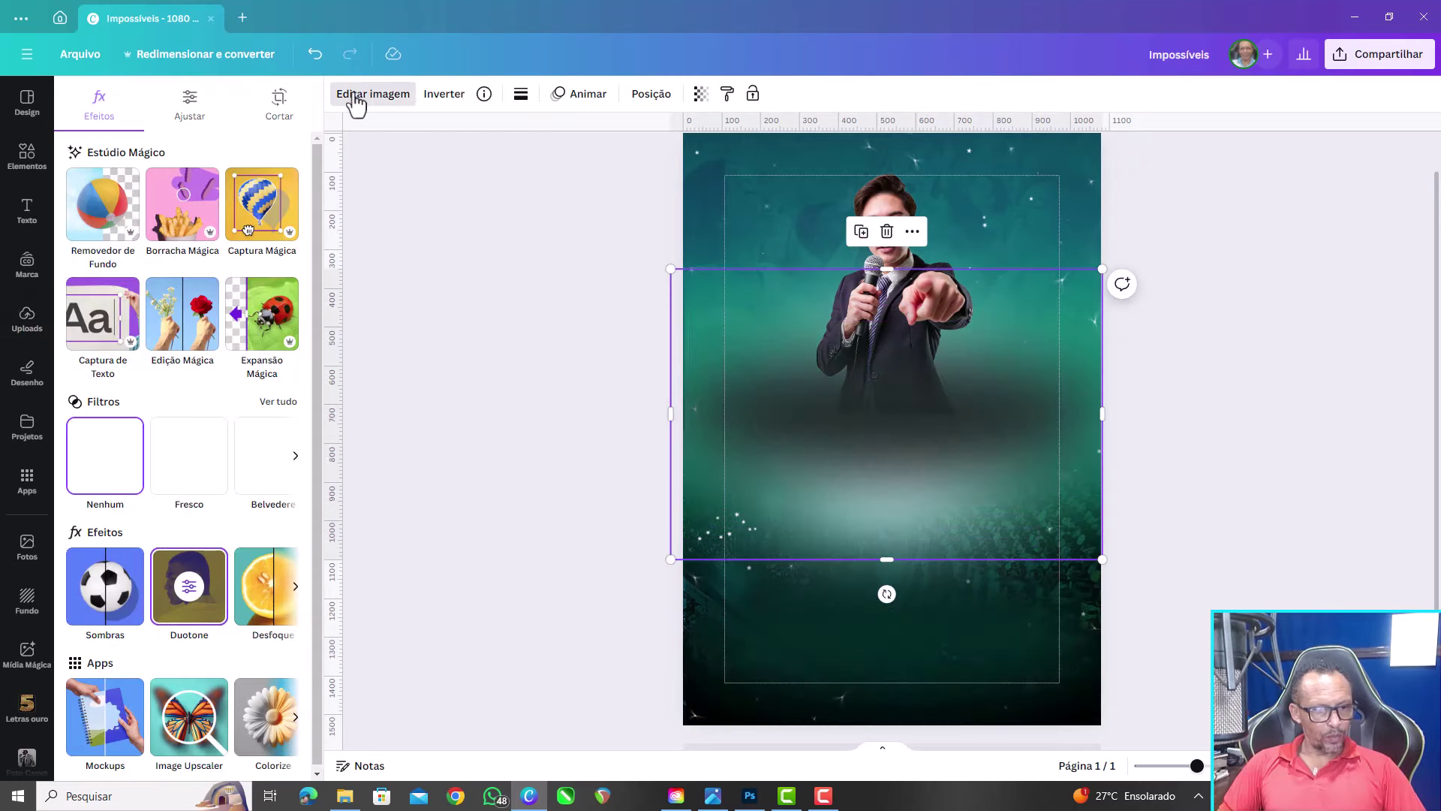
left_click(190, 589)
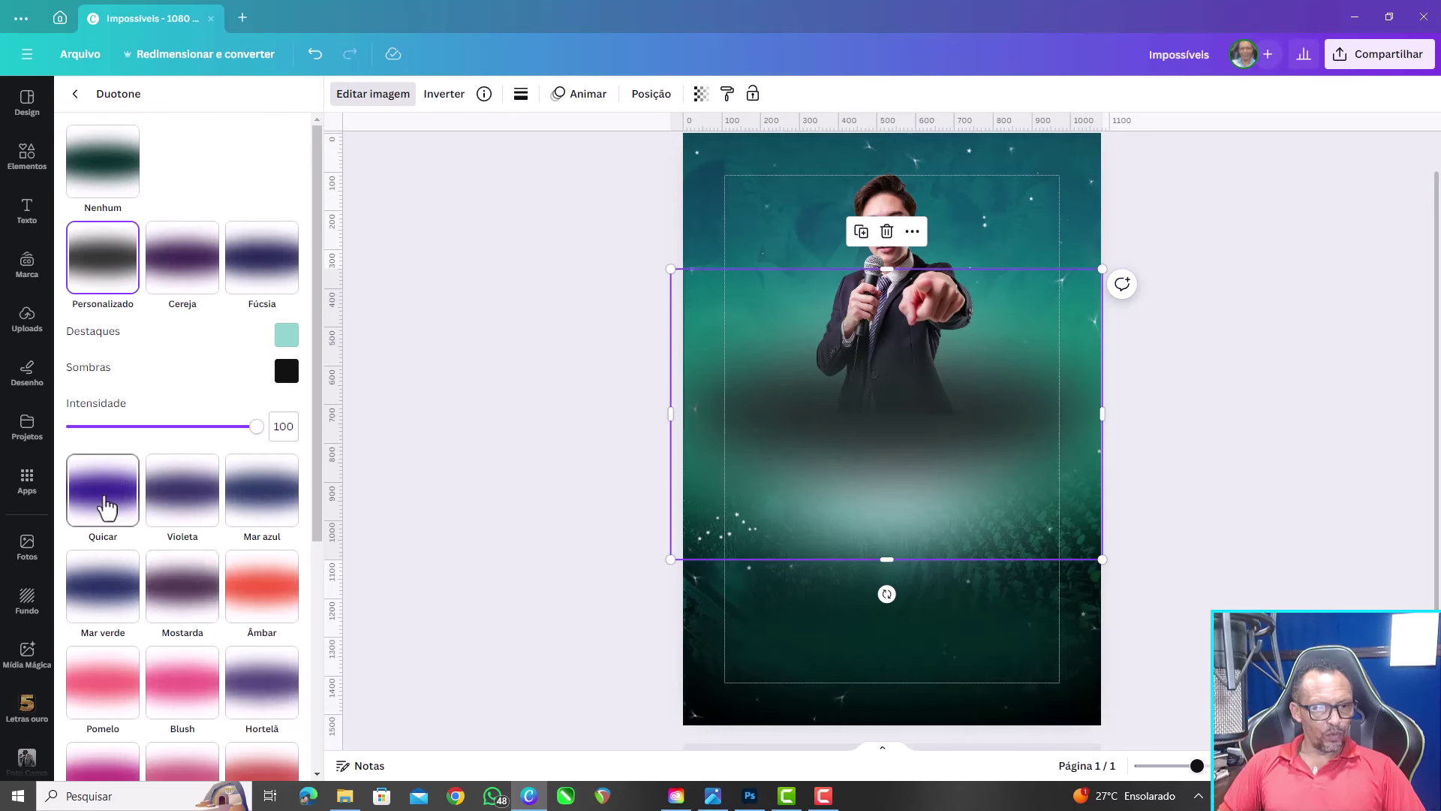
left_click(106, 507)
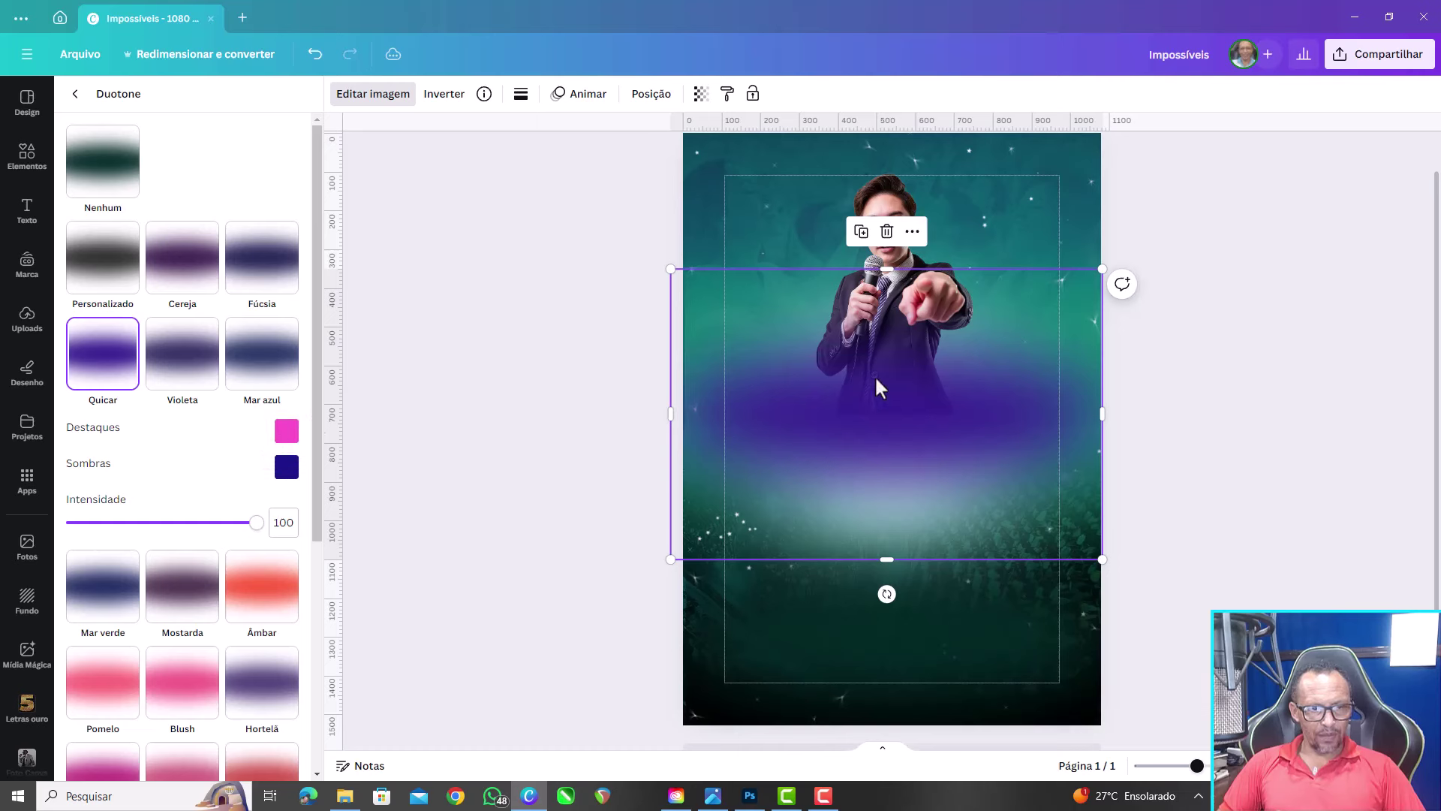
mouse_move(880, 407)
left_mouse_down()
mouse_move(978, 532)
mouse_move(981, 585)
left_mouse_up()
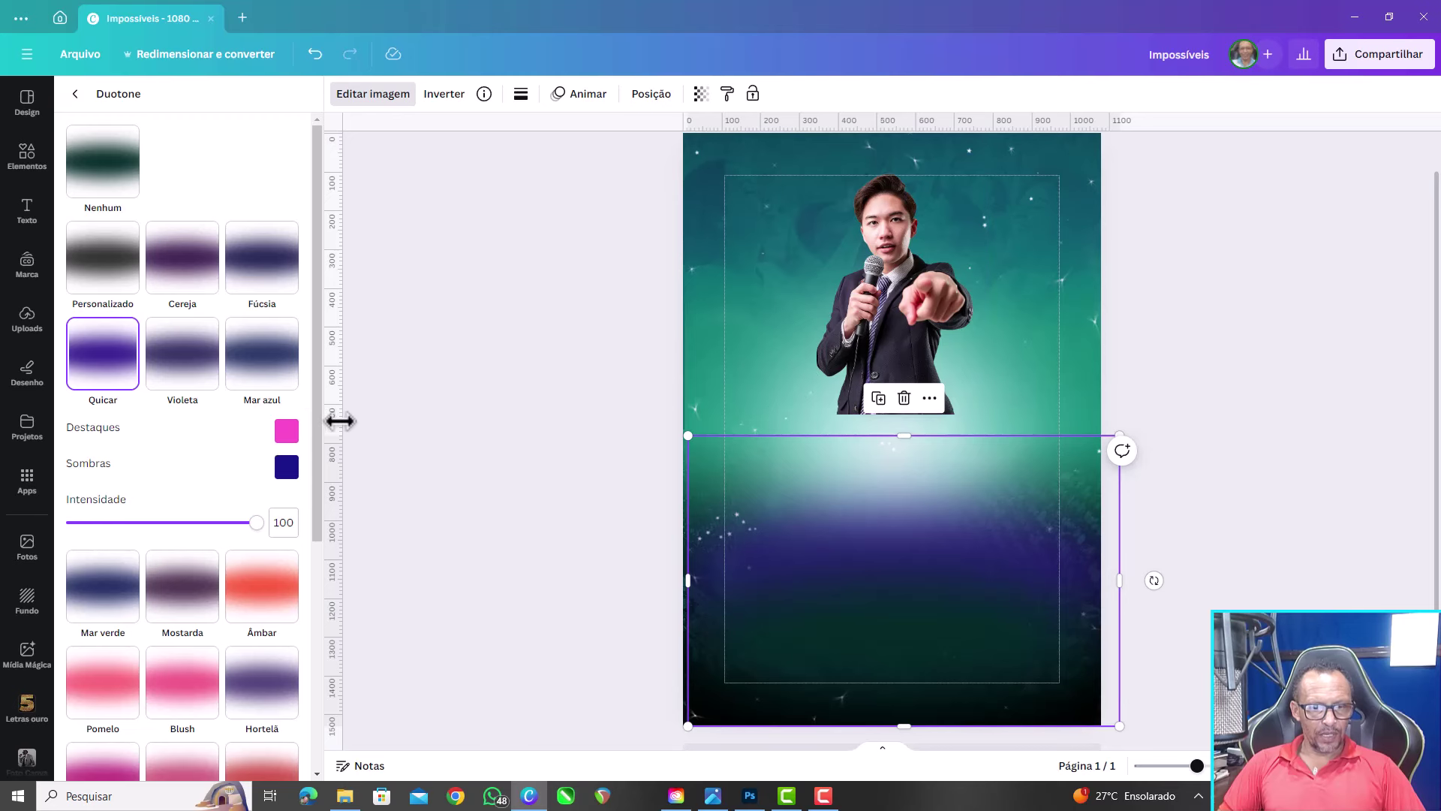
Set duotone highlights to #6FC2BB and shadows to #1A6D61, sampled from the background
left_click(285, 433)
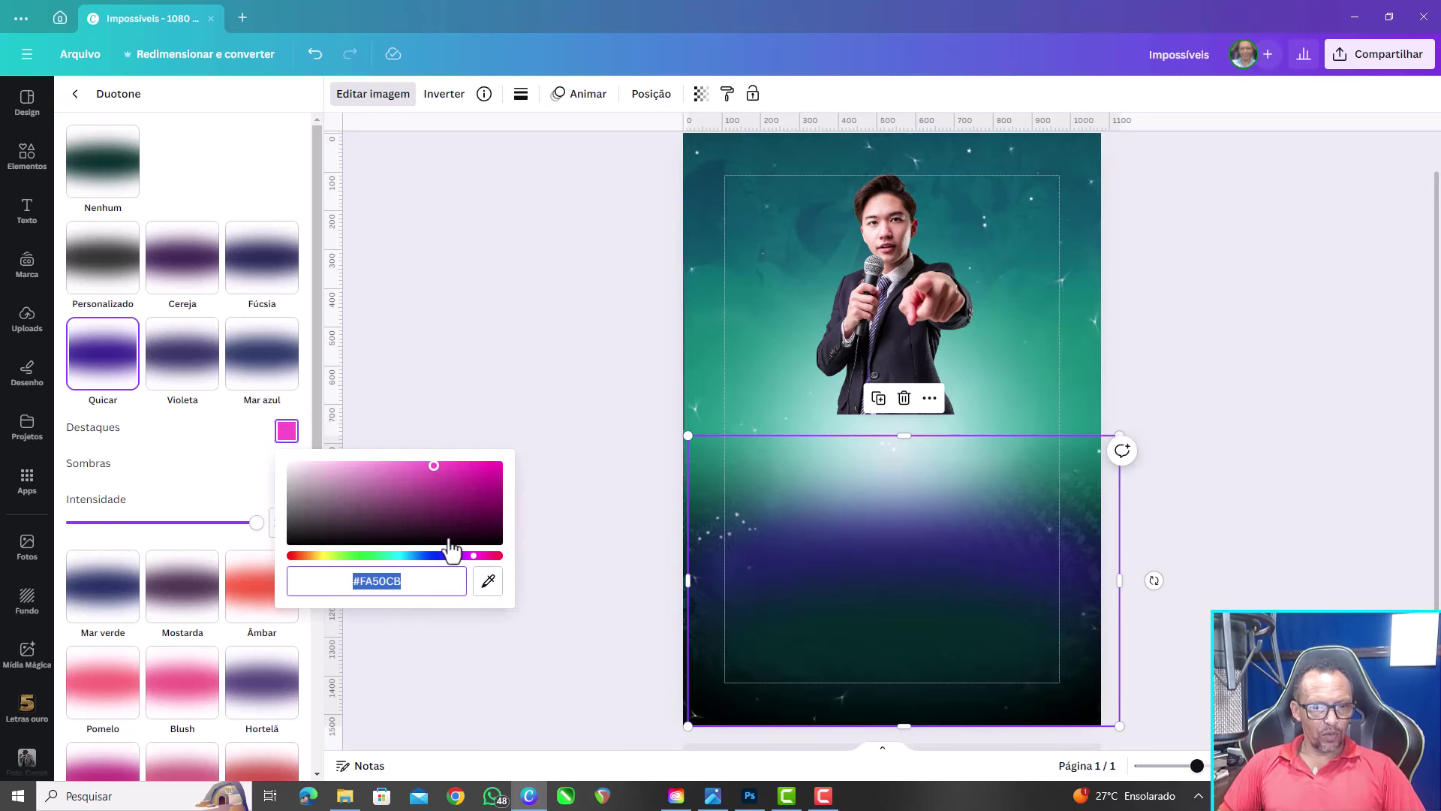
left_click(487, 581)
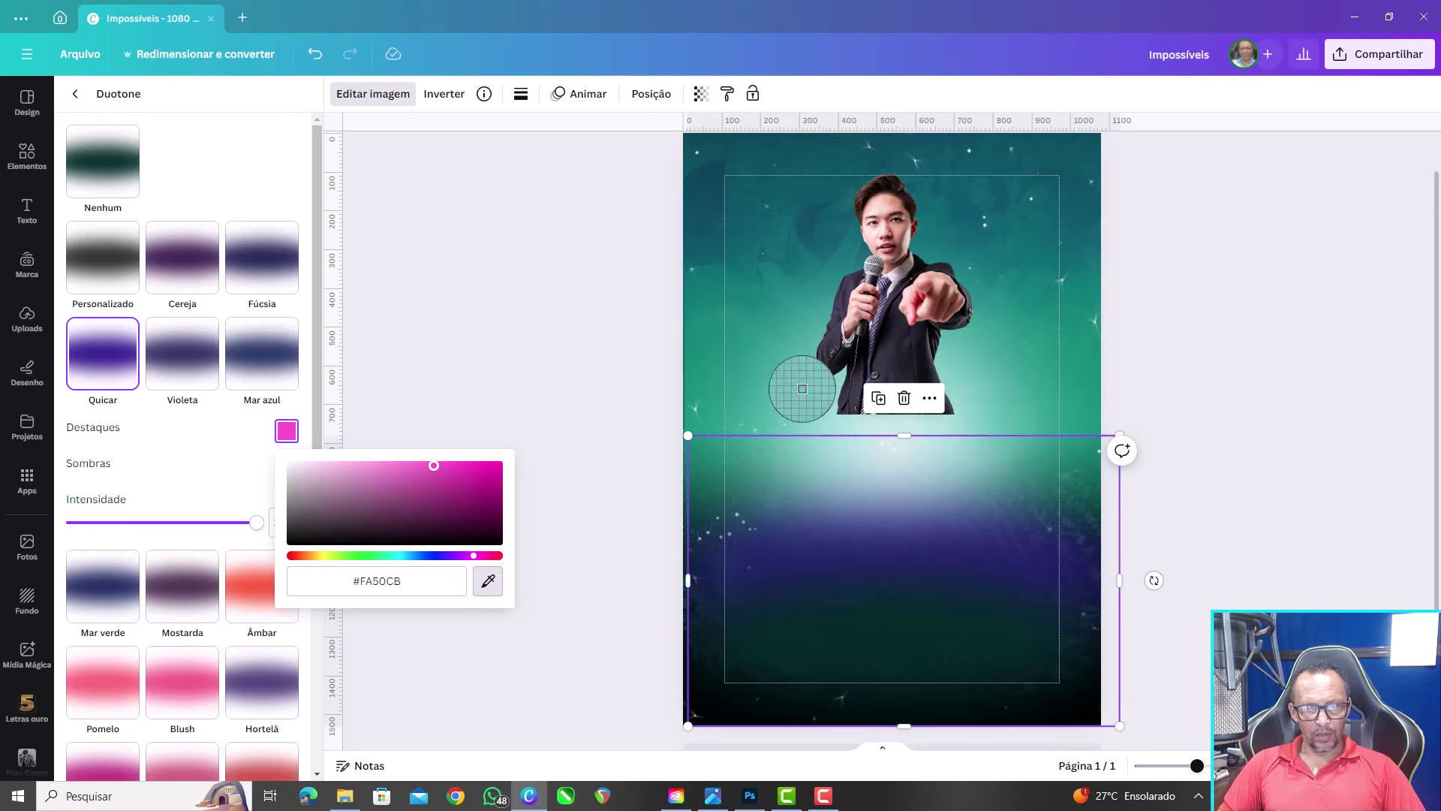
left_click(803, 389)
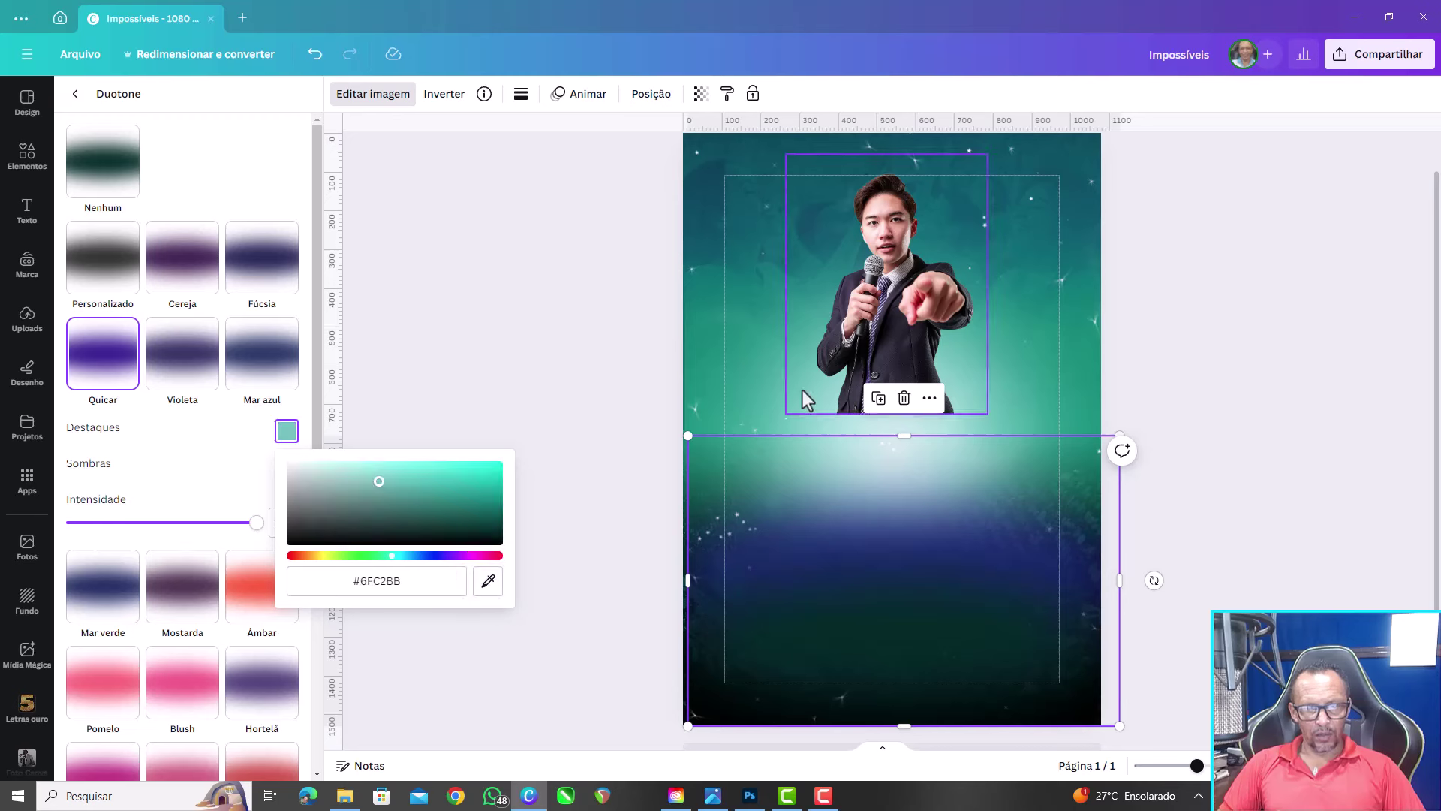
left_click(245, 461)
left_click(286, 467)
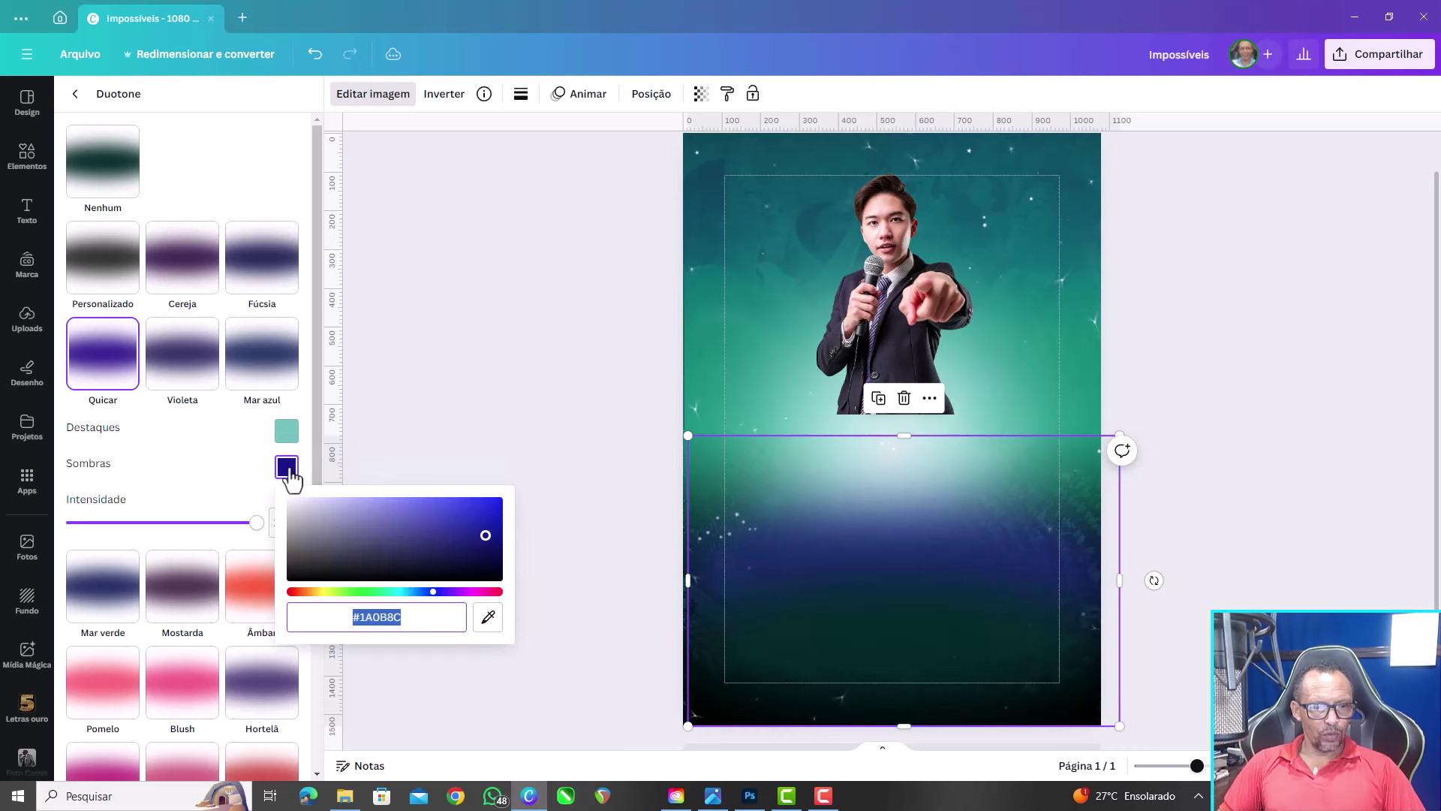
left_click(488, 617)
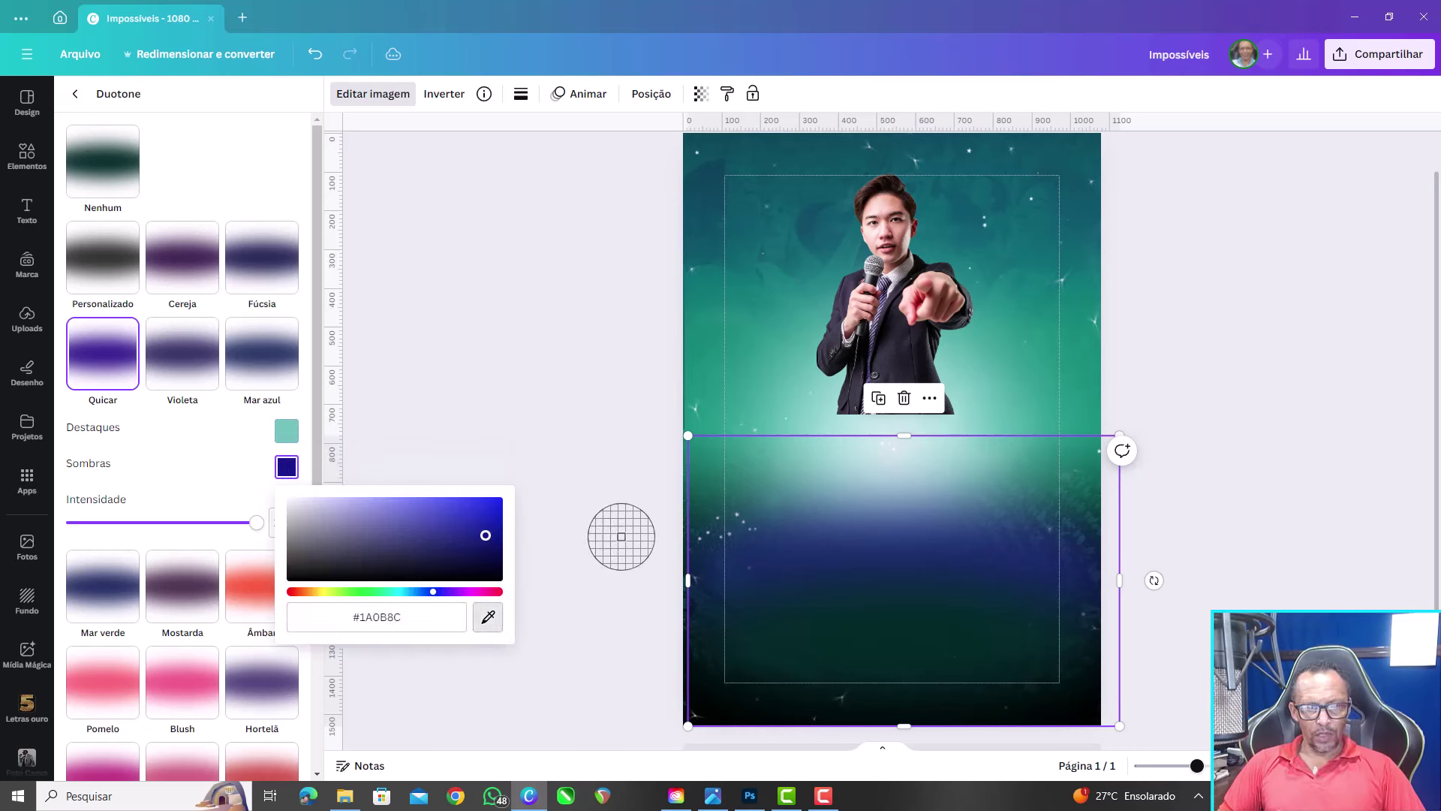
left_click(702, 473)
Move the tinted glow back up so it sits just beneath the man
mouse_move(855, 553)
left_mouse_down()
mouse_move(653, 390)
mouse_move(856, 384)
mouse_move(861, 372)
left_mouse_up()
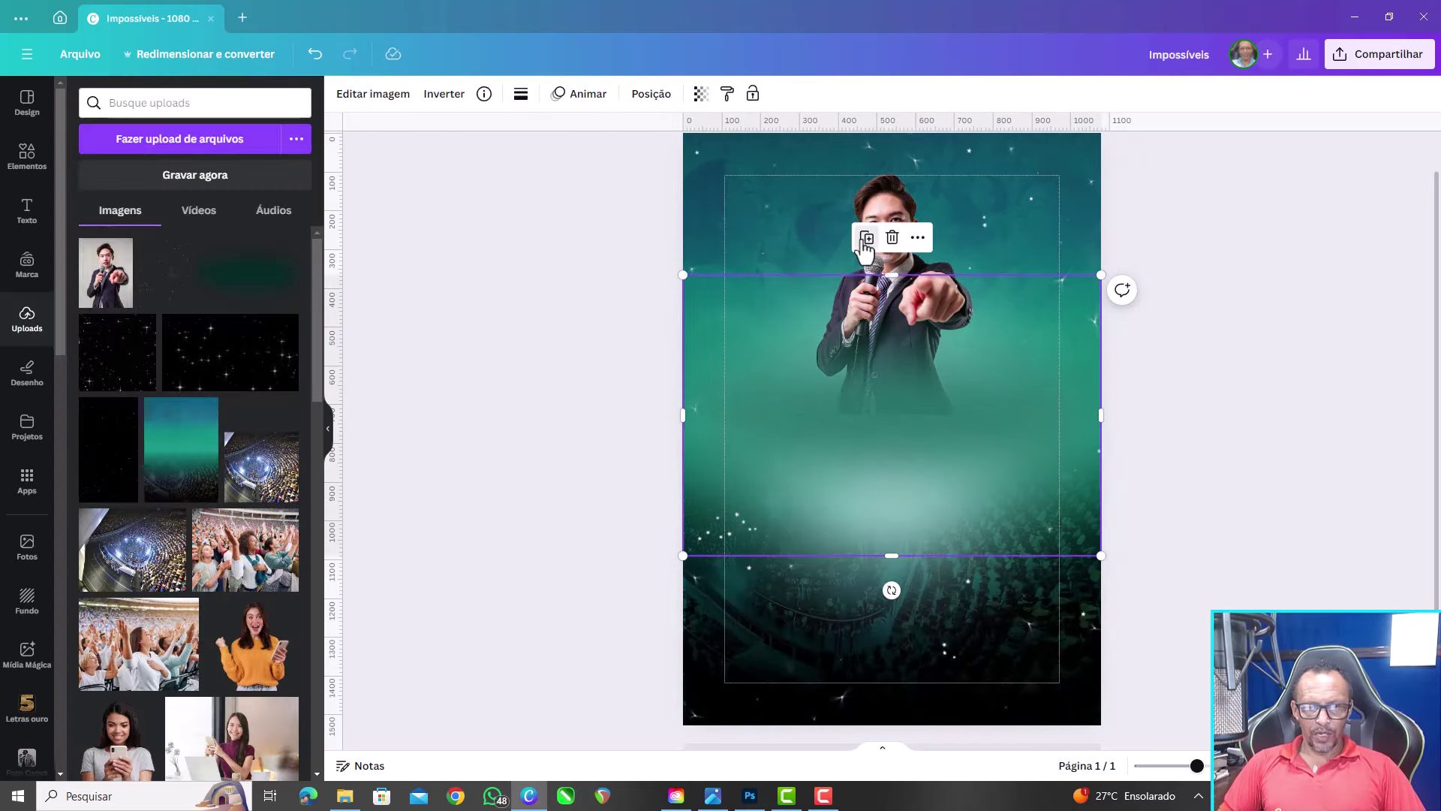
left_click_drag(884, 263, 889, 269)
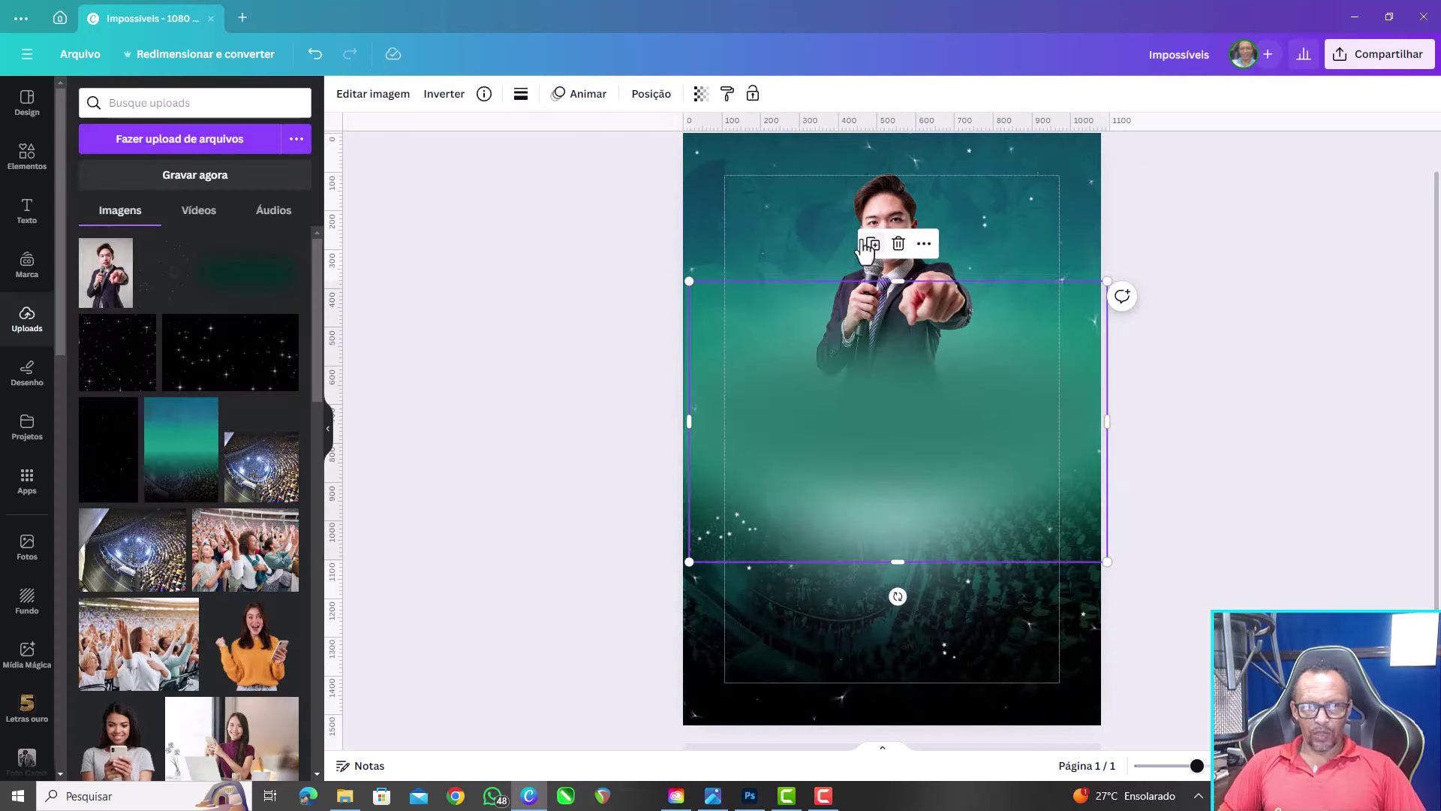
left_click(525, 346)
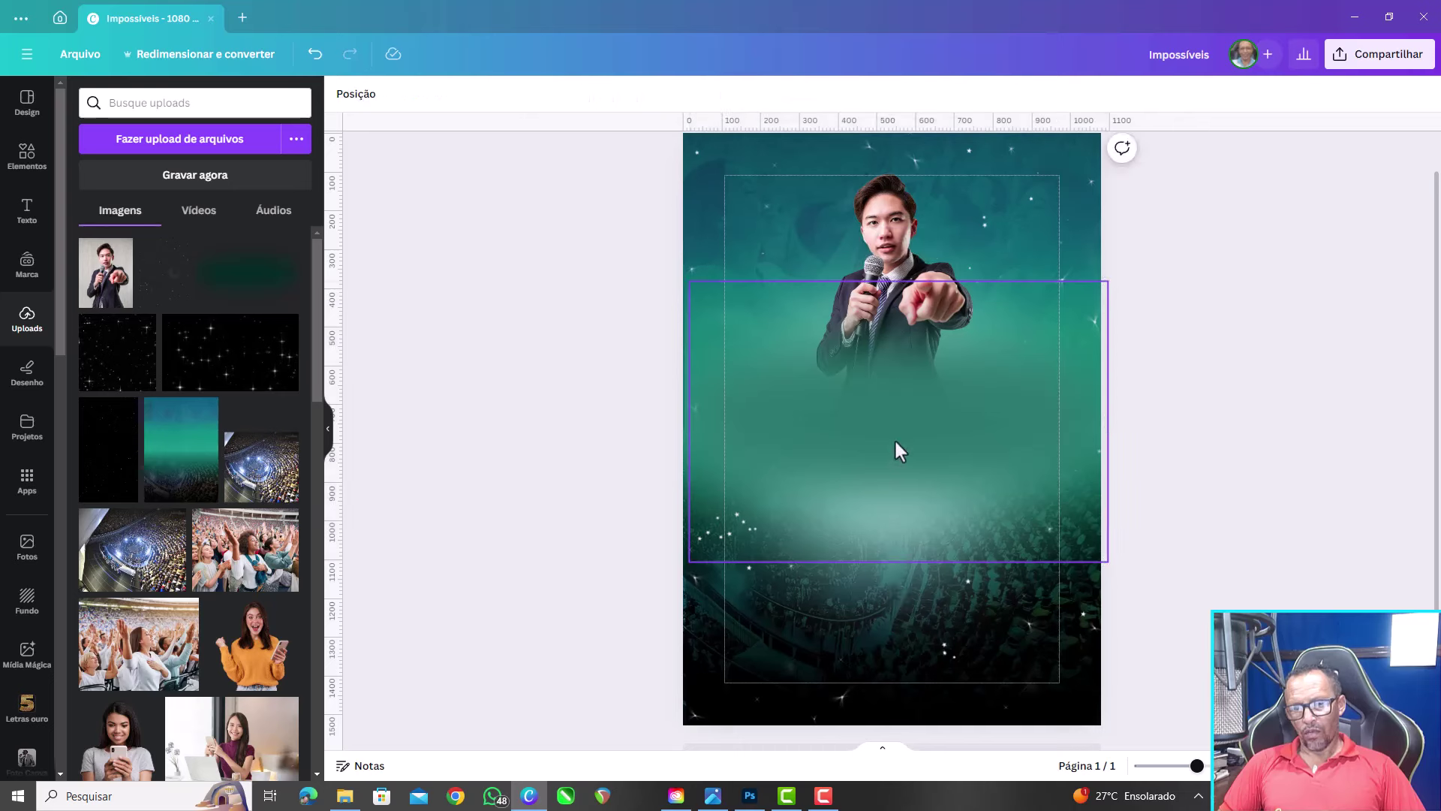
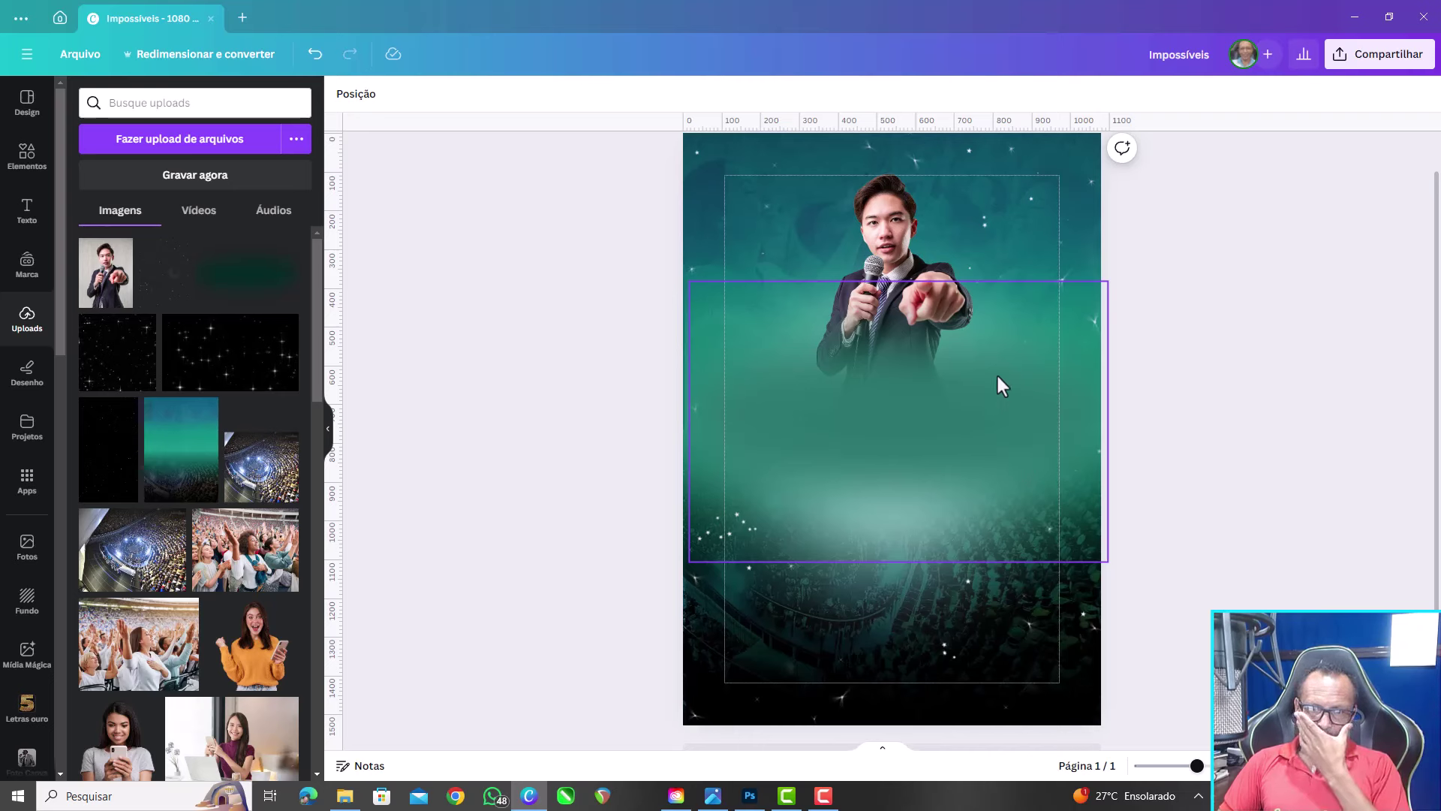
Change the glow overlay's Duotone shadow colour to the brighter teal #0D9682
left_click(993, 420)
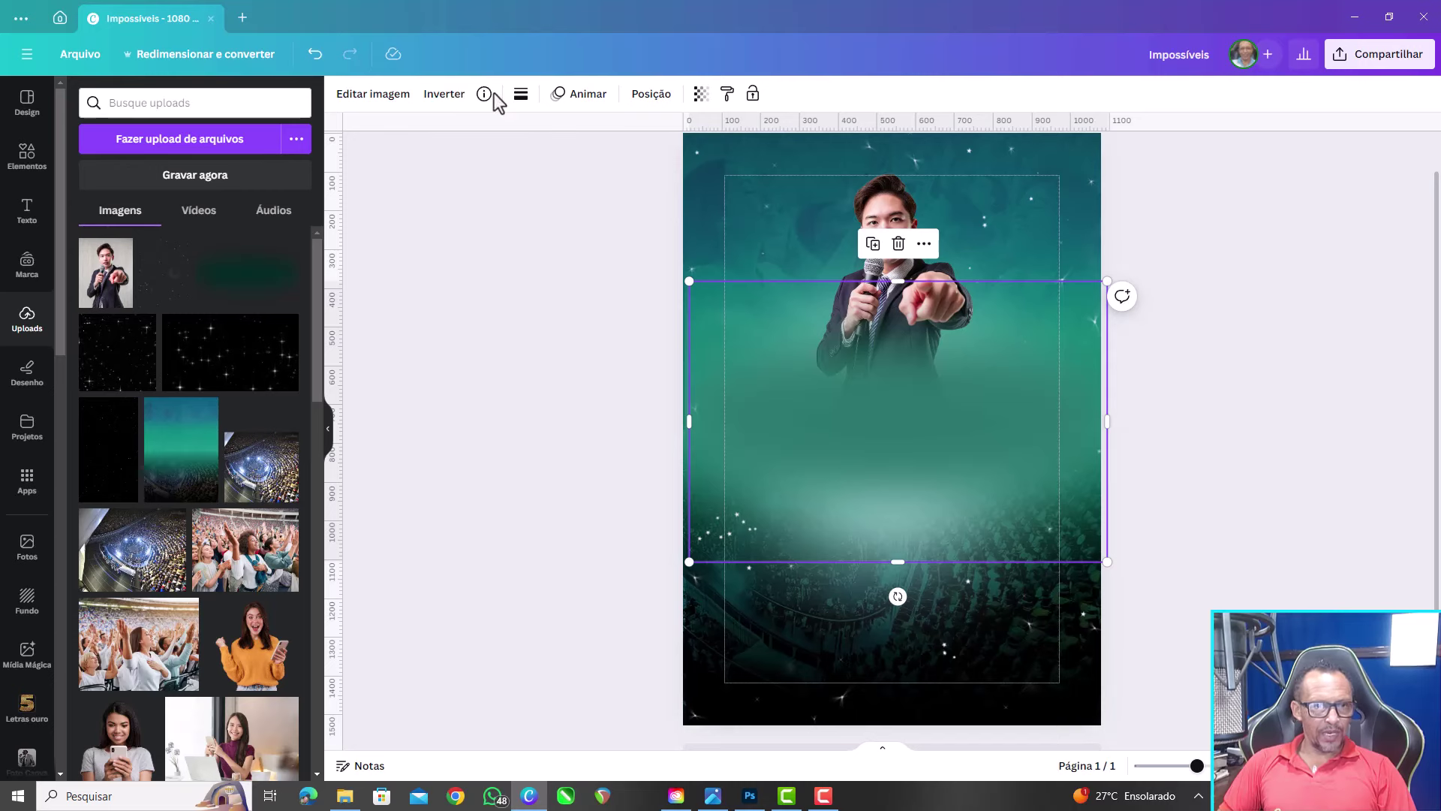
left_click(359, 105)
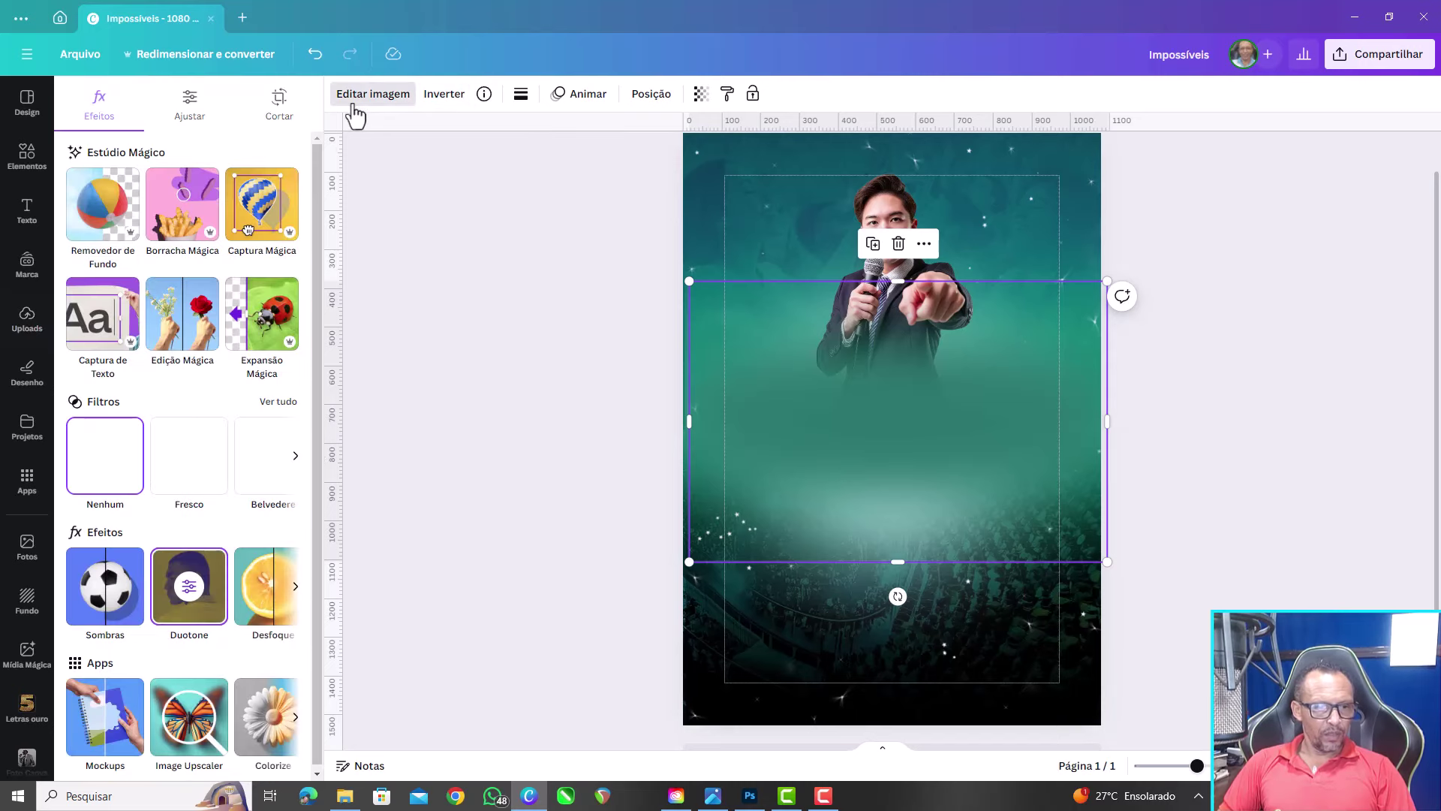
left_click(189, 593)
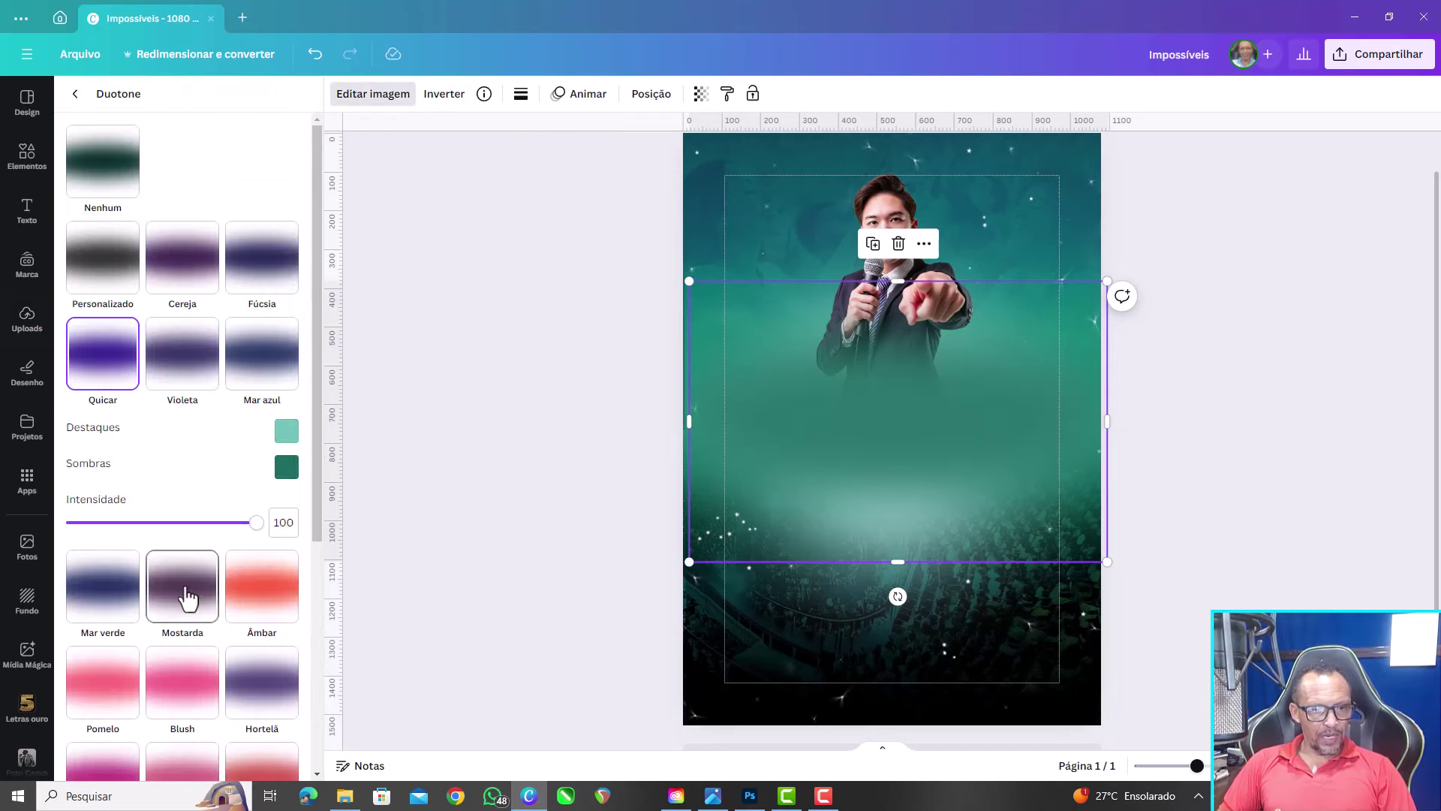
left_click(285, 466)
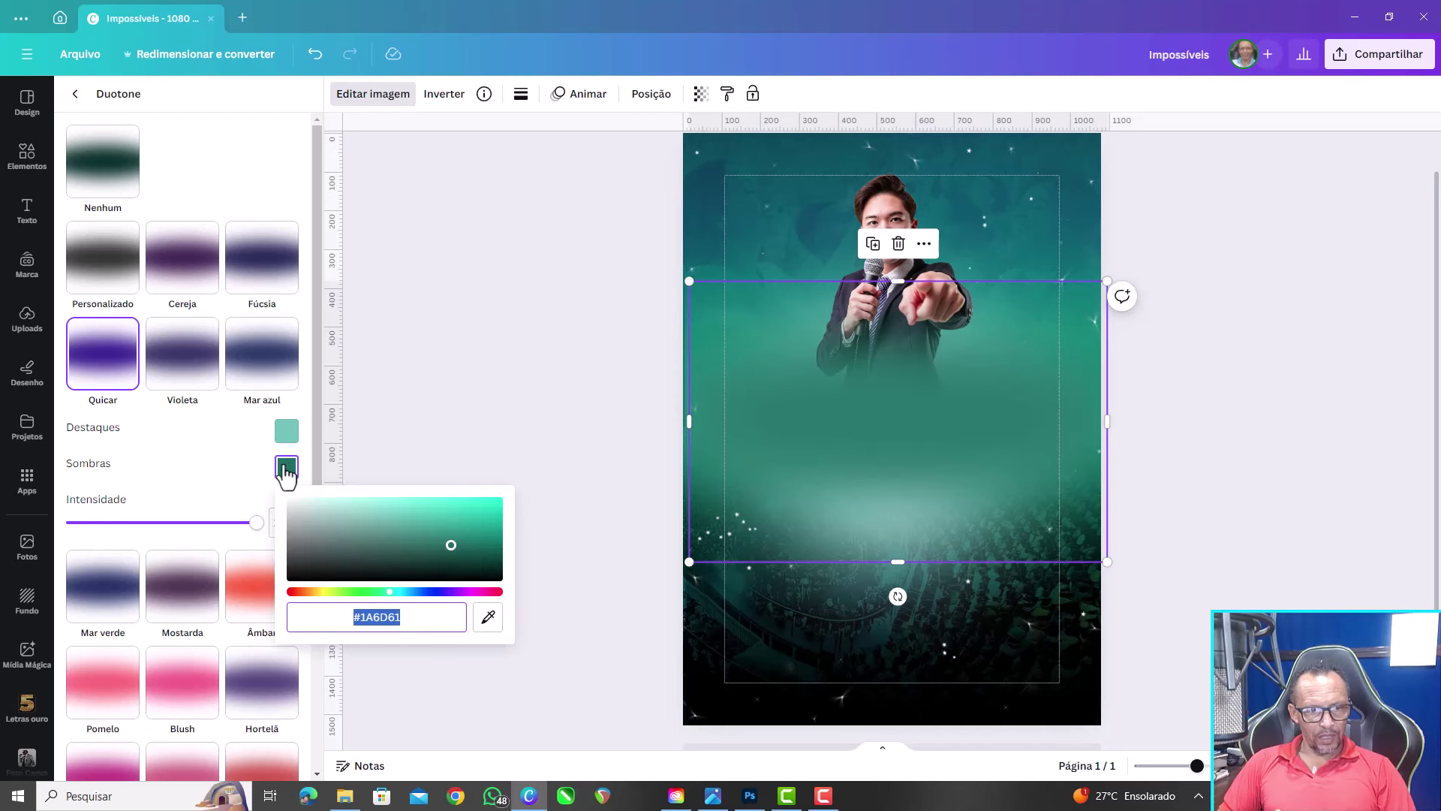
left_click_drag(448, 550, 472, 529)
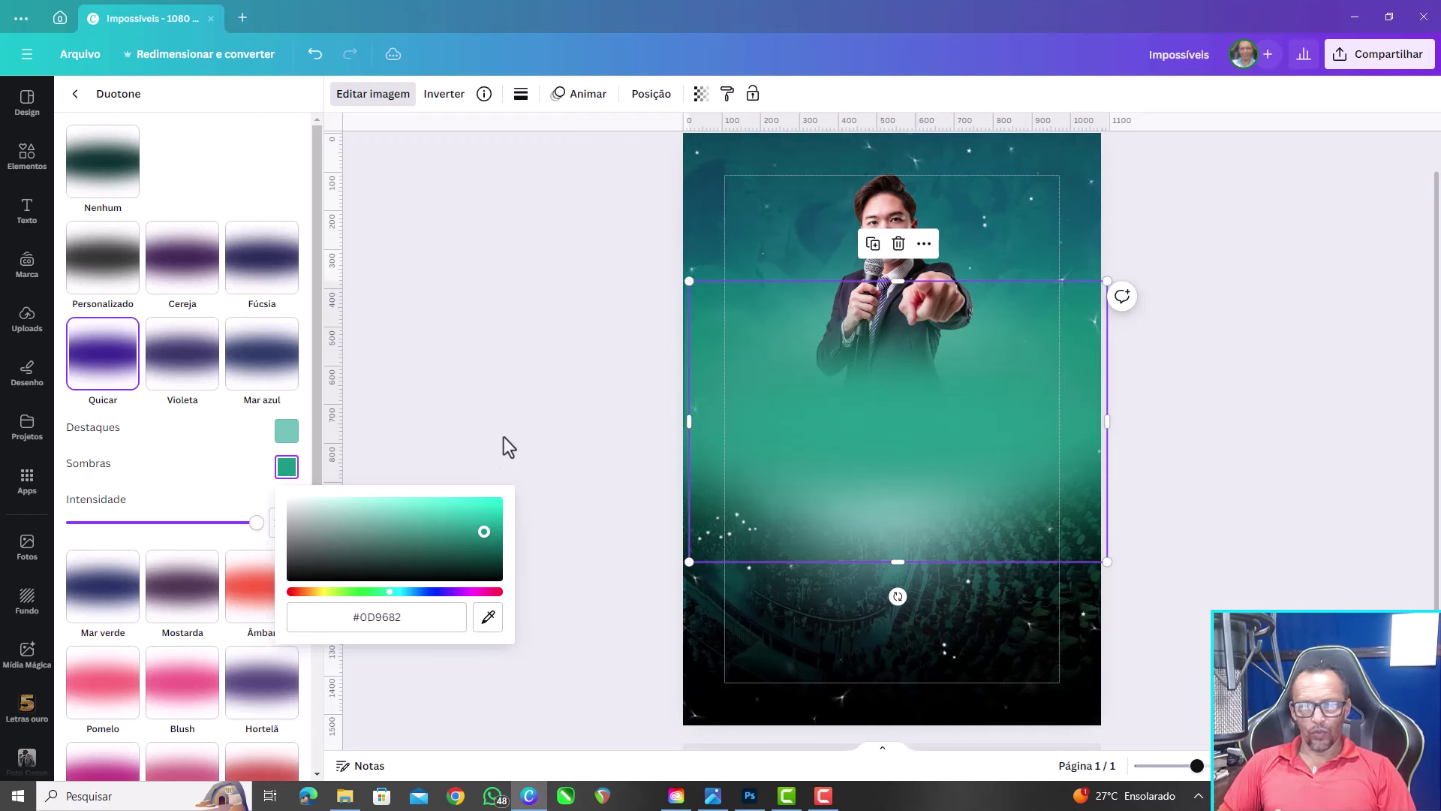
left_click(506, 318)
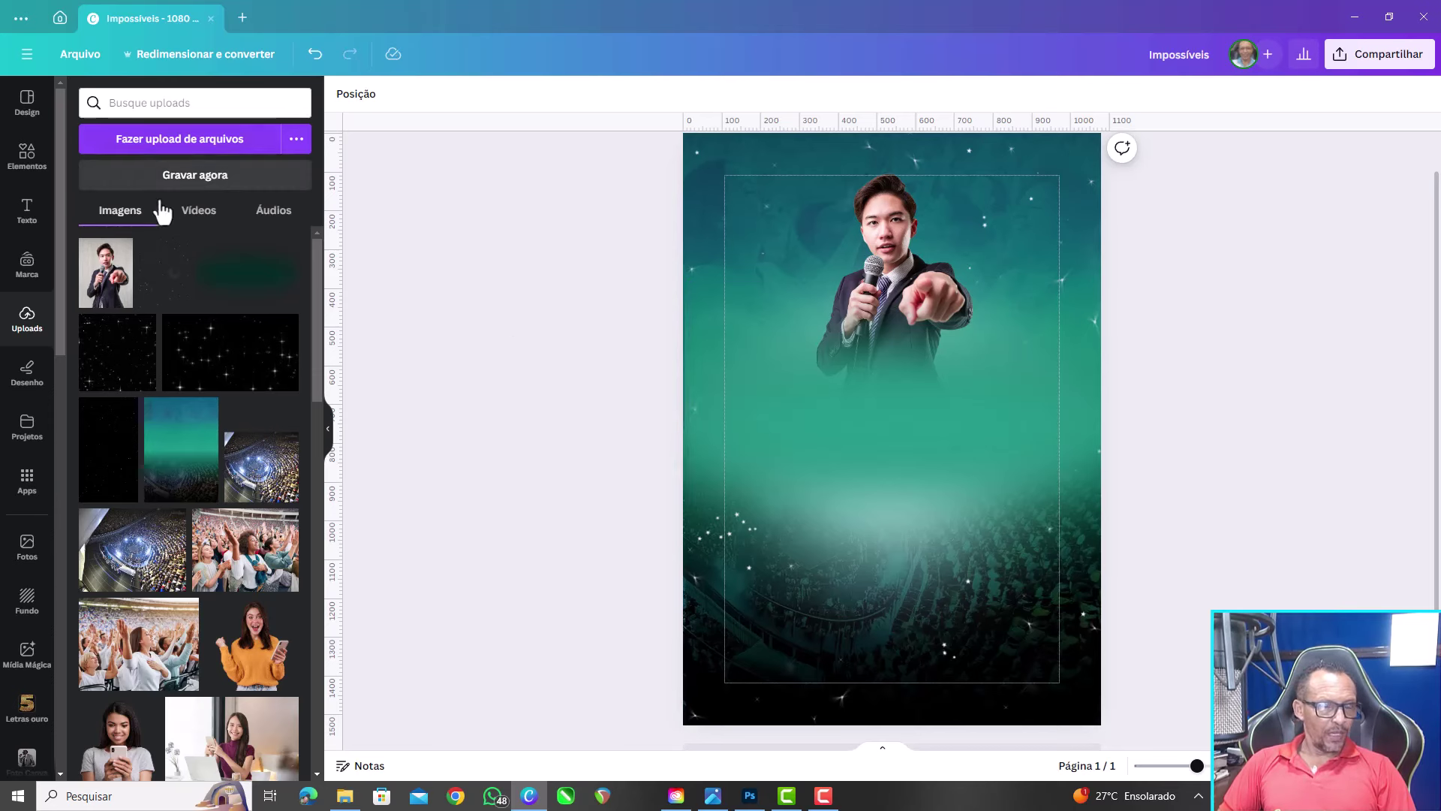
mouse_move(225, 270)
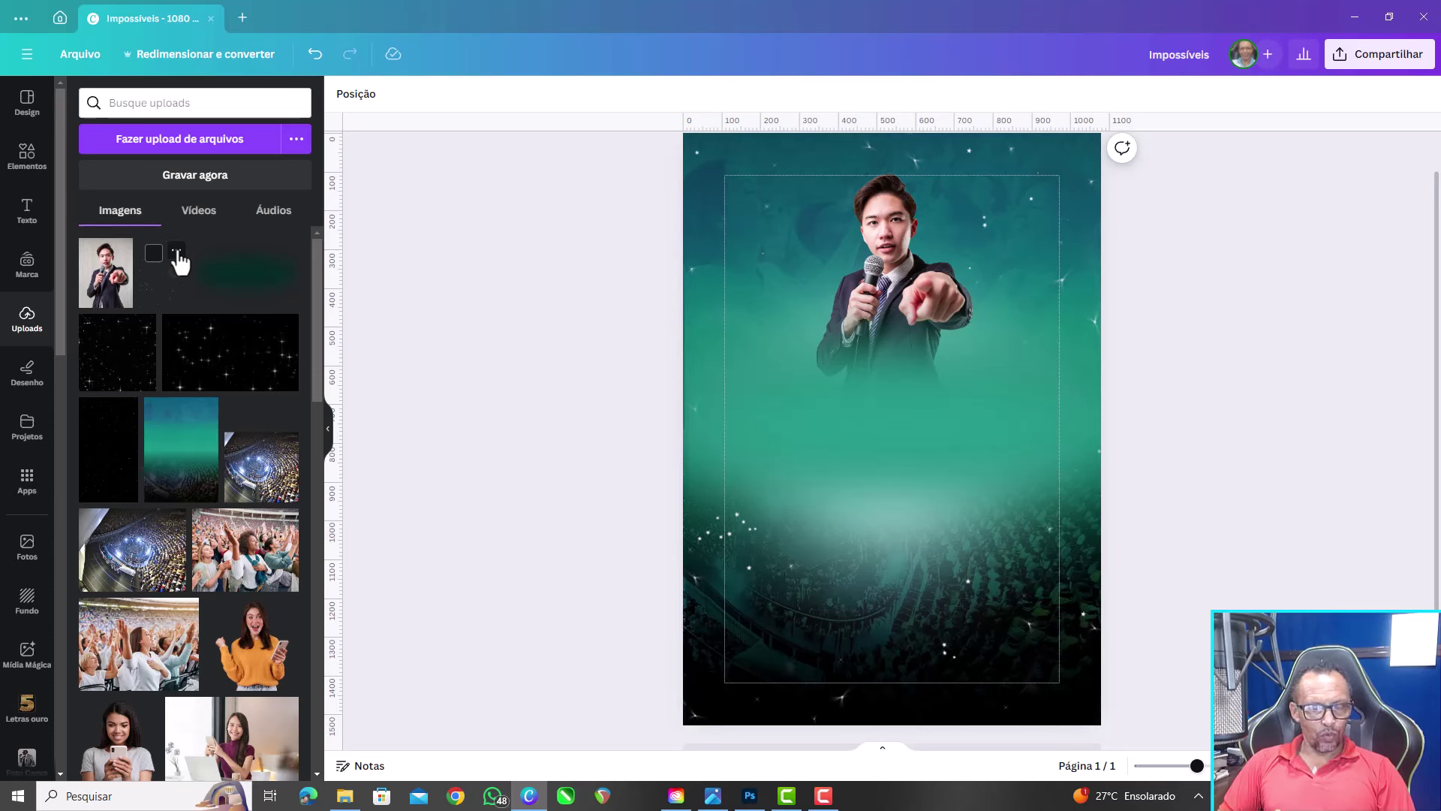
Upload both 'Firefly Uma cantora' singer images from Mat Editados and resize the purple-dress singer
left_click(172, 146)
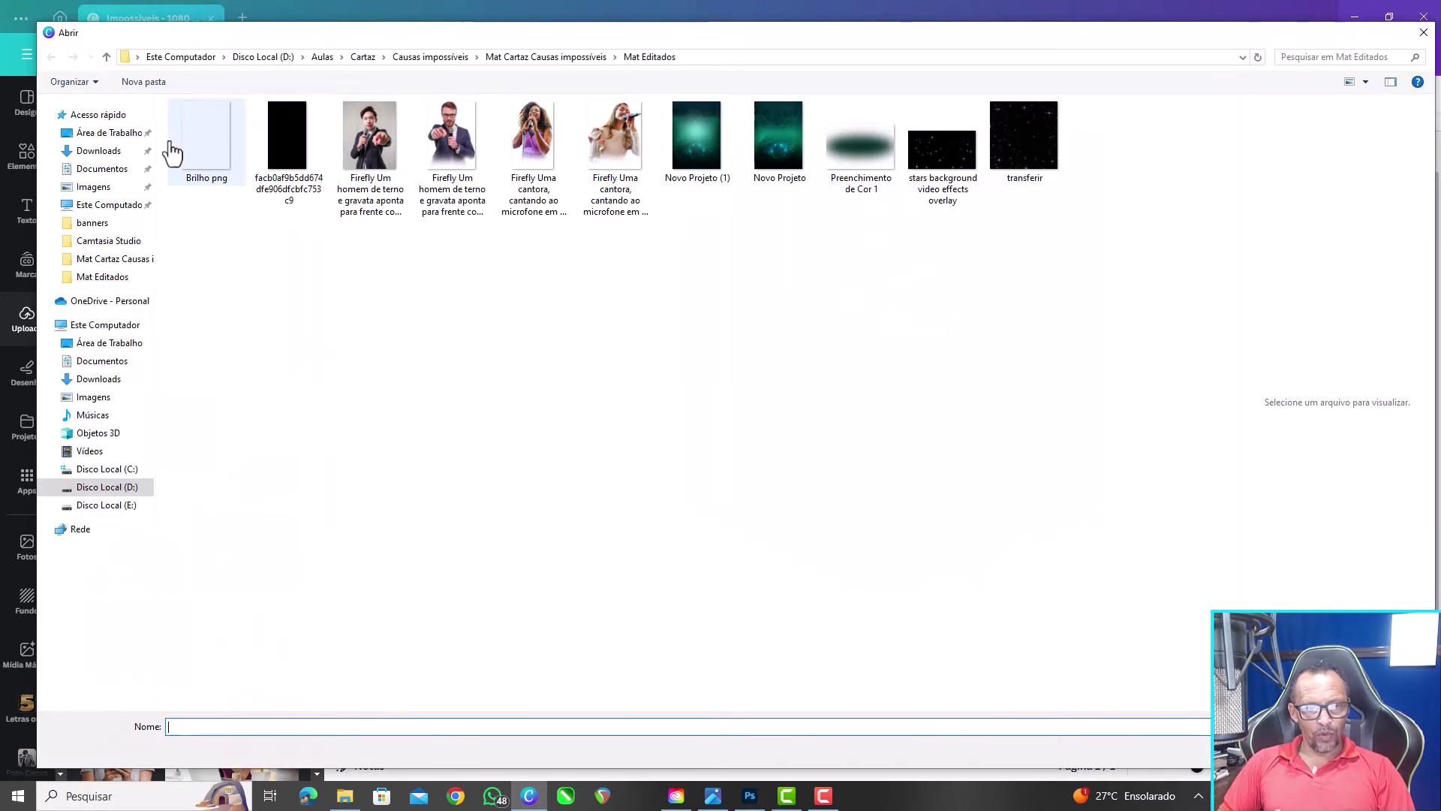
left_click(453, 164)
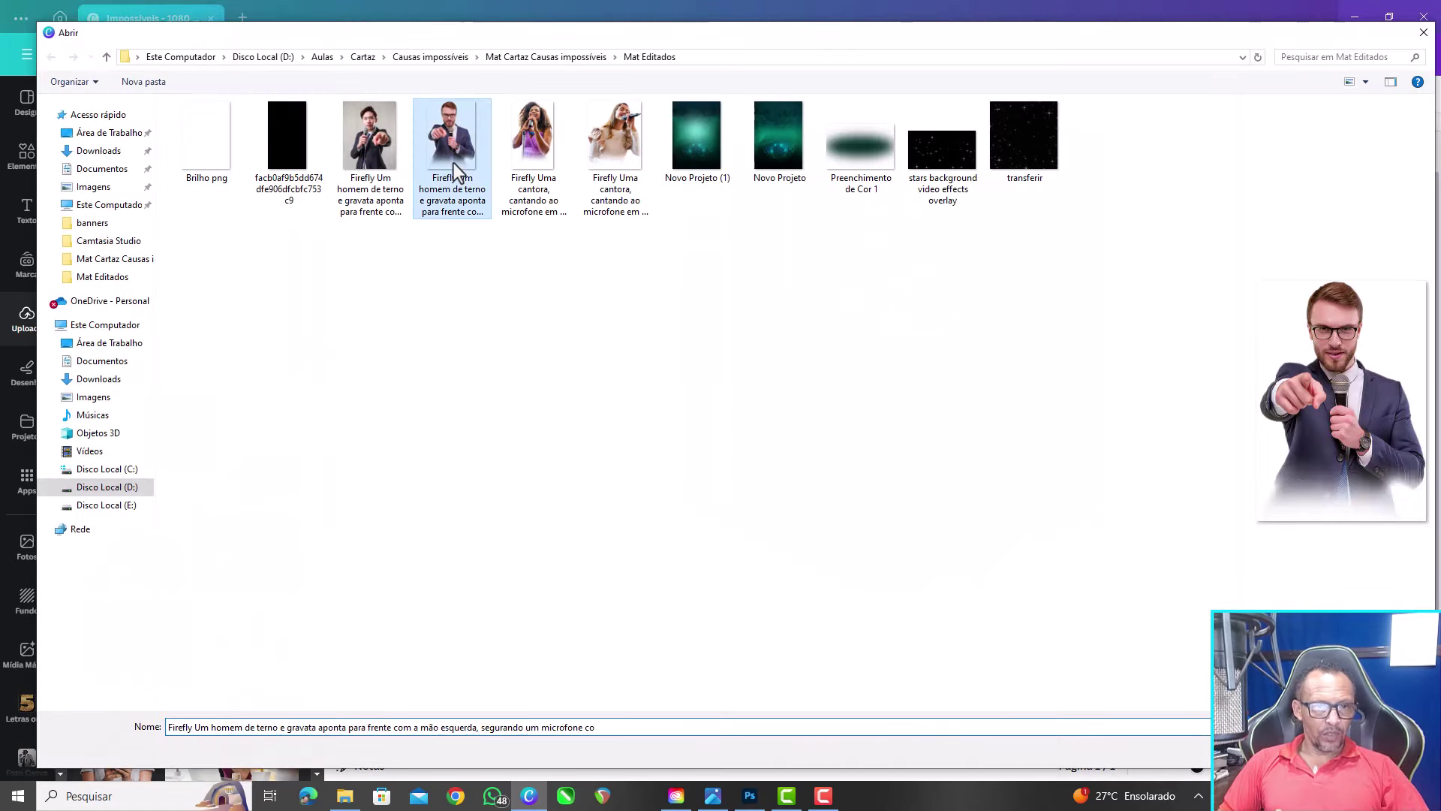
left_click(548, 163)
left_click(596, 180, "ctrl")
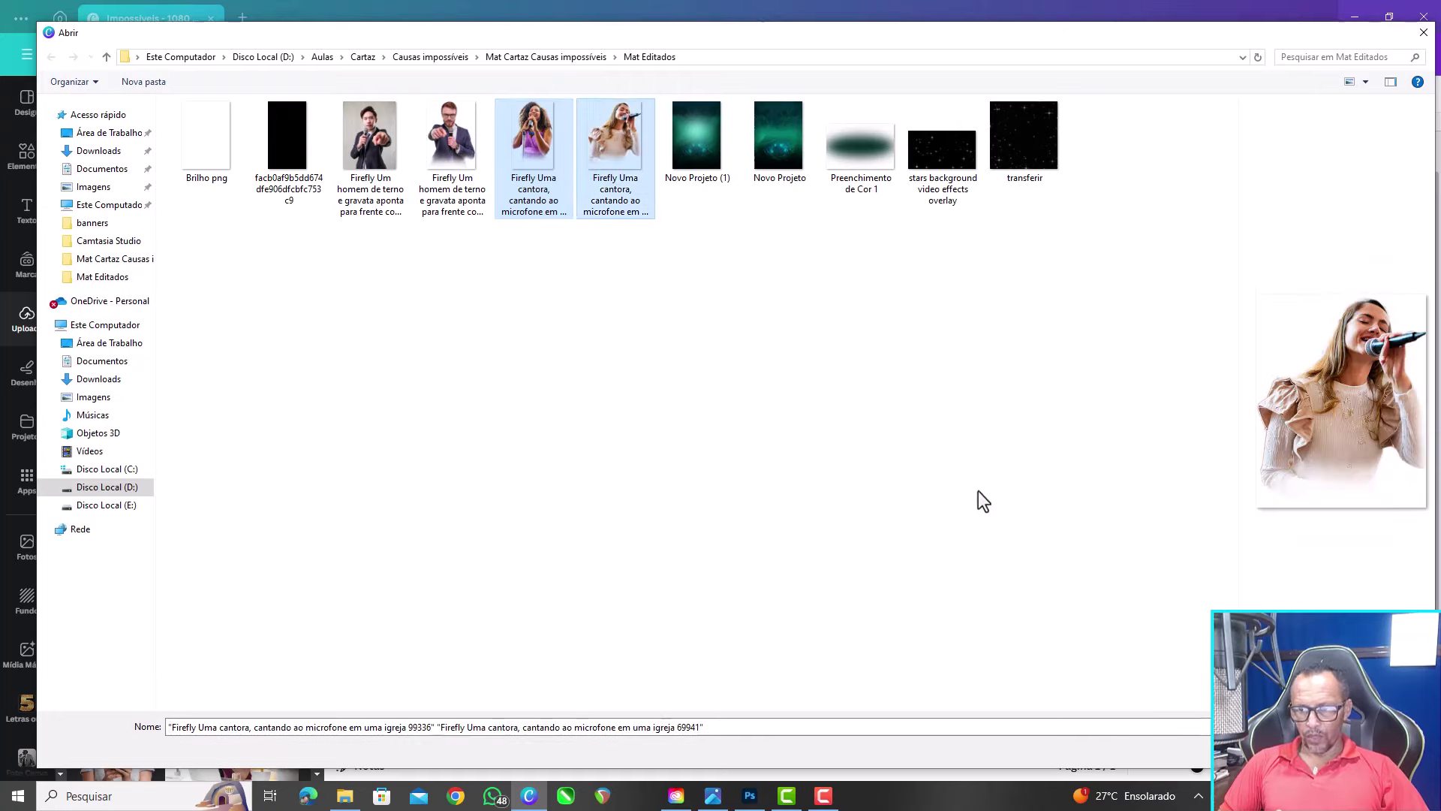
key("Return")
left_click_drag(898, 515, 847, 393)
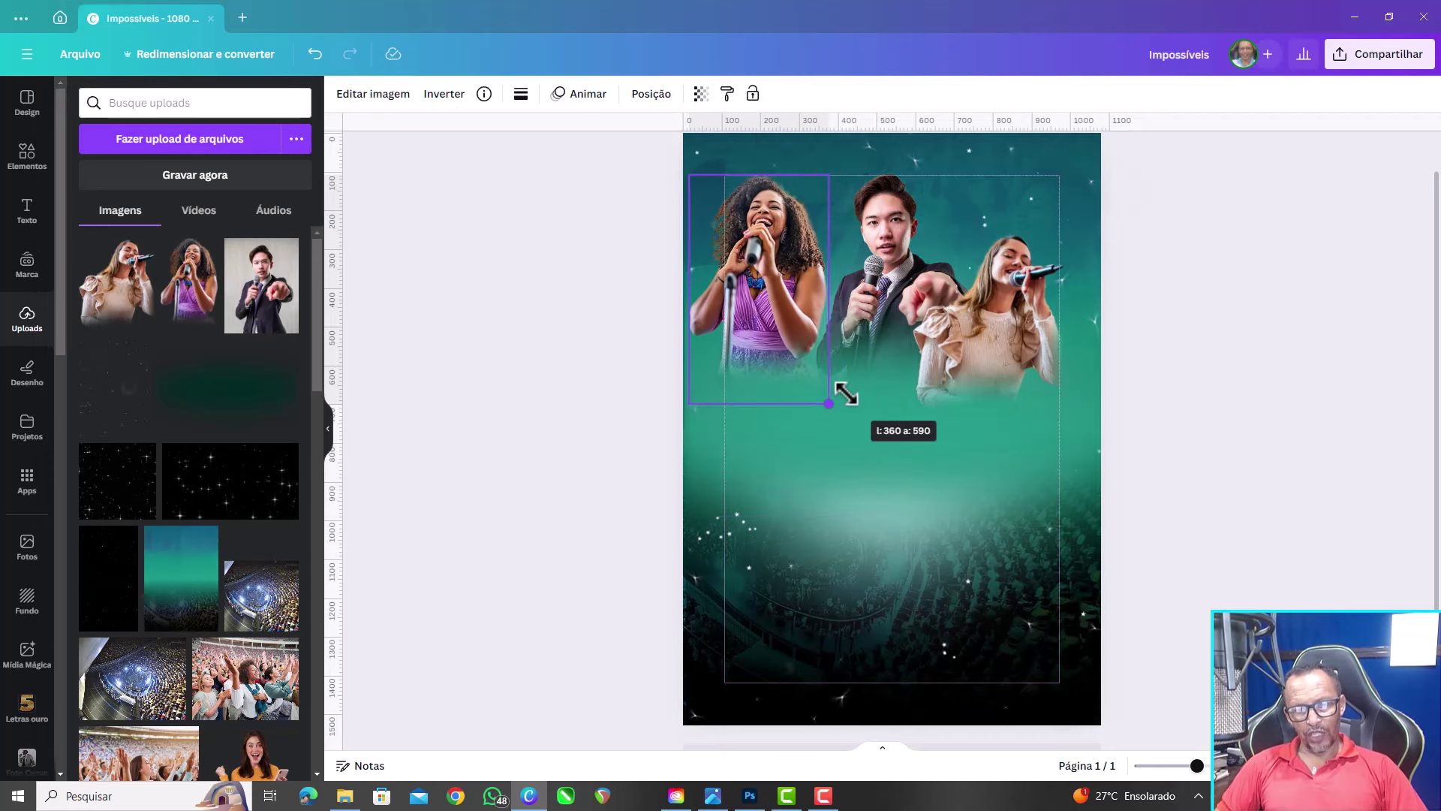
Resize and position the purple-dress and blonde singers on either side of the pointing man
left_click_drag(797, 301, 825, 352)
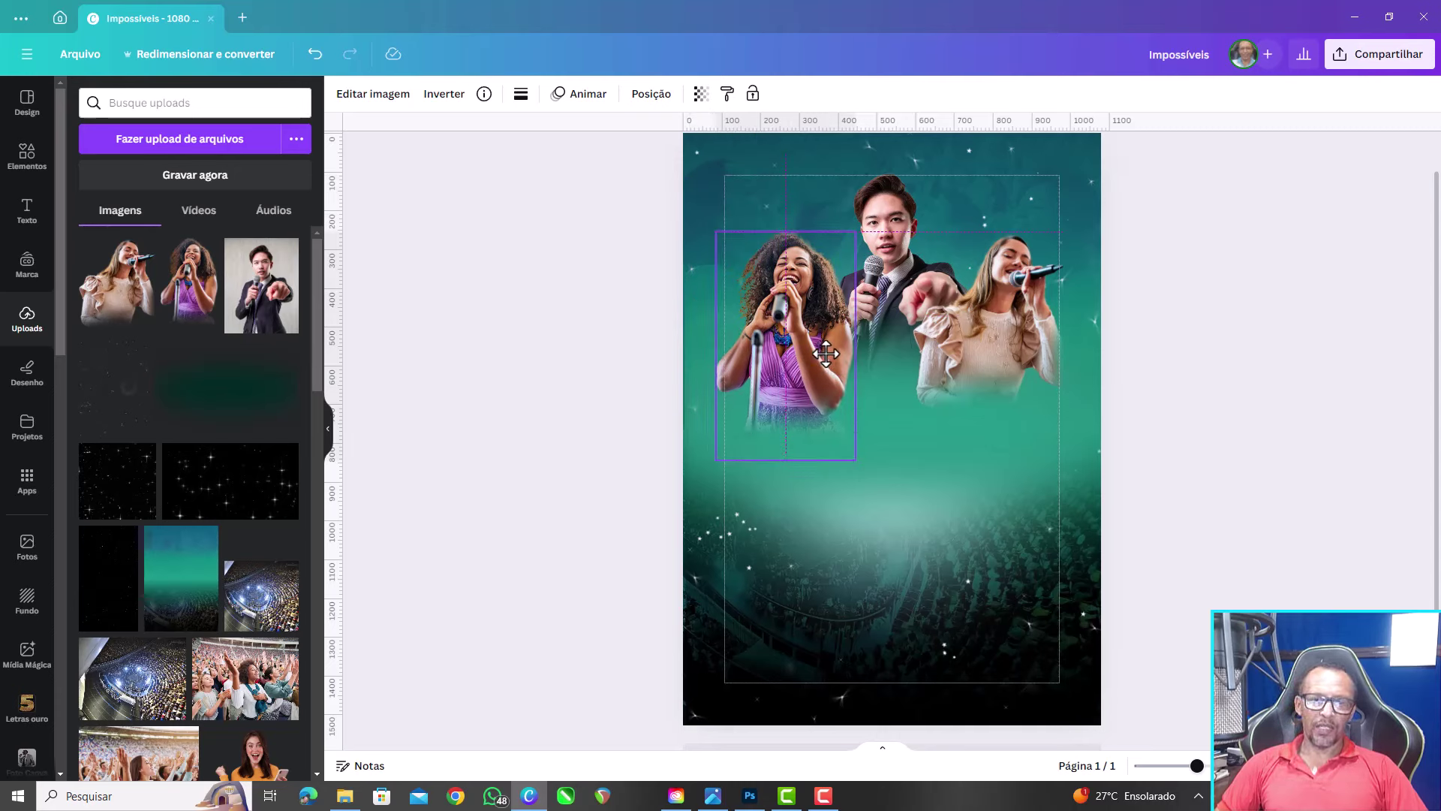
left_click_drag(985, 352, 981, 403)
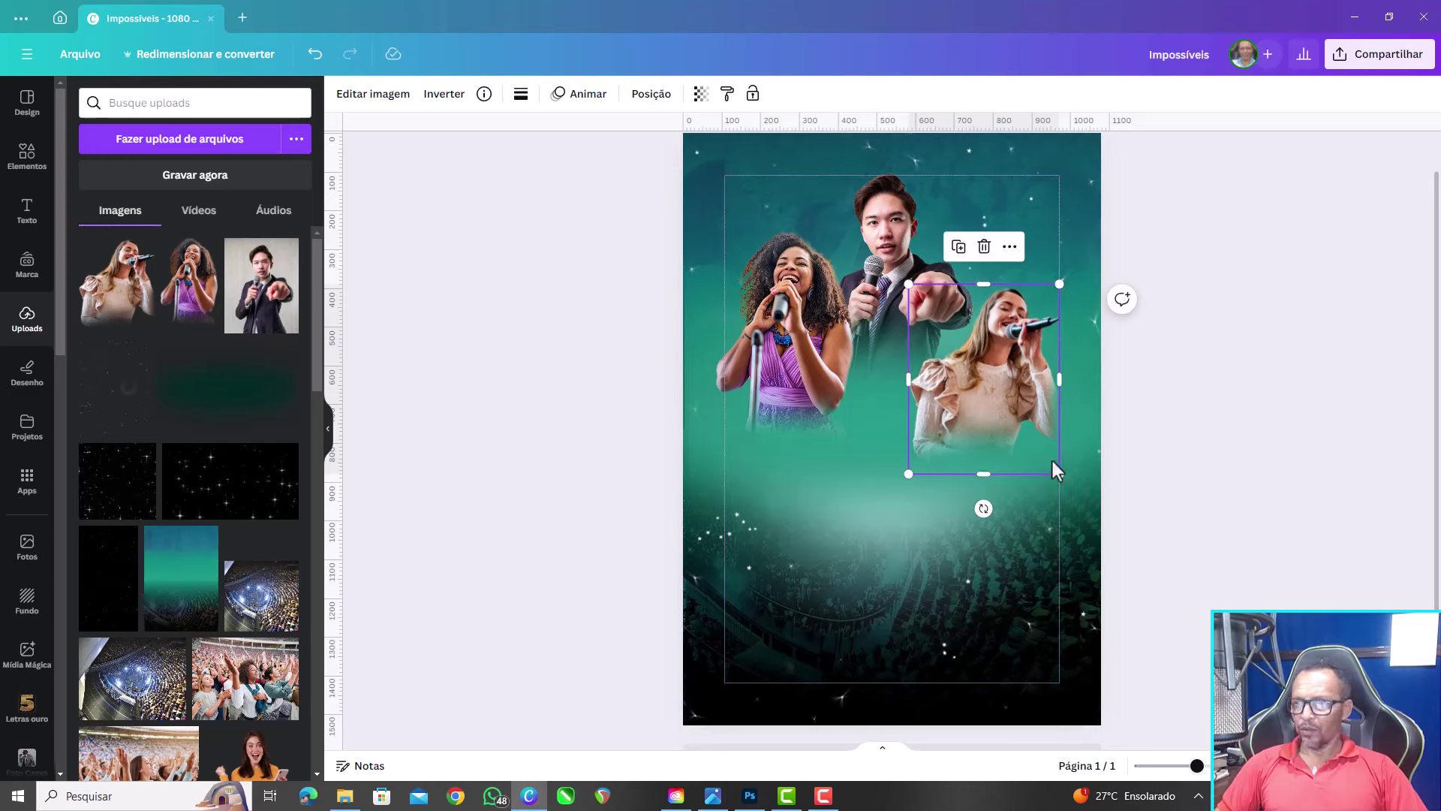
left_click_drag(1061, 475, 1040, 455)
left_click(781, 391)
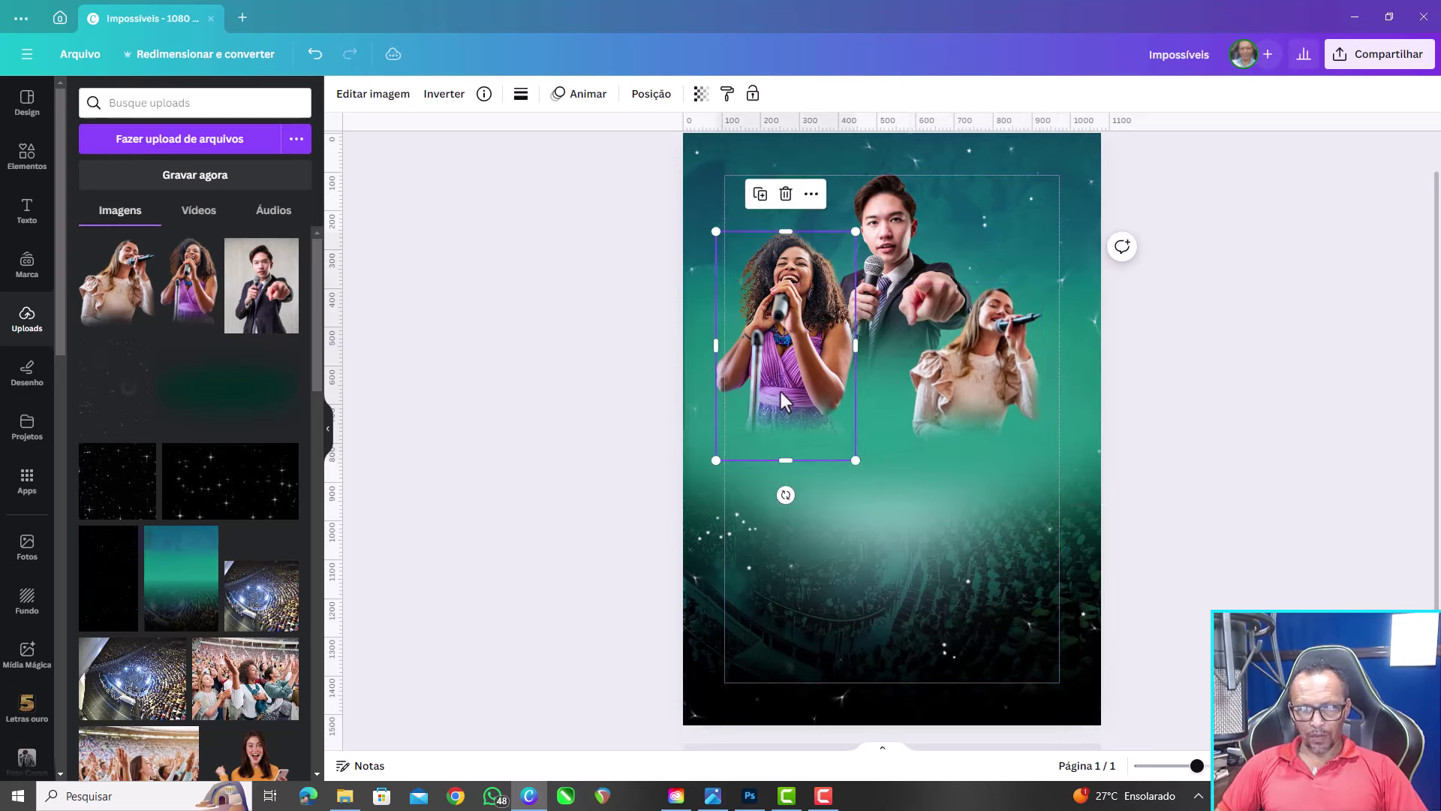
left_click_drag(712, 455, 725, 444)
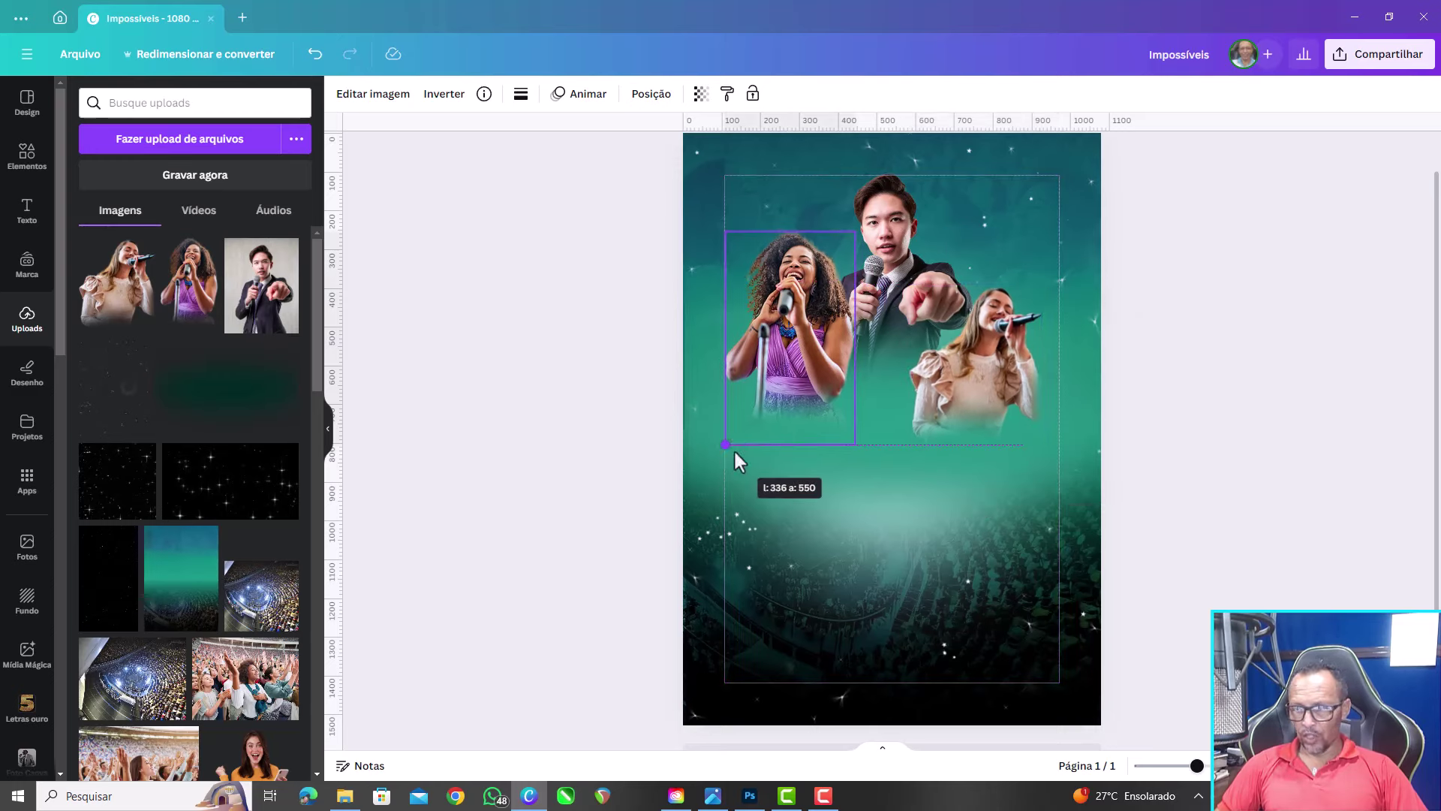
left_click_drag(785, 353, 791, 381)
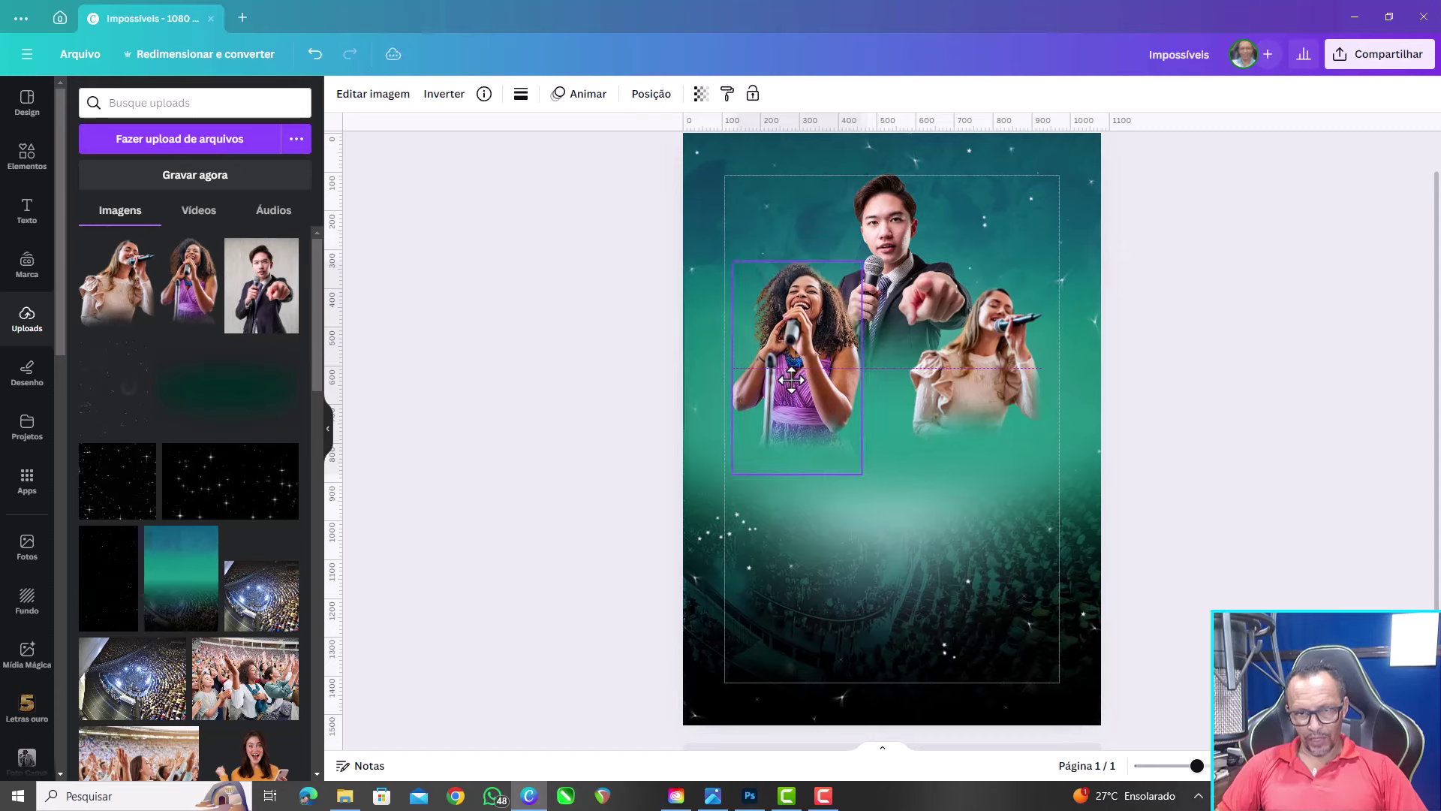
mouse_move(989, 389)
left_mouse_down()
mouse_move(971, 380)
mouse_move(978, 410)
mouse_move(976, 391)
left_mouse_up()
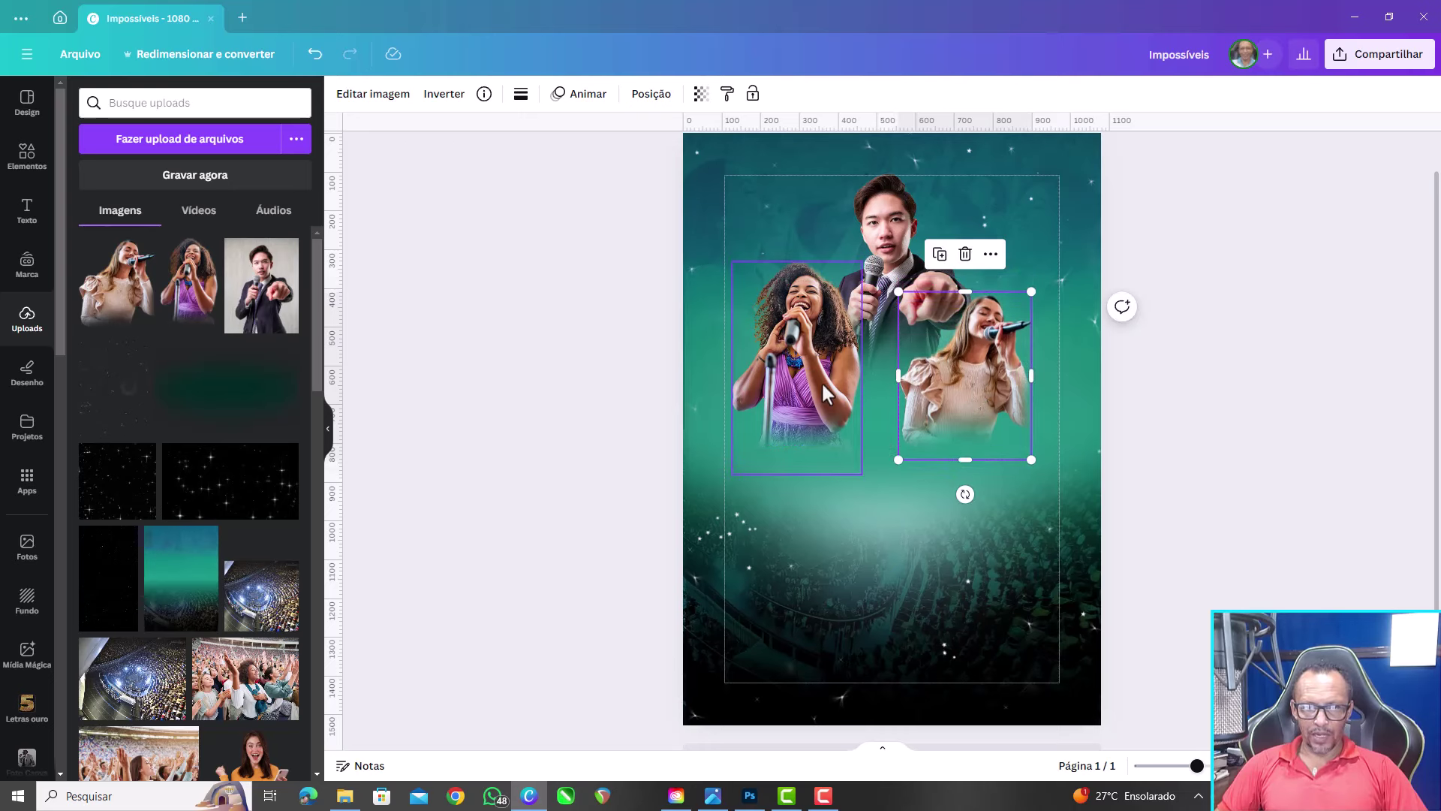
left_click_drag(823, 385, 836, 394)
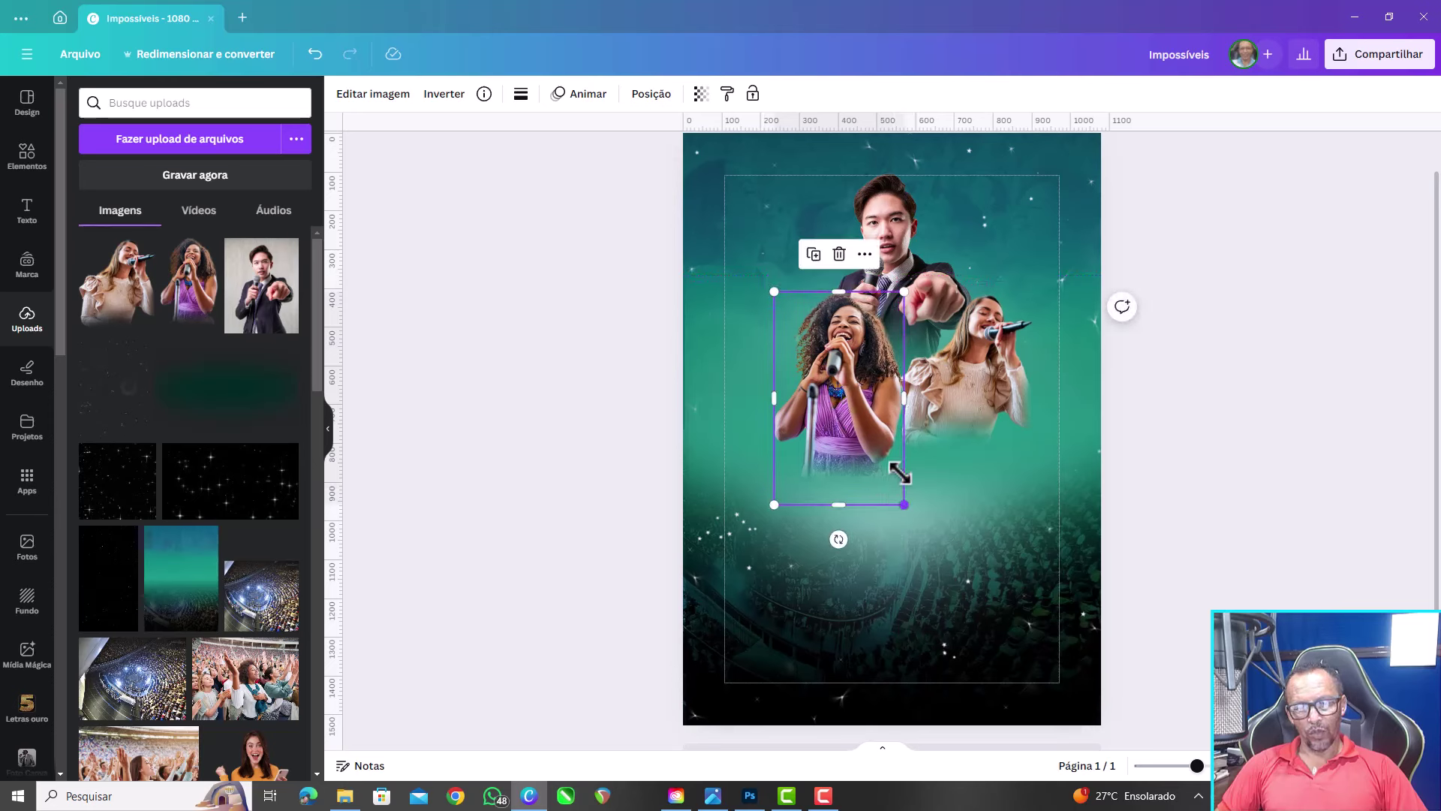
Raise the pointing man and fine-tune the sizes of both singers
left_click_drag(897, 255, 895, 244)
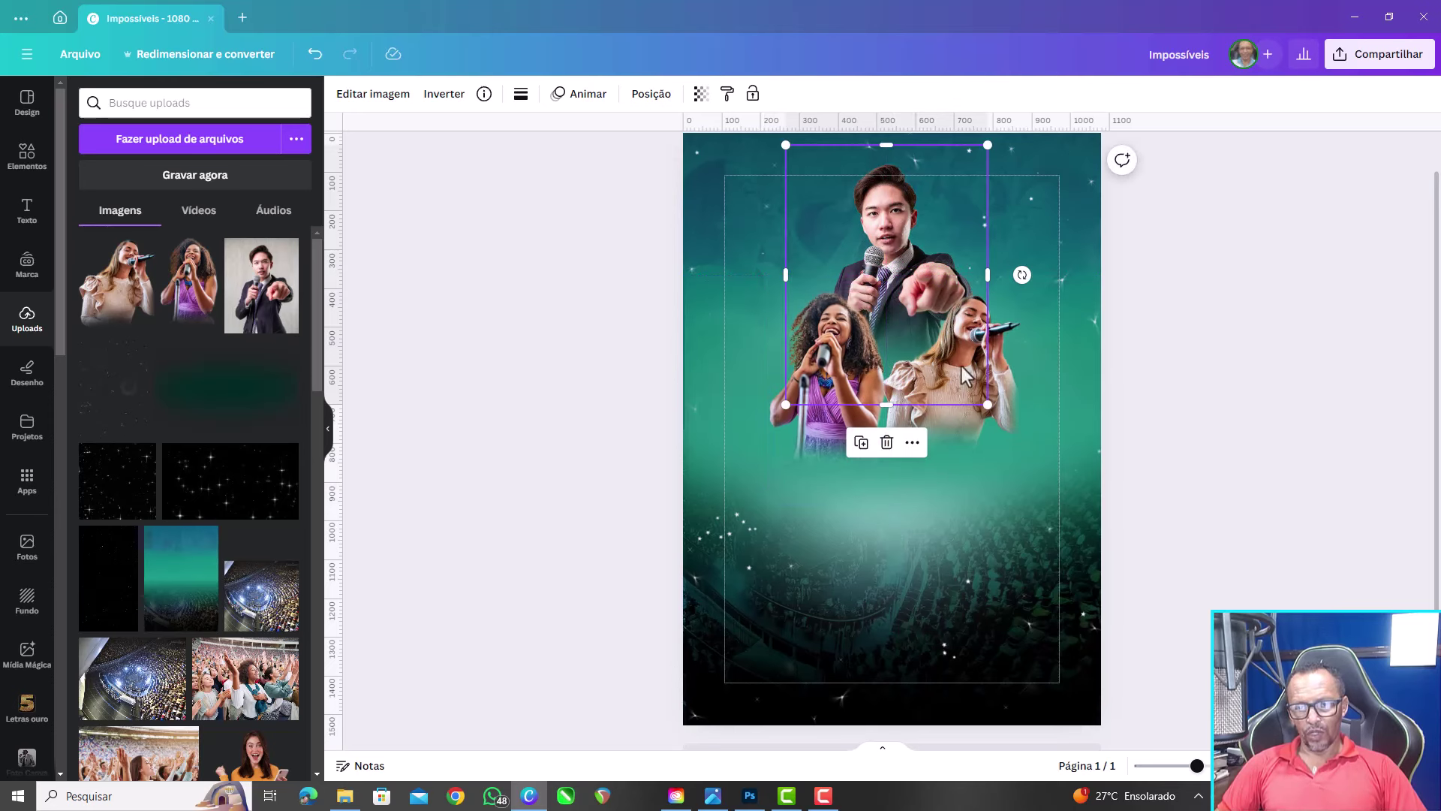
left_click(821, 443)
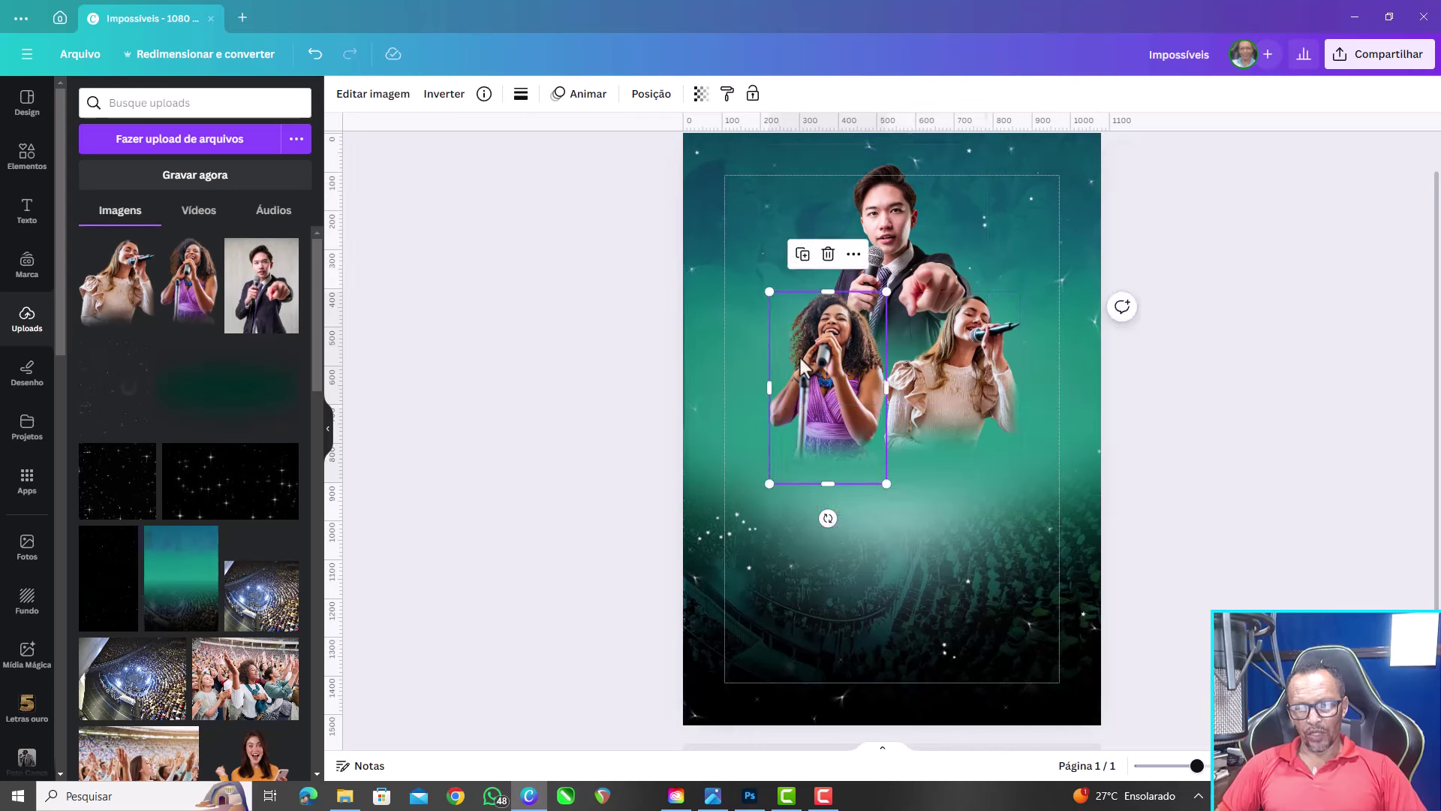
left_click_drag(761, 289, 760, 286)
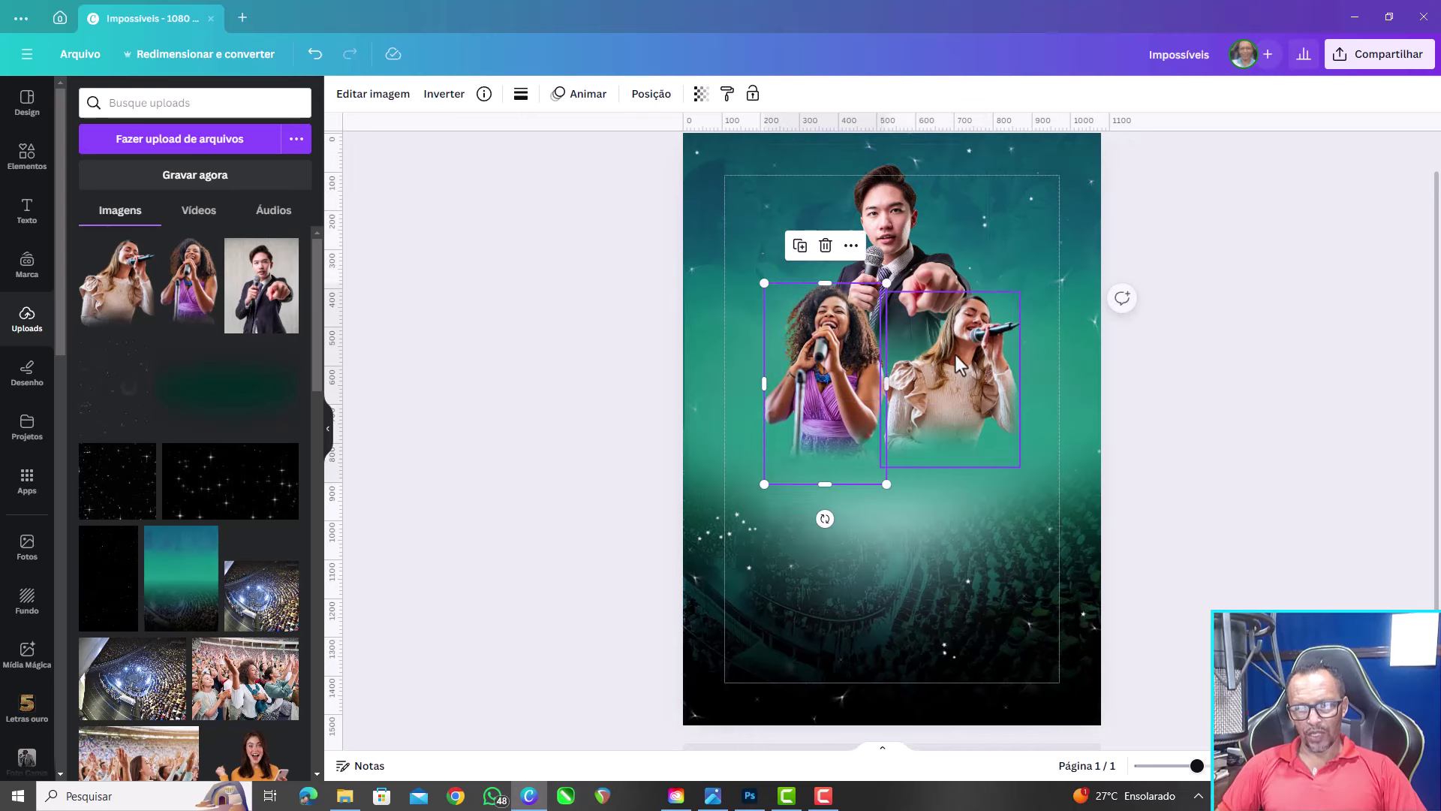
left_click(956, 354)
left_click_drag(1022, 291, 1028, 283)
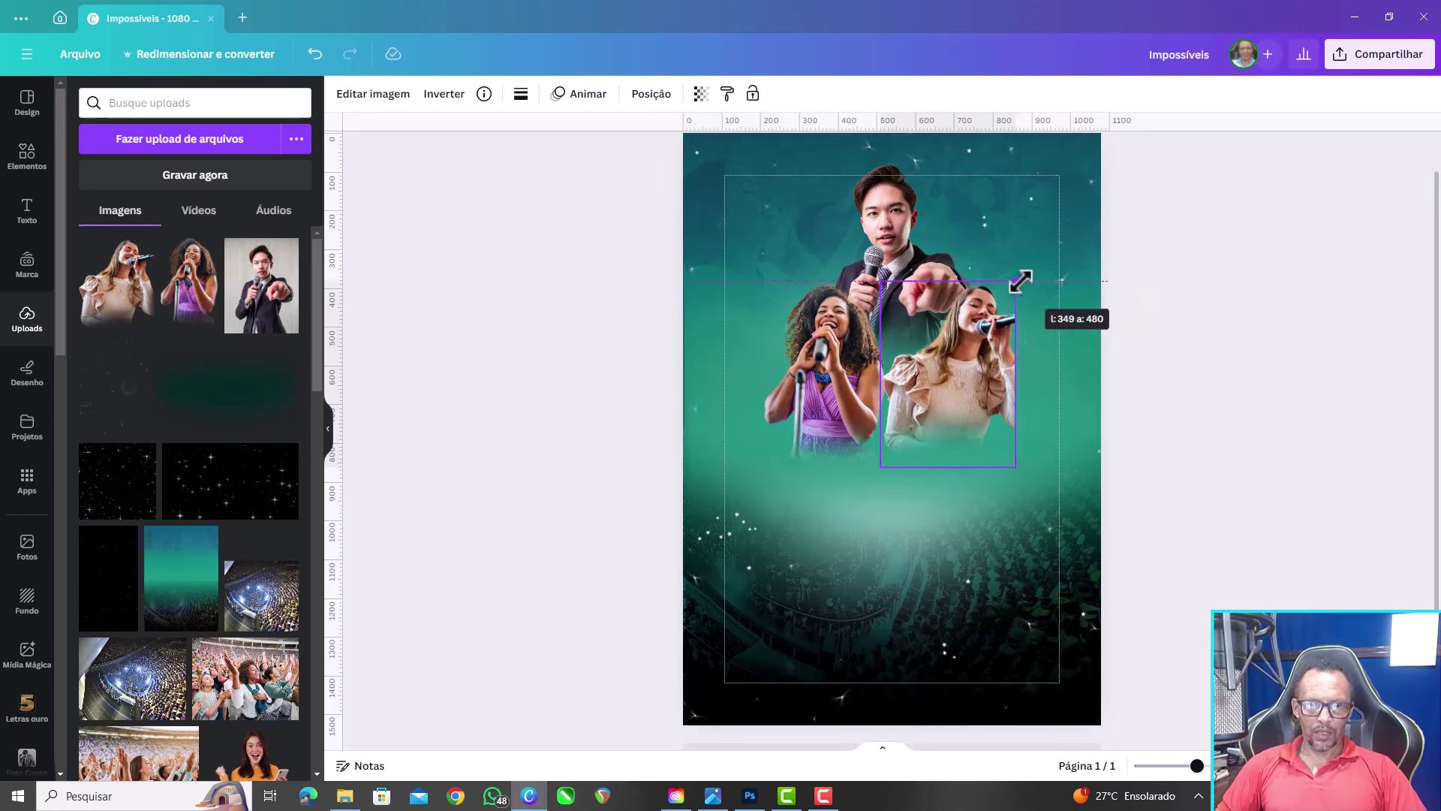
left_click_drag(1029, 283, 1021, 281)
Group the three singer photos and centre the group in the upper half of the page
left_click(888, 222, "shift")
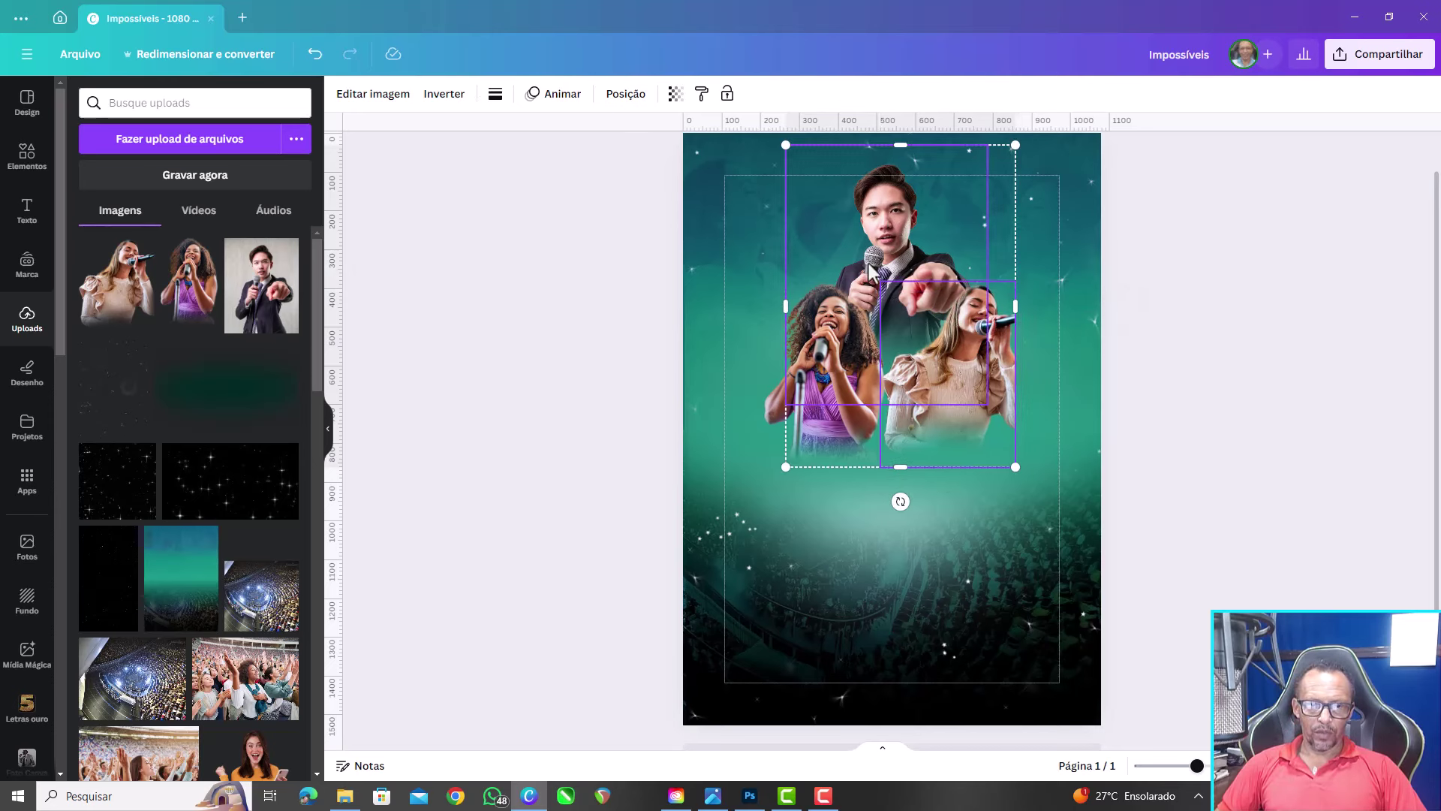
left_click(835, 302, "shift")
left_click_drag(958, 327, 958, 361)
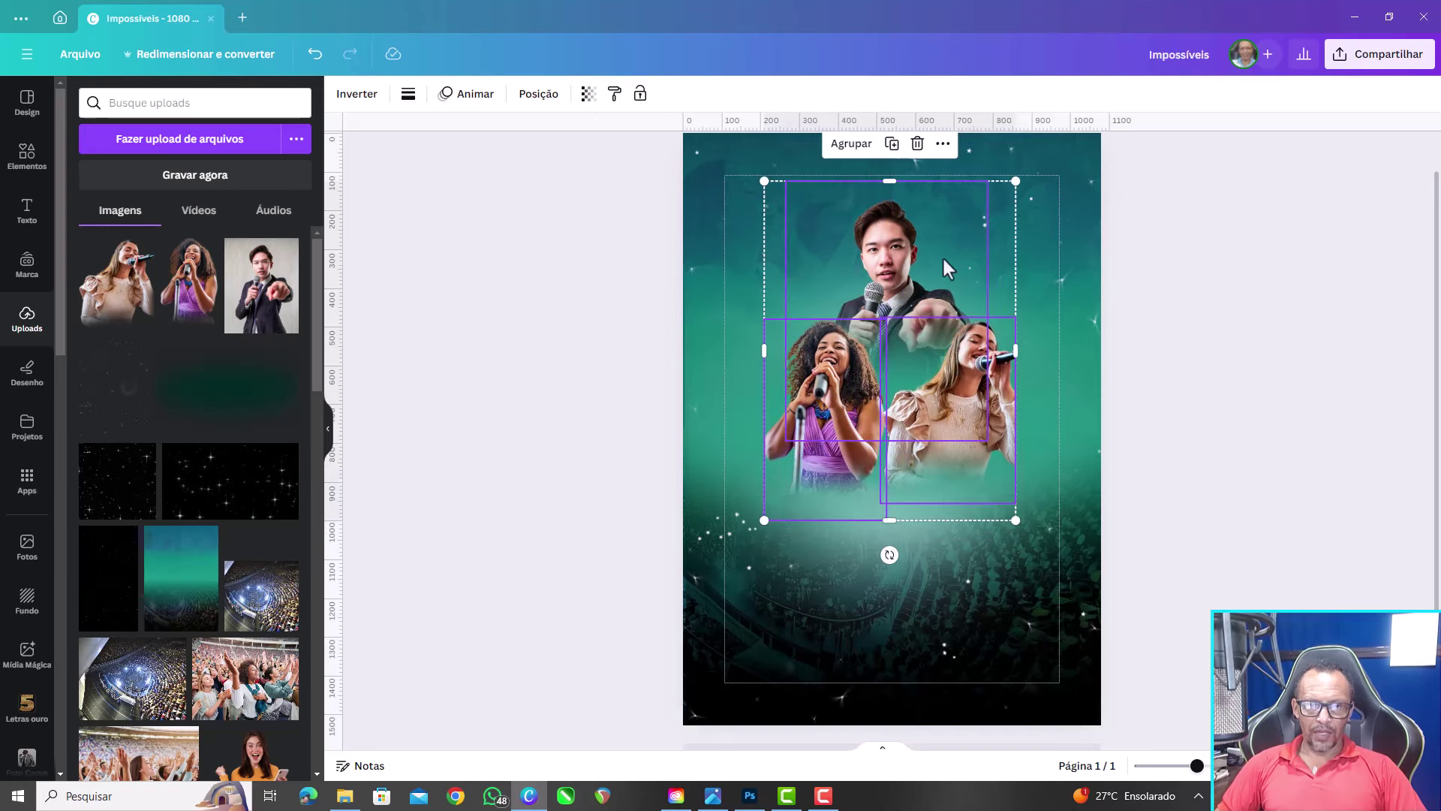
left_click(846, 148)
left_click_drag(958, 430, 954, 401)
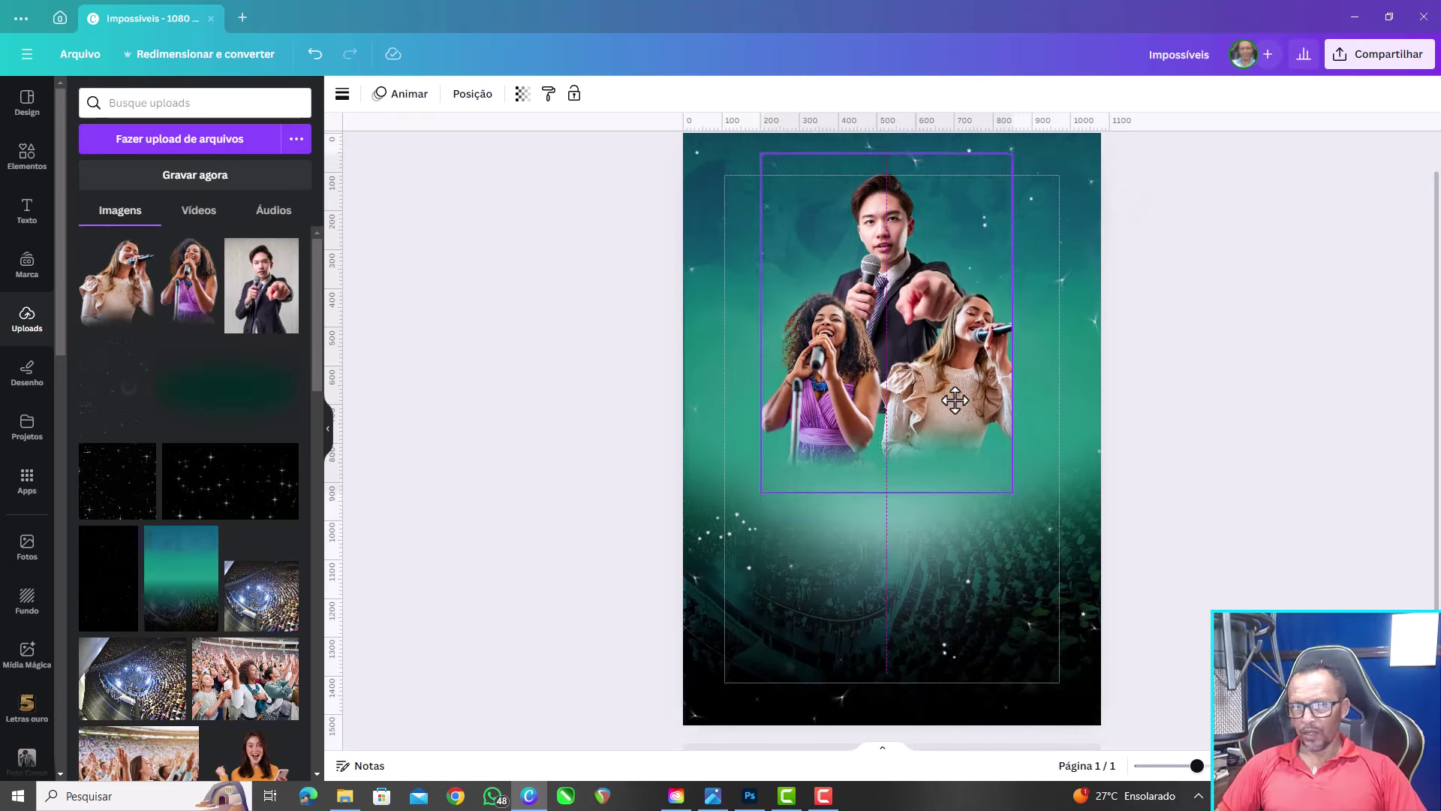
left_click_drag(955, 401, 959, 403)
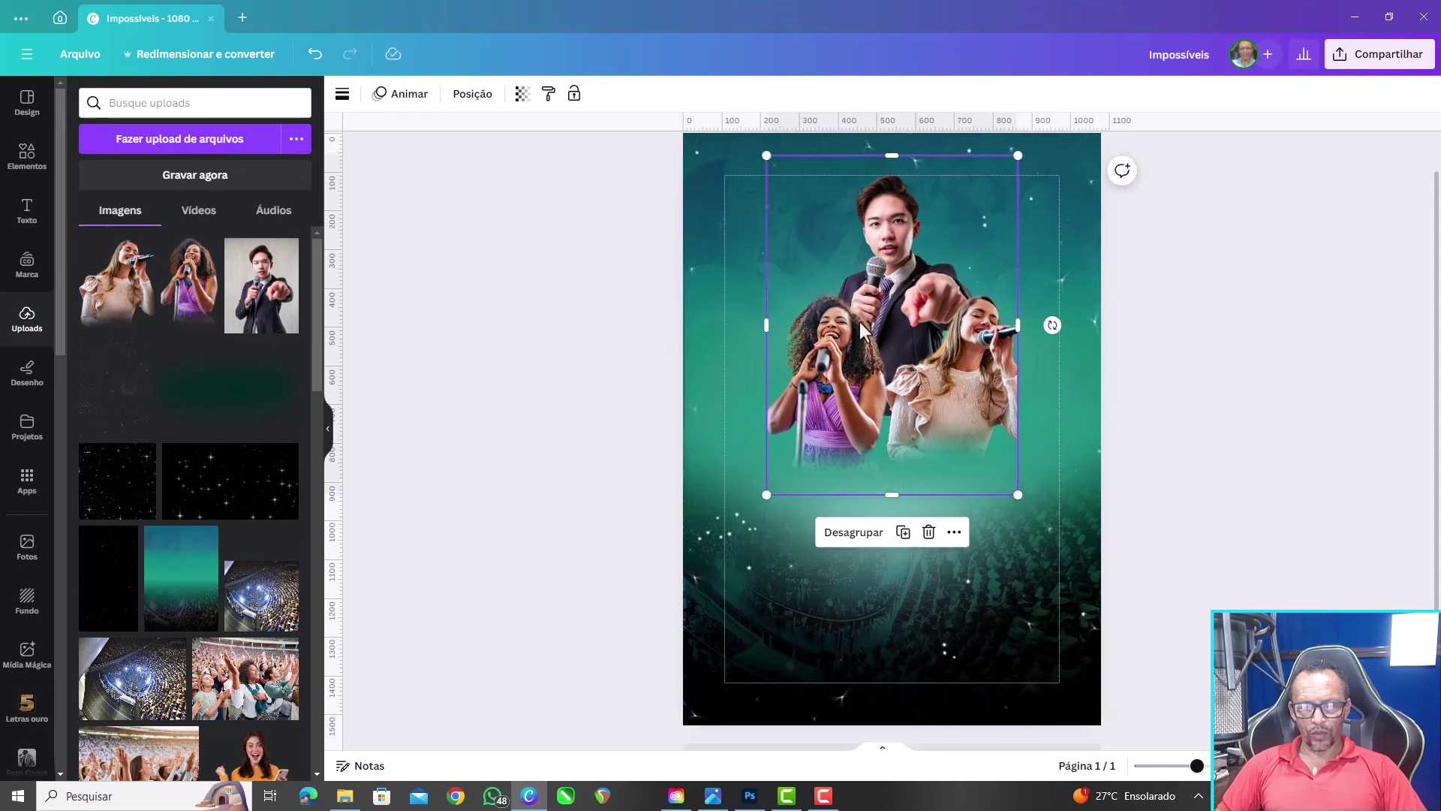
left_click(1151, 493)
mouse_move(225, 385)
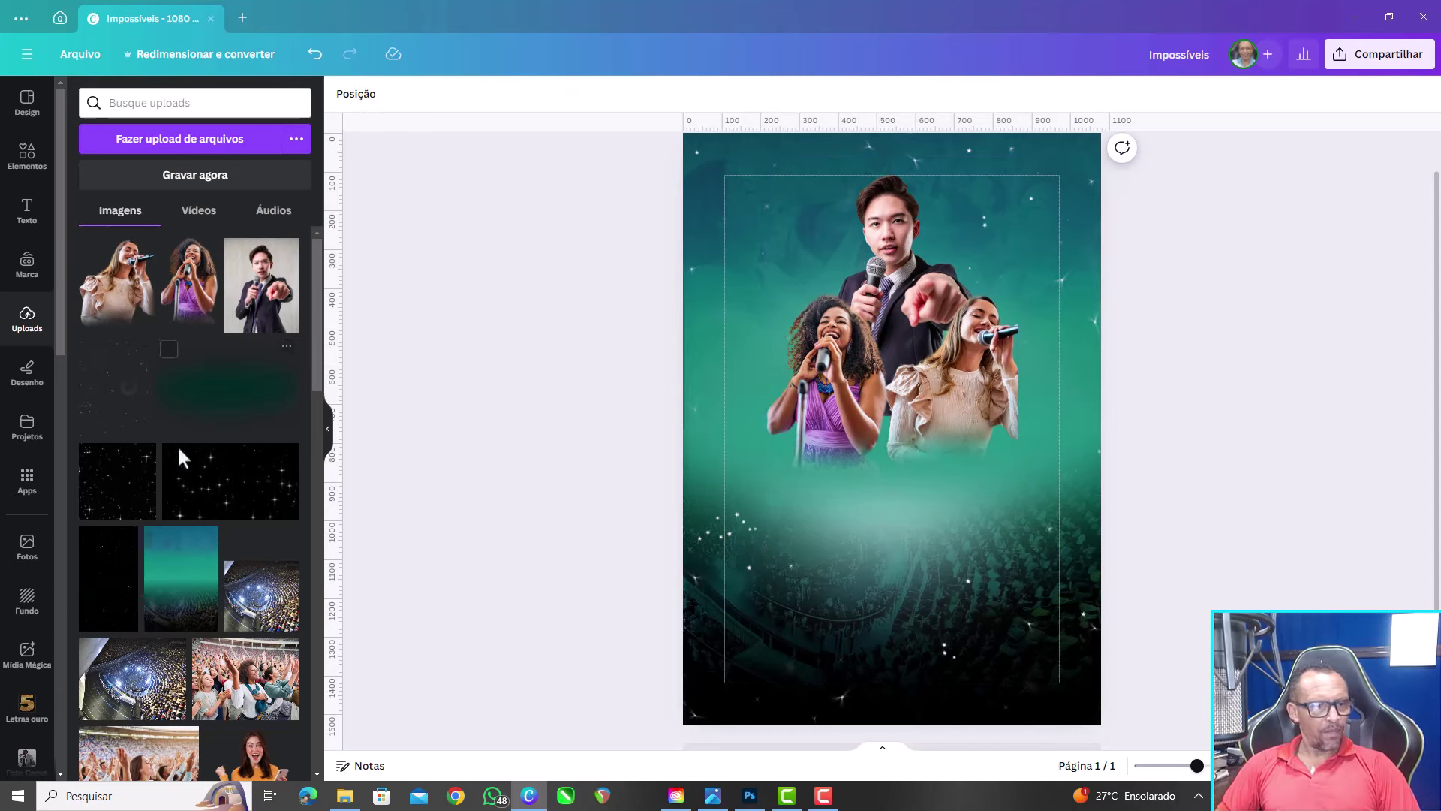
Add the green glow image from Uploads, centred beneath the singers on the centre guide
left_click(229, 404)
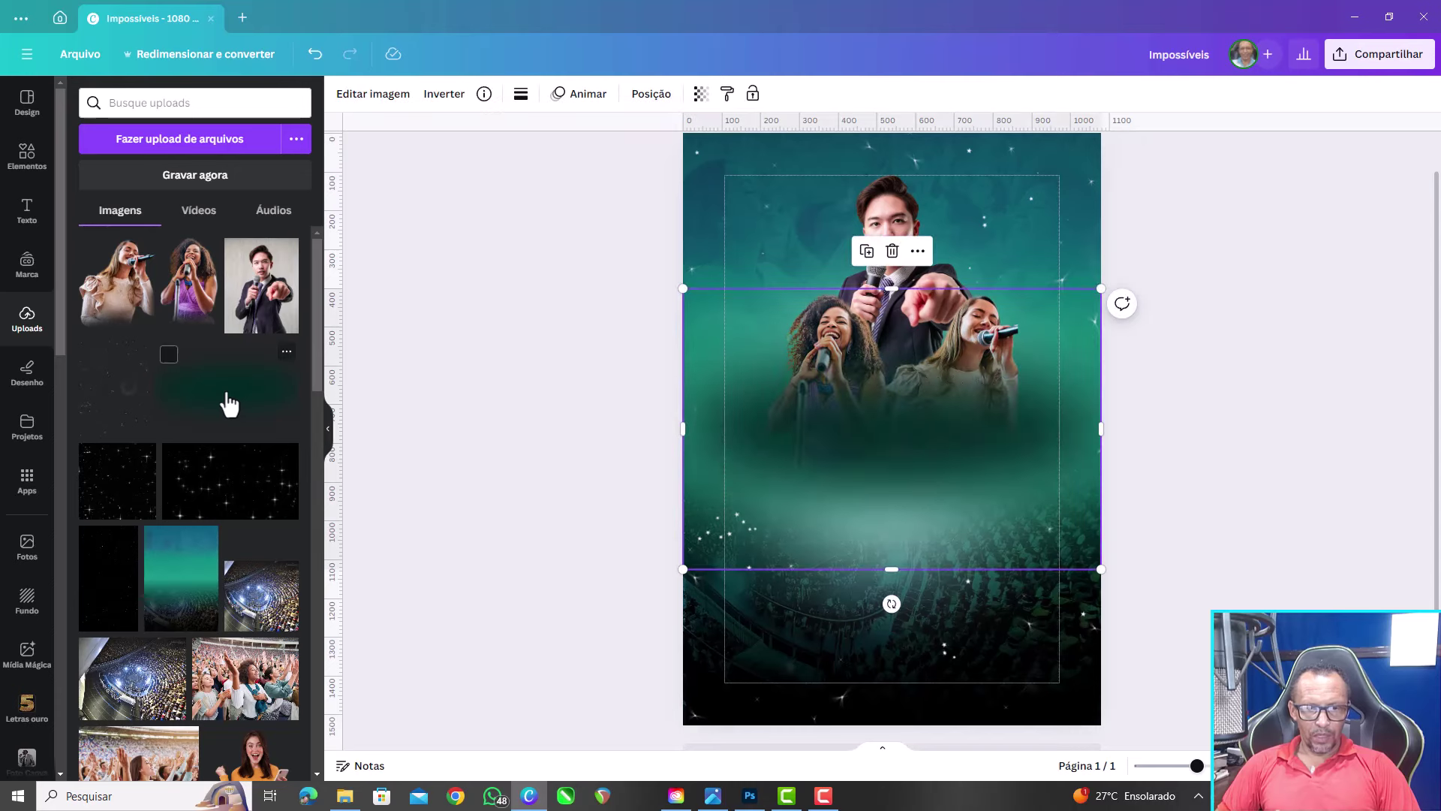
mouse_move(920, 443)
left_mouse_down()
mouse_move(910, 489)
mouse_move(923, 469)
left_mouse_up()
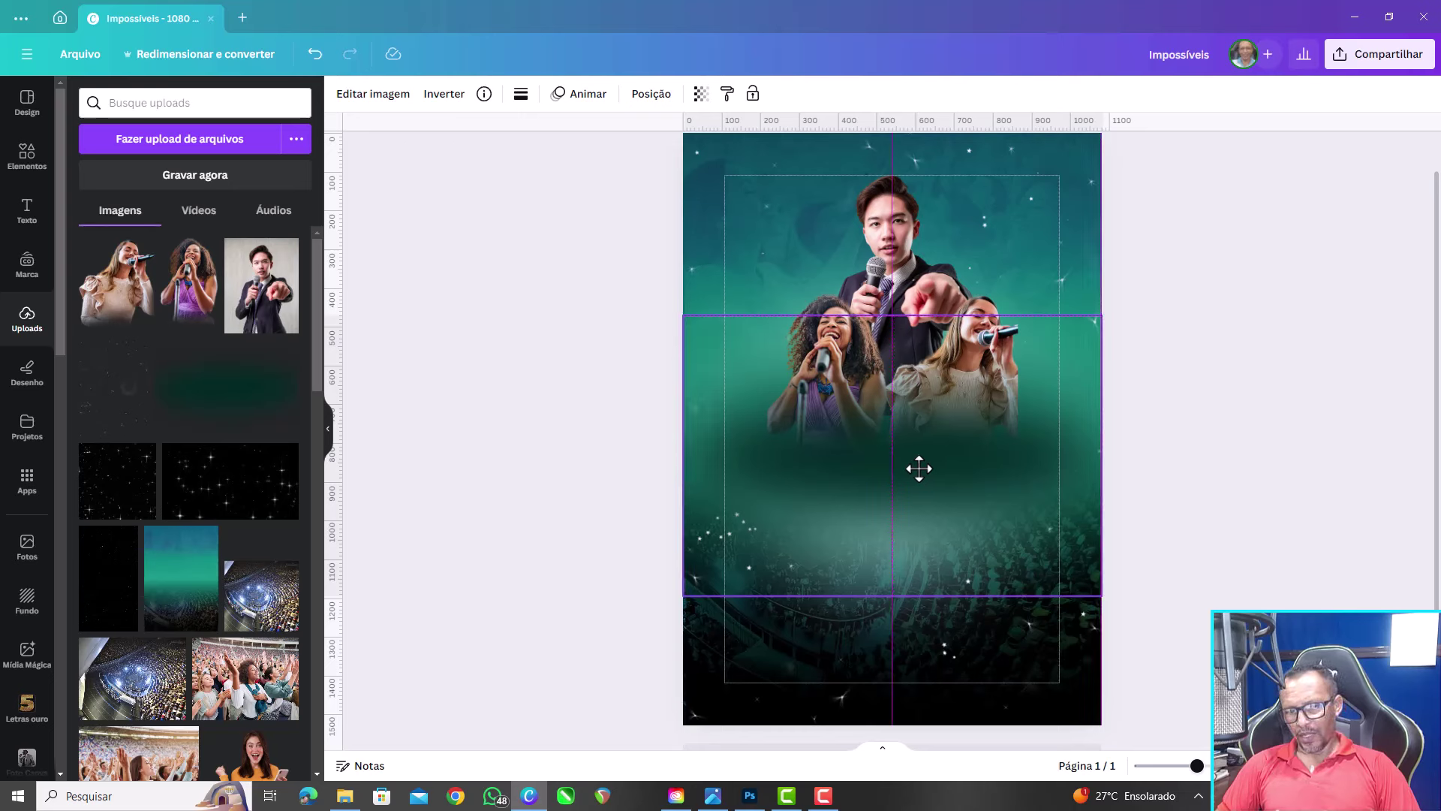
left_click_drag(921, 469, 919, 467)
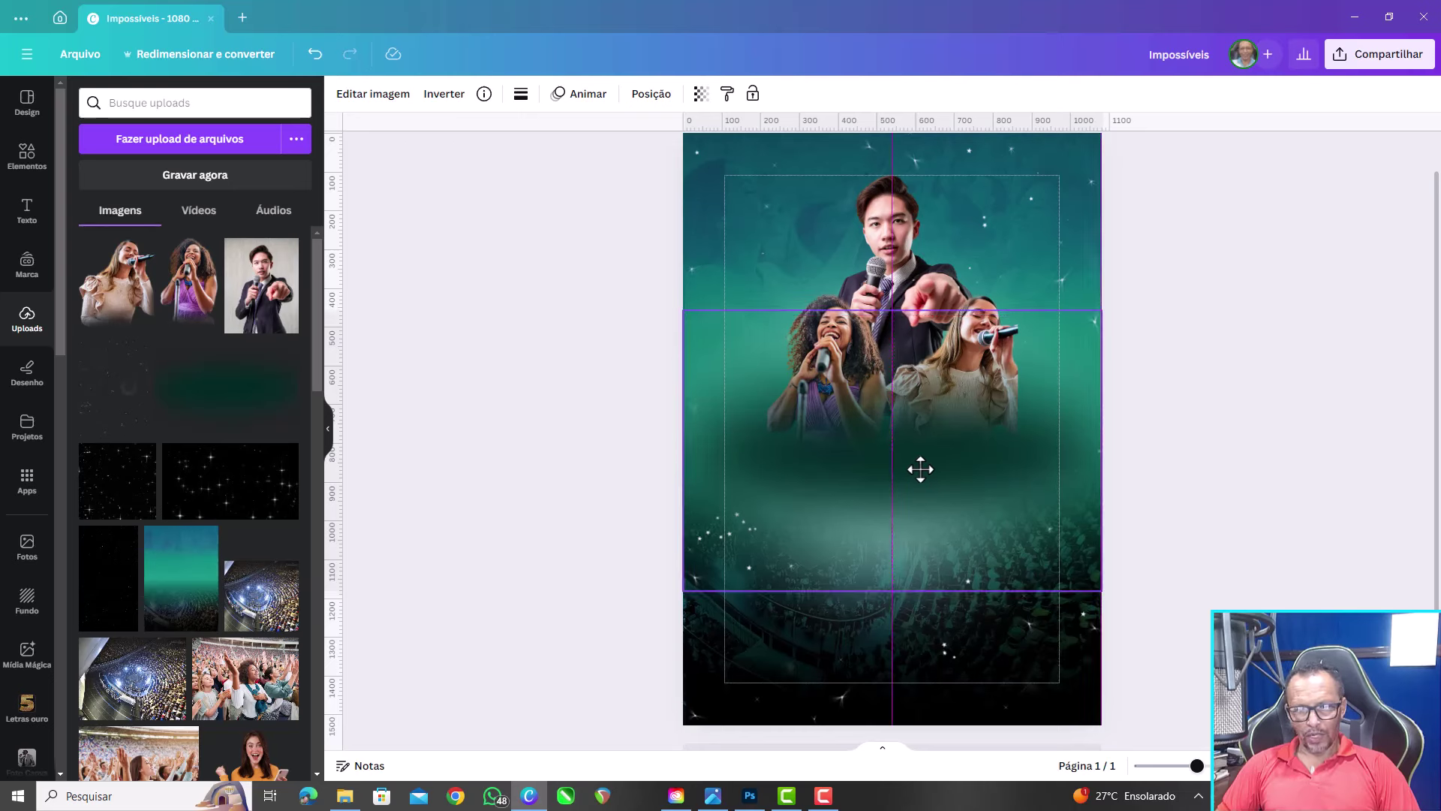
left_click(609, 242)
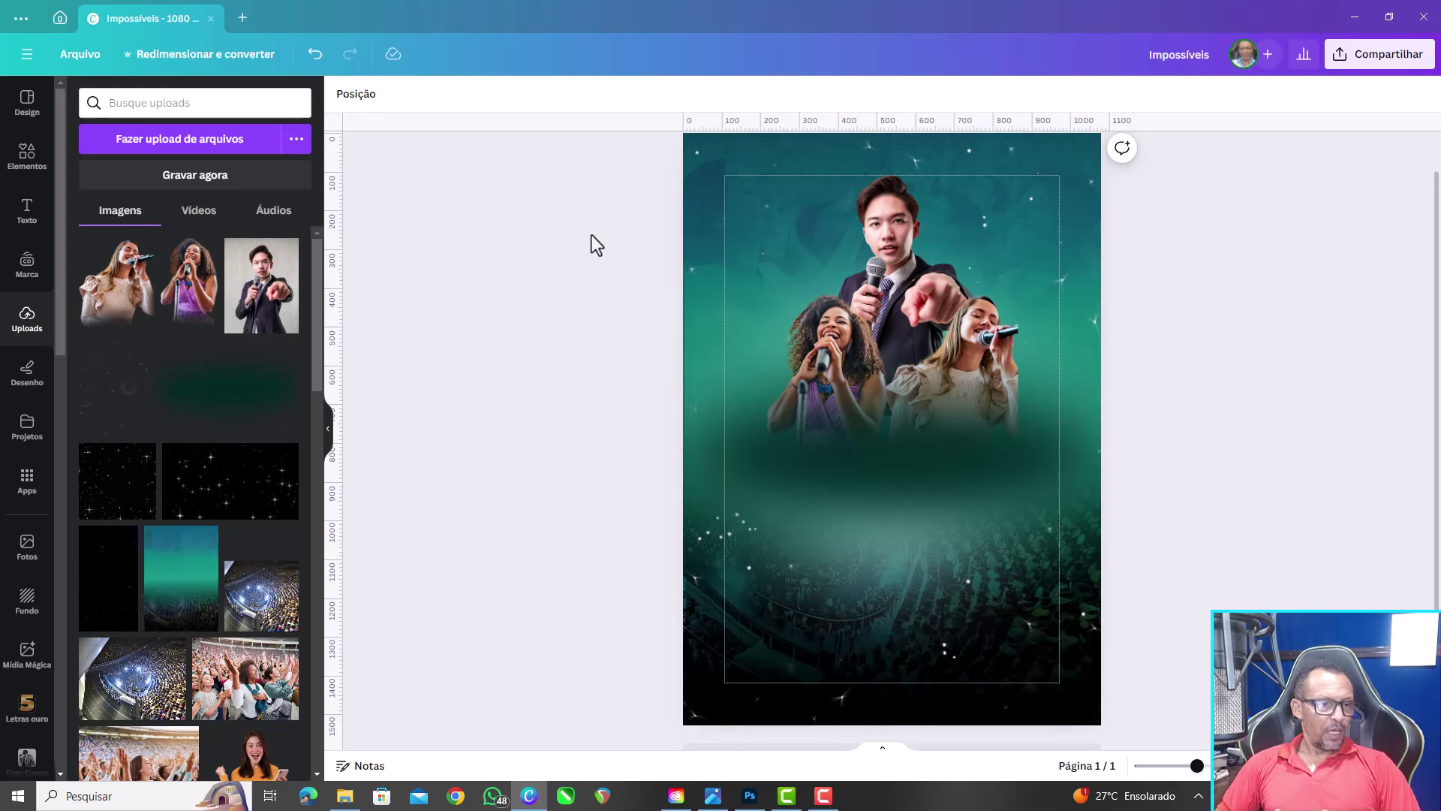
Add a 'CAUSAS' heading set in the Anton font
left_click(27, 211)
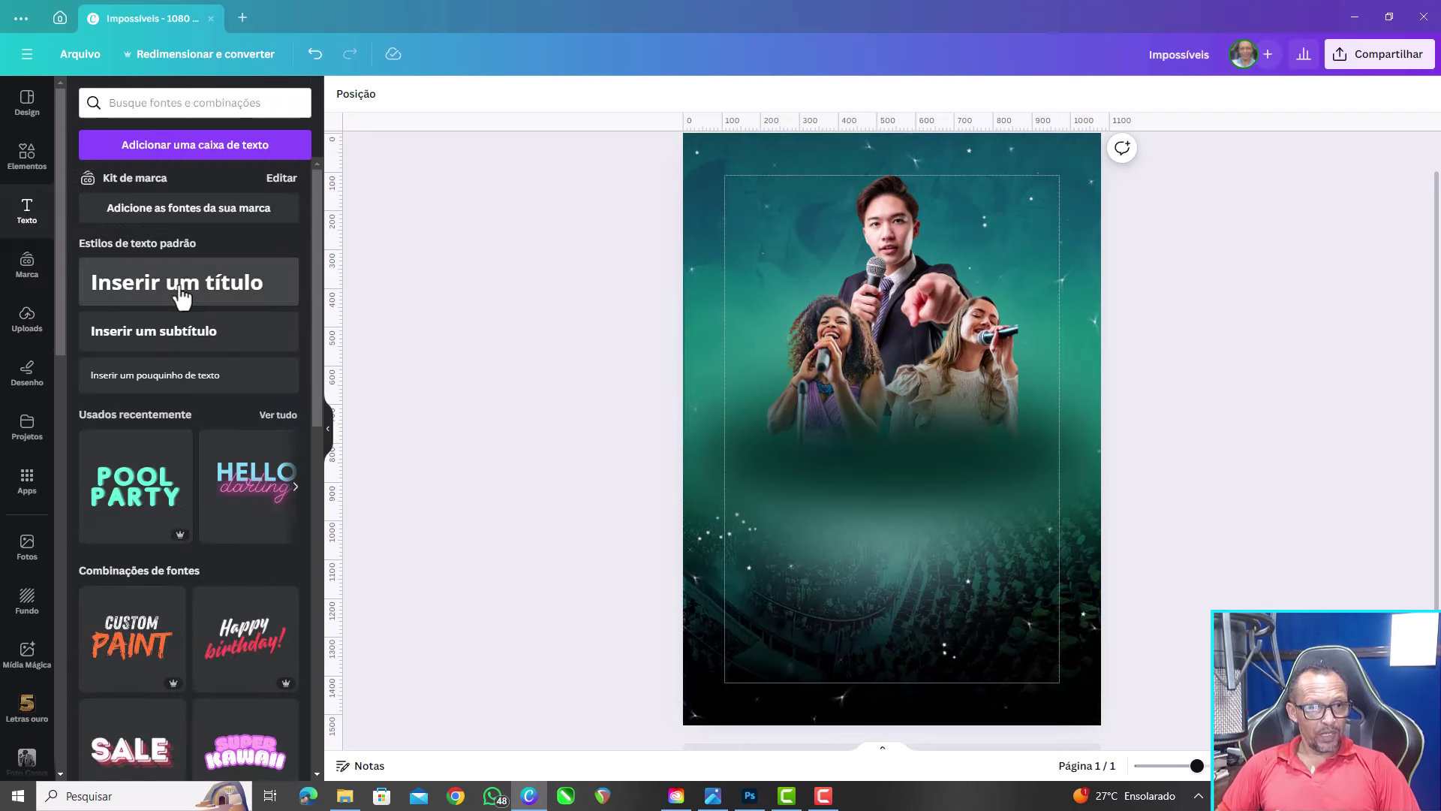
left_click(181, 293)
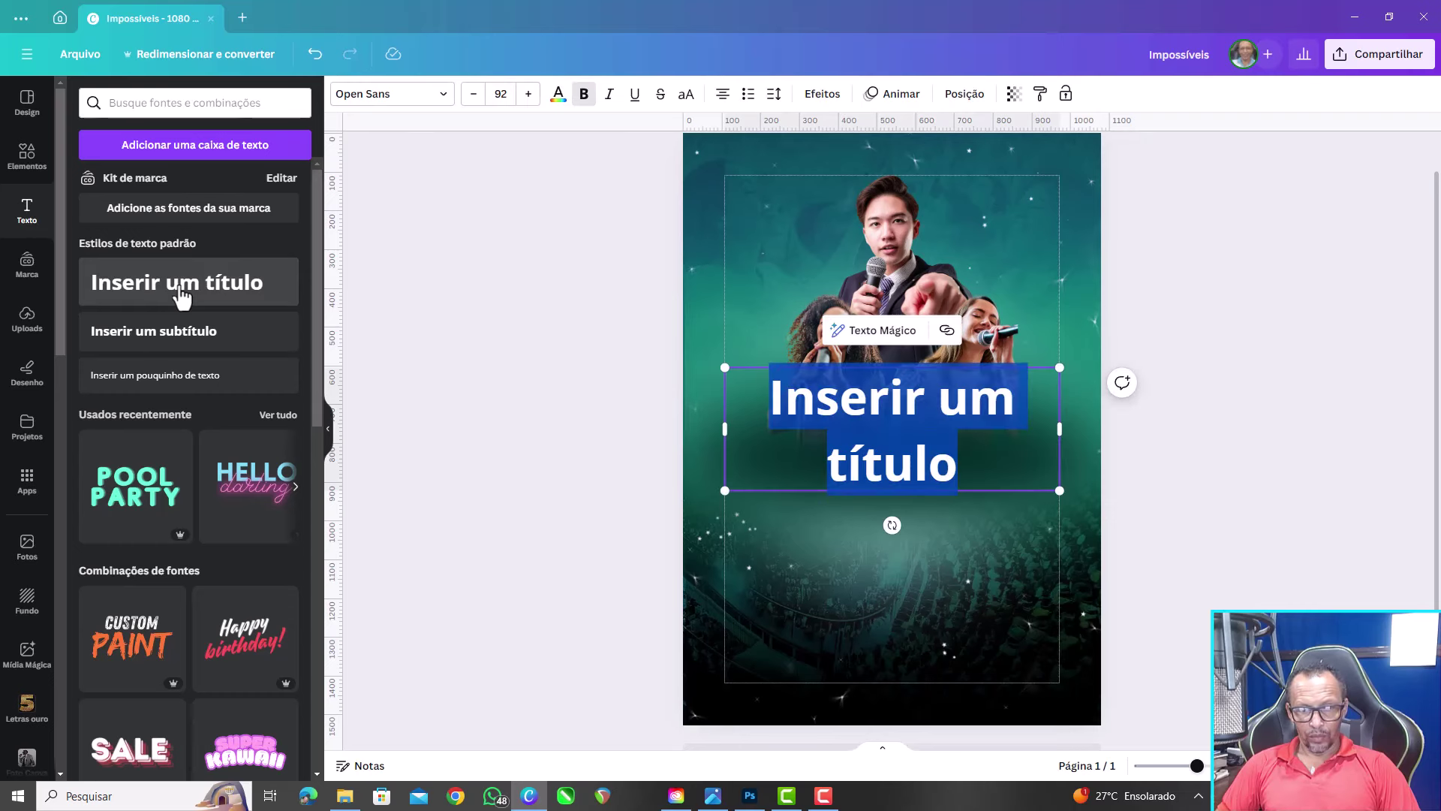
type("CAUSAS")
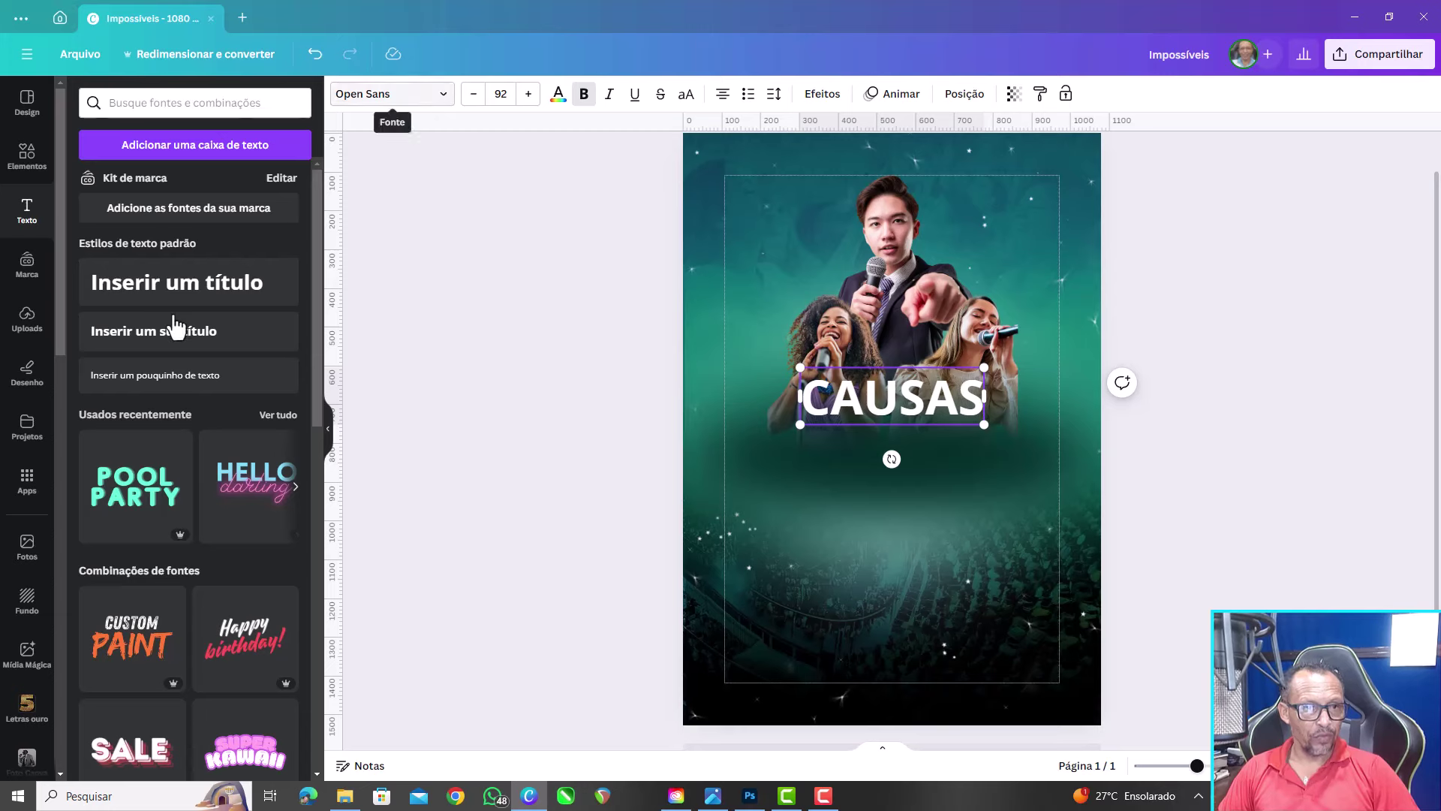
left_click(392, 93)
left_click(109, 373)
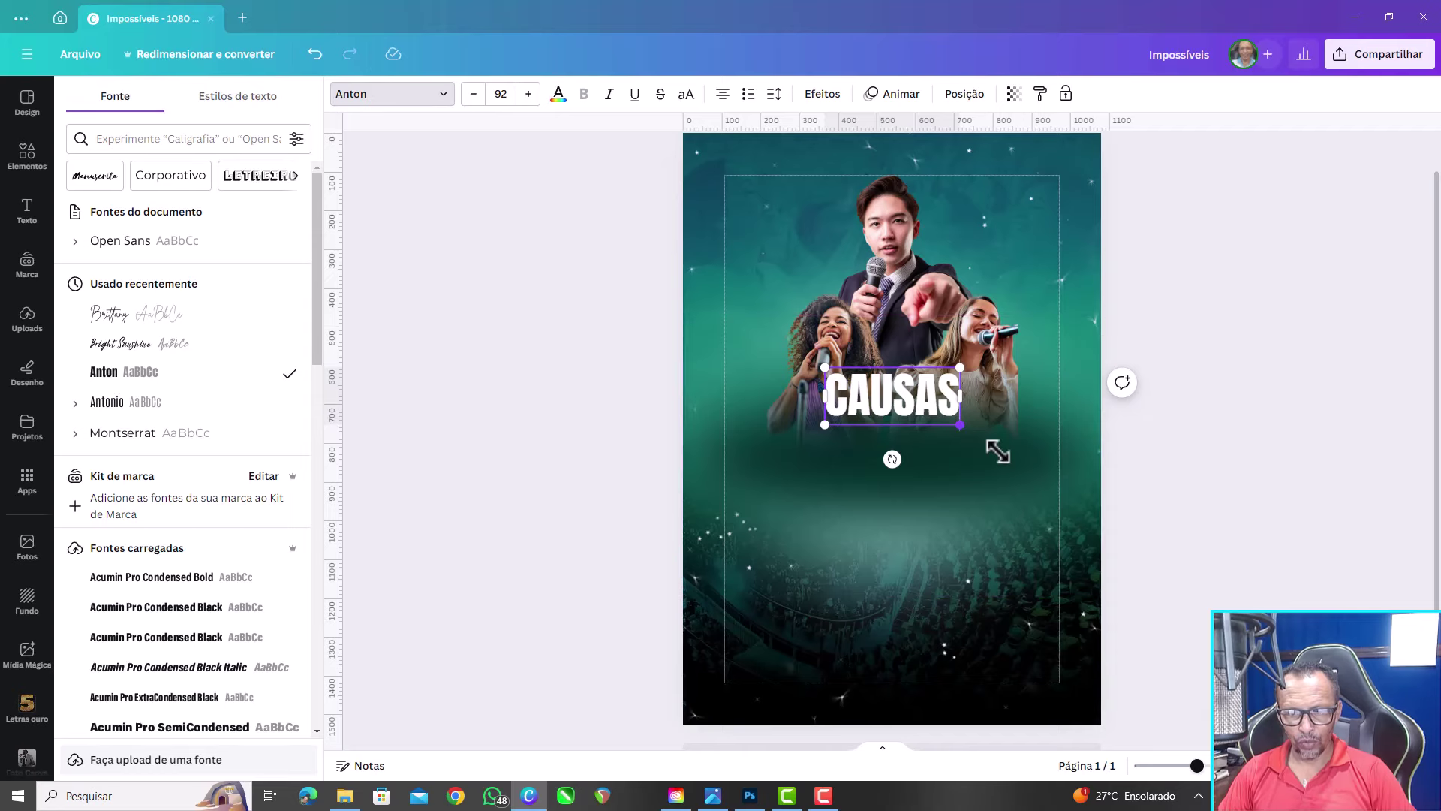
Enlarge CAUSAS to size 184, move it below the singers, and colour it teal
left_click_drag(960, 425, 1081, 475)
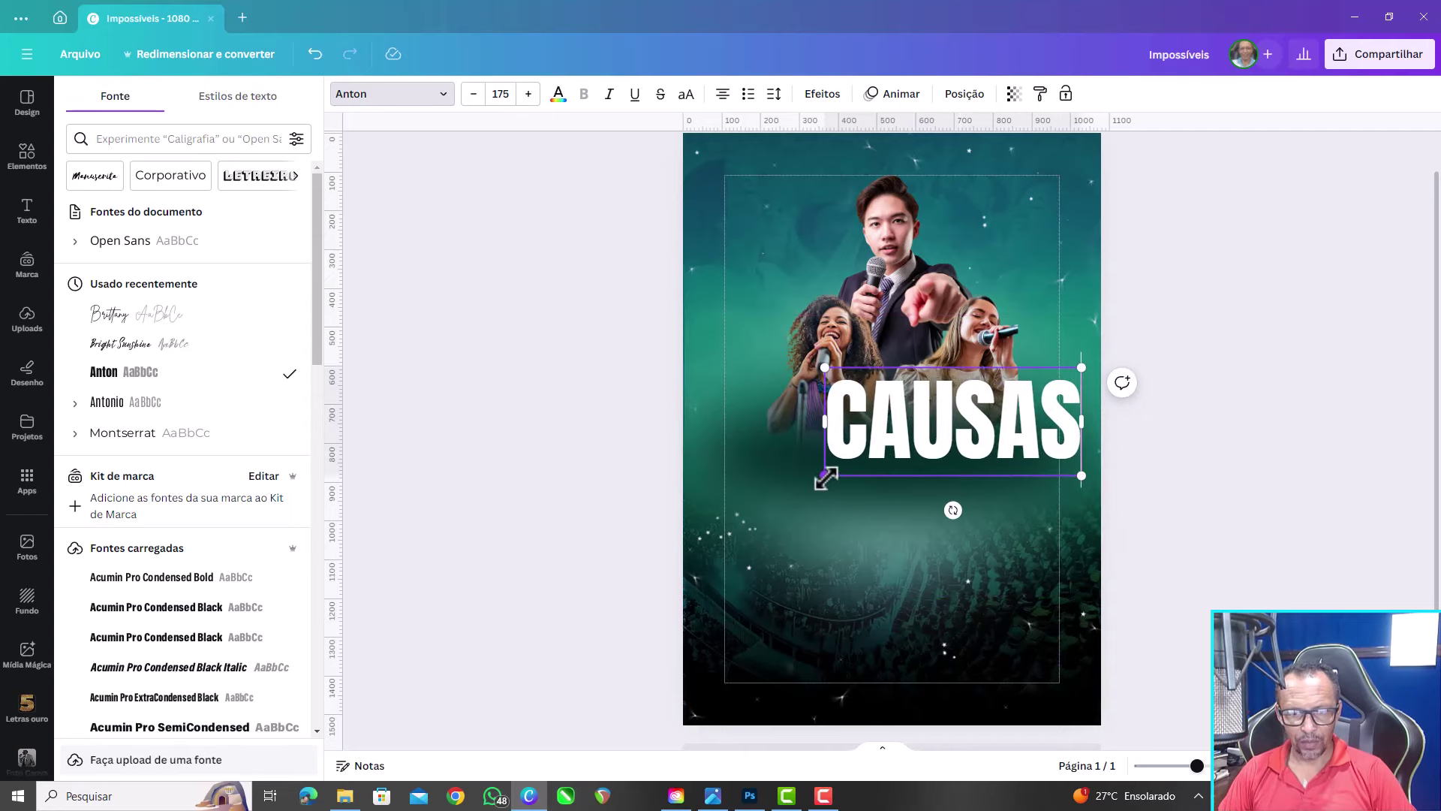
left_click_drag(826, 477, 812, 484)
left_click_drag(990, 445, 945, 492)
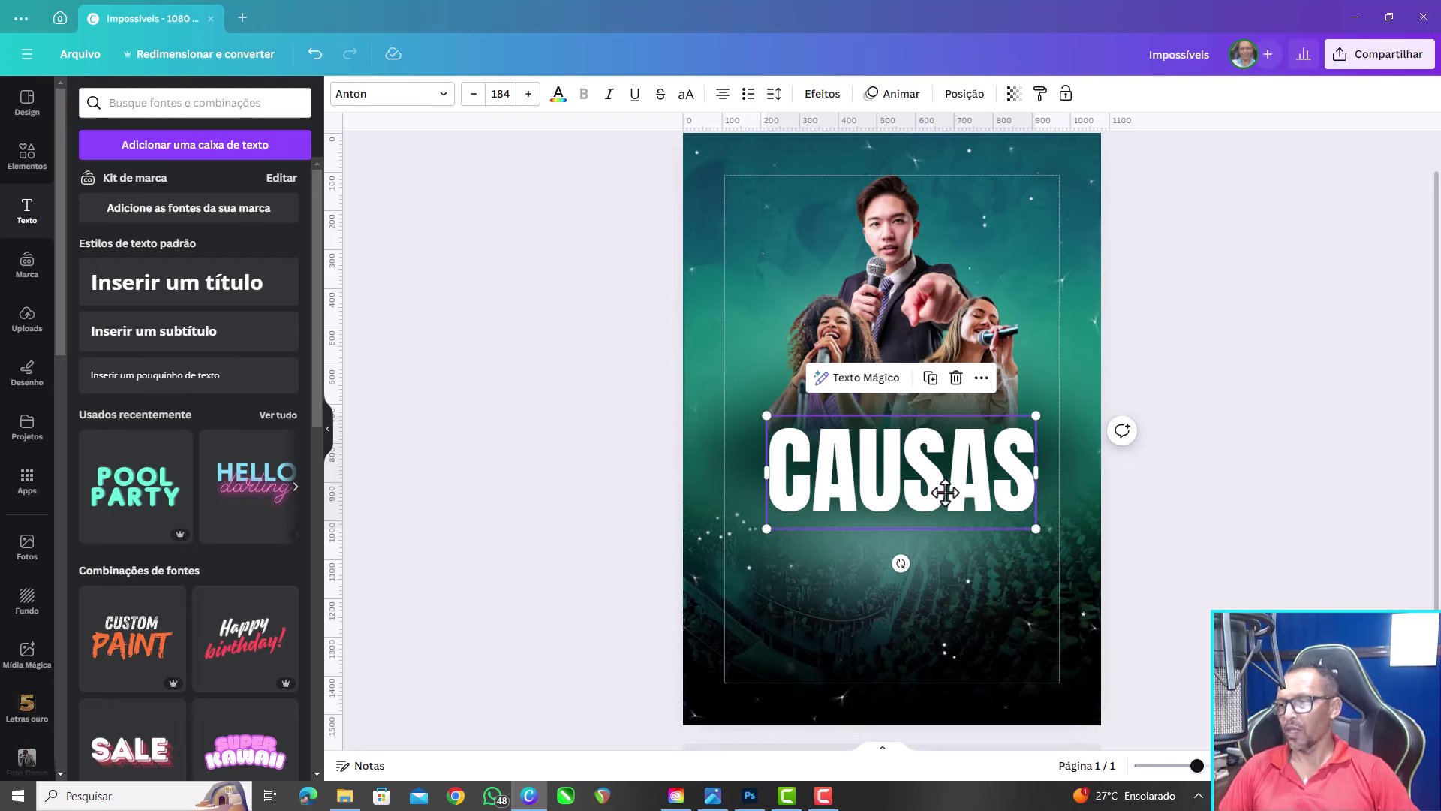
left_click(557, 96)
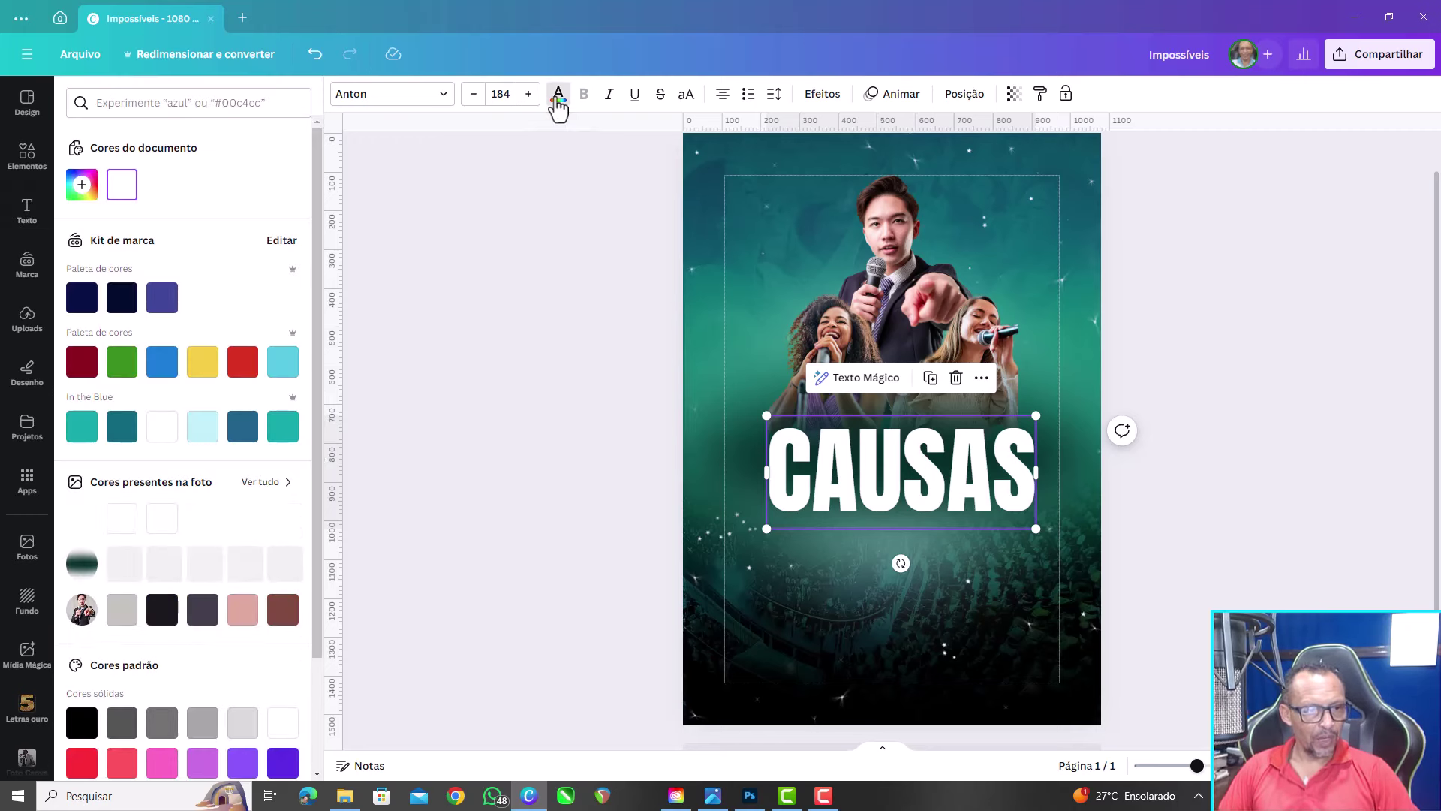
left_click(82, 426)
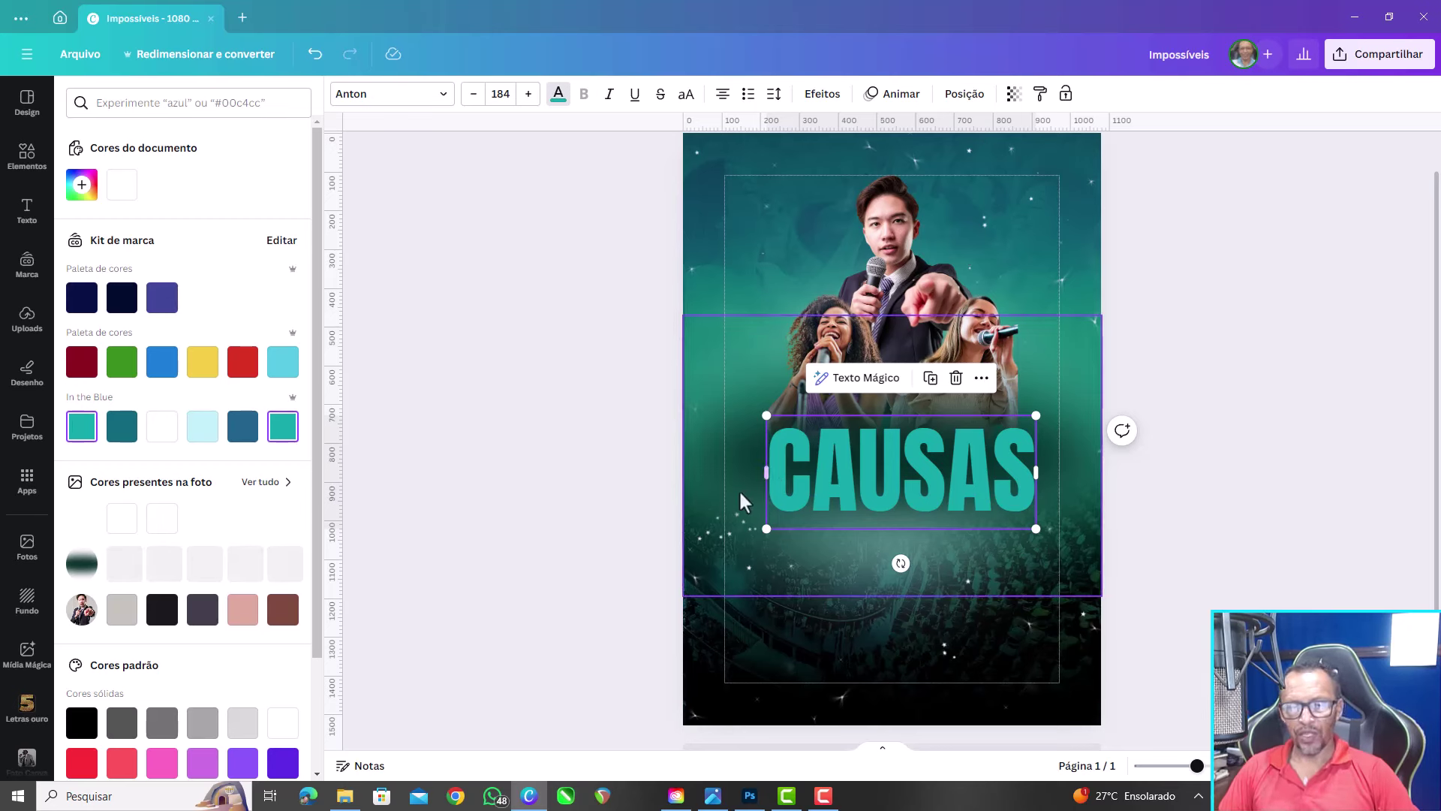
left_click(593, 314)
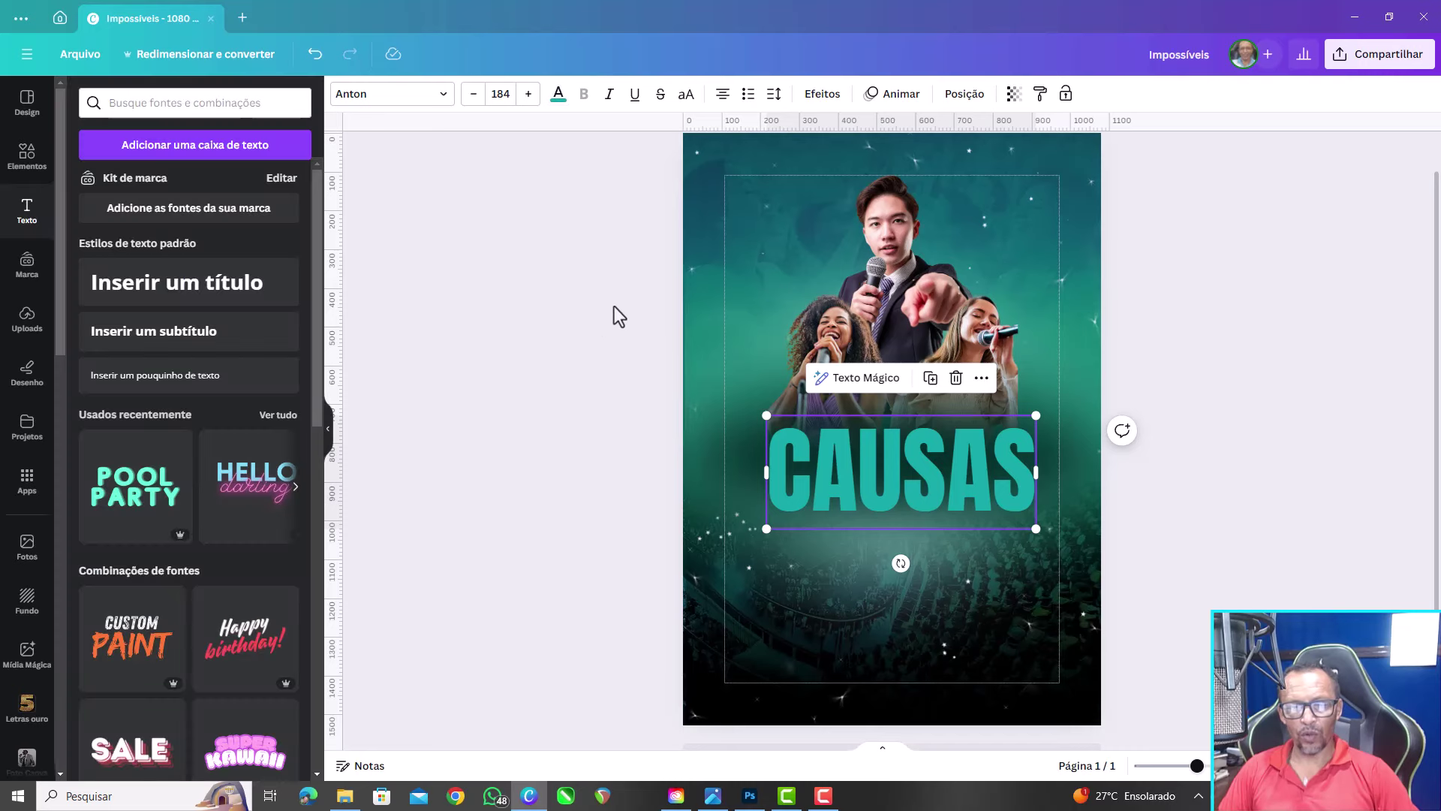
Centre the CAUSAS heading horizontally on the poster
left_click(614, 306)
left_click(880, 498)
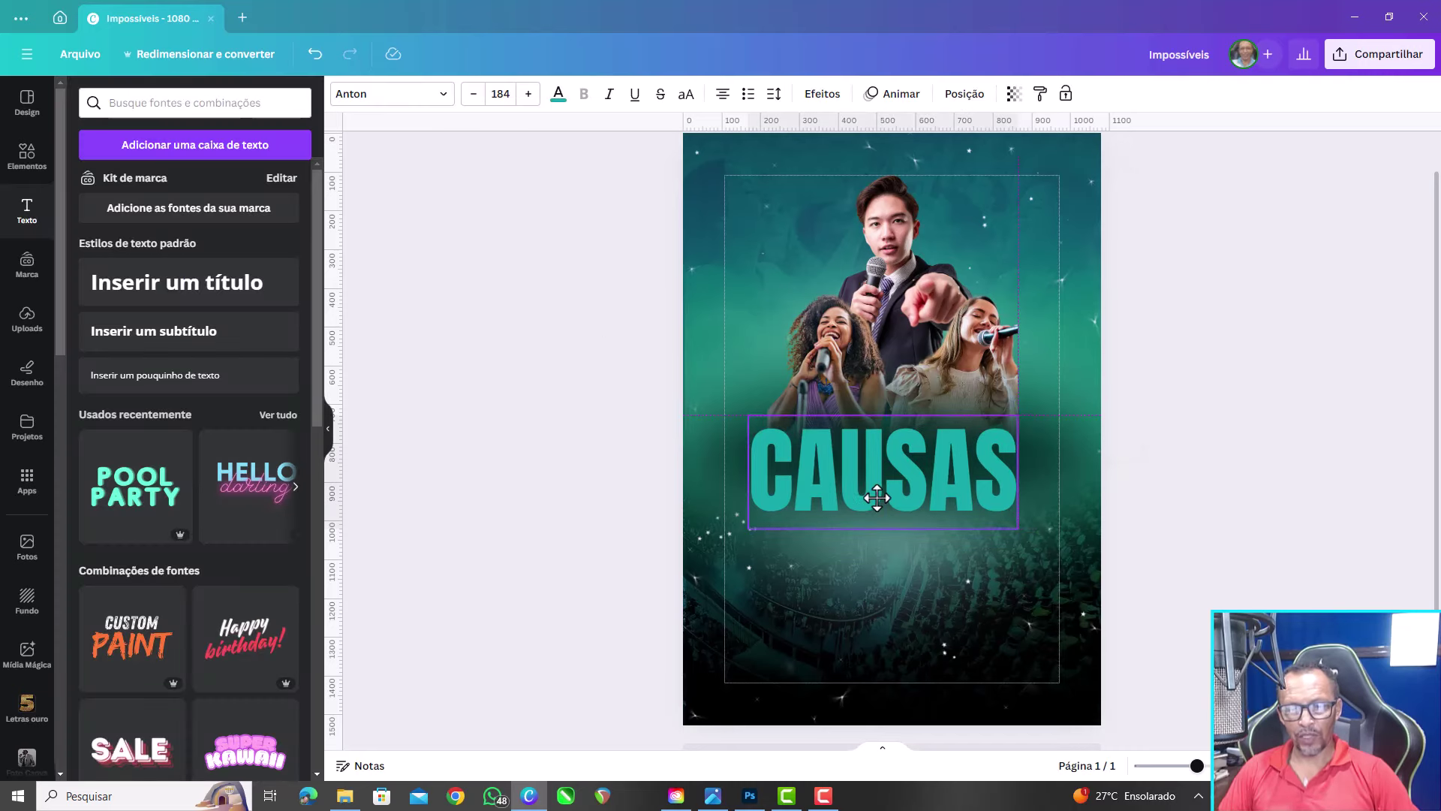
left_click_drag(883, 498, 884, 499)
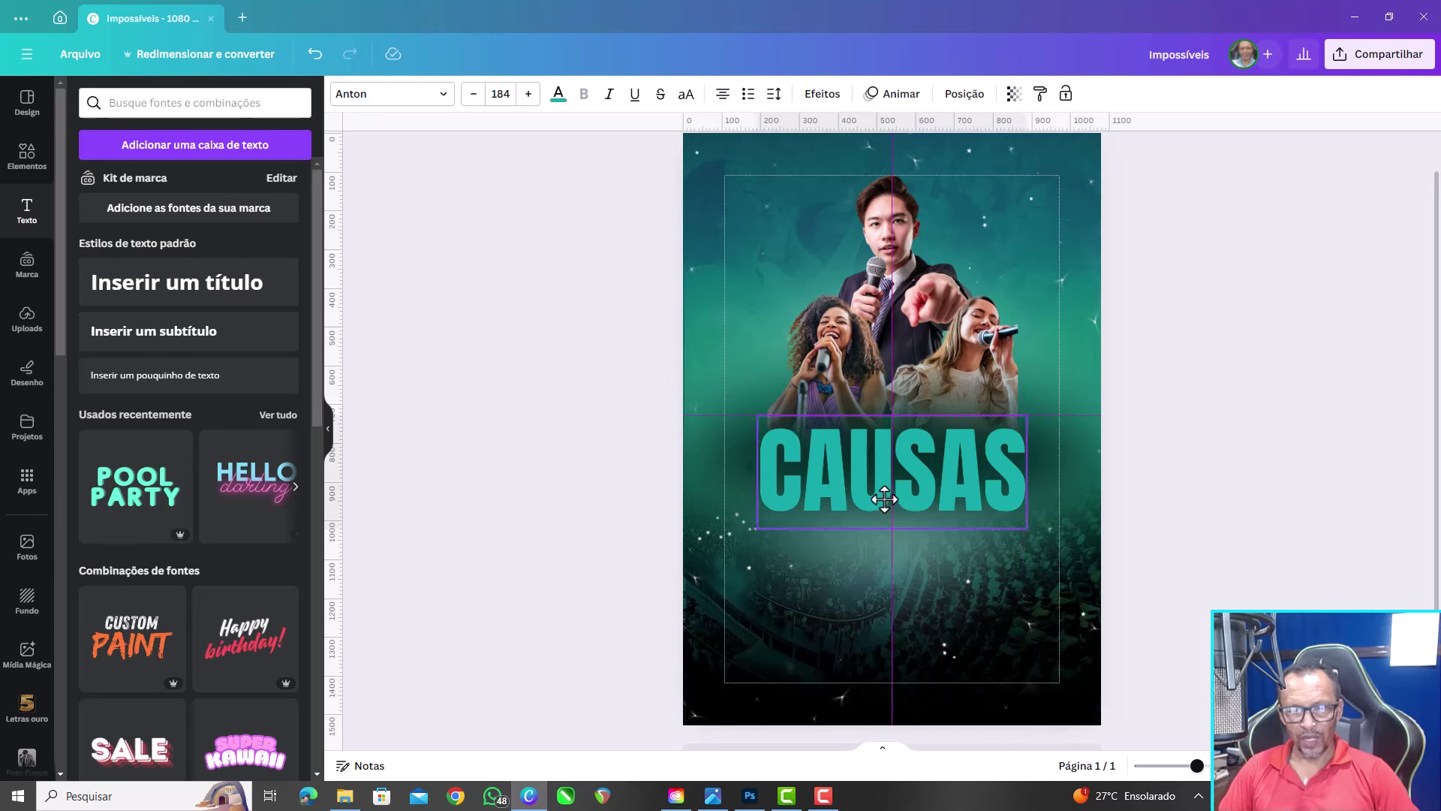
left_click(596, 318)
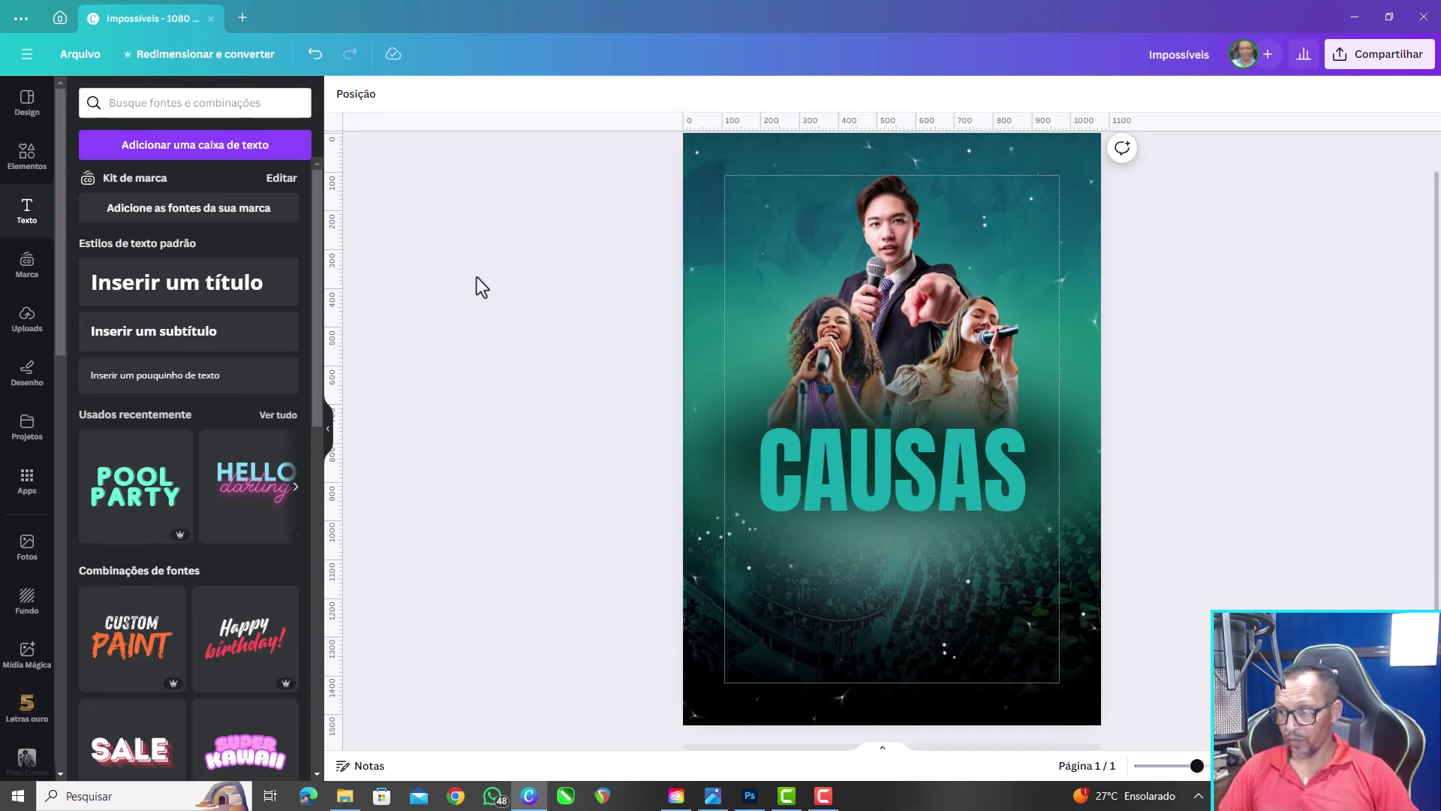
left_click(923, 480)
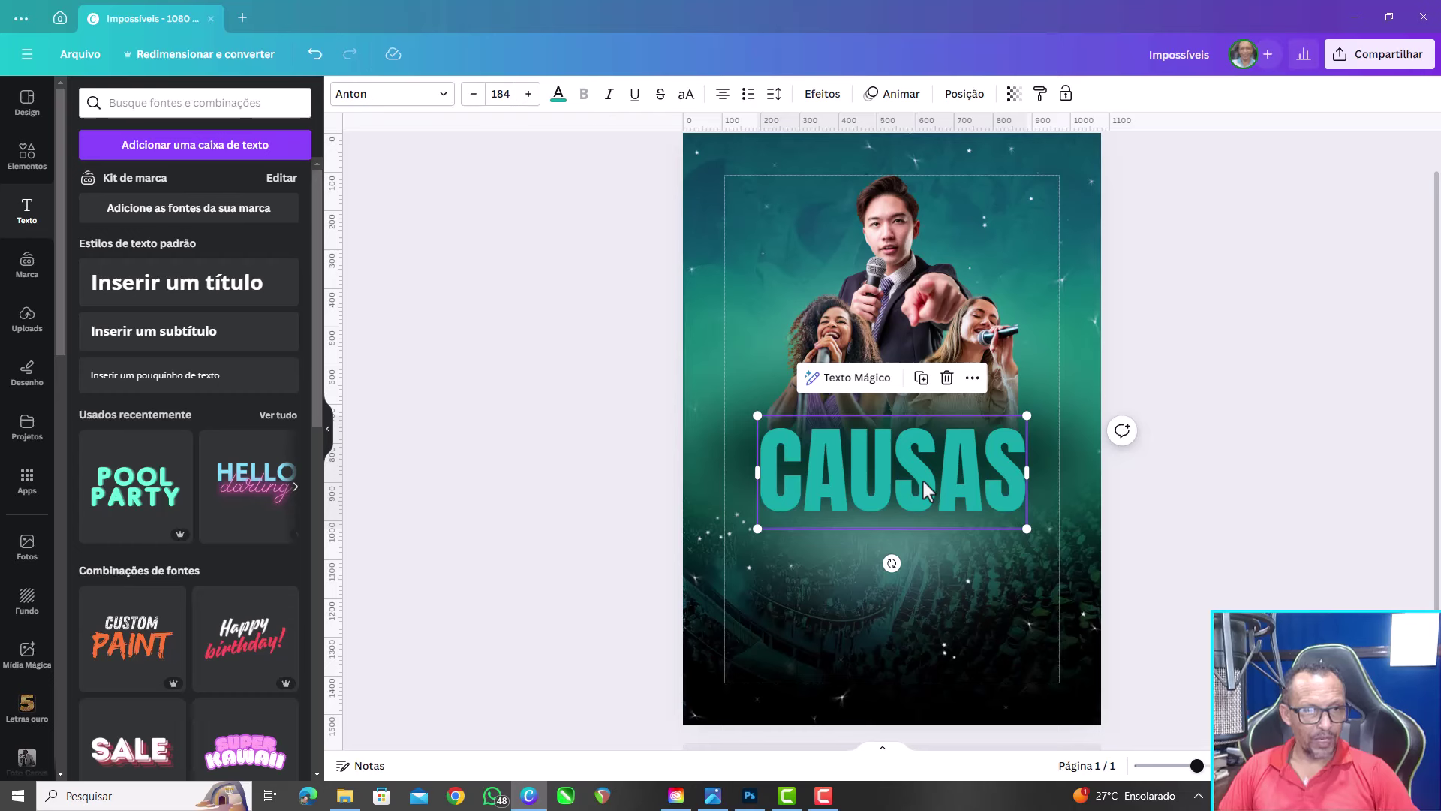
Apply the Neon effect to CAUSAS and reposition the singers image
left_click(821, 95)
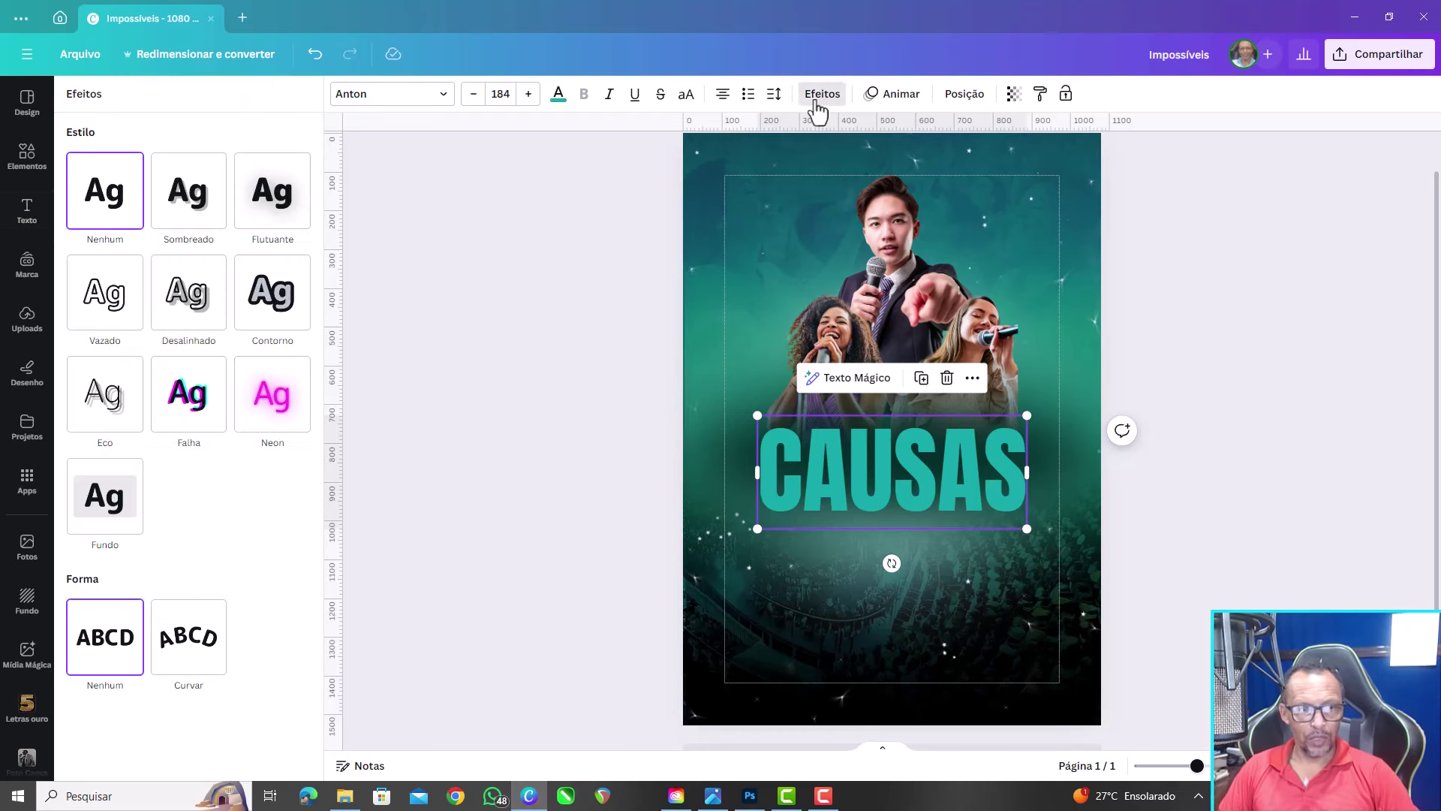
left_click(278, 409)
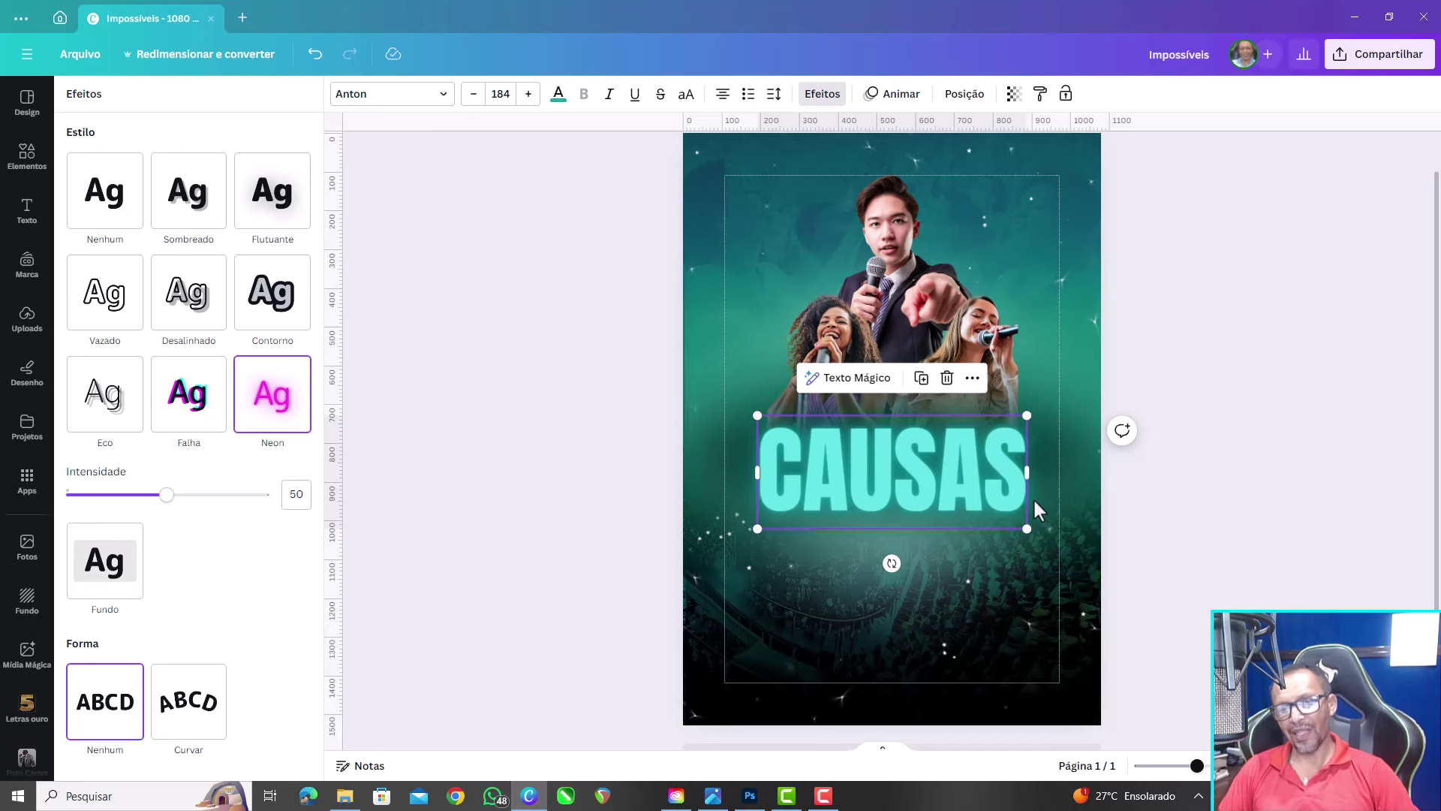
key("Escape")
key("Escape")
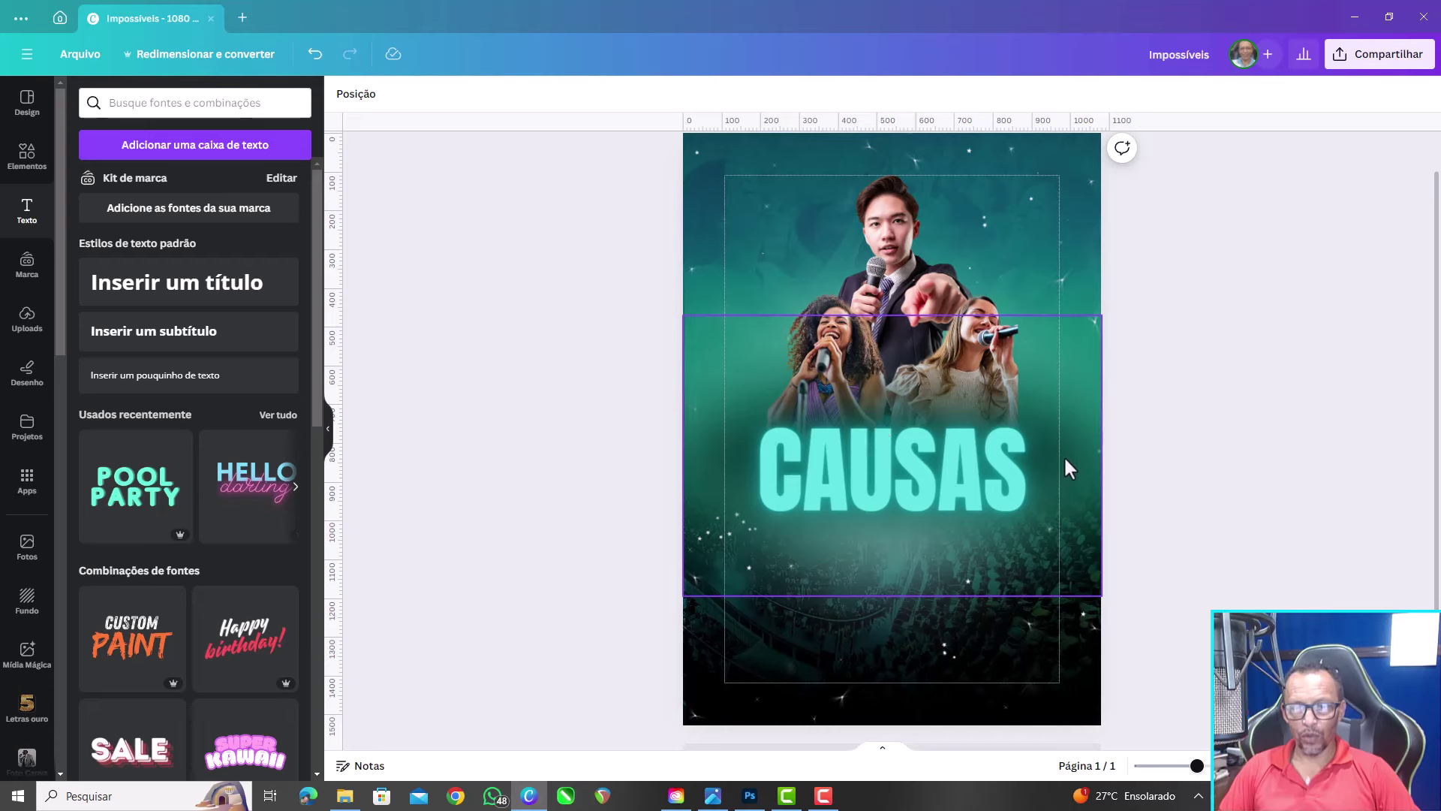
left_click_drag(1070, 381, 1056, 168)
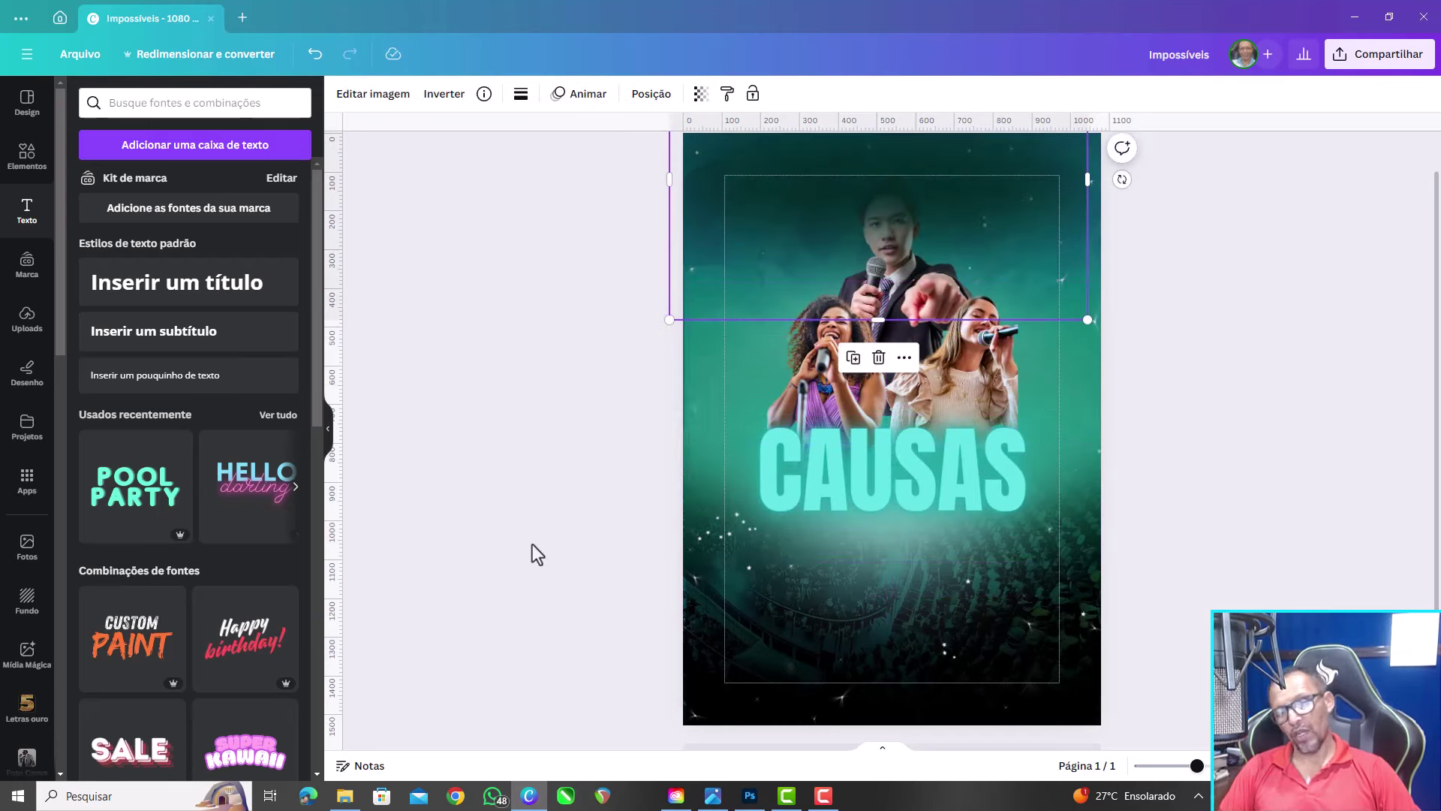
mouse_move(1008, 306)
left_mouse_down()
mouse_move(1043, 498)
mouse_move(1019, 470)
mouse_move(1021, 483)
left_mouse_up()
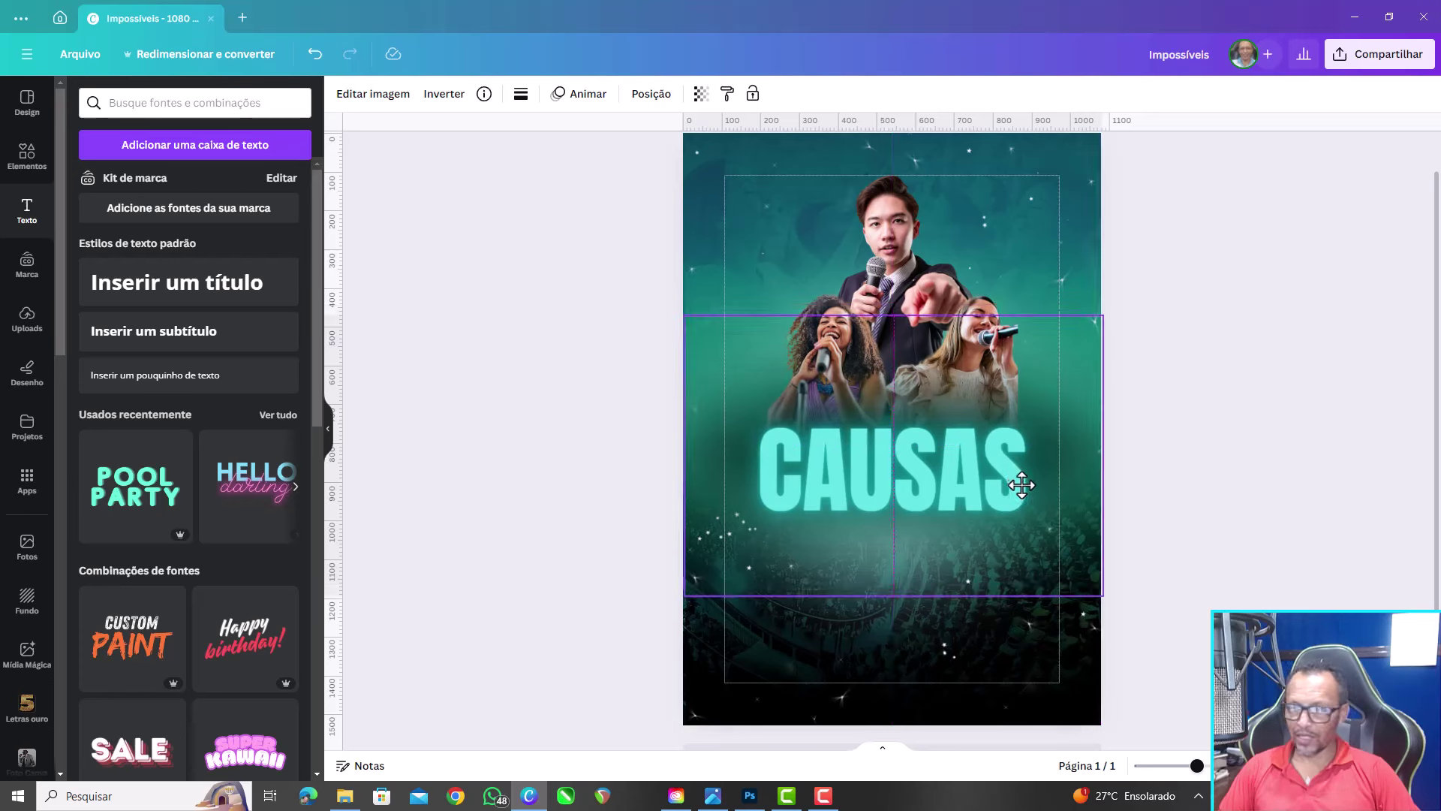
Snap the singers image onto the page's centre guide
left_click(547, 279)
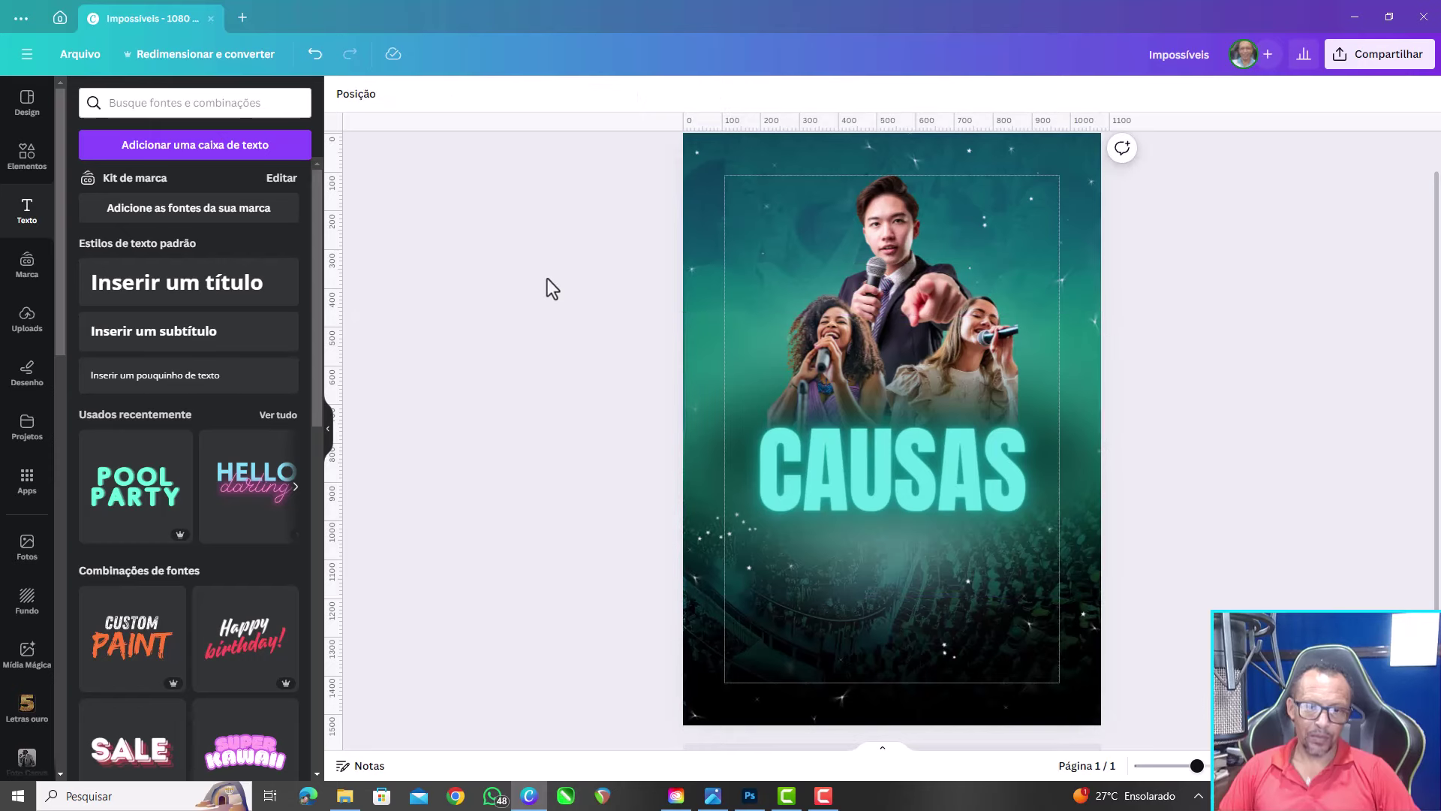
left_click(1071, 456)
left_click_drag(1071, 455, 1074, 453)
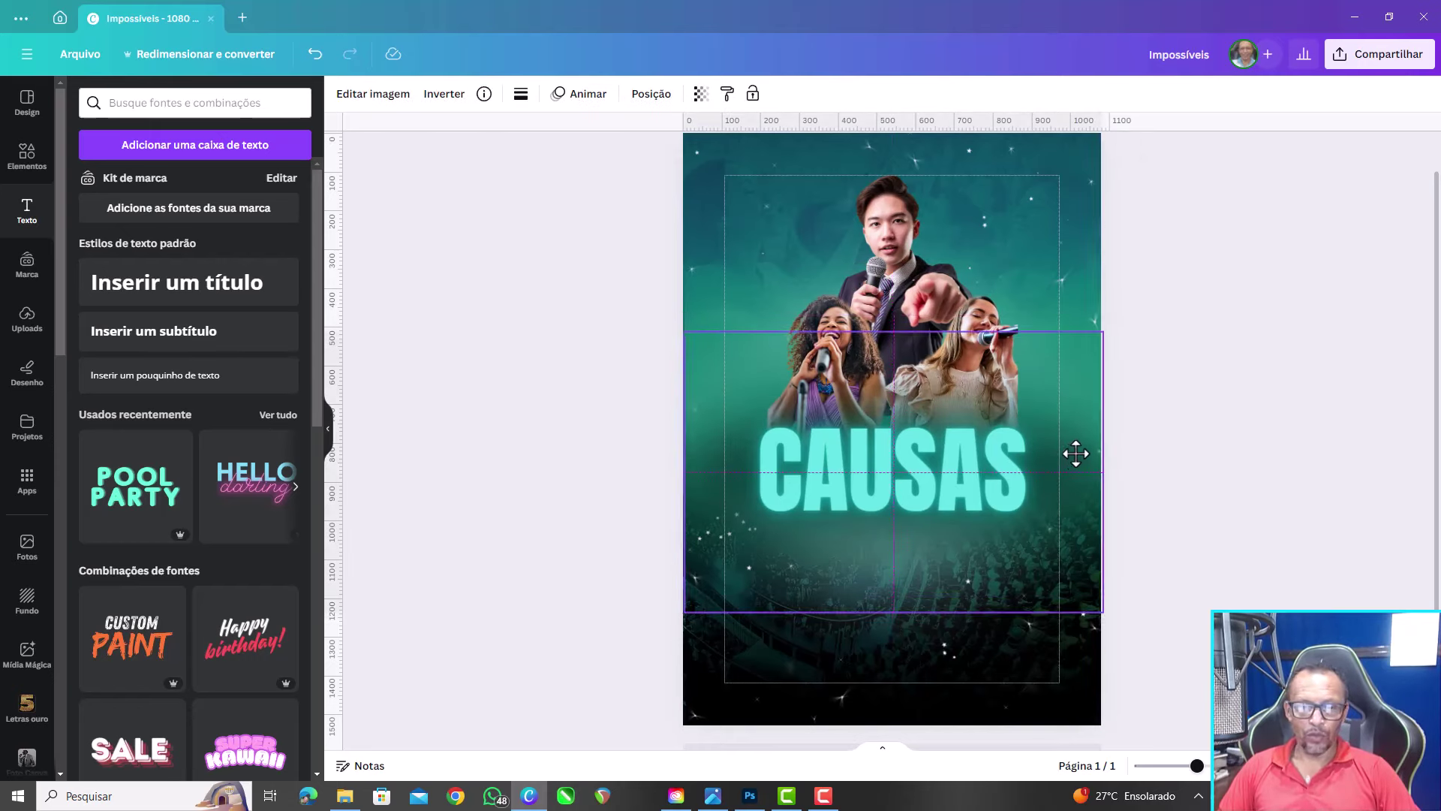
left_click(529, 242)
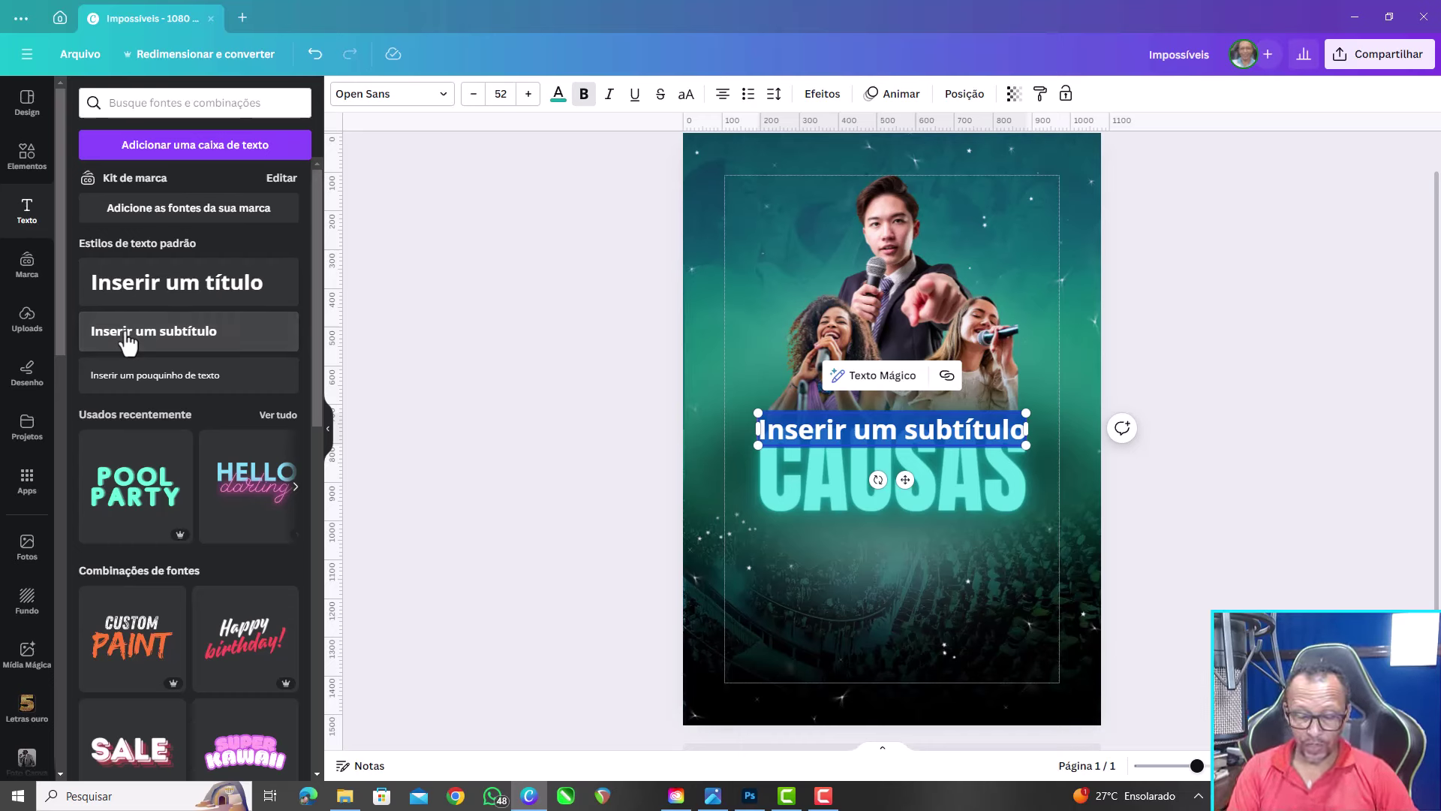
Type the subtitle 'Impossíveis', move it under CAUSAS, and colour it light cyan
type("Impossíveis")
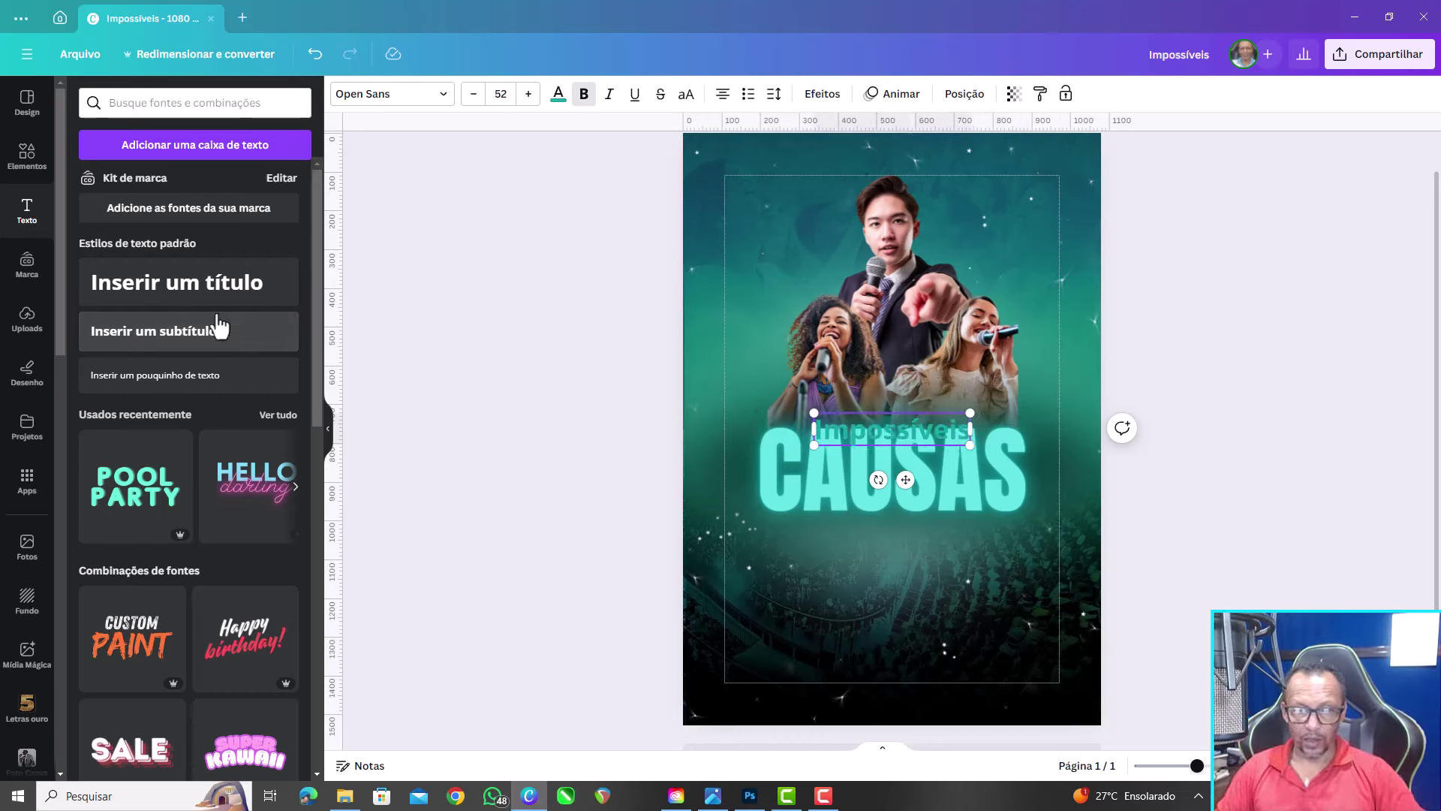
left_click_drag(903, 480, 903, 571)
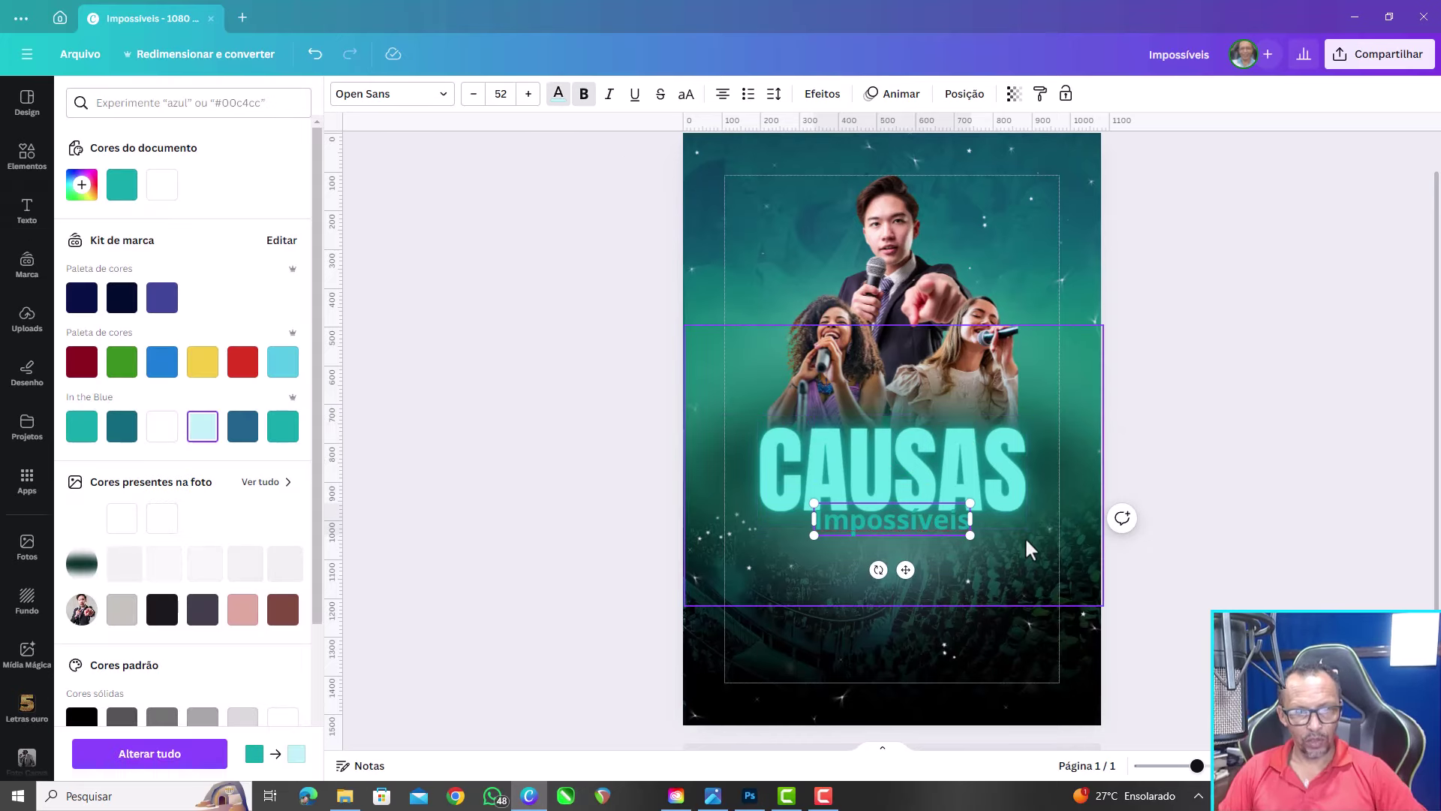
double_click(943, 526)
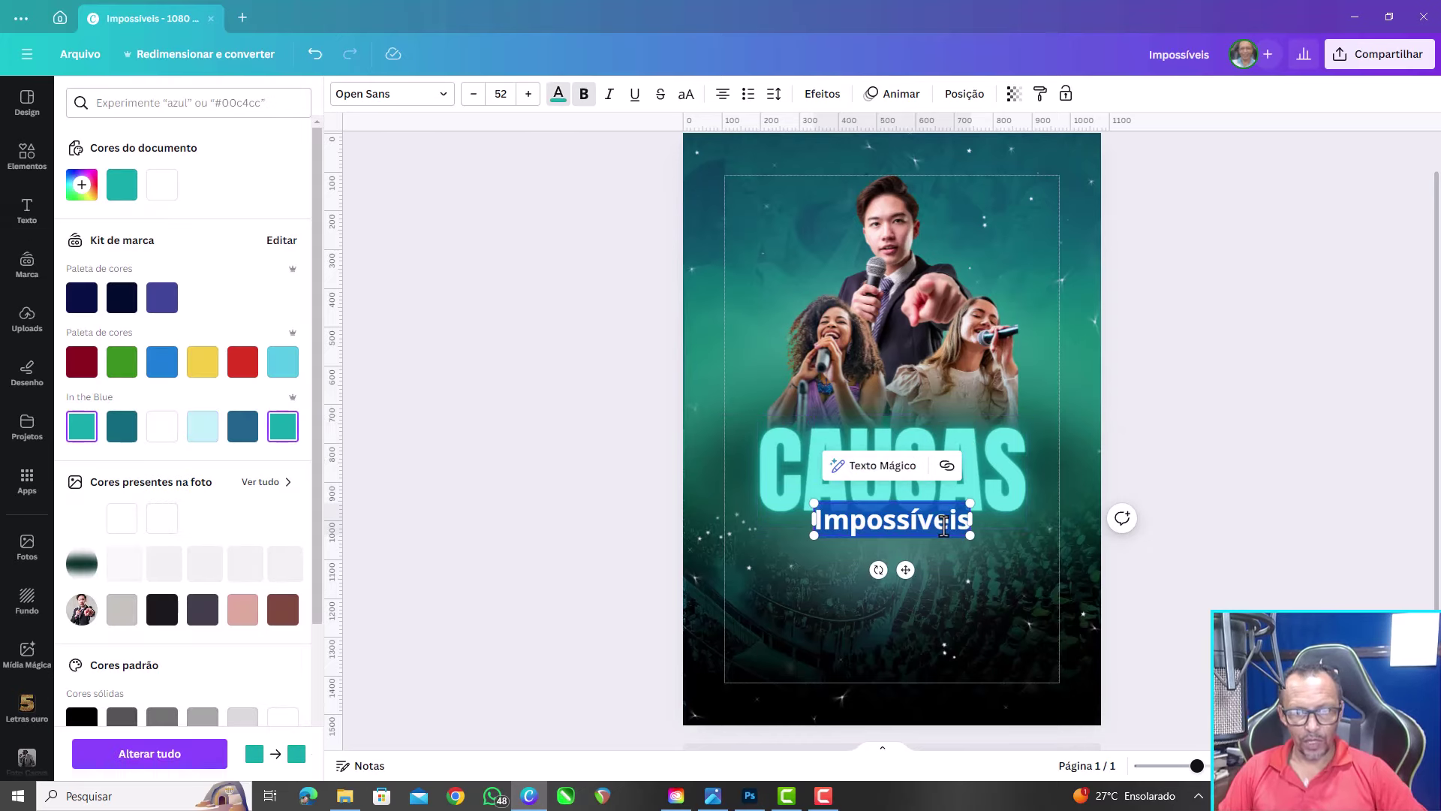
left_click(202, 431)
key("Escape")
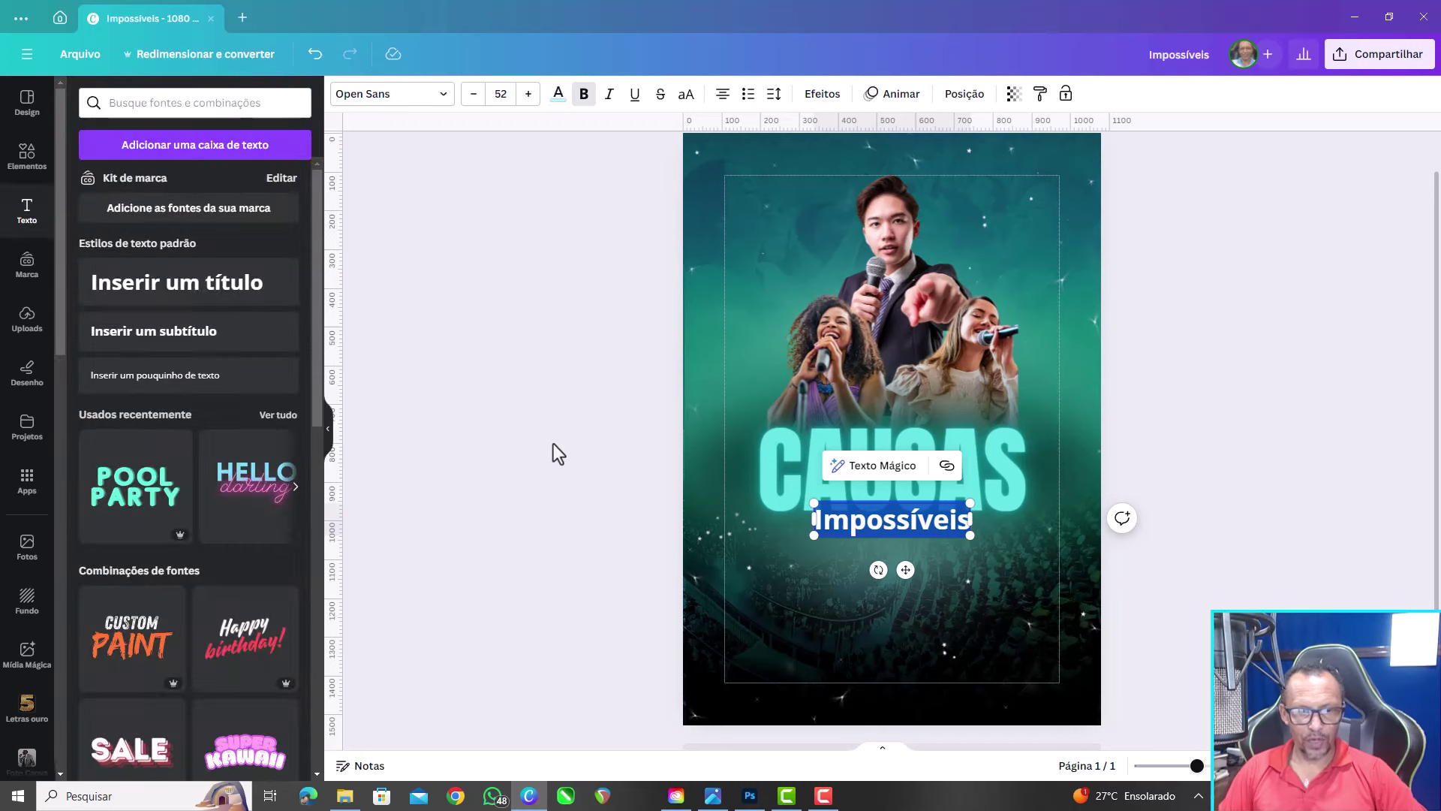
key("Escape")
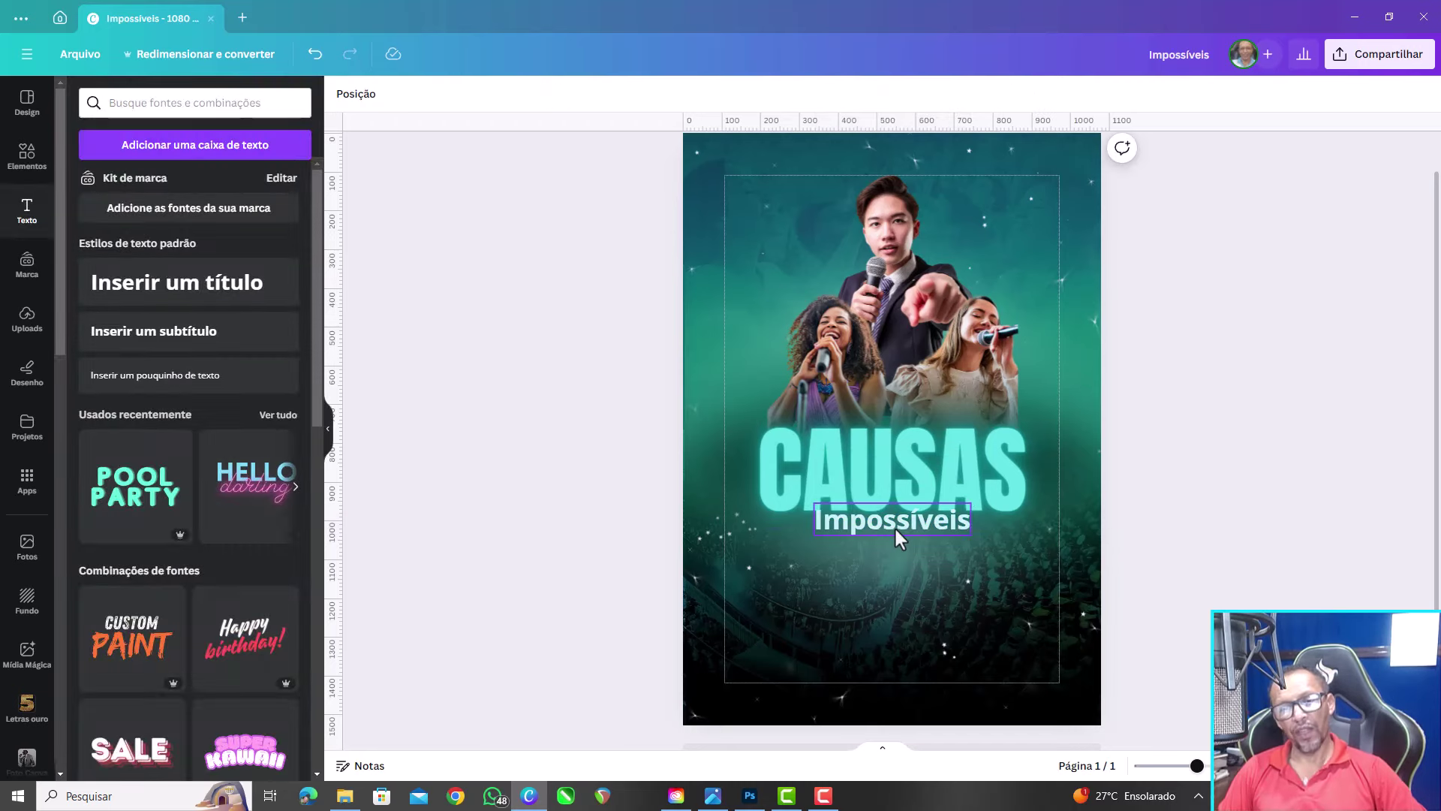
left_click(907, 526)
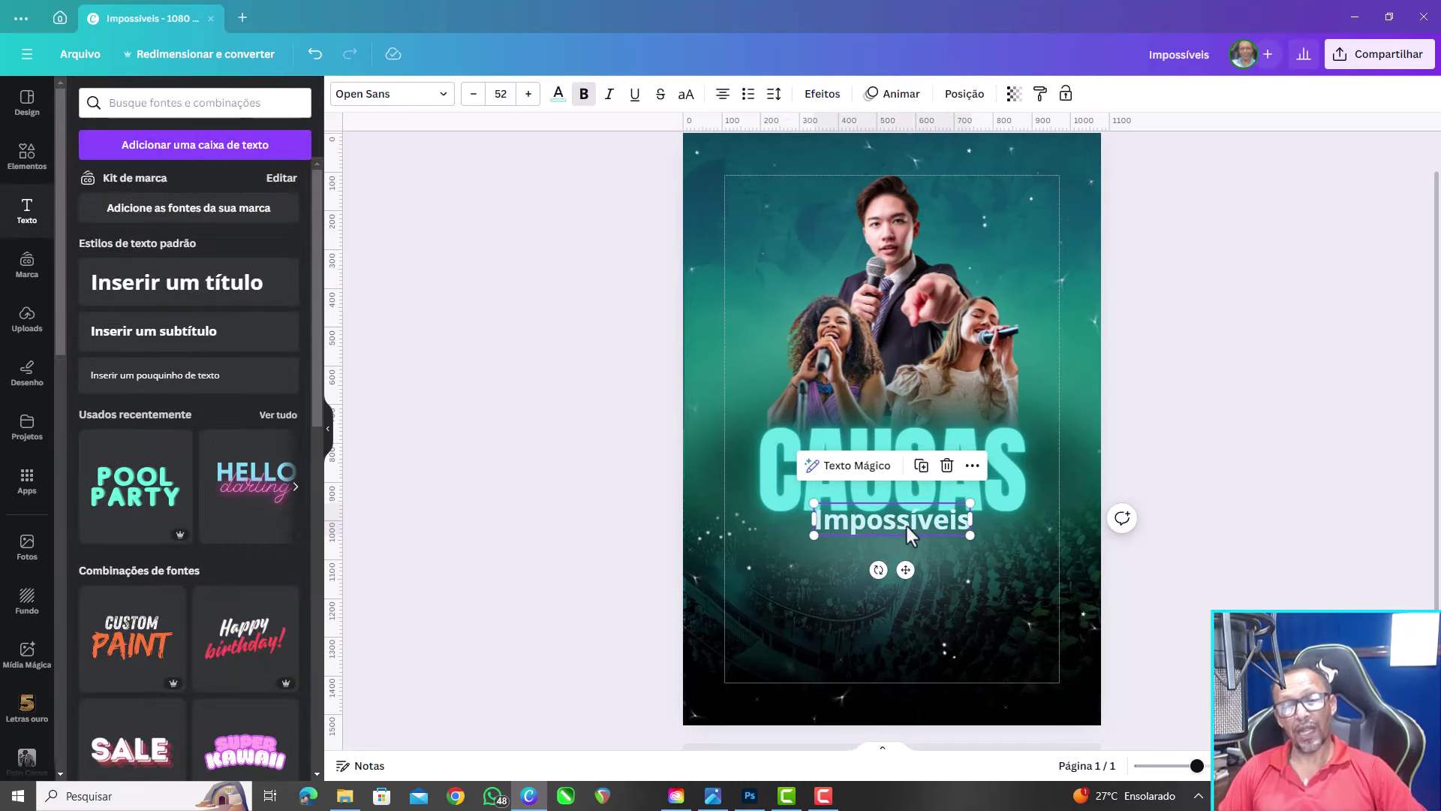
Set the Impossíveis subtitle in the Brittany script font
left_click(442, 102)
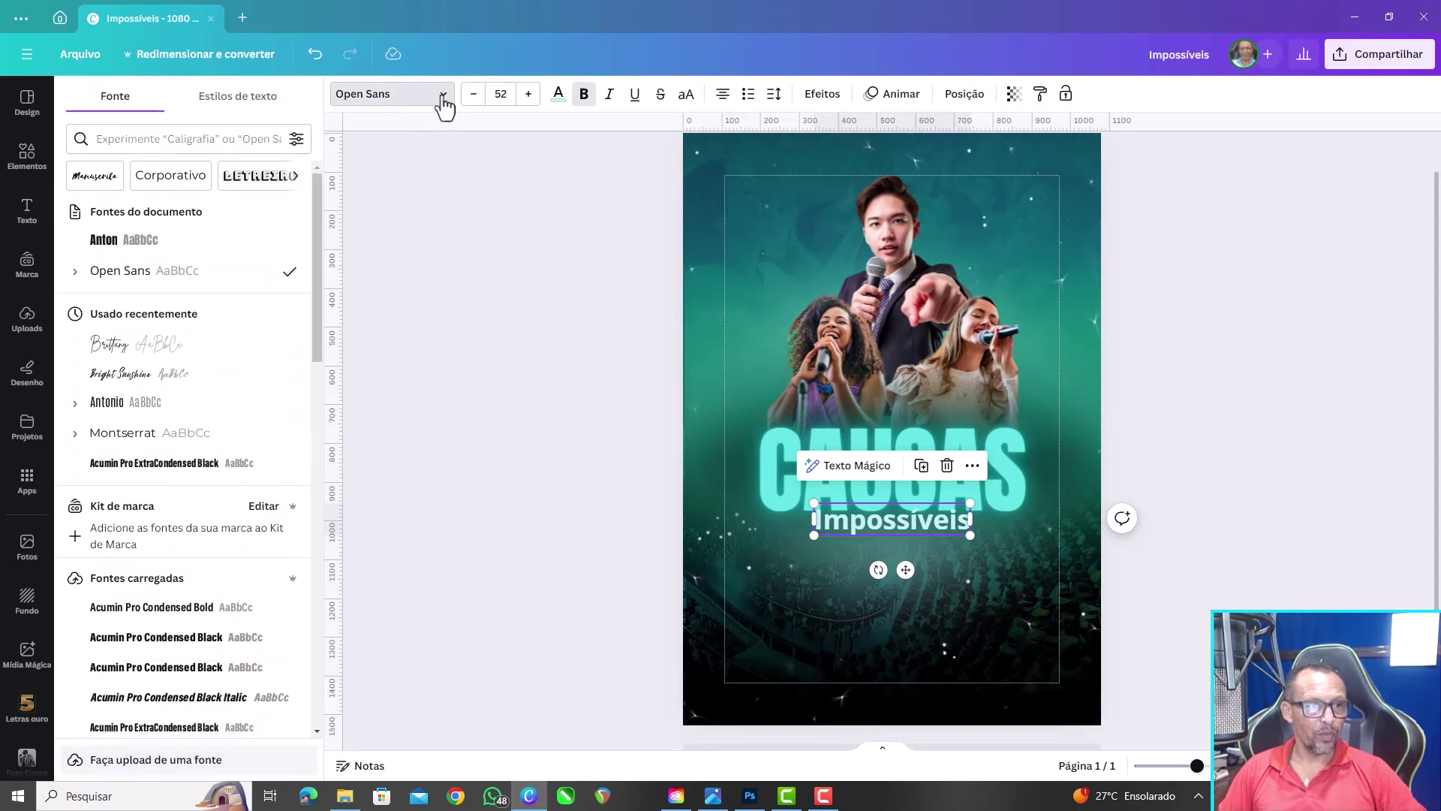
left_click(135, 347)
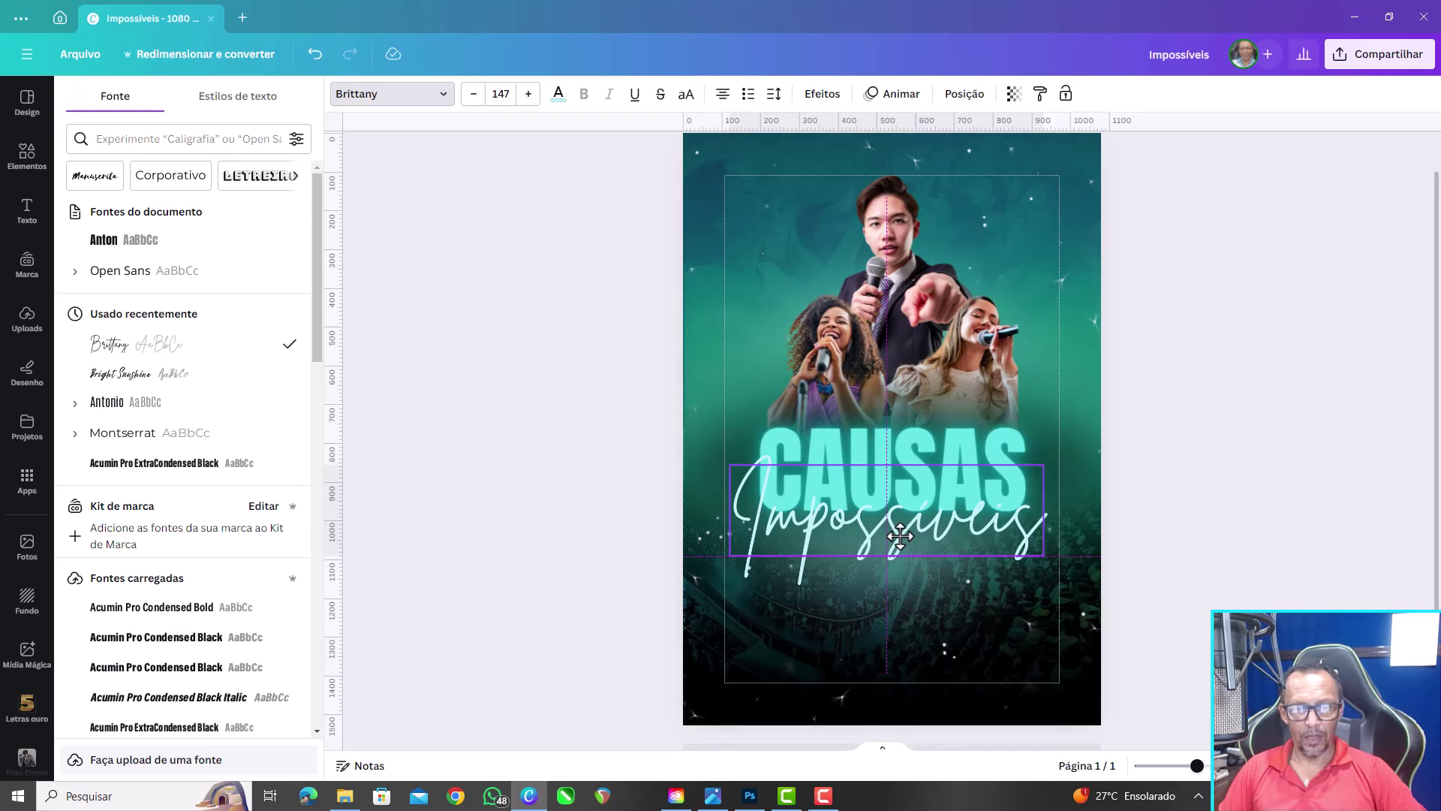
left_click(900, 536)
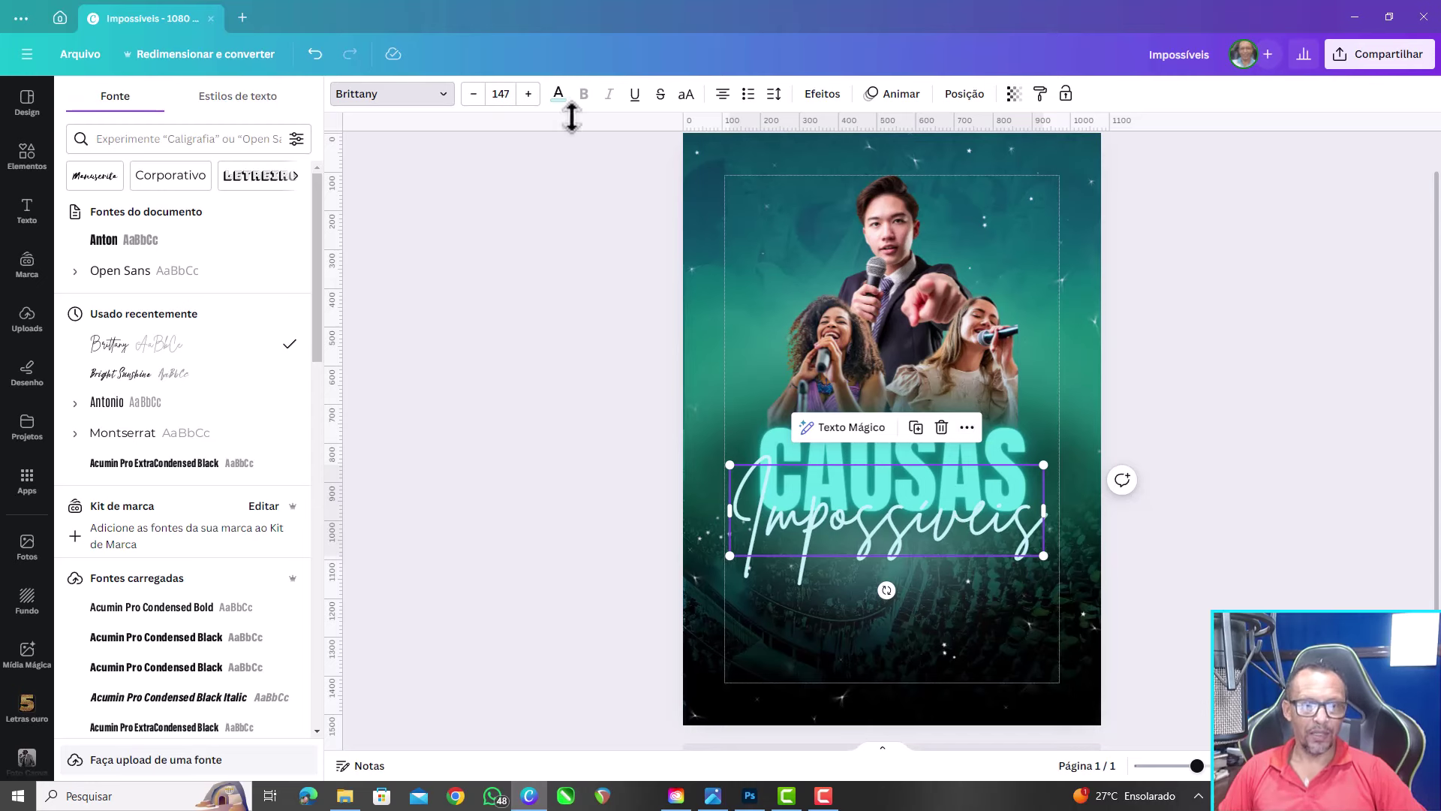
Give Impossíveis a Neon glow and nudge it slightly up over CAUSAS
left_click(823, 93)
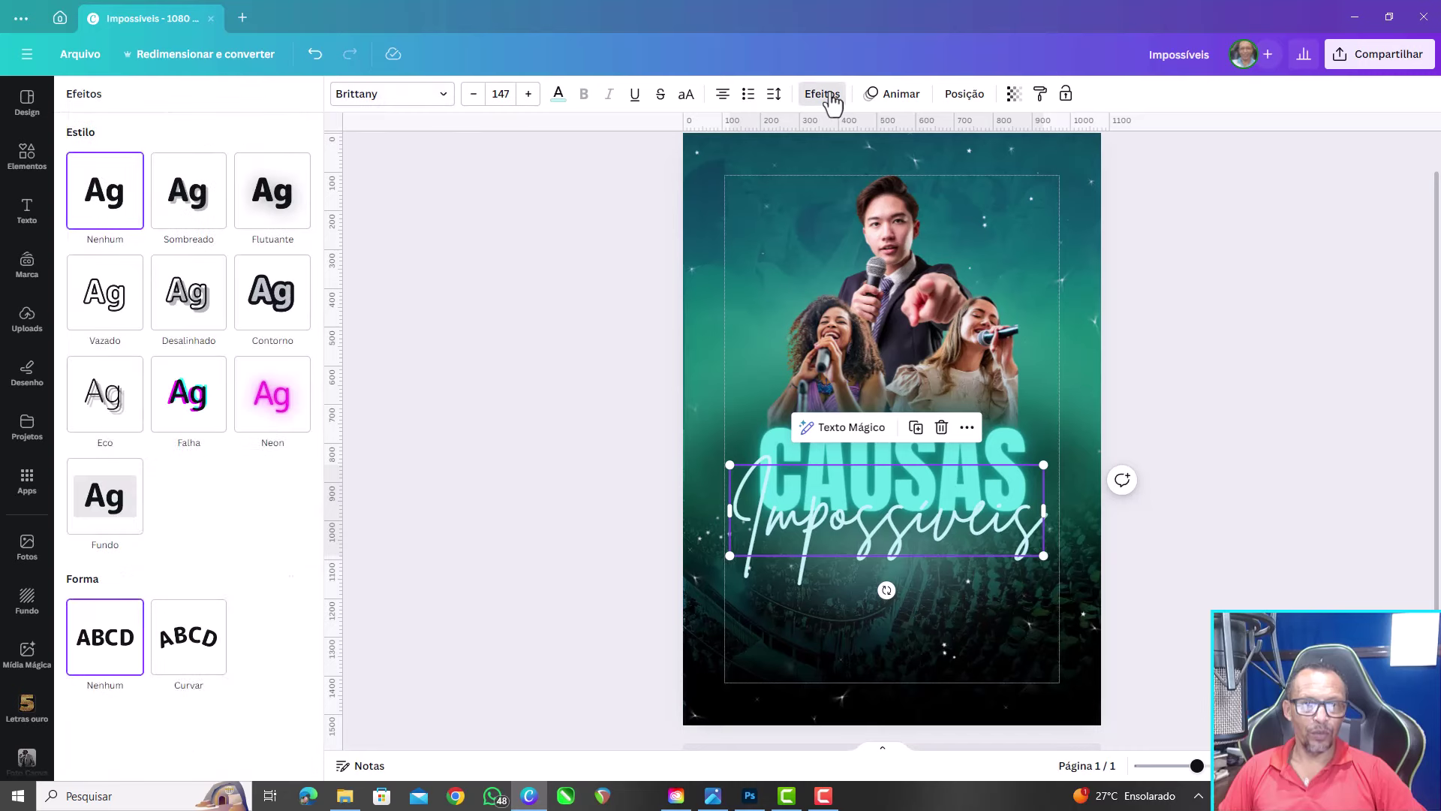
left_click(274, 409)
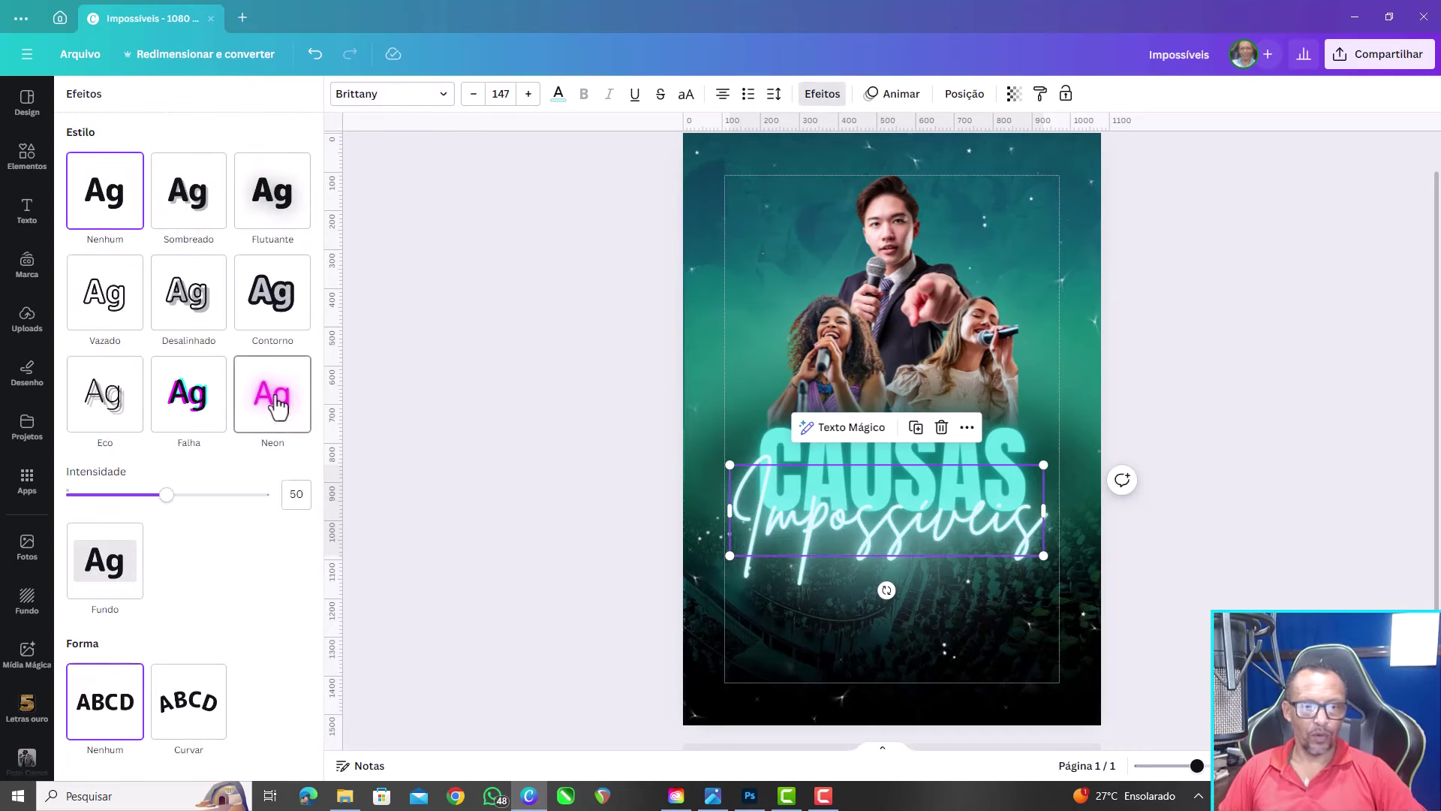
key("Escape")
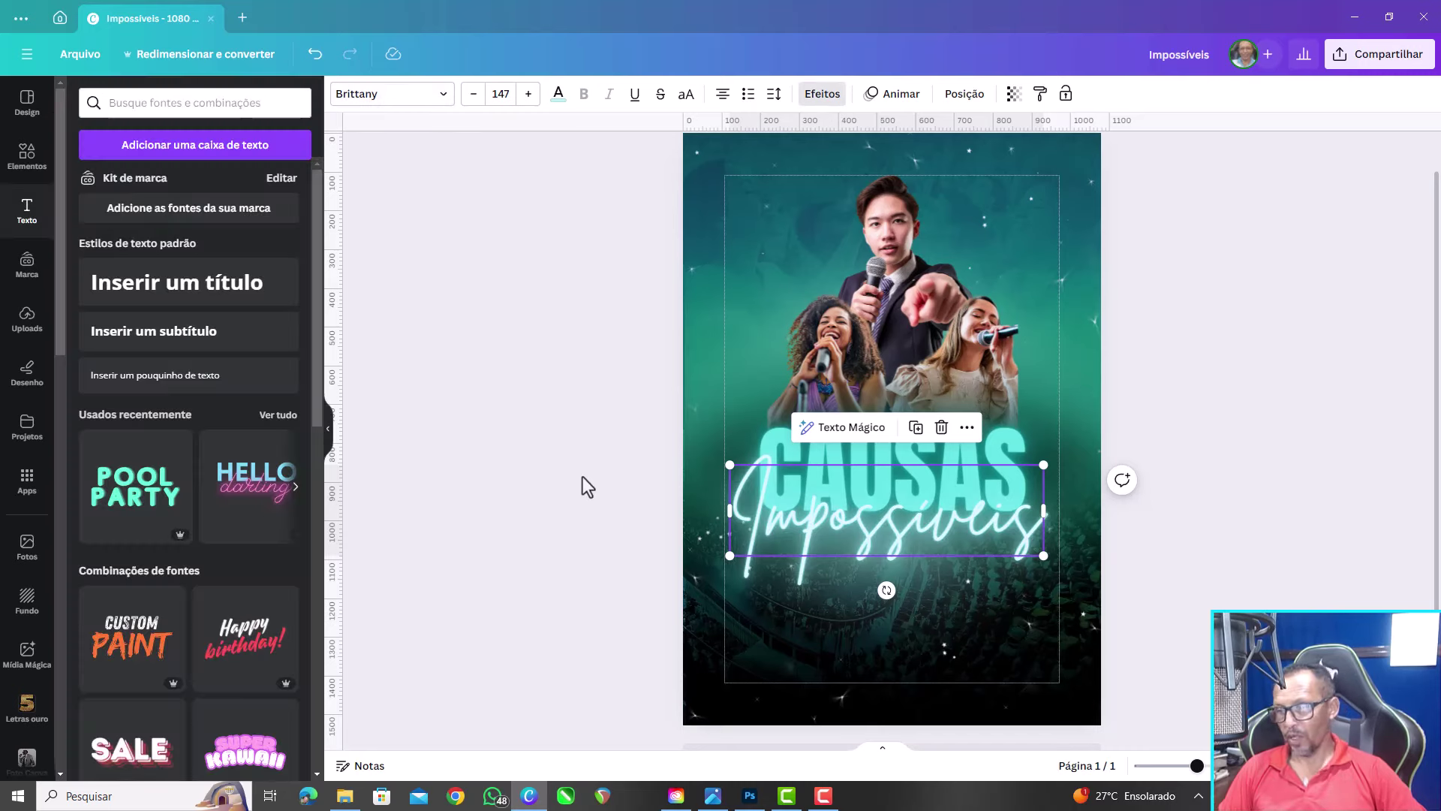
key("Escape")
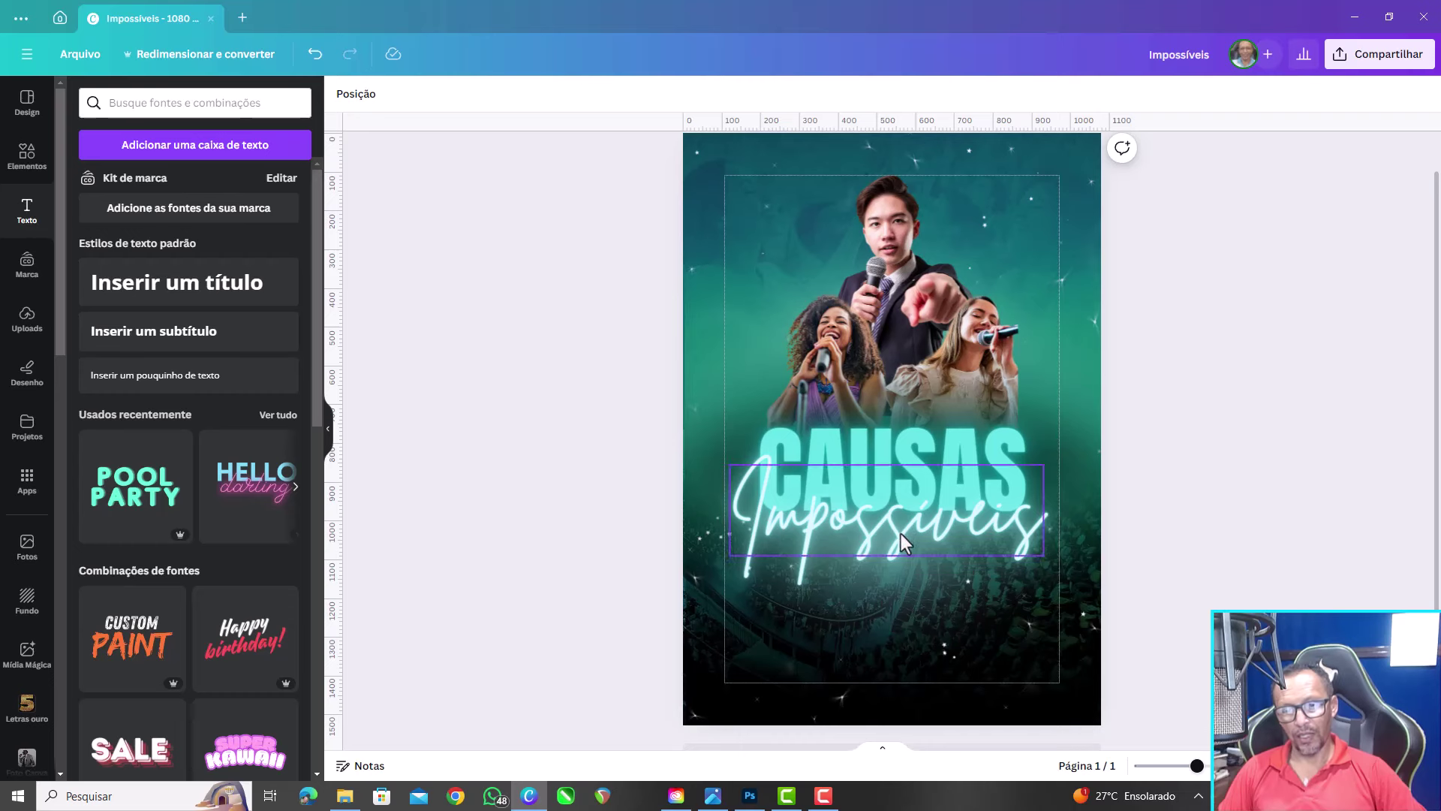
left_click(901, 537)
left_click_drag(901, 538, 900, 531)
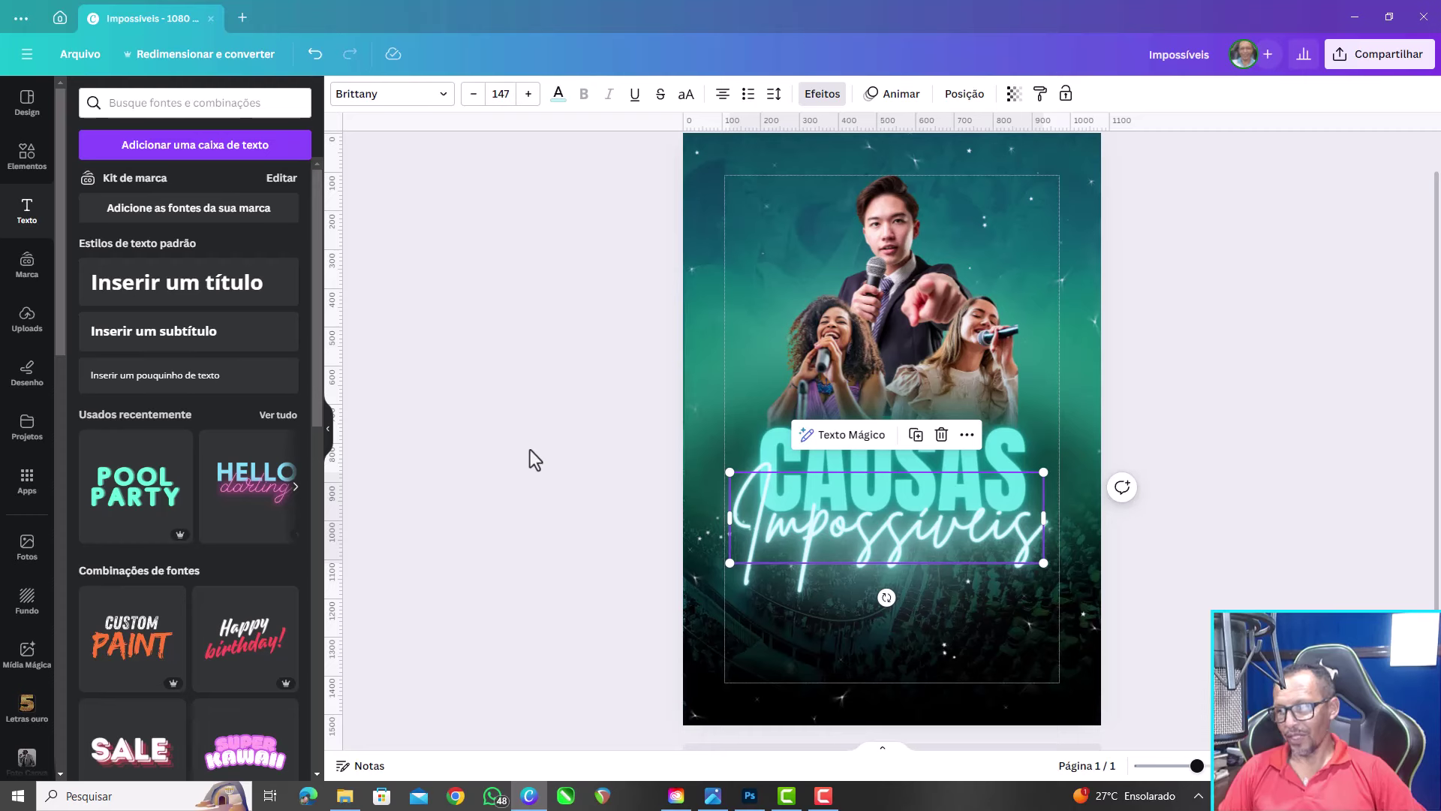
Recolour the Impossíveis title to a custom near-white pale cyan, #E2FAFF
left_click(559, 94)
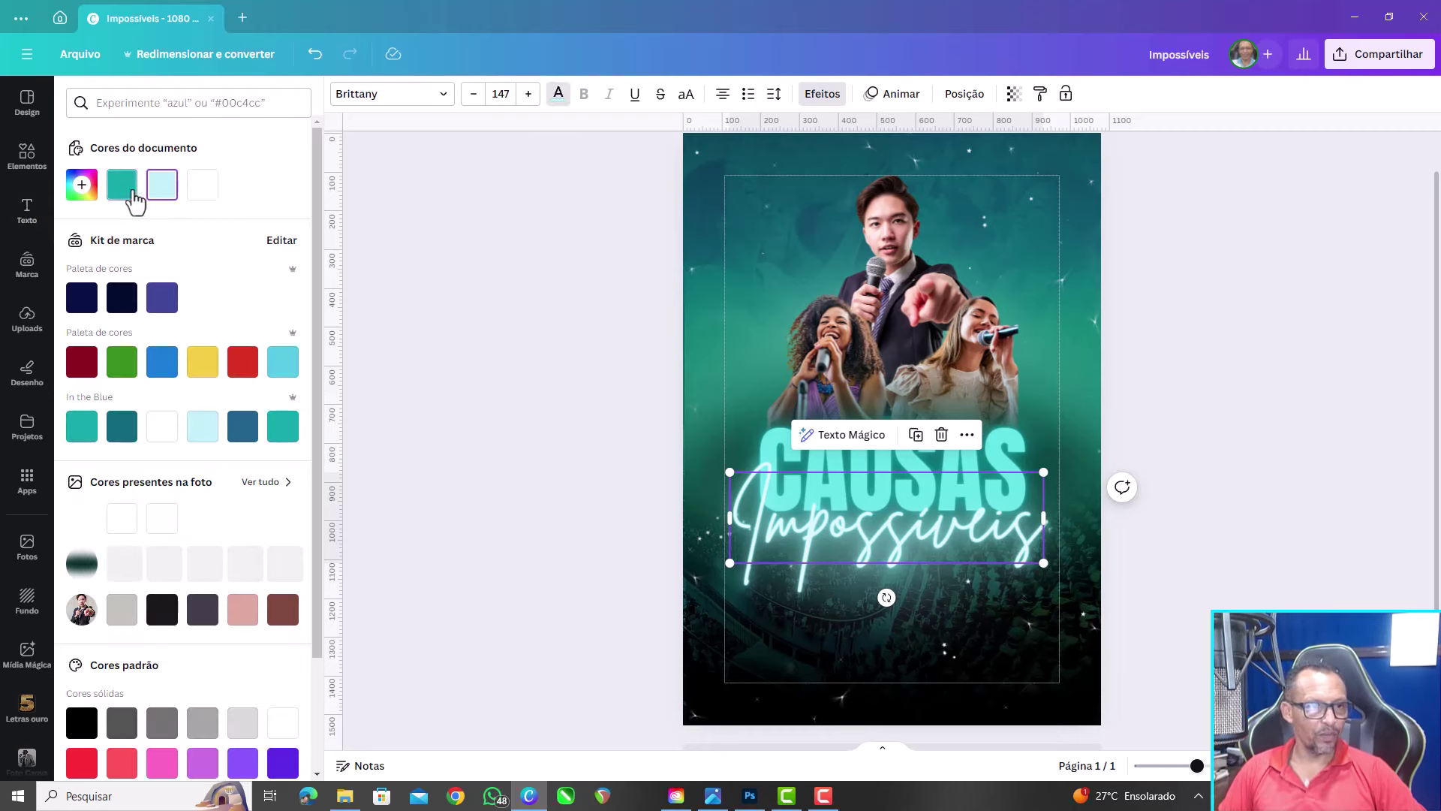
left_click(81, 185)
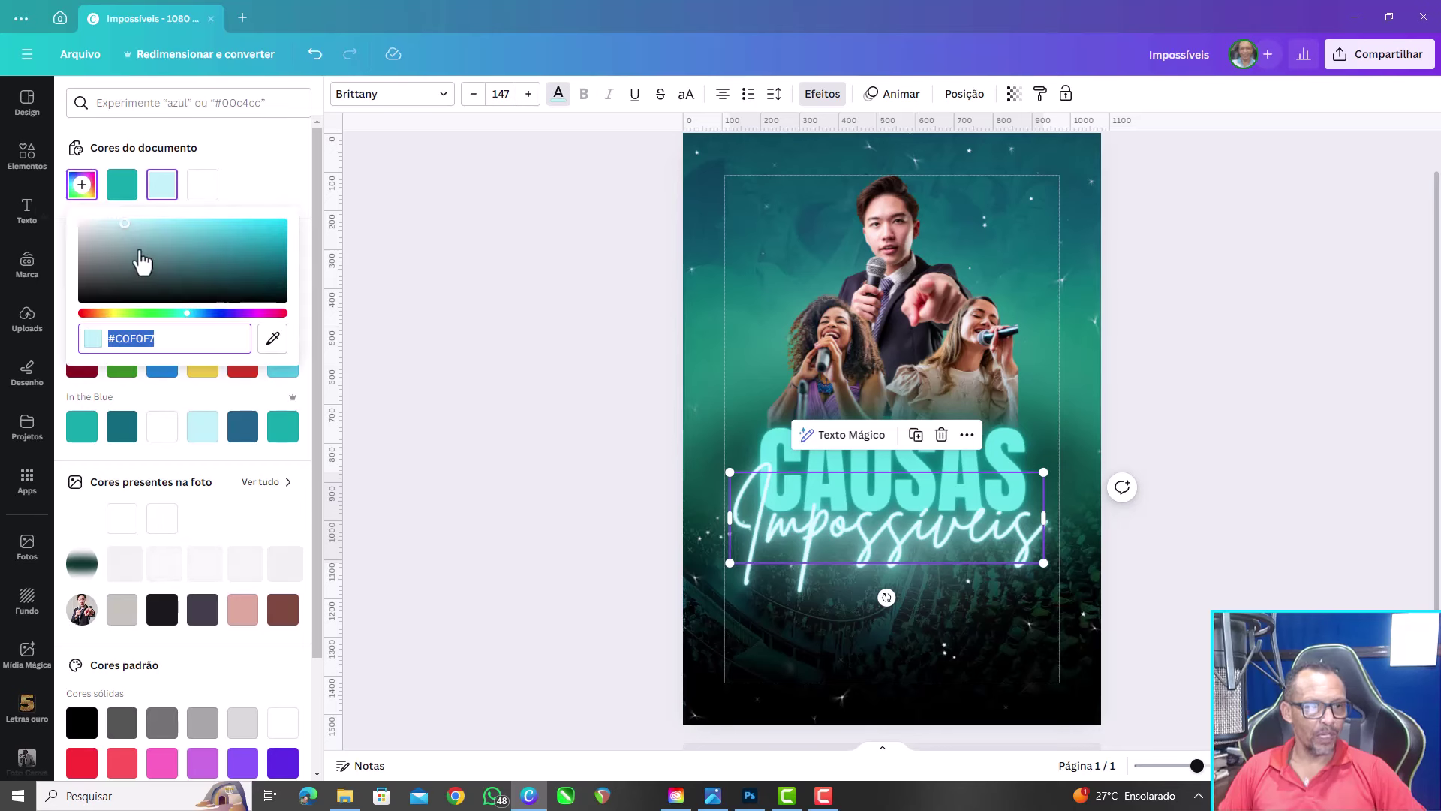
mouse_move(138, 262)
left_mouse_down()
mouse_move(113, 222)
mouse_move(36, 180)
left_mouse_up()
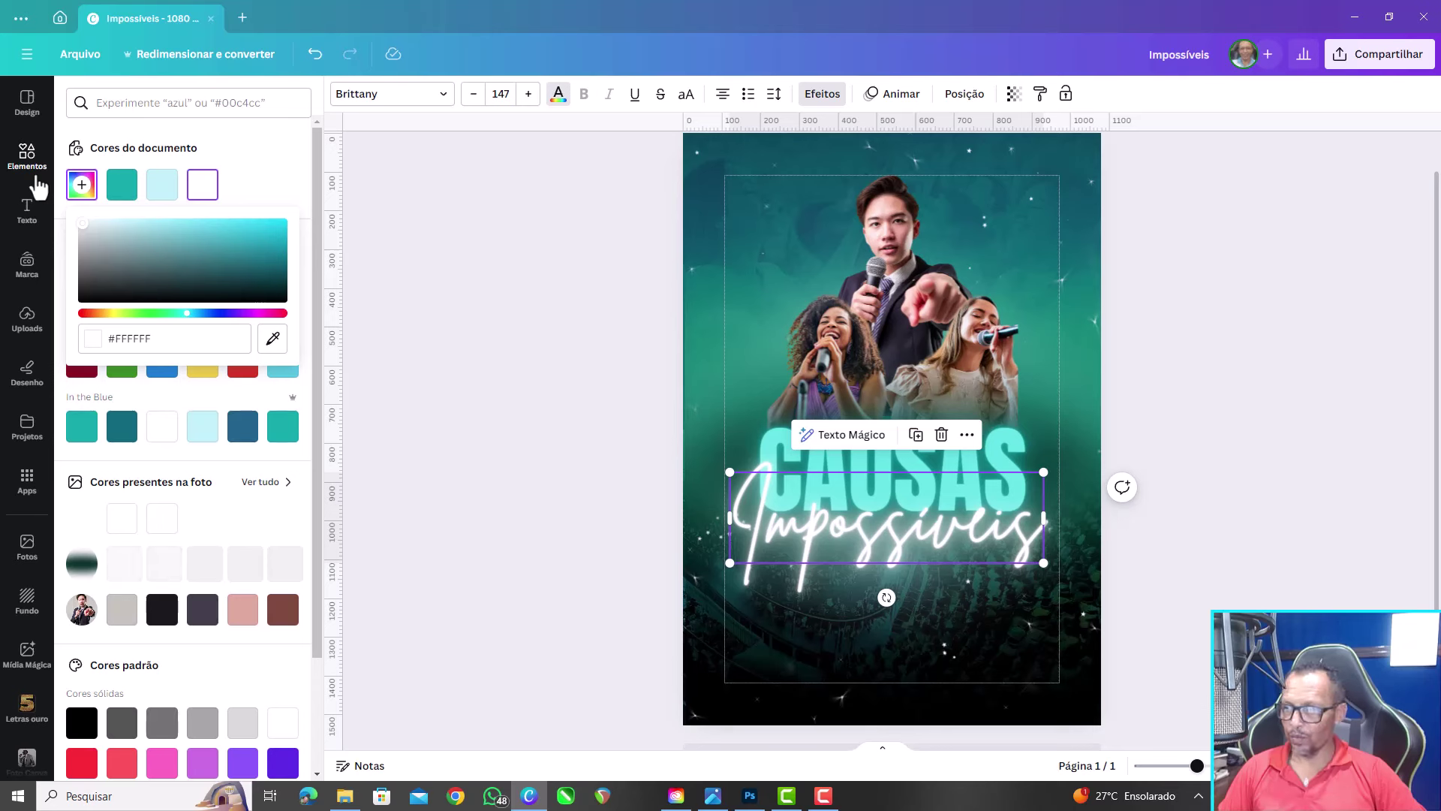
left_click_drag(122, 216, 102, 209)
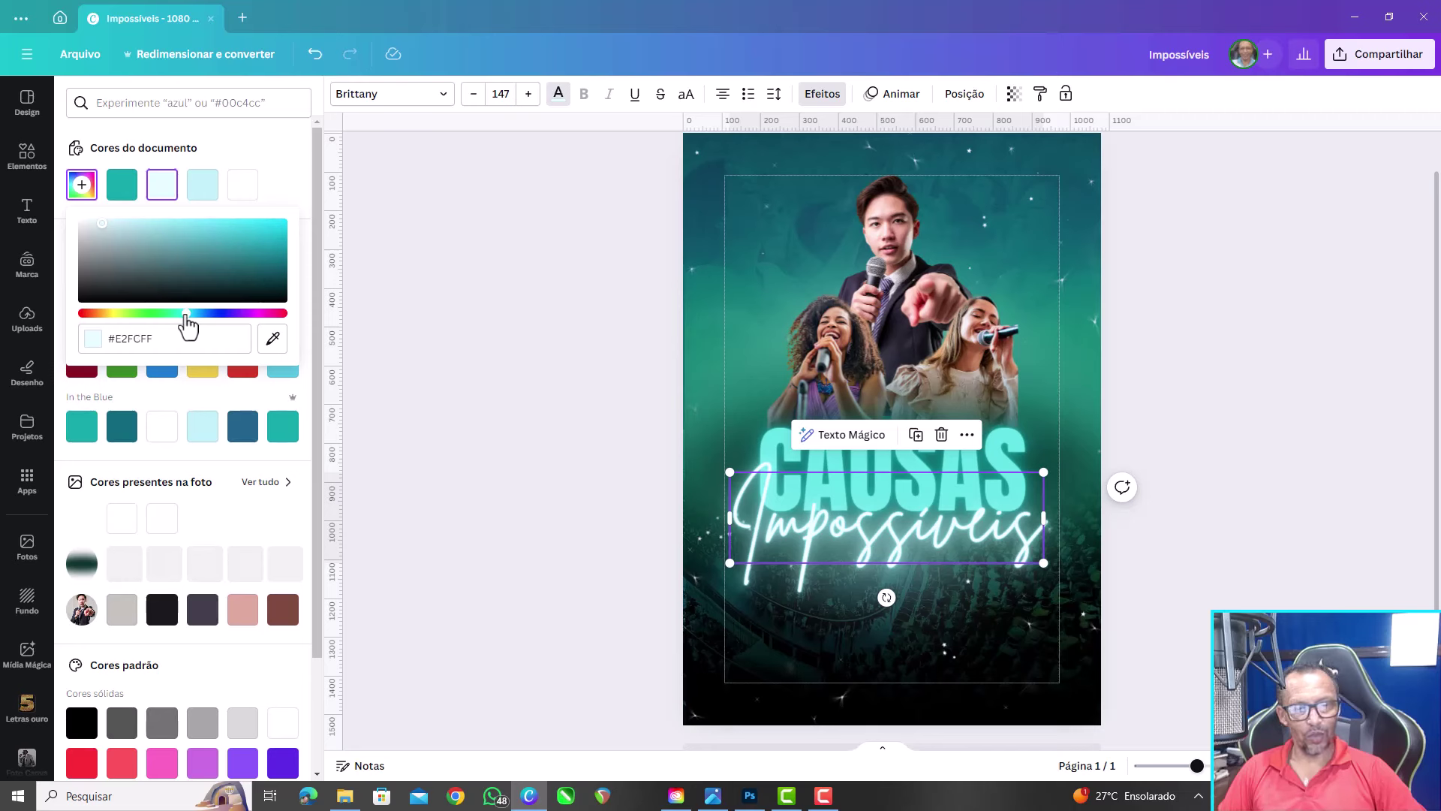
left_click_drag(186, 315, 190, 316)
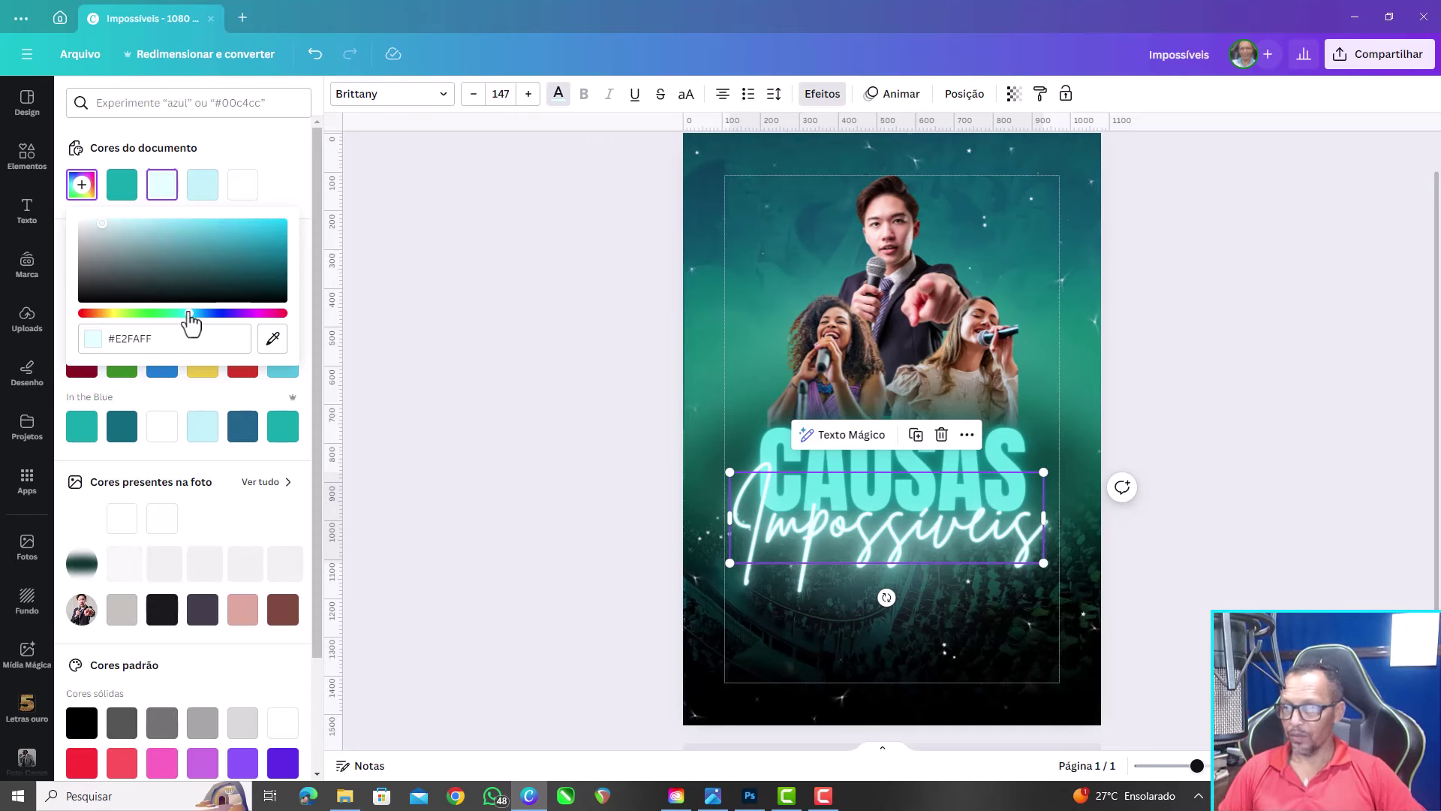
left_click(401, 268)
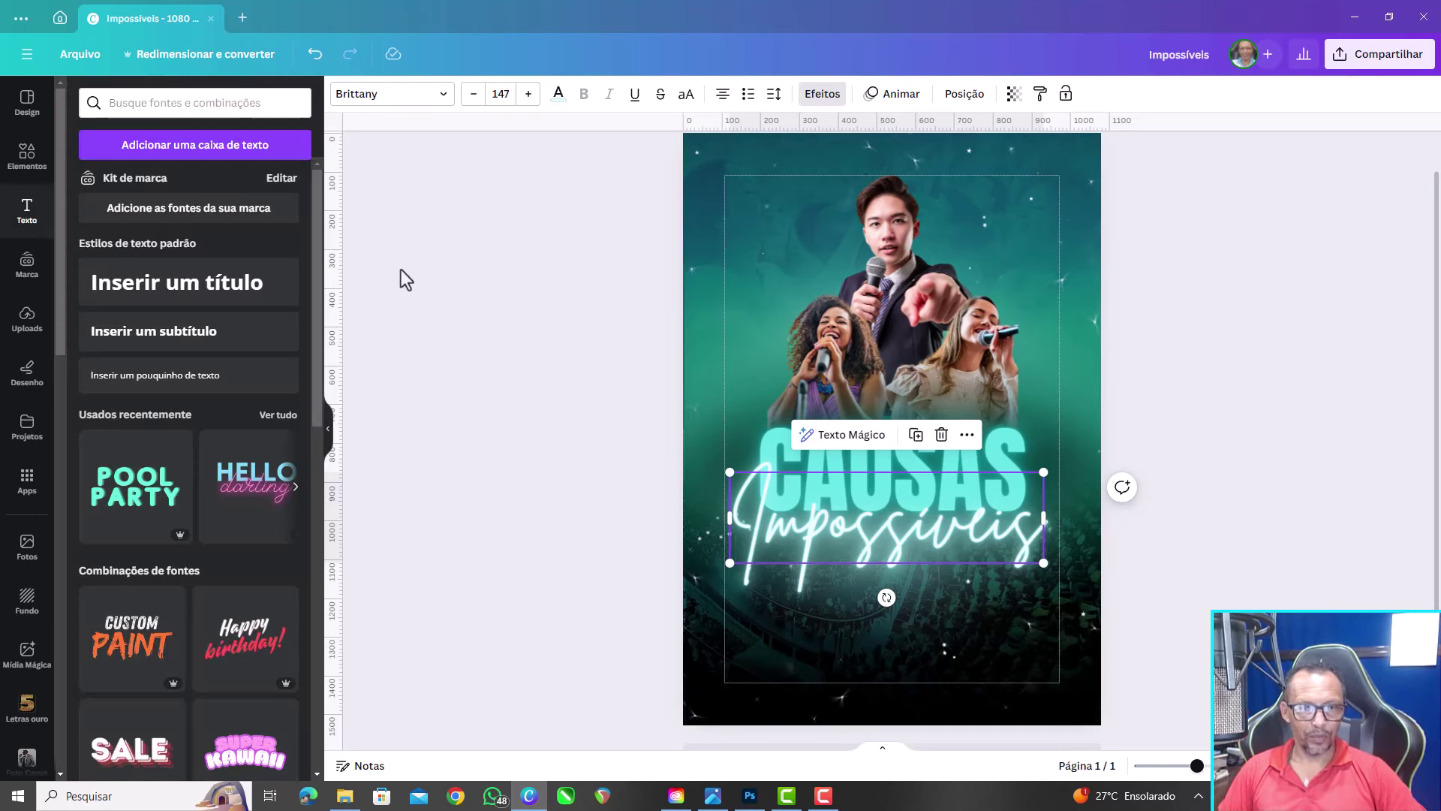
In the singers photo's Ajustar settings, set temperature to -24 and tint to -36
left_click(545, 295)
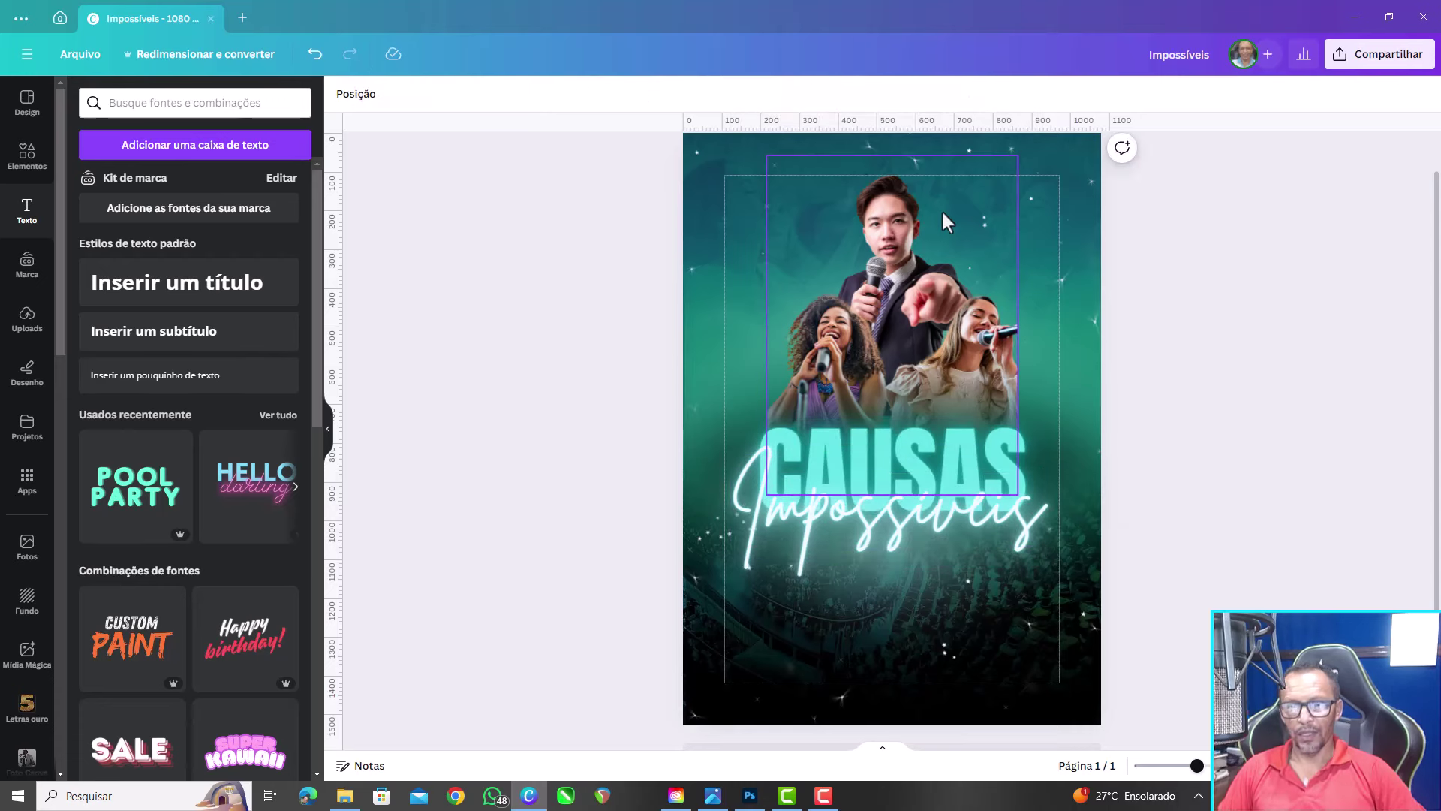
left_click(886, 215)
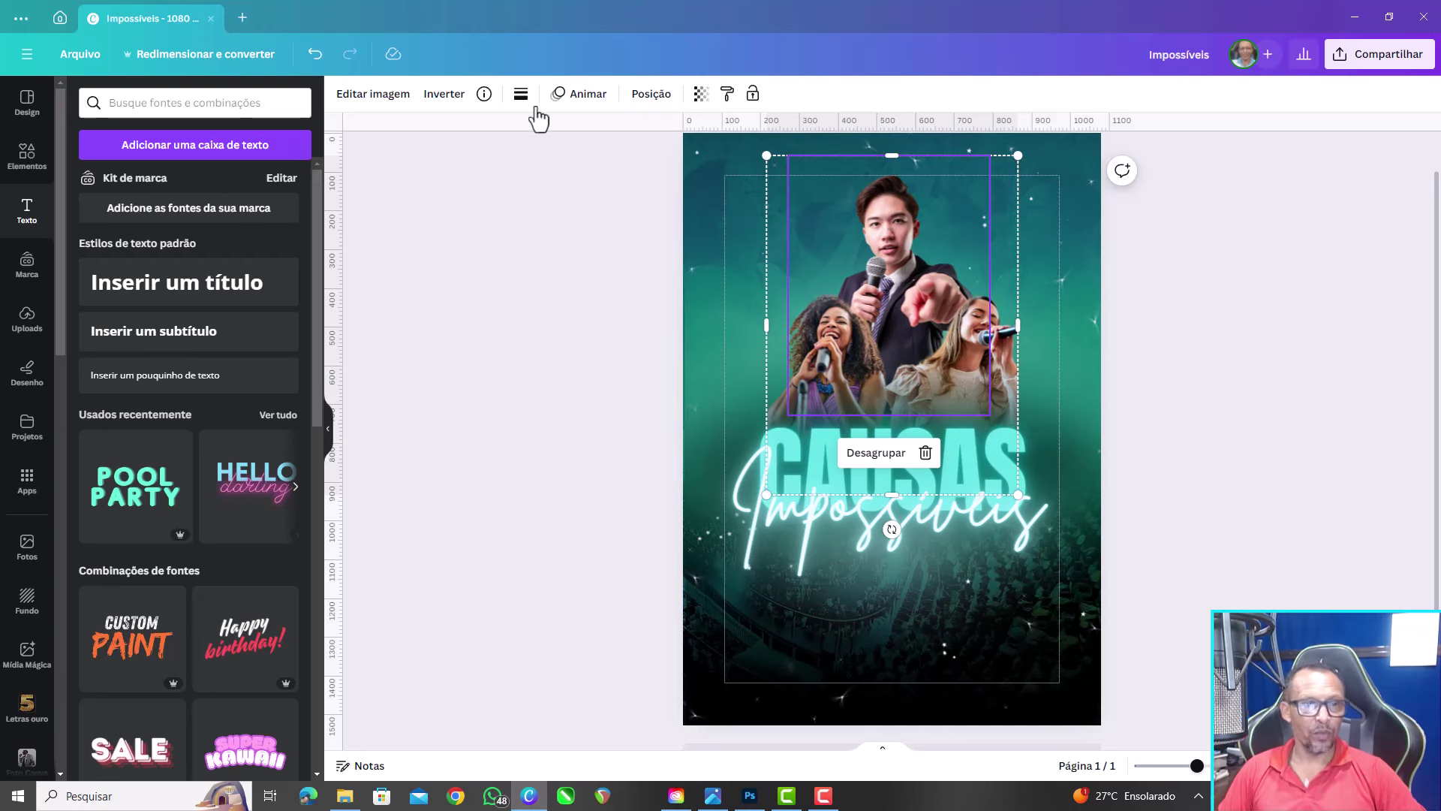
left_click(372, 95)
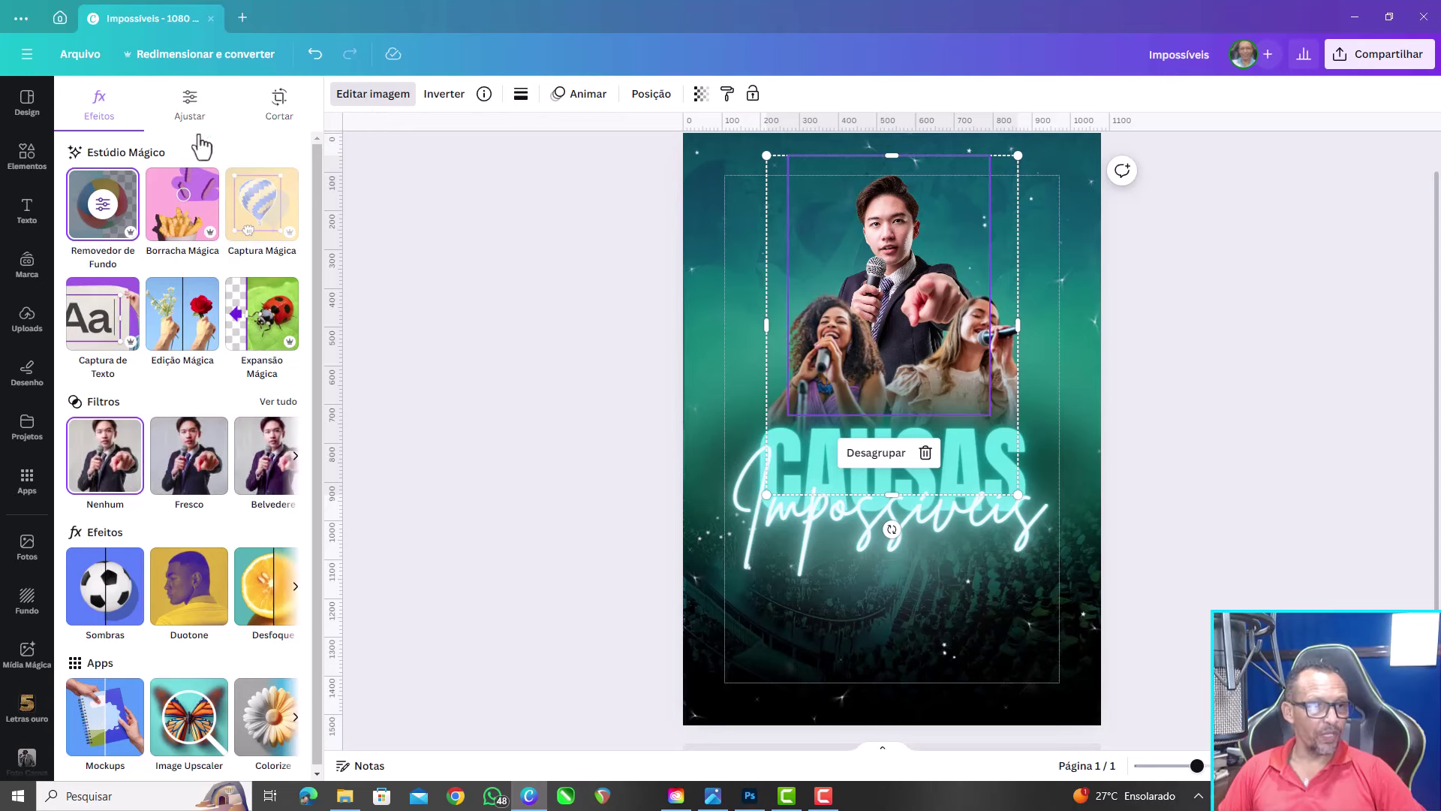
left_click(187, 116)
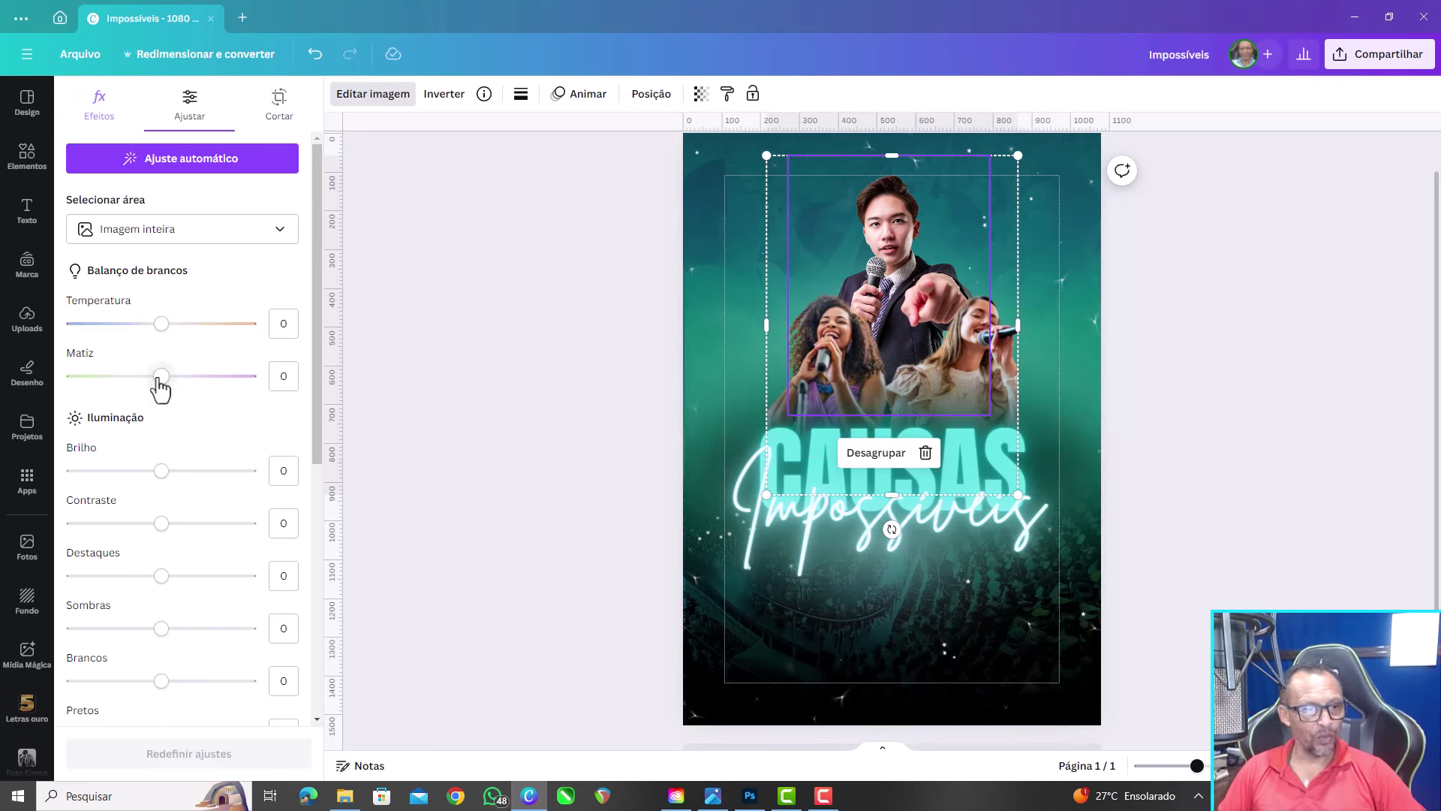
left_click_drag(159, 377, 66, 376)
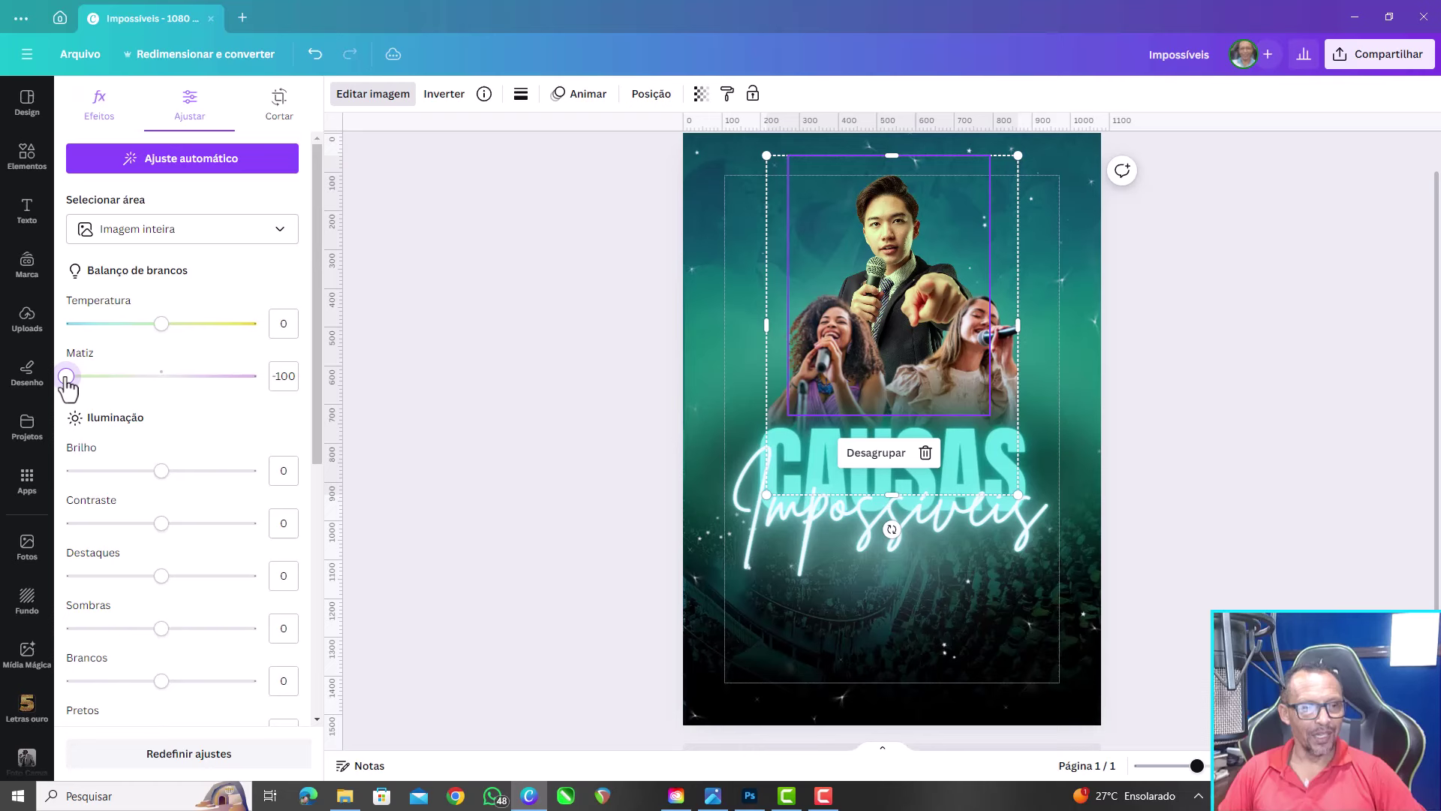
mouse_move(66, 376)
left_mouse_down()
mouse_move(161, 376)
mouse_move(142, 377)
left_mouse_up()
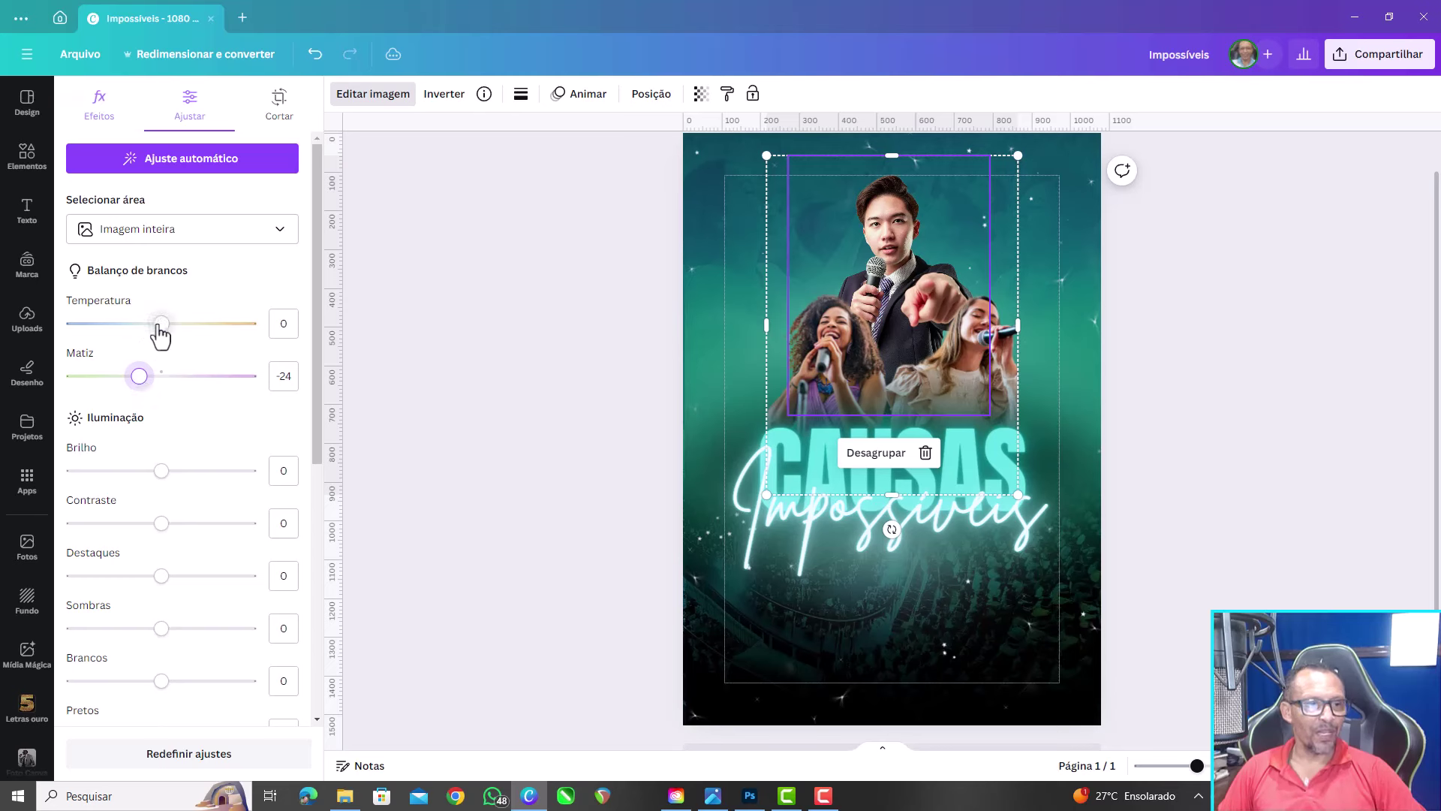
mouse_move(160, 323)
left_mouse_down()
mouse_move(119, 323)
mouse_move(208, 323)
mouse_move(138, 323)
left_mouse_up()
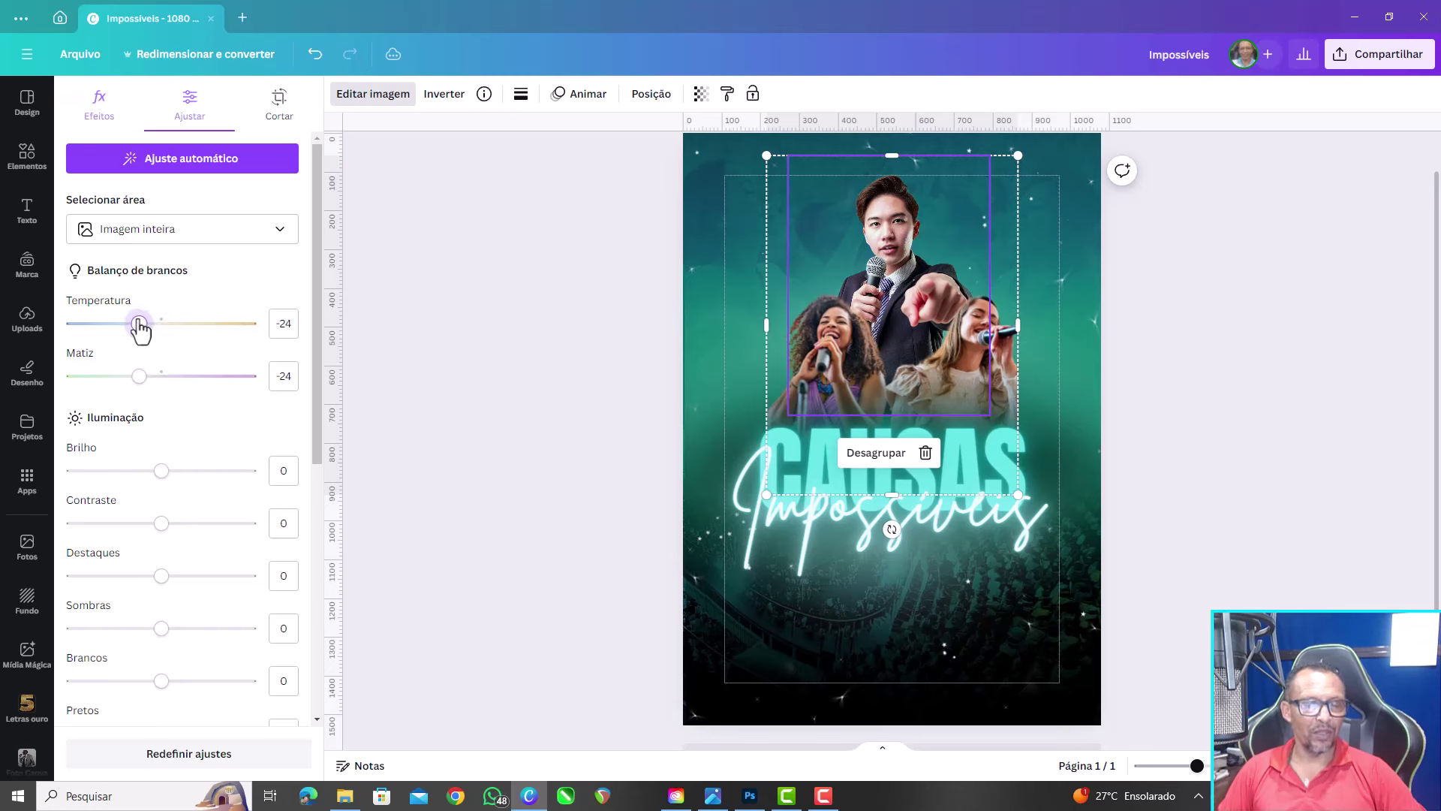
left_click_drag(139, 376, 123, 376)
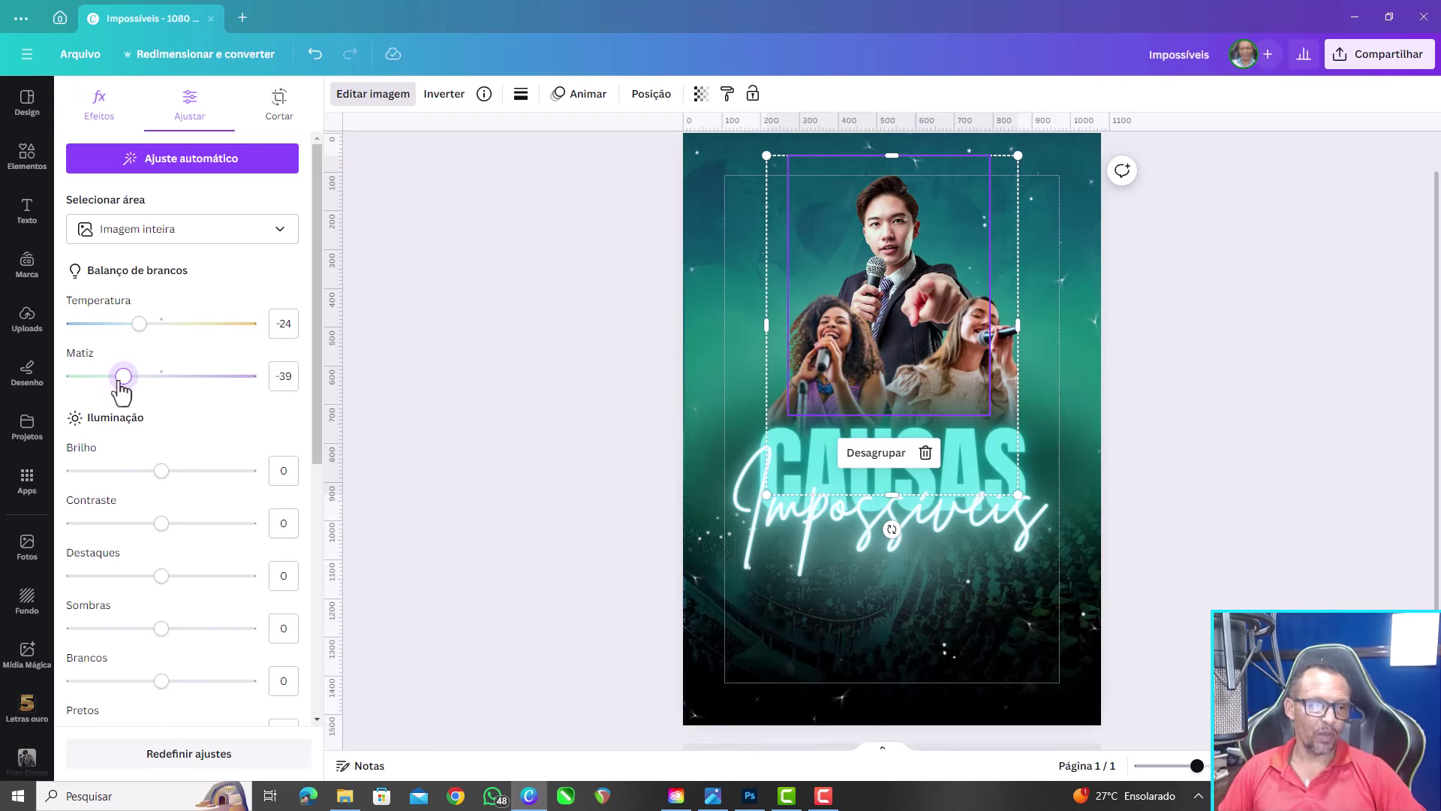
left_click_drag(138, 373, 128, 379)
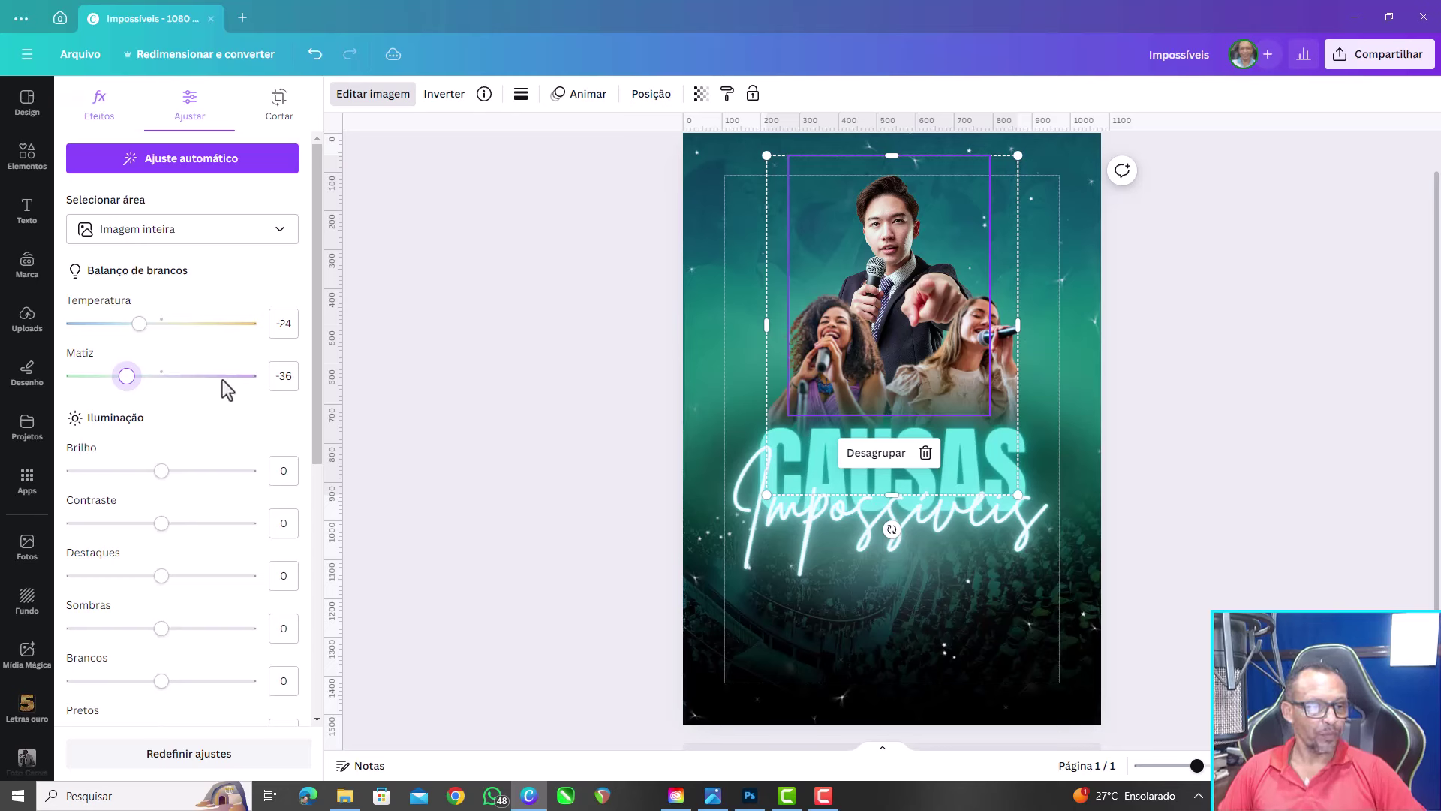
Set brightness 14, contrast 32, highlights 27, shadows 23, whites 11 and sharpness 14
left_click_drag(160, 471, 174, 471)
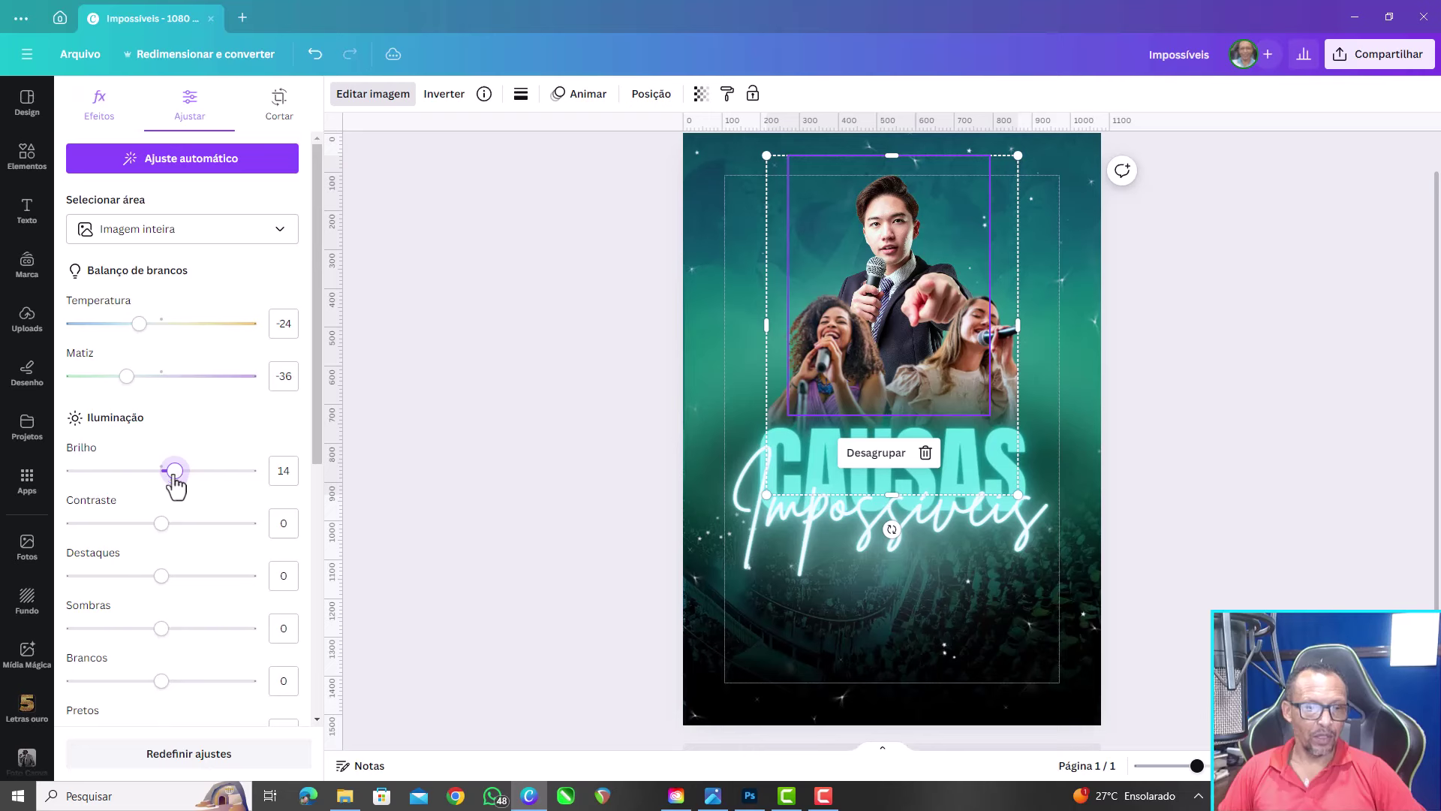
left_click_drag(160, 523, 190, 523)
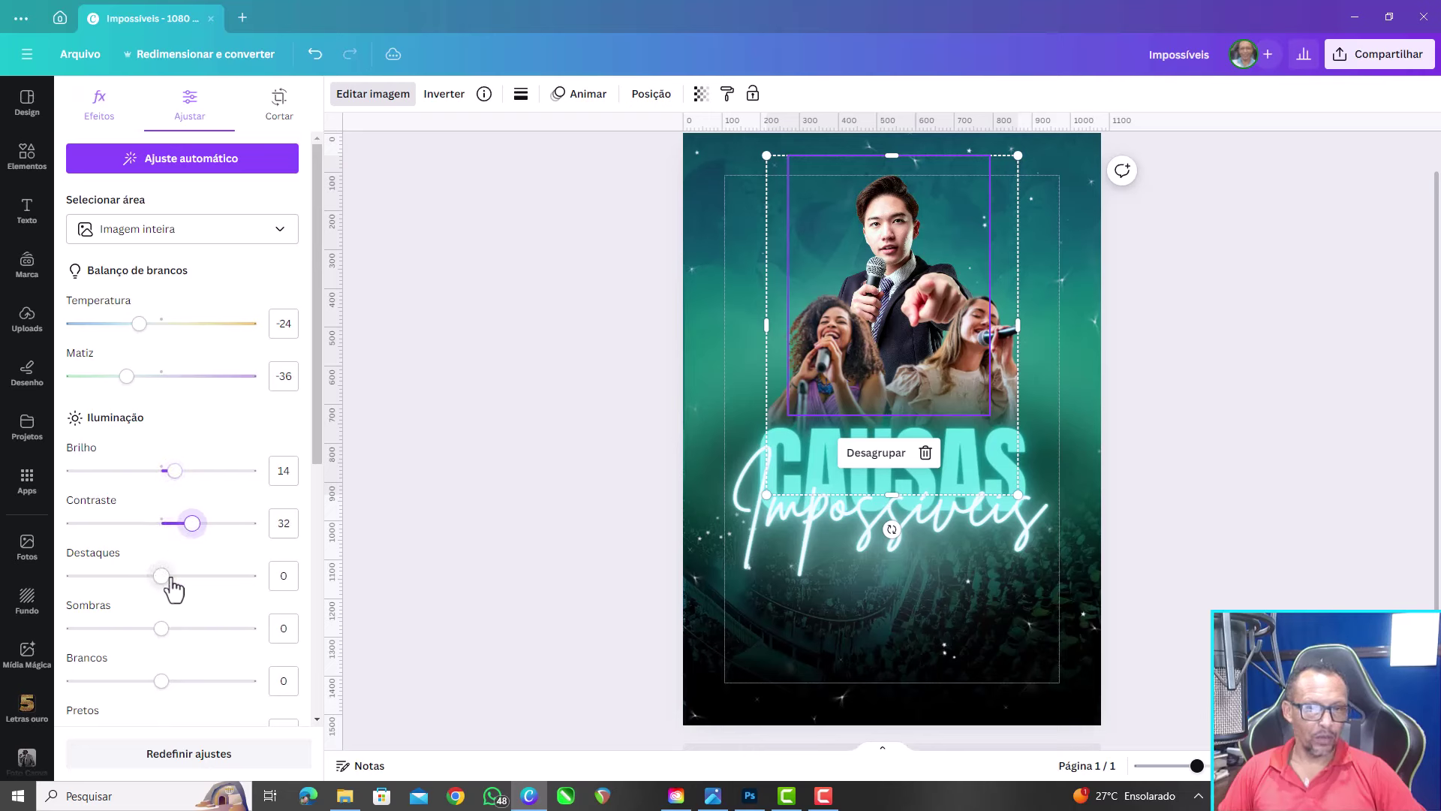
left_click_drag(161, 576, 186, 575)
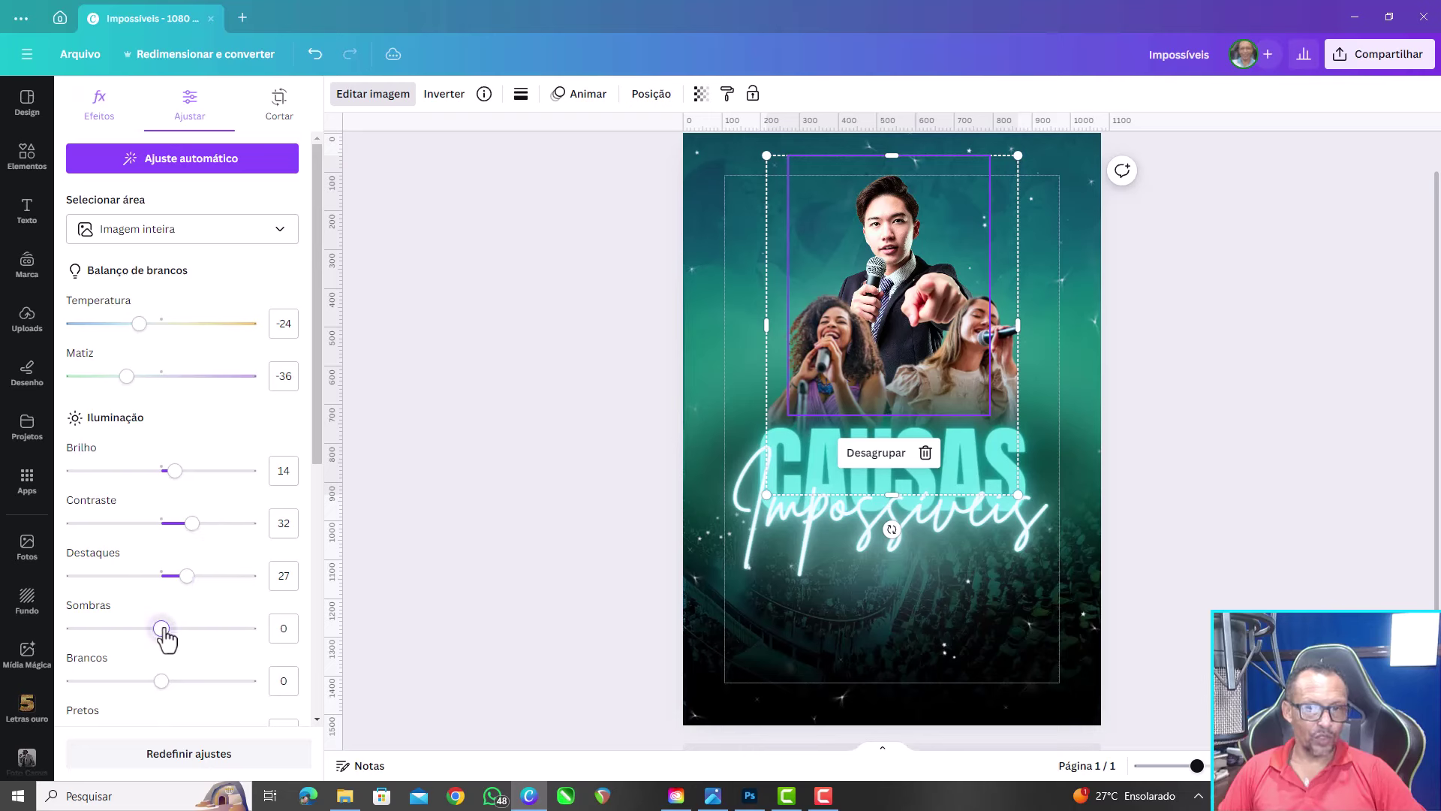
mouse_move(162, 628)
left_mouse_down()
mouse_move(201, 628)
mouse_move(128, 628)
mouse_move(183, 628)
left_mouse_up()
left_click_drag(161, 681, 172, 681)
left_click_drag(315, 437, 304, 659)
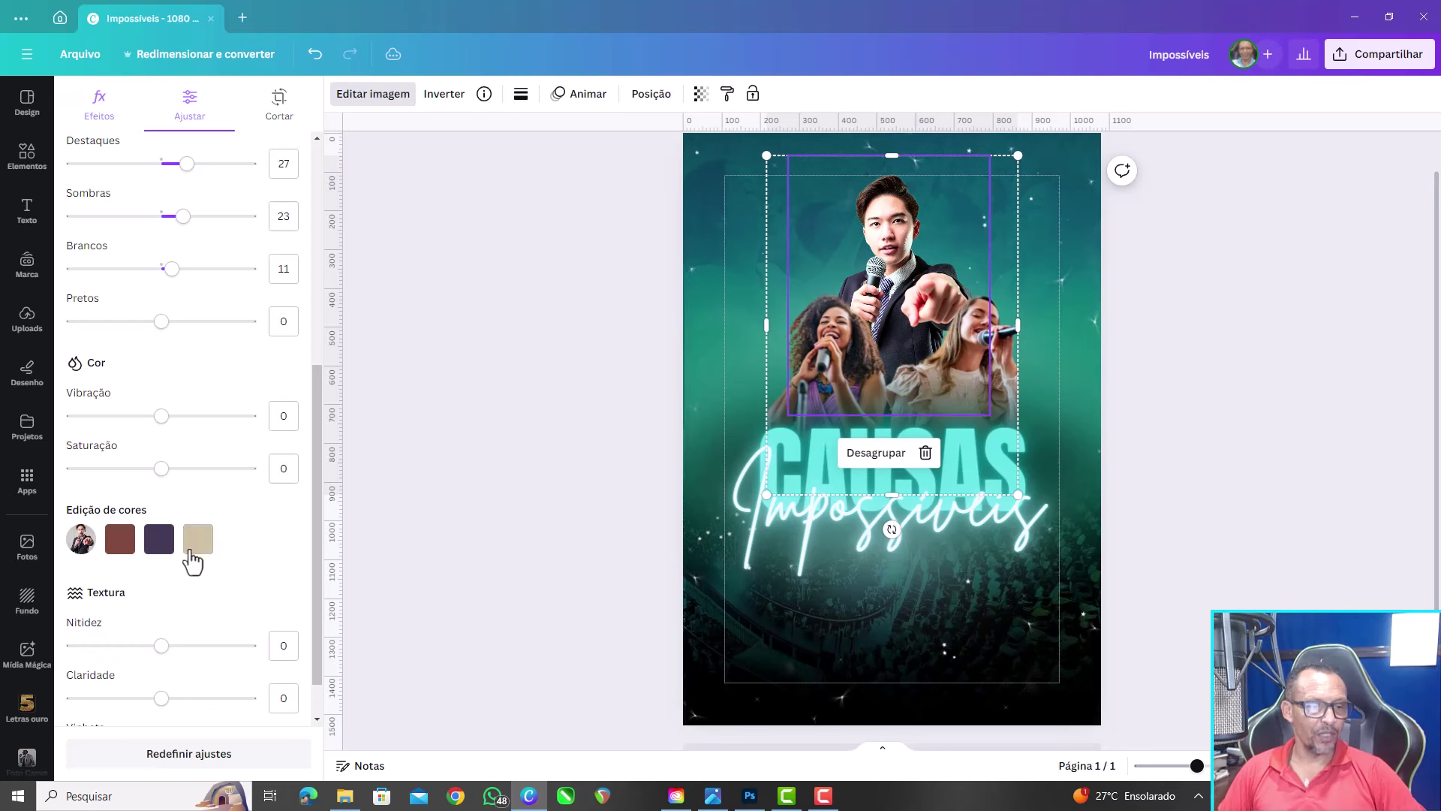
left_click_drag(316, 475, 319, 512)
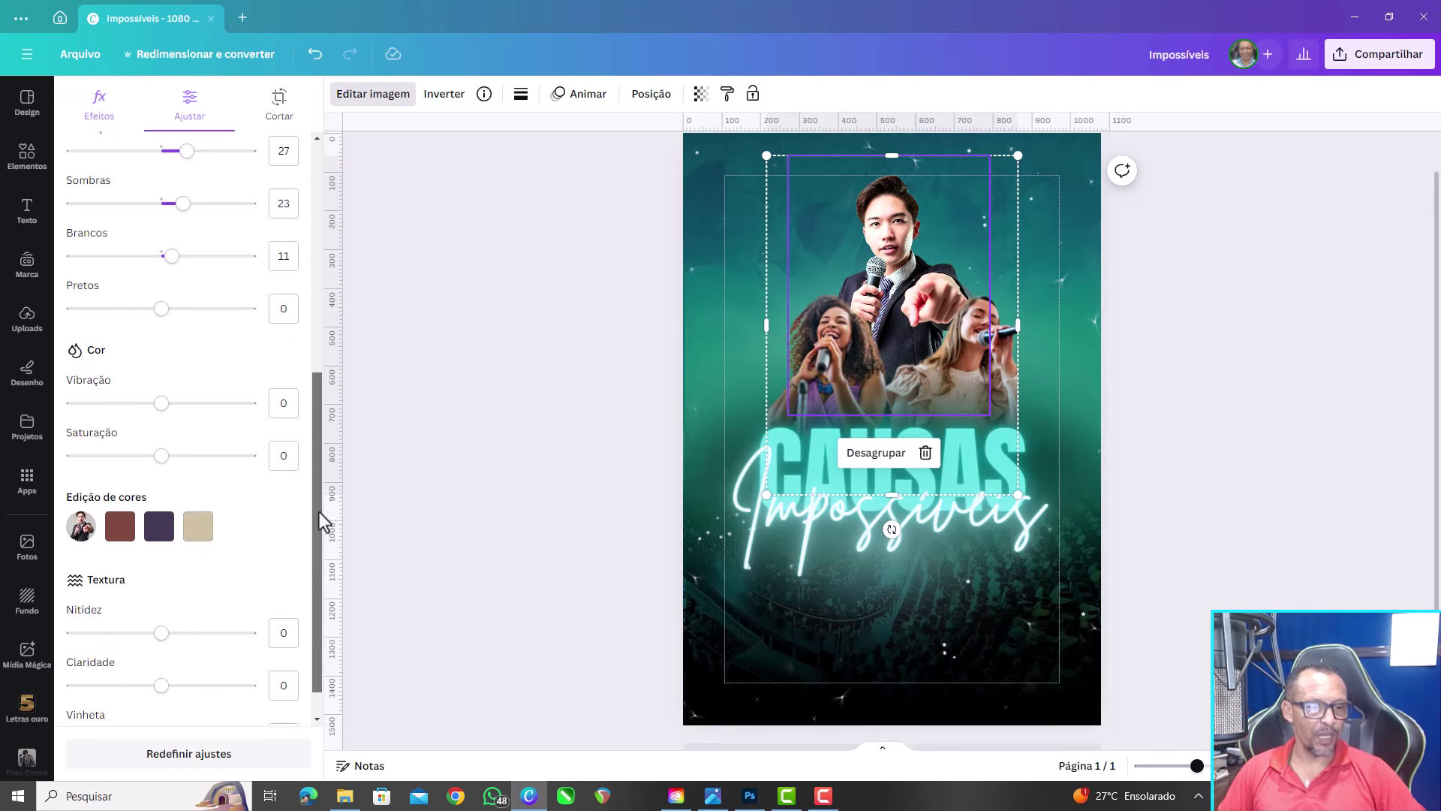
left_click_drag(161, 594, 178, 595)
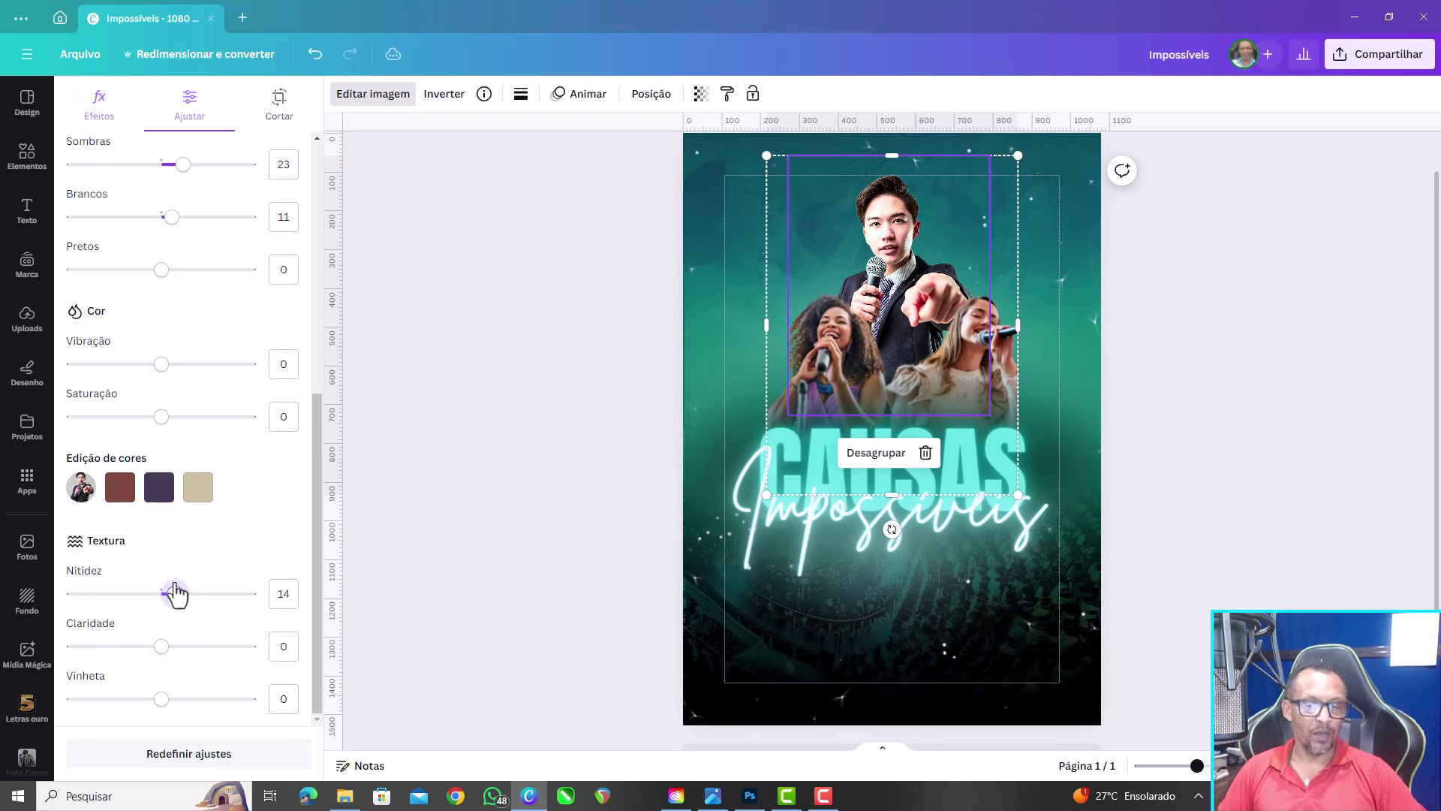
scroll(255, 331, "up", 1)
scroll(225, 316, "up", 2)
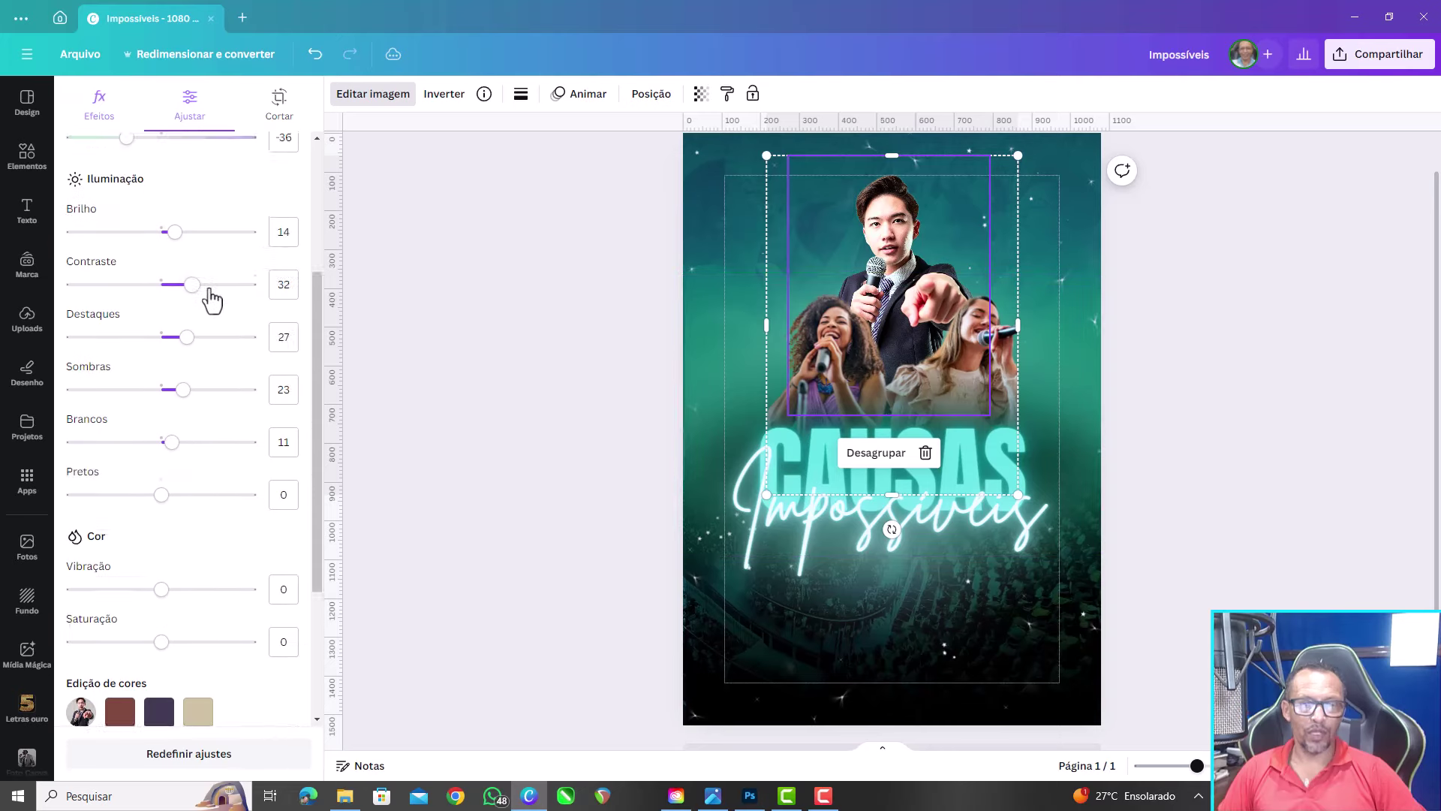
scroll(211, 298, "up", 3)
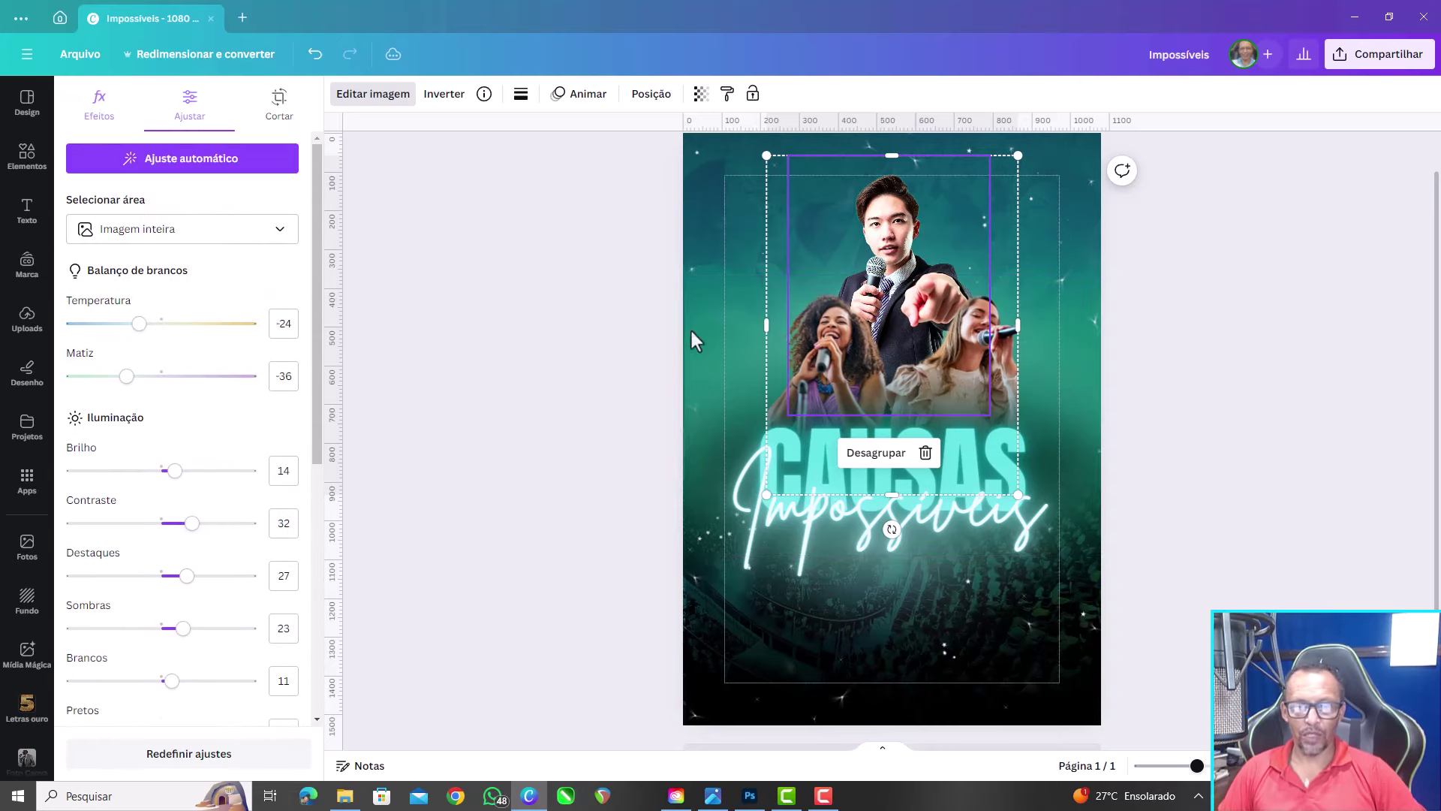
Multi-select the three singer photos and Impossíveis title, trying a move then undoing it
left_click(592, 242)
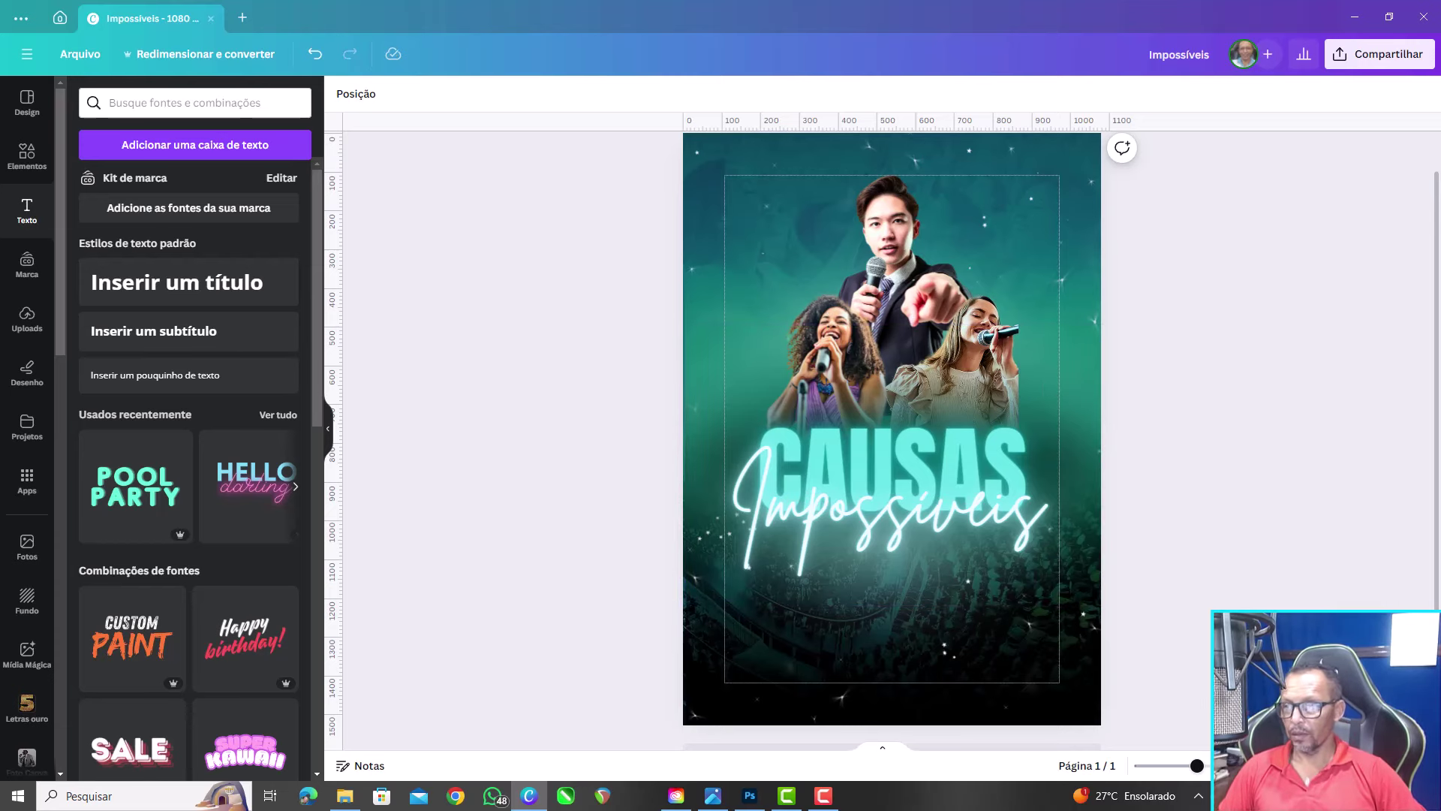
left_click(925, 219)
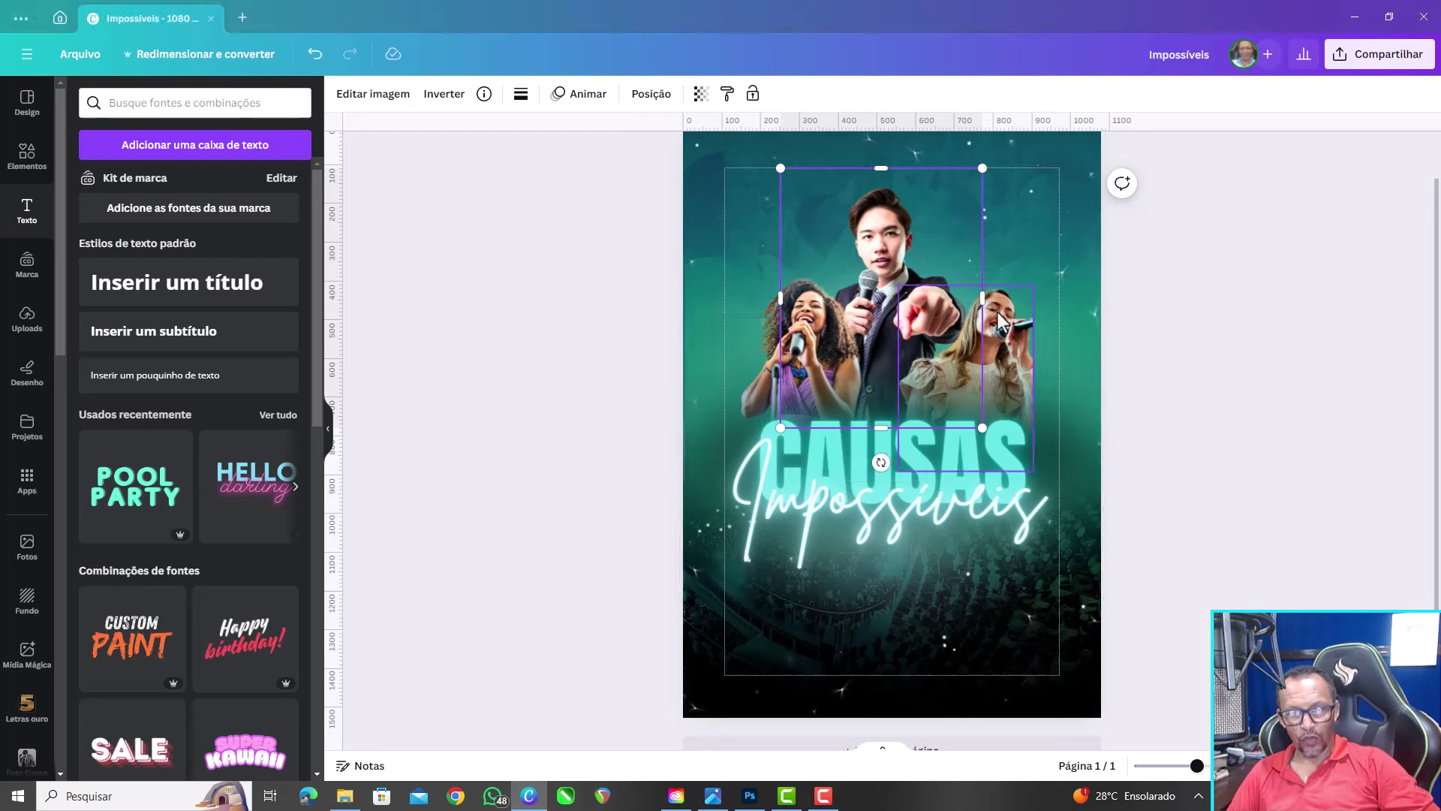
left_click(1007, 304, "shift")
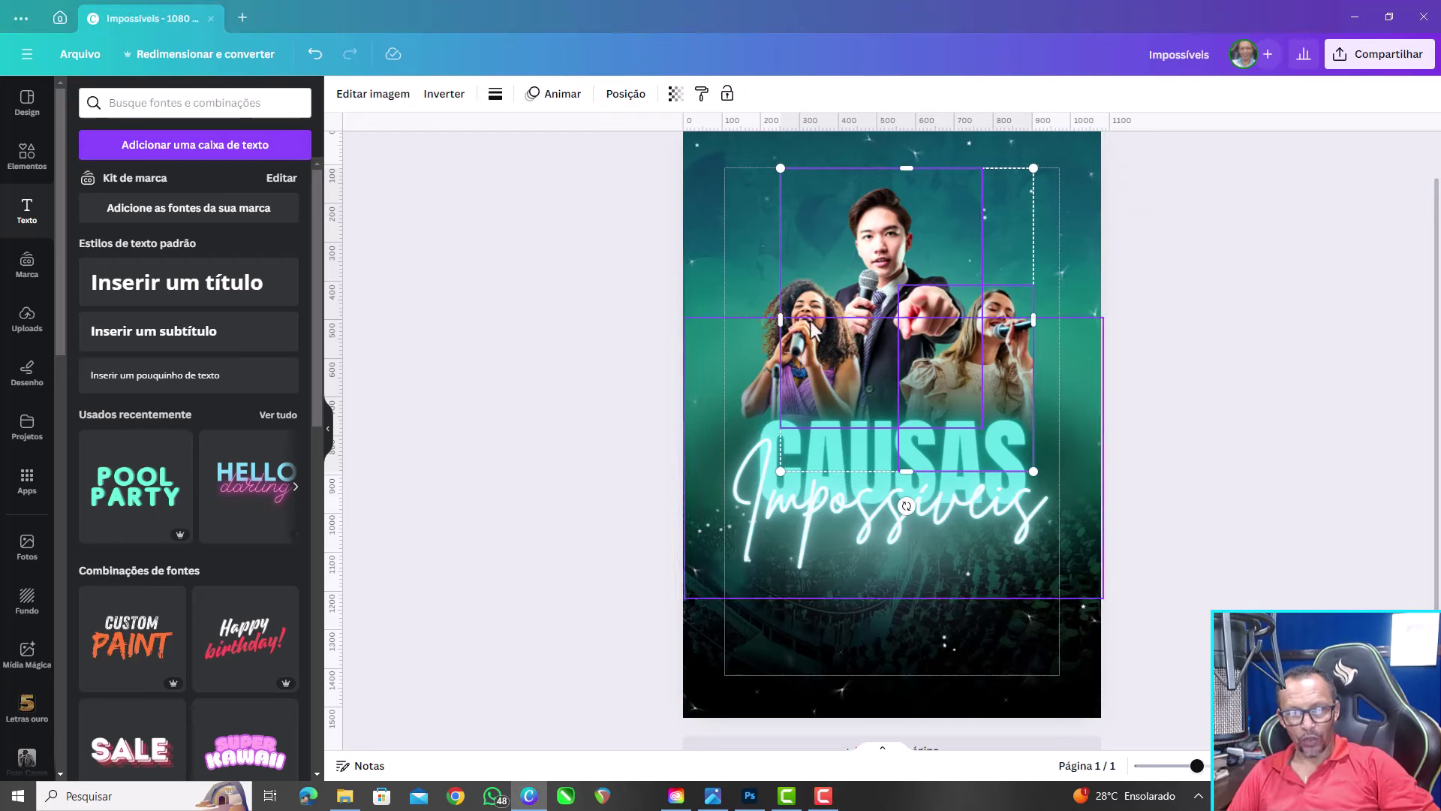
left_click(762, 304, "shift")
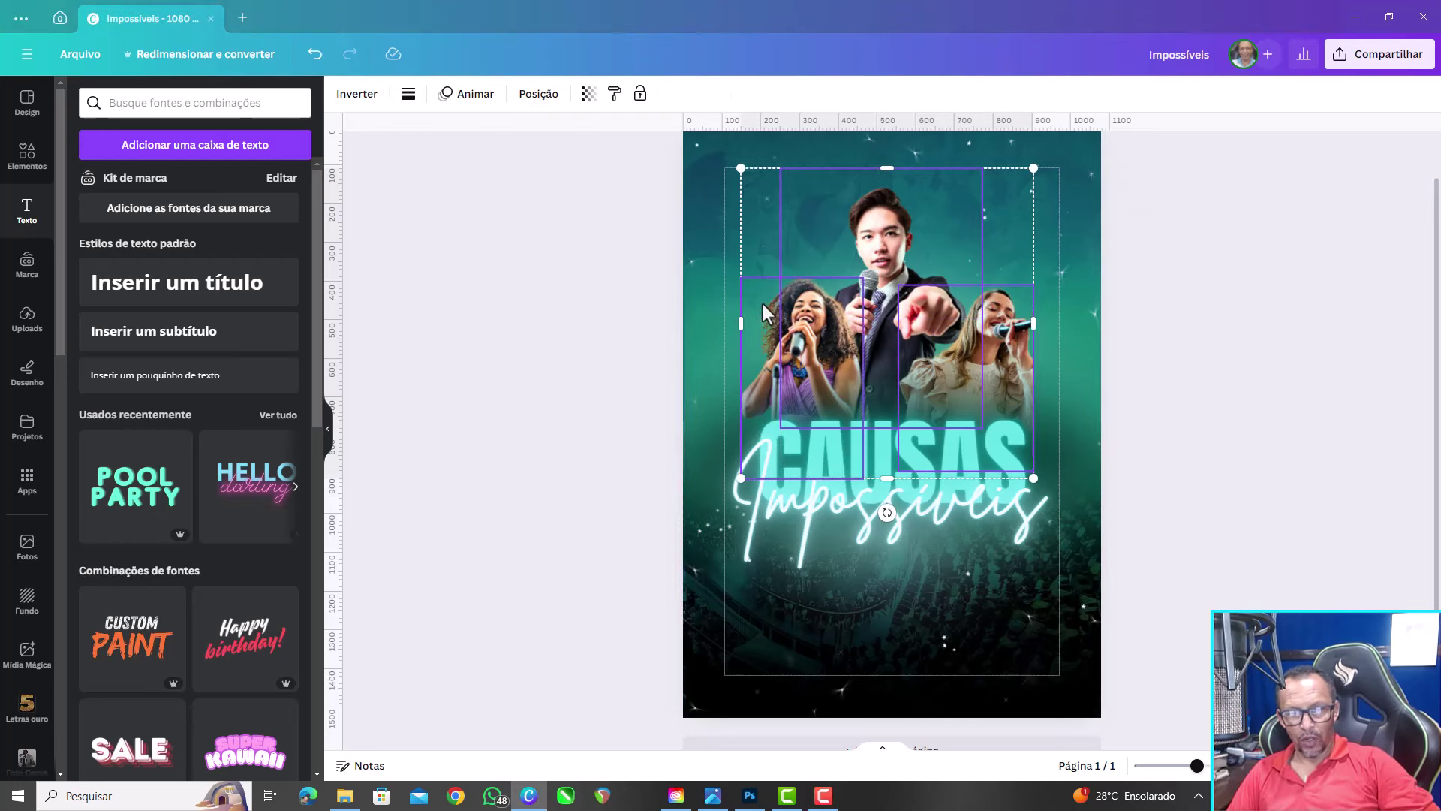
left_click(1014, 432, "shift")
left_click(1011, 424, "shift")
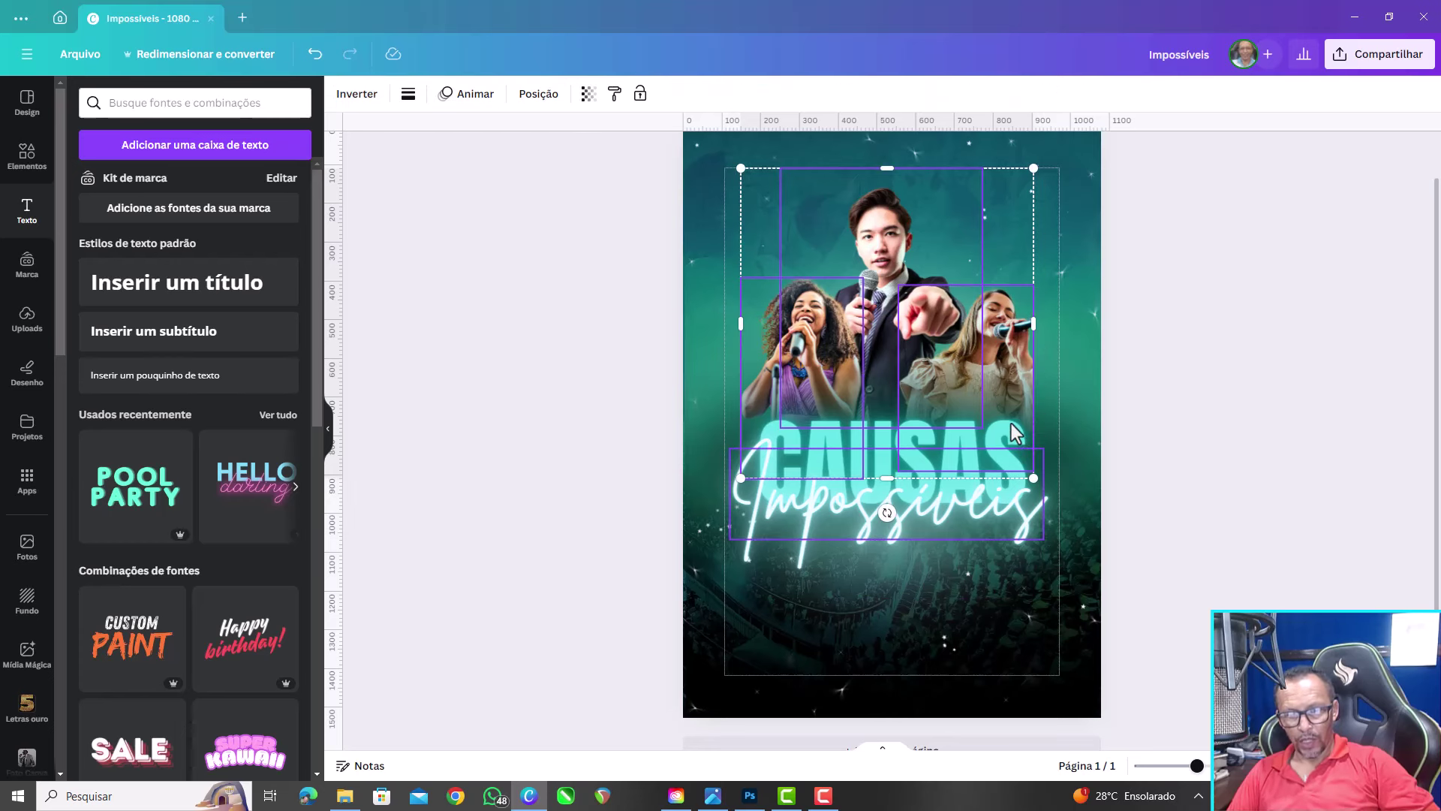
left_click(1006, 511, "shift")
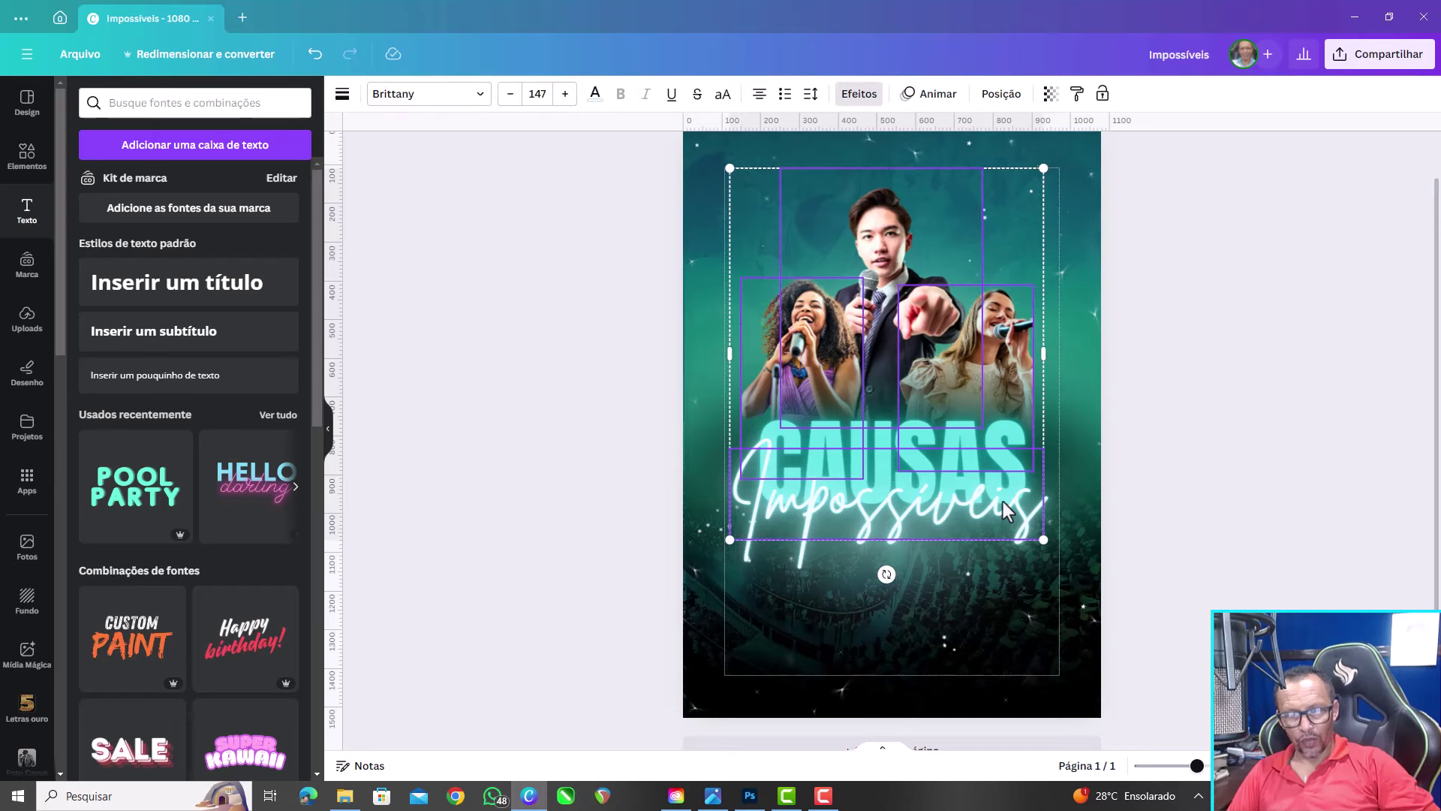
left_click_drag(1006, 510, 1037, 497)
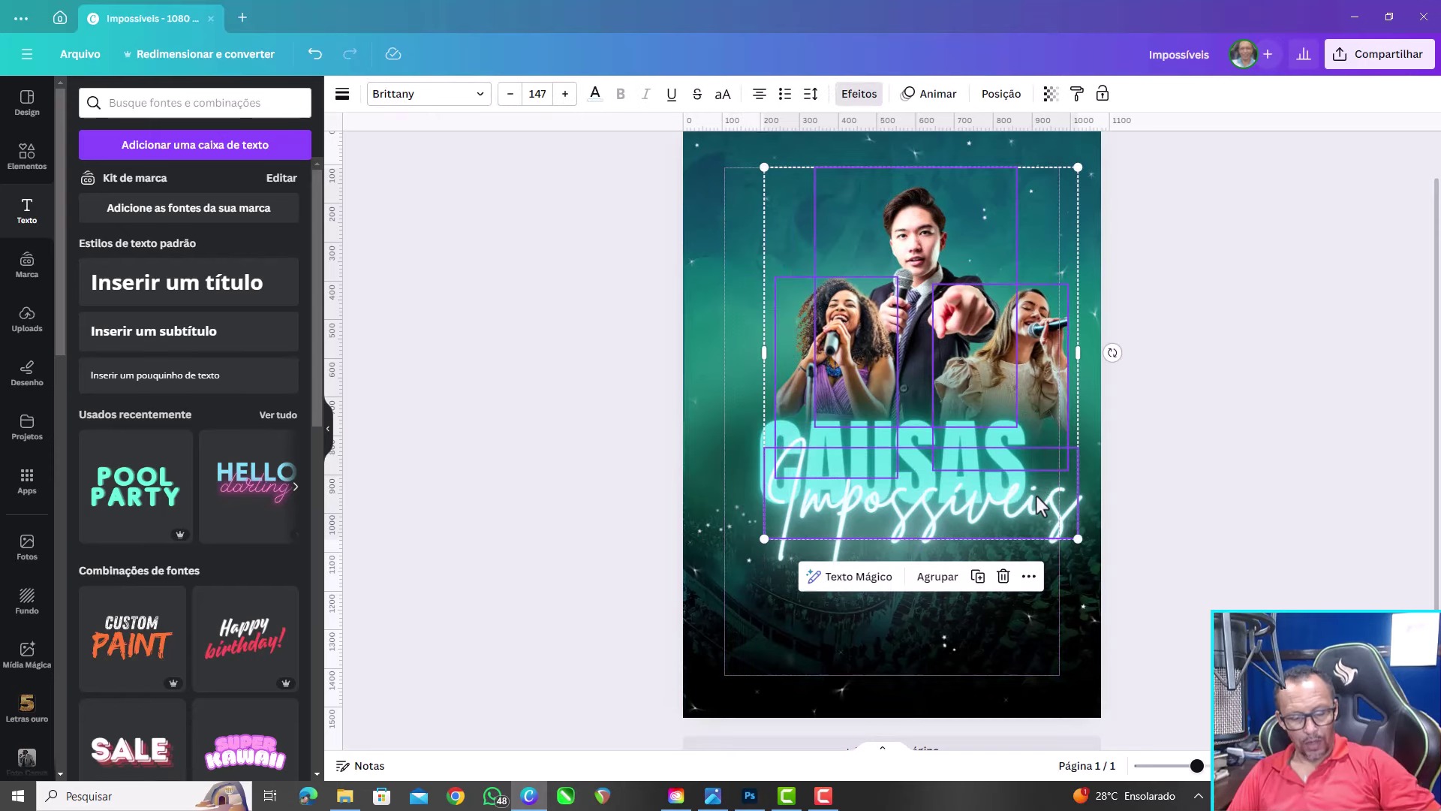
key("ctrl+z")
Clear the selection and show the Posição layers list
left_click(1007, 456, "shift")
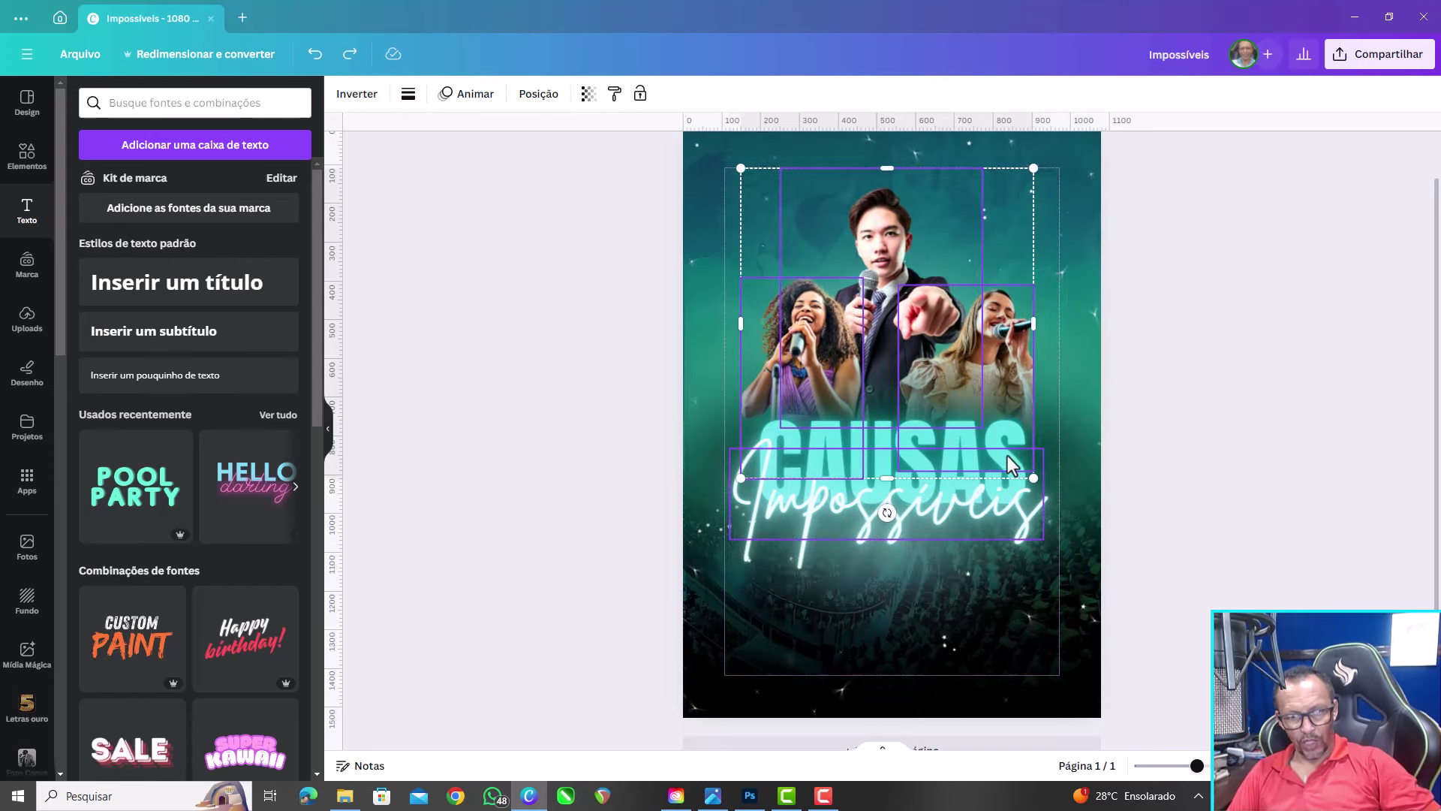
left_click(1160, 451)
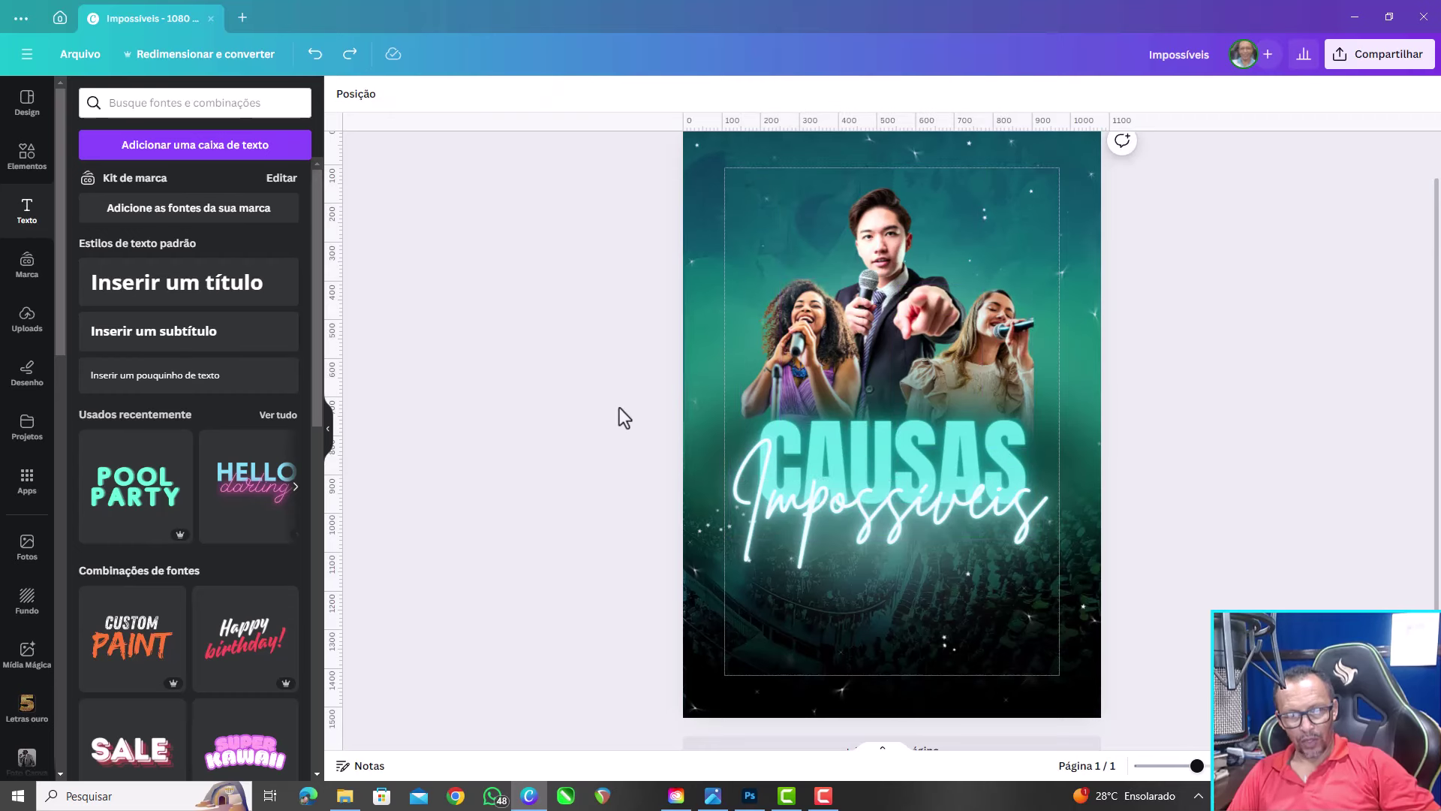
left_click(777, 430)
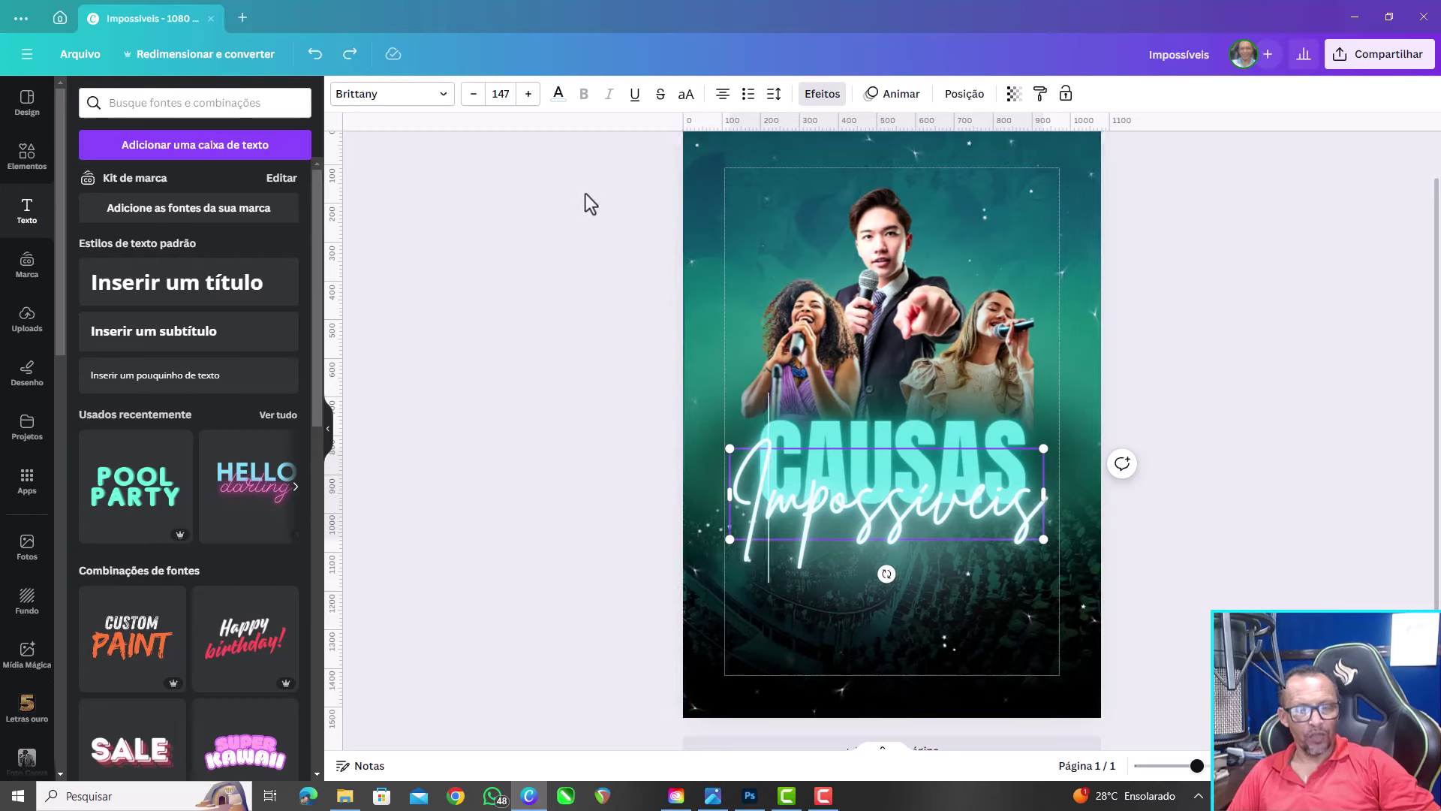
left_click(551, 169)
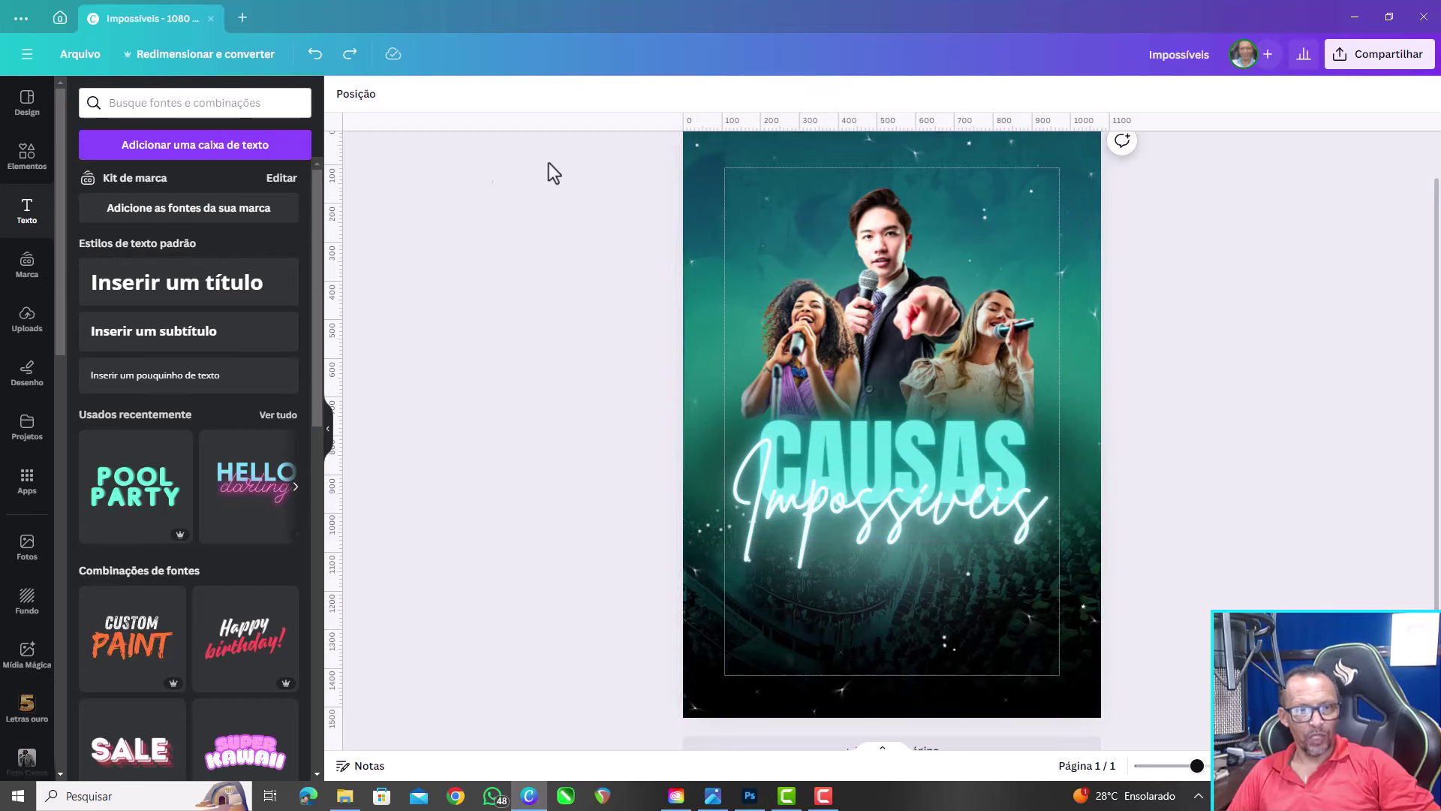
left_click(355, 96)
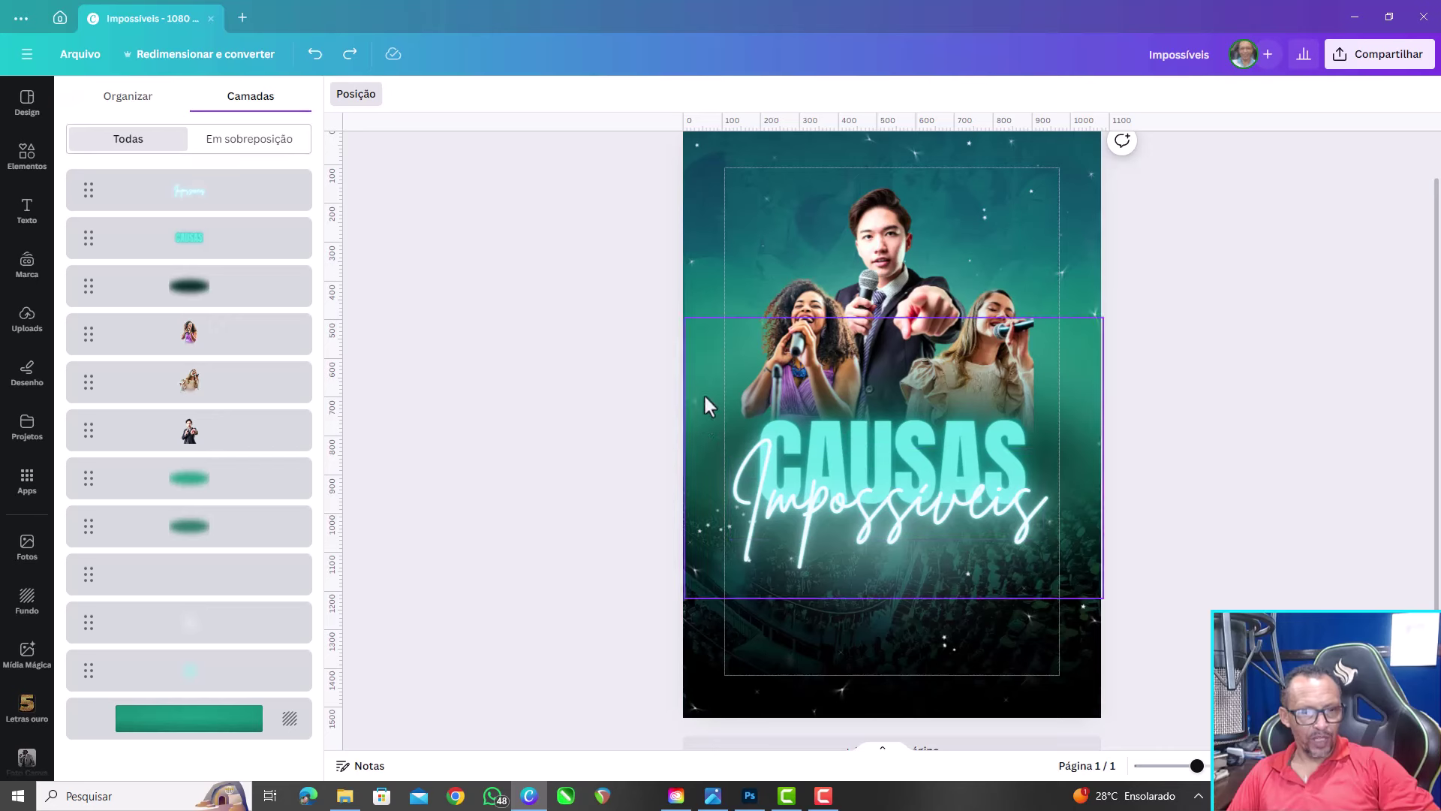
Select the Impossíveis, CAUSAS and three singer photo layers and group them together
left_click(232, 443)
left_click(216, 390, "shift")
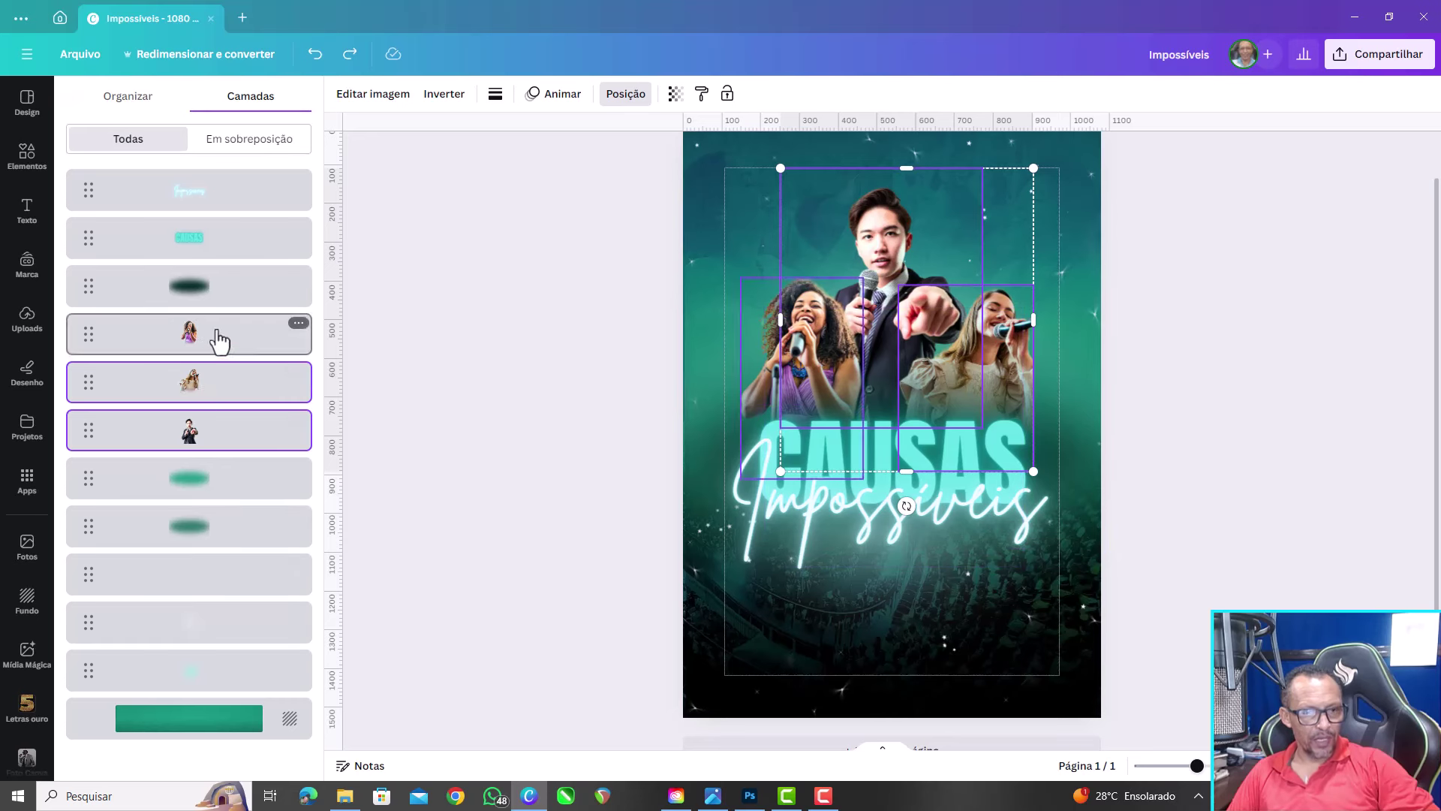
left_click(210, 244, "shift")
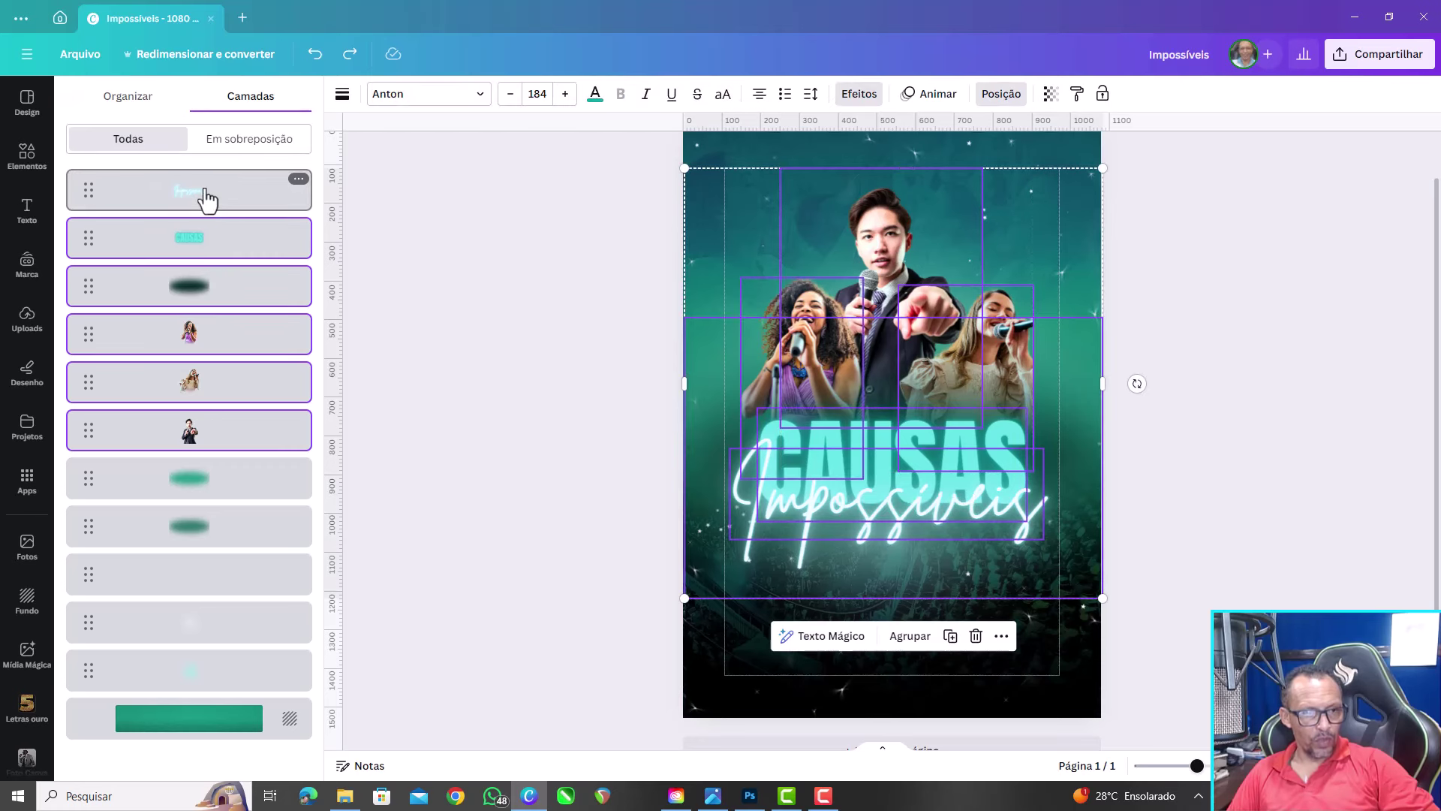
left_click(207, 211)
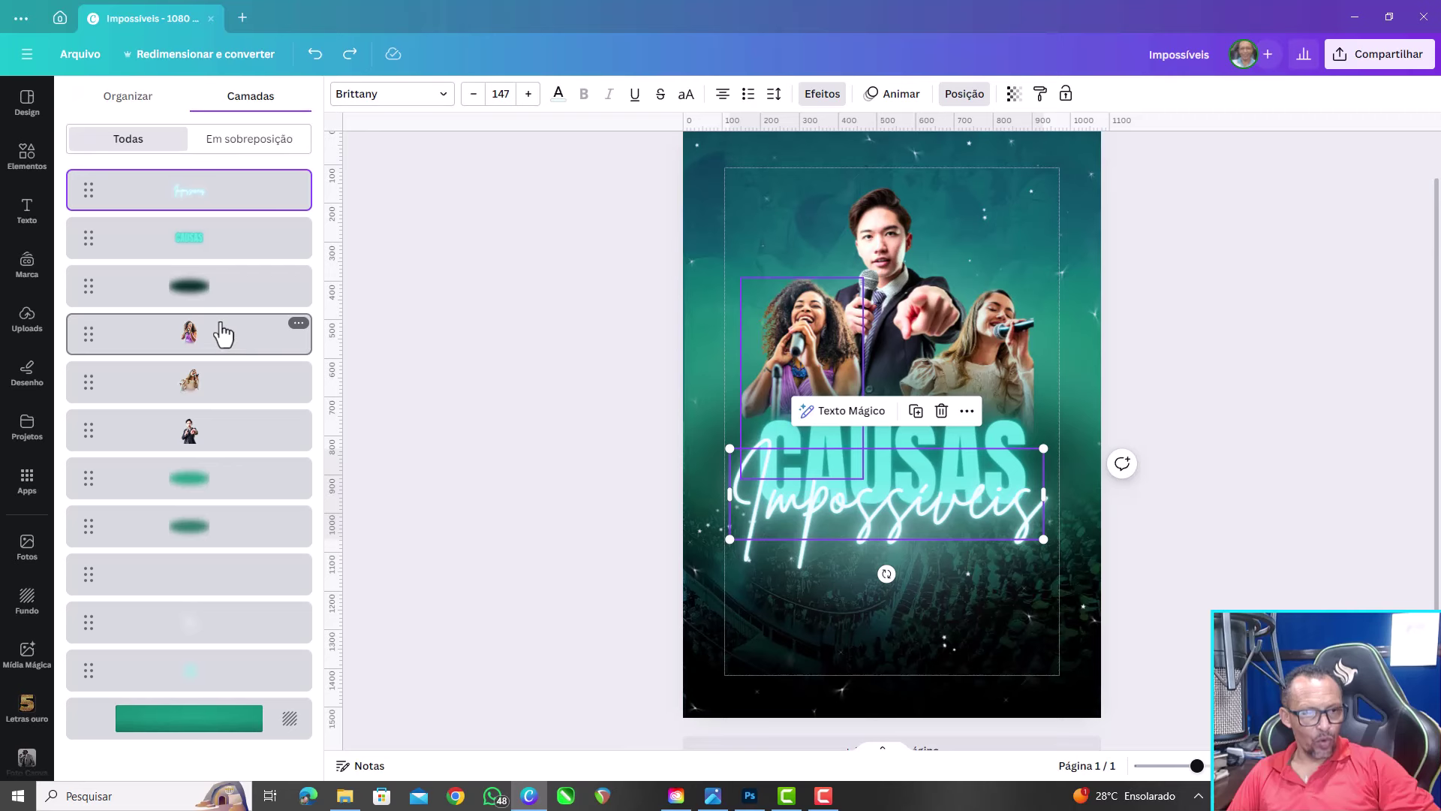
left_click(218, 255, "shift")
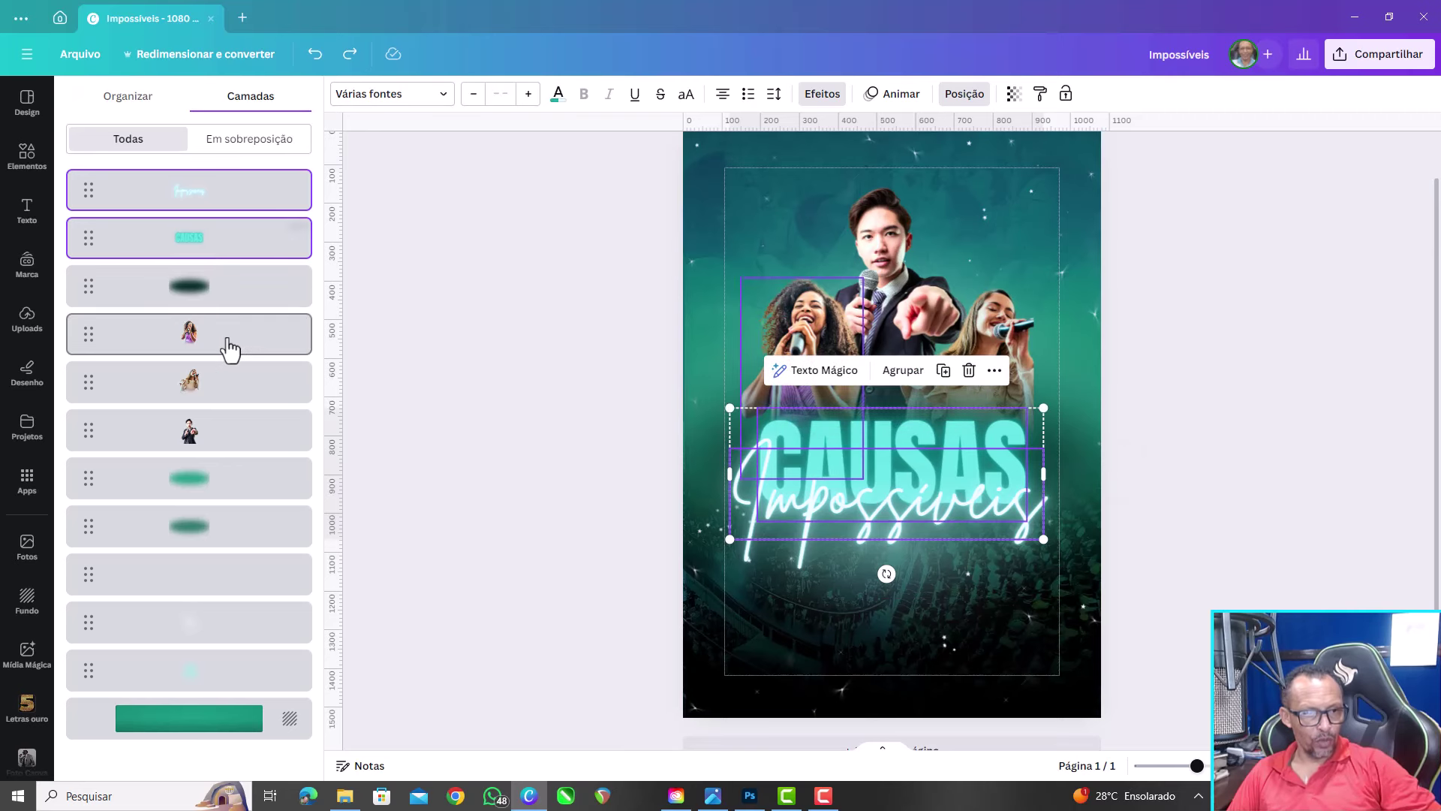
left_click(224, 343, "shift")
left_click(222, 391, "shift")
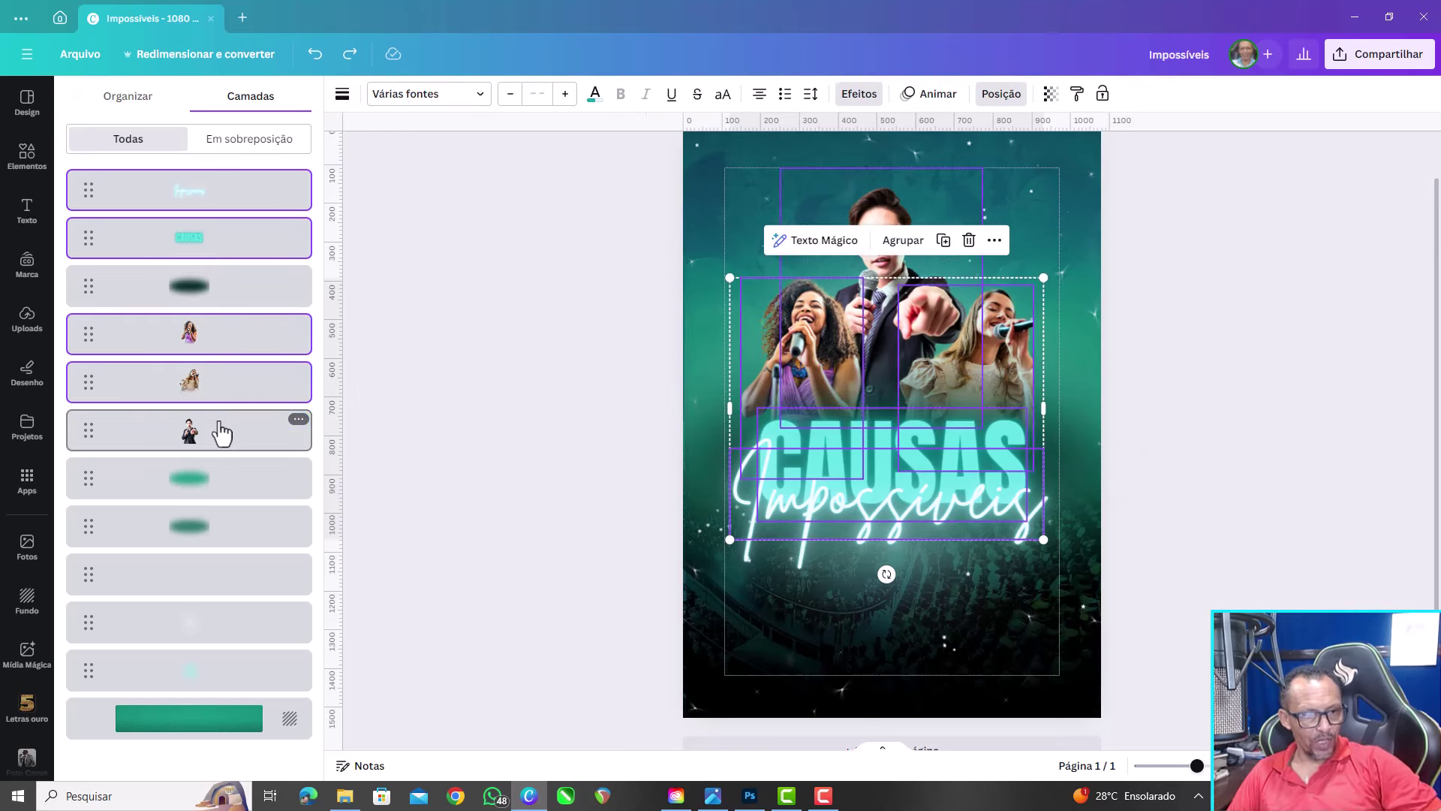
left_click(222, 432, "shift")
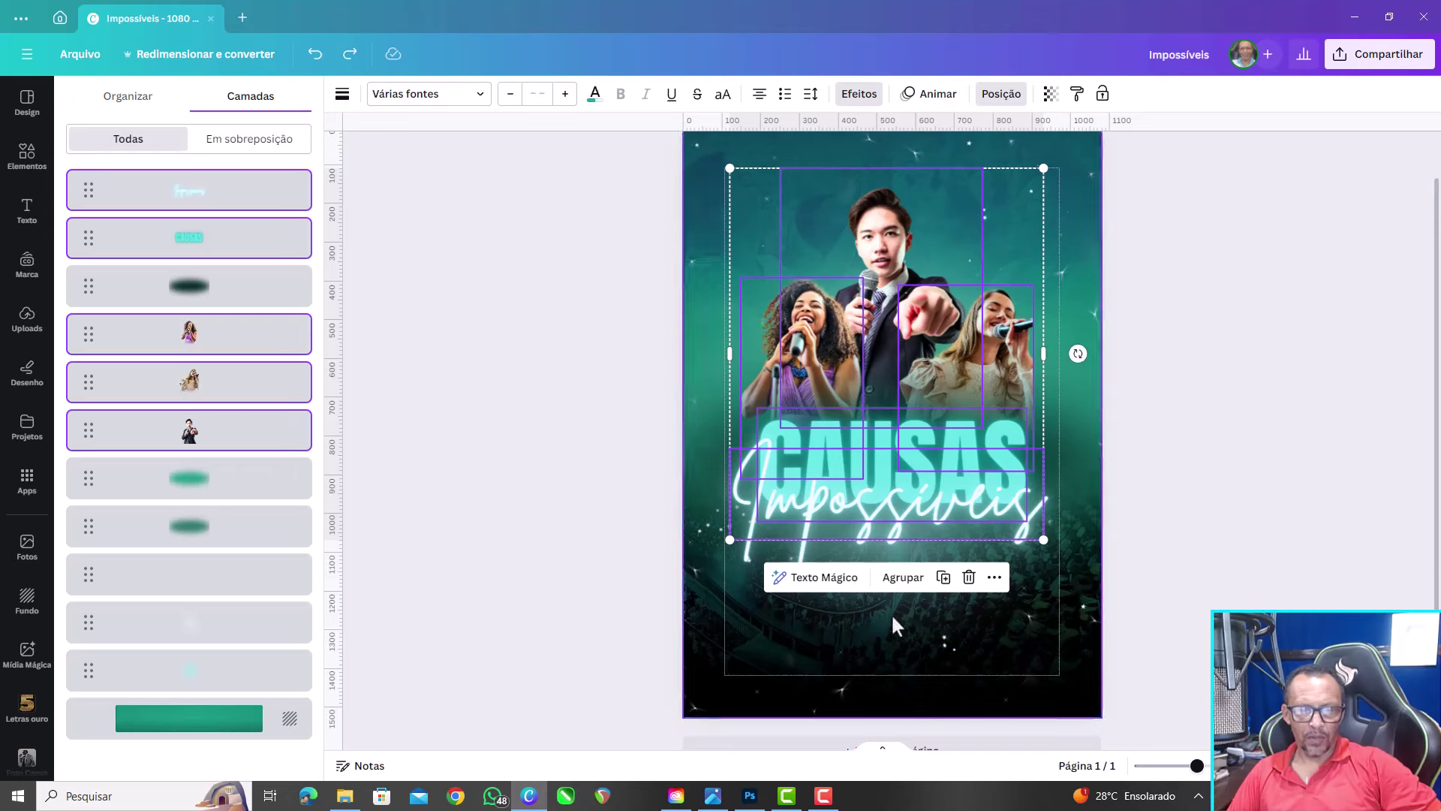
left_click(899, 582)
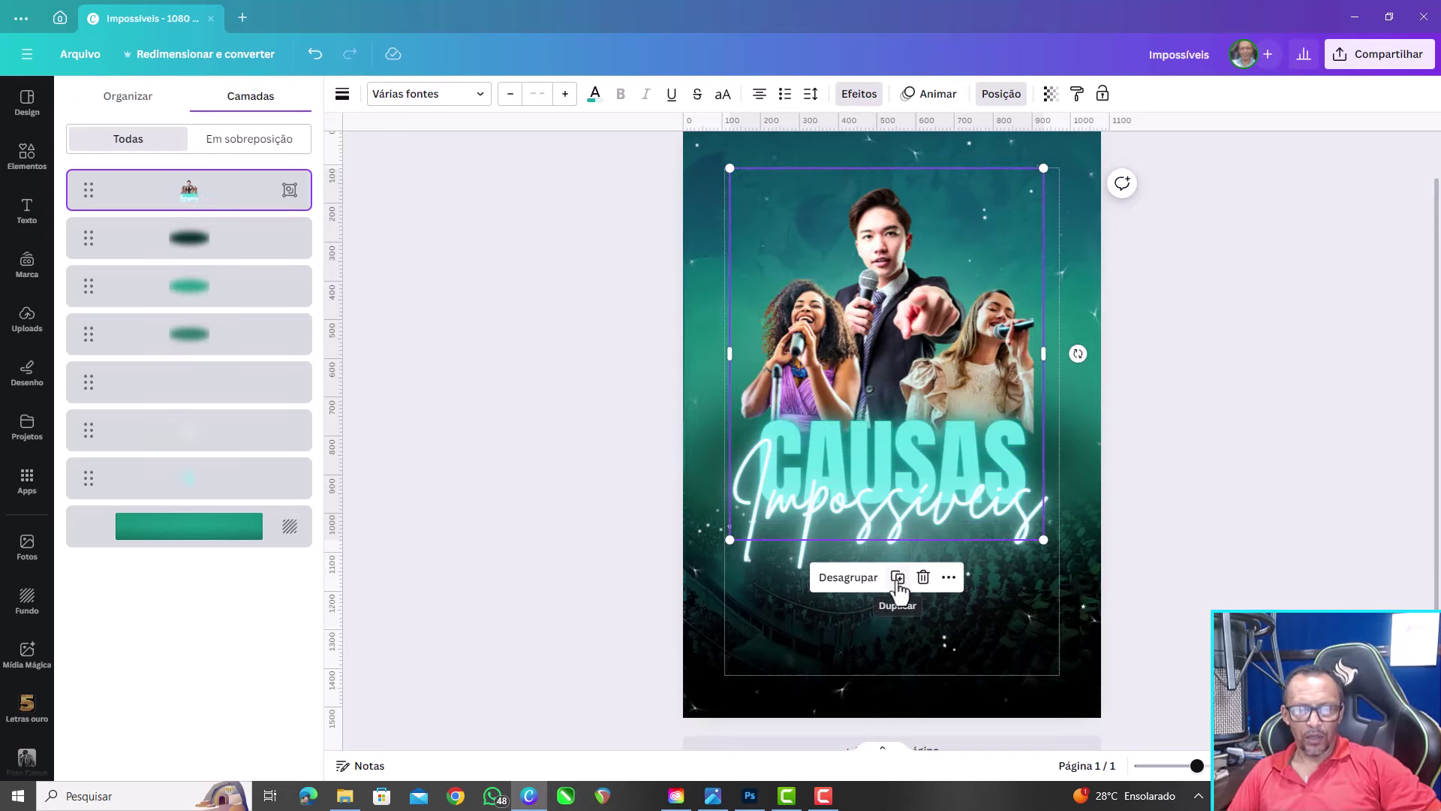
Resize the title-and-singers group to about 733 × 867 and recentre it on the poster
mouse_move(855, 396)
left_mouse_down()
mouse_move(679, 346)
mouse_move(909, 347)
left_mouse_up()
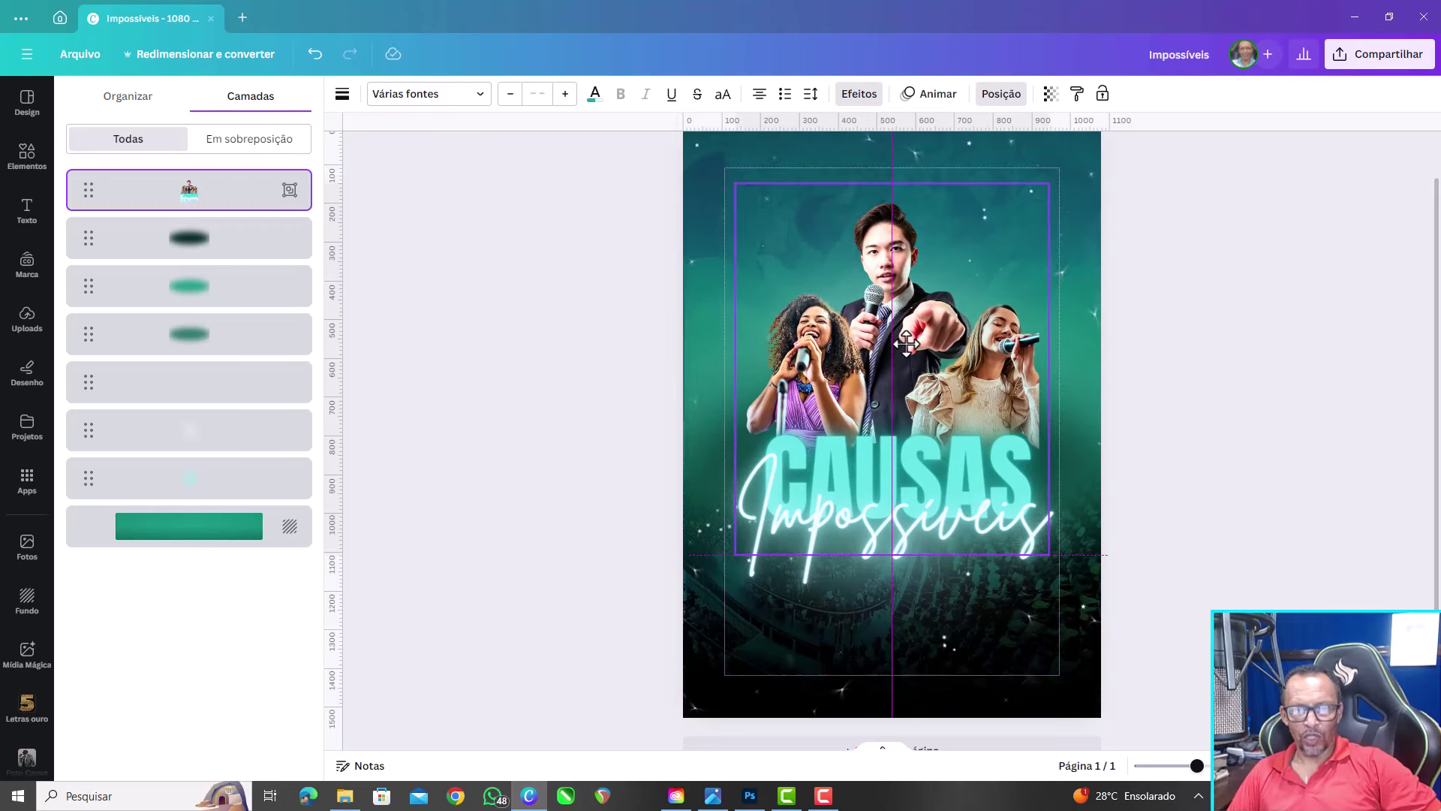
left_click_drag(1049, 559, 1017, 516)
left_click_drag(878, 368, 883, 374)
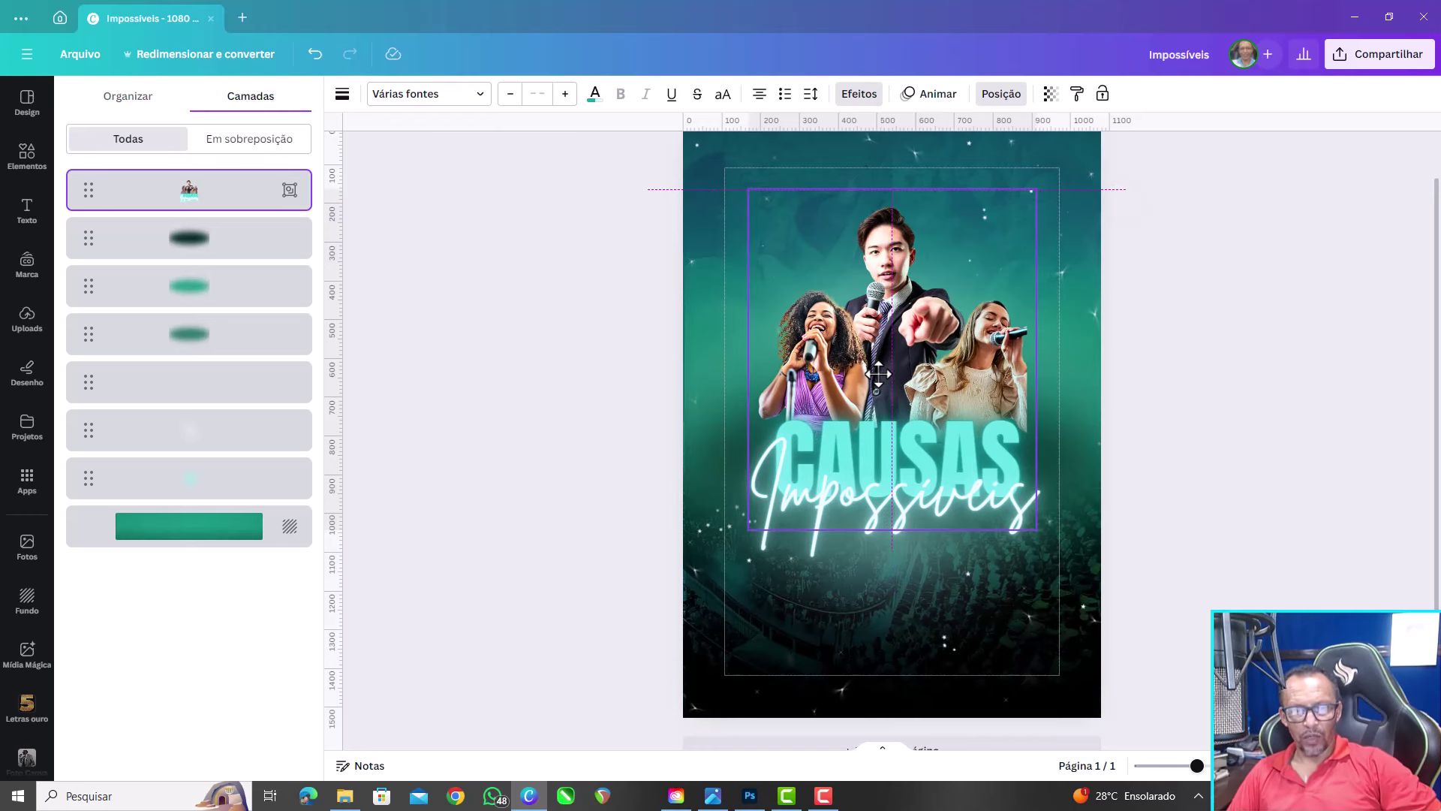
left_click_drag(883, 373, 878, 373)
key("t")
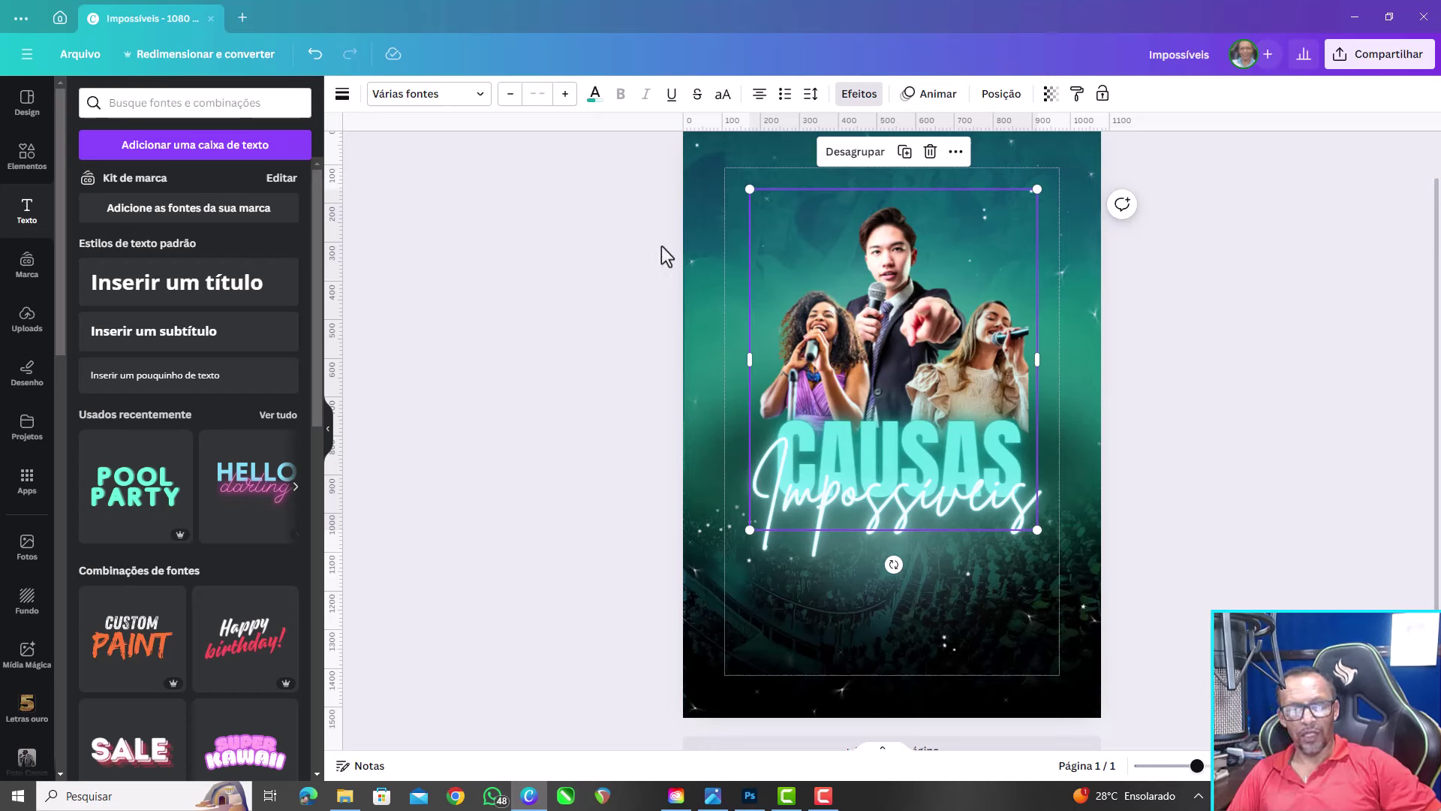
key("Tab")
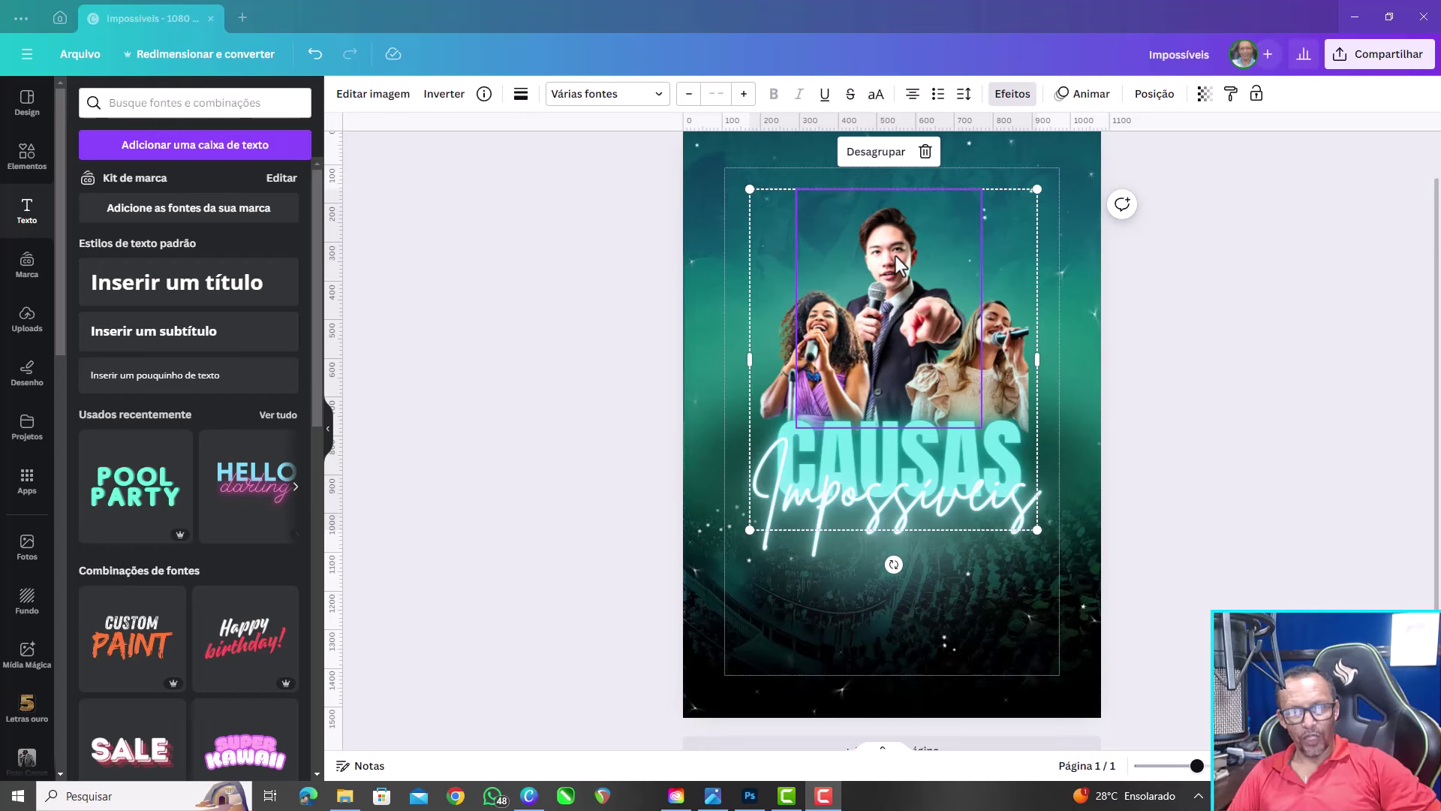
Reapply the Neon effect to the title with a weaker glow
left_click(1017, 96)
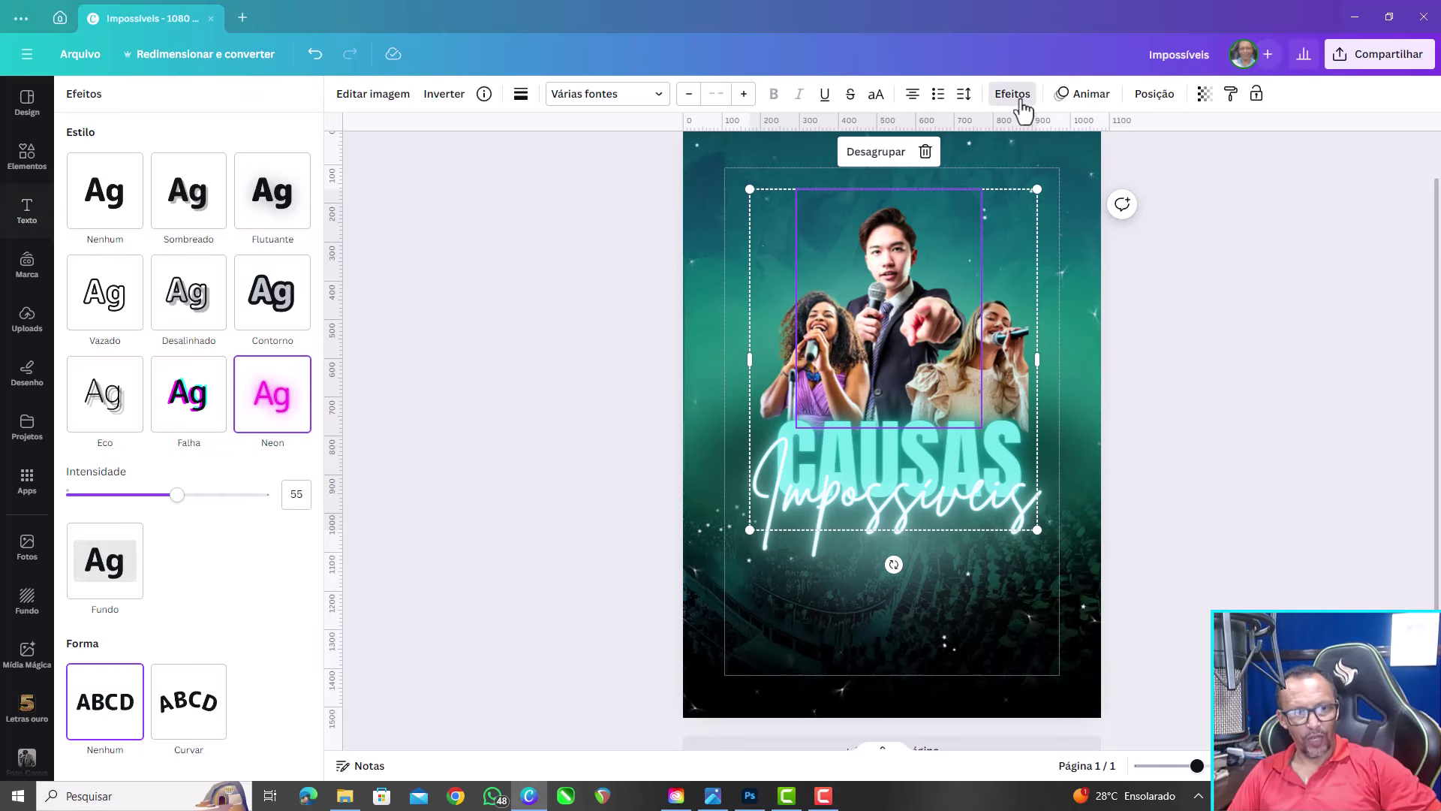
left_click(267, 402)
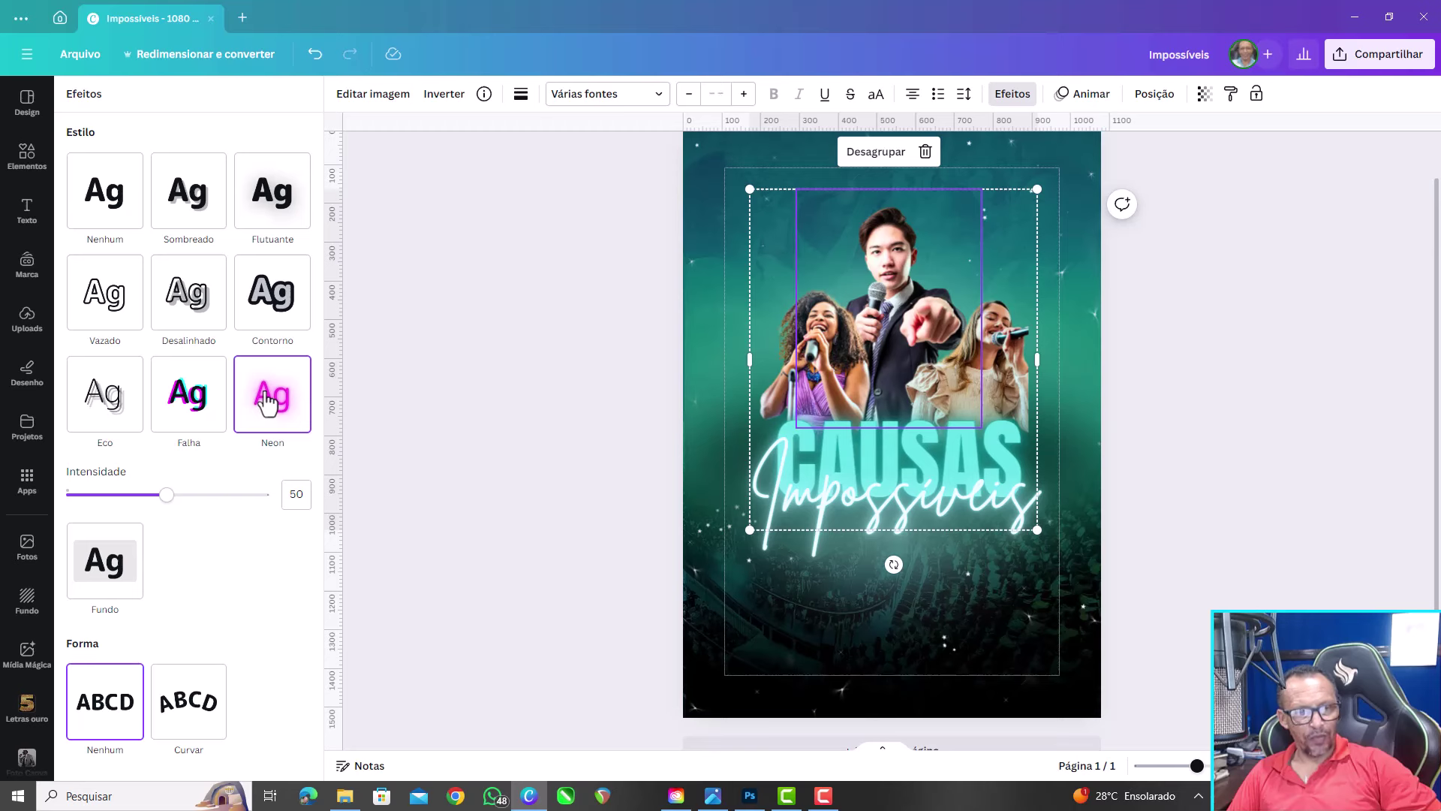
mouse_move(168, 496)
left_mouse_down()
mouse_move(134, 495)
mouse_move(189, 496)
left_mouse_up()
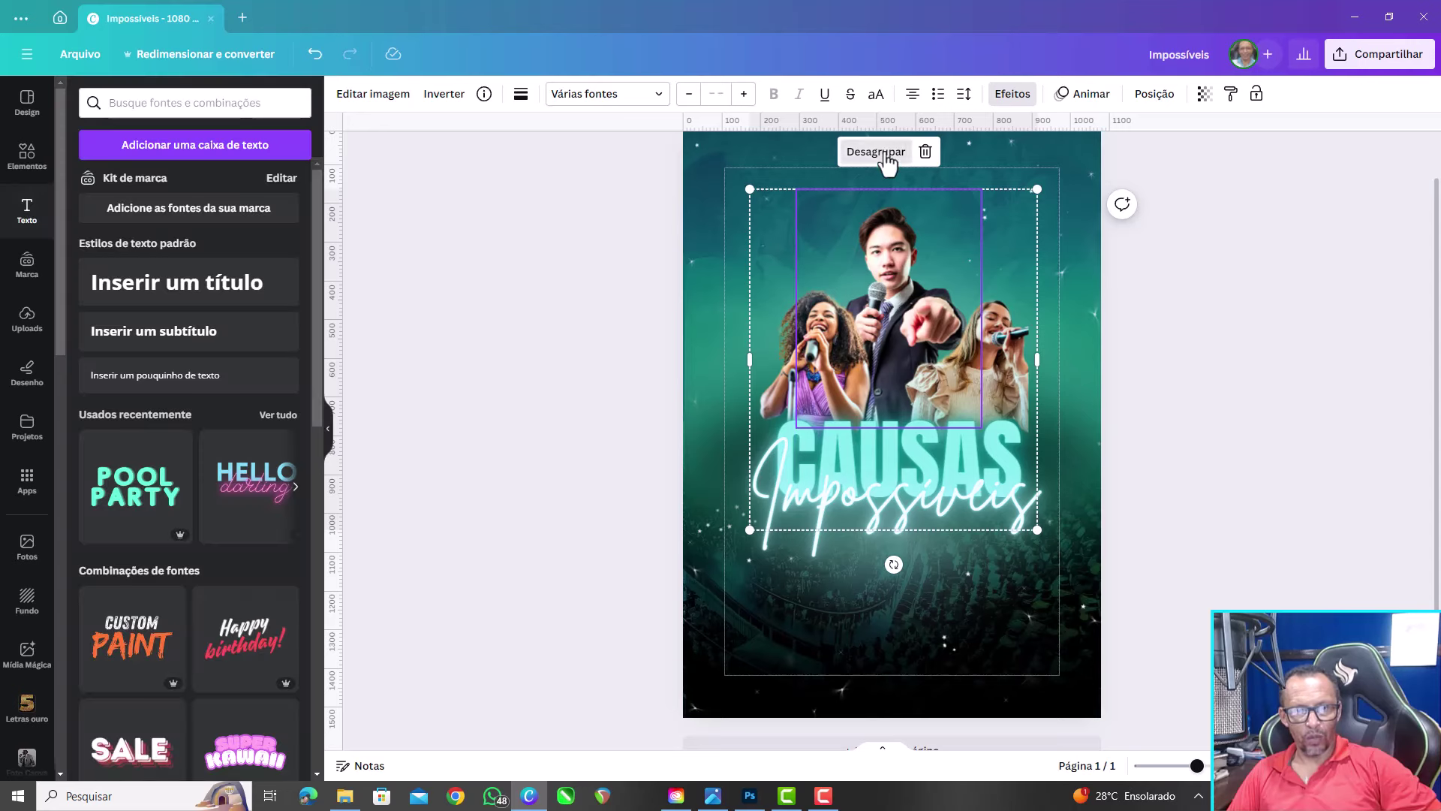
Ungroup the title and singers, then bring up the singers photo's effect options
left_click(875, 152)
left_click(658, 222)
left_click(889, 251)
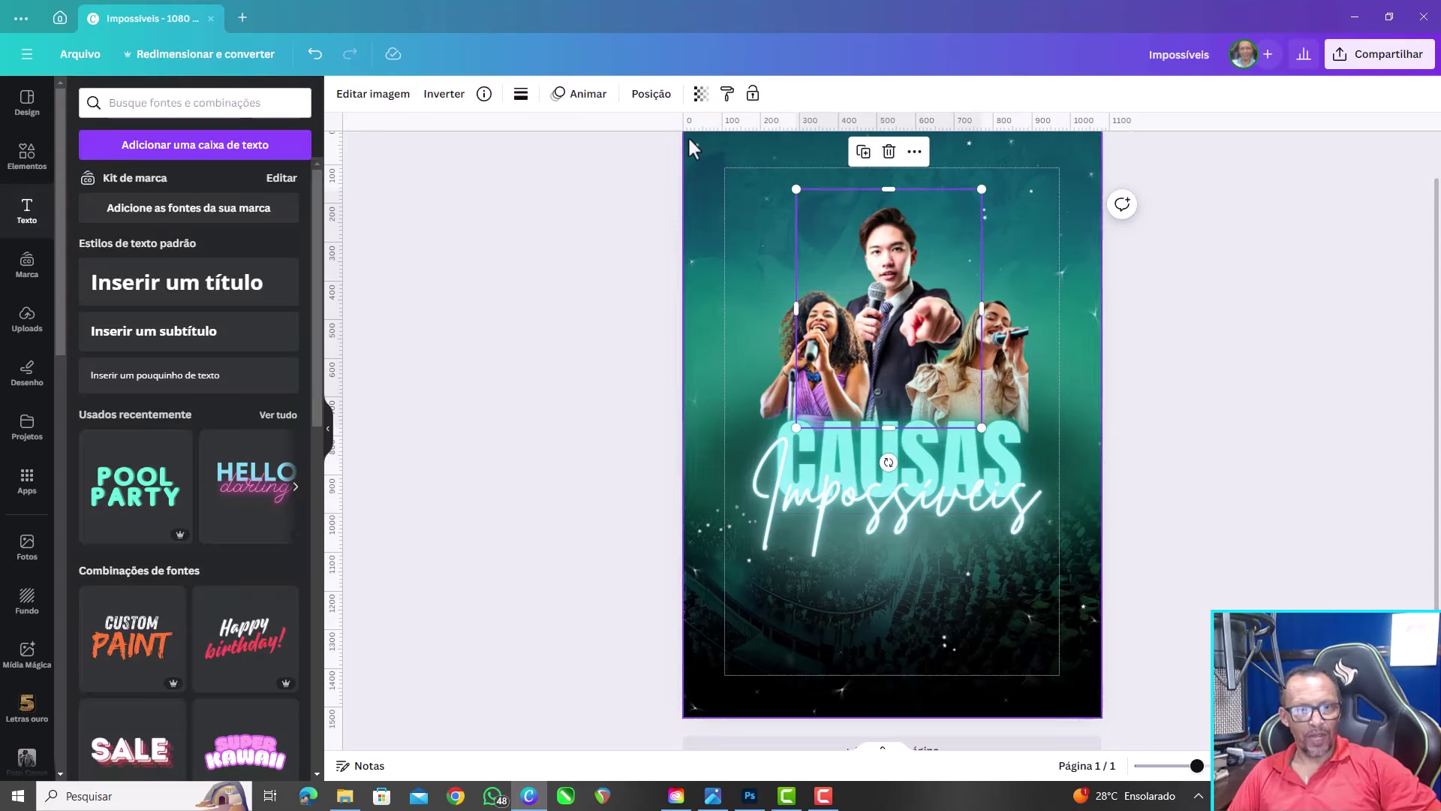
left_click(367, 97)
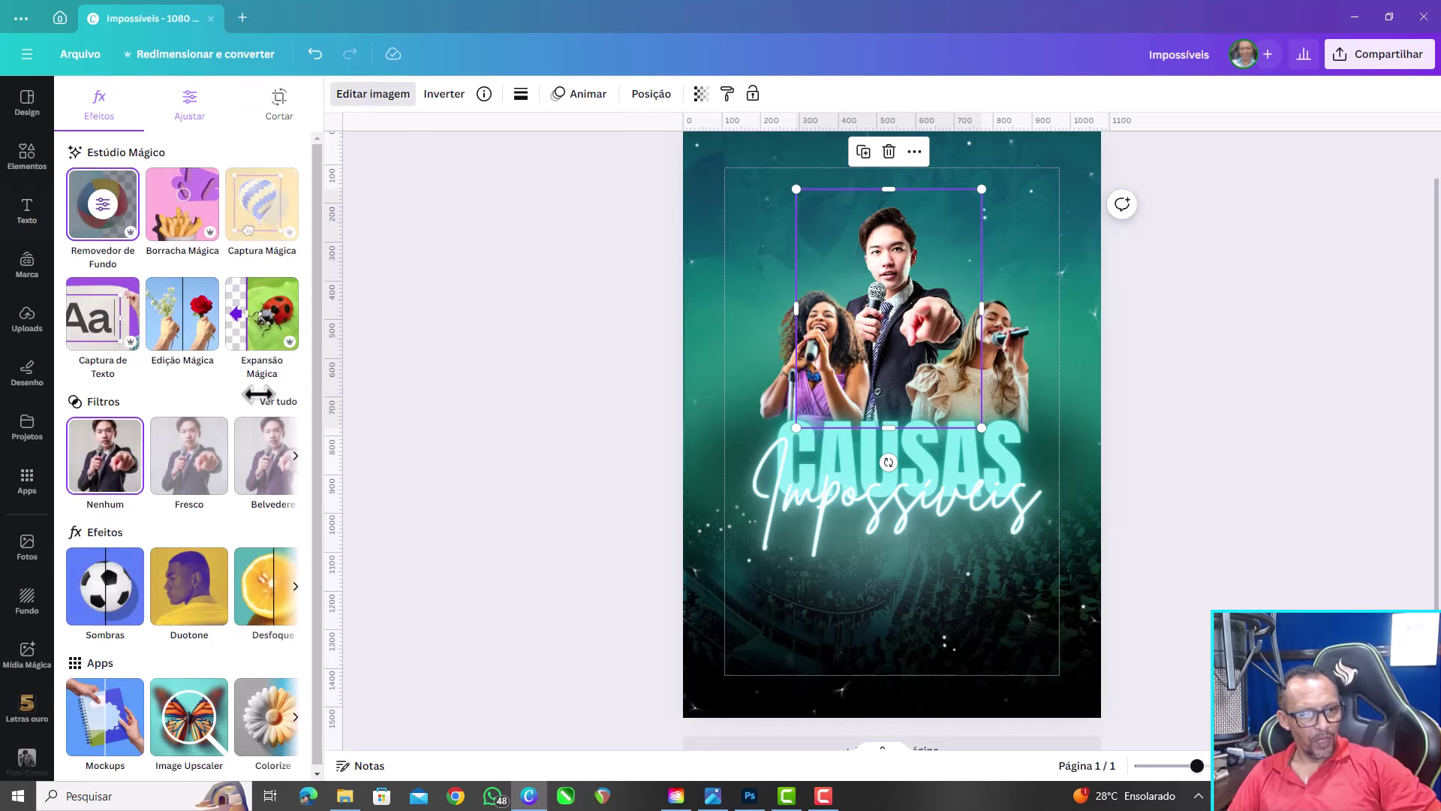
left_click(1209, 406)
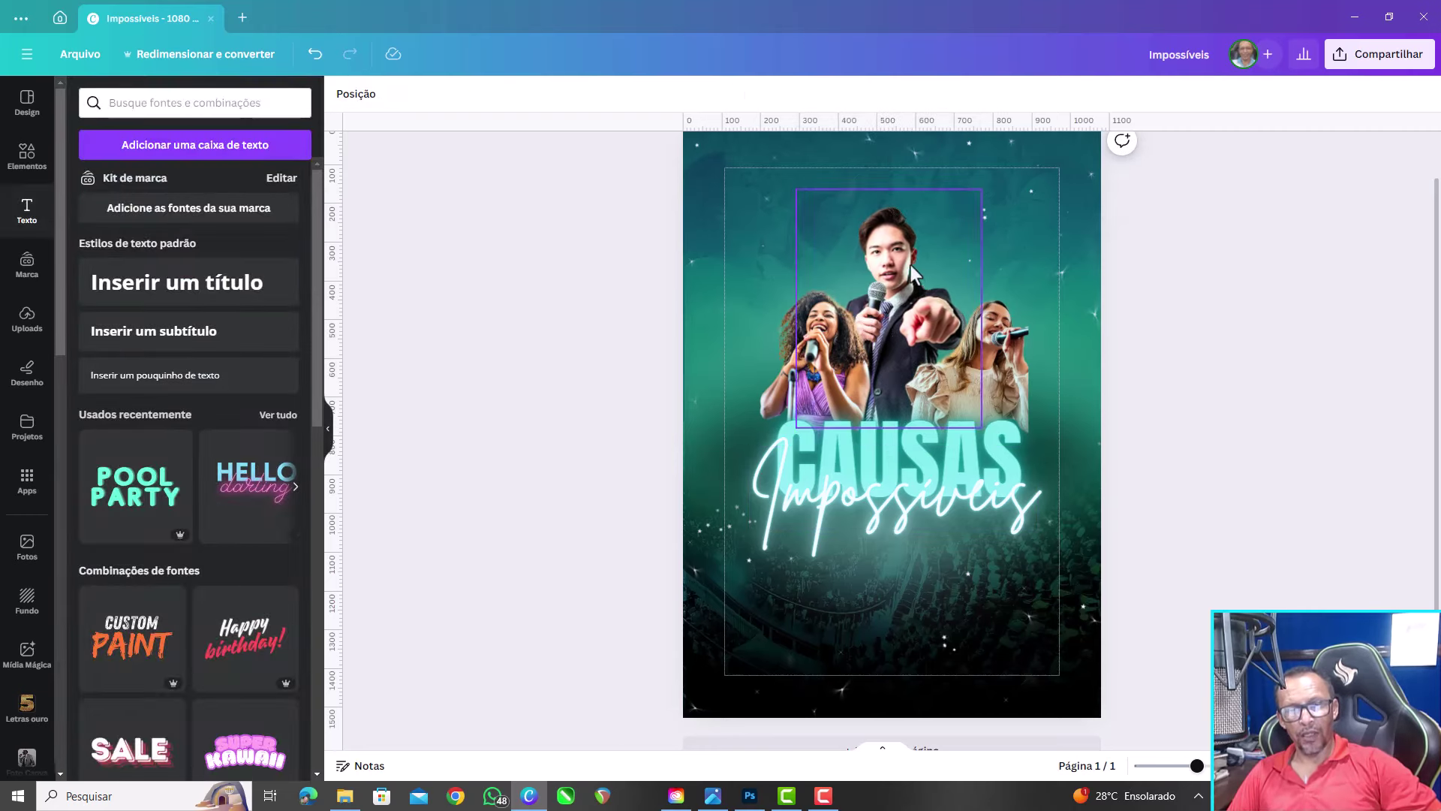
left_click(890, 239)
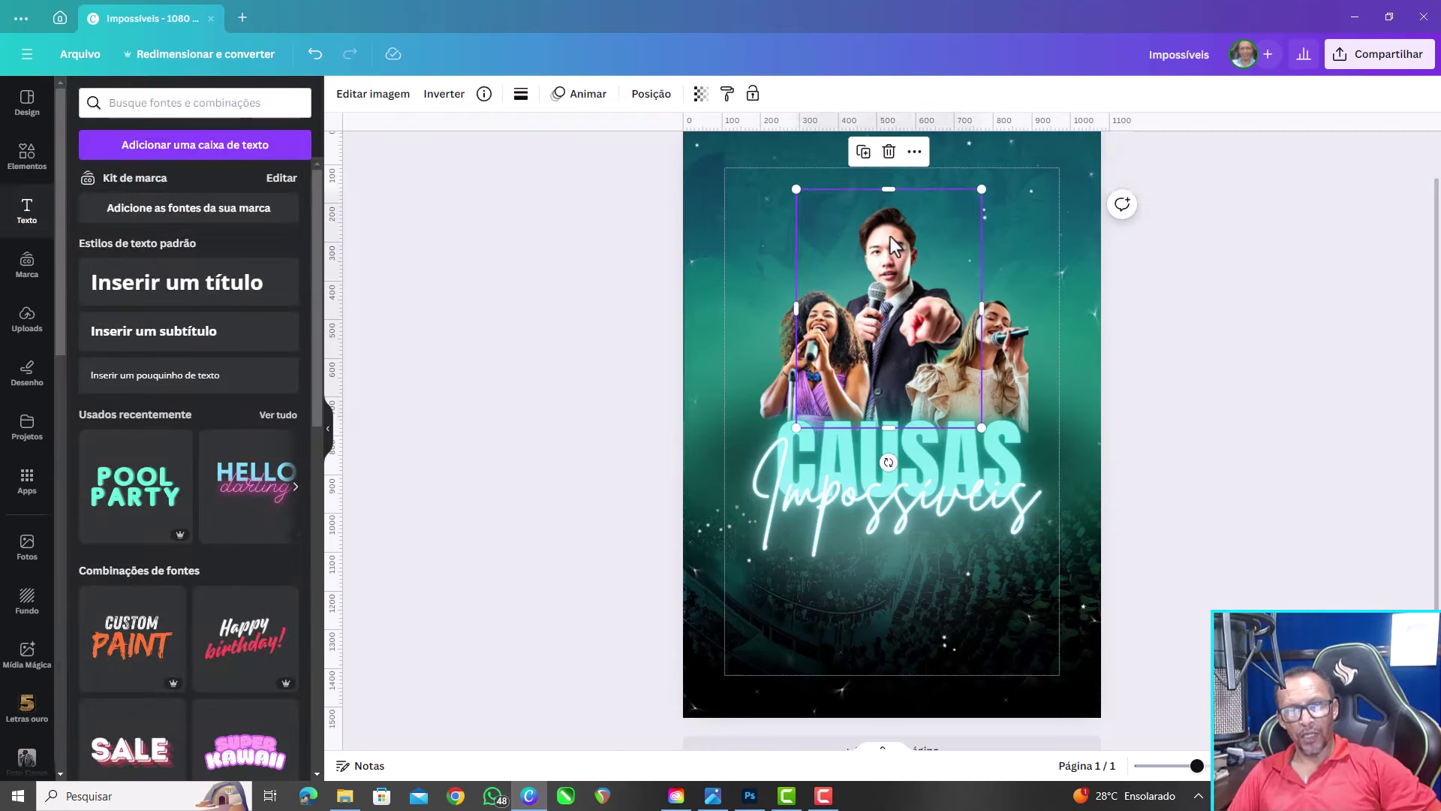
left_click(373, 94)
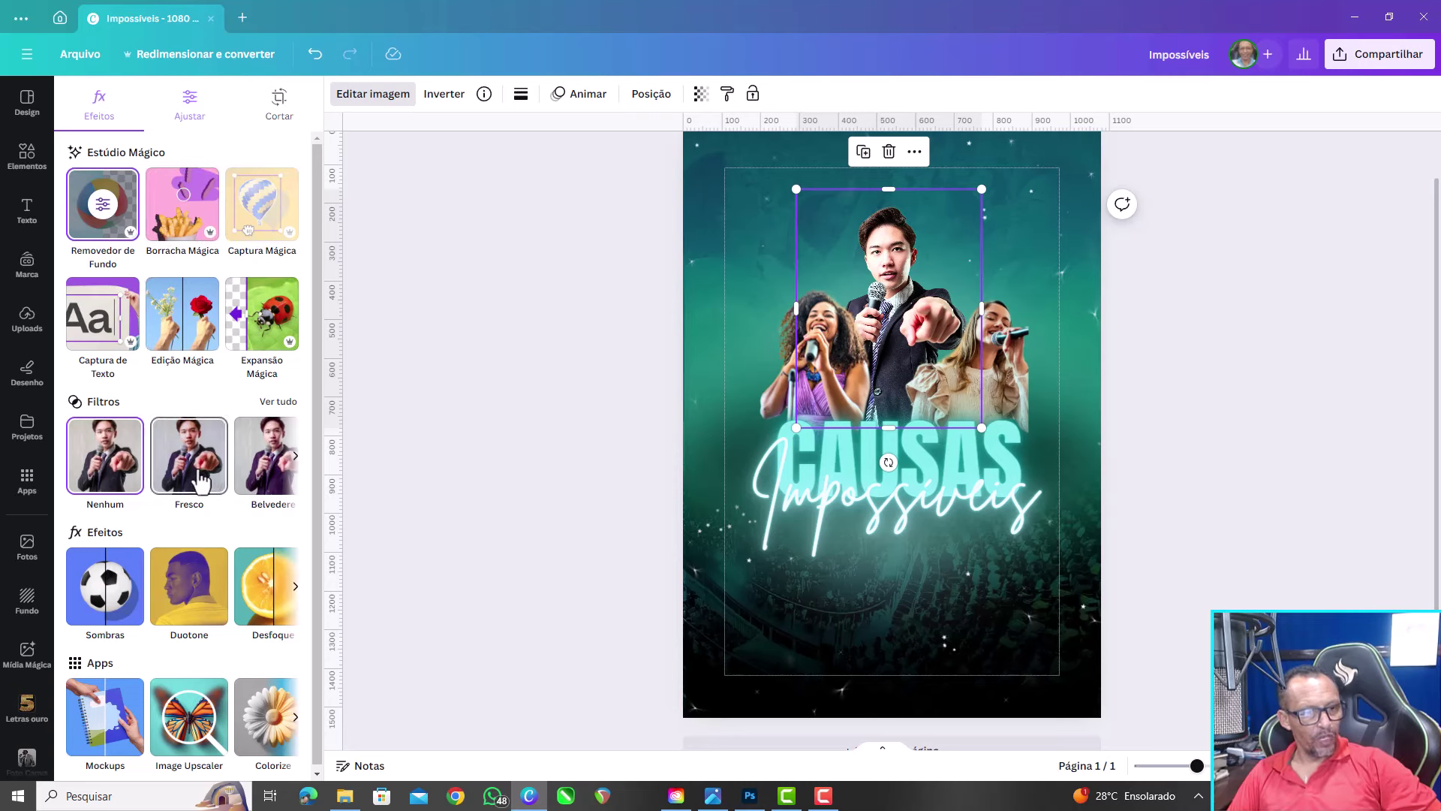
Add a Brilhante glow to the man's photo: colour #01FFF7, size 59, blur 100, intensity 52
left_click(110, 600)
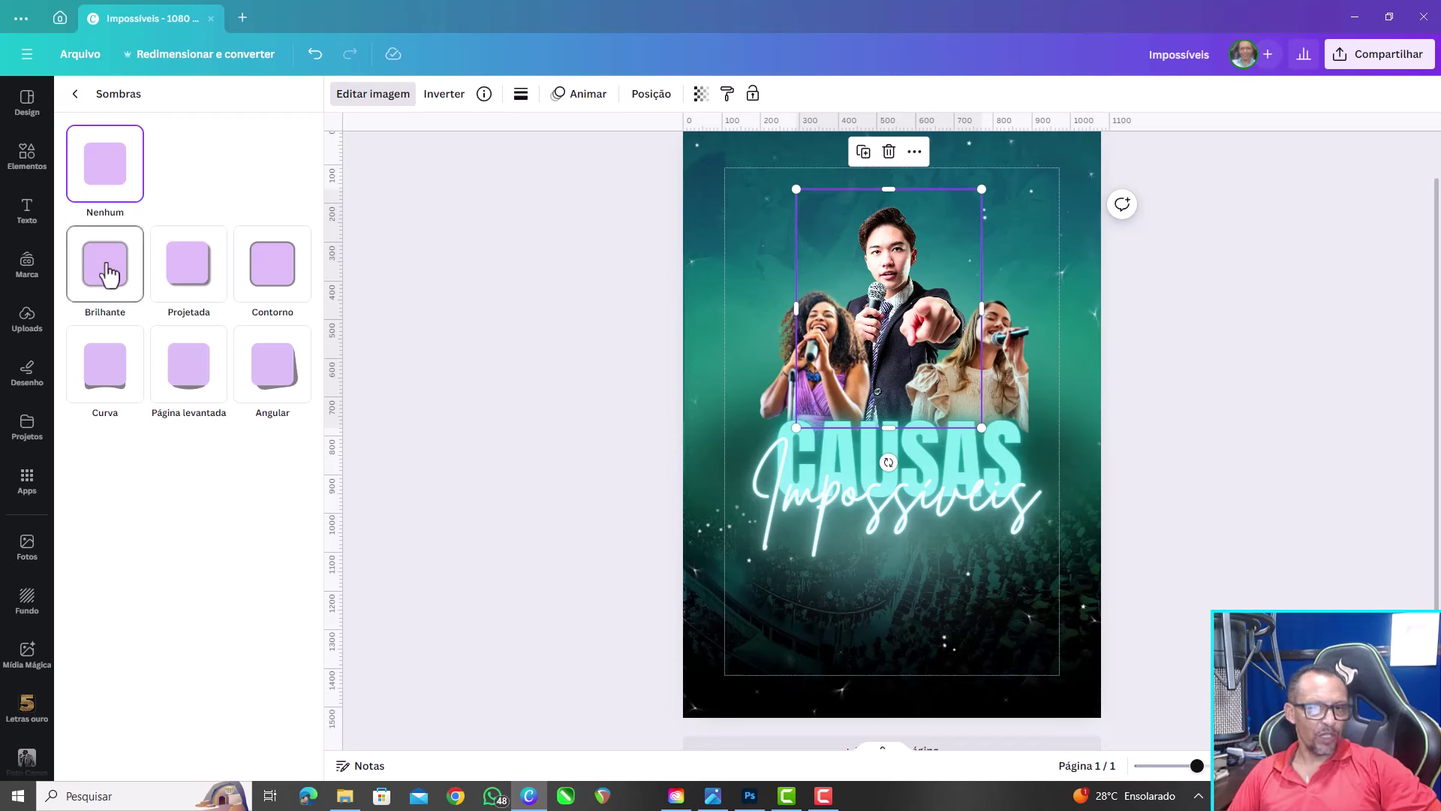
left_click(109, 275)
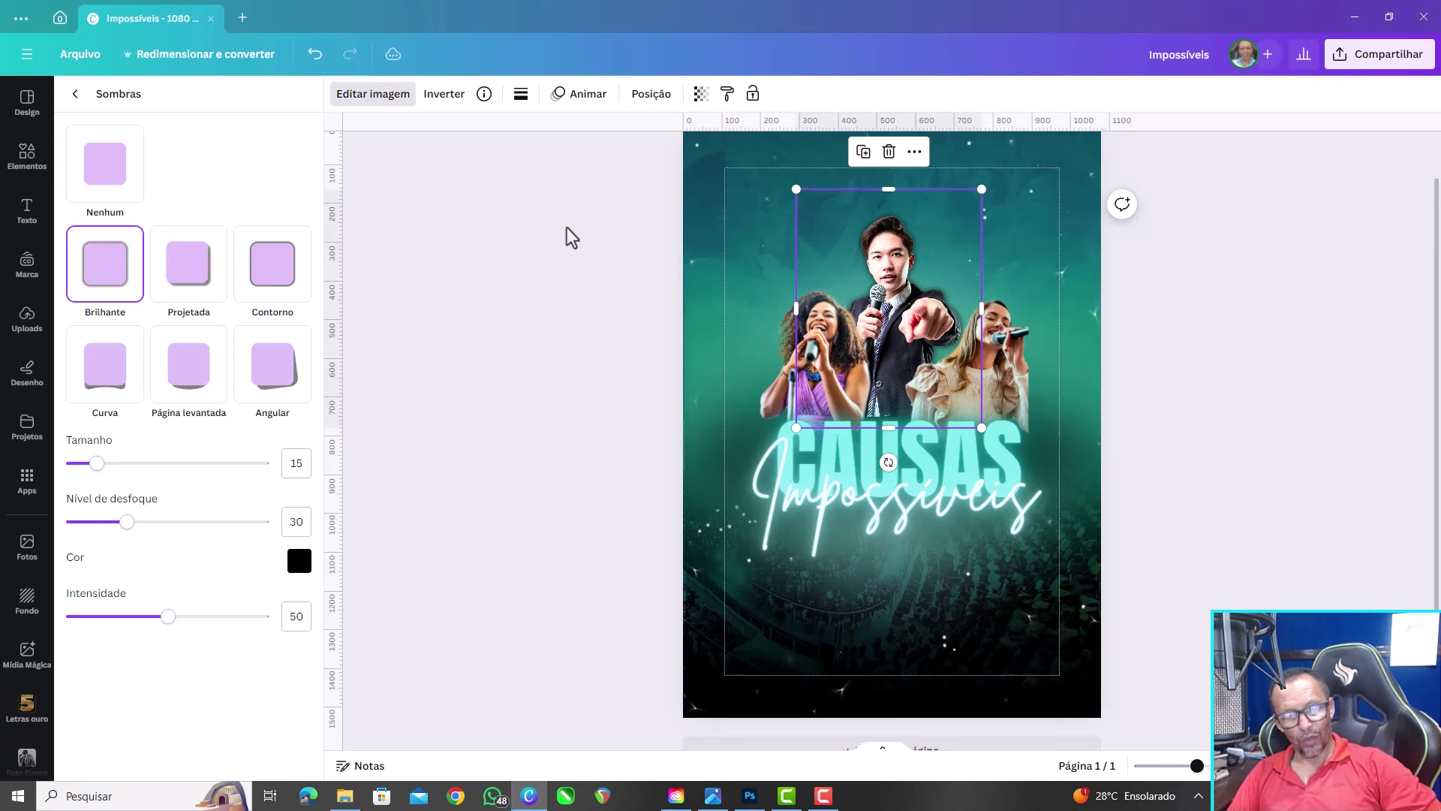
left_click(299, 562)
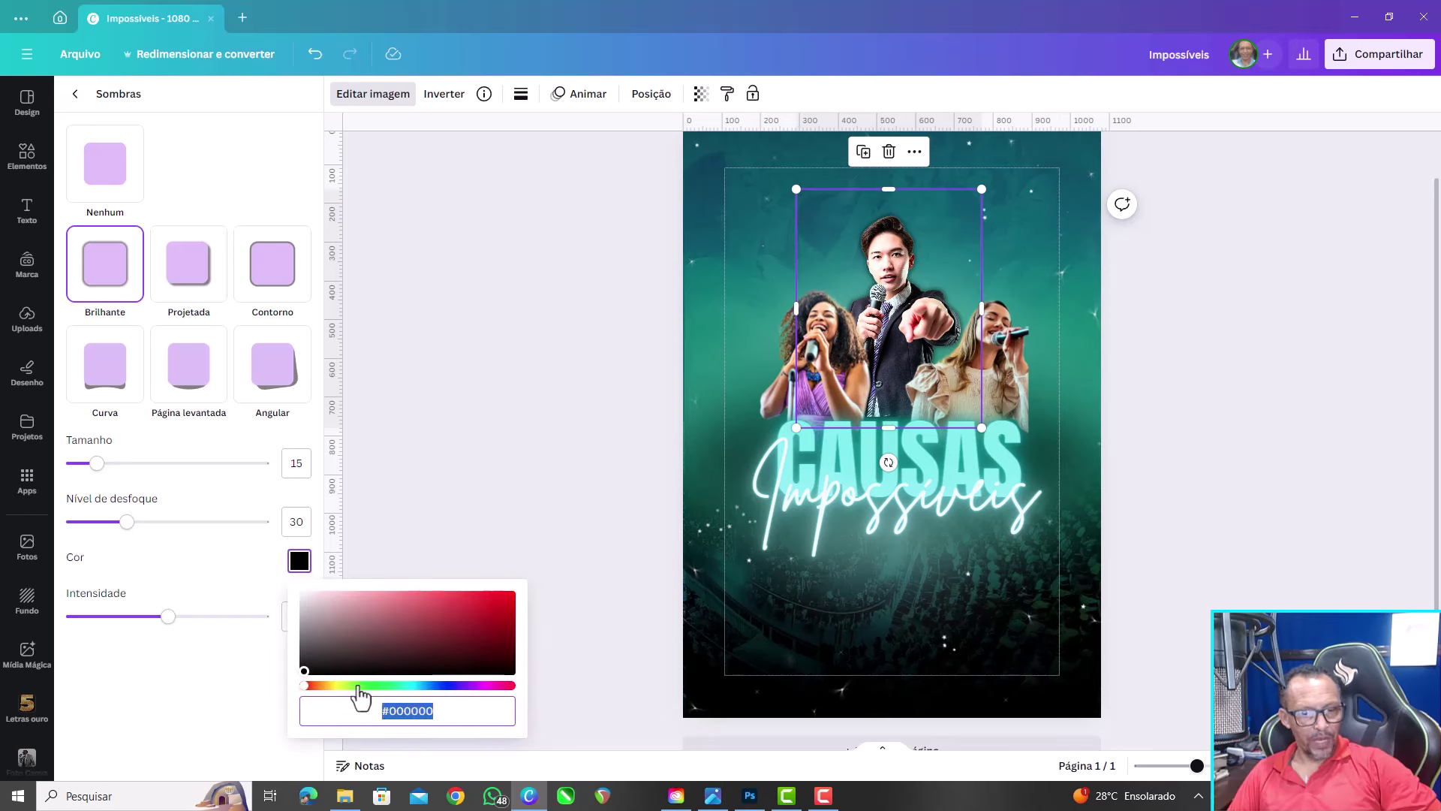
left_click_drag(364, 686, 407, 686)
left_click(511, 595)
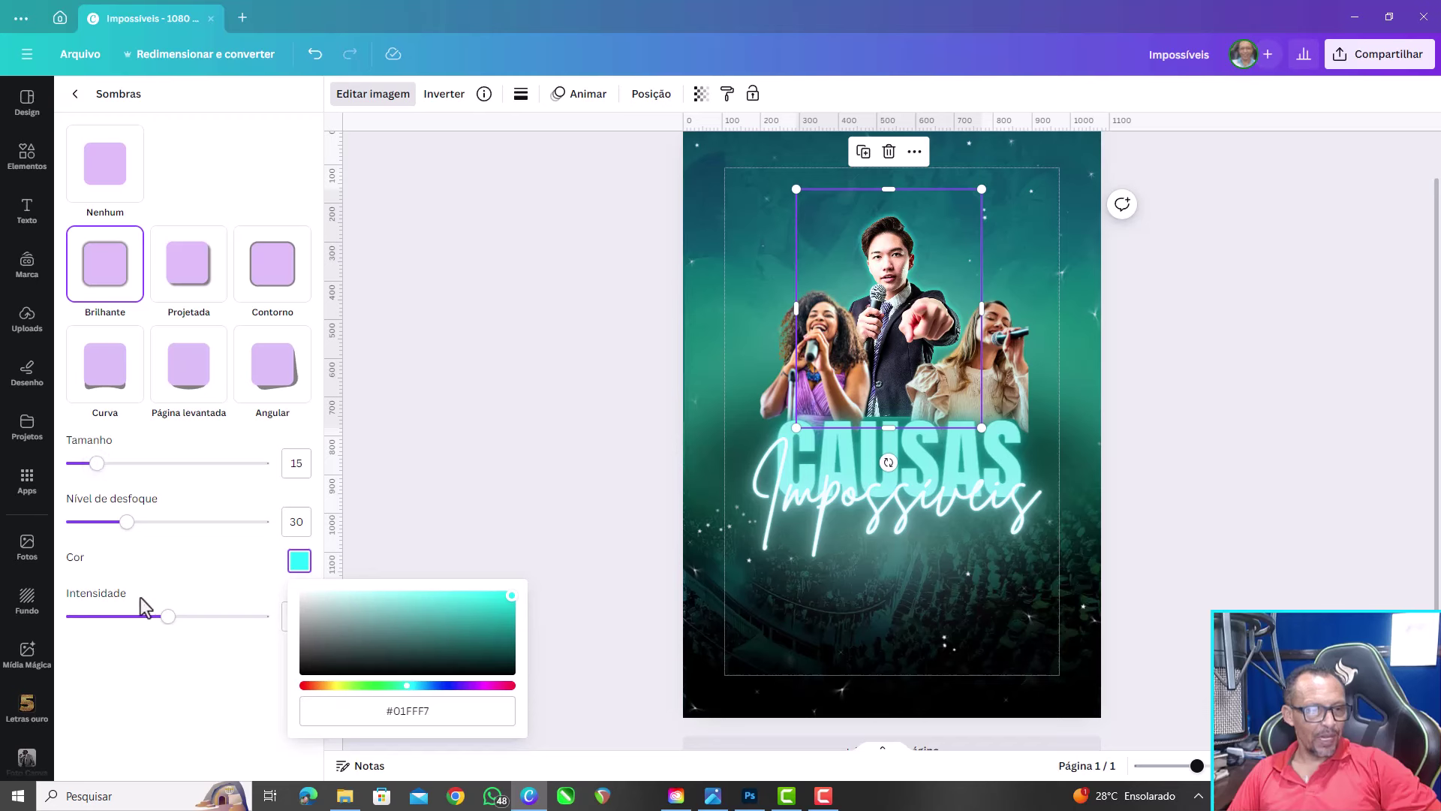
left_click_drag(167, 616, 259, 617)
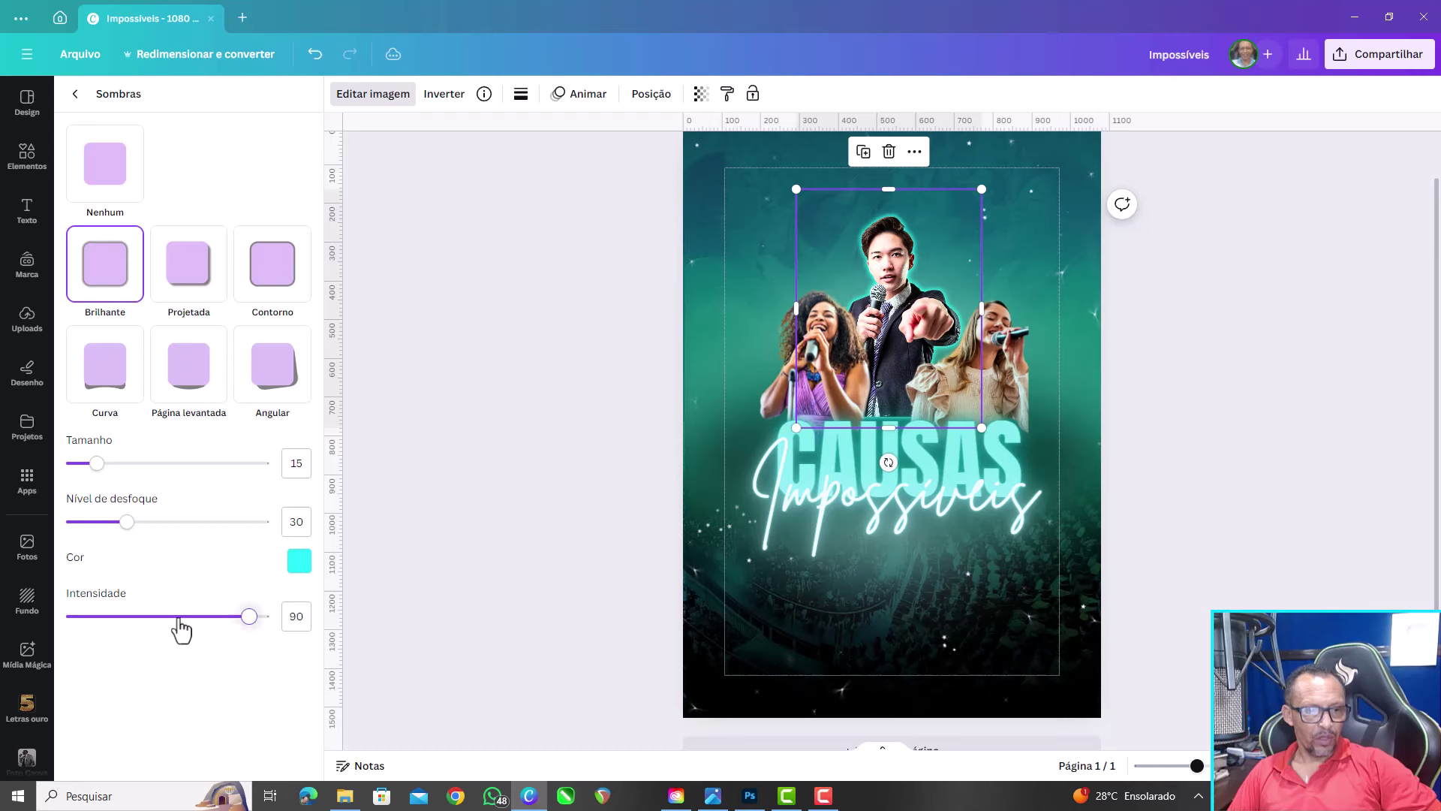
left_click_drag(177, 616, 171, 617)
left_click_drag(127, 522, 253, 522)
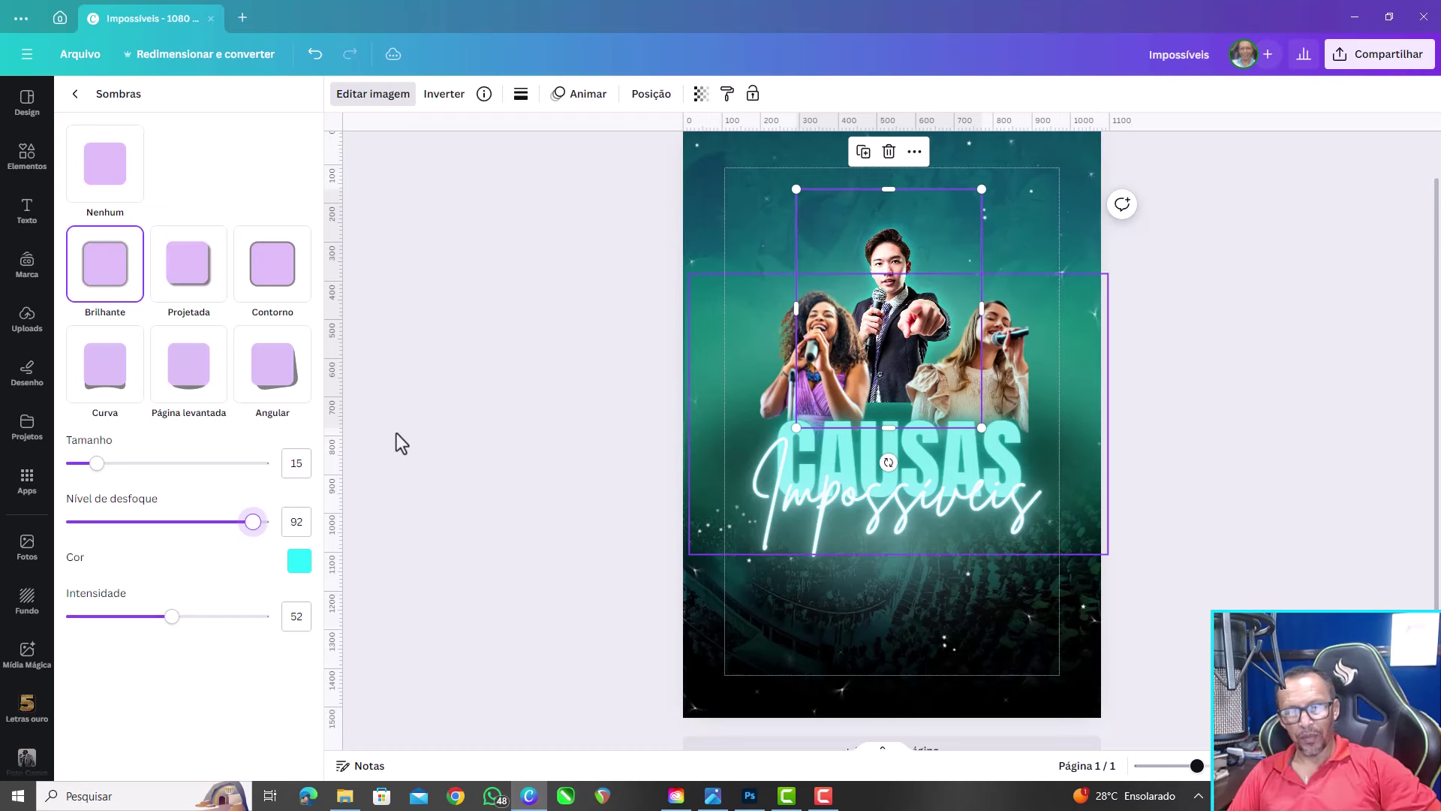
left_click_drag(264, 526, 277, 529)
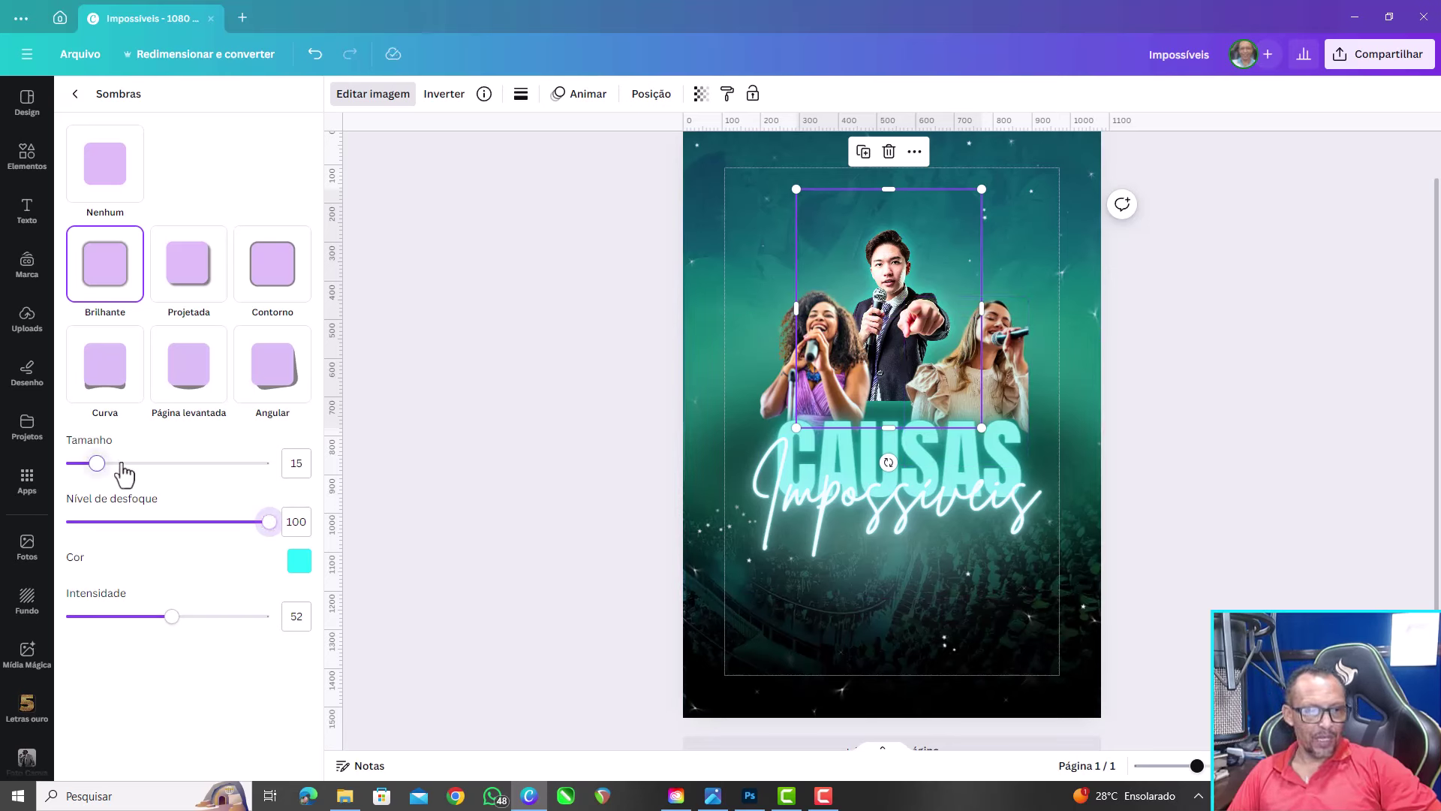
left_click(153, 463)
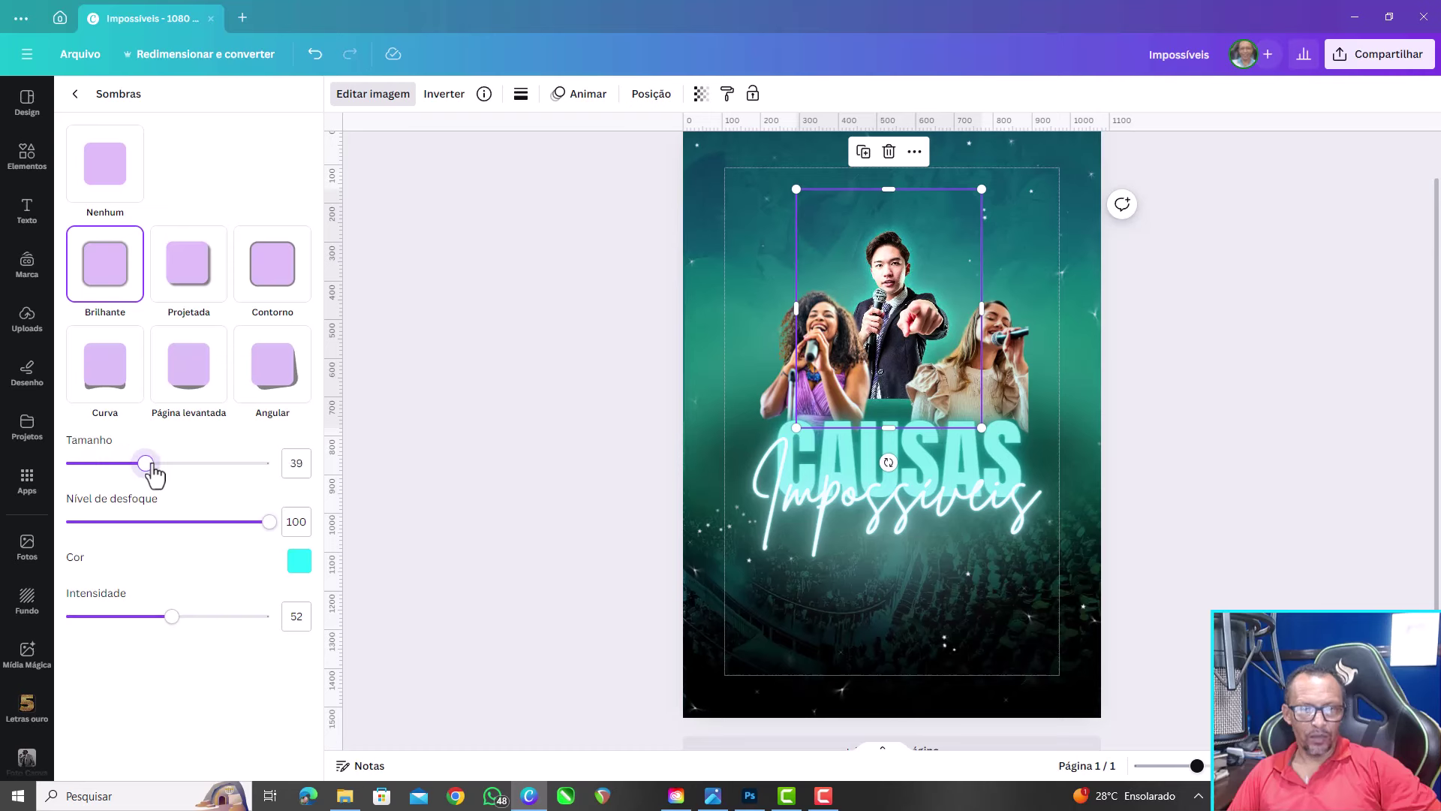
left_click_drag(152, 465, 186, 467)
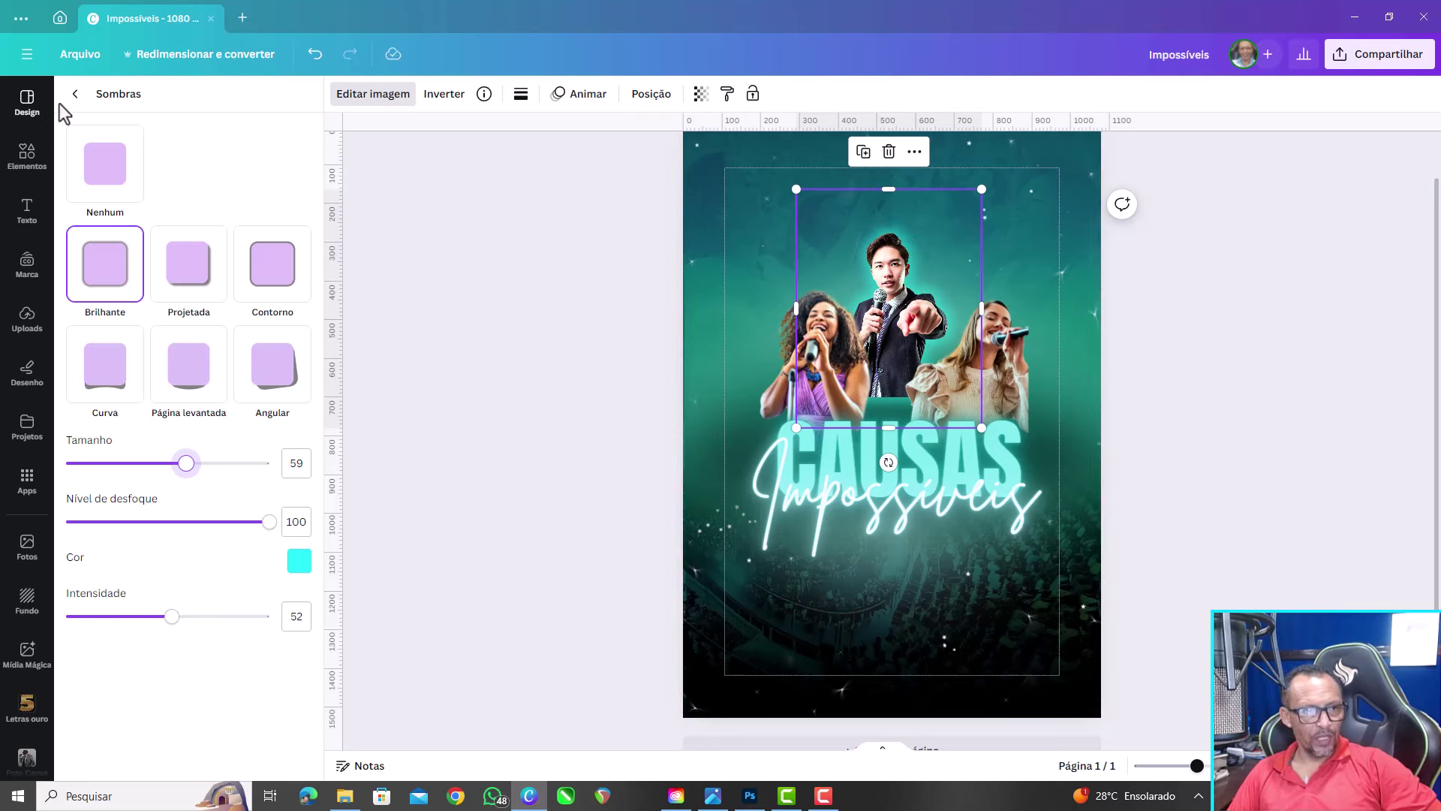
Give the right-hand singer a Brilhante glow in #00FFFF, size 100, blur 100, intensity 34
left_click(1005, 338)
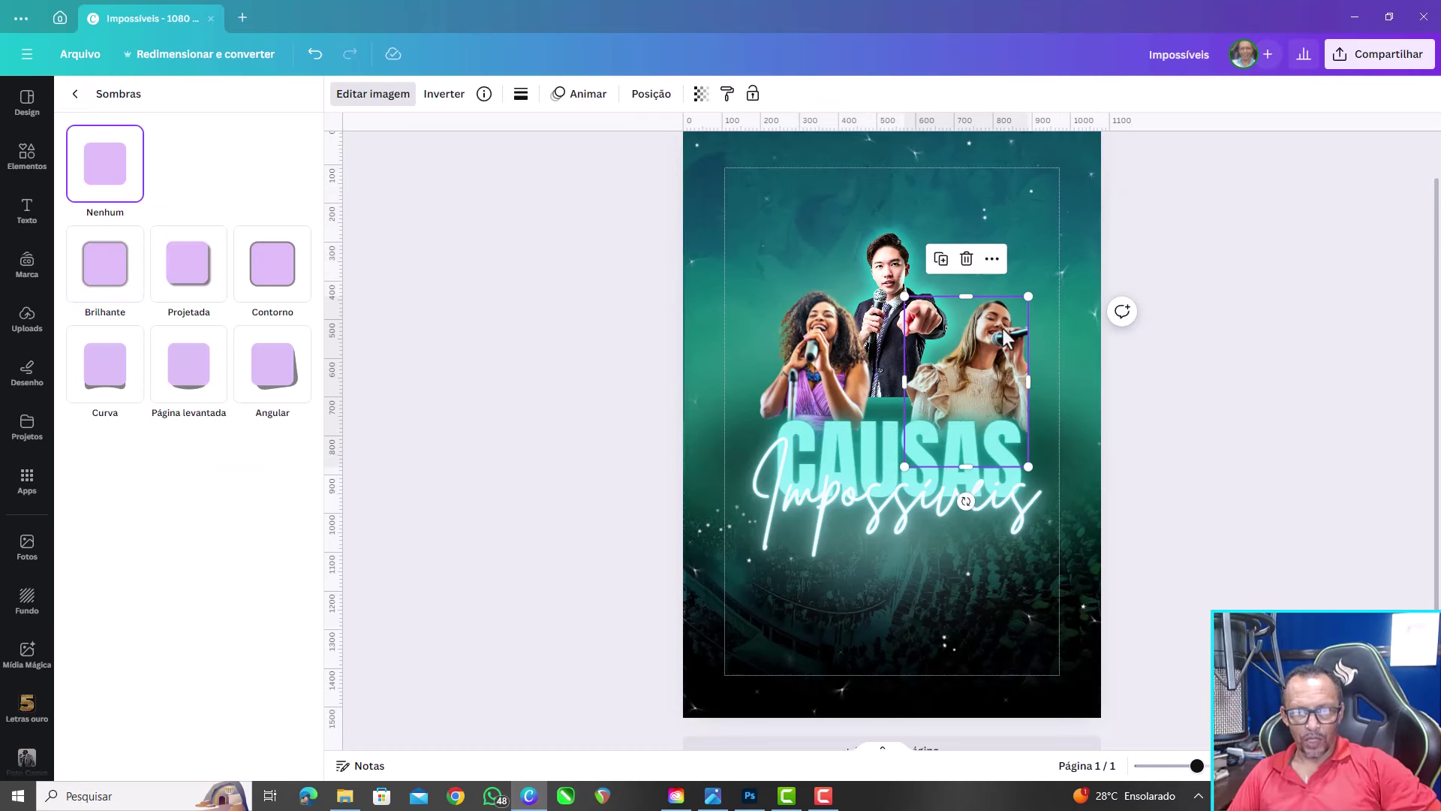
left_click(174, 280)
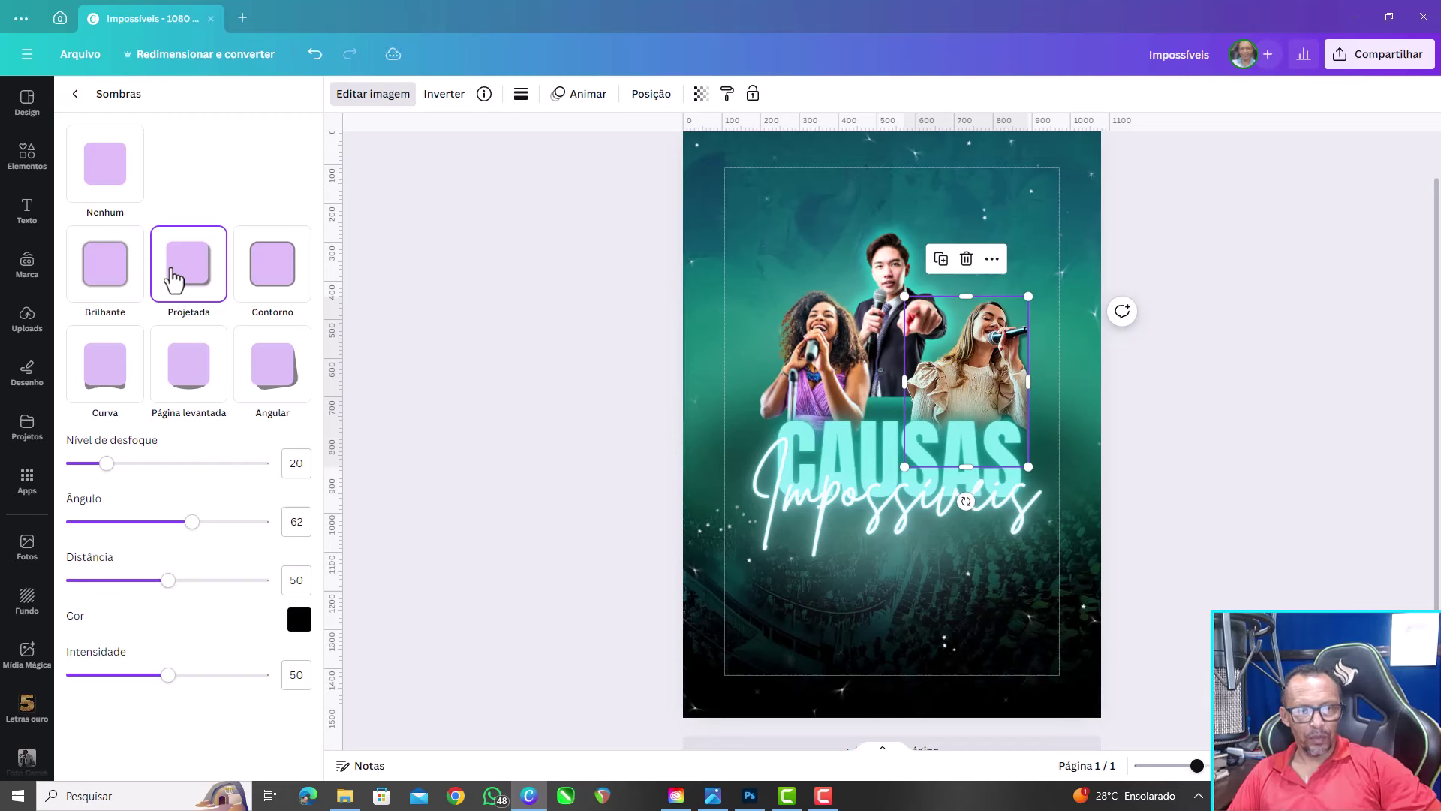
left_click(118, 293)
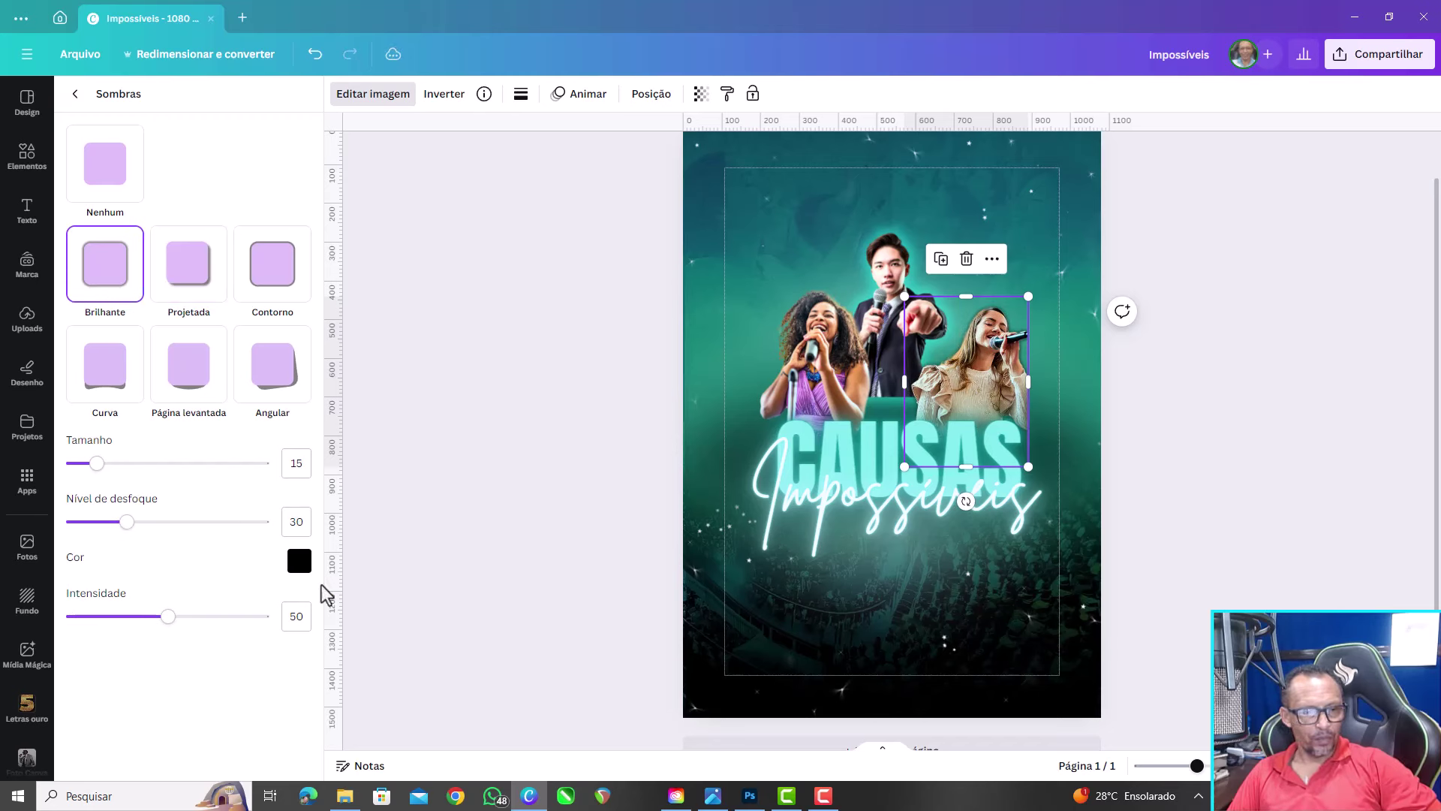
left_click(299, 563)
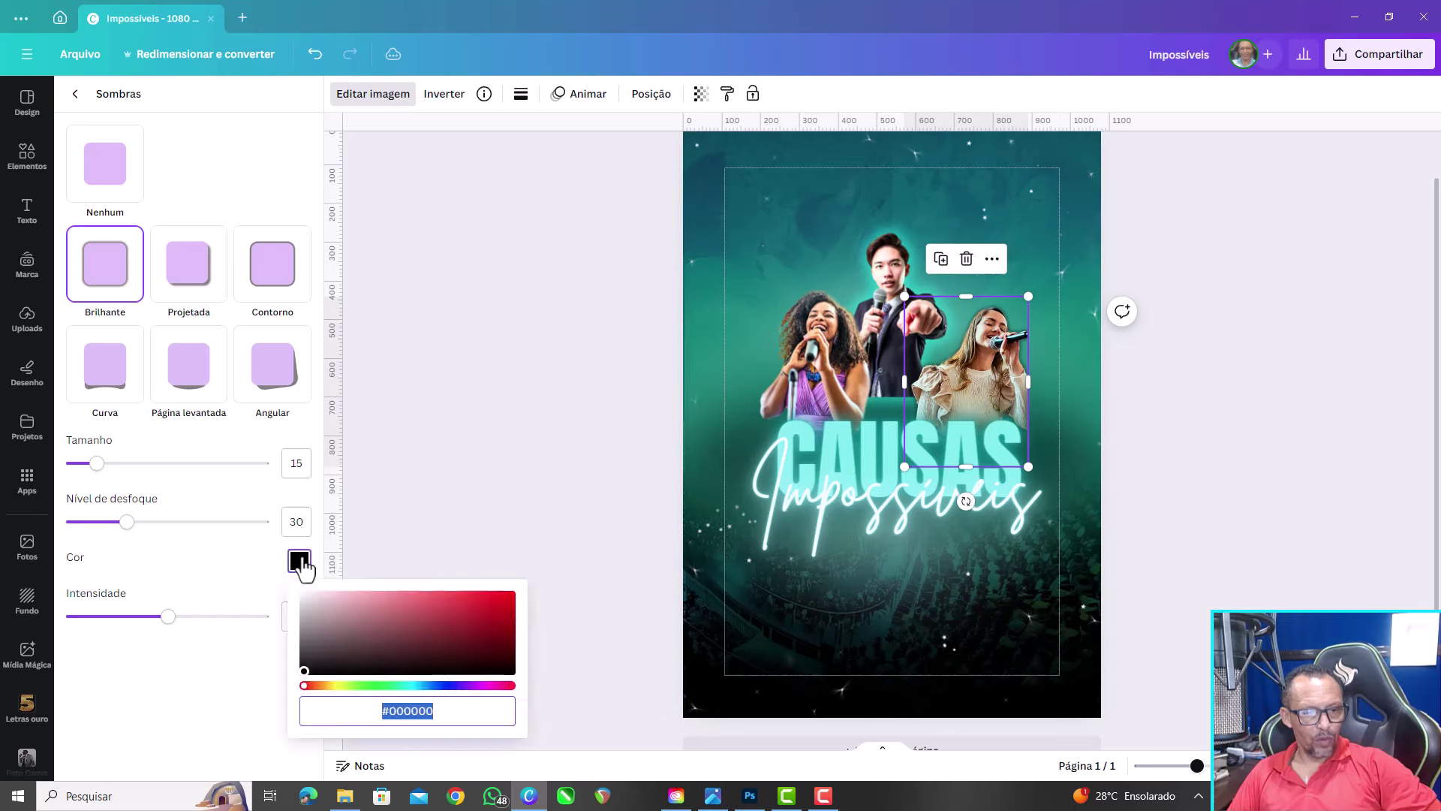
left_click(396, 685)
left_click(418, 646)
left_click(409, 686)
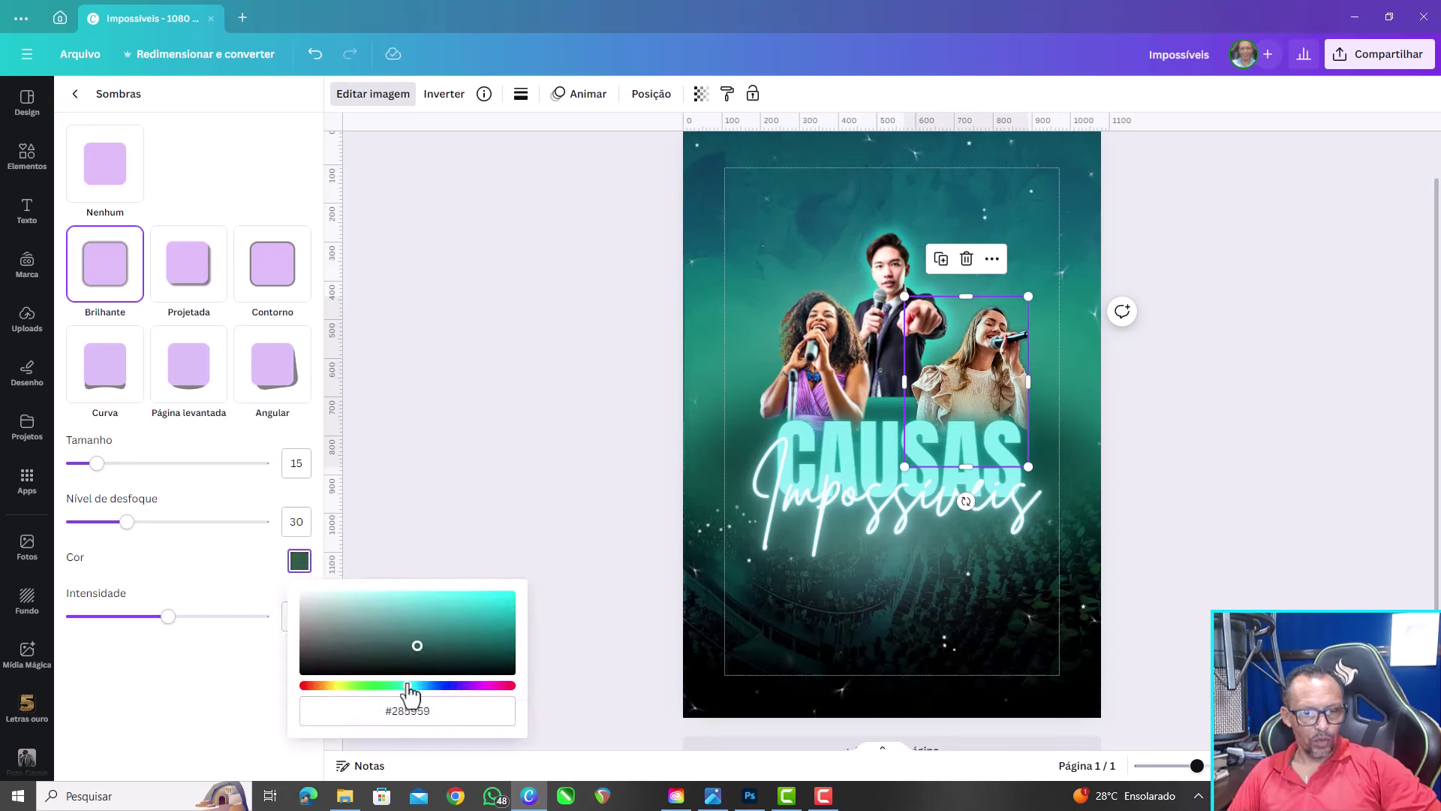
left_click_drag(476, 640, 559, 556)
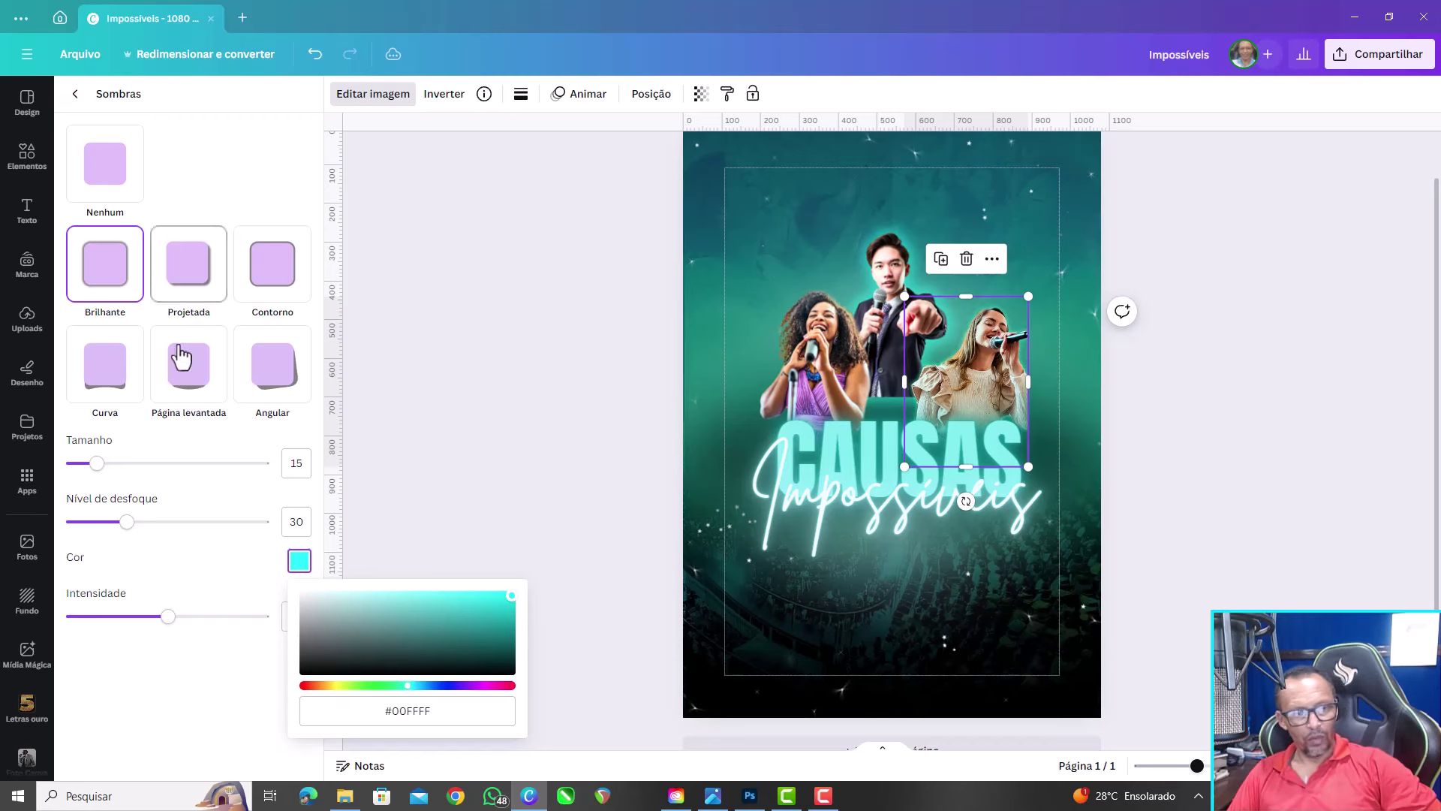
left_click_drag(106, 471, 274, 471)
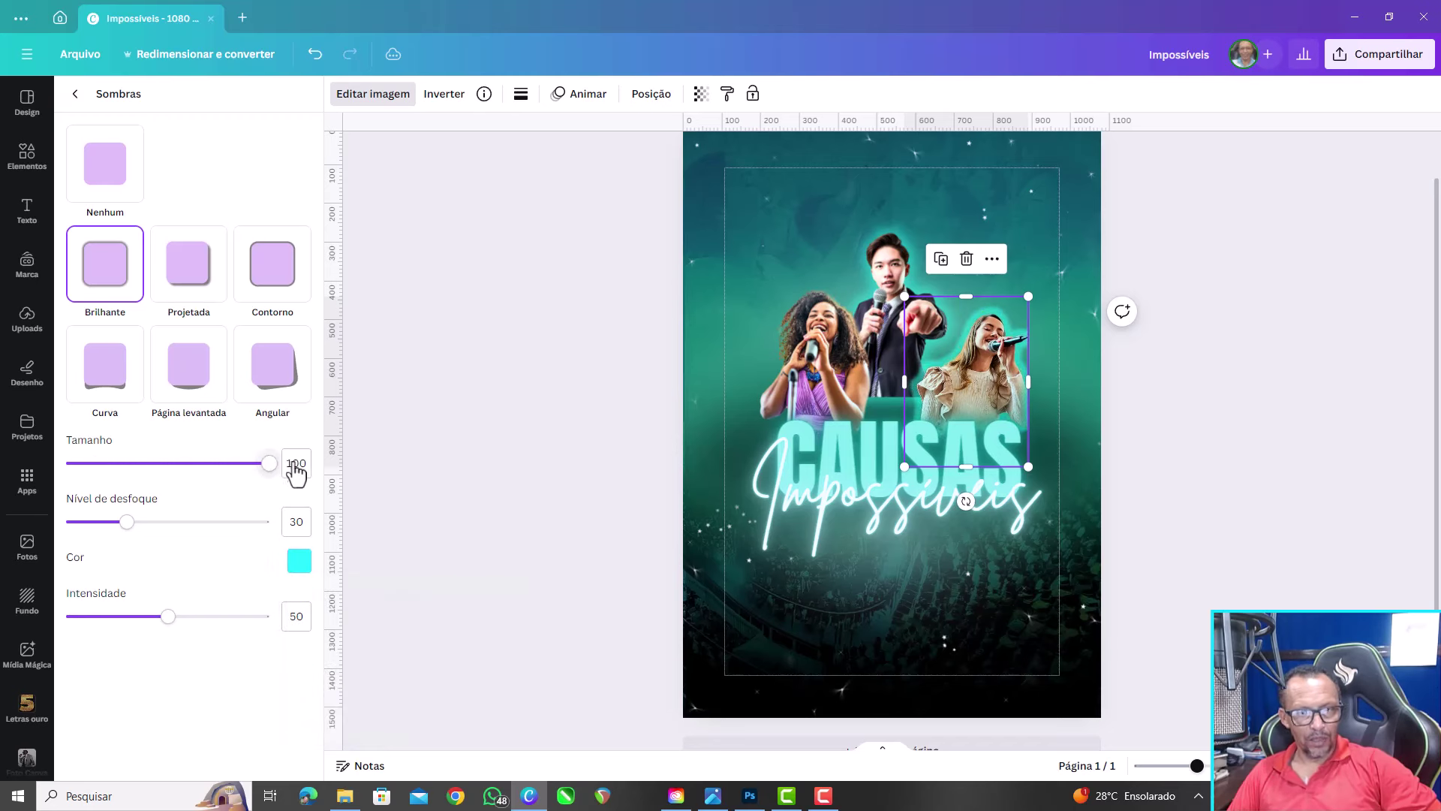
left_click_drag(127, 523, 296, 530)
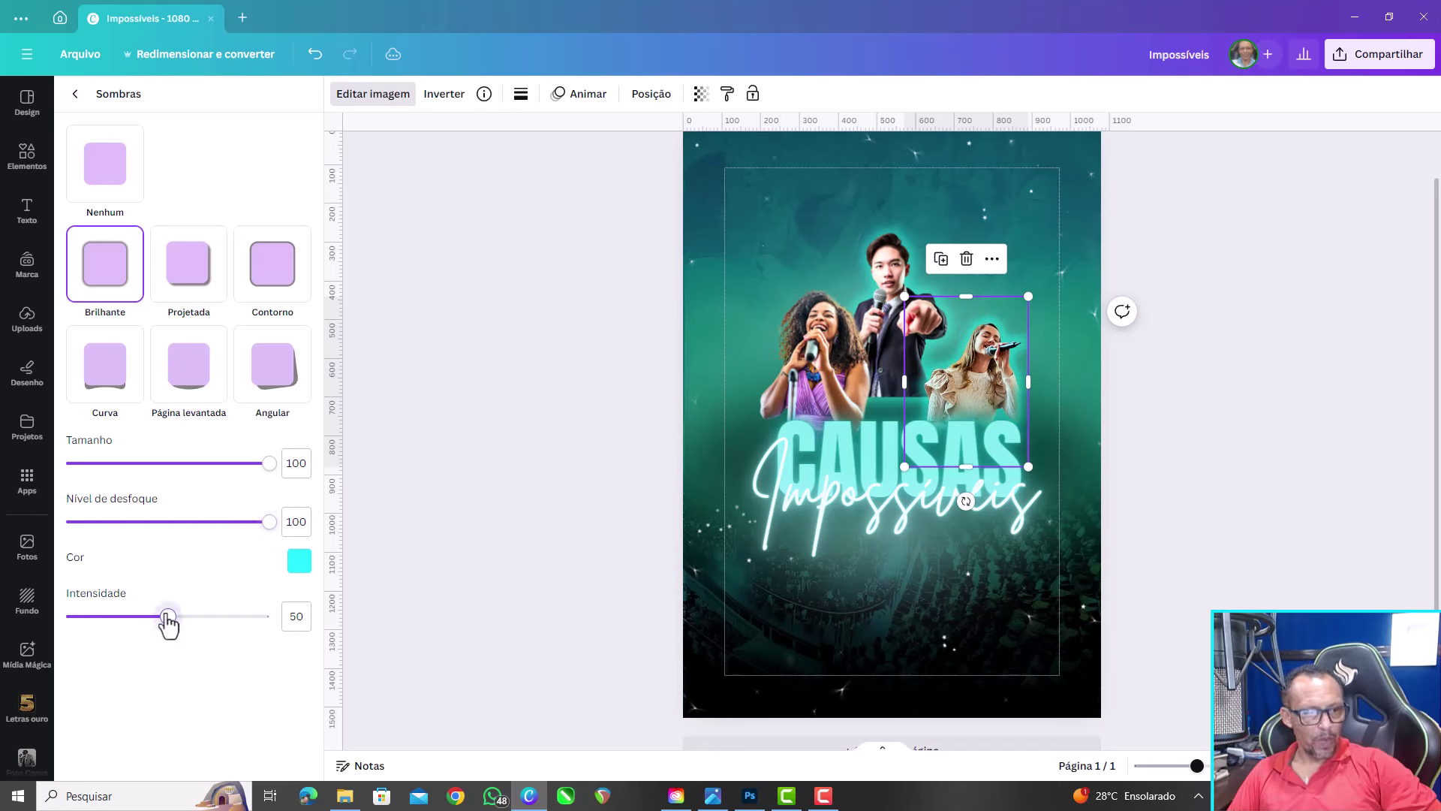
mouse_move(168, 623)
left_mouse_down()
mouse_move(327, 637)
mouse_move(125, 633)
mouse_move(141, 633)
left_mouse_up()
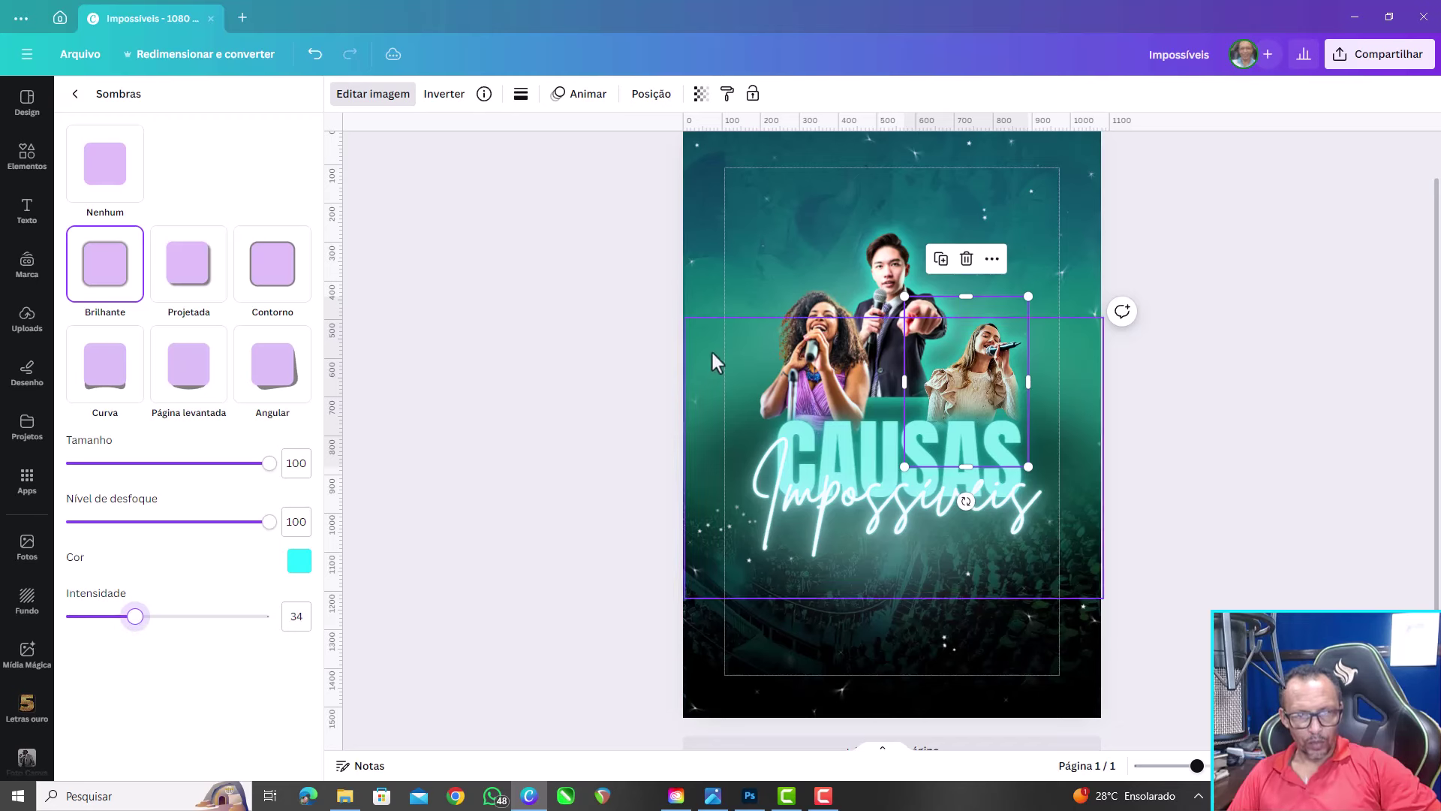
Give the left singer a Brilhante glow in #00FFFF, size 64, blur 100, intensity 31
left_click(810, 310)
left_click(112, 281)
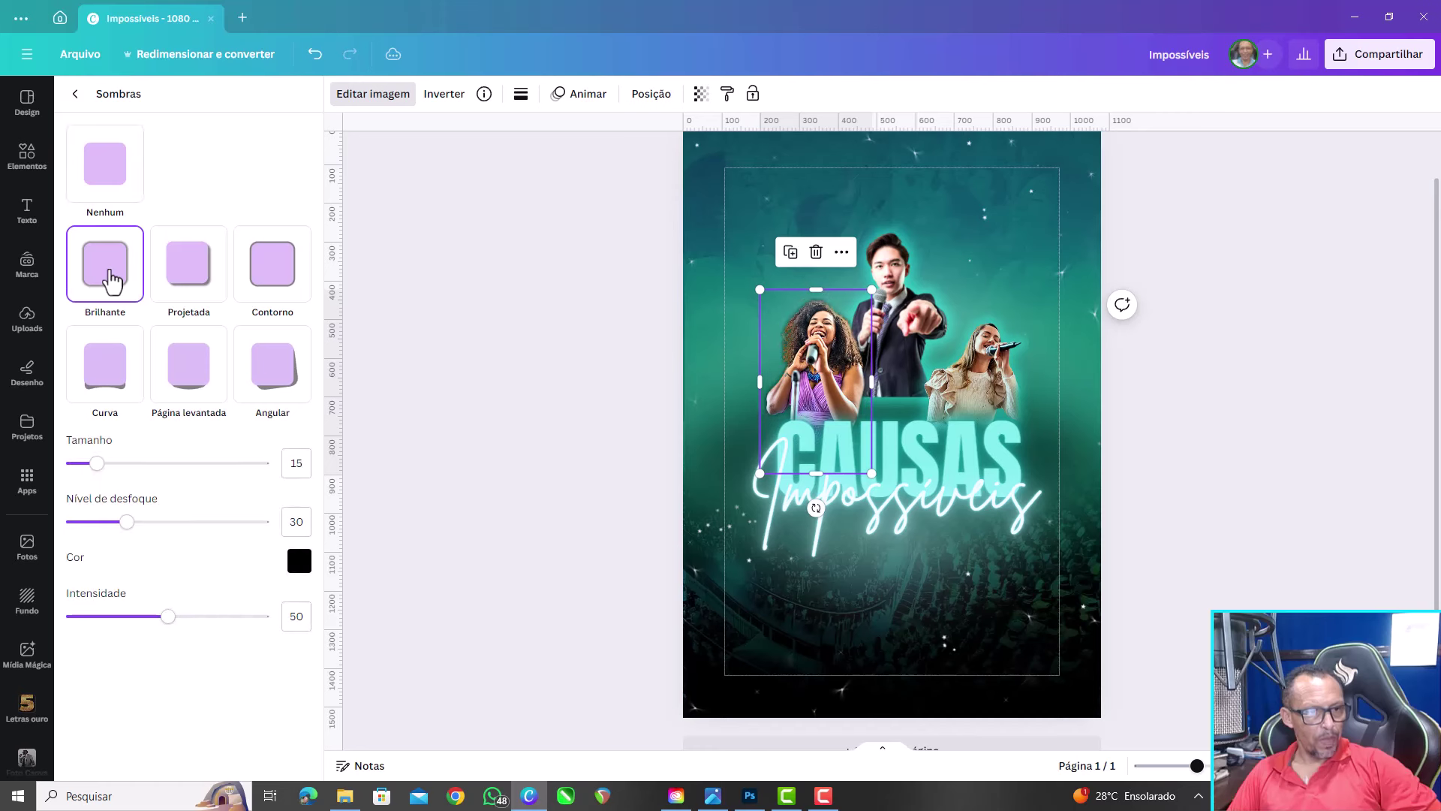
left_click(300, 561)
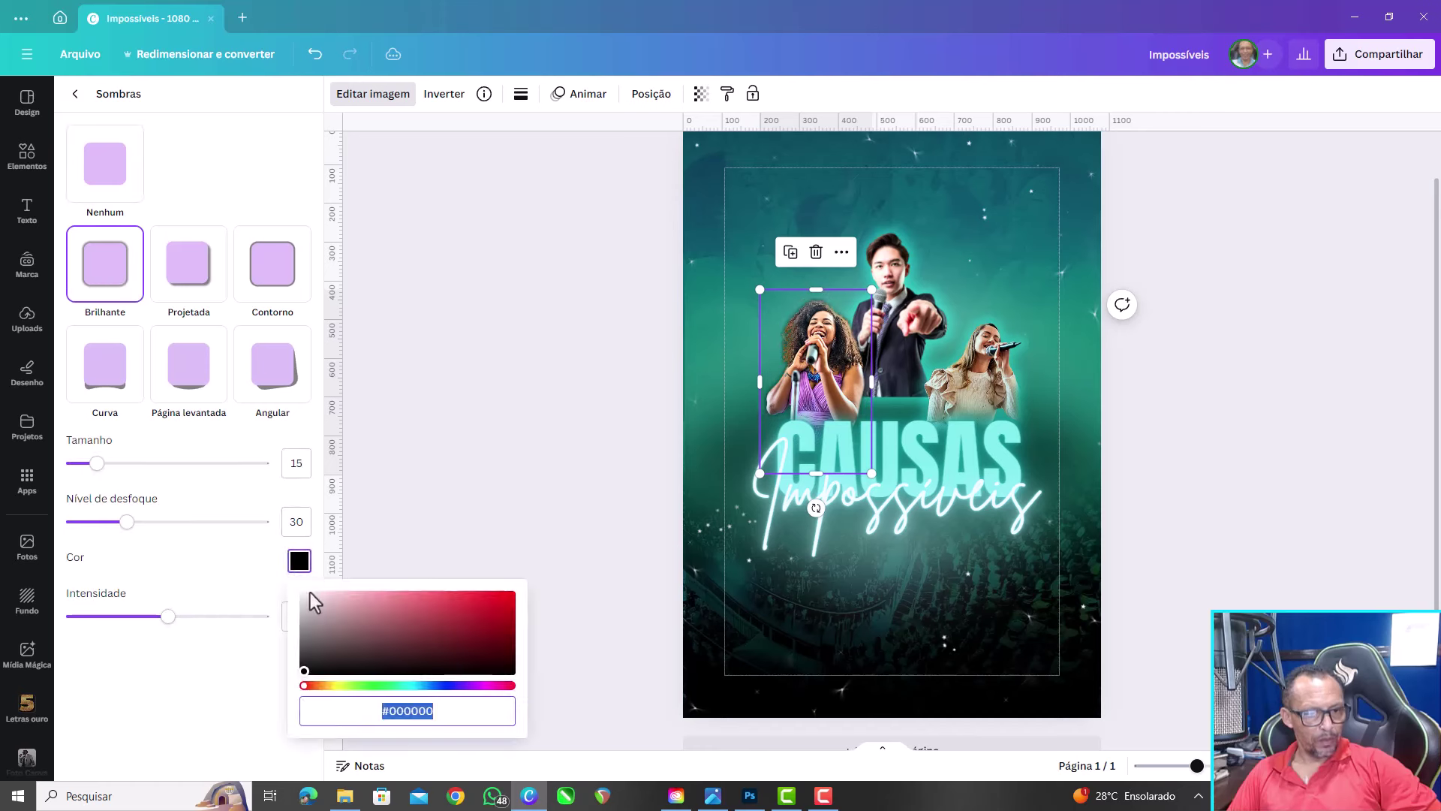
left_click(400, 685)
left_click_drag(453, 628, 529, 561)
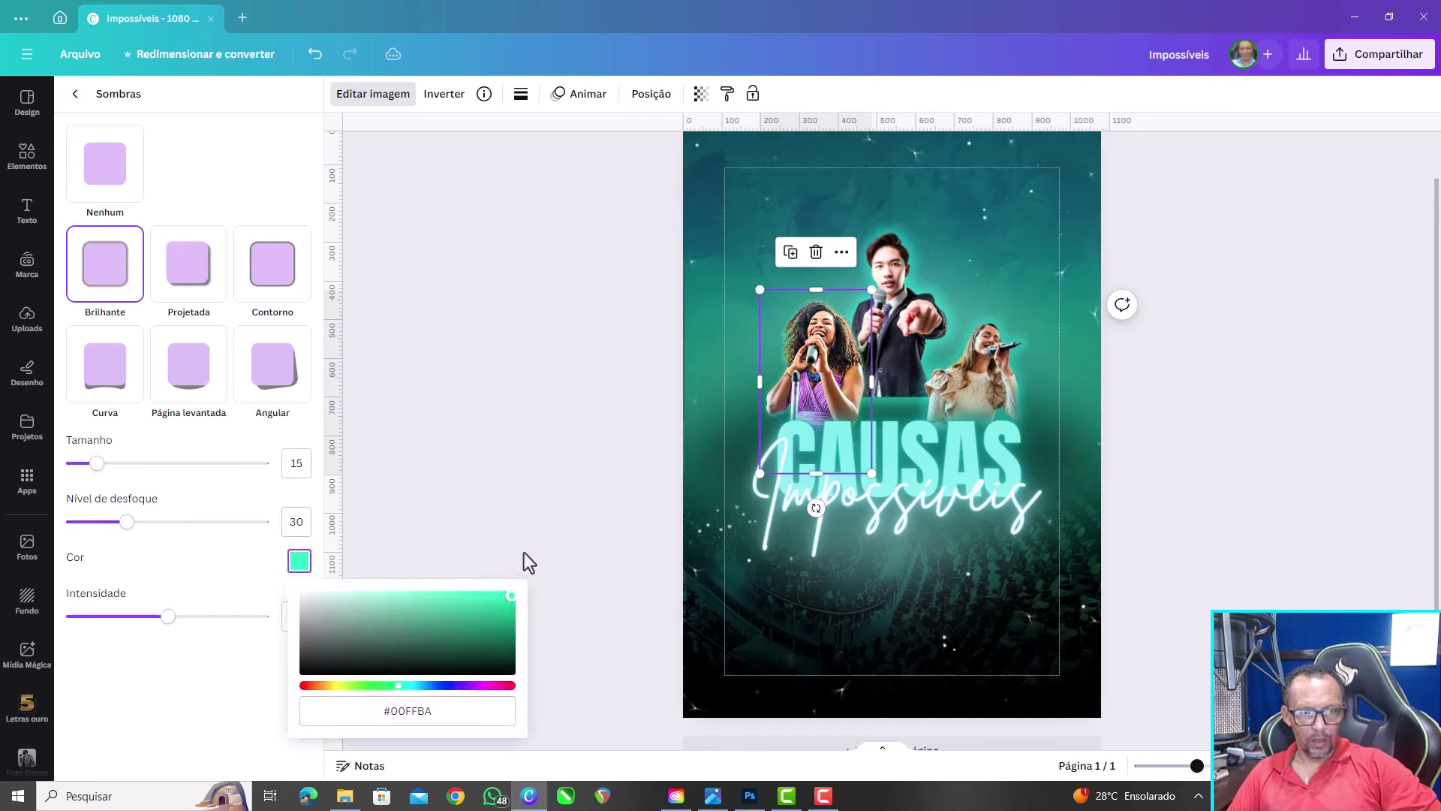
left_click_drag(415, 685, 403, 686)
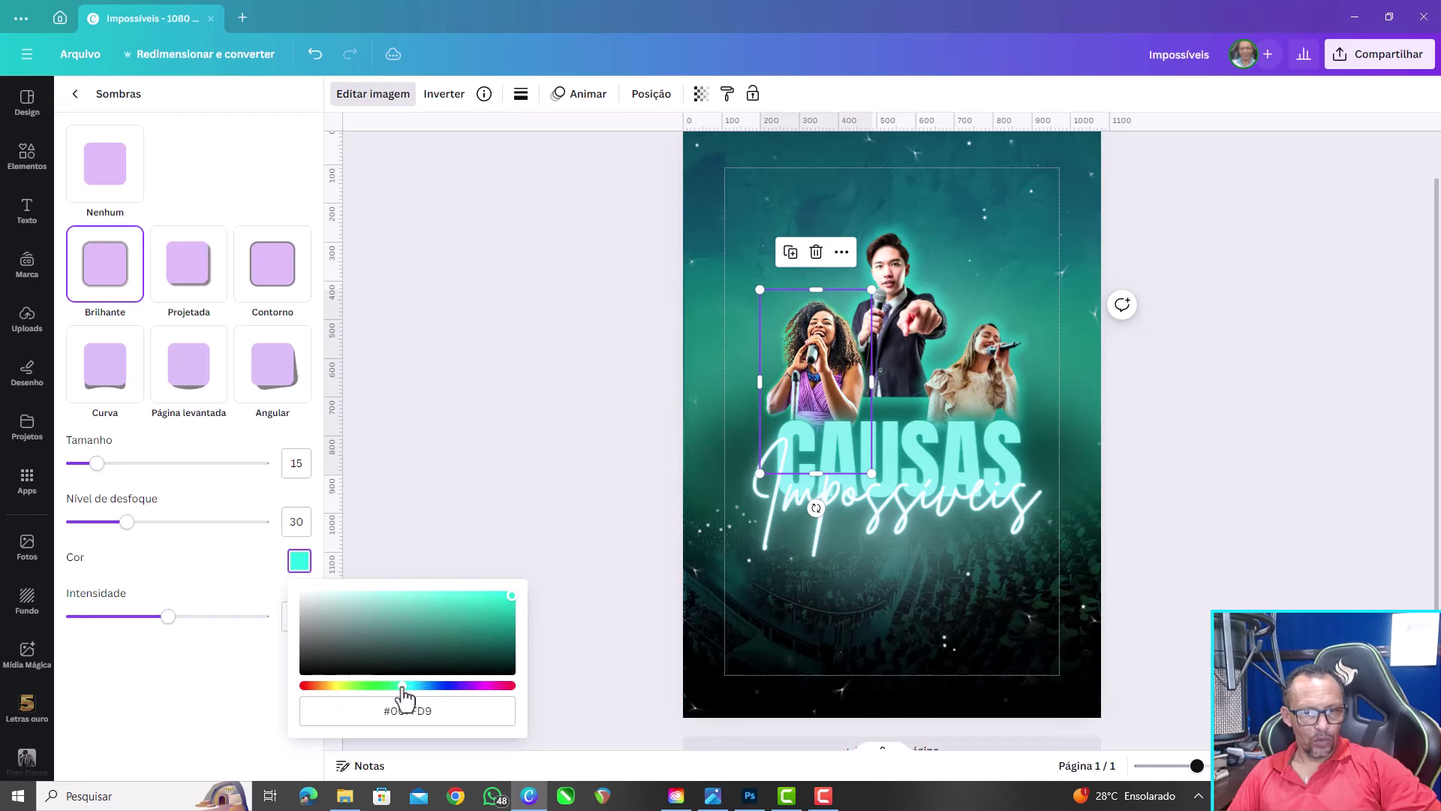
left_click_drag(402, 686, 405, 687)
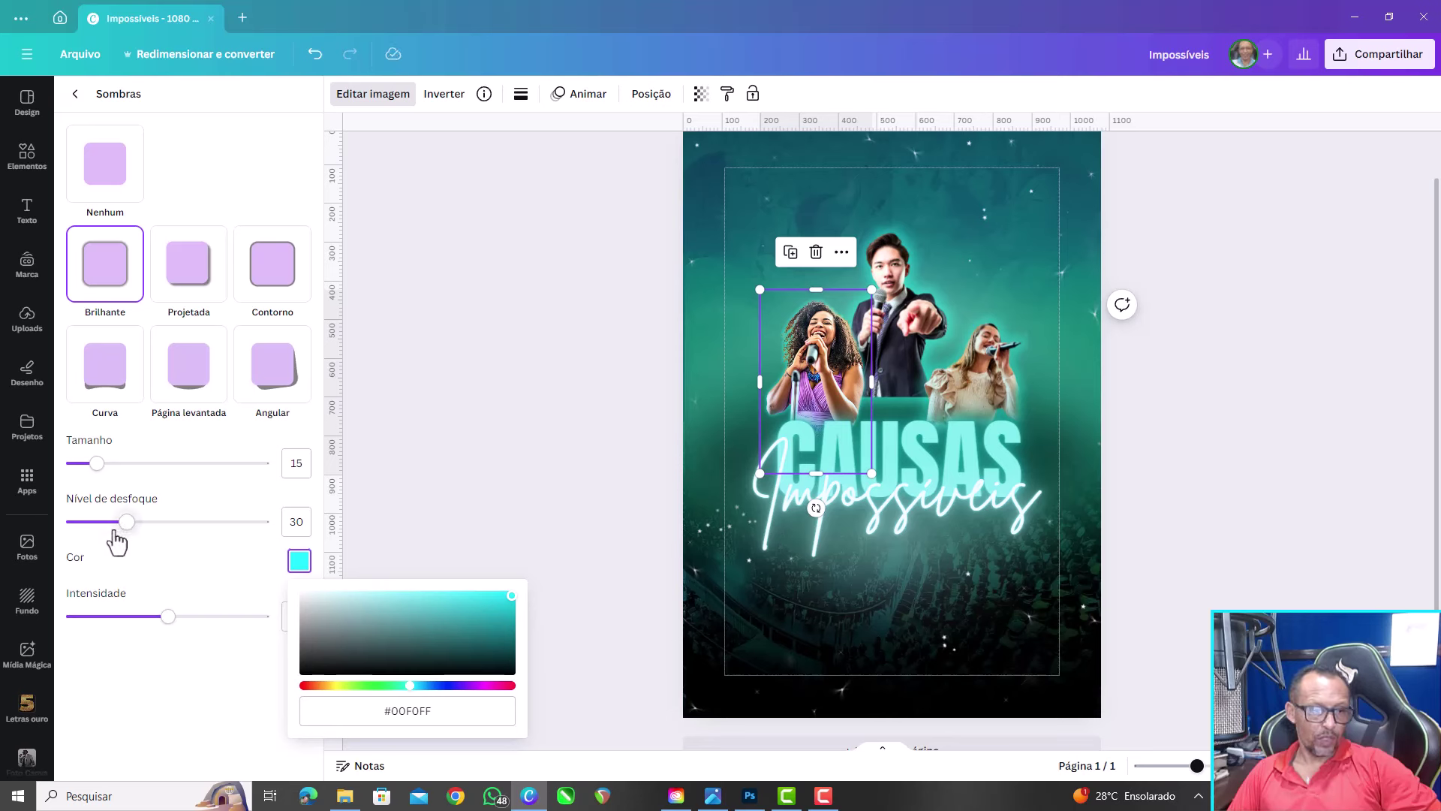
mouse_move(96, 463)
left_mouse_down()
mouse_move(192, 463)
mouse_move(197, 477)
left_mouse_up()
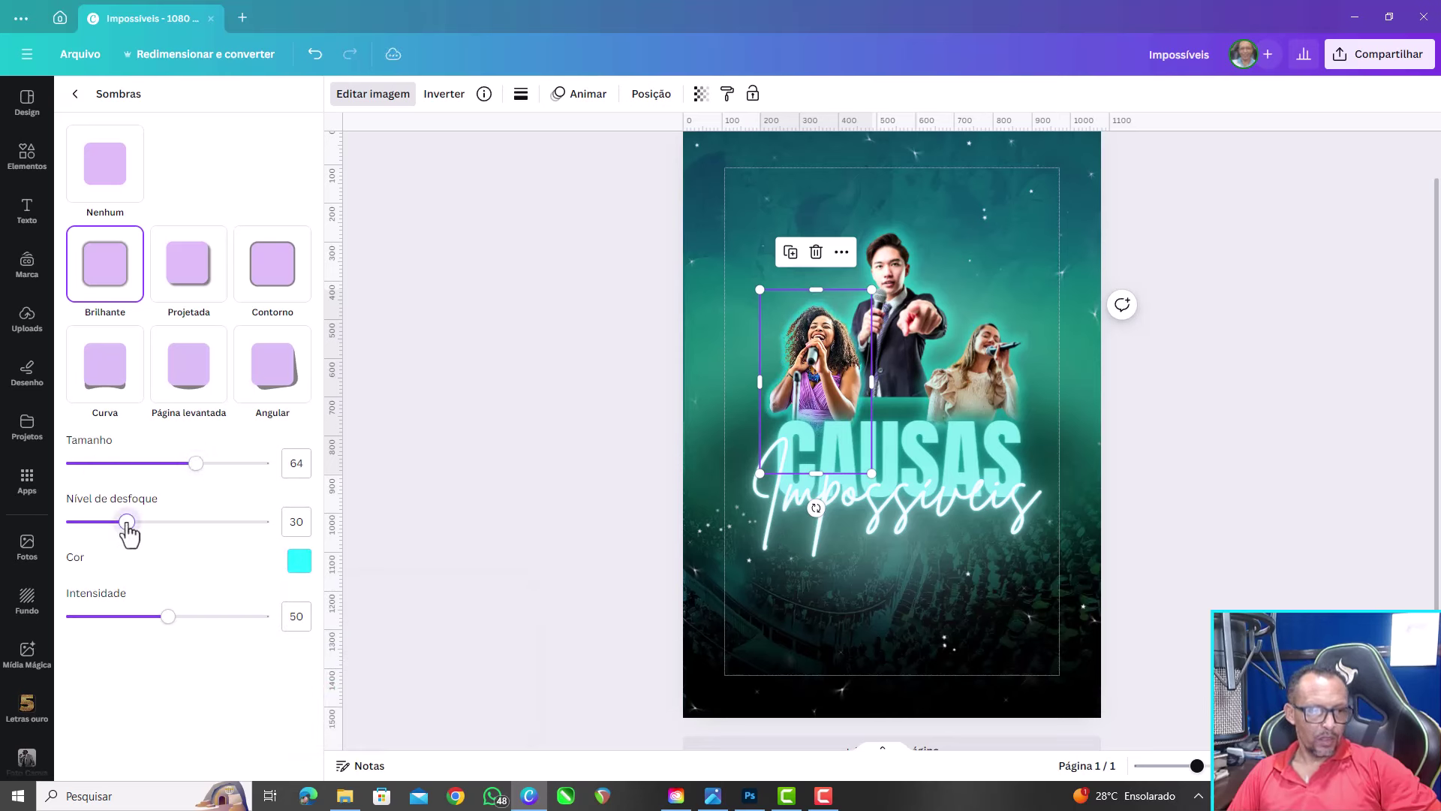
left_click_drag(128, 523, 335, 525)
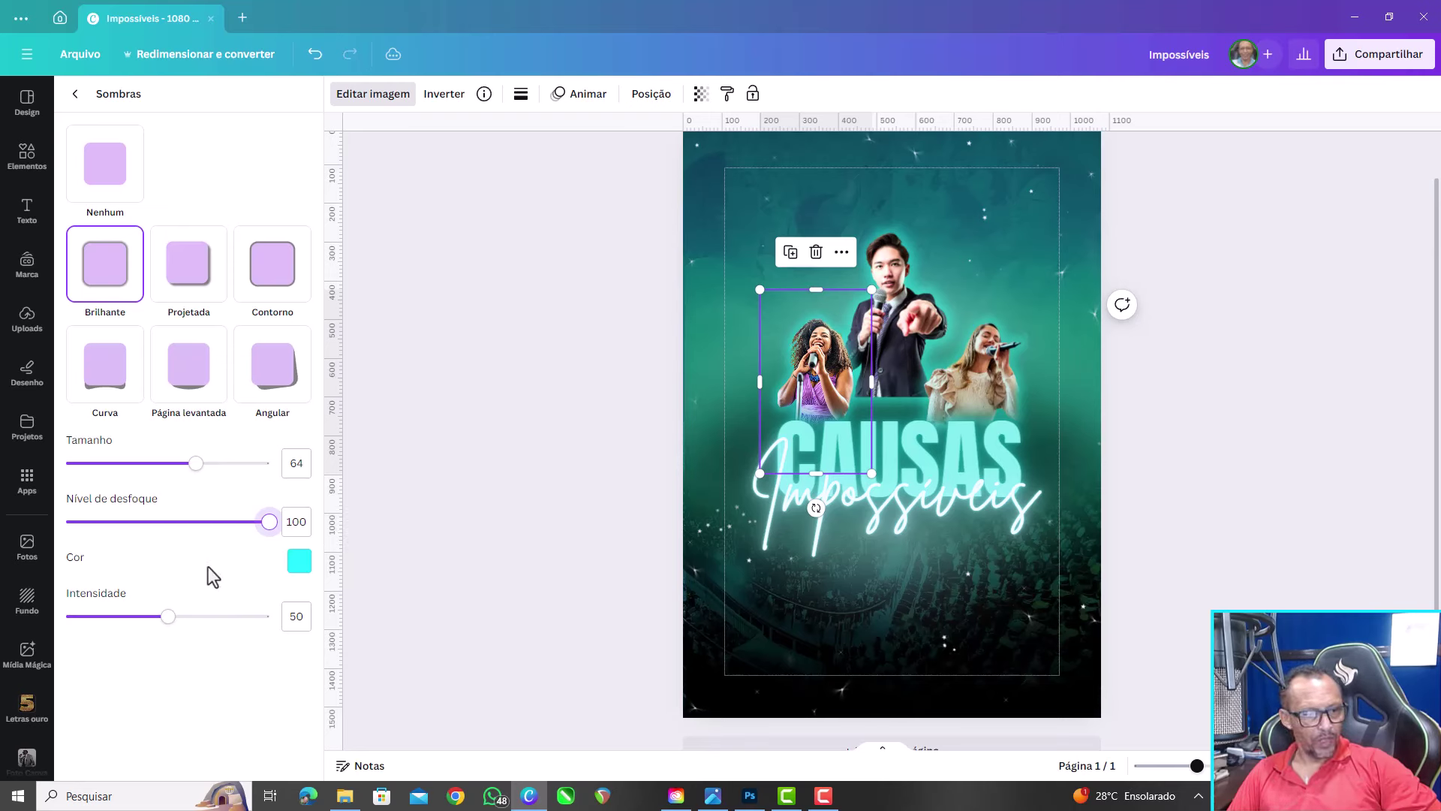
left_click_drag(166, 616, 129, 616)
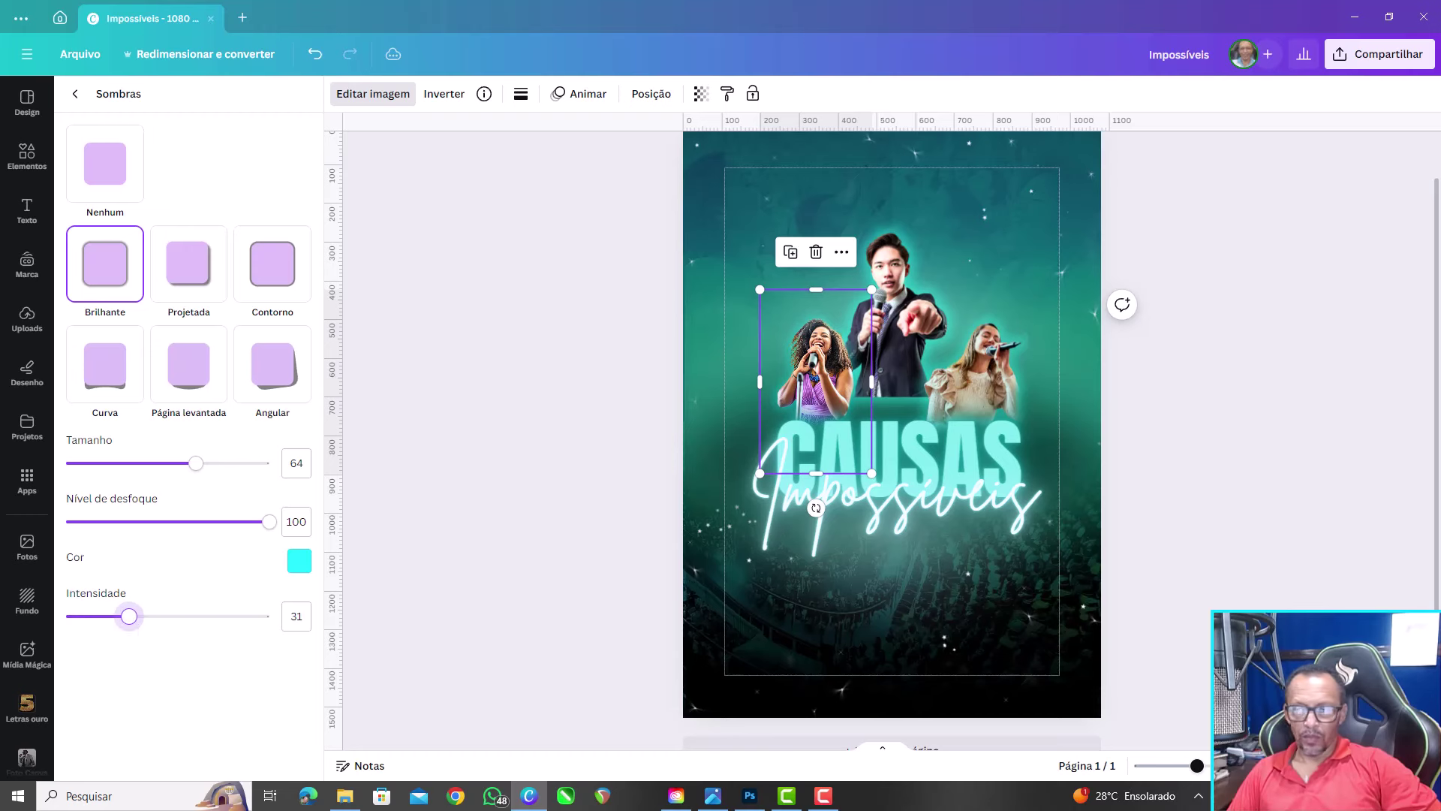
left_click(75, 95)
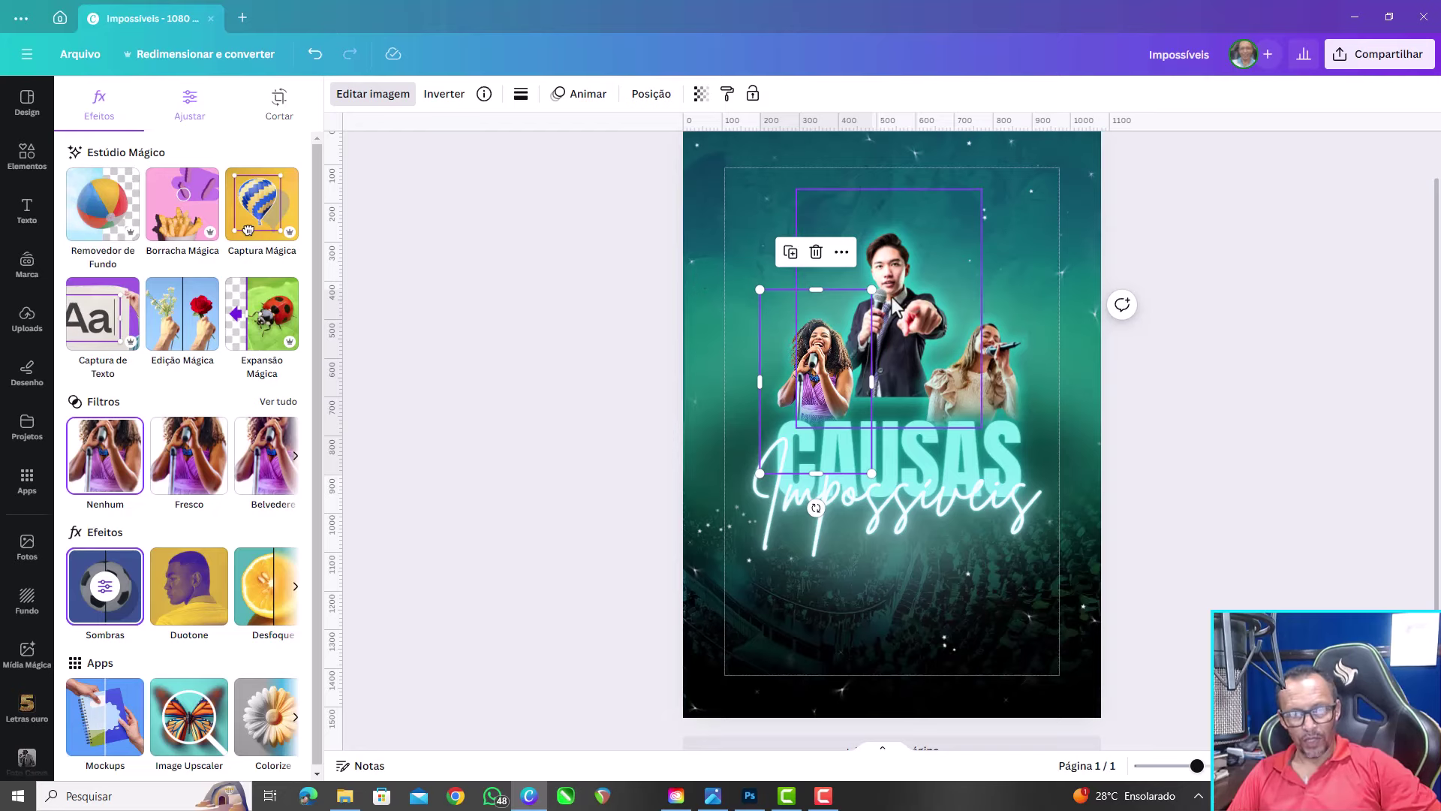
Enlarge the man's photo and settle it just above the title
scroll(954, 449, "up", 2)
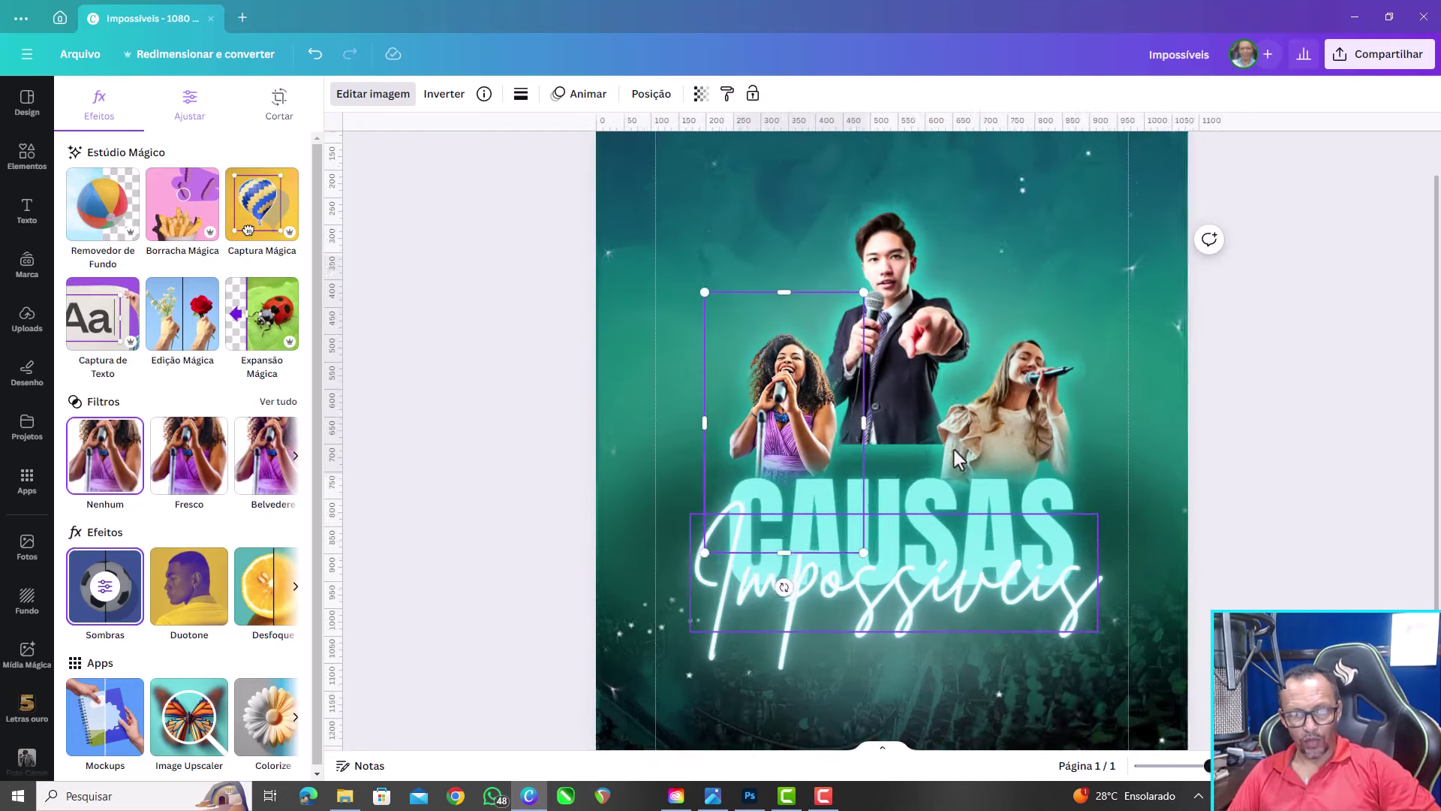
scroll(953, 449, "up", 1)
scroll(1082, 452, "up", 1)
scroll(1025, 326, "up", 2)
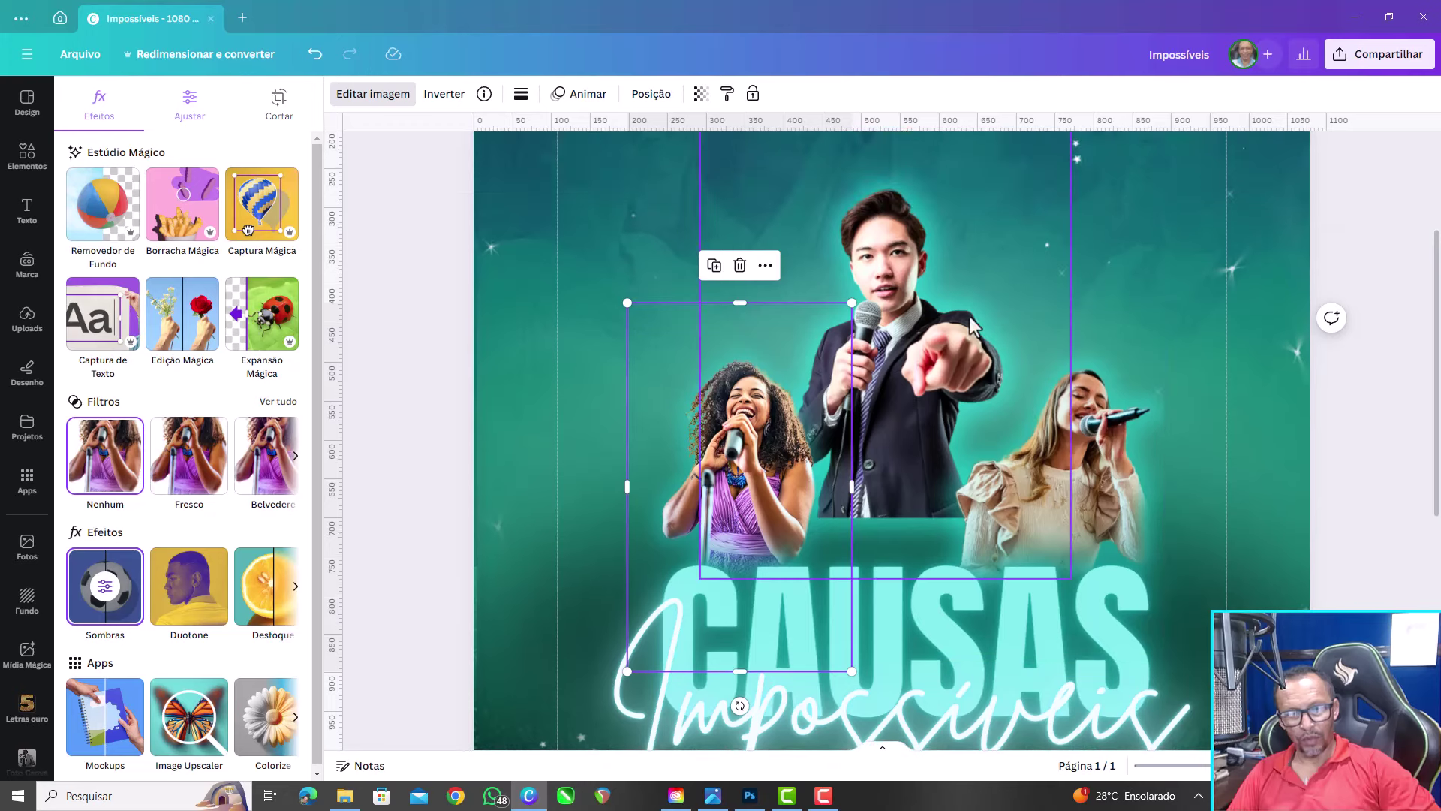
left_click(890, 250)
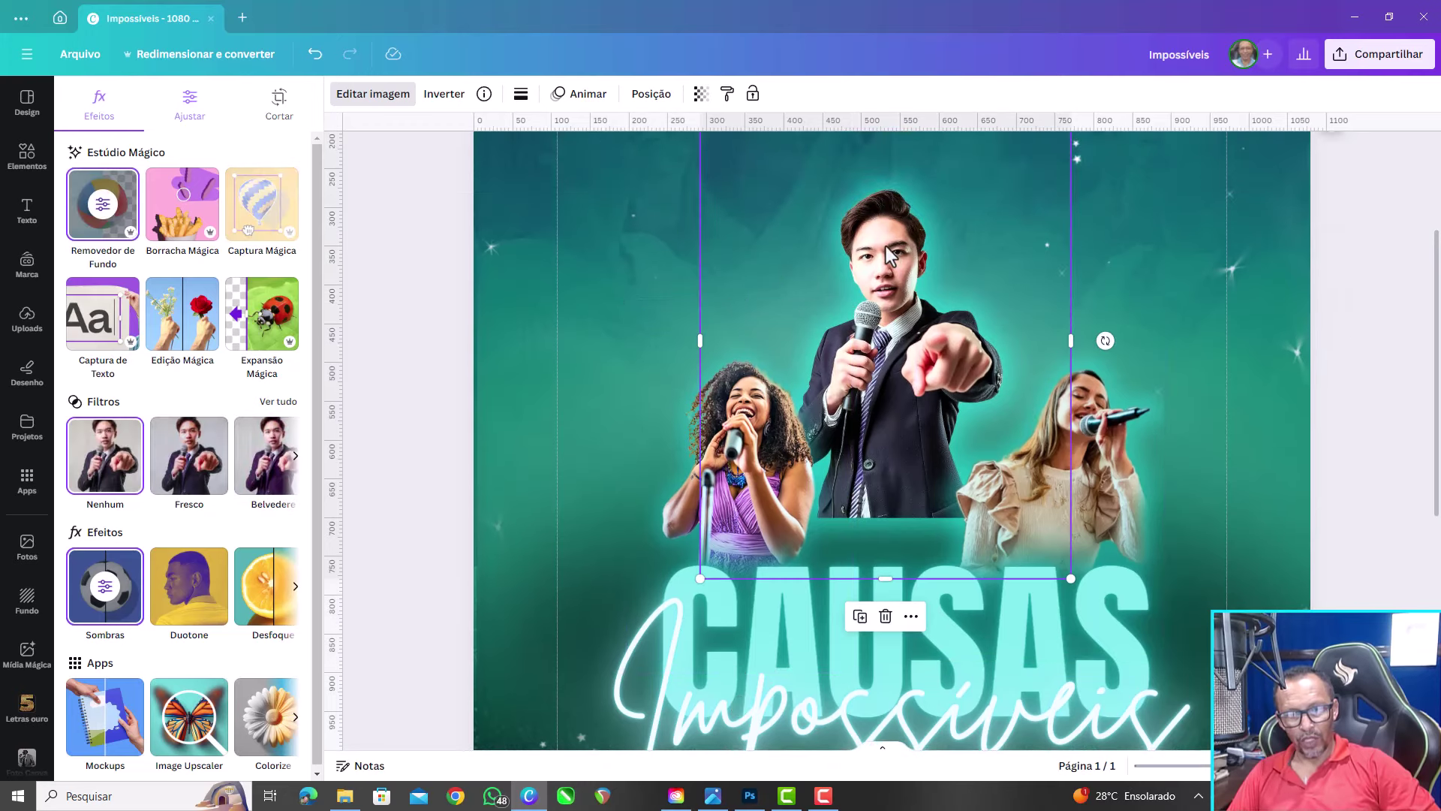
mouse_move(892, 259)
left_mouse_down()
mouse_move(877, 325)
mouse_move(872, 314)
left_mouse_up()
left_click_drag(1064, 653, 1171, 754)
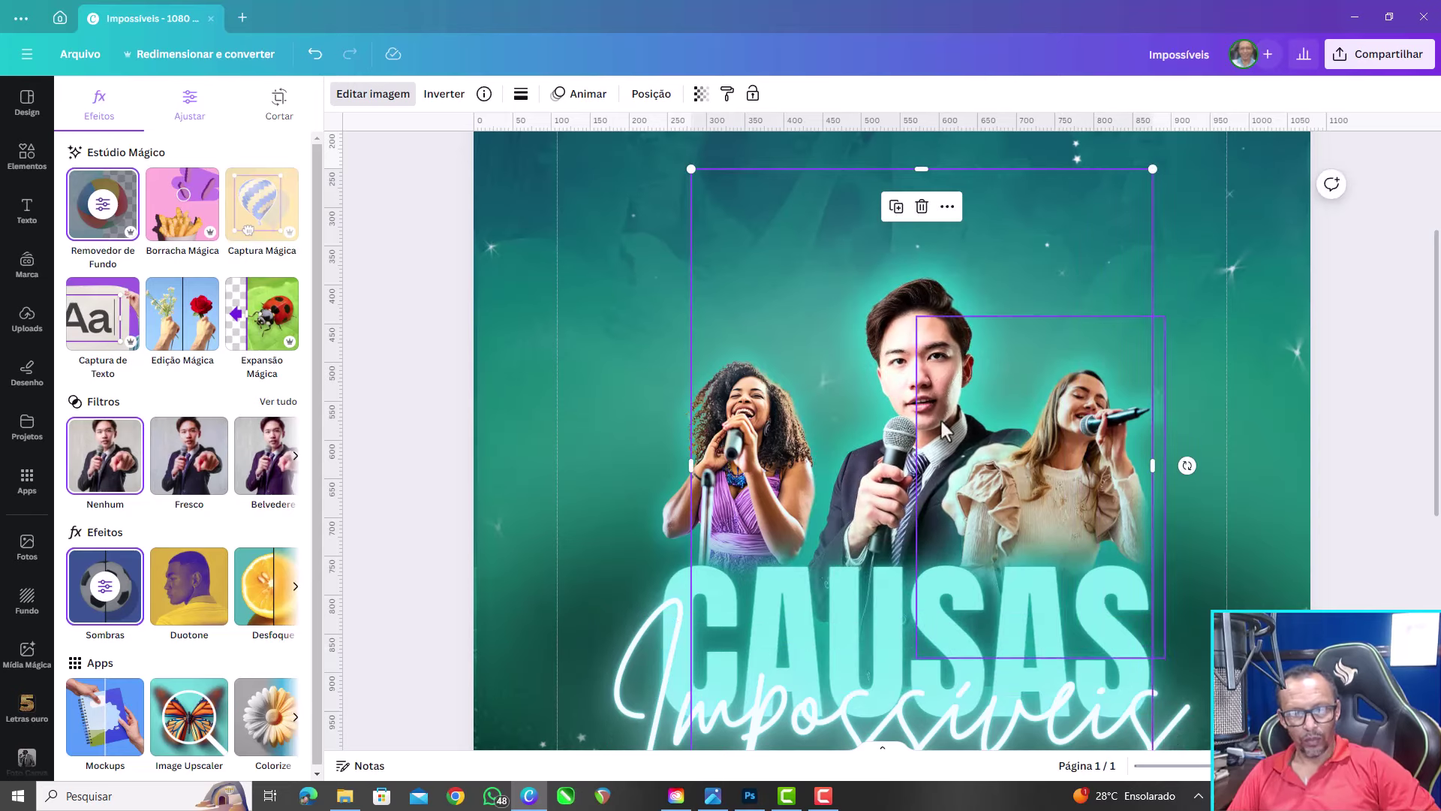
left_click_drag(900, 341, 839, 111)
left_click_drag(861, 315, 863, 405)
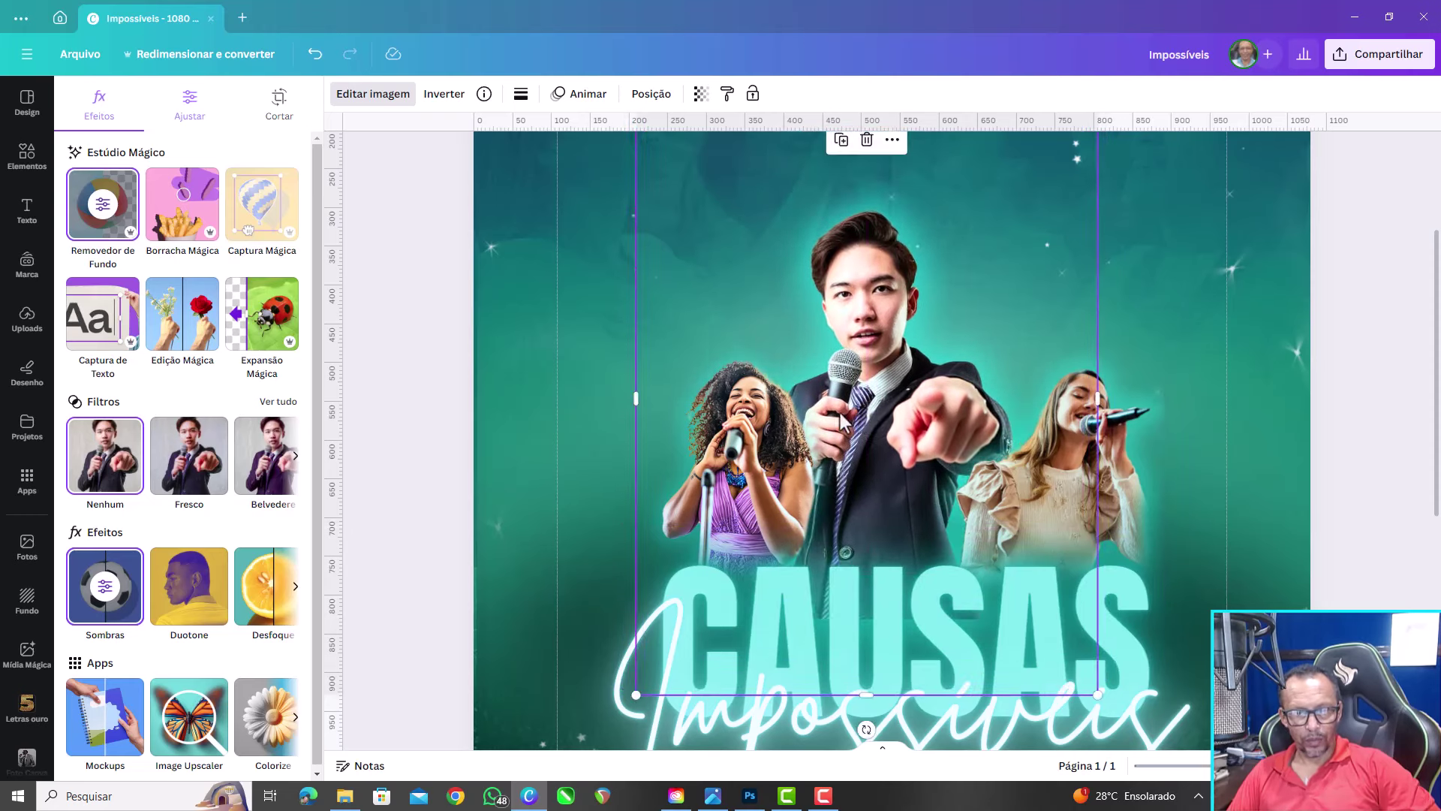
scroll(772, 395, "down", 3)
scroll(788, 473, "down", 3)
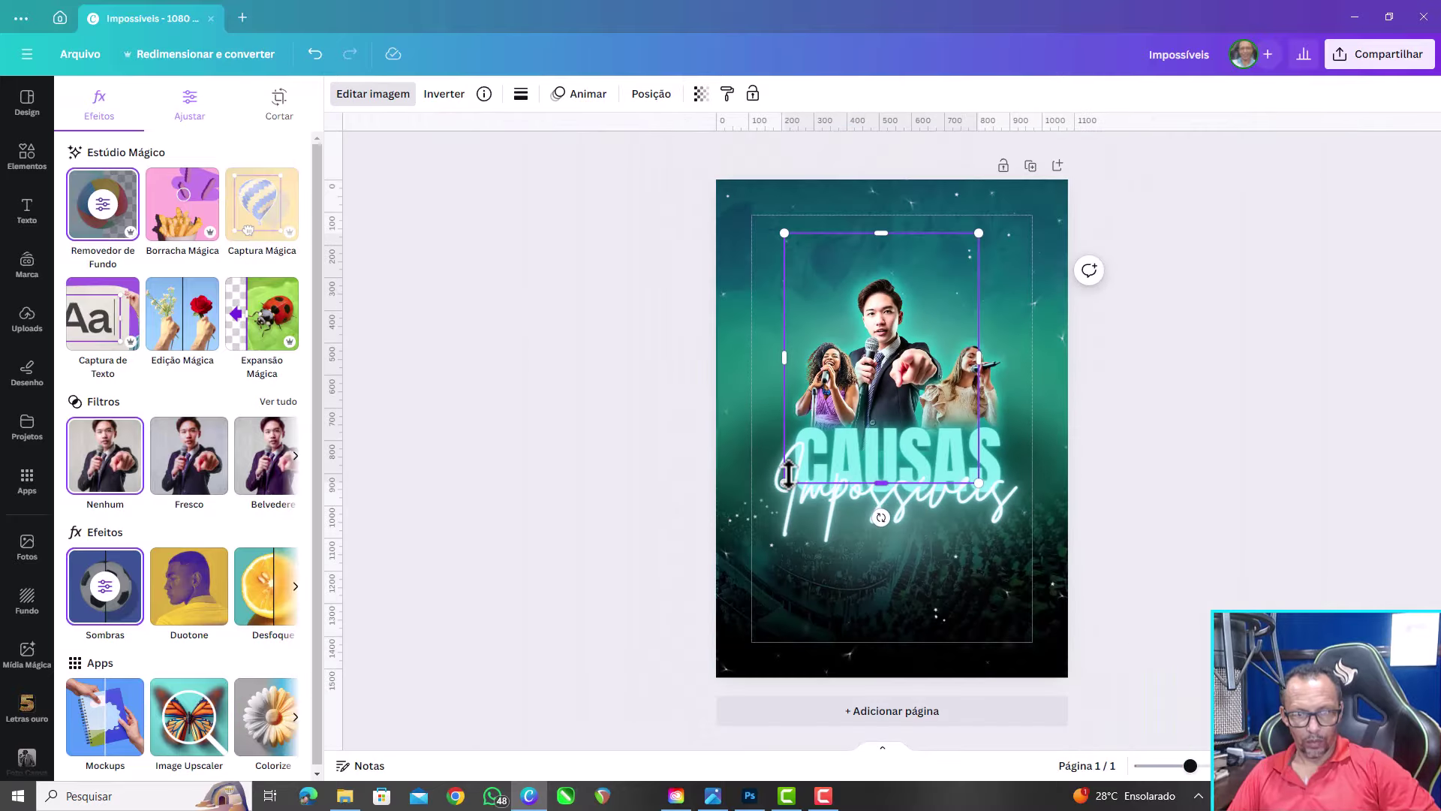
scroll(788, 473, "up", 1)
scroll(788, 473, "up", 1)
scroll(788, 473, "up", 1)
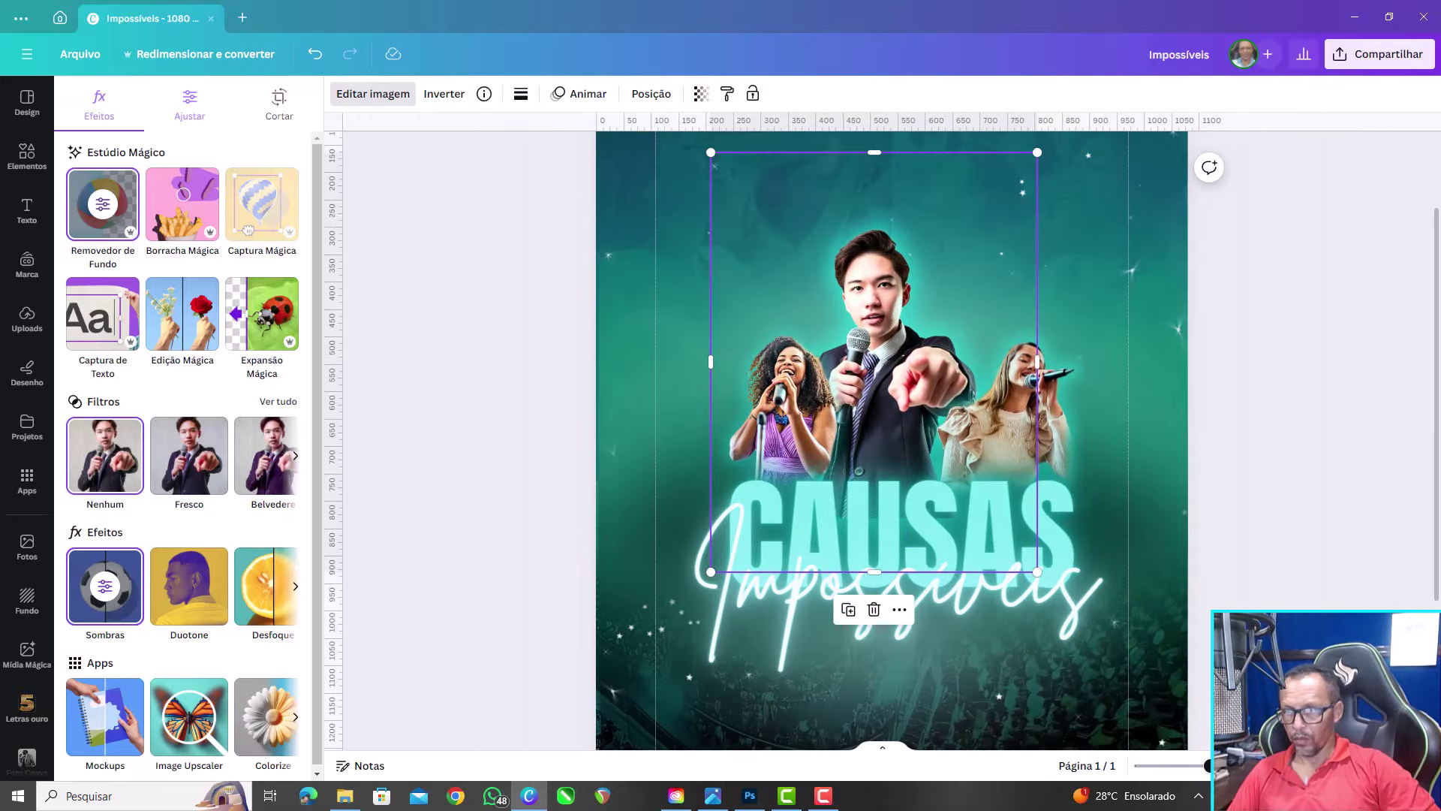
key("Escape")
scroll(573, 320, "down", 5)
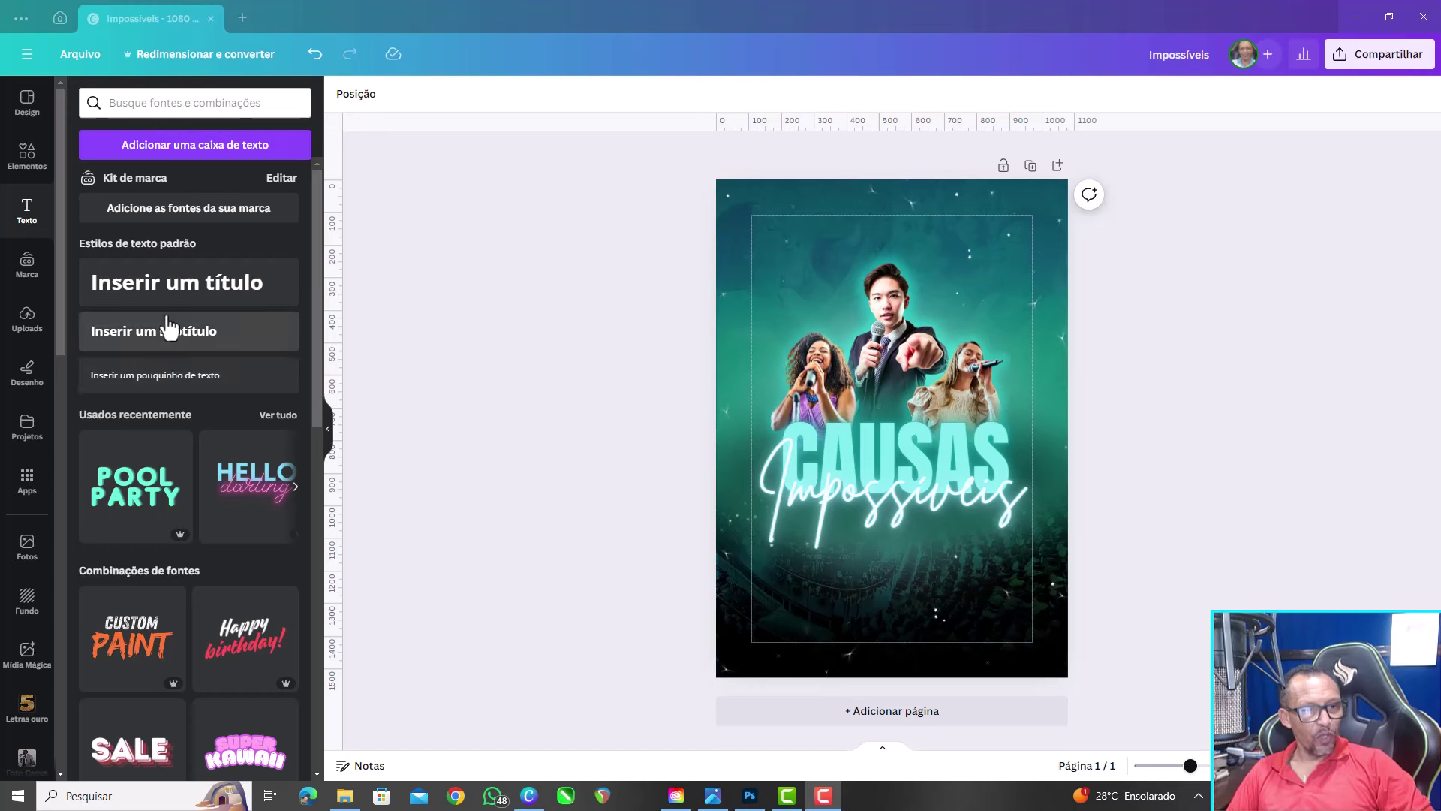
Add a title text box, shrink it and move it to the top of the poster
left_click(122, 295)
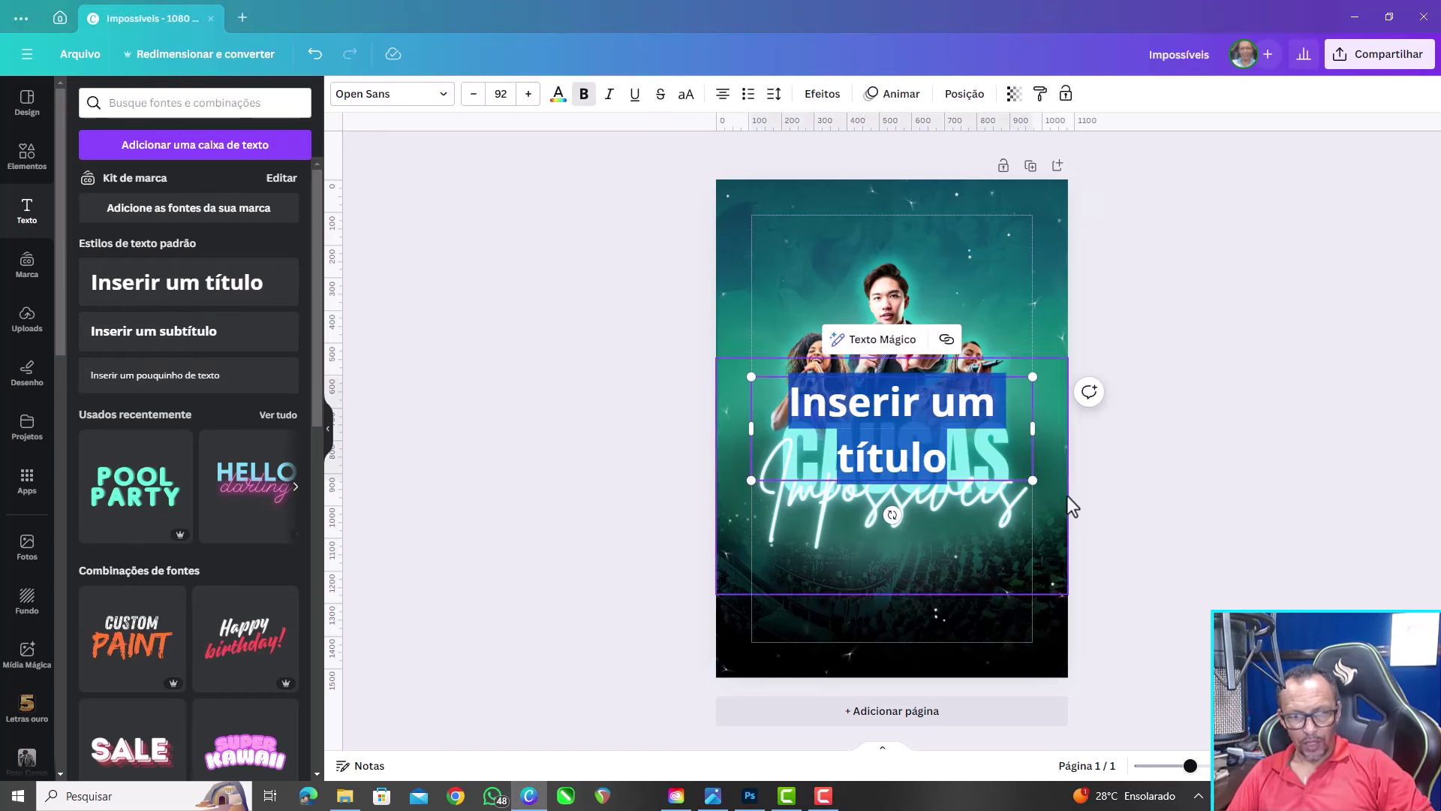
left_click_drag(1006, 463, 888, 419)
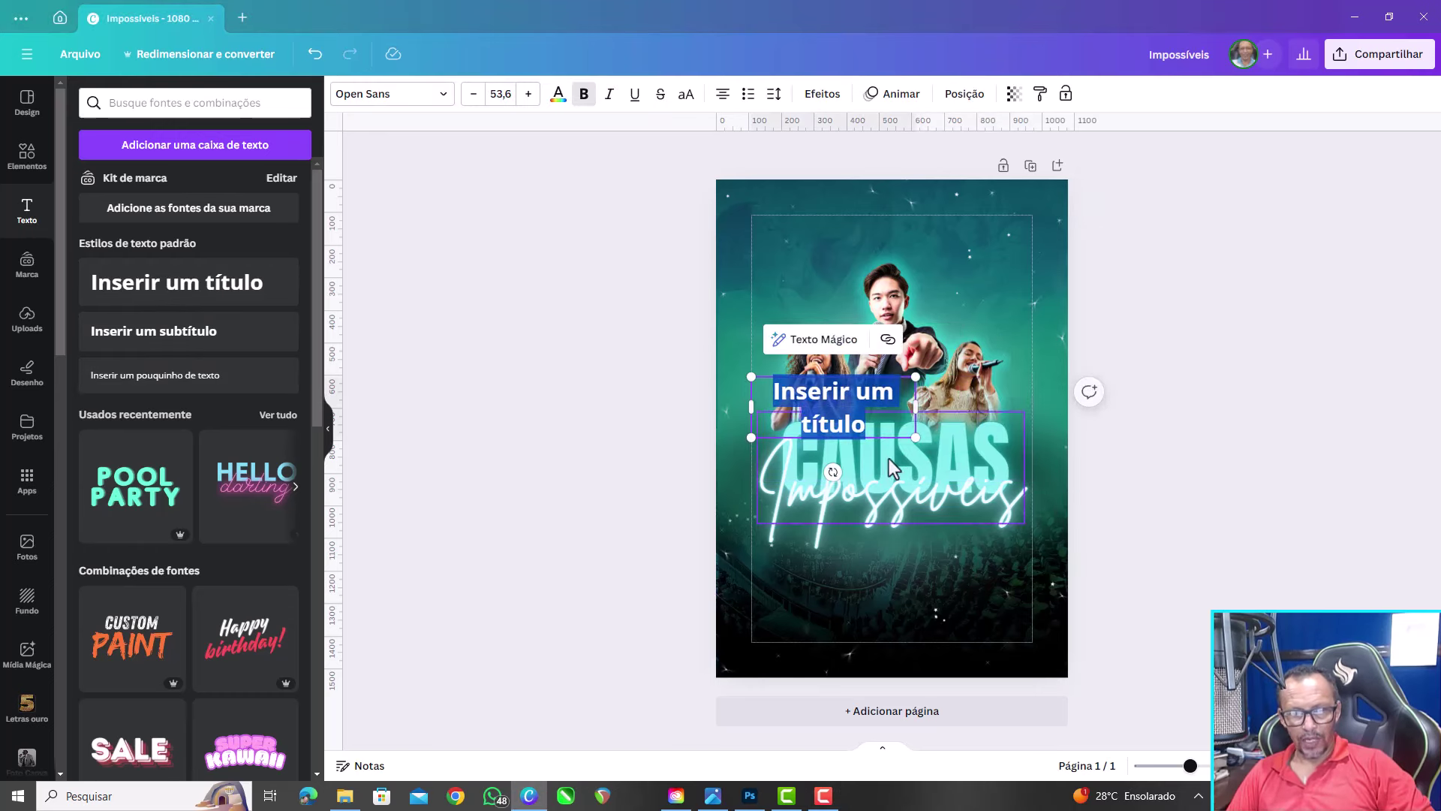
left_click(645, 427)
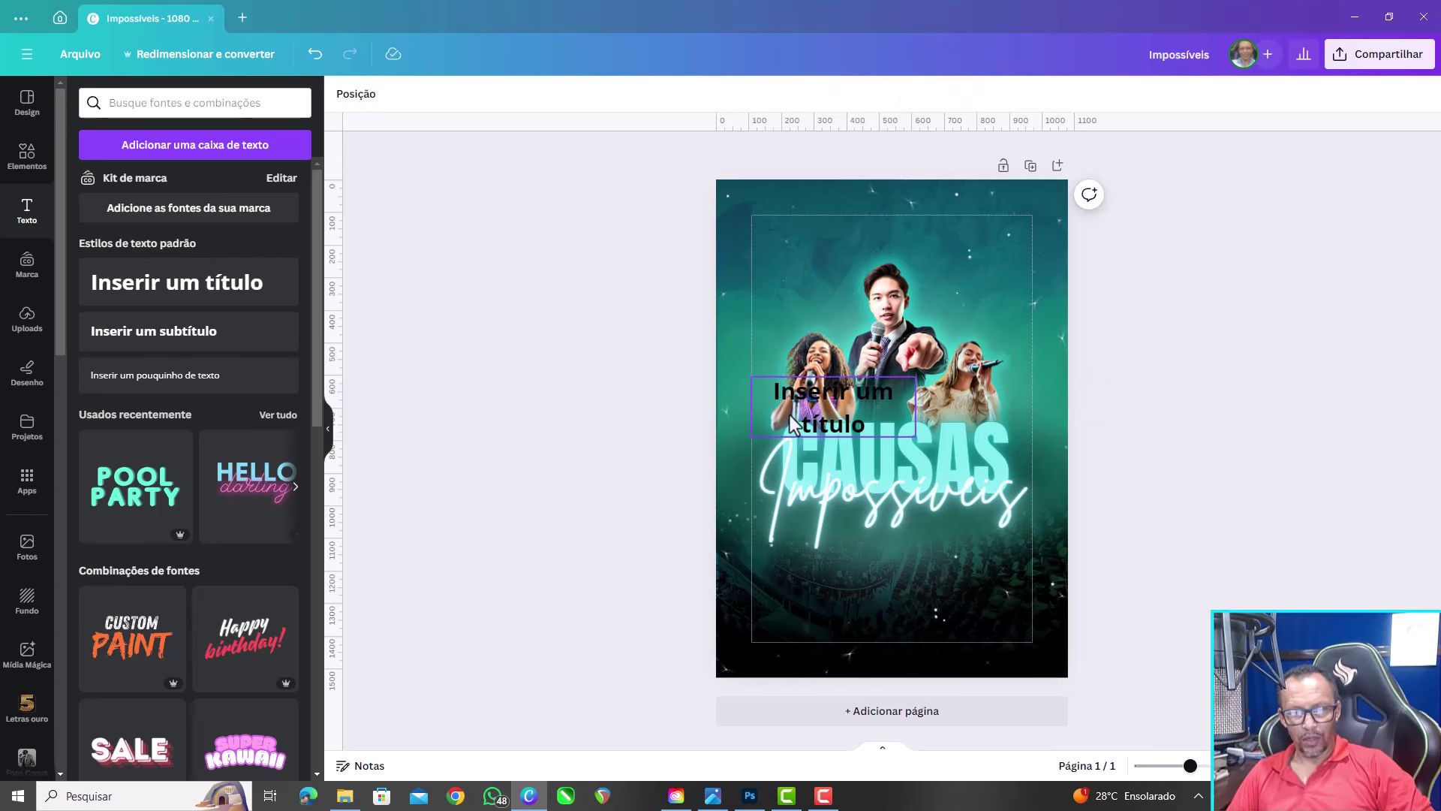
left_click_drag(834, 424, 879, 252)
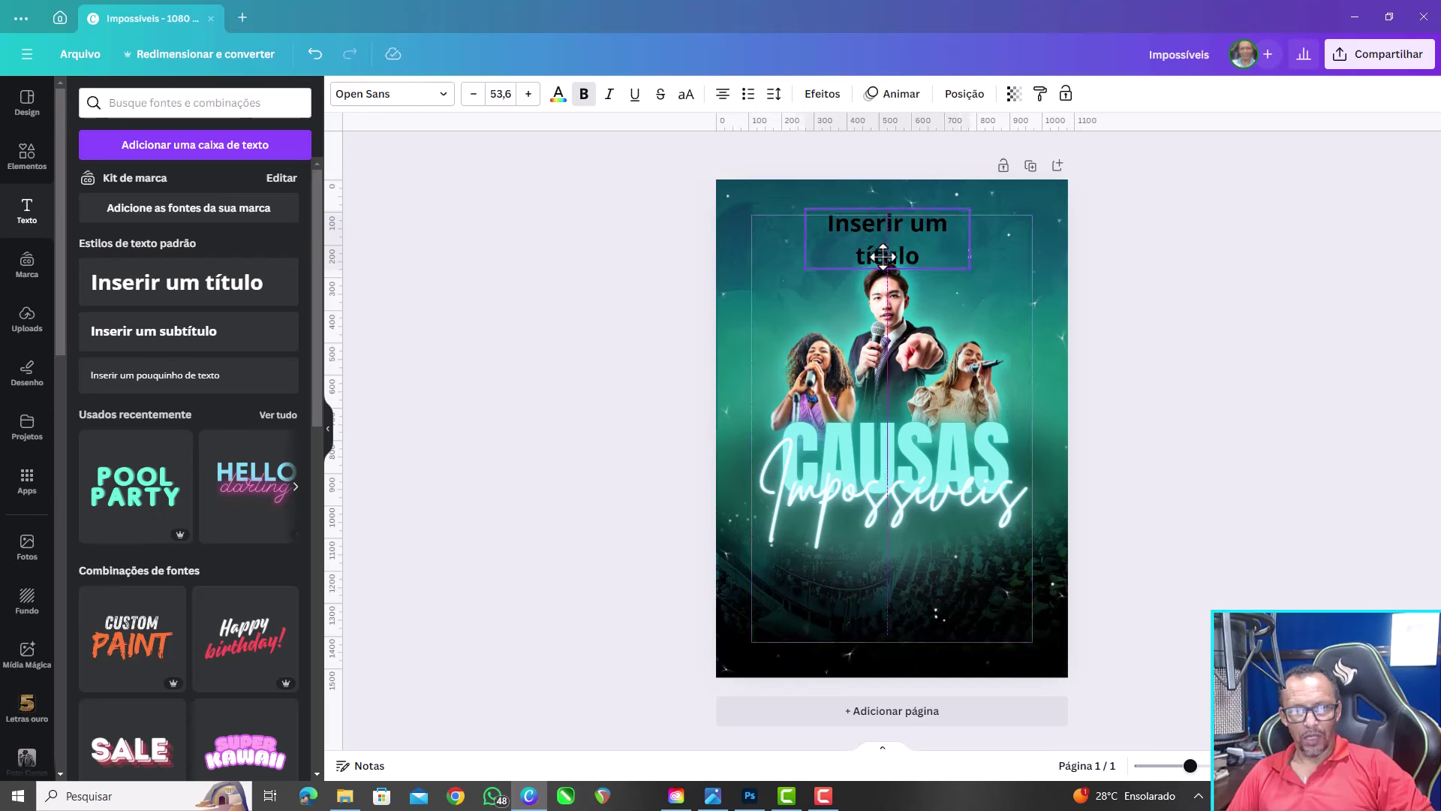
left_click_drag(878, 251, 889, 256)
Change the text to 'ASSEMBLEIA DE DEUS', shrink it and centre it at the top
double_click(871, 224)
type("ASSEMBLEIA DE DE")
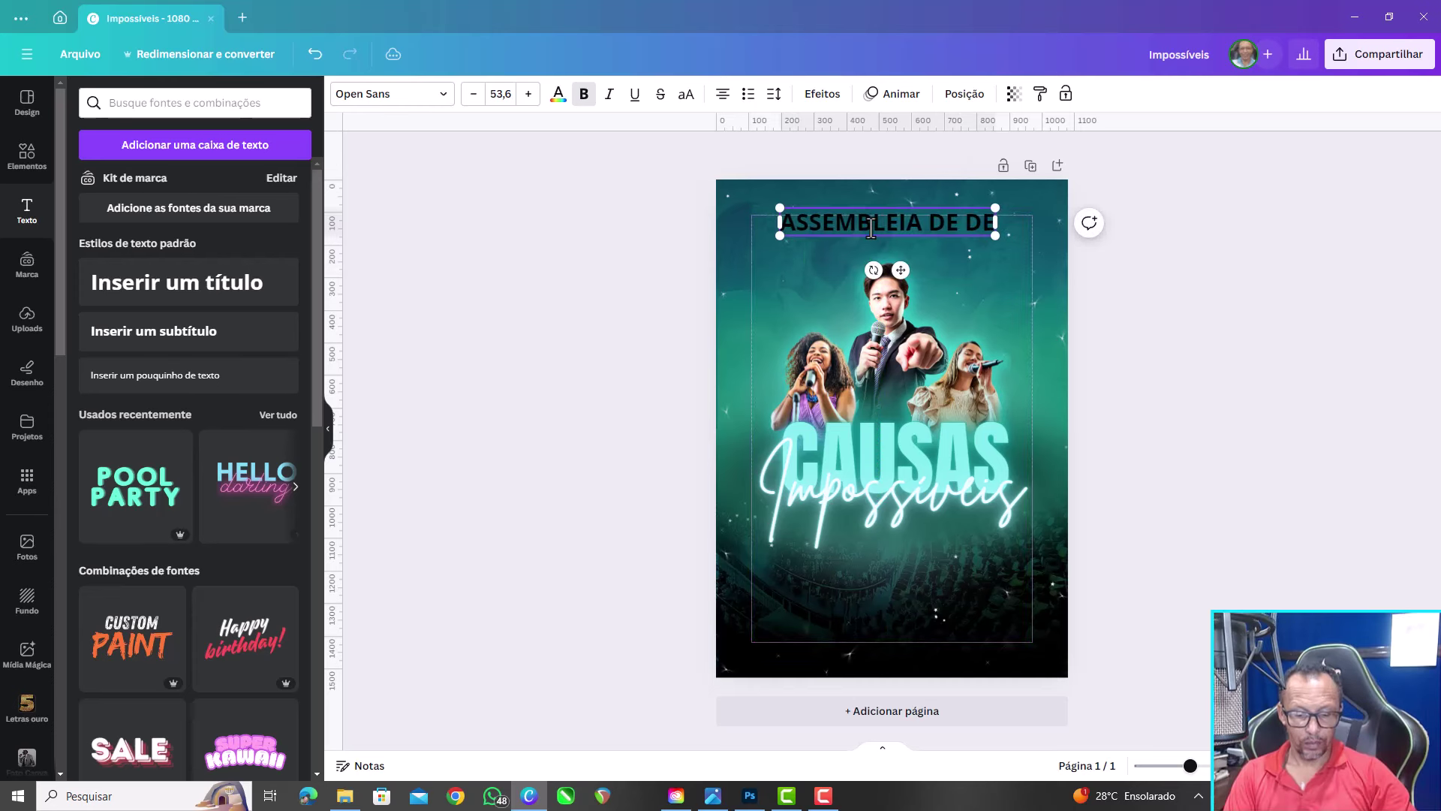
type("US")
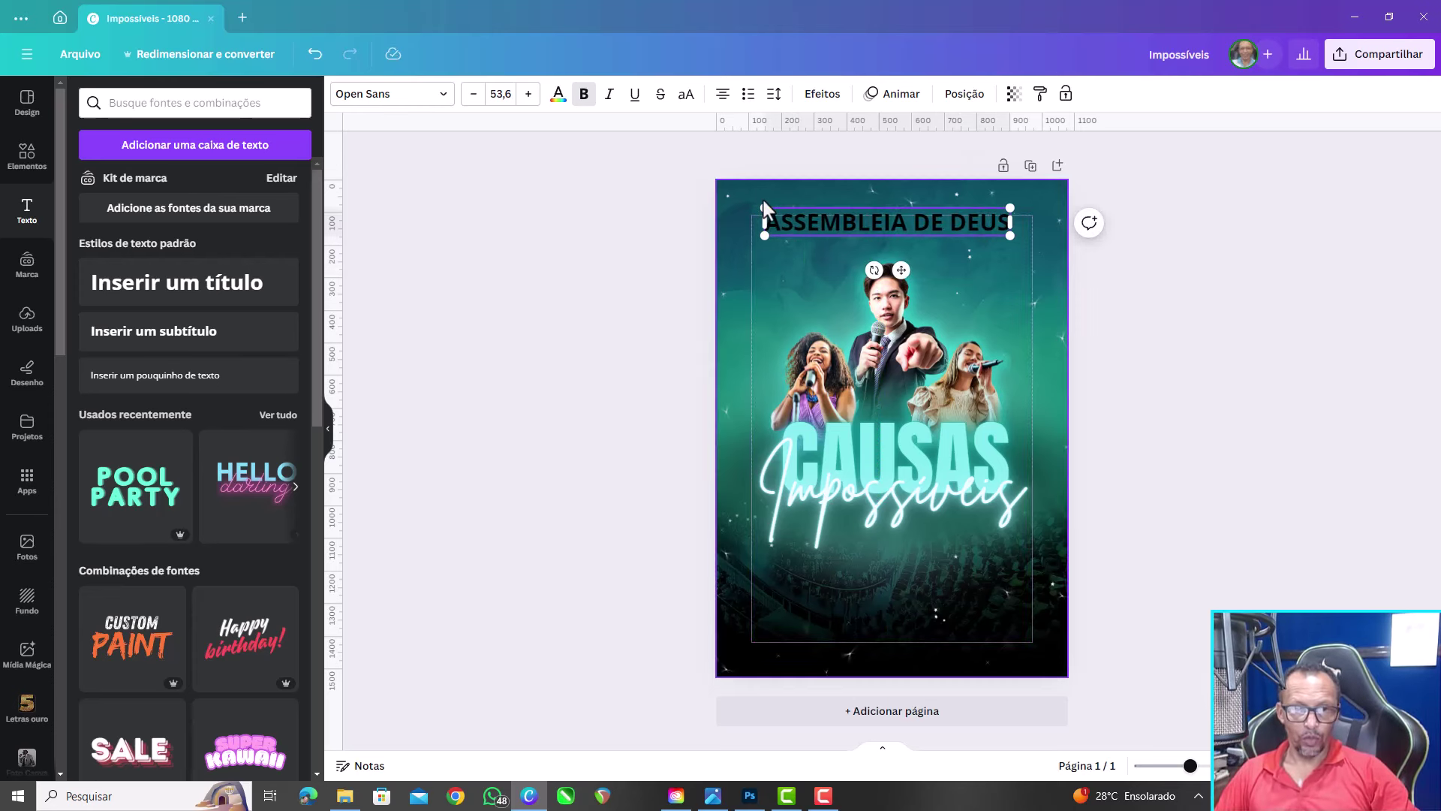
left_click_drag(764, 207, 881, 221)
left_click_drag(963, 271, 905, 264)
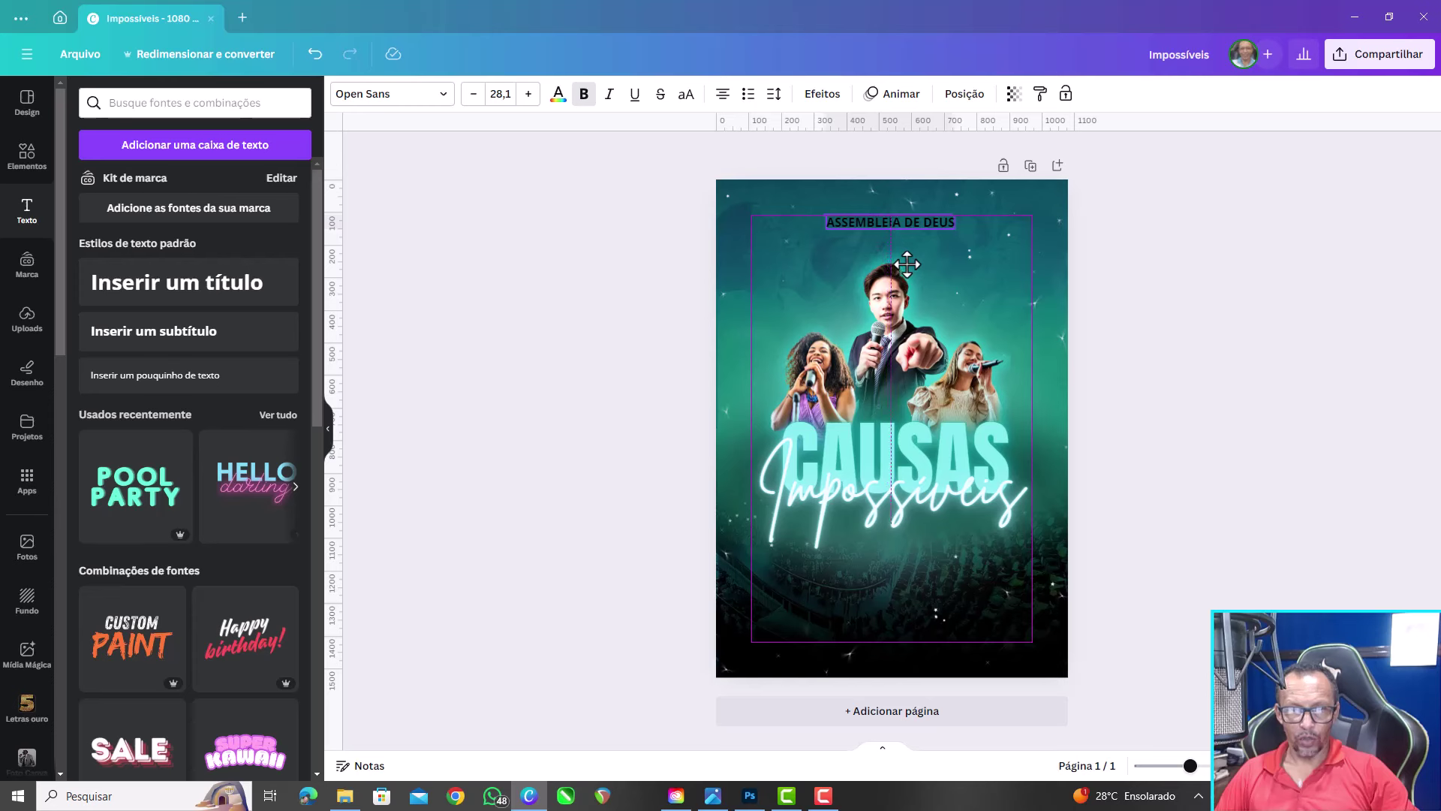
left_click_drag(904, 264, 910, 264)
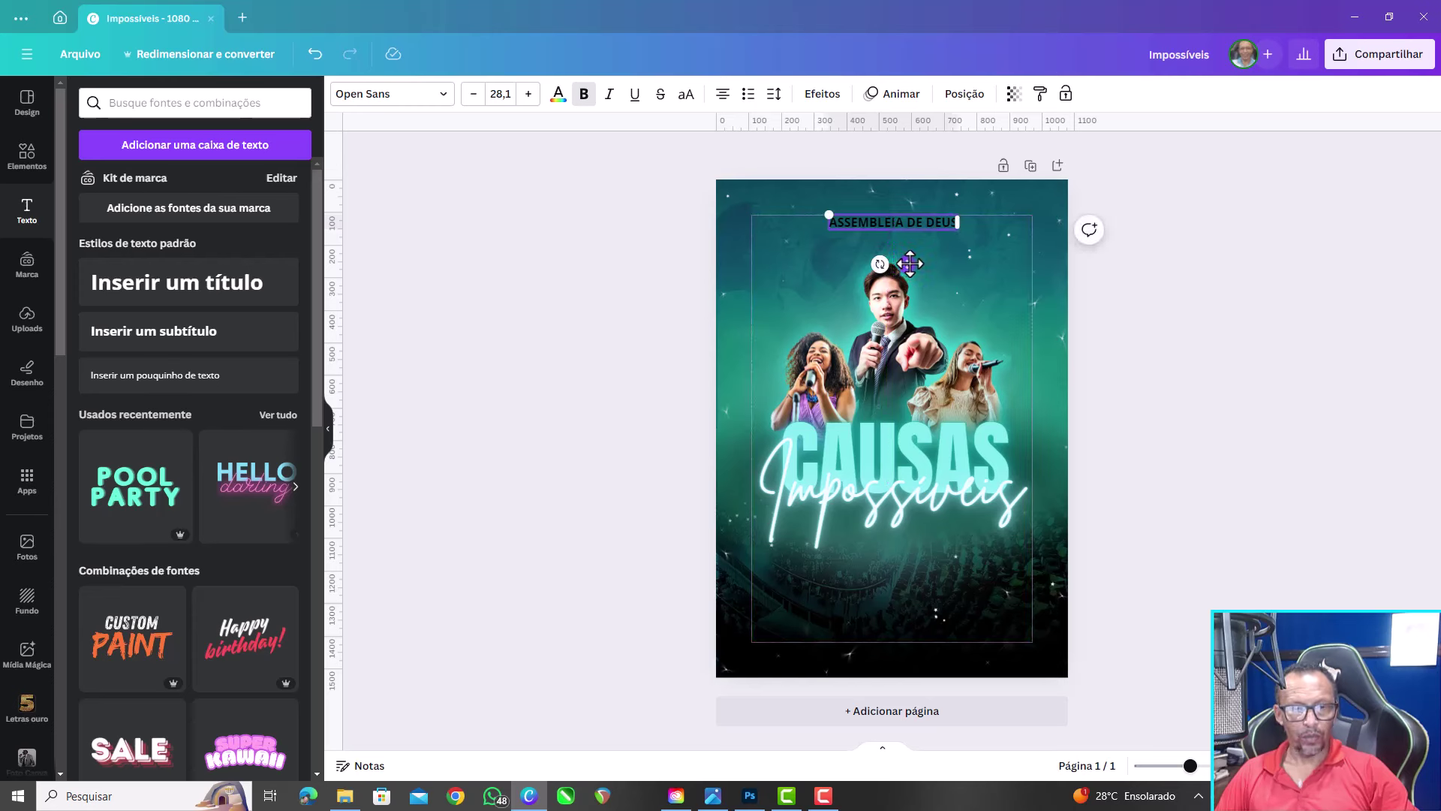
Make the ASSEMBLEIA DE DEUS heading text white
left_click(559, 102)
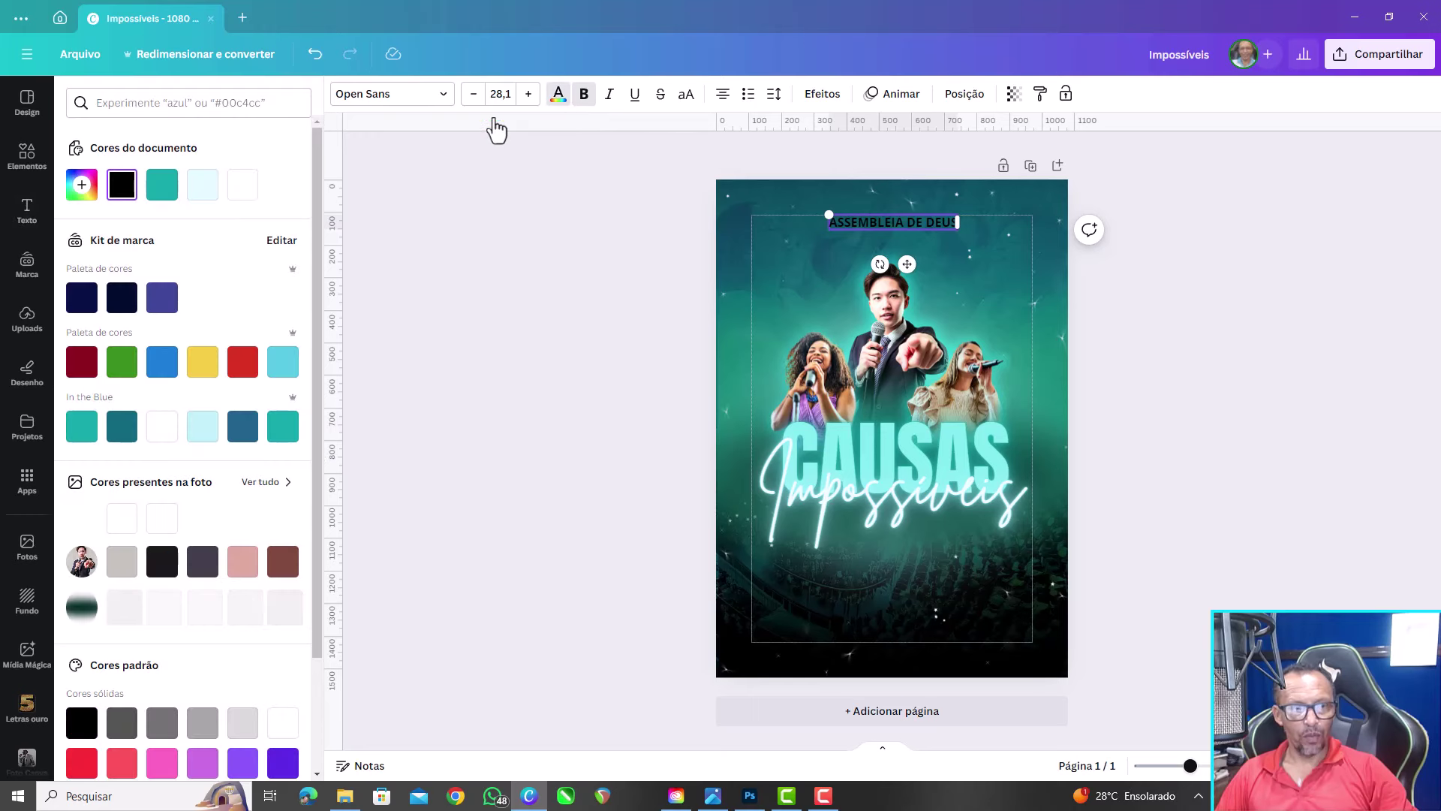
left_click(248, 193)
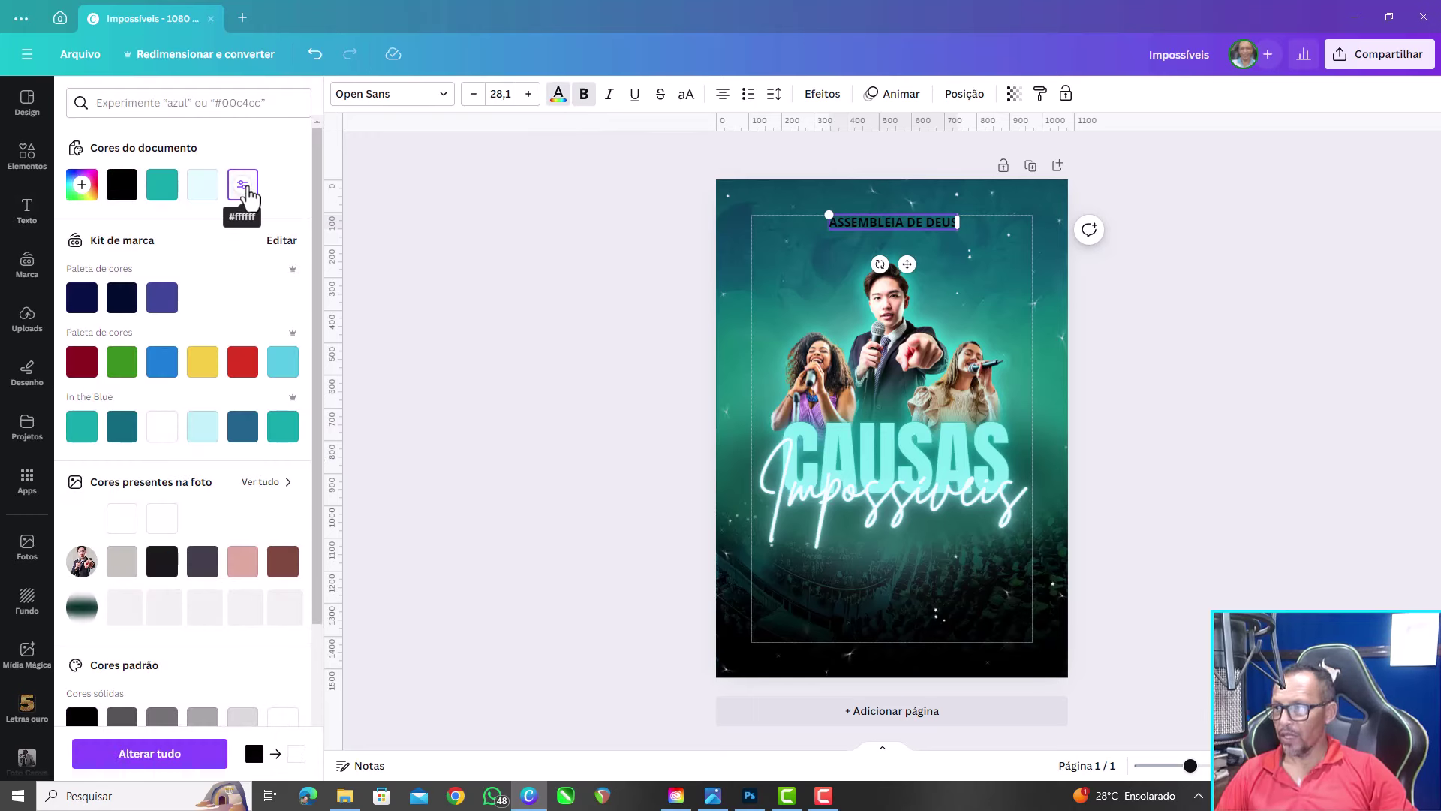
double_click(888, 224)
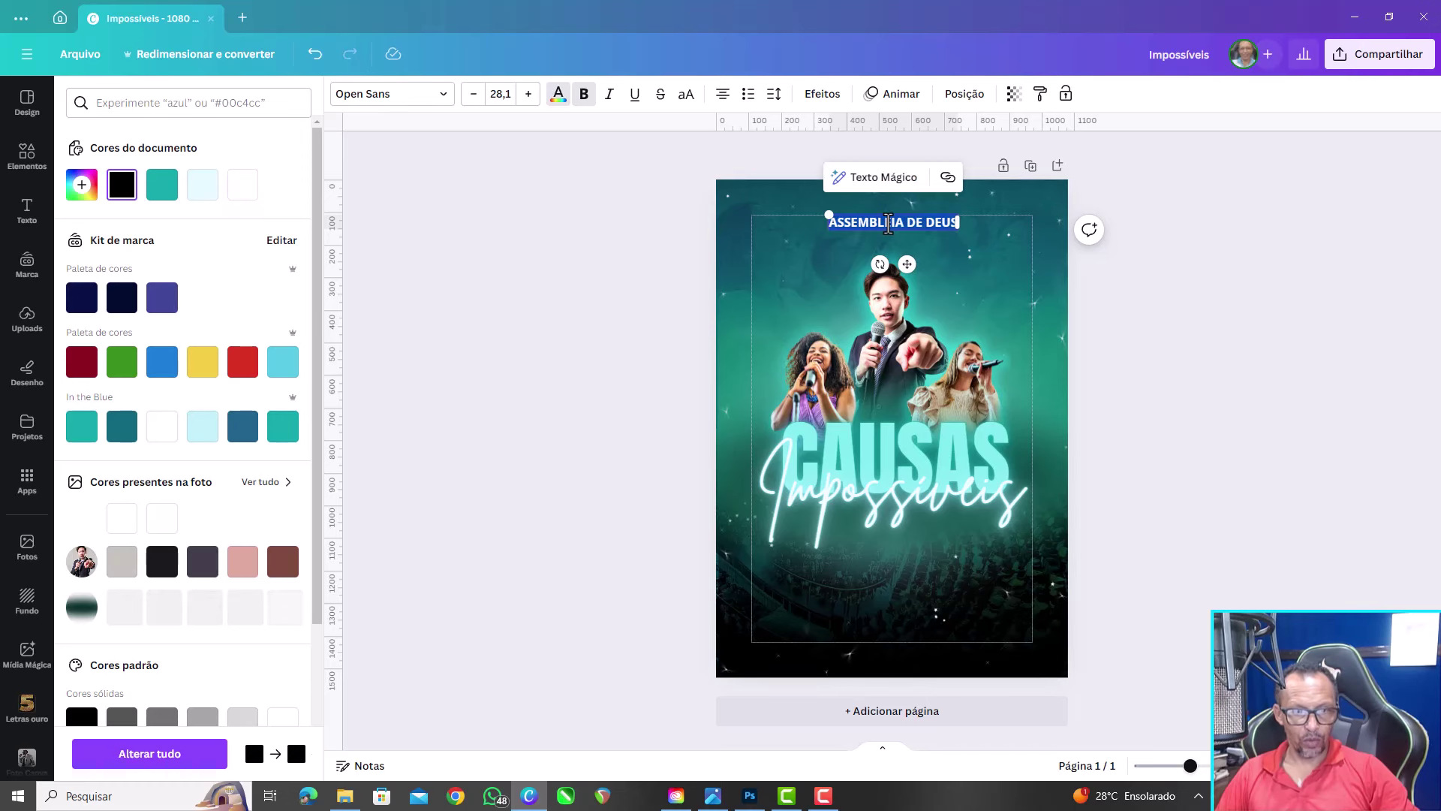
left_click(556, 204)
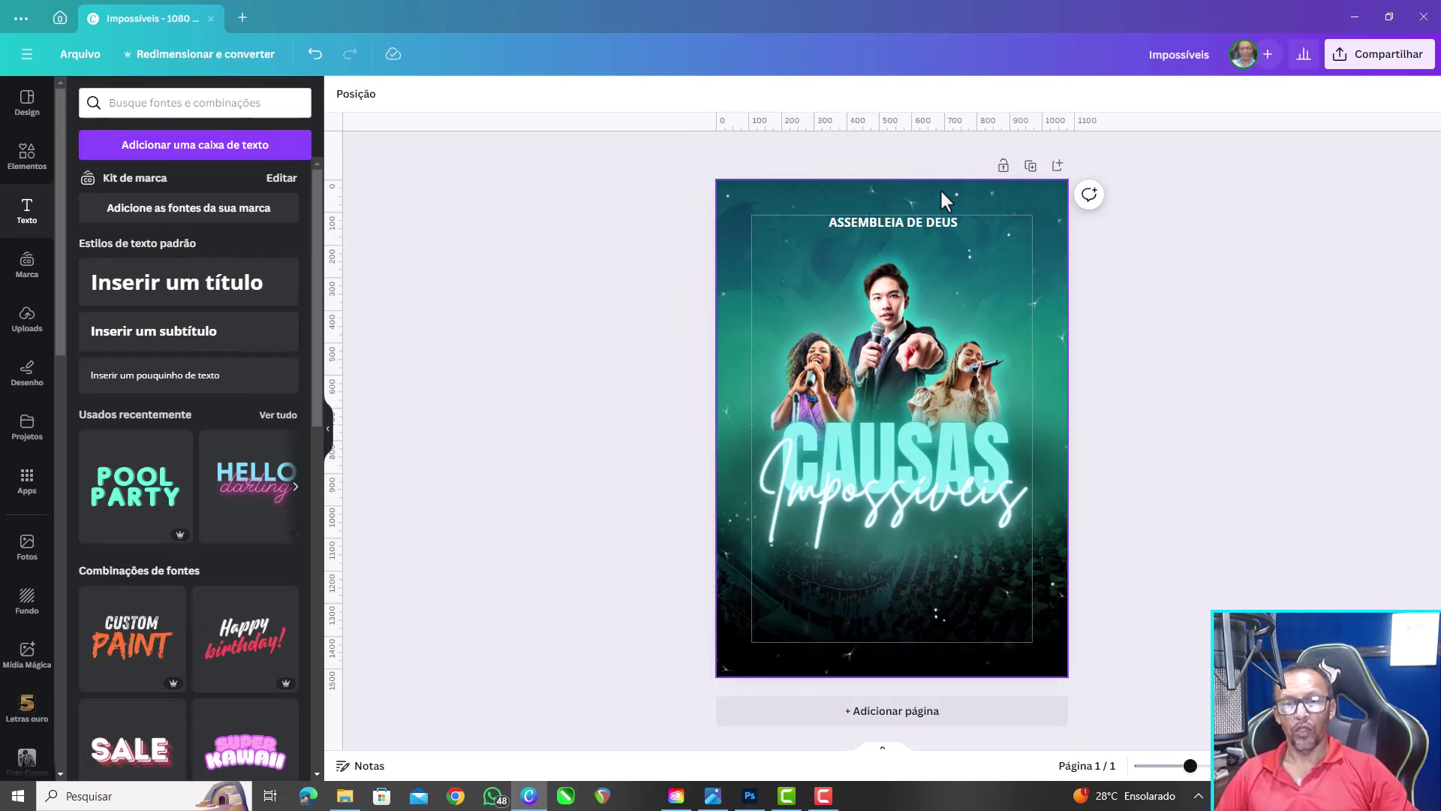
Nudge the heading slightly higher along the centre guide and add a horizontal guide at its top
scroll(929, 180, "up", 1)
scroll(929, 181, "up", 1)
scroll(929, 180, "up", 1)
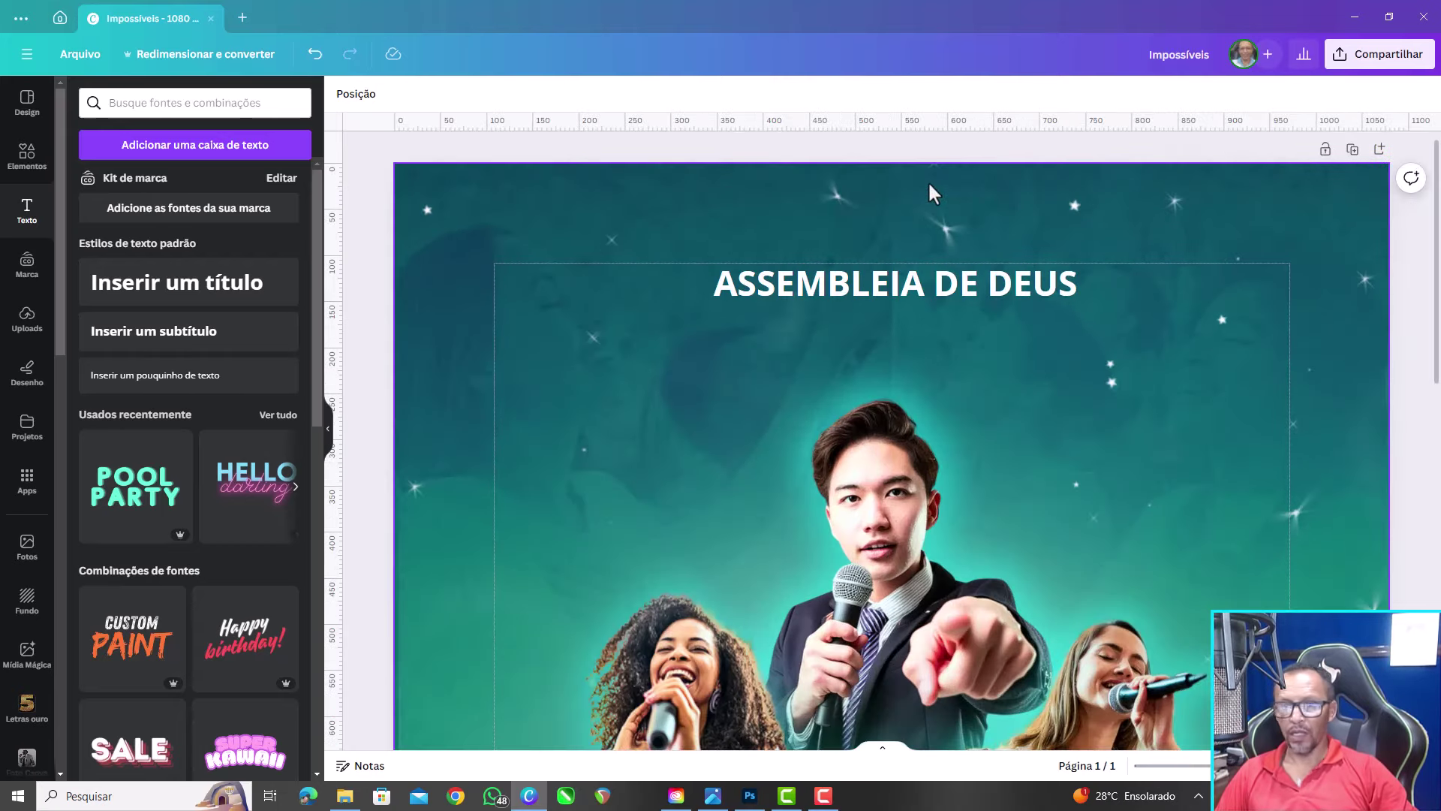
scroll(928, 180, "up", 1)
scroll(901, 209, "down", 1)
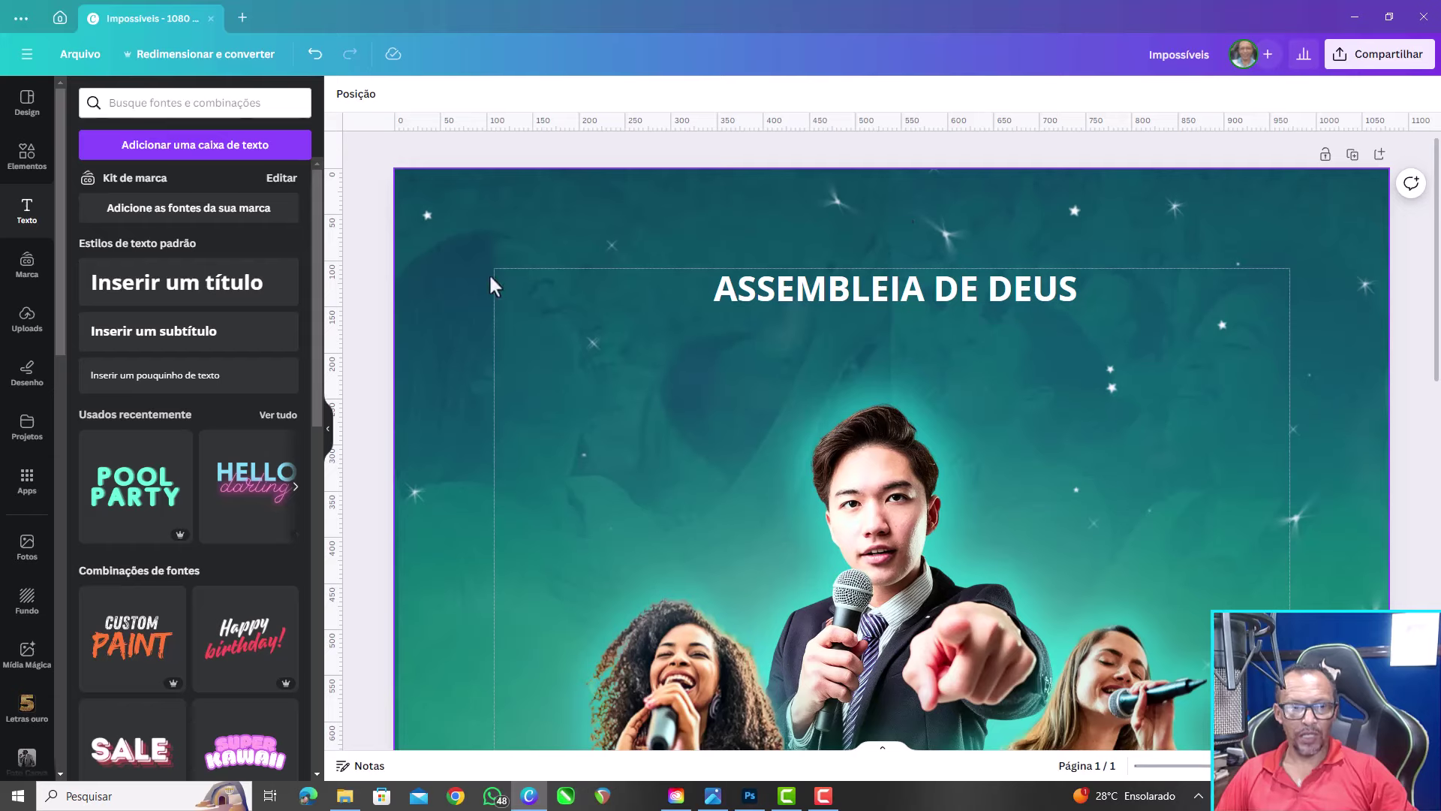
left_click(1025, 293)
mouse_move(1020, 296)
left_mouse_down()
mouse_move(1003, 193)
mouse_move(1015, 291)
mouse_move(1007, 244)
left_mouse_up()
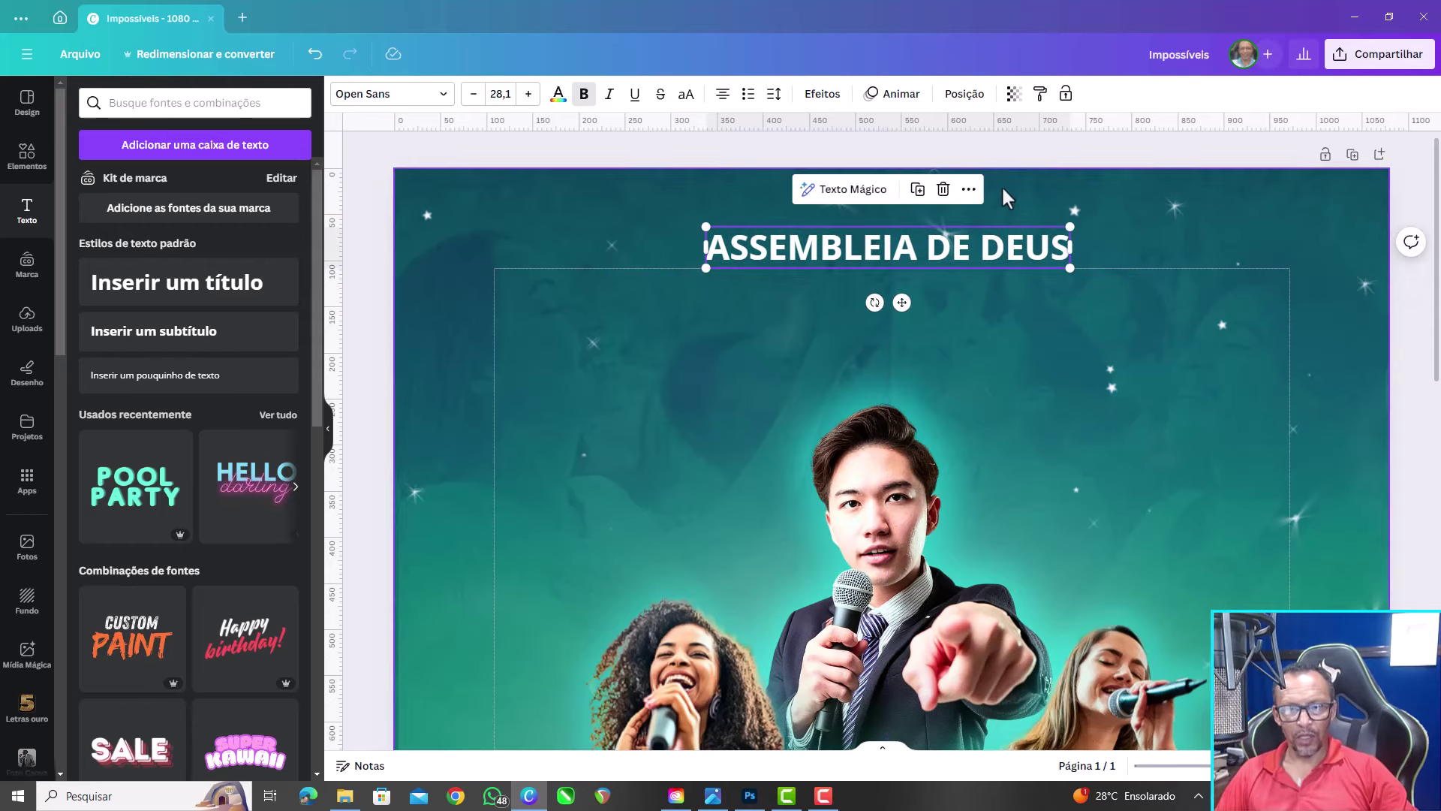
left_click_drag(1021, 124, 1036, 231)
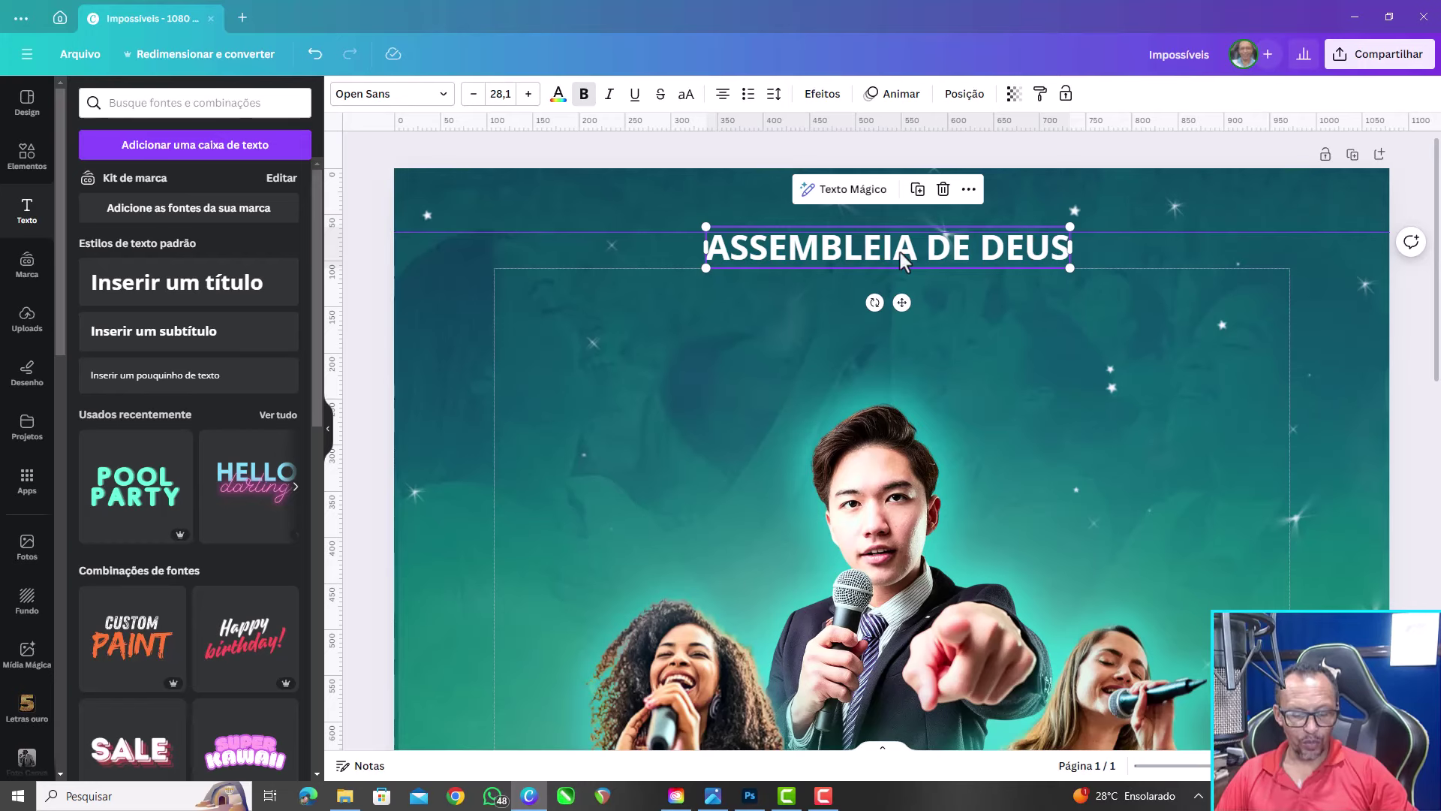
Add margin guides near the poster's bottom (about 1420), left (about 95) and right (about 972) edges
scroll(856, 249, "down", 5)
scroll(856, 249, "up", 4)
scroll(854, 246, "down", 2)
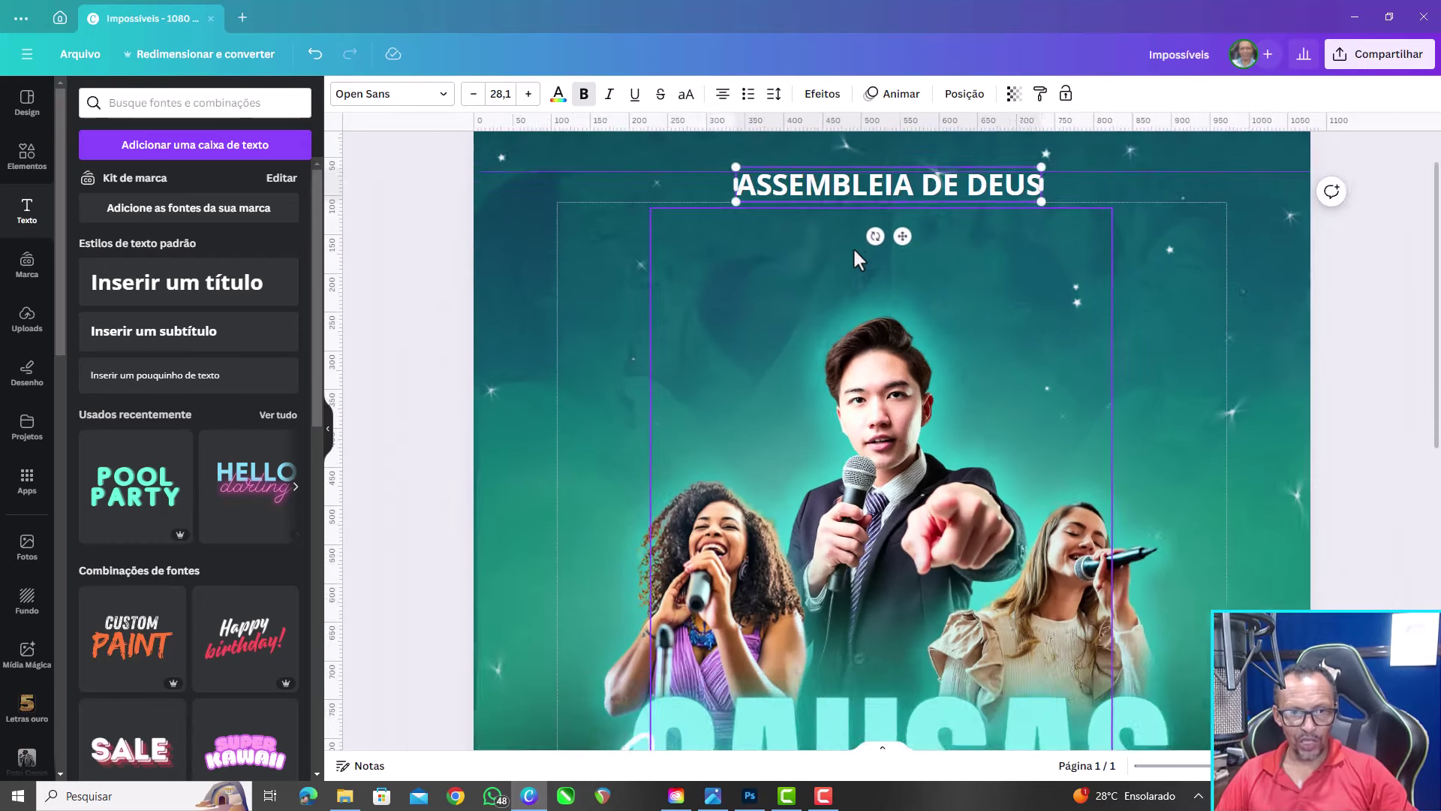
scroll(852, 246, "down", 3)
scroll(853, 247, "down", 1)
scroll(995, 651, "up", 1)
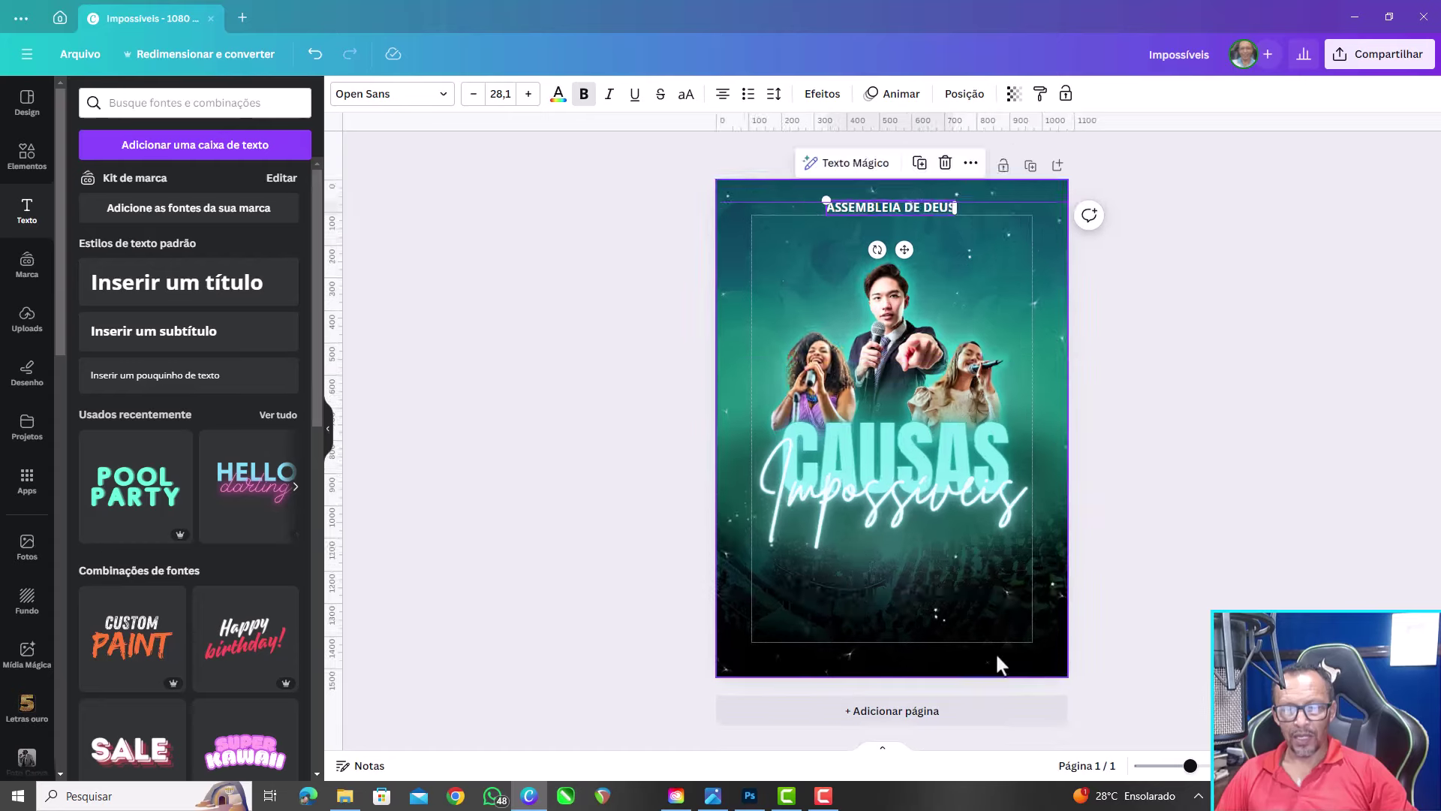
scroll(996, 651, "up", 1)
scroll(1020, 683, "up", 1)
scroll(1020, 683, "up", 1)
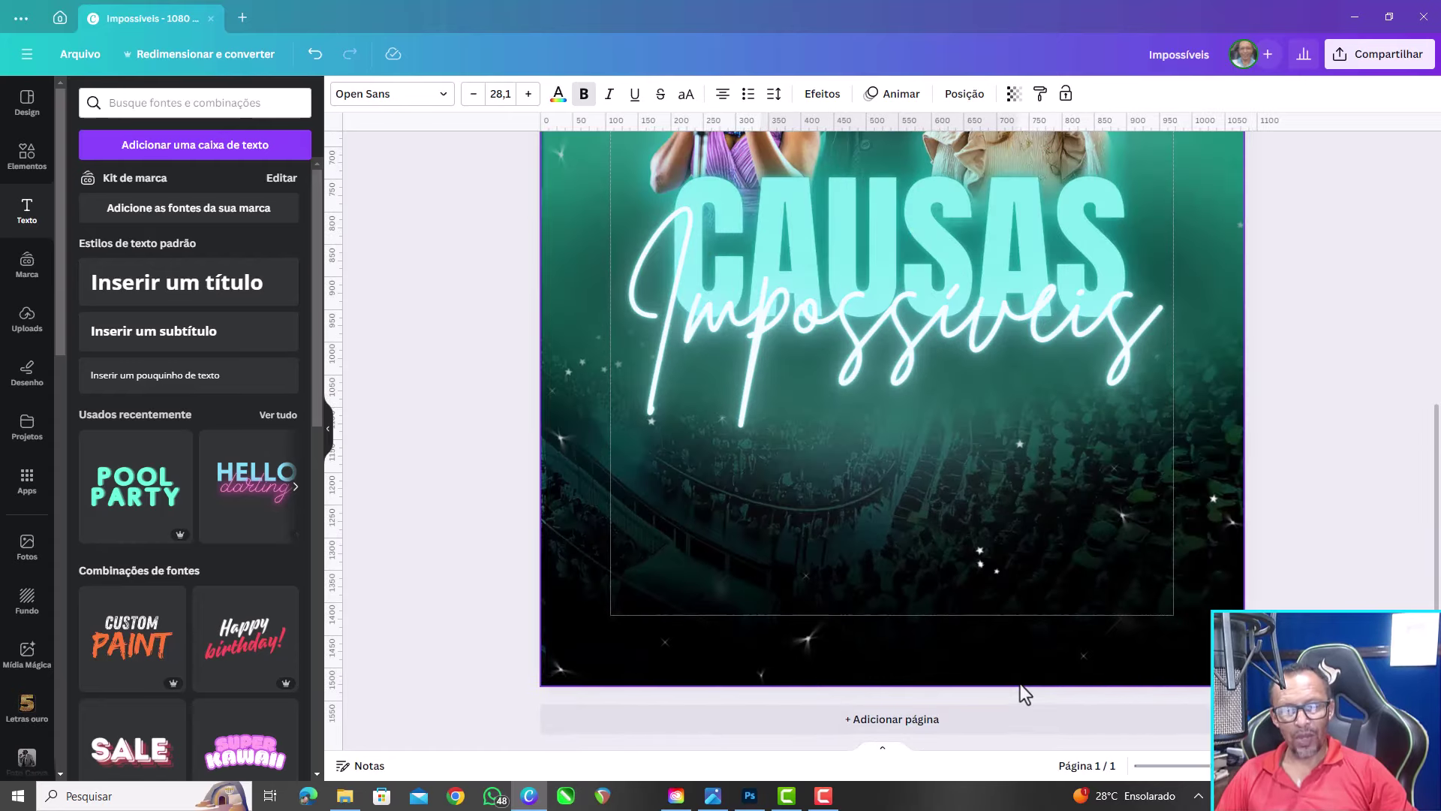
scroll(1020, 683, "down", 1)
scroll(838, 620, "down", 1)
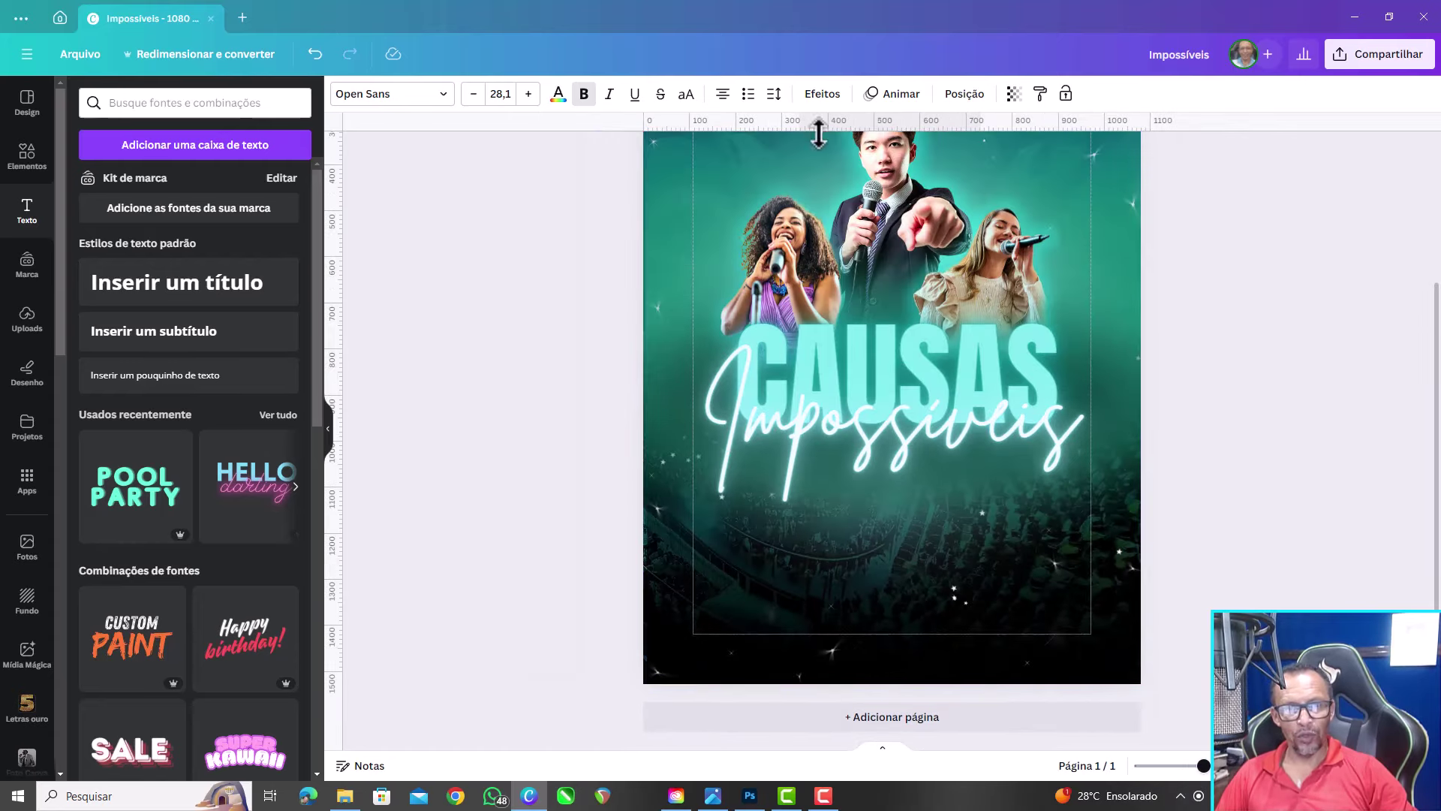
left_click_drag(818, 134, 891, 653)
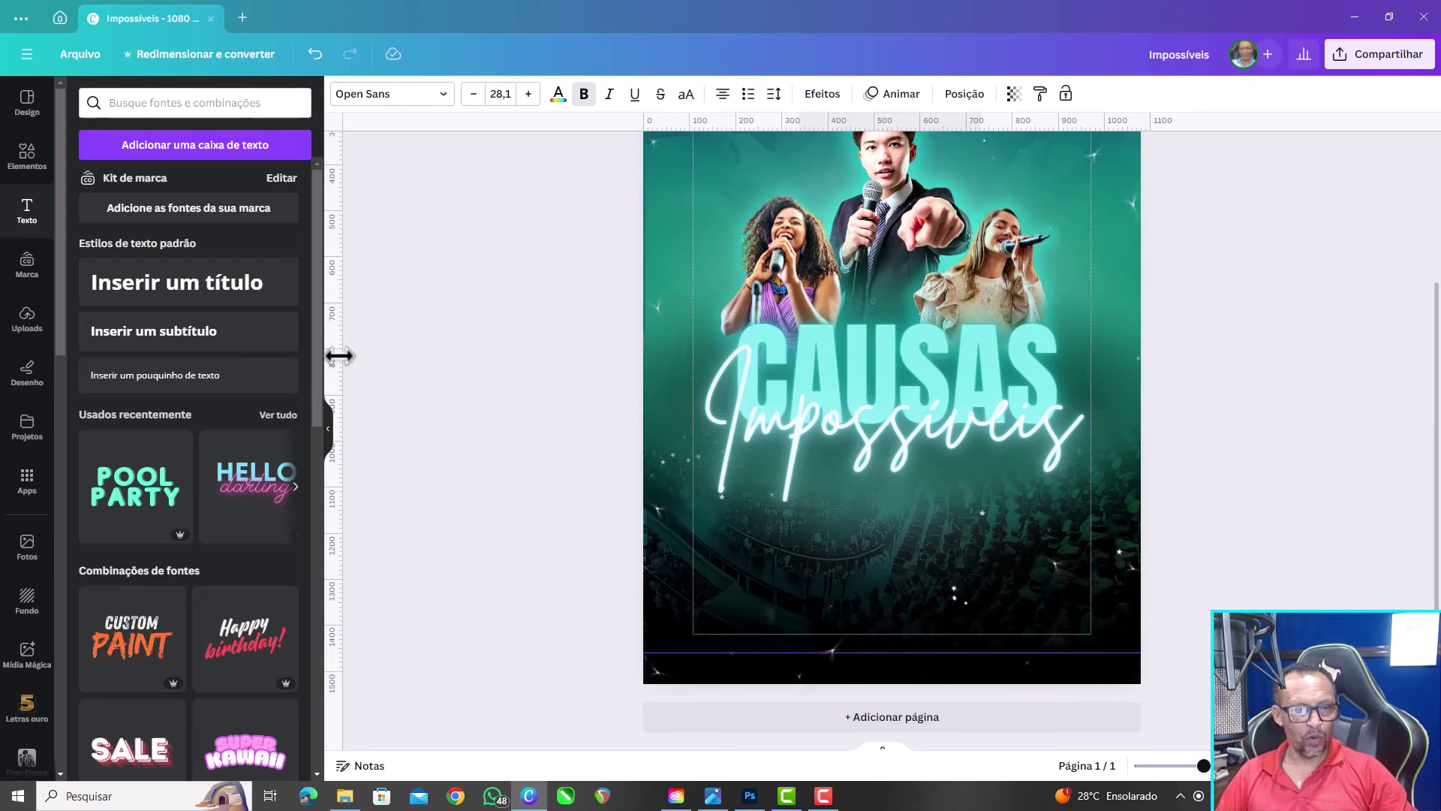
left_click_drag(335, 358, 692, 432)
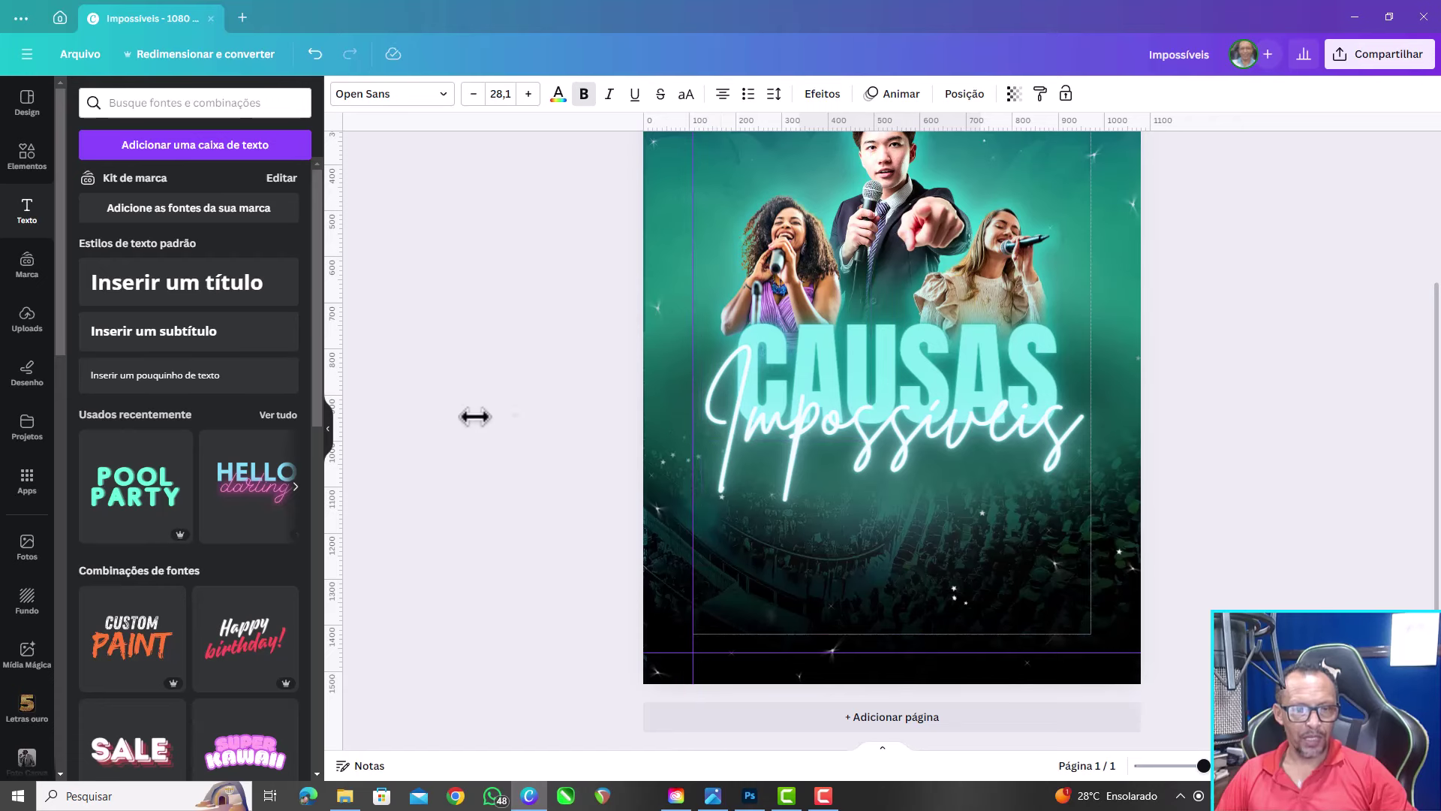
left_click_drag(475, 417, 1090, 490)
Select the ASSEMBLEIA DE DEUS heading
scroll(956, 416, "down", 2)
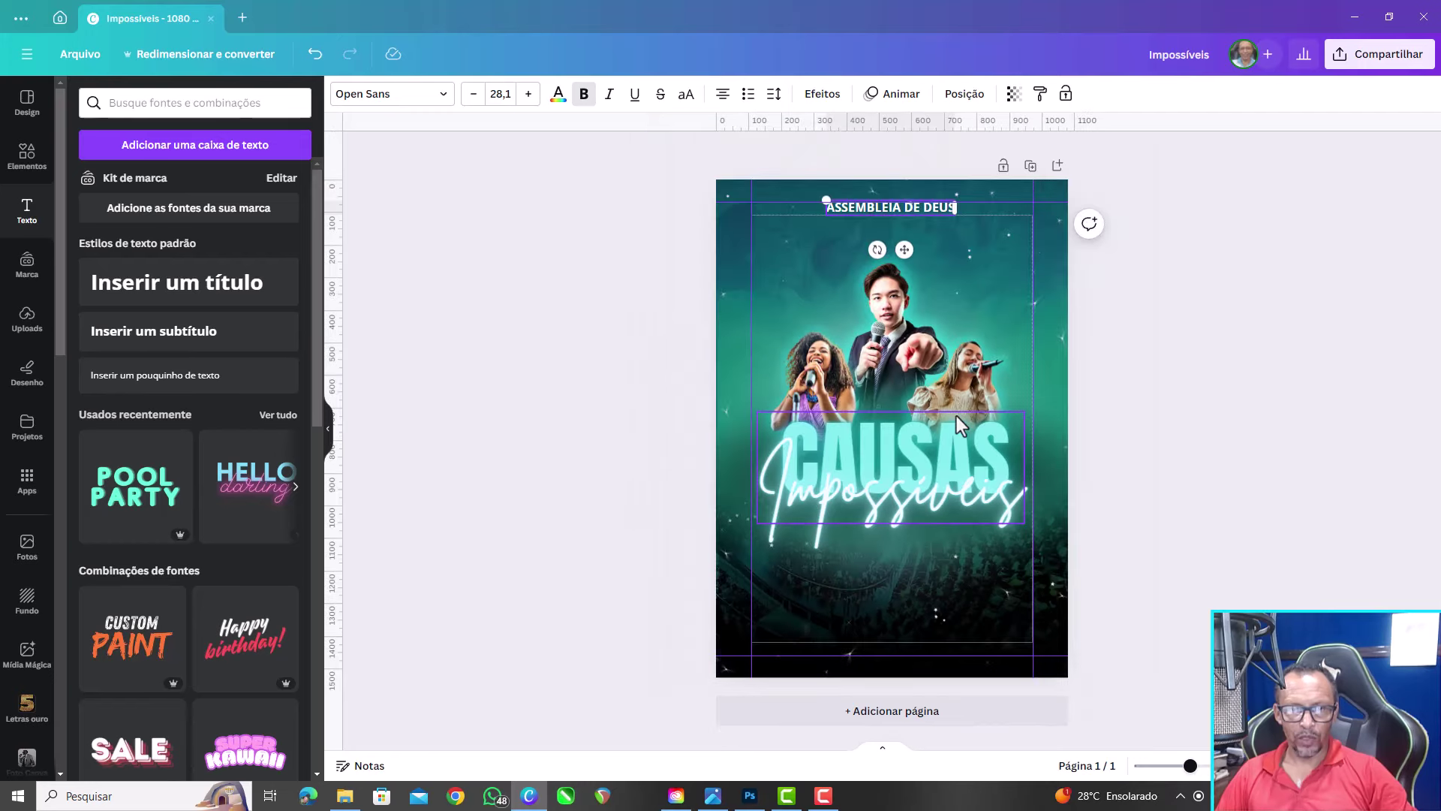
scroll(956, 416, "down", 1)
left_click(886, 271)
scroll(989, 218, "up", 2)
scroll(1001, 173, "up", 1)
scroll(1000, 164, "up", 2)
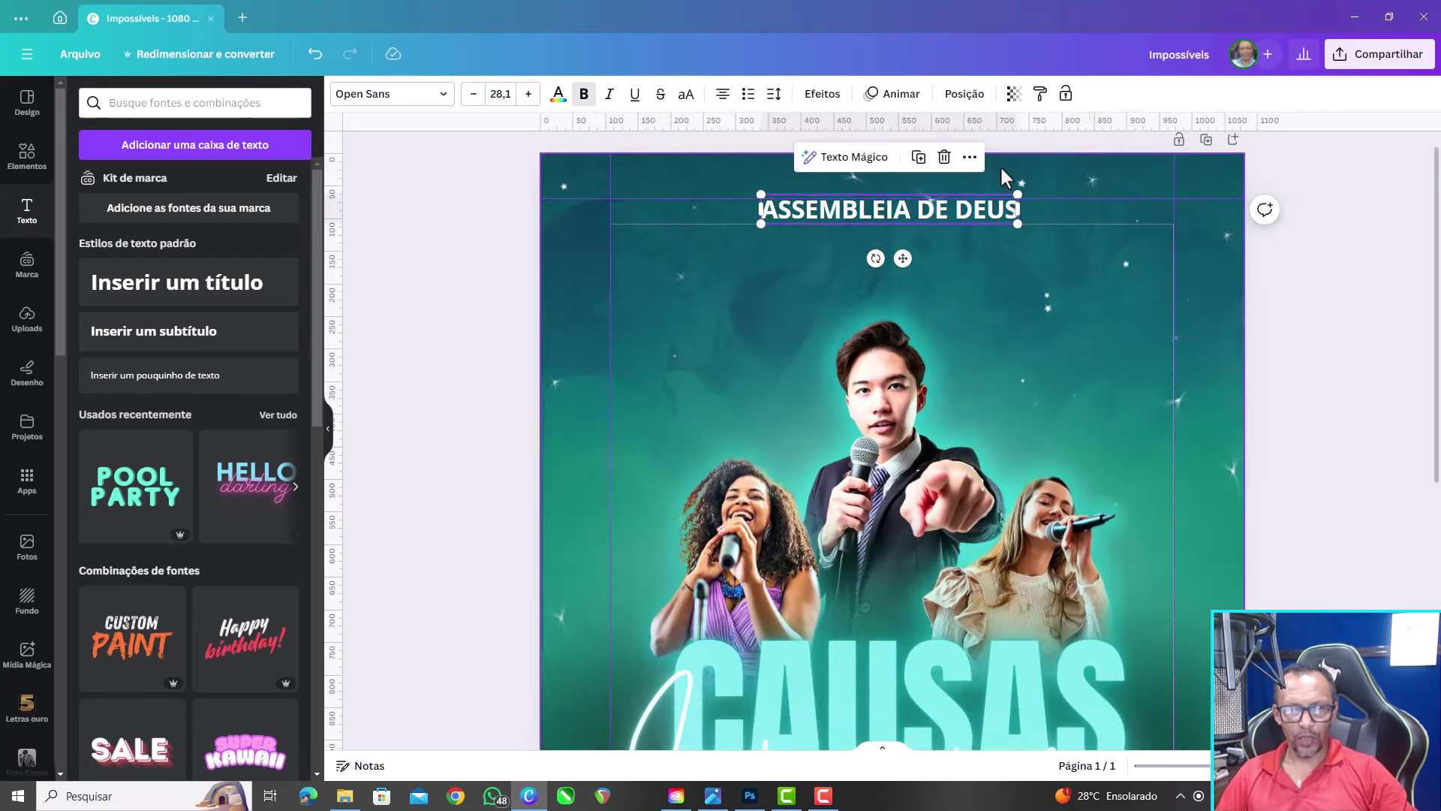
scroll(1000, 165, "up", 2)
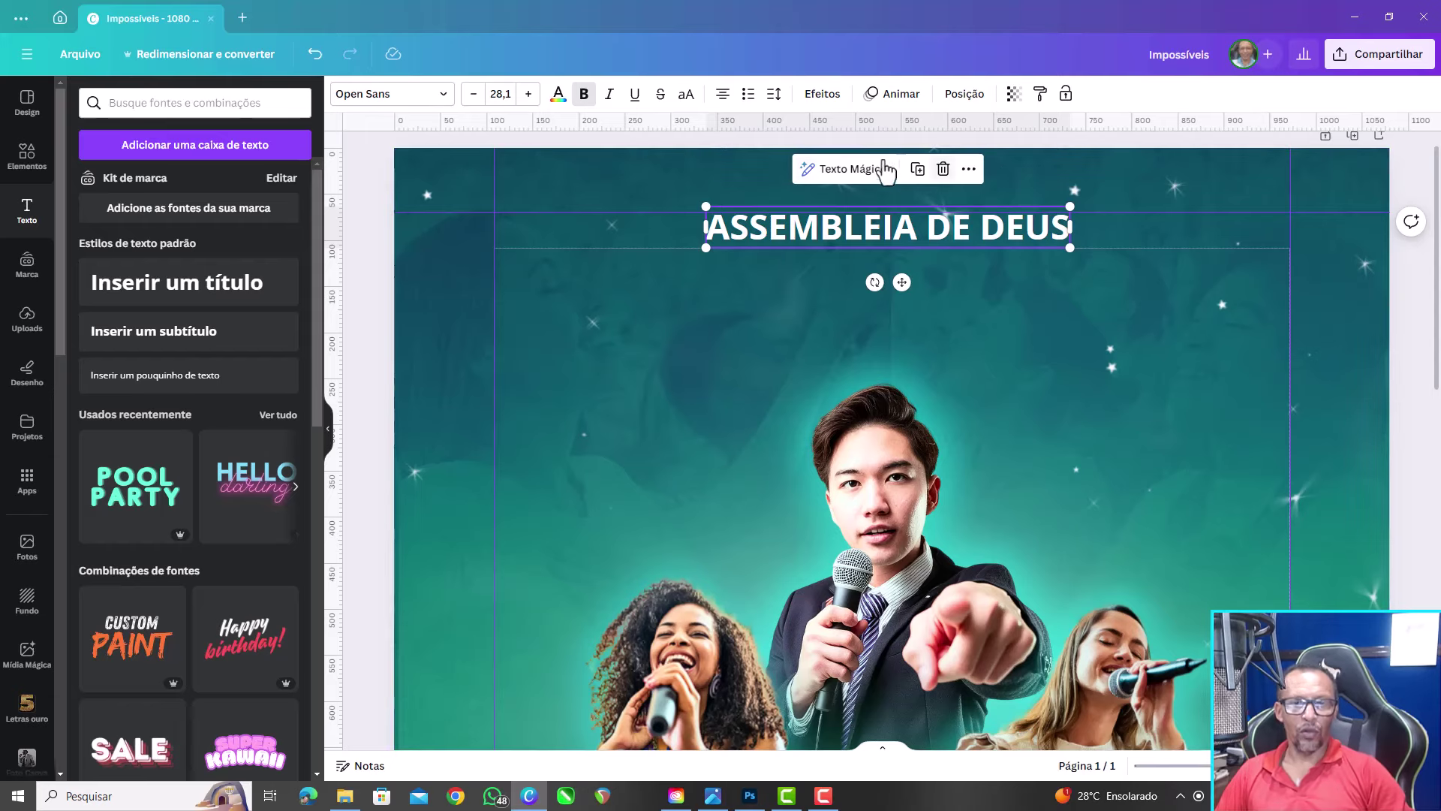
Duplicate the header, place the copy below it and retype it as 'Ministério de Madureira'
left_click(917, 170)
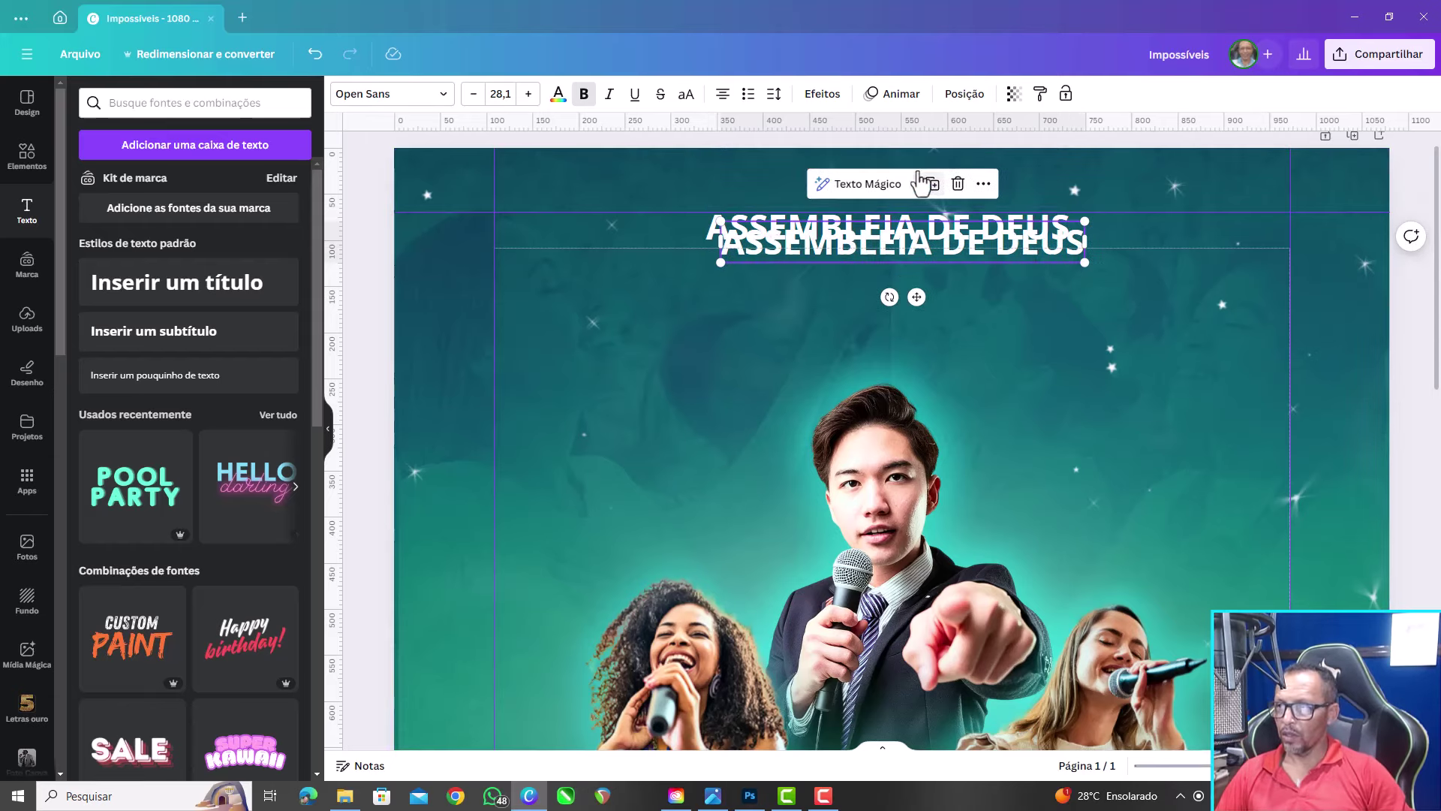
left_click_drag(946, 236, 936, 276)
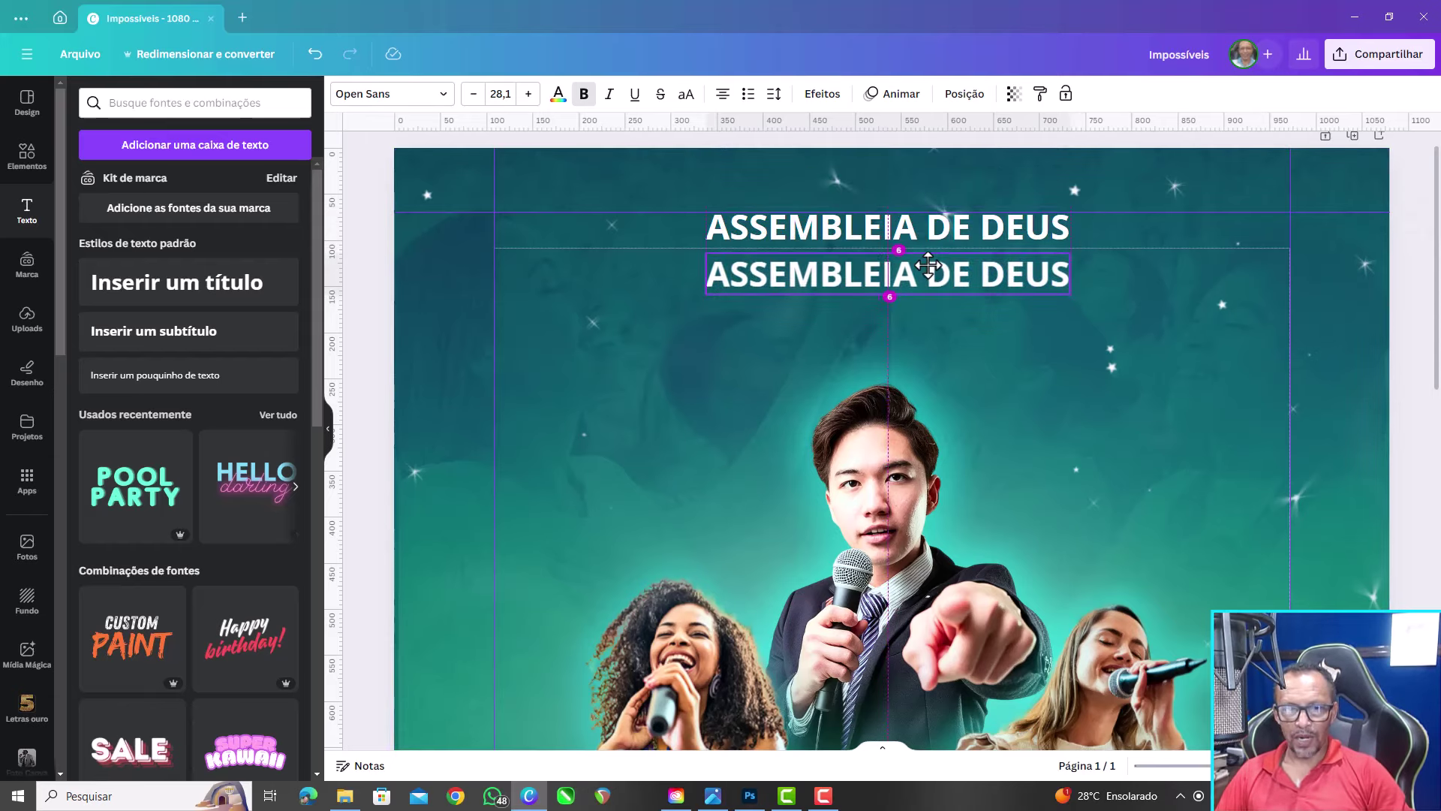
double_click(935, 277)
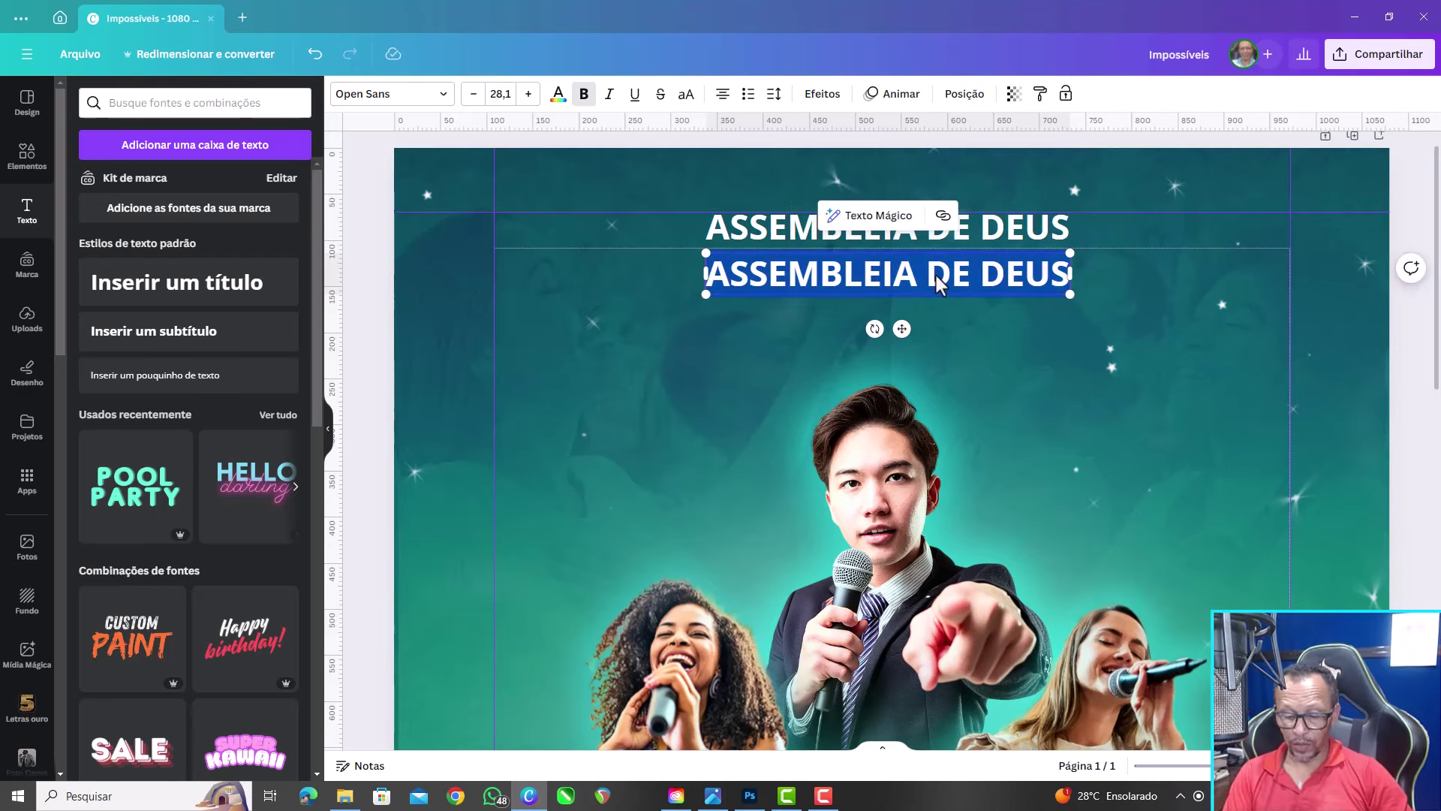
type("M")
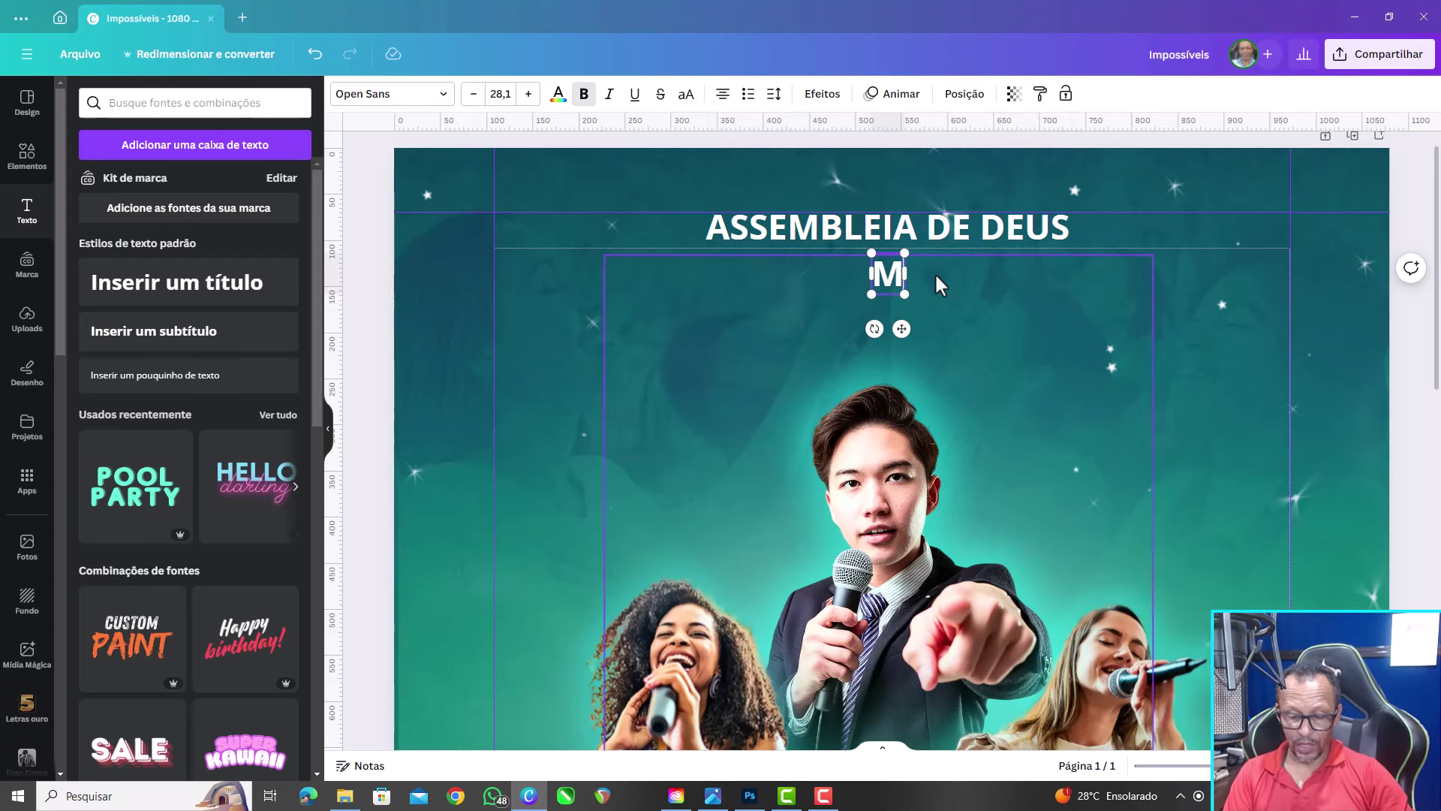
type("i")
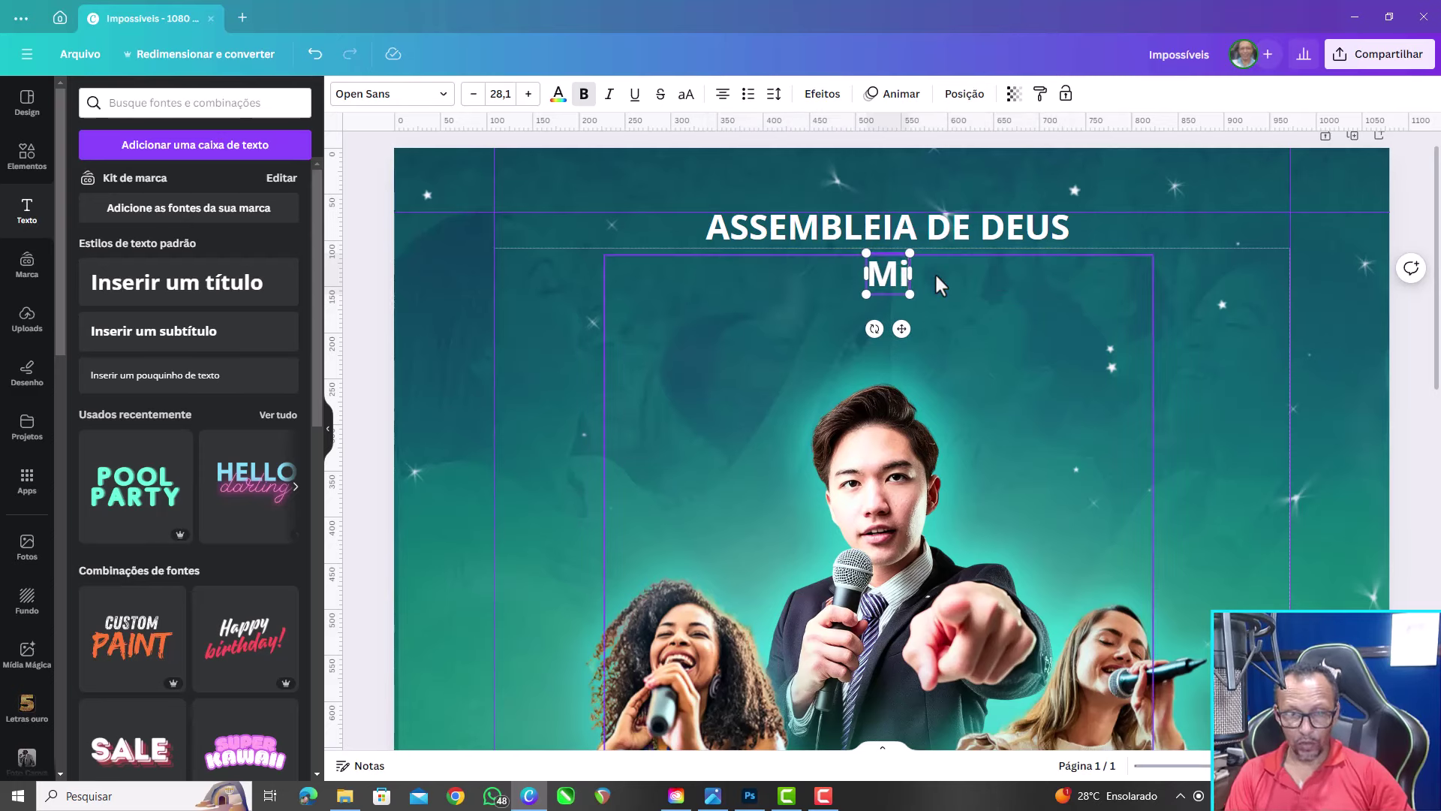
type("nistério de Madureira")
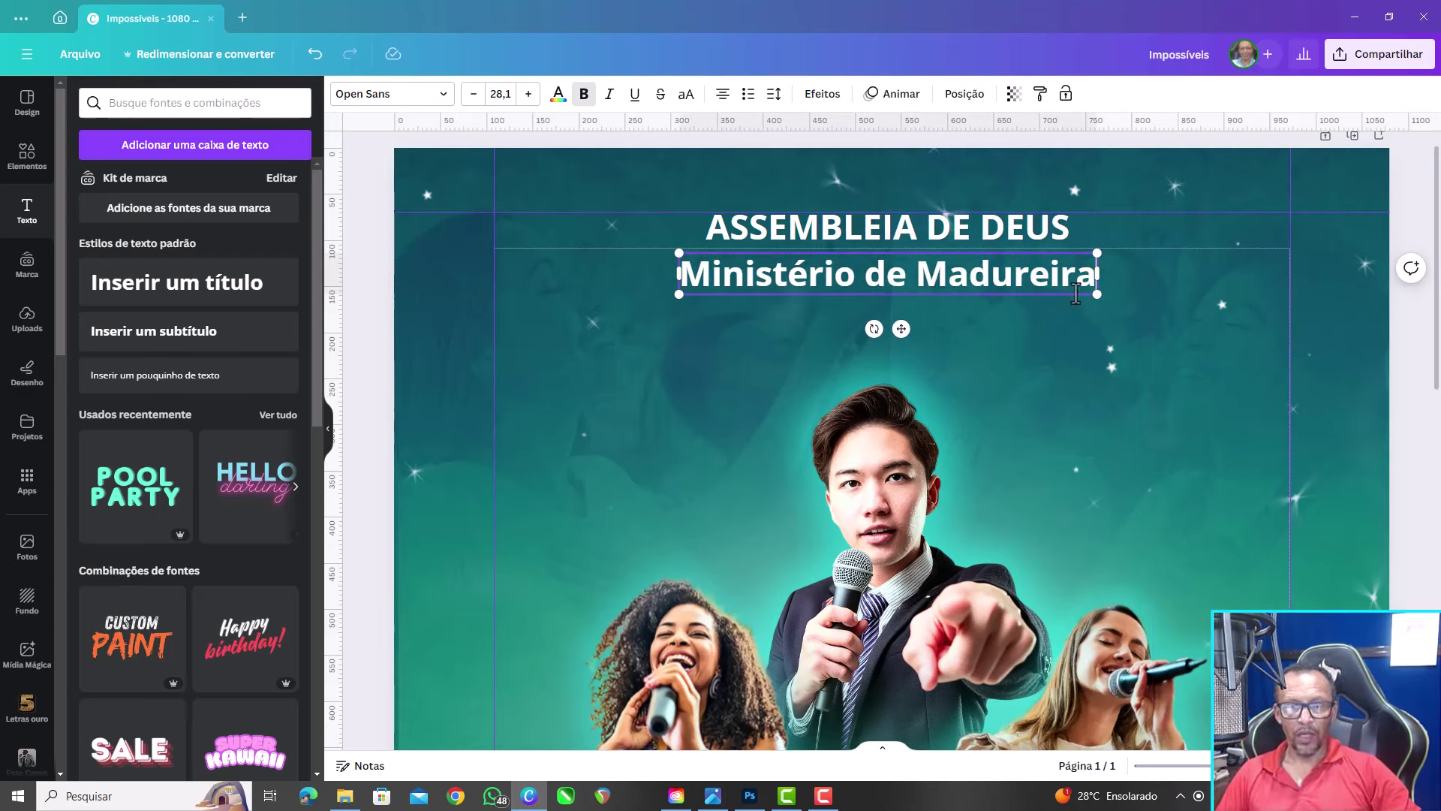
Shrink the subtitle to size 16 and centre it beneath the ASSEMBLEIA DE DEUS title
mouse_move(1097, 294)
left_mouse_down()
mouse_move(1042, 268)
mouse_move(920, 276)
left_mouse_up()
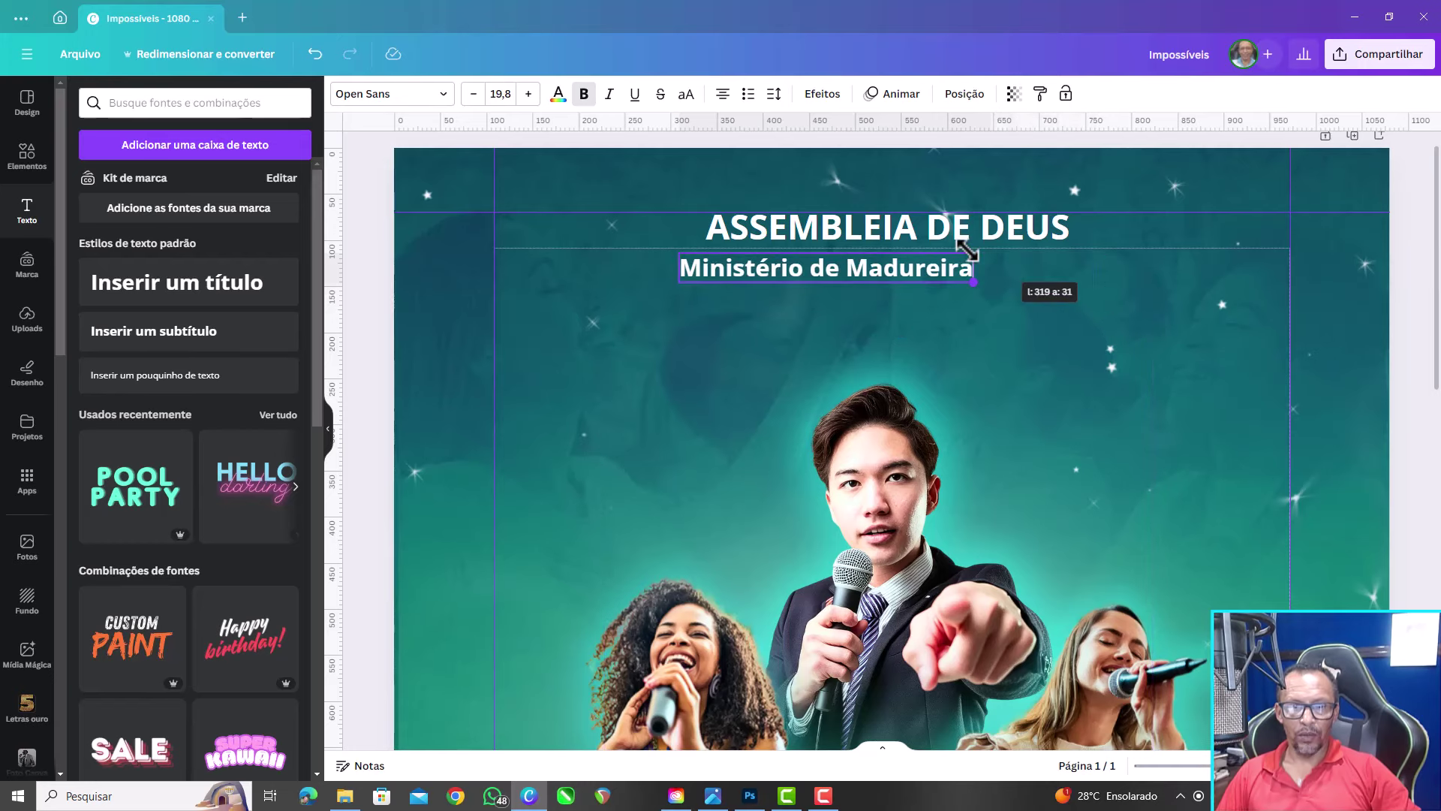
left_click_drag(812, 310, 887, 305)
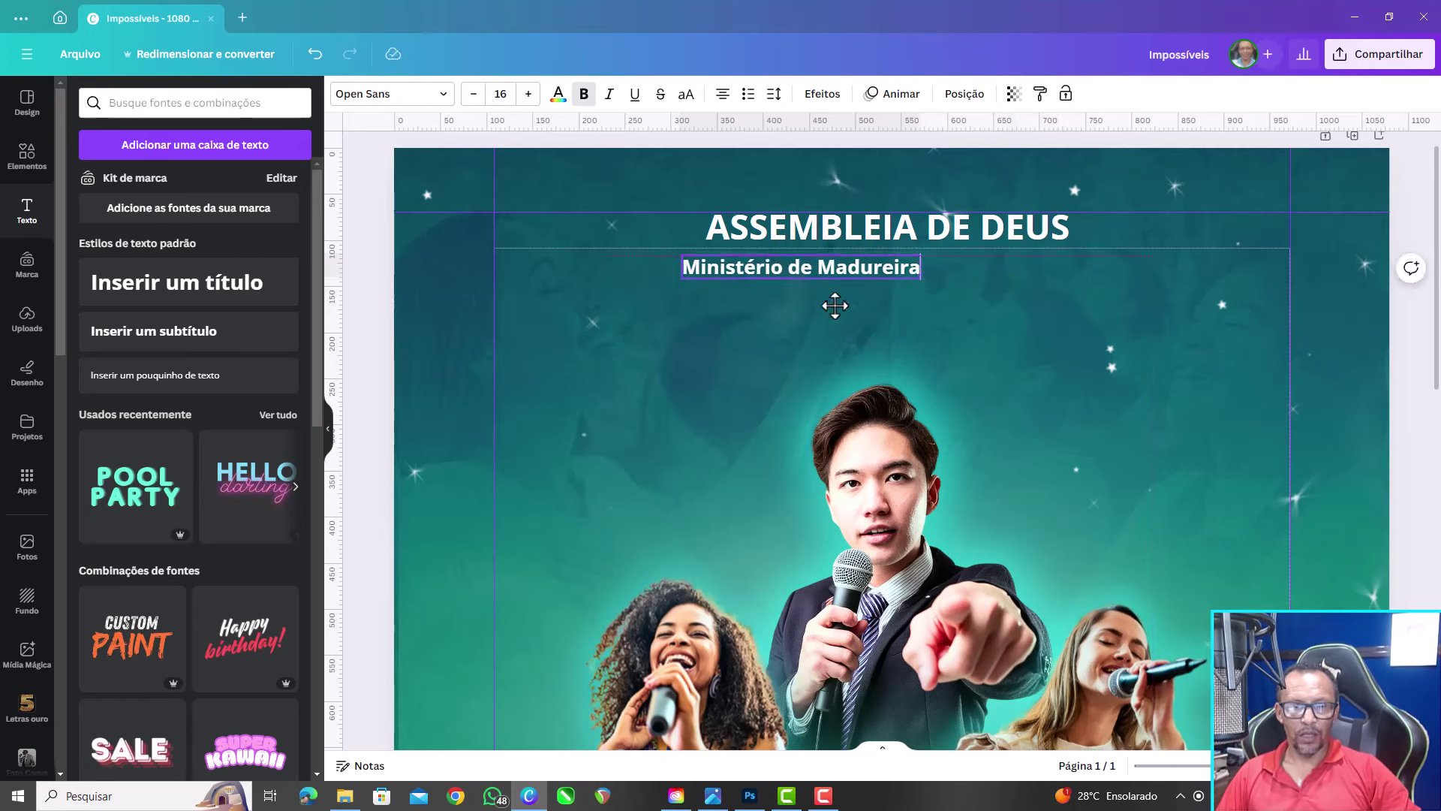
left_click(585, 102)
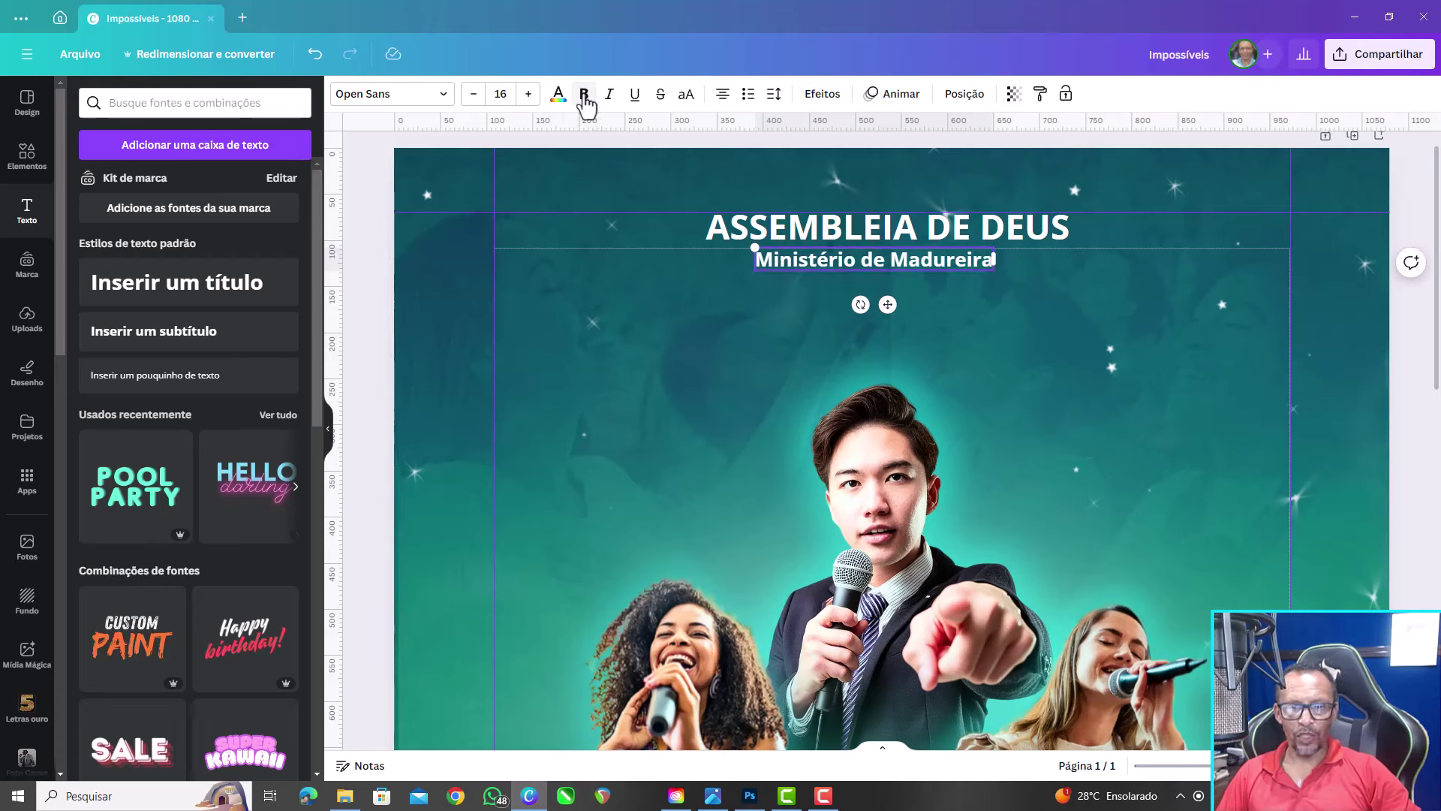
left_click(596, 231)
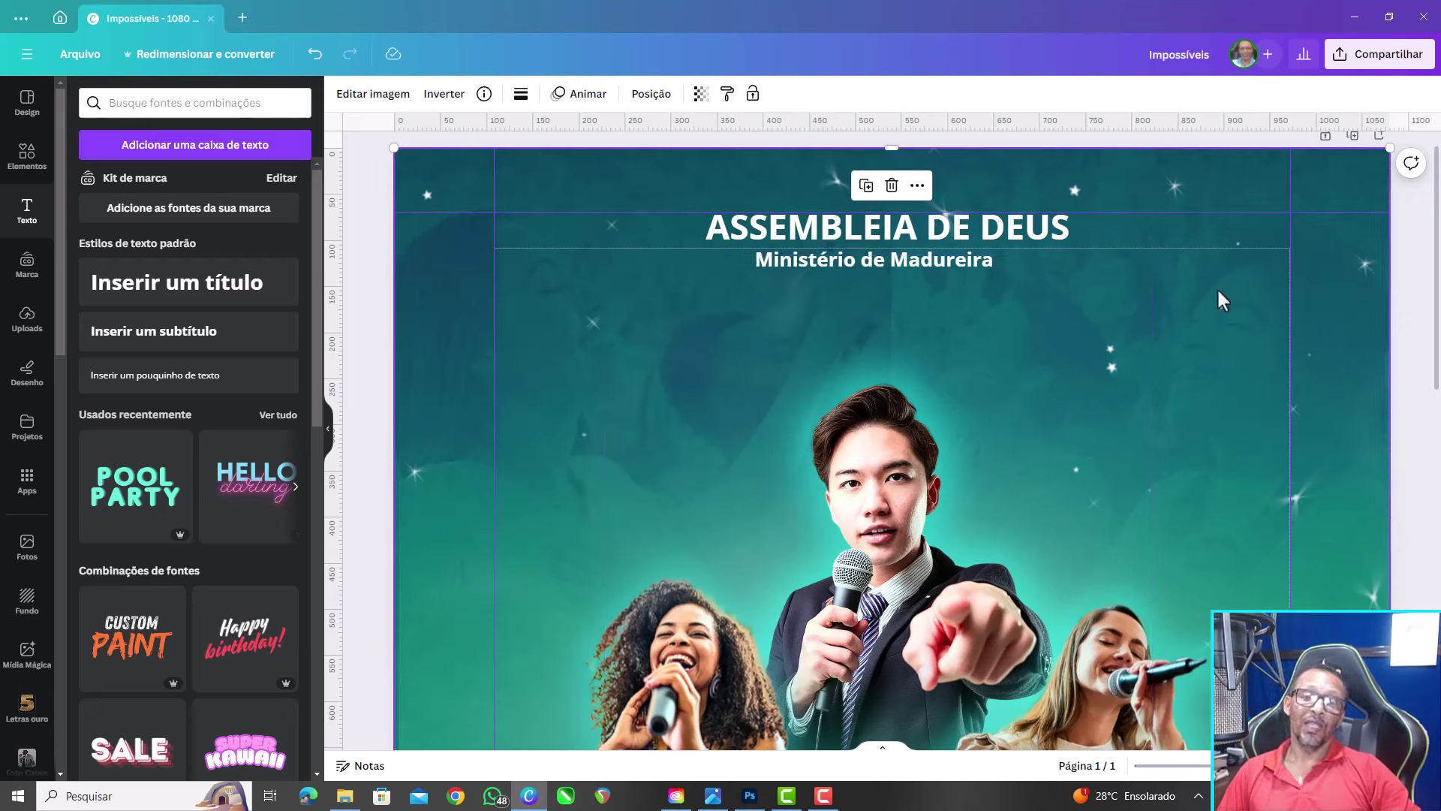
left_click(957, 233)
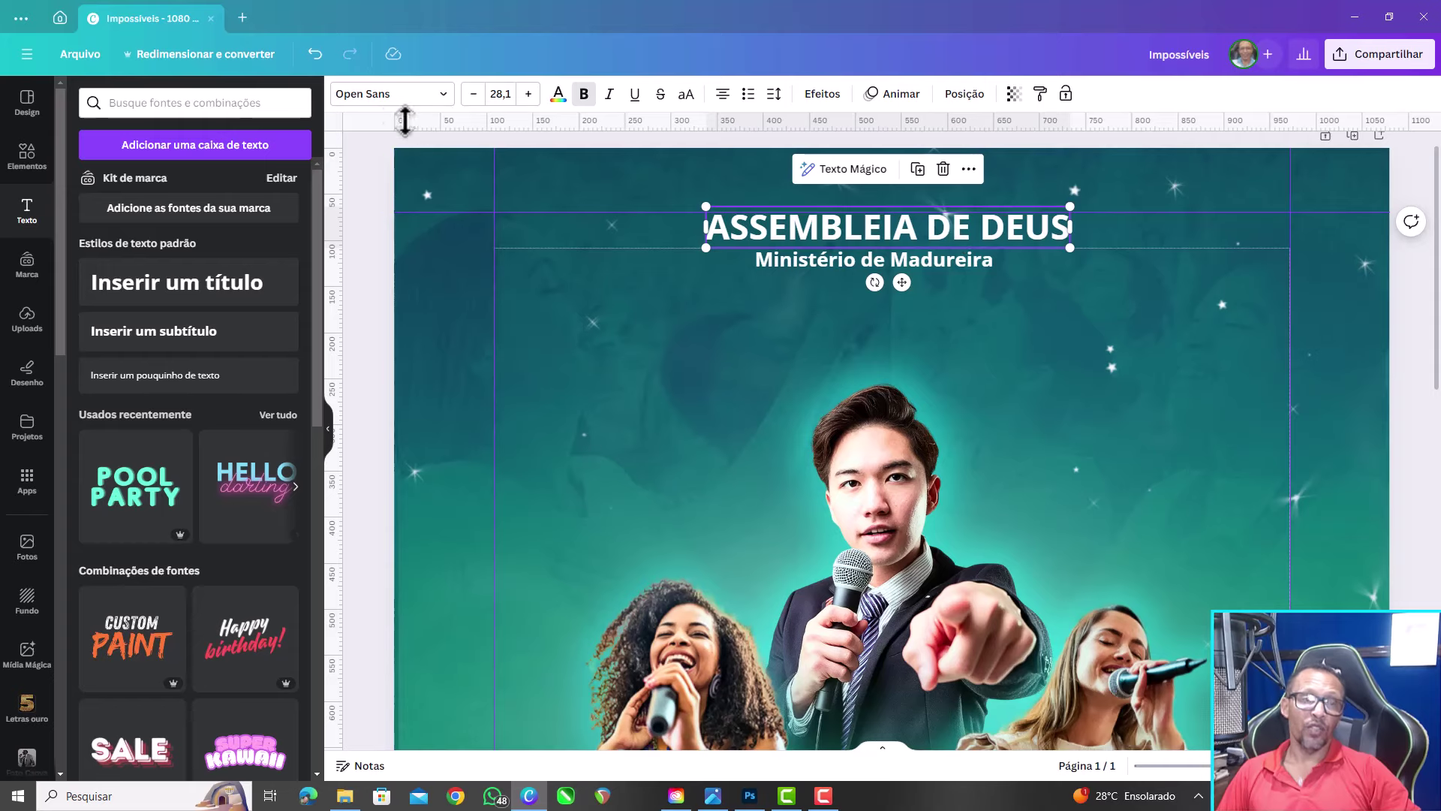
Search for Poppins and apply its Bold weight to the ASSEMBLEIA DE DEUS heading
left_click(444, 96)
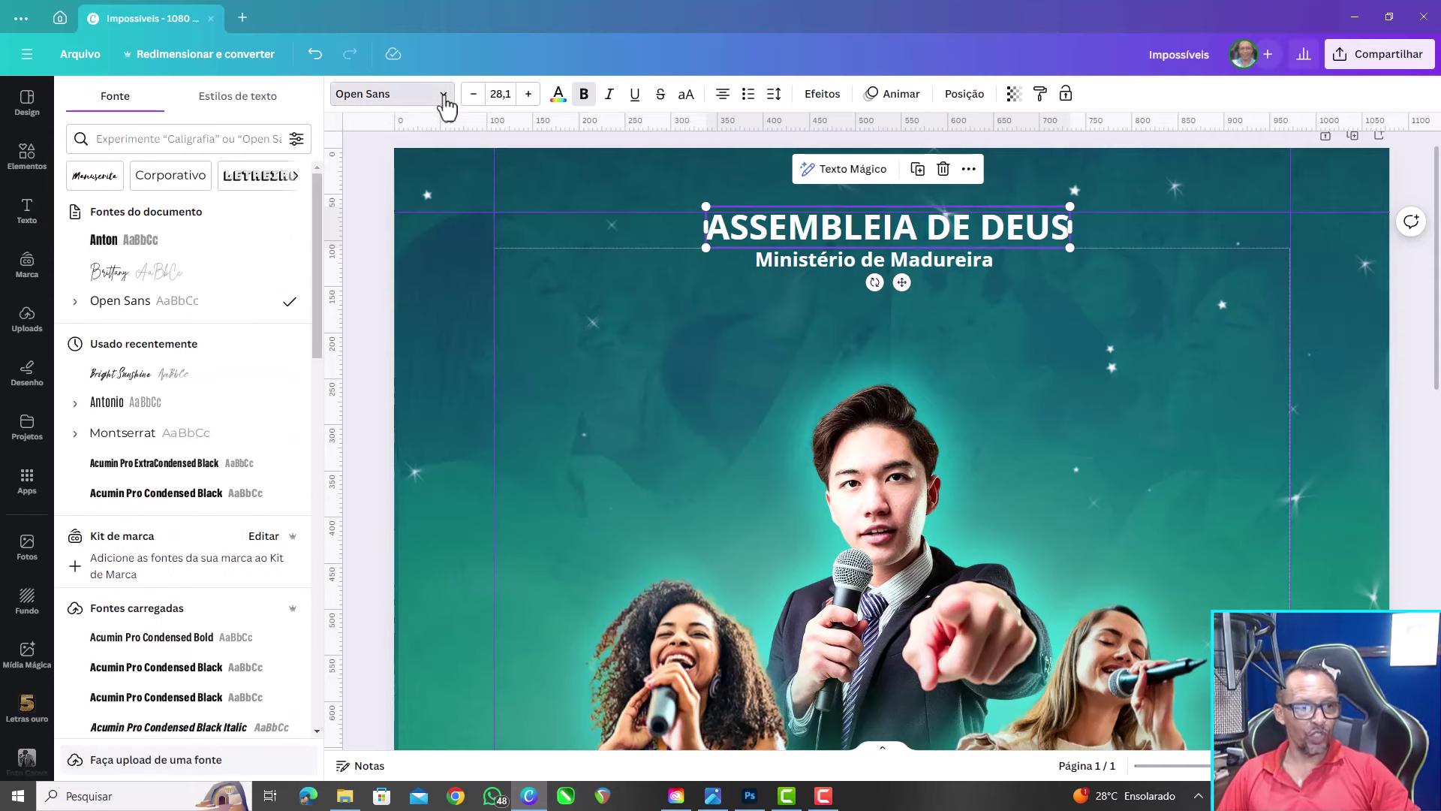
left_click(174, 142)
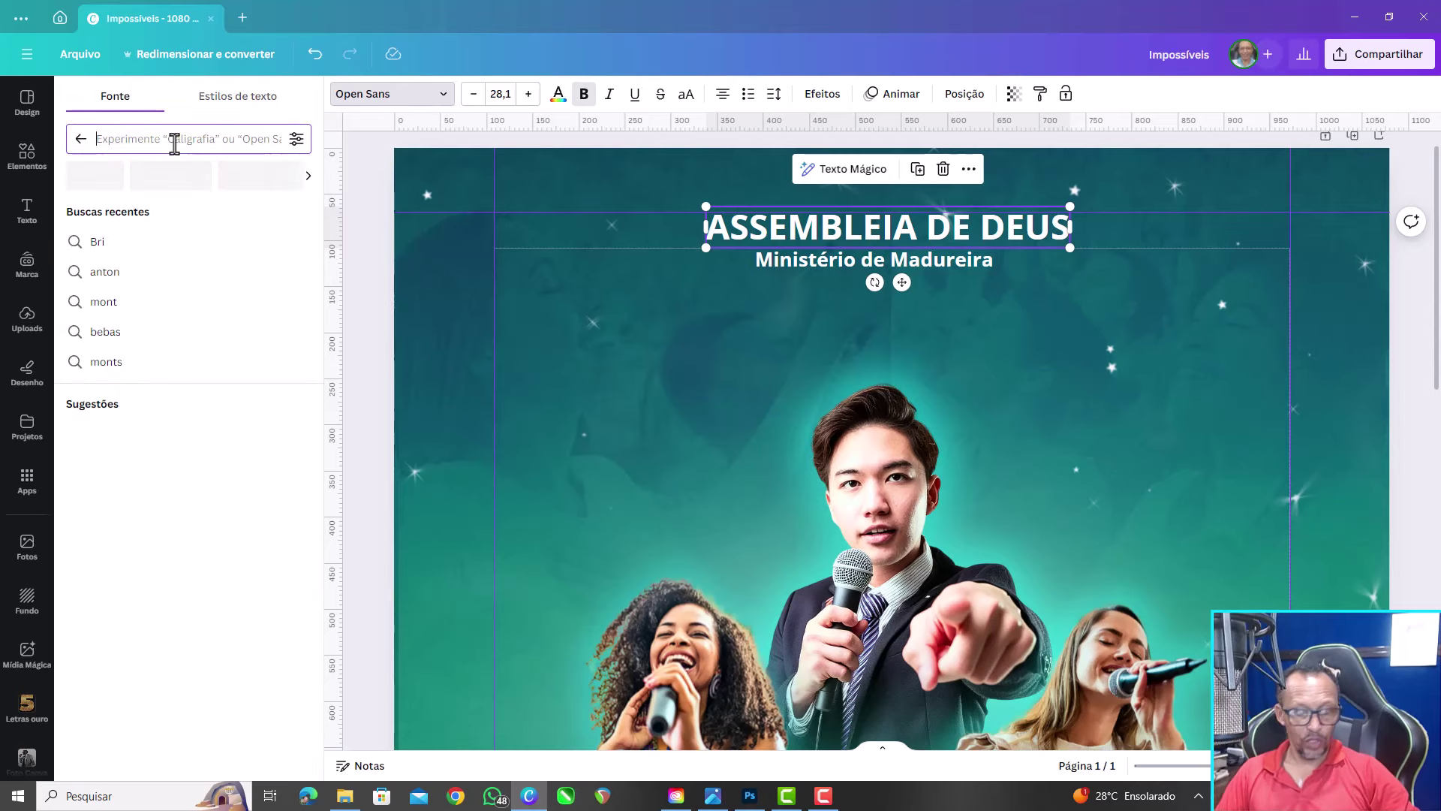
type("Poppi")
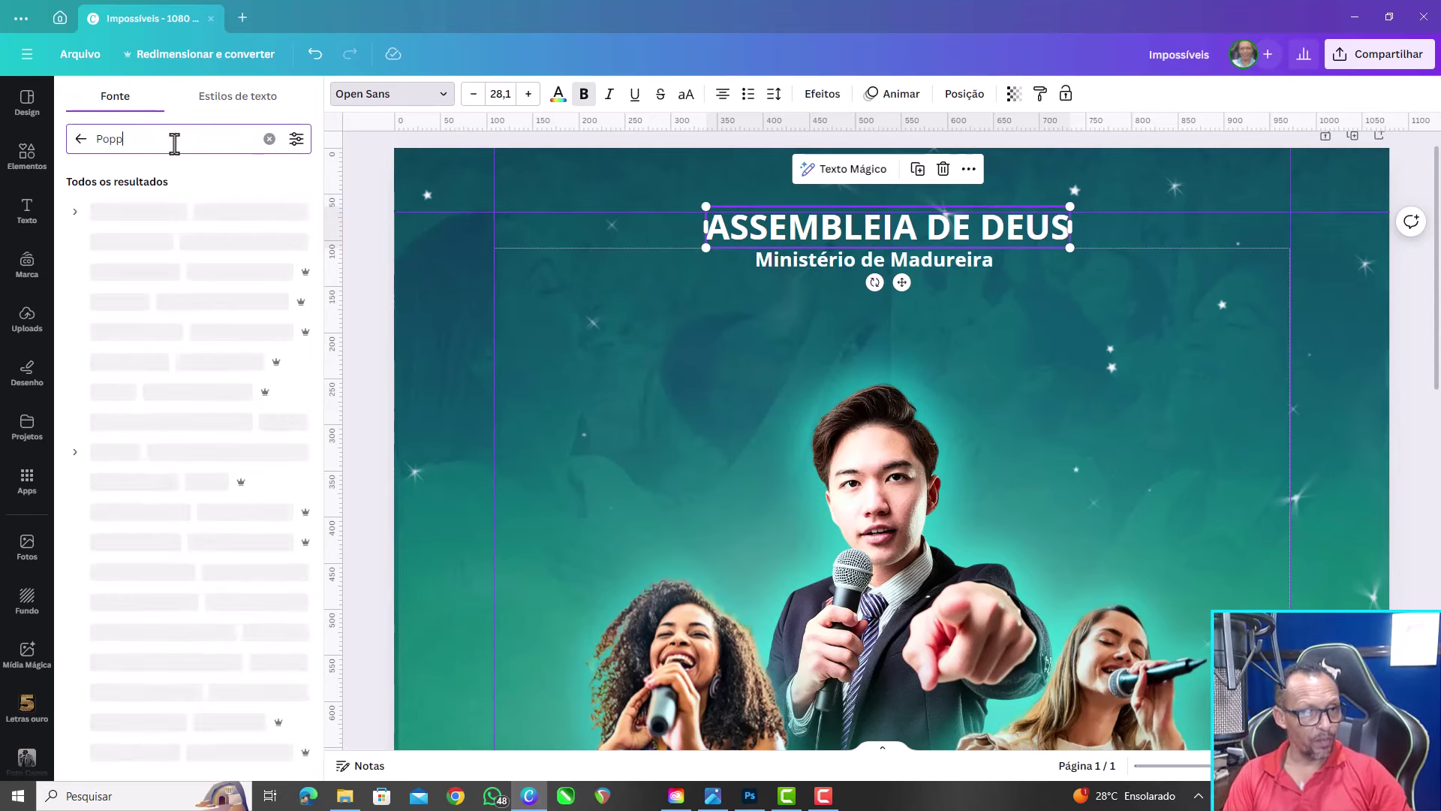
type("ns")
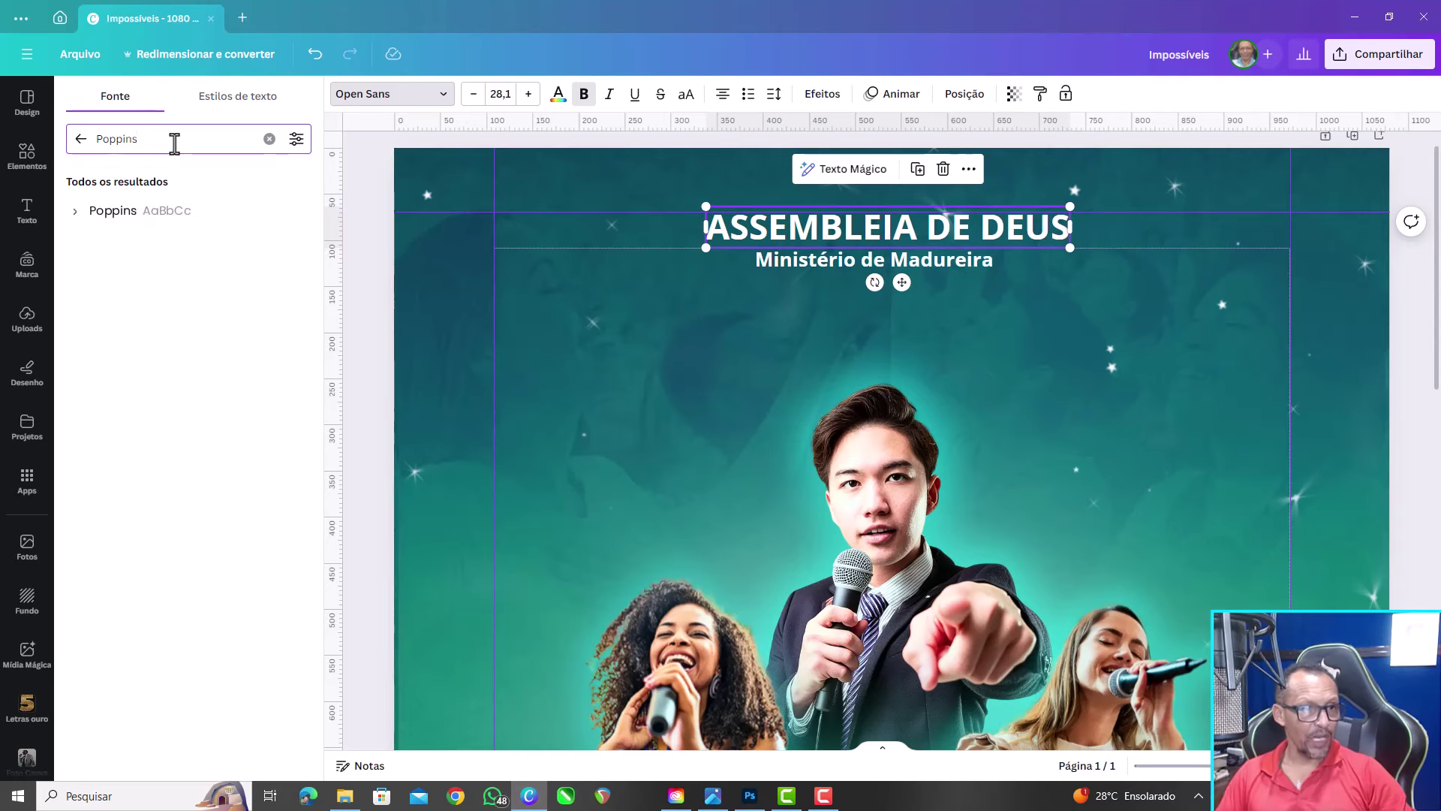
left_click(76, 214)
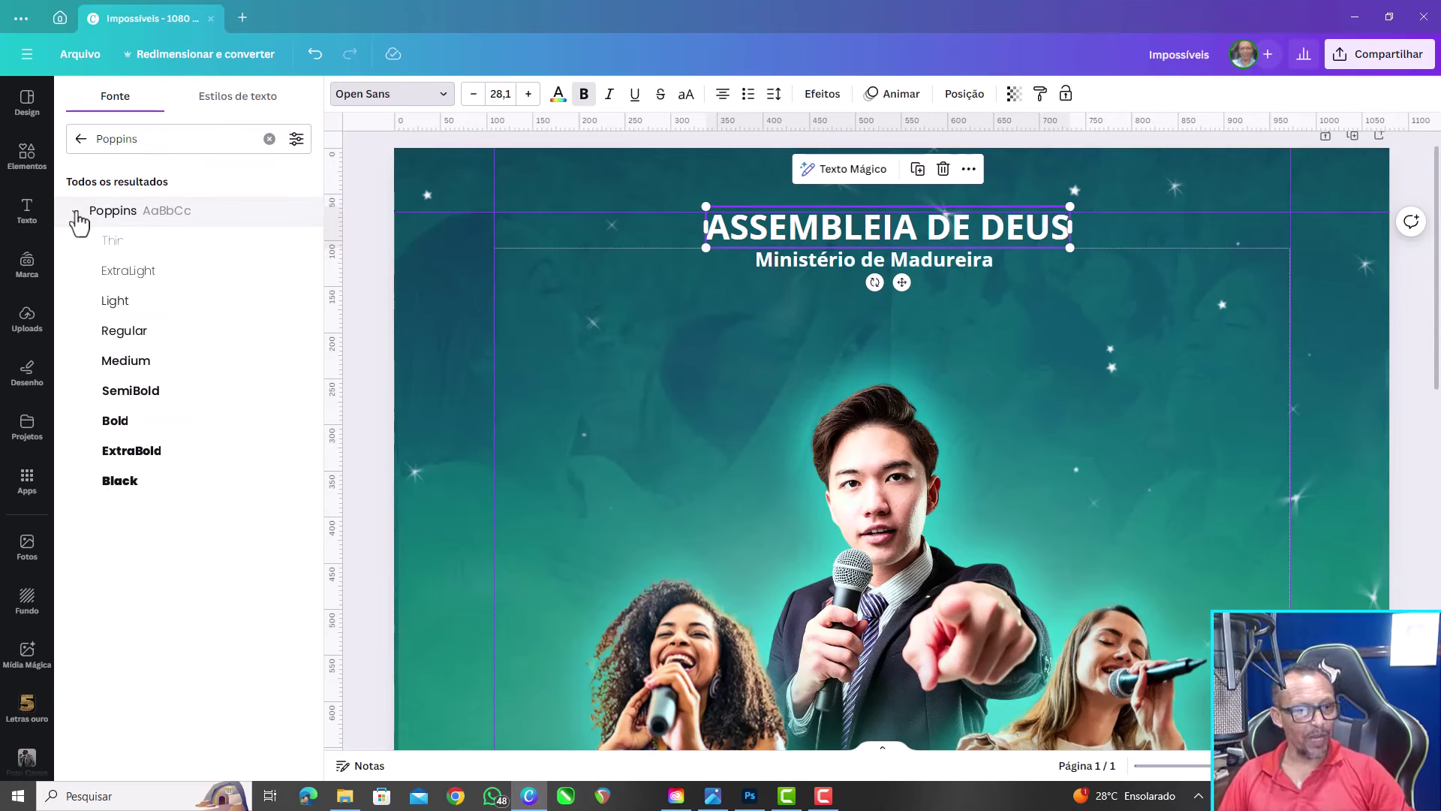
left_click(134, 488)
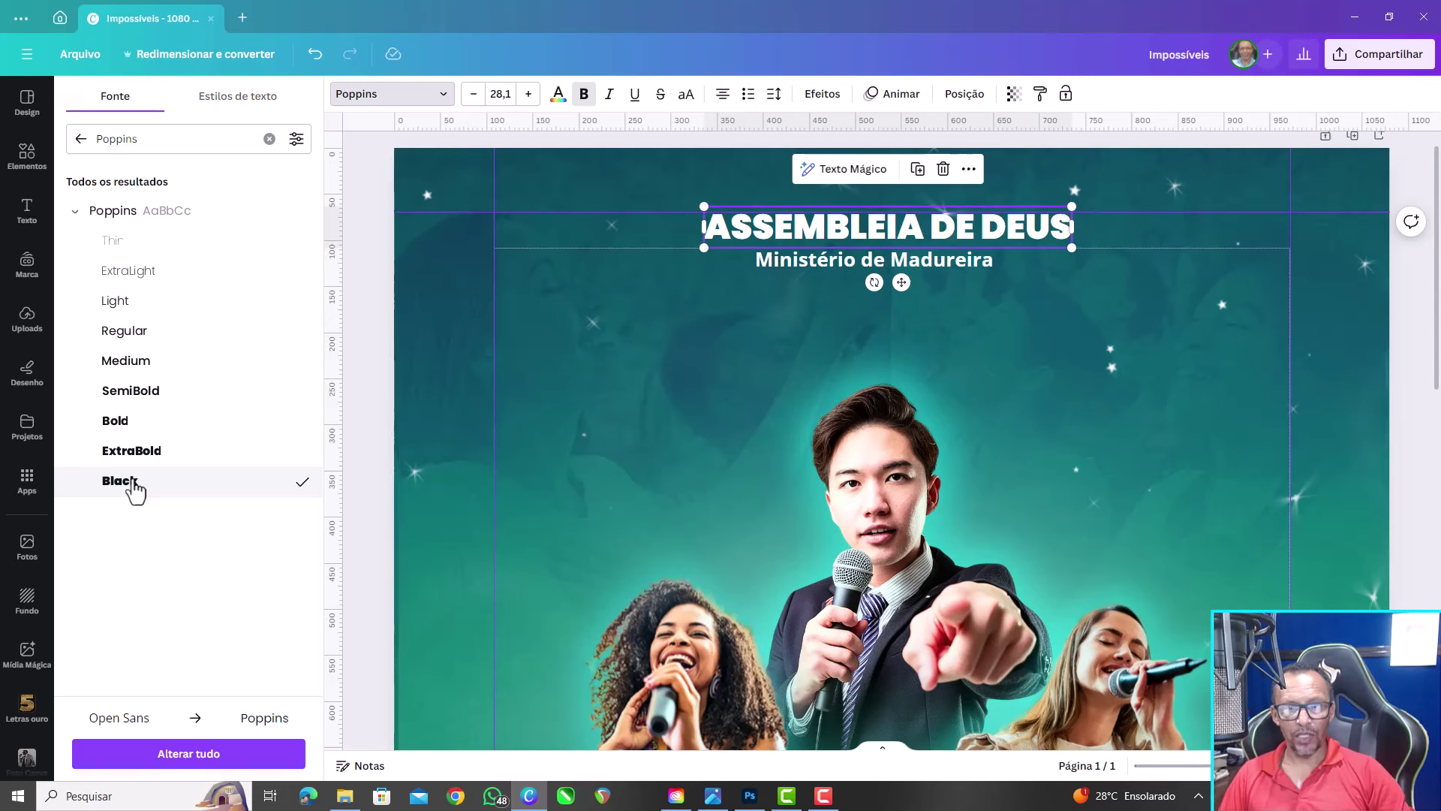
left_click(117, 429)
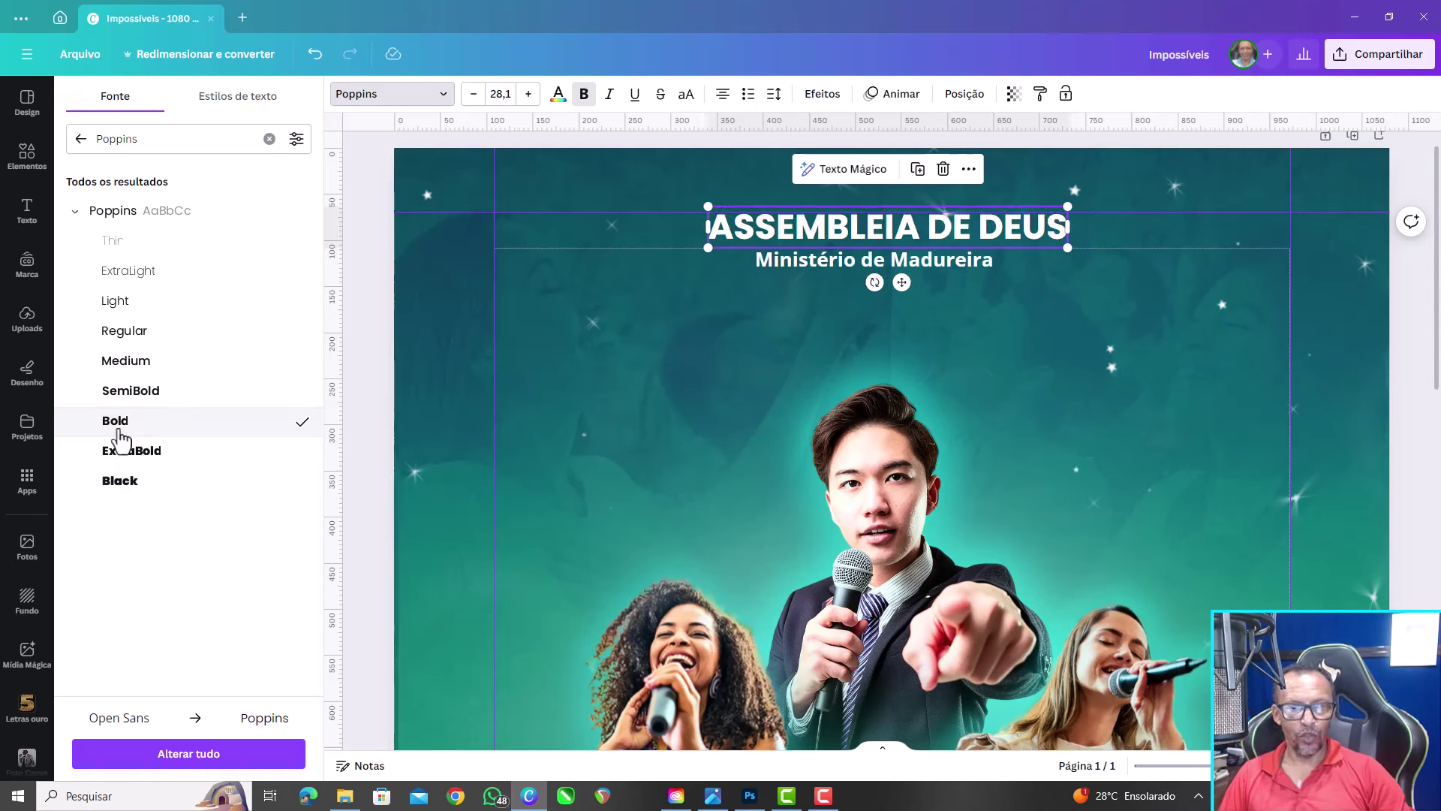
Set the Ministério de Madureira subtitle to Poppins Regular and widen its word gaps
left_click(961, 259)
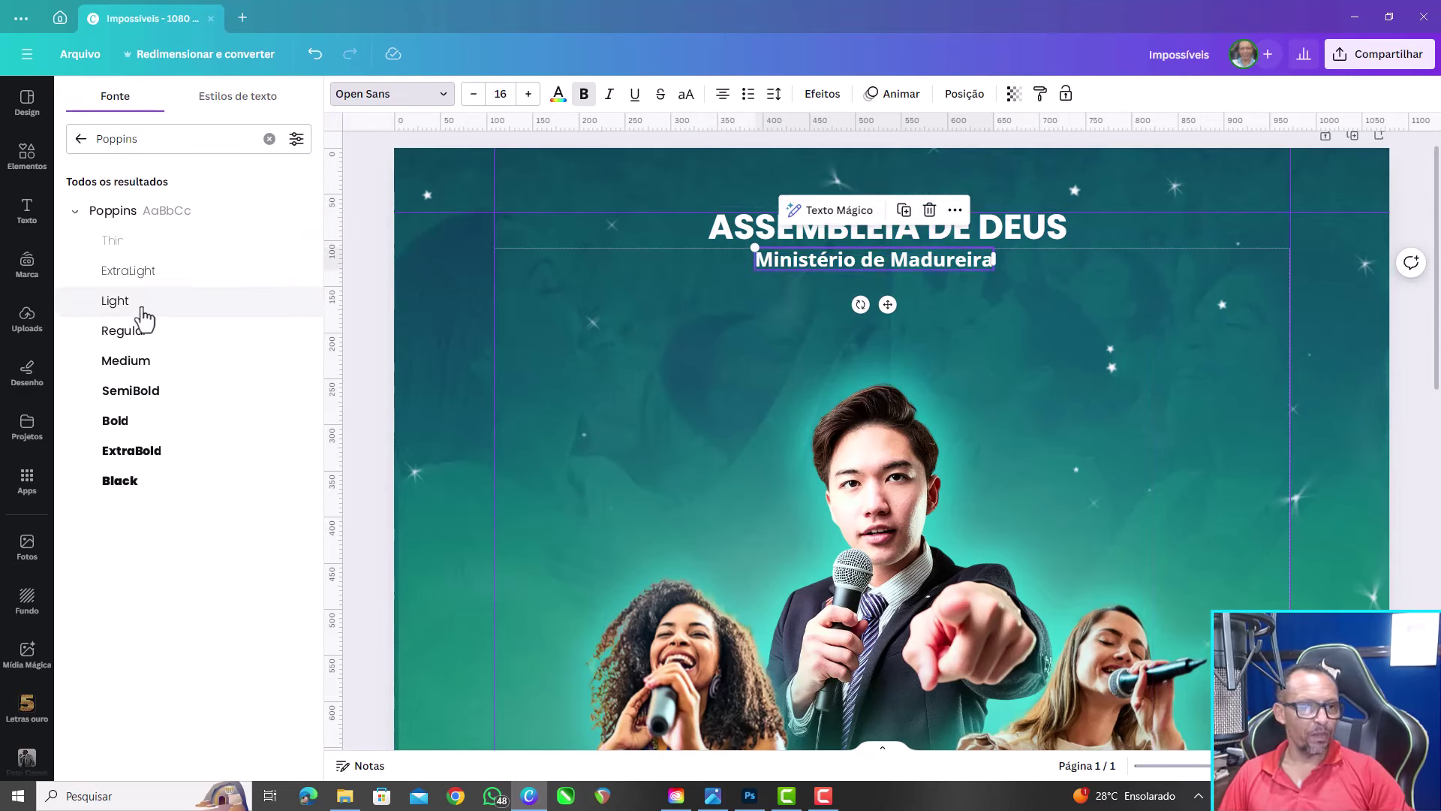
left_click(127, 364)
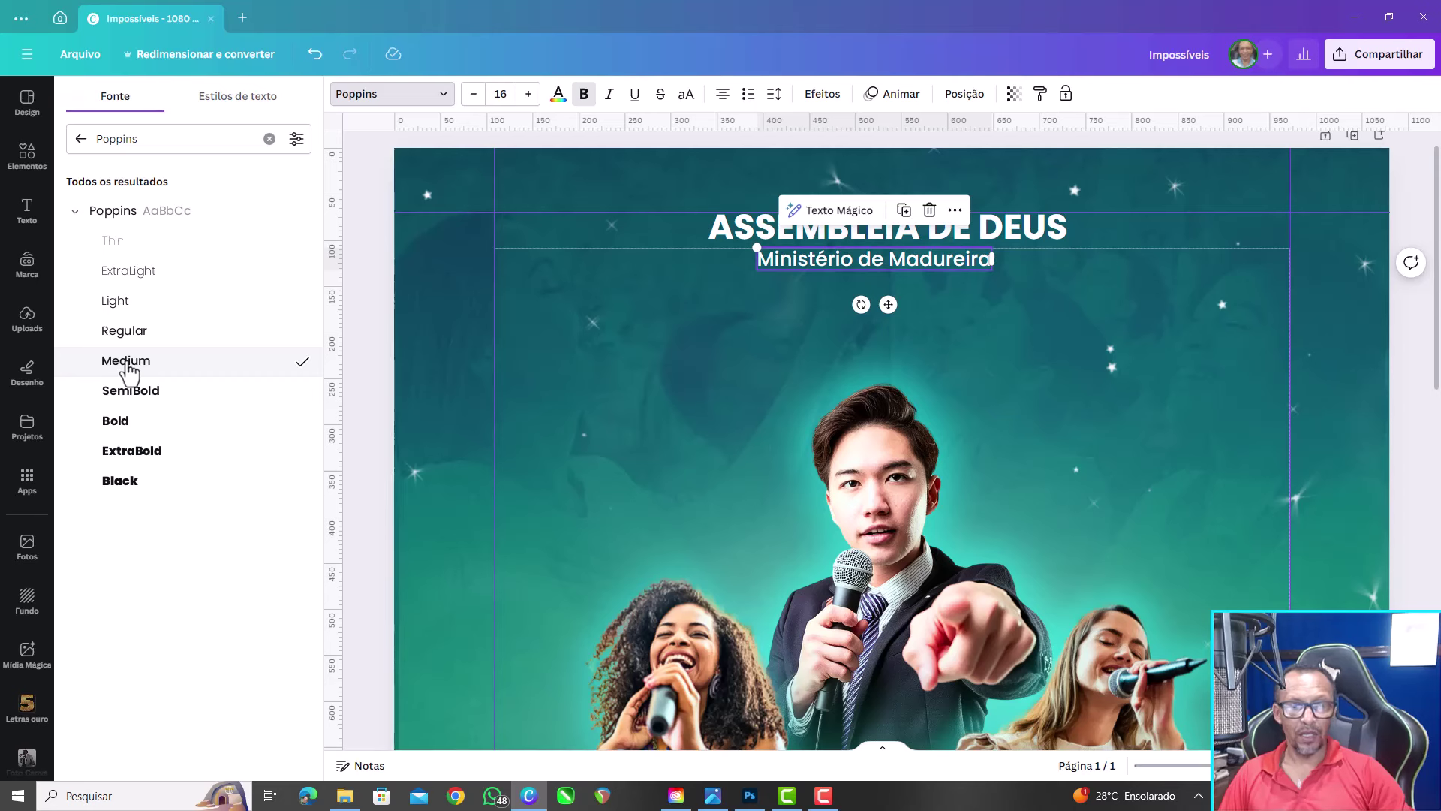
left_click(128, 336)
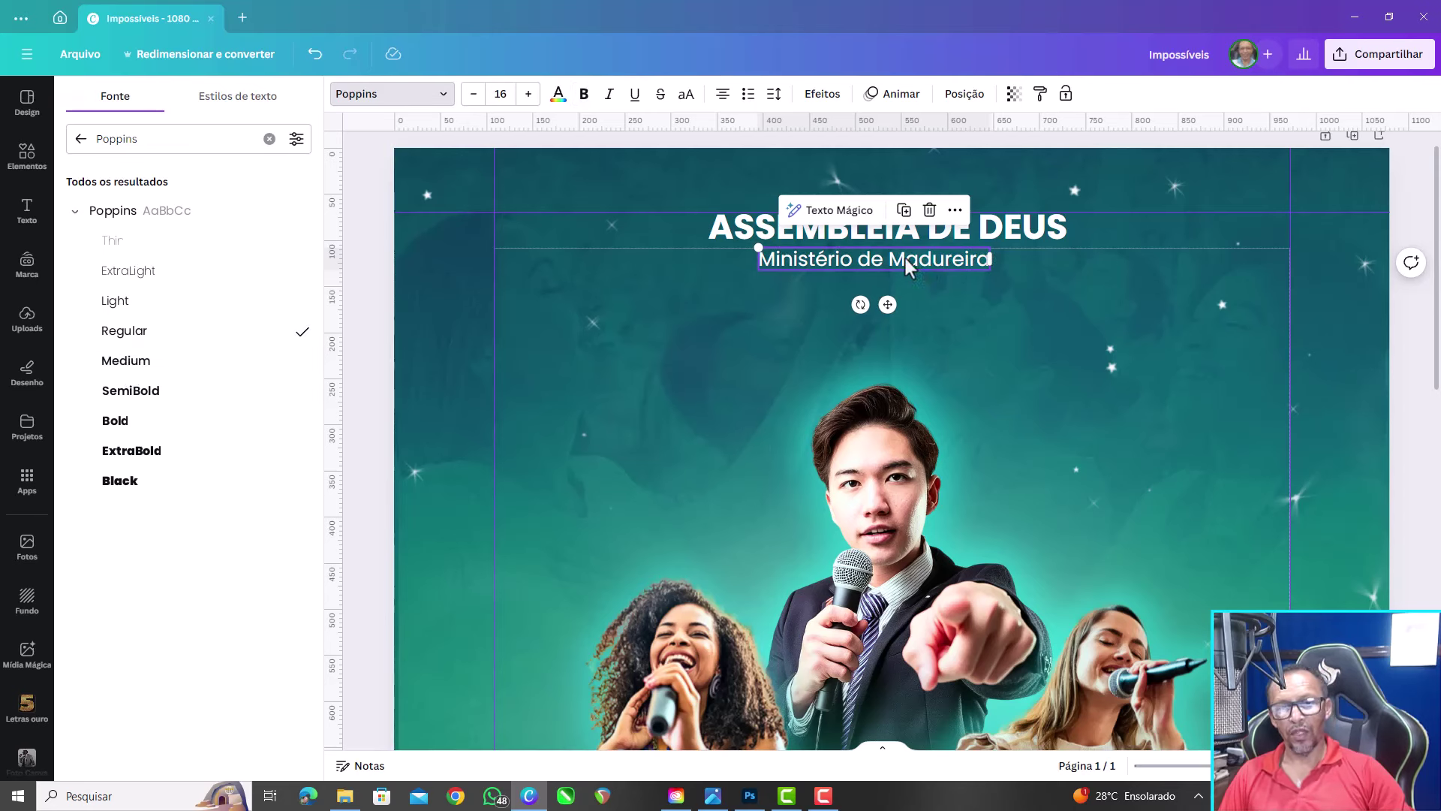
left_click(854, 263)
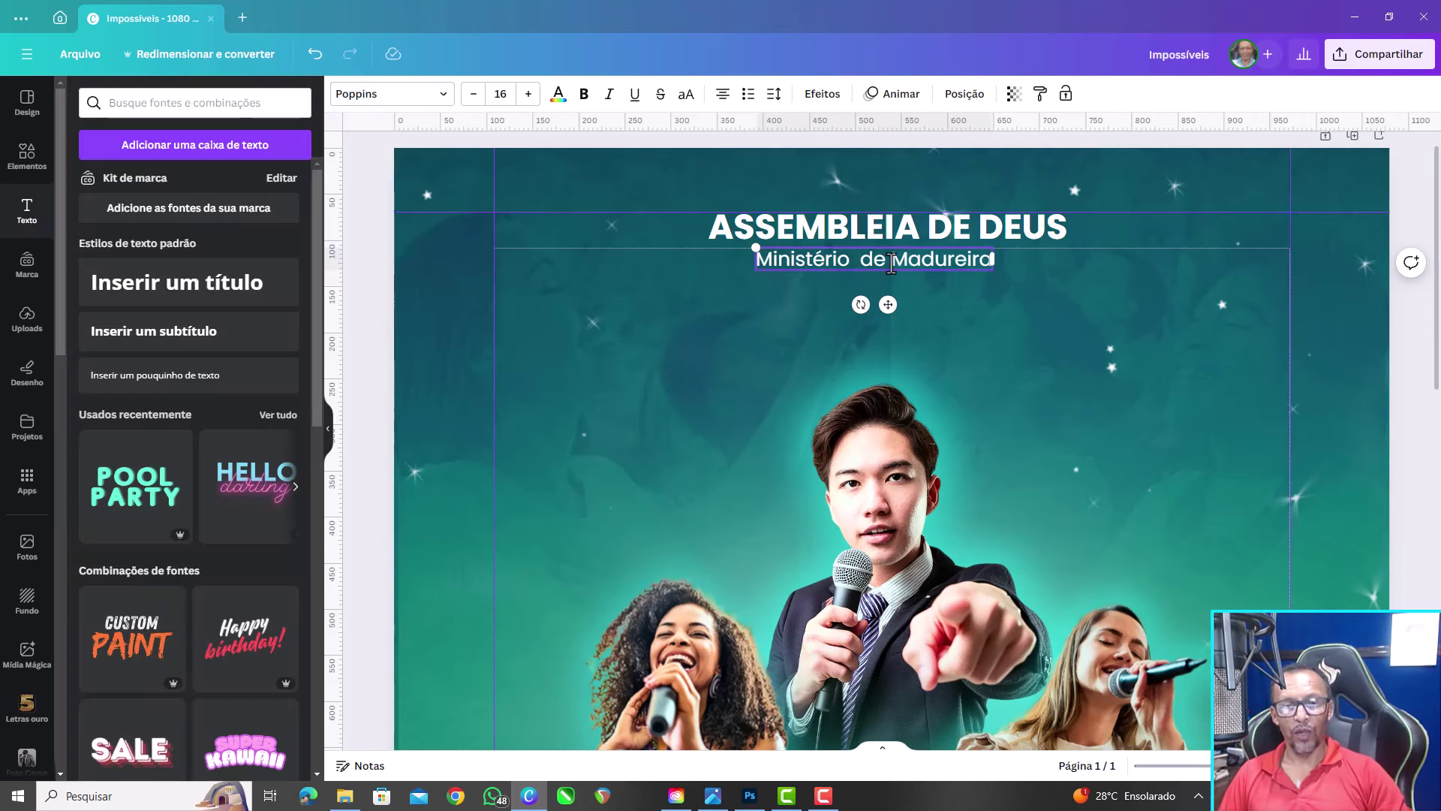
left_click(891, 265)
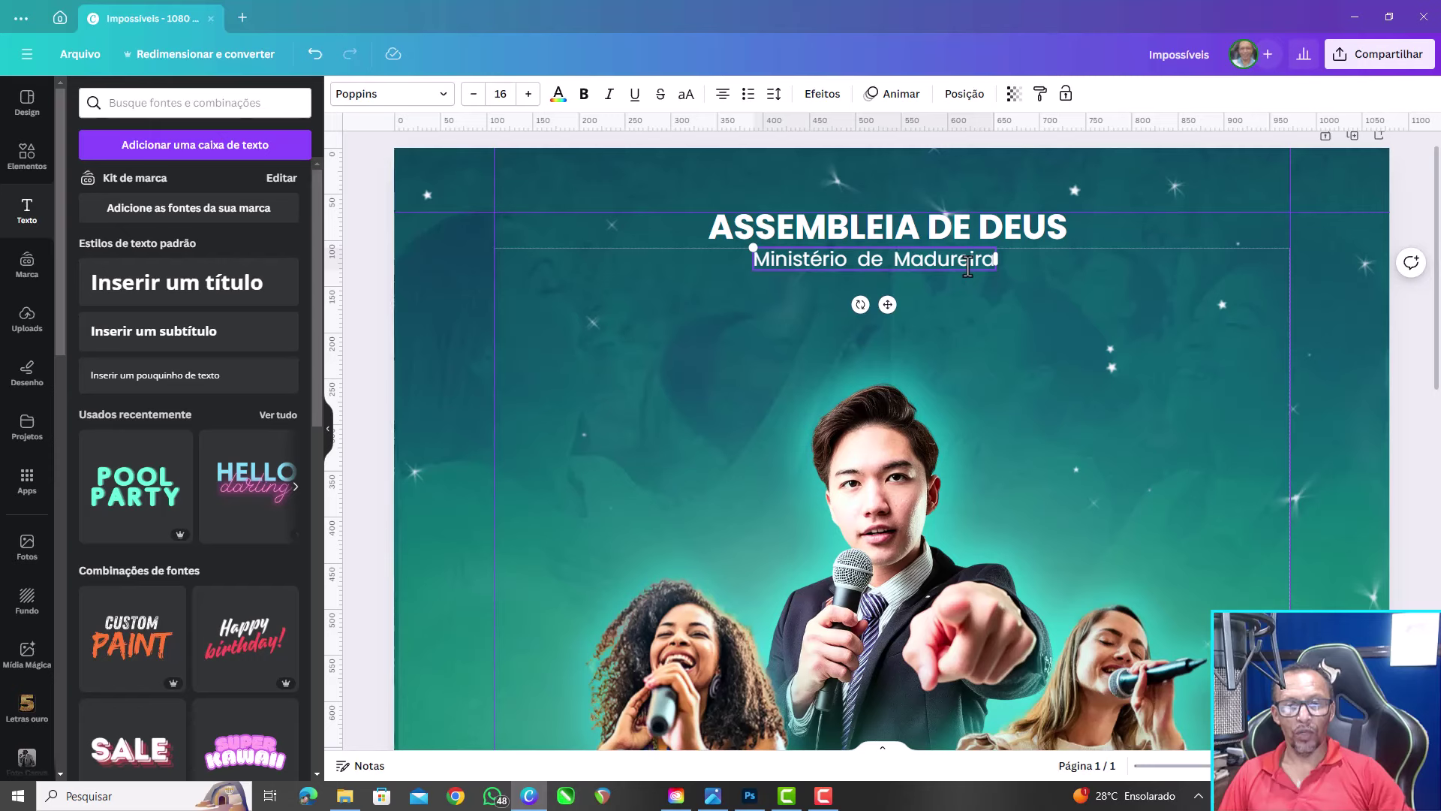
Give the subtitle letter spacing 255, shrink it to size 12.2 and centre it under the heading
left_click(771, 96)
left_click_drag(812, 165, 846, 169)
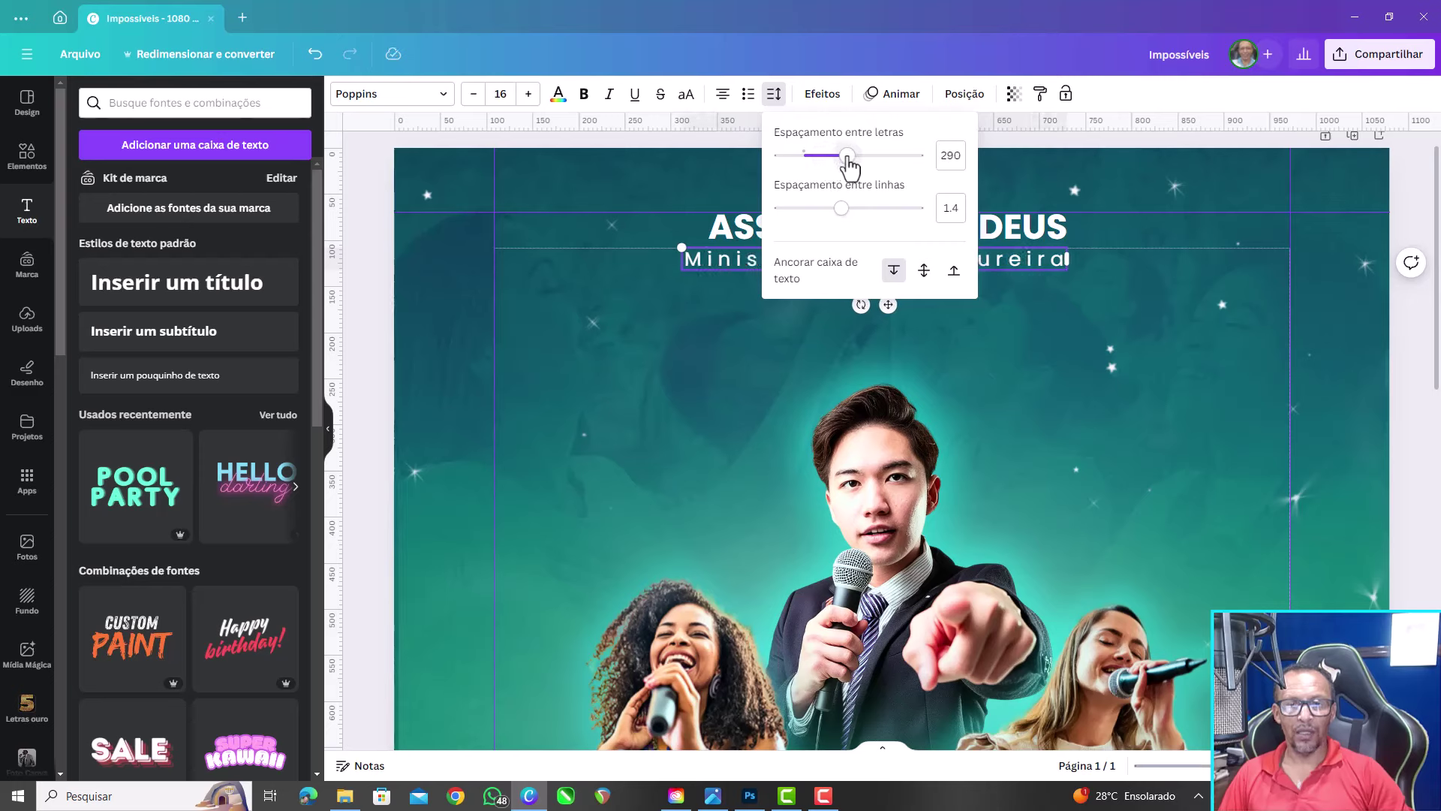
left_click(1053, 137)
left_click_drag(888, 303, 905, 304)
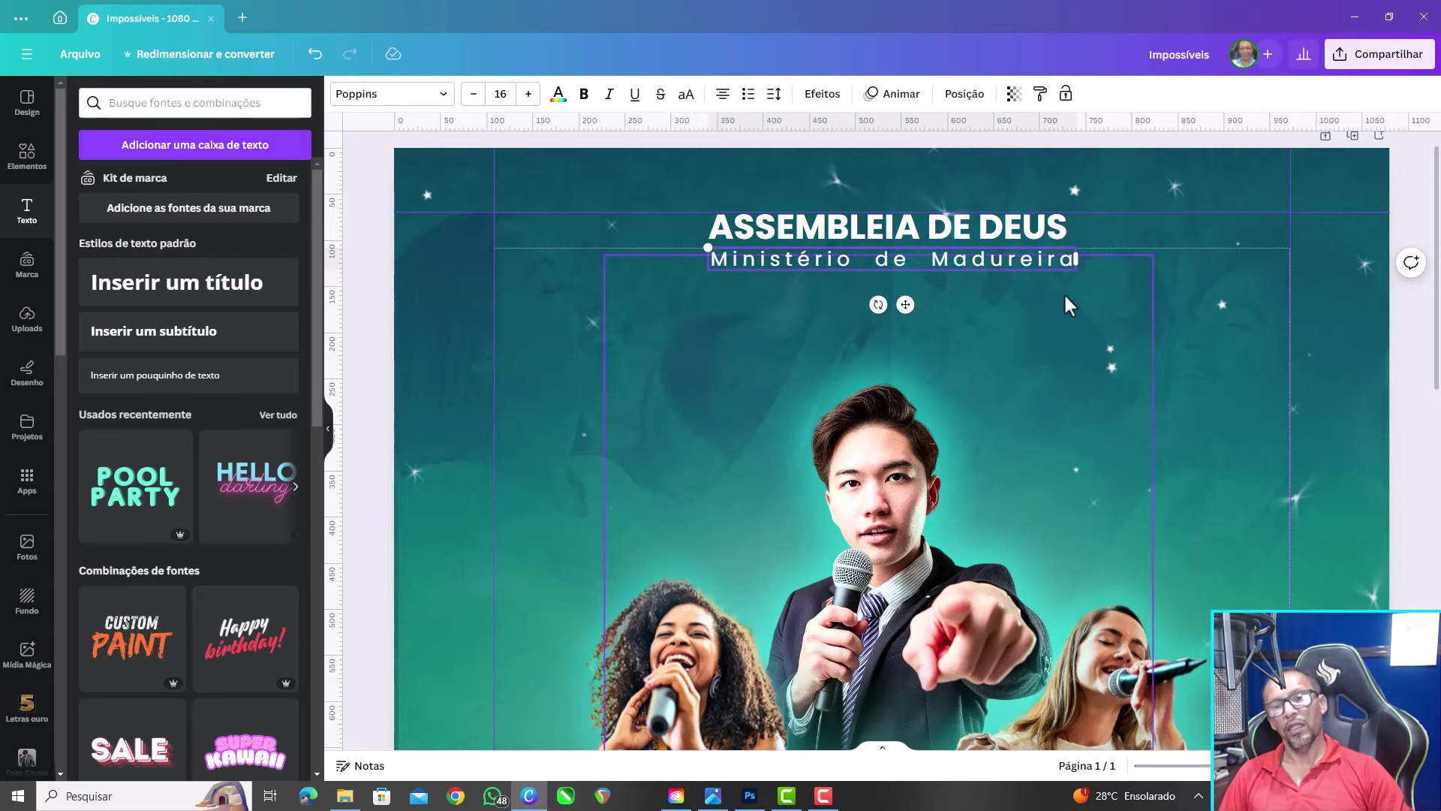
left_click_drag(708, 247, 791, 269)
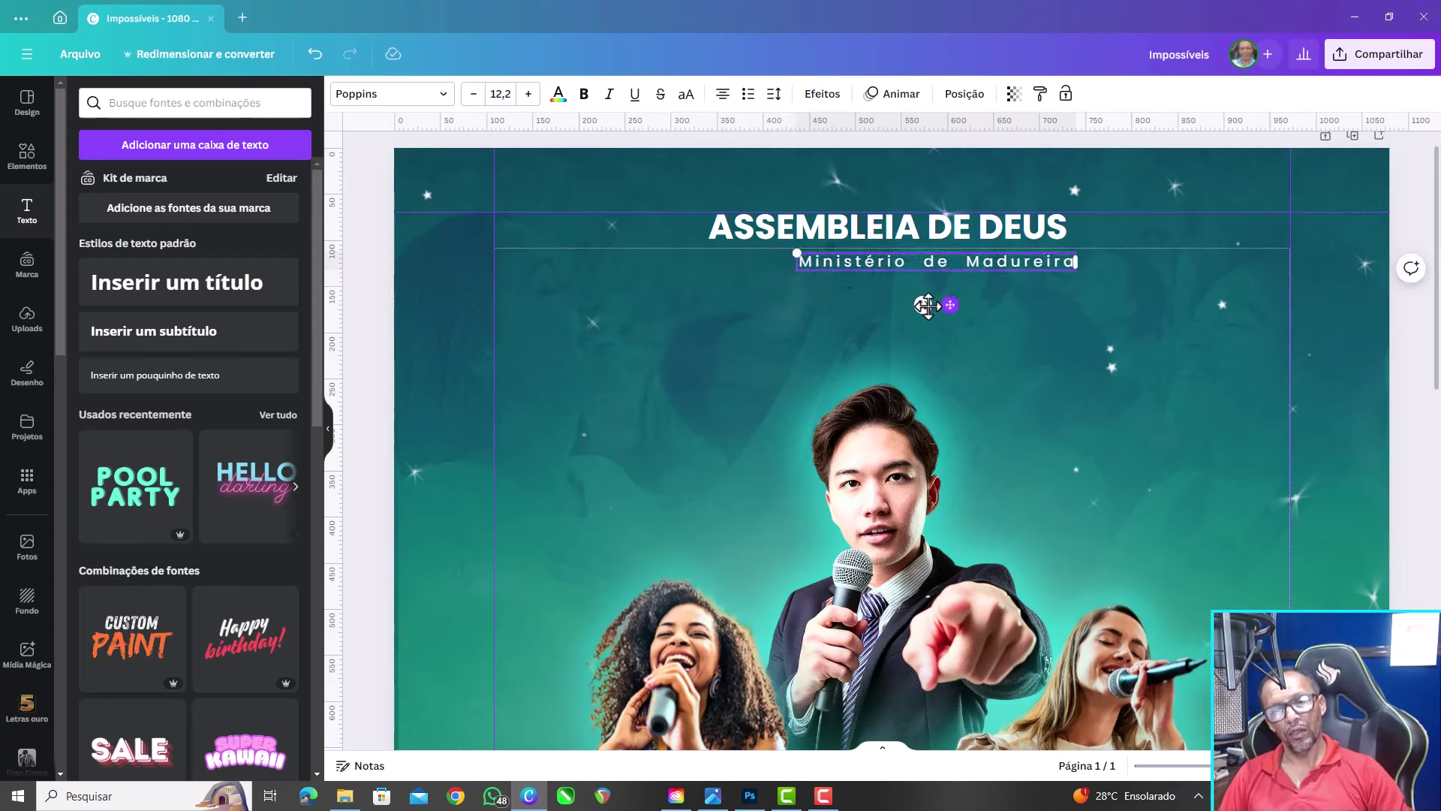
left_click_drag(946, 304, 897, 302)
Duplicate the Ministério de Madureira subtitle, undoing an accidental photo duplicate first
scroll(849, 304, "down", 3)
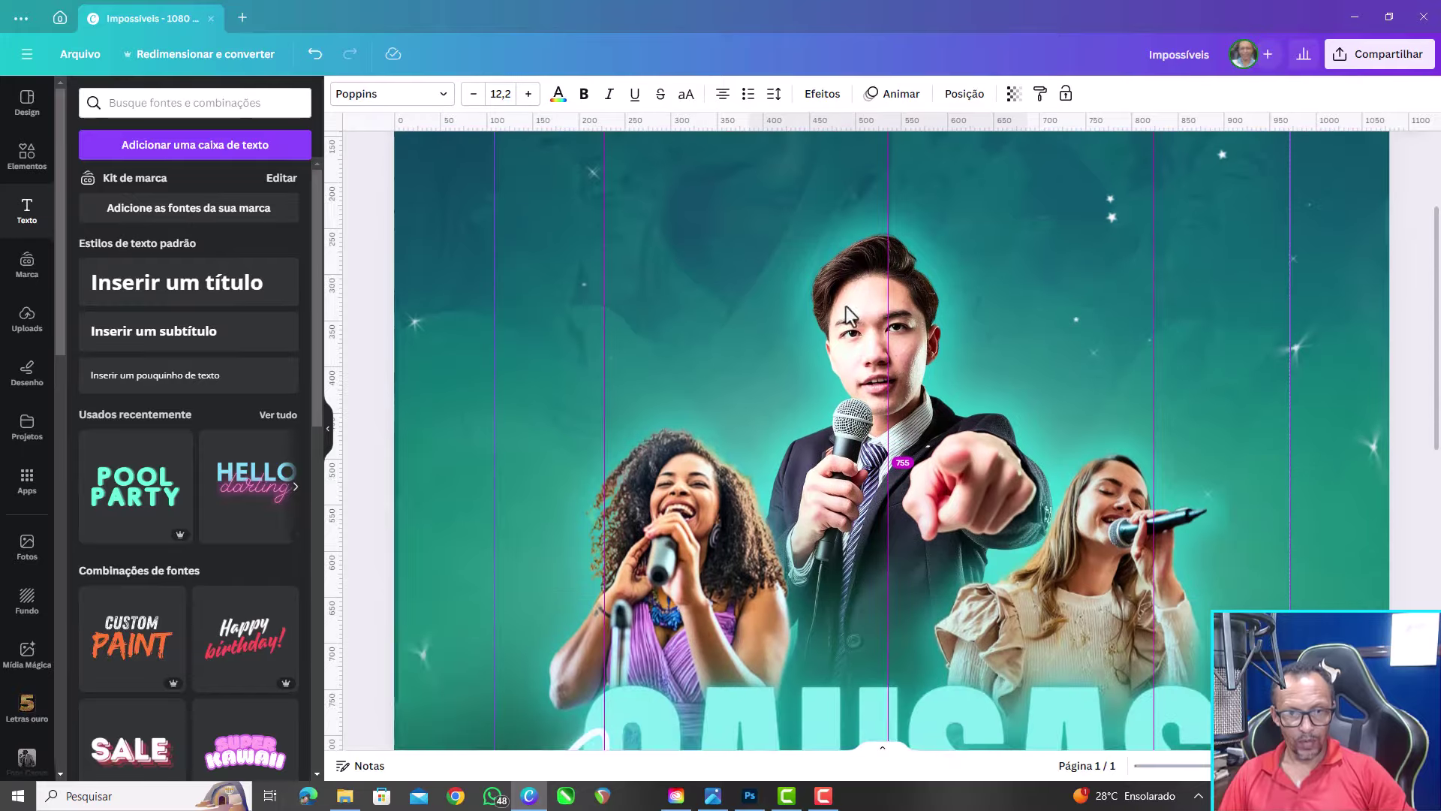
scroll(845, 306, "up", 2)
scroll(845, 306, "up", 2)
double_click(845, 286)
left_click(1018, 326)
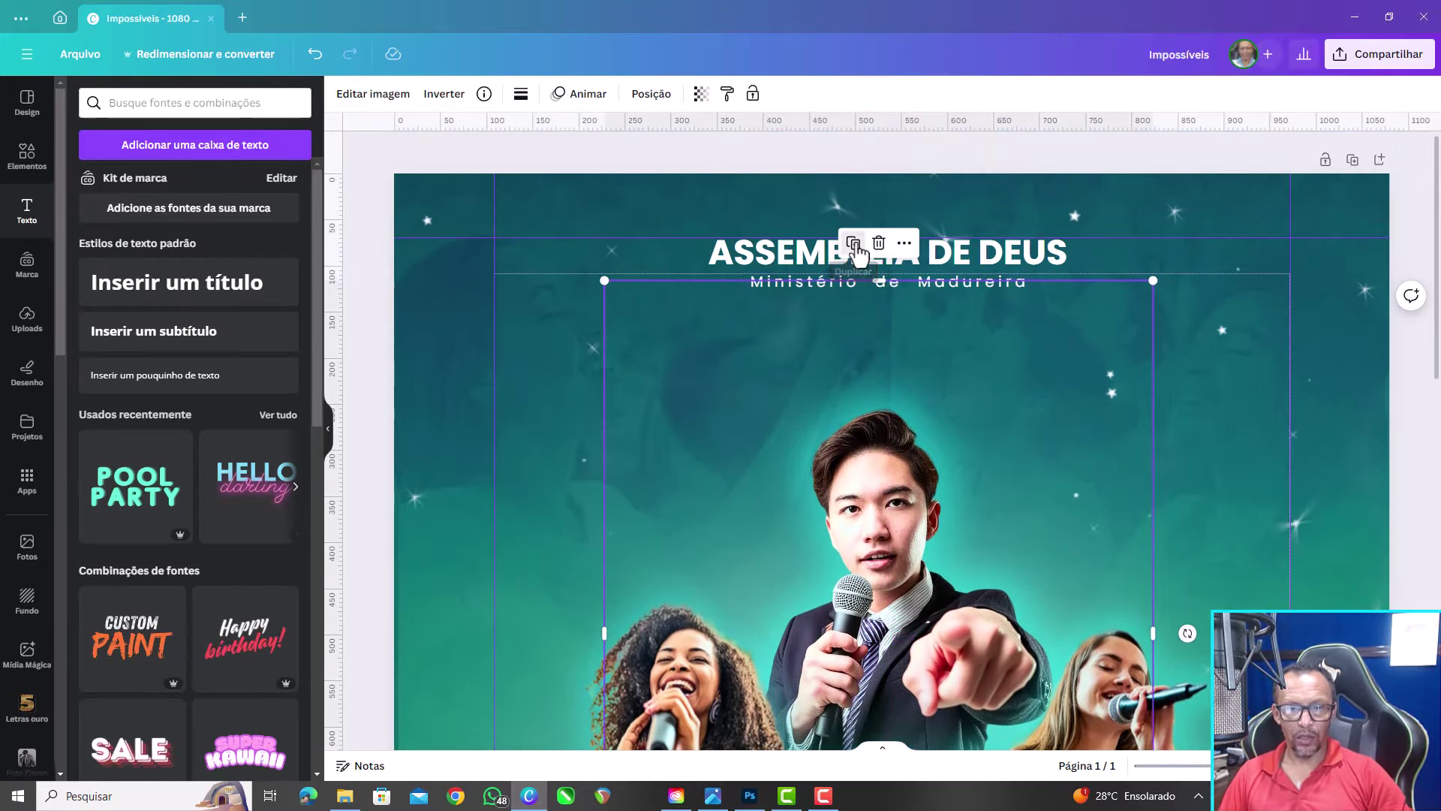
left_click(854, 242)
key("ctrl+z")
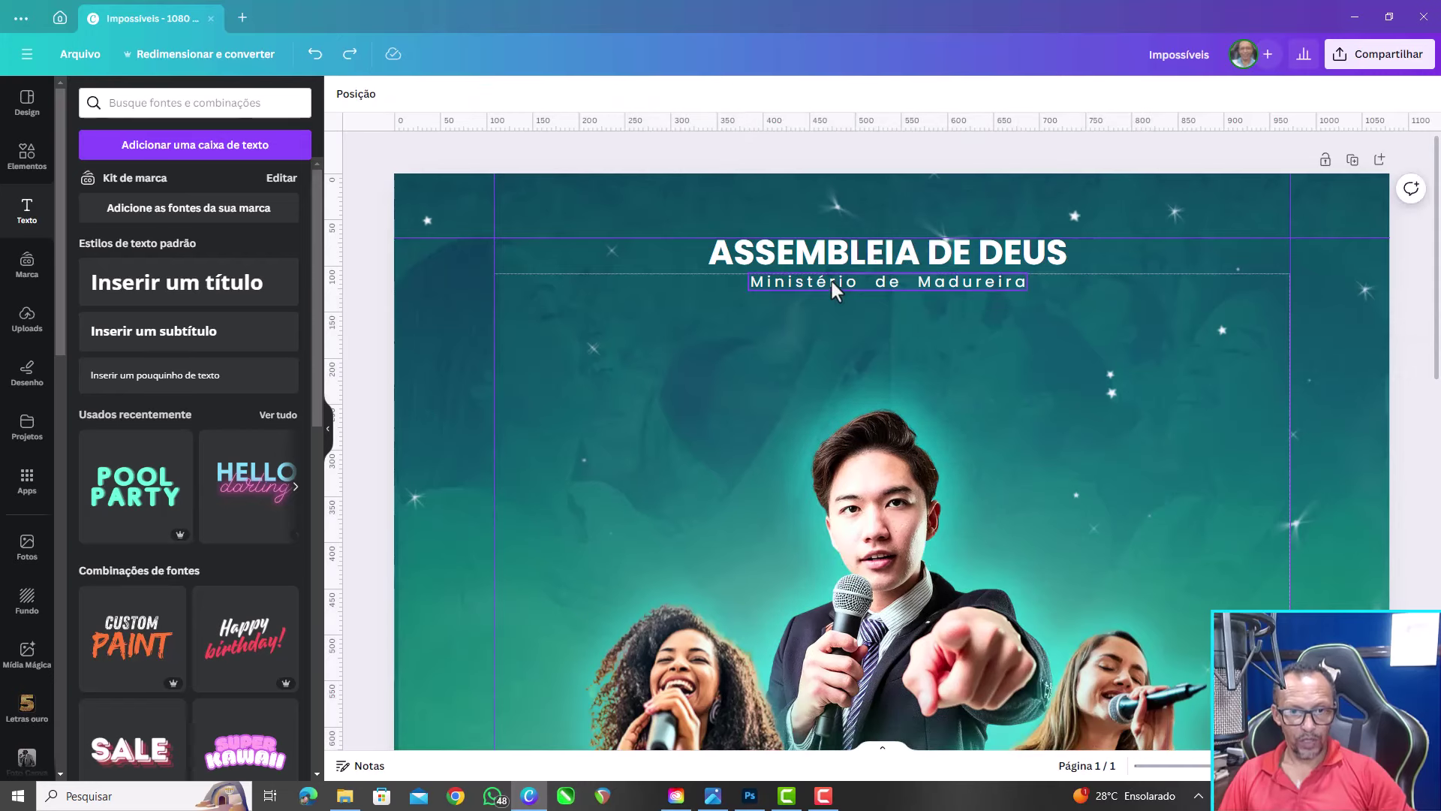
left_click(832, 281)
left_click(917, 235)
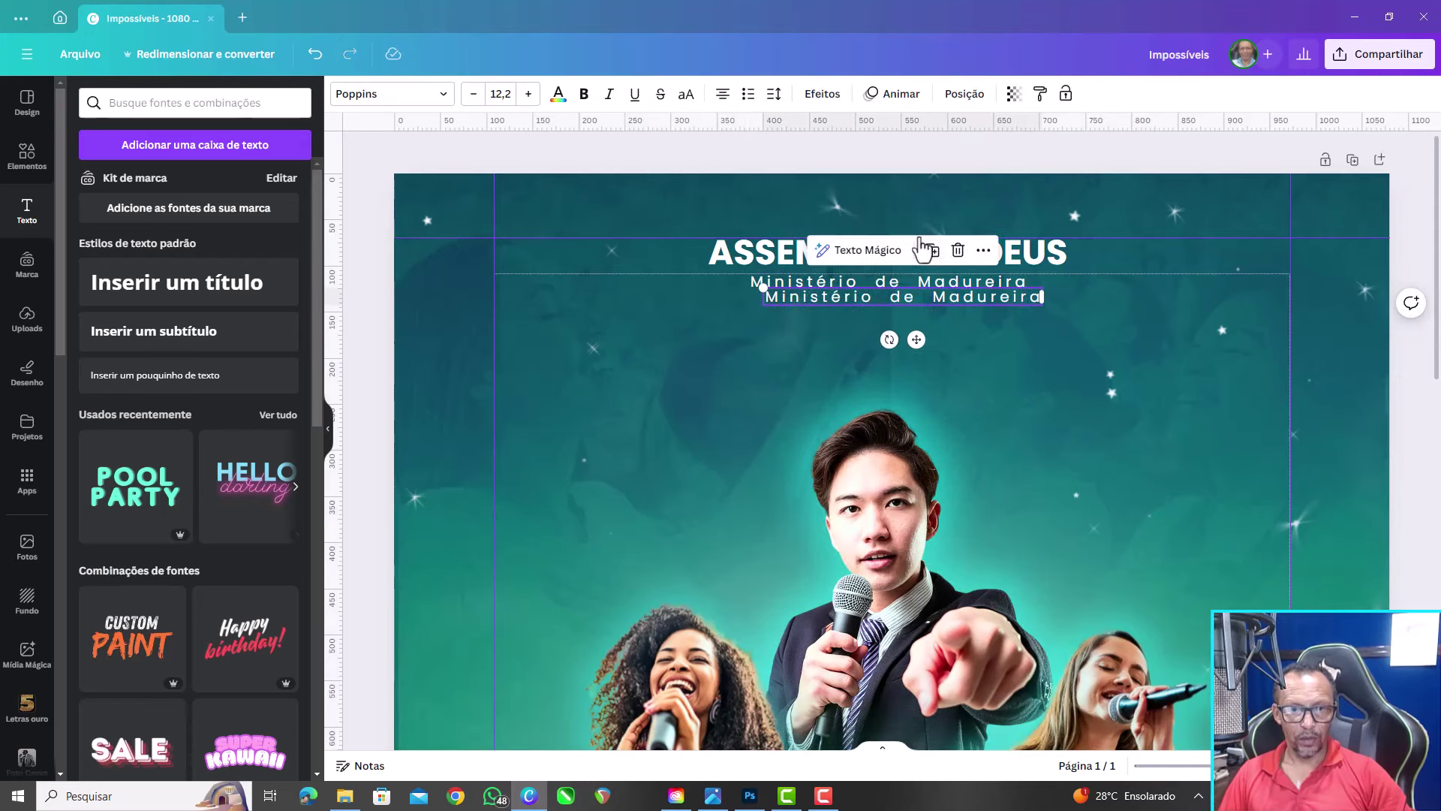
Move the subtitle copy down to the poster's bottom edge
scroll(843, 267, "down", 2)
scroll(834, 277, "down", 2)
scroll(820, 268, "down", 1)
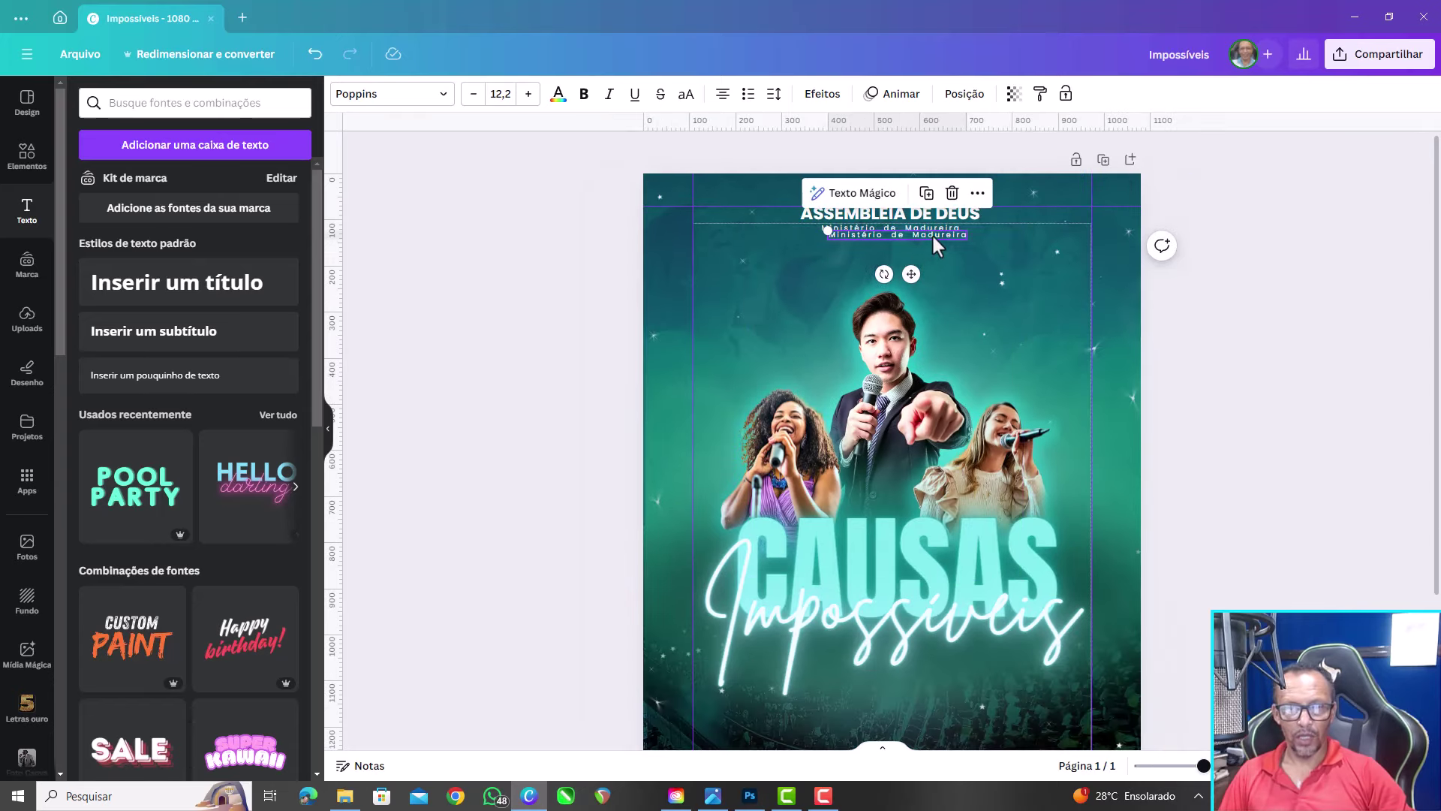
left_click_drag(933, 242, 938, 697)
scroll(863, 451, "down", 3)
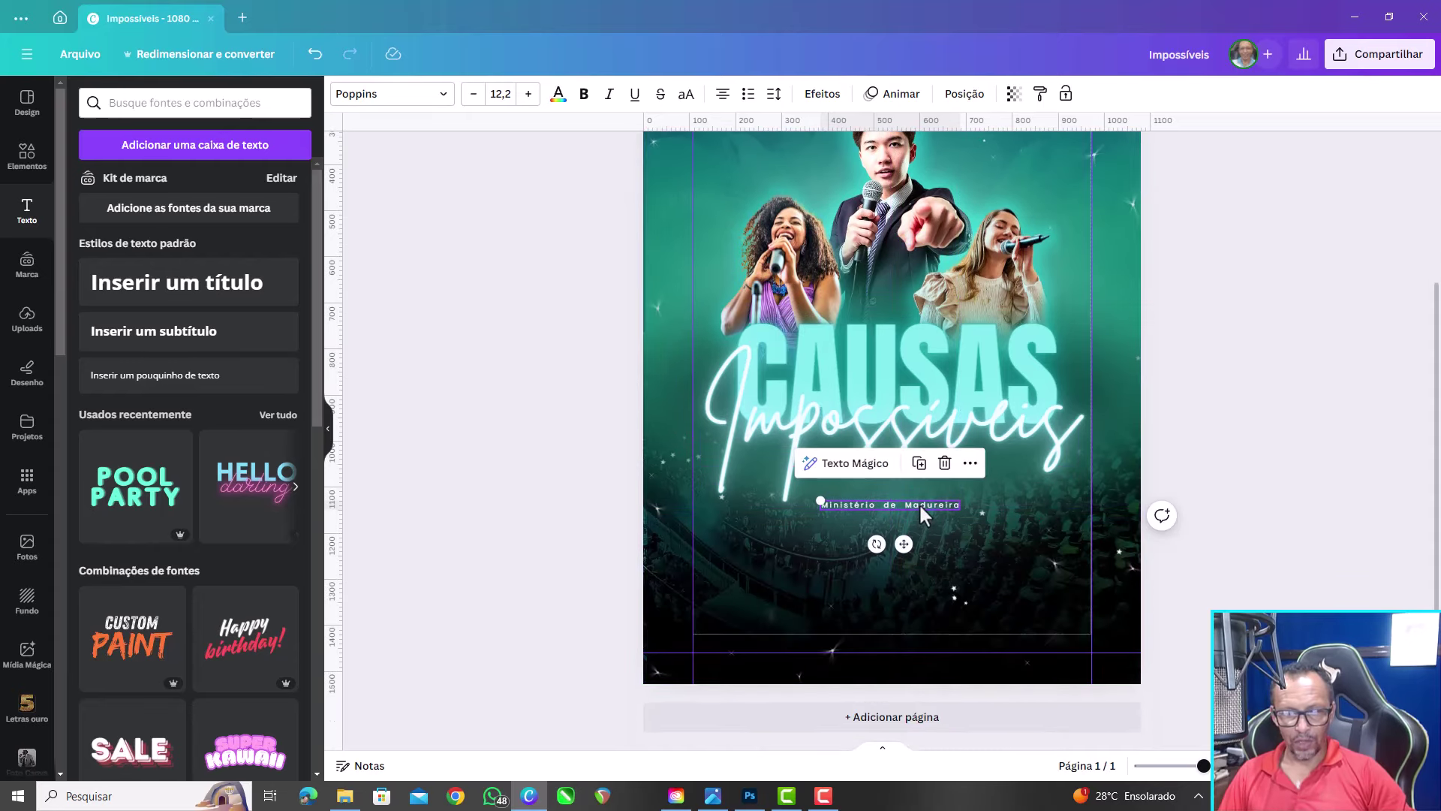
left_click_drag(919, 504, 922, 647)
scroll(930, 655, "up", 3)
scroll(930, 655, "down", 3)
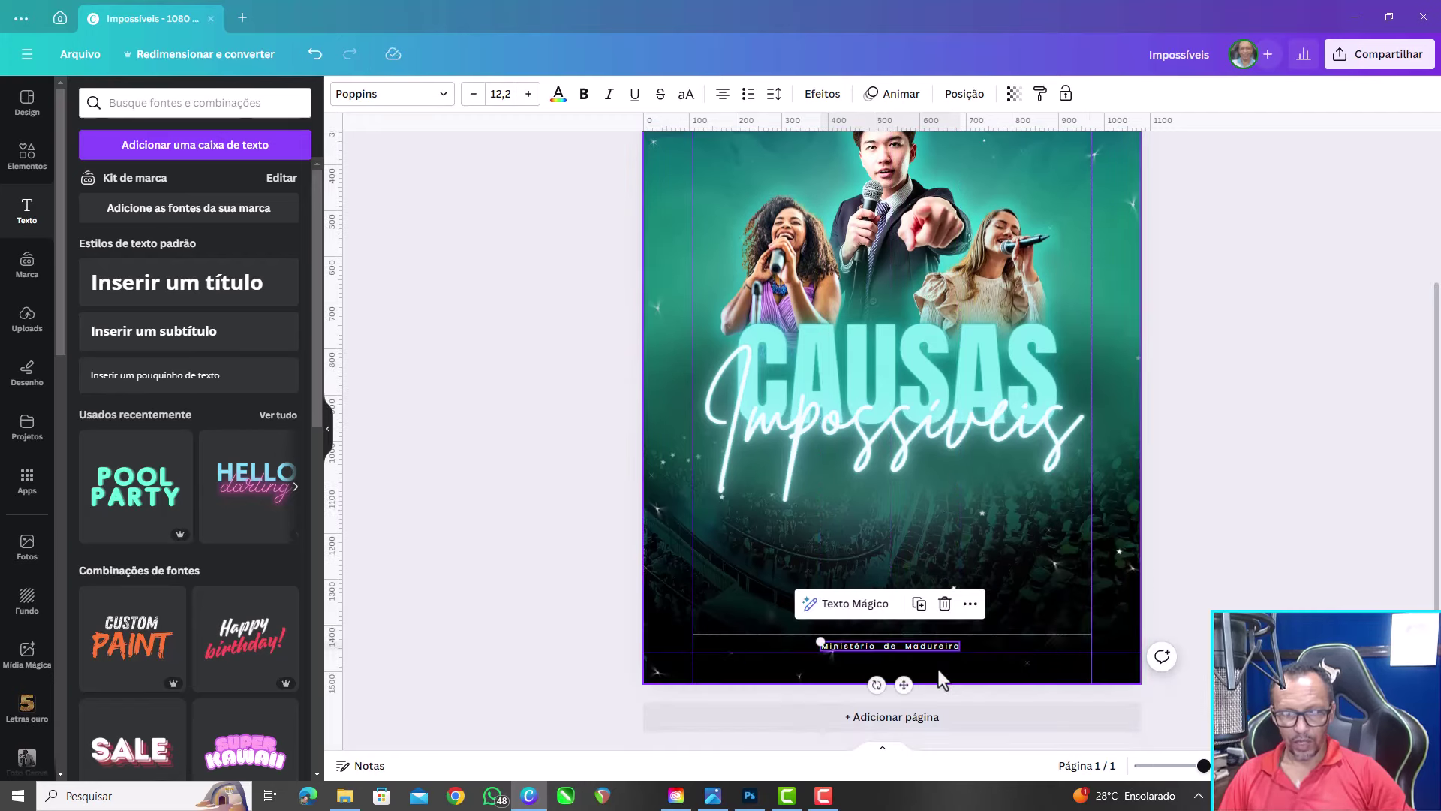
scroll(938, 669, "up", 3)
scroll(937, 663, "up", 2)
Replace the copy's text with the pasted address line and centre it horizontally
double_click(933, 606)
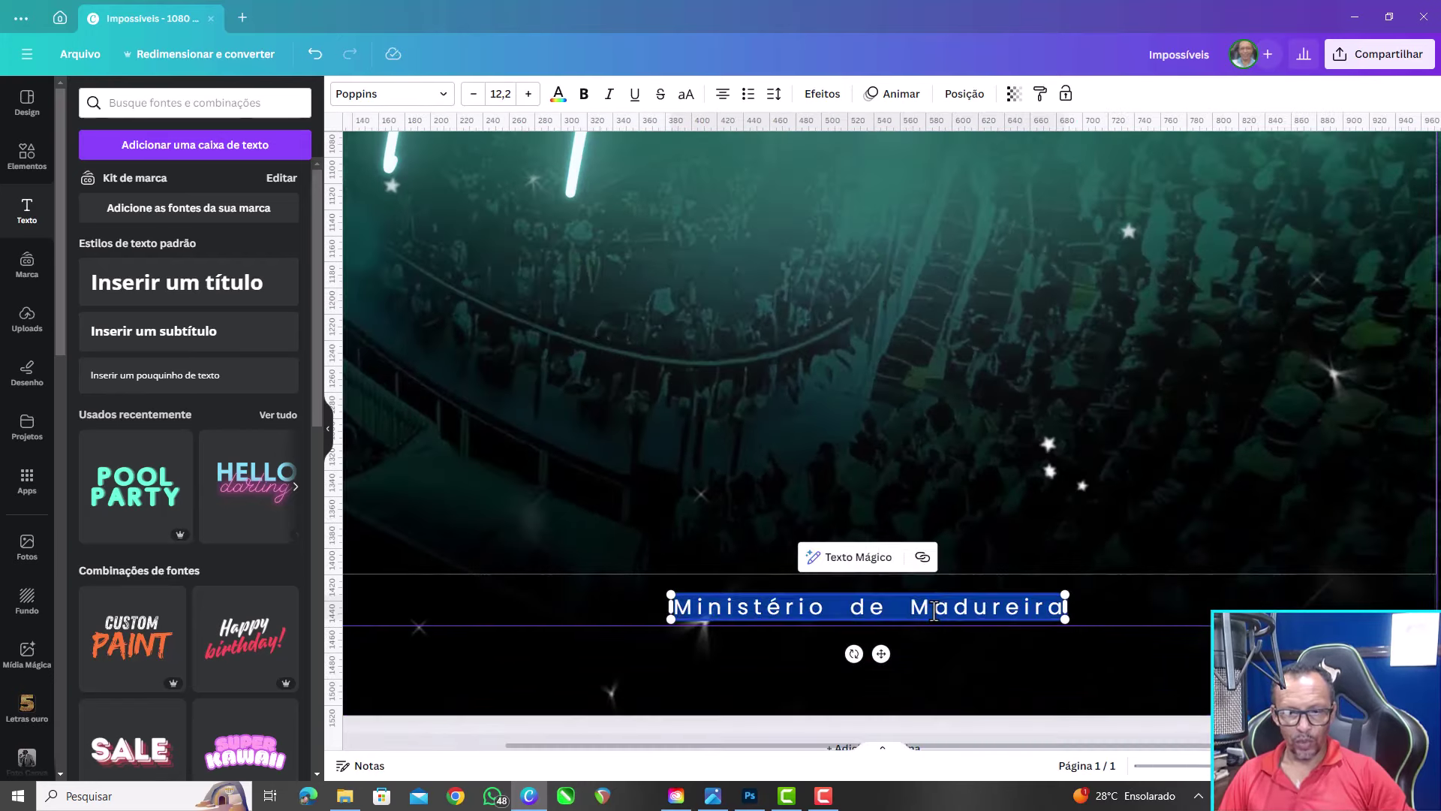
type("Rua 45, Qd. 200,Lotes 600, Seu Bairro, Sua Cidade")
scroll(948, 638, "down", 3)
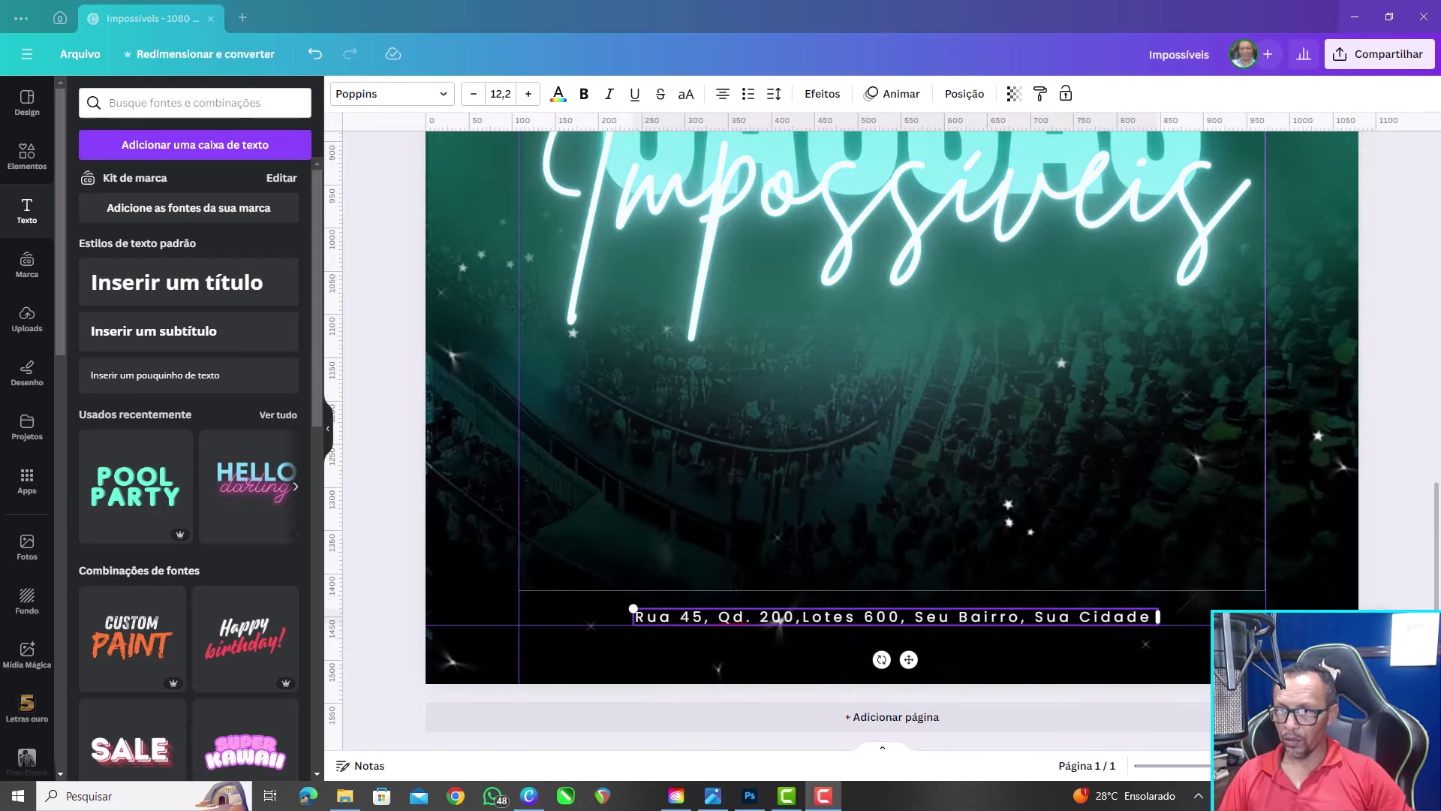
left_click_drag(908, 659, 908, 660)
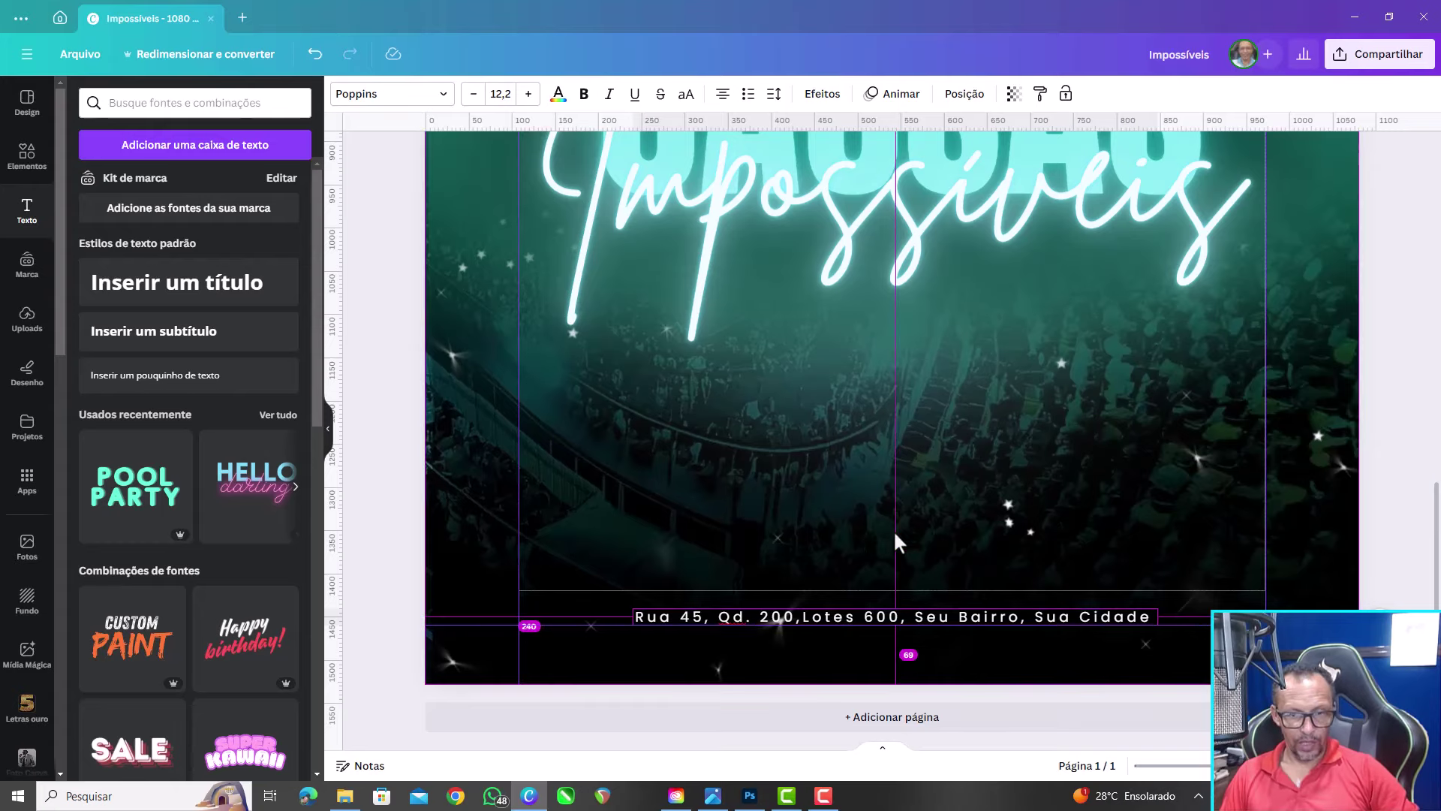
scroll(898, 589, "down", 5, "ctrl")
scroll(940, 560, "down", 1, "ctrl")
scroll(942, 575, "up", 3, "ctrl")
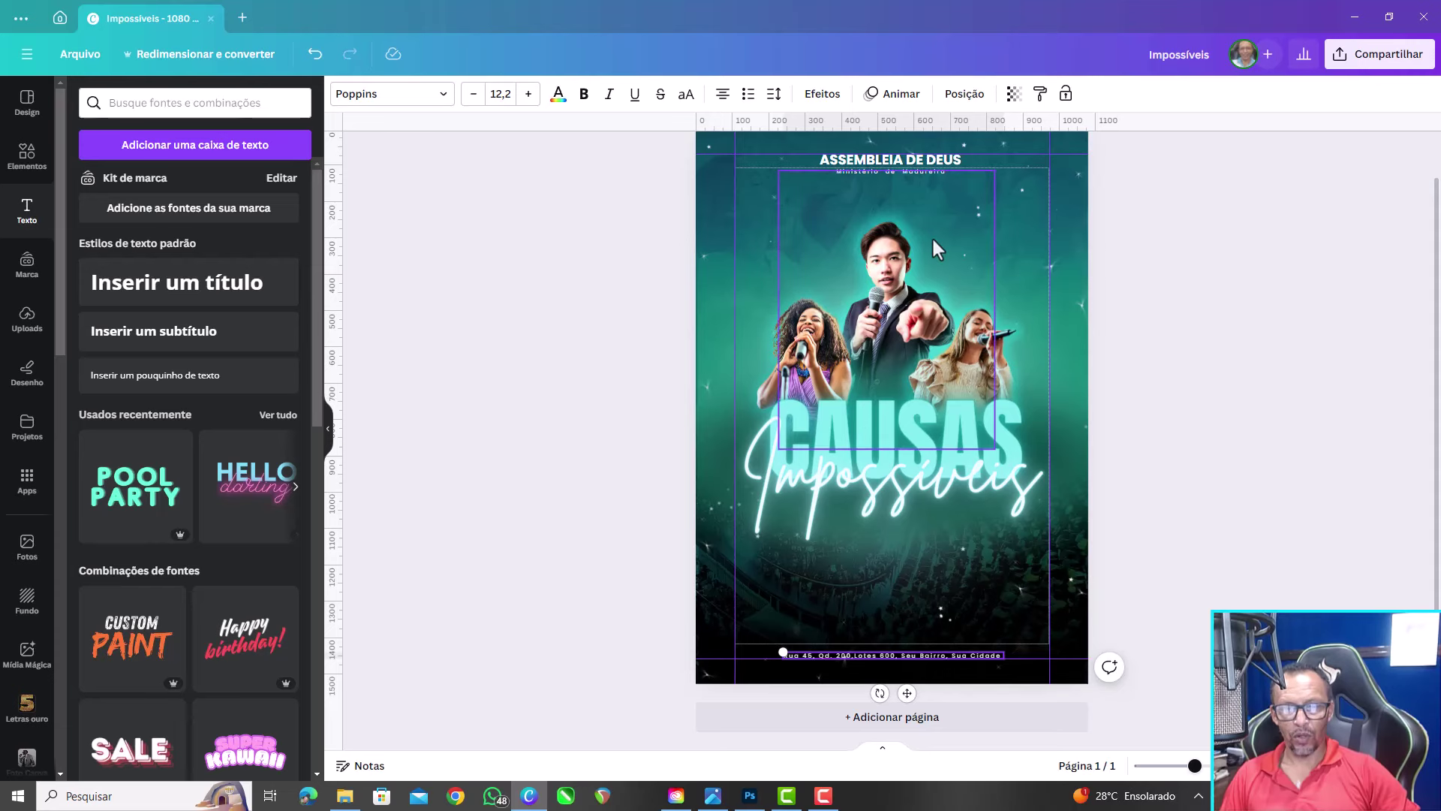
Select the ASSEMBLEIA DE DEUS heading to duplicate it, then zoom out to view the whole page
scroll(927, 232, "up", 1)
scroll(967, 326, "up", 2, "ctrl")
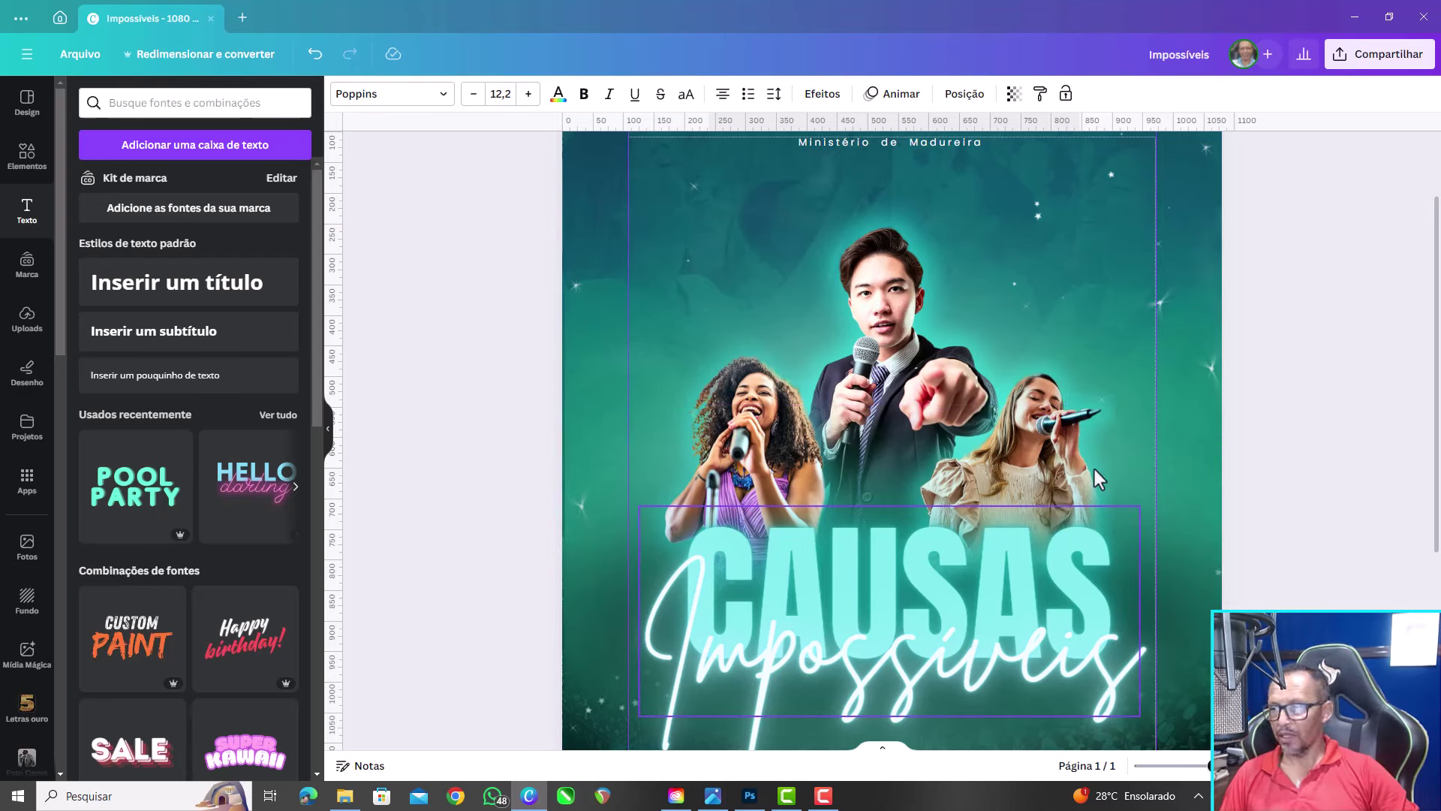
scroll(1040, 276, "up", 2)
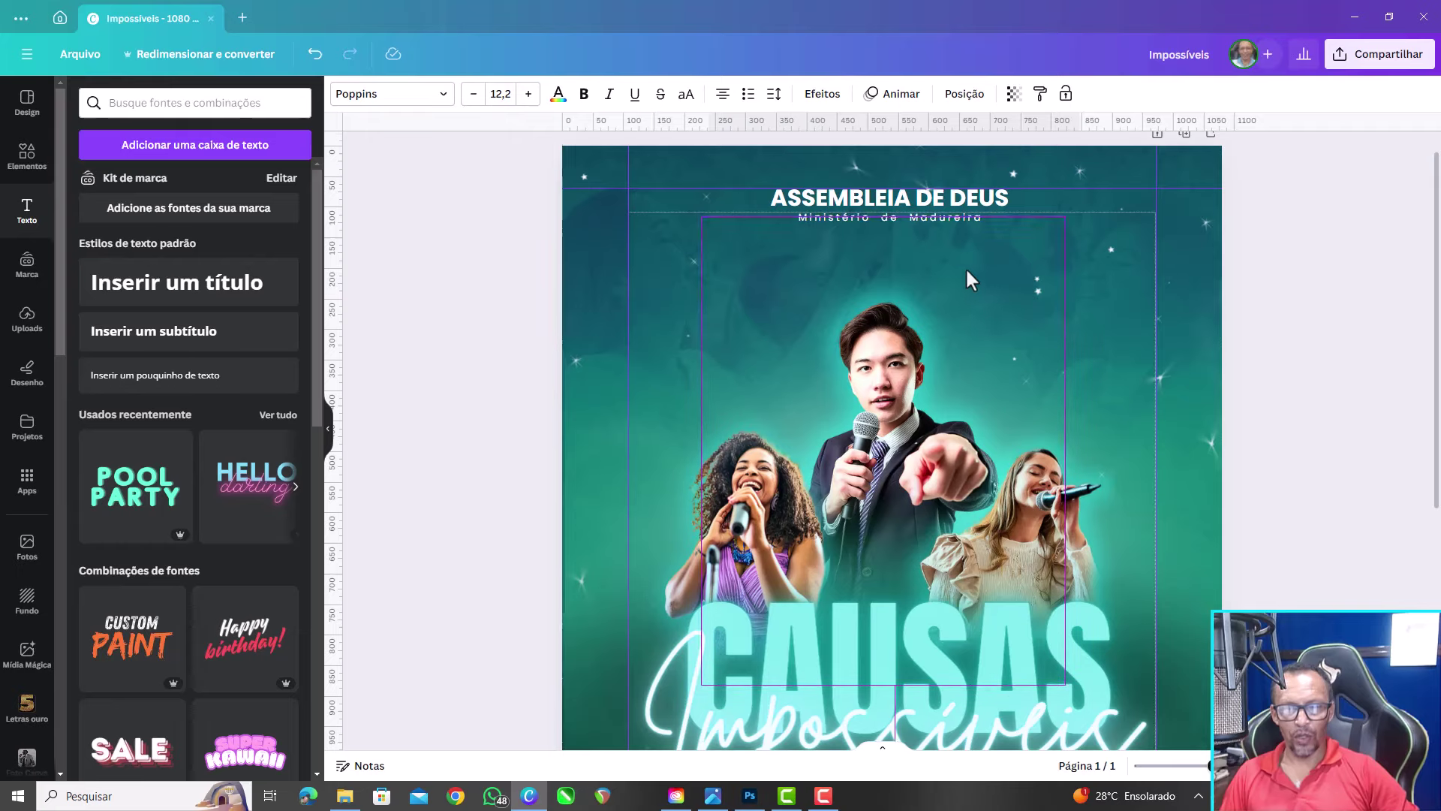
scroll(966, 268, "down", 3)
scroll(966, 270, "down", 2)
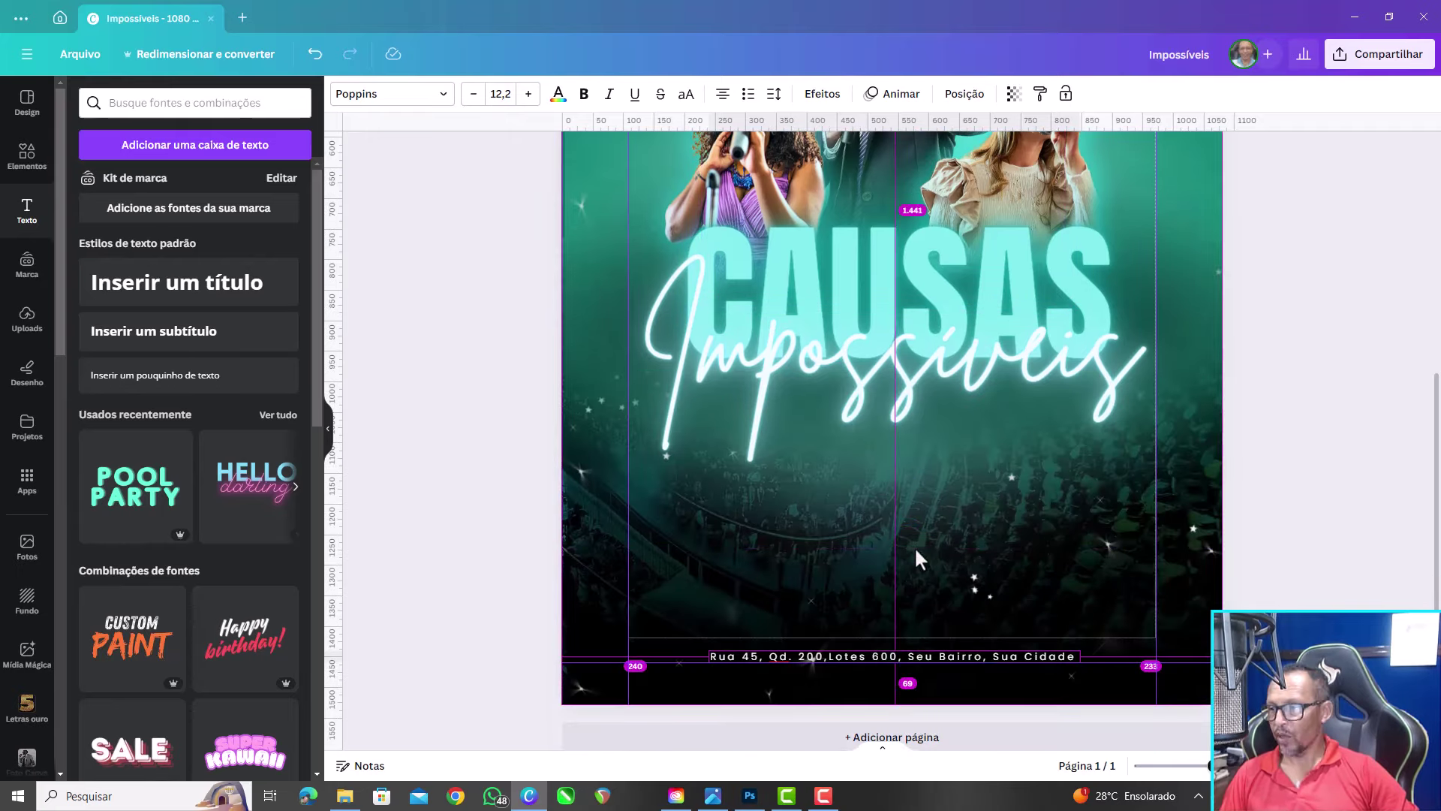
scroll(960, 537, "down", 1, "ctrl")
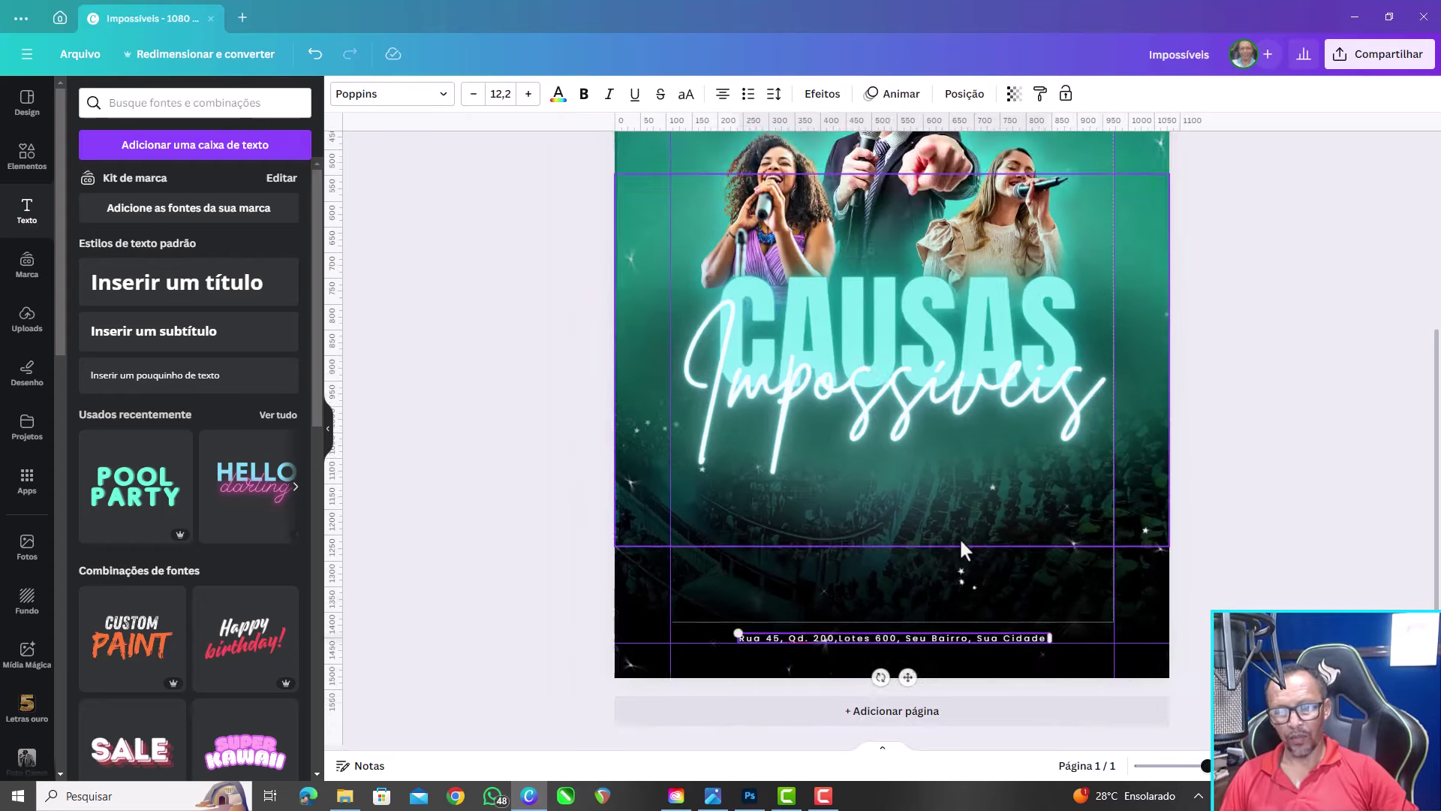
scroll(961, 541, "down", 2, "ctrl")
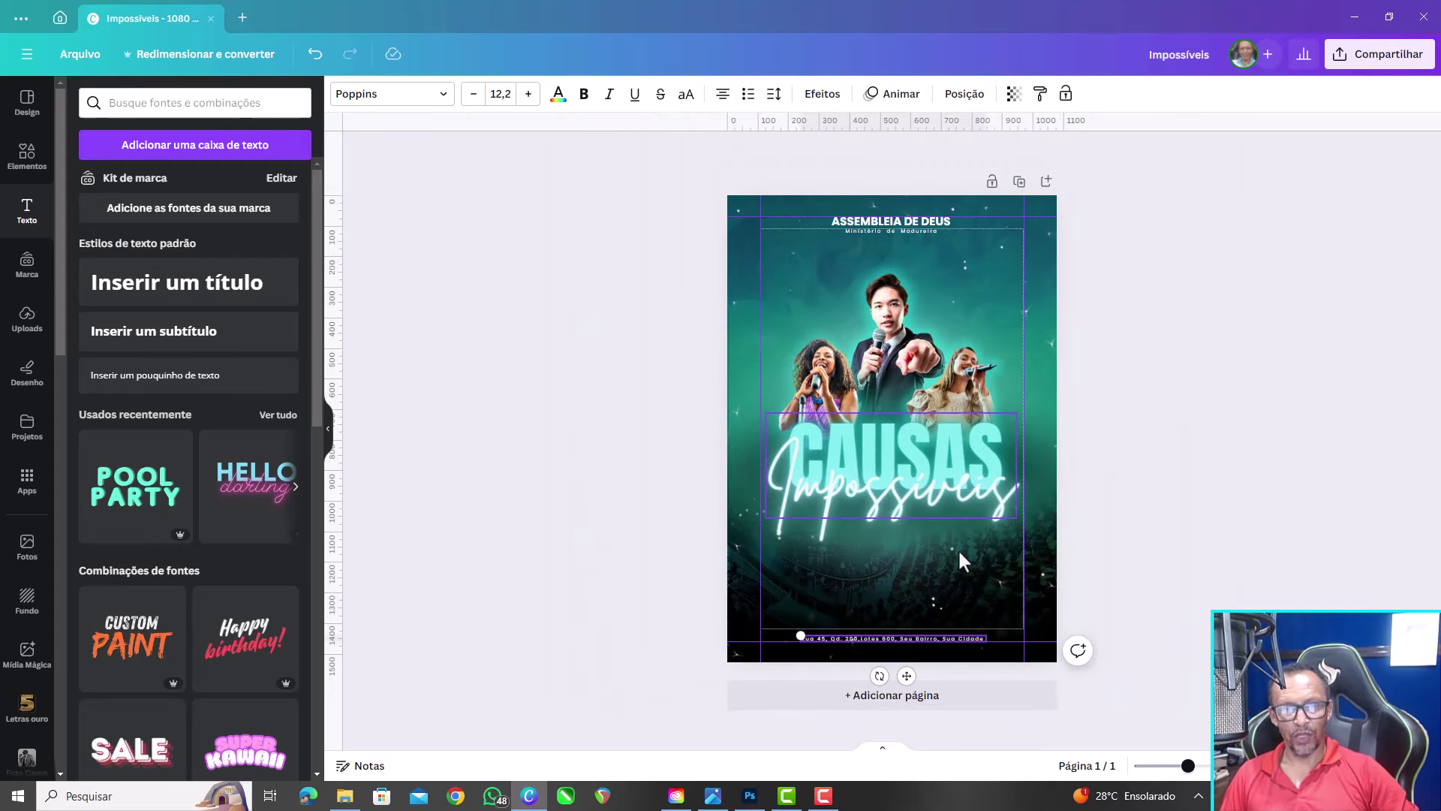
scroll(958, 548, "up", 1, "ctrl")
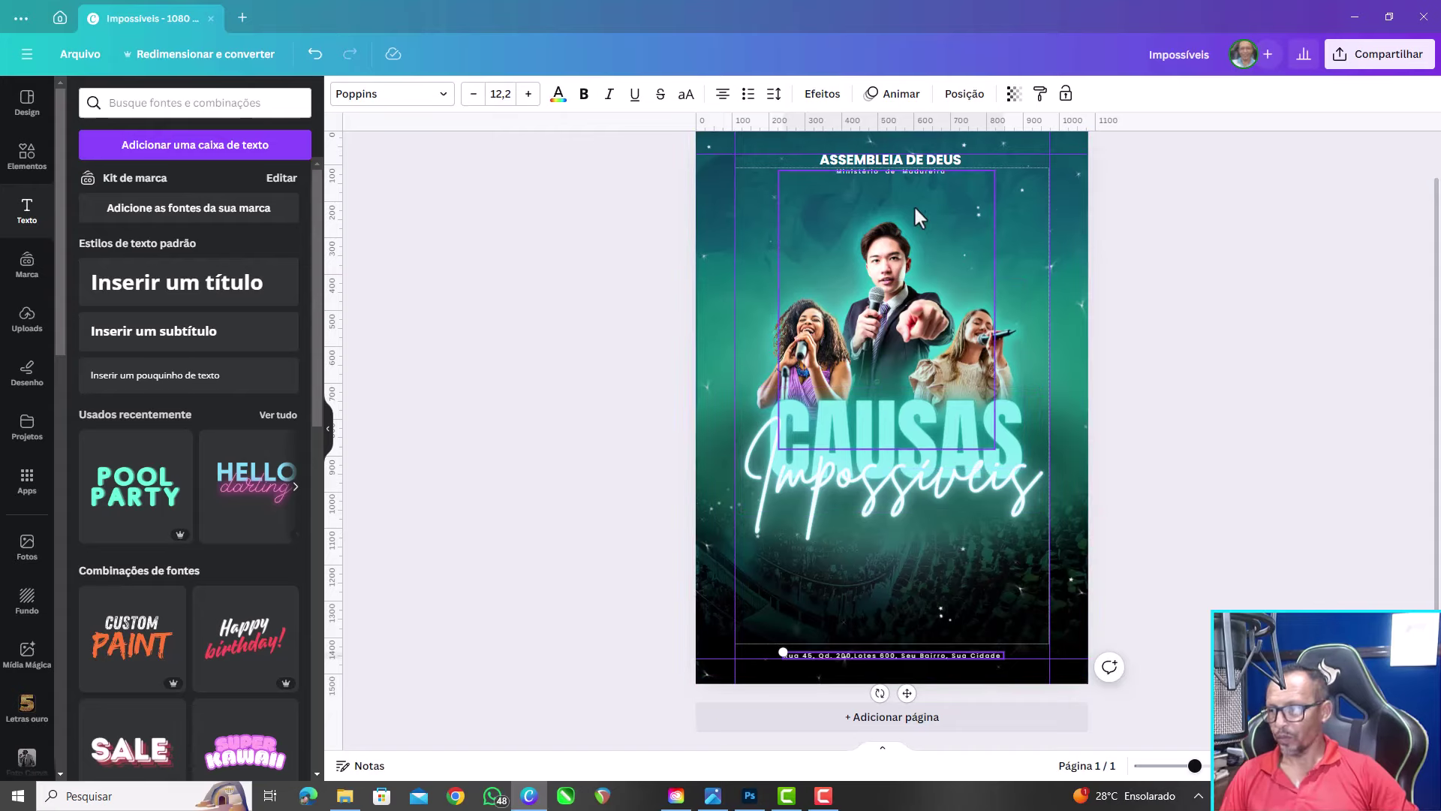
scroll(904, 127, "up", 2, "ctrl")
scroll(907, 143, "up", 2, "ctrl")
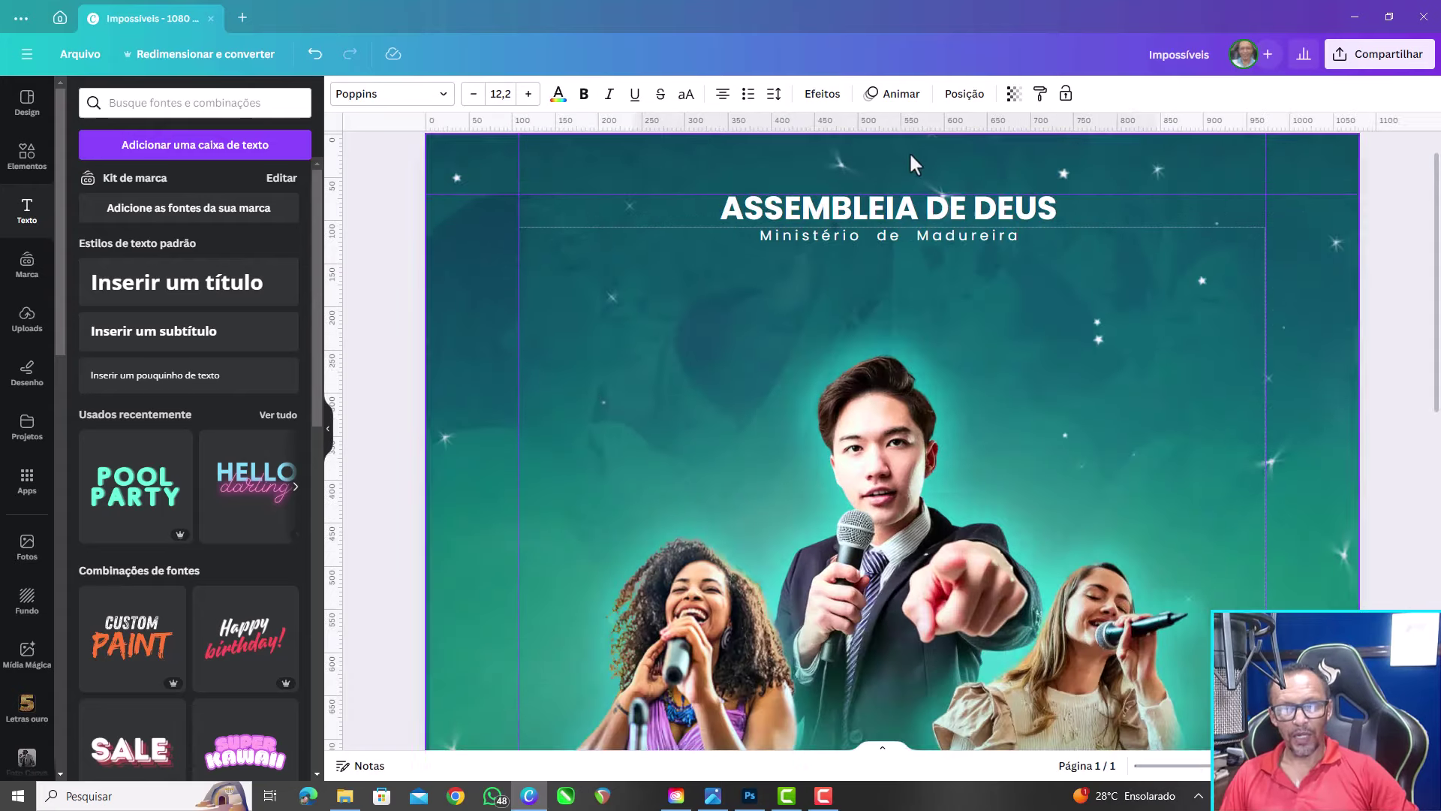
left_click(943, 209)
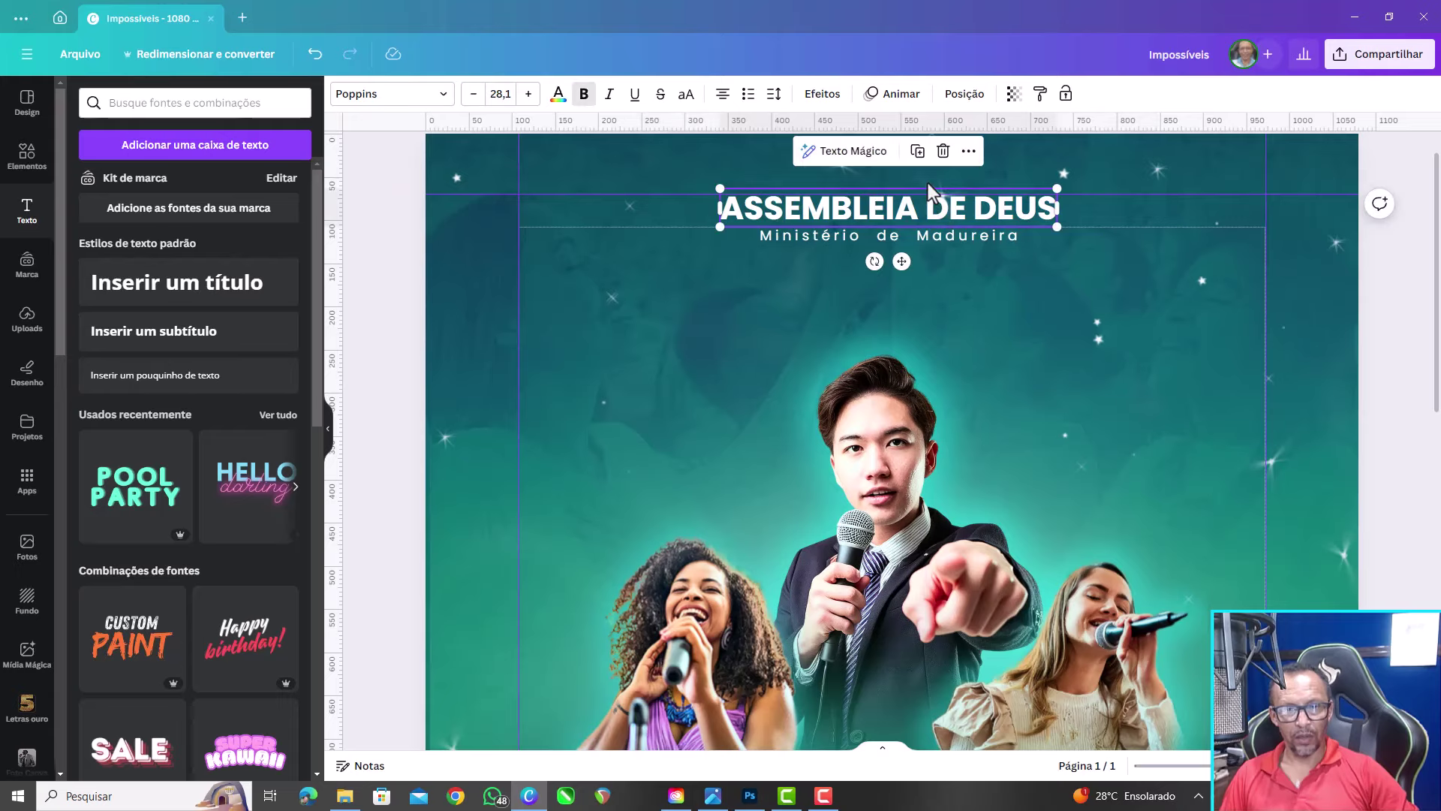
scroll(901, 182, "down", 2)
scroll(900, 182, "down", 3)
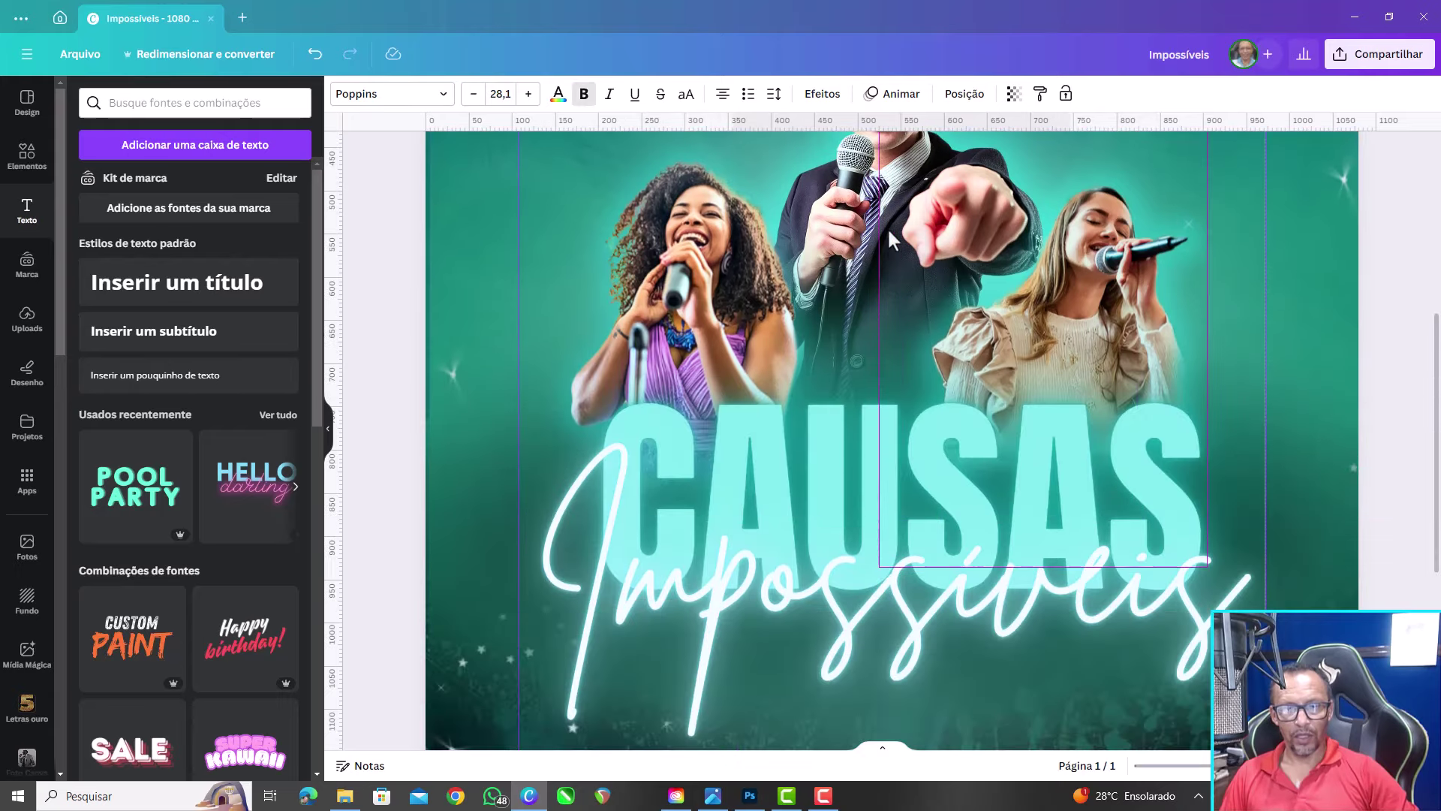
scroll(887, 227, "down", 2, "ctrl")
scroll(876, 280, "down", 2, "ctrl")
scroll(876, 285, "down", 1, "ctrl")
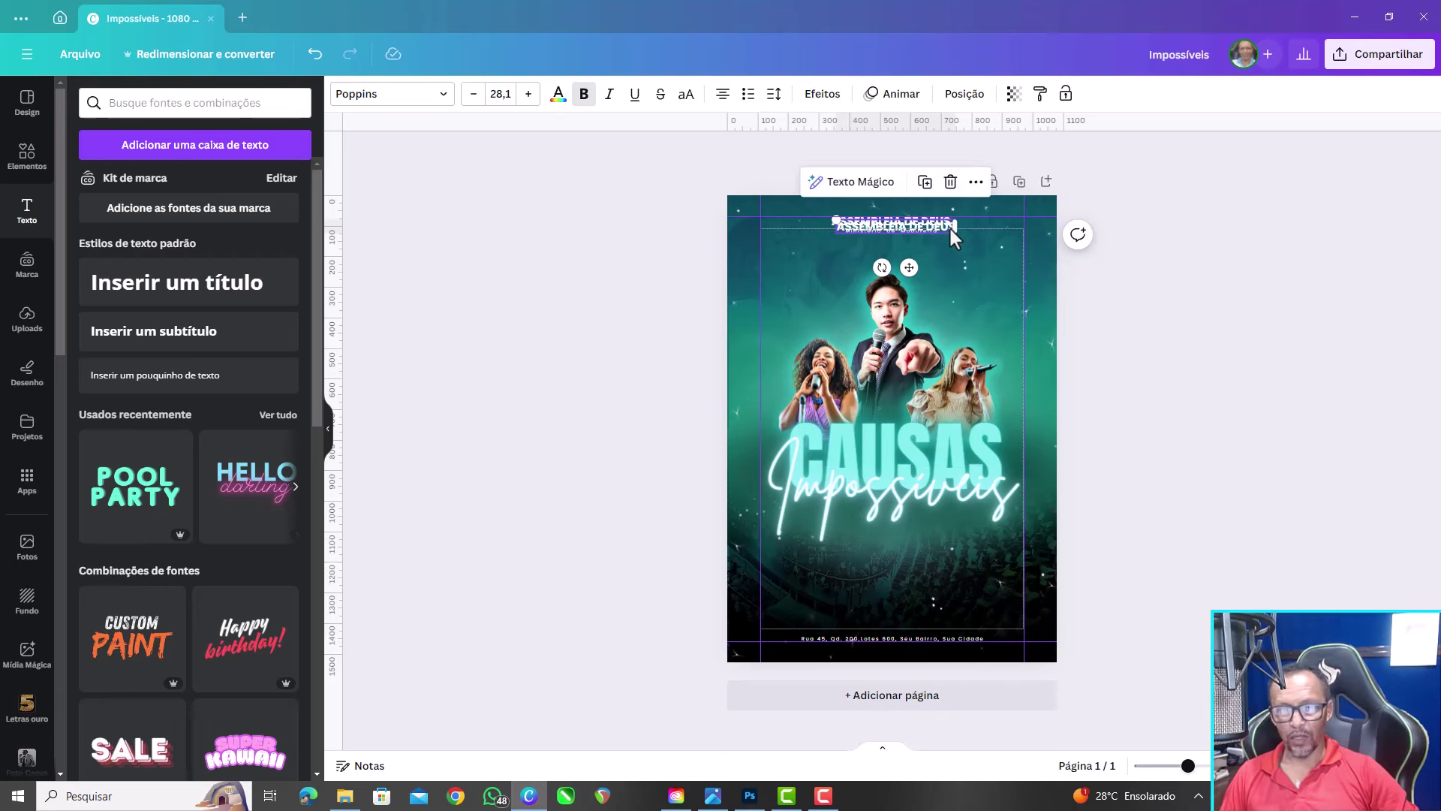
Move the header copy below the Impossíveis title and paste in 'DIA 25 DE JUNHO AS 19:30'
left_click_drag(936, 232, 935, 551)
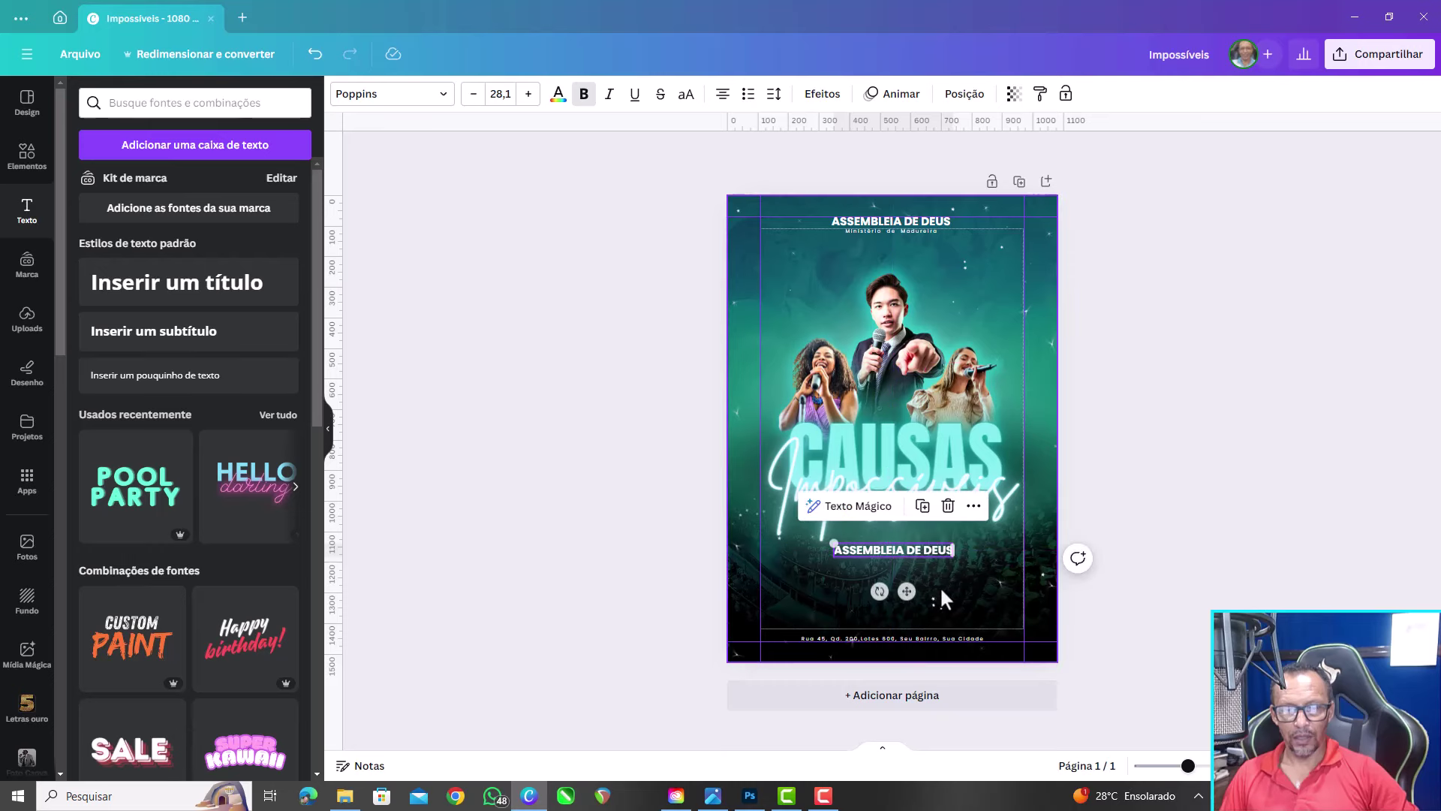
scroll(942, 593, "up", 5)
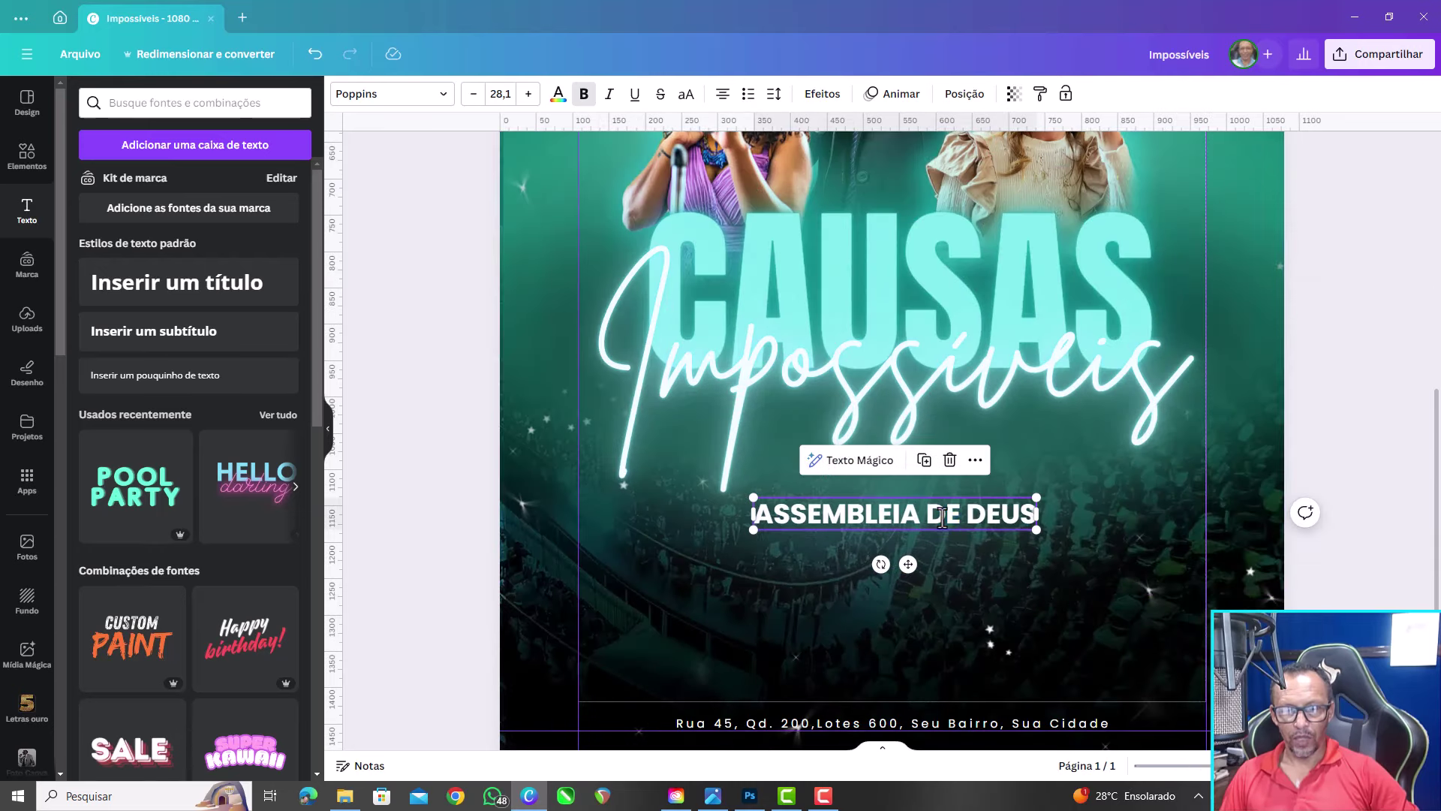
double_click(942, 518)
key("ctrl+v")
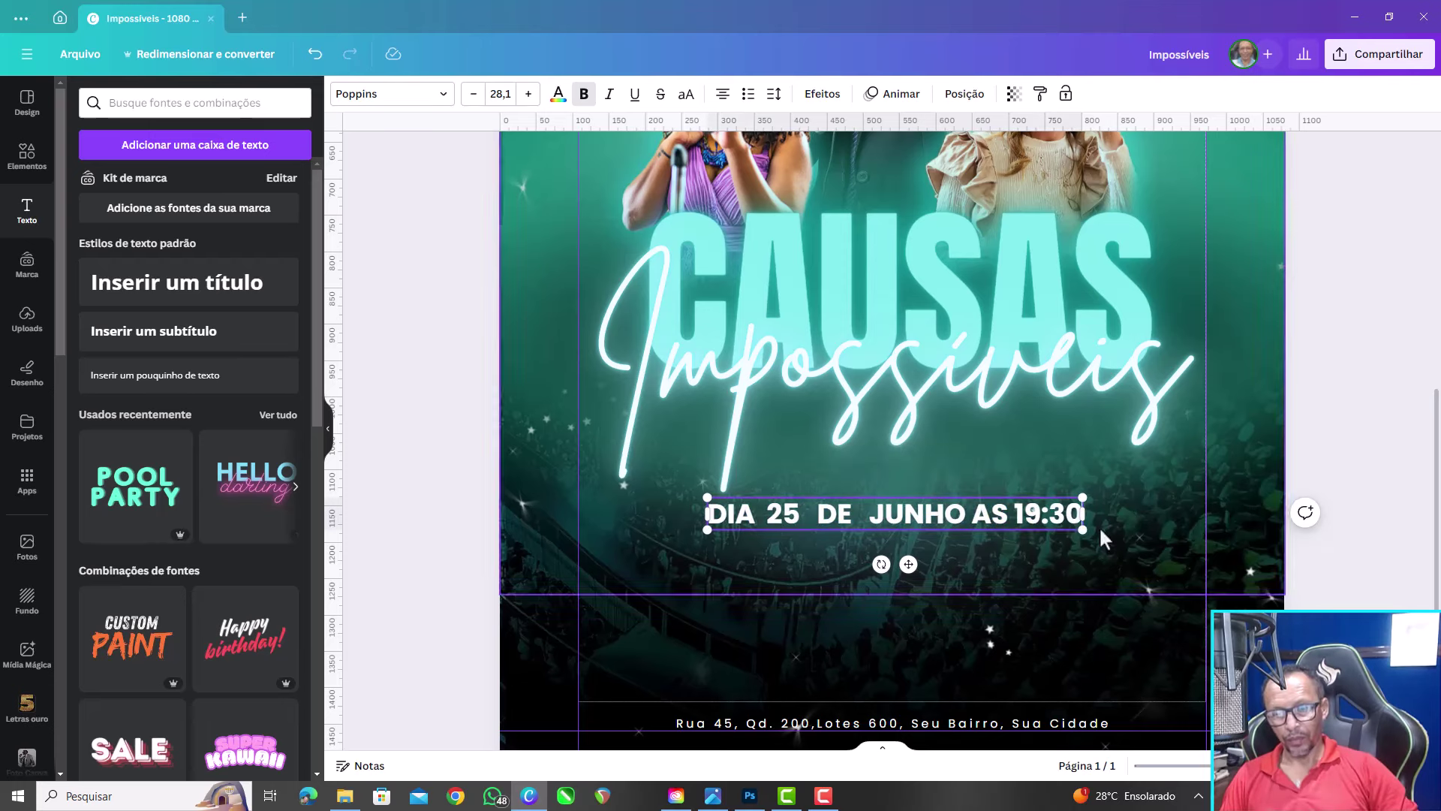
Enlarge the date line and centre it beneath the title
left_click_drag(1083, 530, 1148, 535)
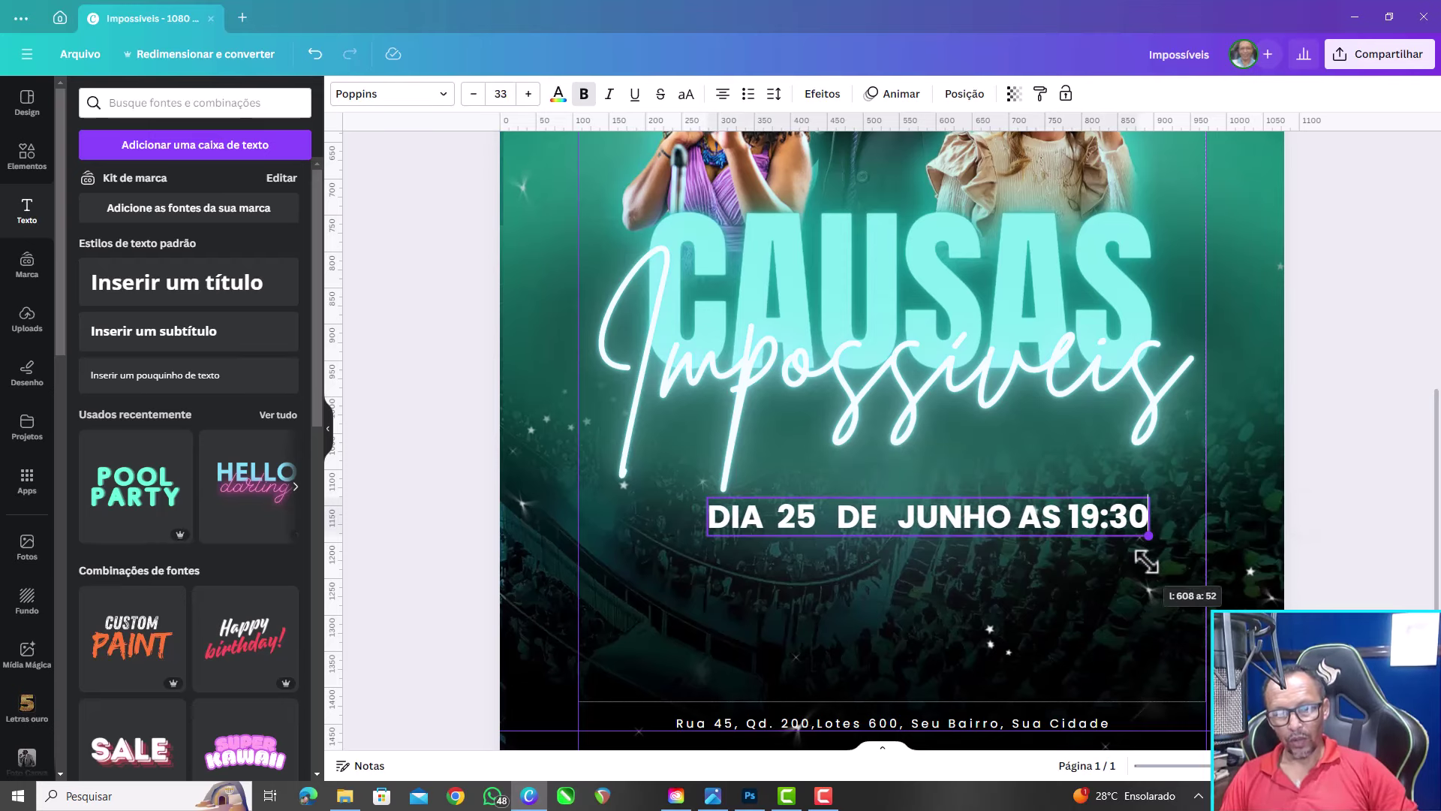
left_click_drag(703, 536, 632, 556)
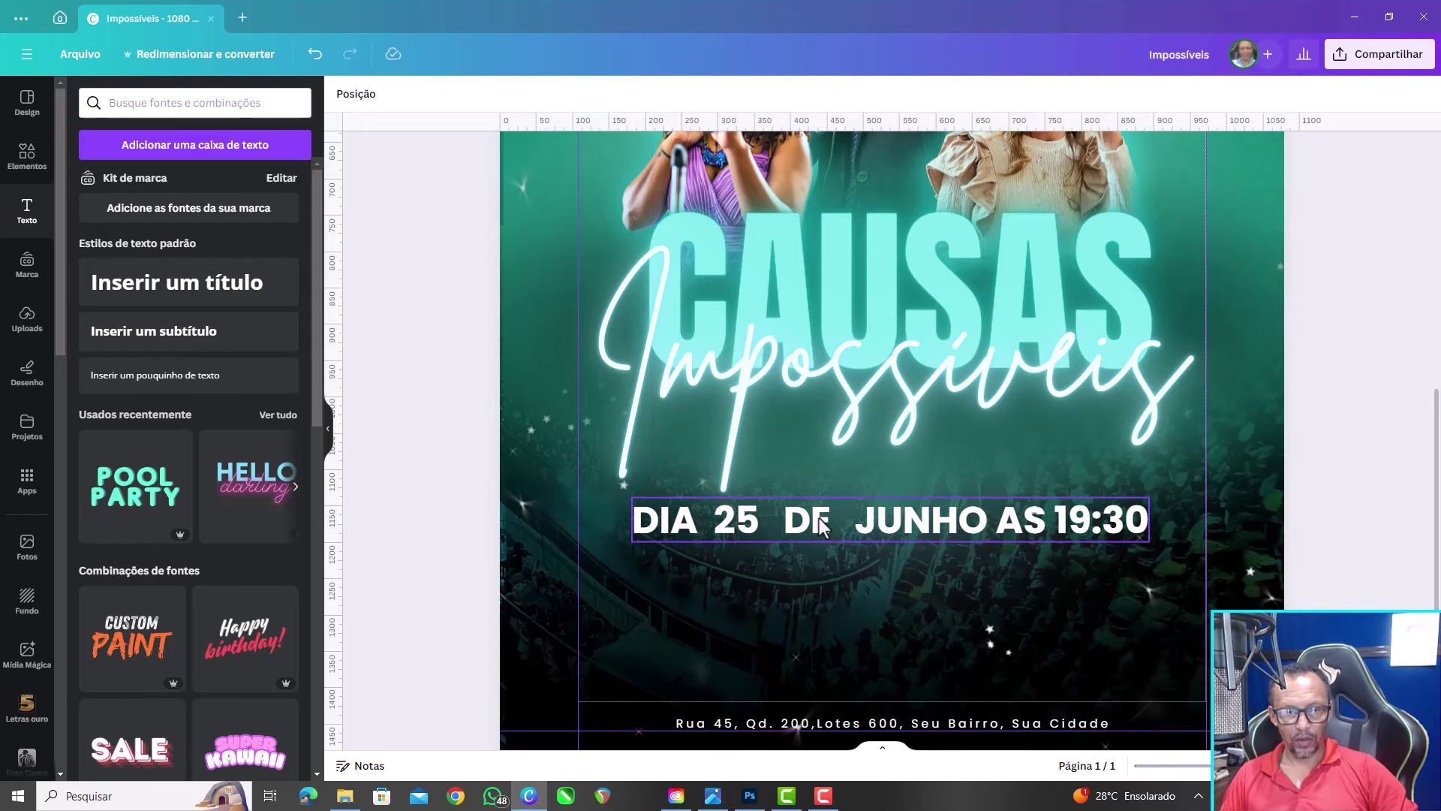
left_click_drag(818, 518, 816, 528)
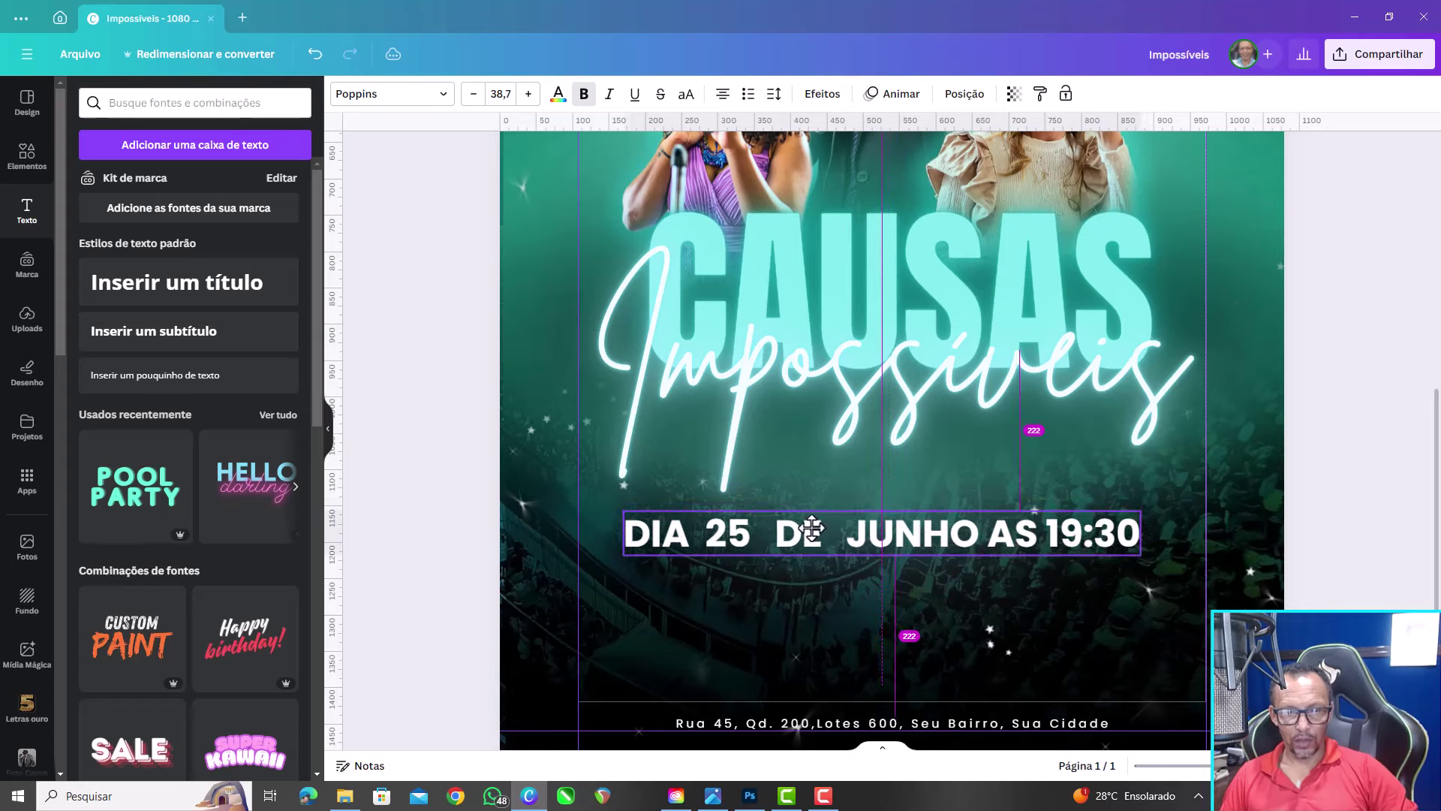
scroll(817, 525, "down", 2)
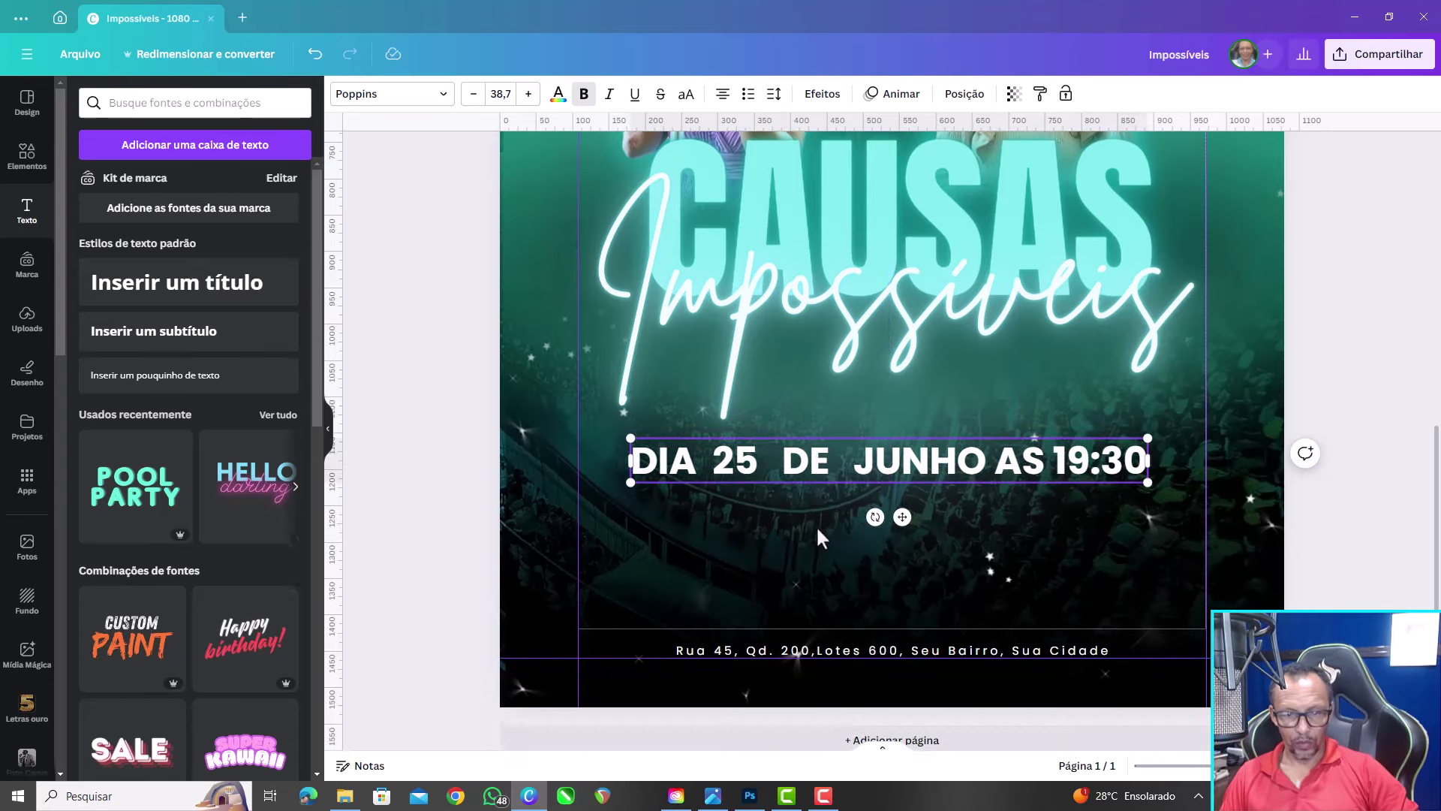
scroll(817, 525, "down", 2, "ctrl")
scroll(817, 525, "down", 2, "ctrl")
scroll(817, 525, "down", 2, "ctrl")
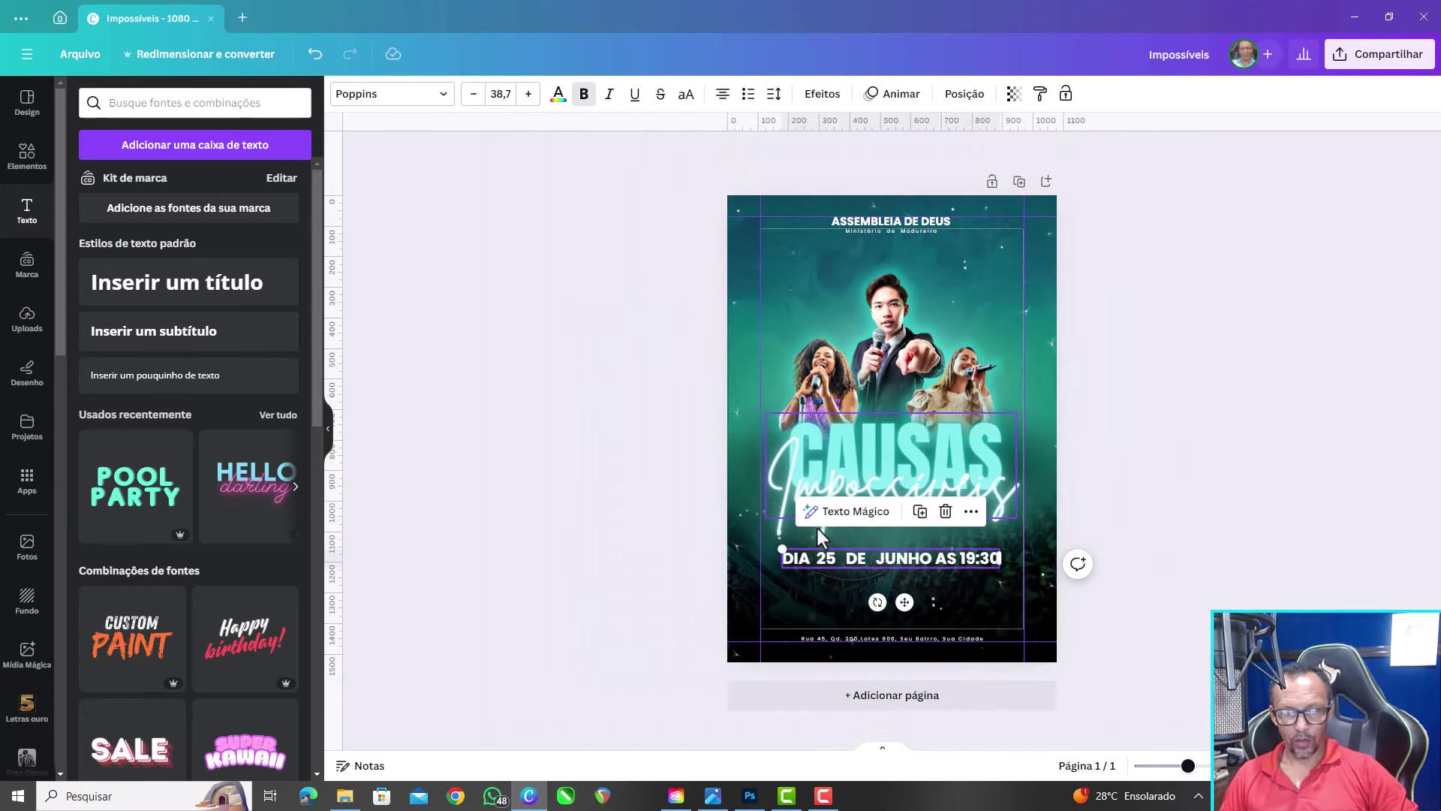
left_click(1156, 394)
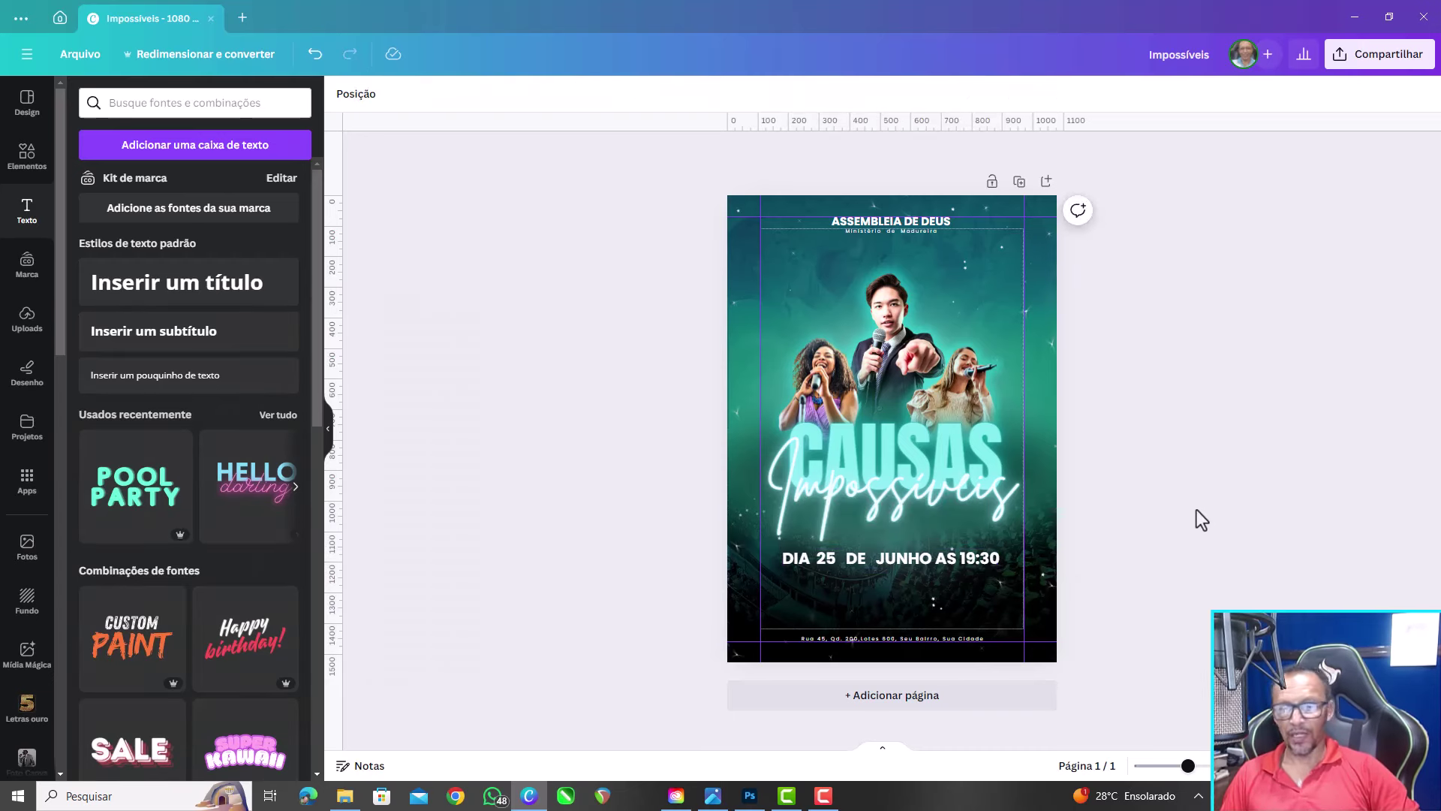
Recolour the date line from white to a custom cyan, #3BCFCF
left_click(953, 557)
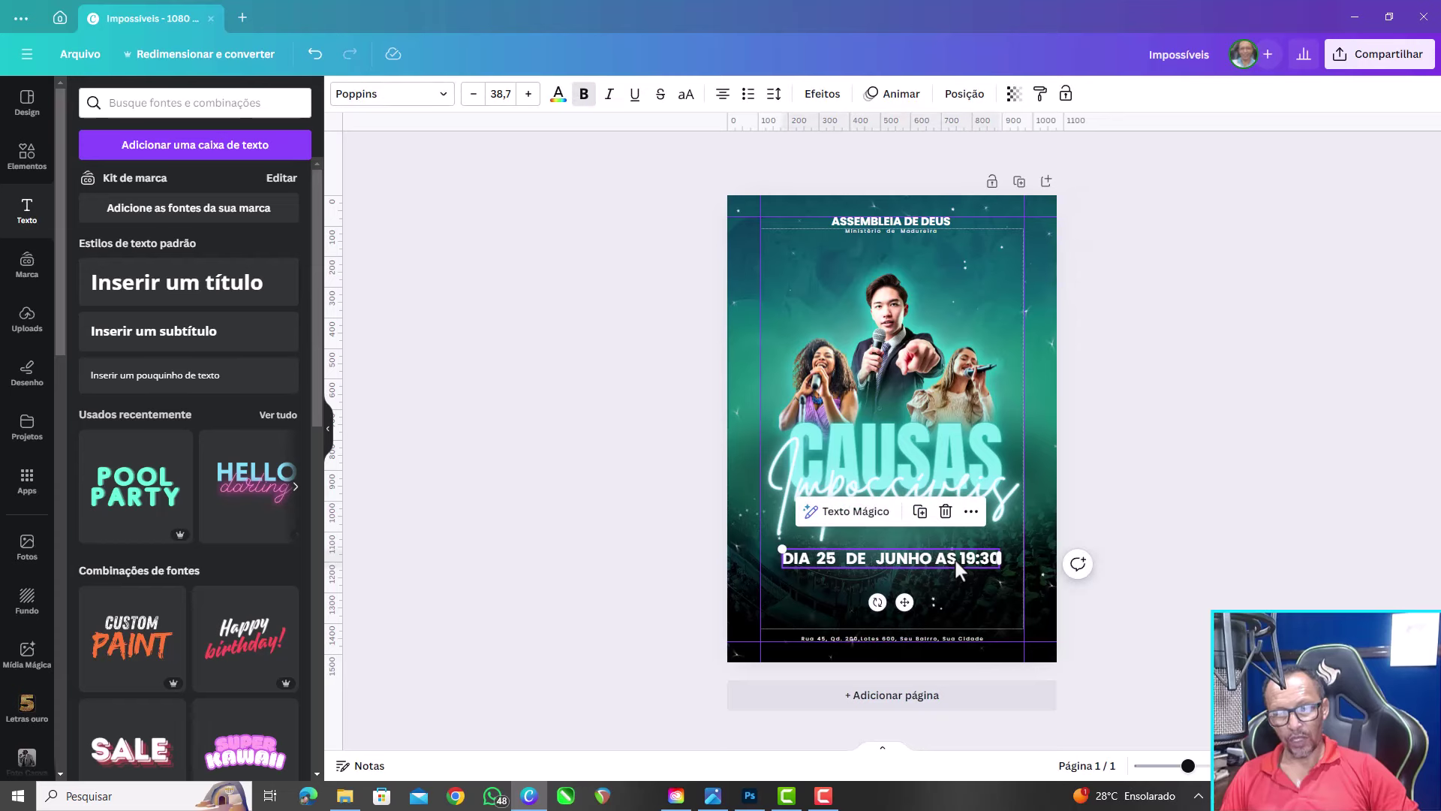
left_click(557, 96)
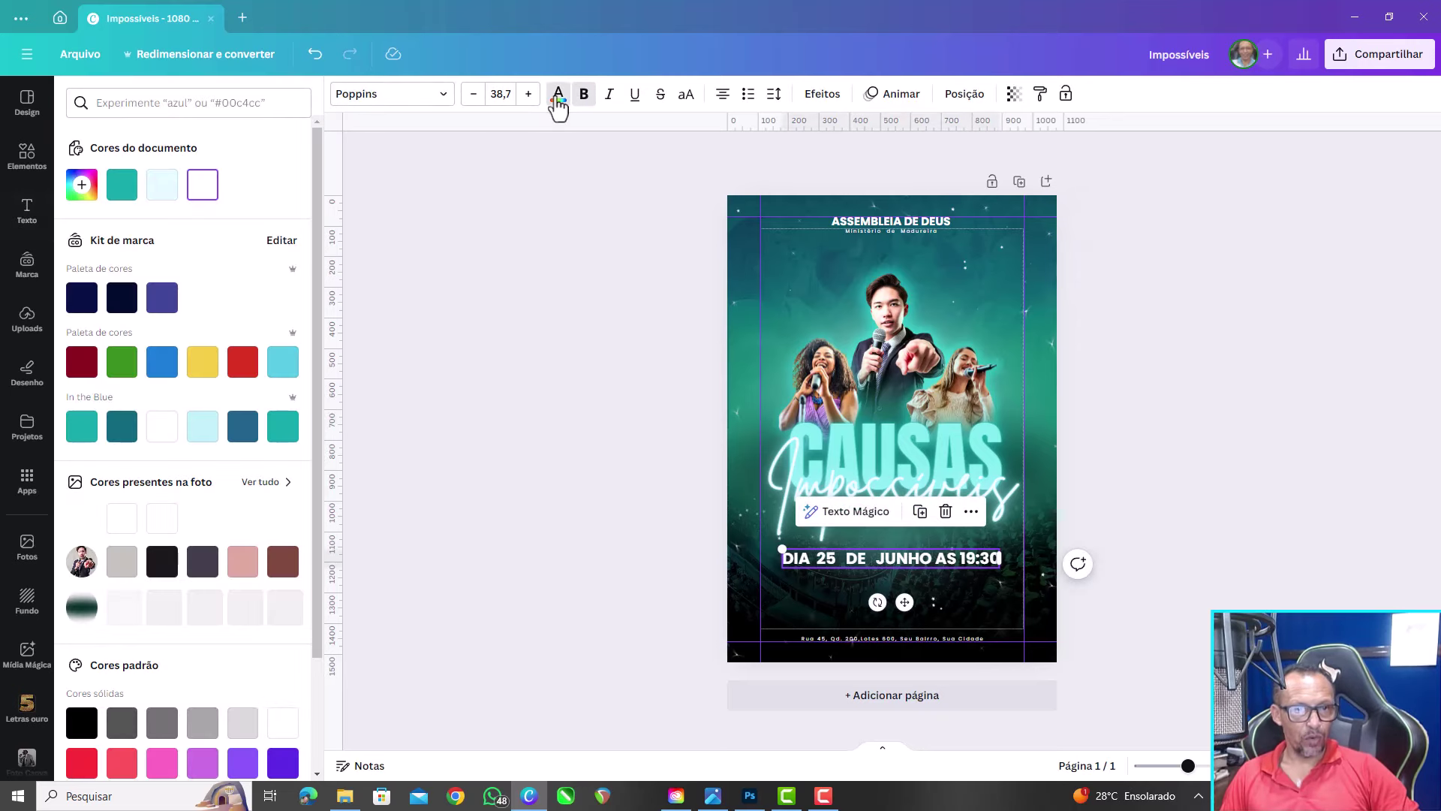
left_click(120, 197)
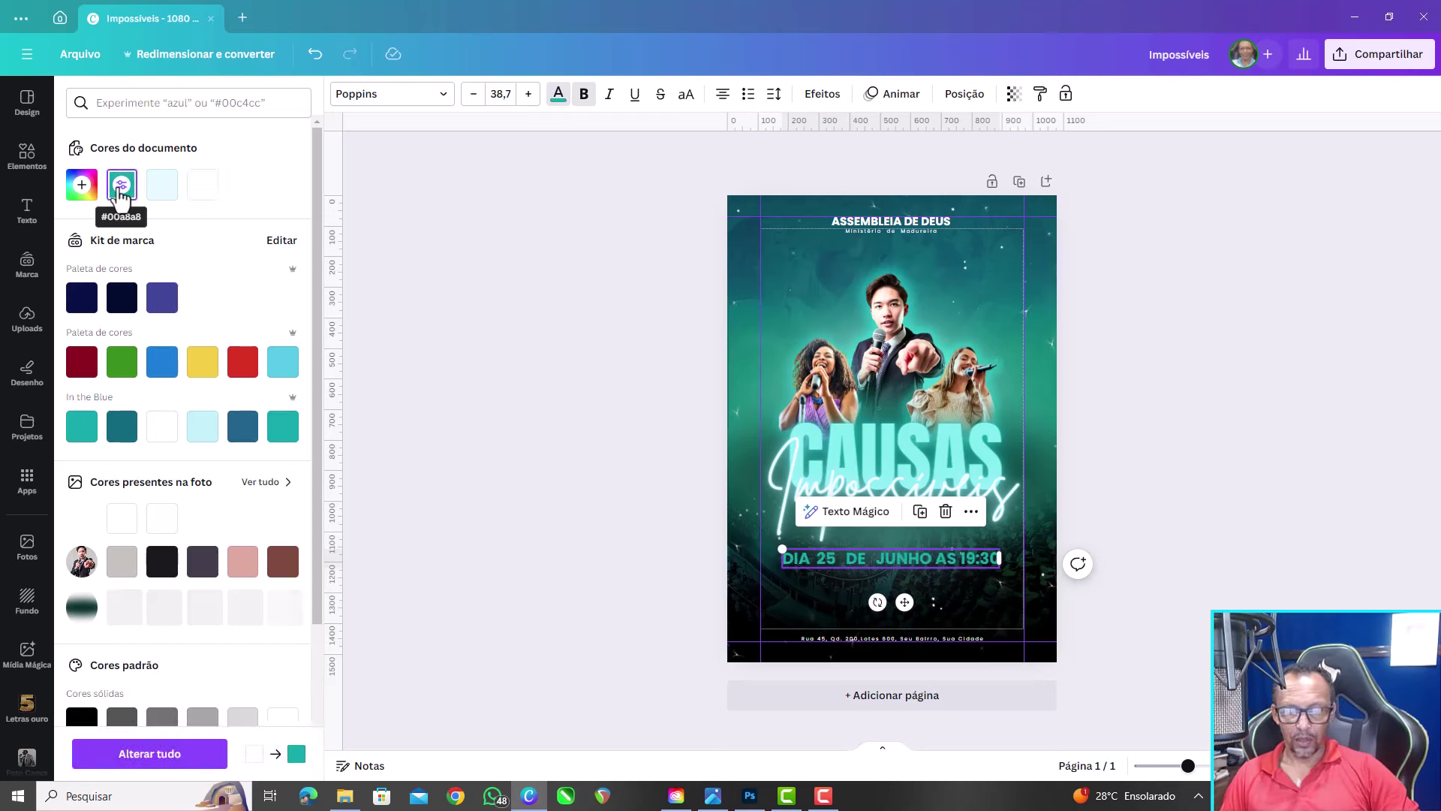
left_click(160, 194)
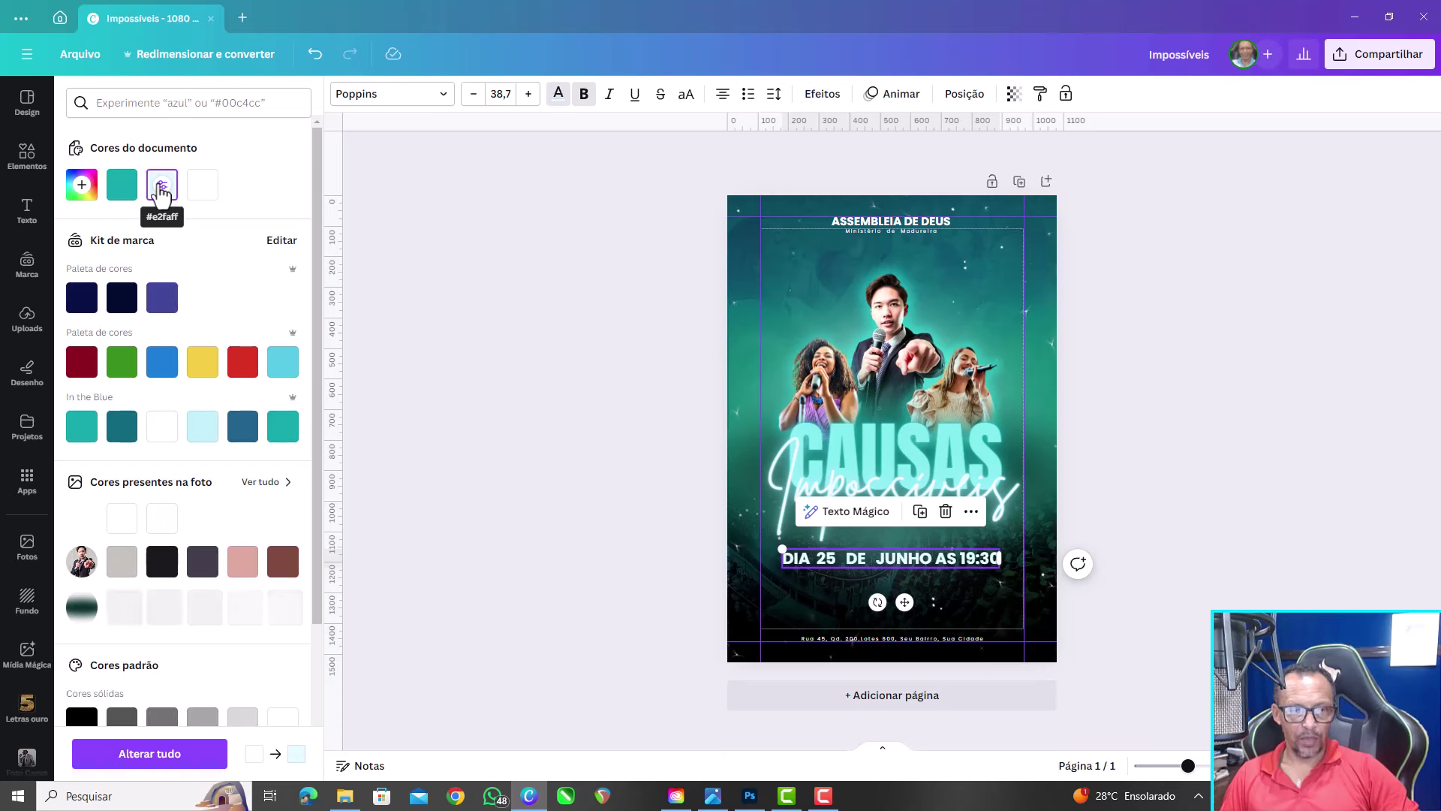
left_click(86, 433)
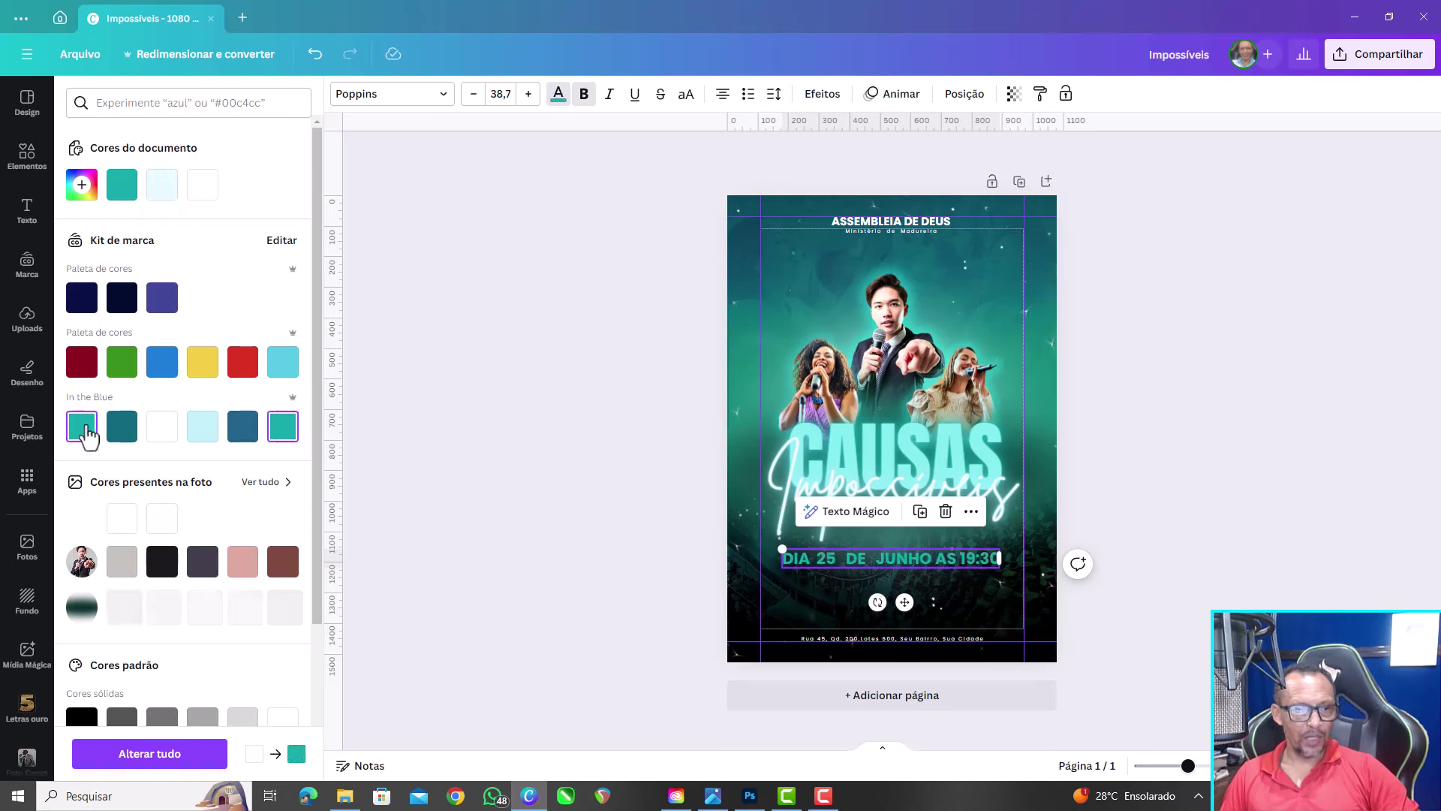
left_click(81, 184)
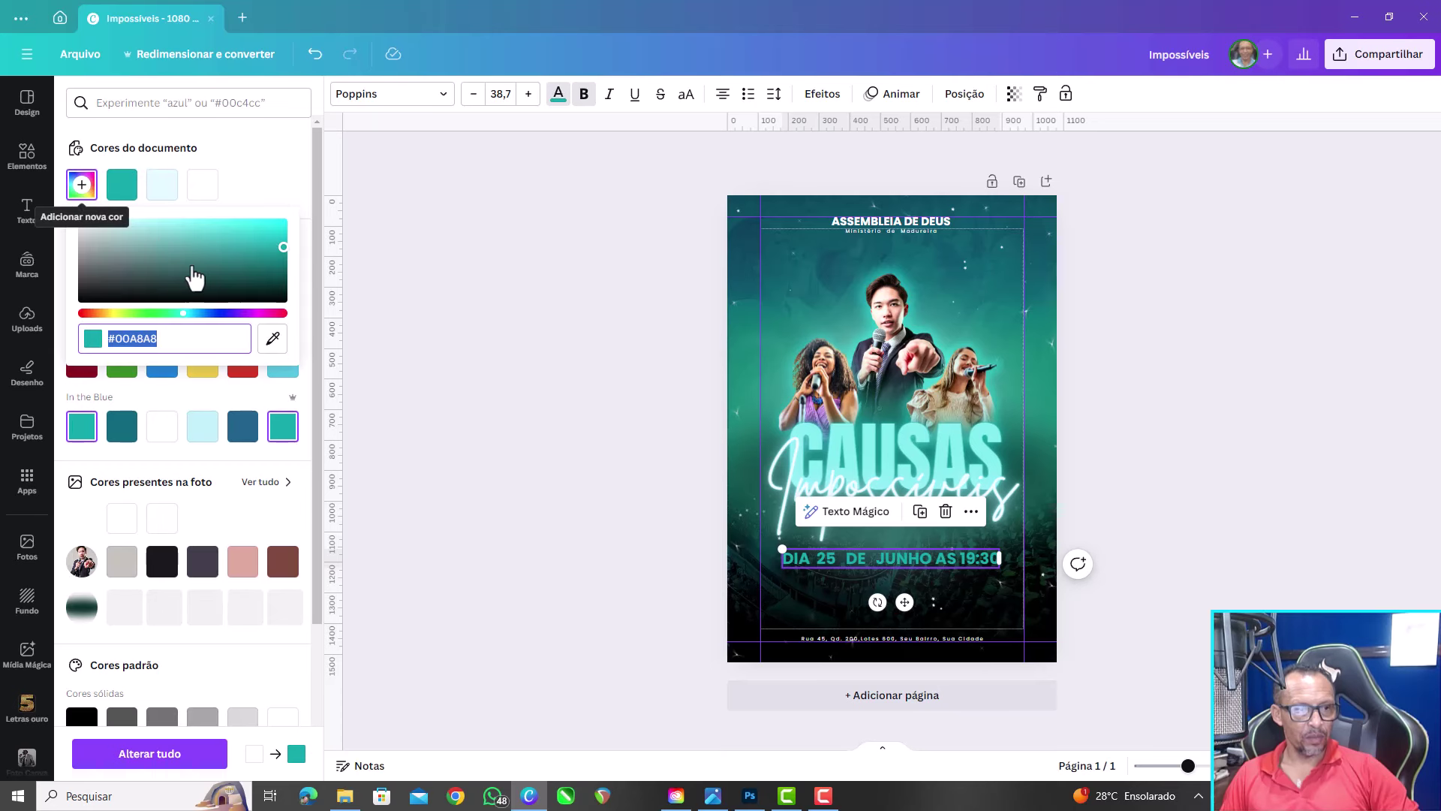
left_click_drag(263, 280, 225, 230)
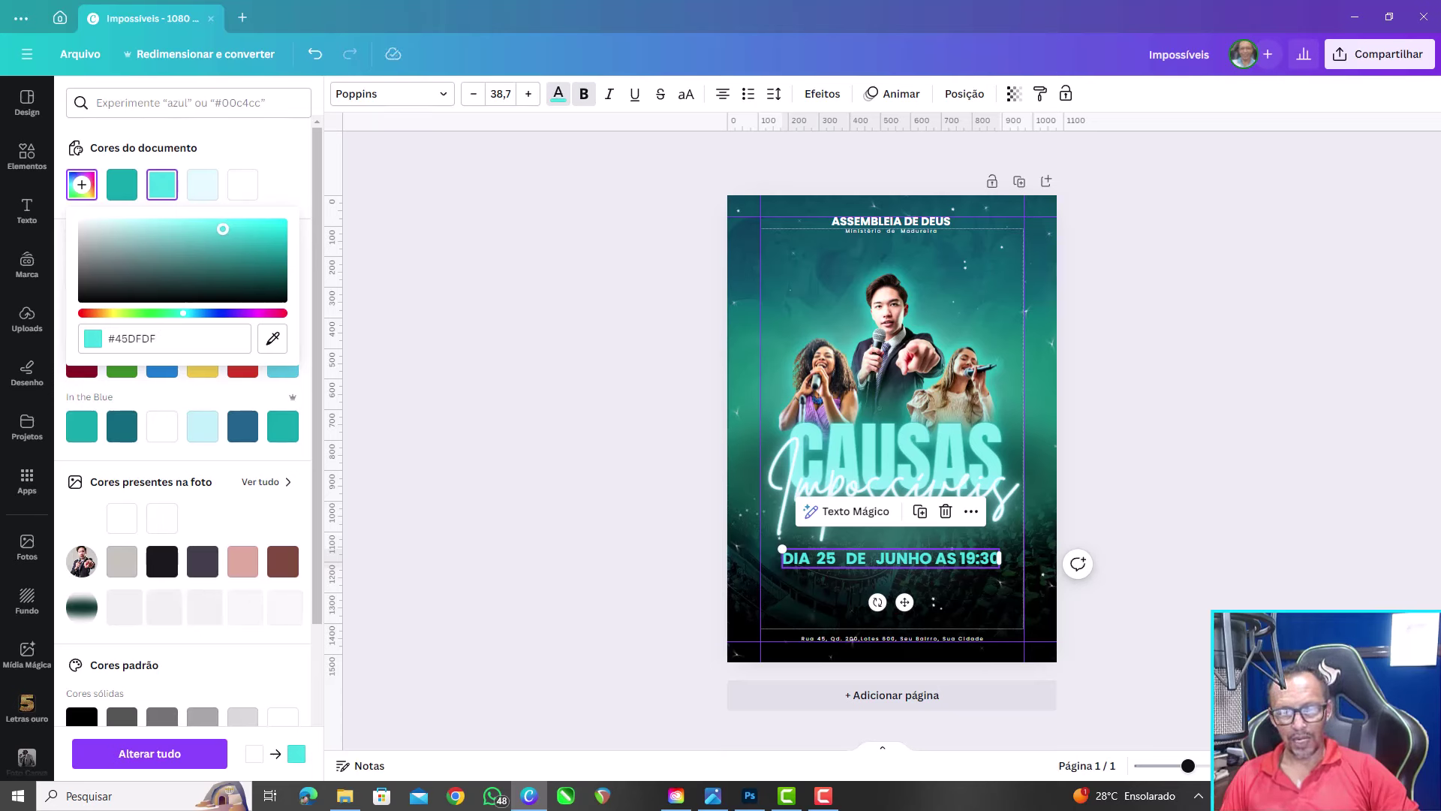
mouse_move(223, 230)
left_mouse_down()
mouse_move(231, 240)
mouse_move(222, 230)
left_mouse_up()
Move the date line lower on the poster, toward the footer
key("Escape")
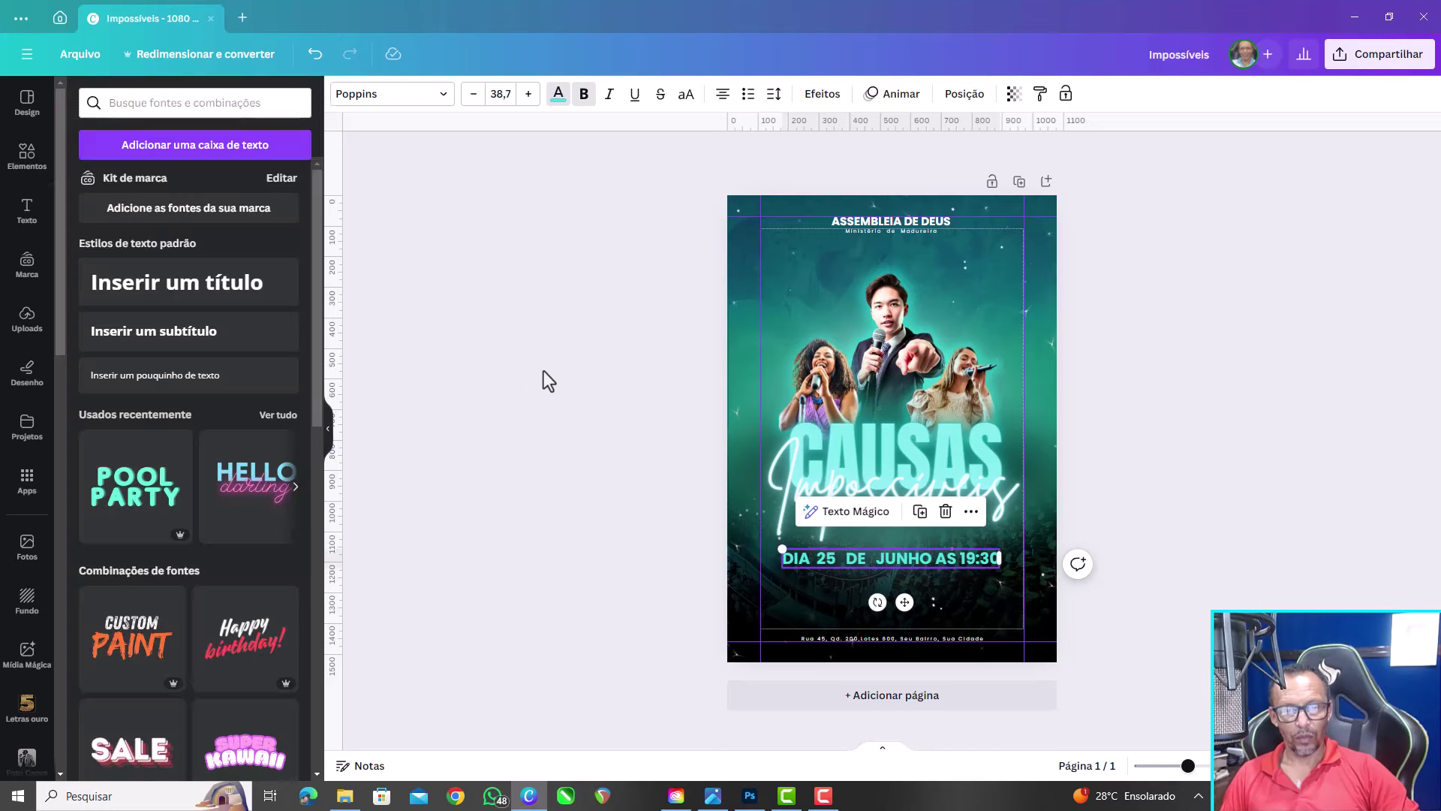
key("Escape")
scroll(1037, 626, "up", 2)
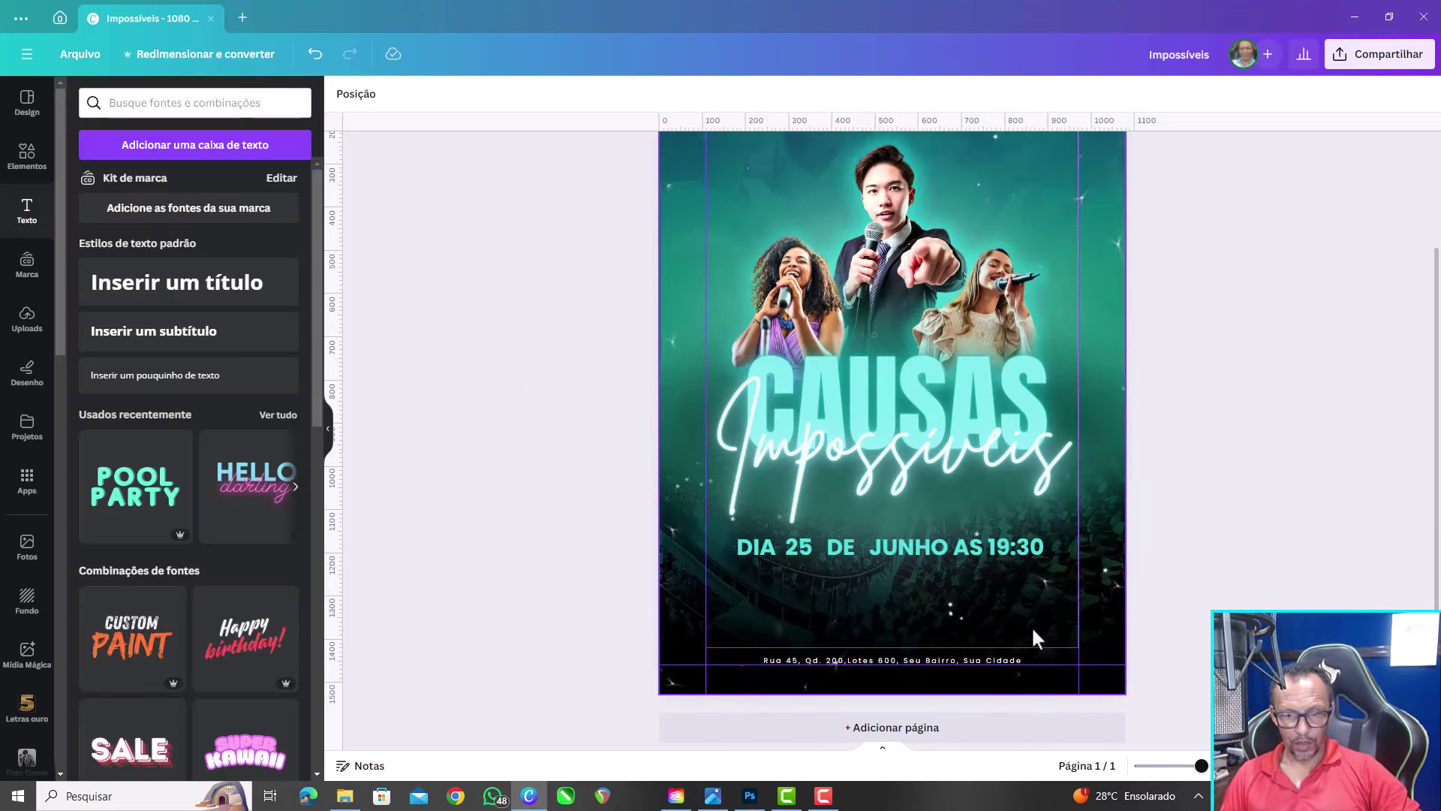
scroll(1032, 625, "up", 2)
scroll(885, 587, "down", 2)
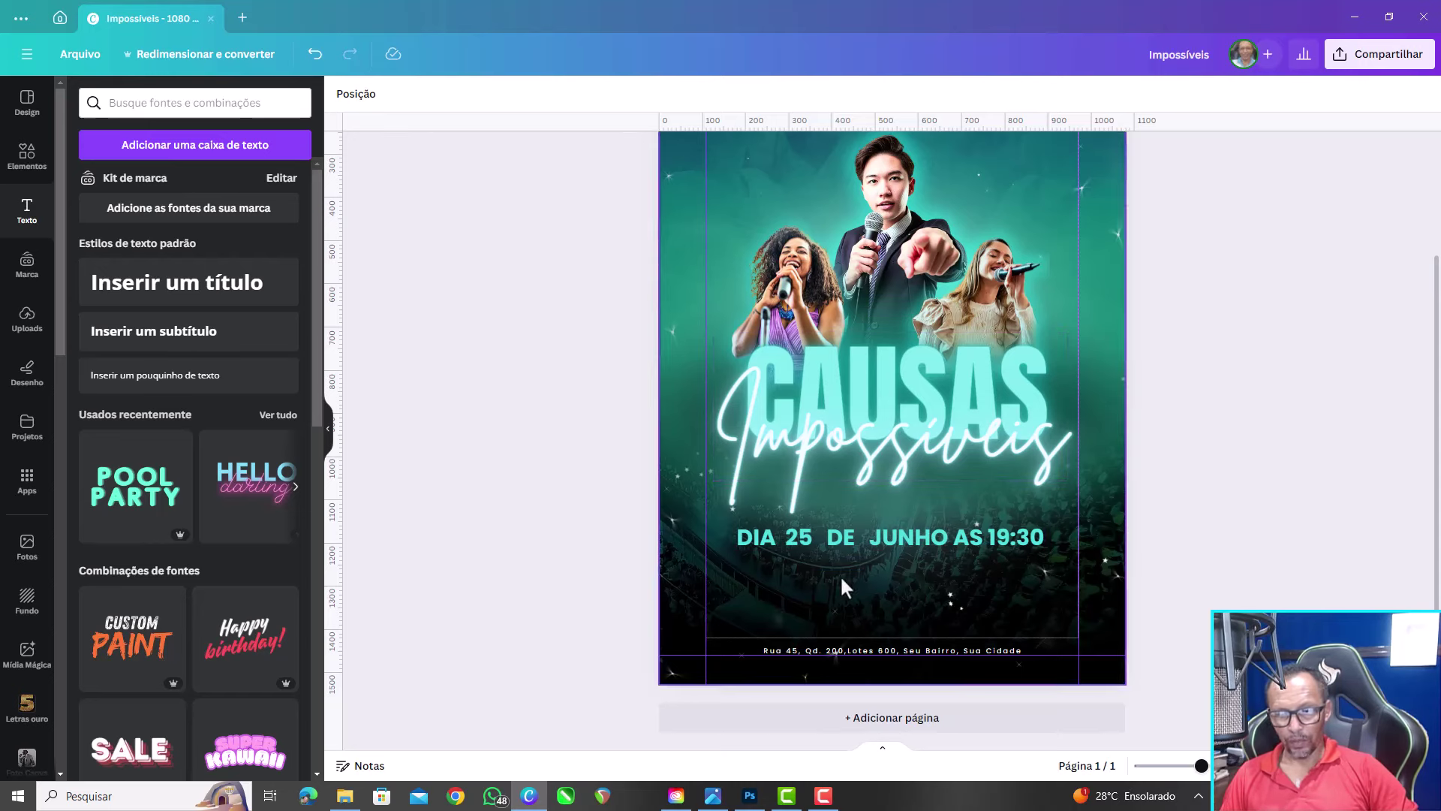
left_click_drag(911, 542, 914, 598)
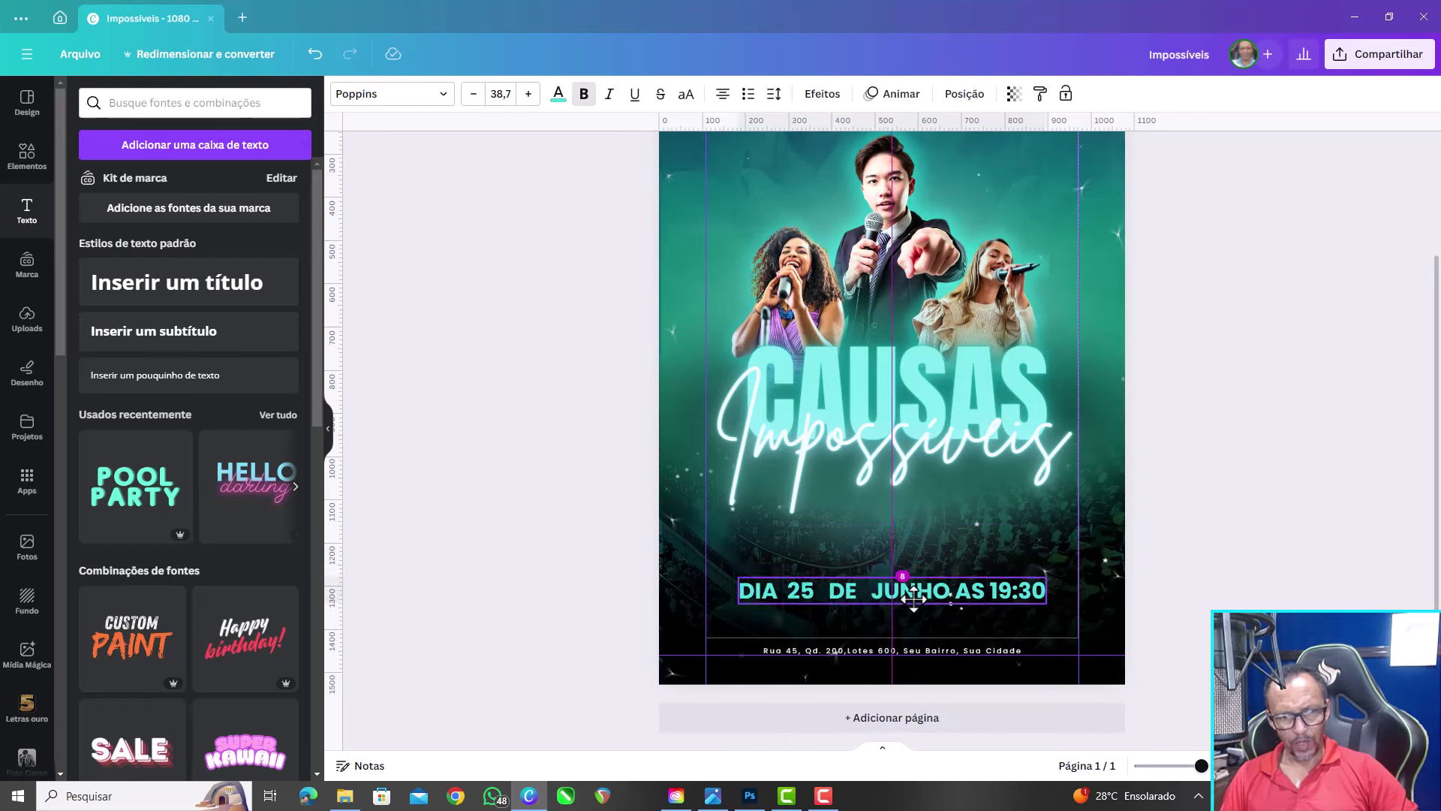
Enlarge the address footer to size 17.3 across the margins, centre it, and nudge the date down
left_click(975, 647)
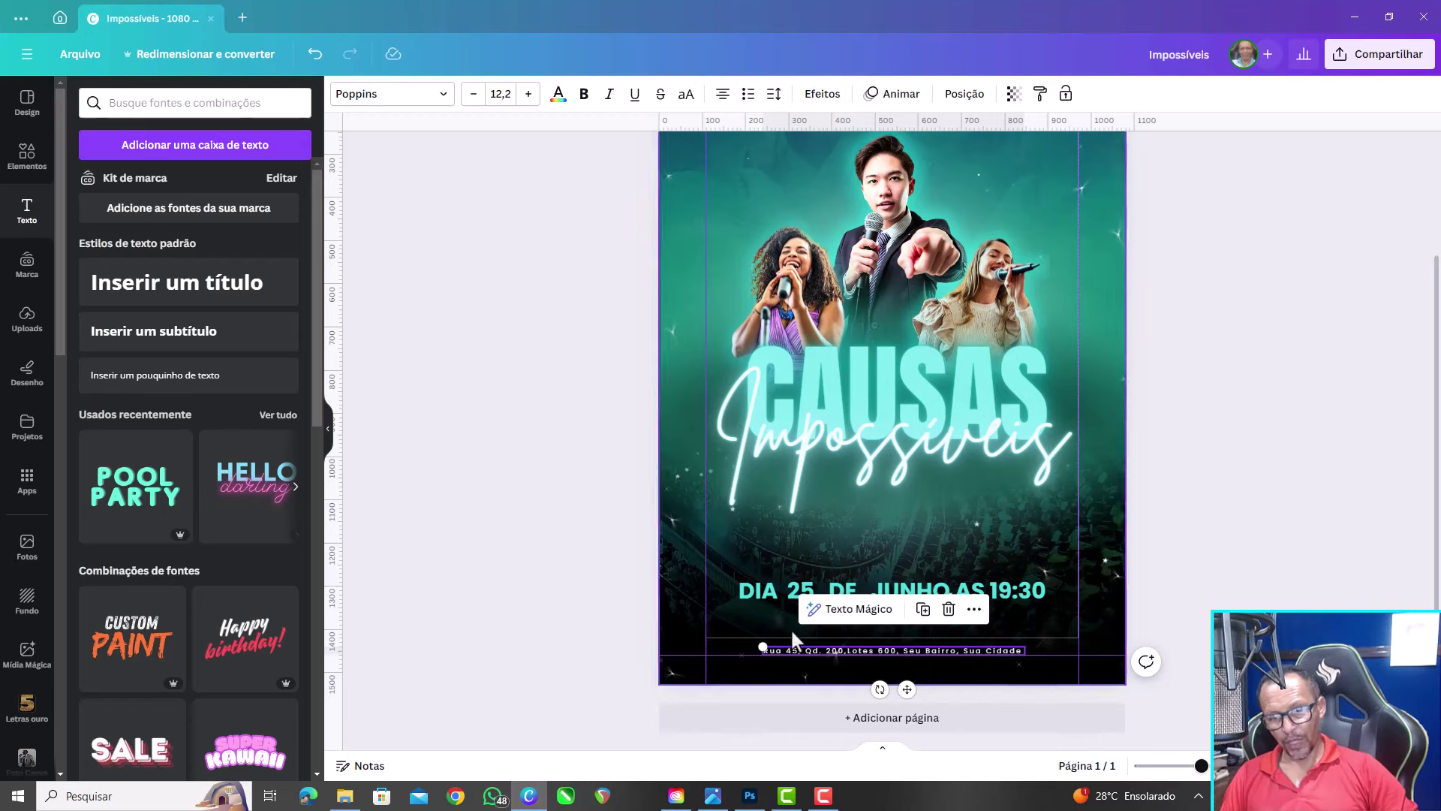
left_click_drag(751, 644, 705, 644)
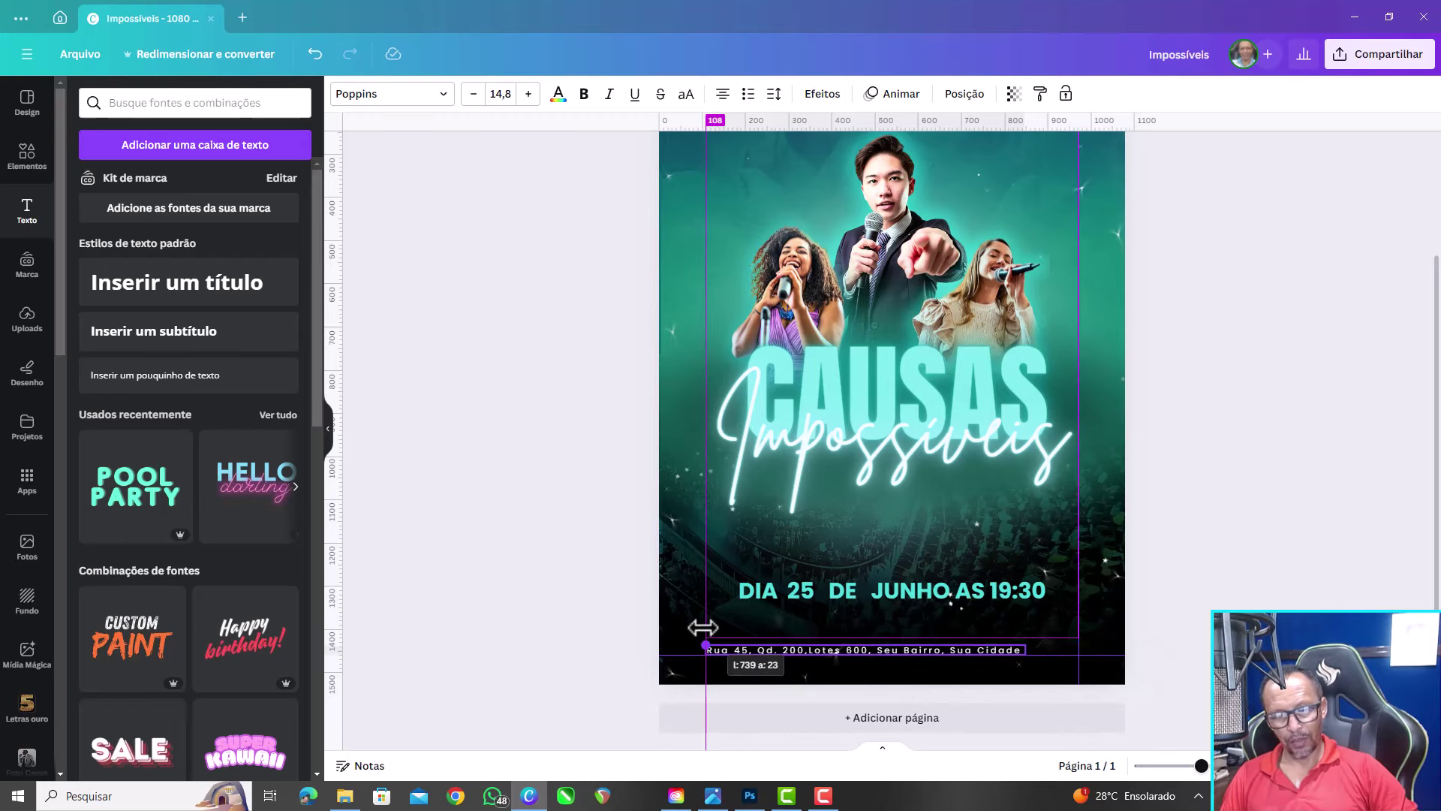
left_click_drag(1005, 645, 1061, 644)
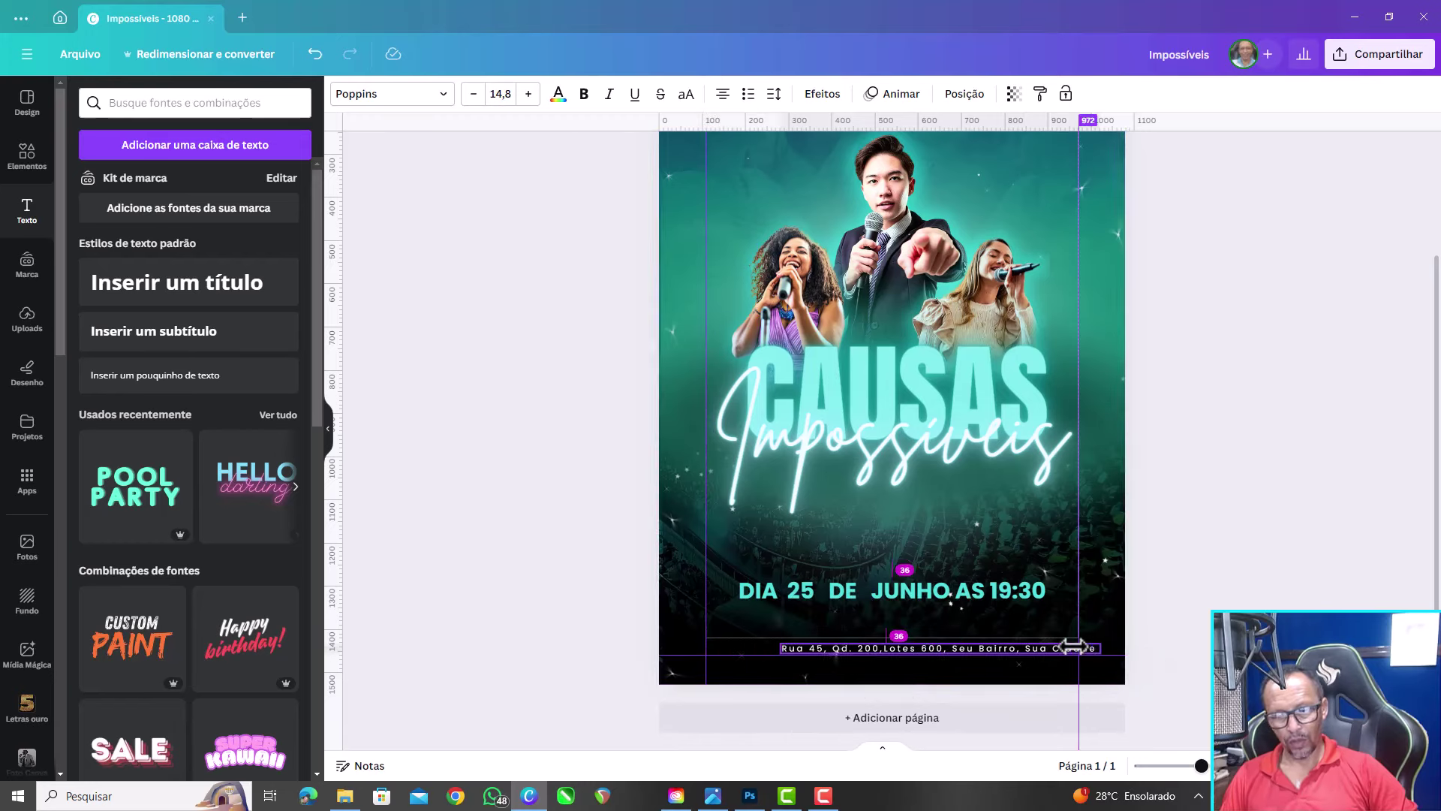
left_click_drag(759, 640, 707, 641)
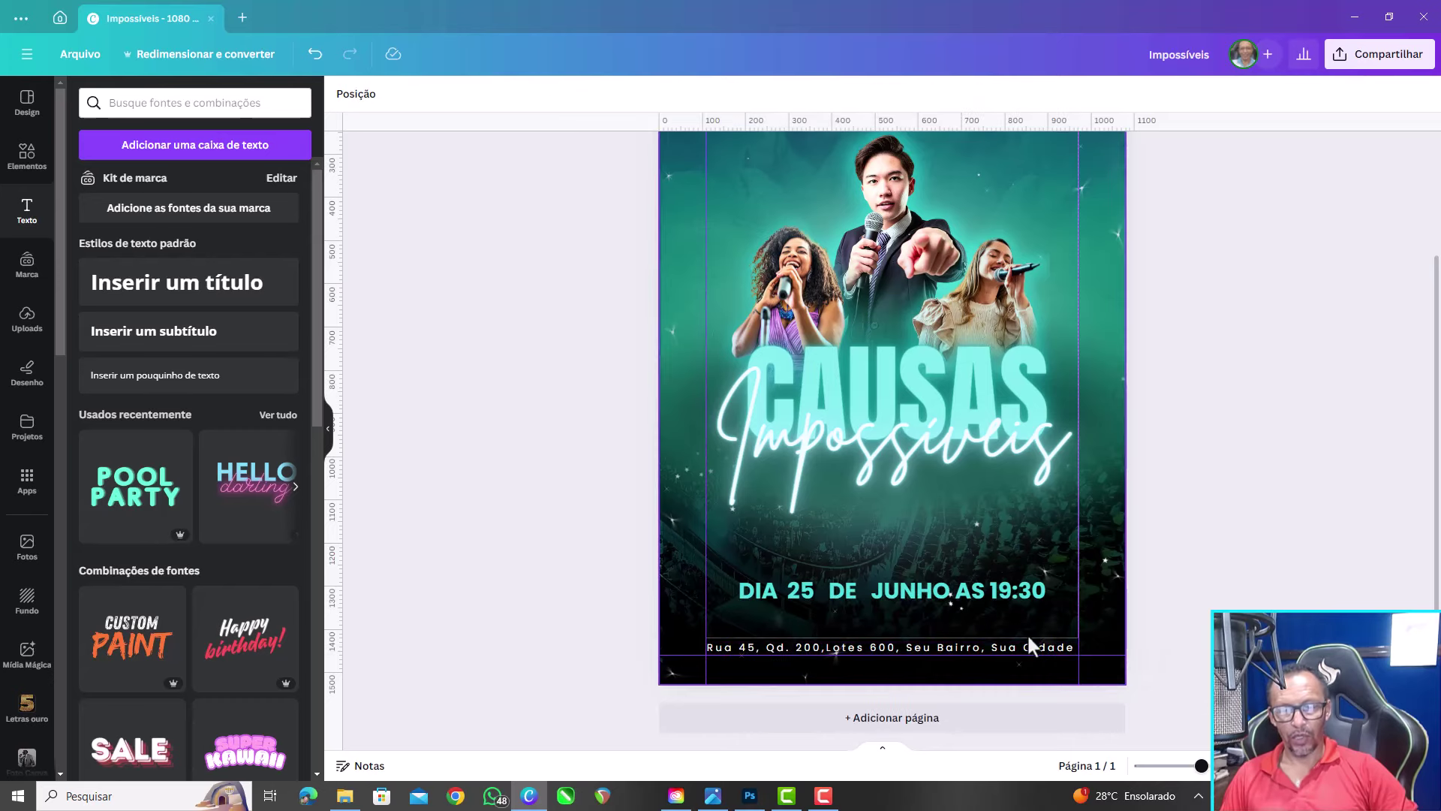
left_click_drag(1029, 641, 1035, 644)
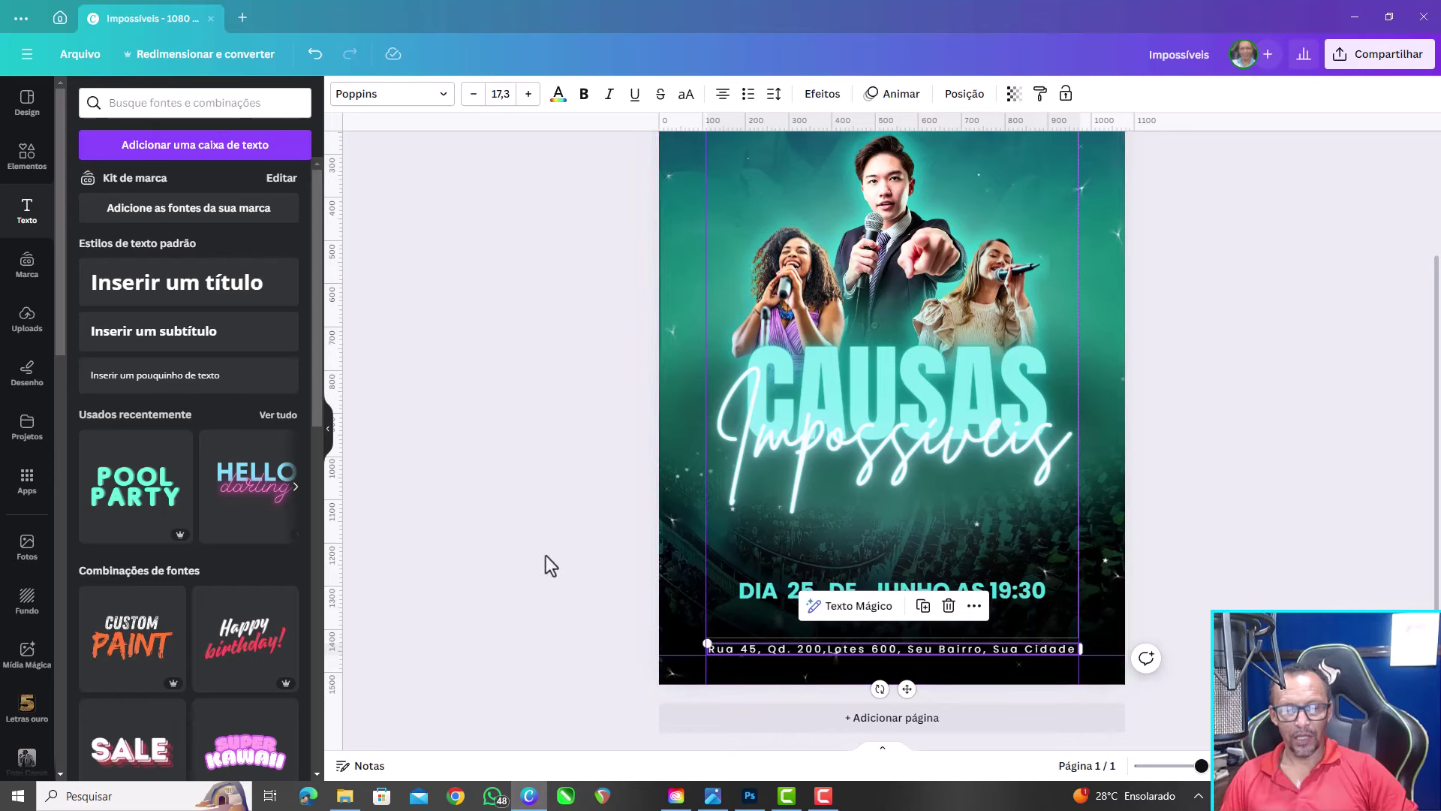
left_click(510, 556)
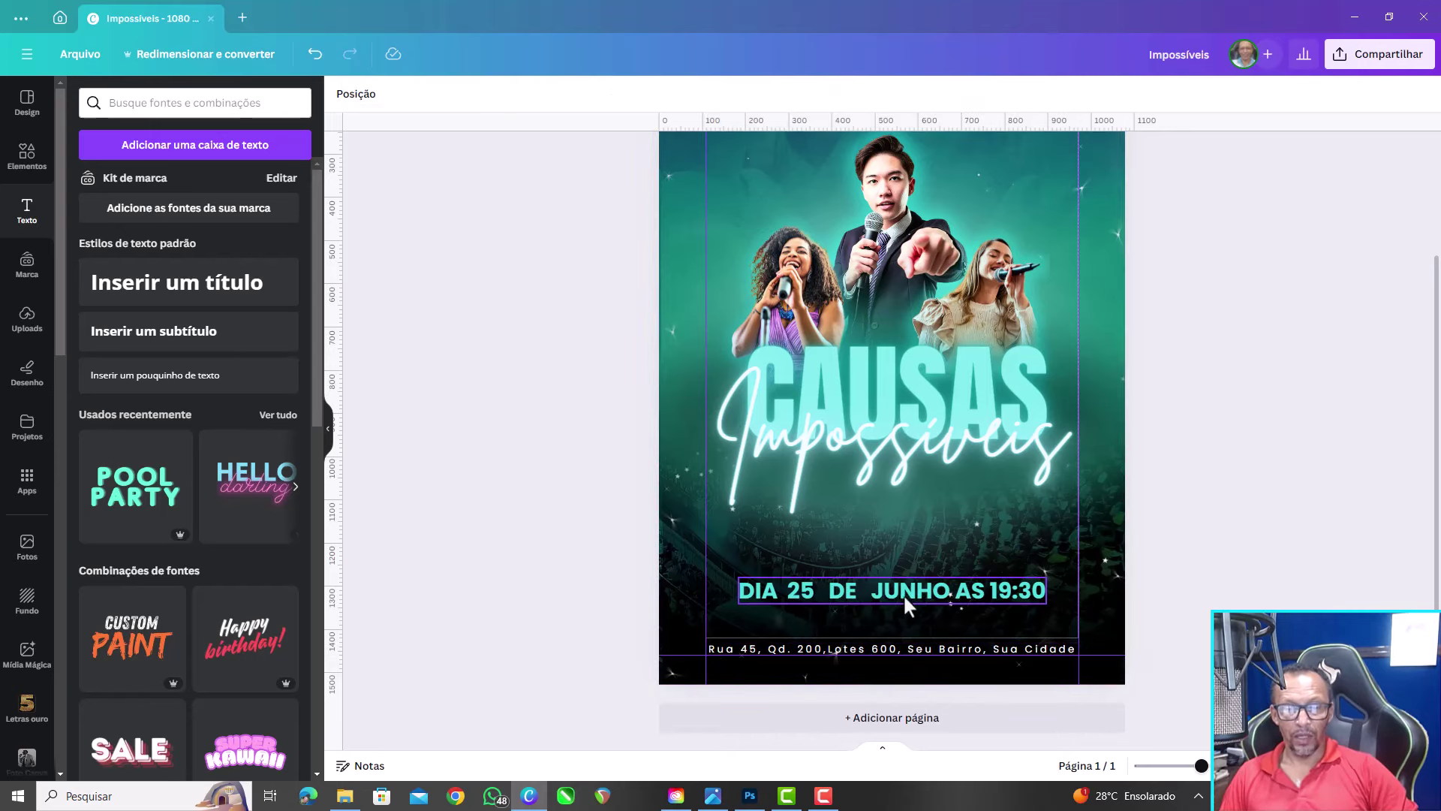
left_click_drag(903, 593, 901, 598)
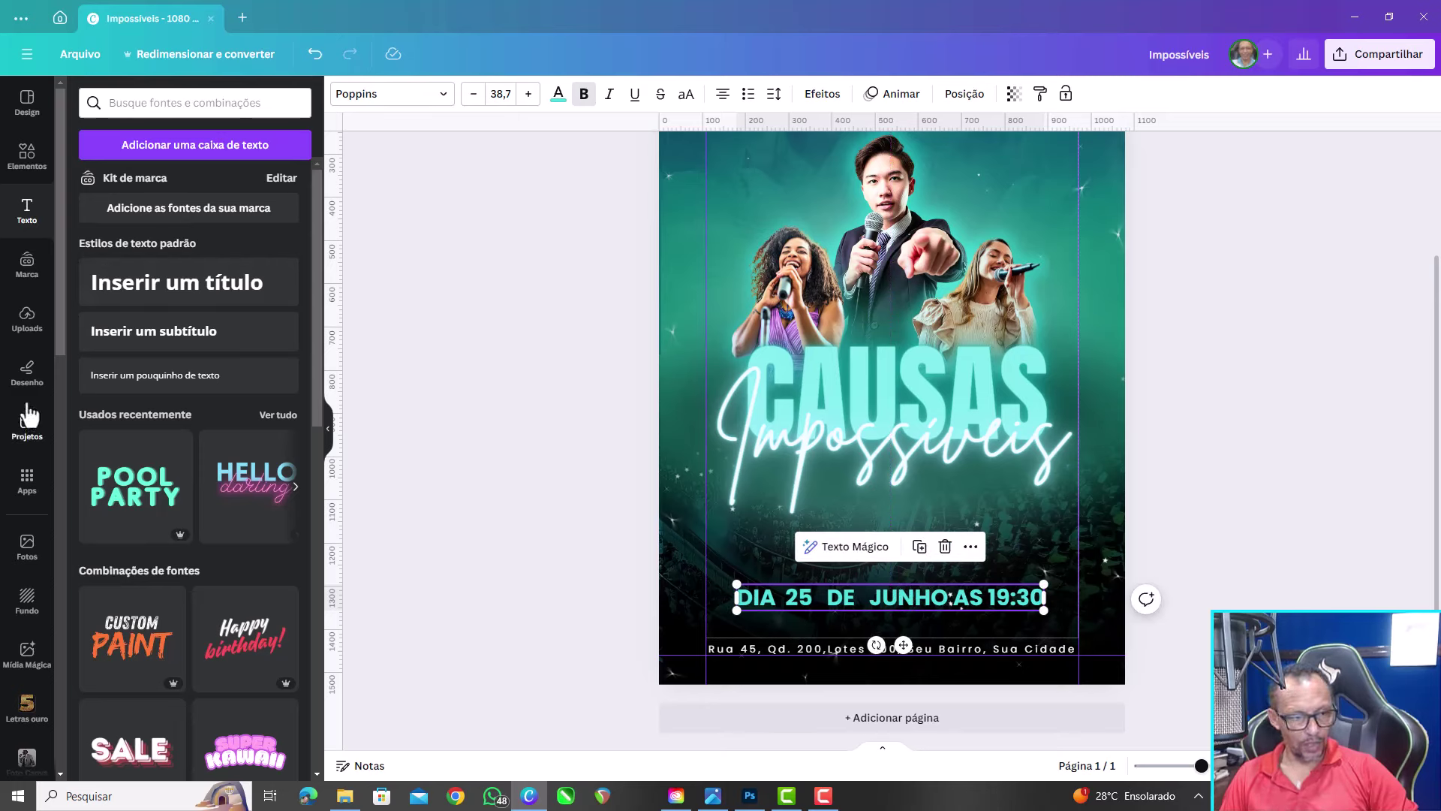
Add a square box over the date line, stretched to cover DIA 25, with its yellow fill removed
left_click(33, 160)
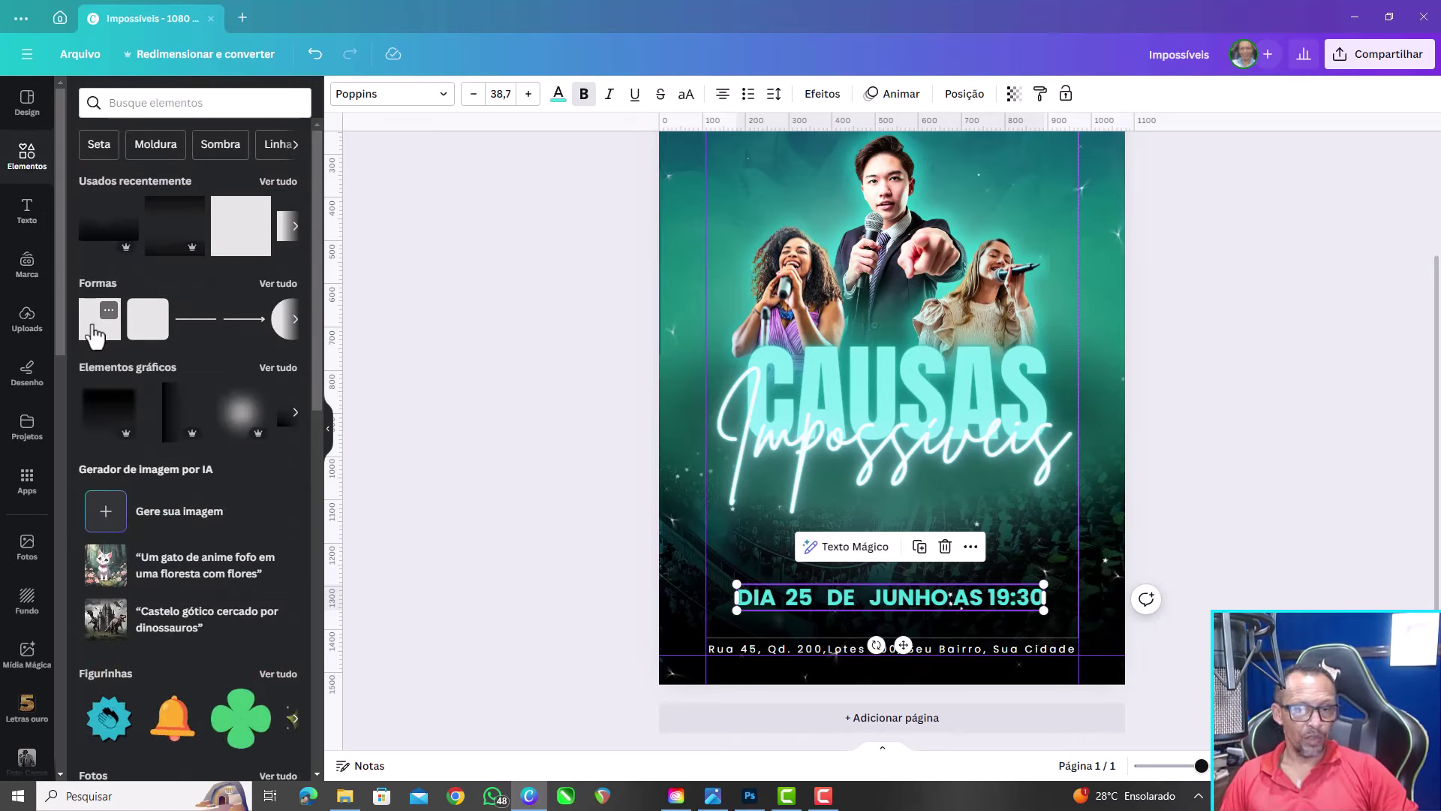
left_click(95, 331)
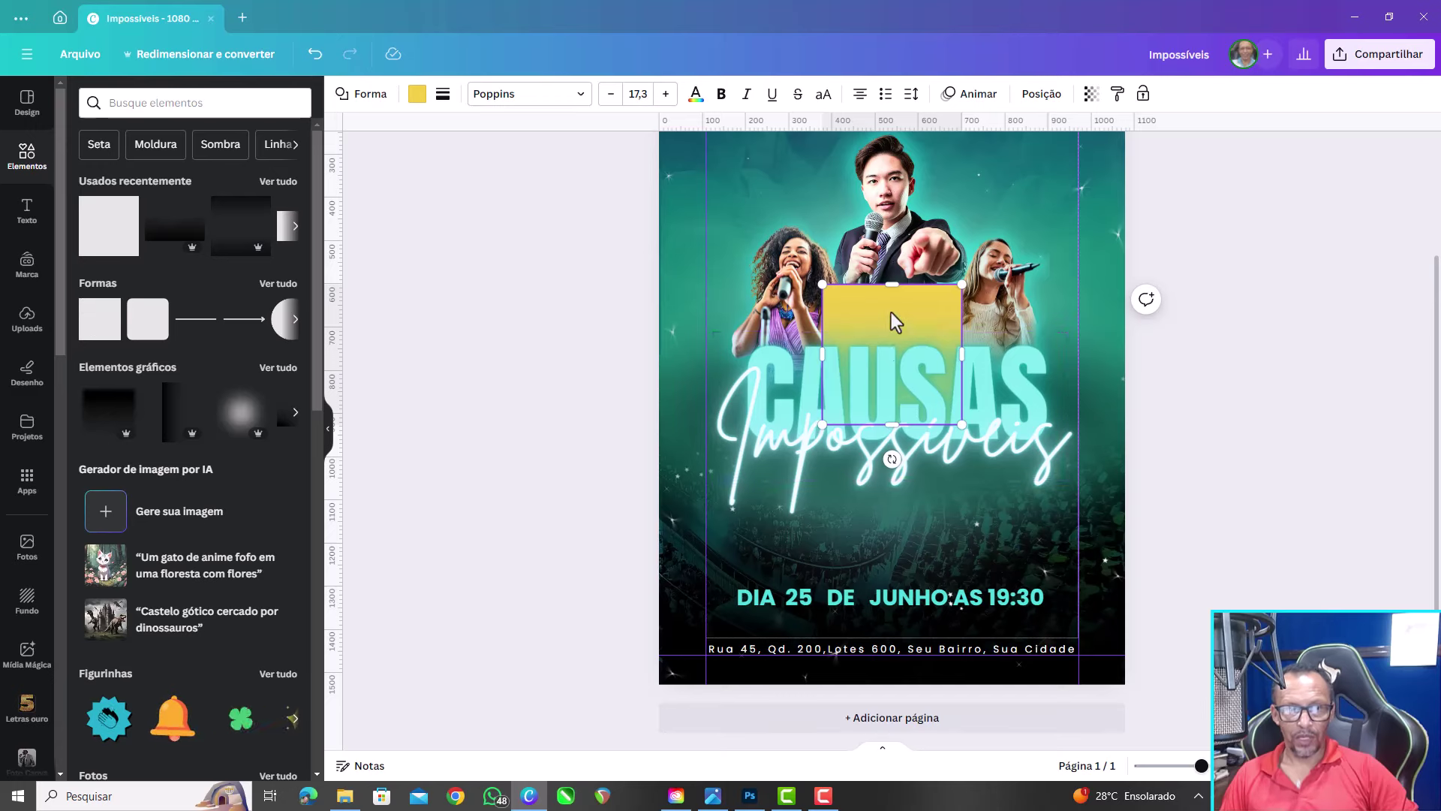
mouse_move(890, 313)
left_mouse_down()
mouse_move(895, 619)
mouse_move(1057, 596)
left_mouse_up()
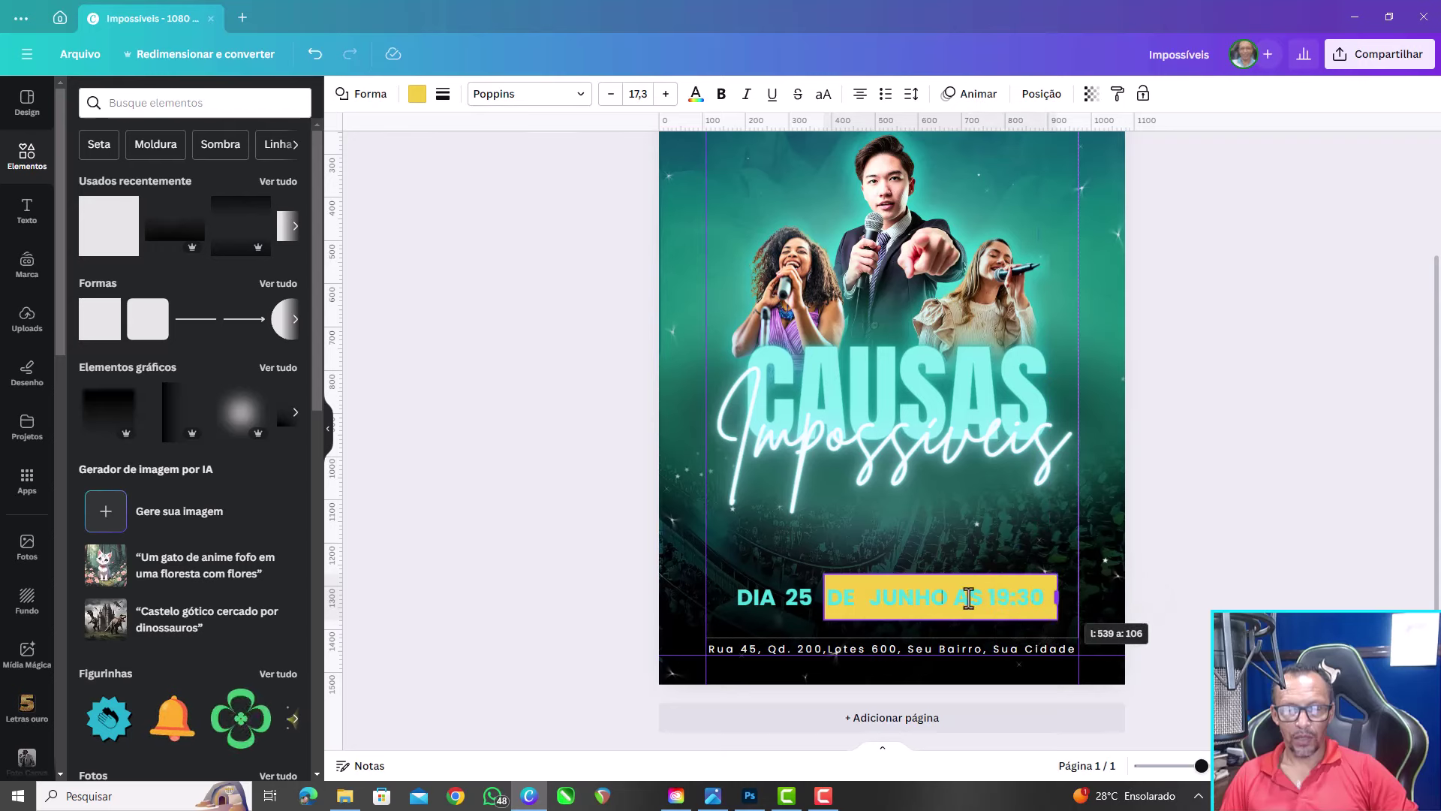
left_click_drag(788, 597, 722, 597)
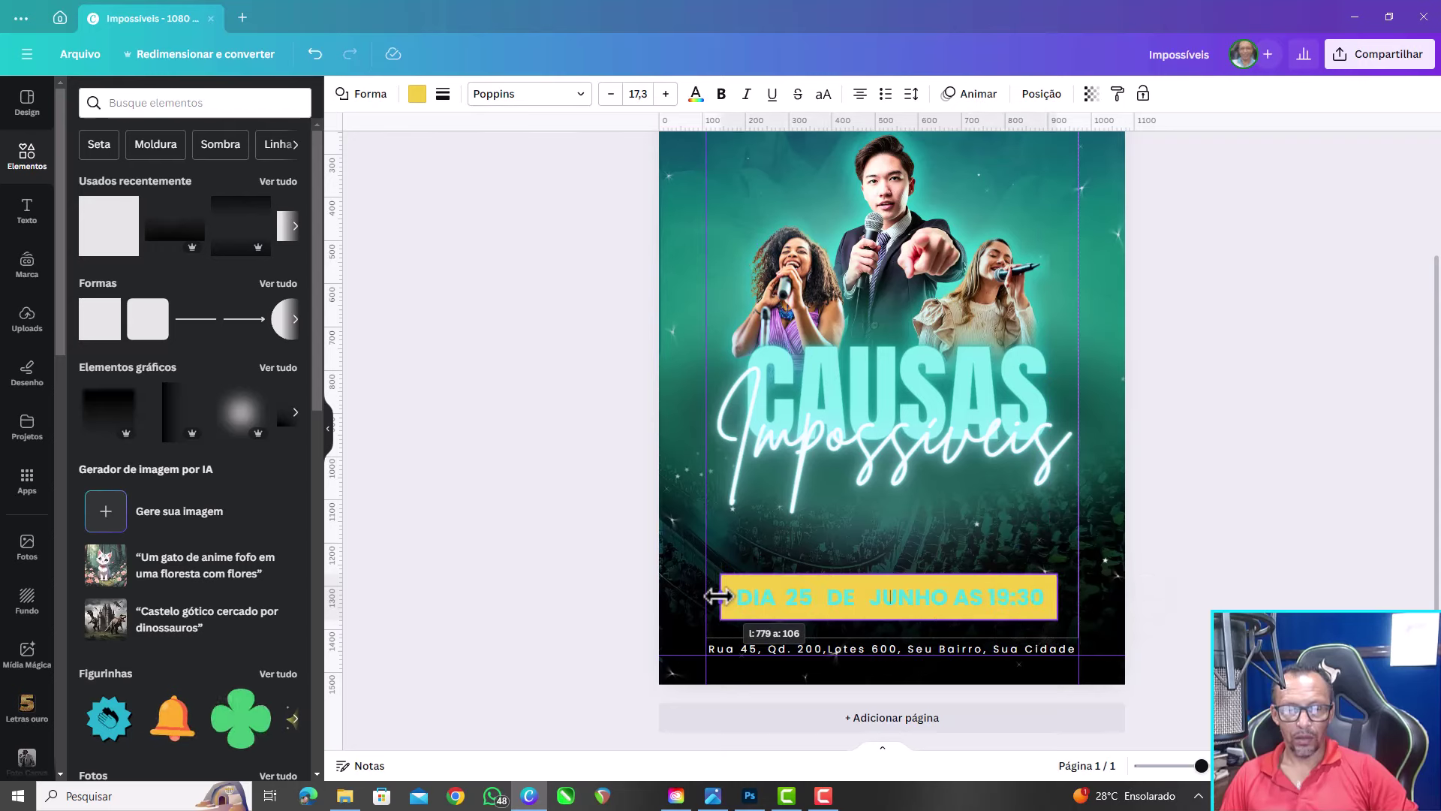
left_click(416, 95)
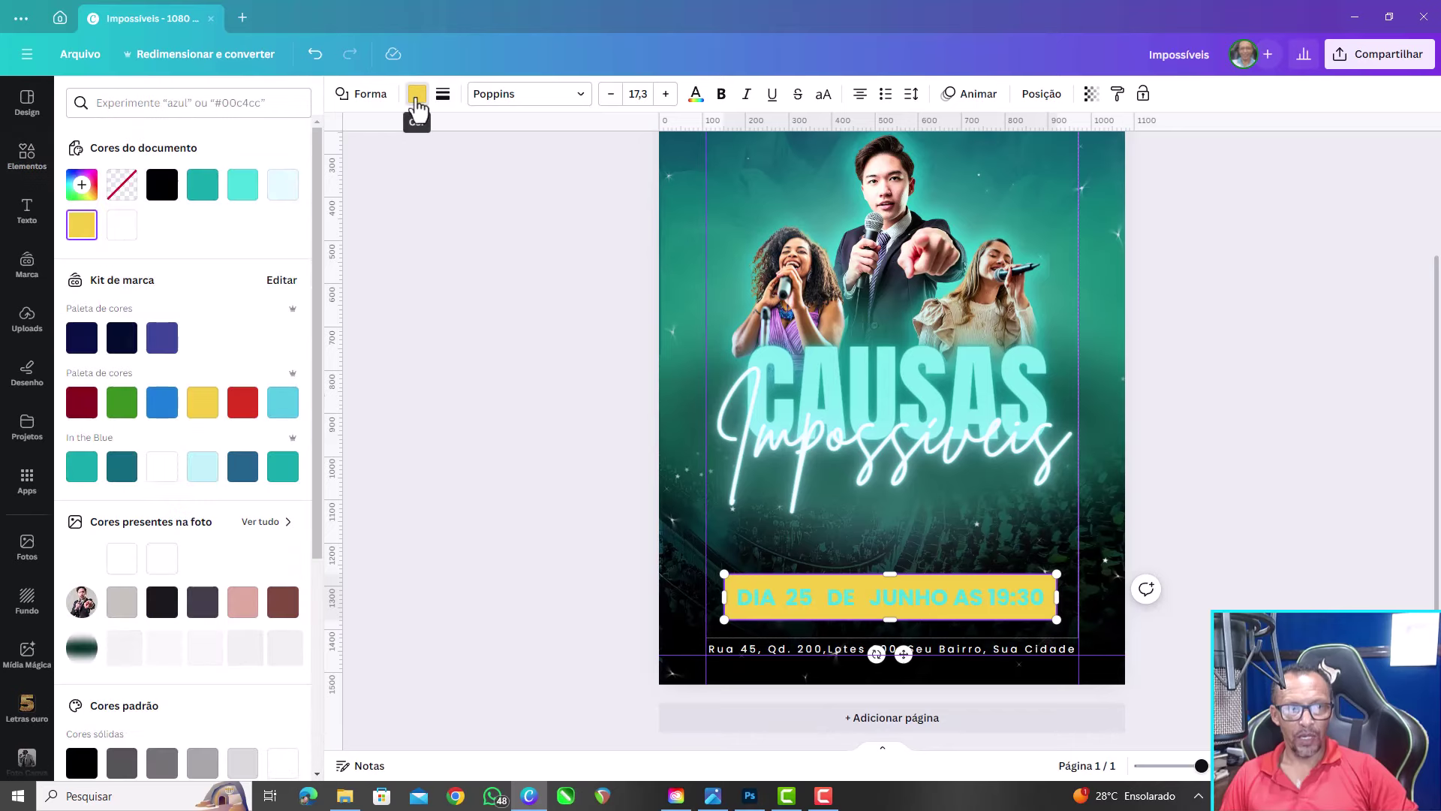
left_click(122, 187)
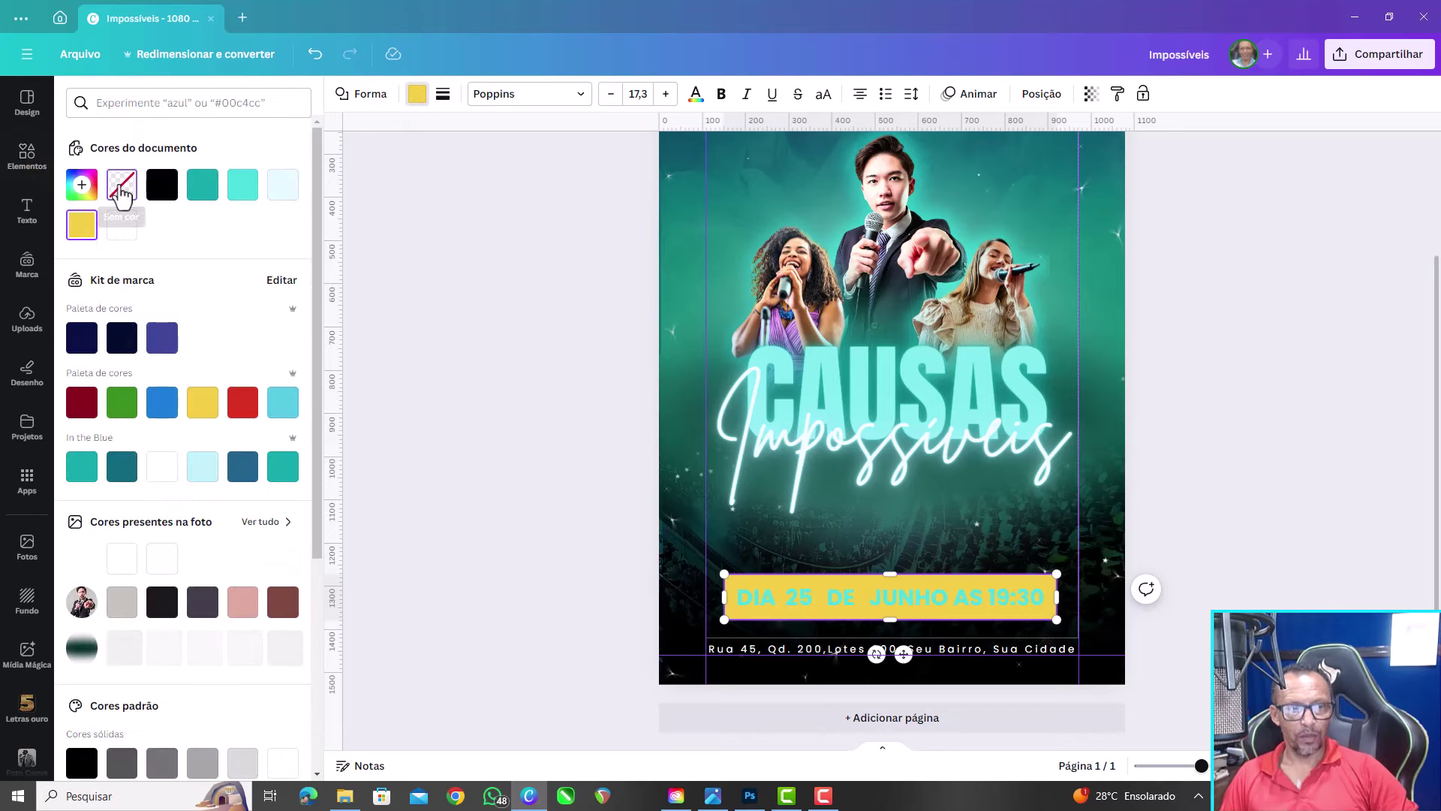
left_click(417, 95)
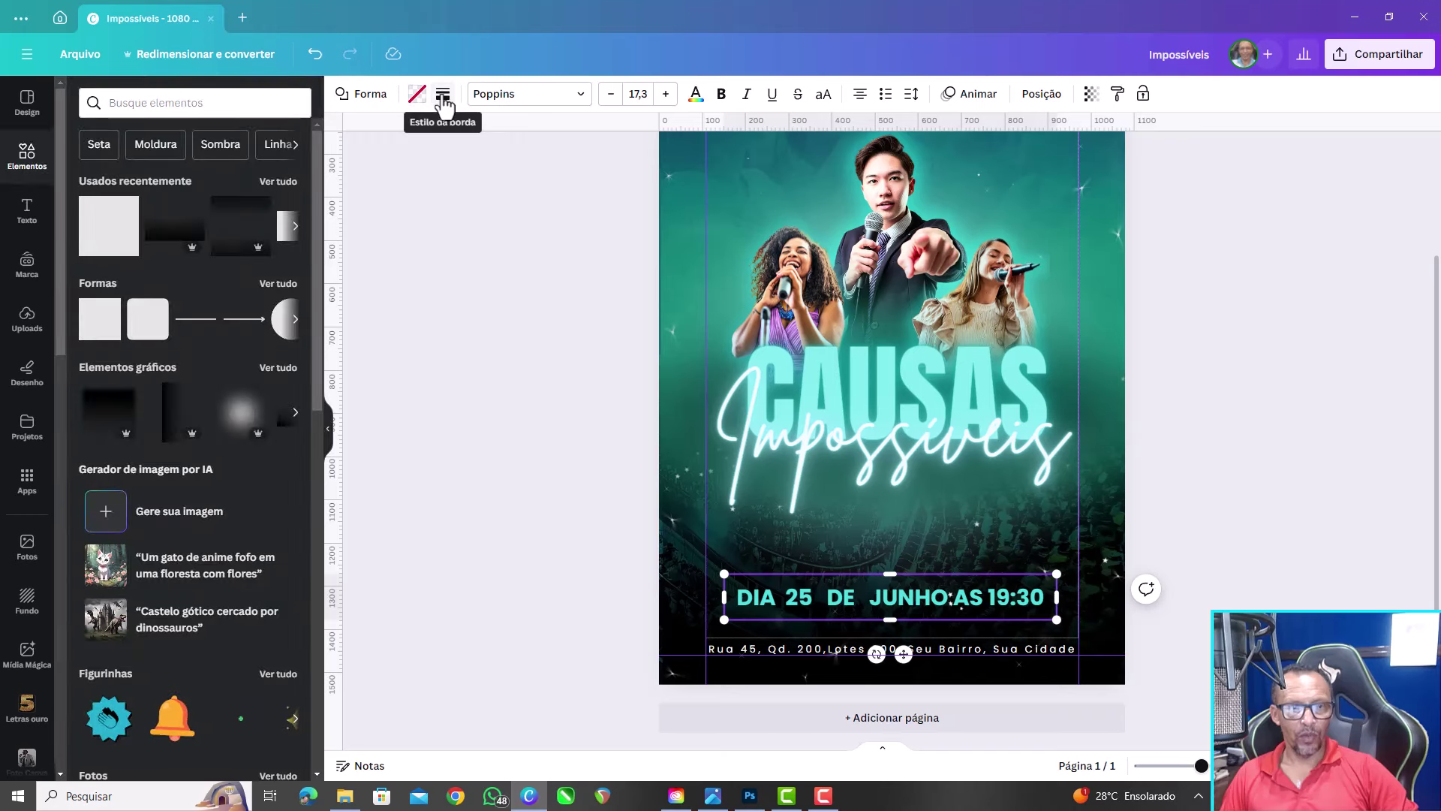
Give the box a solid #44dddd border, thickness 11, with corner rounding 100
left_click(442, 95)
left_click(511, 140)
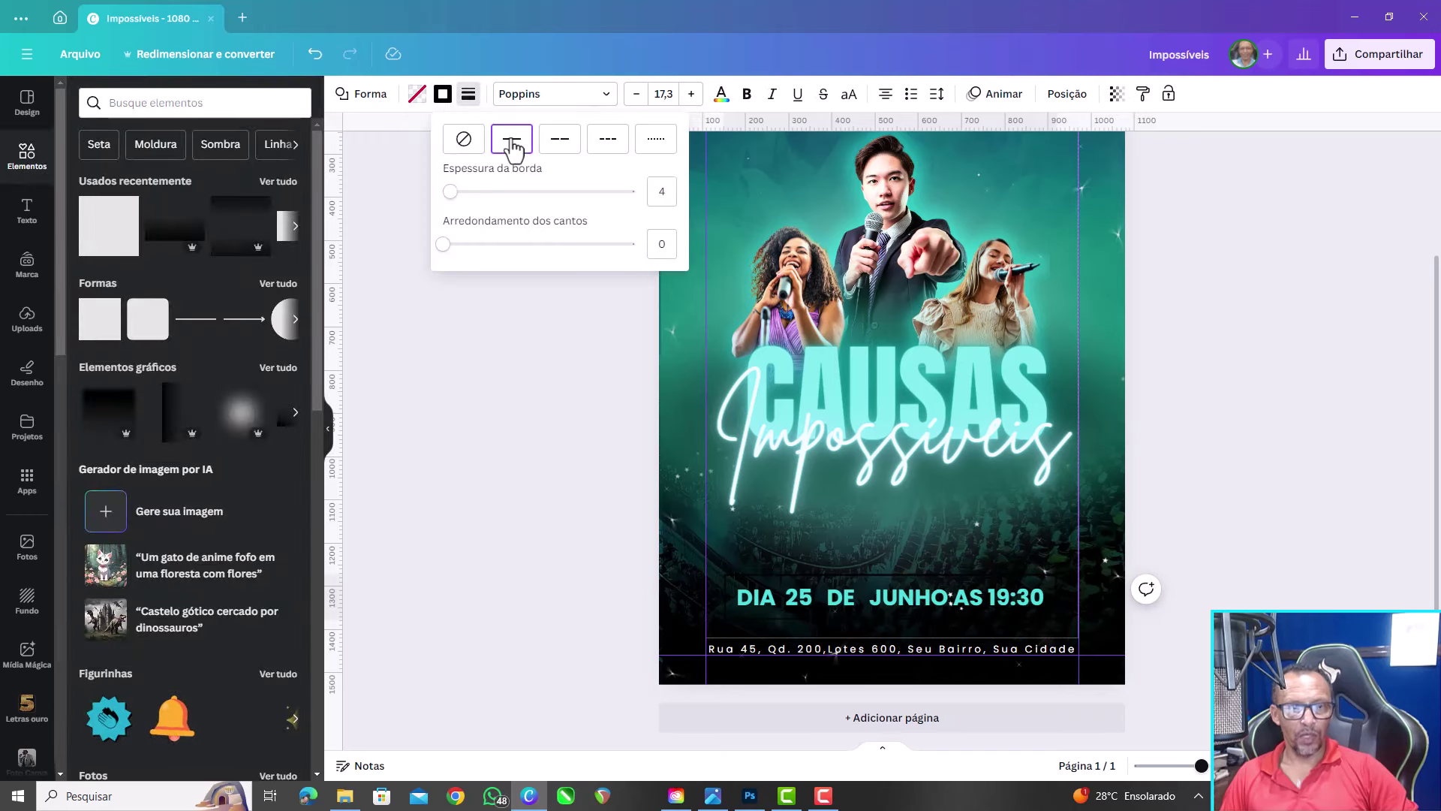
left_click_drag(450, 191, 472, 193)
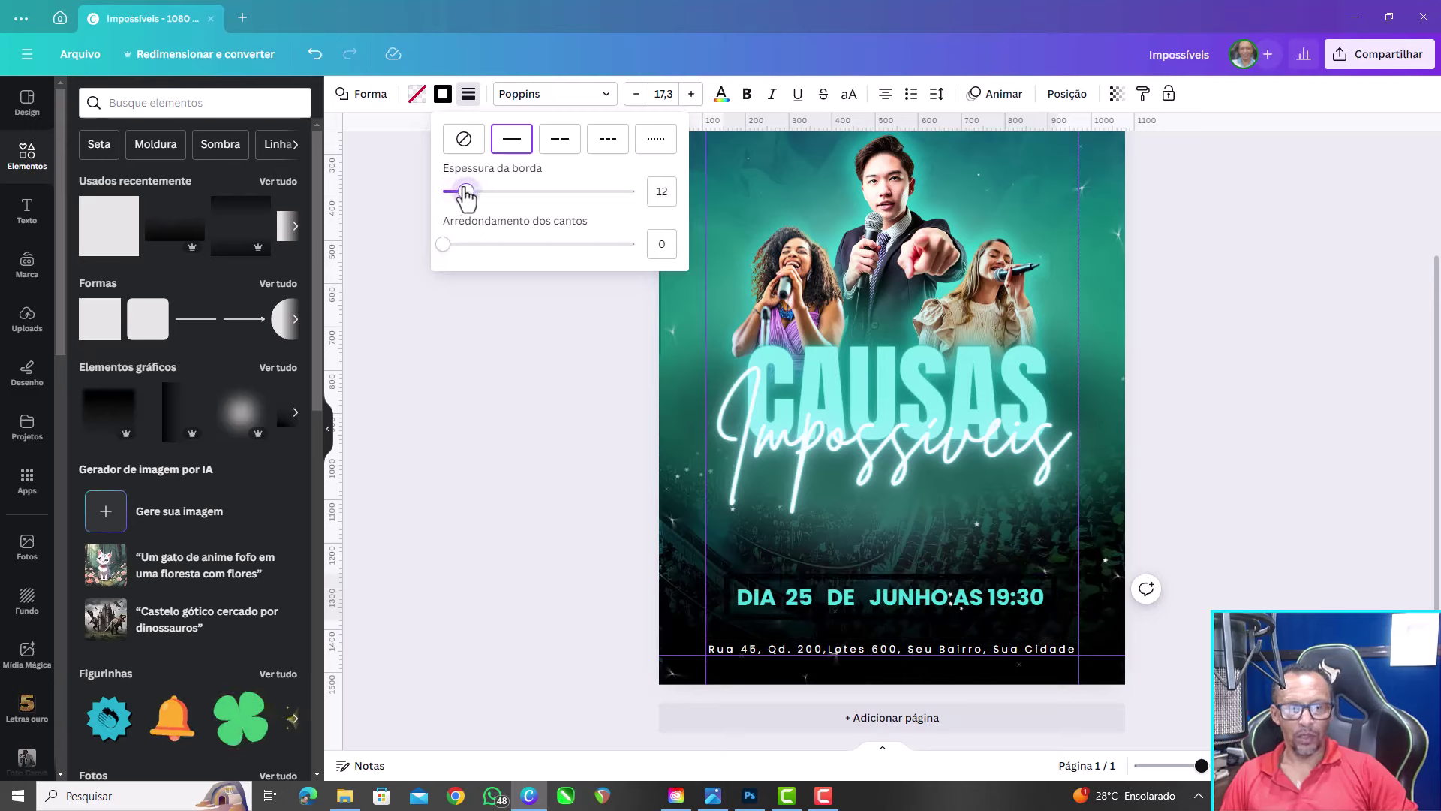
left_click_drag(471, 192, 464, 192)
left_click_drag(443, 244, 467, 244)
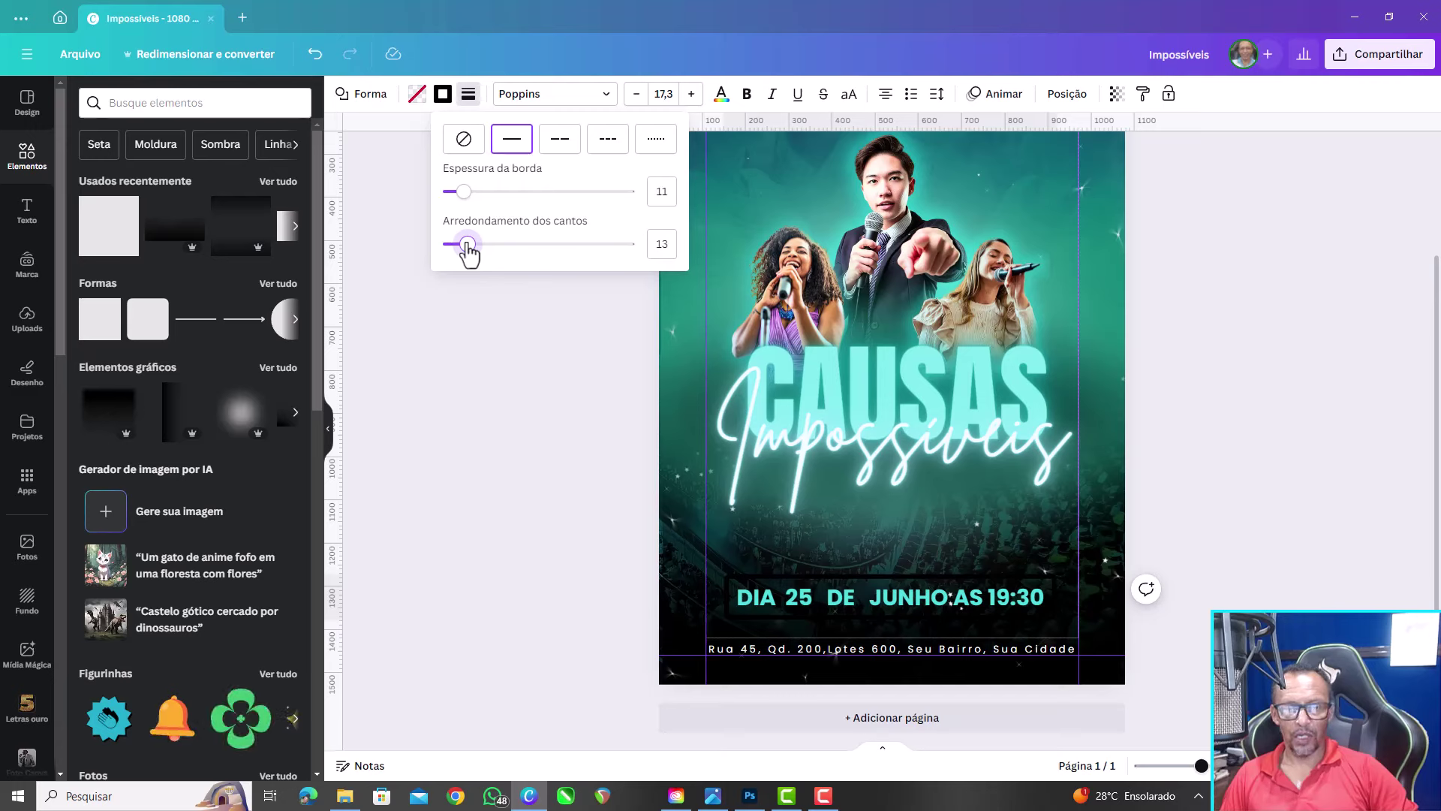
left_click_drag(467, 244, 665, 250)
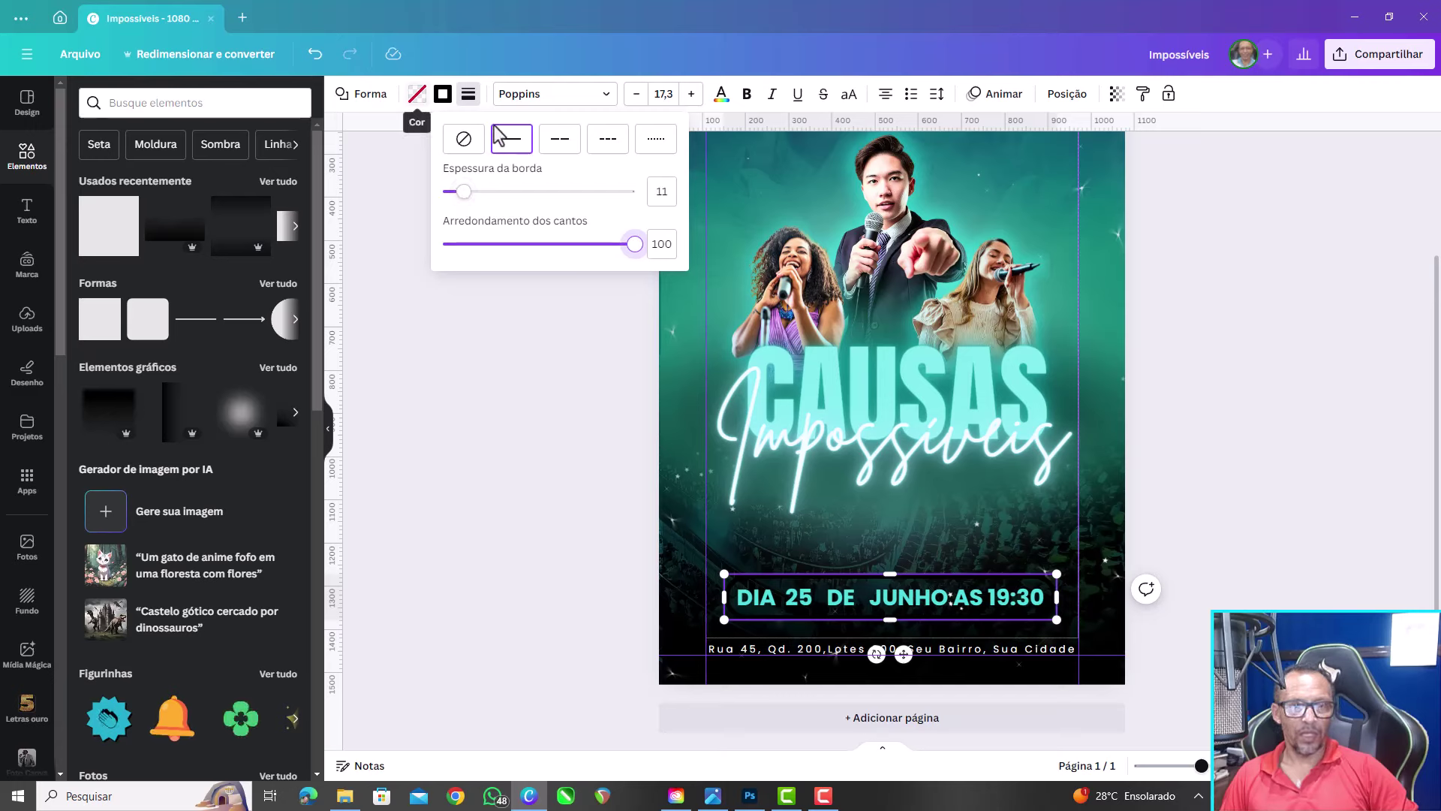
left_click(470, 104)
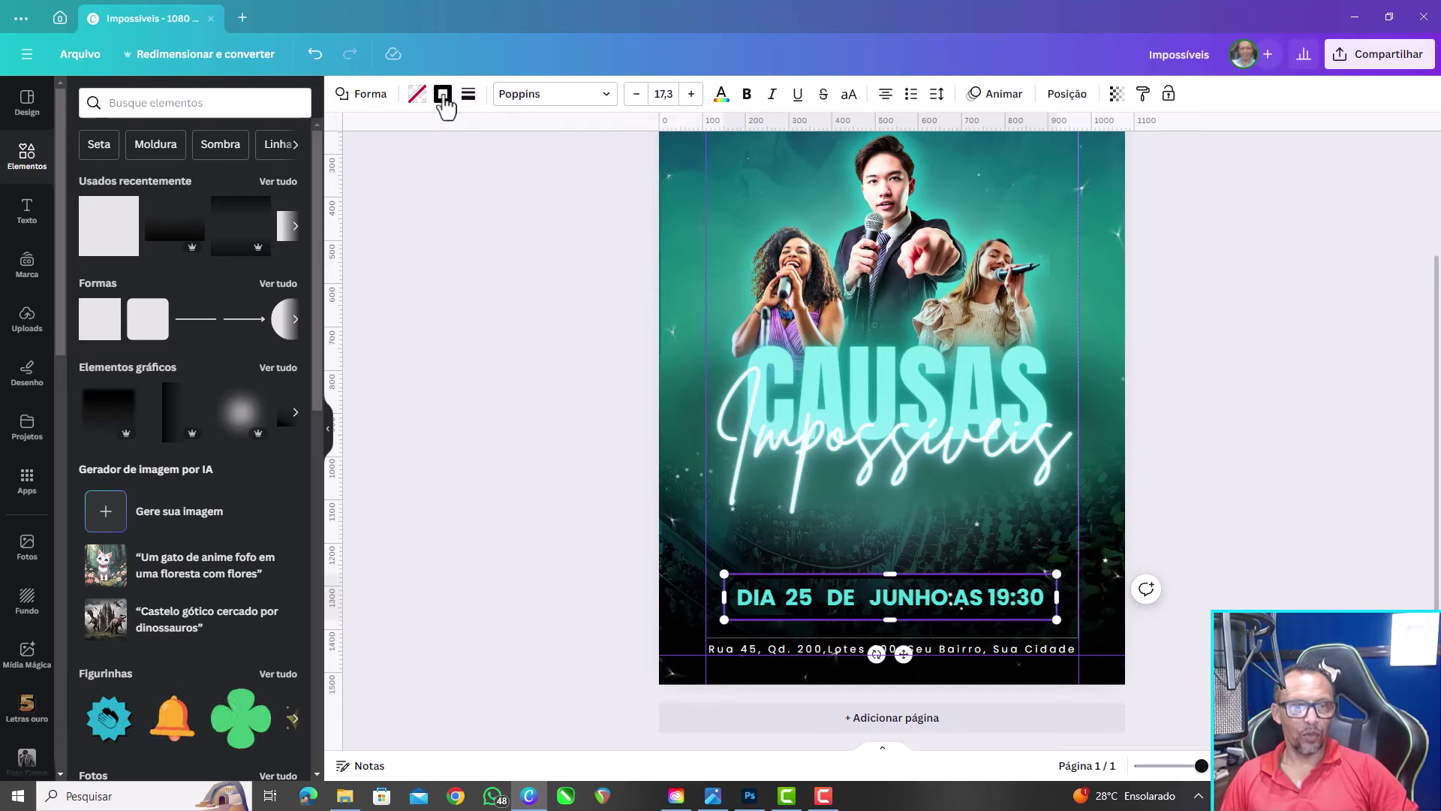
left_click(443, 95)
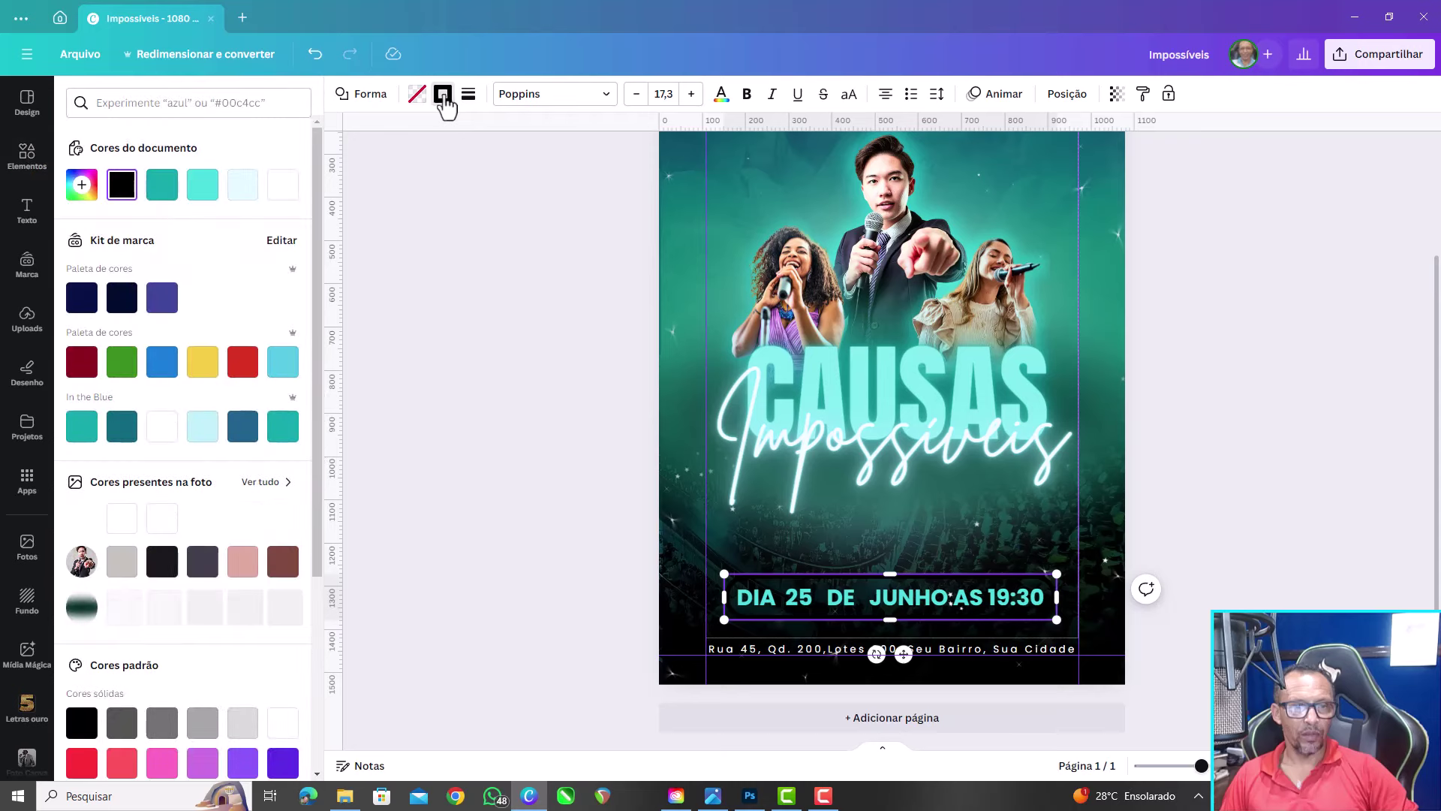
left_click(201, 187)
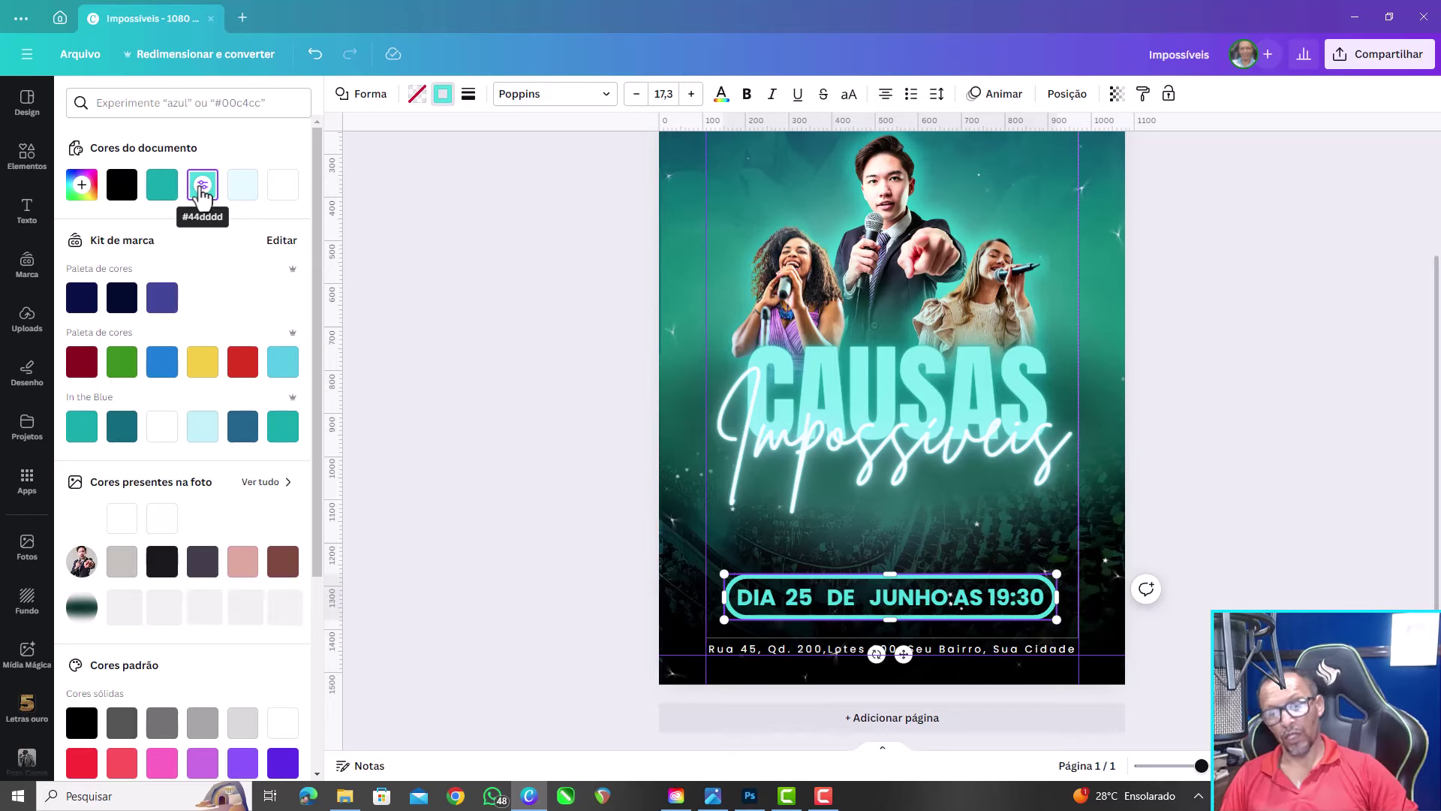
Zoom in, then shrink the date text slightly and move it toward the pill's centre
left_click(507, 446)
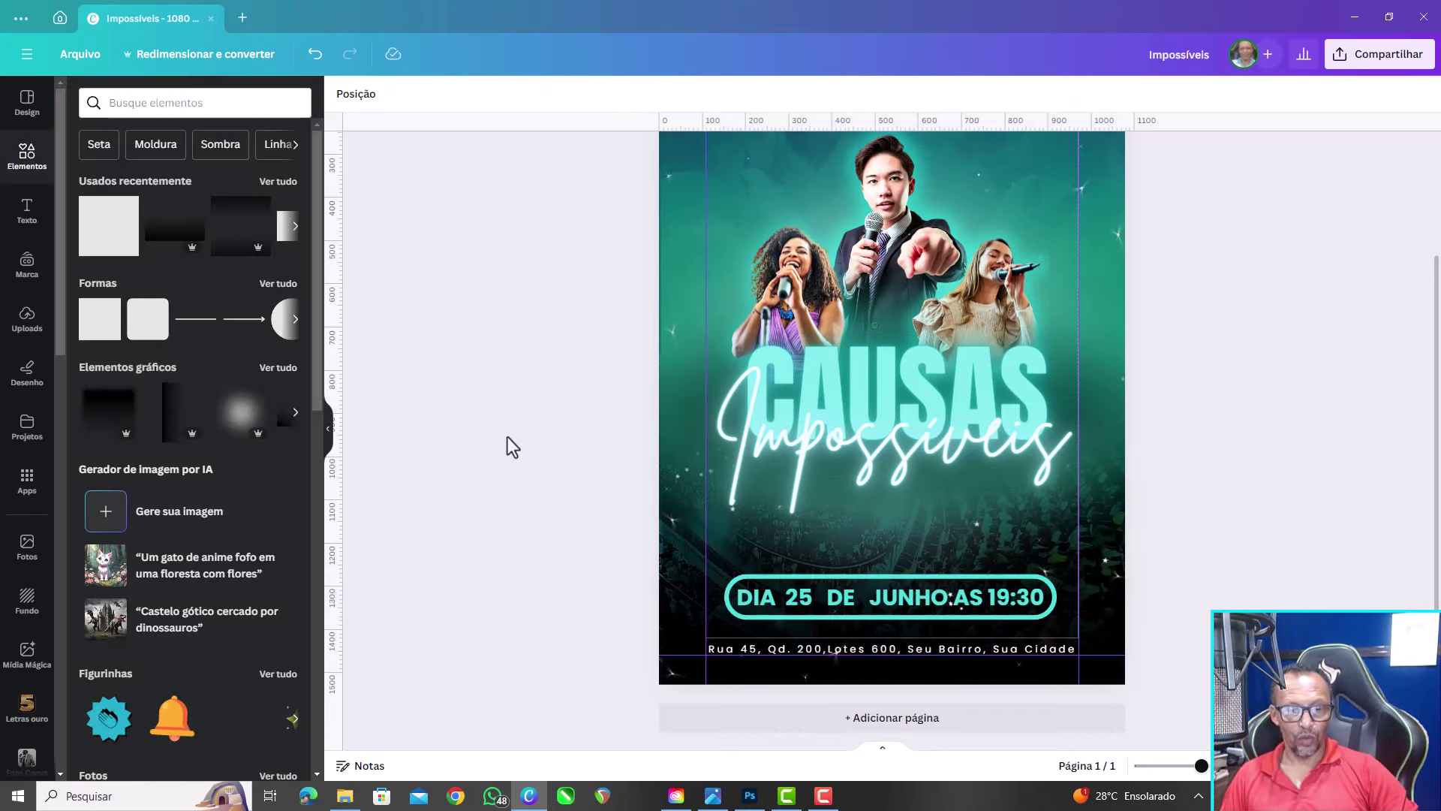
scroll(1019, 605, "up", 1)
scroll(1015, 608, "up", 2)
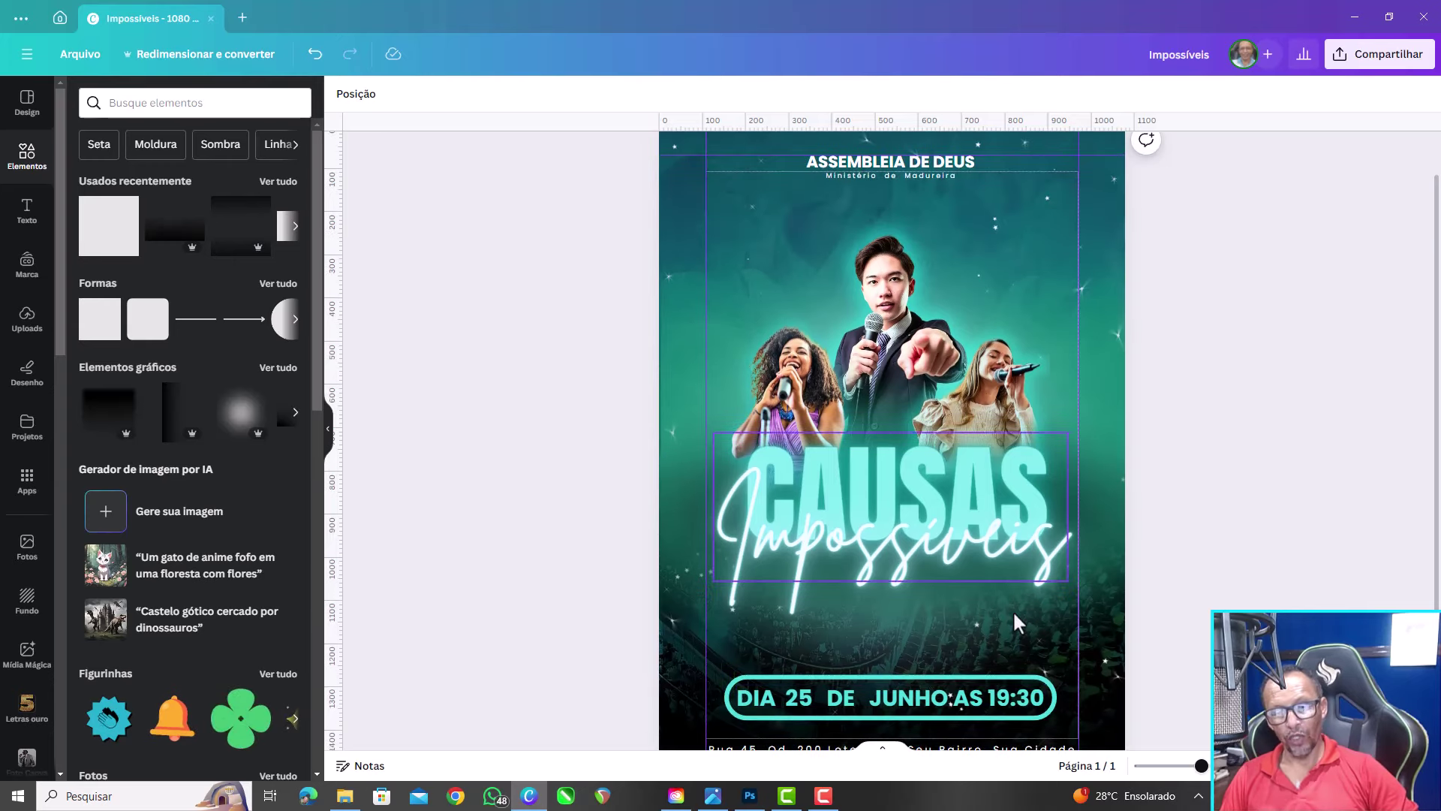
scroll(1009, 623, "down", 3)
scroll(1006, 637, "up", 2, "ctrl")
scroll(1007, 637, "up", 1, "ctrl")
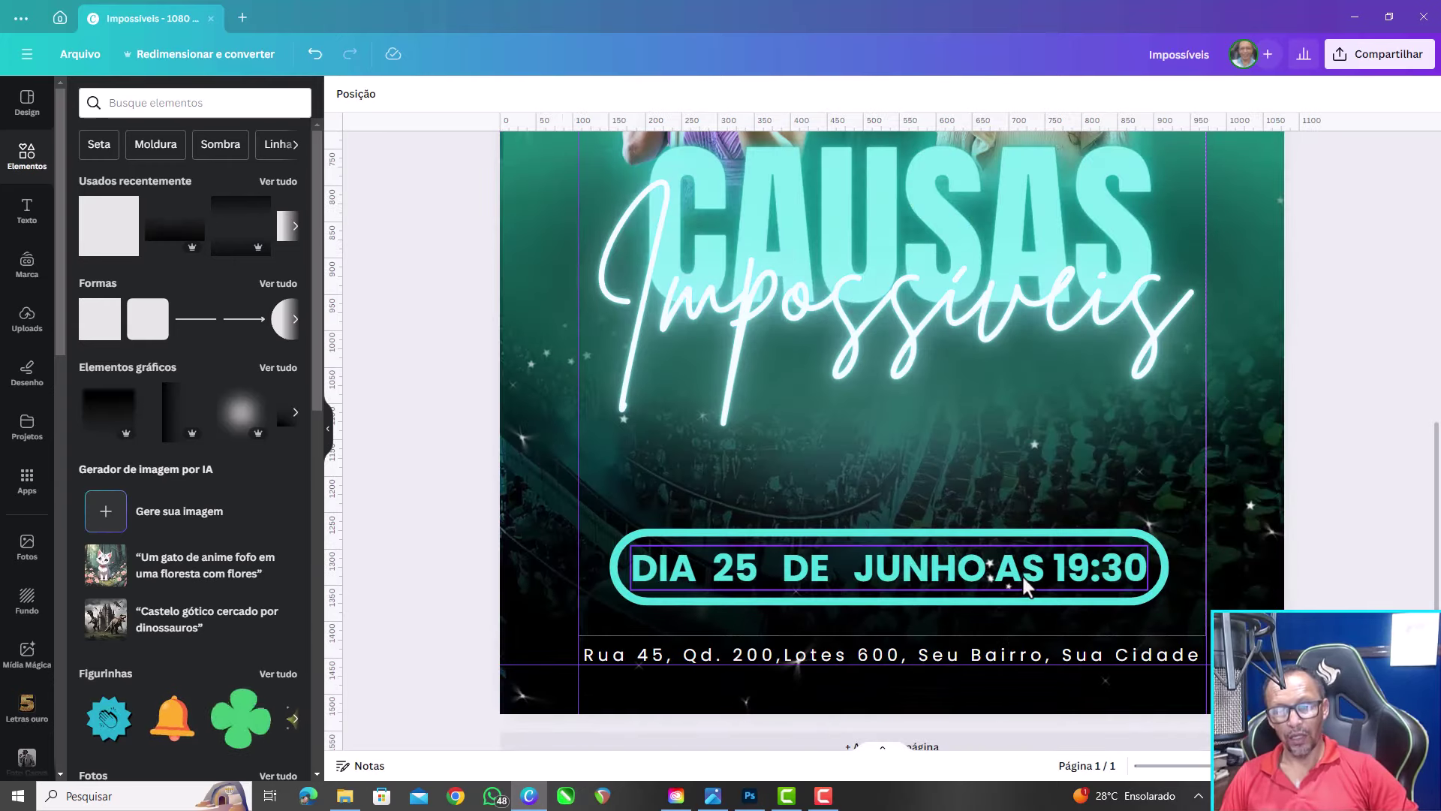
left_click(1023, 576)
left_click_drag(1149, 540, 1081, 552)
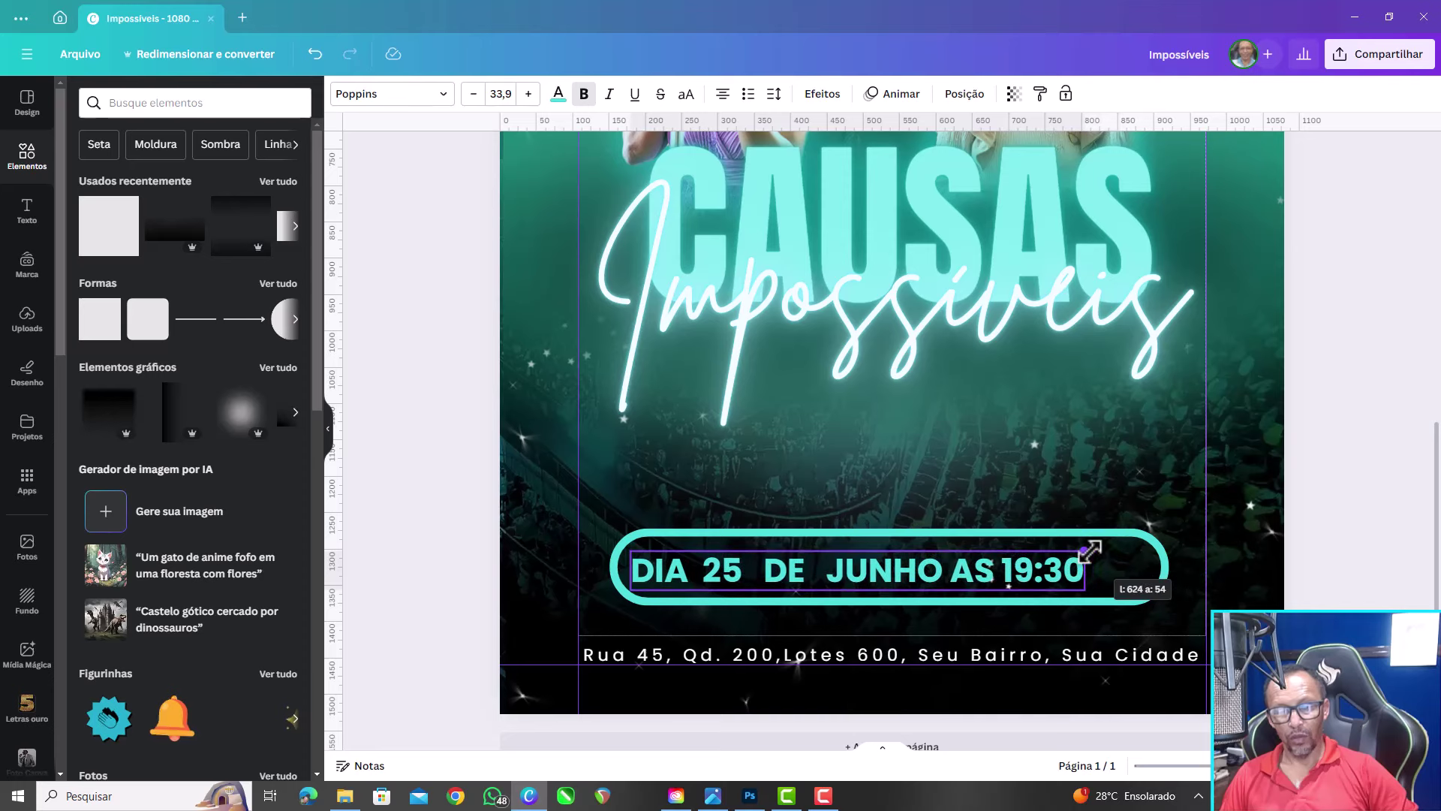
left_click_drag(979, 582, 1006, 565)
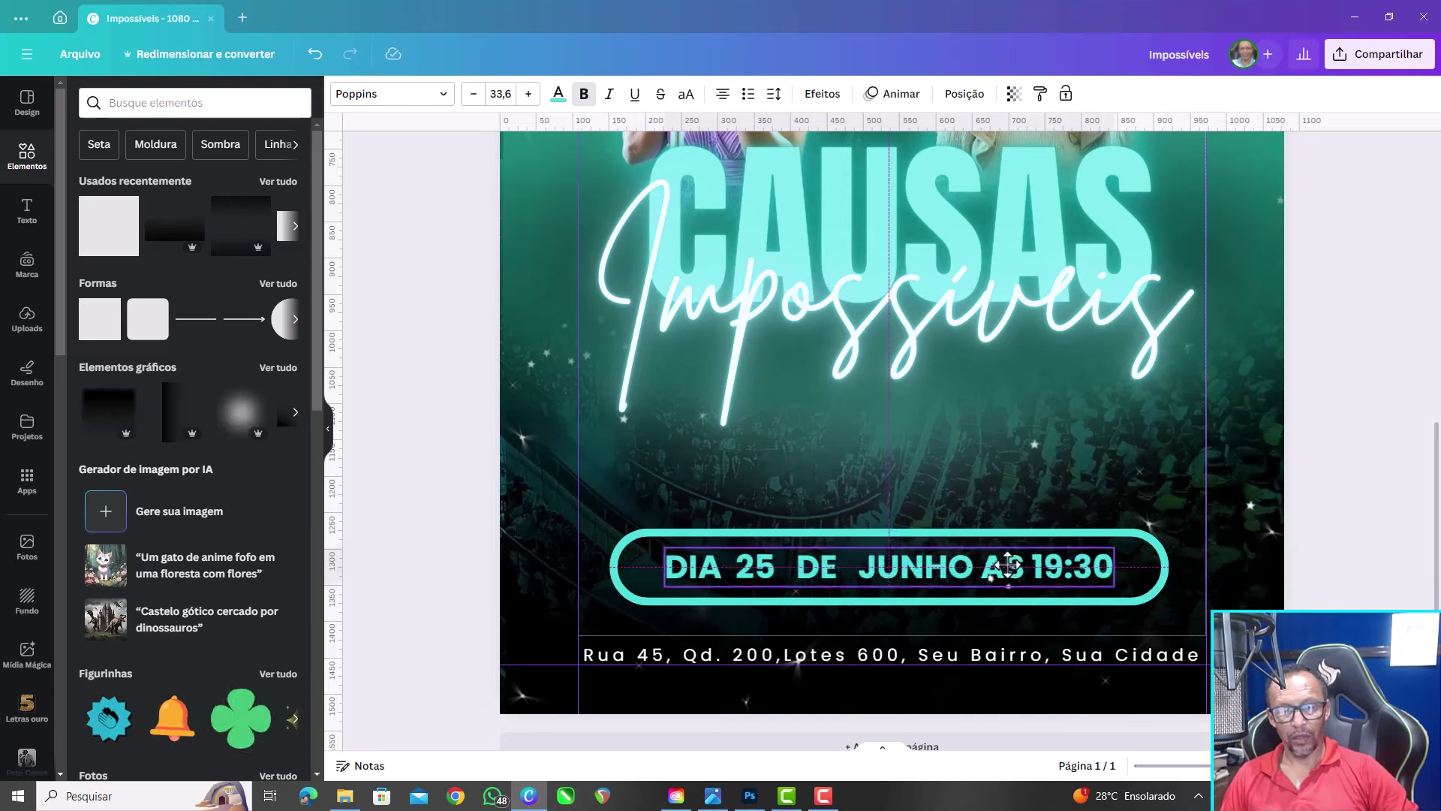
left_click_drag(1006, 564, 1012, 565)
Narrow the cyan pill from both sides to about 691 × 106 and thin its border to 7
left_click(1162, 562)
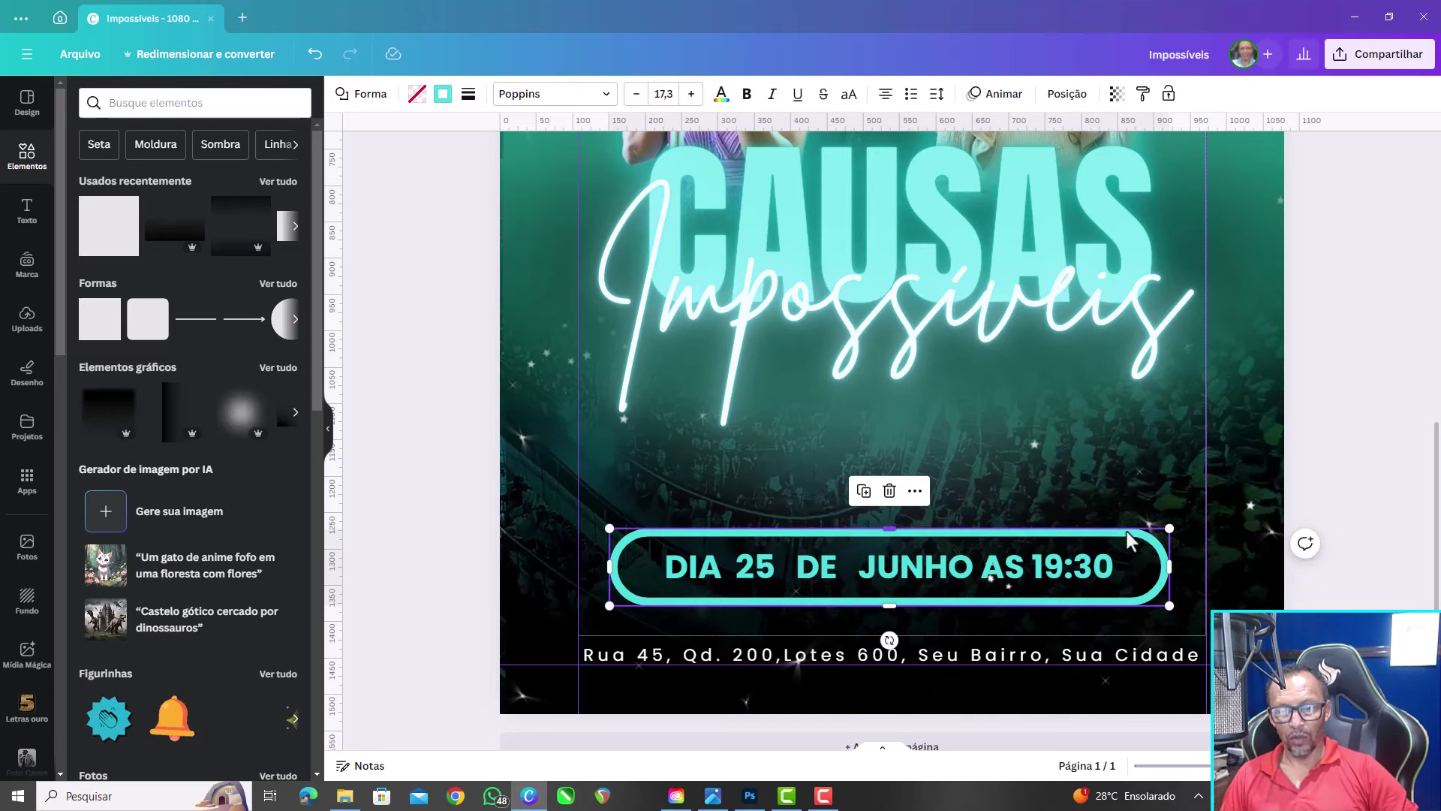
left_click_drag(1166, 567, 1138, 567)
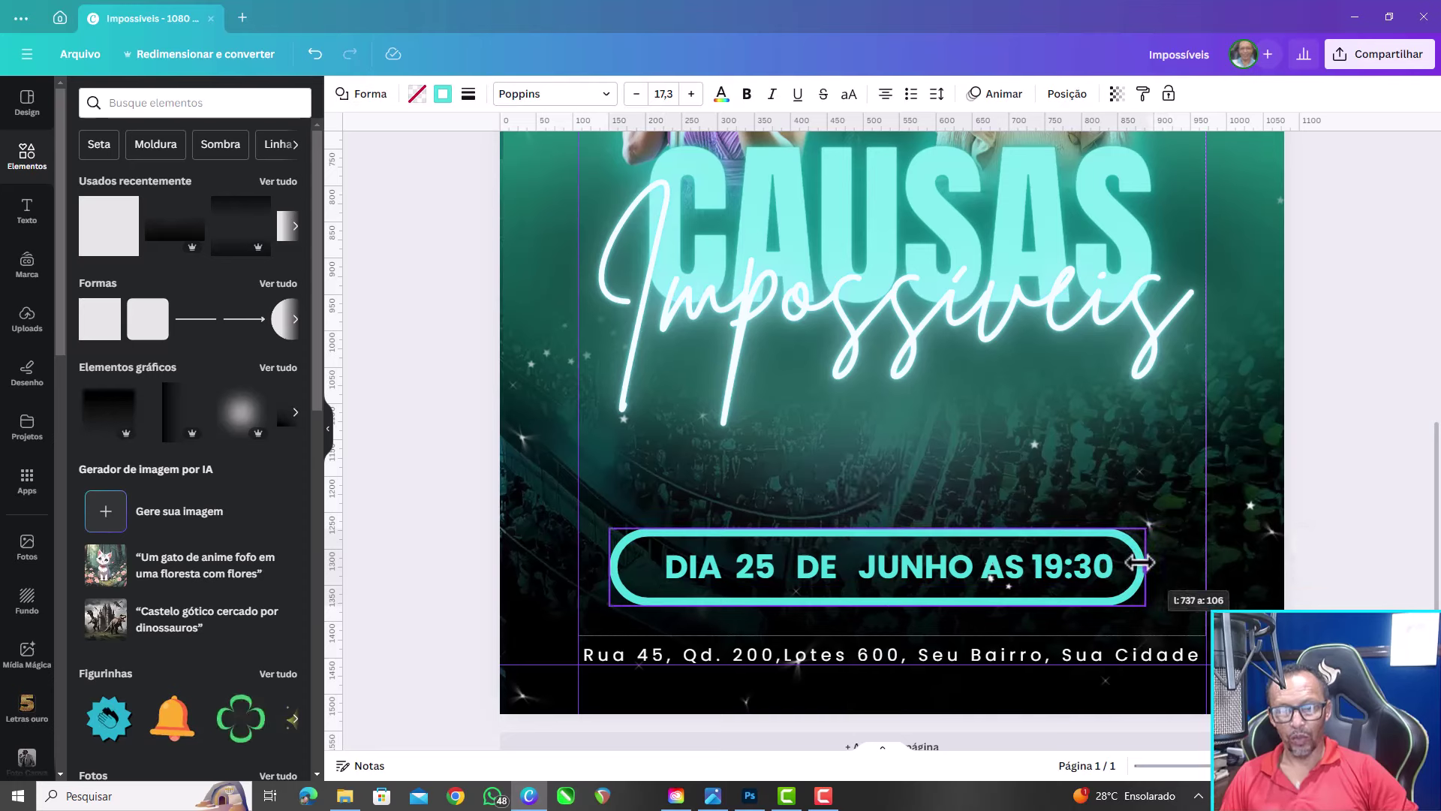
left_click_drag(605, 564, 629, 565)
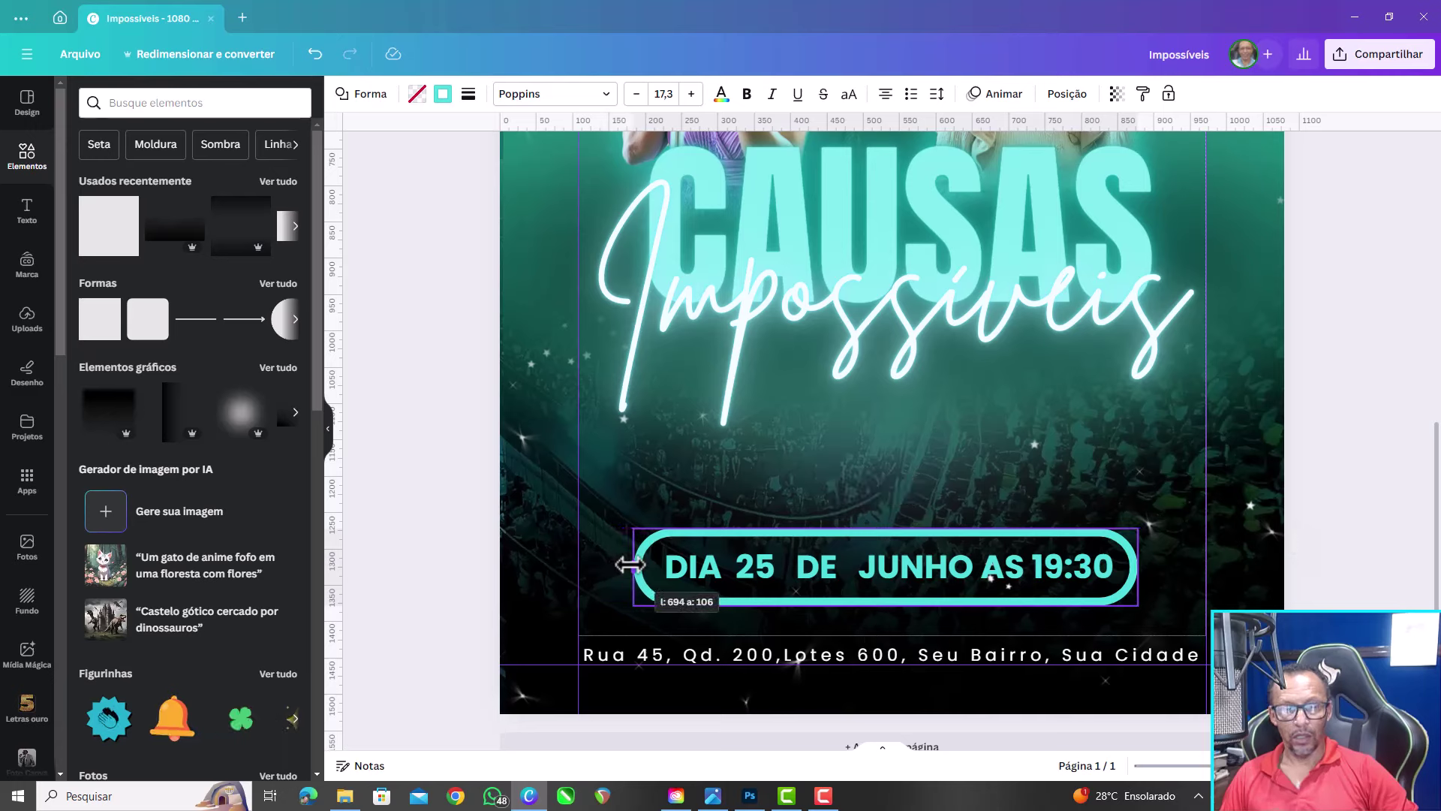
left_click_drag(629, 564, 635, 564)
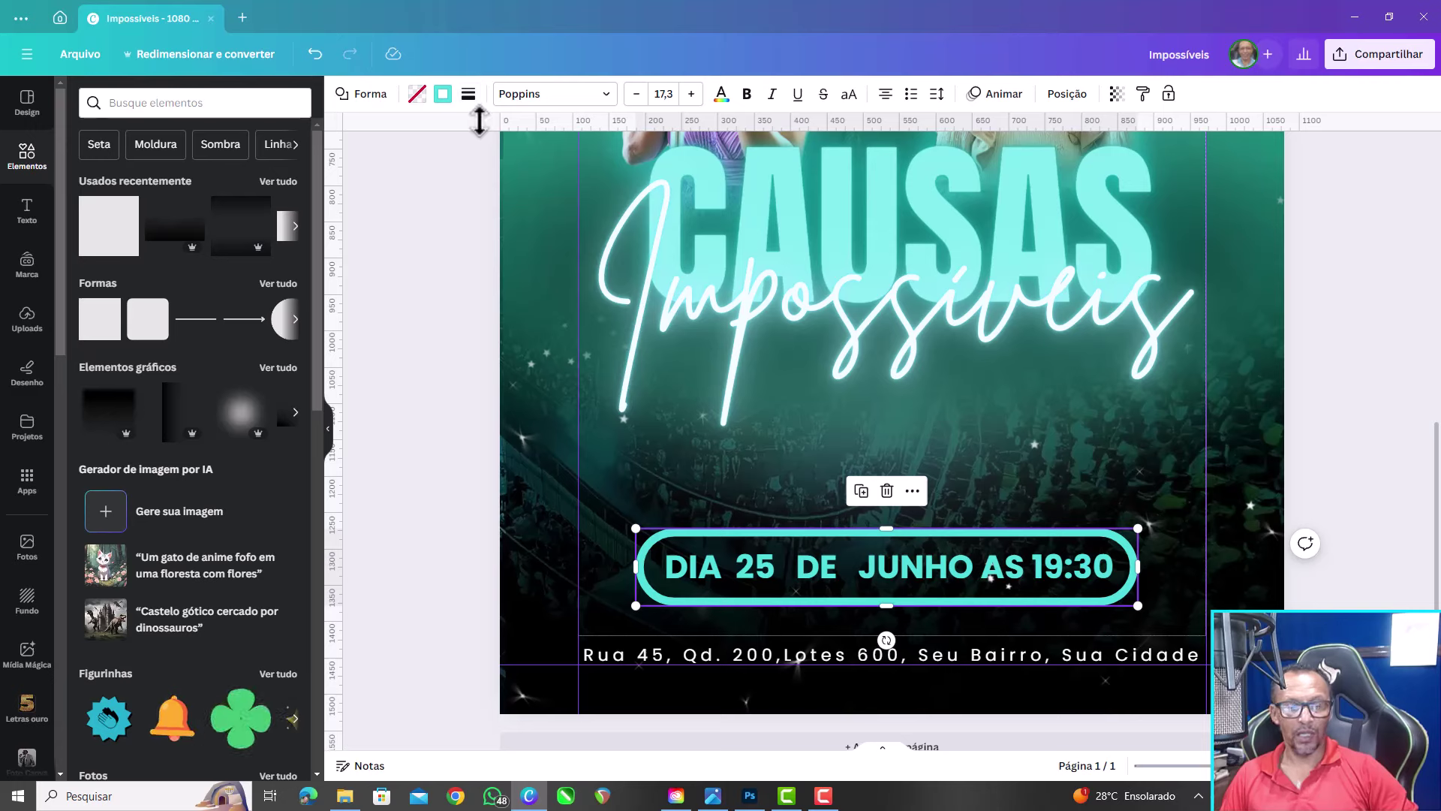
left_click(468, 95)
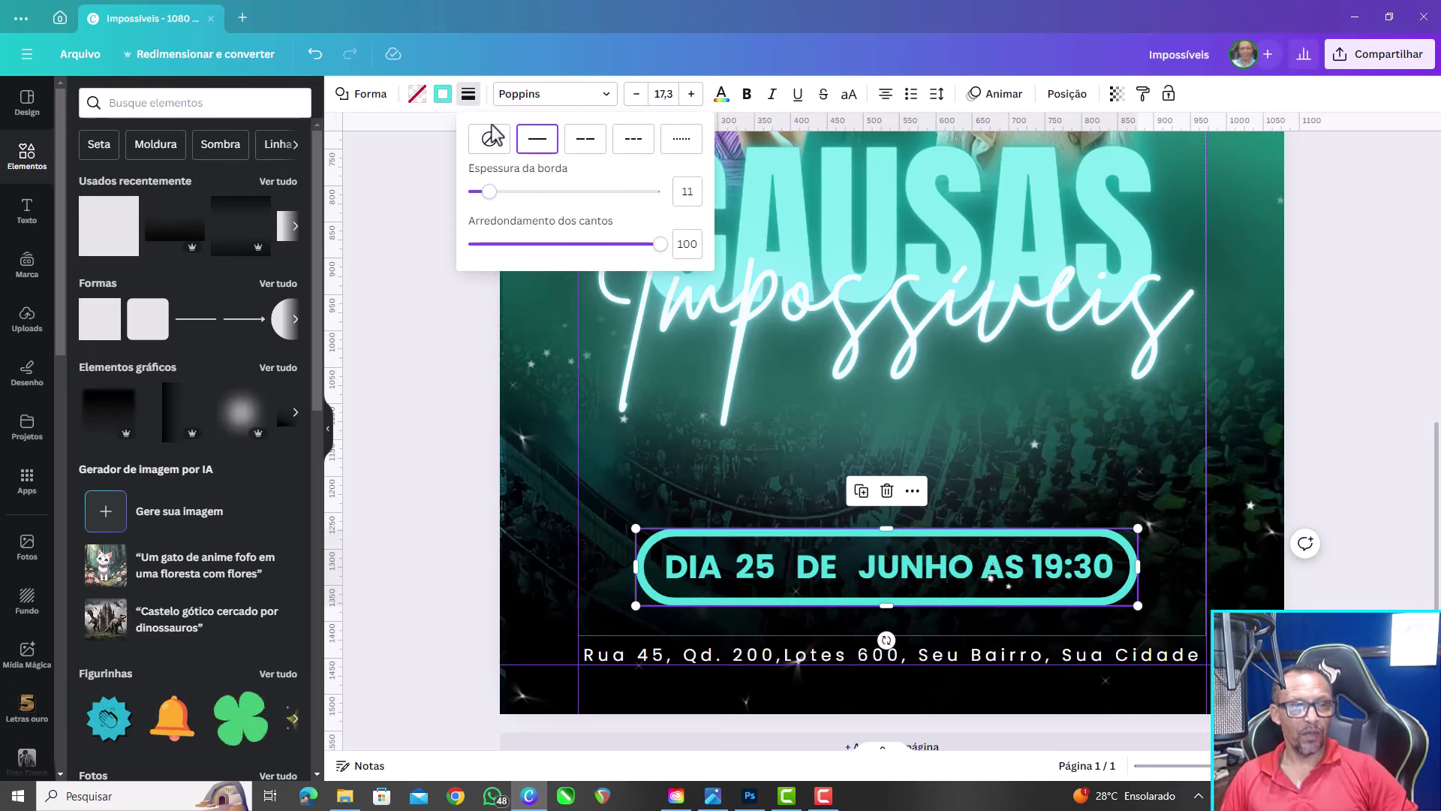
left_click_drag(489, 192, 486, 192)
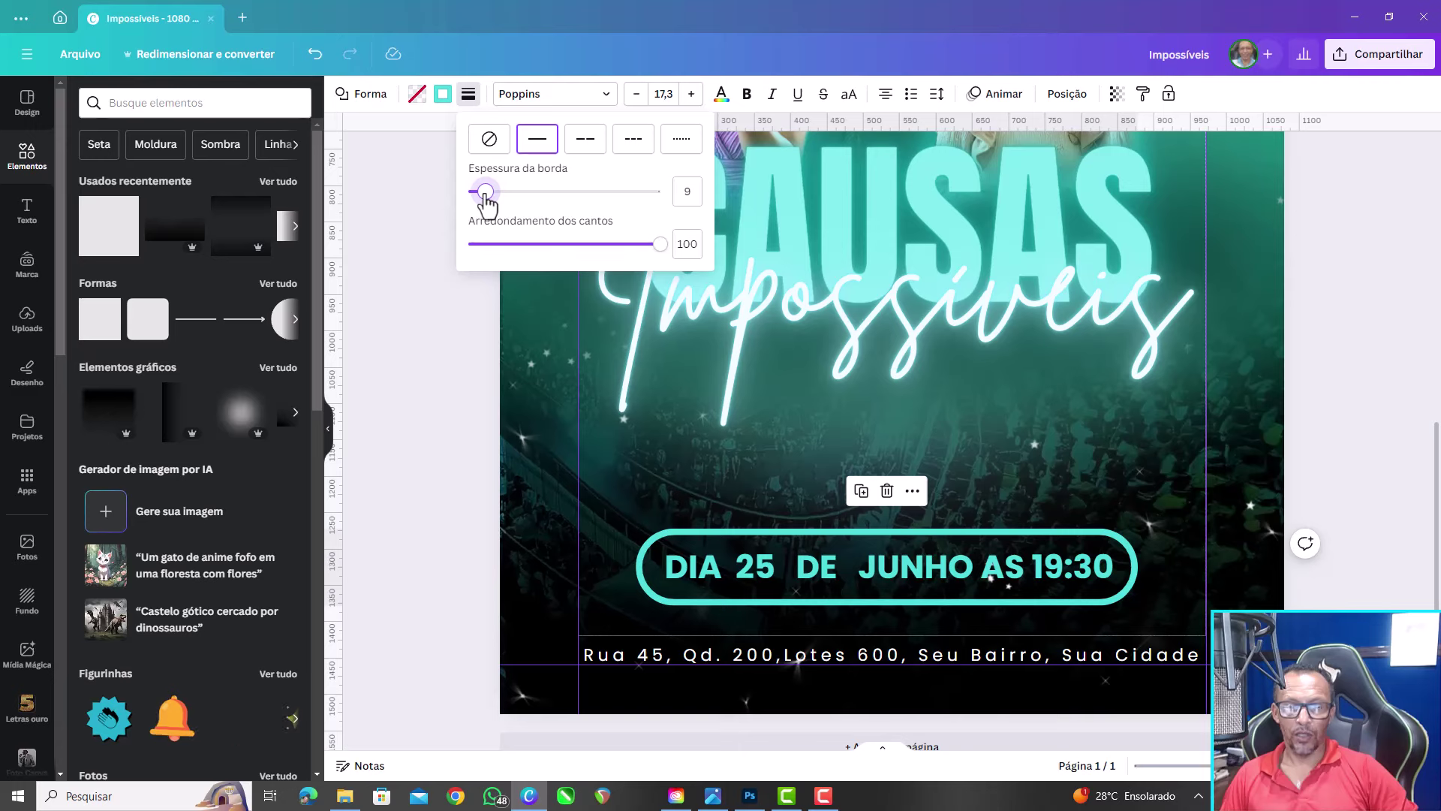
left_click_drag(485, 192, 482, 192)
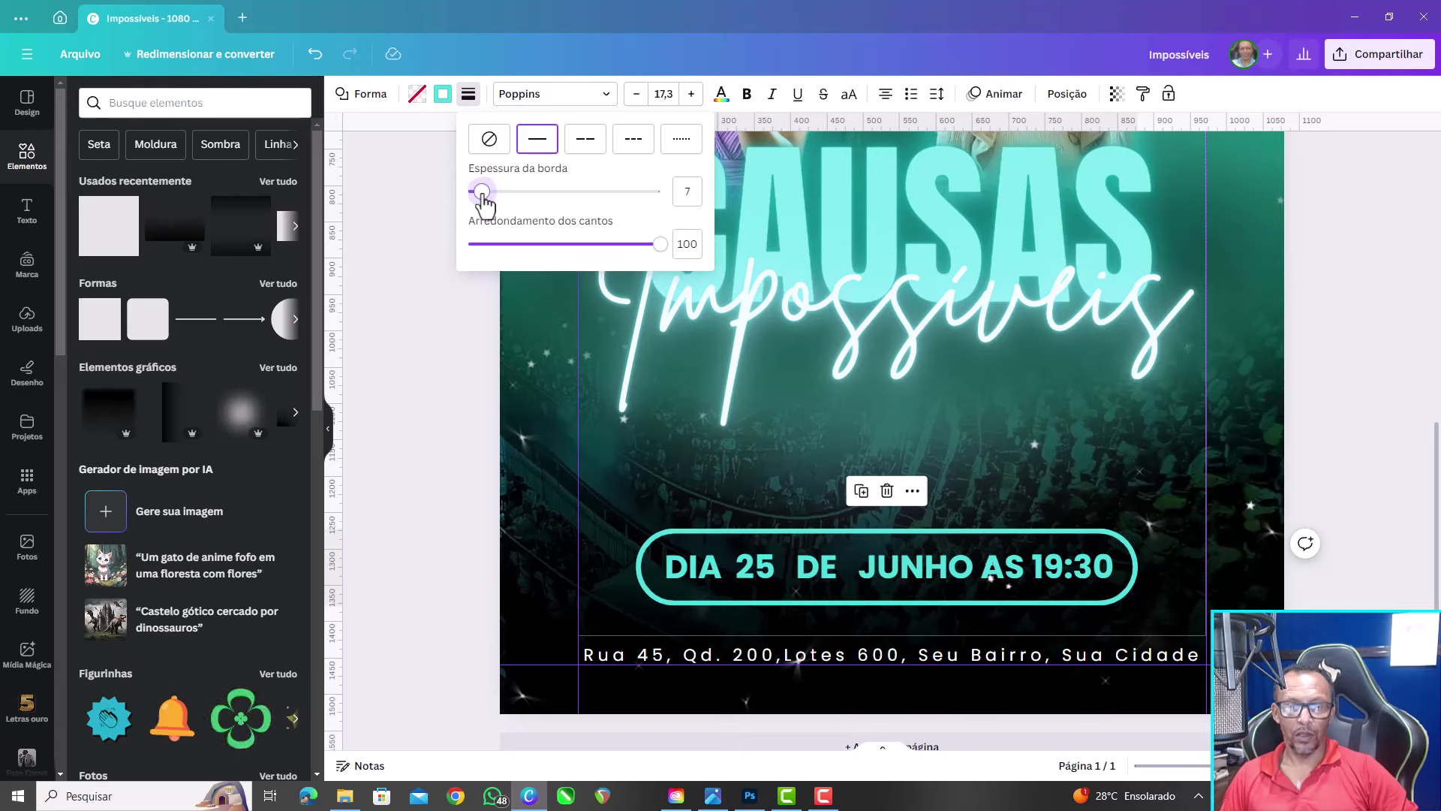
Centre the date text and pill on each other with Alinhar elementos > Ao centro, then centre them on the poster
left_click(407, 235)
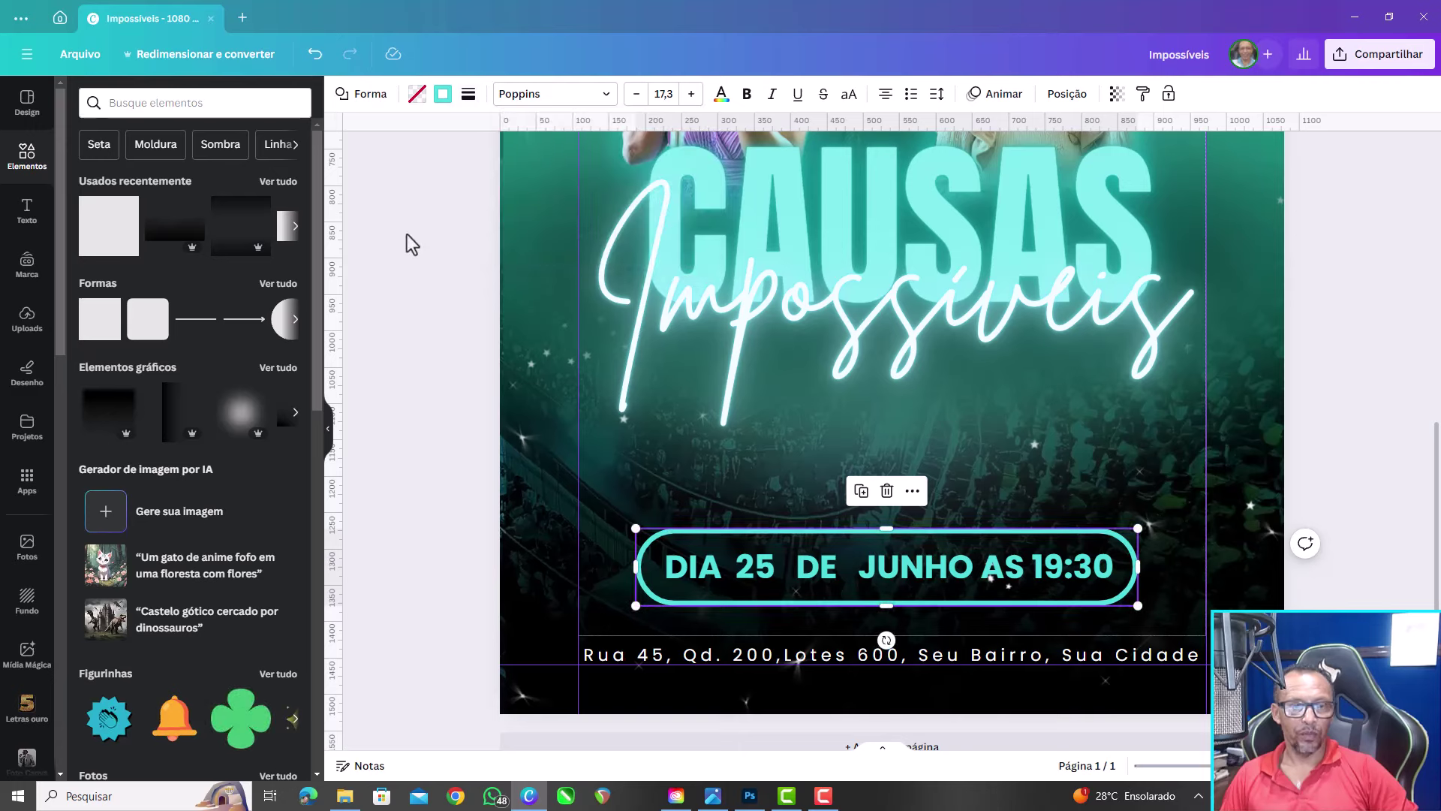
left_click(1011, 572)
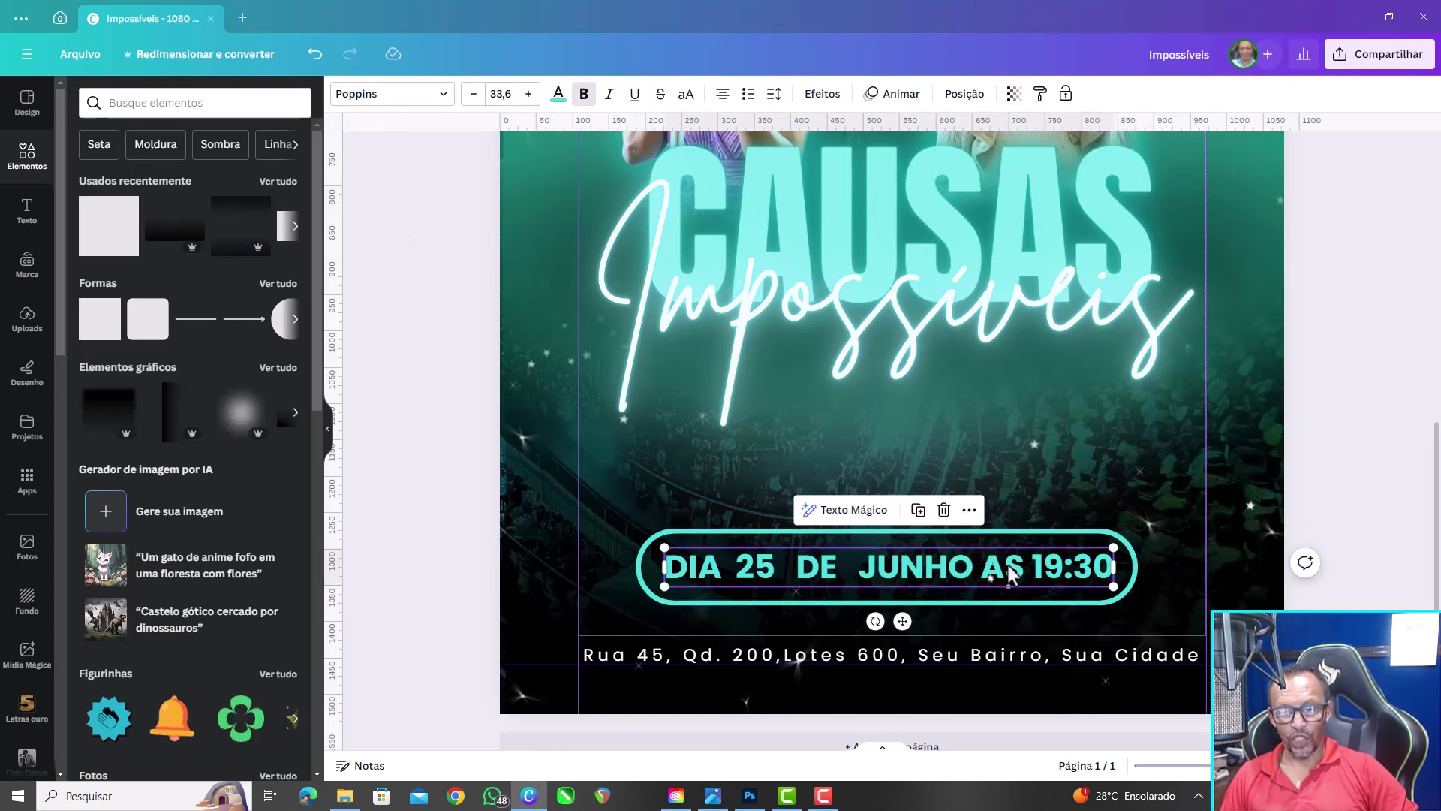
left_click(1011, 572)
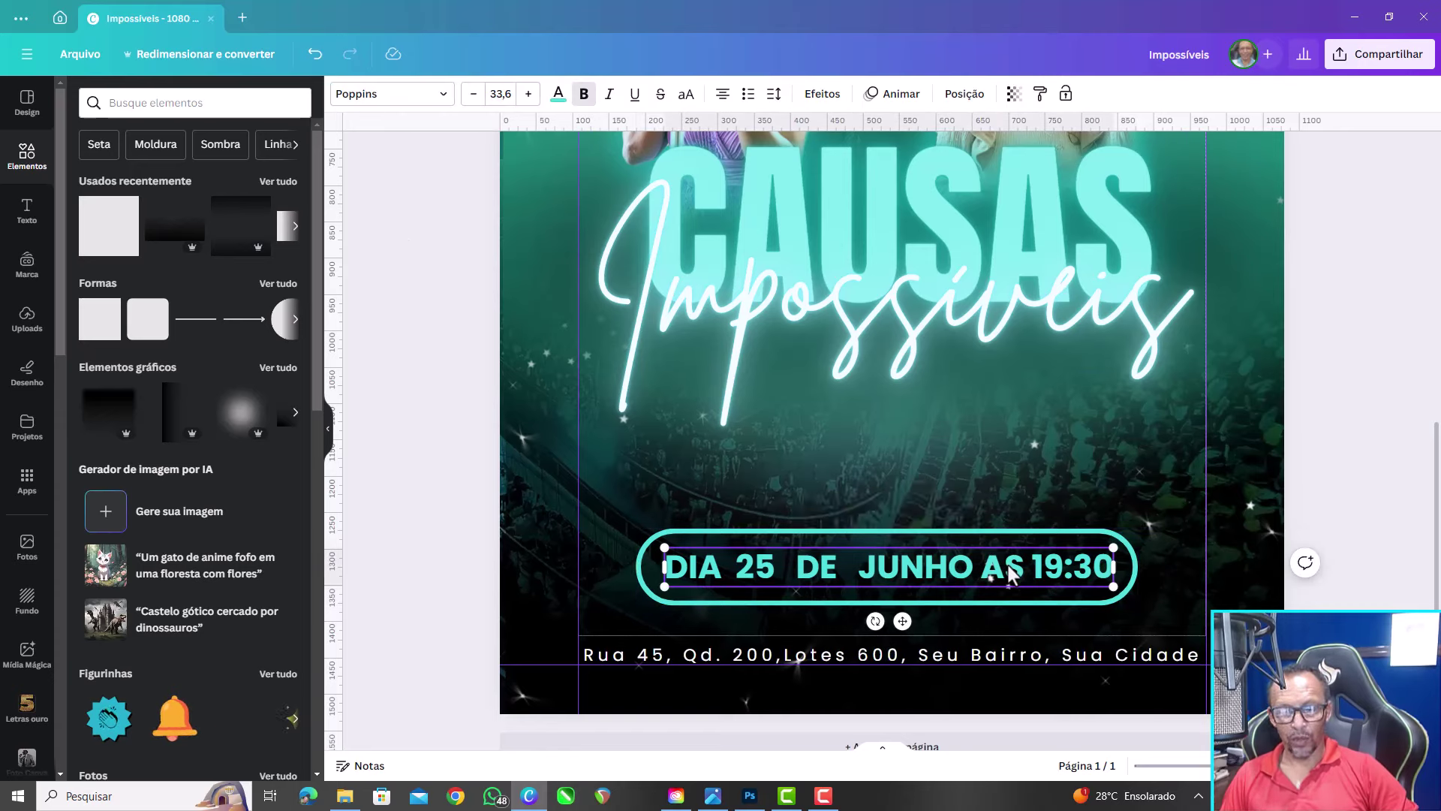
left_click(1135, 560)
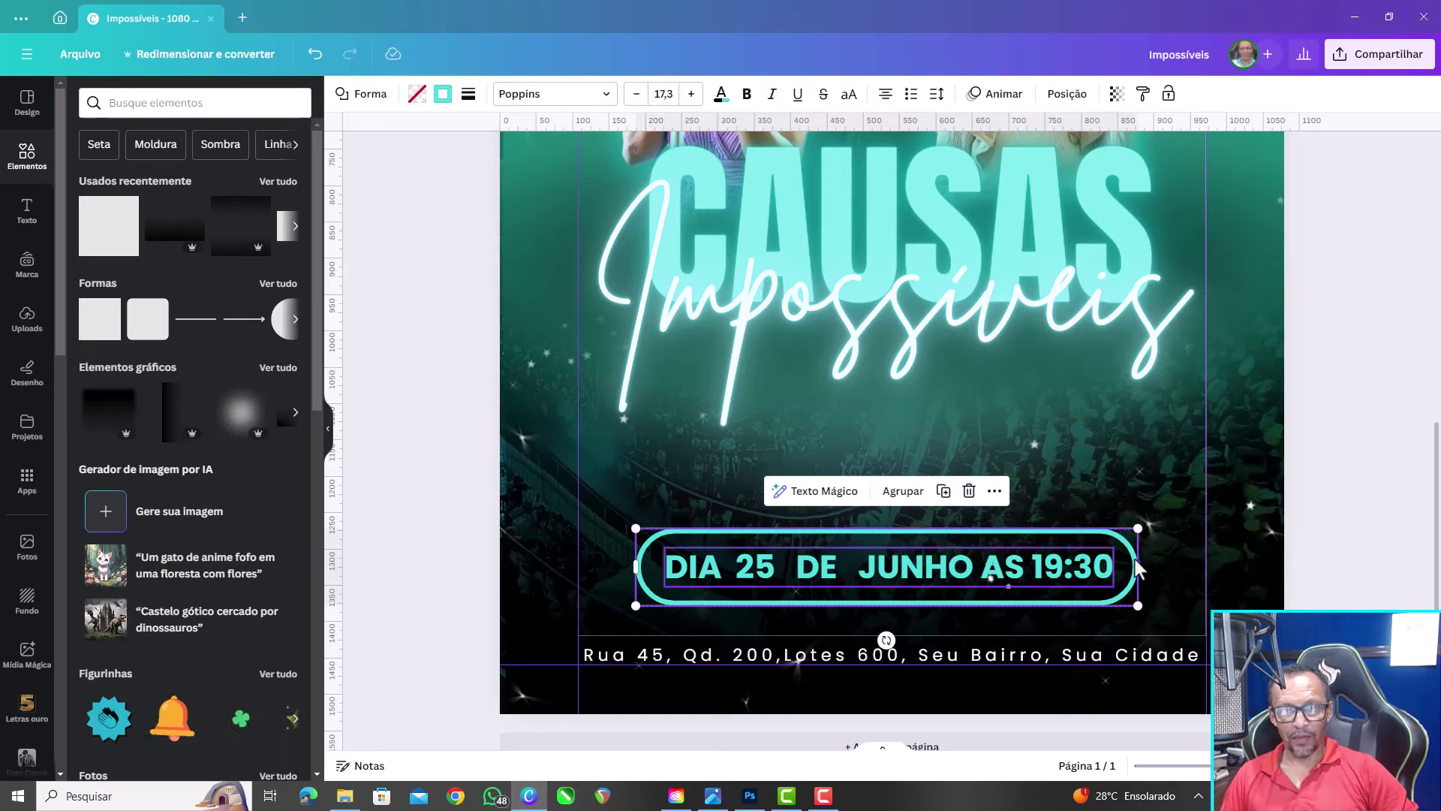
left_click(995, 492)
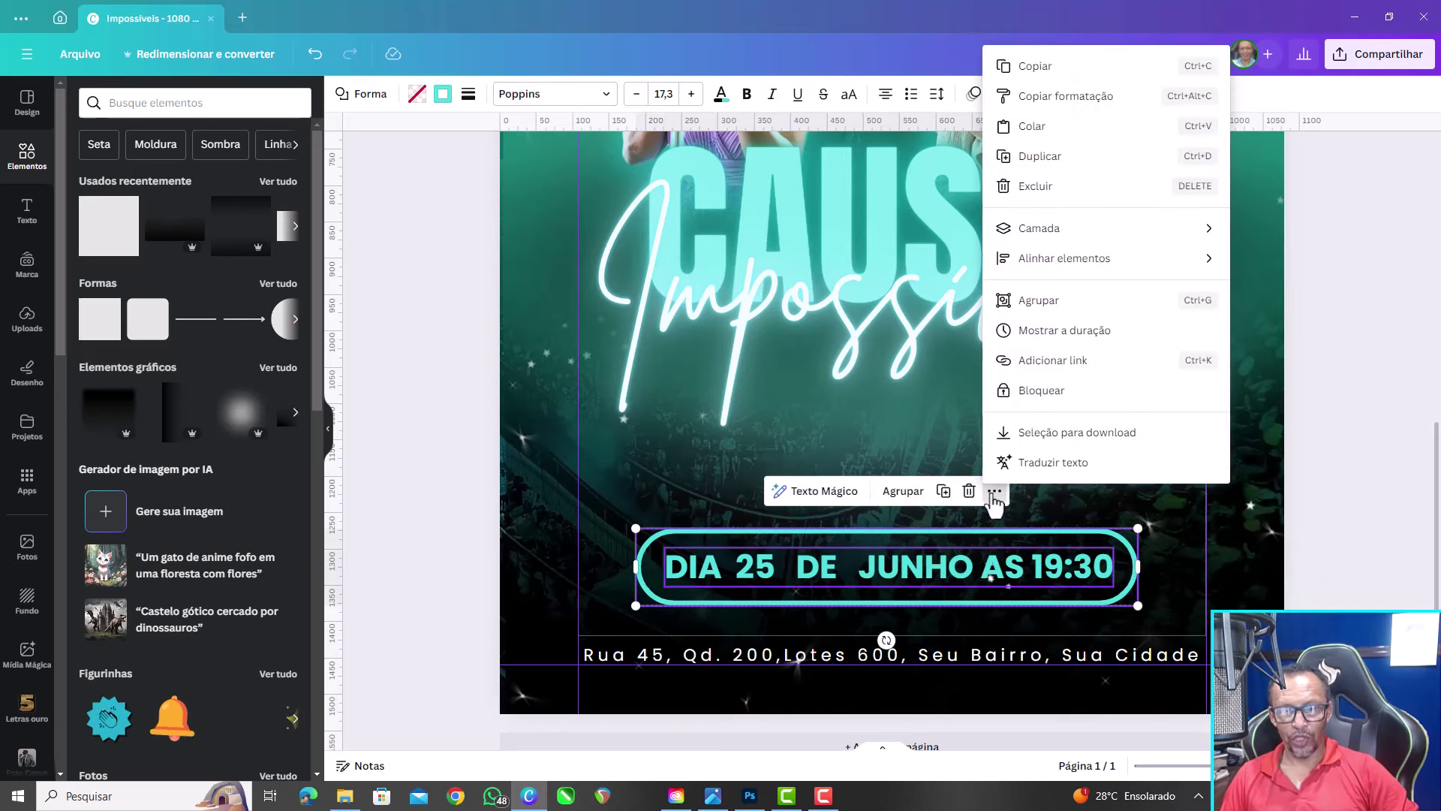
mouse_move(1065, 258)
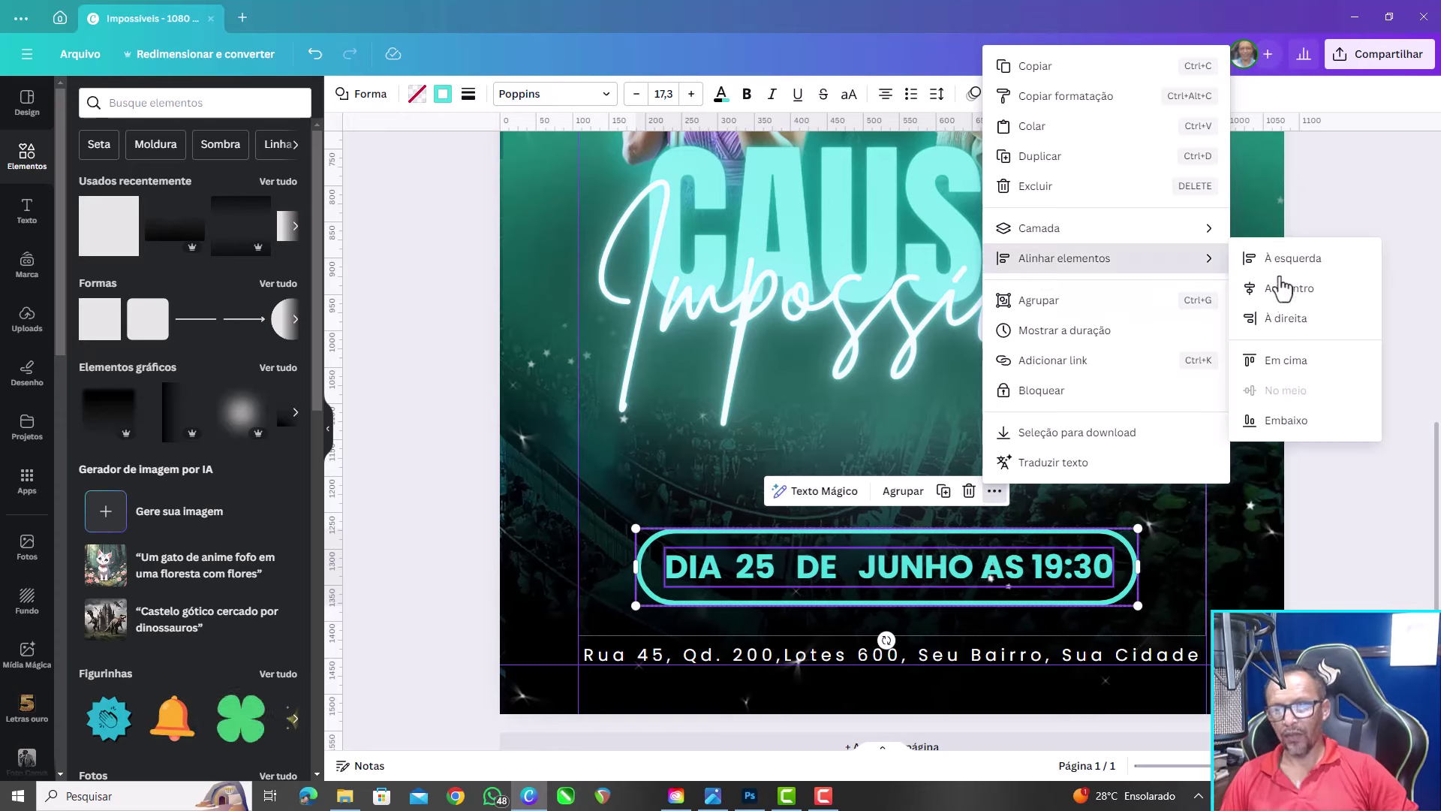
left_click(1258, 290)
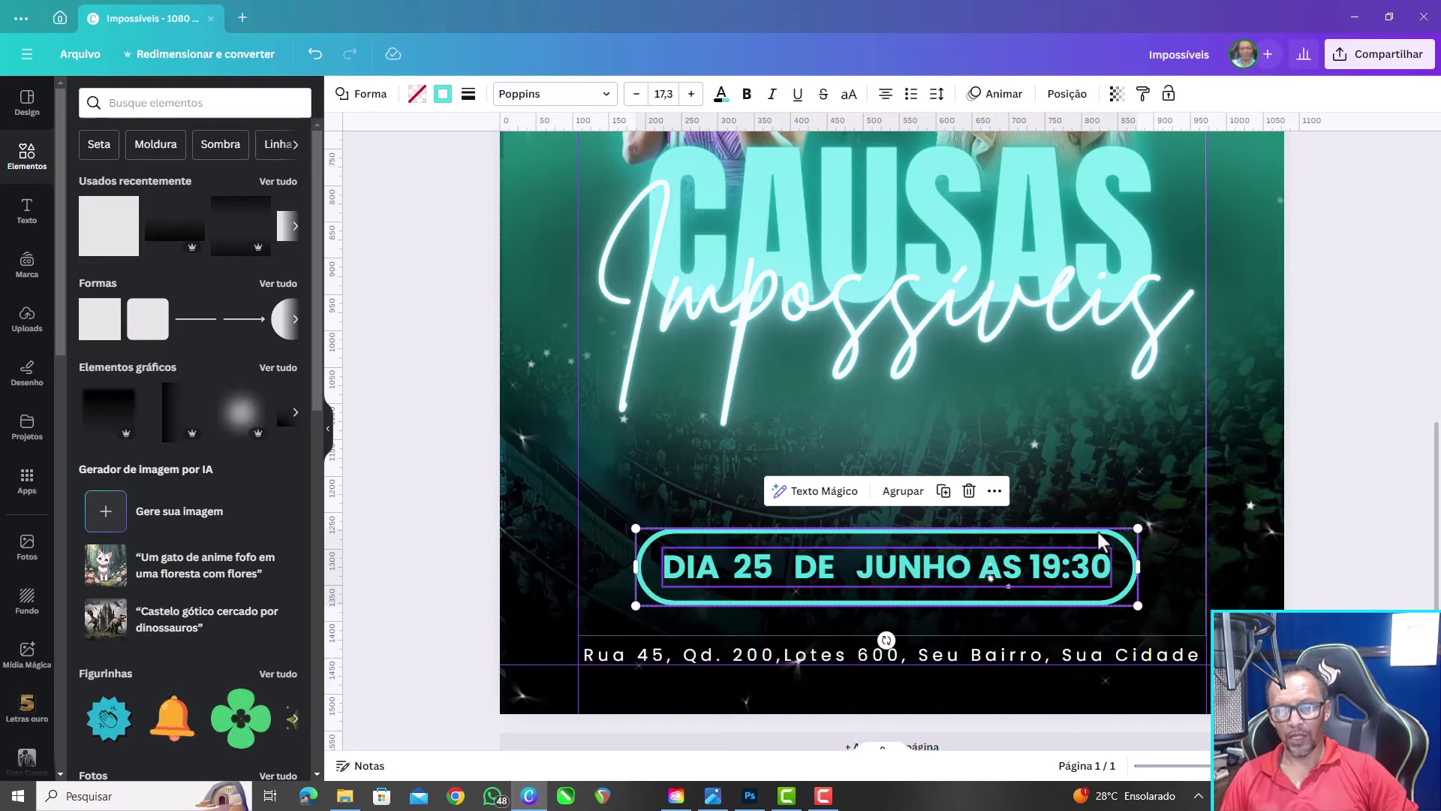
left_click_drag(1110, 536, 1112, 533)
Deselect the date group and zoom out to view the whole poster
left_click(453, 447)
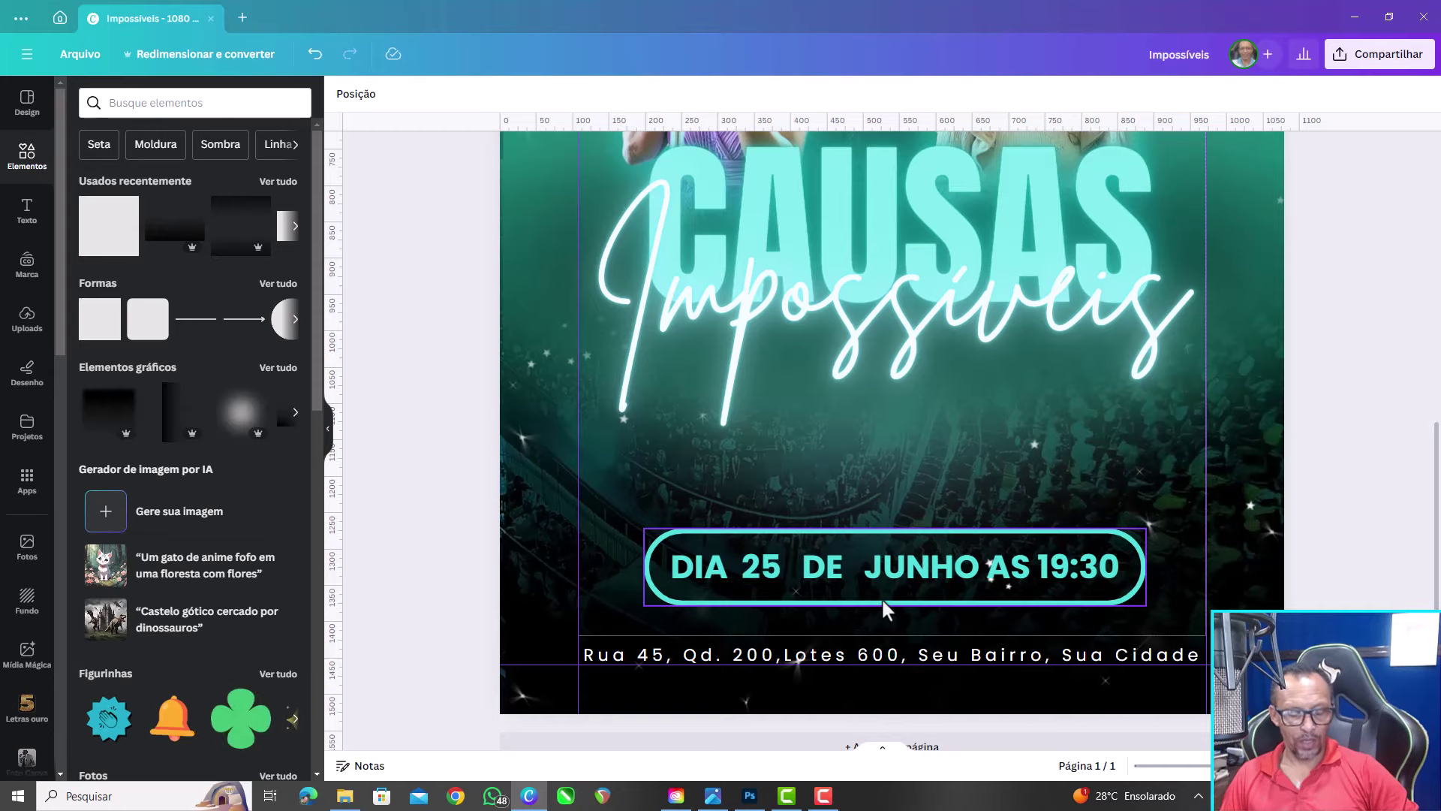
scroll(882, 597, "down", 1)
scroll(881, 597, "up", 3)
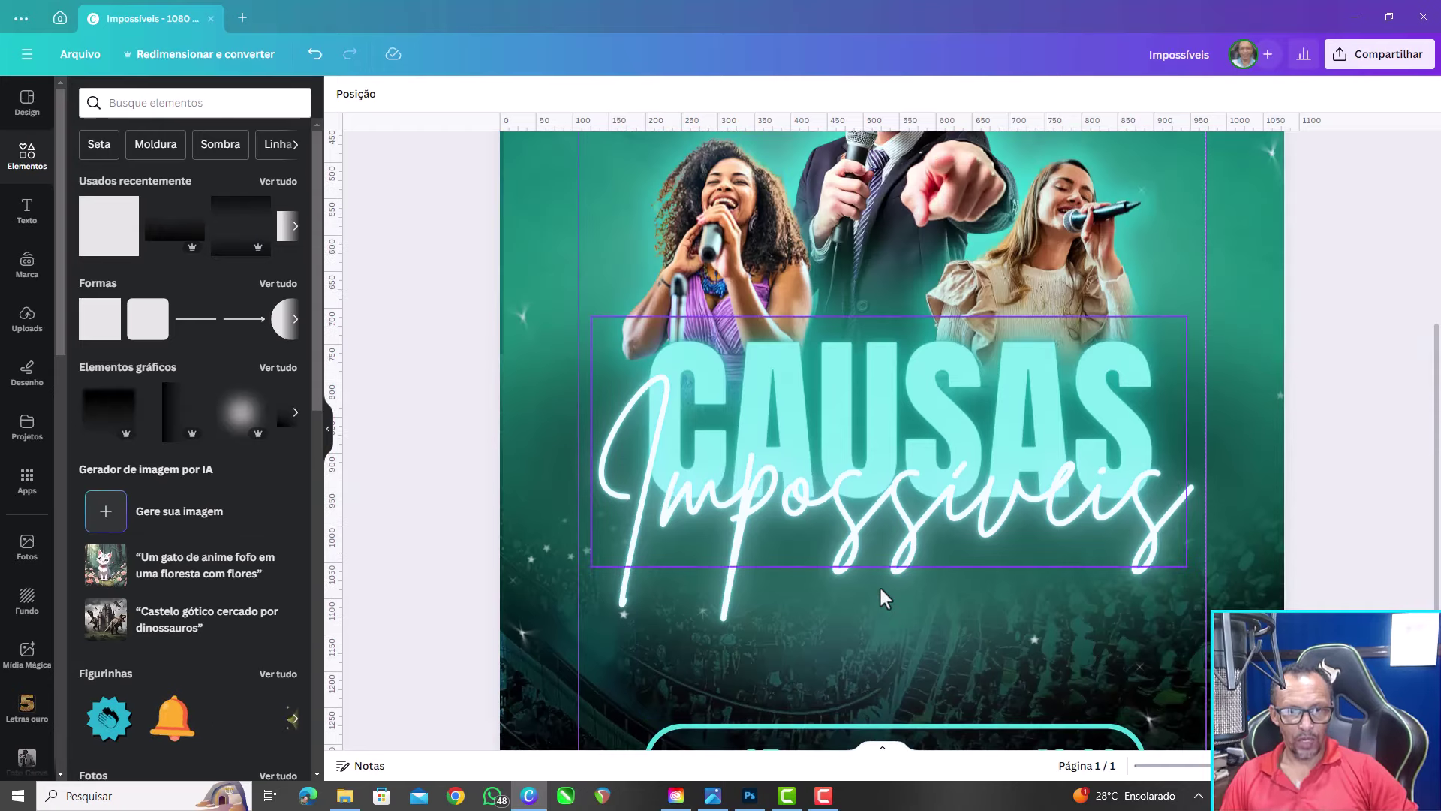
scroll(880, 584, "down", 3, "ctrl")
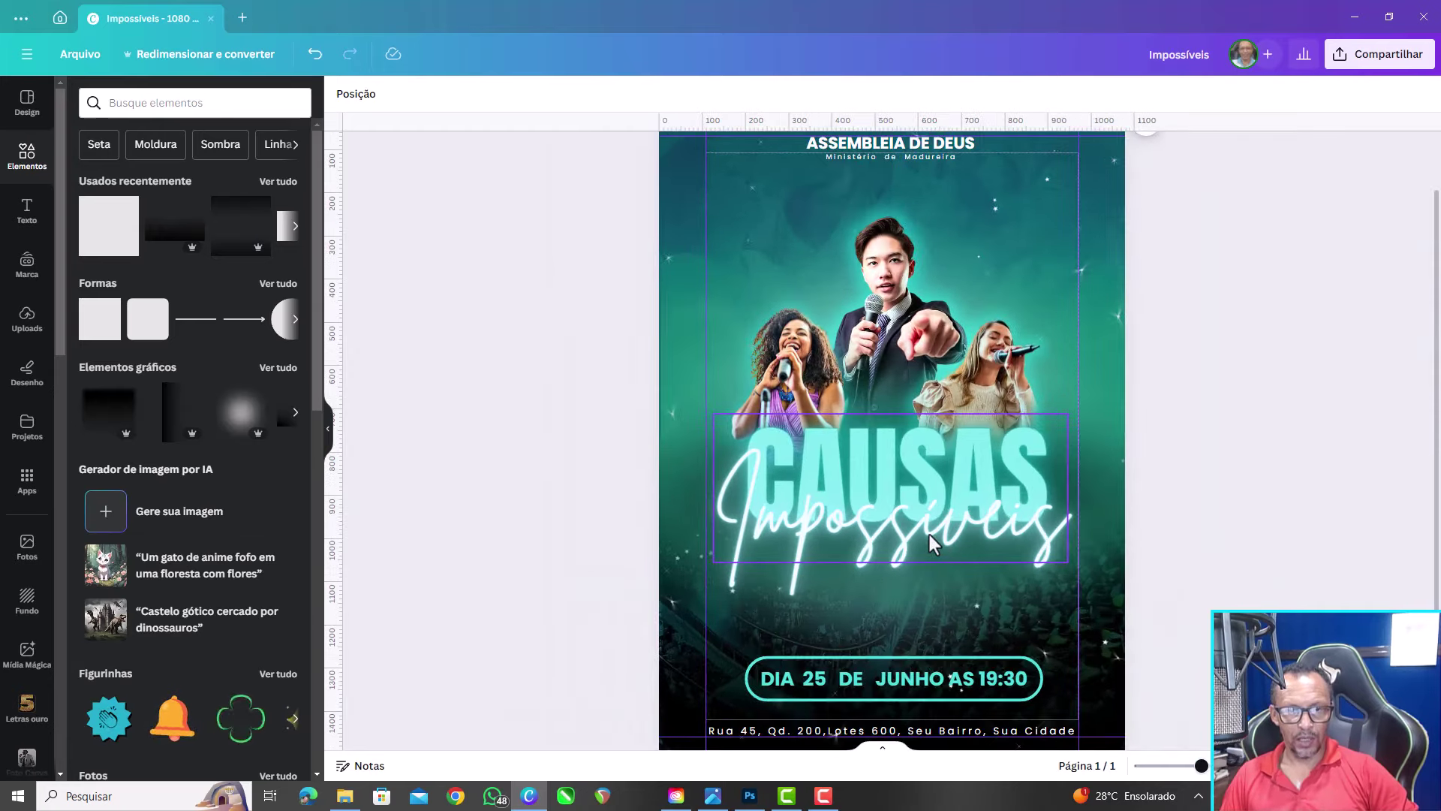
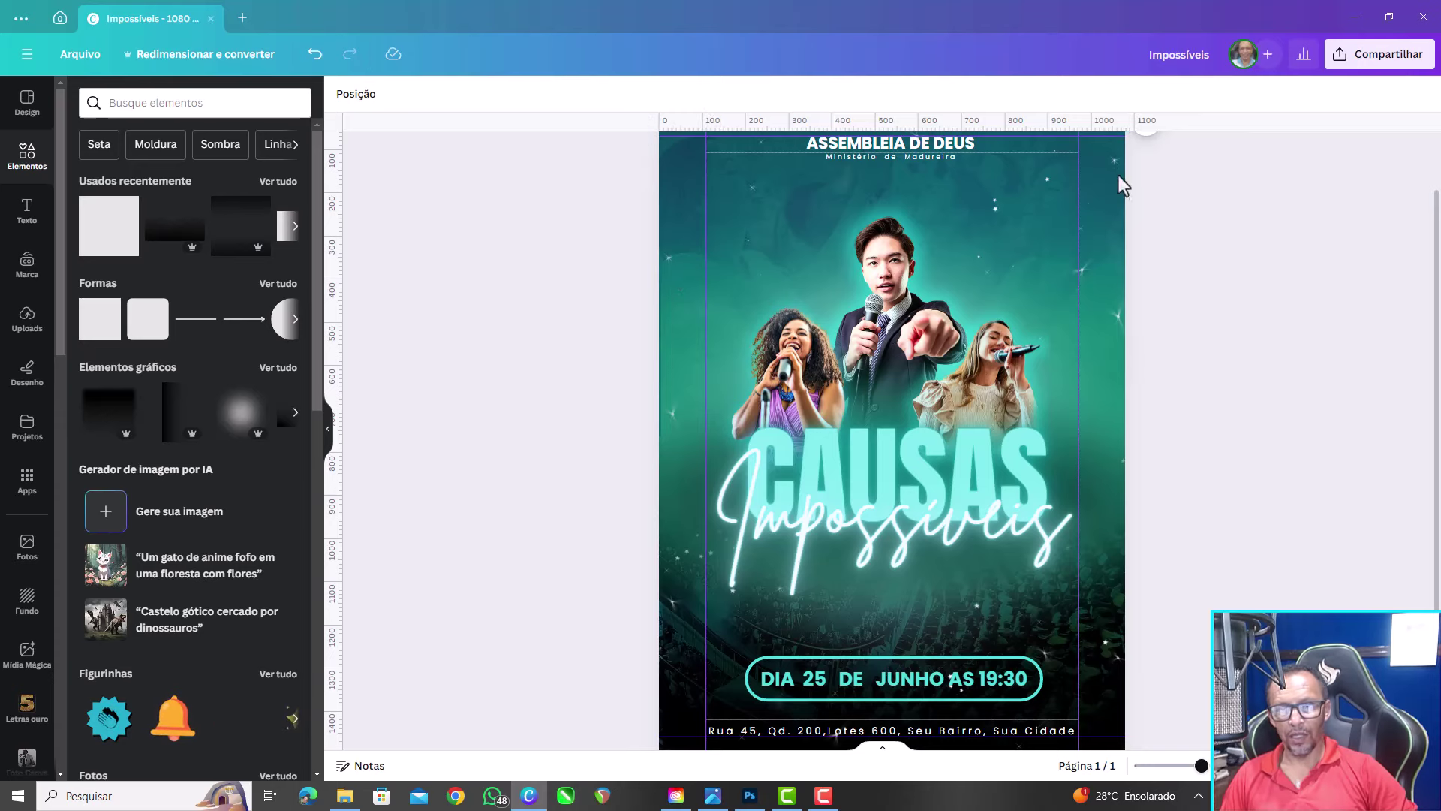
Drag a horizontal guide down from the top ruler to about 455
left_click_drag(1119, 124, 1108, 293)
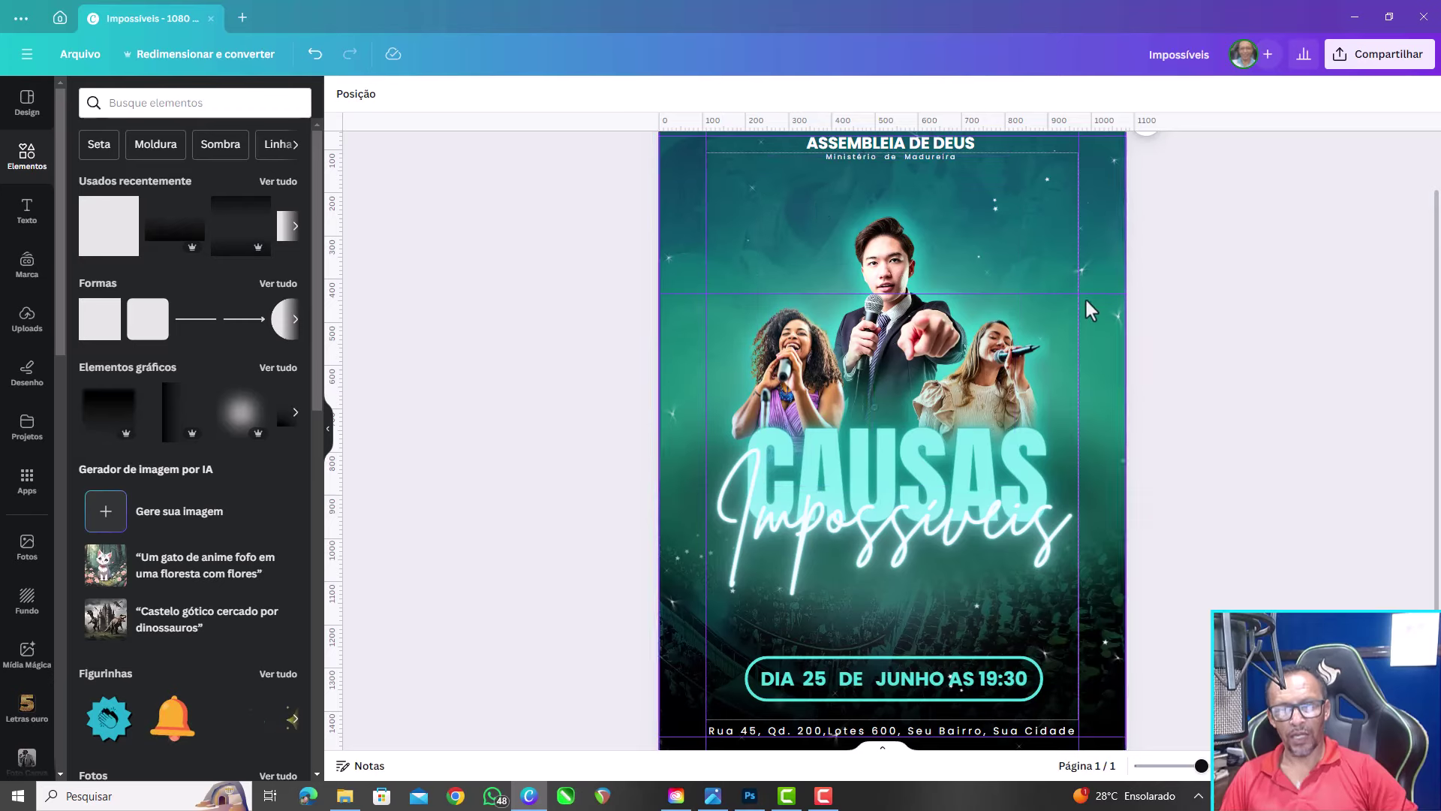
left_click_drag(1053, 297, 1054, 298)
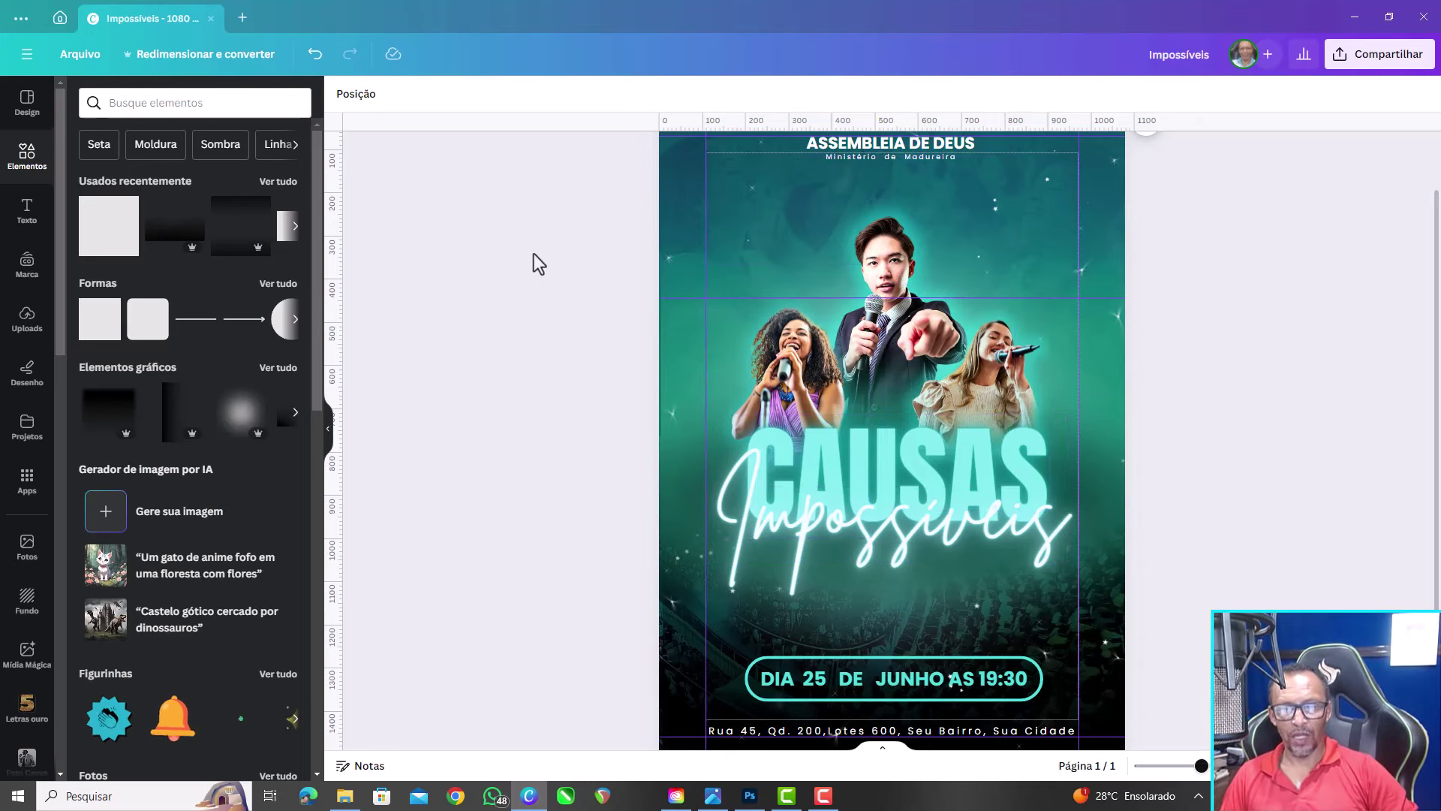
scroll(674, 332, "down", 2)
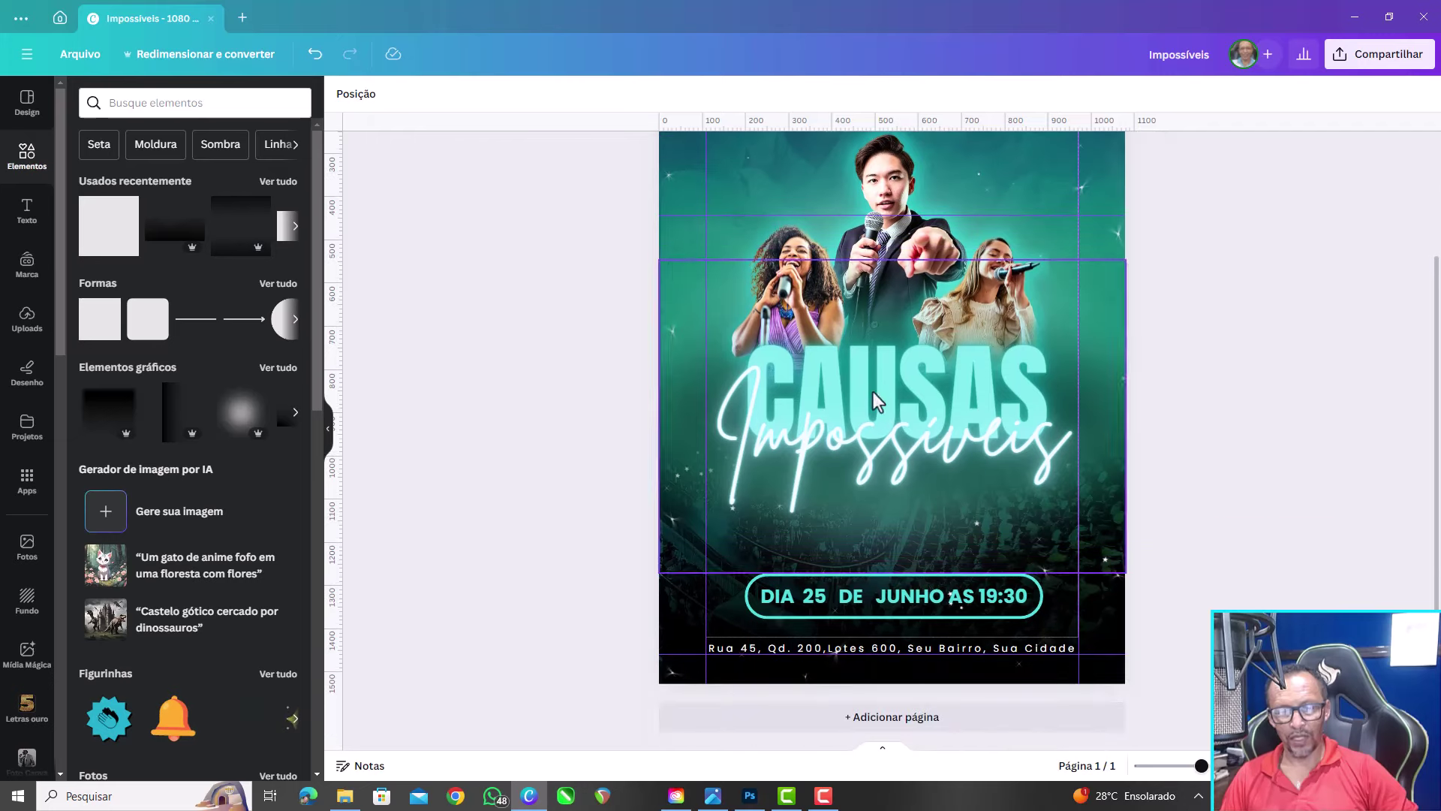
scroll(974, 609, "up", 2)
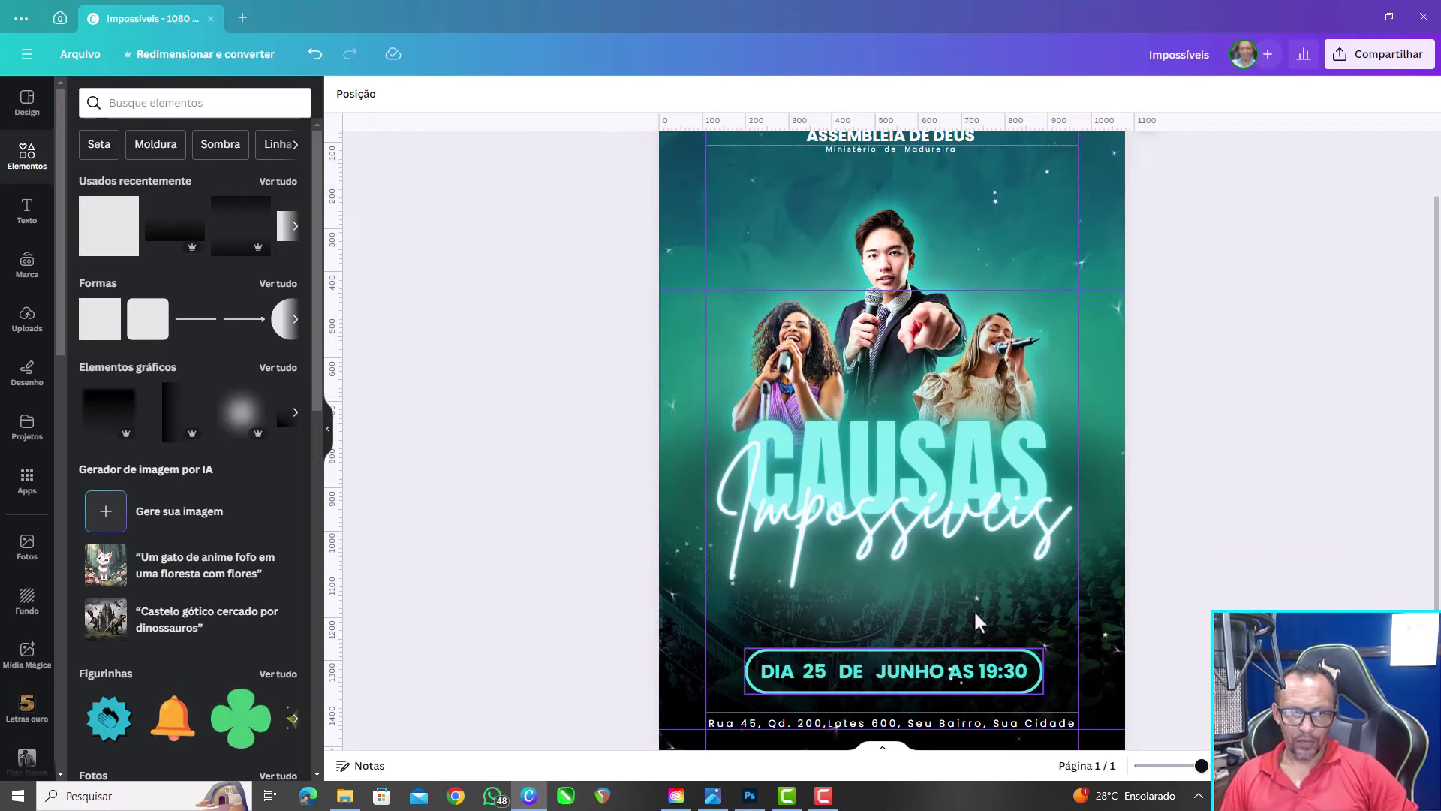
scroll(975, 610, "down", 2)
Duplicate the address line and move the copy up beneath the title
left_click(1050, 647)
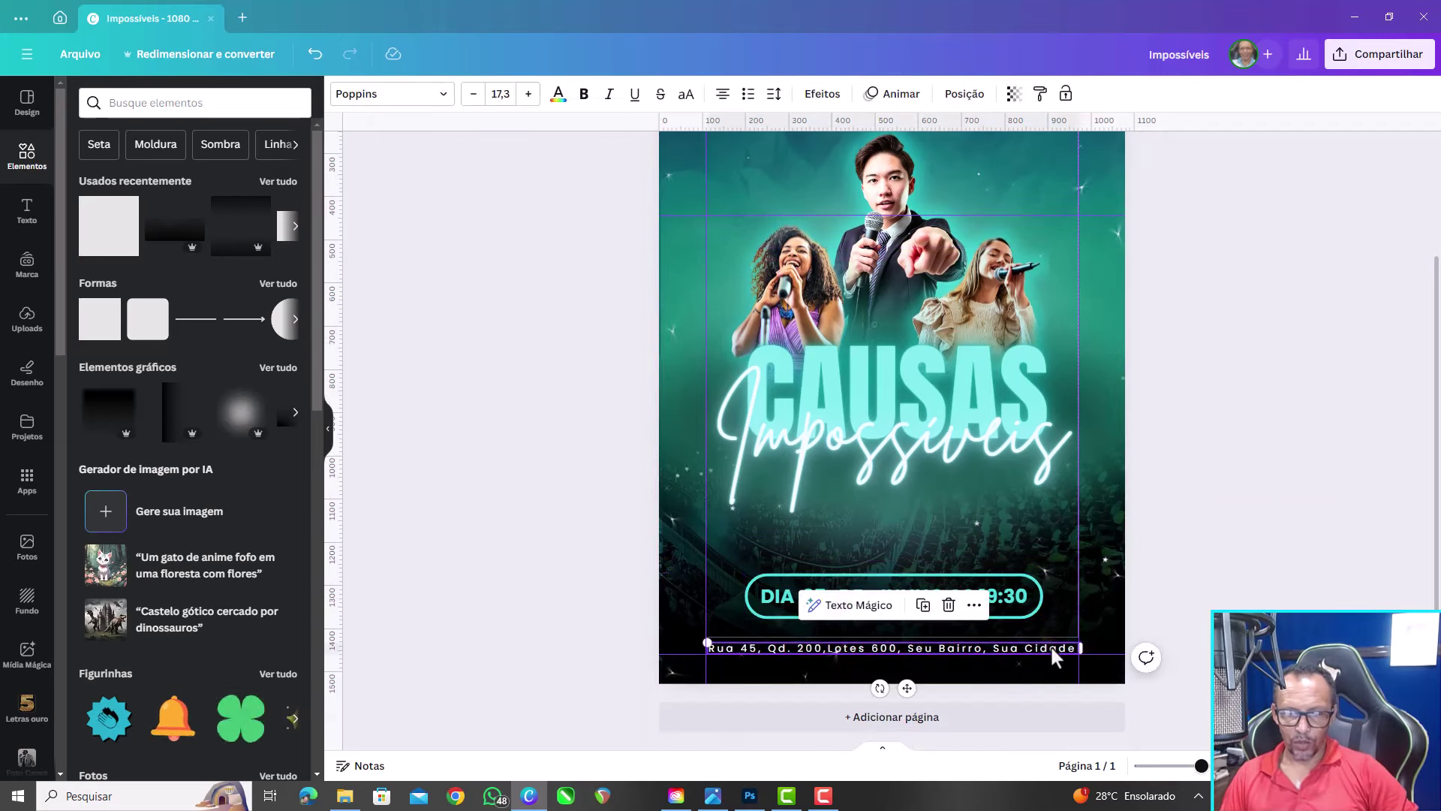
left_click(923, 605)
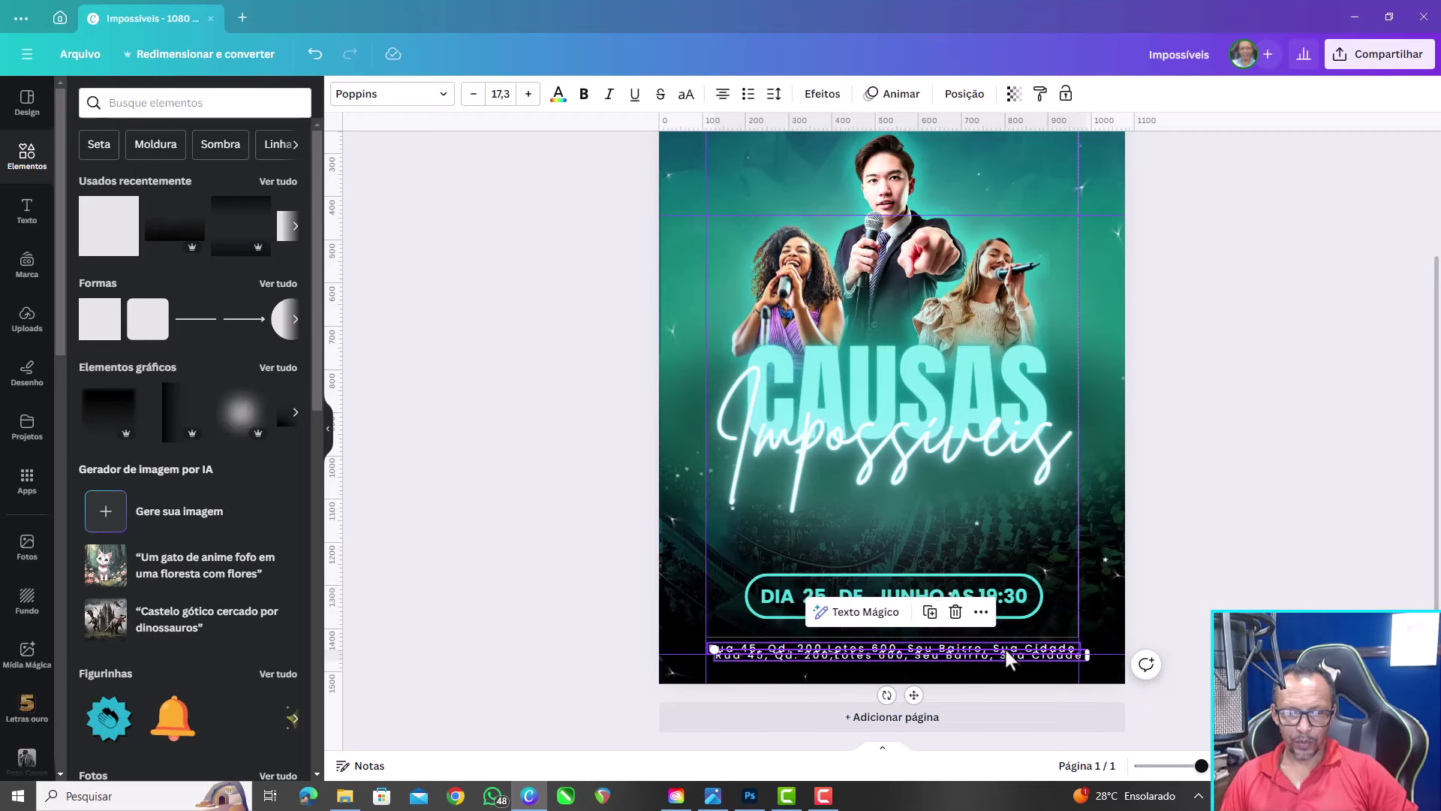
key("ctrl+z")
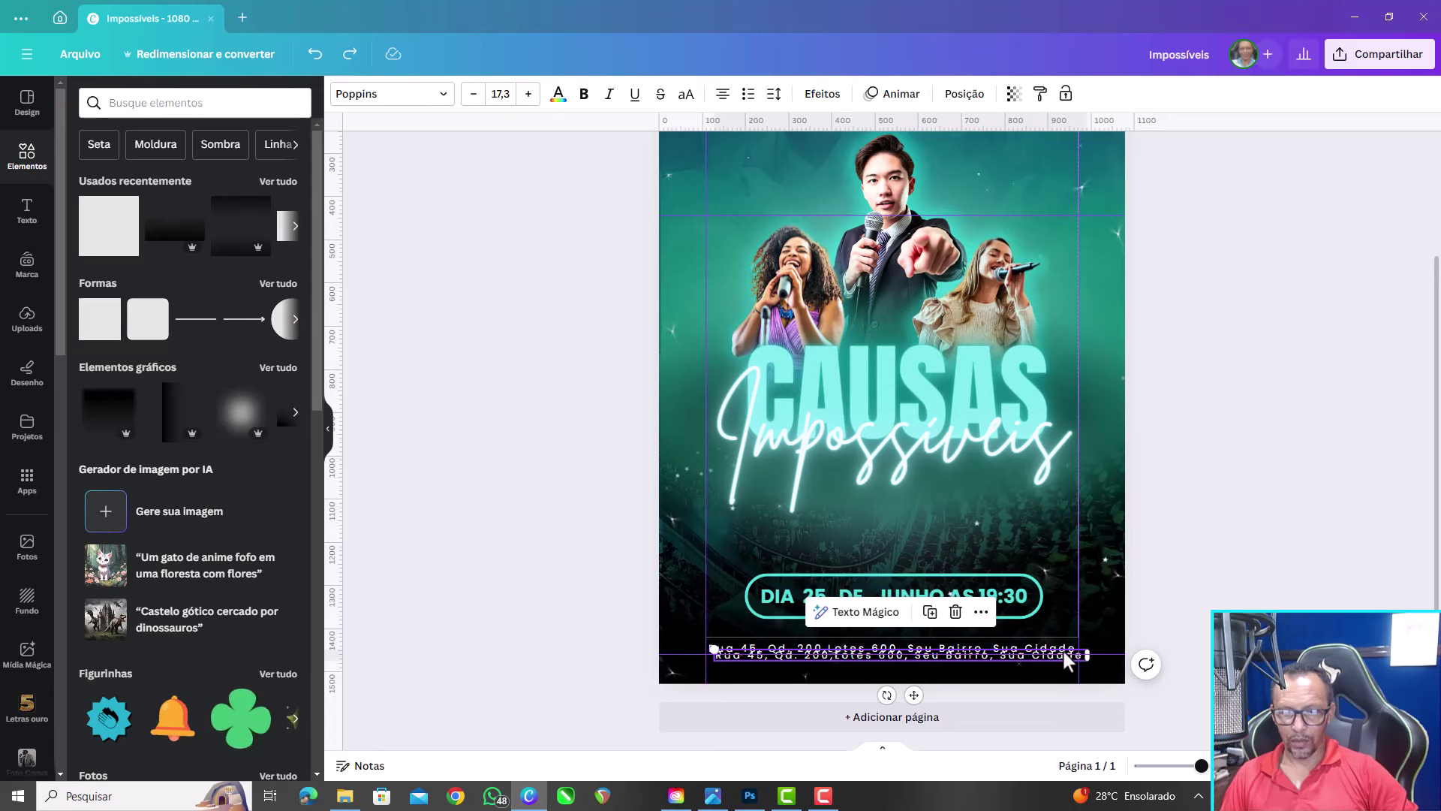
left_click_drag(1064, 652, 1062, 650)
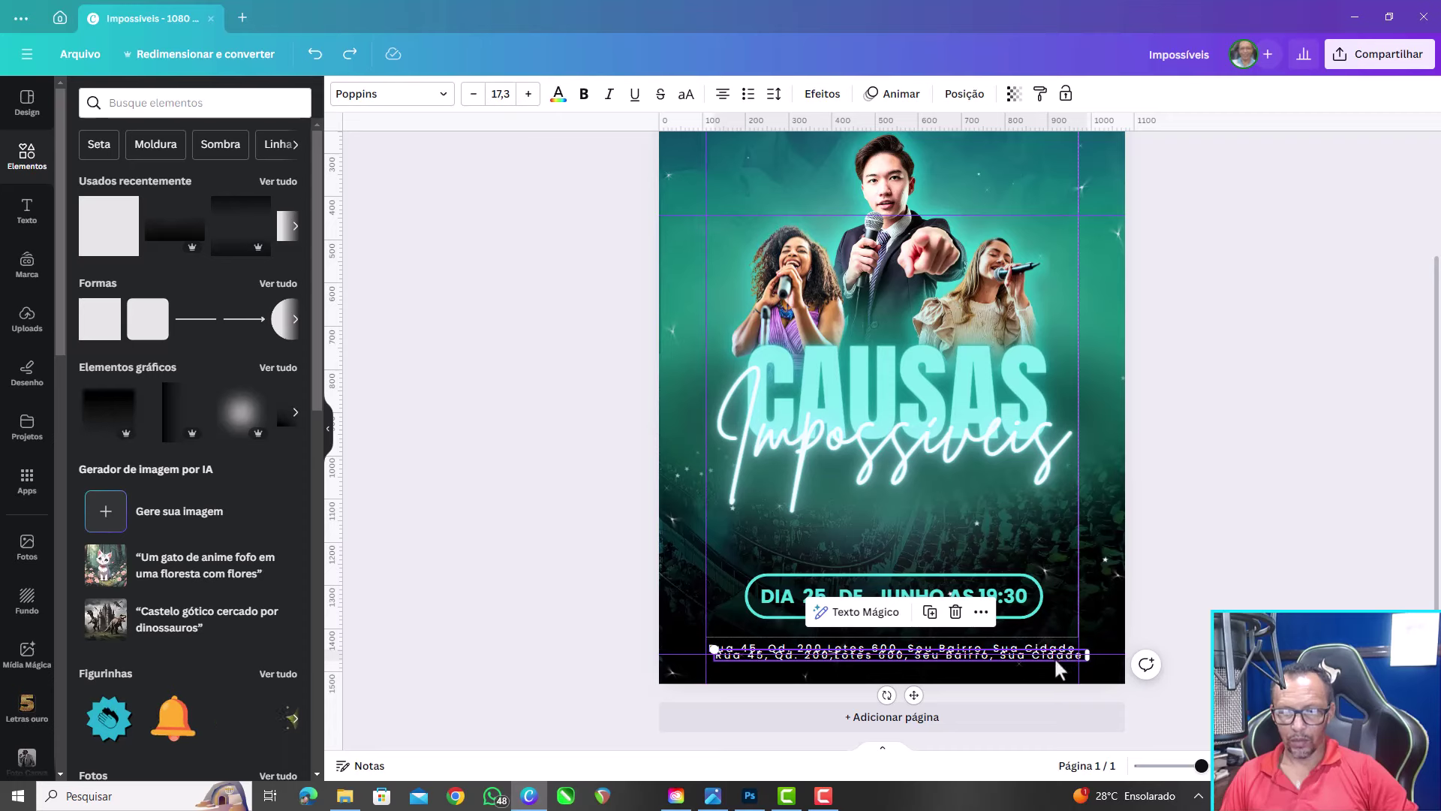
double_click(1051, 656)
left_click_drag(907, 662, 910, 574)
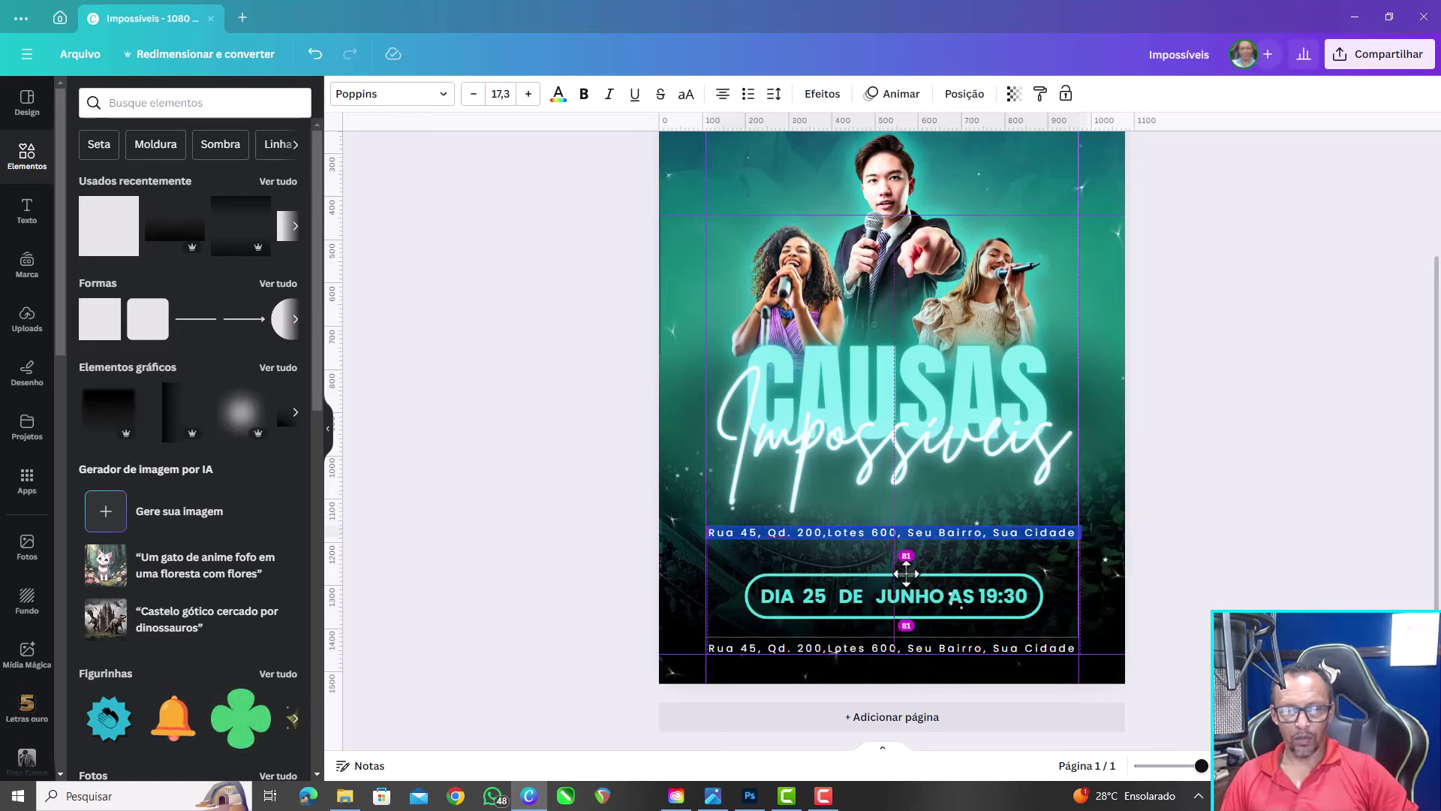
left_click_drag(910, 574, 902, 573)
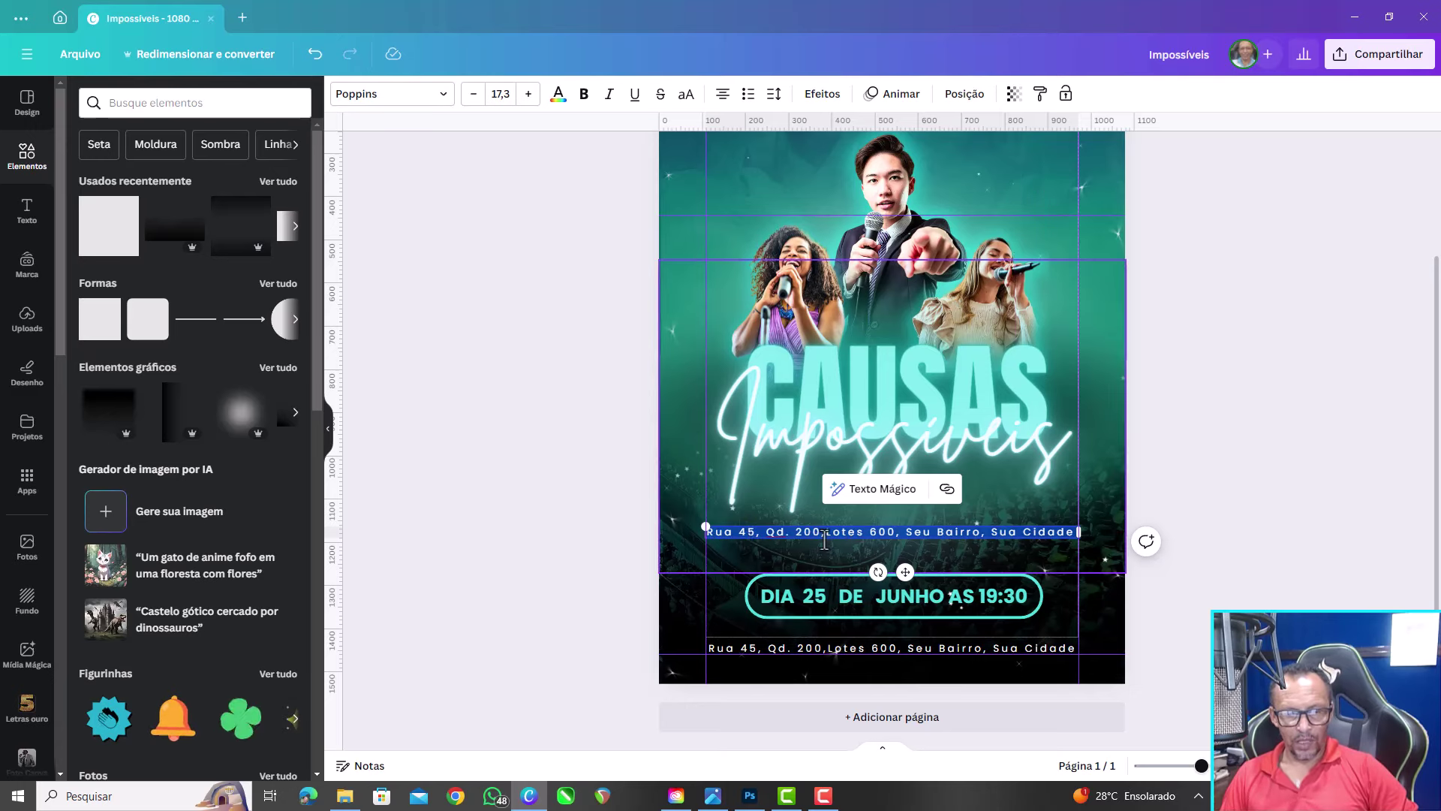
Change the copy's text to CANTORA and move it left under the title
type("CANTORA")
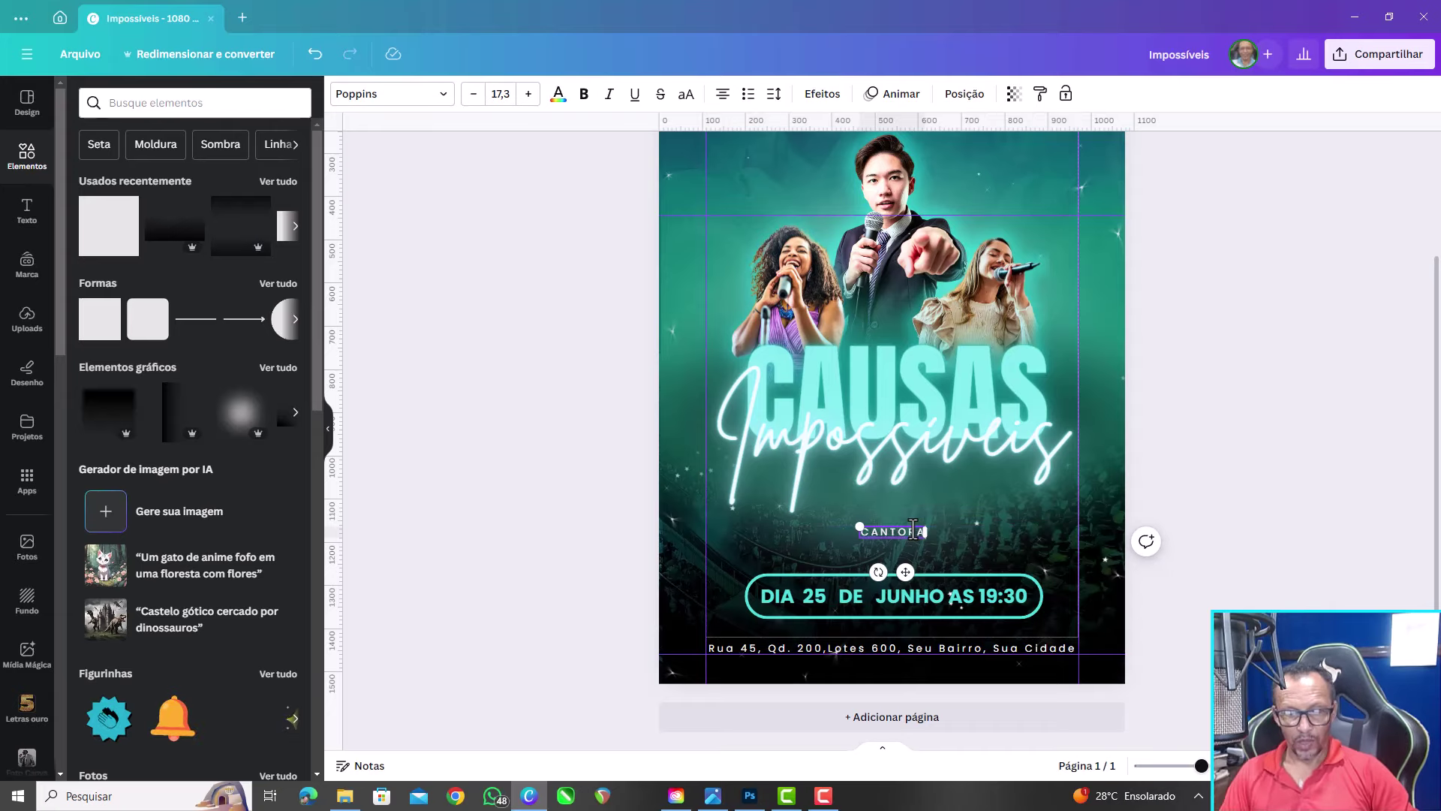
left_click(921, 551)
scroll(881, 555, "up", 3)
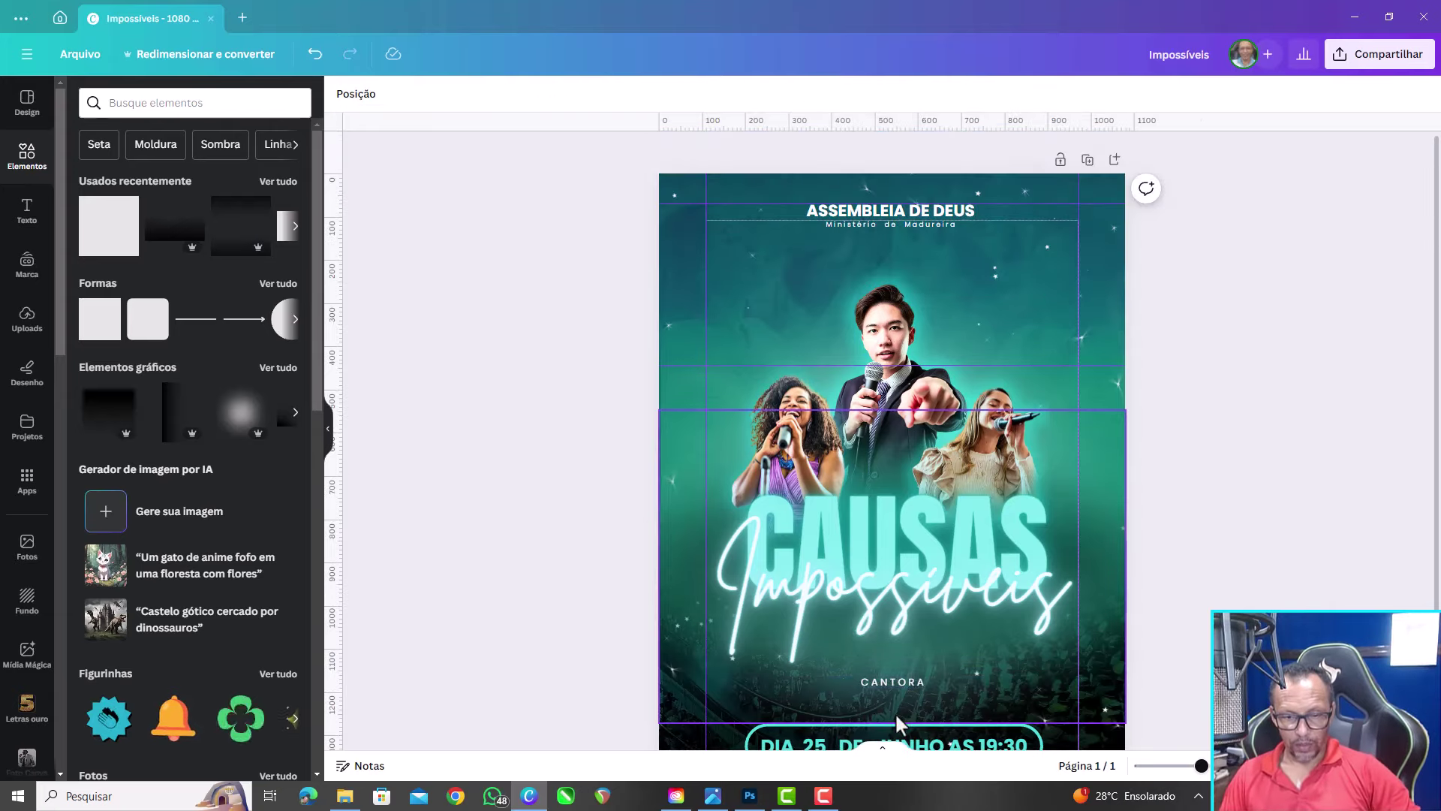
scroll(897, 710, "up", 5, "ctrl")
left_click_drag(911, 652, 571, 622)
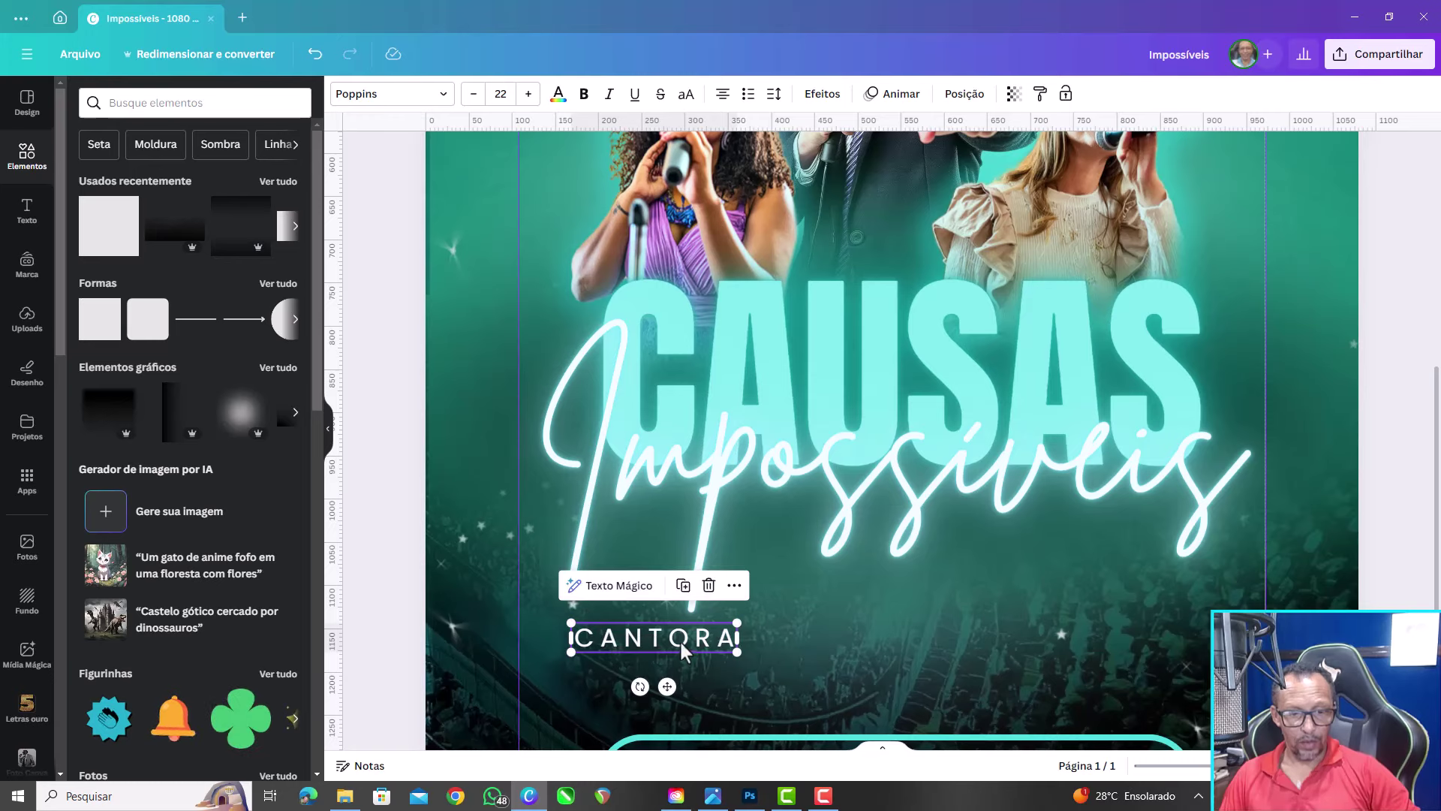
Set the CANTORA label's letter spacing to 0
left_click_drag(679, 638, 687, 641)
left_click(774, 96)
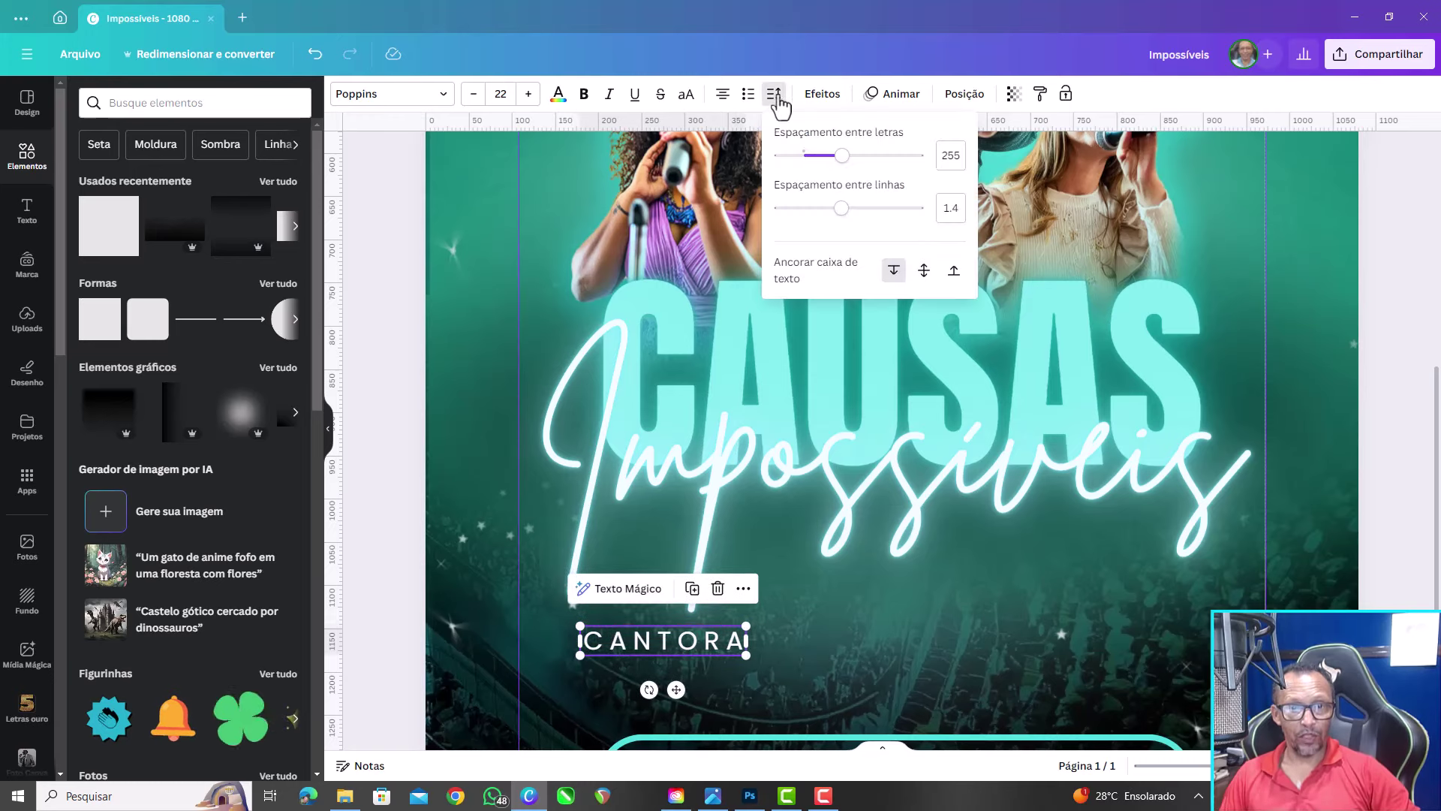
left_click_drag(842, 155, 804, 156)
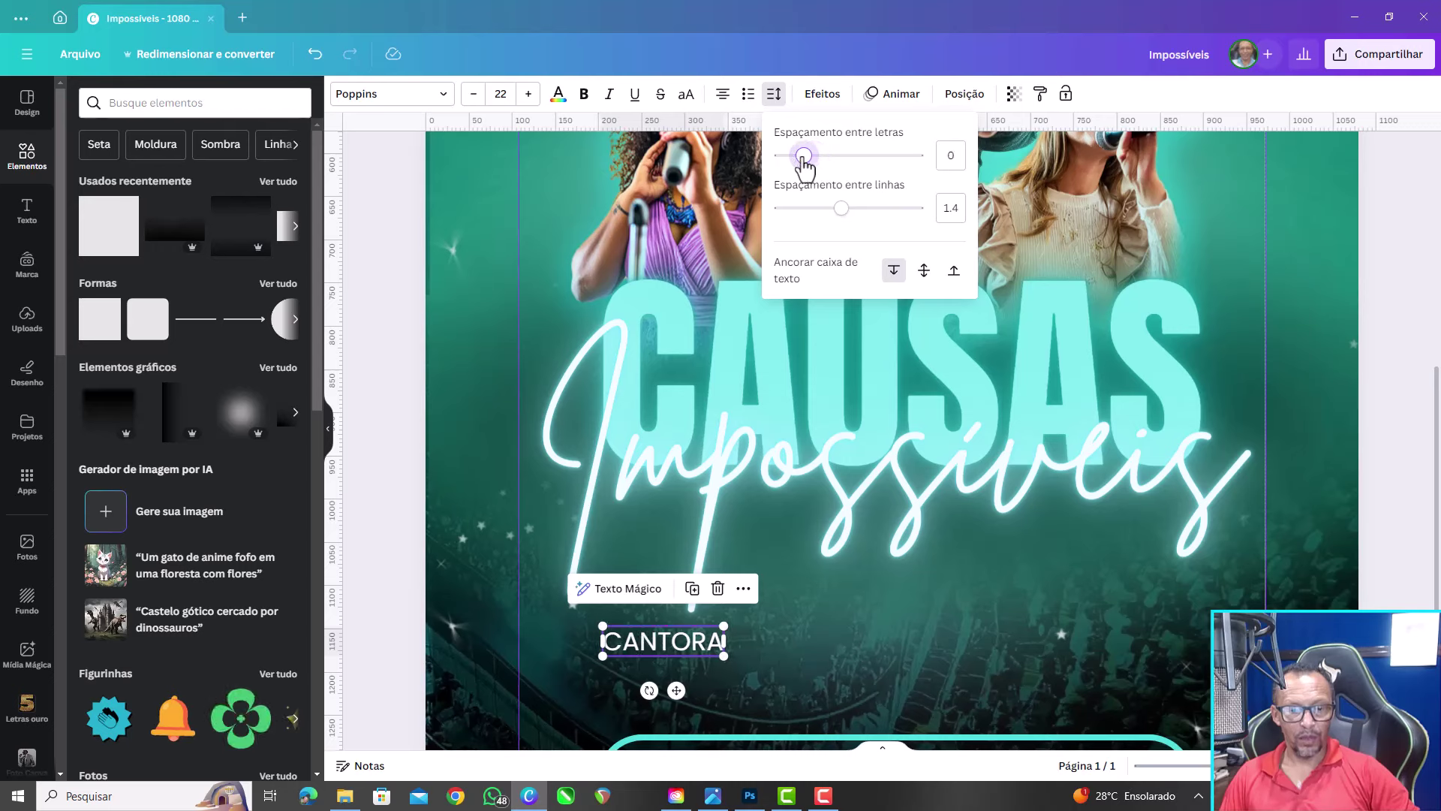
Duplicate CANTORA below itself, retype the copy as the singer's name, and select both lines
left_click(691, 588)
mouse_move(668, 660)
left_mouse_down()
mouse_move(669, 500)
mouse_move(687, 459)
left_mouse_up()
scroll(669, 501, "up", 2)
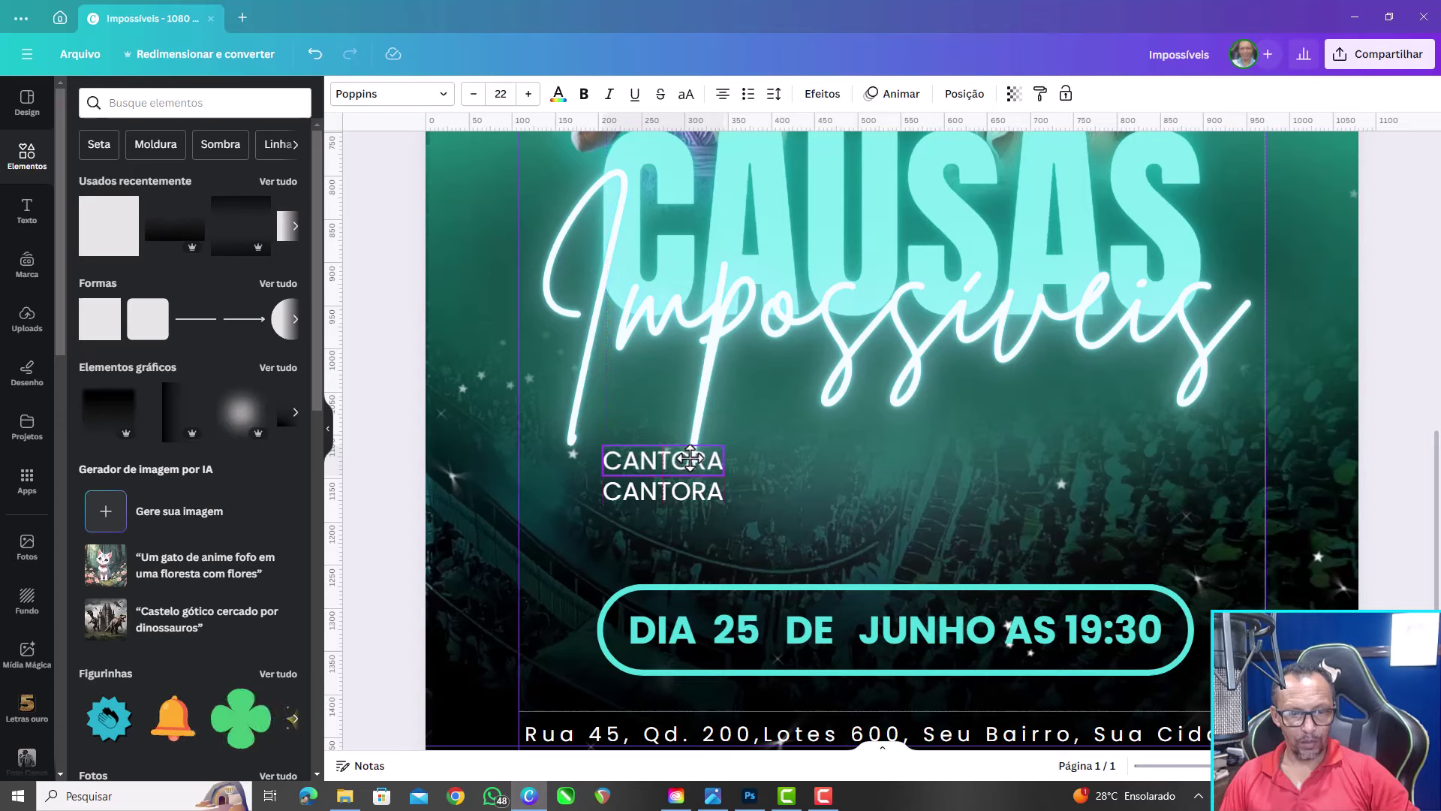
left_click(701, 497)
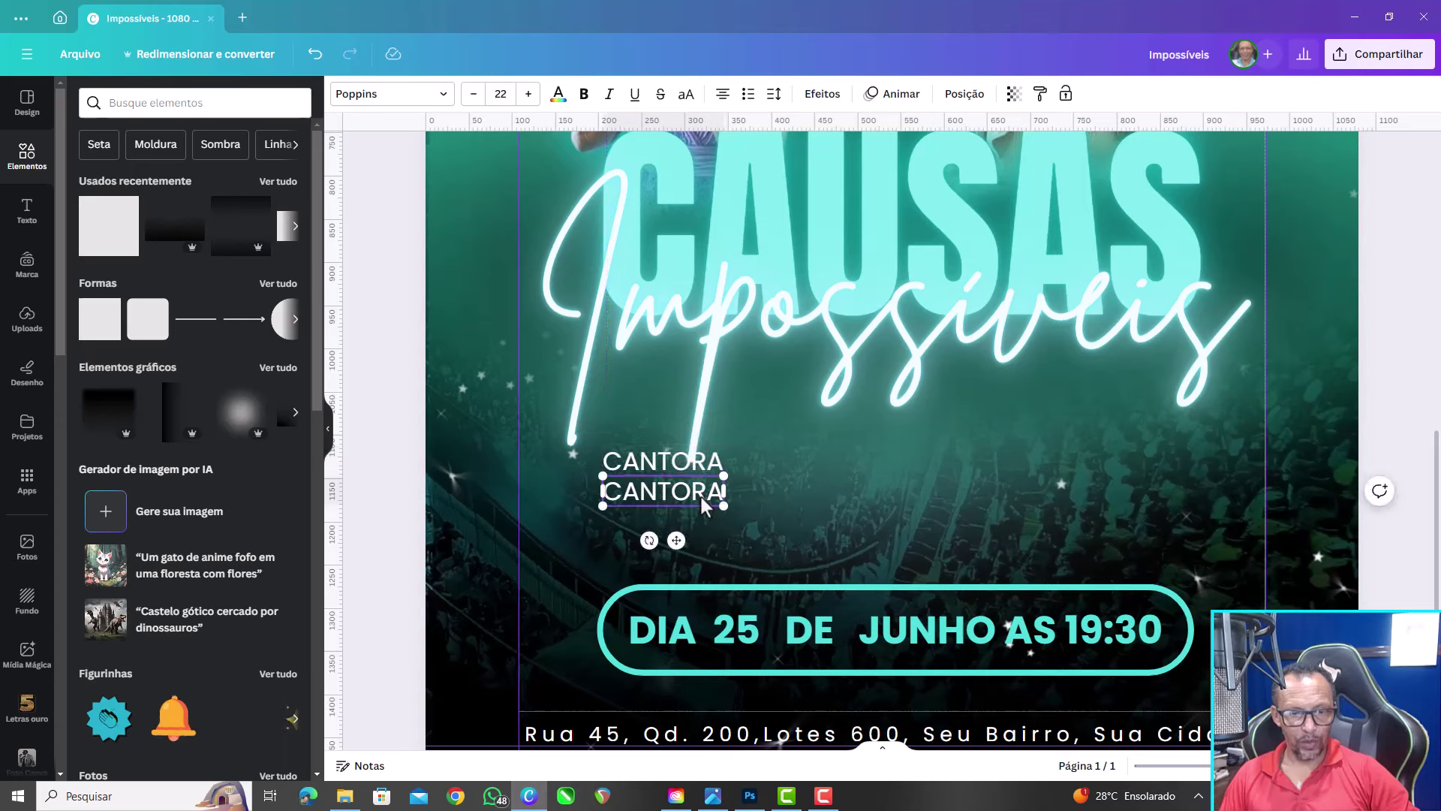
double_click(701, 497)
type("CARLA SANTOS")
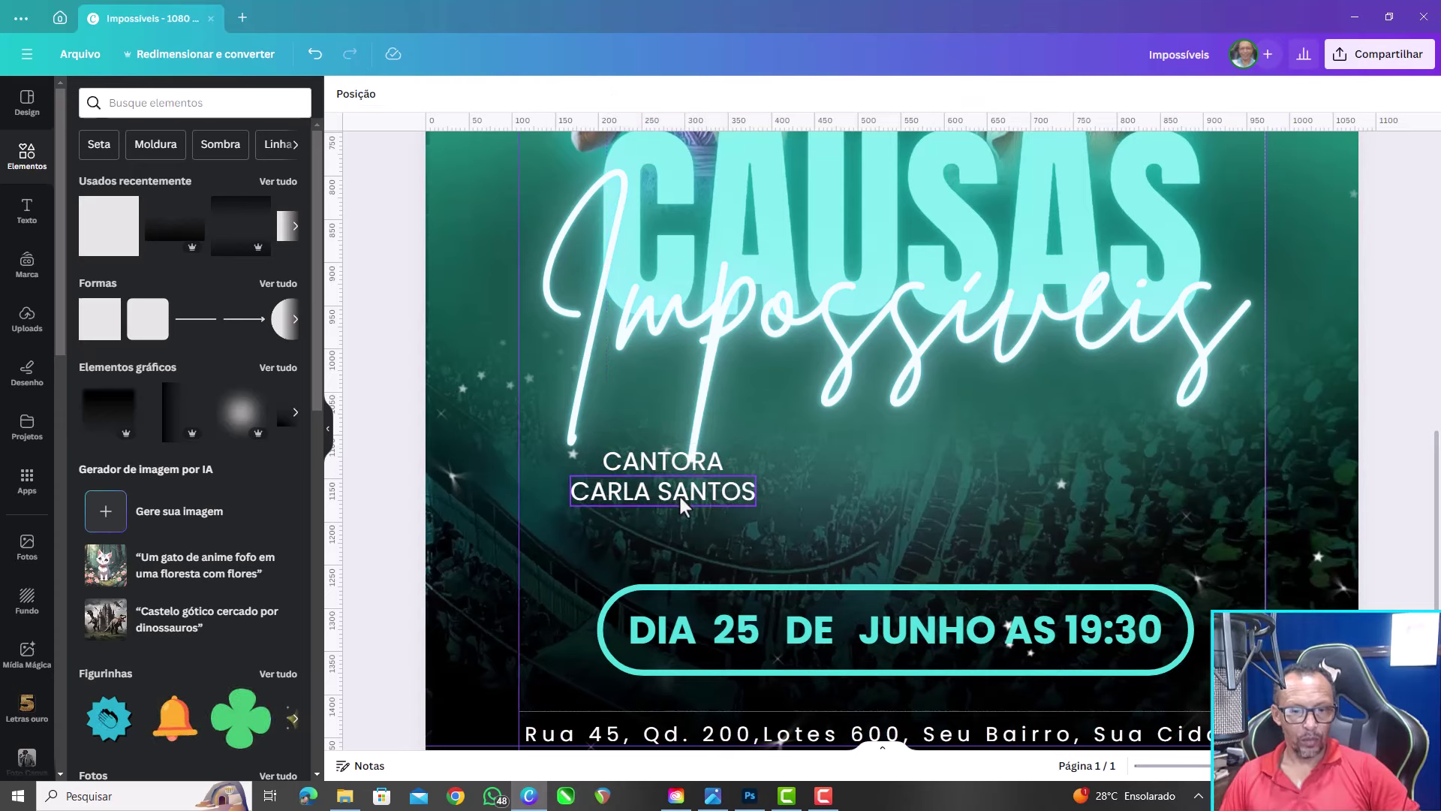
left_click(680, 496)
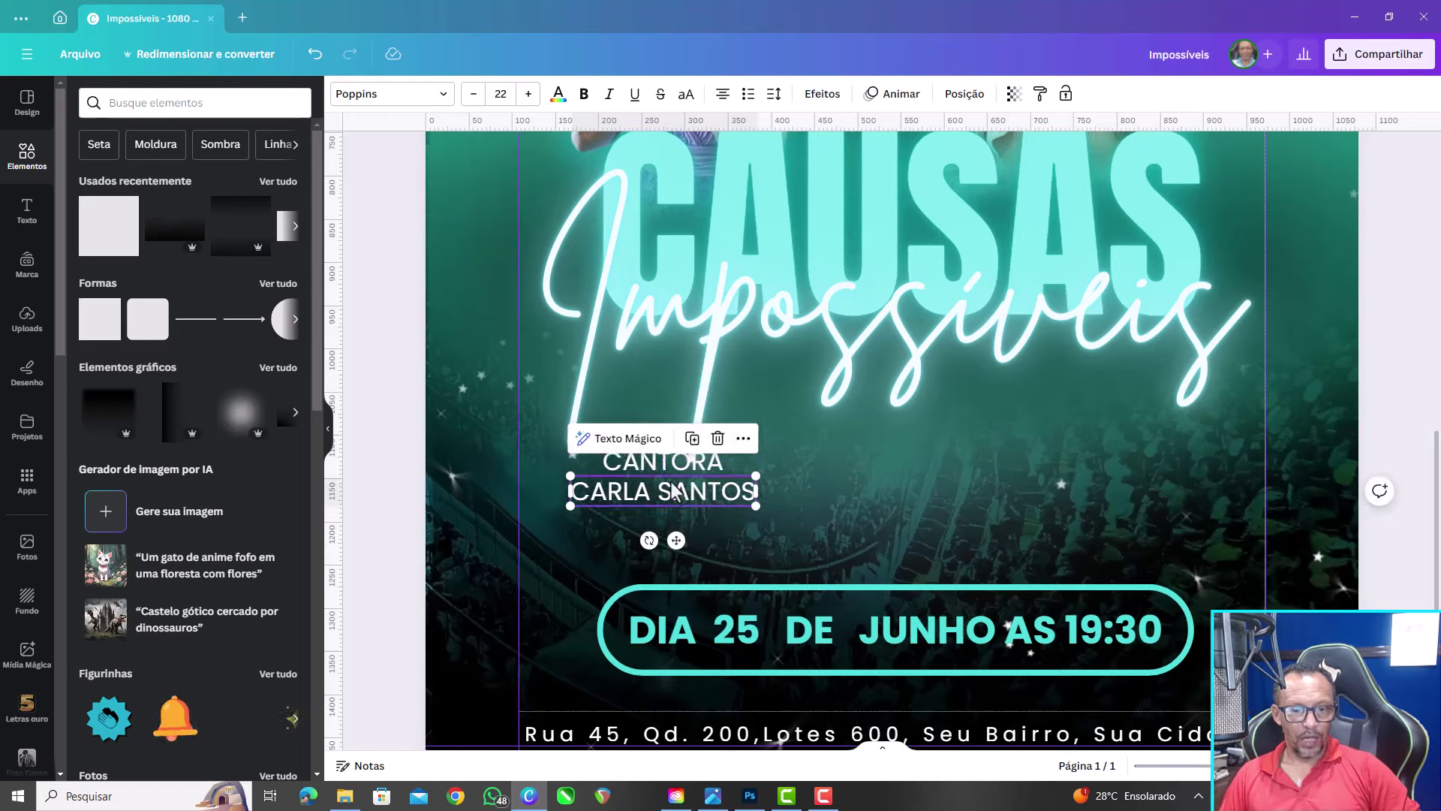
left_click(653, 461)
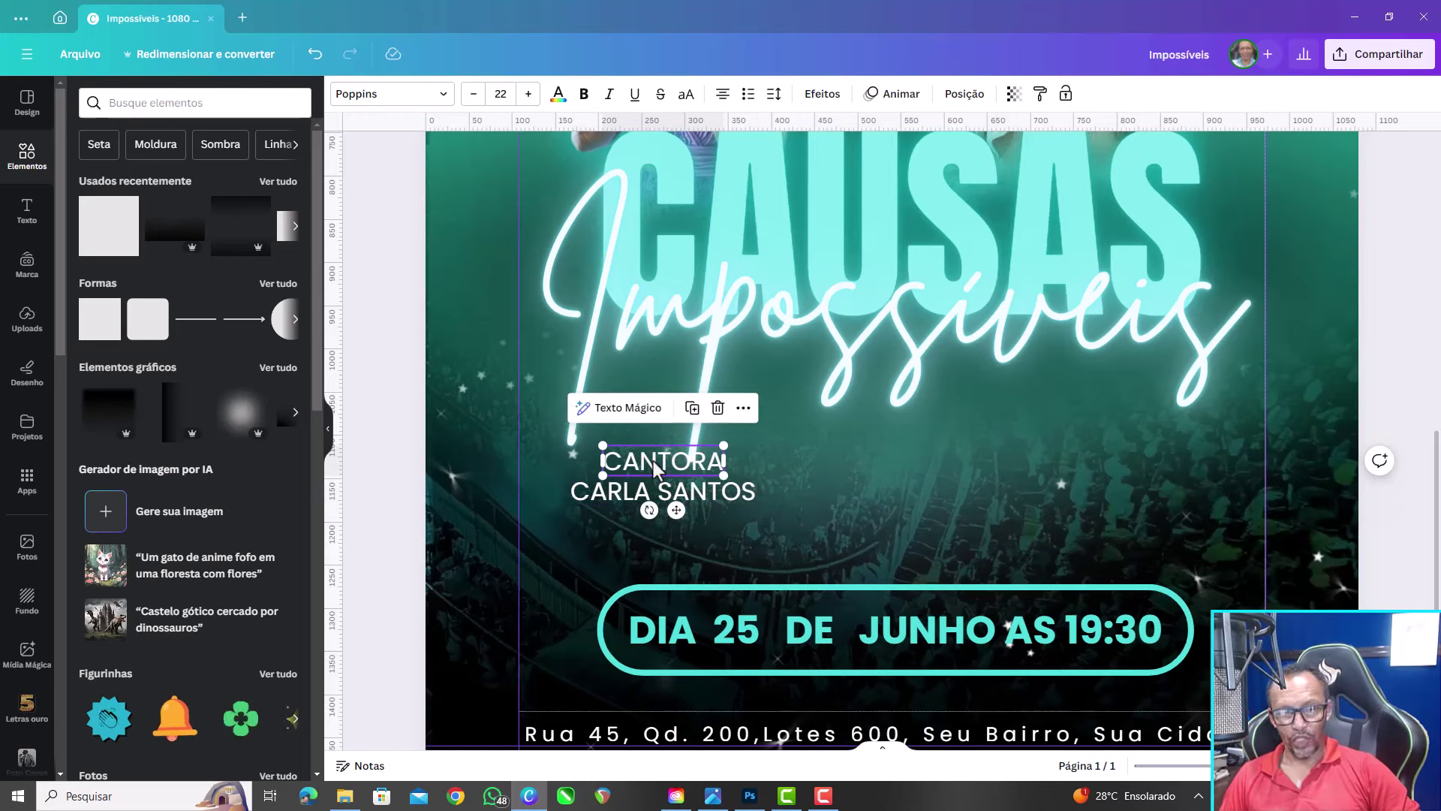
left_click(691, 497, "shift")
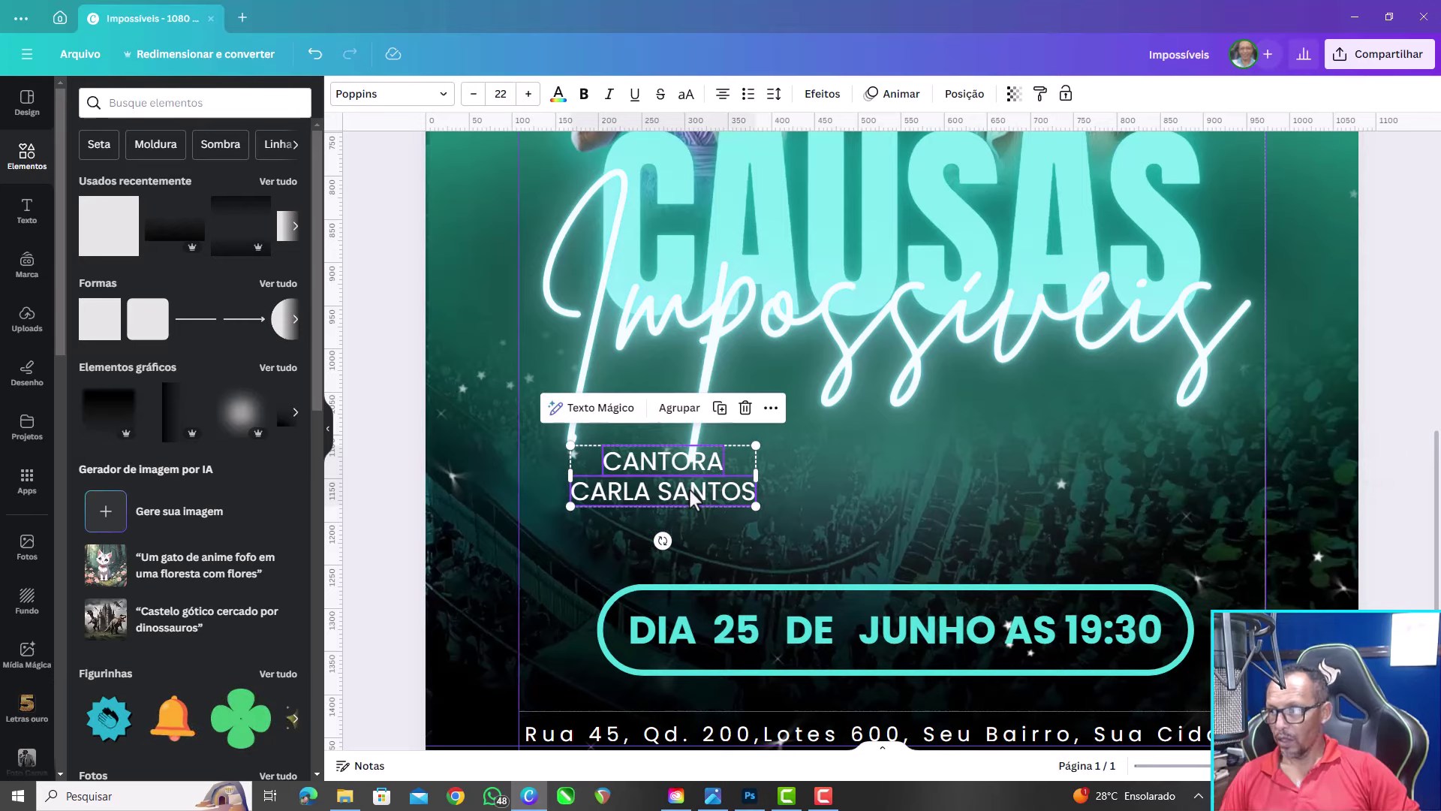
Colour both lines teal #44dddd and place a copy of the pair under the middle singer
left_click(559, 93)
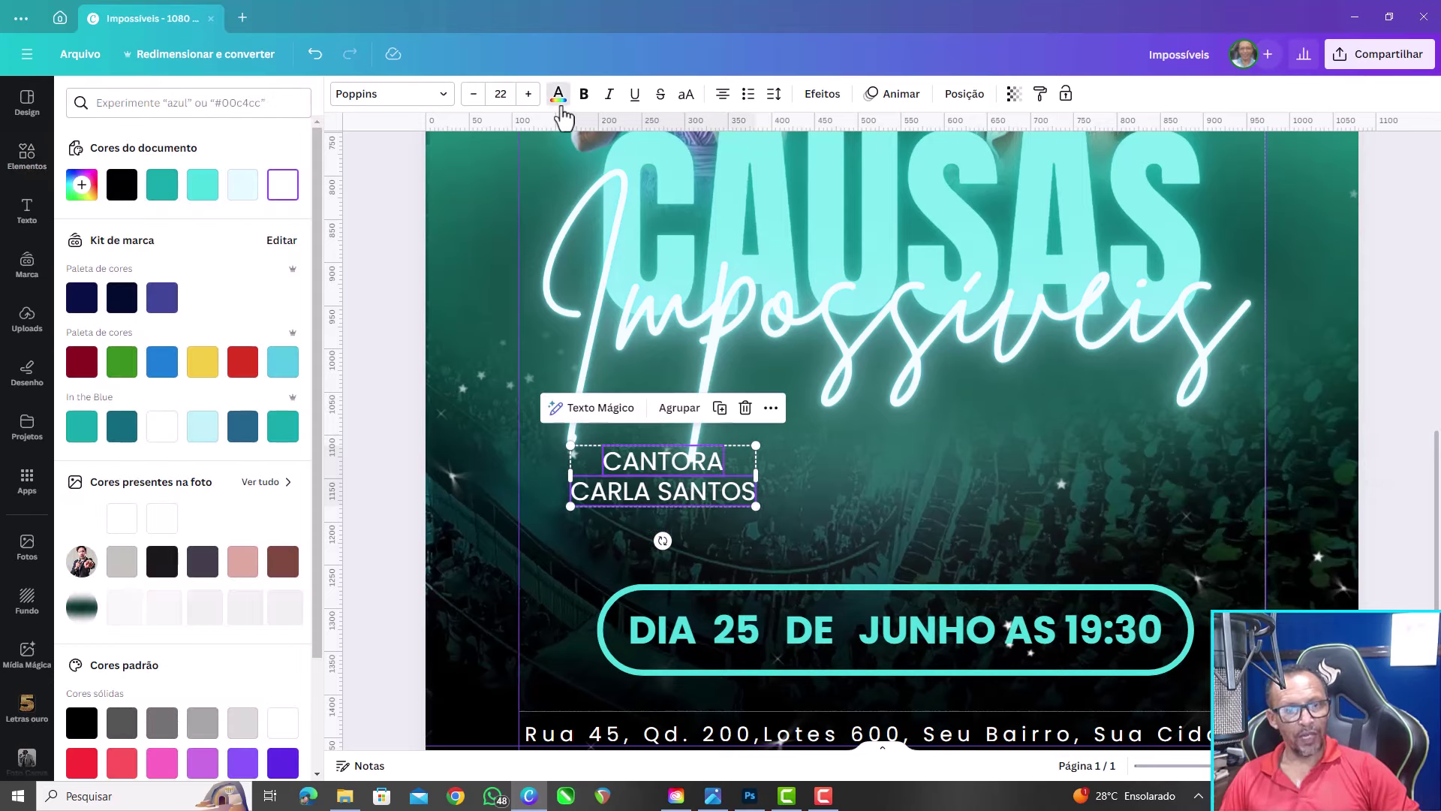
left_click(203, 187)
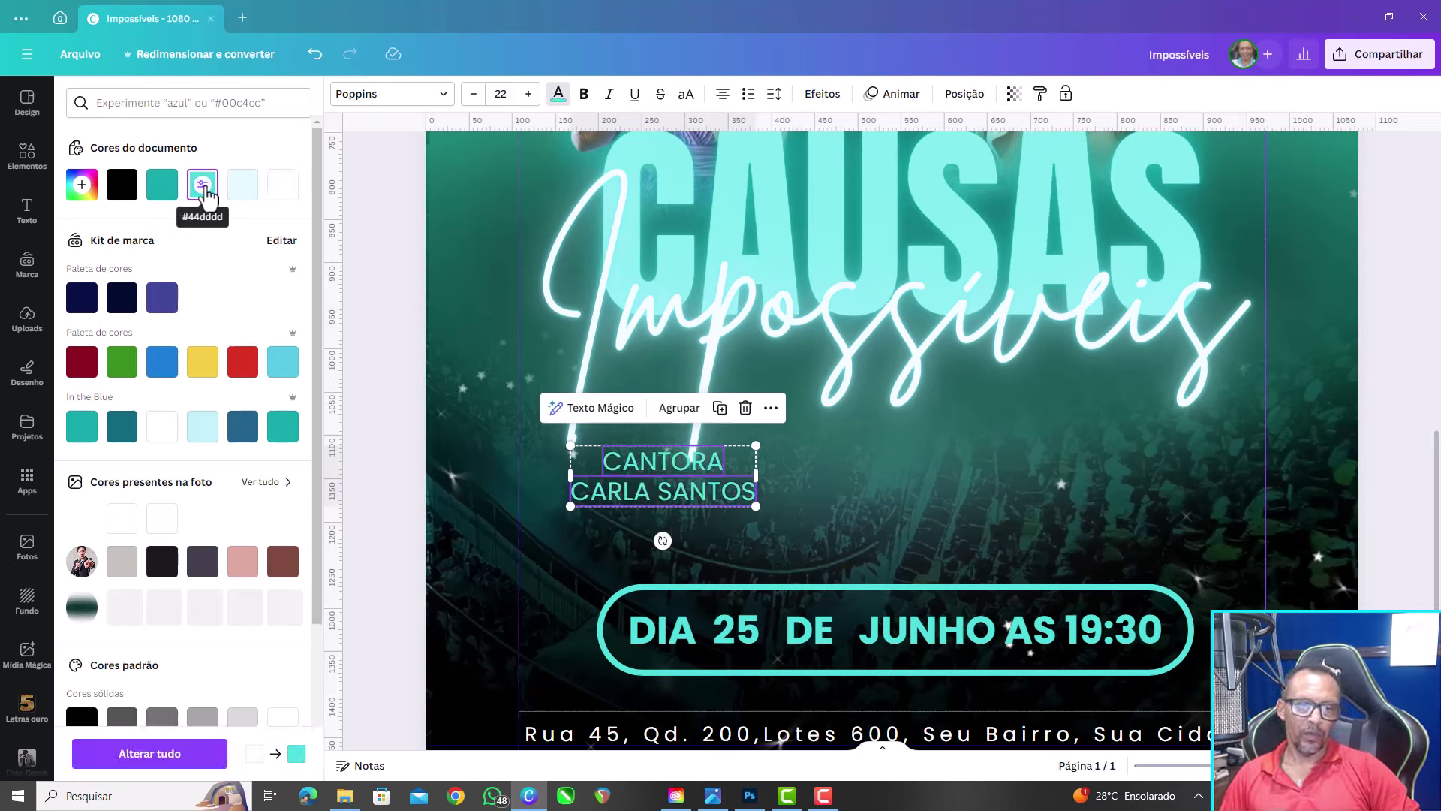
left_click(720, 409)
left_click_drag(728, 499, 944, 487)
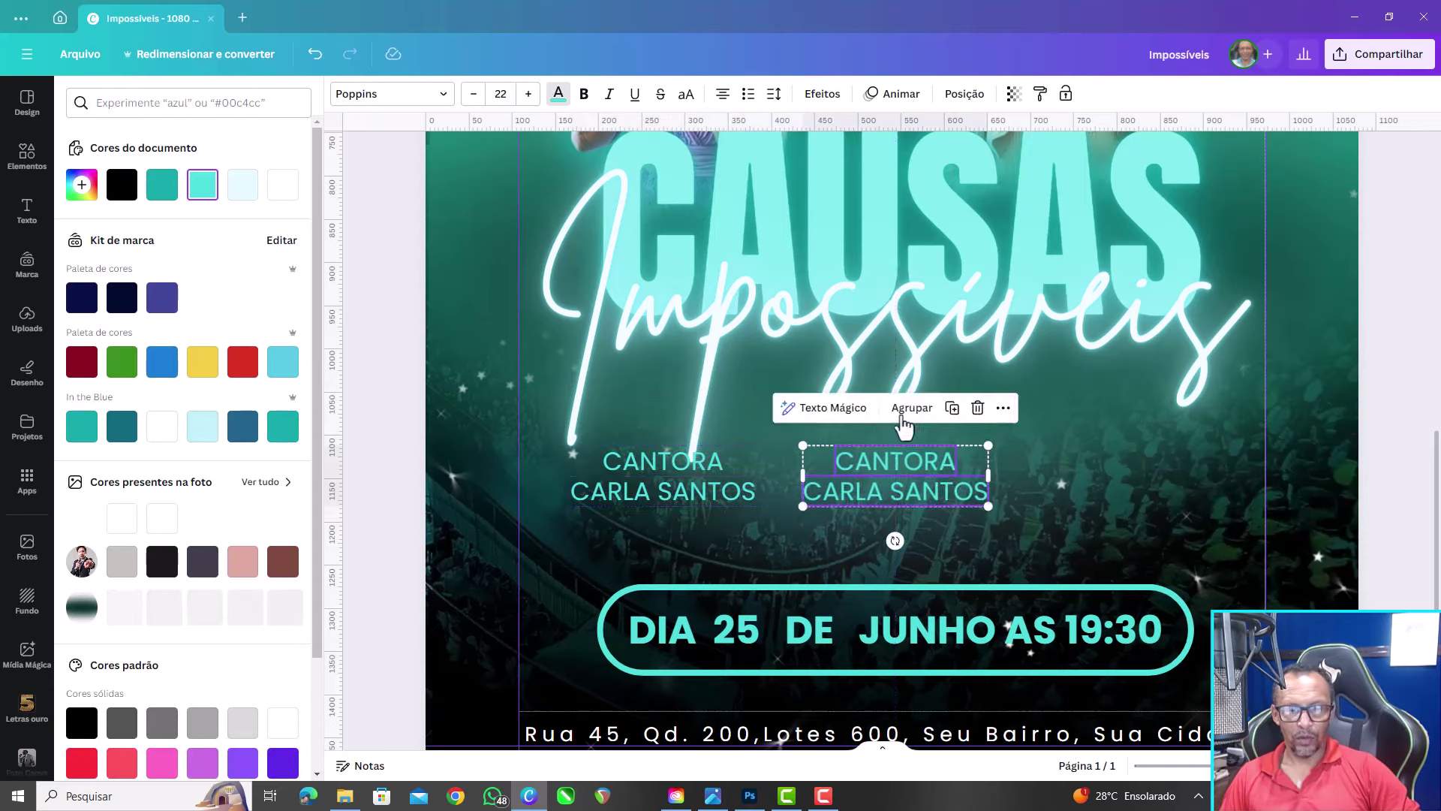
Make a third copy of the label pair for the right credit
left_click(952, 409)
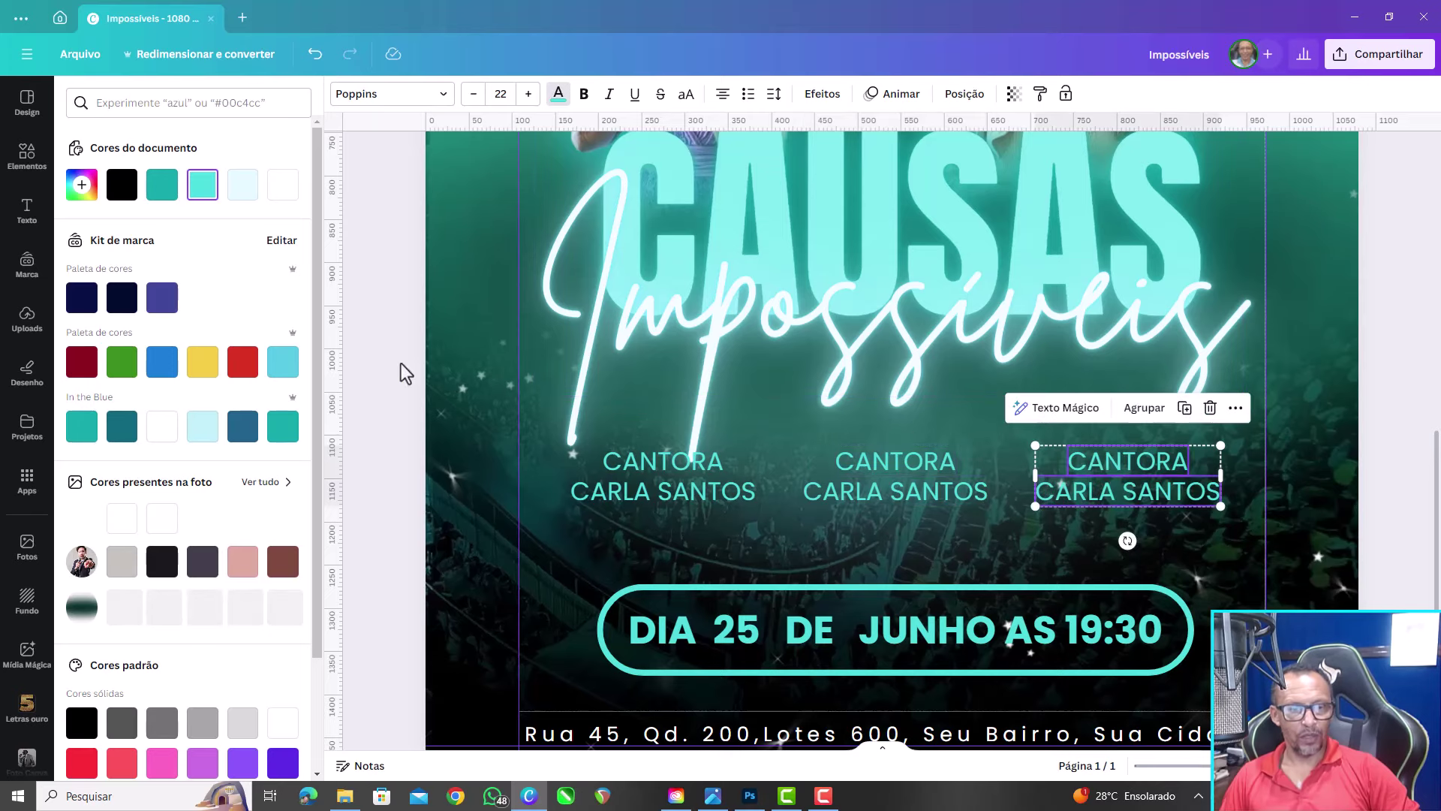
key("Escape")
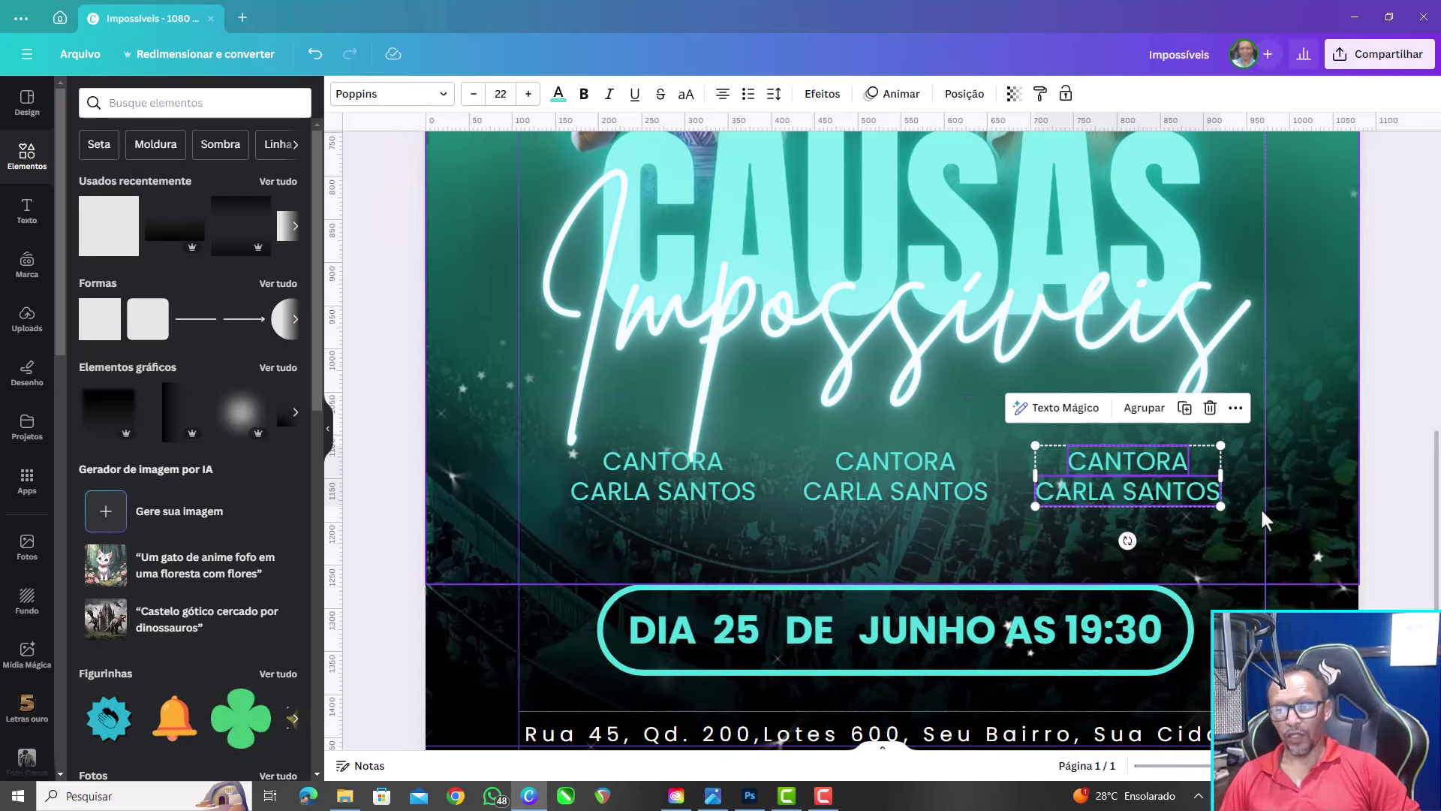
left_click(1308, 502)
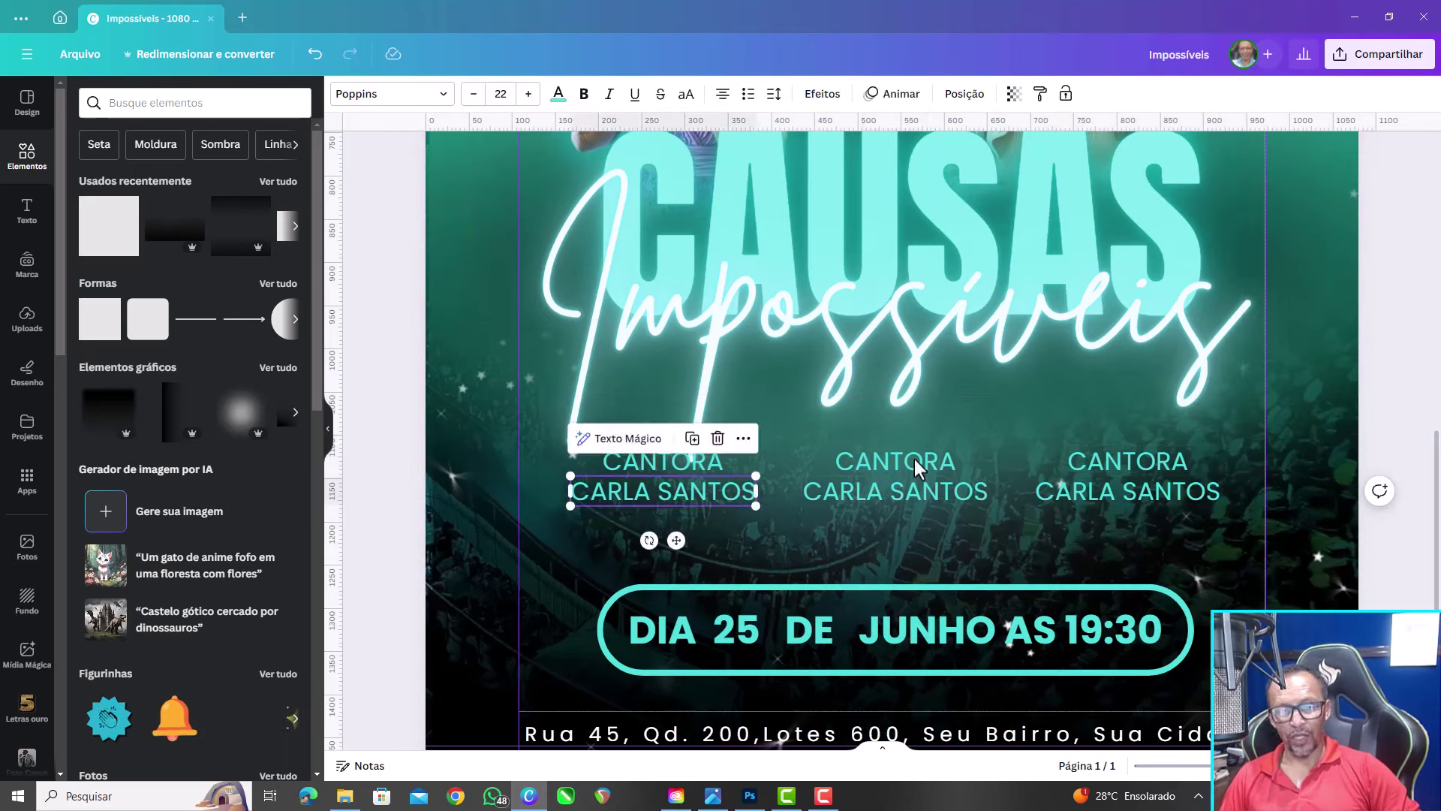
left_click(373, 329)
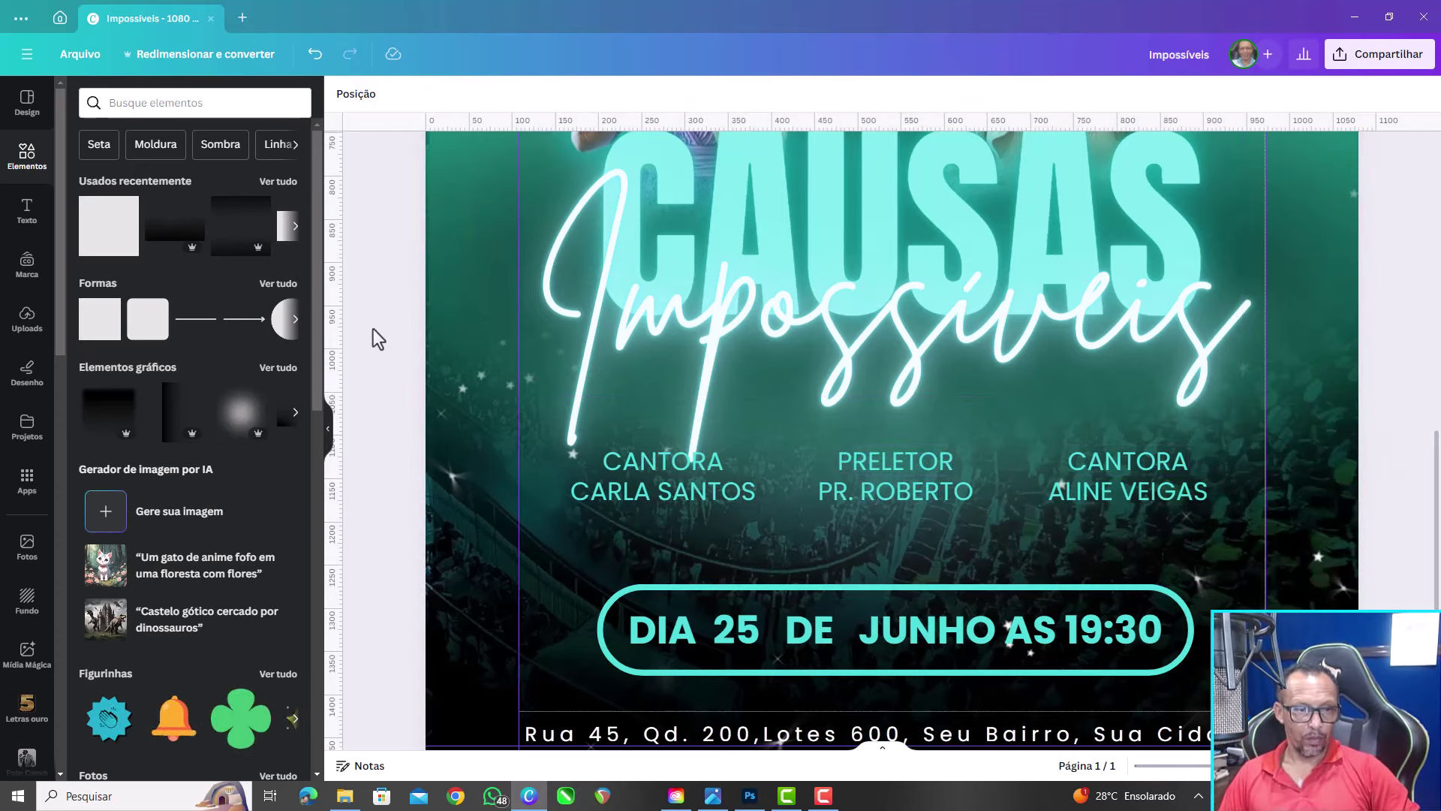
Zoom out and slightly enlarge the central man's image
scroll(747, 557, "down", 1)
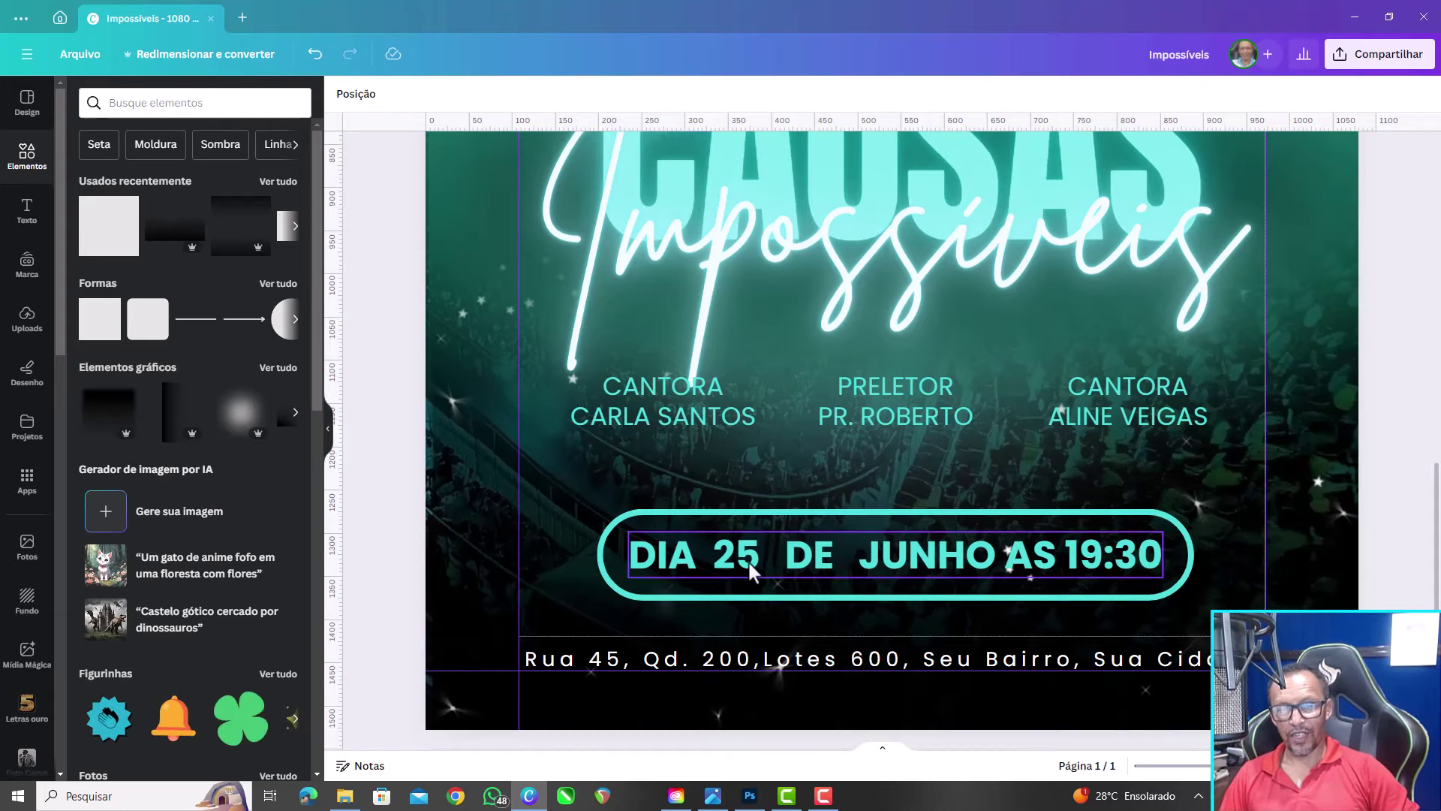
scroll(769, 623, "down", 5)
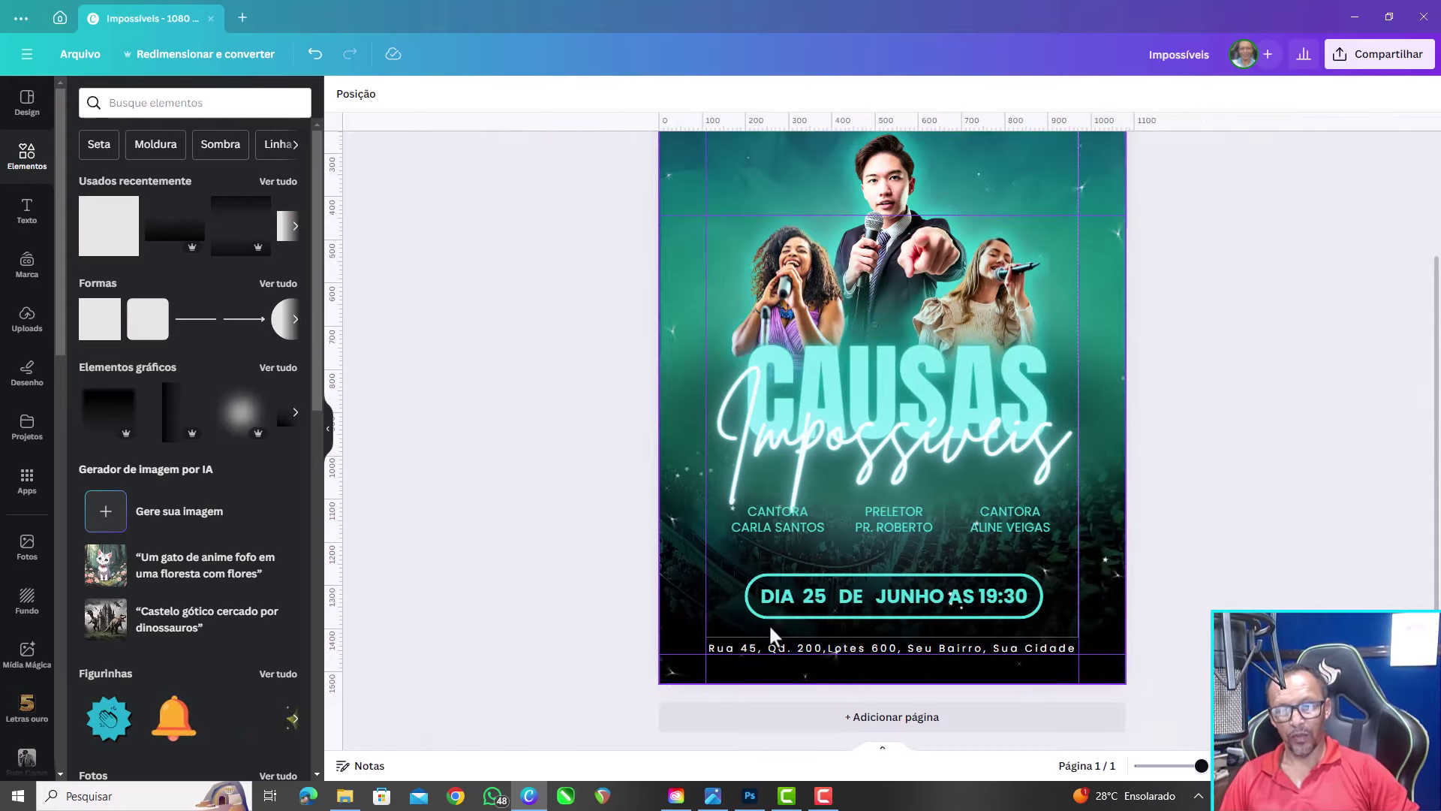
scroll(768, 623, "down", 2)
scroll(770, 623, "down", 1)
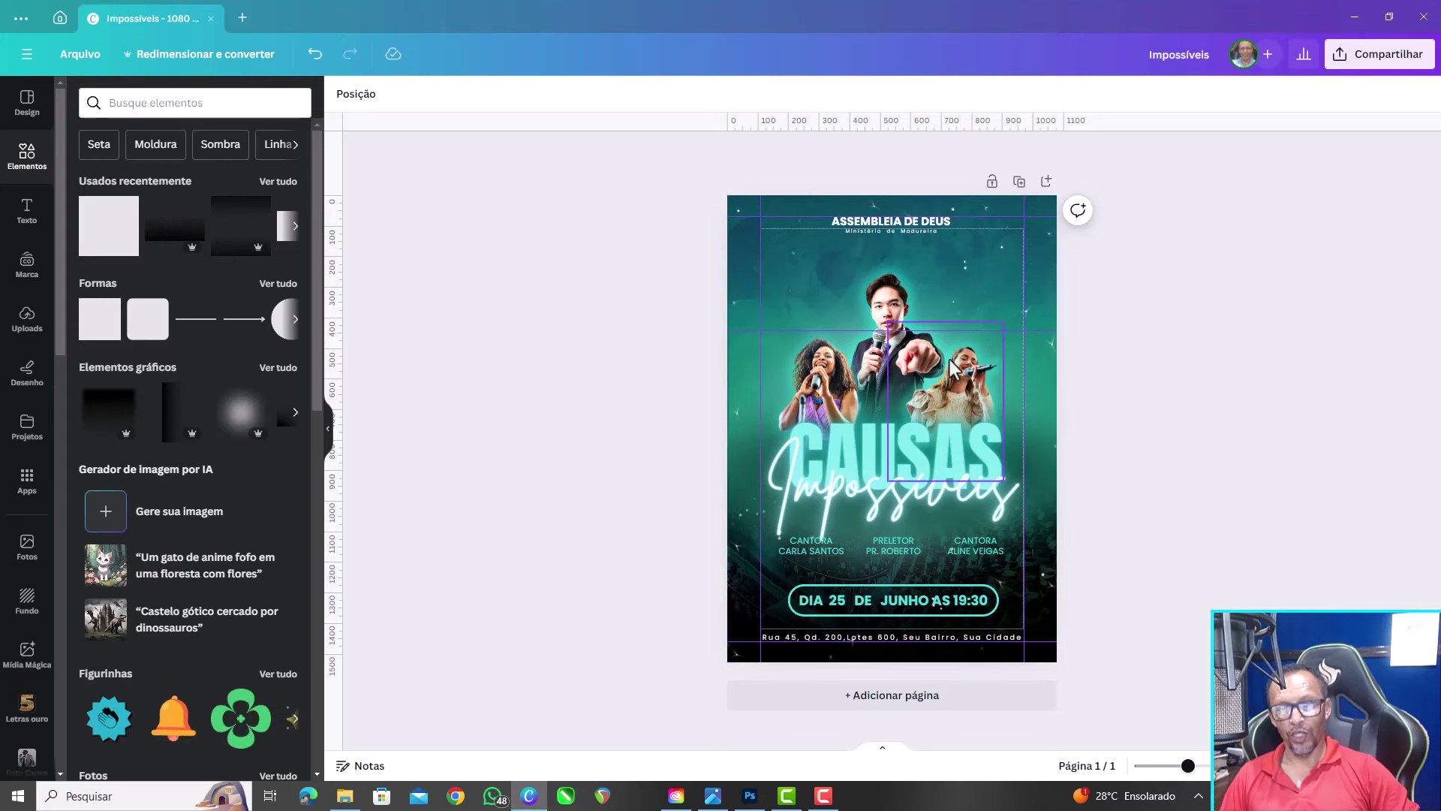
scroll(1077, 389, "up", 1)
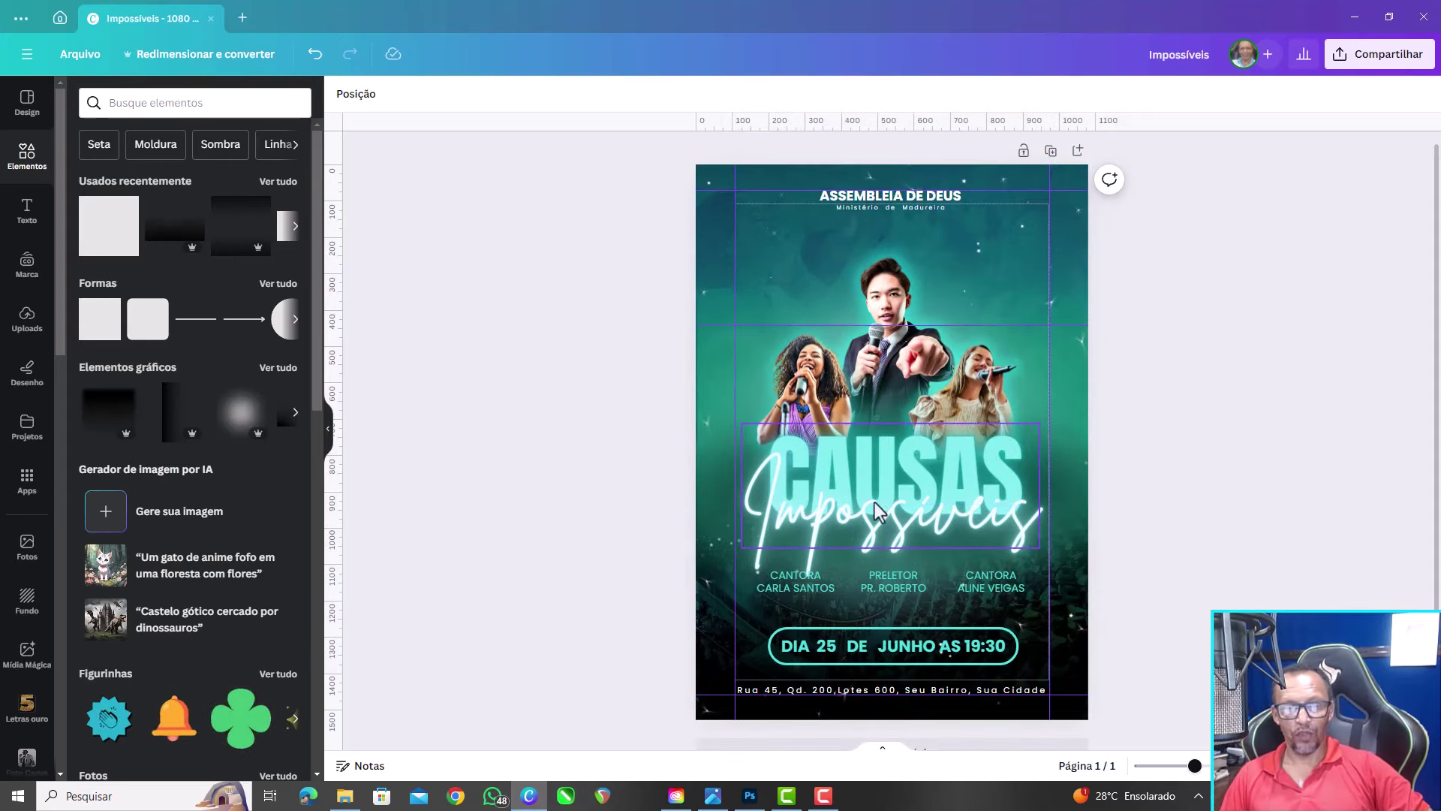
left_click(893, 360)
left_click_drag(1029, 200, 1042, 186)
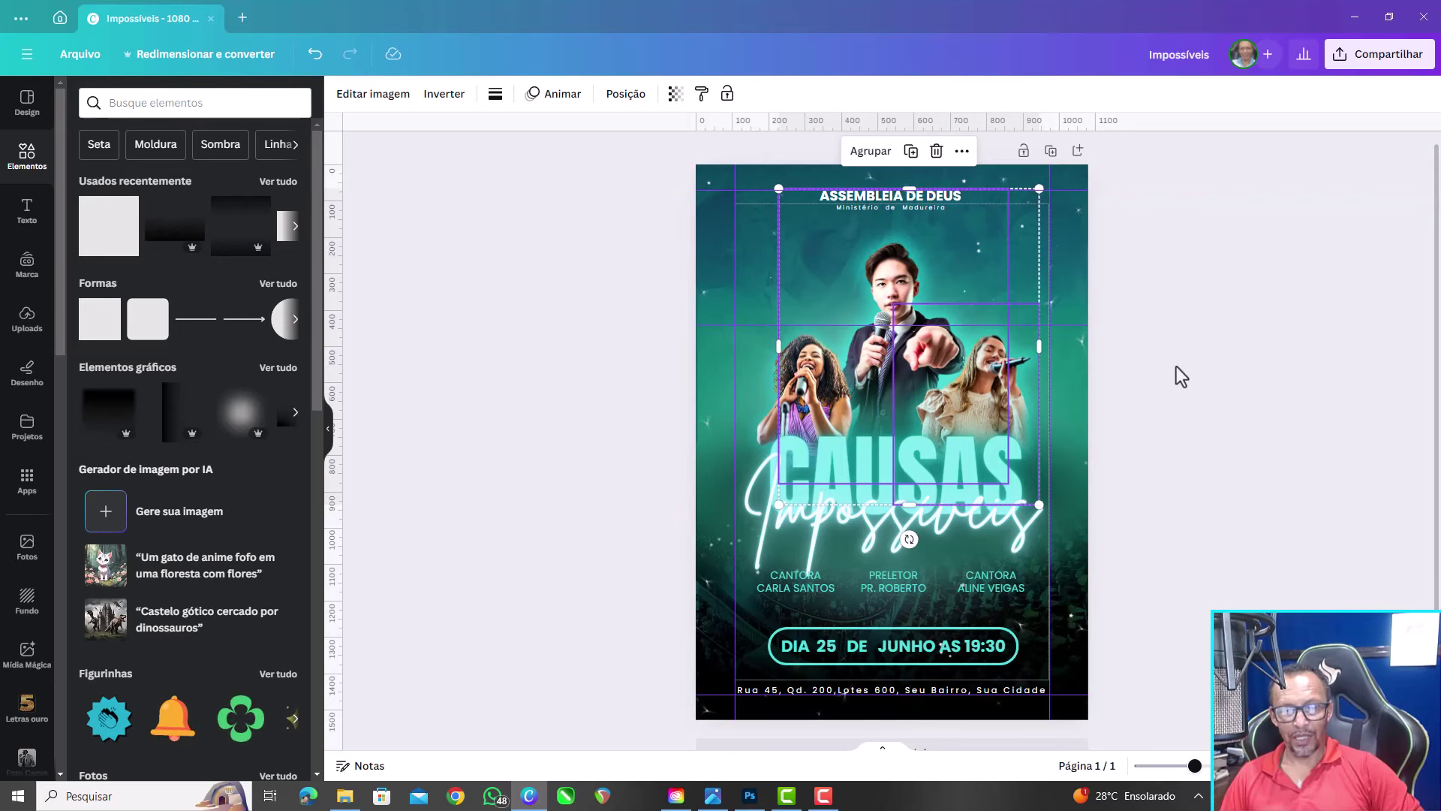
left_click(1201, 366)
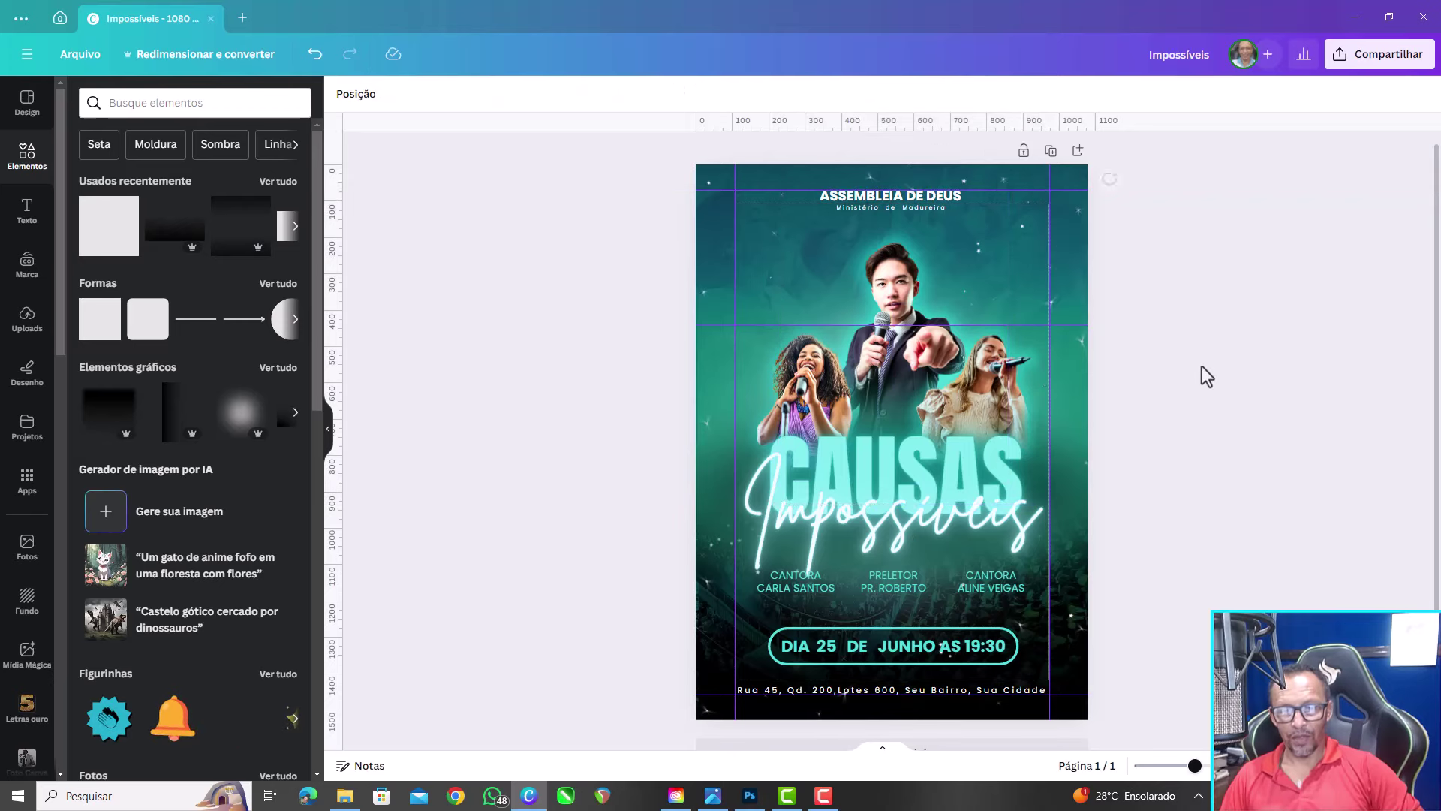
Enlarge the singers-and-title group and centre it horizontally on the page
left_click(921, 461)
left_click_drag(1041, 205, 1056, 188)
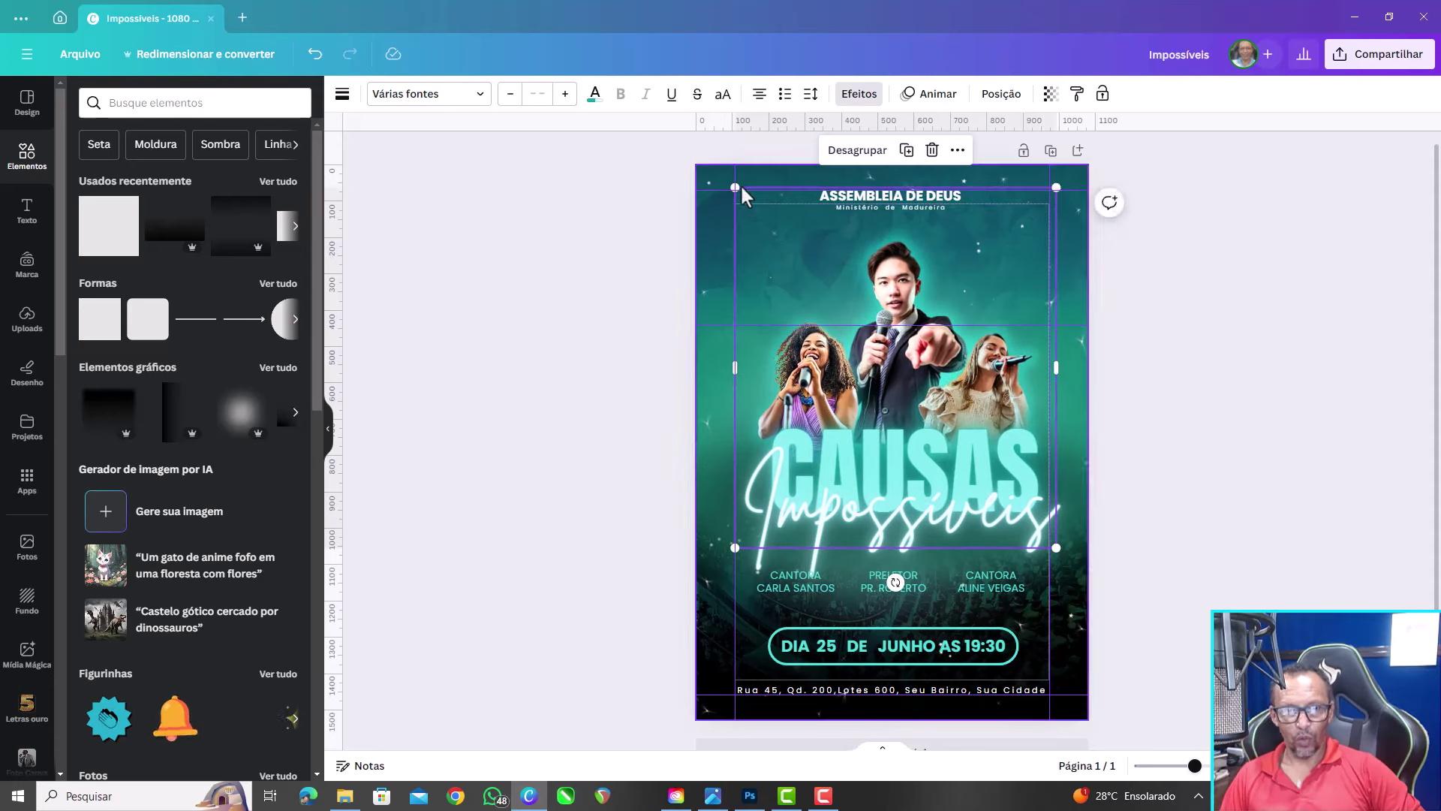
mouse_move(745, 187)
left_mouse_down()
mouse_move(718, 178)
mouse_move(735, 178)
left_mouse_up()
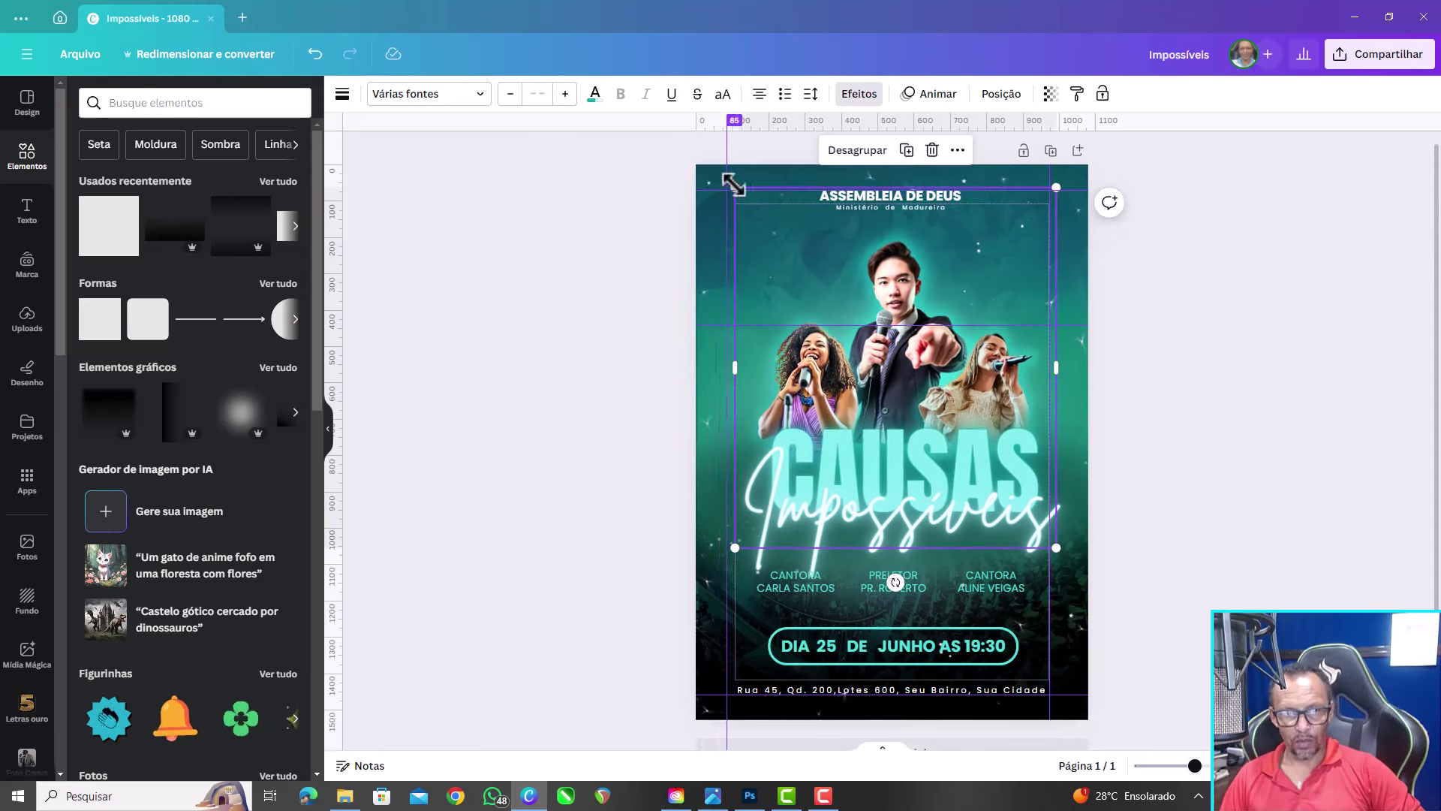
left_click_drag(739, 120, 740, 188)
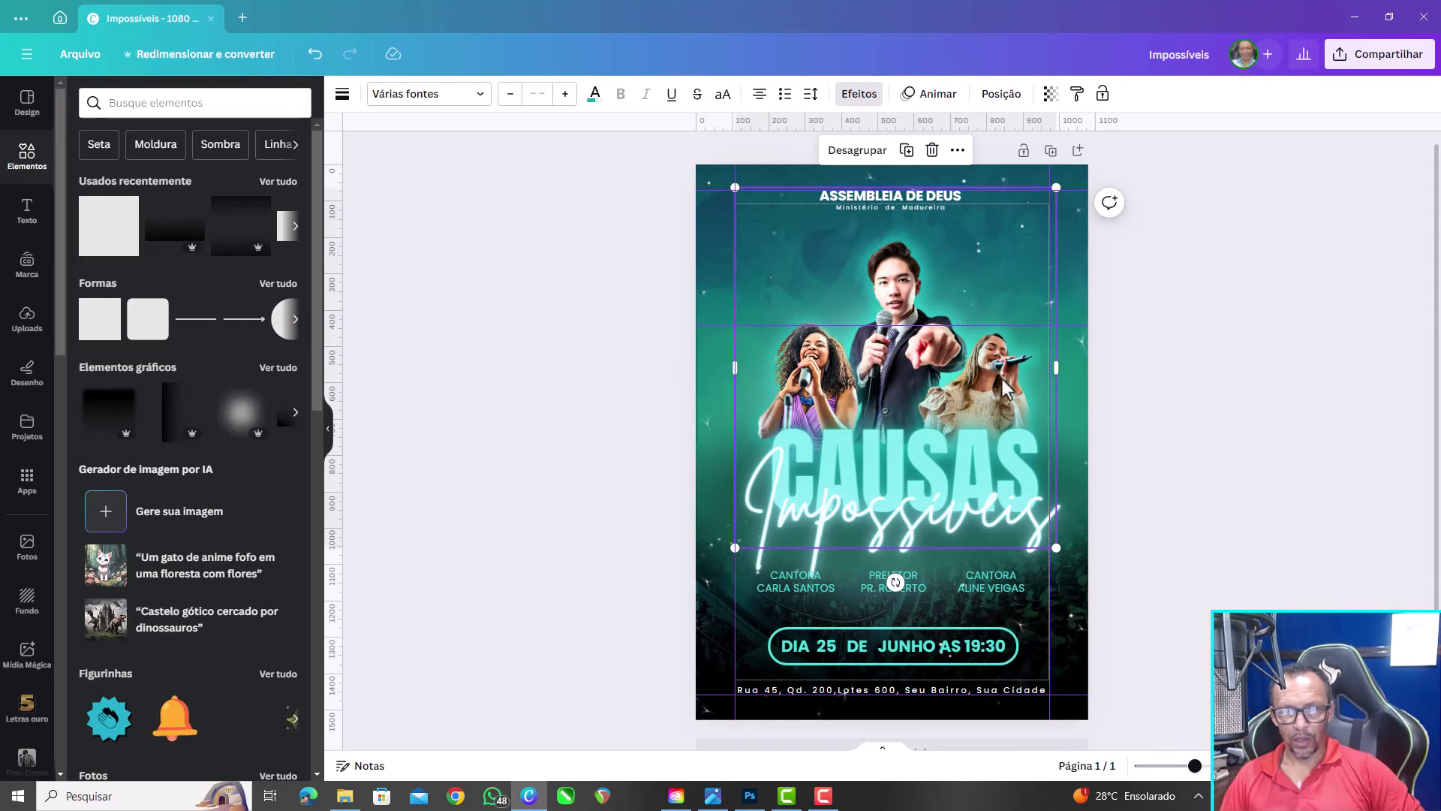
left_click_drag(1005, 387, 986, 367)
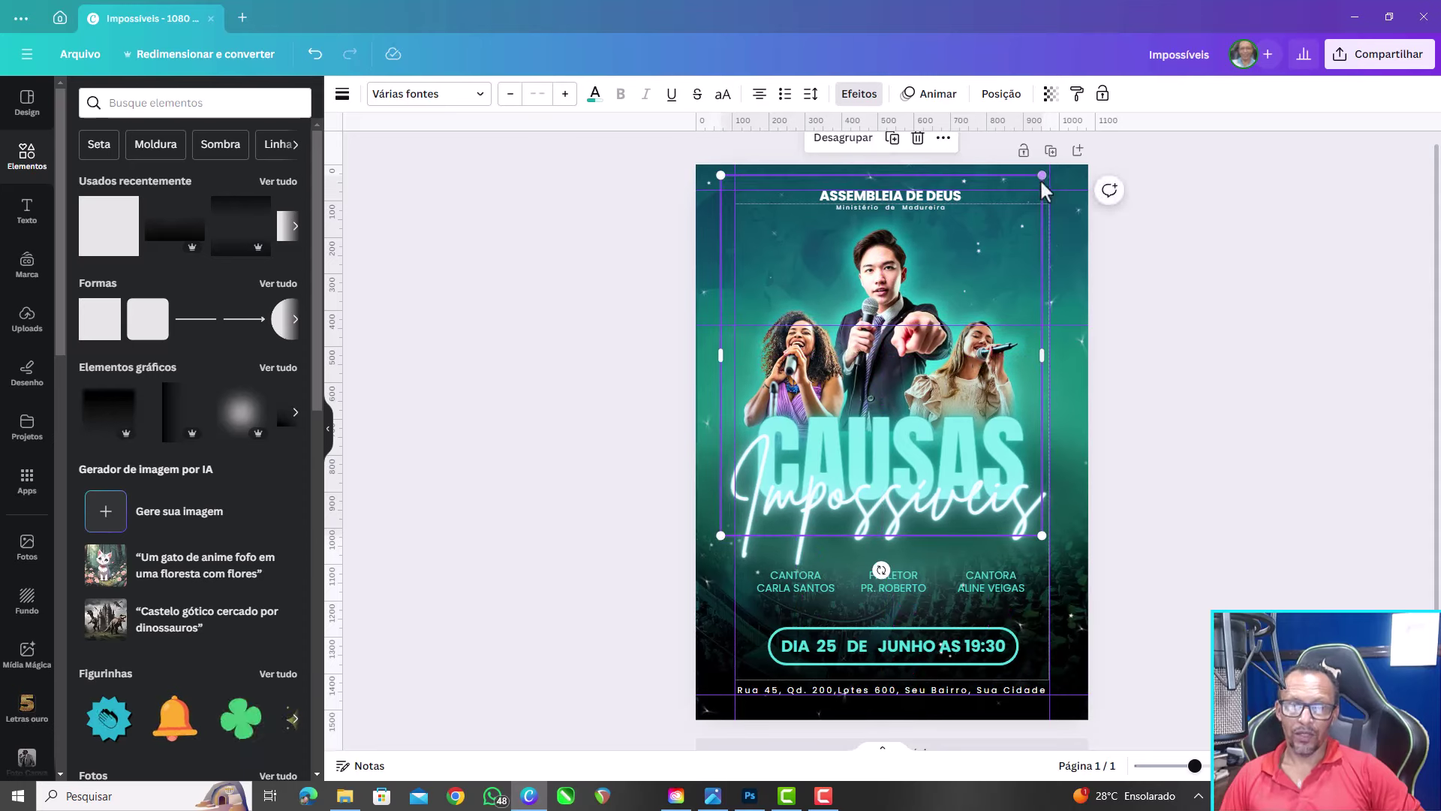
left_click_drag(1042, 175, 1044, 172)
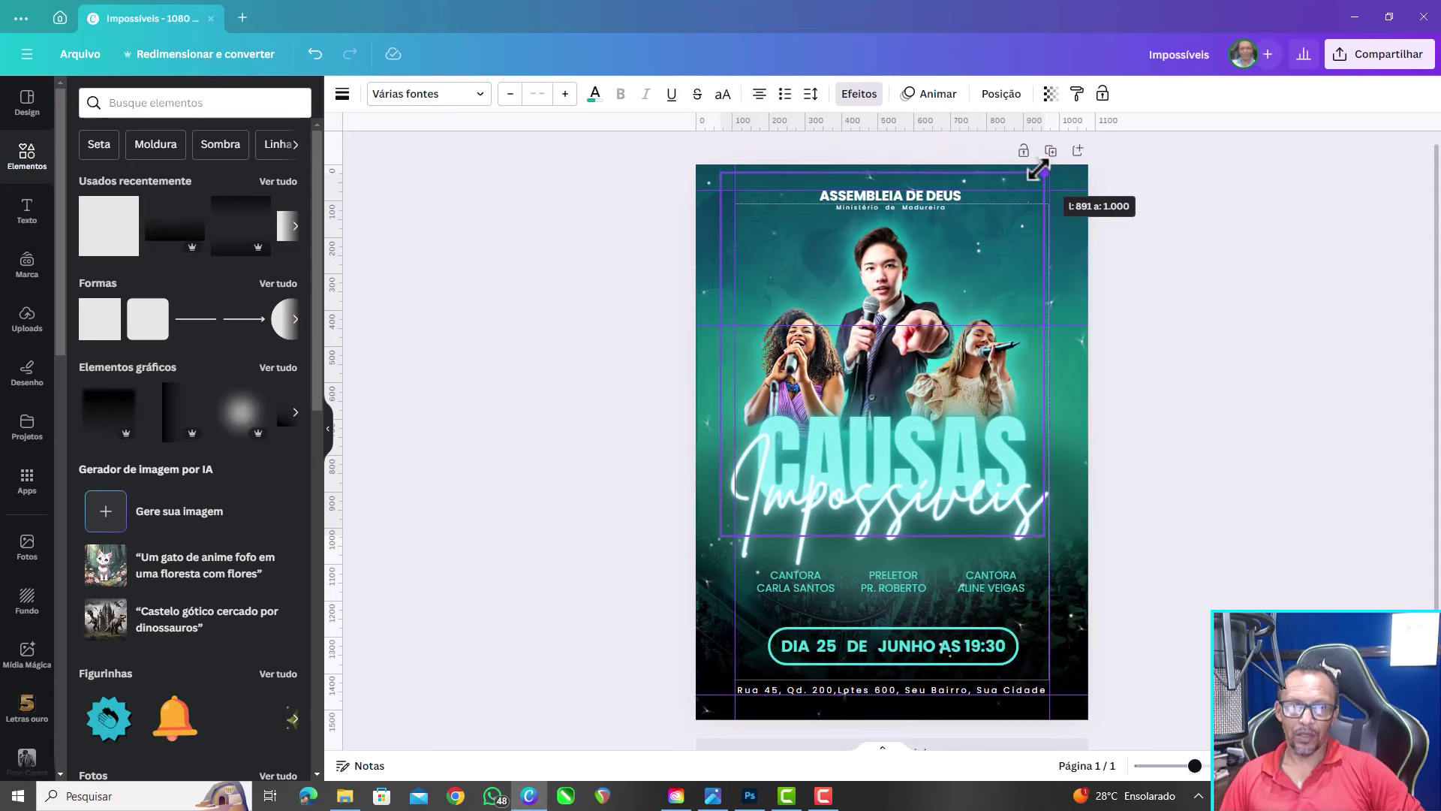
left_click_drag(880, 289, 880, 282)
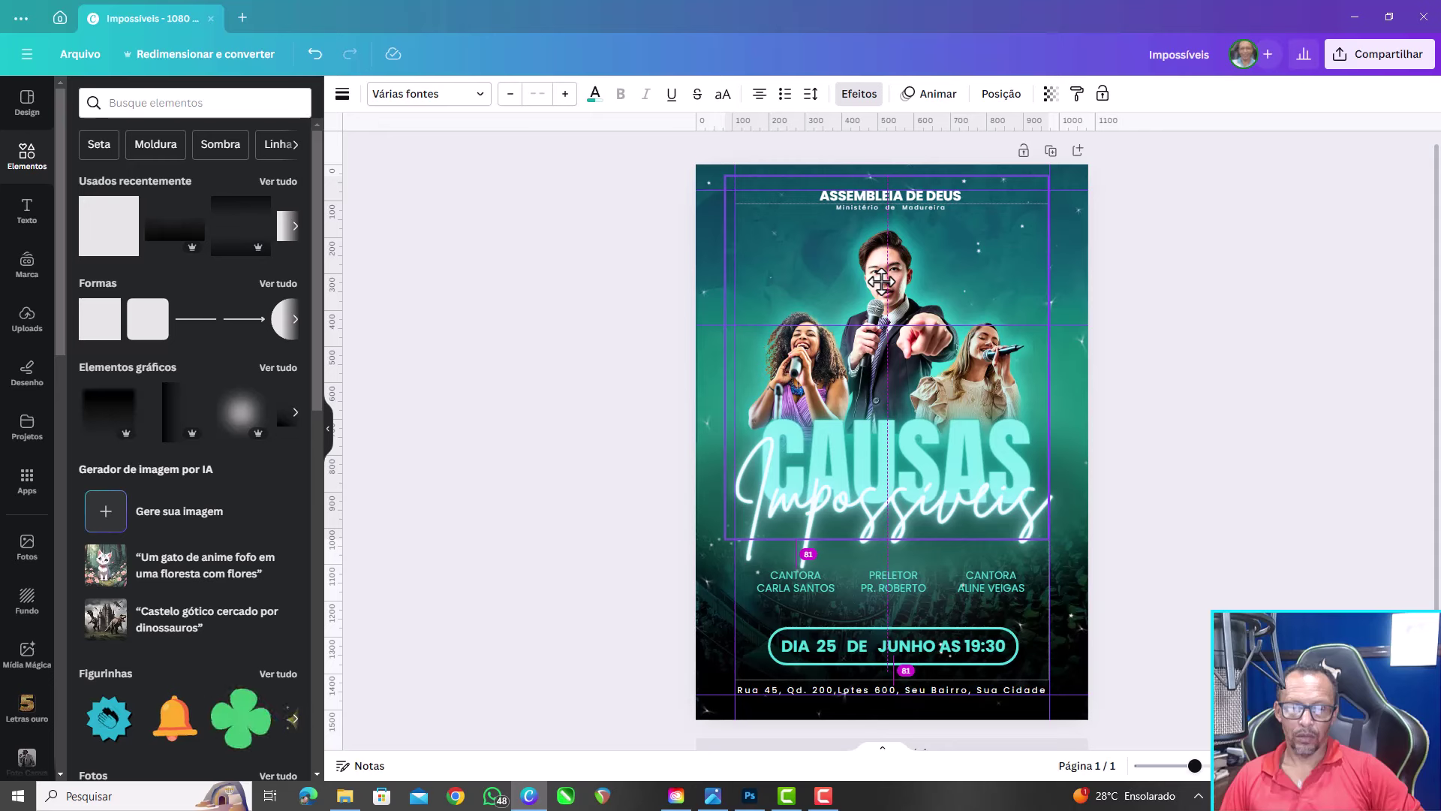
left_click_drag(879, 282, 881, 282)
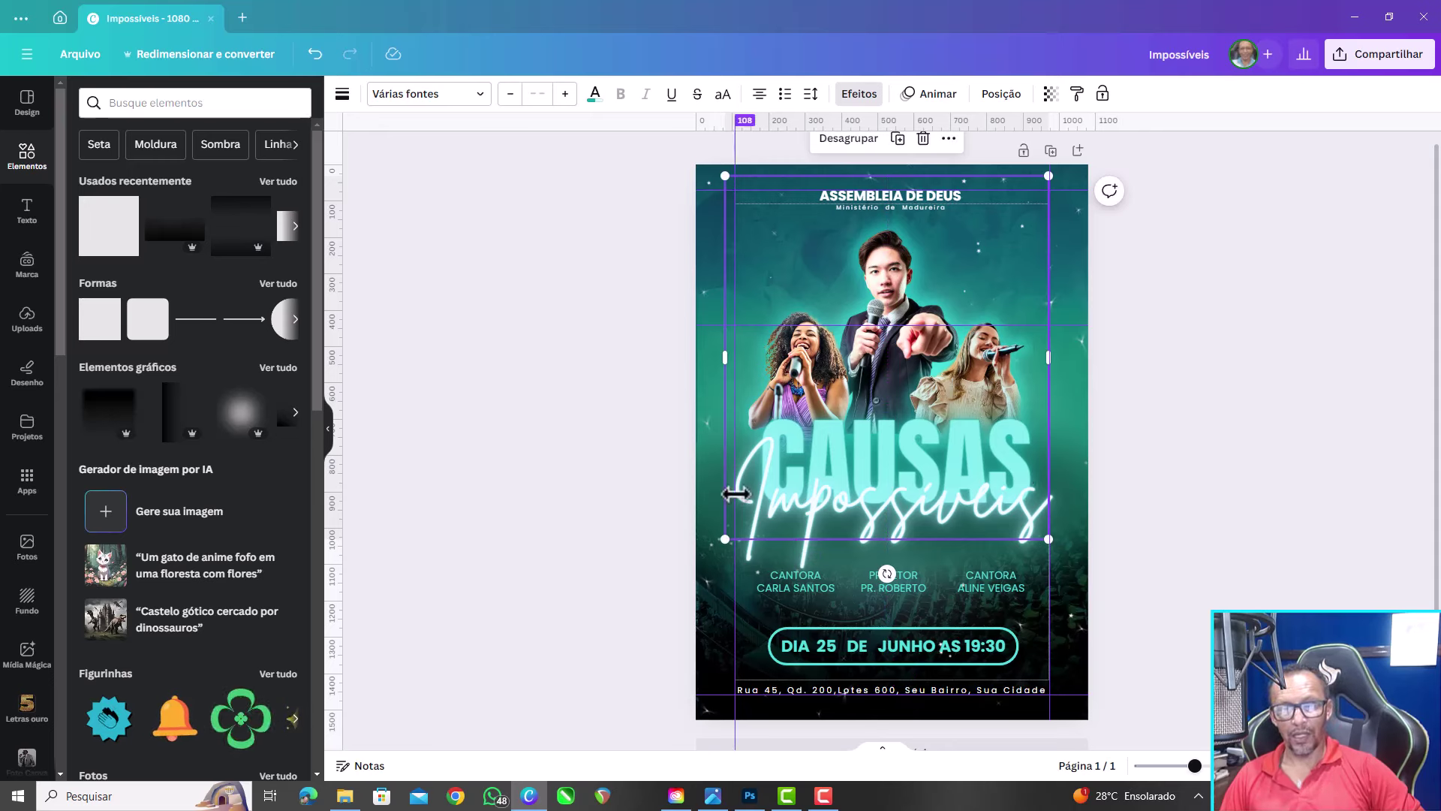
left_click(533, 356)
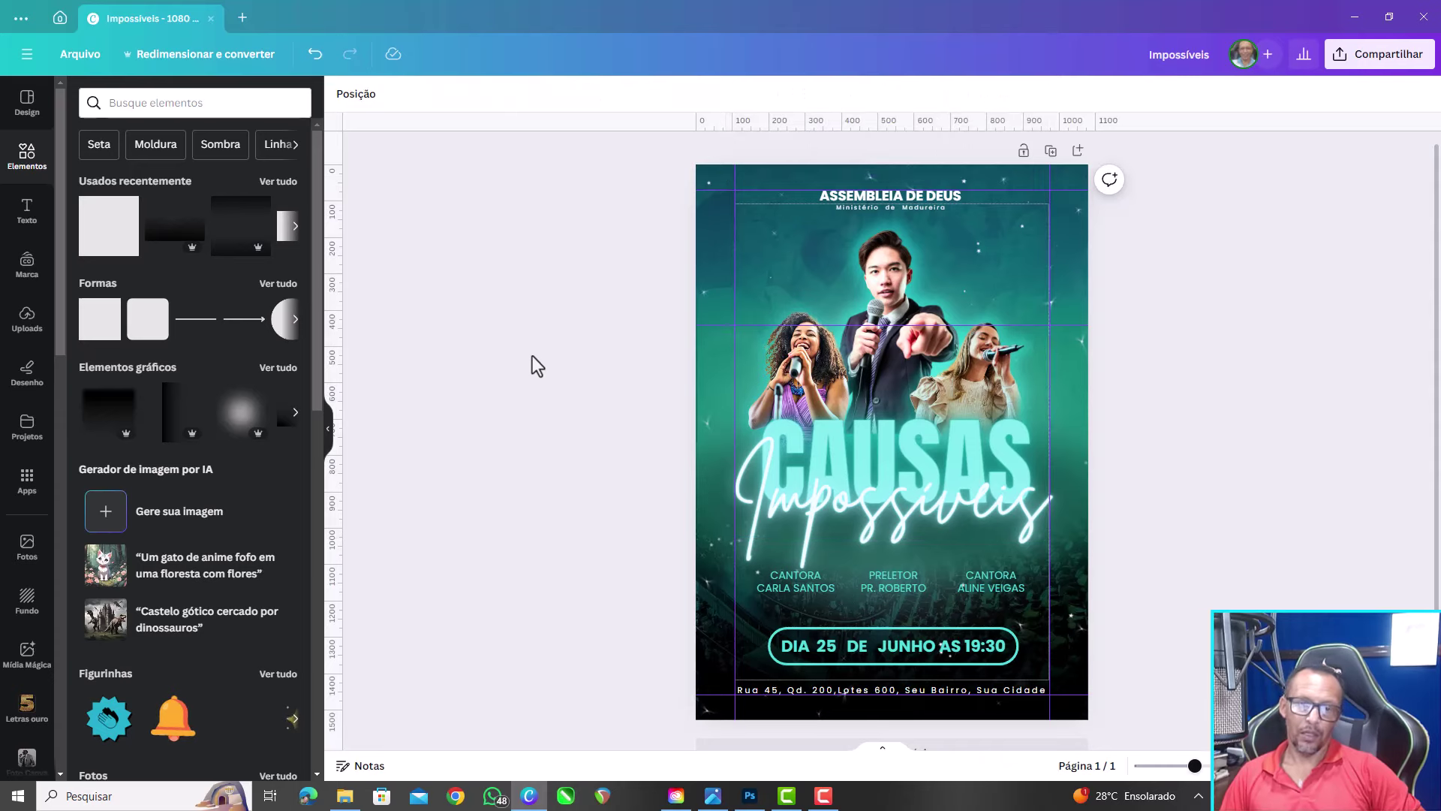
Enlarge the ASSEMBLEIA DE DEUS heading and re-centre it horizontally at the top
left_click(912, 195)
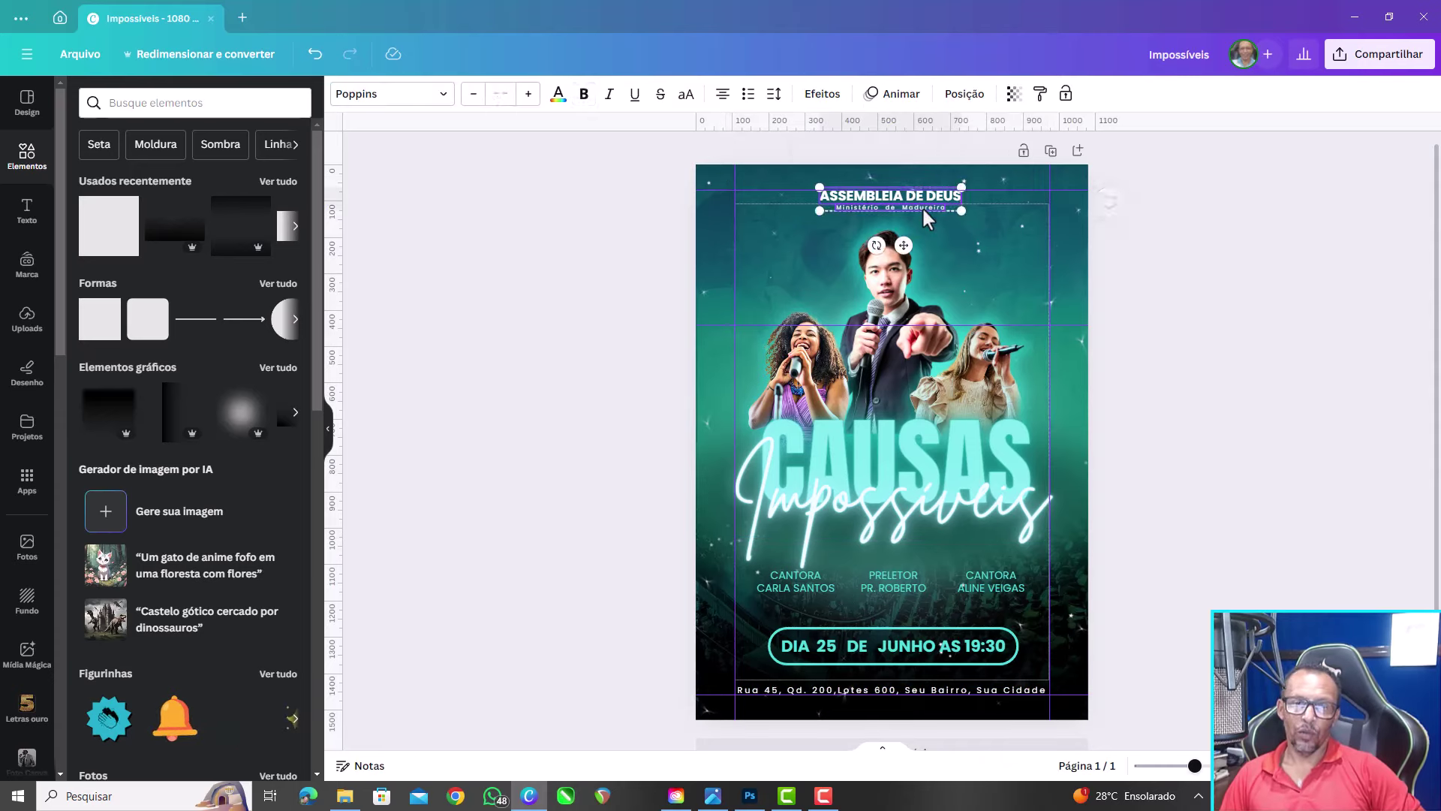
left_click_drag(961, 211, 1005, 234)
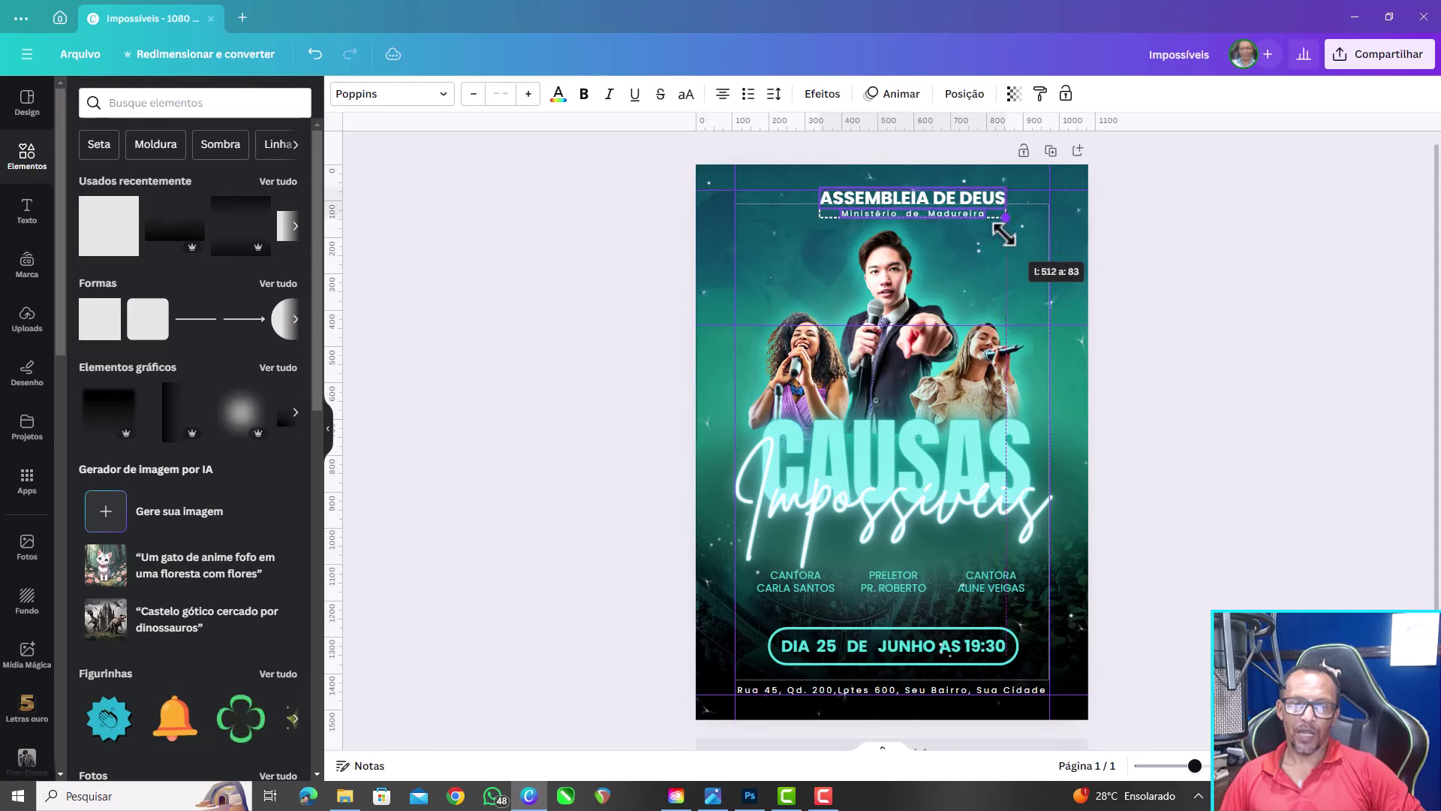
left_click_drag(927, 201, 908, 201)
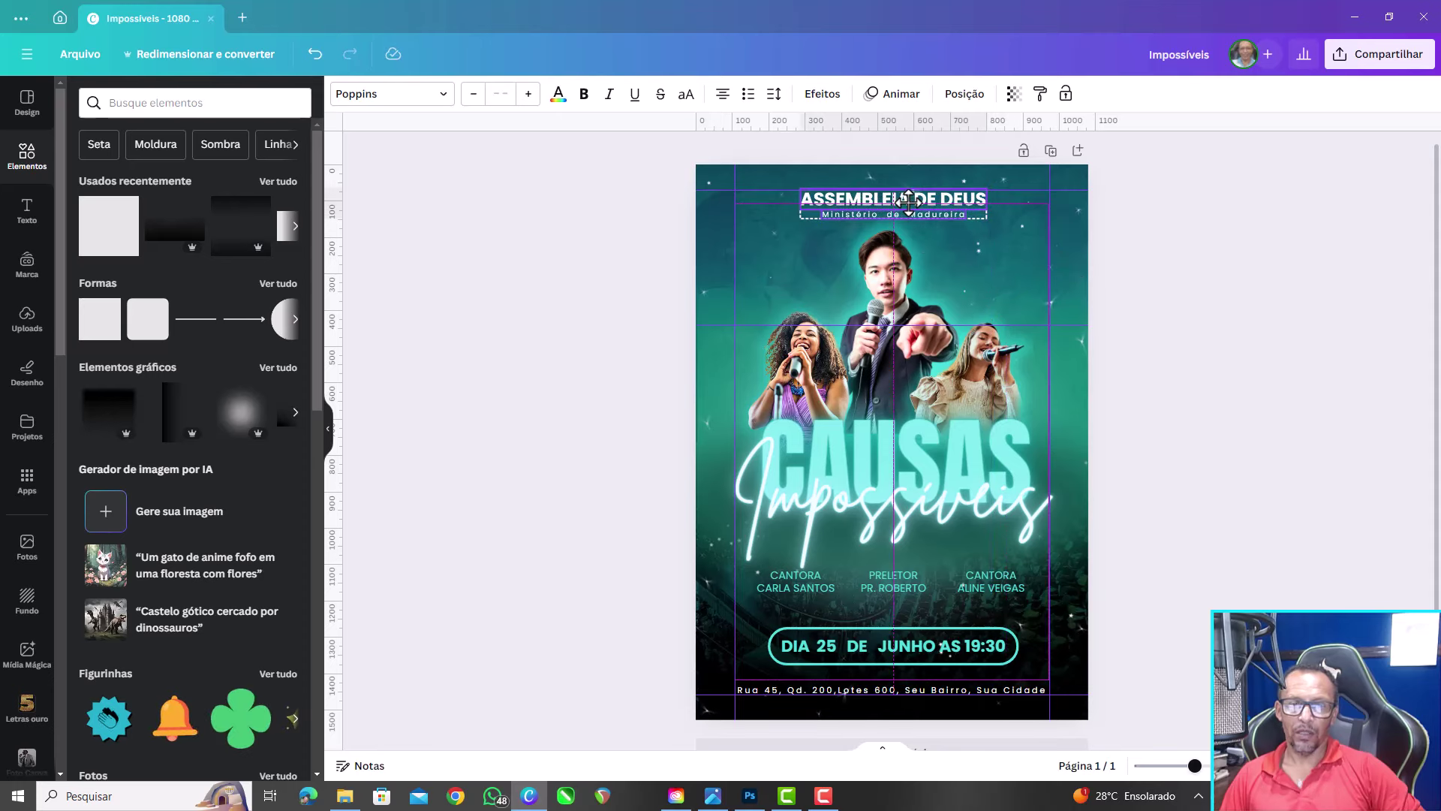
left_click(608, 228)
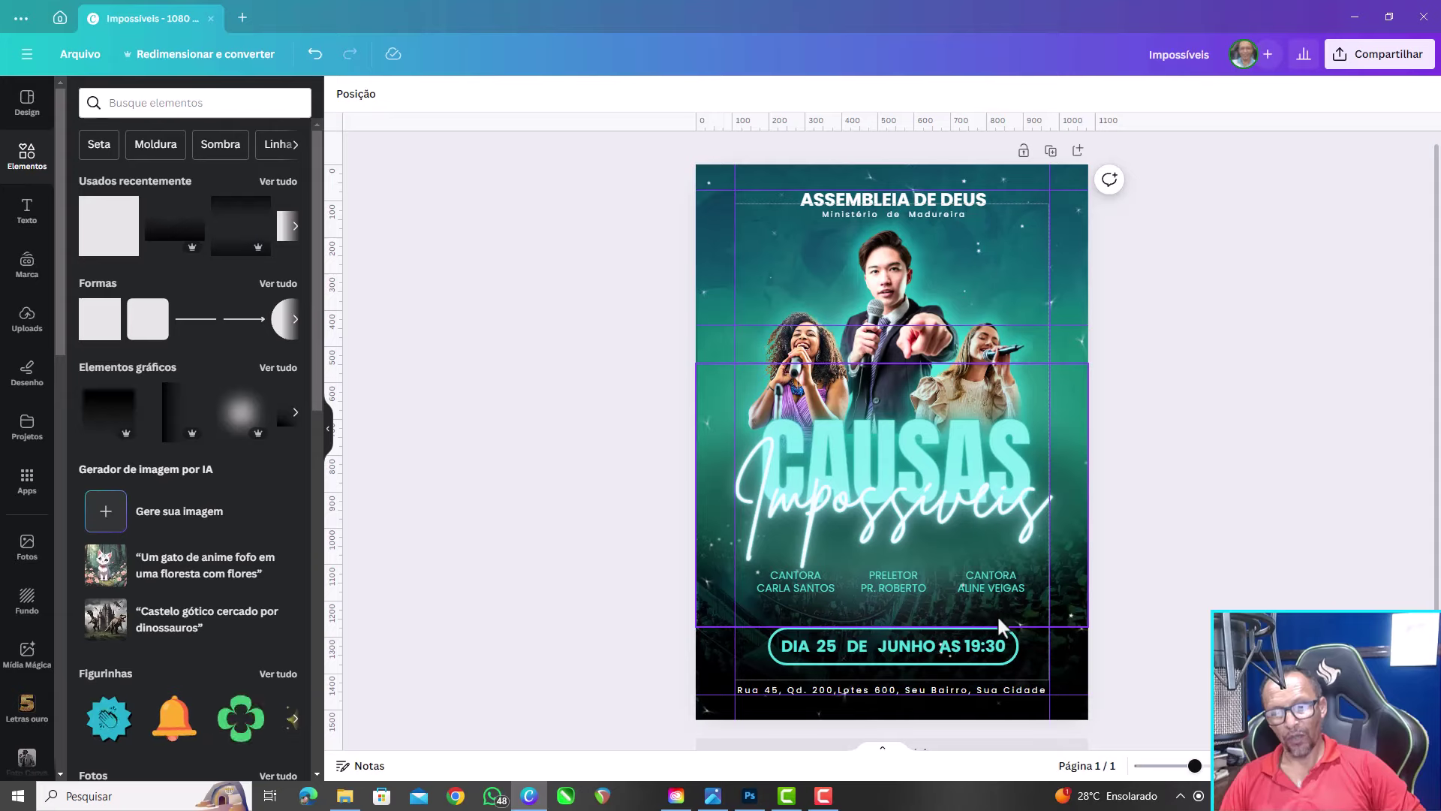
Open the layers list and scroll through the side panel
key("alt+1")
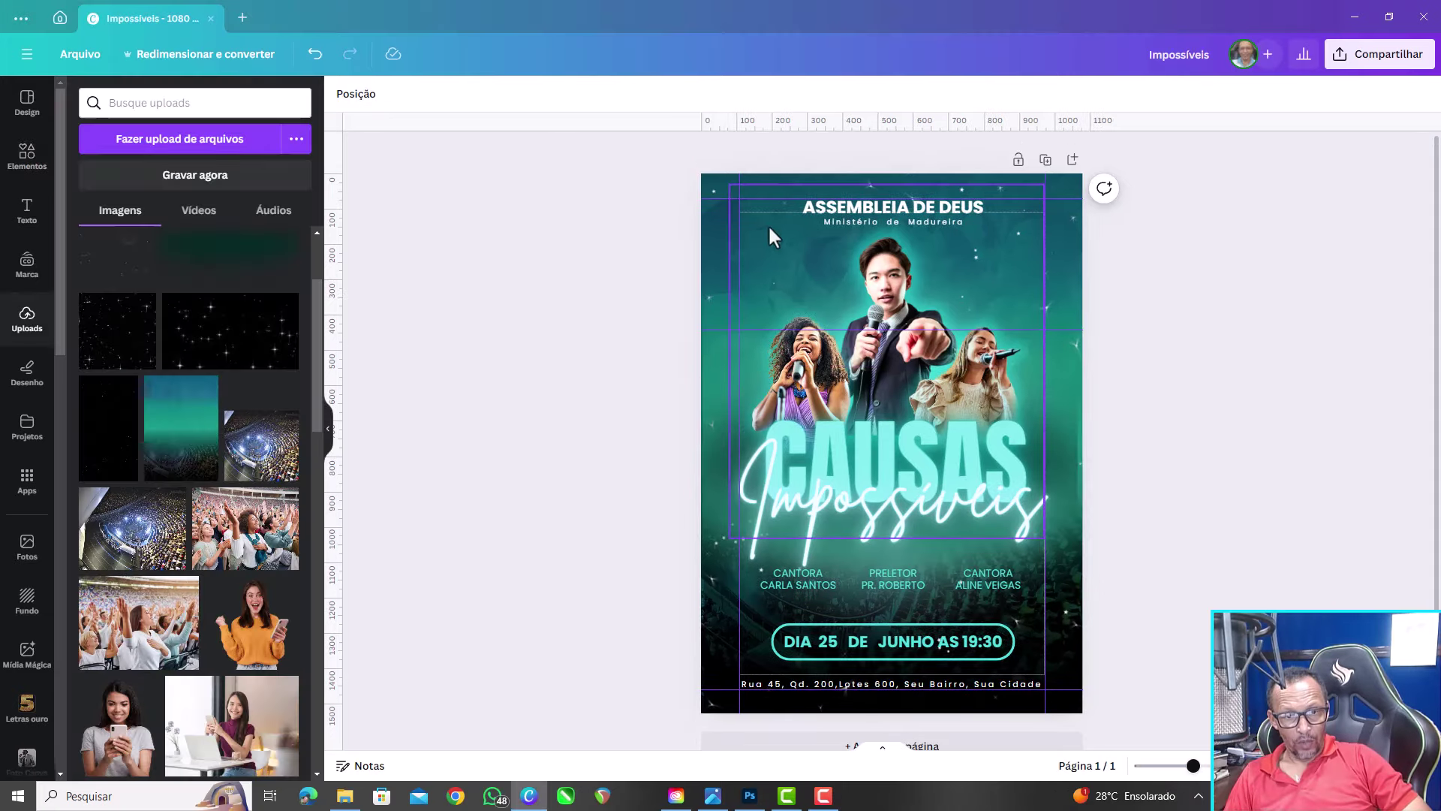
scroll(768, 224, "up", 2)
scroll(777, 241, "up", 2)
scroll(741, 205, "up", 2)
scroll(653, 212, "up", 2)
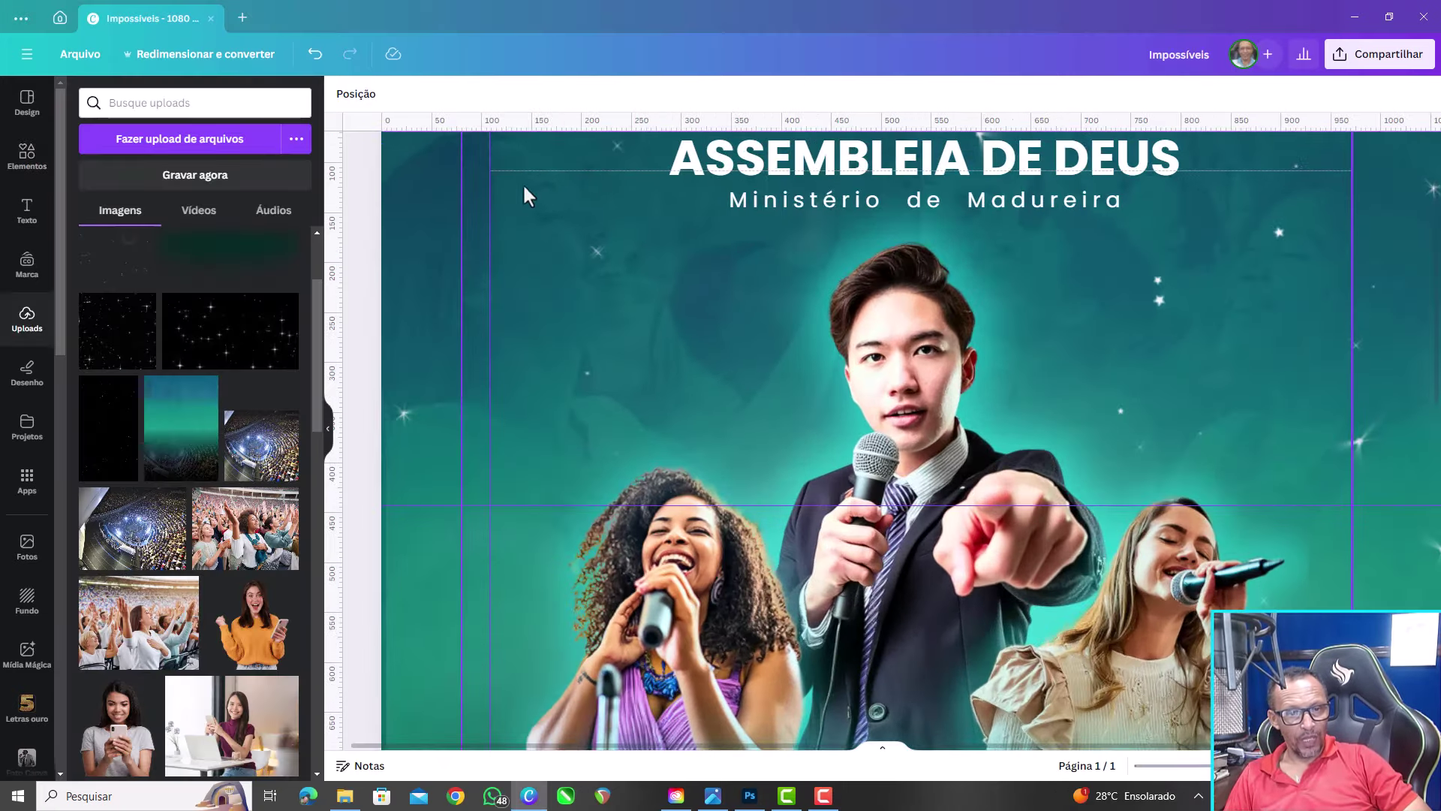
scroll(830, 332, "down", 2)
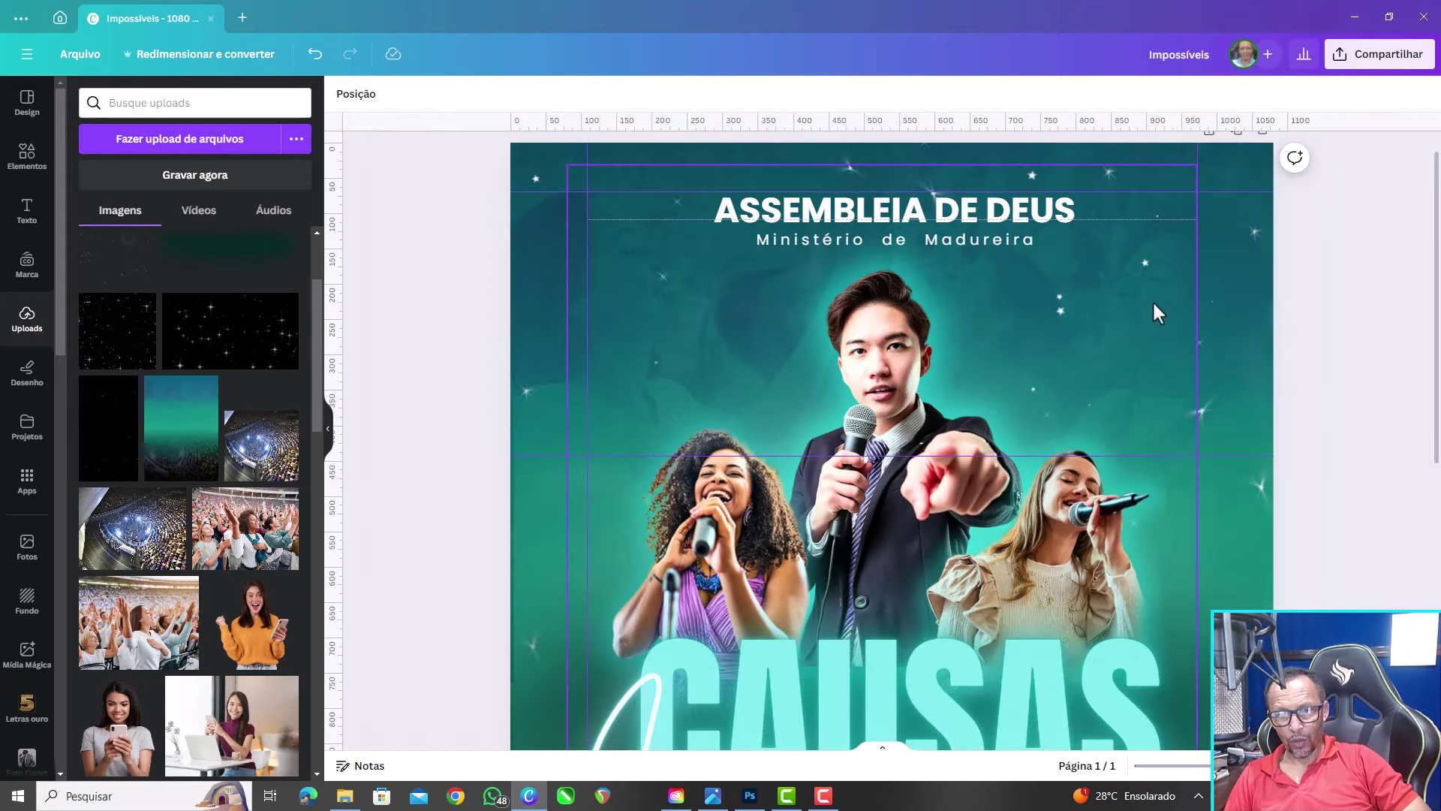
scroll(1126, 299, "down", 2)
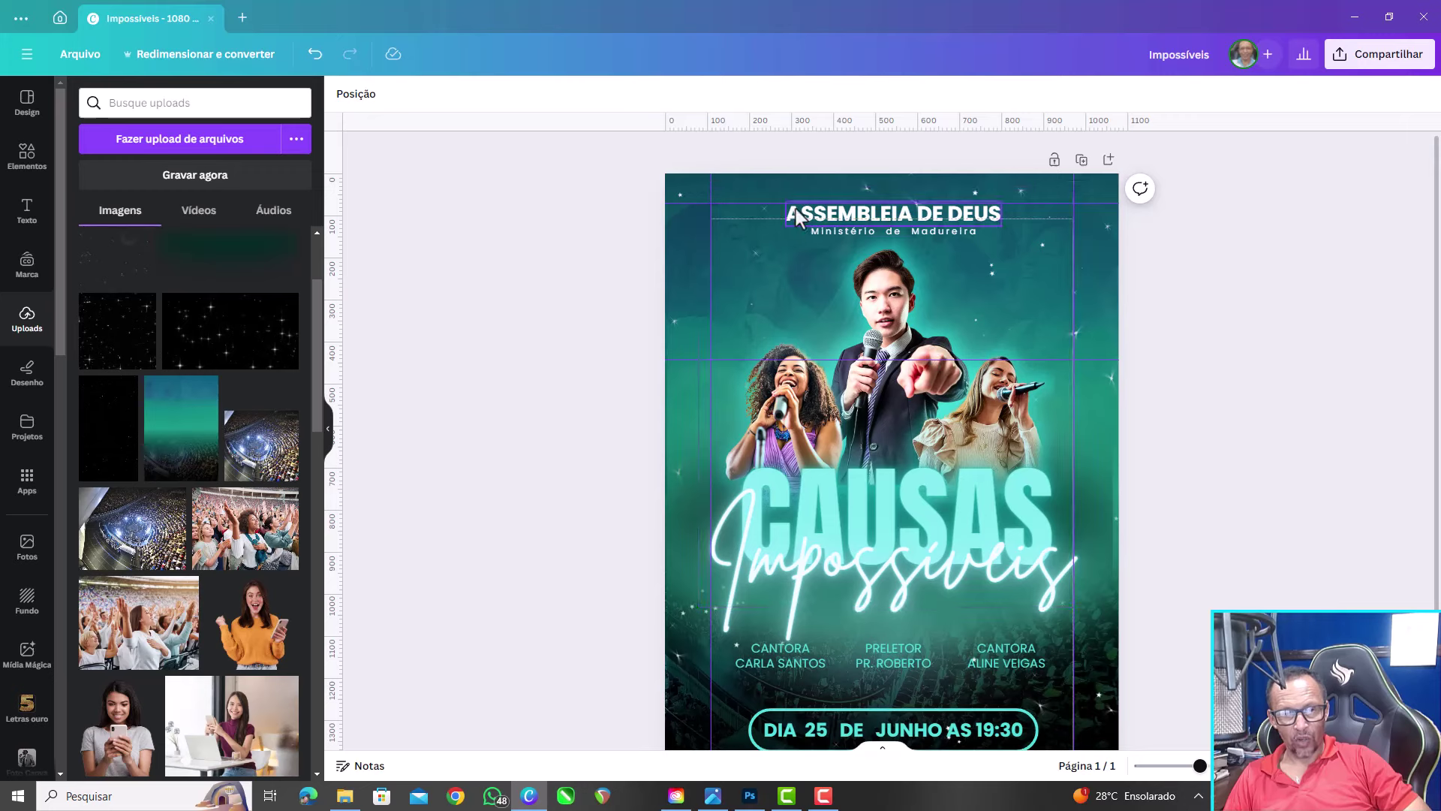
scroll(759, 197, "up", 1)
scroll(760, 196, "up", 1)
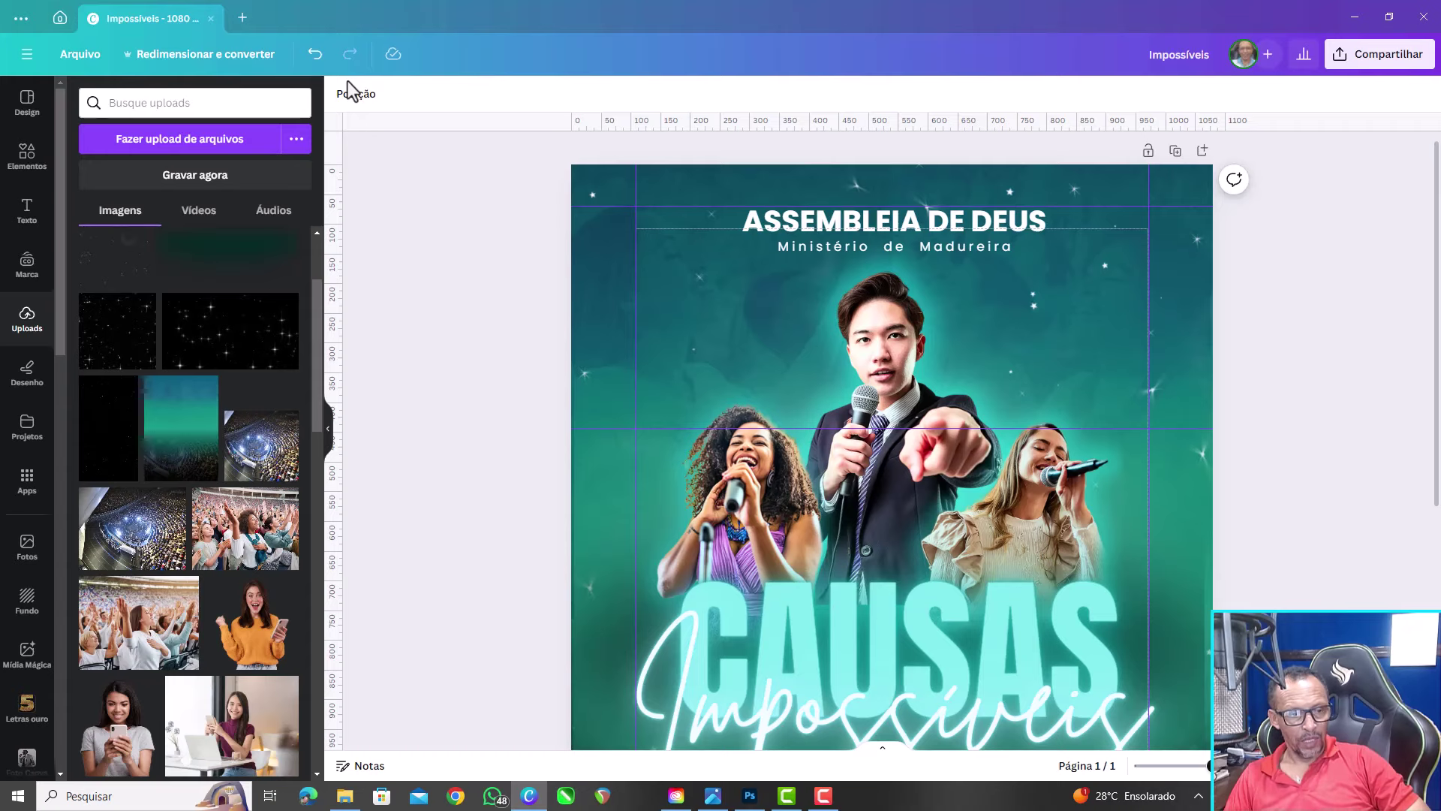
Add the worship-crowd photo from Uploads and drag it over the flyer's upper half
mouse_move(138, 623)
left_click(130, 645)
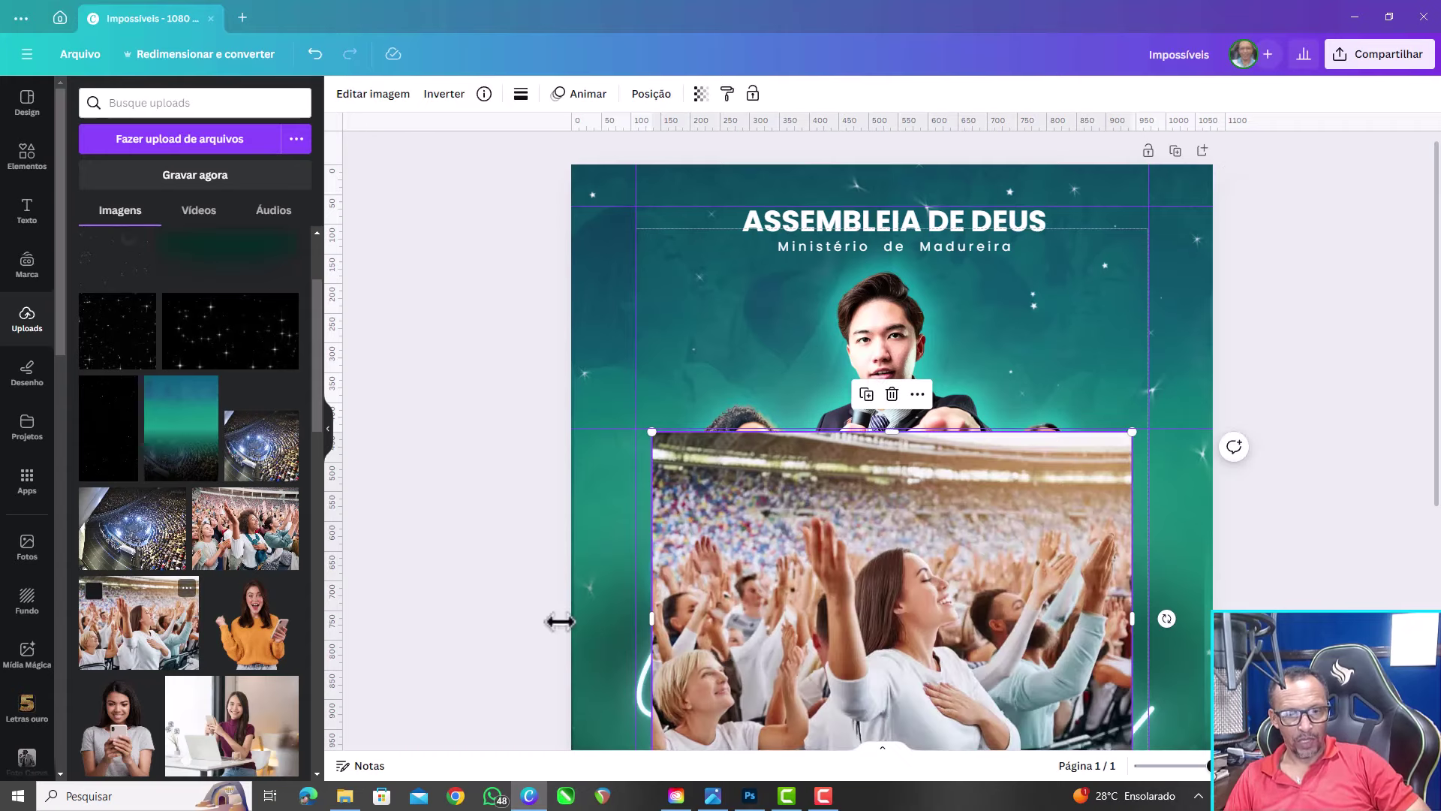
left_click_drag(850, 571, 842, 335)
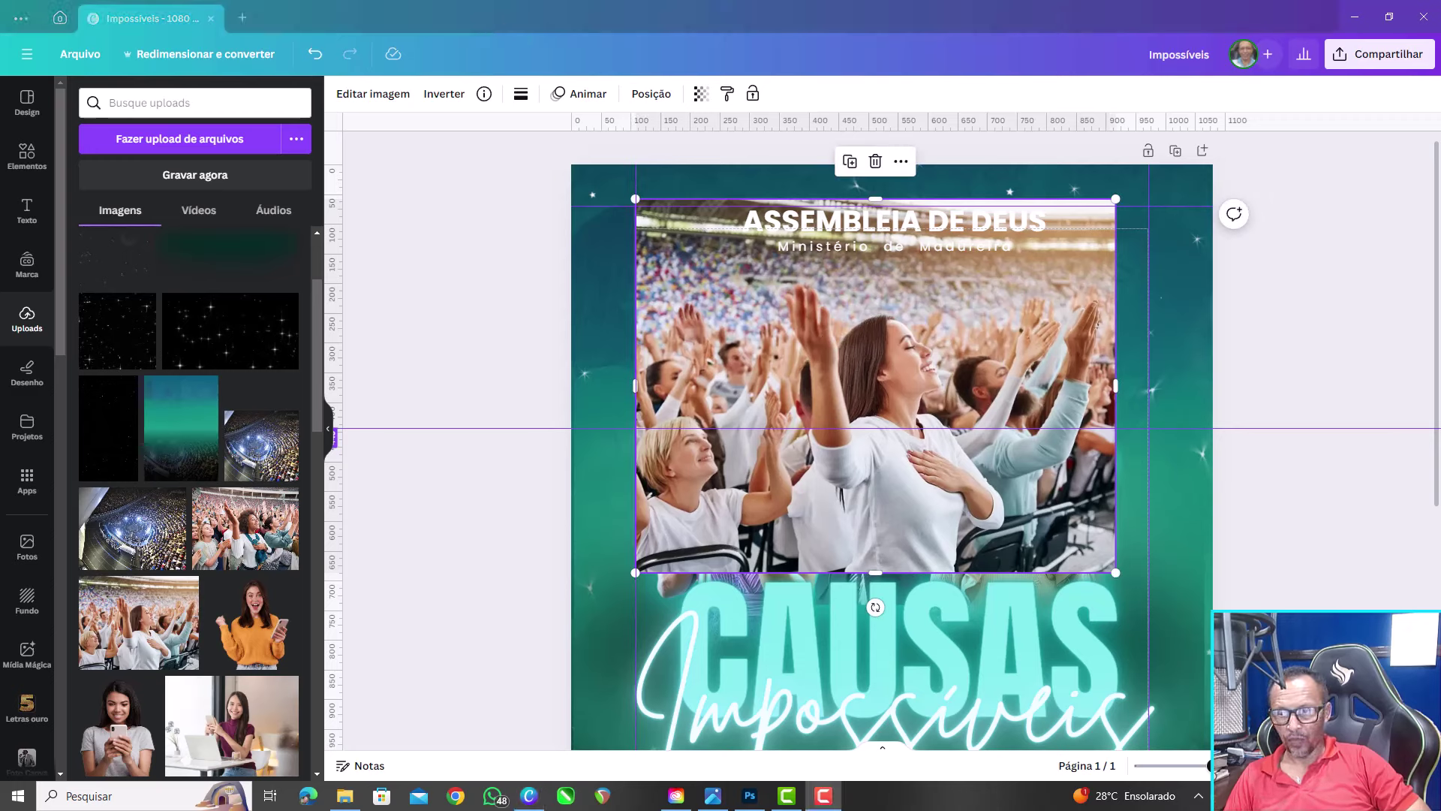
left_click(382, 110)
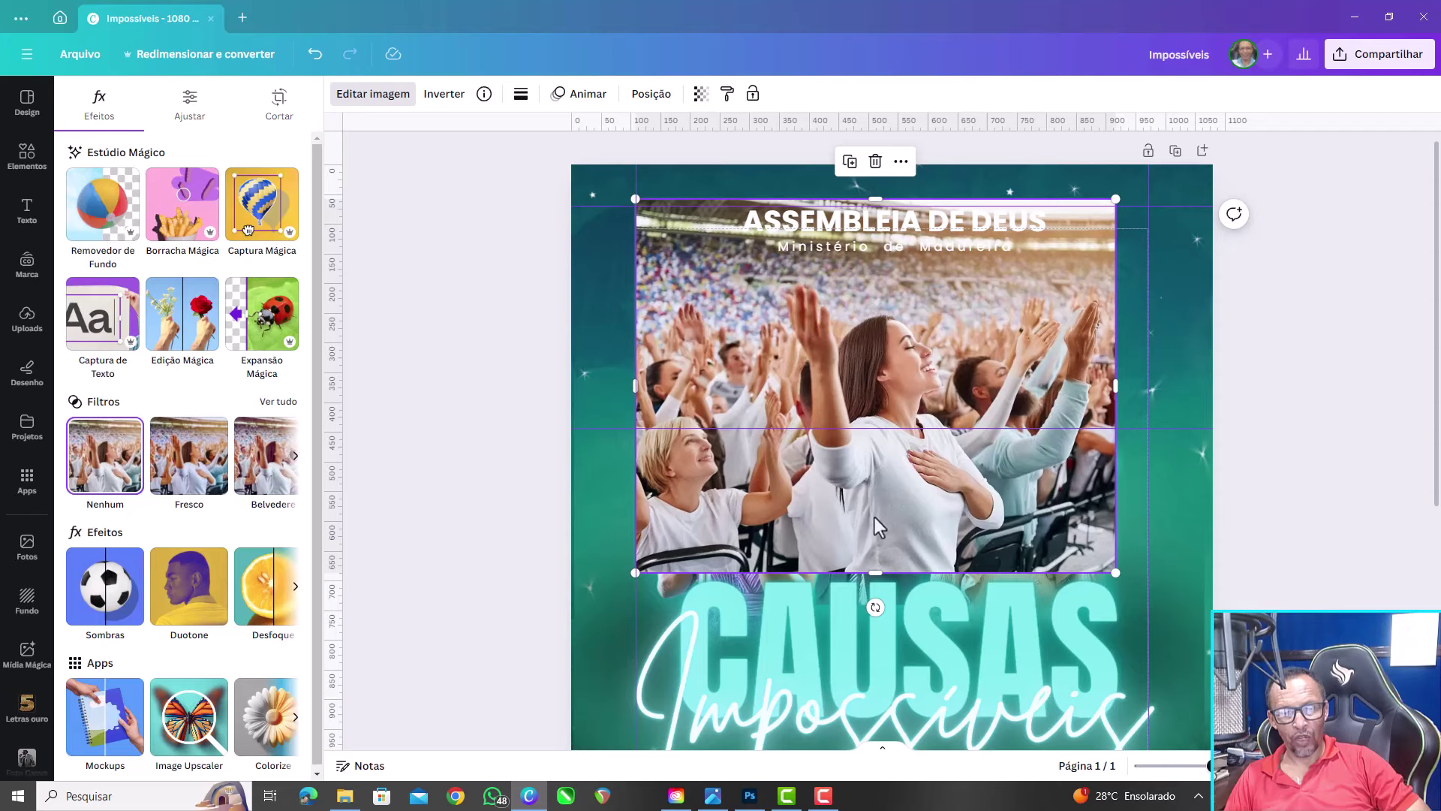
Use Captura Mágica (Com clique) to cut out the woman with the raised hand
left_click(262, 214)
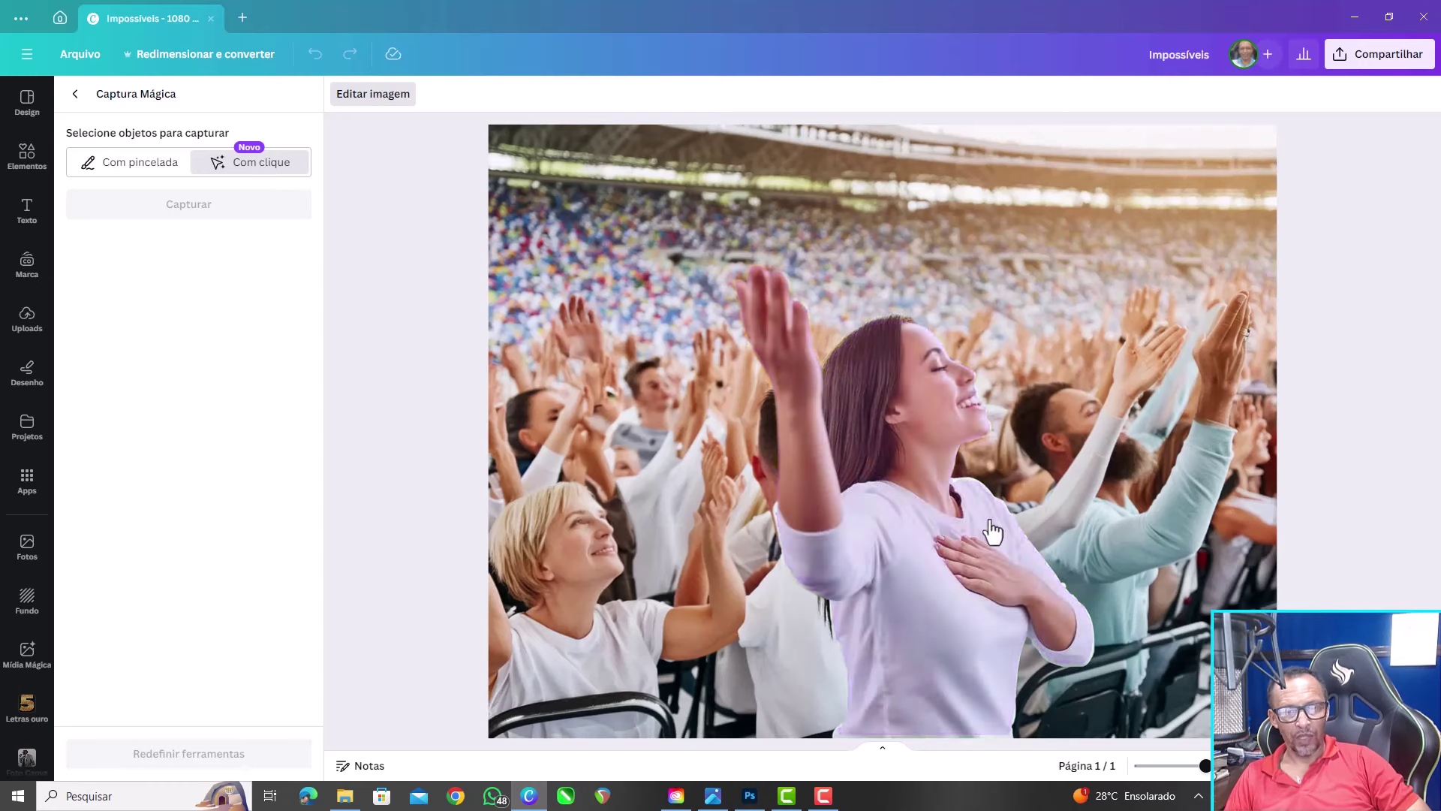
left_click(941, 542)
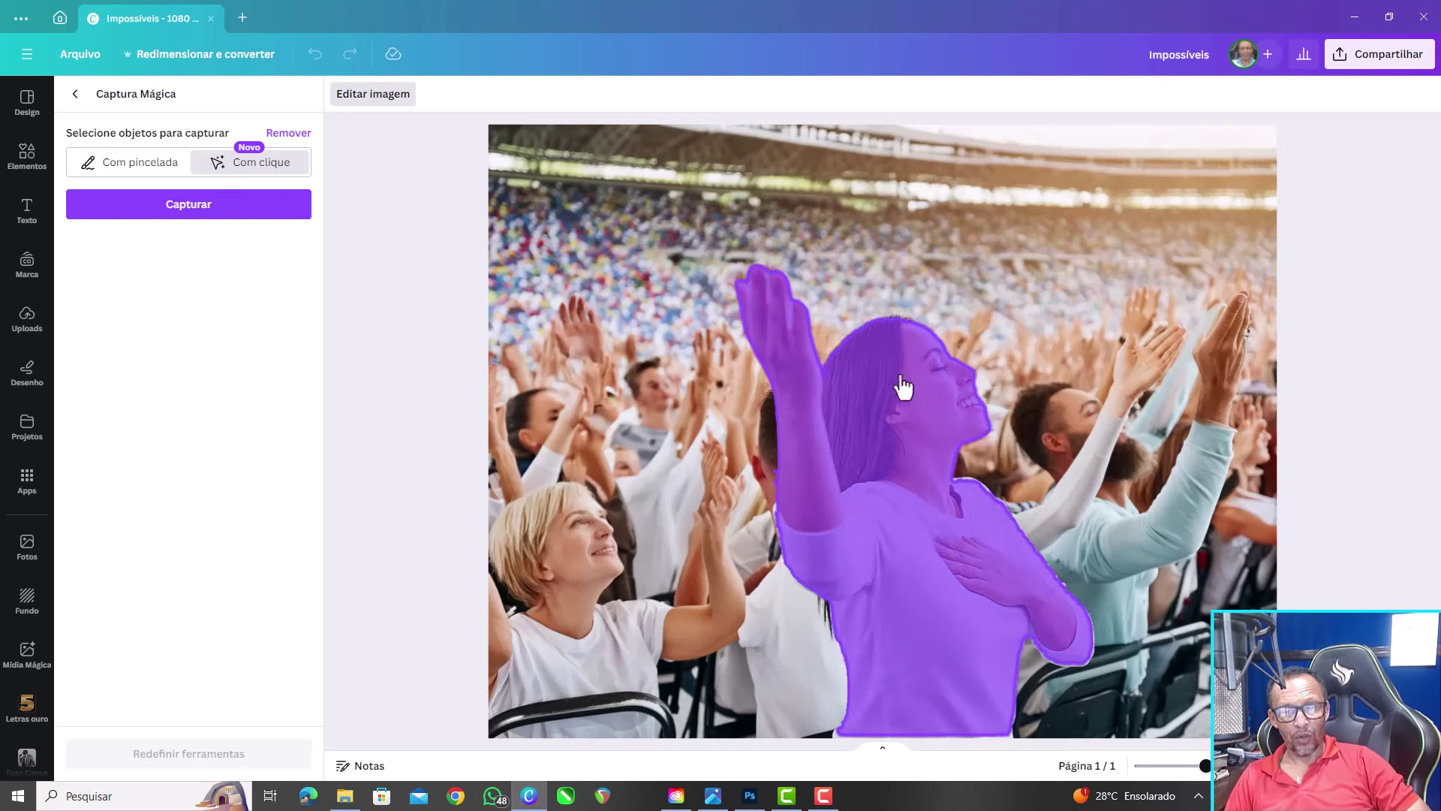
left_click(192, 214)
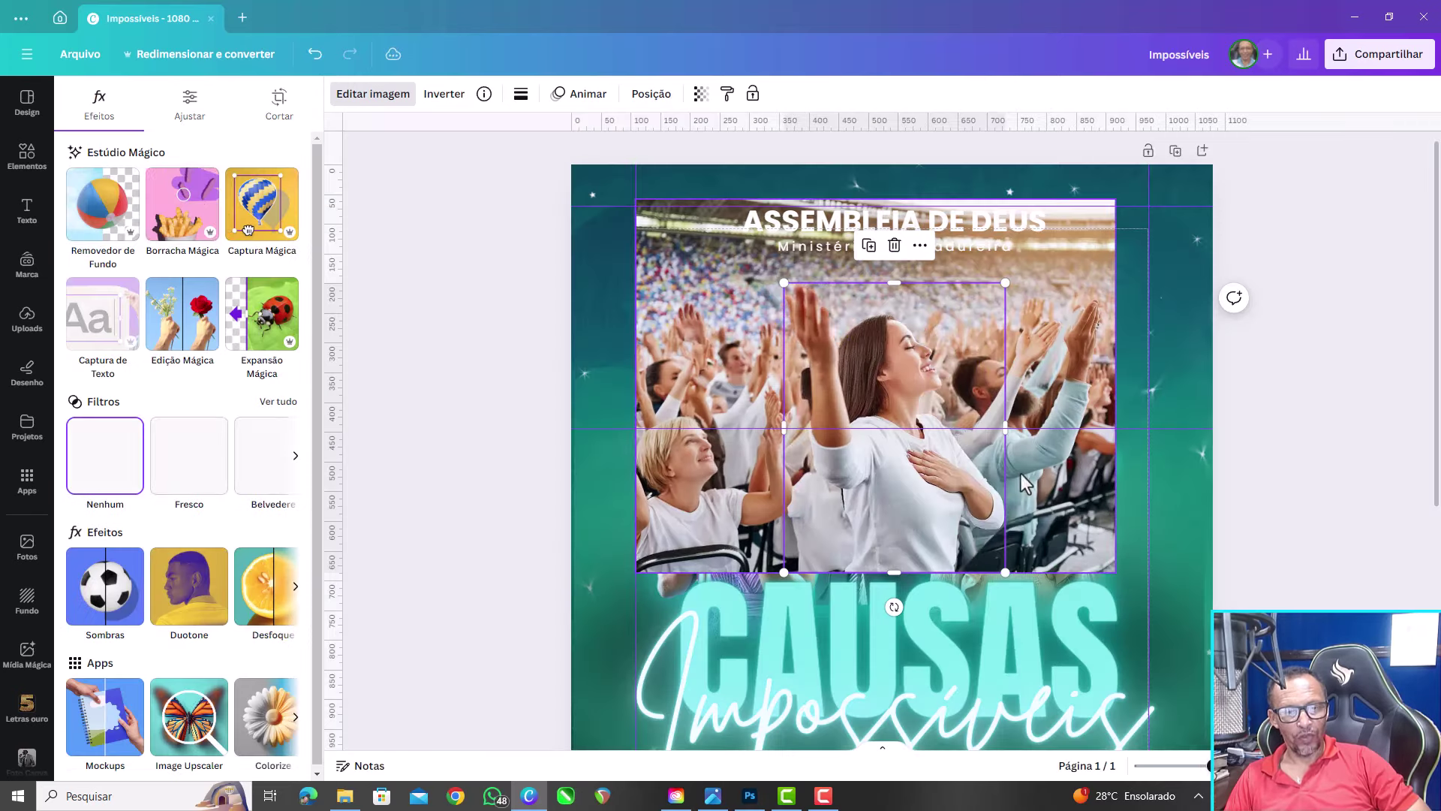
left_click(1090, 265)
Delete the leftover crowd photo and move the enlarged cut-out woman to the upper left
left_click_drag(1110, 338, 1227, 447)
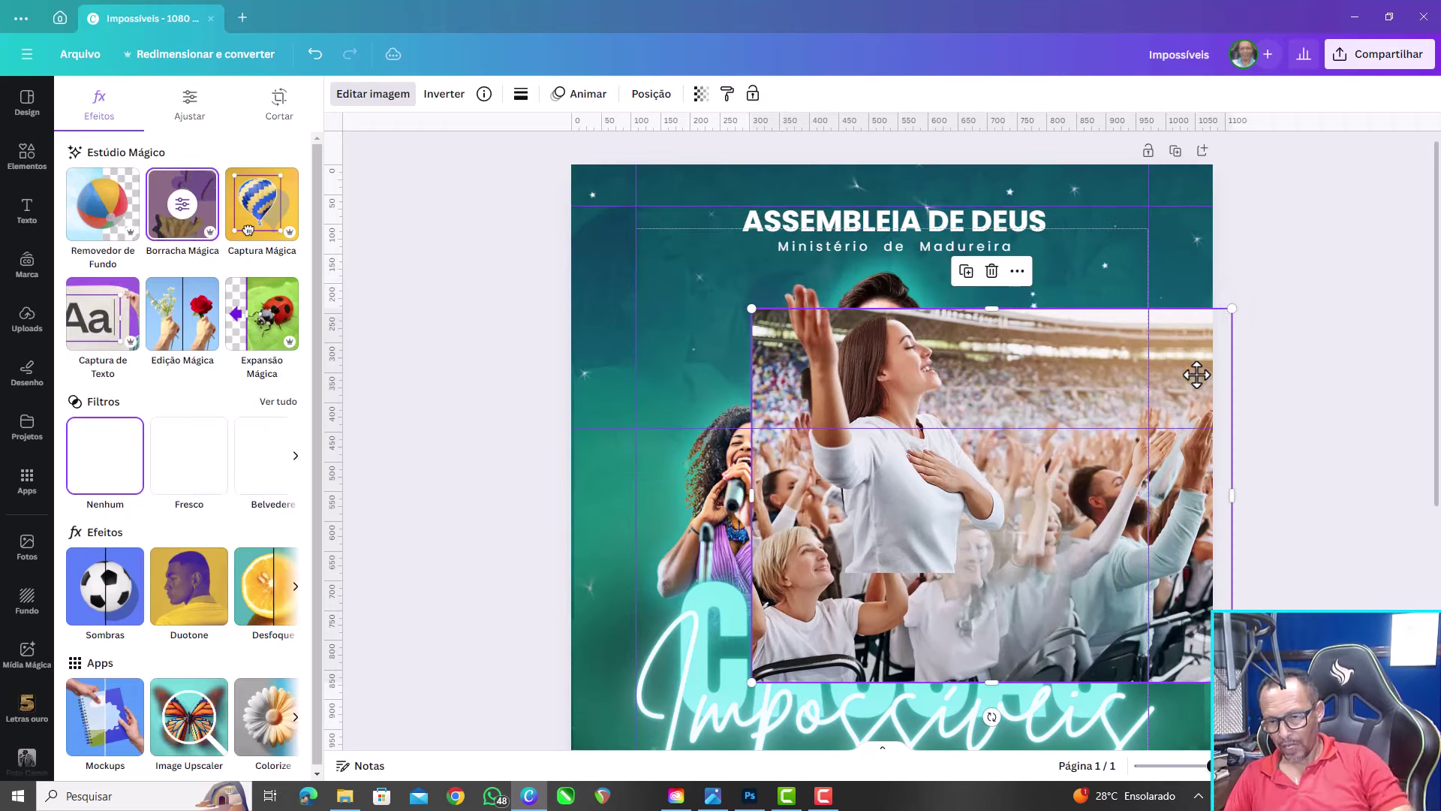
key("Delete")
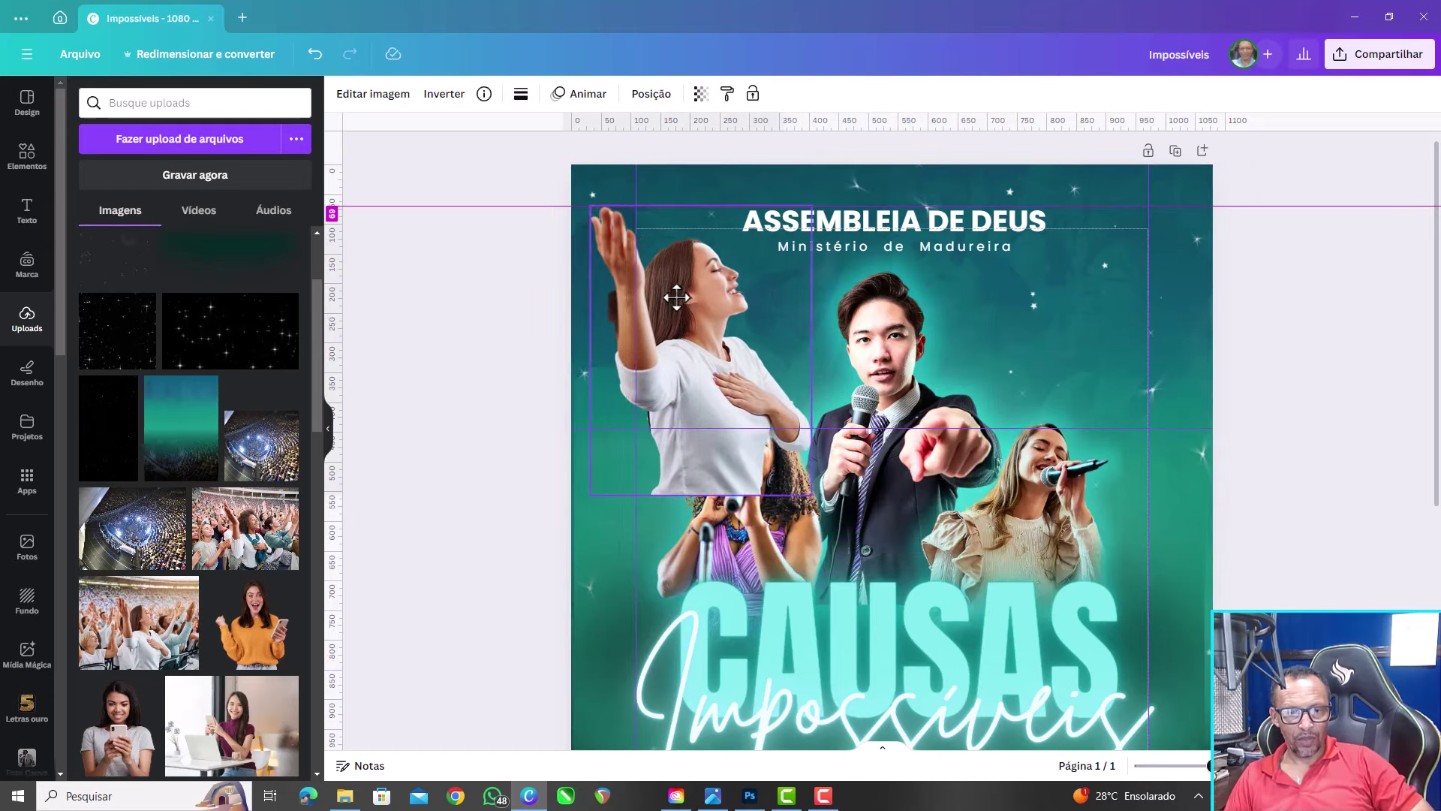
left_click_drag(857, 371, 684, 293)
left_click_drag(833, 495, 966, 631)
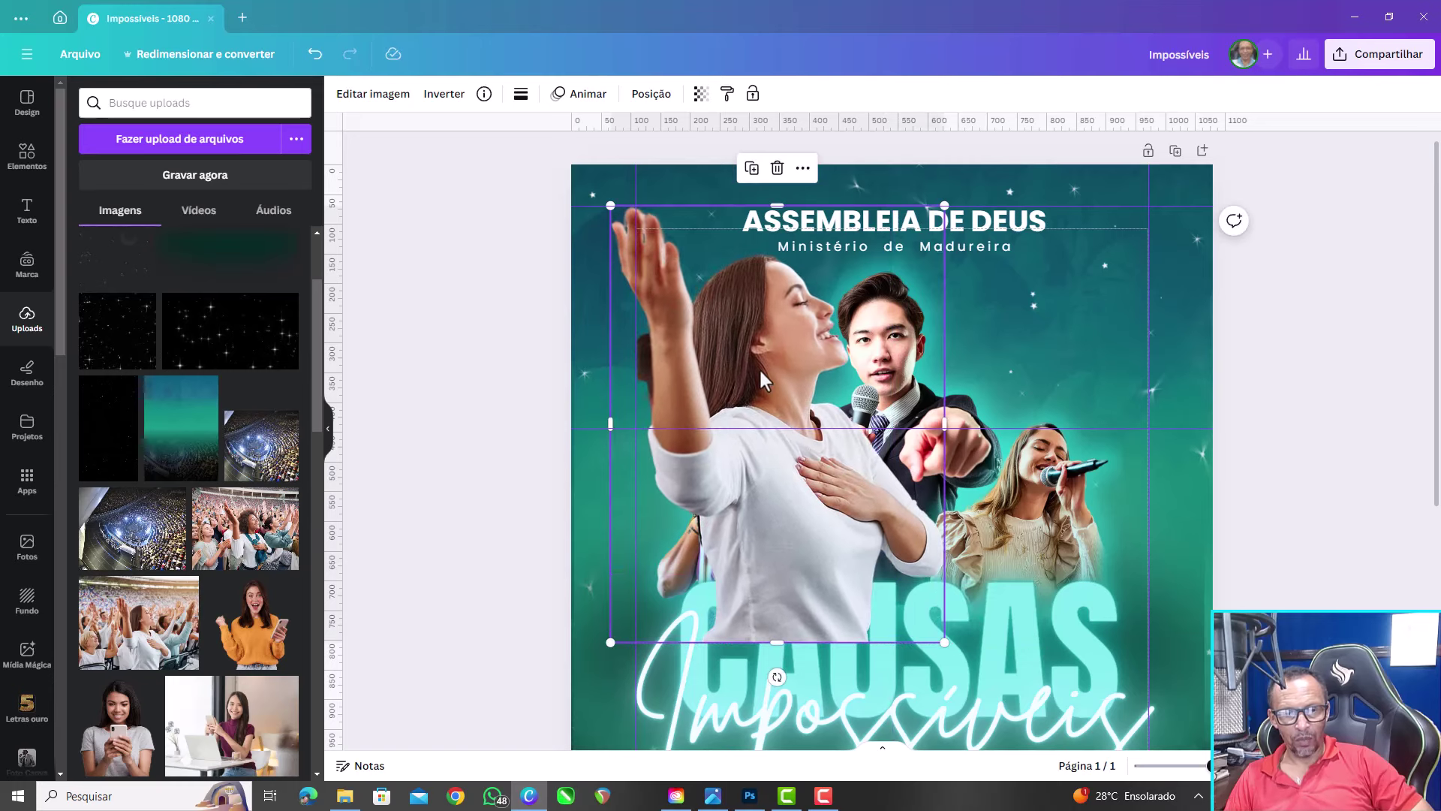
left_click_drag(757, 366, 722, 336)
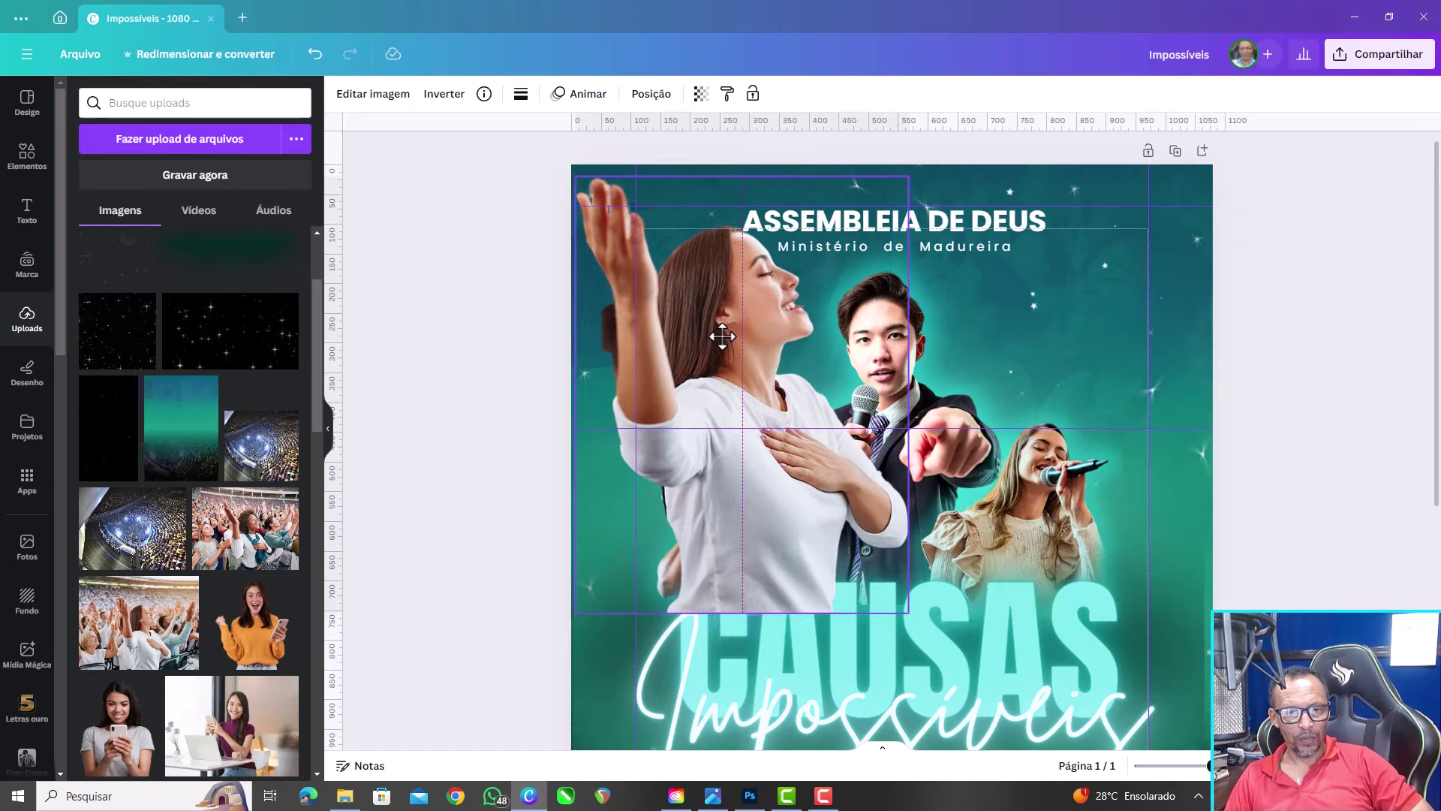
Push the woman past the page's left edge and enlarge her slightly more
left_click_drag(724, 338, 631, 373)
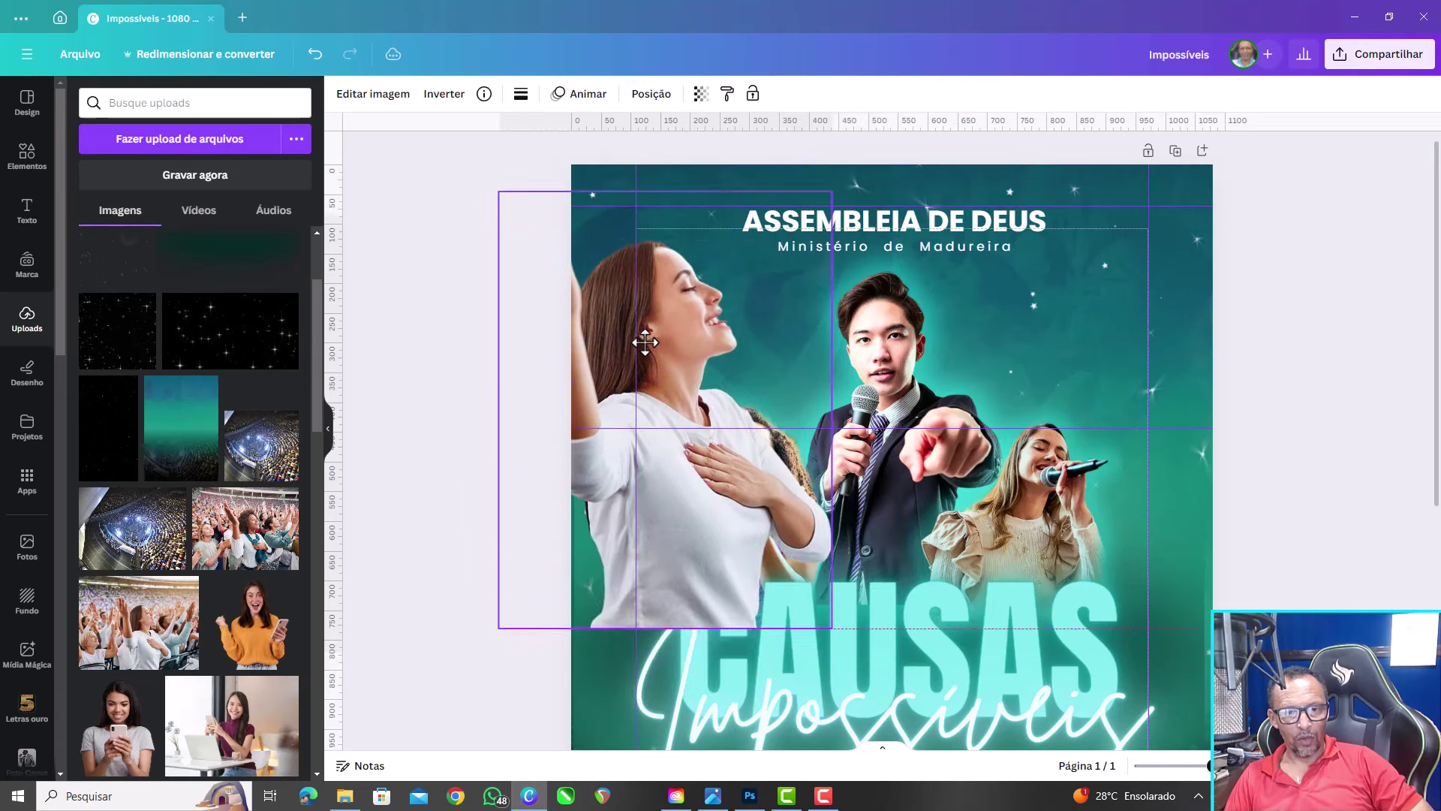
left_click_drag(631, 374, 645, 377)
left_click_drag(631, 313, 630, 312)
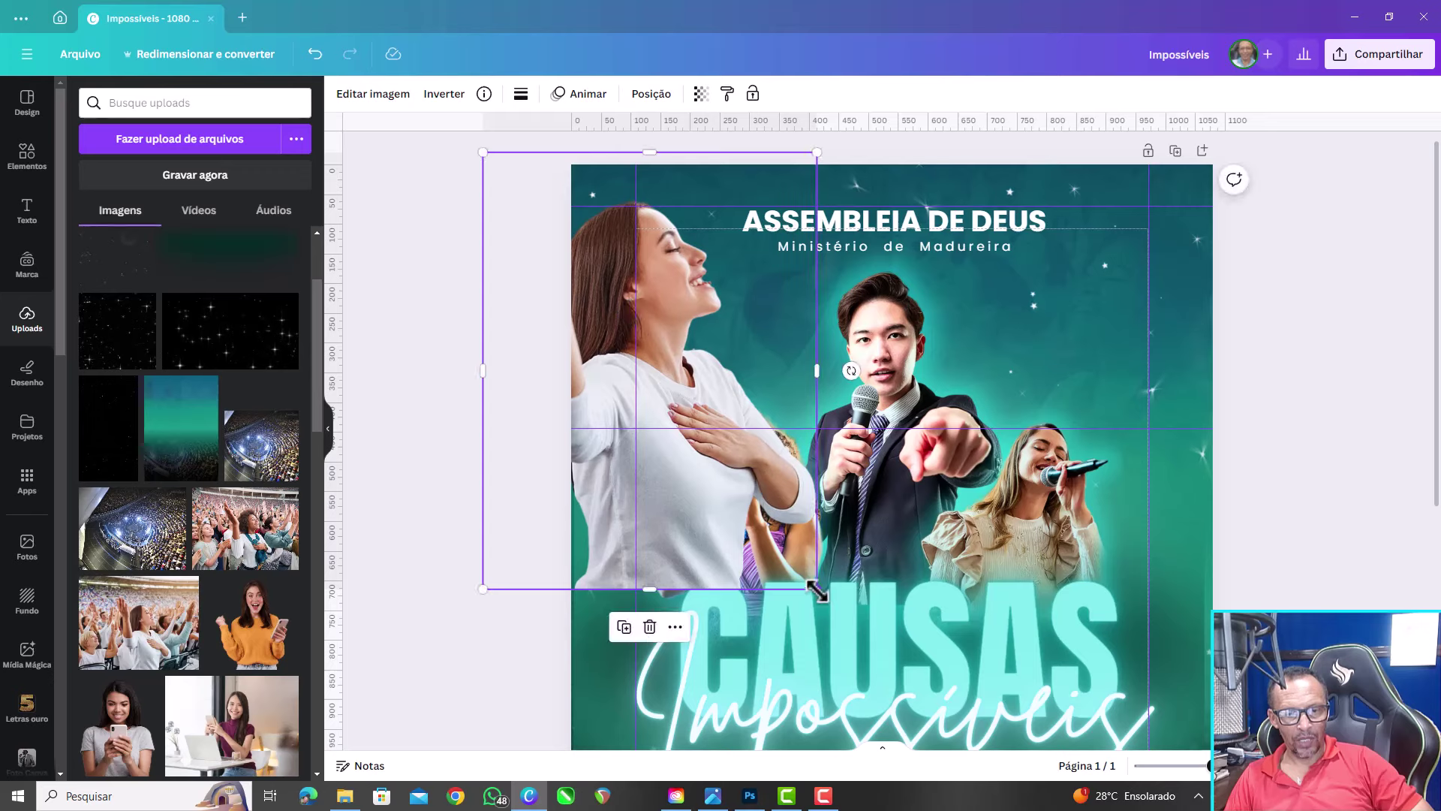
left_click_drag(824, 595, 830, 605)
left_click_drag(692, 304, 689, 295)
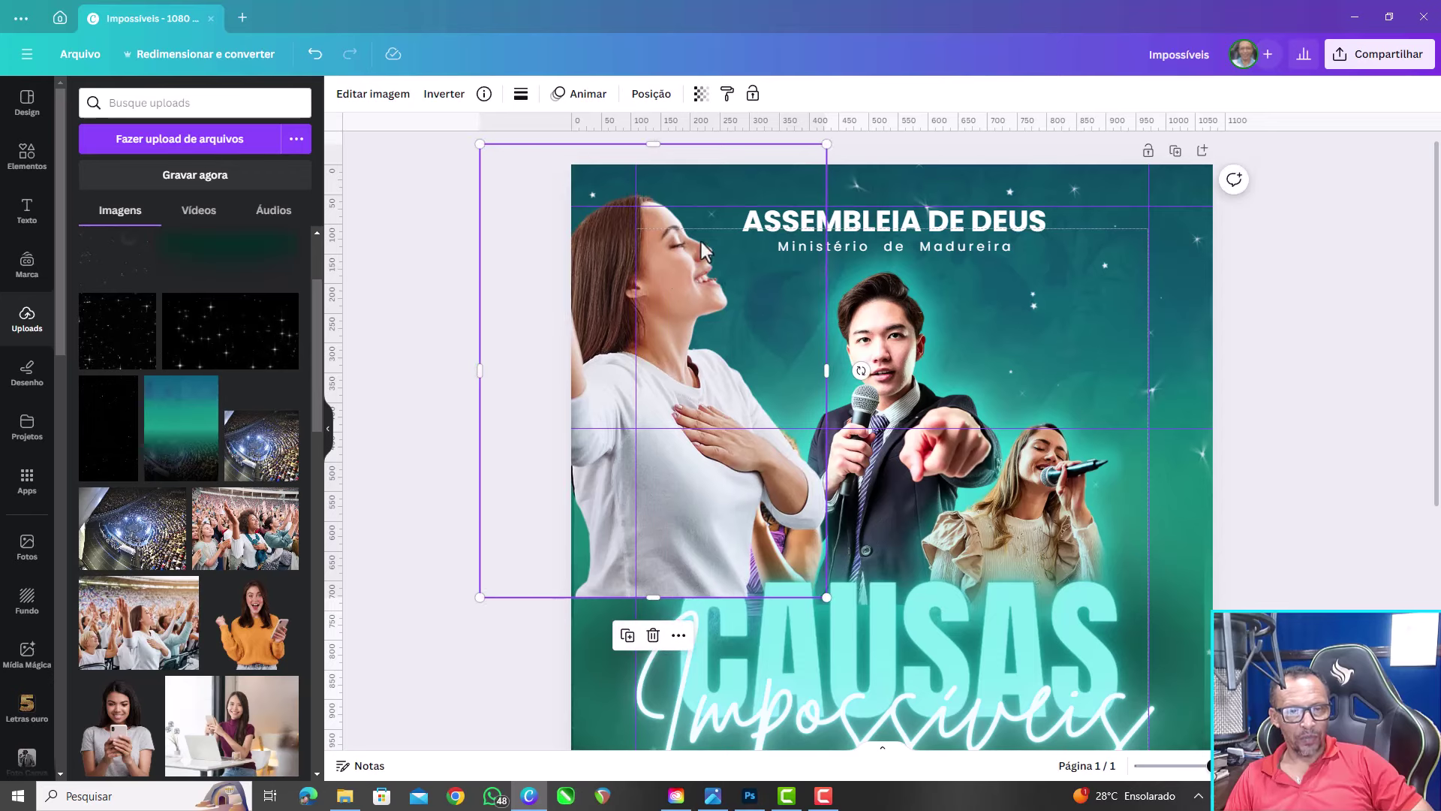
left_click(653, 98)
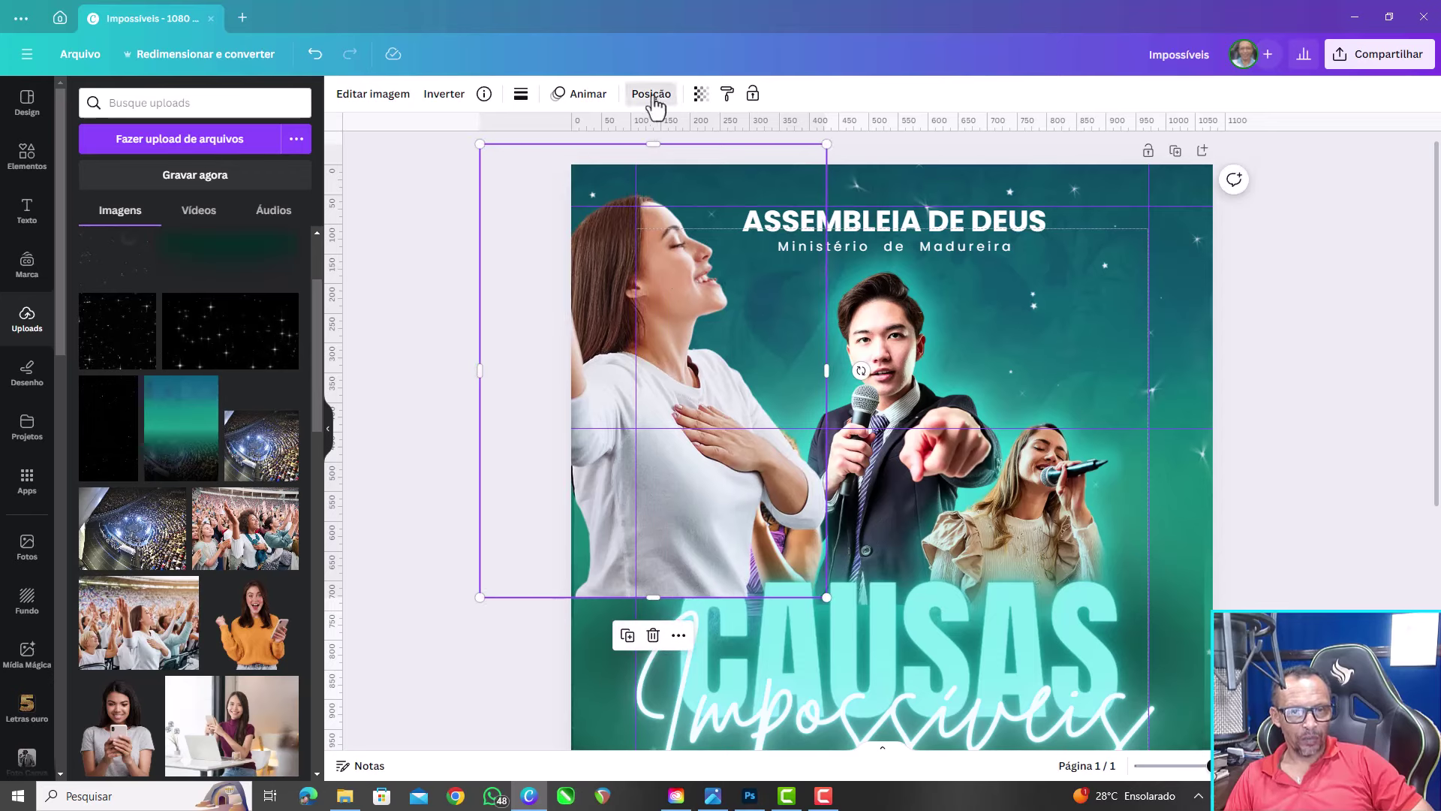
Move the woman's layer behind the singers and set her transparency to 44
left_click_drag(90, 193, 104, 717)
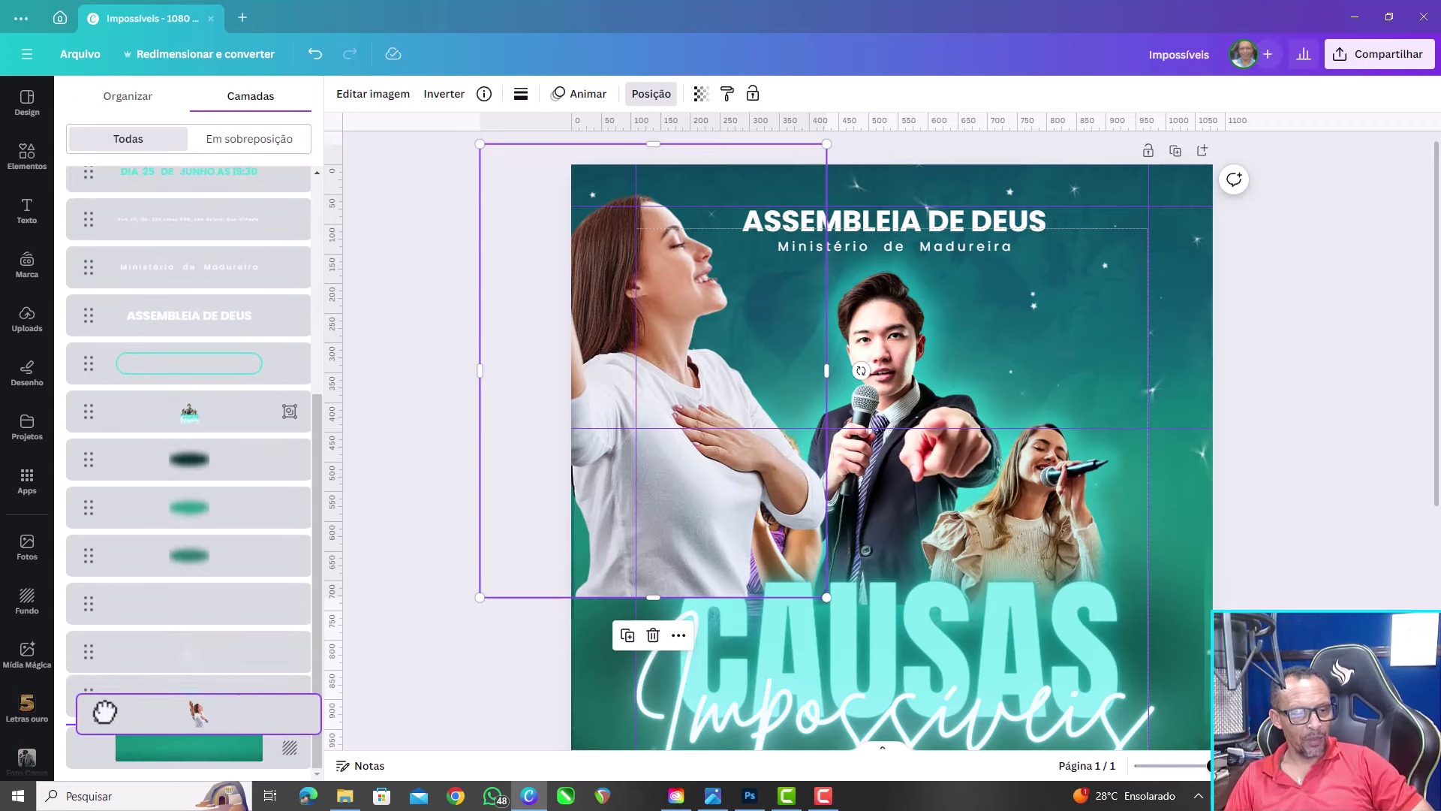
left_click_drag(104, 717, 104, 709)
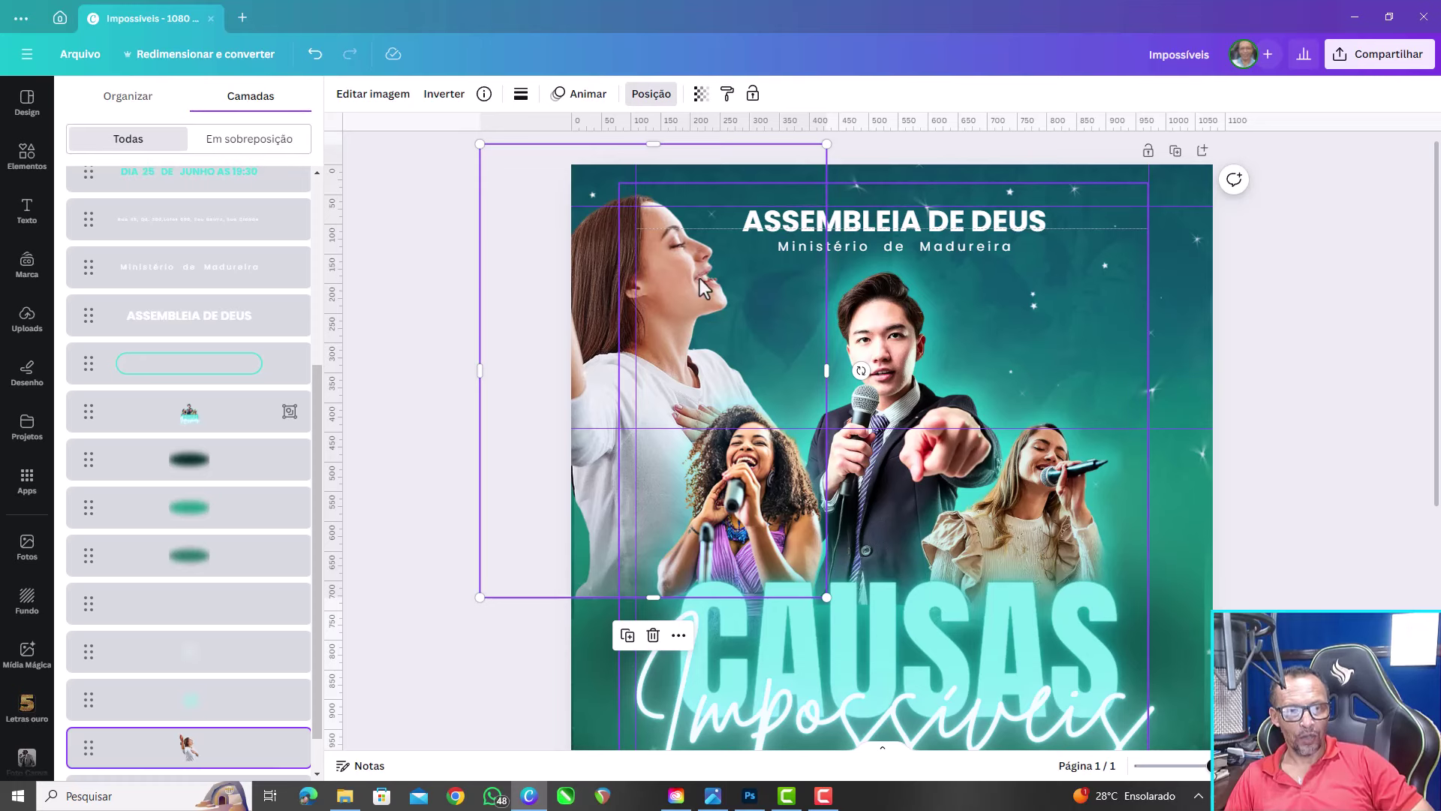
left_click(700, 93)
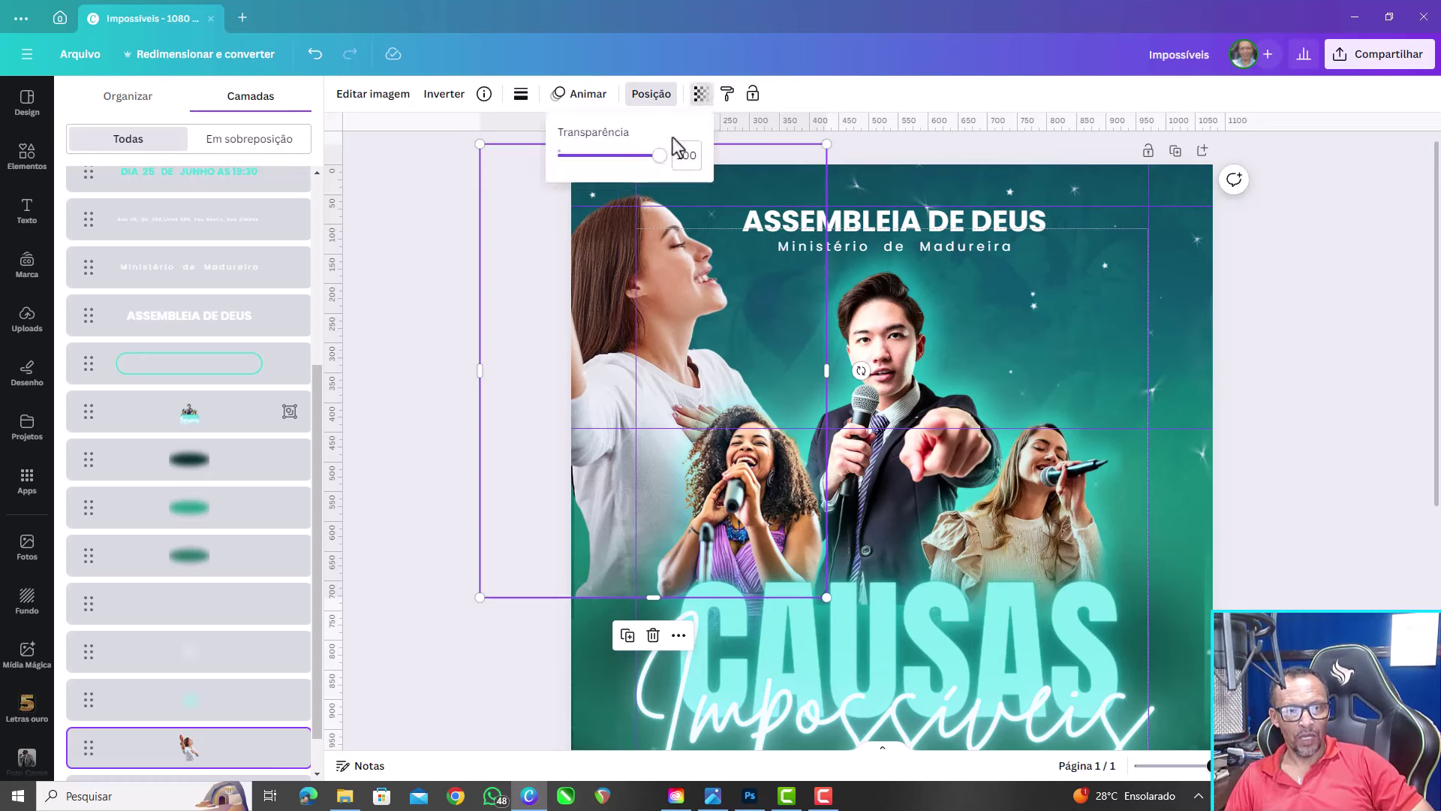
left_click_drag(659, 154, 604, 160)
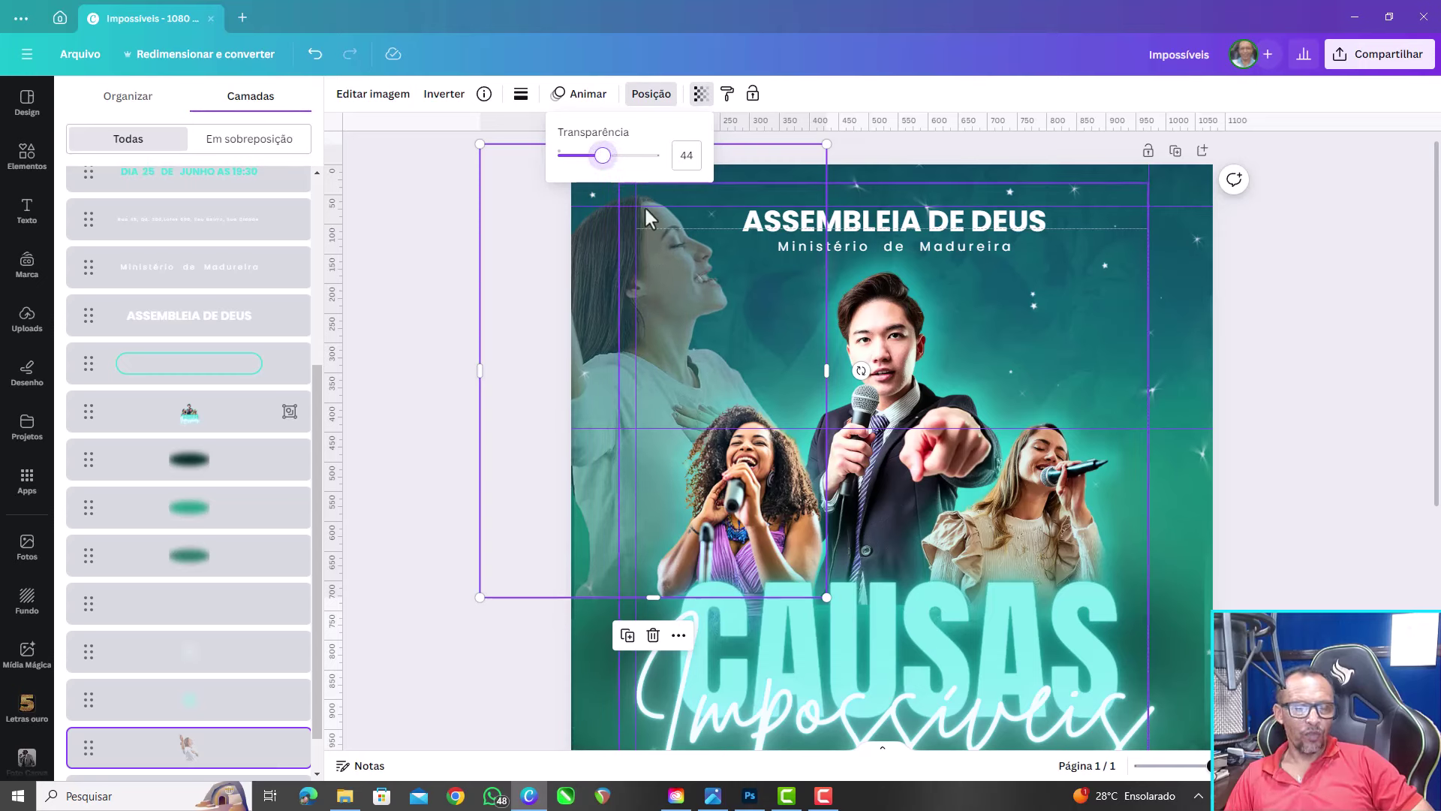
left_click(392, 110)
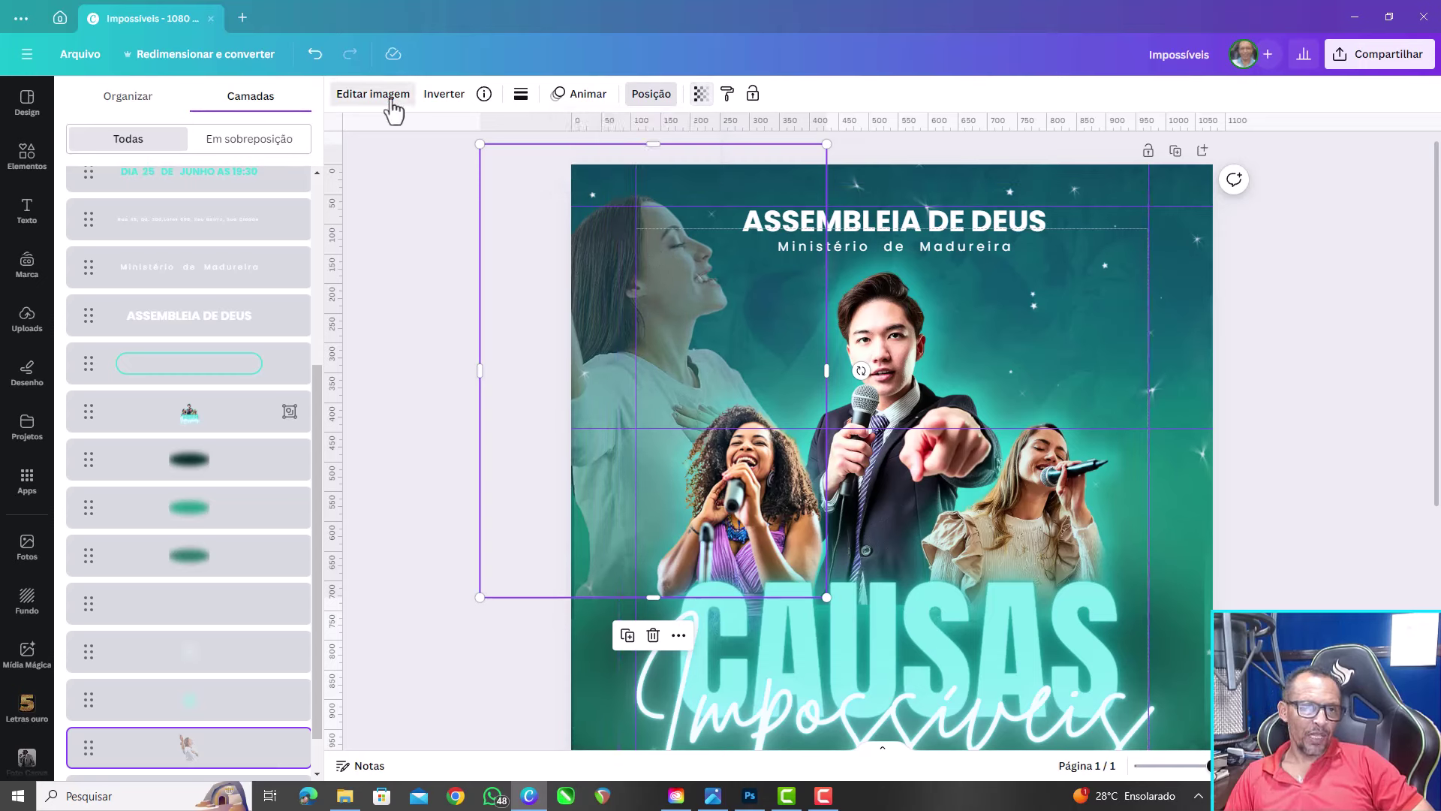
Show the woman's image adjustment sliders under Editar imagem > Ajustar
left_click(391, 100)
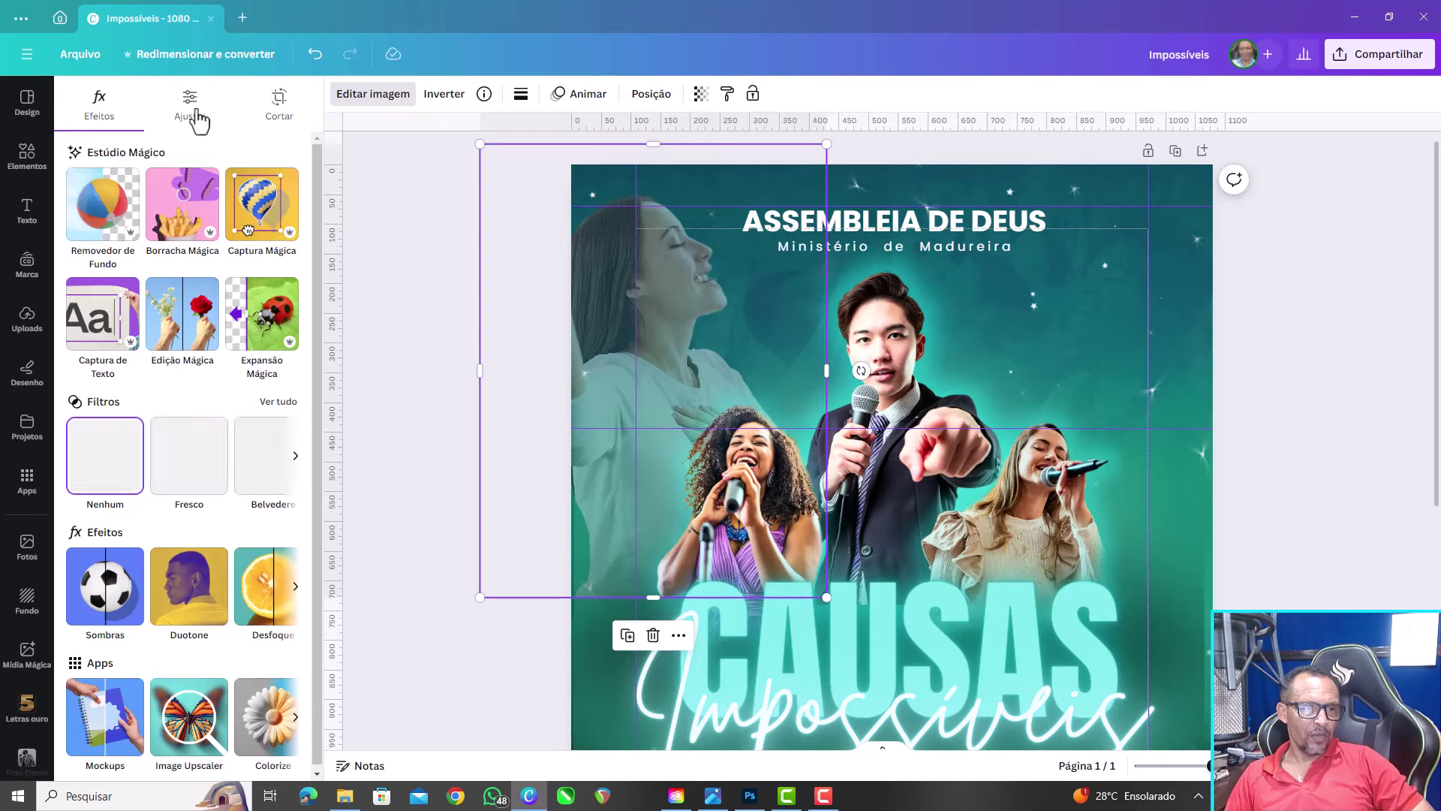
left_click(190, 104)
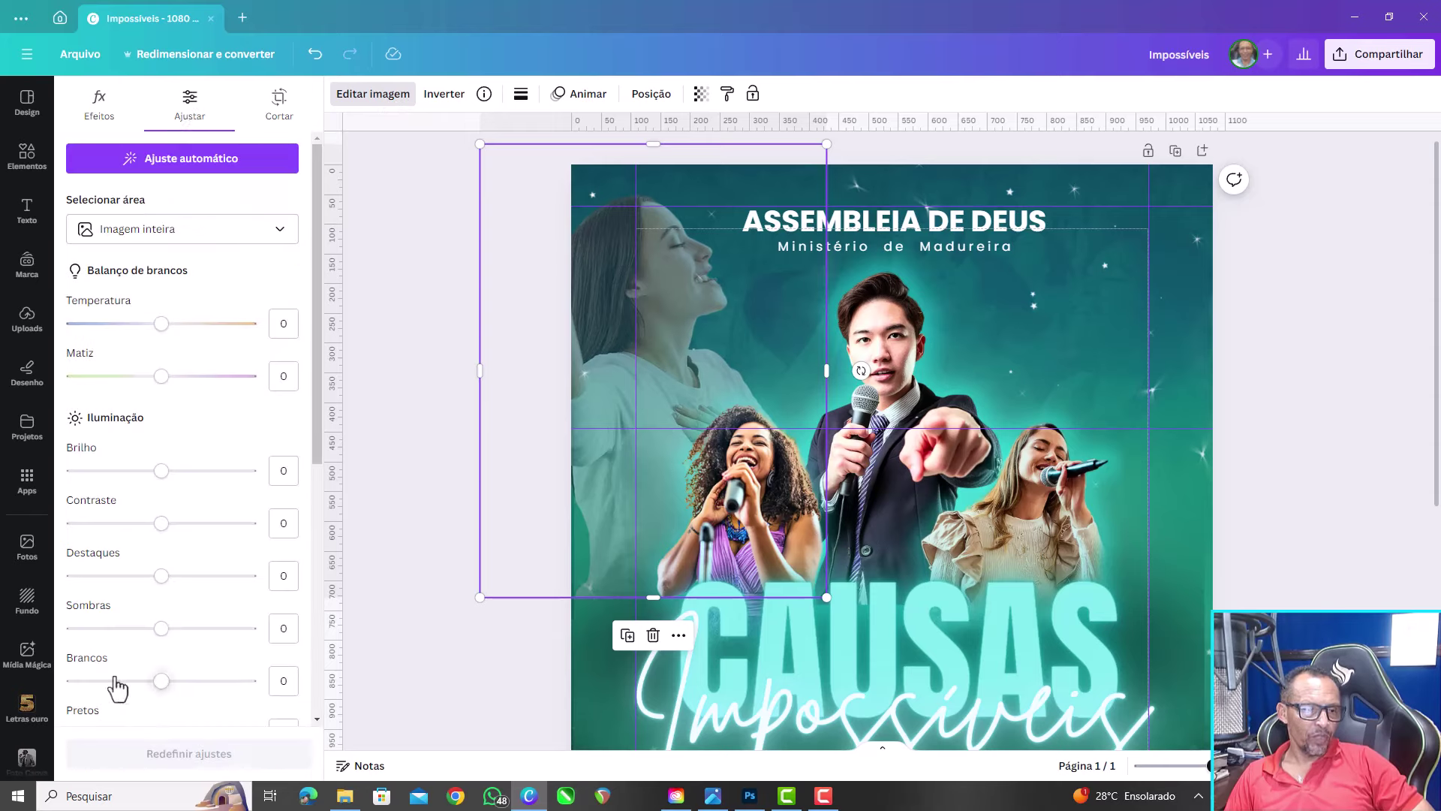
scroll(132, 665, "down", 3)
scroll(132, 665, "down", 2)
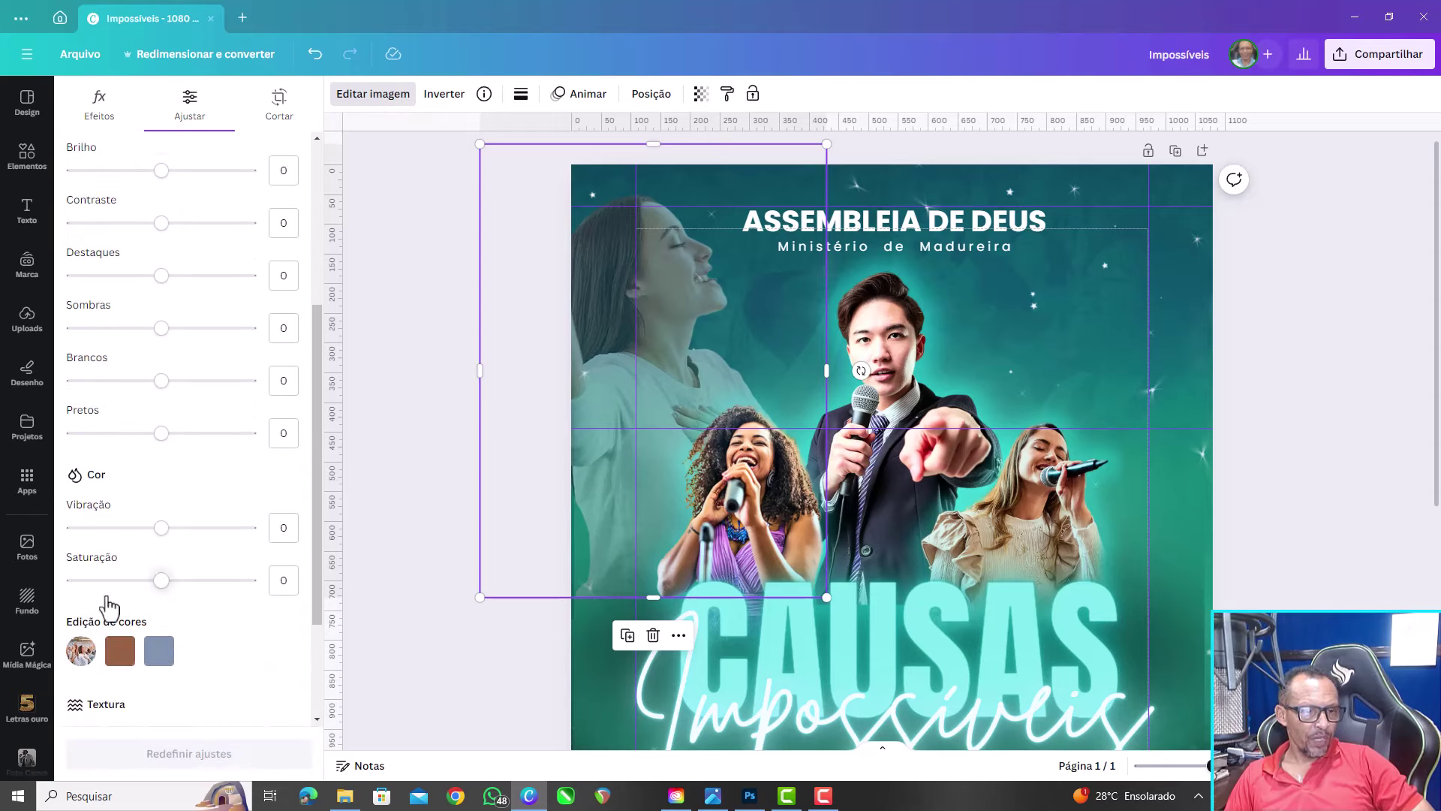